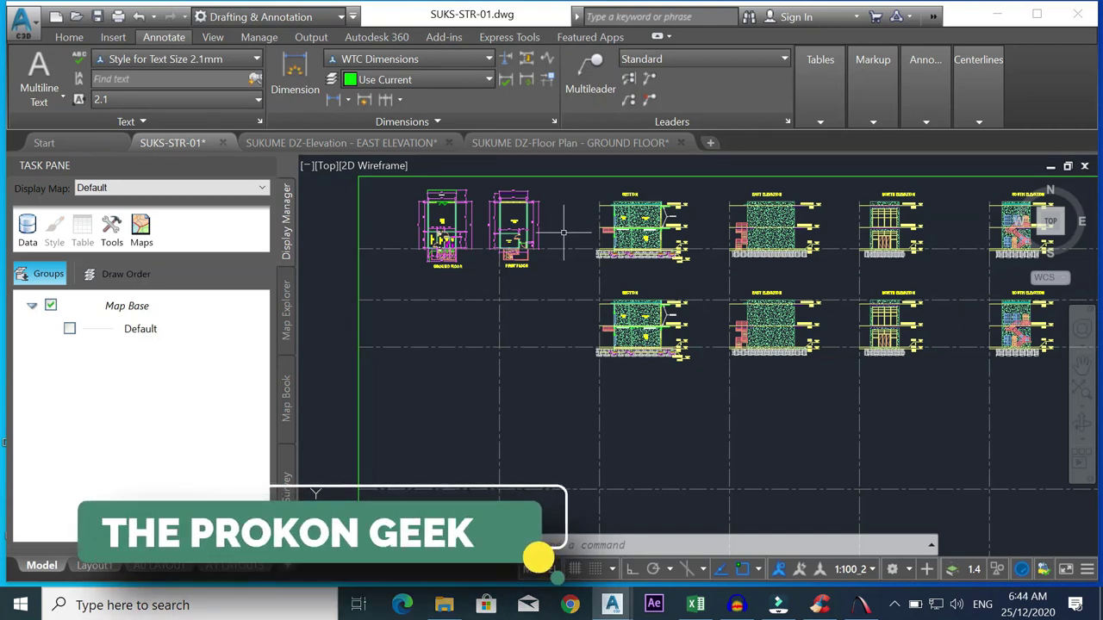
{"action": "scroll", "coordinate": [601, 284], "scroll_direction": "down", "scroll_amount": 2}
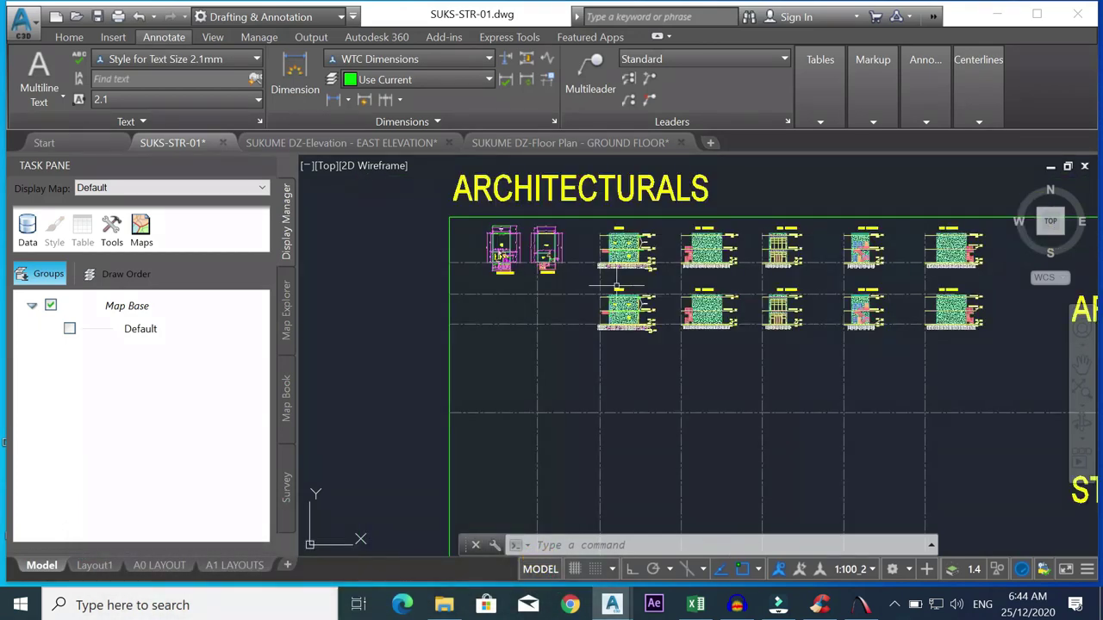
{"action": "scroll", "coordinate": [753, 285], "scroll_direction": "down", "scroll_amount": 2}
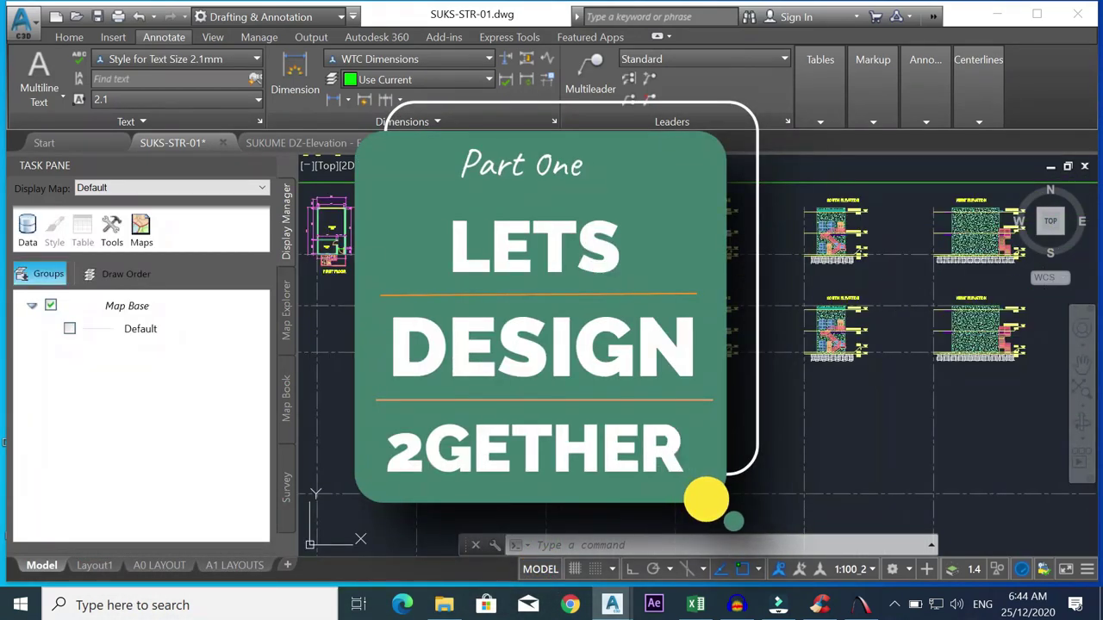
{"action": "scroll", "coordinate": [782, 416], "scroll_direction": "up", "scroll_amount": 2}
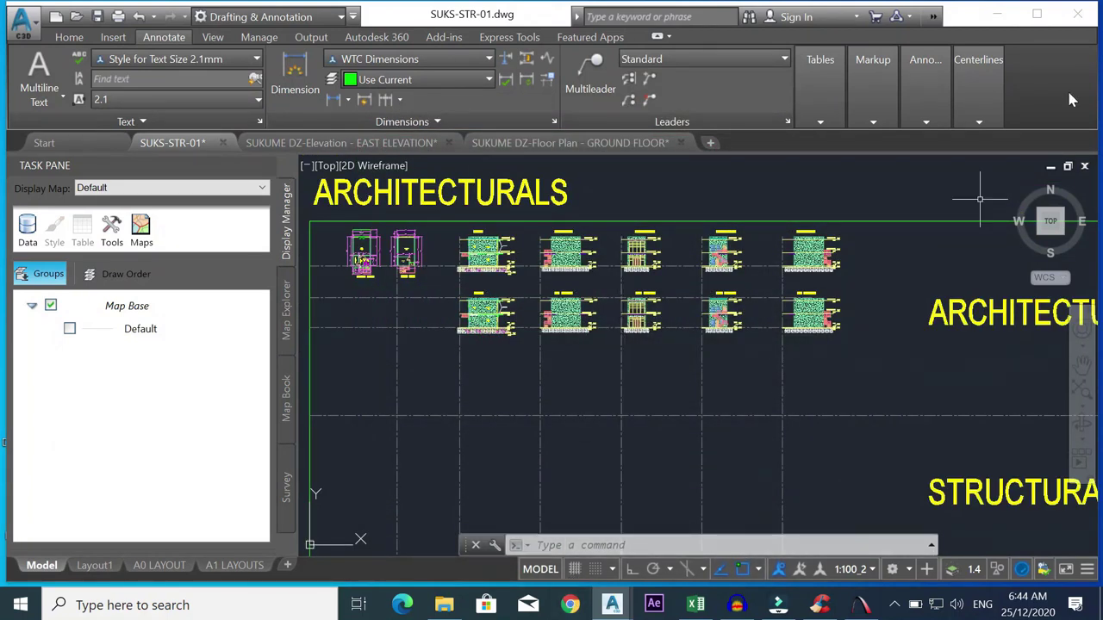
- Switch to Chrome and read the poll about the double story shop design series on your YouTube channel's Community page
{"action": "left_click", "coordinate": [999, 15]}
{"action": "double_click", "coordinate": [287, 142]}
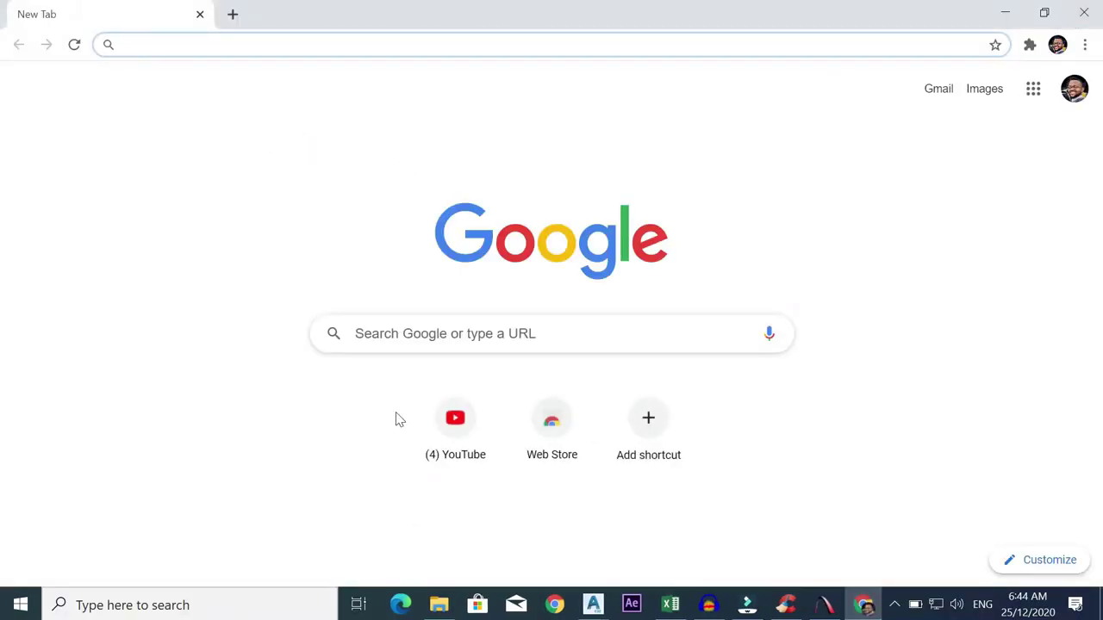
{"action": "left_click", "coordinate": [479, 441]}
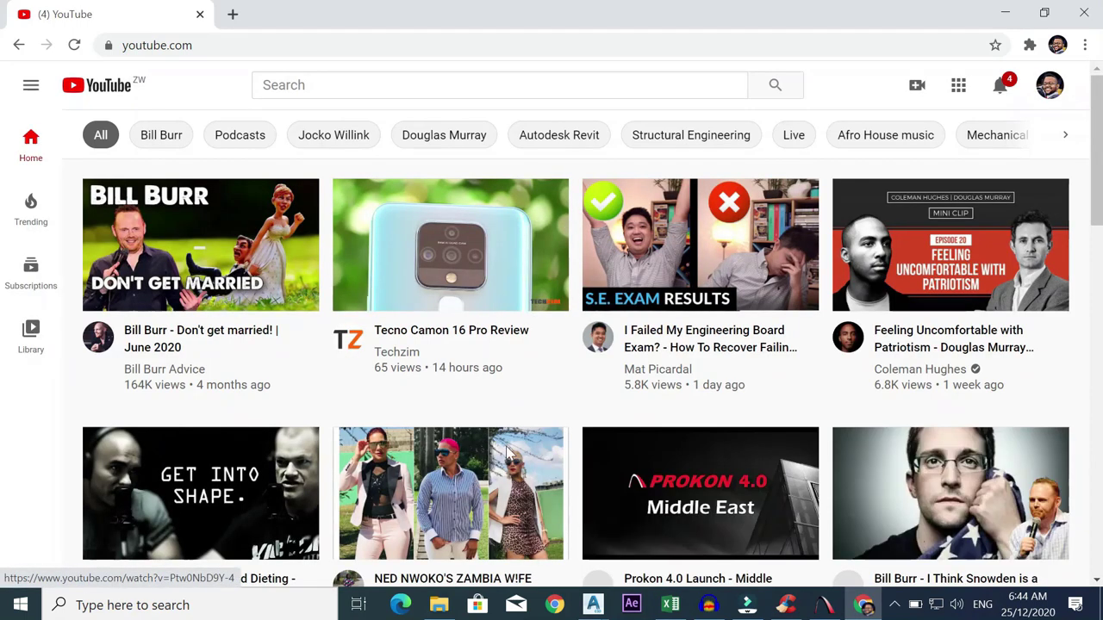
{"action": "left_click", "coordinate": [1051, 89]}
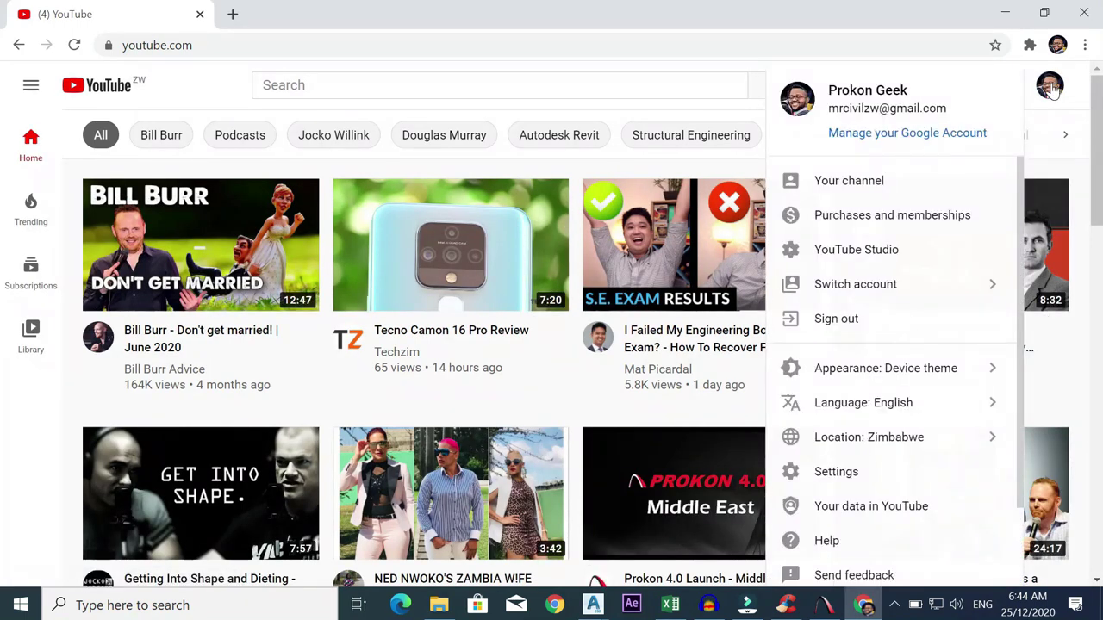
{"action": "left_click", "coordinate": [873, 182]}
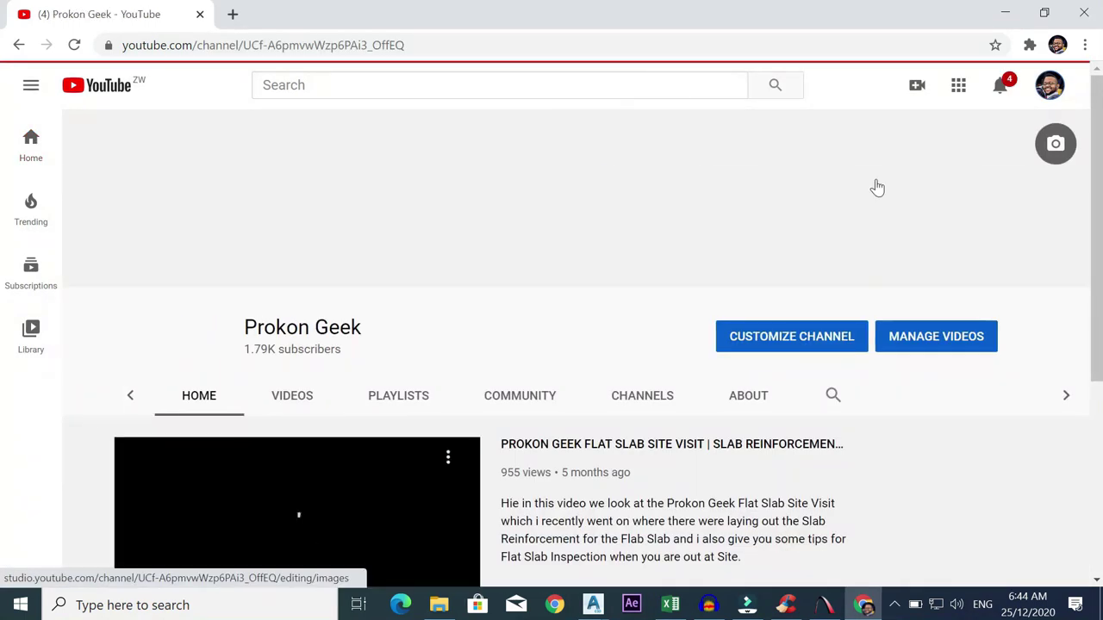
{"action": "left_click", "coordinate": [529, 399]}
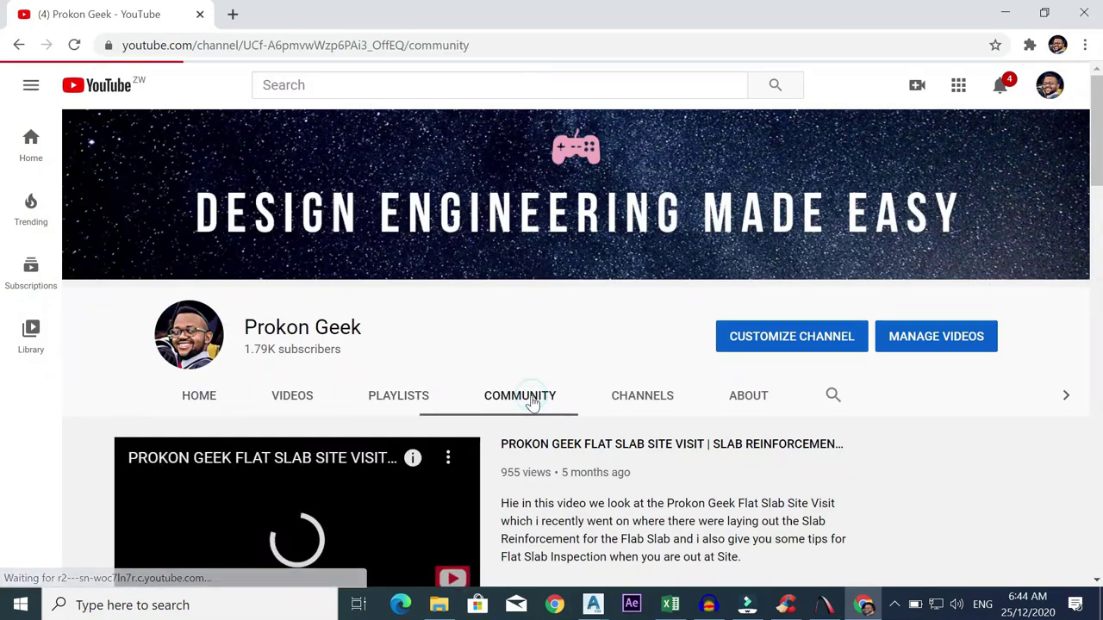
{"action": "scroll", "coordinate": [561, 384], "scroll_direction": "down", "scroll_amount": 4}
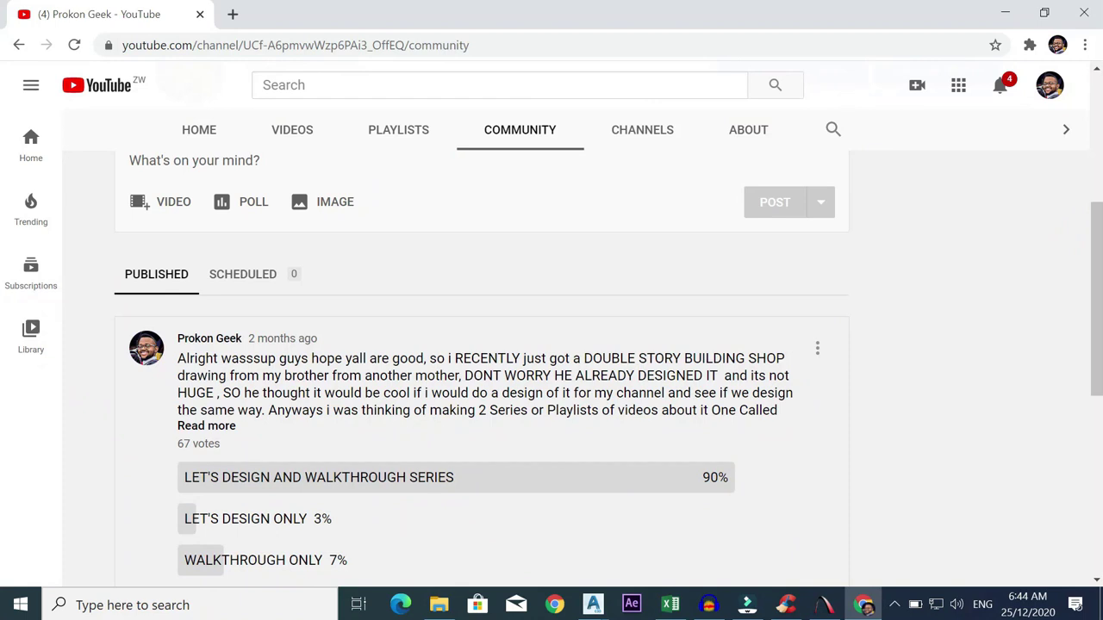
{"action": "scroll", "coordinate": [334, 401], "scroll_direction": "down", "scroll_amount": 1}
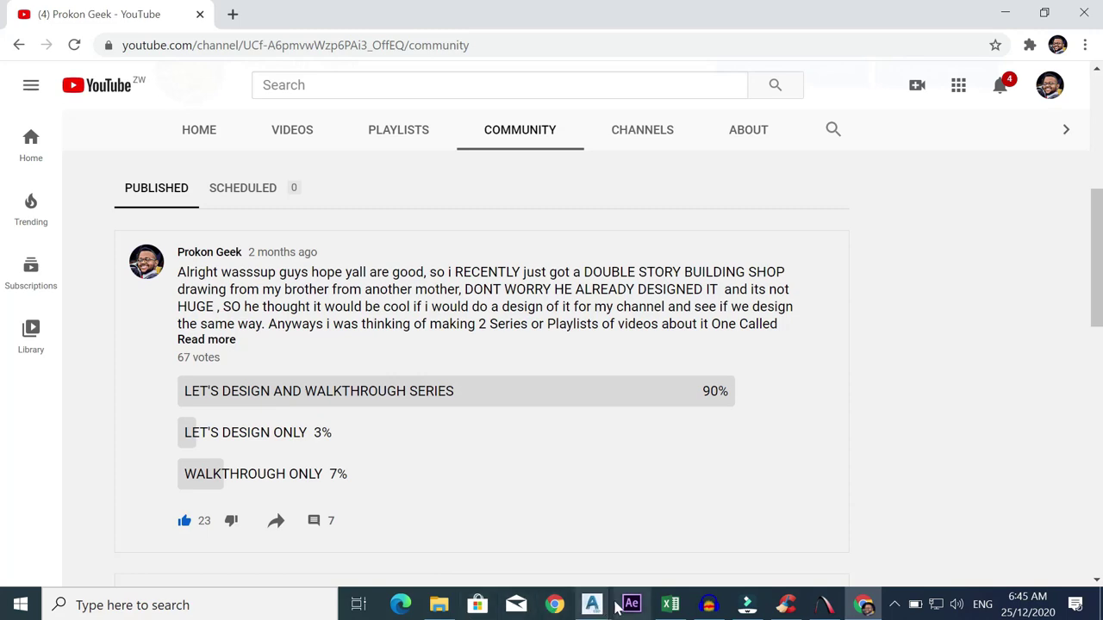
- Switch back to Civil 3D and view the architectural plans and elevations in the SUKS-STR-01 drawing
{"action": "mouse_move", "coordinate": [606, 611]}
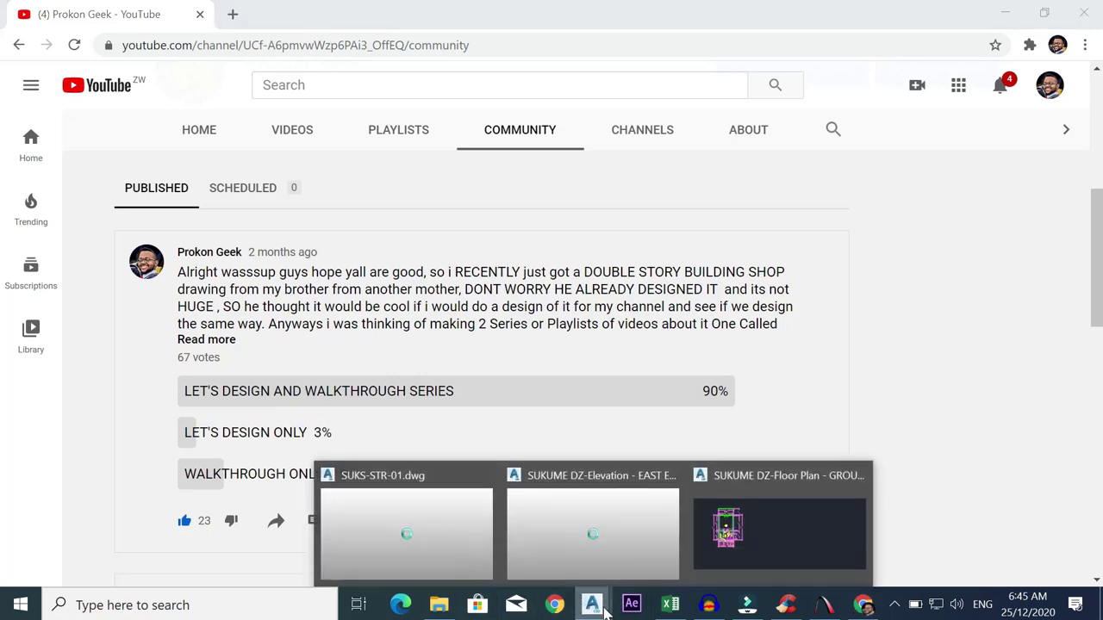
{"action": "left_click", "coordinate": [637, 545]}
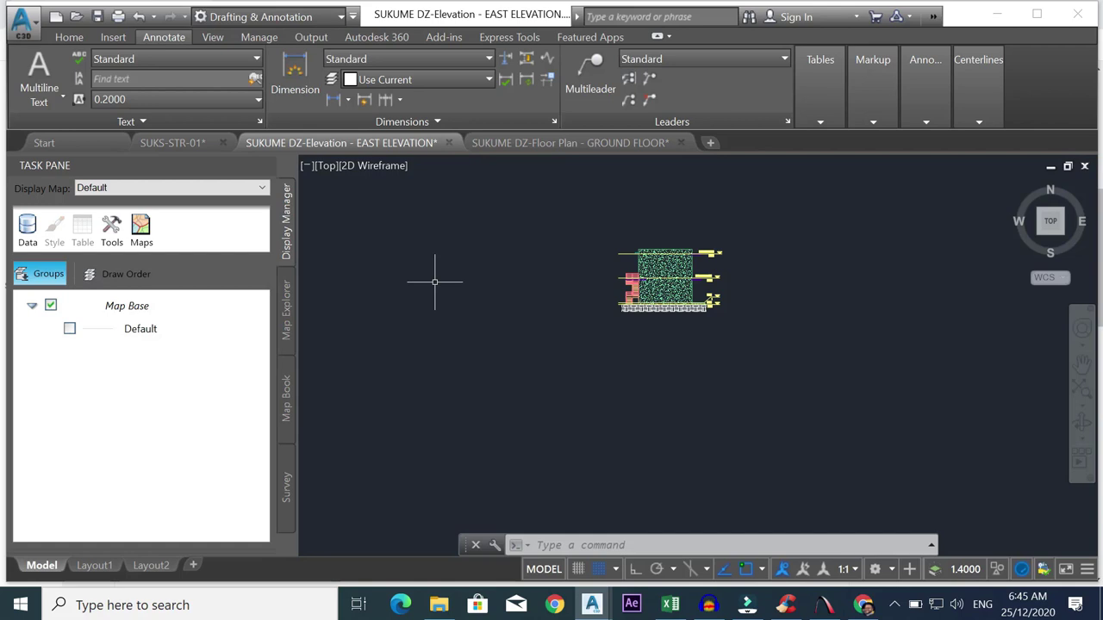
{"action": "left_click", "coordinate": [172, 143]}
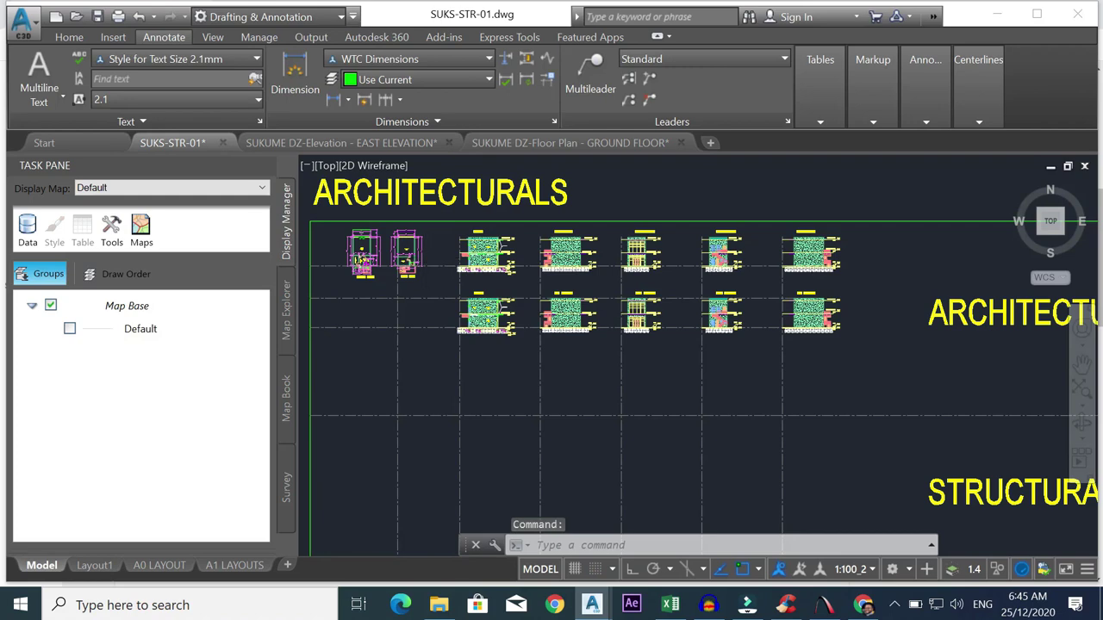
{"action": "scroll", "coordinate": [402, 257], "scroll_direction": "down", "scroll_amount": 4}
{"action": "scroll", "coordinate": [402, 257], "scroll_direction": "up", "scroll_amount": 6}
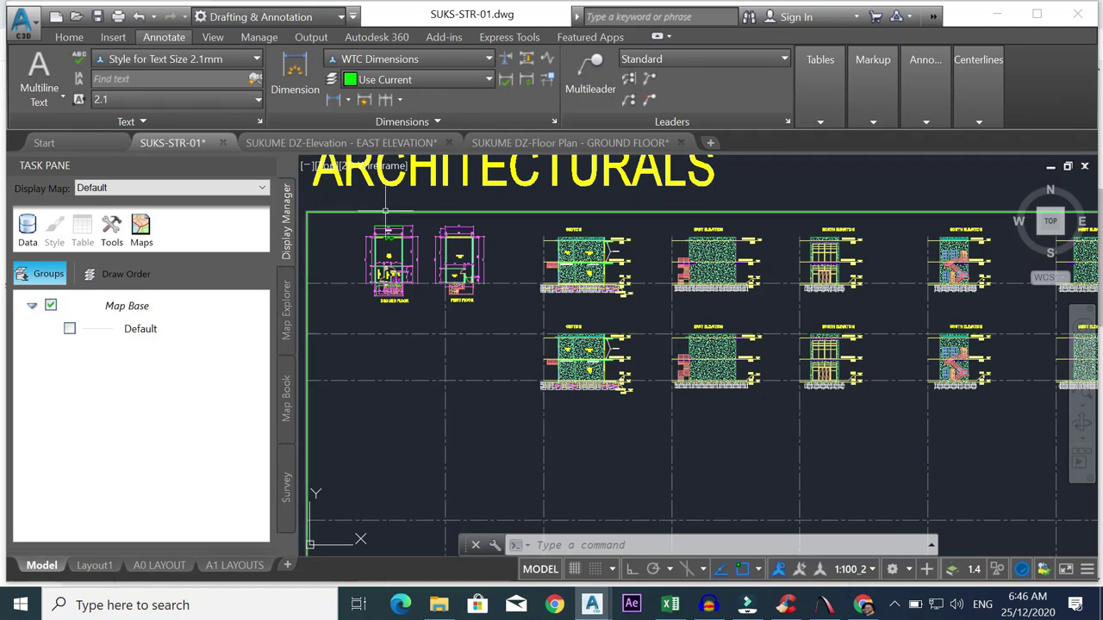
- Switch to File Explorer and open the 2007 dwg folder under Documents, Prokon Tutorials, SUKS SHOP
{"action": "mouse_move", "coordinate": [352, 144]}
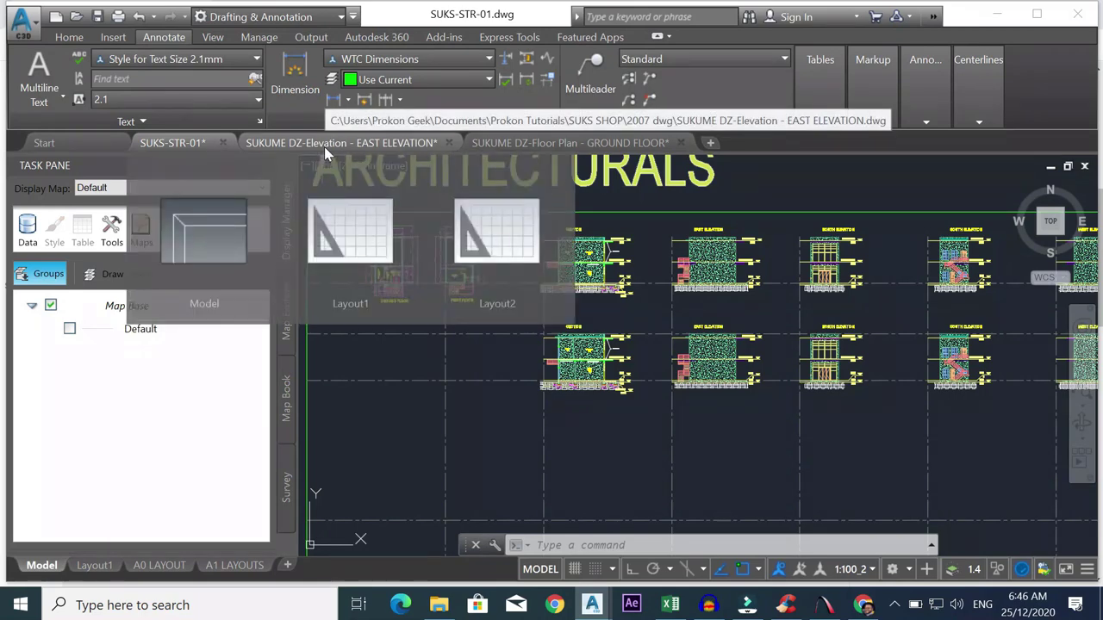
{"action": "left_click", "coordinate": [438, 605]}
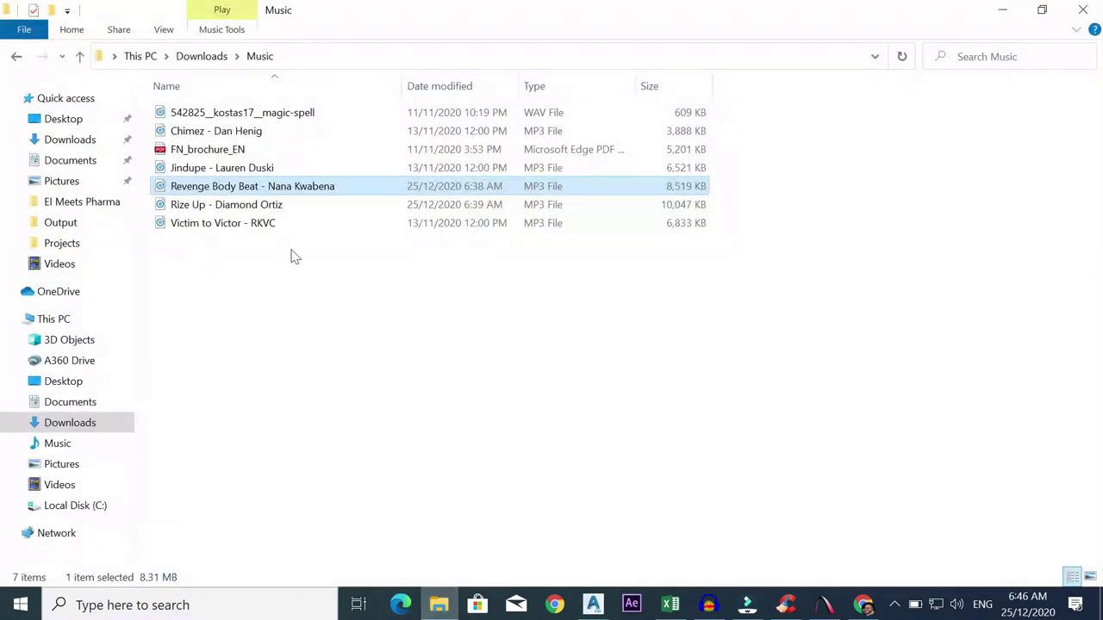
{"action": "left_click", "coordinate": [73, 163]}
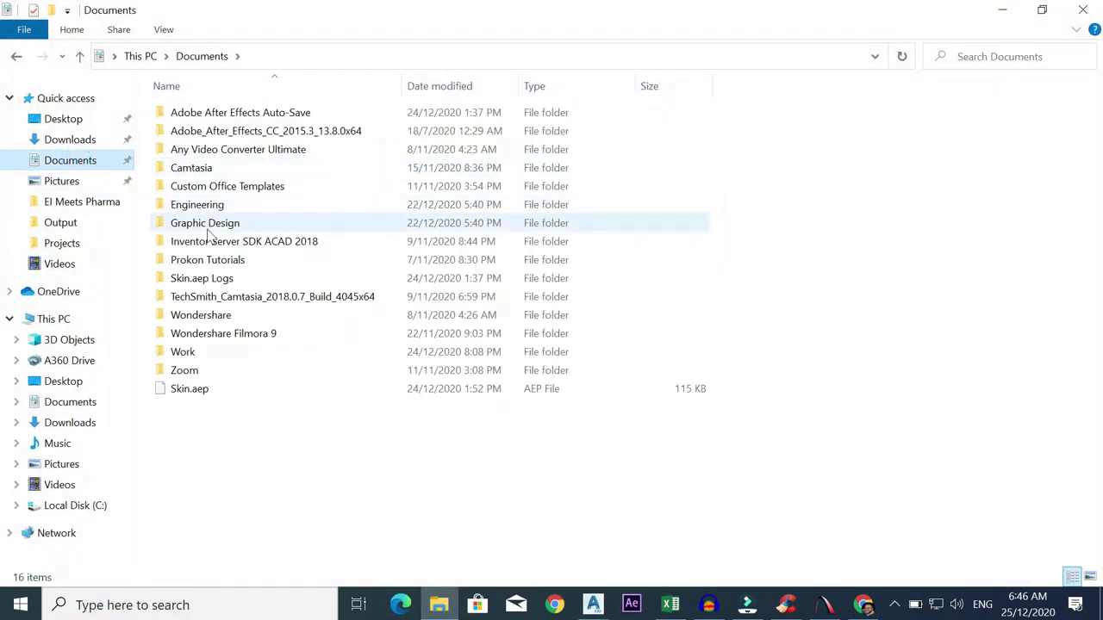
{"action": "double_click", "coordinate": [220, 260]}
{"action": "scroll", "coordinate": [228, 284], "scroll_direction": "down", "scroll_amount": 4}
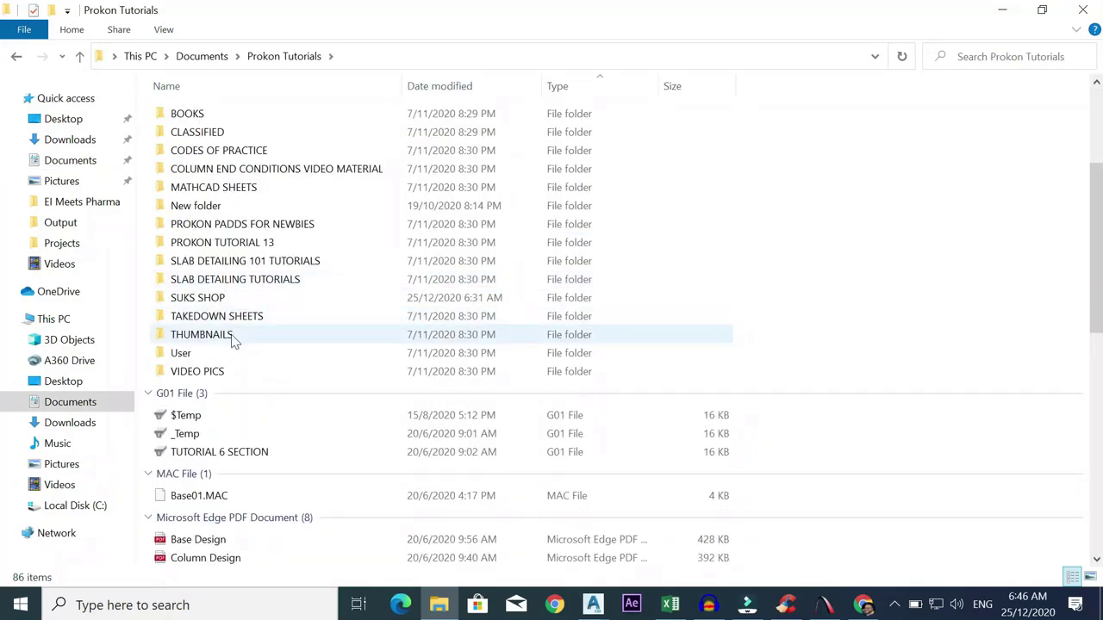
{"action": "double_click", "coordinate": [202, 298]}
{"action": "left_click", "coordinate": [212, 119]}
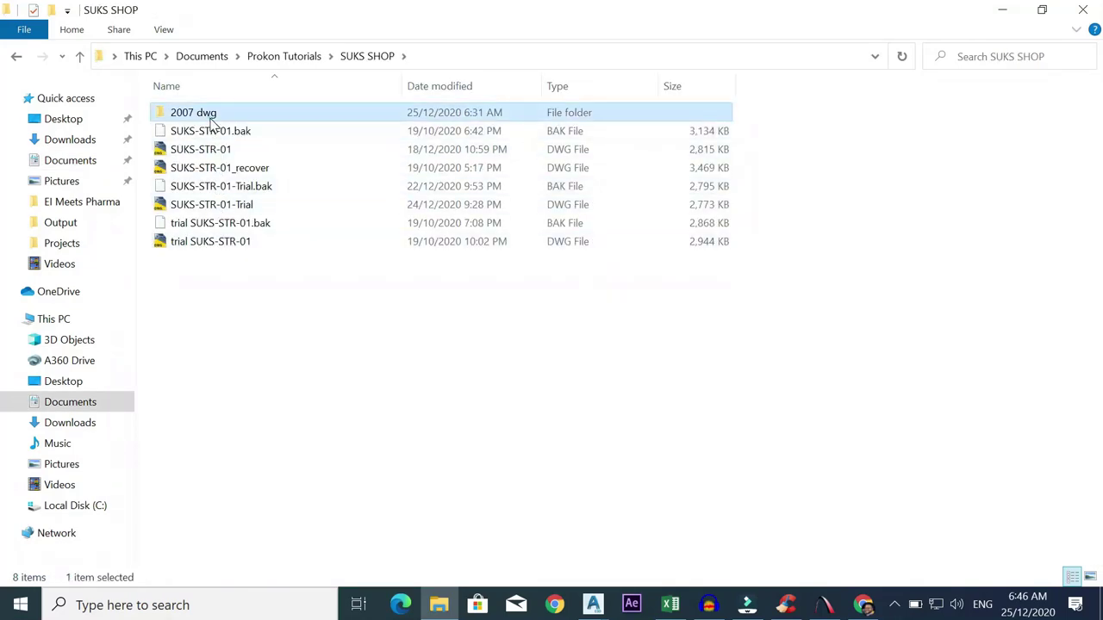
{"action": "double_click", "coordinate": [212, 118]}
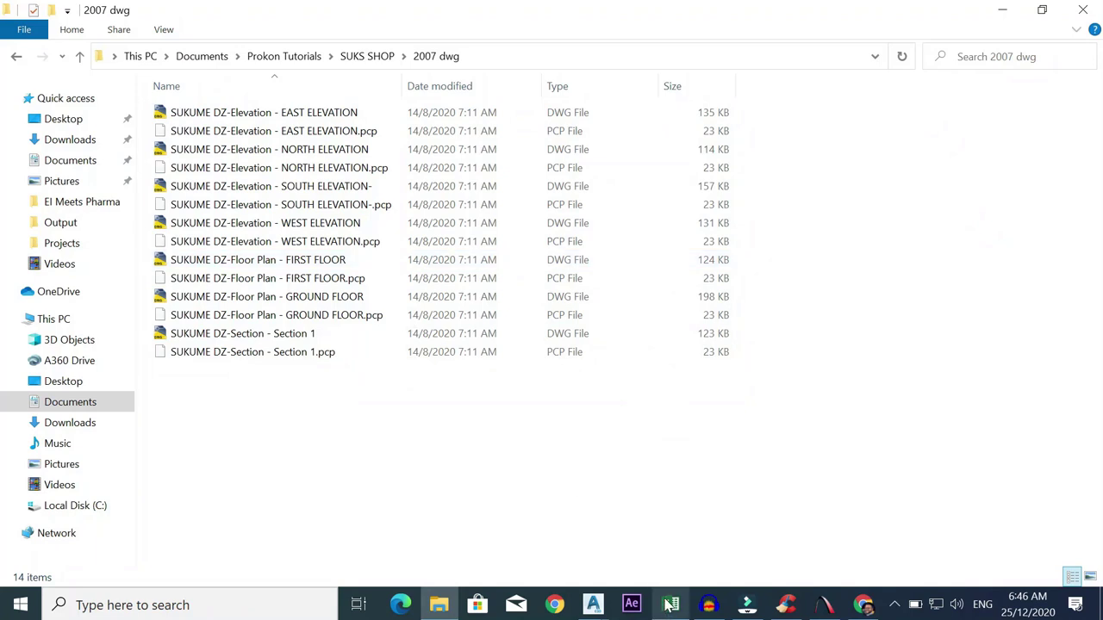
- Return to Civil 3D and view the source drawings of the east elevation and the ground floor plan
{"action": "left_click", "coordinate": [595, 606]}
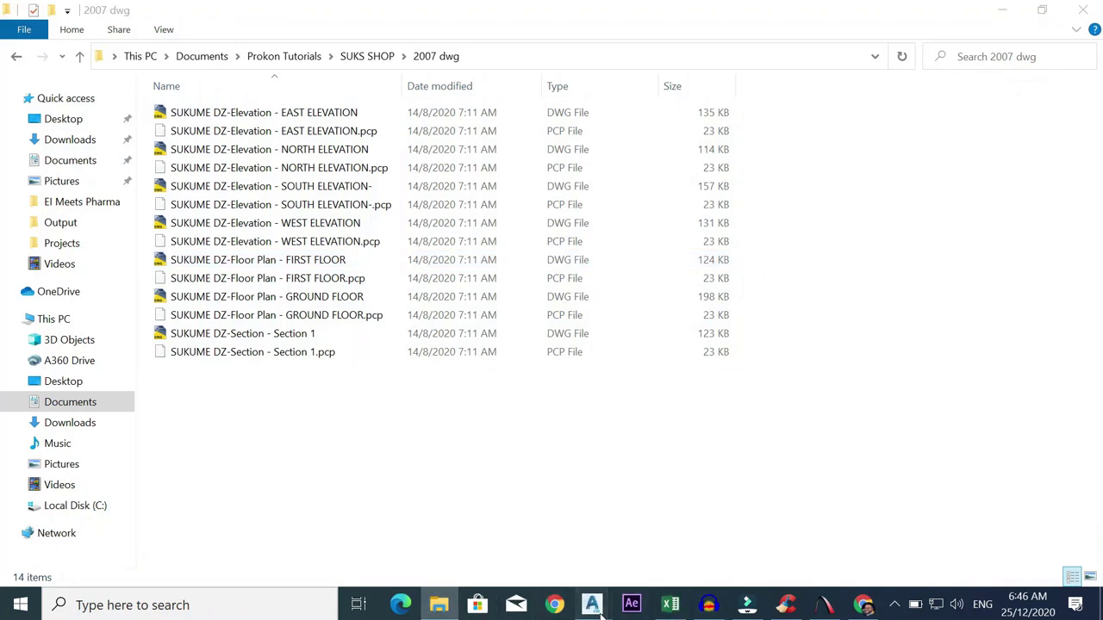
{"action": "left_click", "coordinate": [394, 527]}
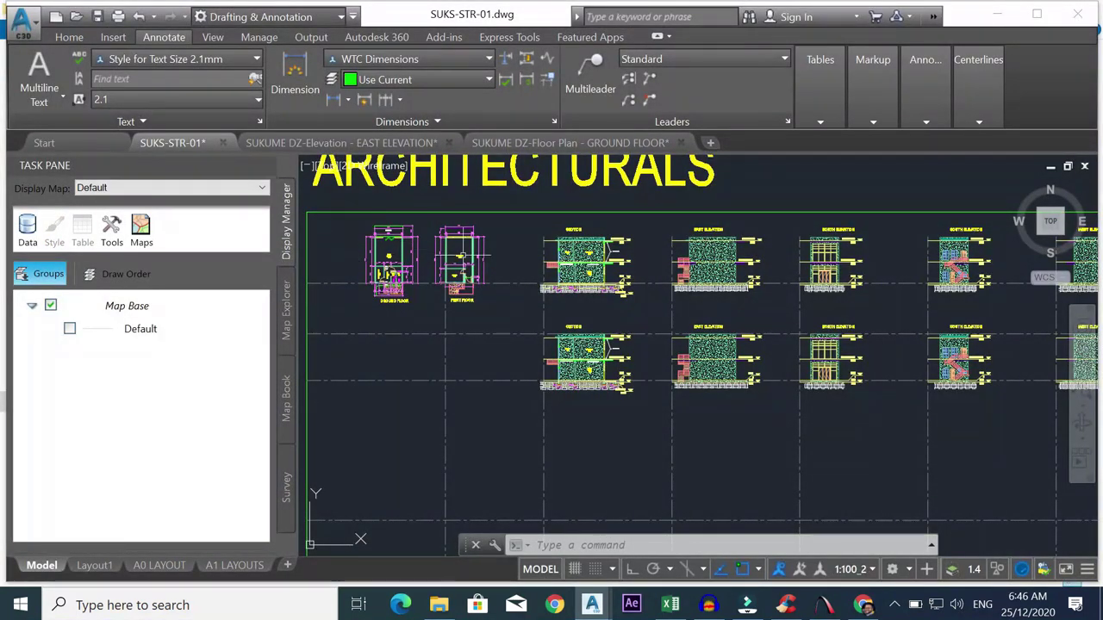
{"action": "left_click", "coordinate": [341, 142]}
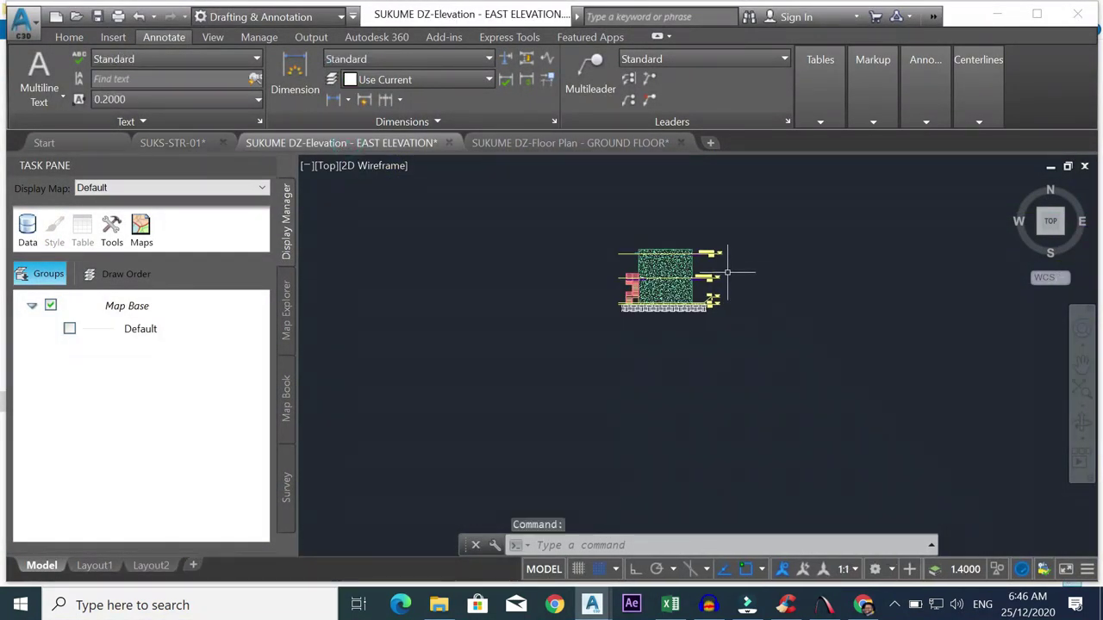
{"action": "scroll", "coordinate": [727, 273], "scroll_direction": "up", "scroll_amount": 4}
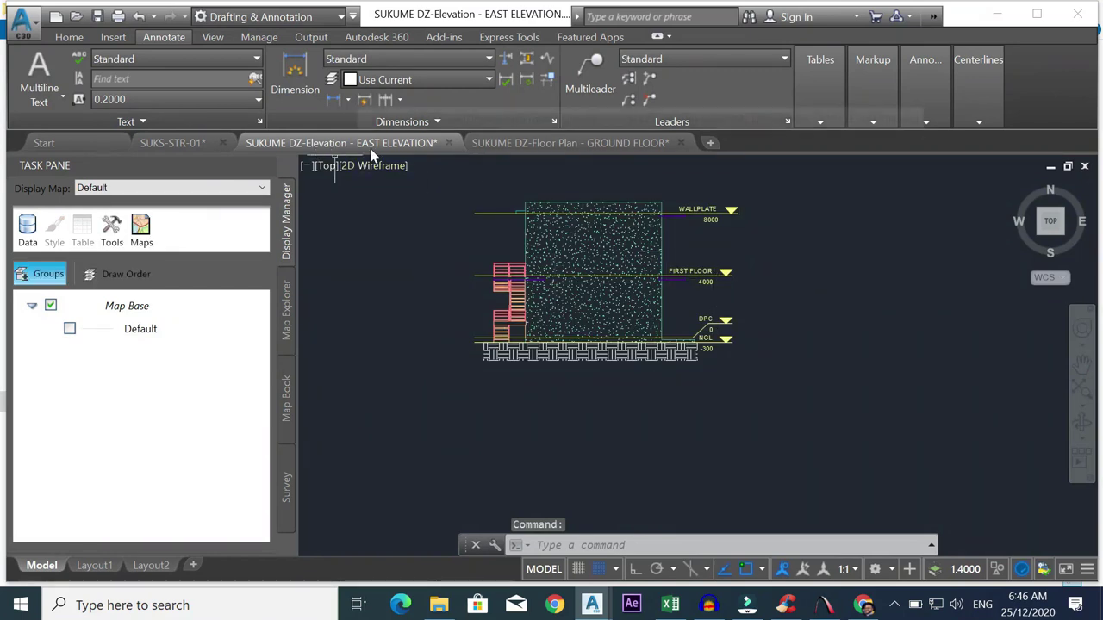
{"action": "left_click", "coordinate": [590, 144]}
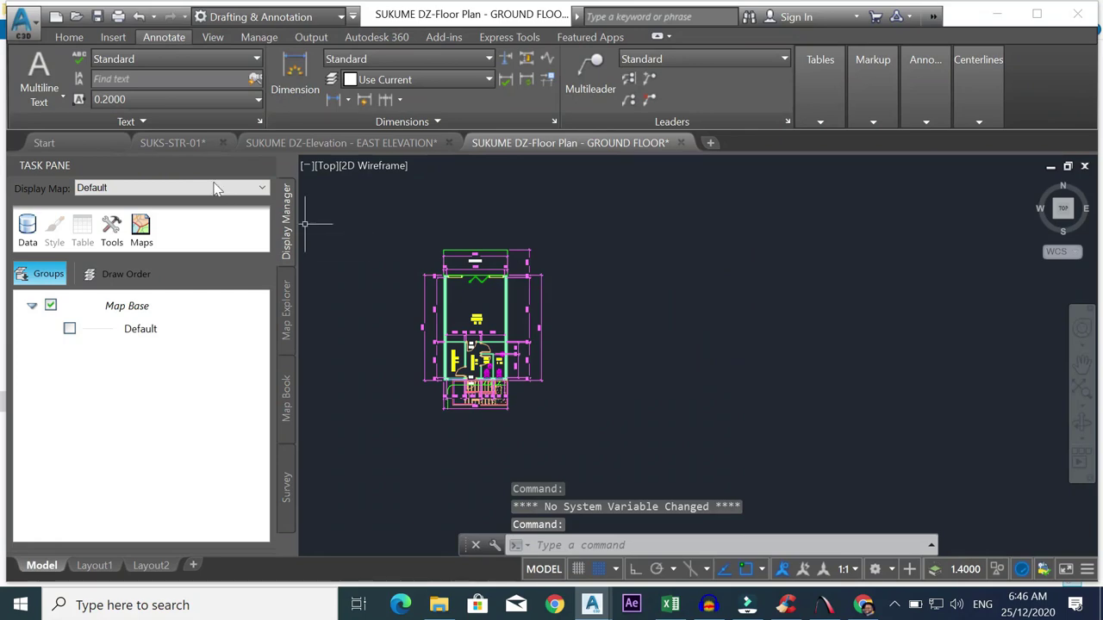
- Examine the overall model space of SUKS-STR-01, including the rows reserved for architecturals and structurals
{"action": "left_click", "coordinate": [173, 143]}
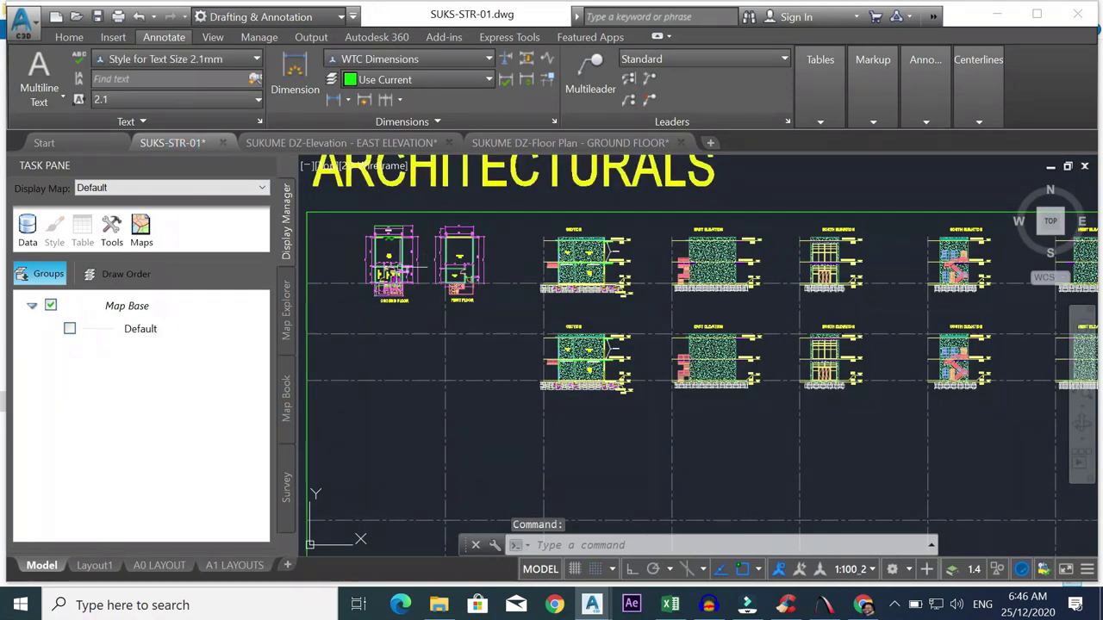
{"action": "scroll", "coordinate": [400, 266], "scroll_direction": "down", "scroll_amount": 10}
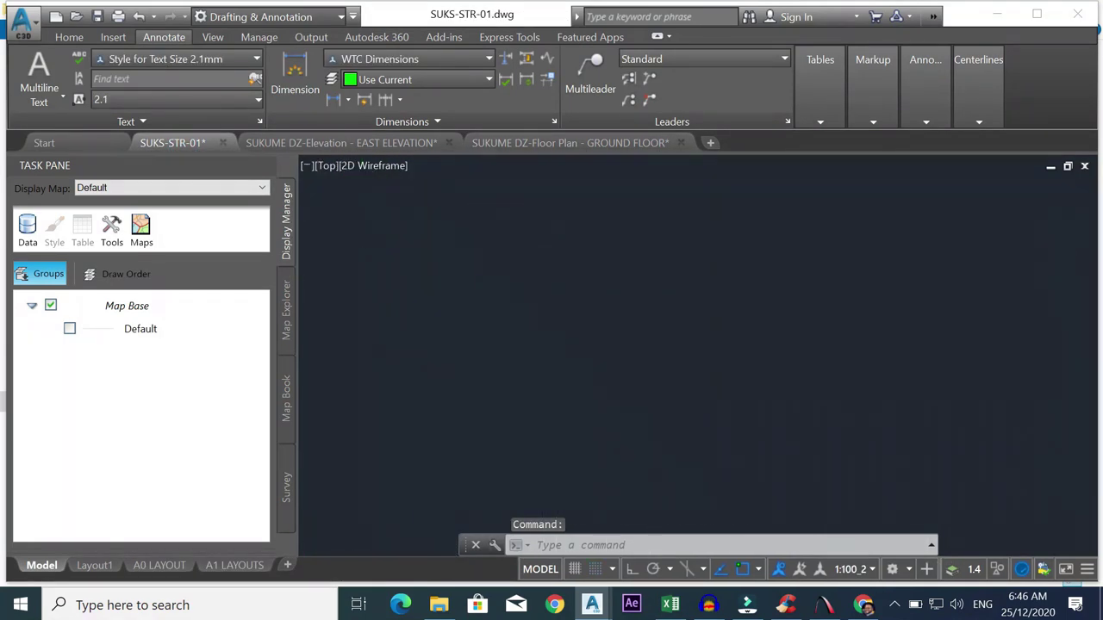
{"action": "scroll", "coordinate": [400, 266], "scroll_direction": "up", "scroll_amount": 5}
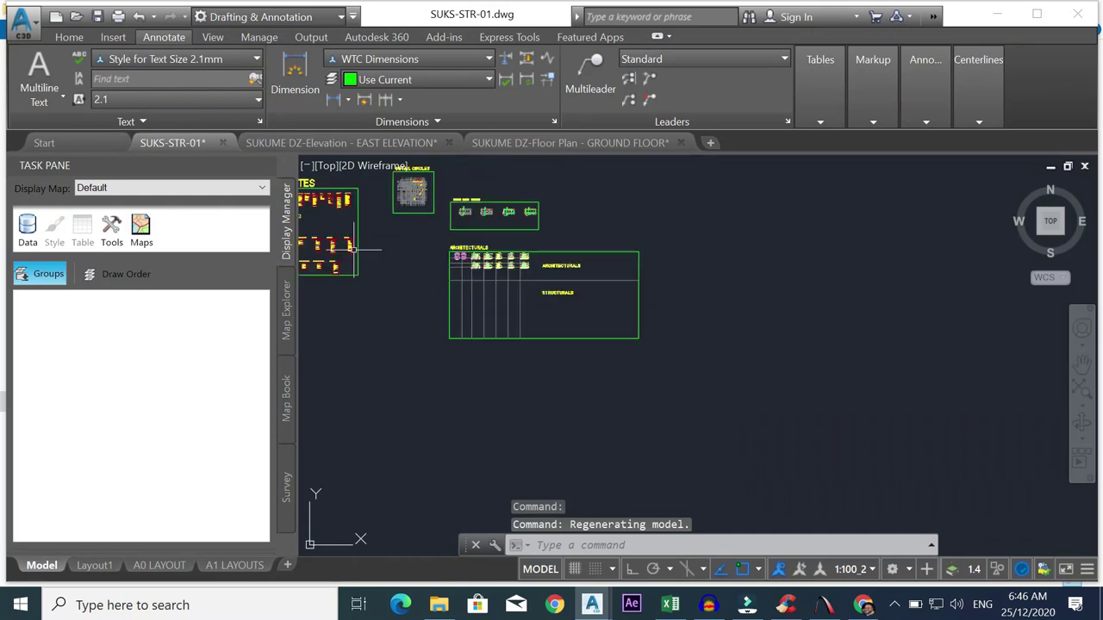
{"action": "left_click", "coordinate": [1082, 363]}
{"action": "left_click_drag", "start_coordinate": [486, 331], "coordinate": [764, 388]}
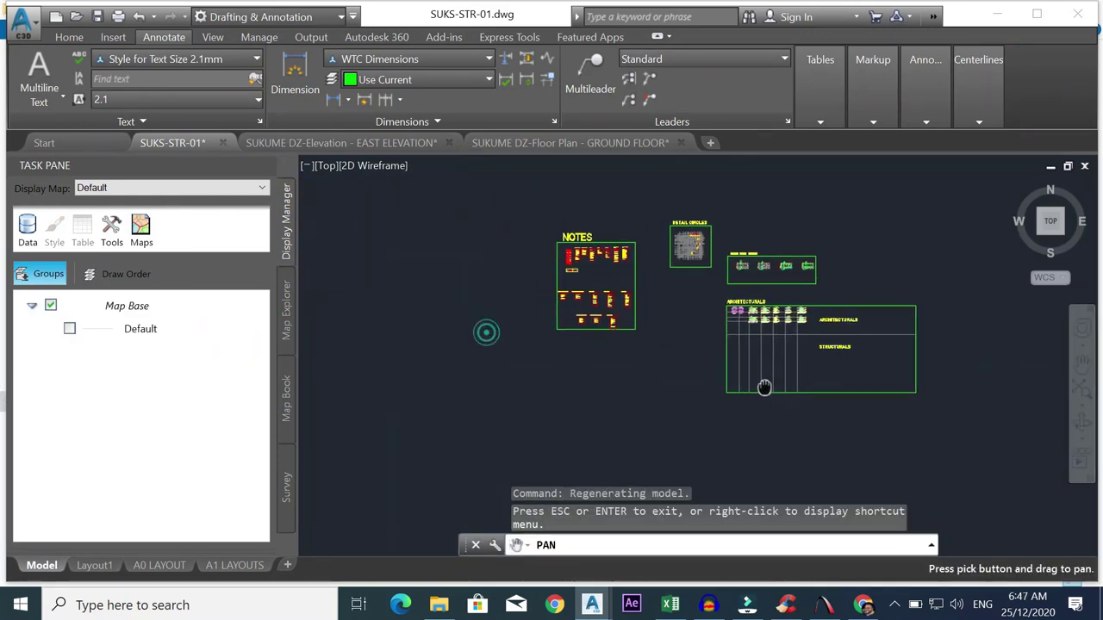
{"action": "scroll", "coordinate": [564, 260], "scroll_direction": "up", "scroll_amount": 5}
{"action": "mouse_move", "coordinate": [672, 258]}
{"action": "left_mouse_down"}
{"action": "mouse_move", "coordinate": [676, 295]}
{"action": "mouse_move", "coordinate": [614, 348]}
{"action": "left_mouse_up"}
{"action": "left_click_drag", "start_coordinate": [920, 405], "coordinate": [615, 333]}
{"action": "left_click_drag", "start_coordinate": [781, 340], "coordinate": [660, 332]}
{"action": "mouse_move", "coordinate": [848, 344]}
{"action": "left_mouse_down"}
{"action": "mouse_move", "coordinate": [727, 335]}
{"action": "mouse_move", "coordinate": [684, 318]}
{"action": "left_mouse_up"}
{"action": "left_click_drag", "start_coordinate": [708, 415], "coordinate": [684, 303]}
{"action": "left_click_drag", "start_coordinate": [782, 312], "coordinate": [677, 323]}
{"action": "left_click_drag", "start_coordinate": [729, 390], "coordinate": [679, 319]}
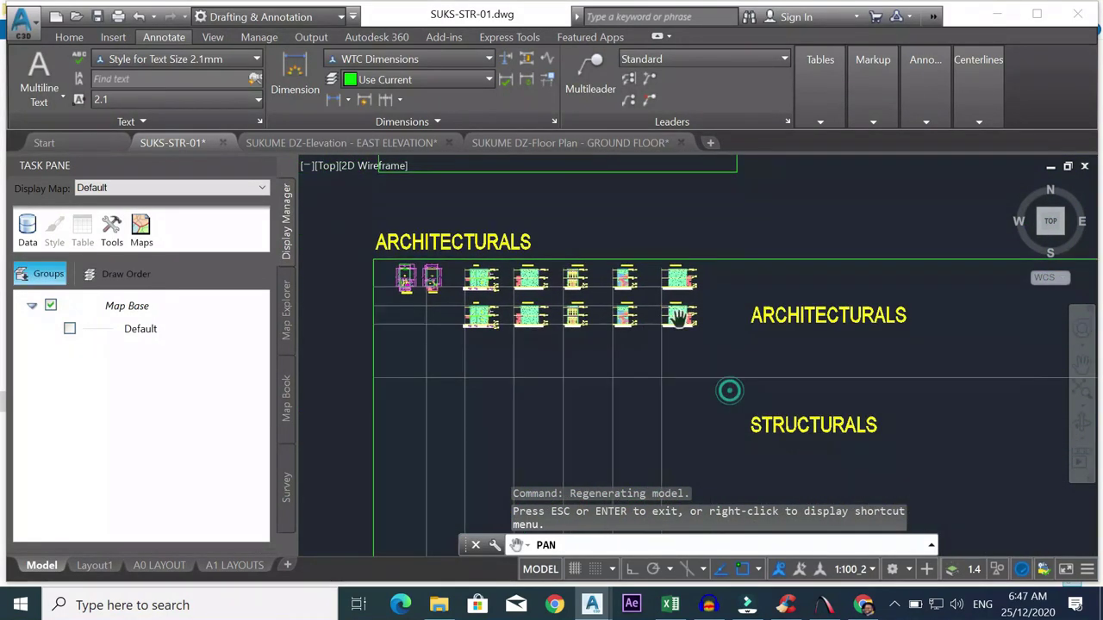
- Examine the Notes frame and its position relative to the Detail Circles, Double Story Layouts and Architecturals frames
{"action": "left_click_drag", "start_coordinate": [523, 319], "coordinate": [713, 358]}
{"action": "left_click_drag", "start_coordinate": [601, 315], "coordinate": [819, 409]}
{"action": "left_click_drag", "start_coordinate": [621, 345], "coordinate": [826, 418]}
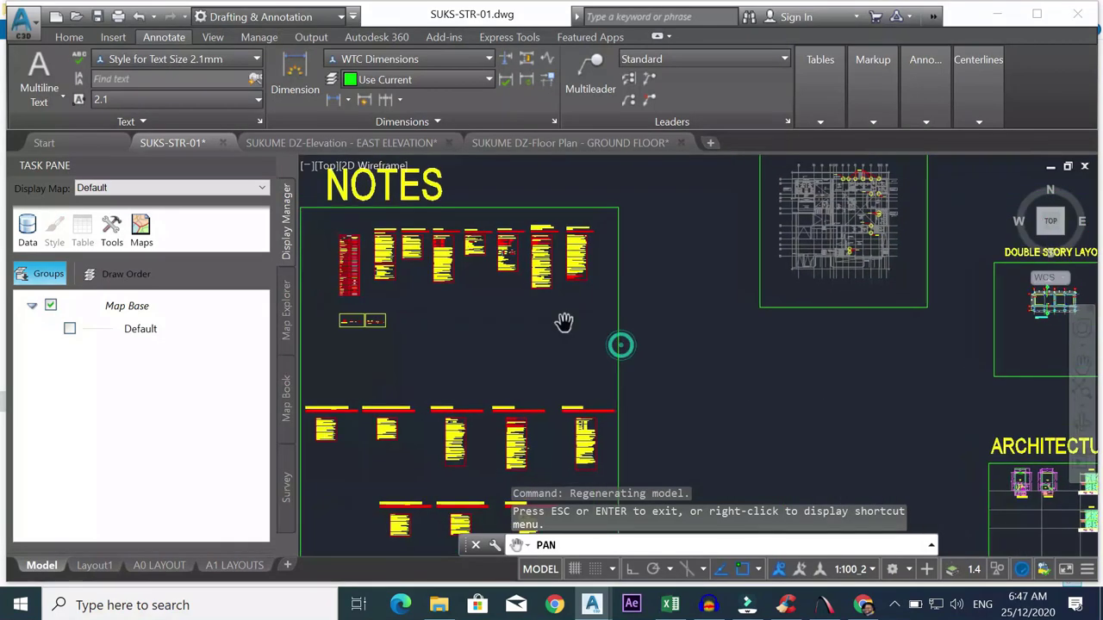
{"action": "left_click_drag", "start_coordinate": [516, 305], "coordinate": [699, 358]}
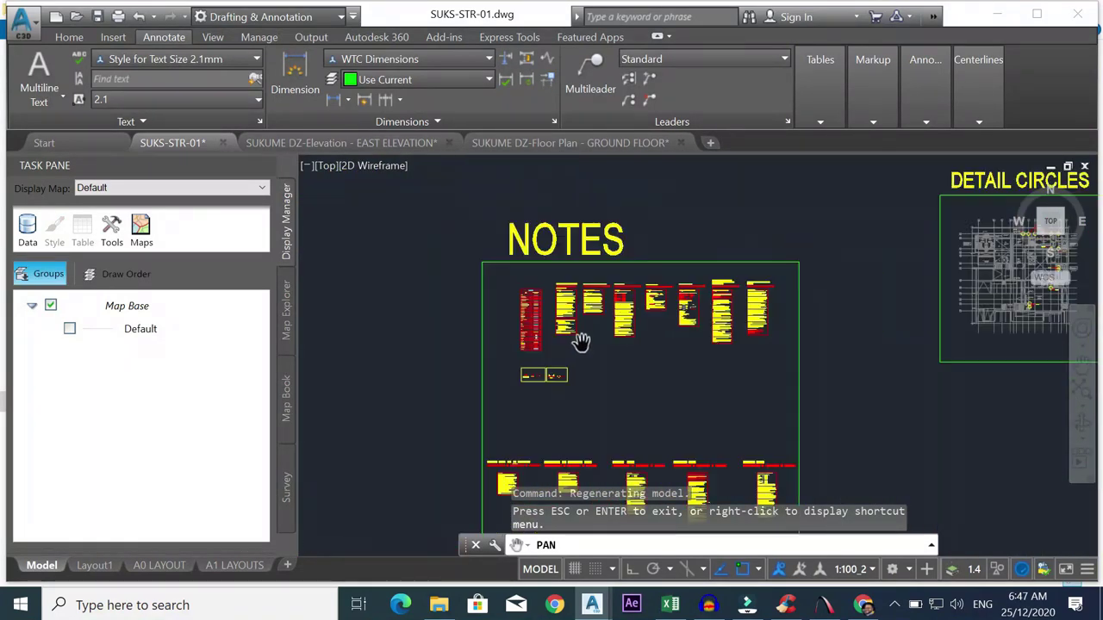
{"action": "scroll", "coordinate": [542, 296], "scroll_direction": "down", "scroll_amount": 4}
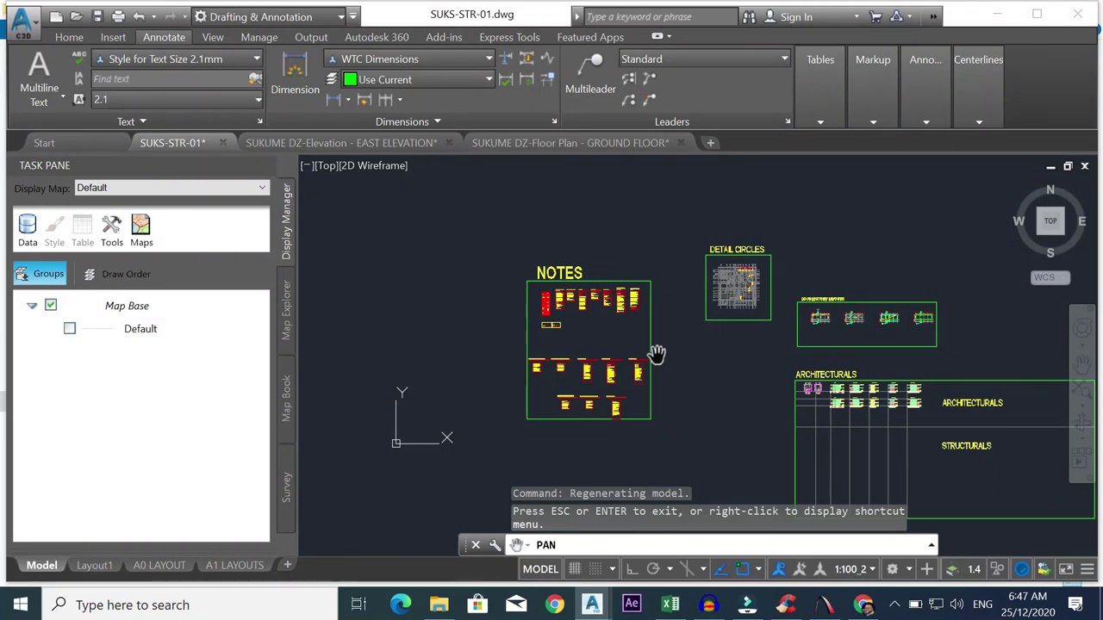
{"action": "scroll", "coordinate": [655, 352], "scroll_direction": "up", "scroll_amount": 3}
{"action": "scroll", "coordinate": [657, 352], "scroll_direction": "down", "scroll_amount": 3}
{"action": "left_click_drag", "start_coordinate": [772, 404], "coordinate": [741, 376]}
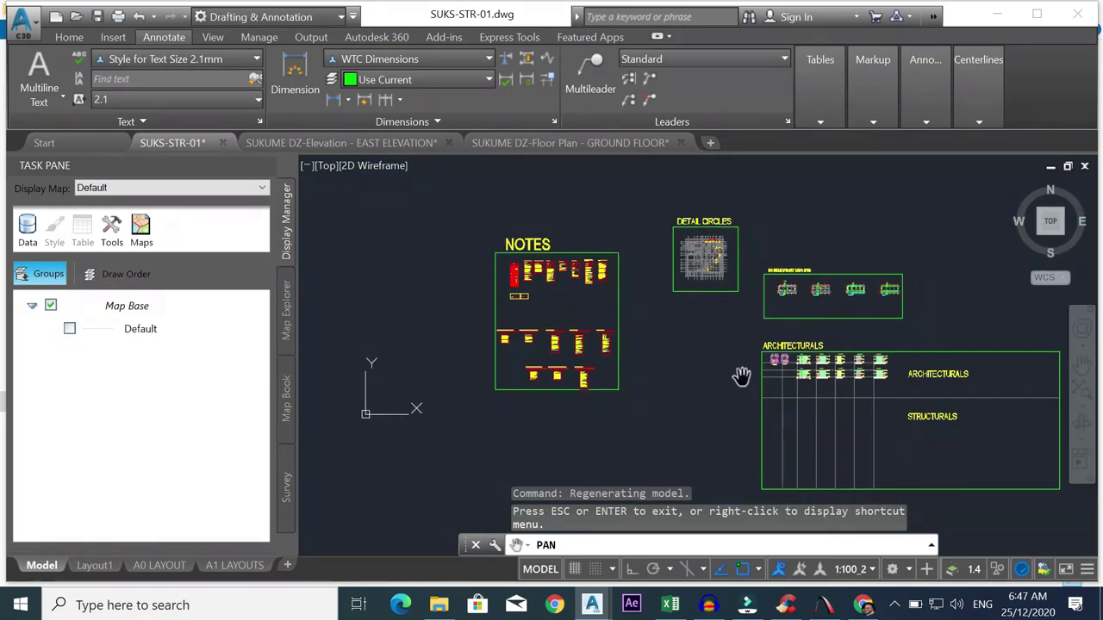
{"action": "scroll", "coordinate": [608, 303], "scroll_direction": "up", "scroll_amount": 2}
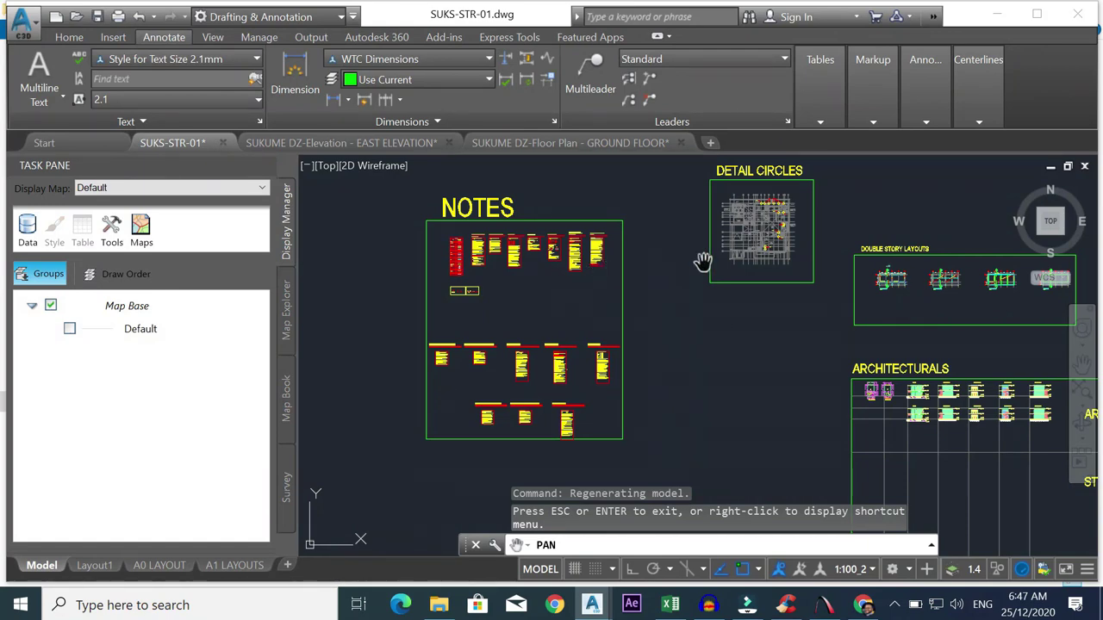
- Examine the four plans in the Double Story Layouts frame and the Architecturals frame beneath it
{"action": "left_click_drag", "start_coordinate": [819, 334], "coordinate": [701, 316]}
{"action": "scroll", "coordinate": [773, 261], "scroll_direction": "up", "scroll_amount": 4}
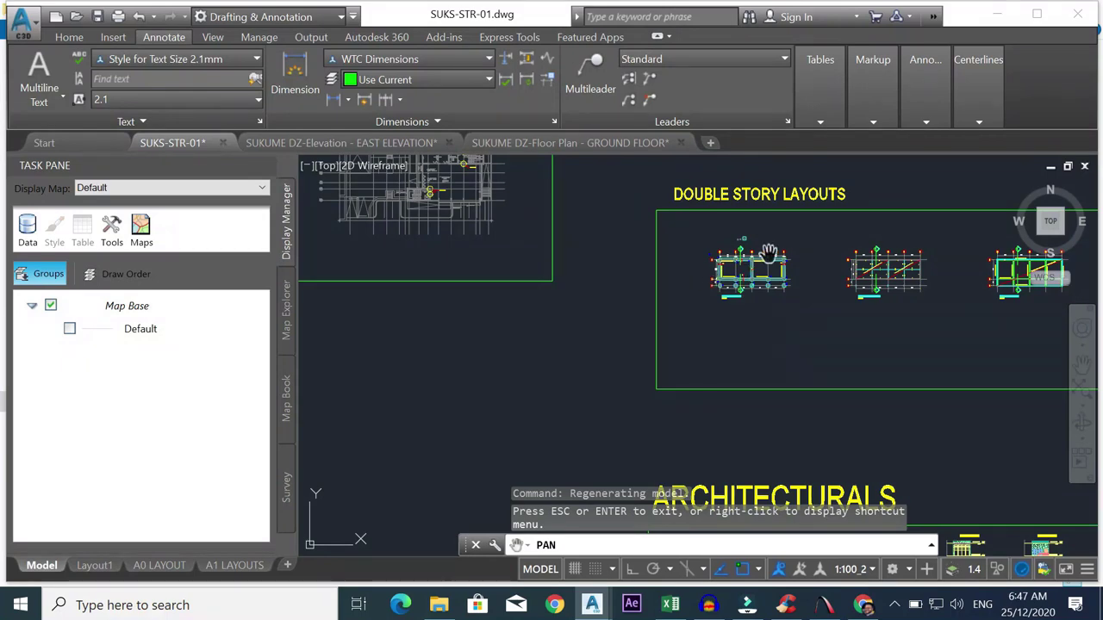
{"action": "scroll", "coordinate": [771, 258], "scroll_direction": "down", "scroll_amount": 4}
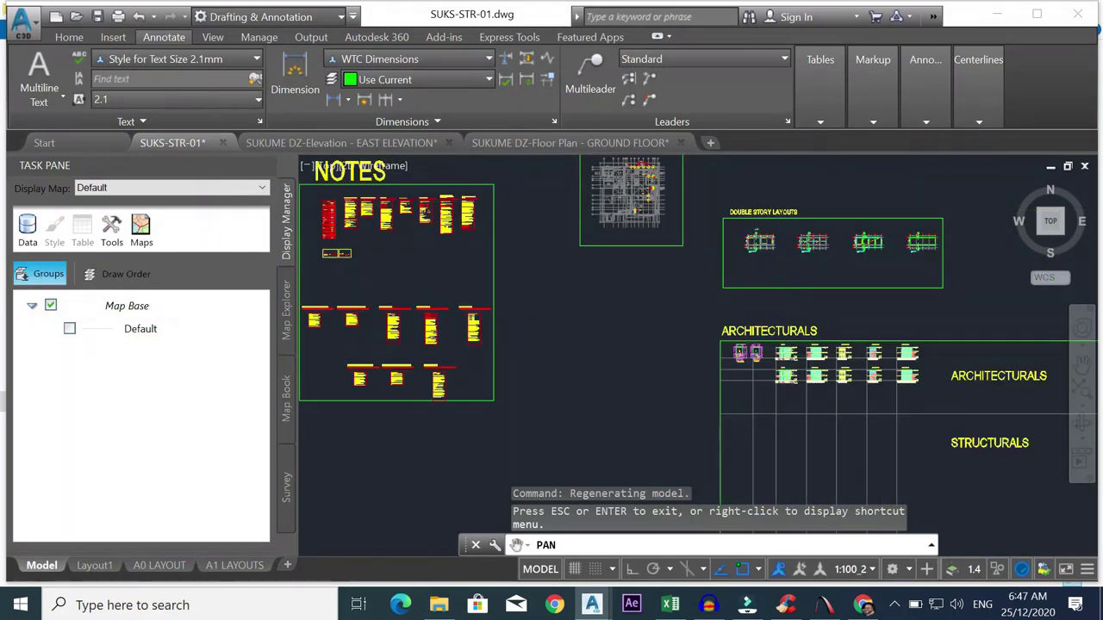
{"action": "scroll", "coordinate": [778, 291], "scroll_direction": "up", "scroll_amount": 2}
{"action": "scroll", "coordinate": [780, 288], "scroll_direction": "down", "scroll_amount": 2}
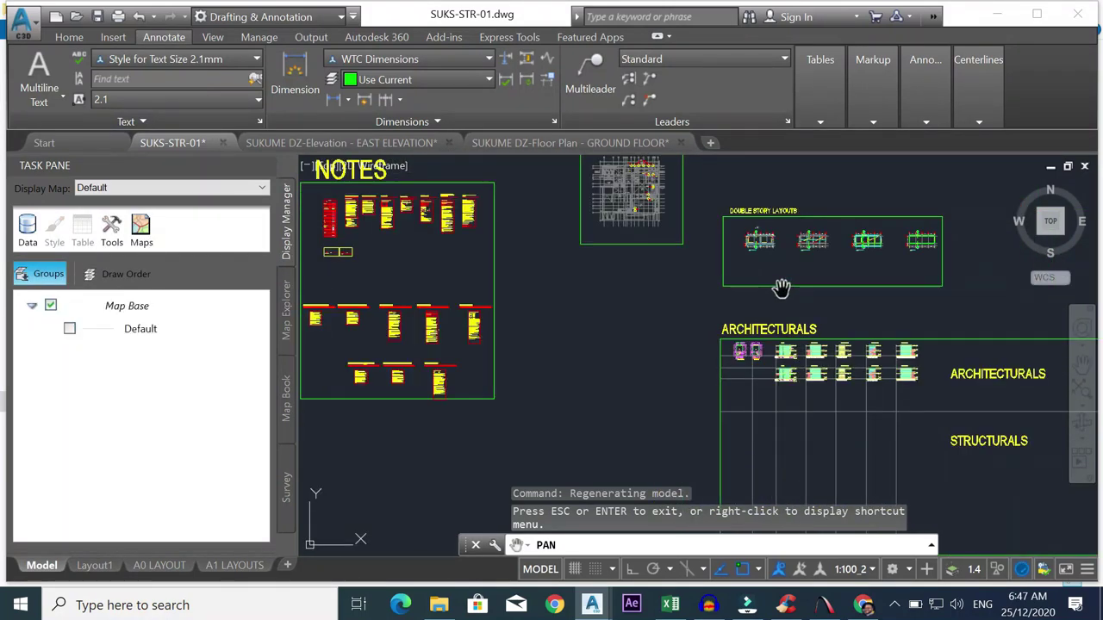
{"action": "scroll", "coordinate": [795, 326], "scroll_direction": "up", "scroll_amount": 4}
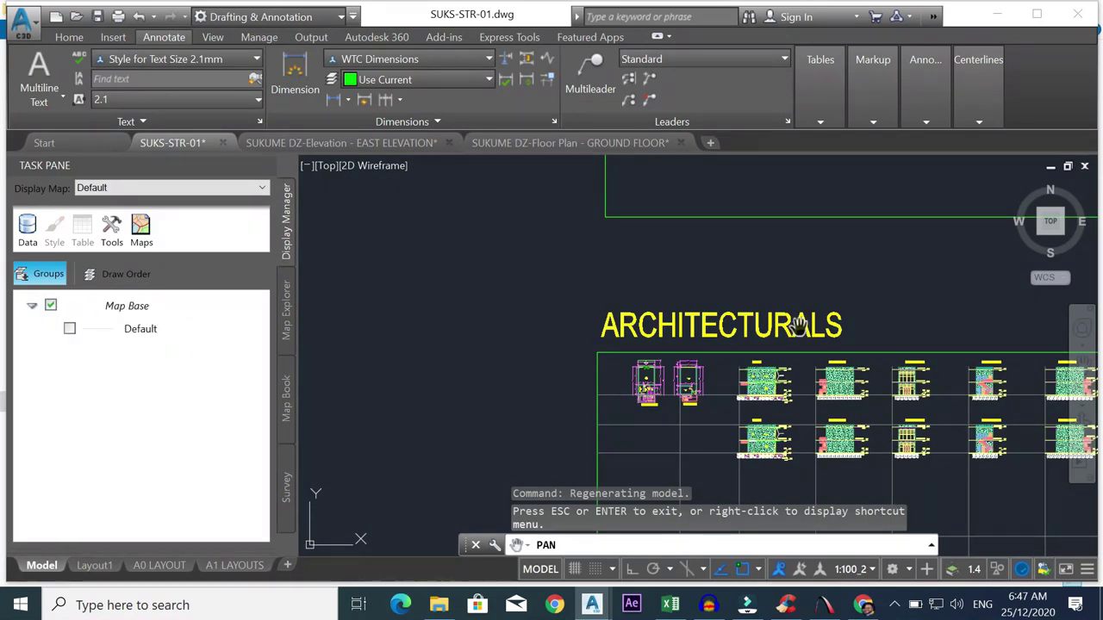
{"action": "scroll", "coordinate": [764, 295], "scroll_direction": "down", "scroll_amount": 4}
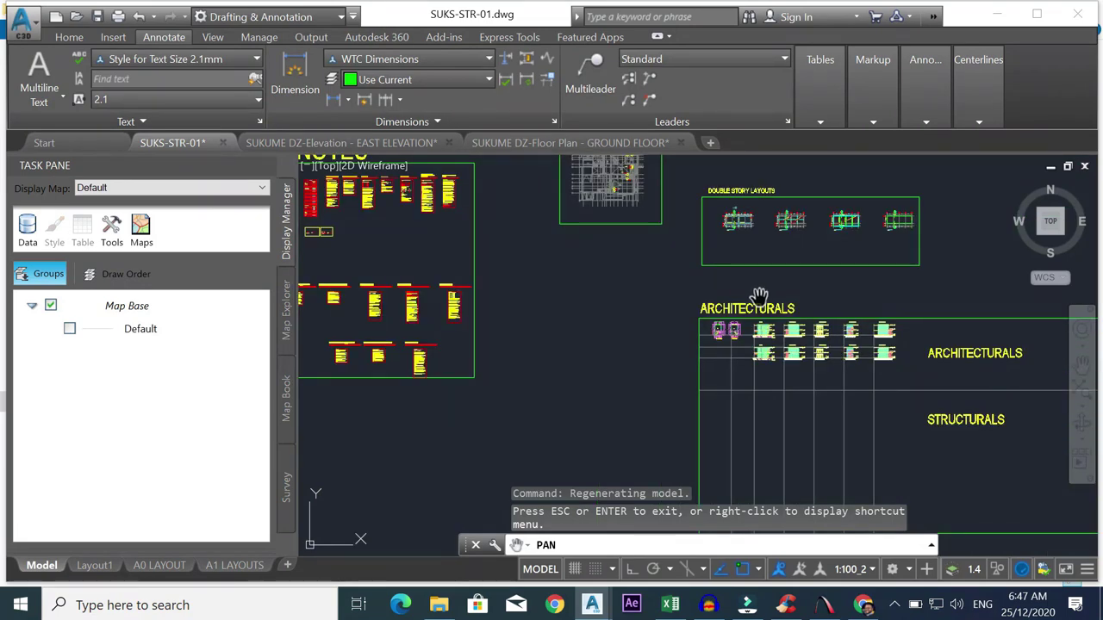
{"action": "scroll", "coordinate": [758, 238], "scroll_direction": "up", "scroll_amount": 5}
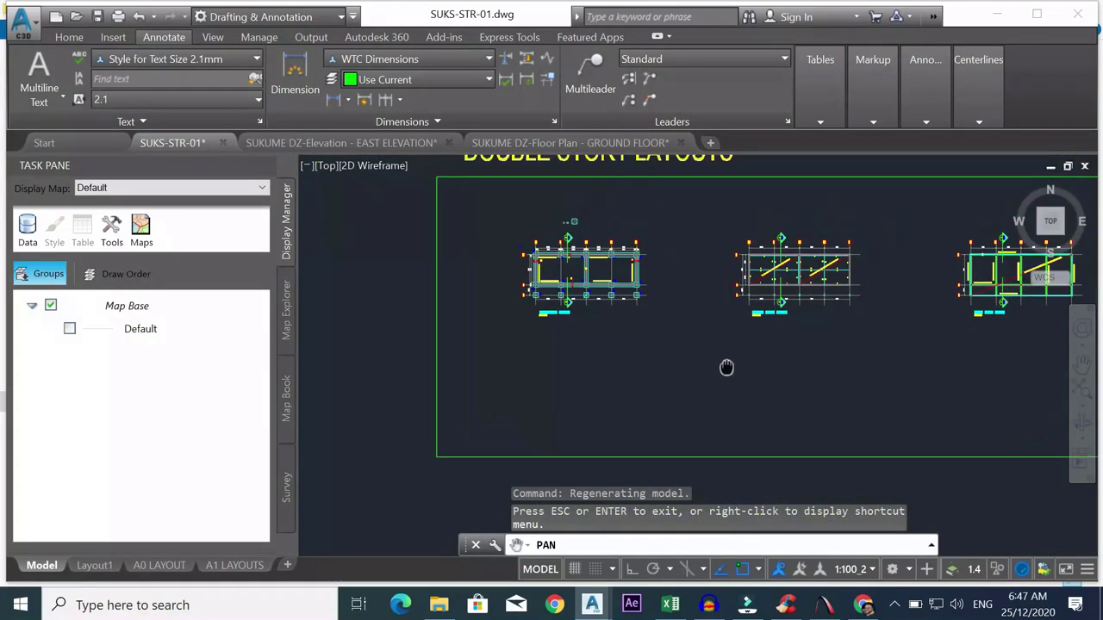
{"action": "left_click_drag", "start_coordinate": [726, 368], "coordinate": [641, 435]}
{"action": "scroll", "coordinate": [873, 370], "scroll_direction": "down", "scroll_amount": 3}
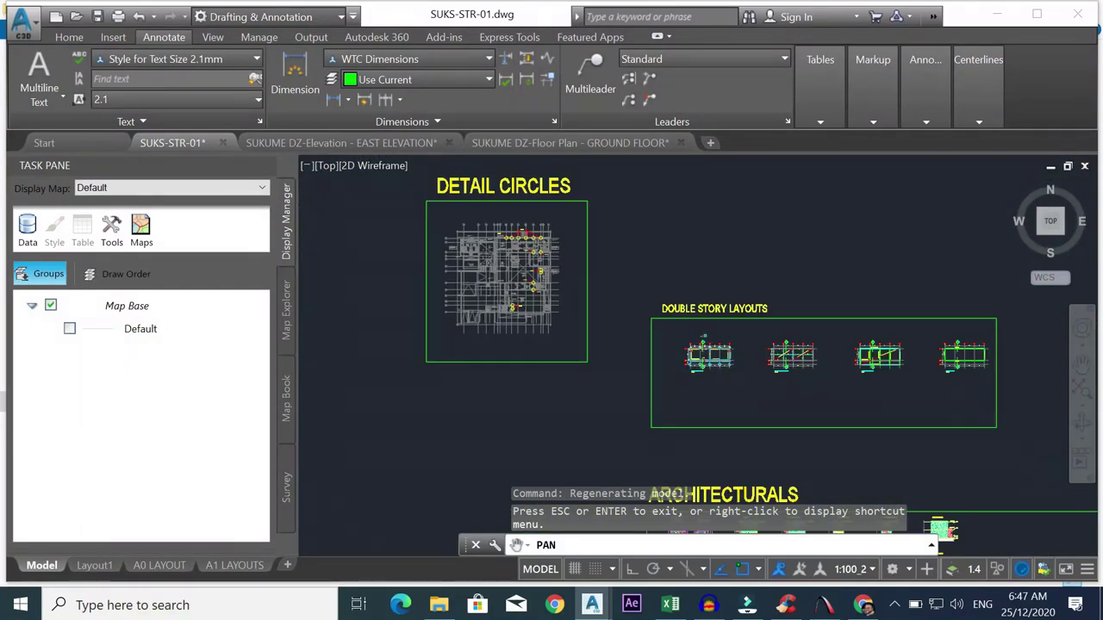
- Review the Detail Circles and Notes frames within the overall model space arrangement
{"action": "scroll", "coordinate": [804, 352], "scroll_direction": "down", "scroll_amount": 4}
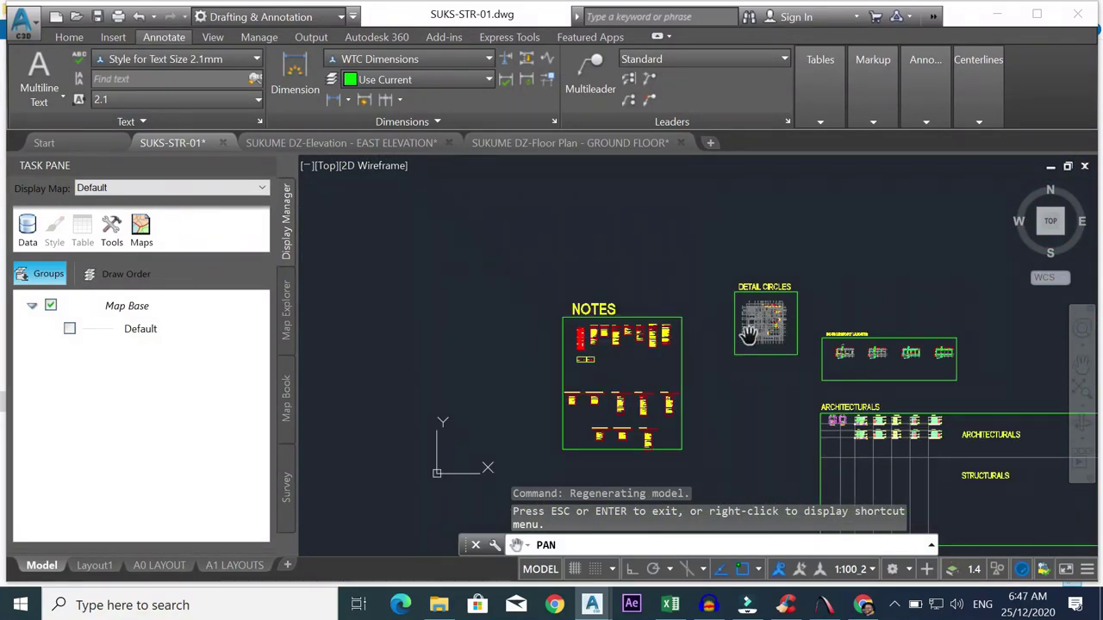
{"action": "scroll", "coordinate": [582, 340], "scroll_direction": "up", "scroll_amount": 6}
{"action": "scroll", "coordinate": [582, 336], "scroll_direction": "down", "scroll_amount": 4}
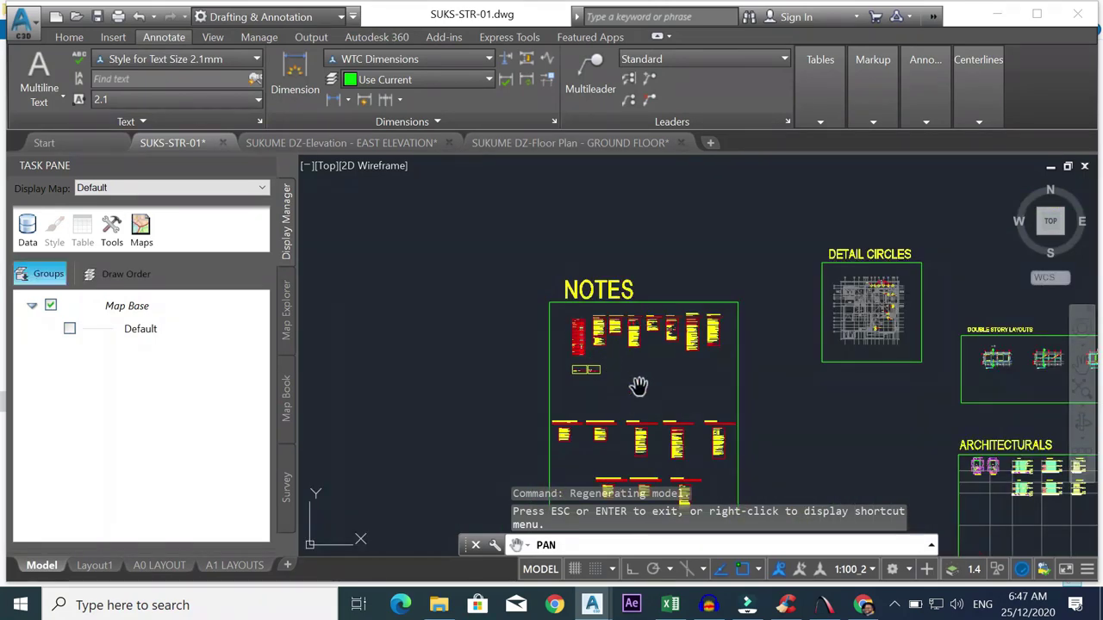
{"action": "mouse_move", "coordinate": [638, 385]}
{"action": "left_mouse_down"}
{"action": "mouse_move", "coordinate": [664, 353]}
{"action": "mouse_move", "coordinate": [667, 201]}
{"action": "left_mouse_up"}
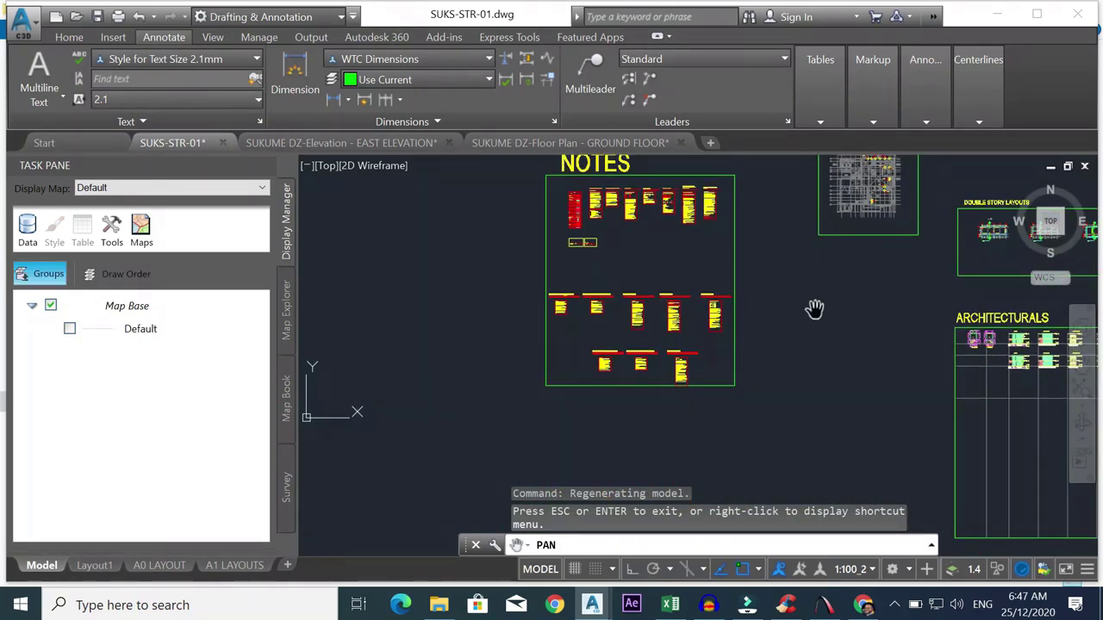
{"action": "scroll", "coordinate": [850, 318], "scroll_direction": "down", "scroll_amount": 6}
{"action": "scroll", "coordinate": [903, 353], "scroll_direction": "up", "scroll_amount": 6}
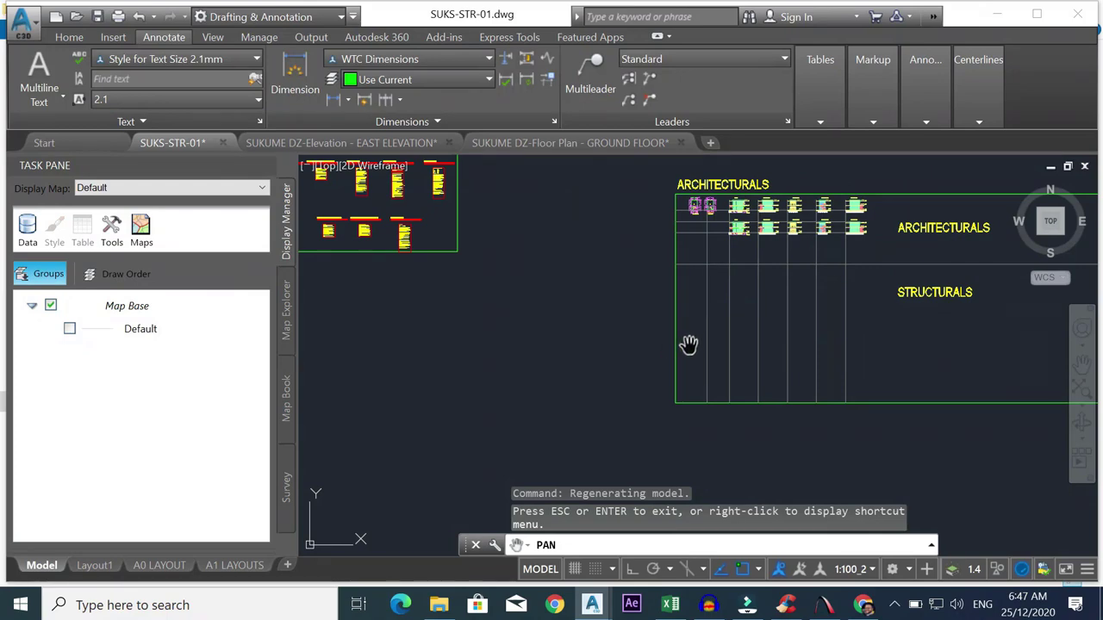
- Examine the floor plans, sections and elevations in the Architecturals frame and the structurals row below them
{"action": "left_click_drag", "start_coordinate": [721, 305], "coordinate": [716, 357]}
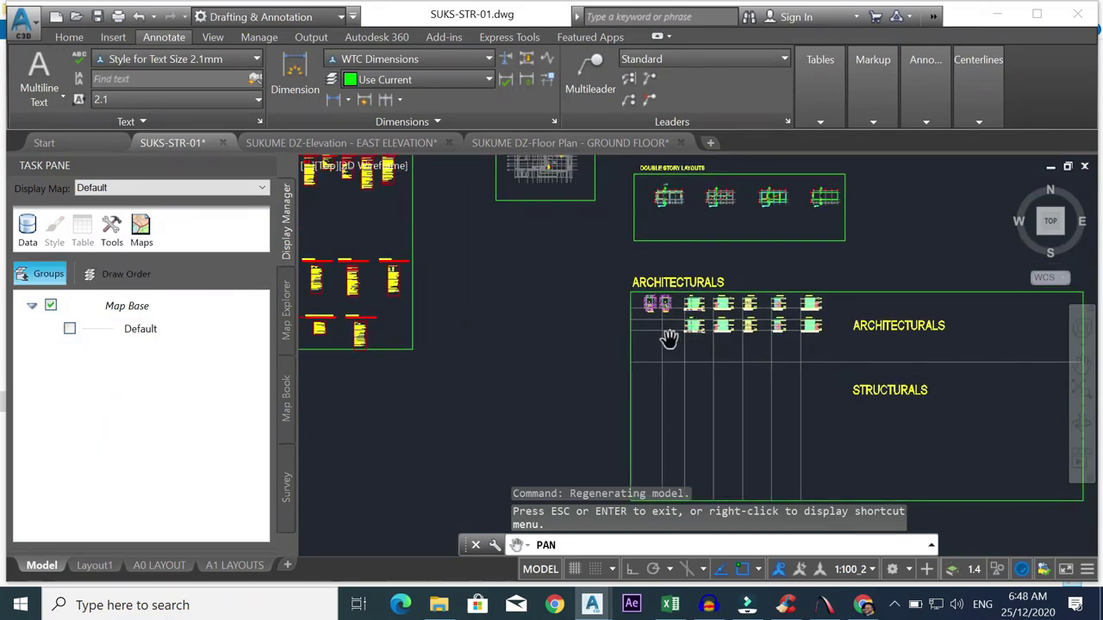
{"action": "scroll", "coordinate": [667, 336], "scroll_direction": "up", "scroll_amount": 5}
{"action": "scroll", "coordinate": [669, 337], "scroll_direction": "up", "scroll_amount": 2}
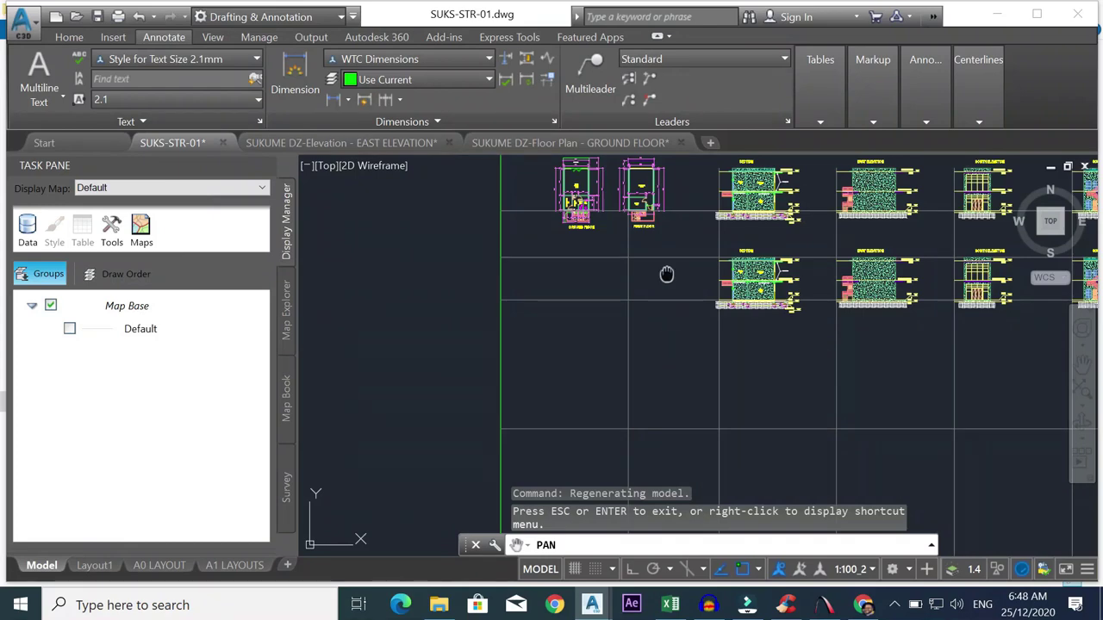
{"action": "left_click_drag", "start_coordinate": [667, 274], "coordinate": [599, 359]}
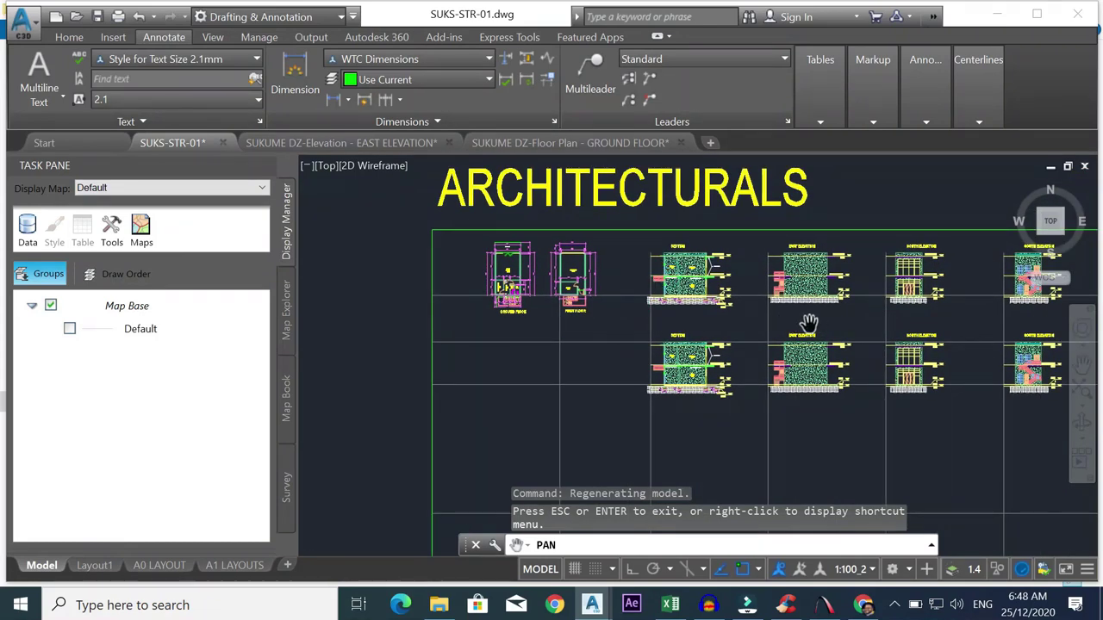
{"action": "mouse_move", "coordinate": [802, 320]}
{"action": "left_mouse_down"}
{"action": "mouse_move", "coordinate": [758, 312]}
{"action": "mouse_move", "coordinate": [793, 305]}
{"action": "mouse_move", "coordinate": [646, 312]}
{"action": "mouse_move", "coordinate": [646, 330]}
{"action": "mouse_move", "coordinate": [870, 336]}
{"action": "left_mouse_up"}
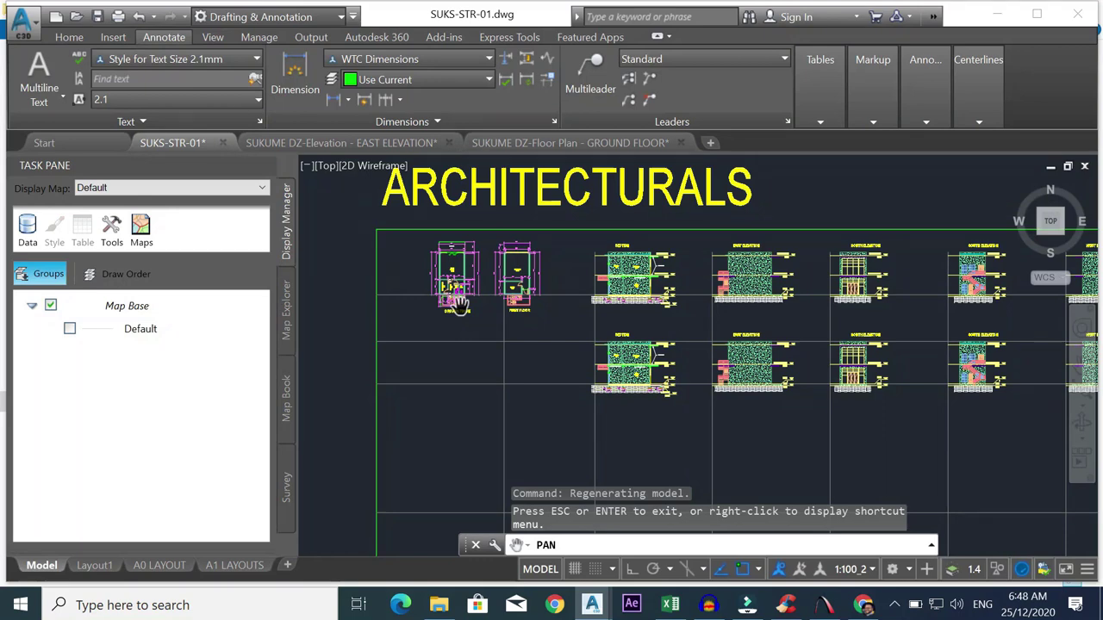
{"action": "scroll", "coordinate": [456, 297], "scroll_direction": "down", "scroll_amount": 4}
{"action": "left_click_drag", "start_coordinate": [483, 283], "coordinate": [622, 316]}
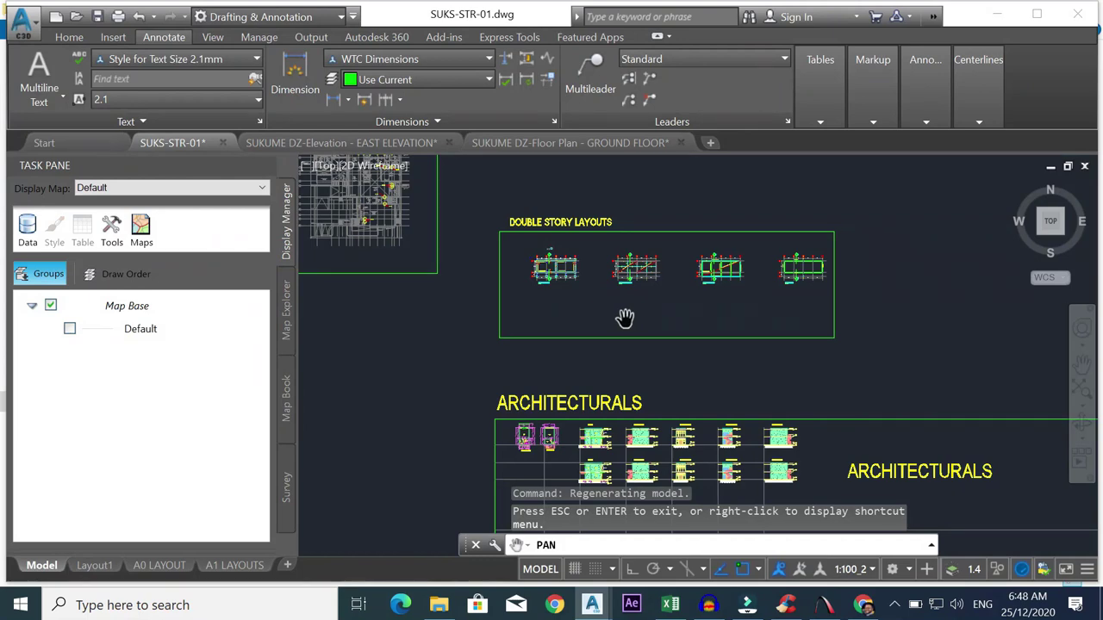
{"action": "left_click_drag", "start_coordinate": [598, 372], "coordinate": [605, 298]}
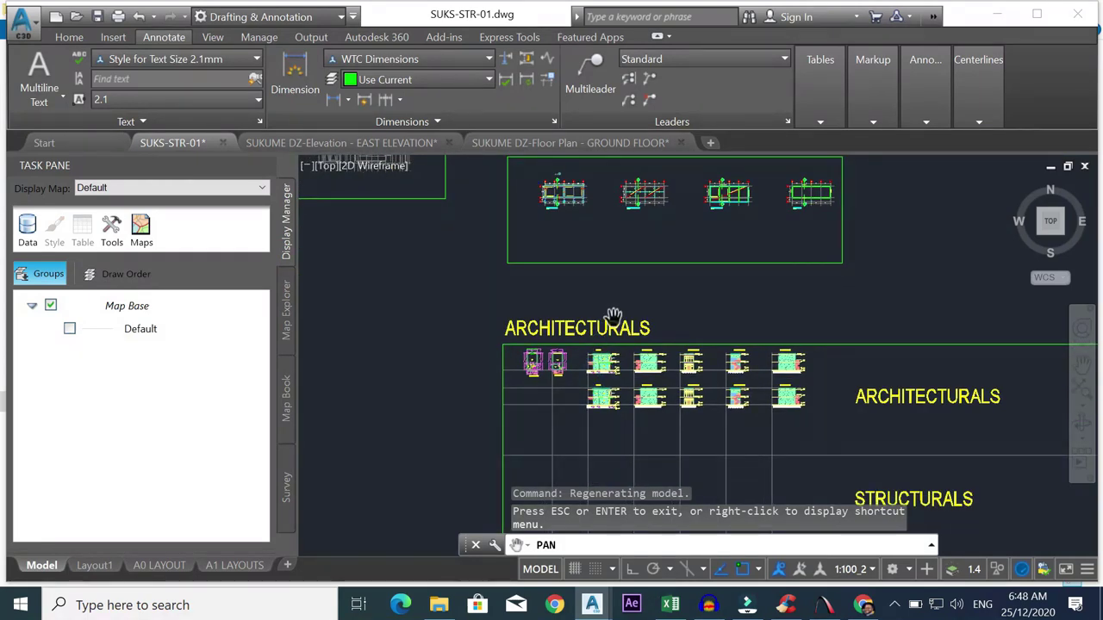
{"action": "mouse_move", "coordinate": [736, 305]}
{"action": "left_mouse_down"}
{"action": "mouse_move", "coordinate": [677, 328]}
{"action": "mouse_move", "coordinate": [744, 281]}
{"action": "left_mouse_up"}
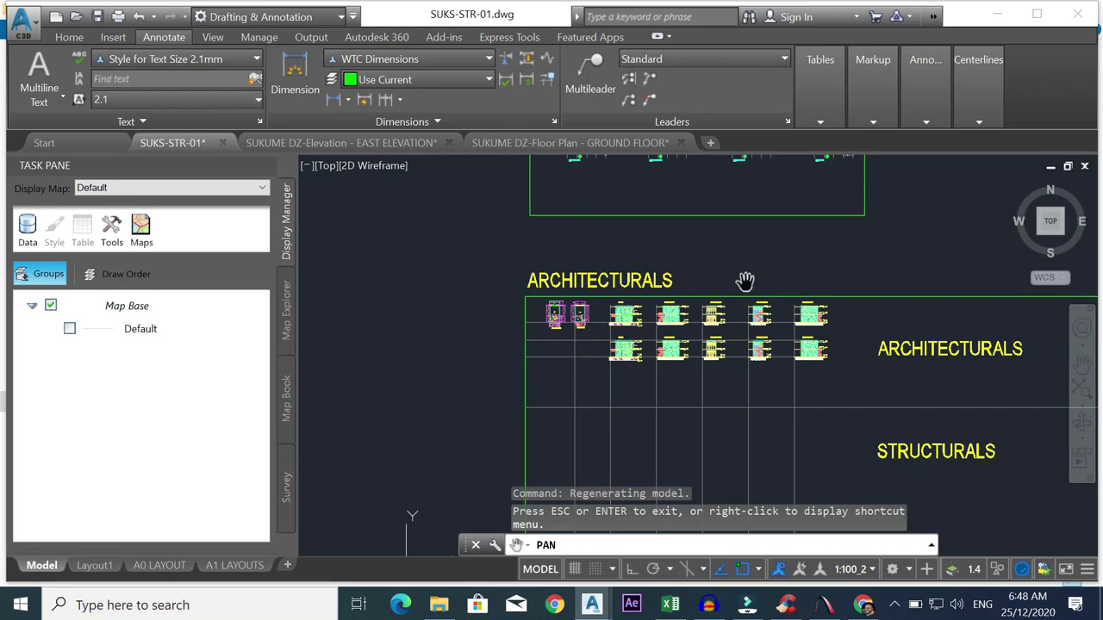
- Switch to Chrome, open the home page of the Prokon Geek YouTube channel and look over its featured video and uploads
{"action": "left_click", "coordinate": [864, 605]}
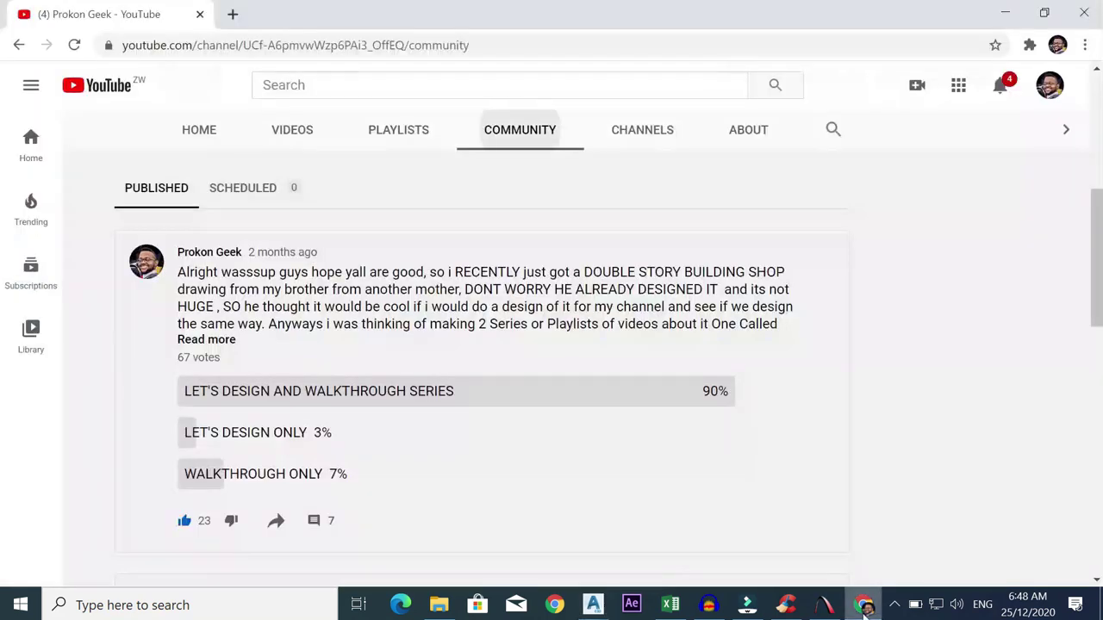
{"action": "left_click", "coordinate": [214, 136]}
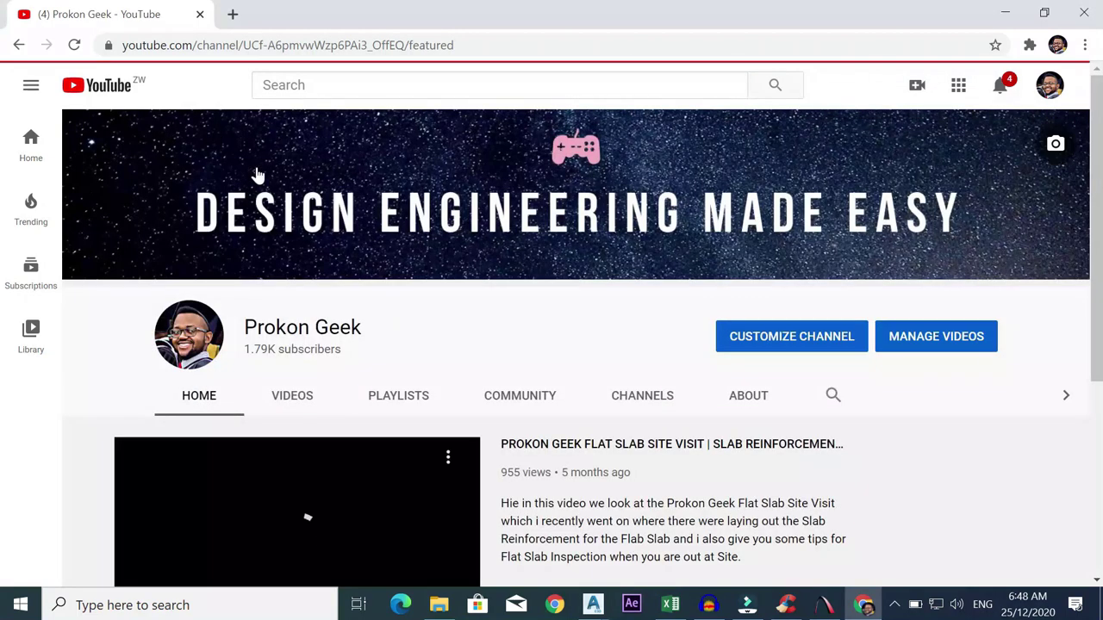
{"action": "scroll", "coordinate": [351, 399], "scroll_direction": "down", "scroll_amount": 4}
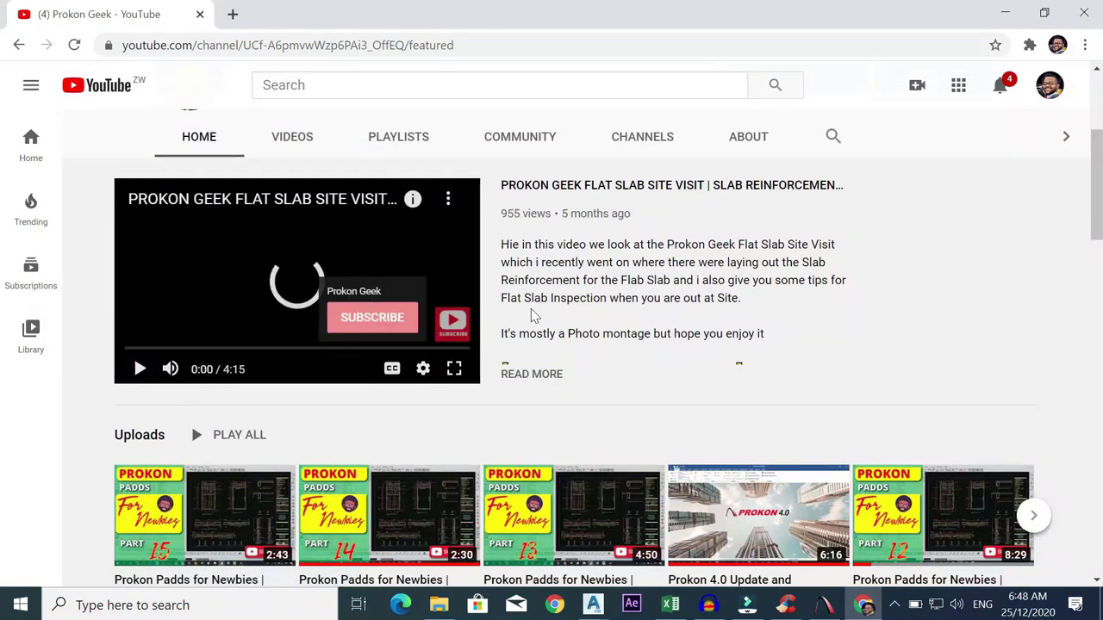
{"action": "scroll", "coordinate": [301, 372], "scroll_direction": "up", "scroll_amount": 3}
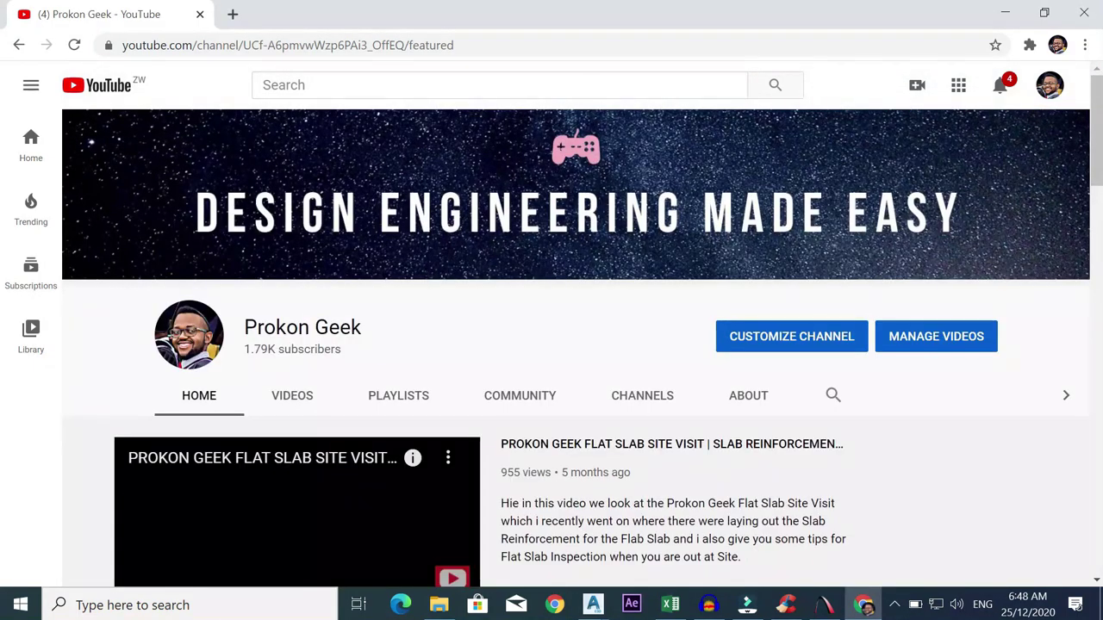
{"action": "scroll", "coordinate": [276, 374], "scroll_direction": "down", "scroll_amount": 3}
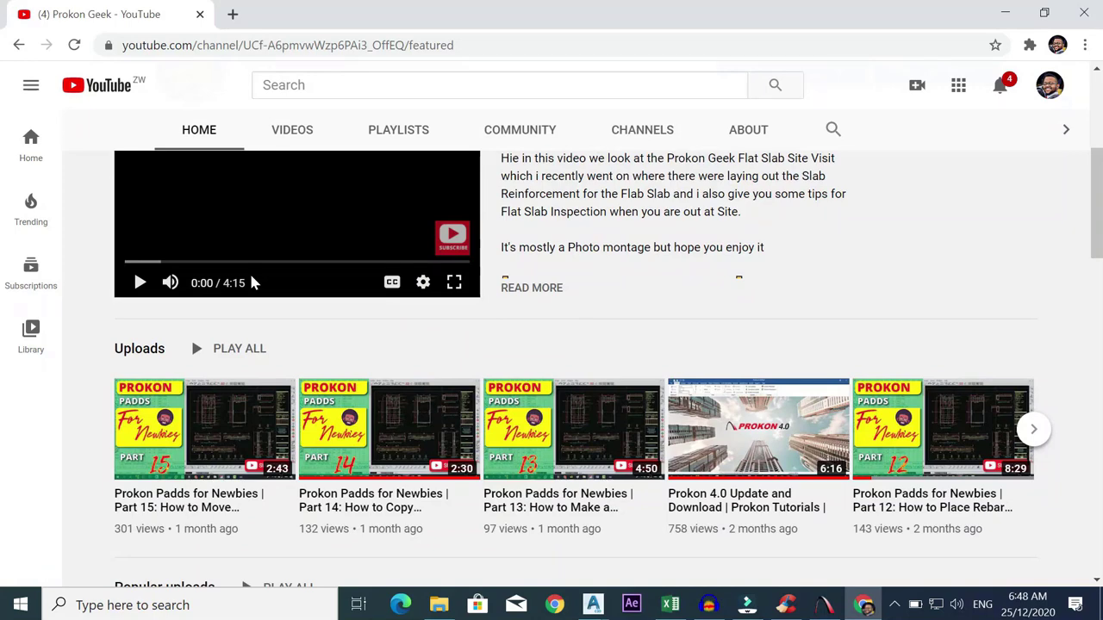
{"action": "scroll", "coordinate": [267, 284], "scroll_direction": "up", "scroll_amount": 2}
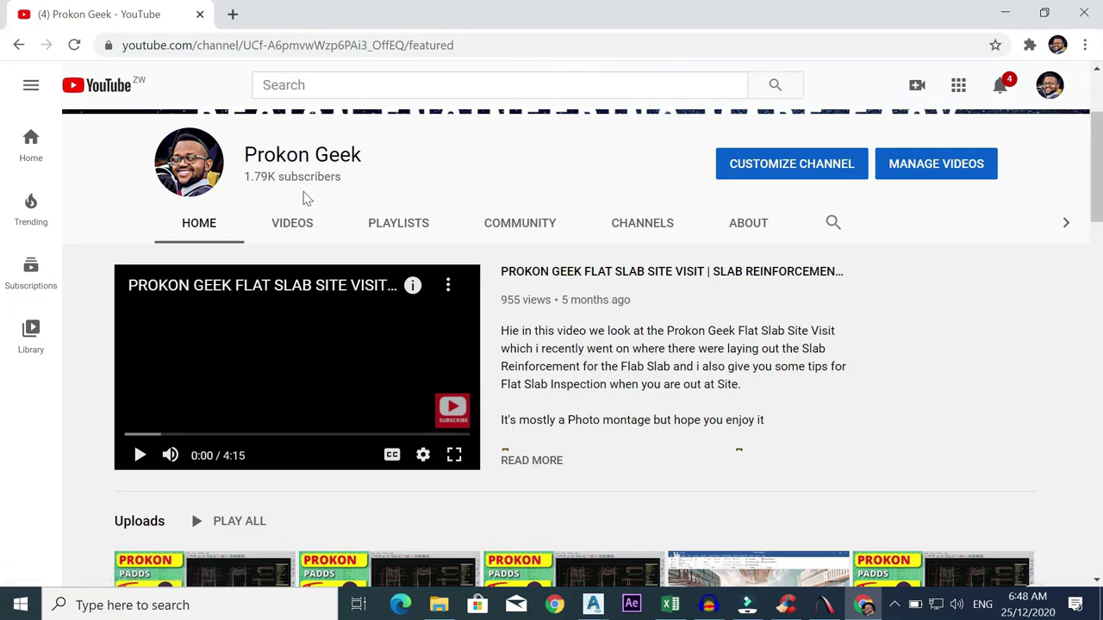
{"action": "scroll", "coordinate": [310, 200], "scroll_direction": "down", "scroll_amount": 1}
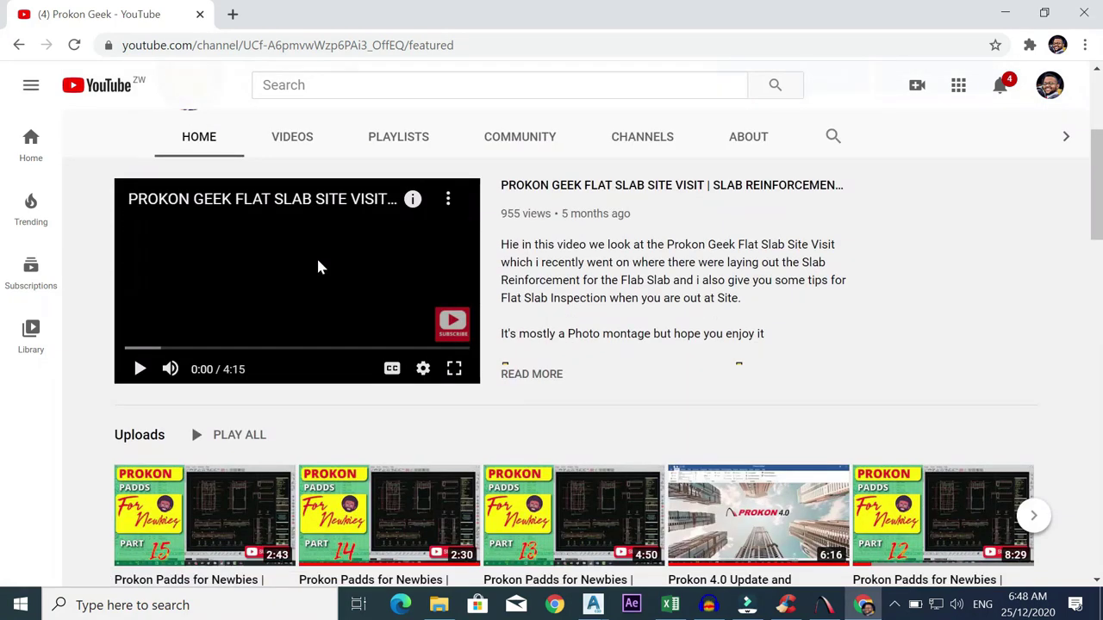
{"action": "scroll", "coordinate": [323, 269], "scroll_direction": "up", "scroll_amount": 2}
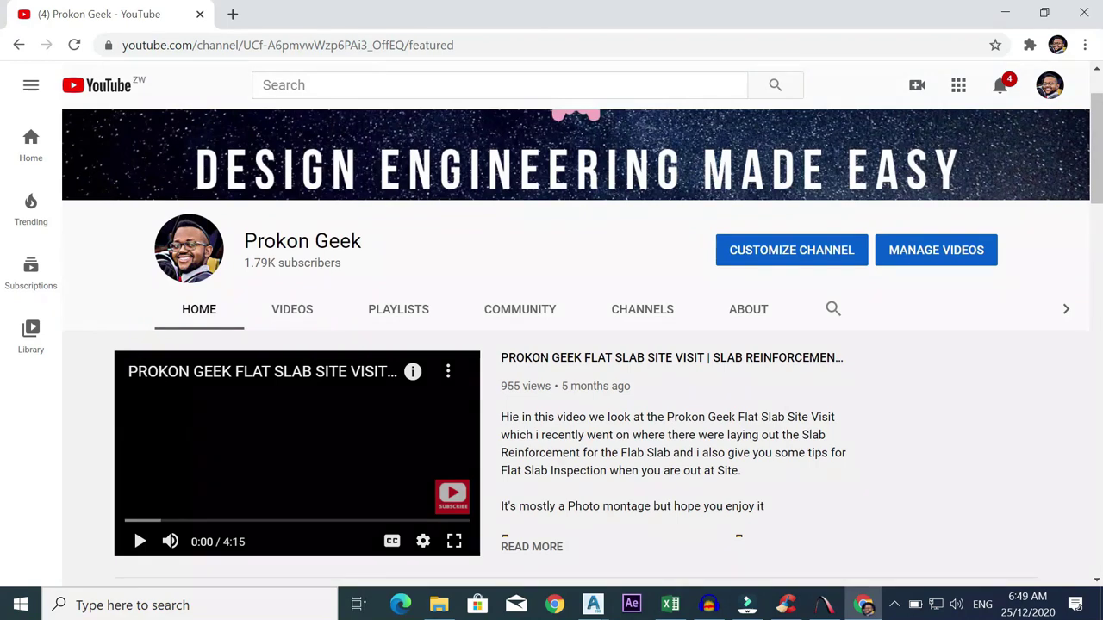
{"action": "scroll", "coordinate": [370, 274], "scroll_direction": "up", "scroll_amount": 1}
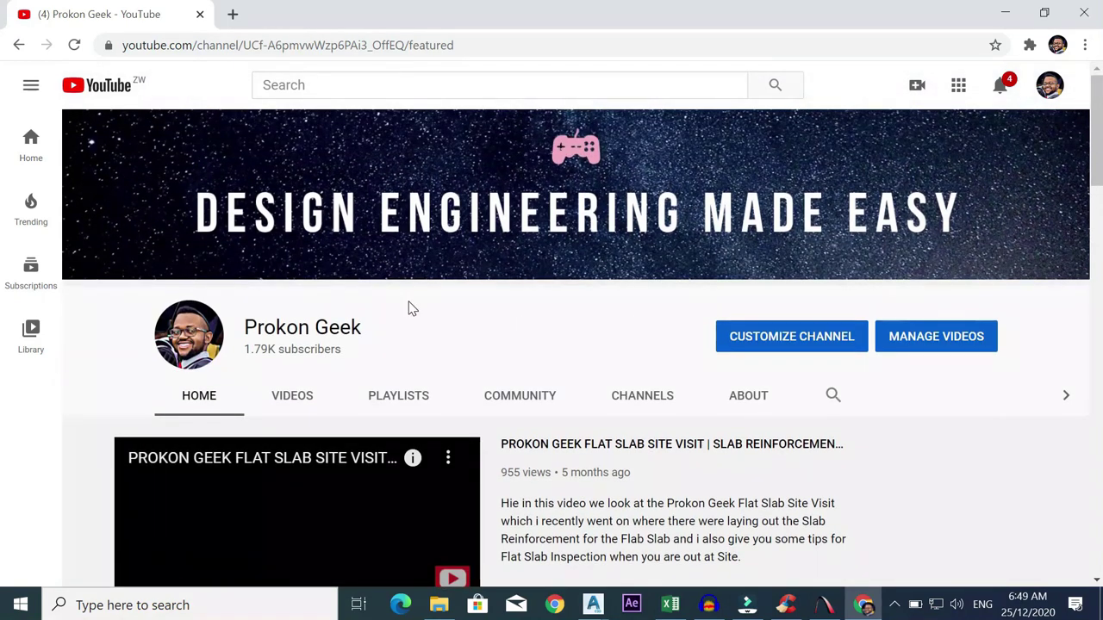
{"action": "scroll", "coordinate": [408, 308], "scroll_direction": "down", "scroll_amount": 3}
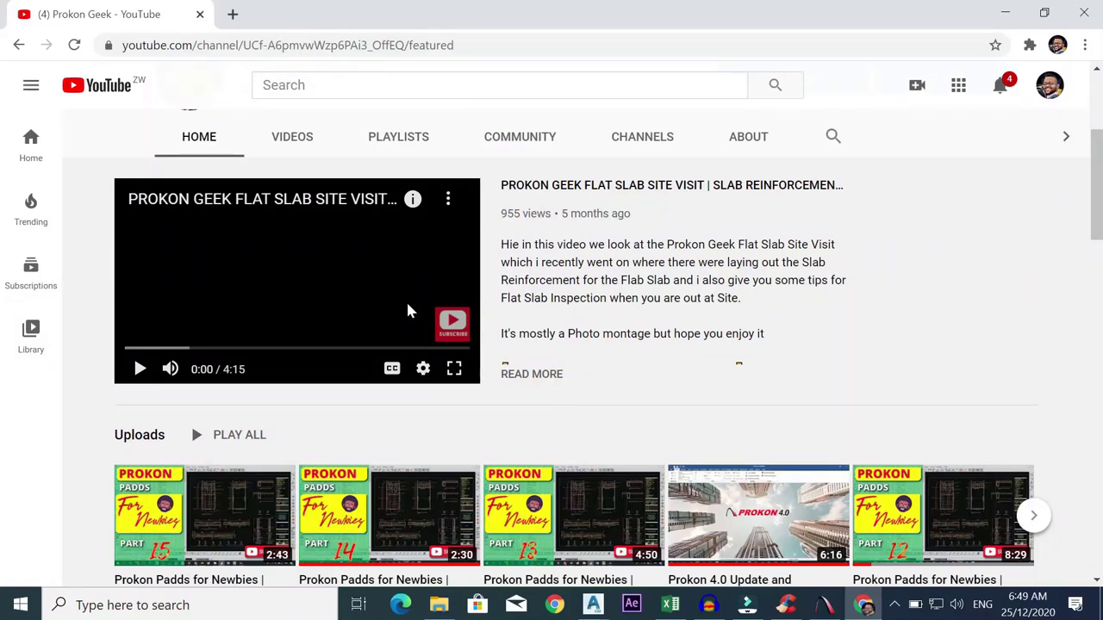
{"action": "scroll", "coordinate": [535, 400], "scroll_direction": "up", "scroll_amount": 1}
{"action": "scroll", "coordinate": [535, 401], "scroll_direction": "up", "scroll_amount": 2}
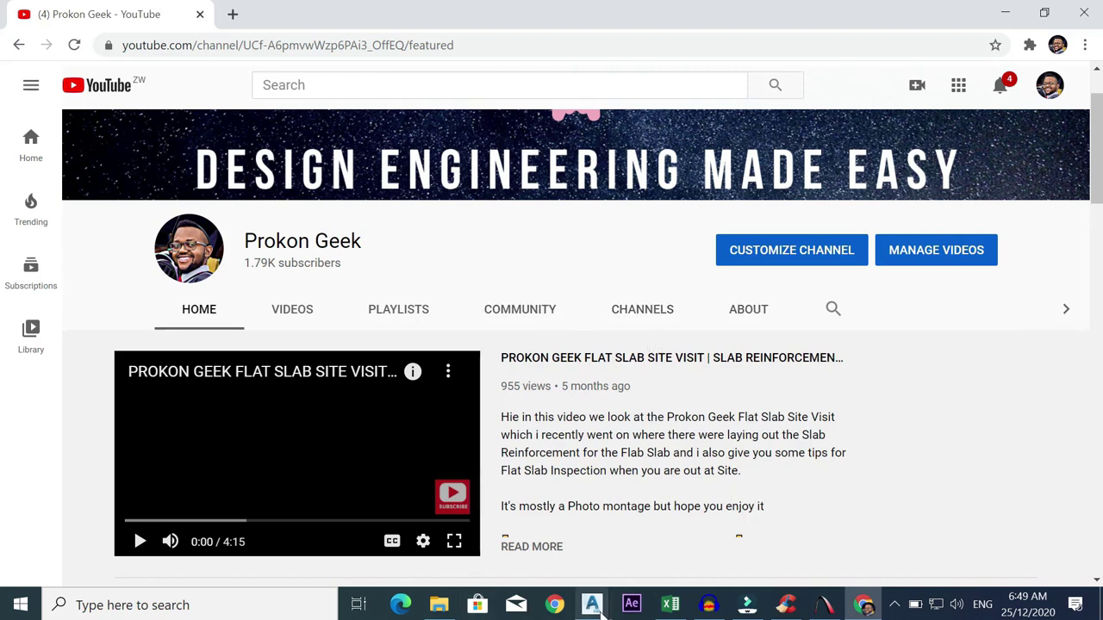
{"action": "mouse_move", "coordinate": [600, 612]}
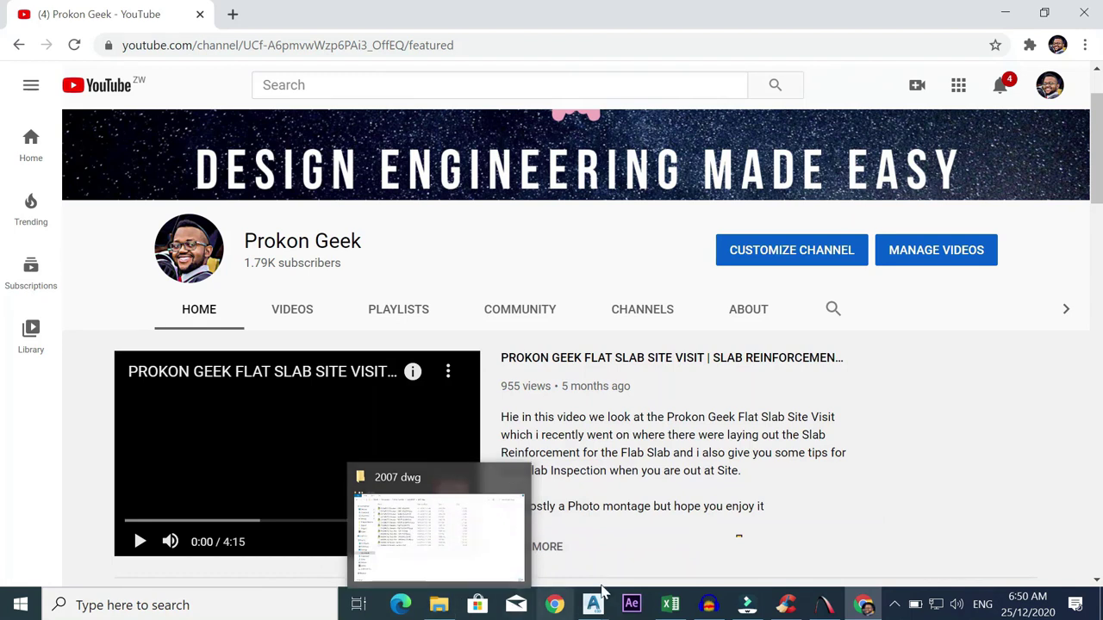
{"action": "left_click", "coordinate": [895, 606]}
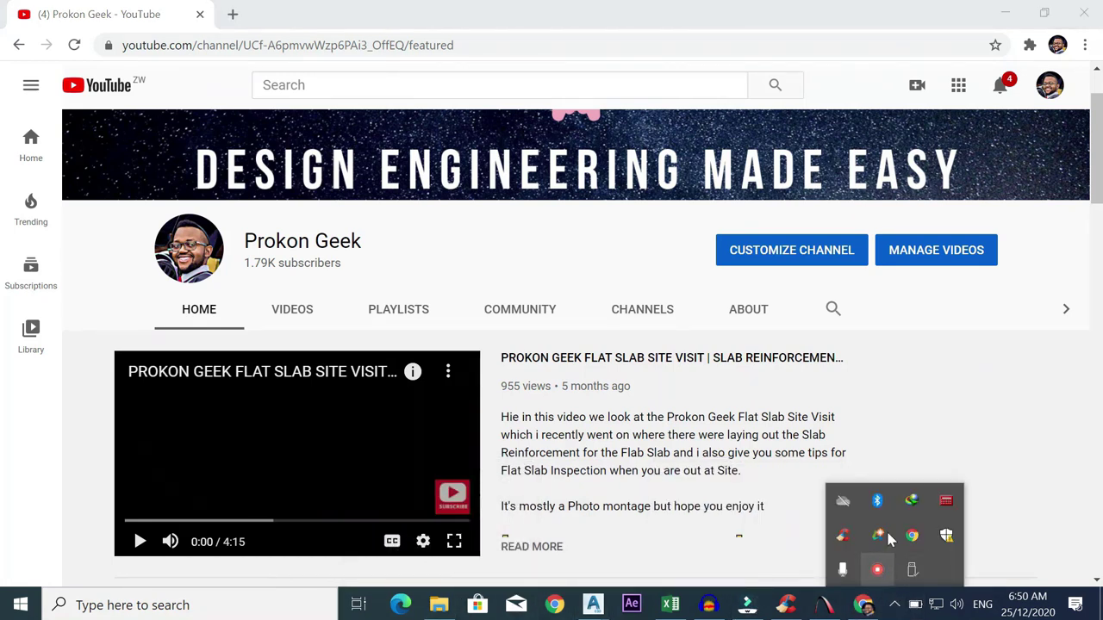
{"action": "right_click", "coordinate": [882, 570]}
{"action": "left_click", "coordinate": [984, 583]}
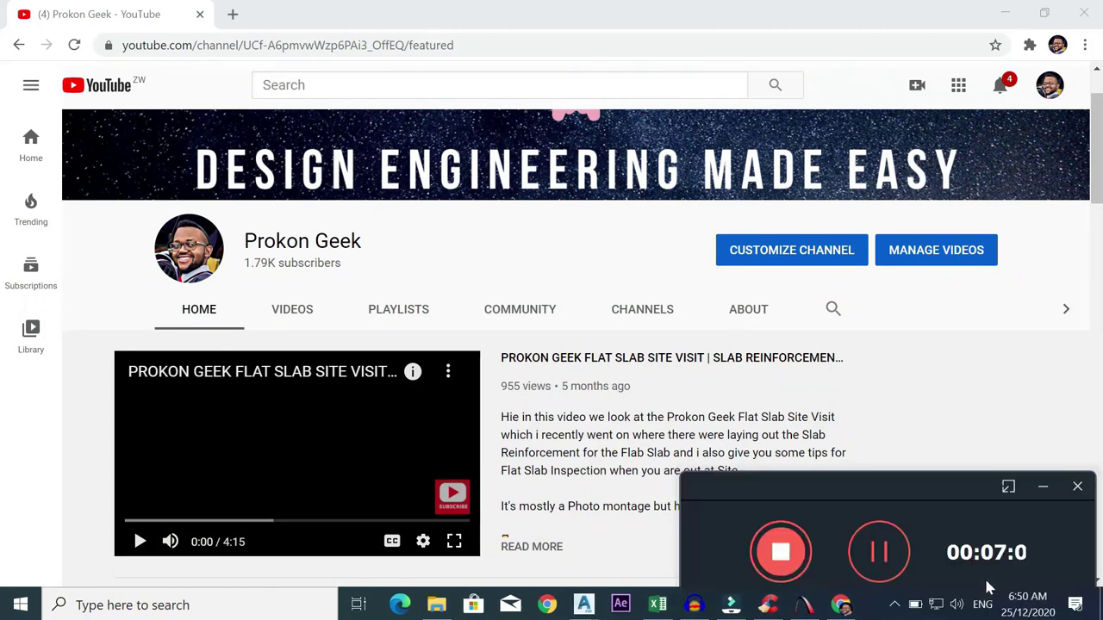
{"action": "left_click", "coordinate": [1042, 487]}
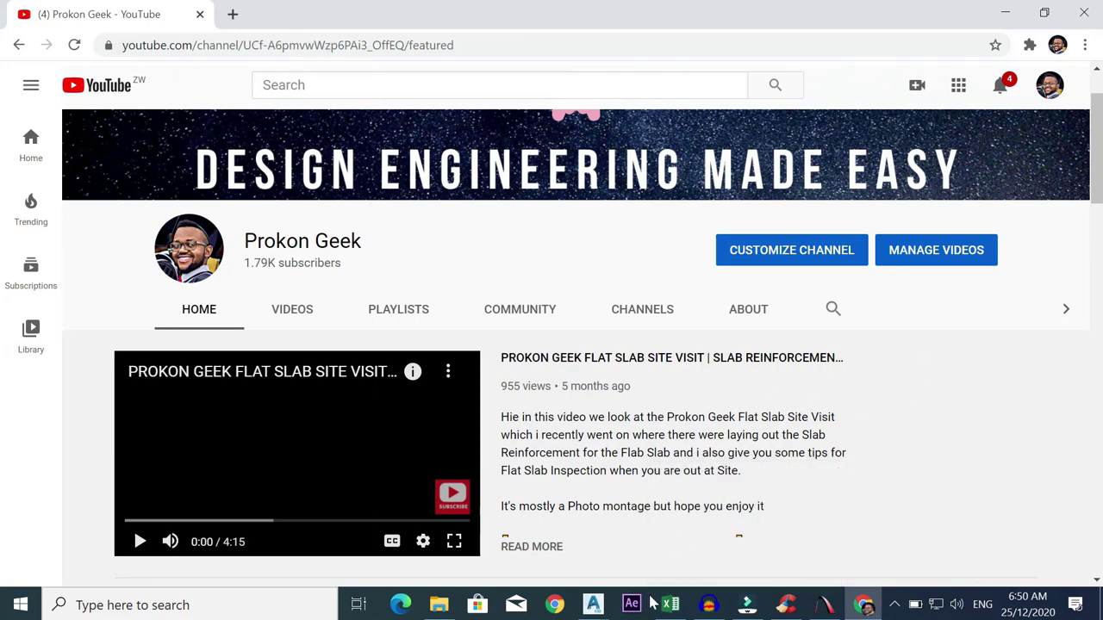
- Switch to Prokon CalcPad and look over its Analysis, Steel and Concrete design modules
{"action": "left_click", "coordinate": [827, 606]}
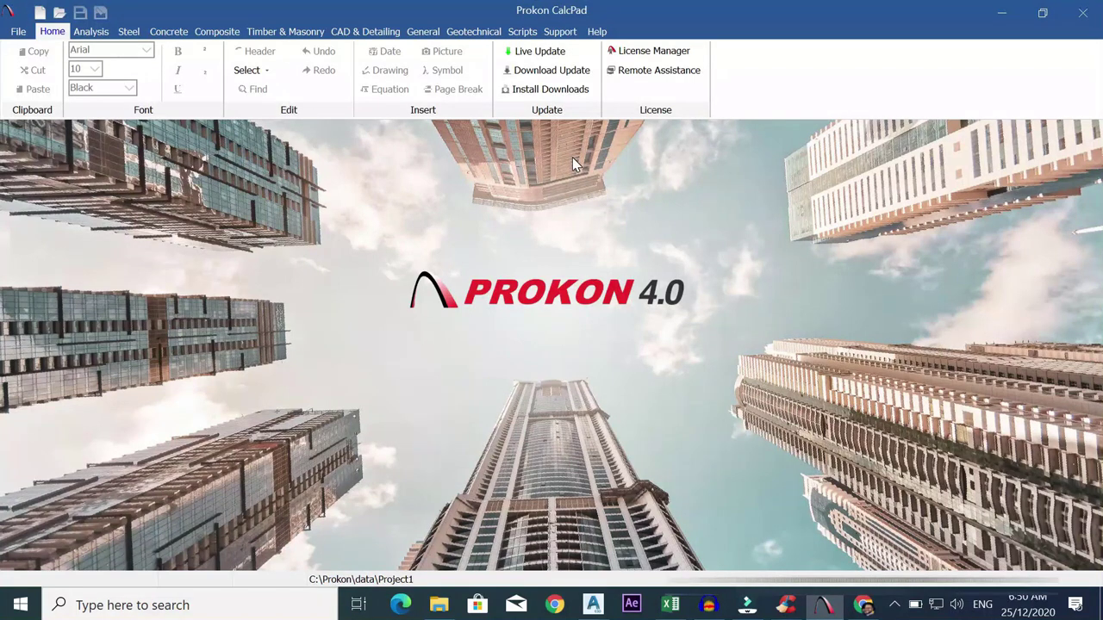
{"action": "left_click", "coordinate": [90, 31]}
{"action": "left_click", "coordinate": [130, 32]}
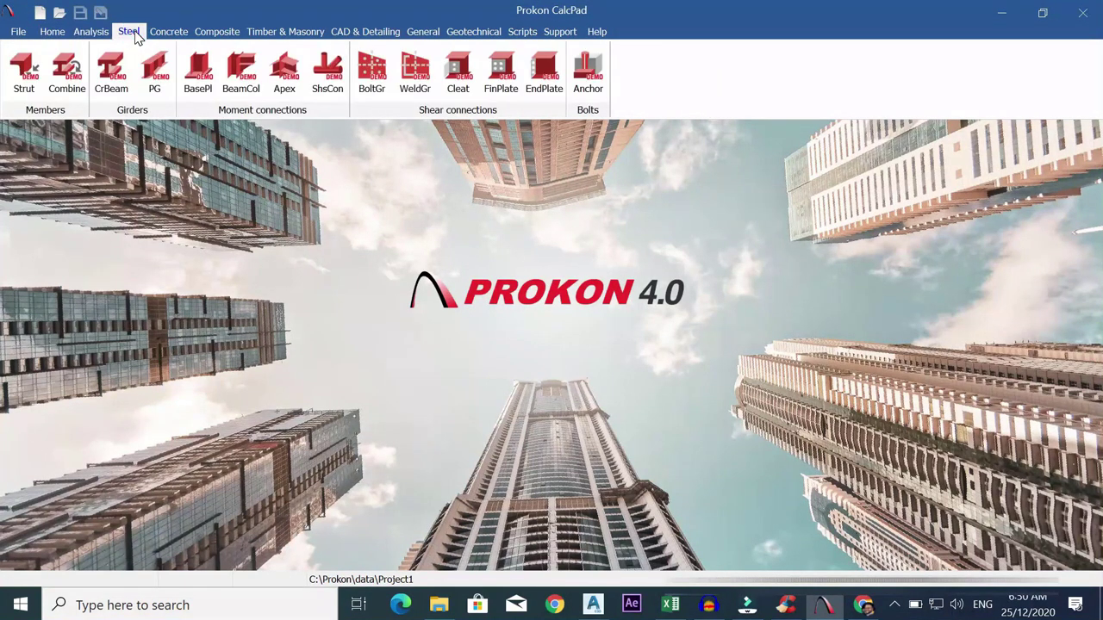
{"action": "left_click", "coordinate": [162, 35]}
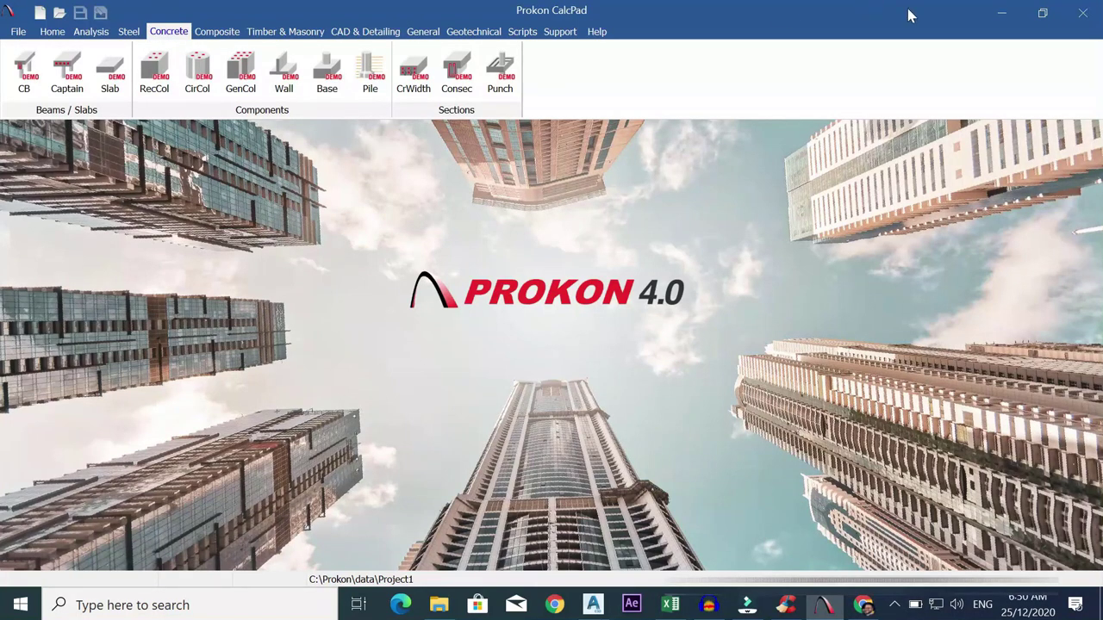
{"action": "left_click", "coordinate": [999, 13]}
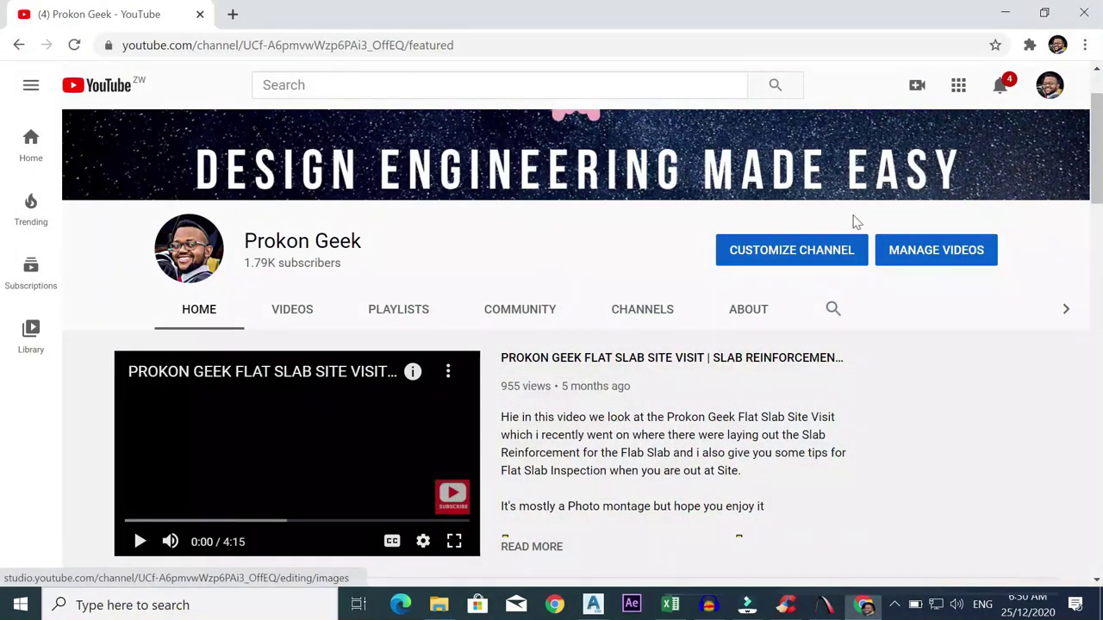
{"action": "left_click", "coordinate": [825, 606]}
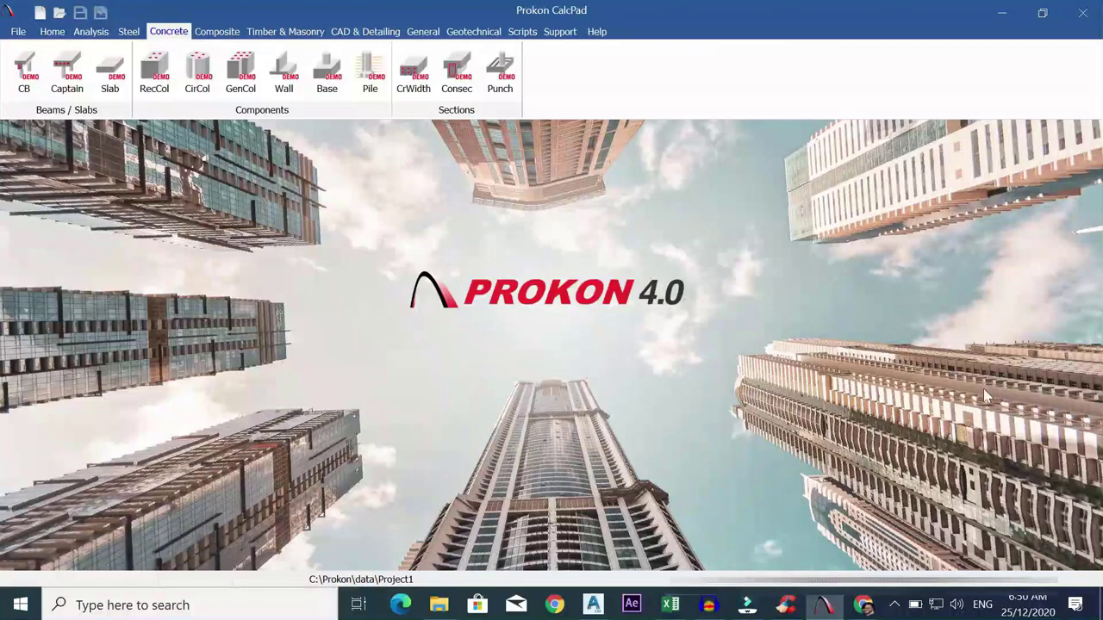
{"action": "left_click", "coordinate": [1001, 13]}
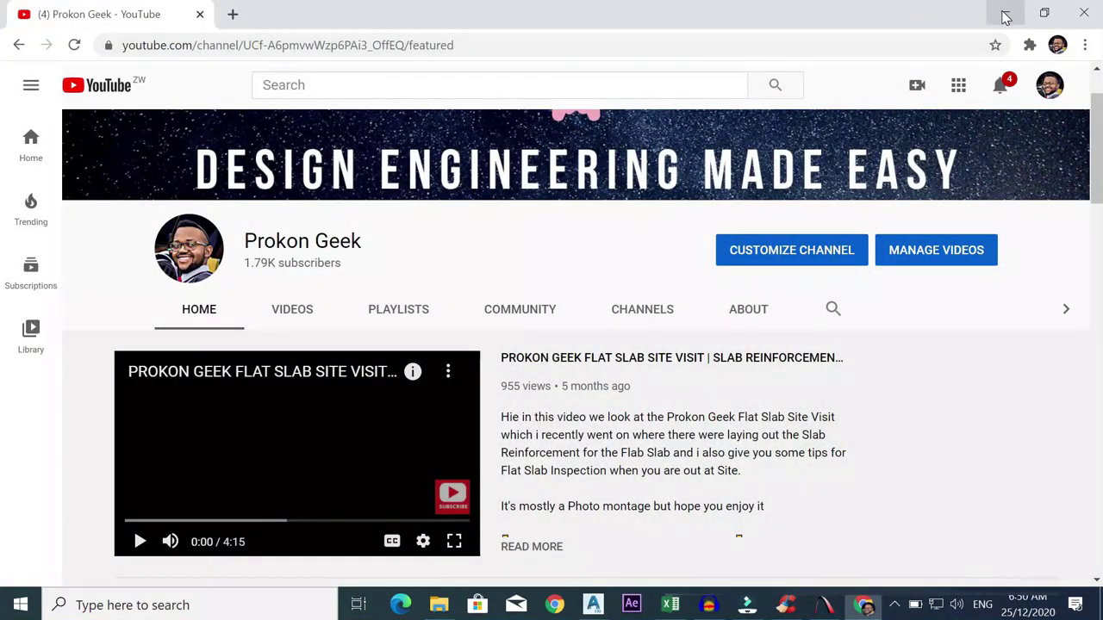
- Switch to the SUKS-STR-01 drawing in AutoCAD and review the ground and first floor plans within the overall model space arrangement
{"action": "left_click", "coordinate": [1005, 15]}
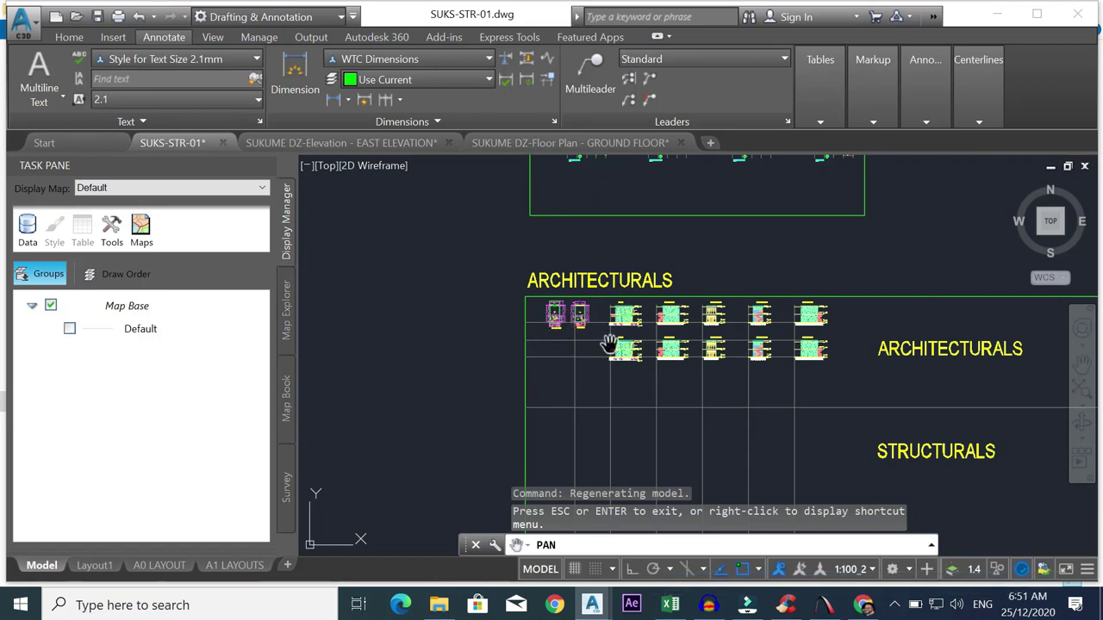
{"action": "key", "text": "Escape"}
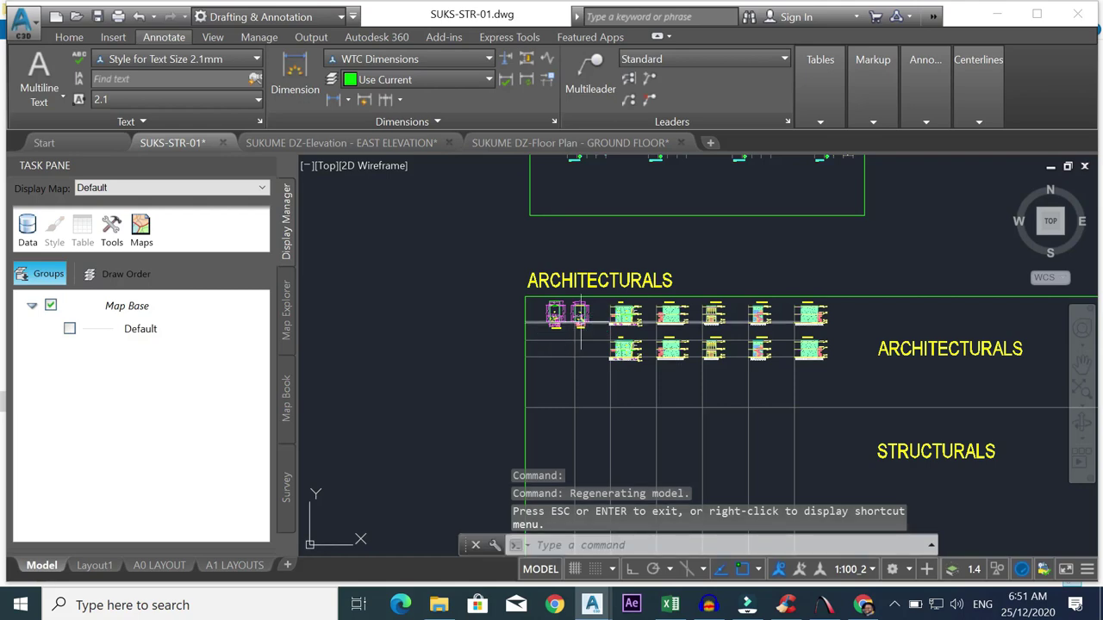
{"action": "scroll", "coordinate": [576, 289], "scroll_direction": "up", "scroll_amount": 3}
{"action": "scroll", "coordinate": [581, 228], "scroll_direction": "down", "scroll_amount": 5}
{"action": "scroll", "coordinate": [581, 228], "scroll_direction": "up", "scroll_amount": 5}
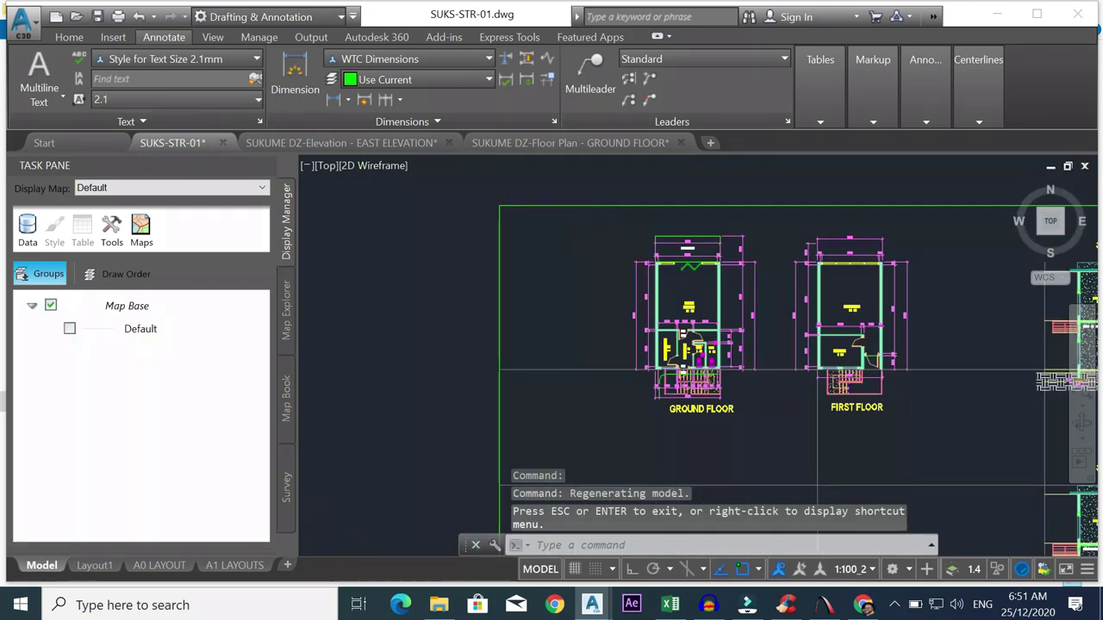
{"action": "scroll", "coordinate": [851, 327], "scroll_direction": "down", "scroll_amount": 6}
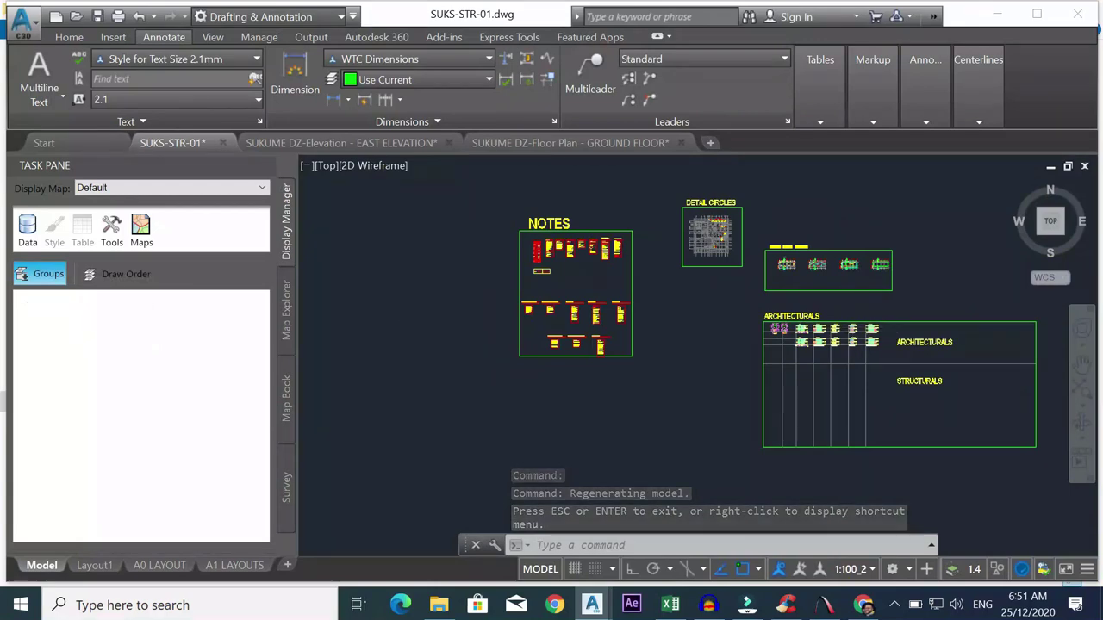
{"action": "scroll", "coordinate": [830, 332], "scroll_direction": "up", "scroll_amount": 6}
{"action": "scroll", "coordinate": [715, 320], "scroll_direction": "down", "scroll_amount": 5}
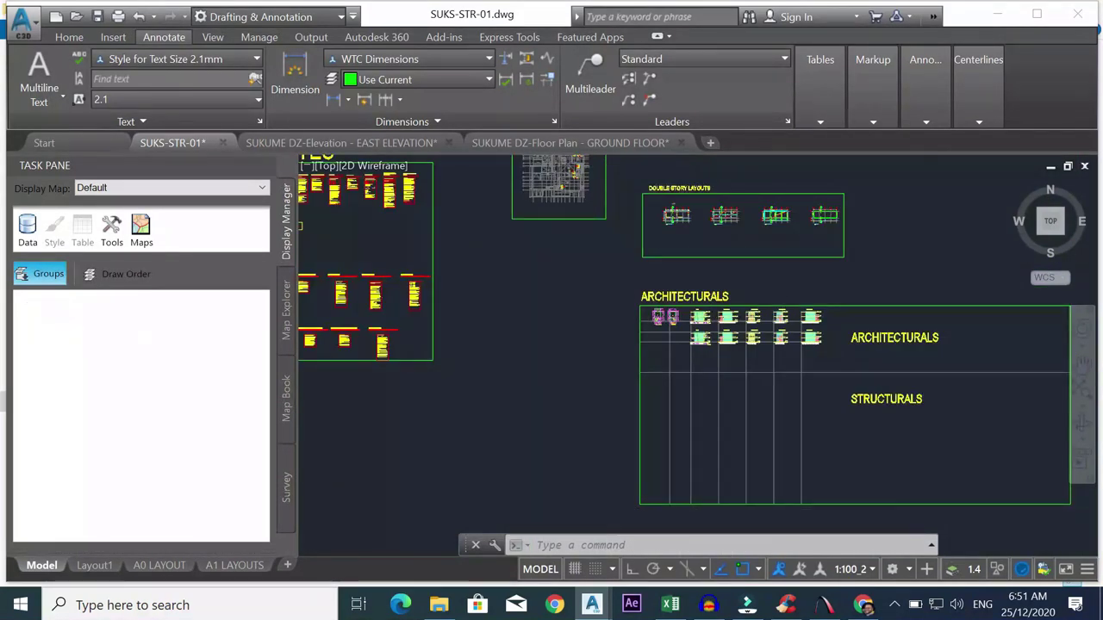
{"action": "scroll", "coordinate": [779, 327], "scroll_direction": "up", "scroll_amount": 6}
{"action": "scroll", "coordinate": [560, 306], "scroll_direction": "down", "scroll_amount": 6}
{"action": "scroll", "coordinate": [486, 298], "scroll_direction": "up", "scroll_amount": 5}
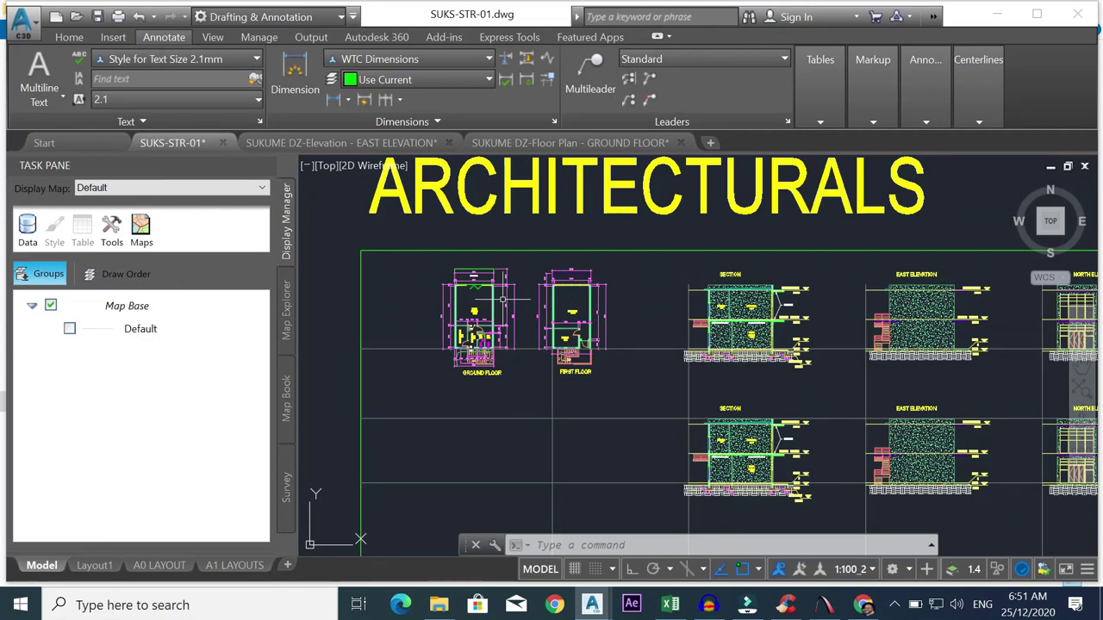
- Examine the upper Section drawing in the Architecturals frame, including its rooms, floor levels, canopy and footings
{"action": "scroll", "coordinate": [503, 300], "scroll_direction": "down", "scroll_amount": 4}
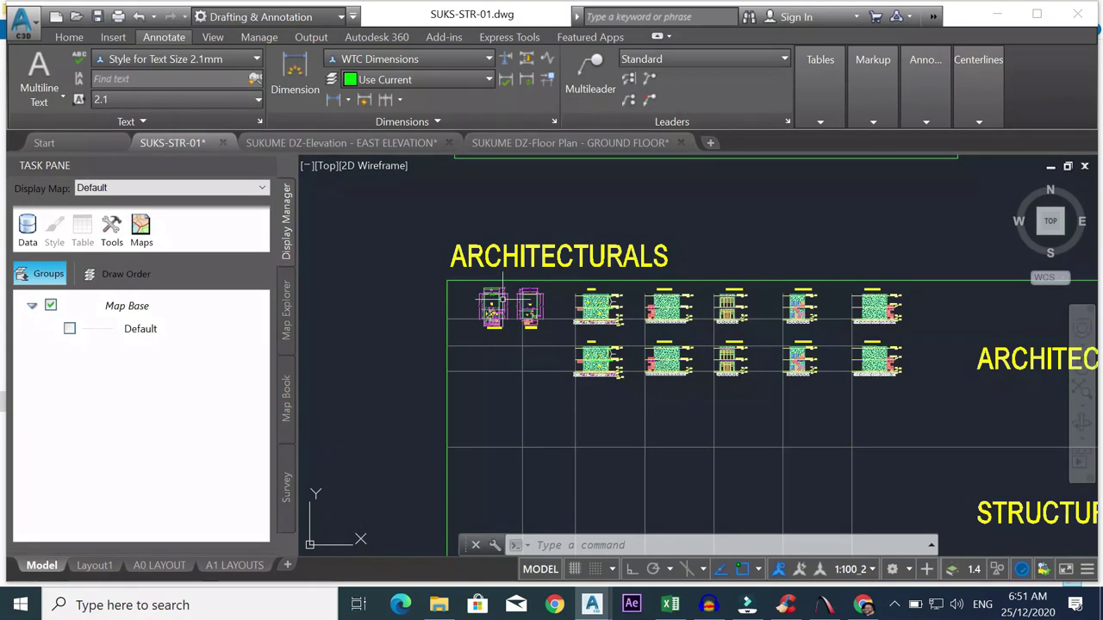
{"action": "scroll", "coordinate": [452, 323], "scroll_direction": "up", "scroll_amount": 4}
{"action": "scroll", "coordinate": [698, 330], "scroll_direction": "down", "scroll_amount": 3}
{"action": "scroll", "coordinate": [666, 338], "scroll_direction": "down", "scroll_amount": 2}
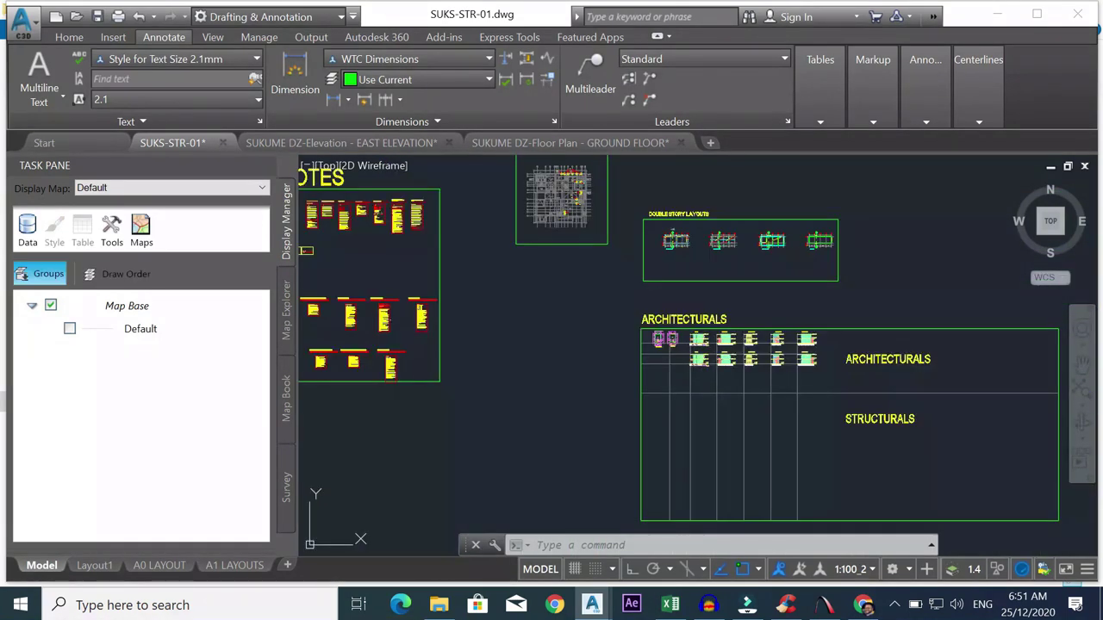
{"action": "scroll", "coordinate": [700, 358], "scroll_direction": "up", "scroll_amount": 8}
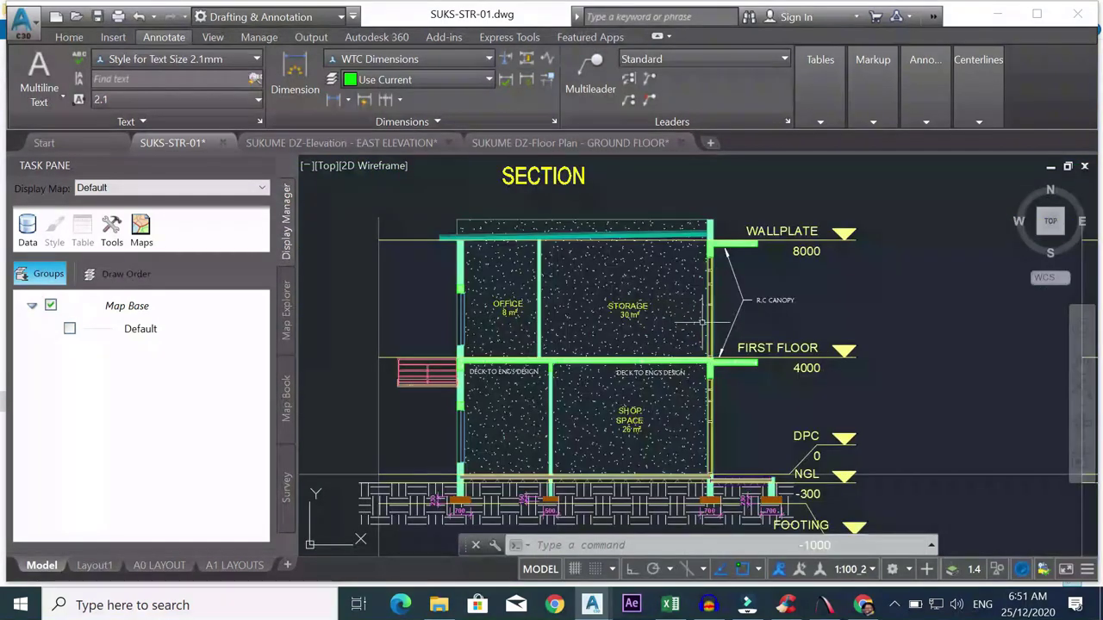
{"action": "scroll", "coordinate": [662, 229], "scroll_direction": "down", "scroll_amount": 4}
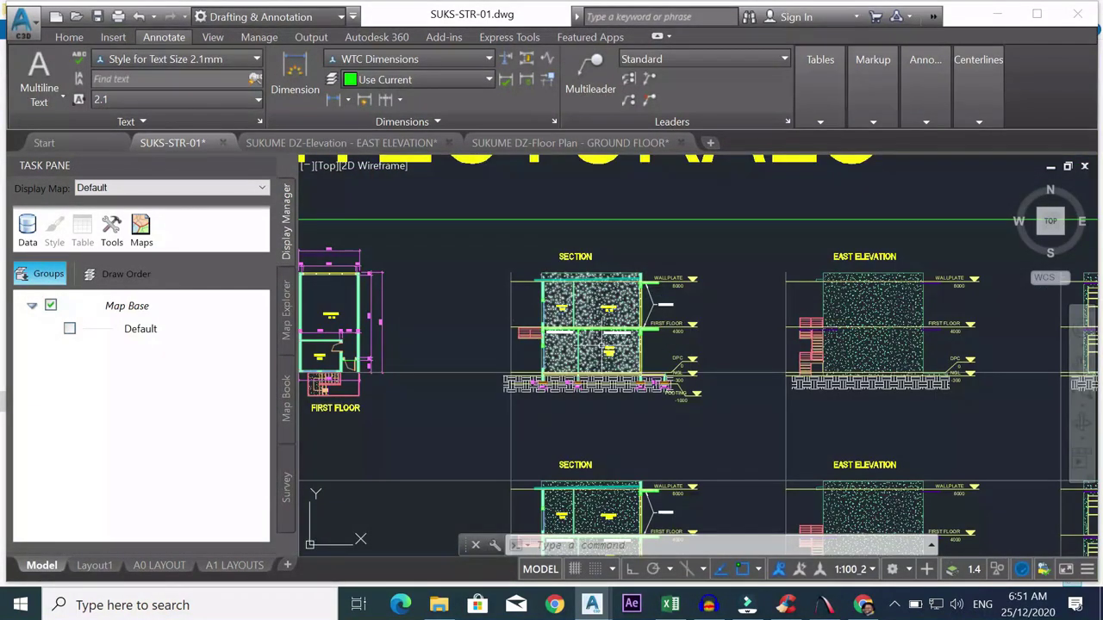
{"action": "scroll", "coordinate": [600, 347], "scroll_direction": "up", "scroll_amount": 2}
{"action": "scroll", "coordinate": [512, 248], "scroll_direction": "up", "scroll_amount": 2}
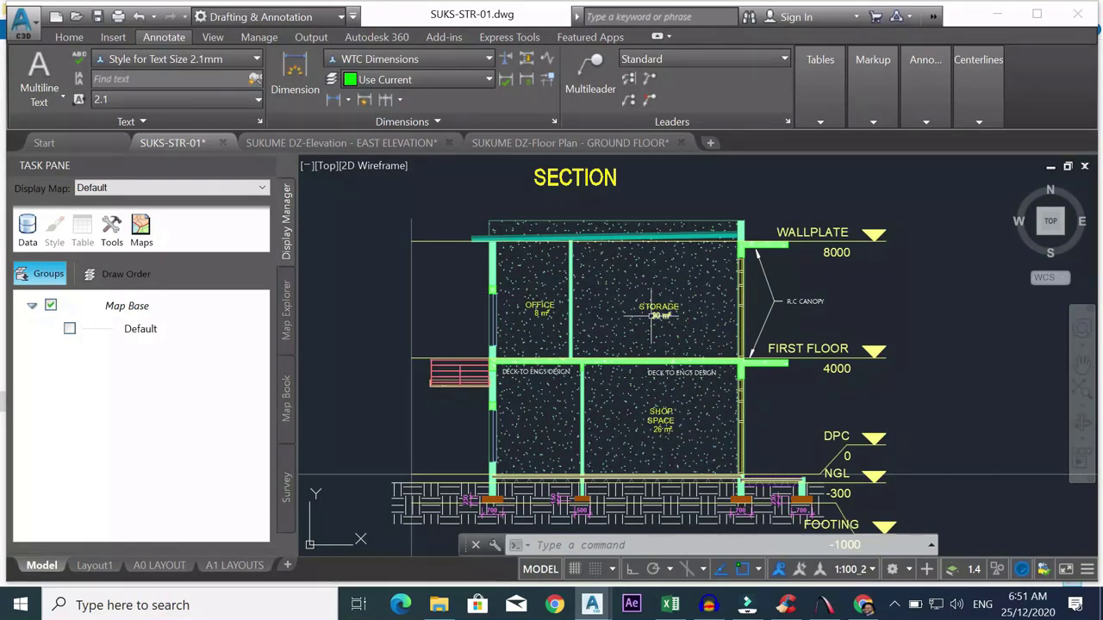
- Examine the East and North elevations in the upper row of the Architecturals frame
{"action": "scroll", "coordinate": [663, 328], "scroll_direction": "down", "scroll_amount": 5}
{"action": "scroll", "coordinate": [685, 336], "scroll_direction": "up", "scroll_amount": 3}
{"action": "scroll", "coordinate": [776, 345], "scroll_direction": "down", "scroll_amount": 3}
{"action": "scroll", "coordinate": [672, 273], "scroll_direction": "up", "scroll_amount": 4}
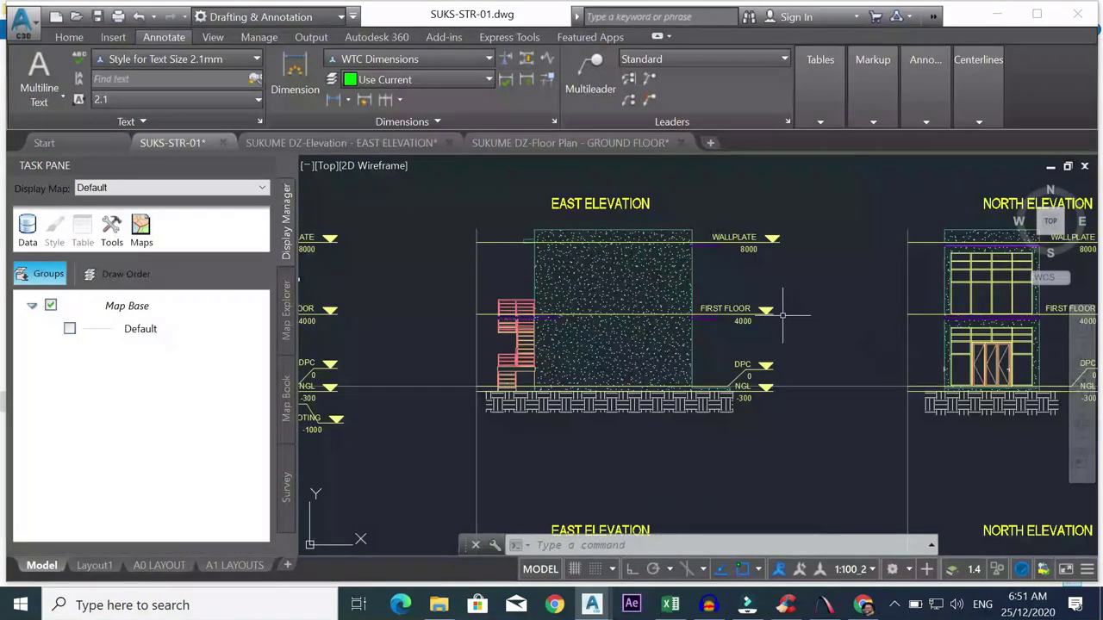
{"action": "scroll", "coordinate": [590, 269], "scroll_direction": "down", "scroll_amount": 4}
{"action": "scroll", "coordinate": [589, 270], "scroll_direction": "up", "scroll_amount": 4}
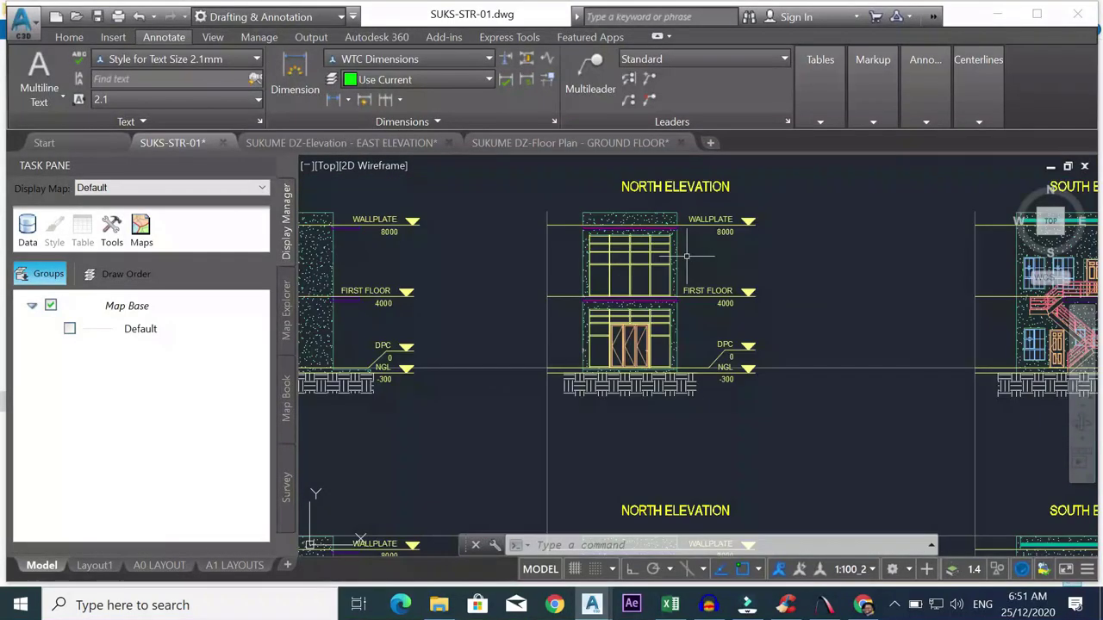
{"action": "scroll", "coordinate": [590, 270], "scroll_direction": "down", "scroll_amount": 3}
{"action": "scroll", "coordinate": [973, 267], "scroll_direction": "up", "scroll_amount": 3}
{"action": "scroll", "coordinate": [973, 267], "scroll_direction": "down", "scroll_amount": 4}
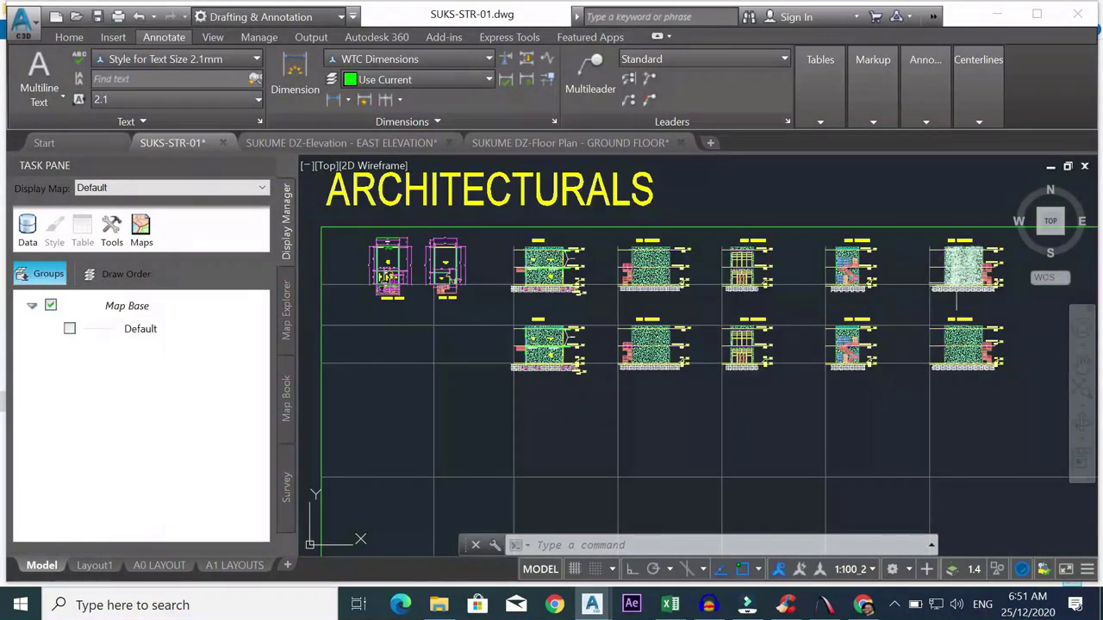
- Review the row of elevations again, comparing the East, North and South elevations and the external staircase
{"action": "scroll", "coordinate": [974, 267], "scroll_direction": "up", "scroll_amount": 3}
{"action": "scroll", "coordinate": [965, 259], "scroll_direction": "down", "scroll_amount": 3}
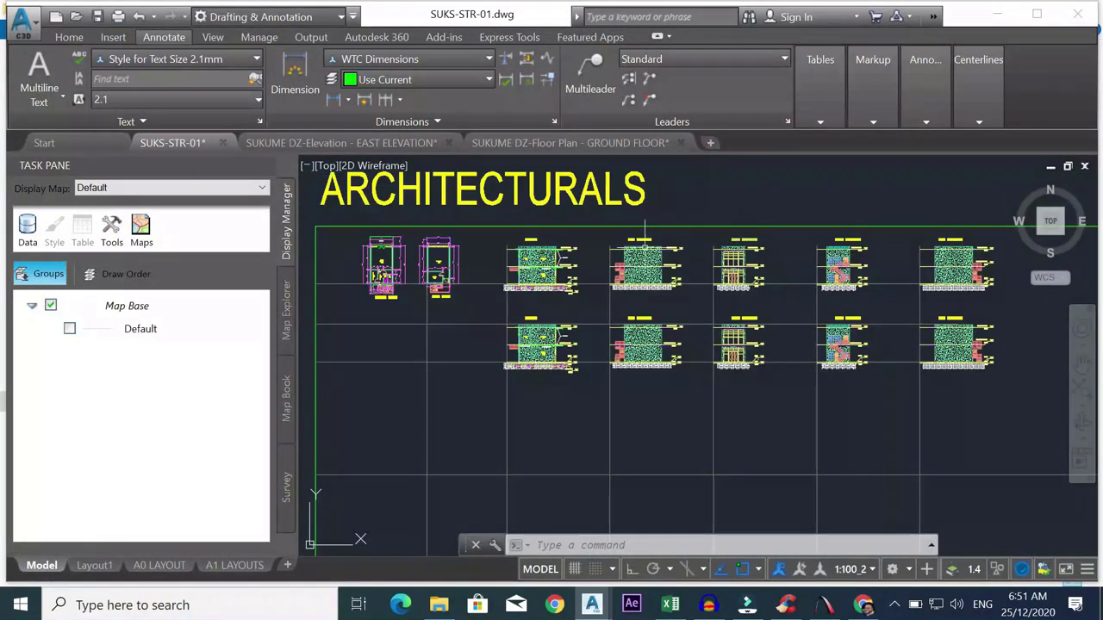
{"action": "scroll", "coordinate": [644, 247], "scroll_direction": "up", "scroll_amount": 3}
{"action": "scroll", "coordinate": [645, 247], "scroll_direction": "down", "scroll_amount": 3}
{"action": "scroll", "coordinate": [644, 247], "scroll_direction": "up", "scroll_amount": 3}
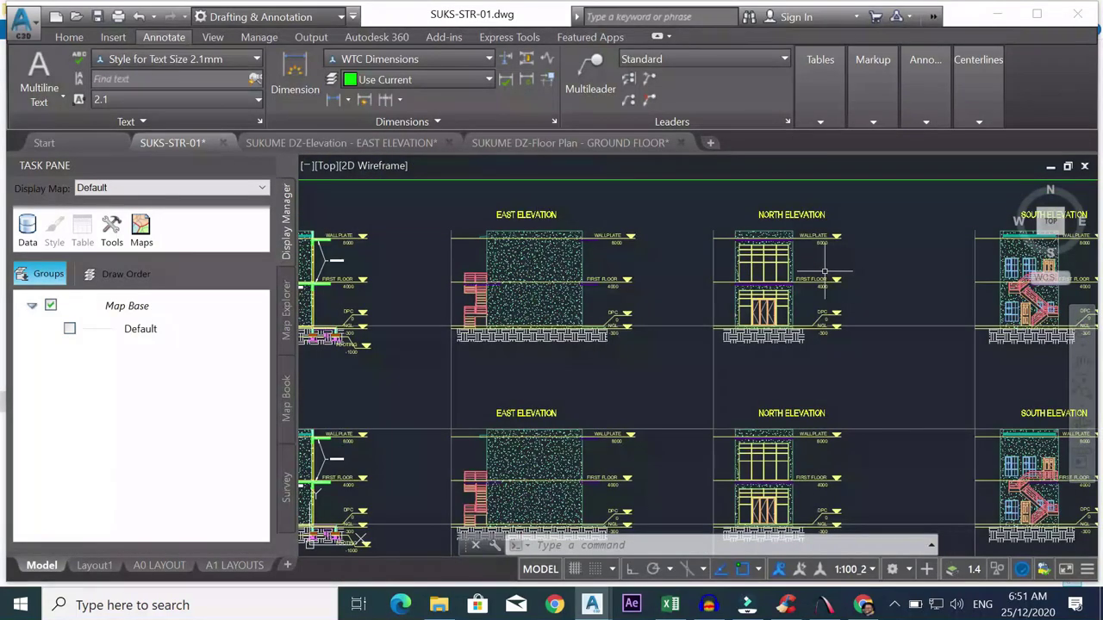
{"action": "scroll", "coordinate": [645, 248], "scroll_direction": "down", "scroll_amount": 3}
{"action": "scroll", "coordinate": [918, 274], "scroll_direction": "up", "scroll_amount": 3}
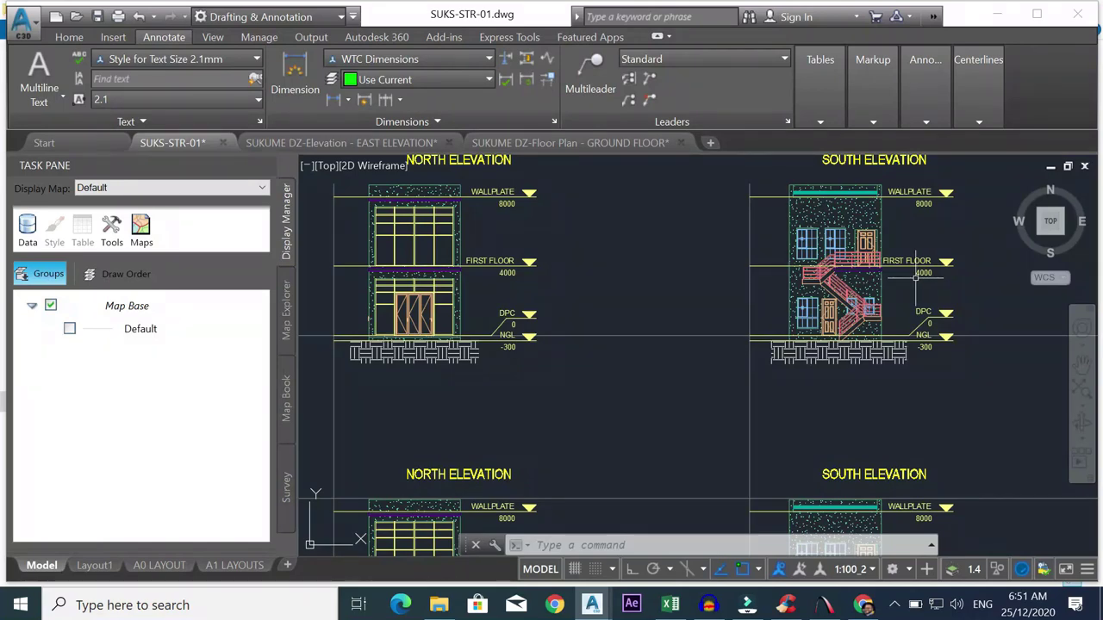
{"action": "scroll", "coordinate": [917, 274], "scroll_direction": "down", "scroll_amount": 3}
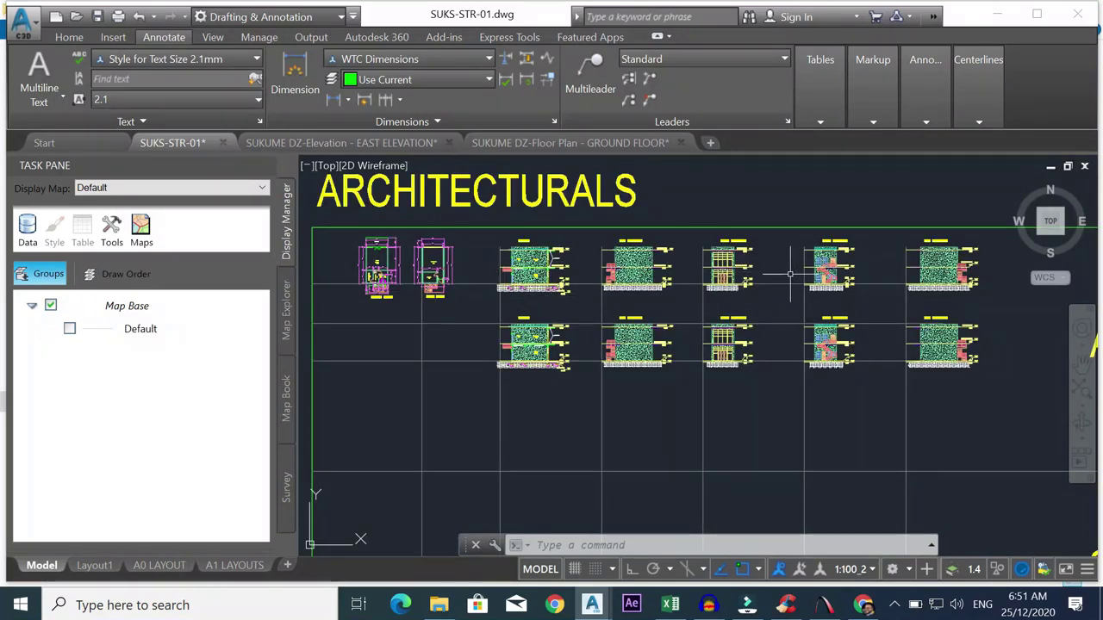
- Examine the staircase at the rear of the Ground Floor and First Floor plans
{"action": "scroll", "coordinate": [358, 286], "scroll_direction": "up", "scroll_amount": 3}
{"action": "scroll", "coordinate": [486, 306], "scroll_direction": "up", "scroll_amount": 3}
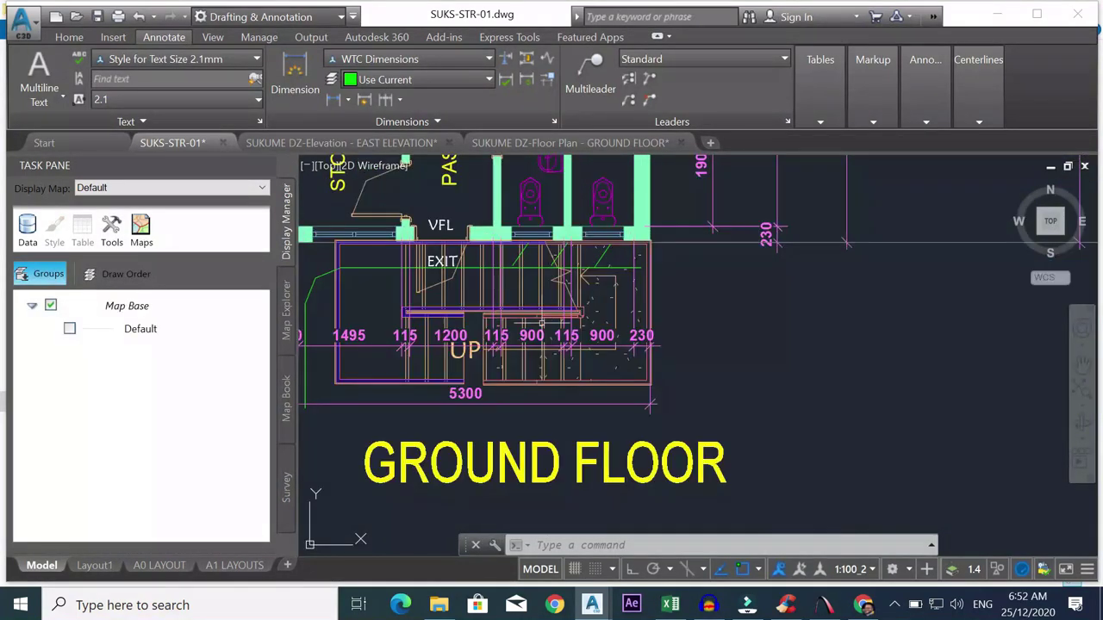
{"action": "scroll", "coordinate": [470, 306], "scroll_direction": "down", "scroll_amount": 5}
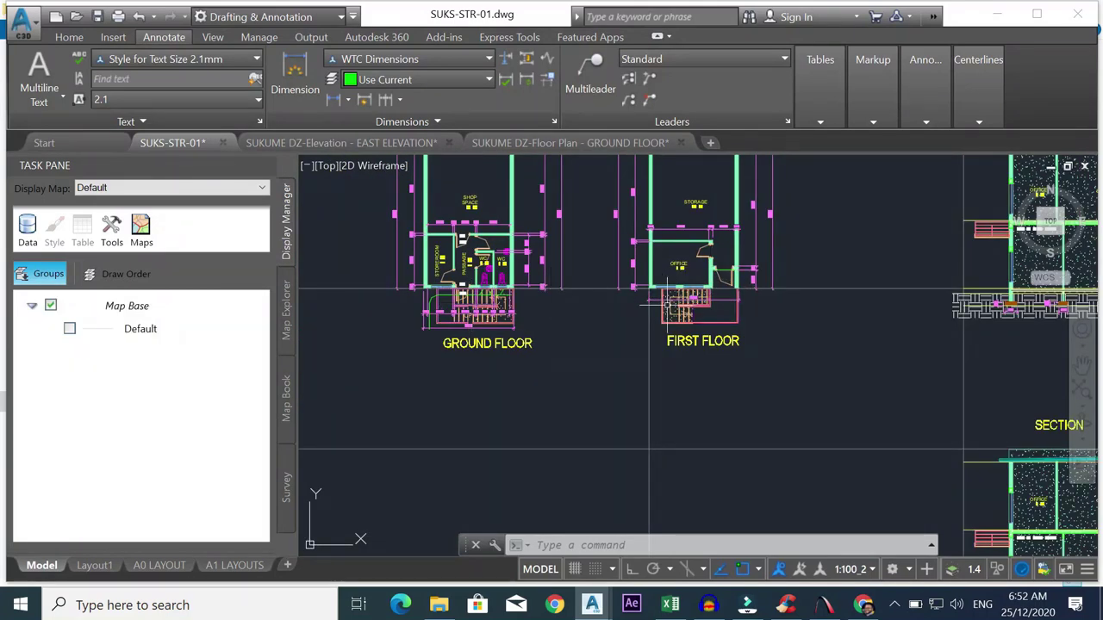
{"action": "scroll", "coordinate": [668, 305], "scroll_direction": "up", "scroll_amount": 4}
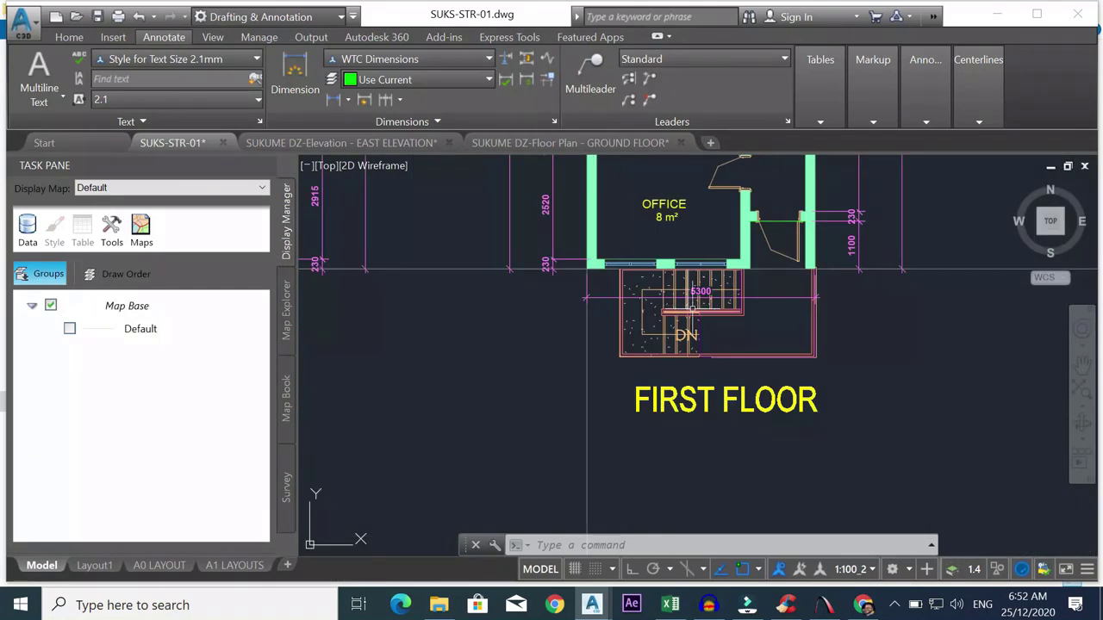
{"action": "scroll", "coordinate": [748, 349], "scroll_direction": "down", "scroll_amount": 5}
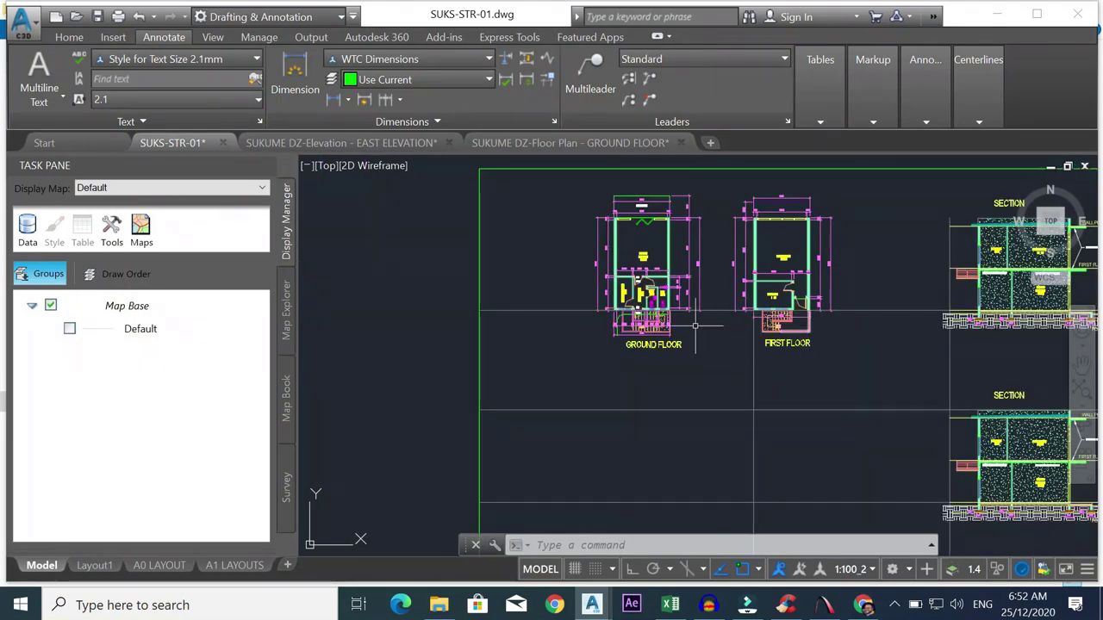
{"action": "scroll", "coordinate": [640, 321], "scroll_direction": "up", "scroll_amount": 5}
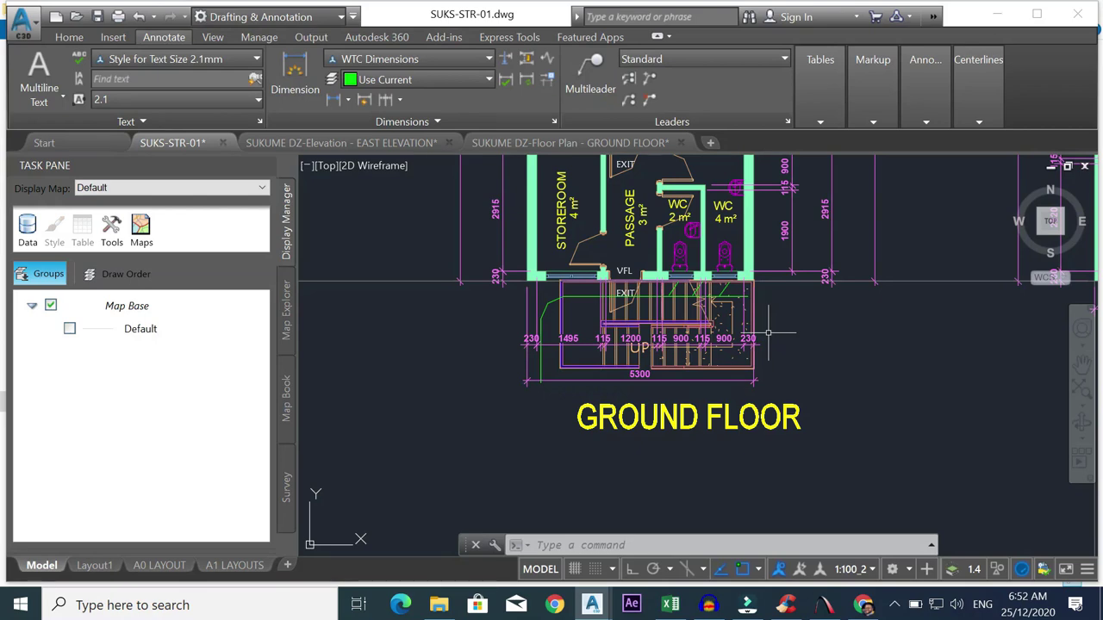
{"action": "scroll", "coordinate": [767, 332], "scroll_direction": "down", "scroll_amount": 6}
- Review the room layouts of the Ground Floor and First Floor plans side by side
{"action": "scroll", "coordinate": [835, 280], "scroll_direction": "up", "scroll_amount": 2}
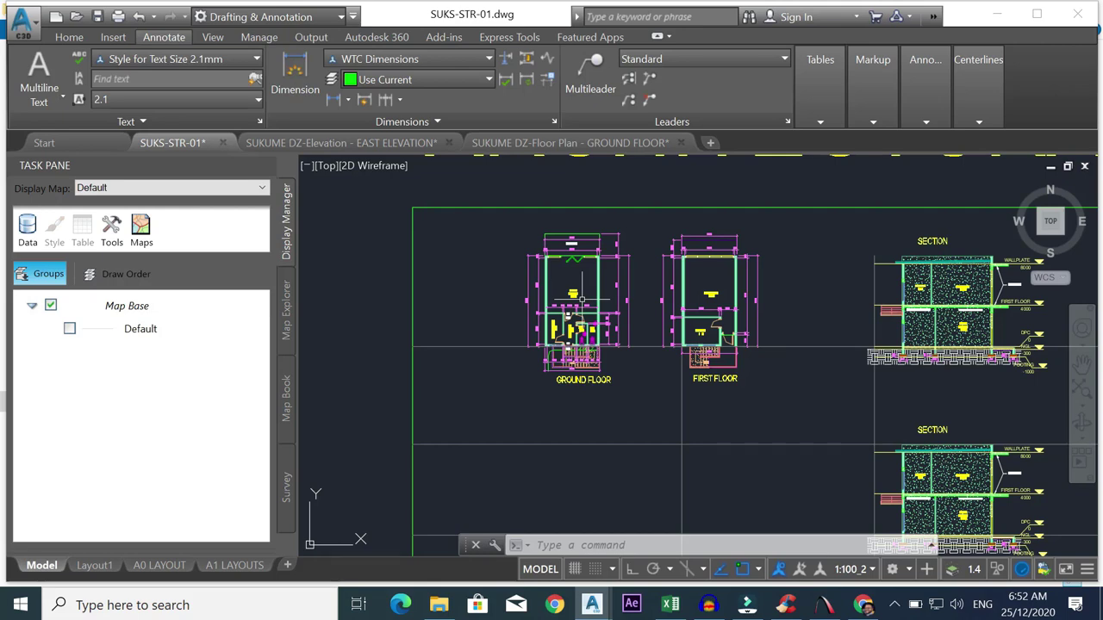
{"action": "scroll", "coordinate": [579, 301], "scroll_direction": "up", "scroll_amount": 3}
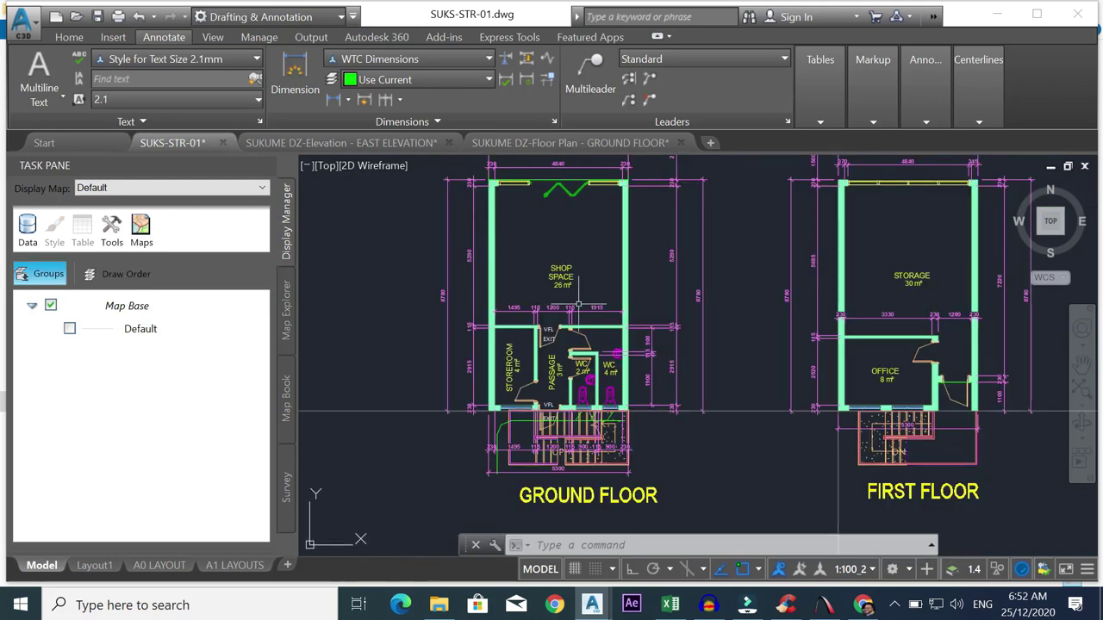
{"action": "scroll", "coordinate": [579, 303], "scroll_direction": "down", "scroll_amount": 4}
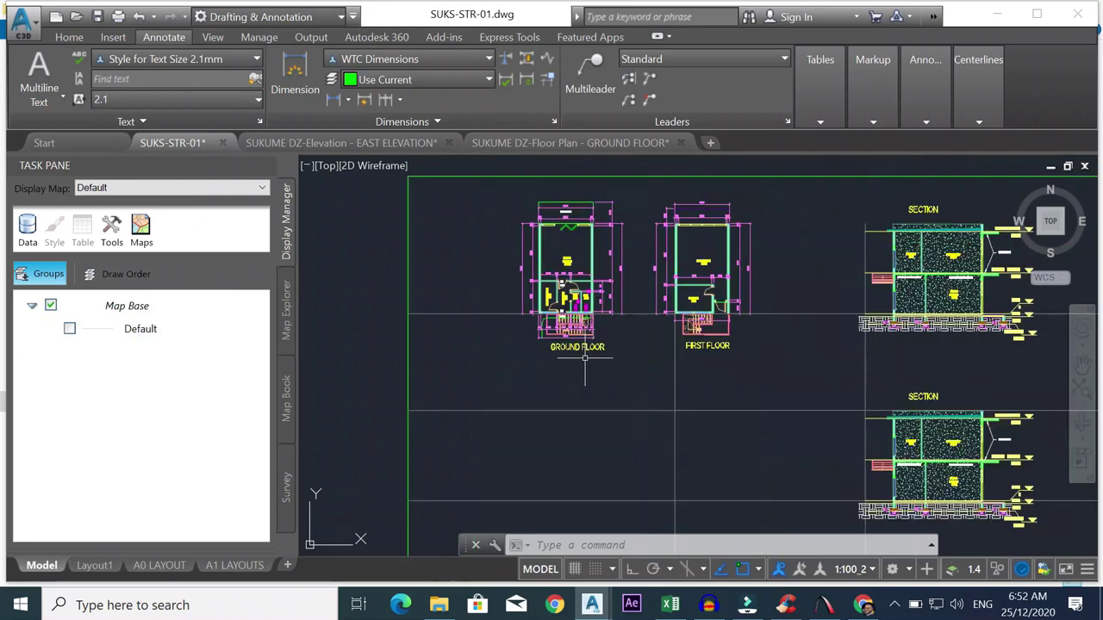
{"action": "scroll", "coordinate": [732, 334], "scroll_direction": "down", "scroll_amount": 4}
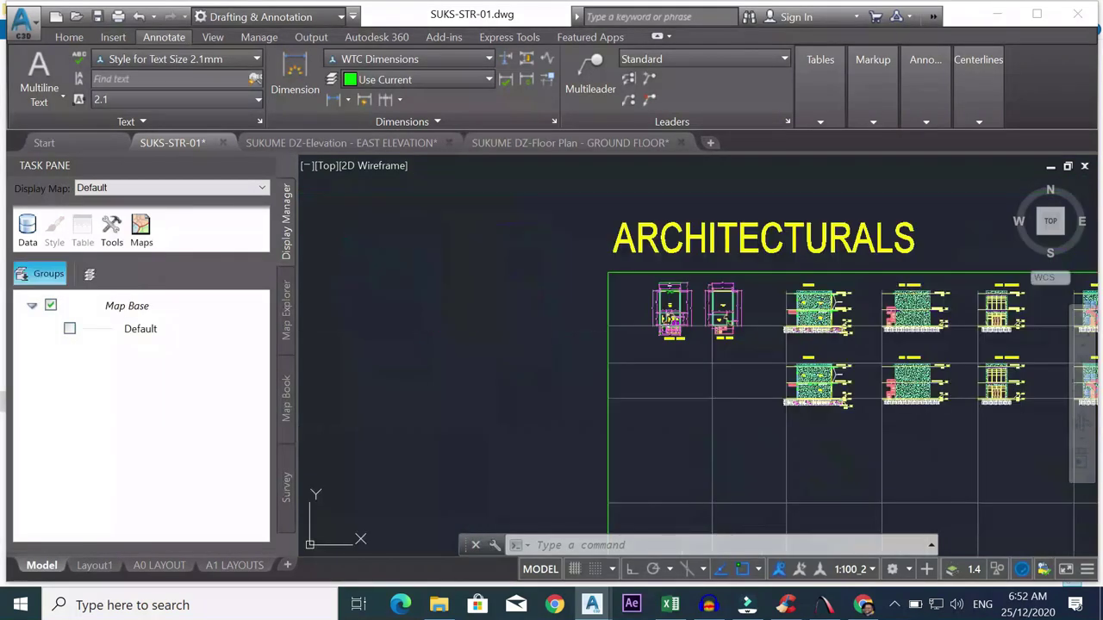
- Return to the upper Section drawing and examine the stair landing beside the first floor slab
{"action": "left_click", "coordinate": [1082, 365]}
{"action": "mouse_move", "coordinate": [986, 344]}
{"action": "left_mouse_down"}
{"action": "mouse_move", "coordinate": [849, 345]}
{"action": "mouse_move", "coordinate": [763, 320]}
{"action": "left_mouse_up"}
{"action": "scroll", "coordinate": [738, 320], "scroll_direction": "up", "scroll_amount": 4}
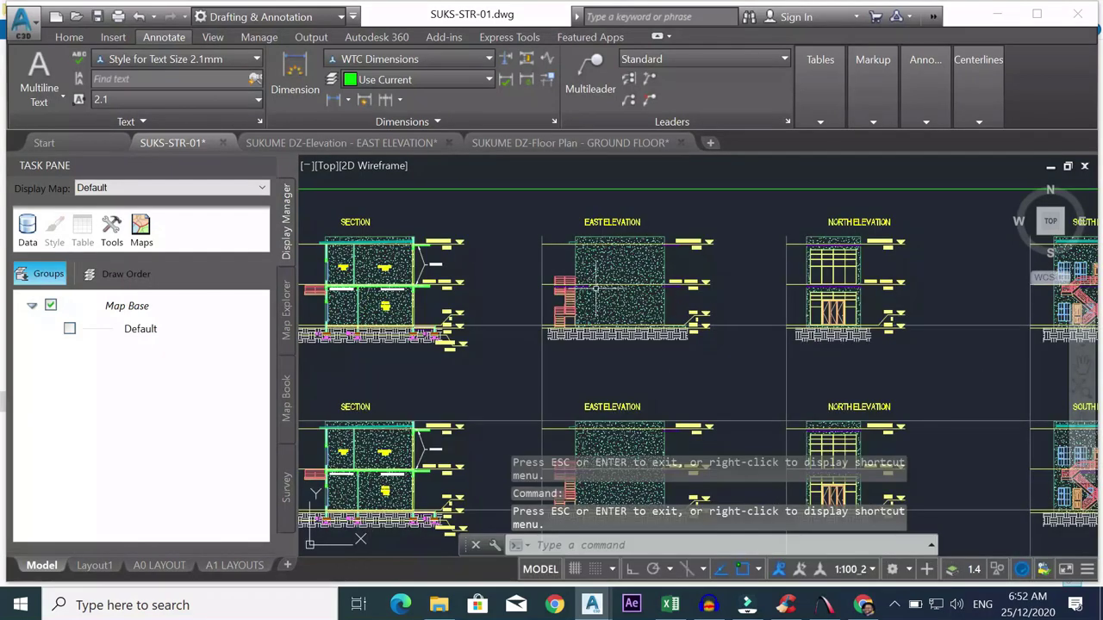
{"action": "scroll", "coordinate": [595, 287], "scroll_direction": "down", "scroll_amount": 4}
{"action": "scroll", "coordinate": [495, 291], "scroll_direction": "up", "scroll_amount": 6}
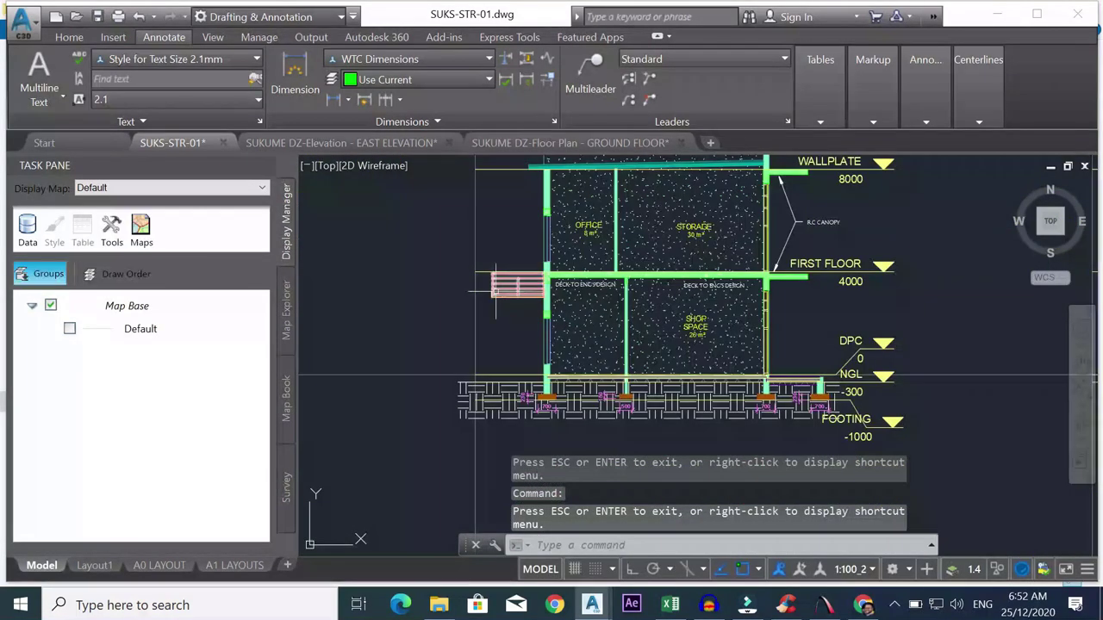
- Examine the first floor slab and its supporting beams and walls above the shop space in the Section drawing
{"action": "scroll", "coordinate": [775, 325], "scroll_direction": "up", "scroll_amount": 4}
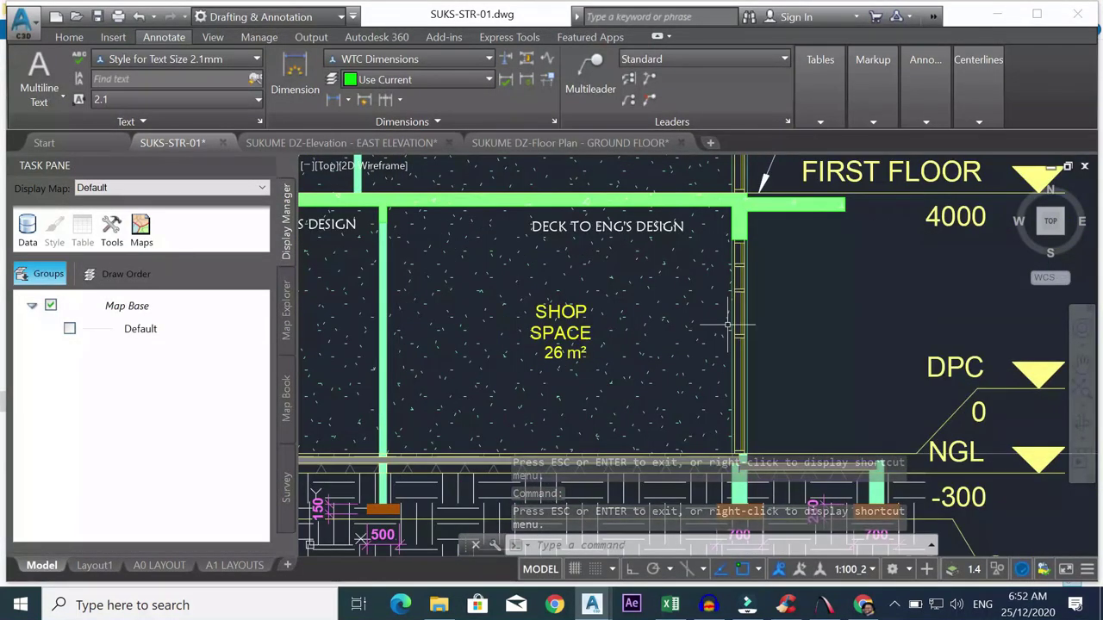
{"action": "scroll", "coordinate": [728, 326], "scroll_direction": "down", "scroll_amount": 4}
{"action": "scroll", "coordinate": [815, 293], "scroll_direction": "up", "scroll_amount": 3}
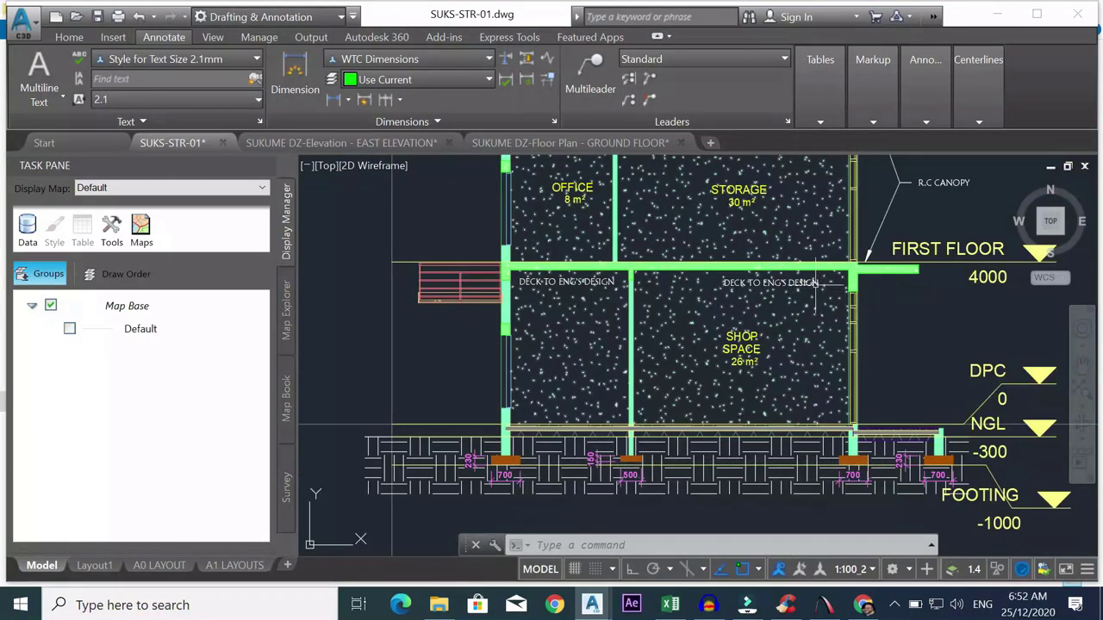
{"action": "scroll", "coordinate": [784, 286], "scroll_direction": "up", "scroll_amount": 2}
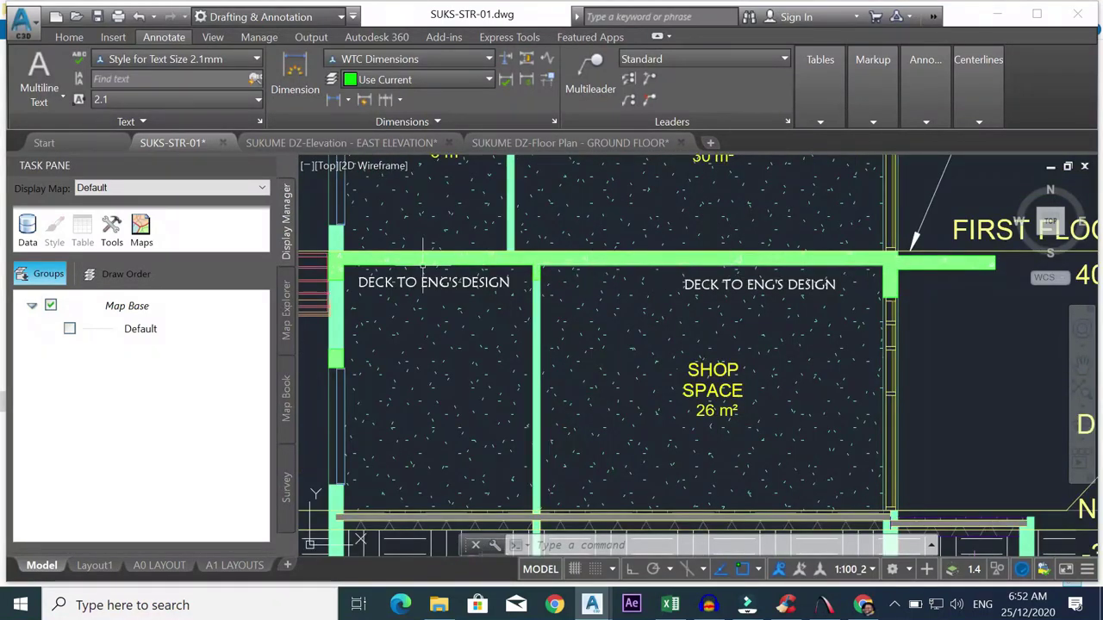
{"action": "scroll", "coordinate": [329, 275], "scroll_direction": "up", "scroll_amount": 4}
{"action": "left_click", "coordinate": [353, 257]}
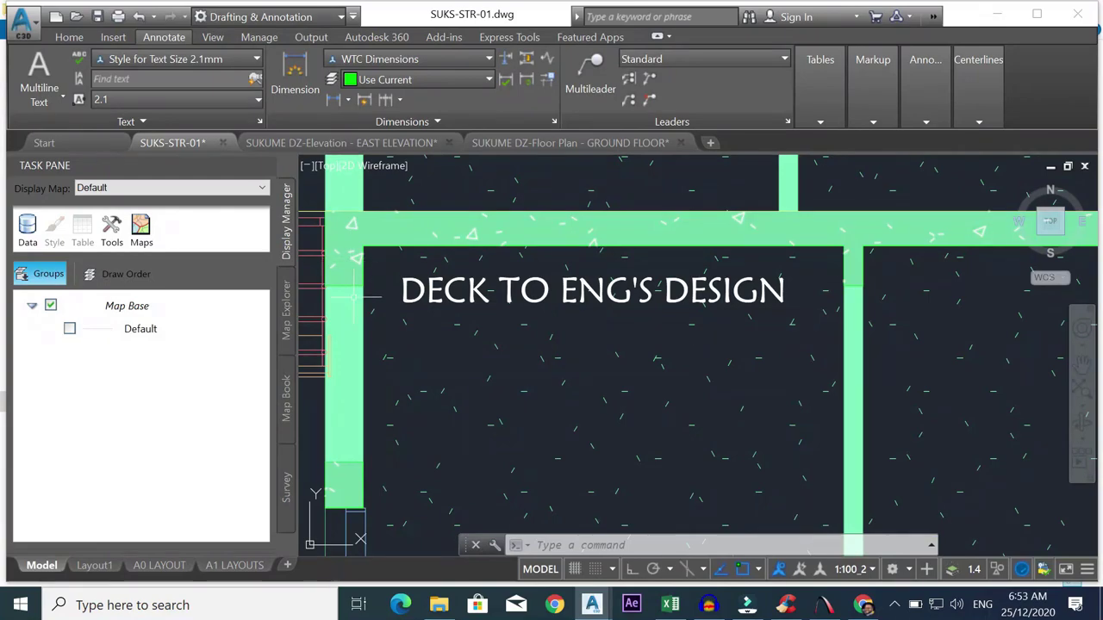
{"action": "scroll", "coordinate": [381, 259], "scroll_direction": "down", "scroll_amount": 2}
{"action": "scroll", "coordinate": [407, 267], "scroll_direction": "down", "scroll_amount": 6}
{"action": "scroll", "coordinate": [597, 266], "scroll_direction": "up", "scroll_amount": 4}
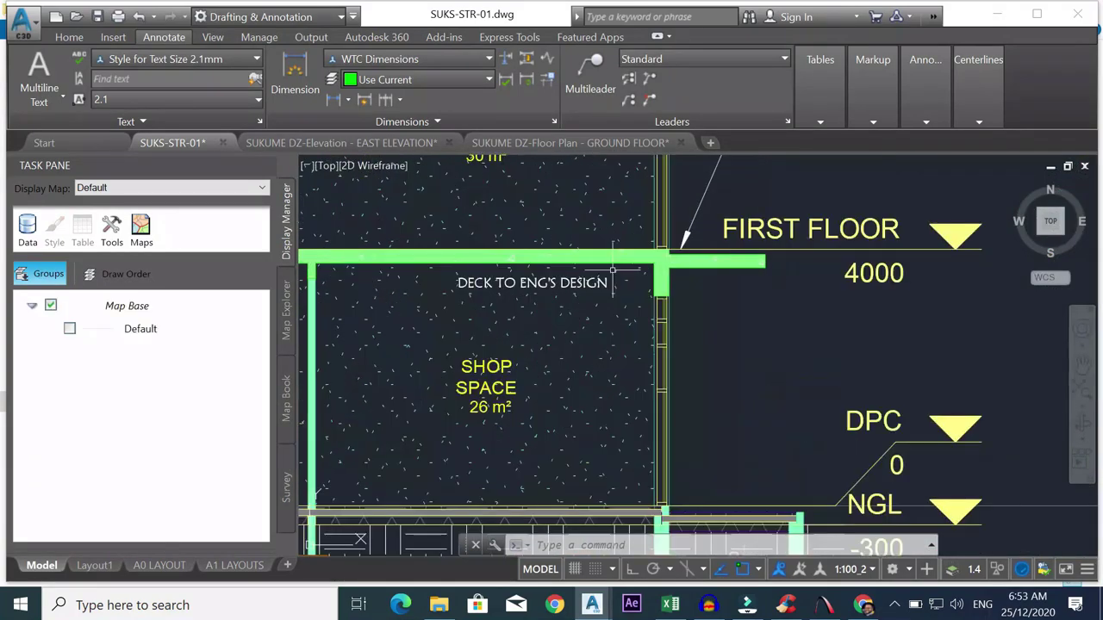
{"action": "scroll", "coordinate": [671, 277], "scroll_direction": "down", "scroll_amount": 5}
{"action": "scroll", "coordinate": [672, 254], "scroll_direction": "up", "scroll_amount": 5}
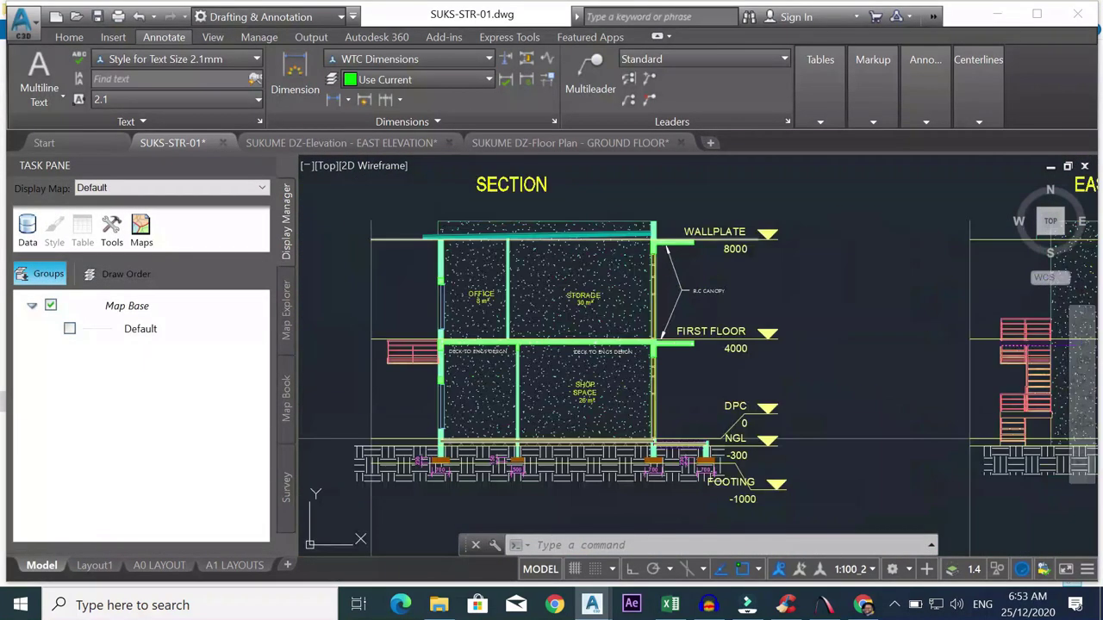
- Examine the roof and the supporting walls at wallplate level above the office and storage in the Section drawing
{"action": "scroll", "coordinate": [654, 250], "scroll_direction": "up", "scroll_amount": 3}
{"action": "scroll", "coordinate": [655, 250], "scroll_direction": "down", "scroll_amount": 5}
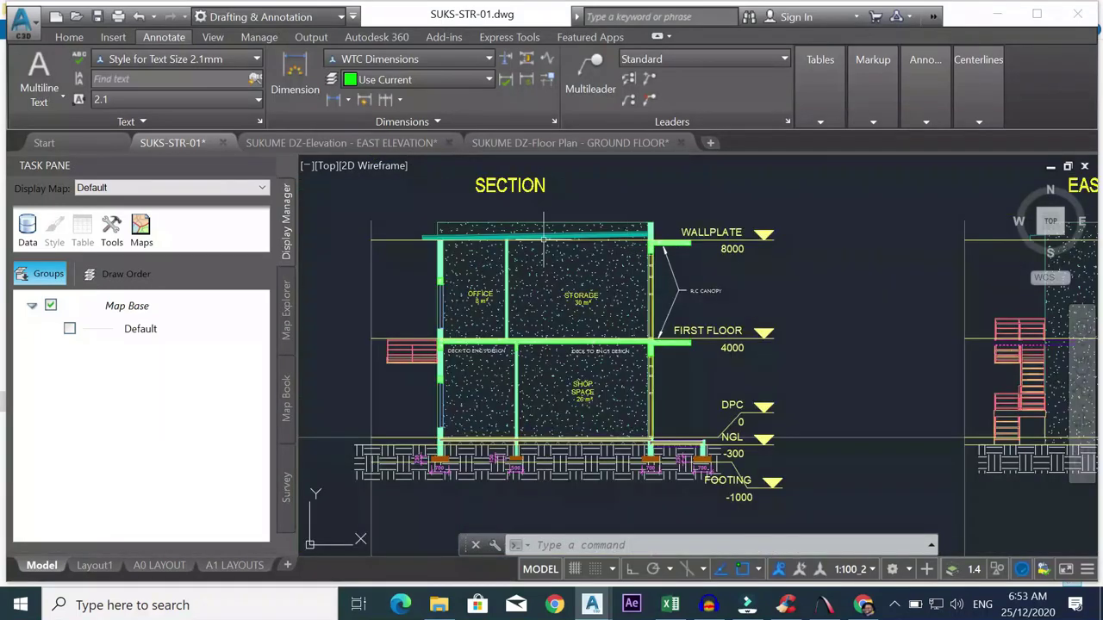
{"action": "scroll", "coordinate": [441, 250], "scroll_direction": "up", "scroll_amount": 6}
{"action": "scroll", "coordinate": [461, 236], "scroll_direction": "down", "scroll_amount": 4}
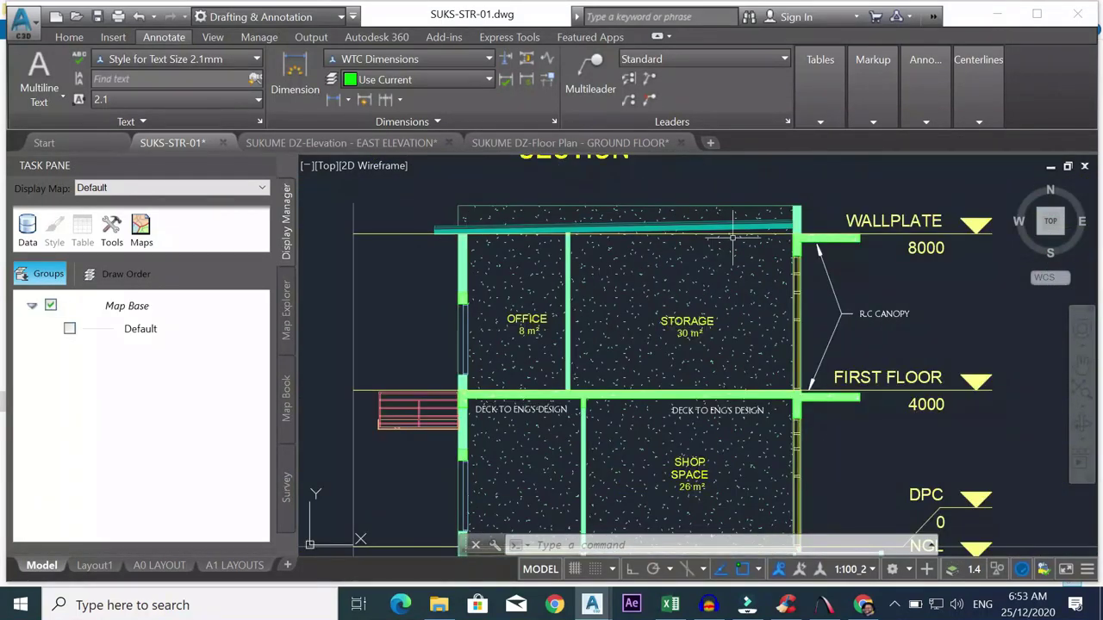
{"action": "scroll", "coordinate": [465, 241], "scroll_direction": "up", "scroll_amount": 4}
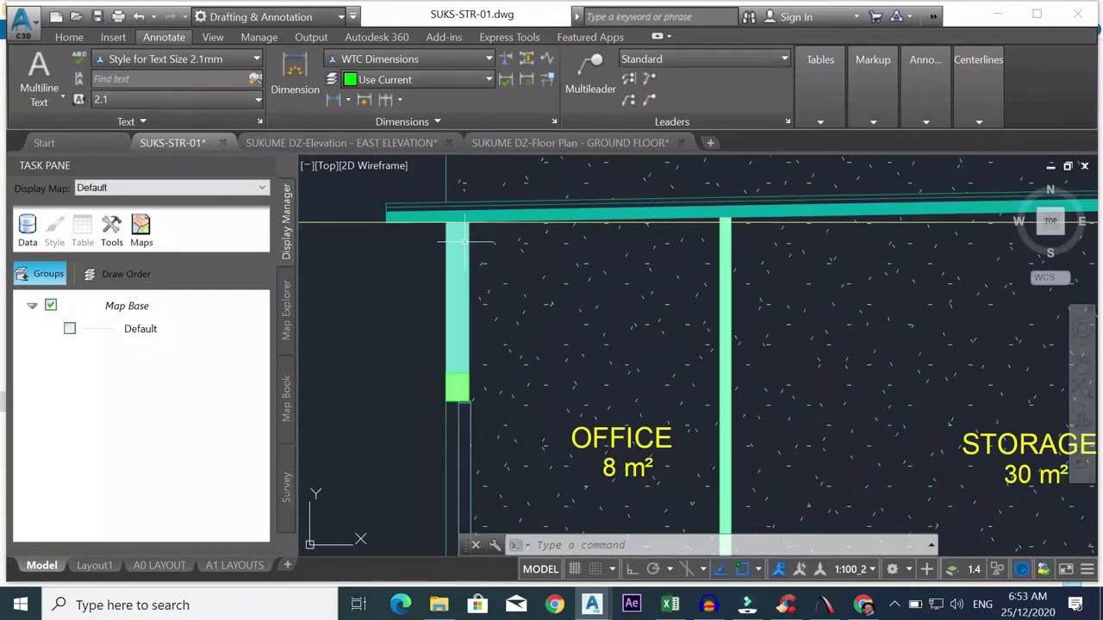
{"action": "scroll", "coordinate": [509, 246], "scroll_direction": "down", "scroll_amount": 4}
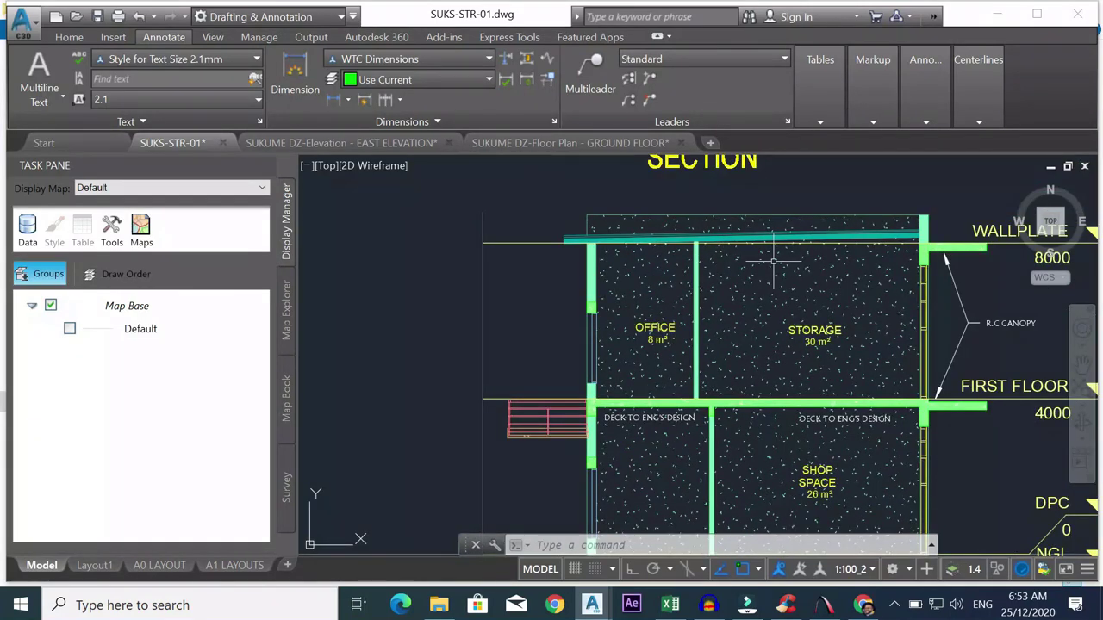
{"action": "scroll", "coordinate": [561, 254], "scroll_direction": "up", "scroll_amount": 3}
{"action": "scroll", "coordinate": [561, 254], "scroll_direction": "up", "scroll_amount": 4}
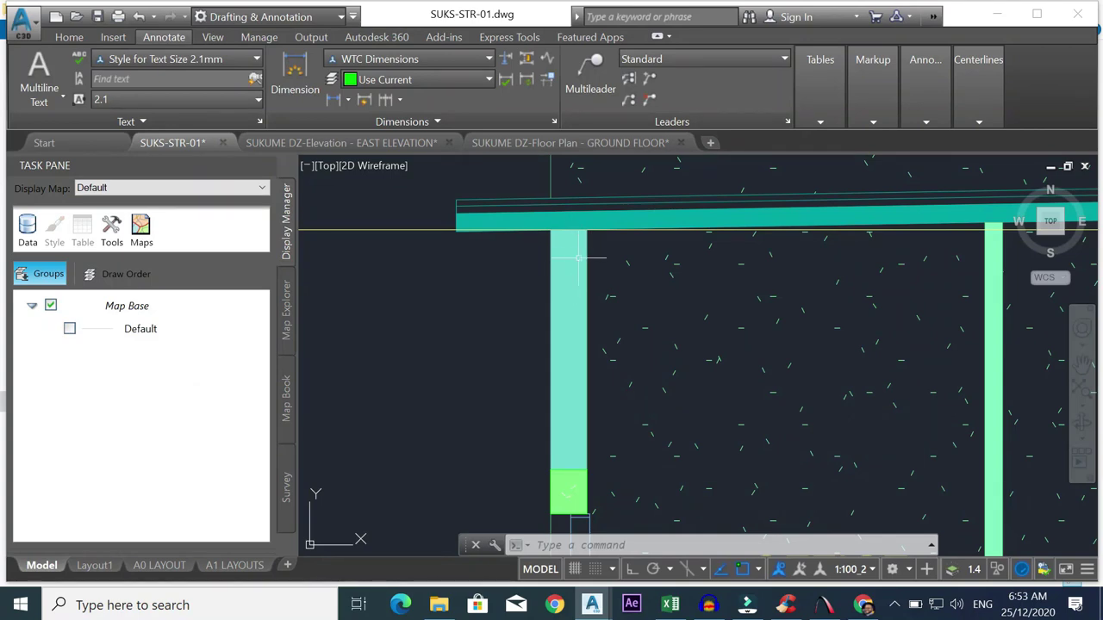
{"action": "scroll", "coordinate": [652, 246], "scroll_direction": "down", "scroll_amount": 6}
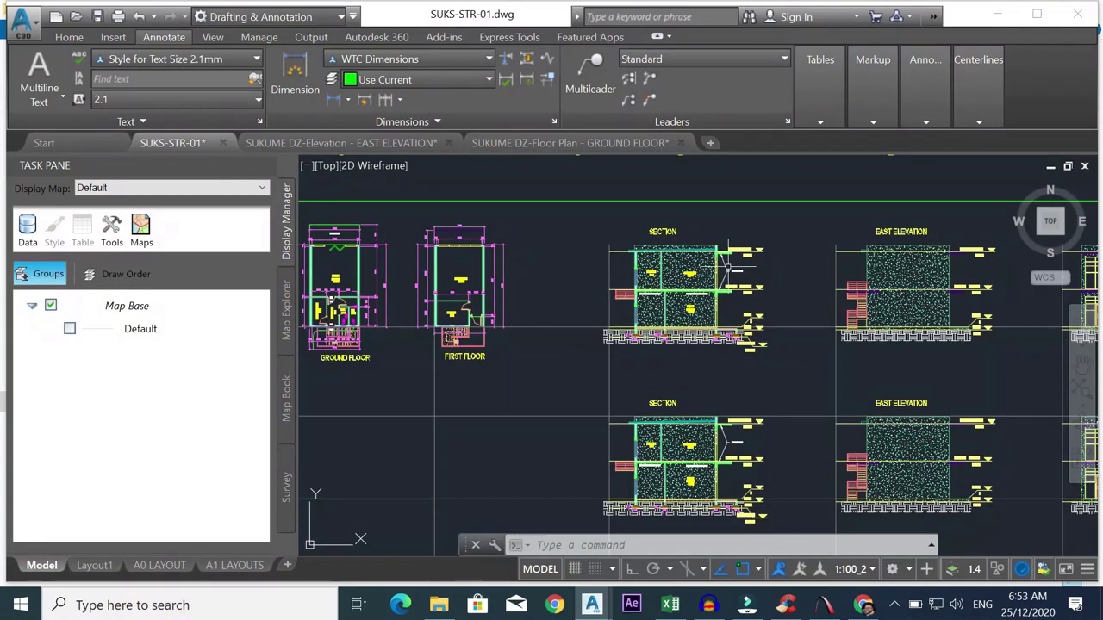
- Copy the Ground Floor and First Floor plans straight down inside the ARCHITECTURALS frame, below the second row of sections and elevations
{"action": "scroll", "coordinate": [623, 271], "scroll_direction": "down", "scroll_amount": 2}
{"action": "scroll", "coordinate": [416, 250], "scroll_direction": "up", "scroll_amount": 3}
{"action": "scroll", "coordinate": [382, 247], "scroll_direction": "down", "scroll_amount": 4}
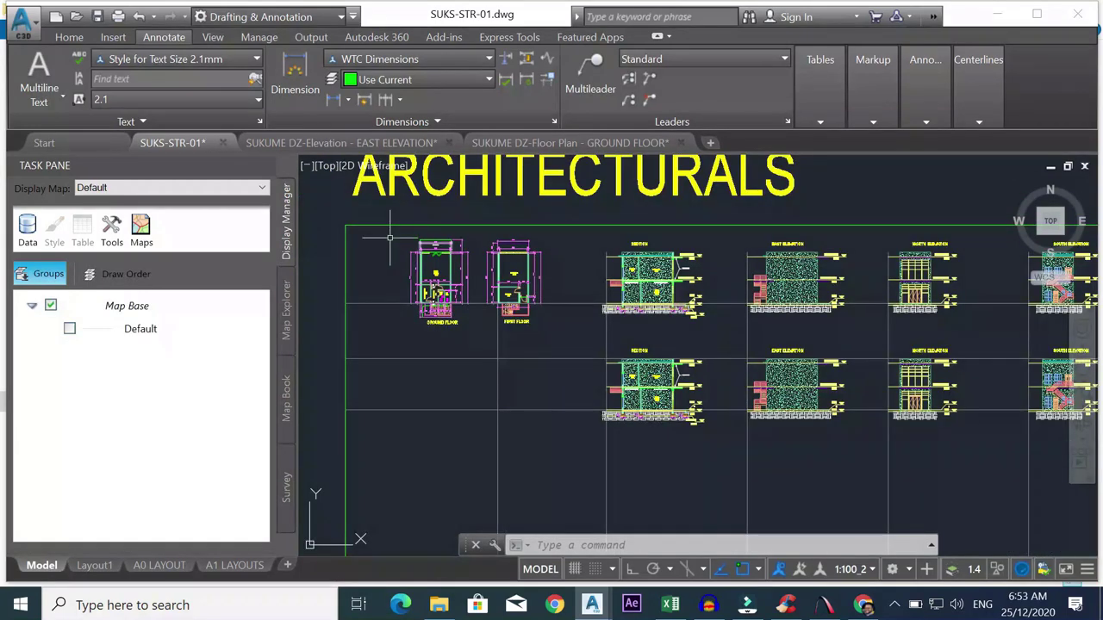
{"action": "scroll", "coordinate": [381, 248], "scroll_direction": "up", "scroll_amount": 3}
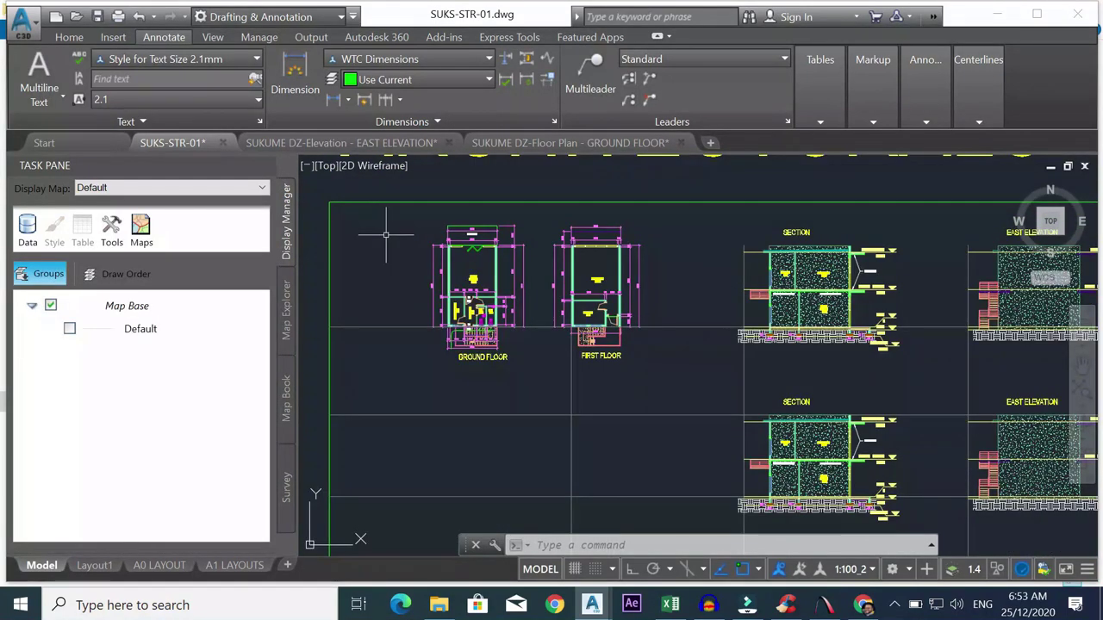
{"action": "left_click", "coordinate": [395, 187]}
{"action": "left_click", "coordinate": [654, 388]}
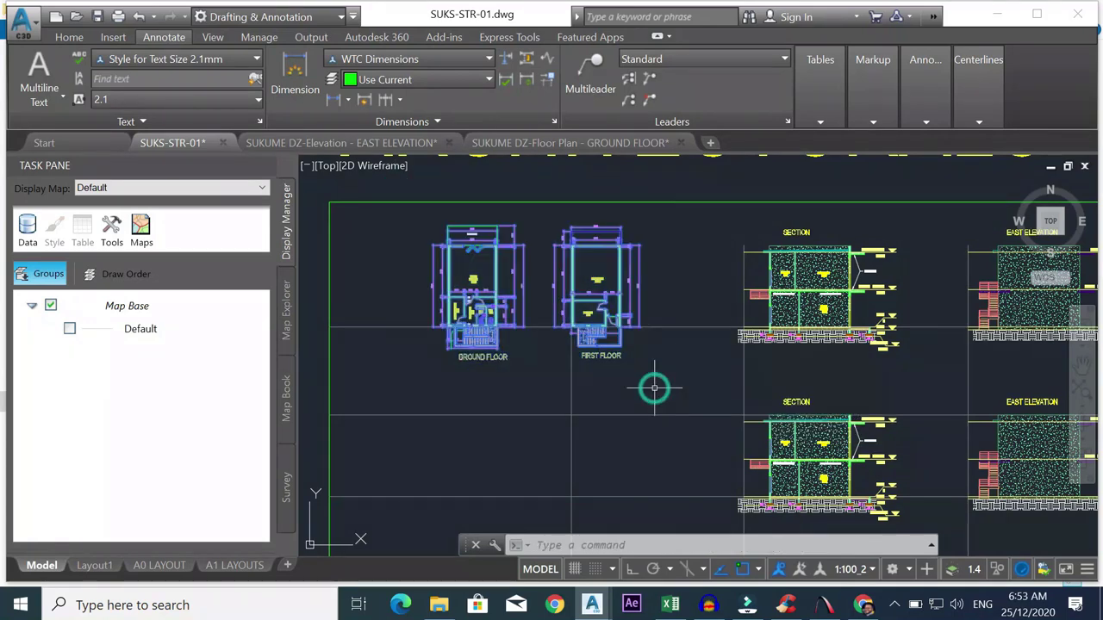
{"action": "scroll", "coordinate": [431, 248], "scroll_direction": "up", "scroll_amount": 2}
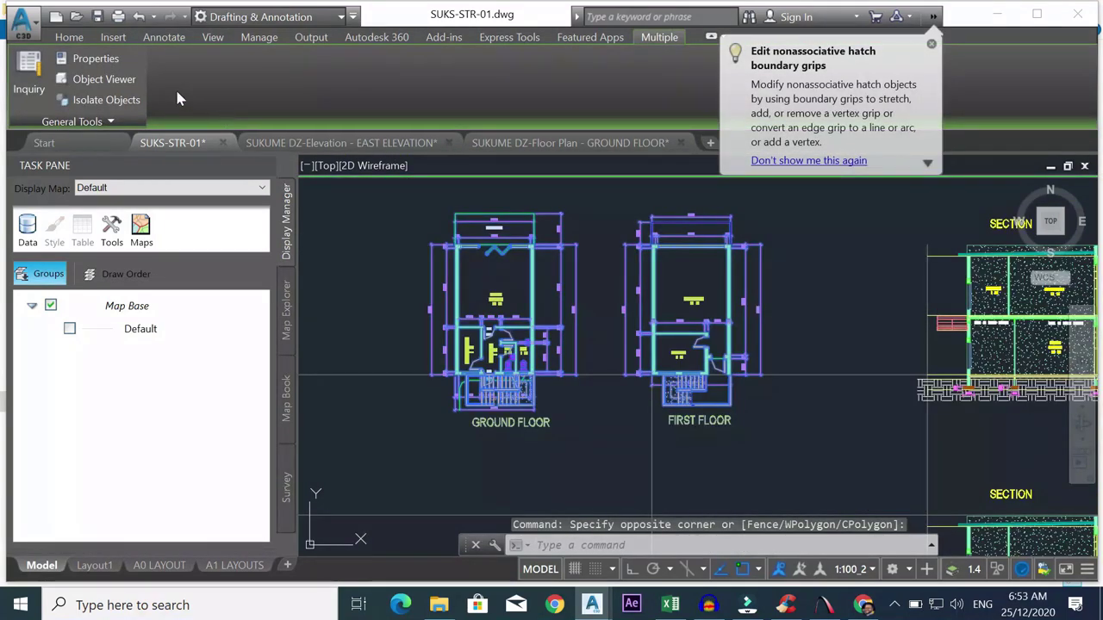
{"action": "left_click", "coordinate": [69, 37]}
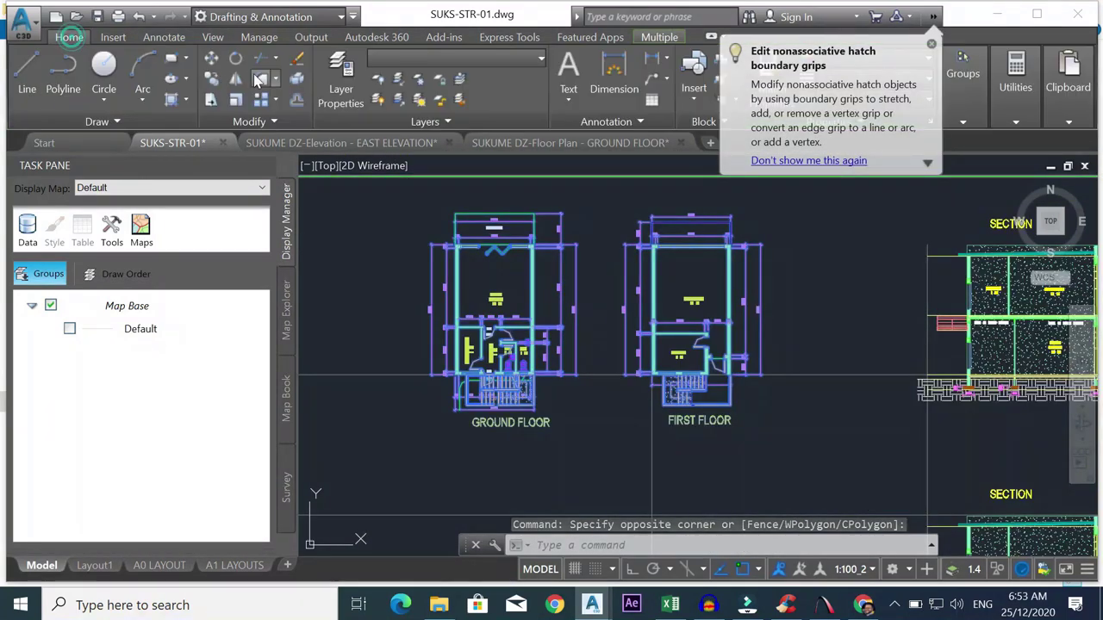
{"action": "left_click", "coordinate": [211, 58]}
{"action": "scroll", "coordinate": [448, 310], "scroll_direction": "down", "scroll_amount": 4}
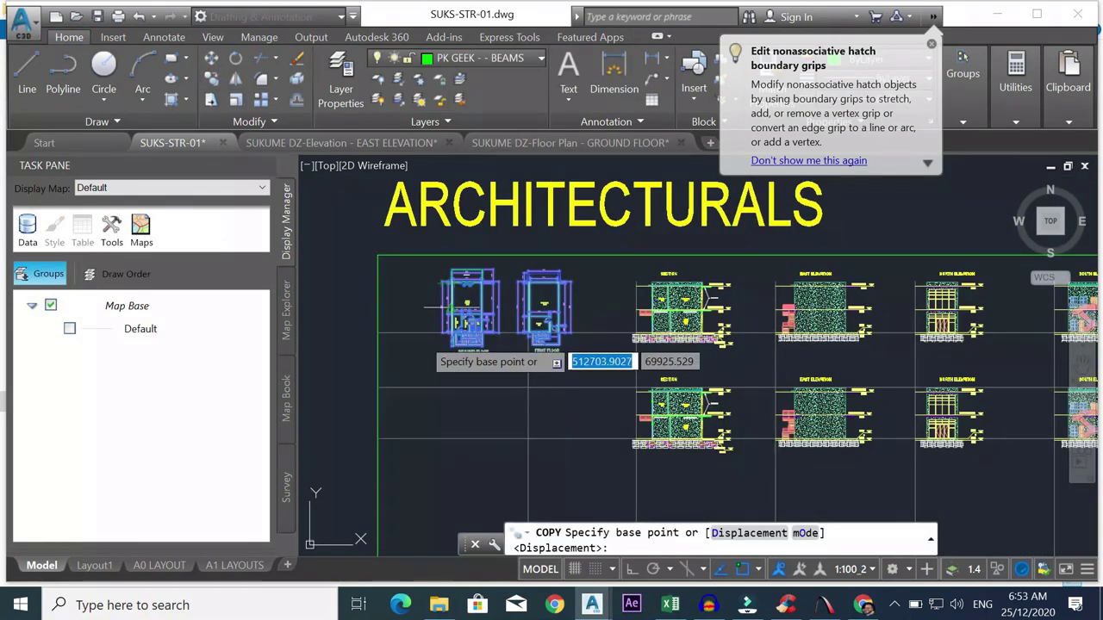
{"action": "scroll", "coordinate": [448, 345], "scroll_direction": "up", "scroll_amount": 5}
{"action": "scroll", "coordinate": [396, 329], "scroll_direction": "down", "scroll_amount": 5}
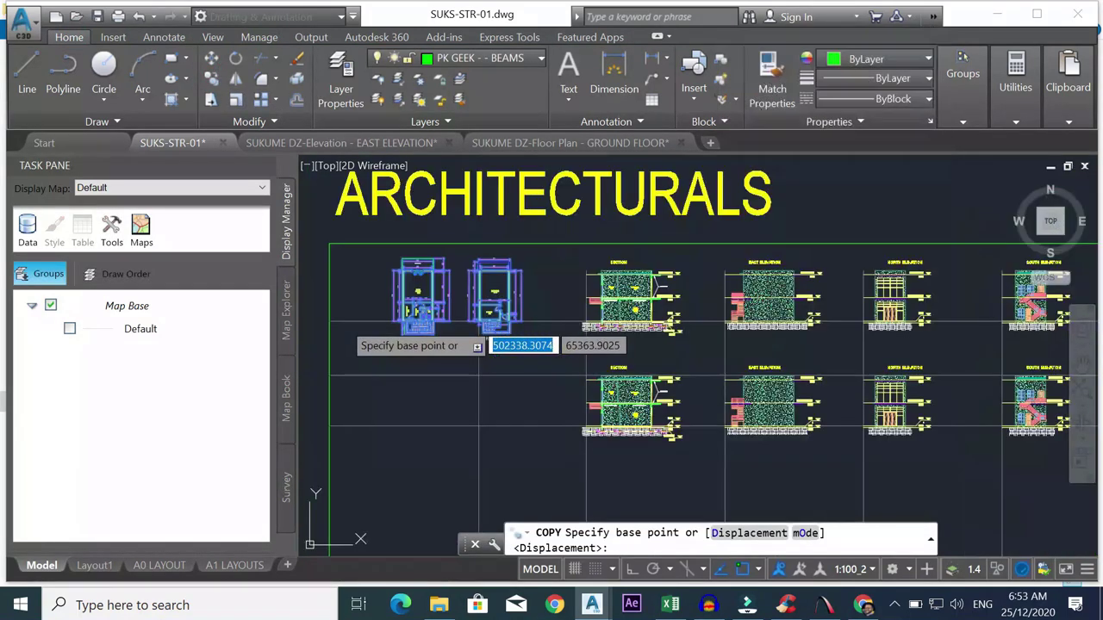
{"action": "left_click", "coordinate": [328, 321]}
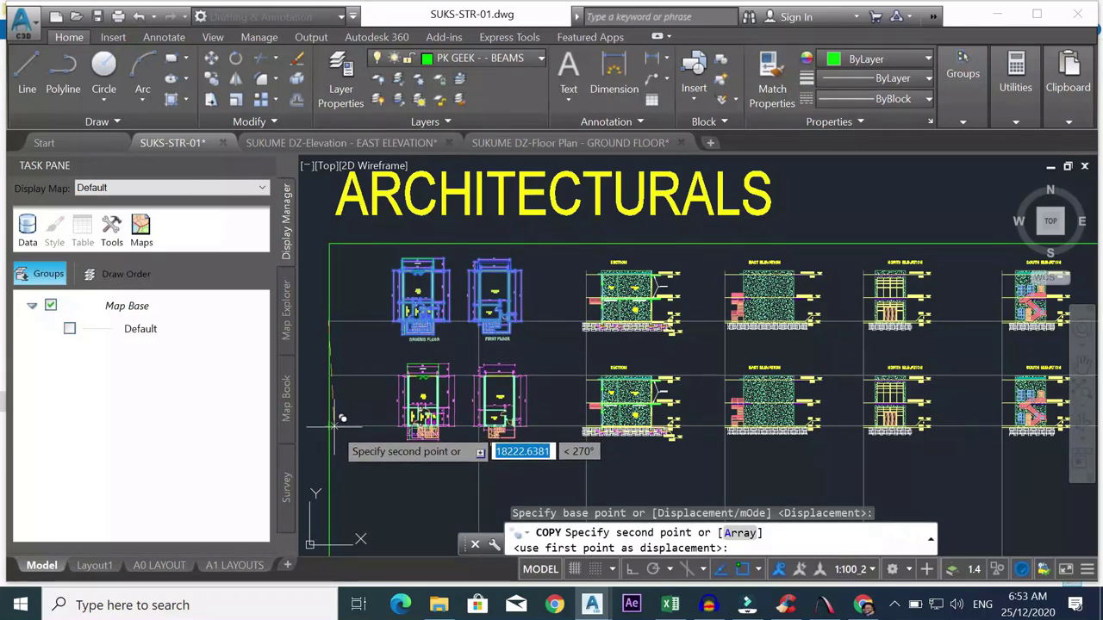
{"action": "scroll", "coordinate": [356, 435], "scroll_direction": "down", "scroll_amount": 6}
{"action": "left_click", "coordinate": [340, 474]}
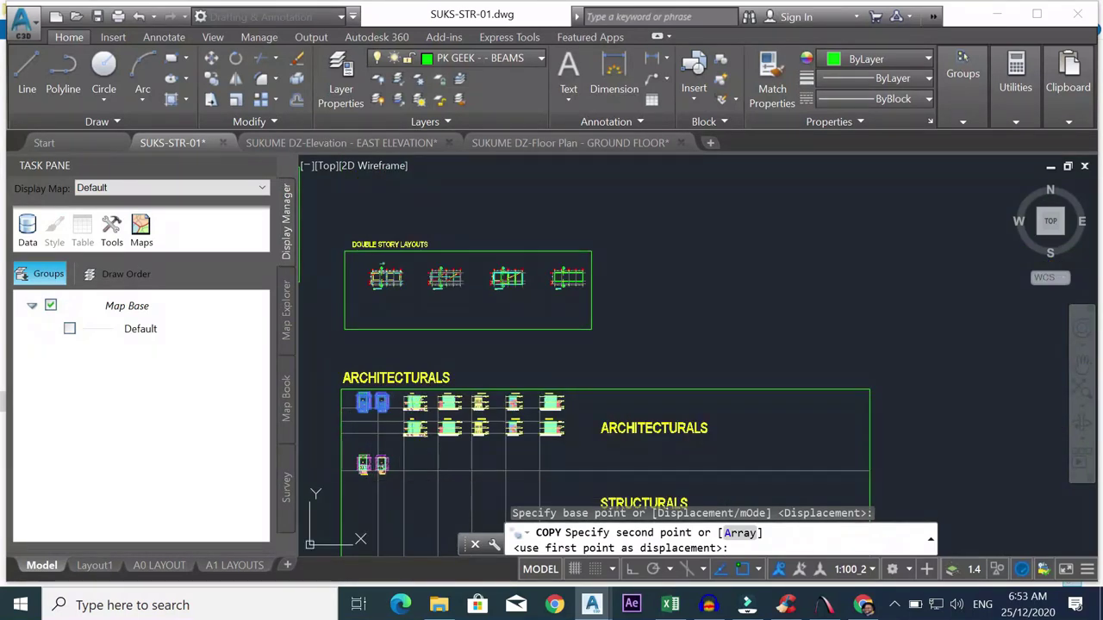
{"action": "key", "text": "Escape"}
{"action": "scroll", "coordinate": [354, 473], "scroll_direction": "up", "scroll_amount": 7}
{"action": "scroll", "coordinate": [375, 433], "scroll_direction": "down", "scroll_amount": 7}
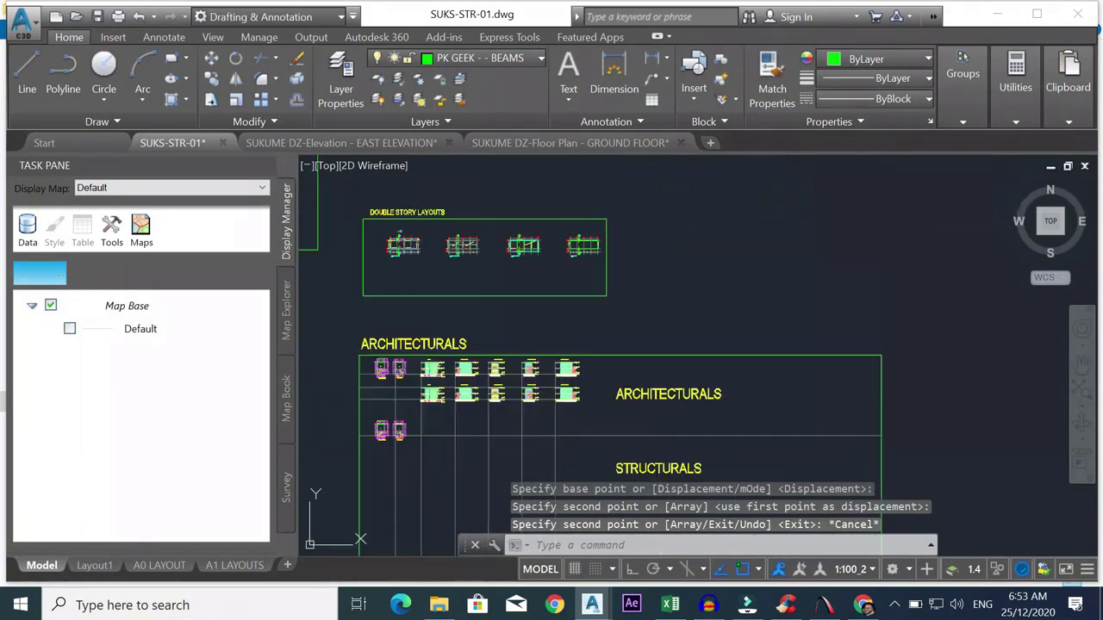
{"action": "scroll", "coordinate": [360, 435], "scroll_direction": "up", "scroll_amount": 8}
{"action": "scroll", "coordinate": [576, 389], "scroll_direction": "down", "scroll_amount": 4}
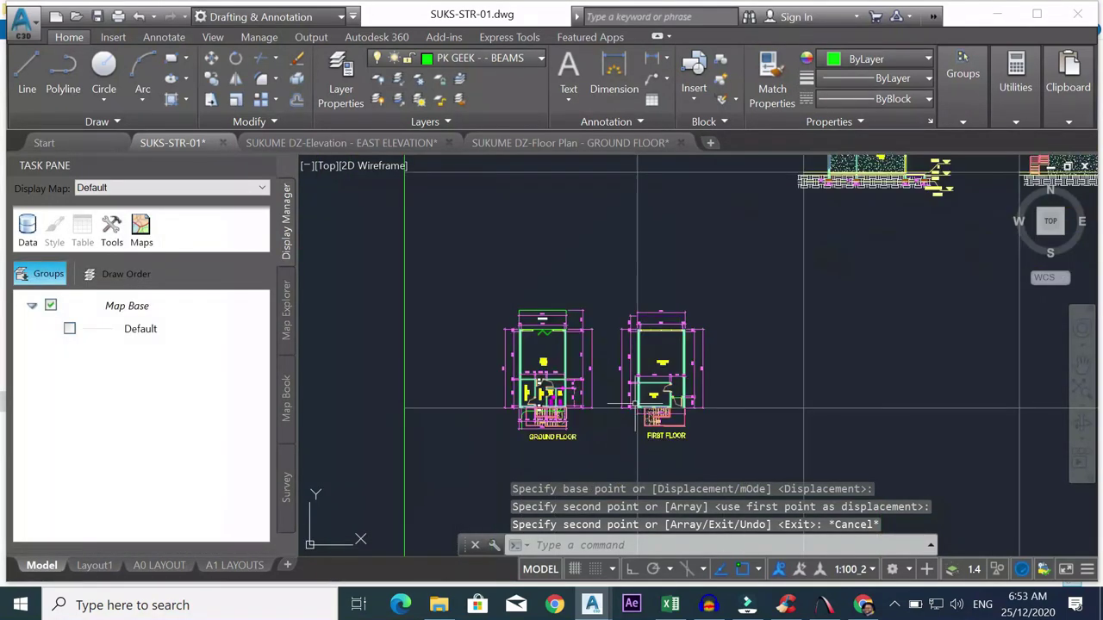
{"action": "scroll", "coordinate": [635, 408], "scroll_direction": "up", "scroll_amount": 2}
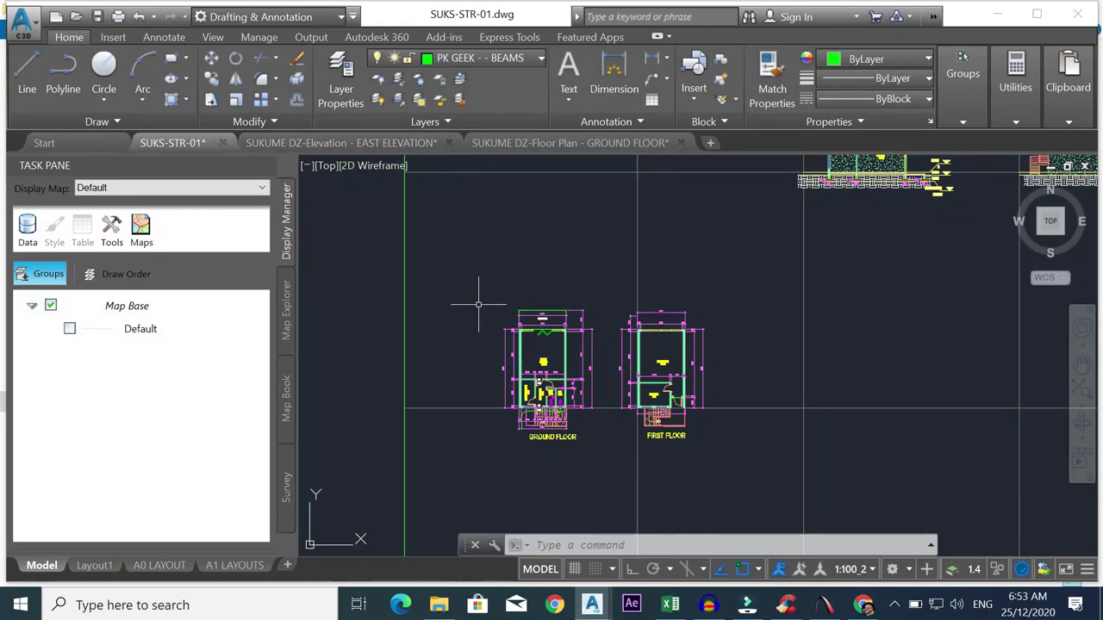
{"action": "left_click", "coordinate": [470, 273]}
{"action": "left_click", "coordinate": [598, 489]}
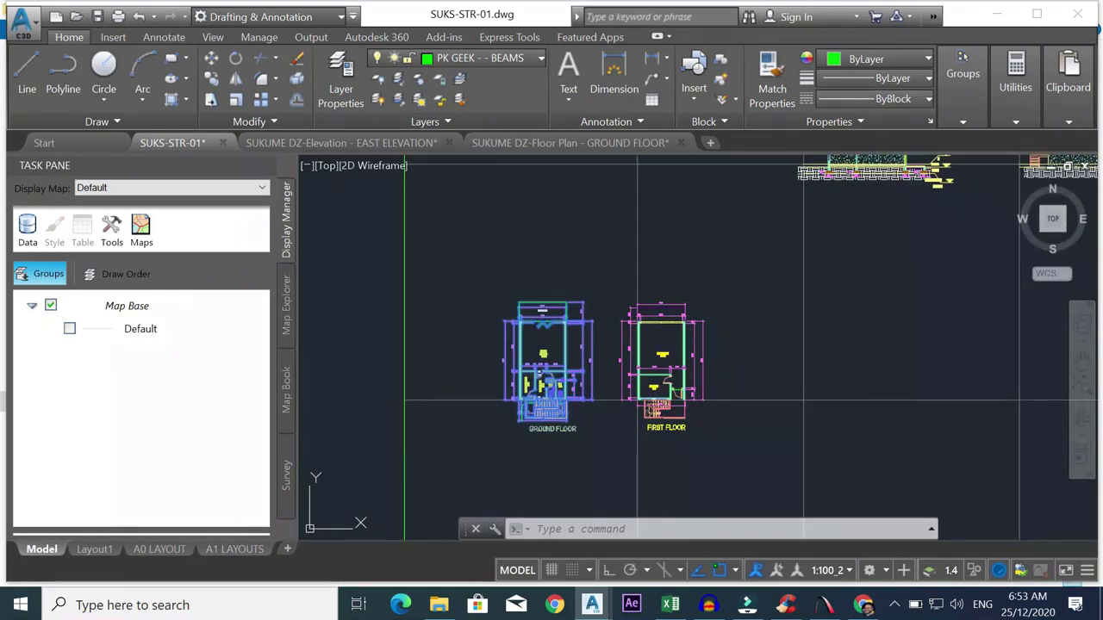
{"action": "right_click", "coordinate": [550, 345]}
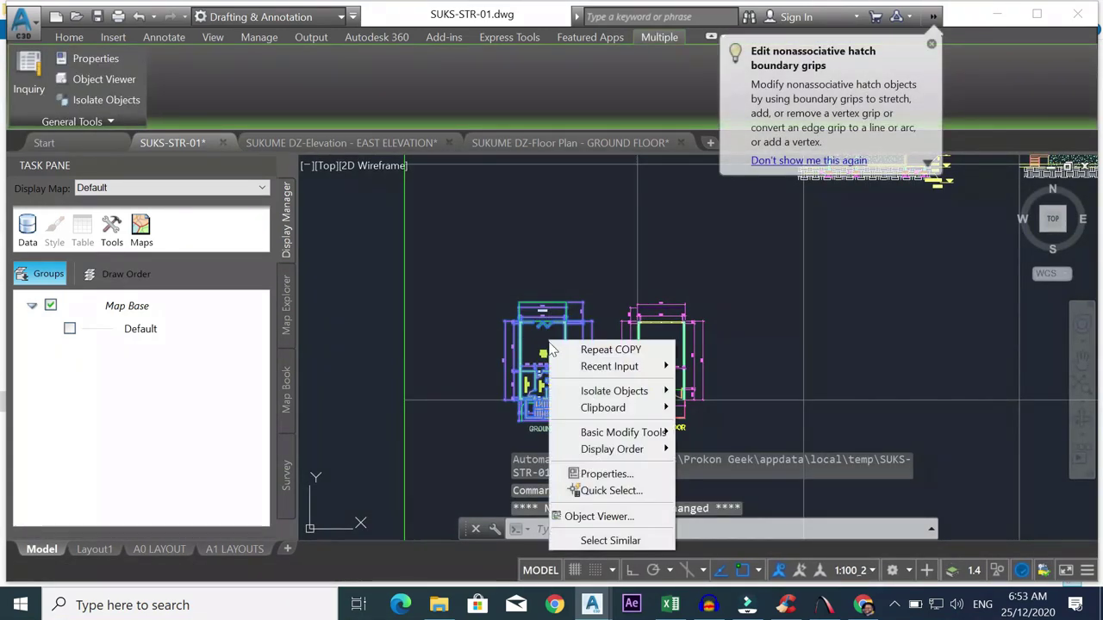
{"action": "key", "text": "Escape"}
{"action": "key", "text": "Escape"}
- Check which layer the overall side dimension of the copied Ground Floor plan is on
{"action": "scroll", "coordinate": [577, 310], "scroll_direction": "up", "scroll_amount": 3}
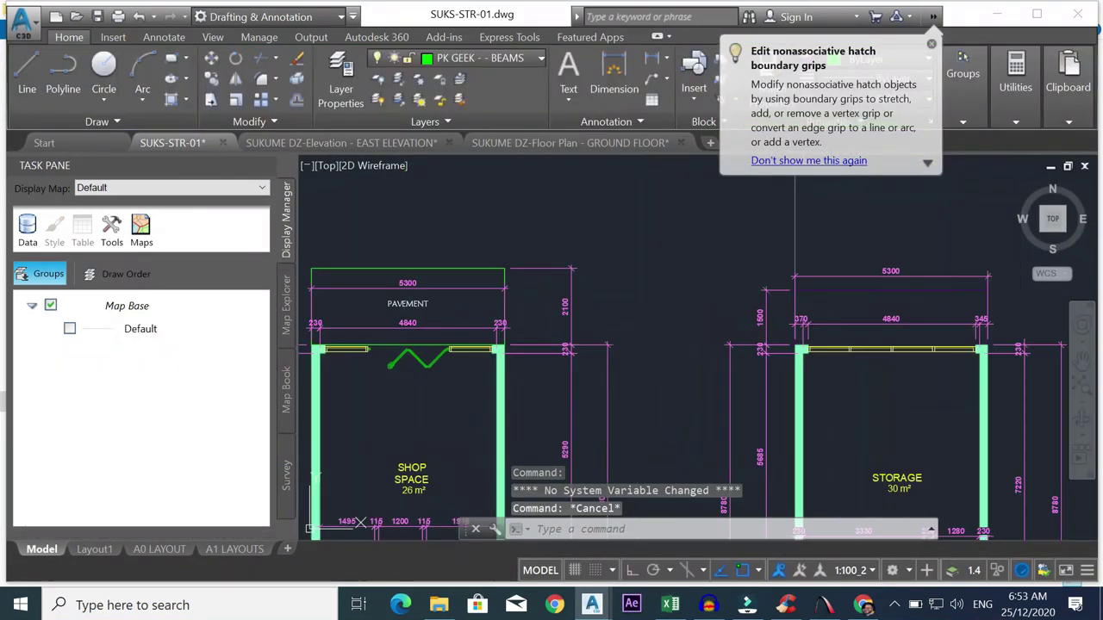
{"action": "left_click", "coordinate": [593, 323]}
{"action": "left_click", "coordinate": [603, 362]}
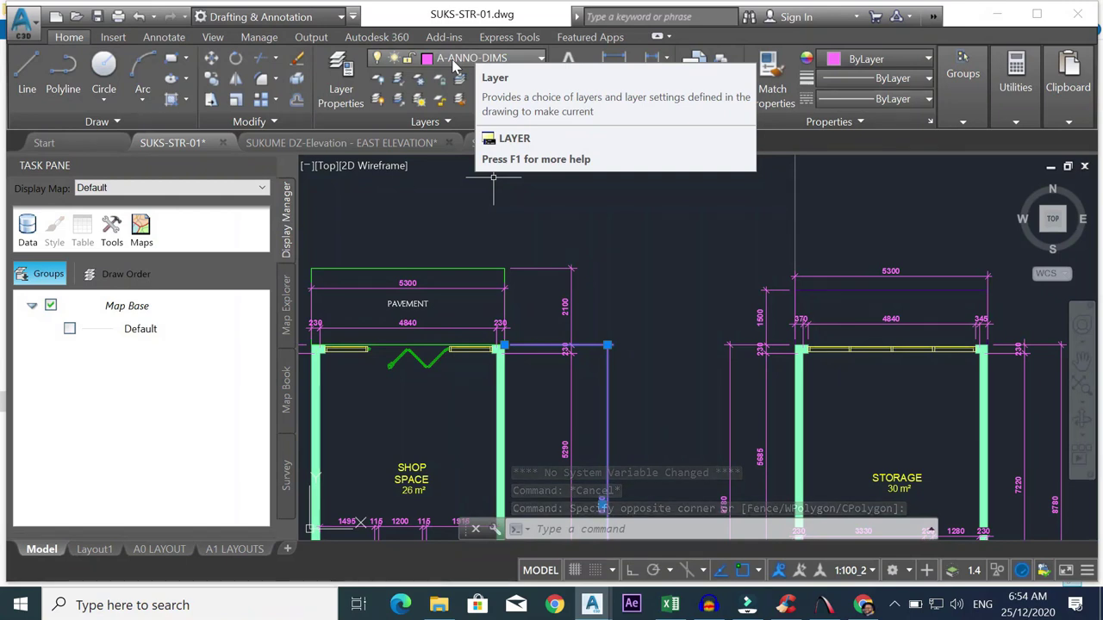
{"action": "scroll", "coordinate": [539, 312], "scroll_direction": "down", "scroll_amount": 4}
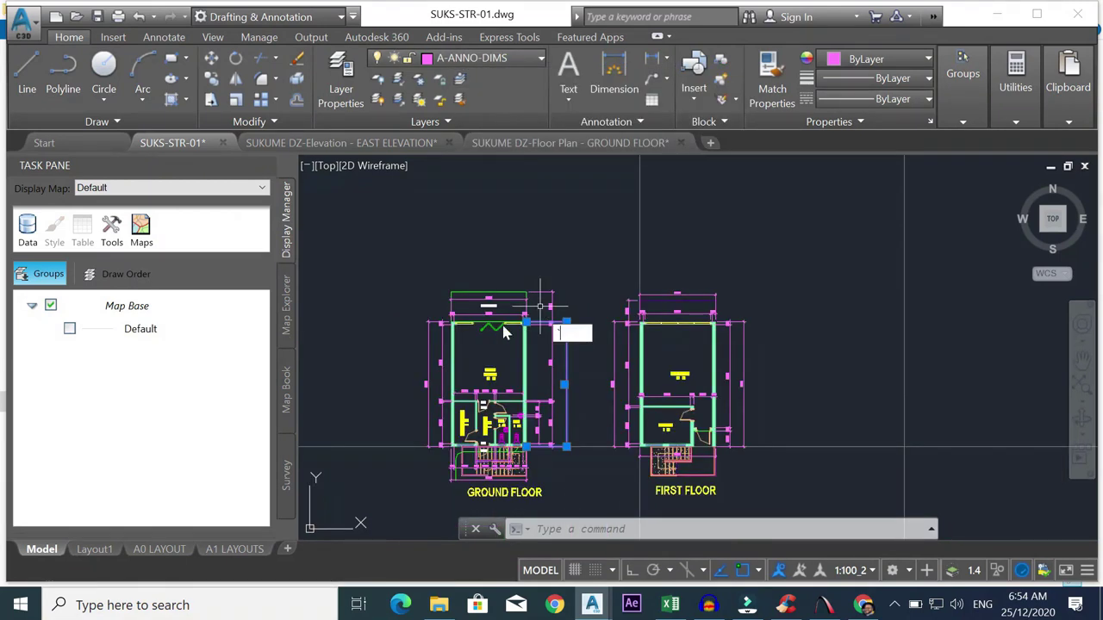
{"action": "left_click", "coordinate": [514, 260]}
{"action": "key", "text": "Escape"}
{"action": "left_click", "coordinate": [514, 260]}
{"action": "key", "text": "Escape"}
- Erase every dimension on layer A-ANNO-DIMS from the copied Ground Floor and First Floor plans using Quick Select
{"action": "scroll", "coordinate": [507, 265], "scroll_direction": "down", "scroll_amount": 2}
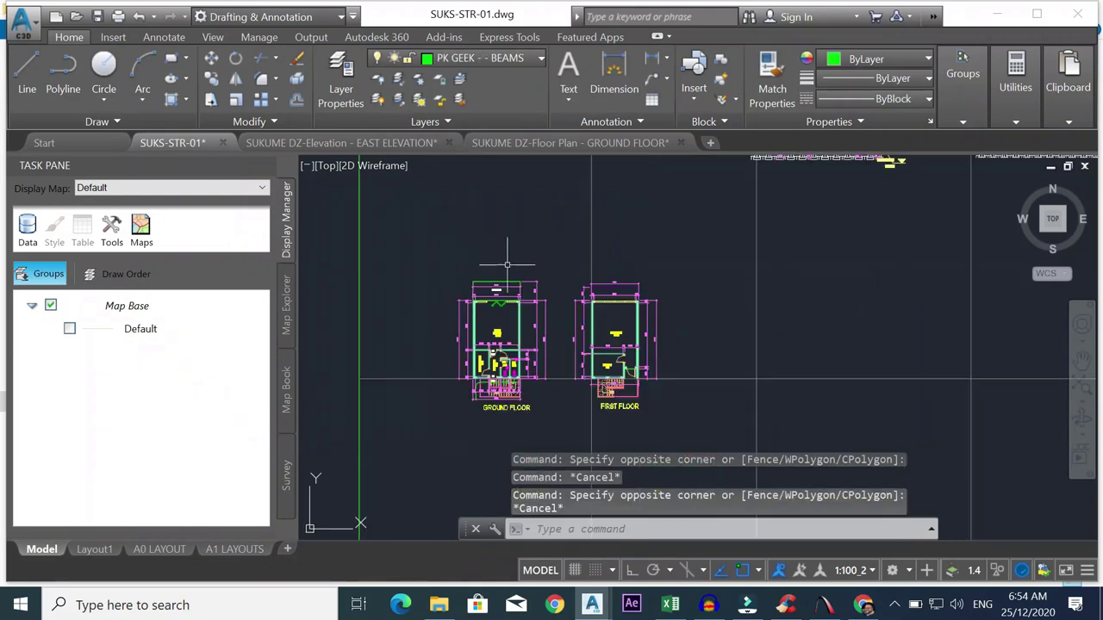
{"action": "left_click", "coordinate": [420, 249]}
{"action": "left_click", "coordinate": [670, 422]}
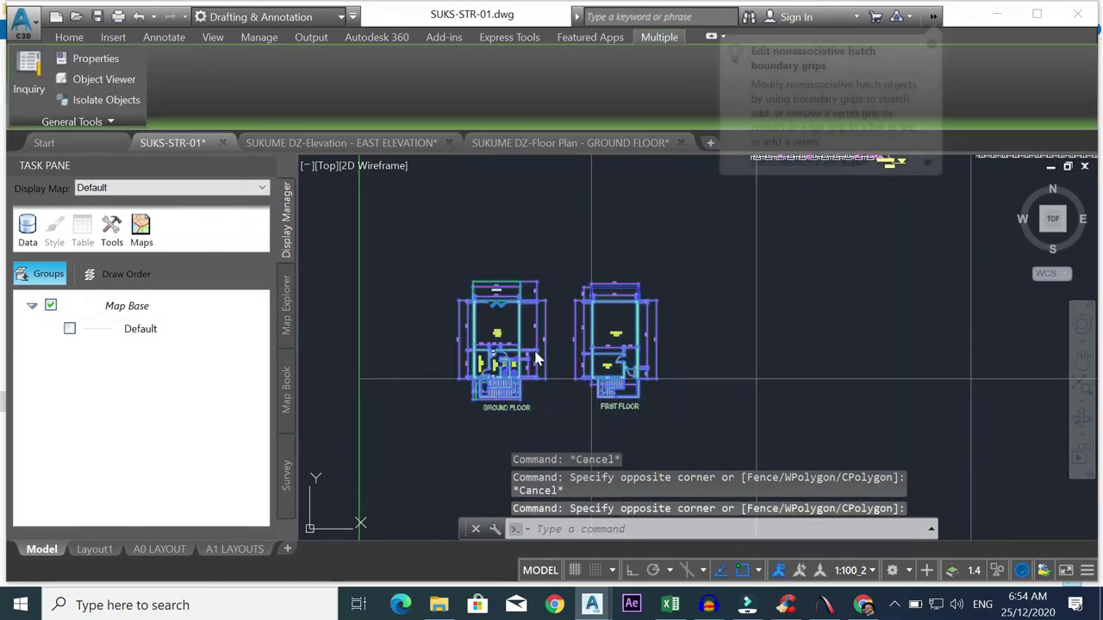
{"action": "right_click", "coordinate": [536, 358]}
{"action": "left_click", "coordinate": [594, 504]}
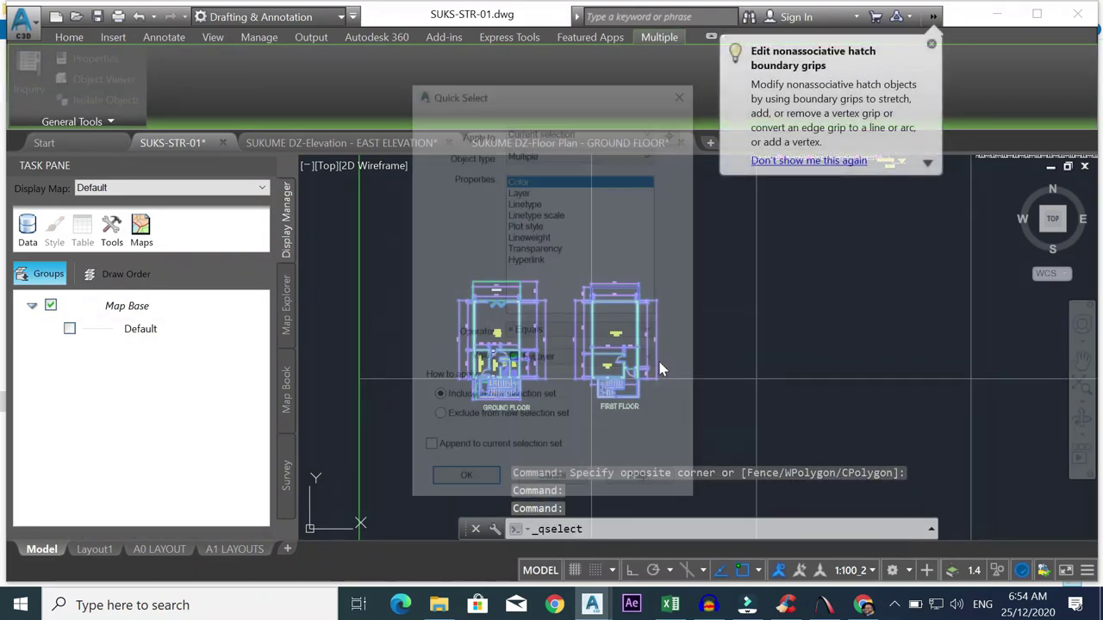
{"action": "left_click", "coordinate": [521, 191]}
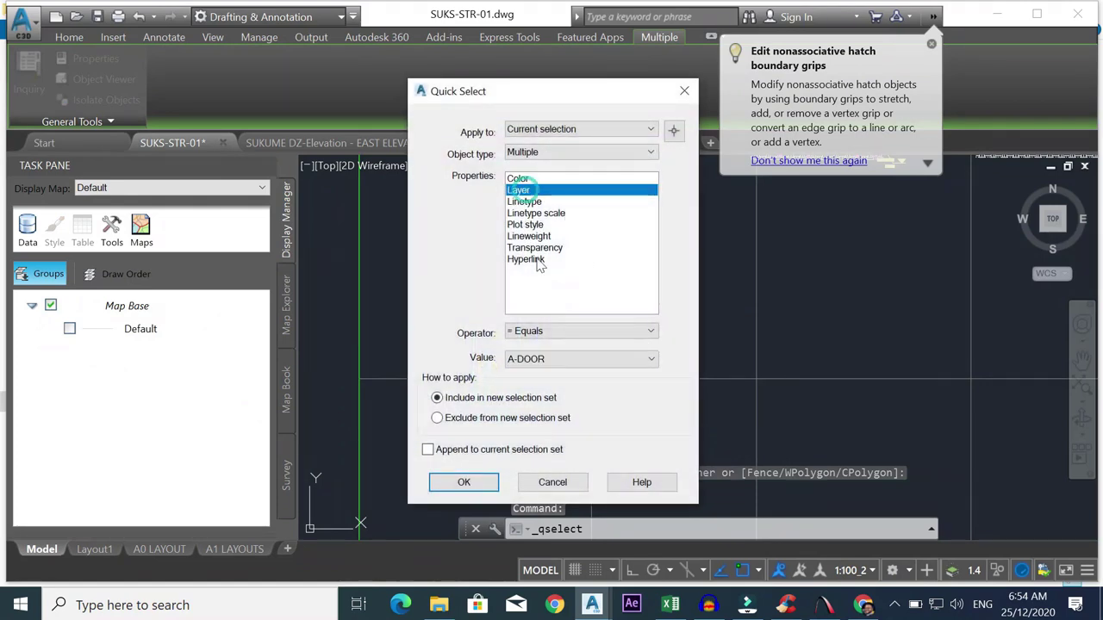
{"action": "left_click", "coordinate": [545, 360]}
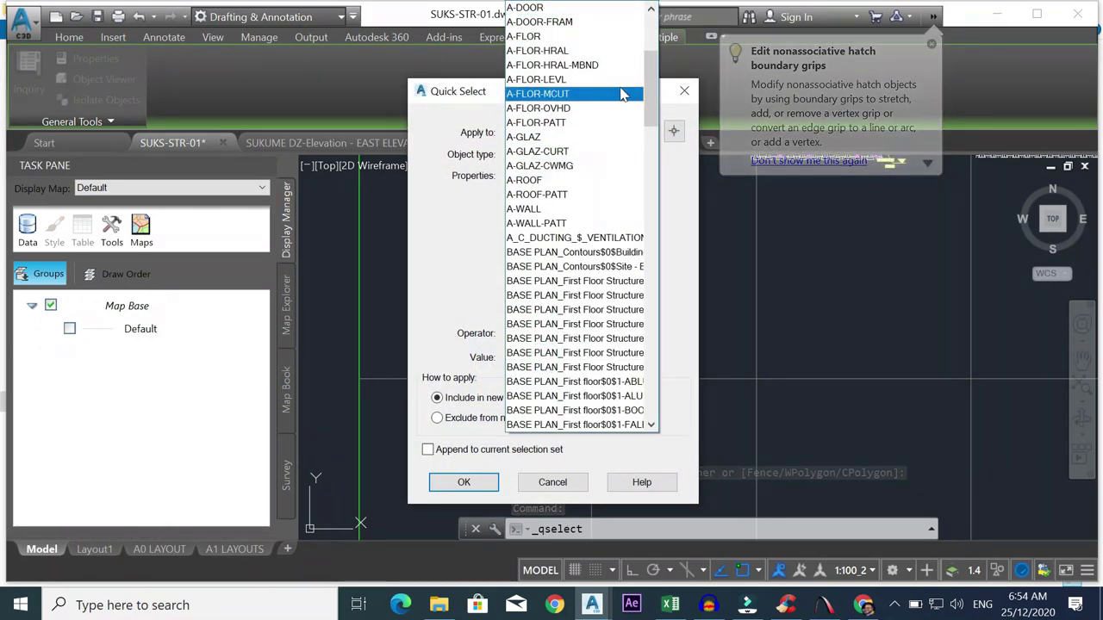
{"action": "scroll", "coordinate": [655, 107], "scroll_direction": "up", "scroll_amount": 5}
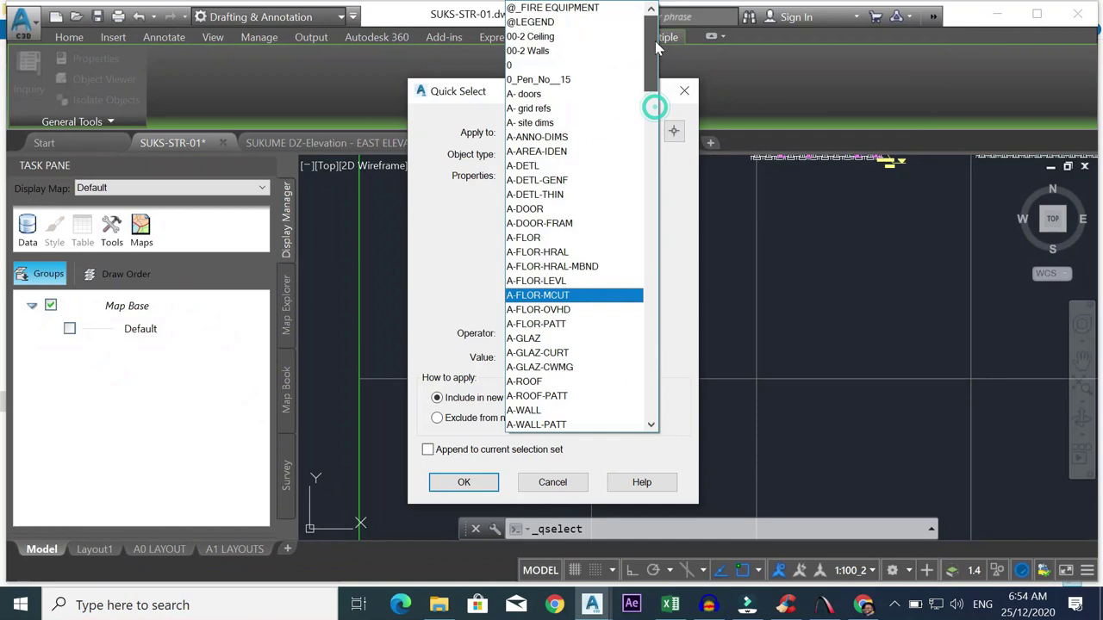
{"action": "left_click", "coordinate": [562, 137]}
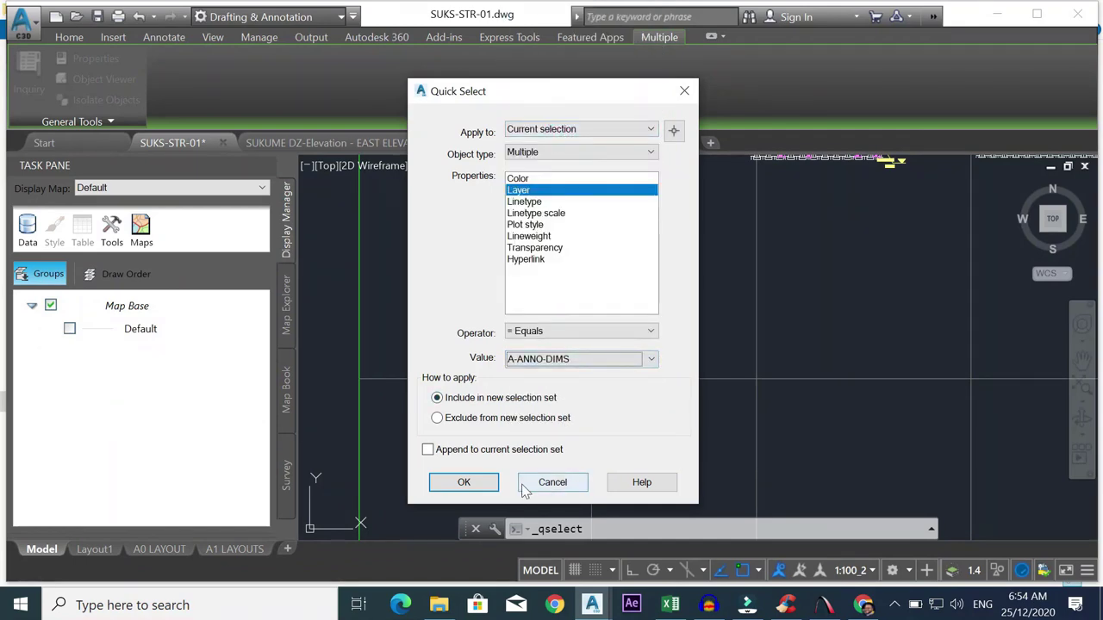
{"action": "left_click", "coordinate": [474, 483]}
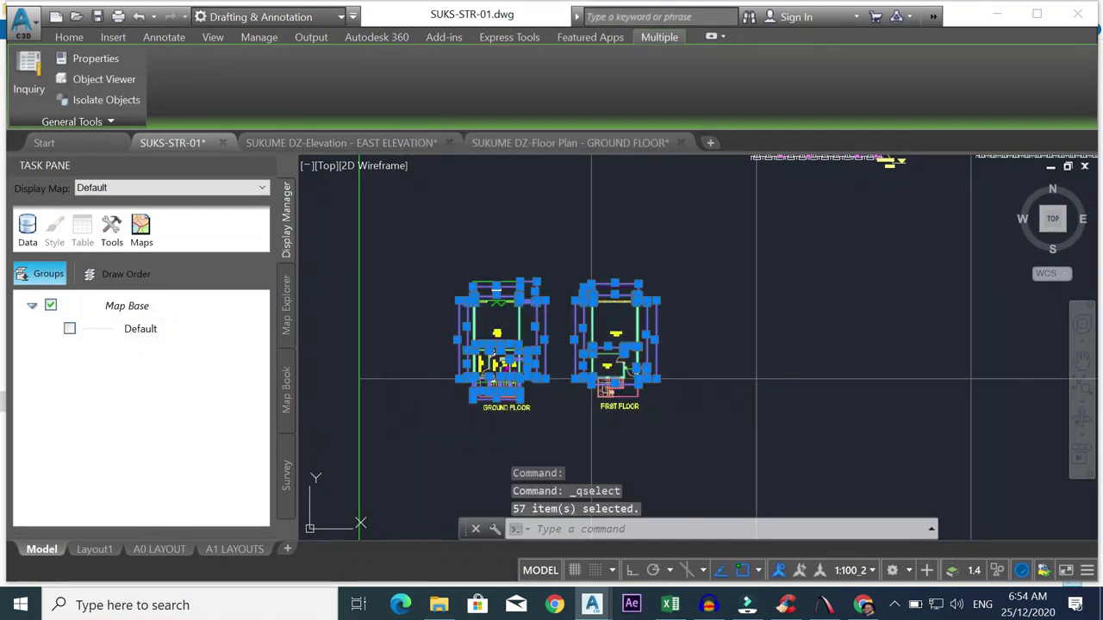
{"action": "key", "text": "Delete"}
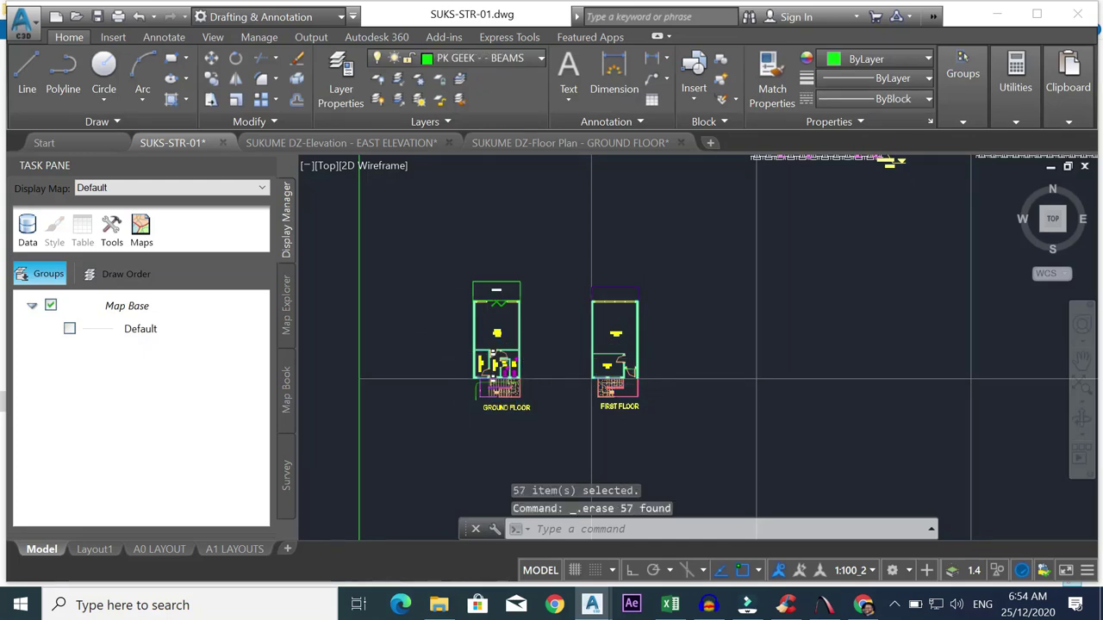
- Erase the landing, lower flight, UP label and outer edge lines of the staircase in the copied Ground Floor plan
{"action": "scroll", "coordinate": [500, 386], "scroll_direction": "up", "scroll_amount": 5}
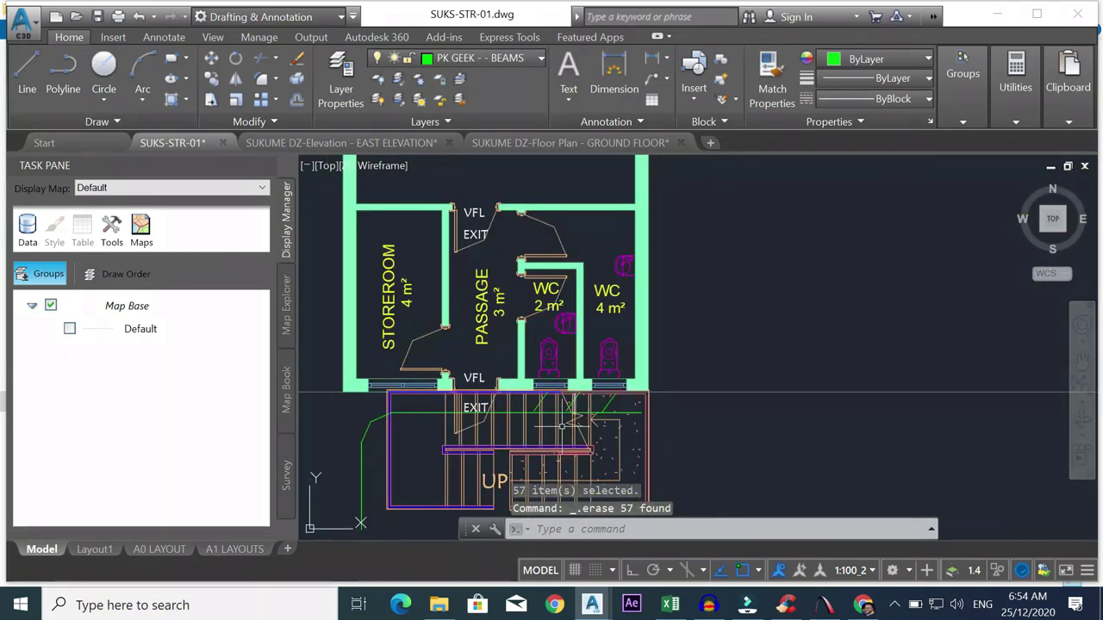
{"action": "scroll", "coordinate": [561, 425], "scroll_direction": "down", "scroll_amount": 6}
{"action": "scroll", "coordinate": [612, 356], "scroll_direction": "up", "scroll_amount": 4}
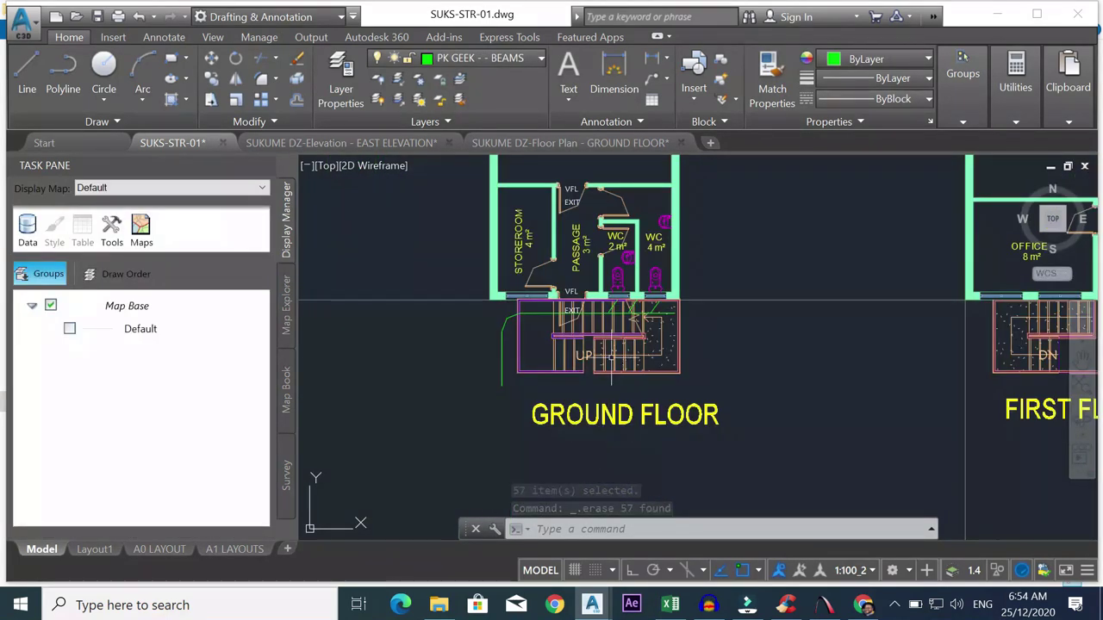
{"action": "left_click", "coordinate": [295, 60]}
{"action": "left_click", "coordinate": [729, 338]}
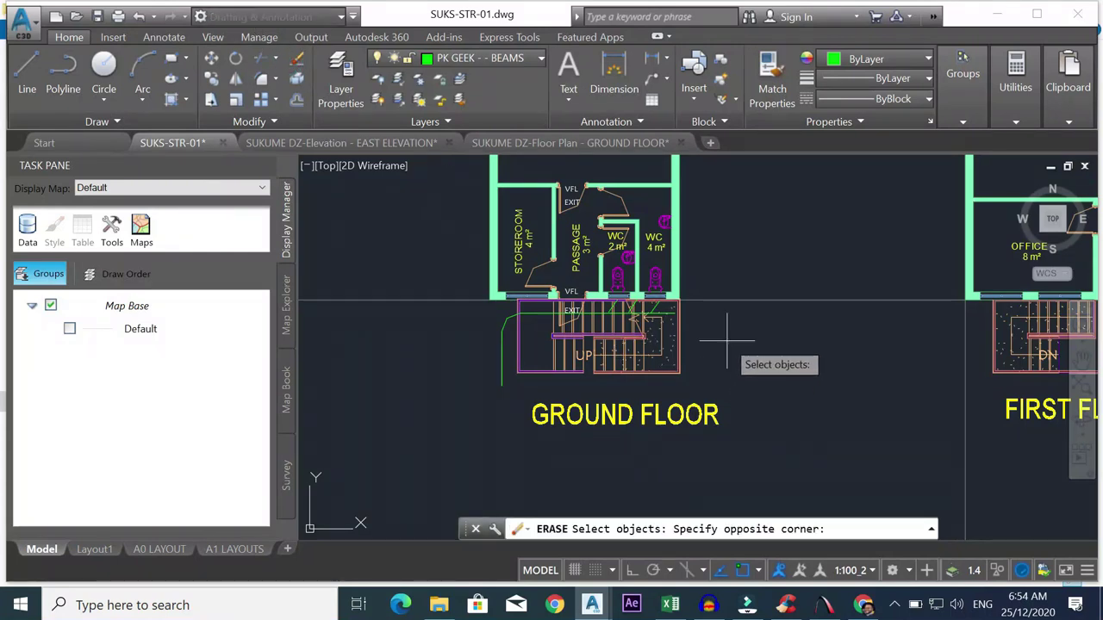
{"action": "left_click", "coordinate": [435, 379]}
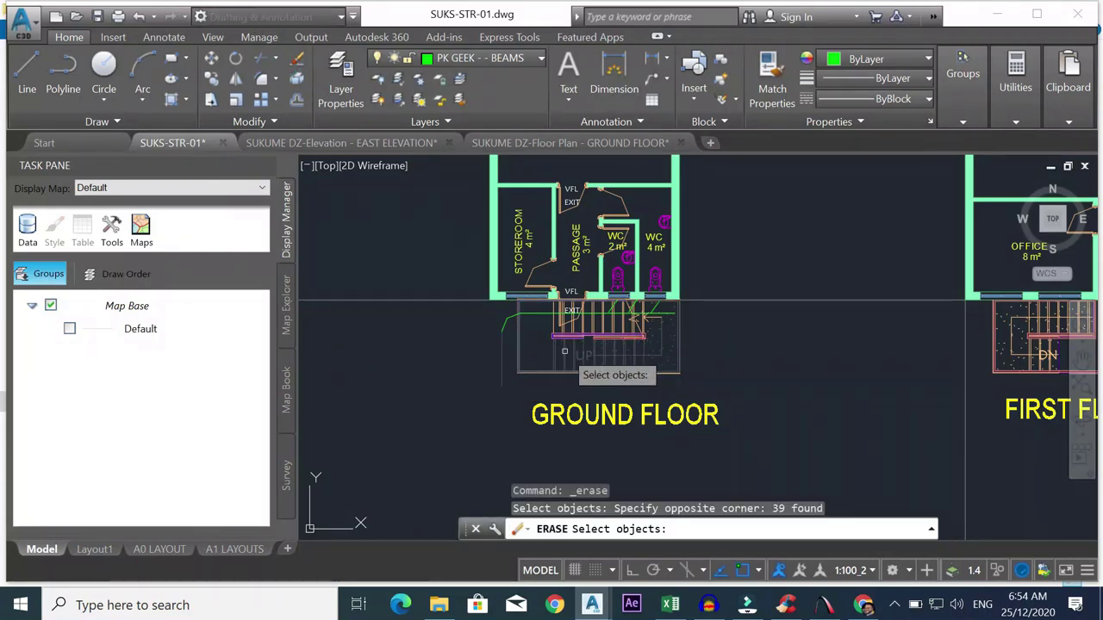
{"action": "key", "text": "Return"}
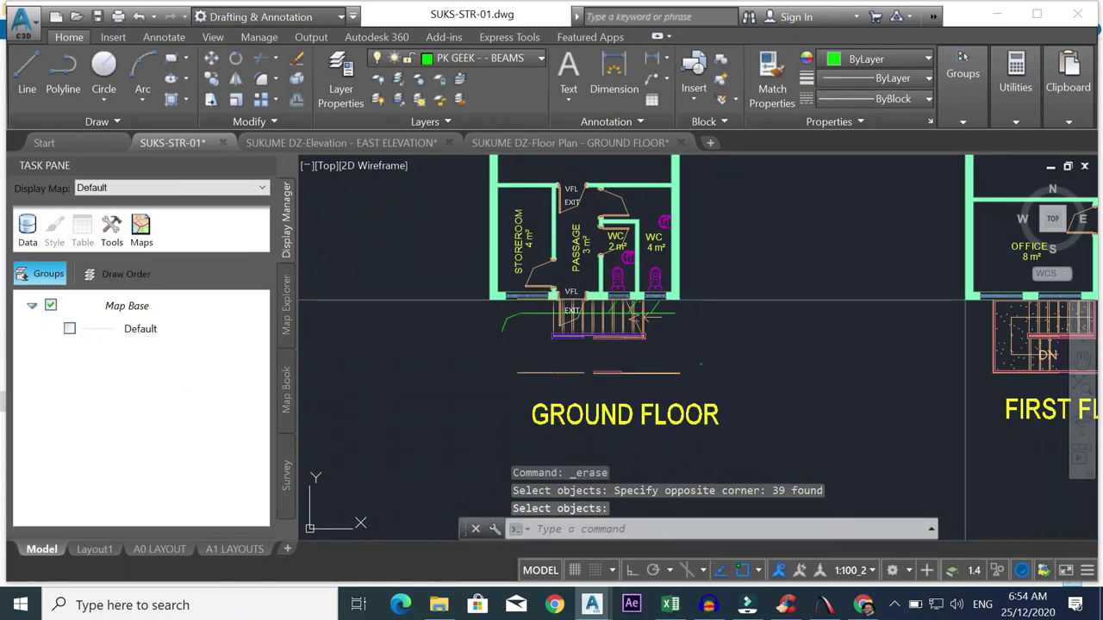
{"action": "key", "text": "Return"}
{"action": "left_click", "coordinate": [703, 350]}
{"action": "left_click", "coordinate": [445, 412]}
- Erase the upper flight's treads and the central handrail of the Ground Floor staircase
{"action": "scroll", "coordinate": [625, 338], "scroll_direction": "up", "scroll_amount": 3}
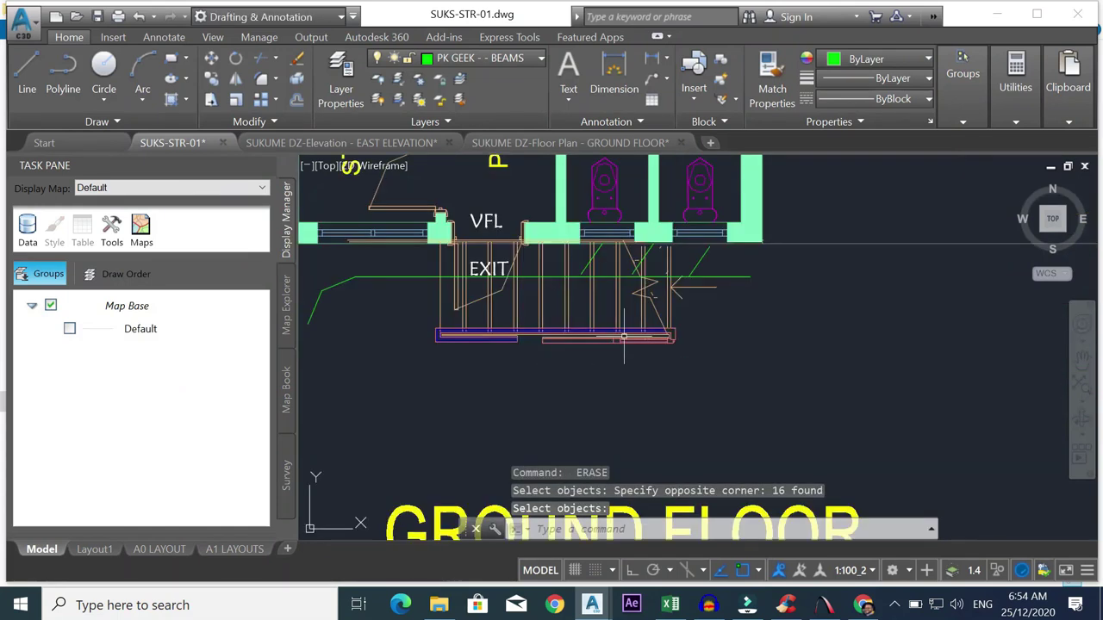
{"action": "left_click", "coordinate": [705, 332]}
{"action": "left_click", "coordinate": [361, 384]}
{"action": "key", "text": "Return"}
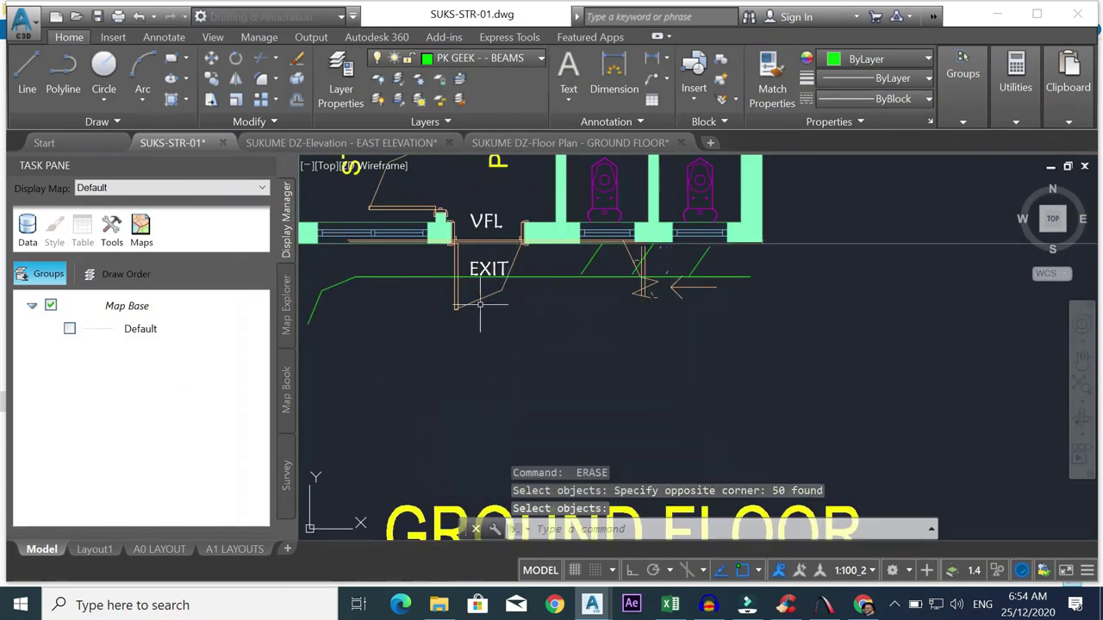
- Erase the exit door, EXIT tag, green line and leftover stair break line, arrow and fragments below the Ground Floor's rear wall
{"action": "key", "text": "Return"}
{"action": "left_click", "coordinate": [794, 265]}
{"action": "left_click", "coordinate": [321, 349]}
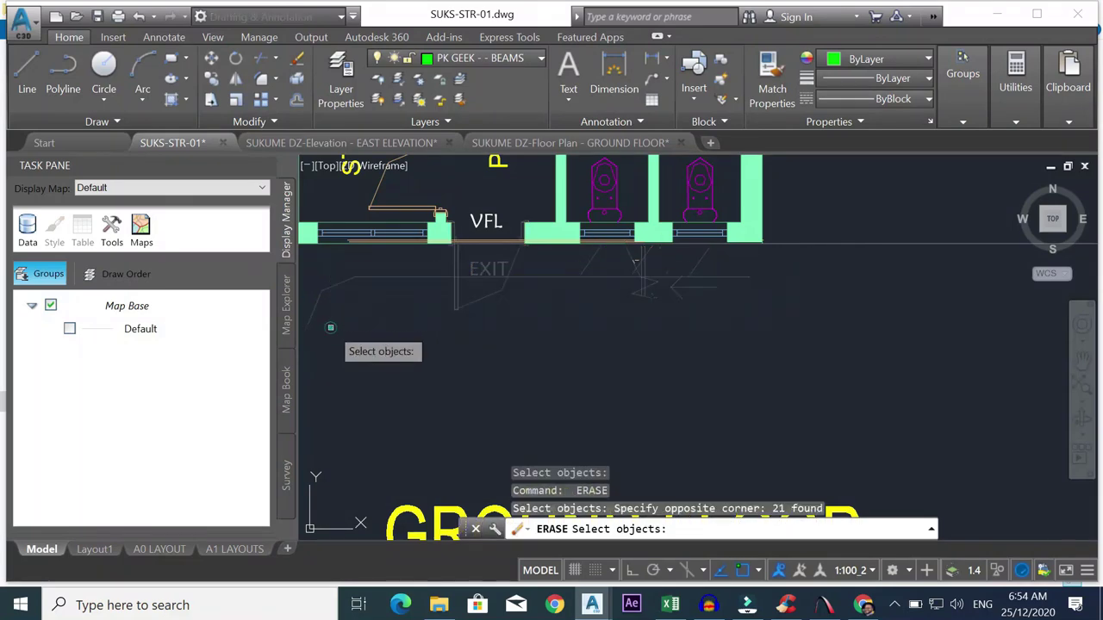
{"action": "key", "text": "Return"}
{"action": "middle_click_drag", "start_coordinate": [595, 305], "coordinate": [565, 343]}
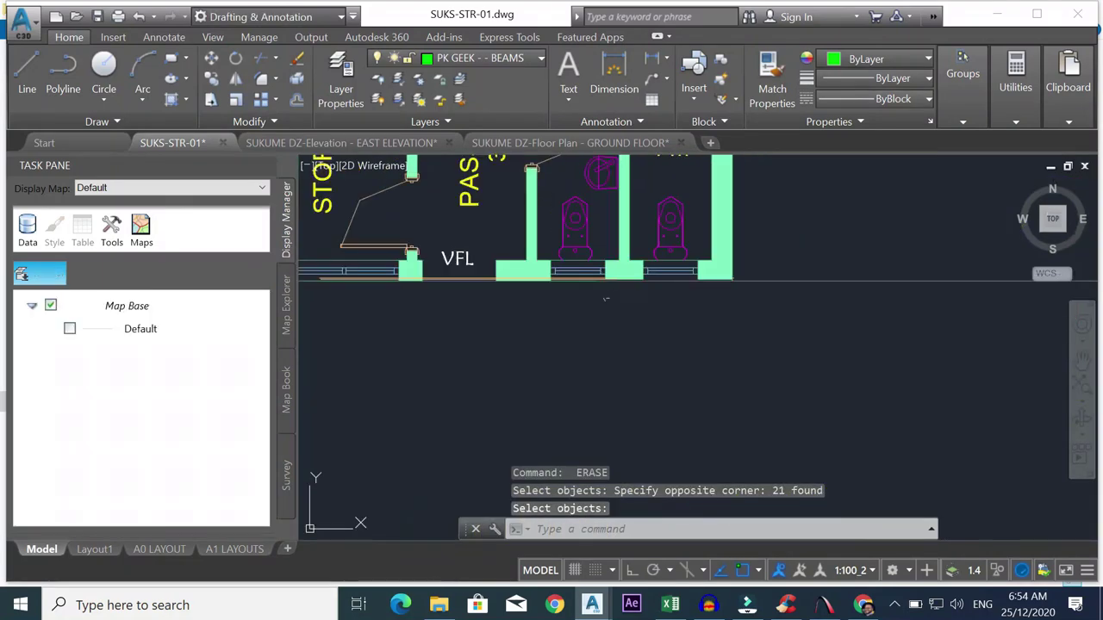
{"action": "left_click", "coordinate": [605, 297]}
{"action": "left_click", "coordinate": [520, 310]}
- Erase the whole staircase with its landing, handrails and DN label below the Office in the copied First Floor plan
{"action": "scroll", "coordinate": [692, 293], "scroll_direction": "down", "scroll_amount": 5}
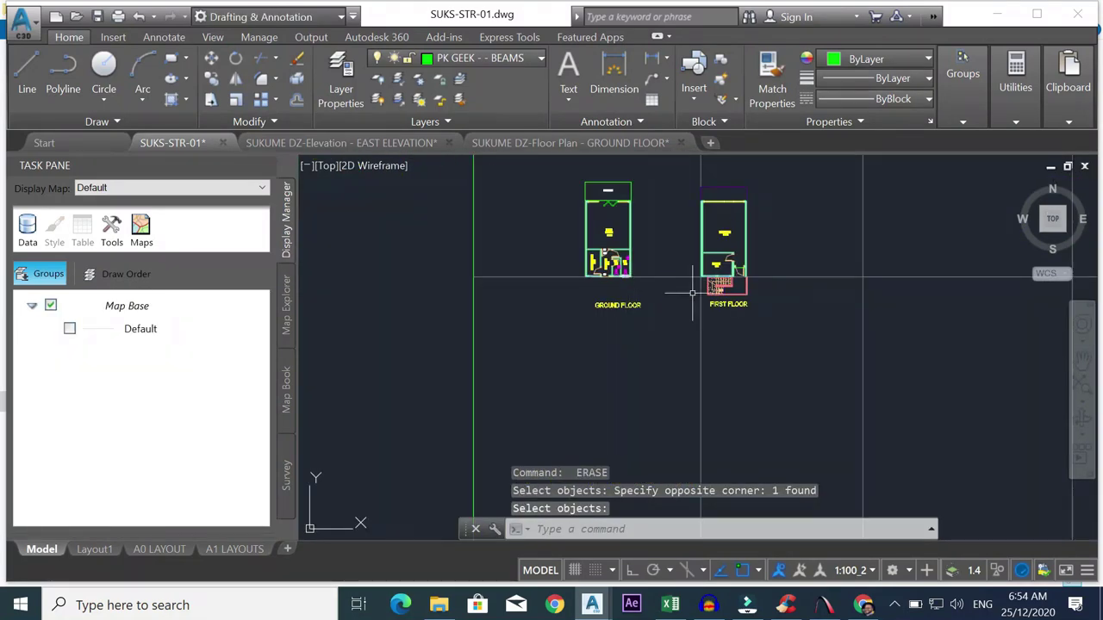
{"action": "scroll", "coordinate": [691, 293], "scroll_direction": "up", "scroll_amount": 5}
{"action": "left_click", "coordinate": [924, 291]}
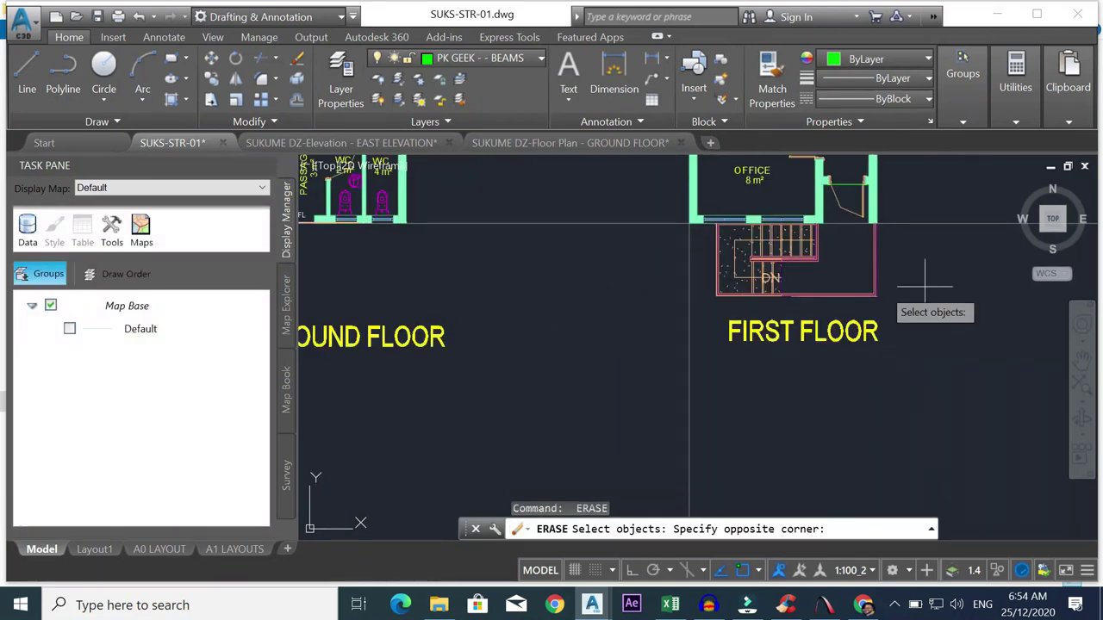
{"action": "left_click", "coordinate": [703, 298]}
{"action": "scroll", "coordinate": [802, 242], "scroll_direction": "up", "scroll_amount": 4}
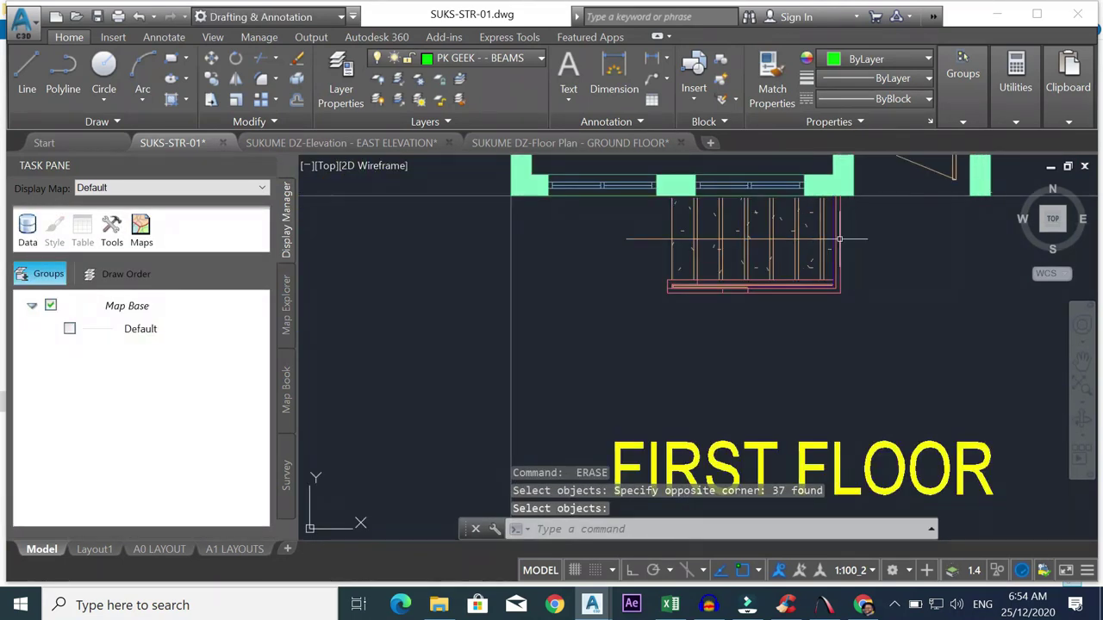
{"action": "left_click", "coordinate": [865, 223]}
{"action": "left_click", "coordinate": [611, 295]}
{"action": "key", "text": "Return"}
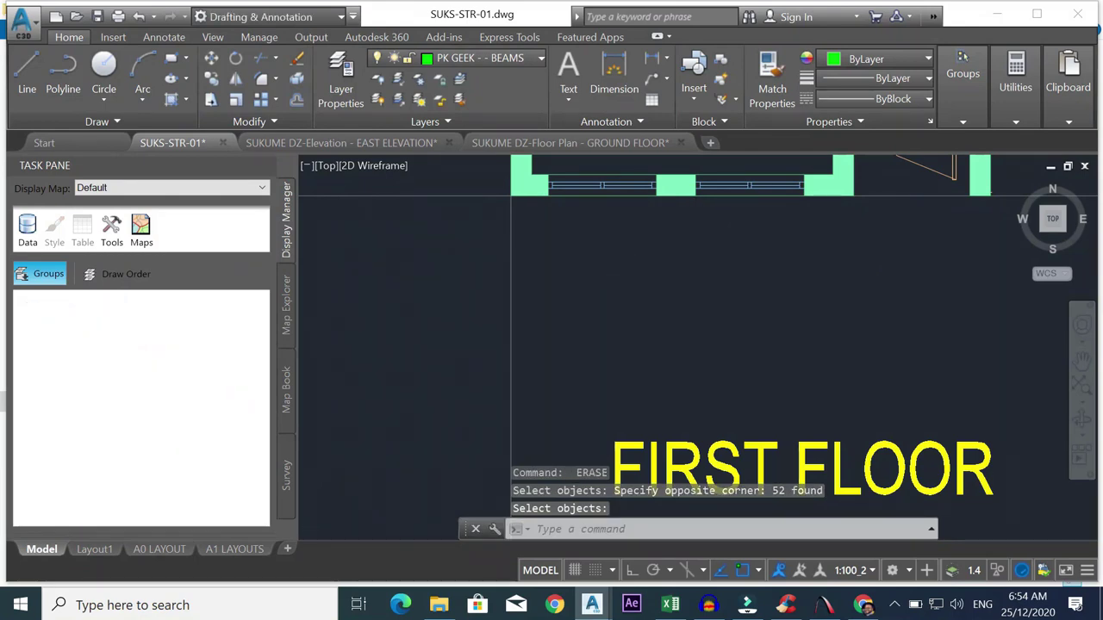
- Erase the Storeroom's door together with its name and 4 m² area label in the copied Ground Floor plan
{"action": "scroll", "coordinate": [611, 295], "scroll_direction": "down", "scroll_amount": 6}
{"action": "scroll", "coordinate": [486, 268], "scroll_direction": "up", "scroll_amount": 3}
{"action": "scroll", "coordinate": [361, 264], "scroll_direction": "up", "scroll_amount": 4}
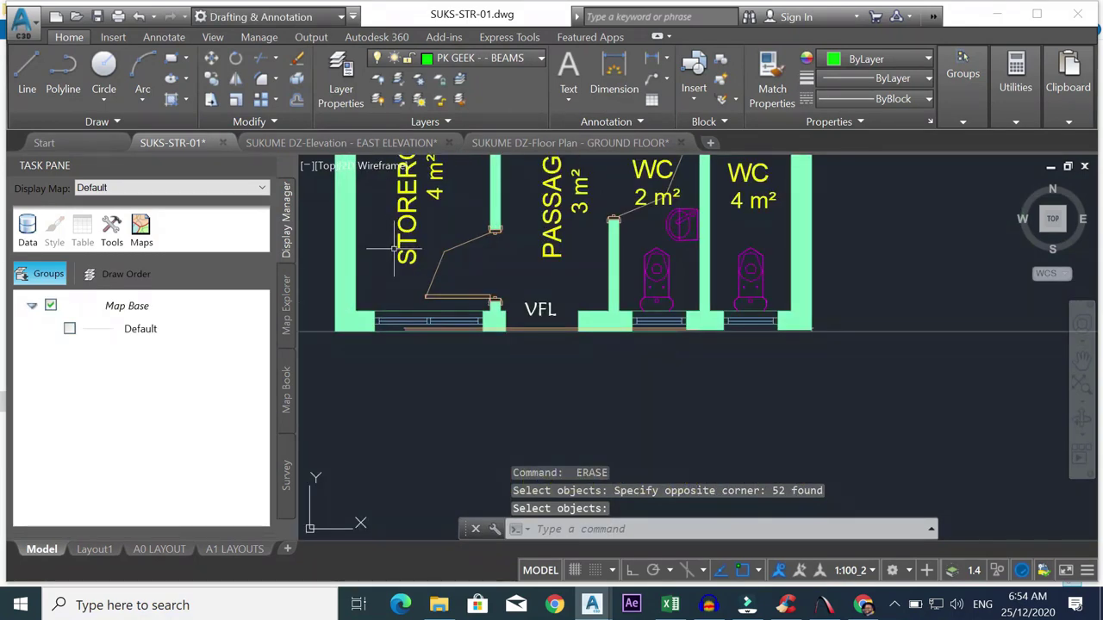
{"action": "left_click", "coordinate": [483, 258]}
{"action": "left_click", "coordinate": [382, 262]}
{"action": "key", "text": "Return"}
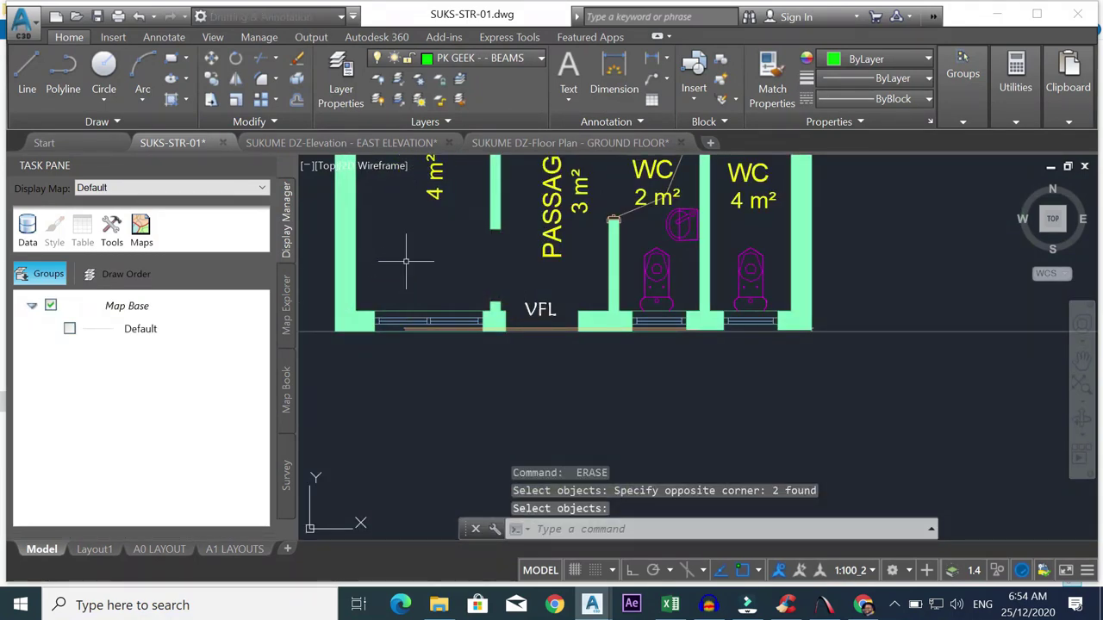
{"action": "scroll", "coordinate": [437, 212], "scroll_direction": "down", "scroll_amount": 7}
{"action": "scroll", "coordinate": [437, 211], "scroll_direction": "up", "scroll_amount": 4}
{"action": "left_click", "coordinate": [480, 246]}
{"action": "left_click", "coordinate": [419, 263]}
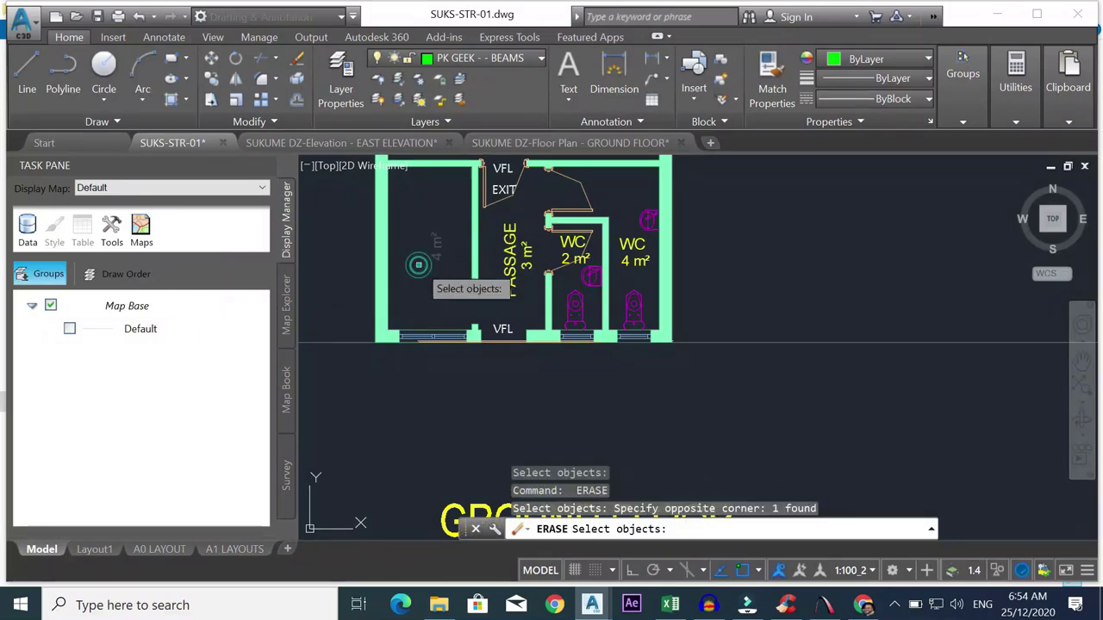
{"action": "scroll", "coordinate": [517, 248], "scroll_direction": "down", "scroll_amount": 4}
- Erase the VFL tag at the Passage's rear exit doorway in the copied Ground Floor plan
{"action": "scroll", "coordinate": [570, 205], "scroll_direction": "up", "scroll_amount": 5}
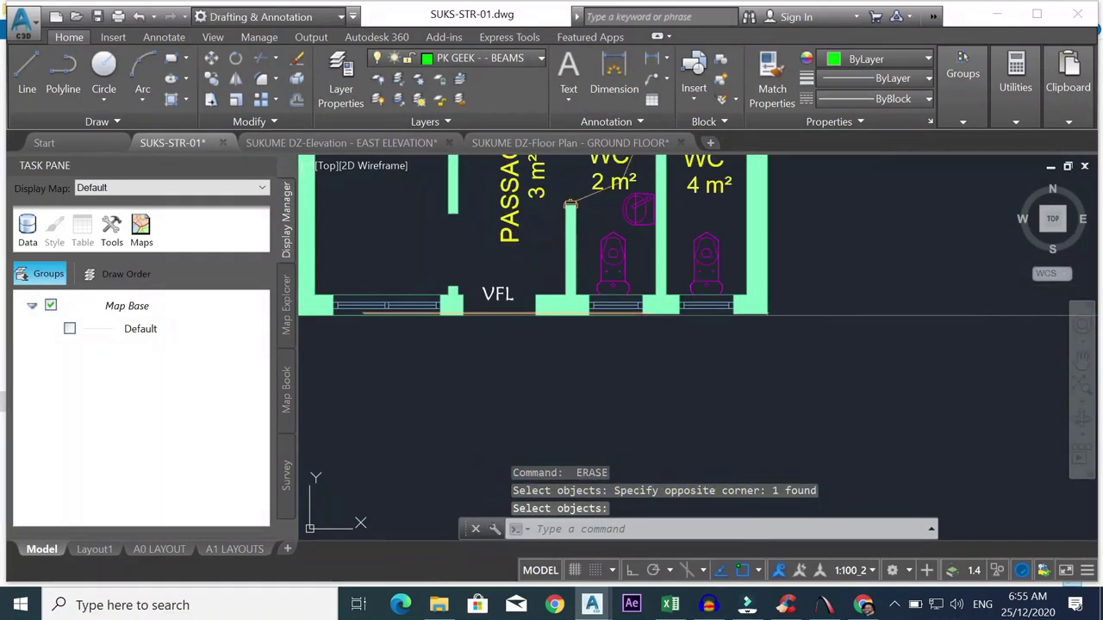
{"action": "left_click", "coordinate": [519, 319]}
{"action": "left_click", "coordinate": [470, 308]}
{"action": "scroll", "coordinate": [482, 273], "scroll_direction": "down", "scroll_amount": 4}
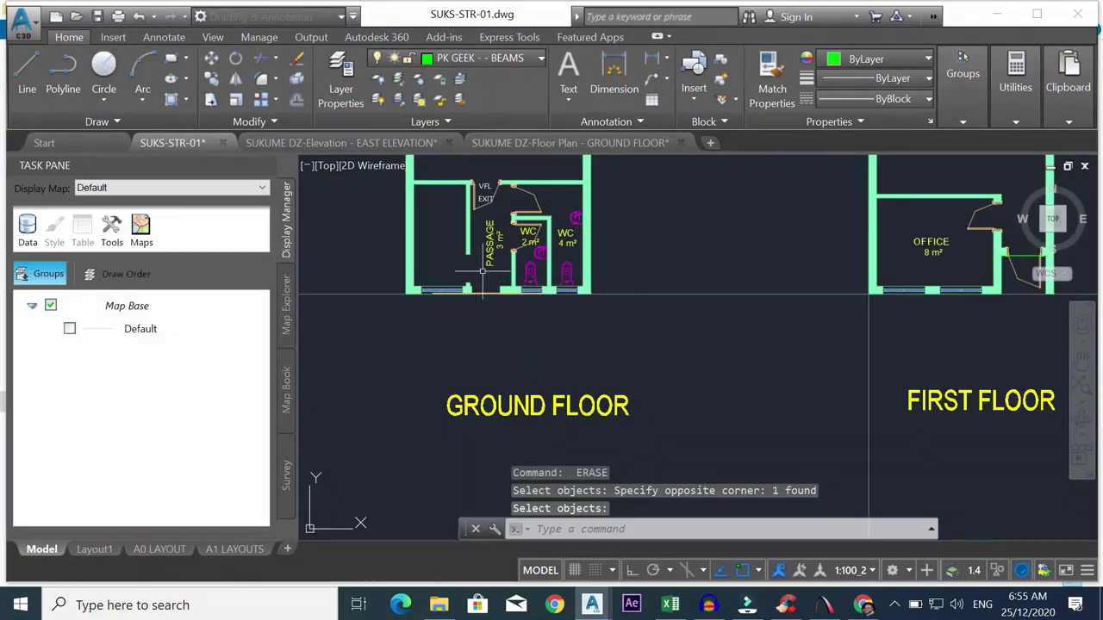
- Check which layer the PASSAGE room label is on
{"action": "key", "text": "Return"}
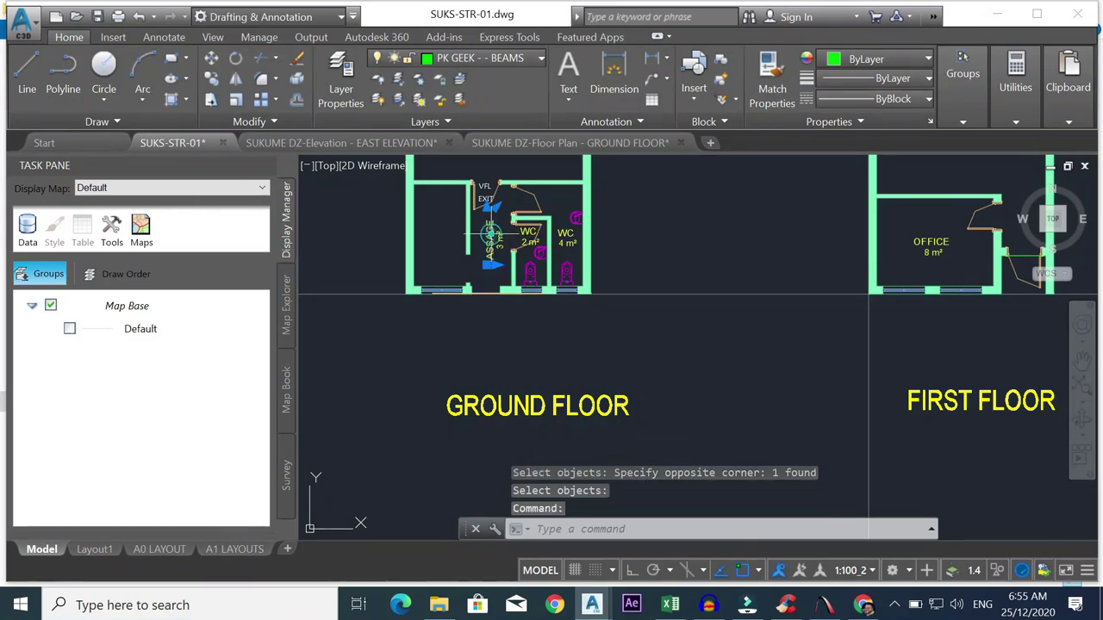
{"action": "scroll", "coordinate": [524, 231], "scroll_direction": "down", "scroll_amount": 5}
{"action": "key", "text": "Escape"}
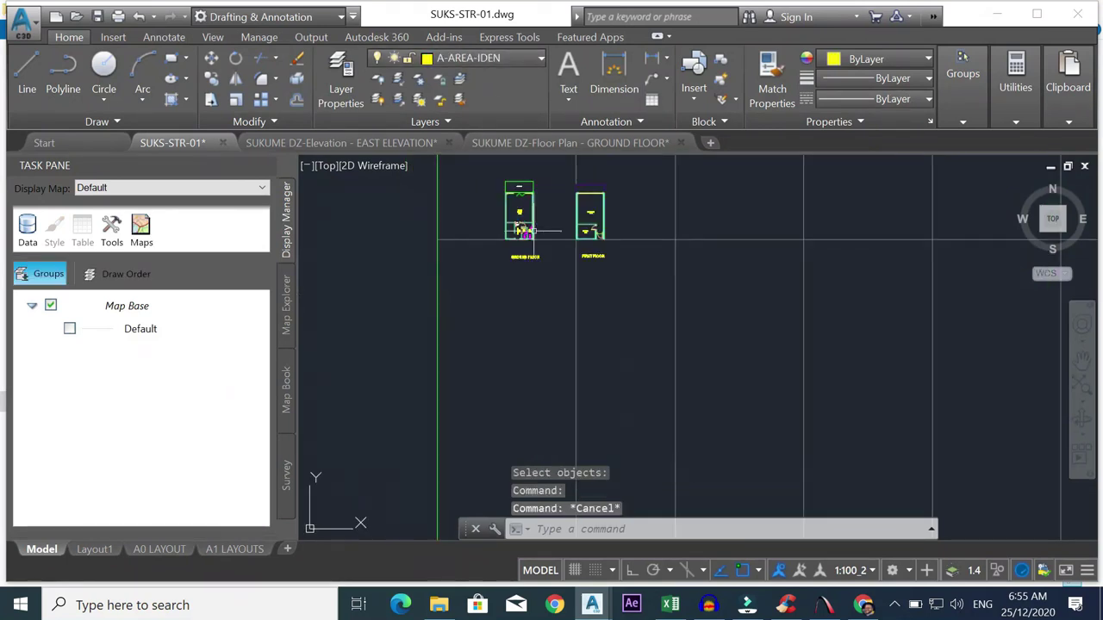
- Quick-select all objects on layer A-AREA-IDEN within the copied Ground Floor and First Floor plans and erase them
{"action": "left_click", "coordinate": [493, 174]}
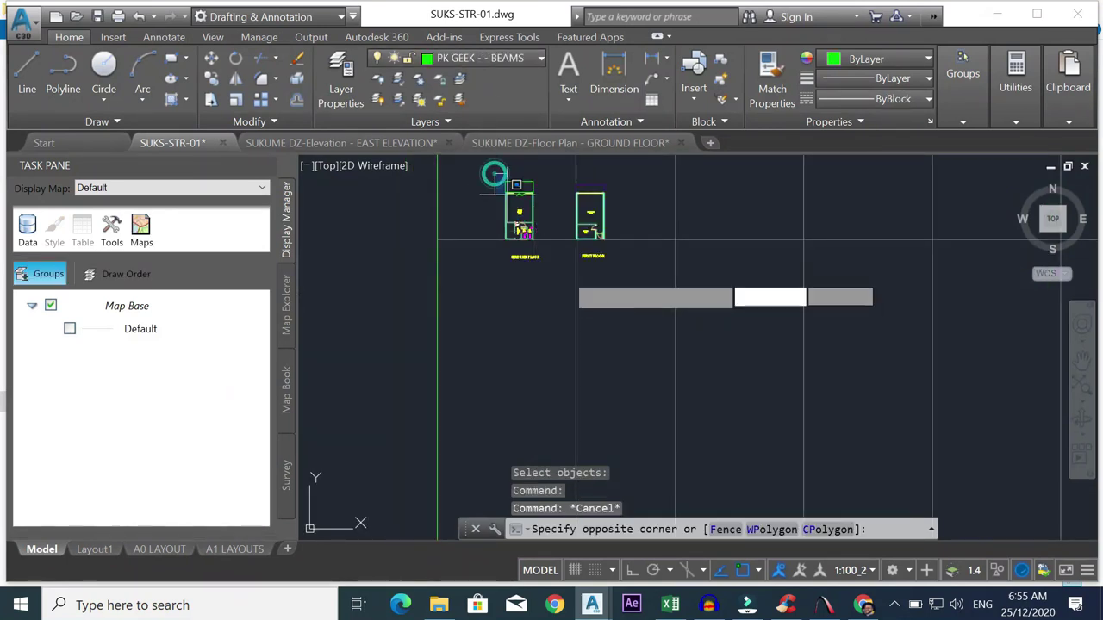
{"action": "left_click", "coordinate": [622, 250]}
{"action": "right_click", "coordinate": [576, 229]}
{"action": "left_click", "coordinate": [595, 373]}
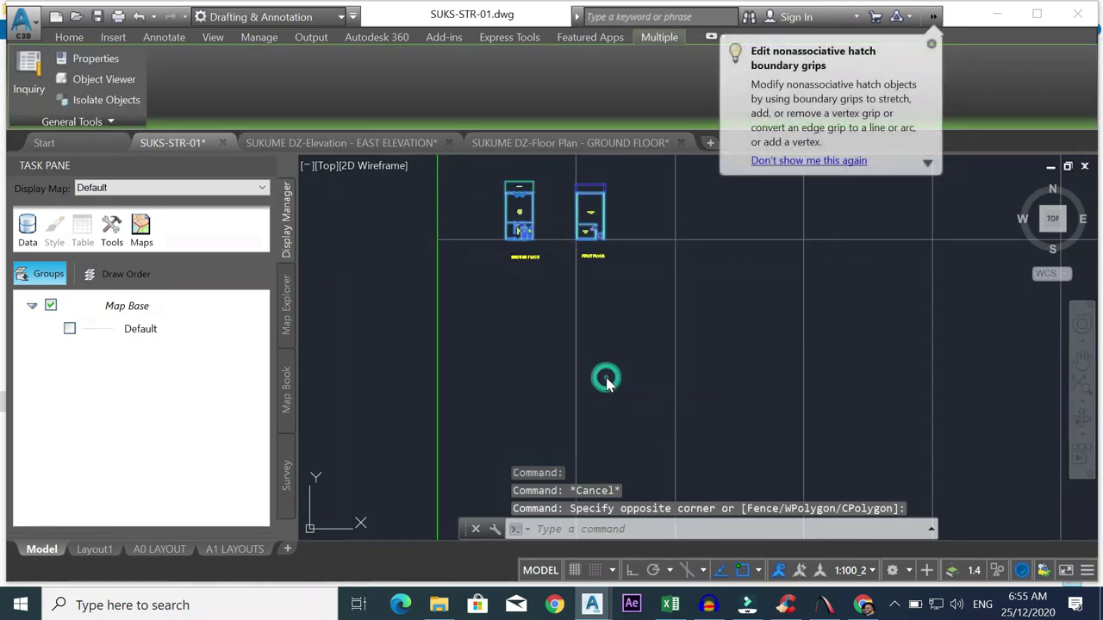
{"action": "left_click", "coordinate": [520, 190]}
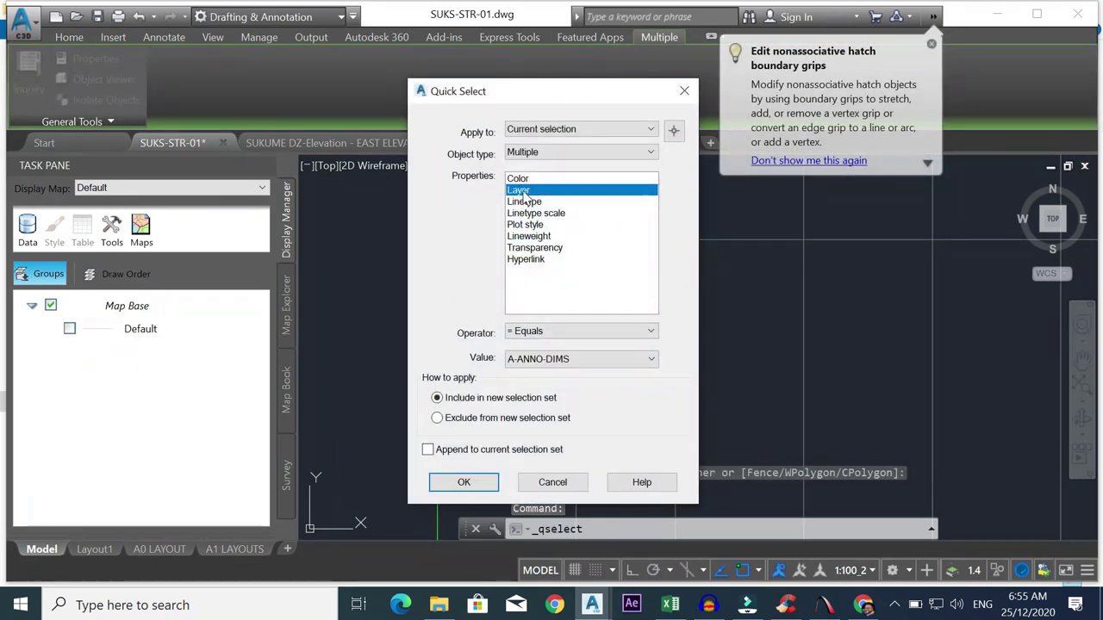
{"action": "left_click", "coordinate": [573, 362]}
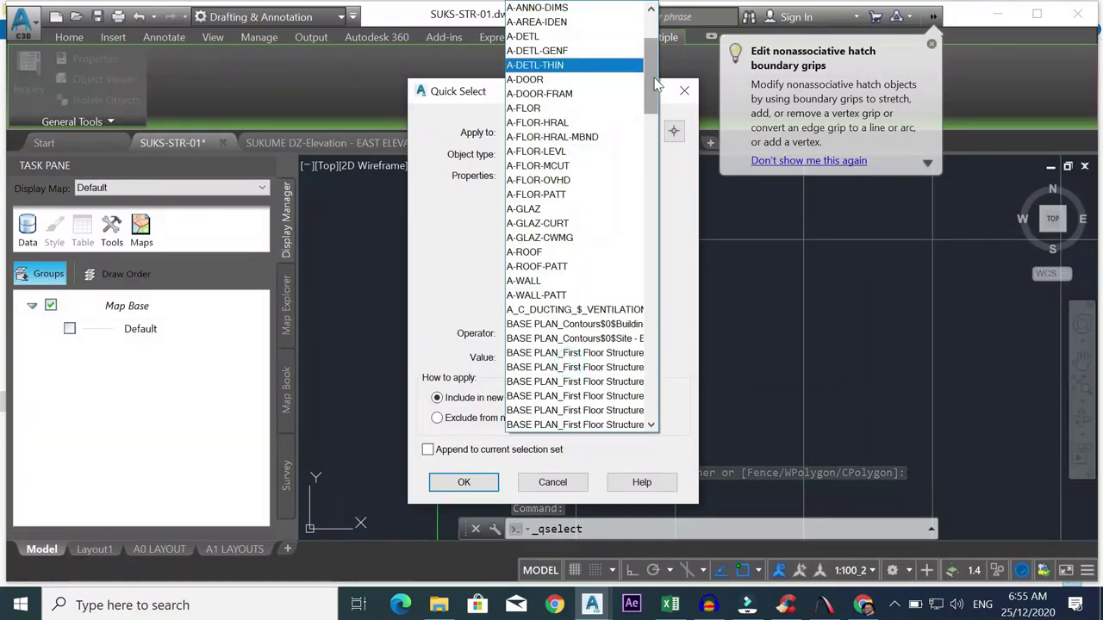
{"action": "left_click_drag", "start_coordinate": [655, 86], "coordinate": [655, 65]}
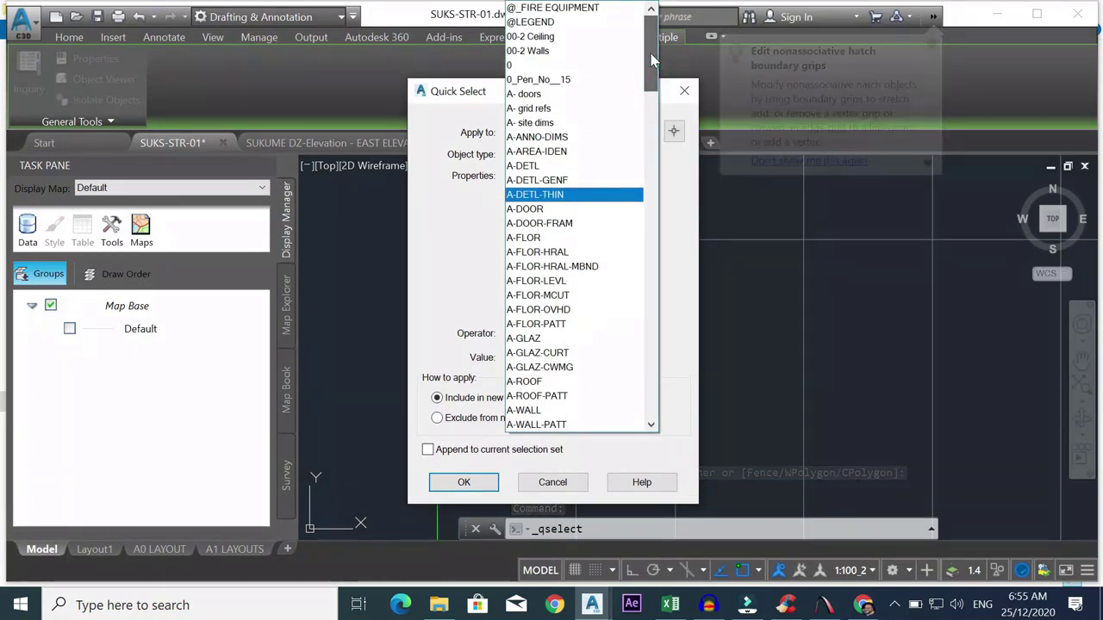
{"action": "left_click", "coordinate": [543, 152]}
{"action": "left_click", "coordinate": [462, 489]}
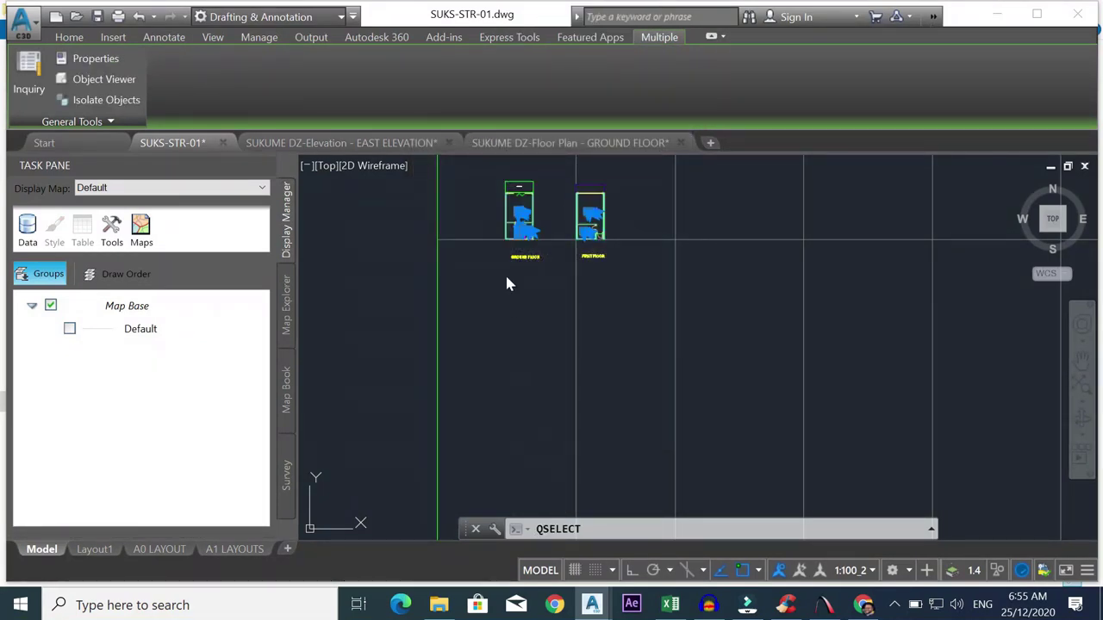
{"action": "key", "text": "Delete"}
- Find the doors' layer, then quick-select all A-DOOR objects in both copied plans and erase them
{"action": "scroll", "coordinate": [519, 205], "scroll_direction": "up", "scroll_amount": 10}
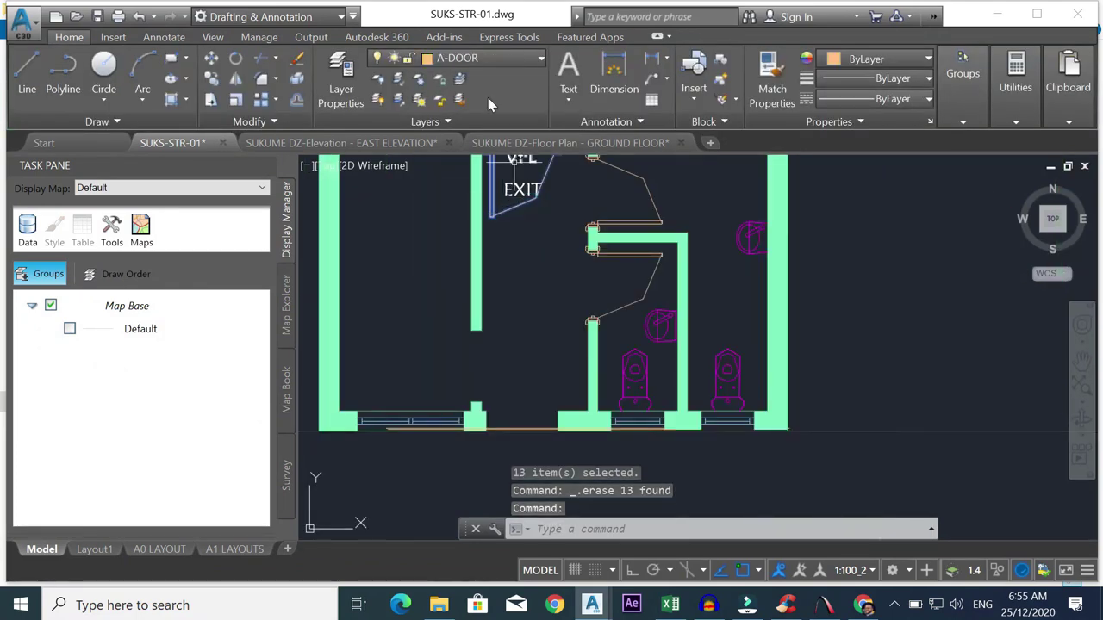
{"action": "key", "text": "Escape"}
{"action": "scroll", "coordinate": [517, 303], "scroll_direction": "down", "scroll_amount": 10}
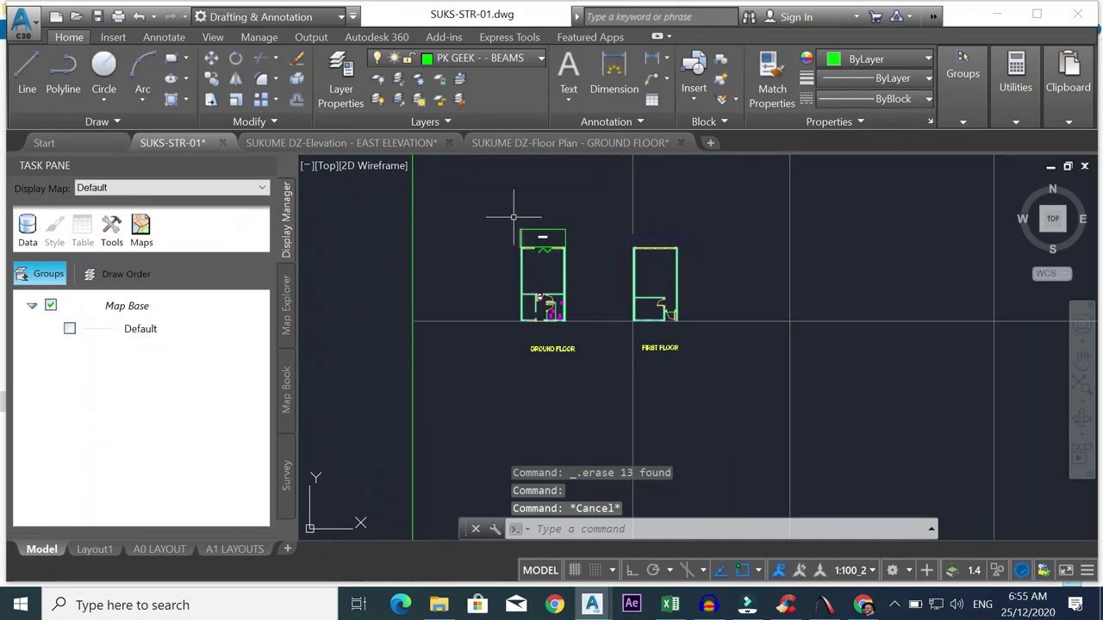
{"action": "left_click", "coordinate": [502, 200]}
{"action": "left_click", "coordinate": [698, 338]}
{"action": "right_click", "coordinate": [601, 298]}
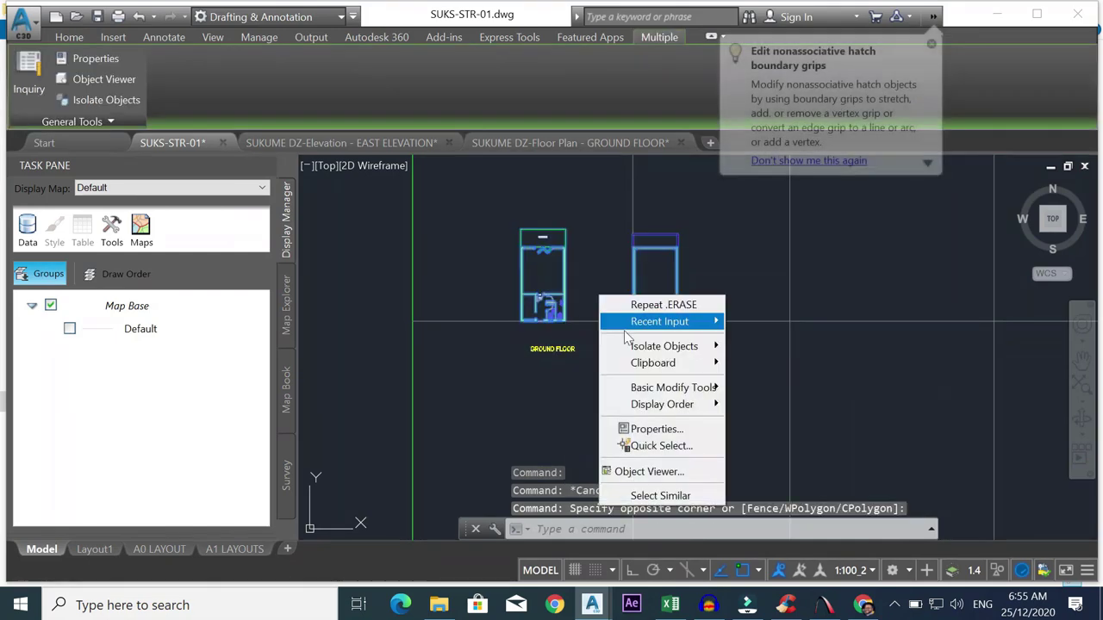
{"action": "left_click", "coordinate": [624, 446]}
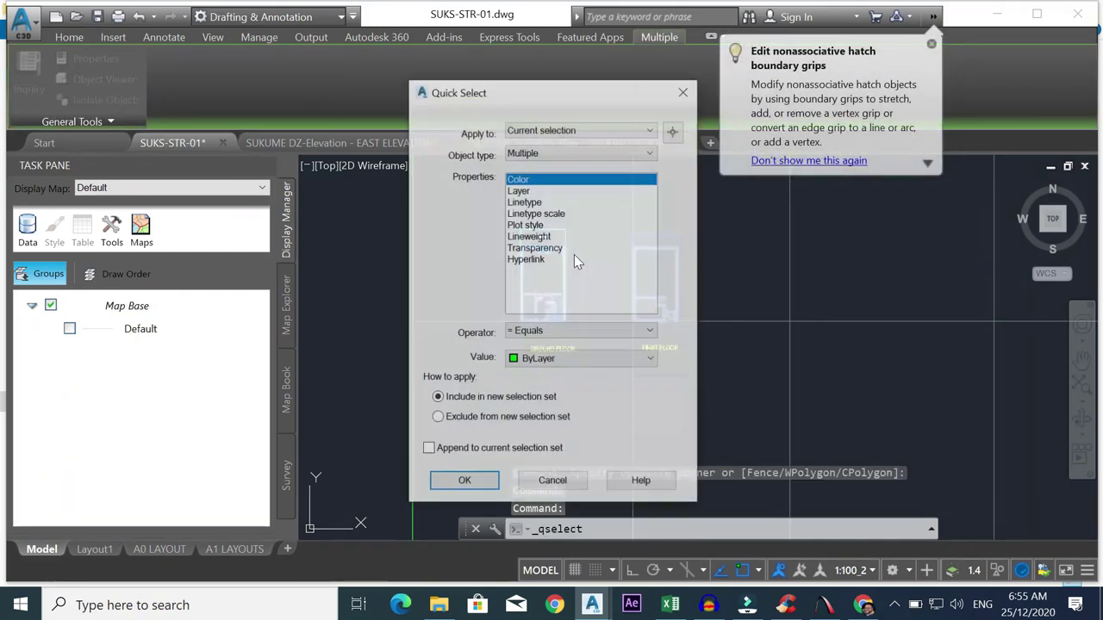
{"action": "left_click", "coordinate": [599, 191]}
{"action": "left_click", "coordinate": [632, 360]}
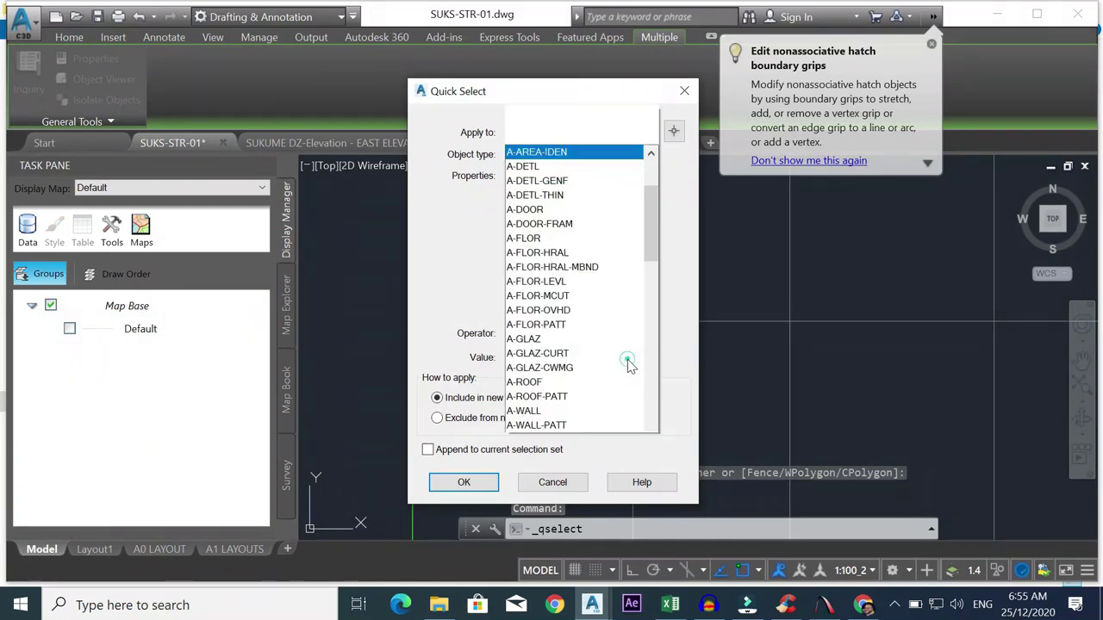
{"action": "scroll", "coordinate": [642, 83], "scroll_direction": "up", "scroll_amount": 1}
{"action": "left_click", "coordinate": [591, 94]}
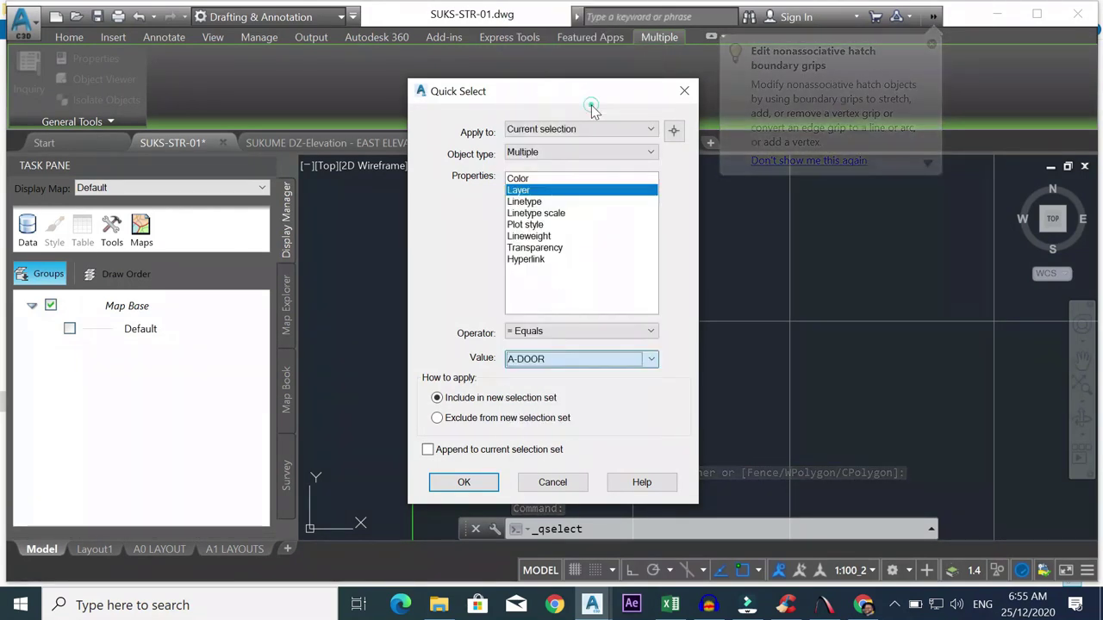
{"action": "left_click", "coordinate": [465, 483]}
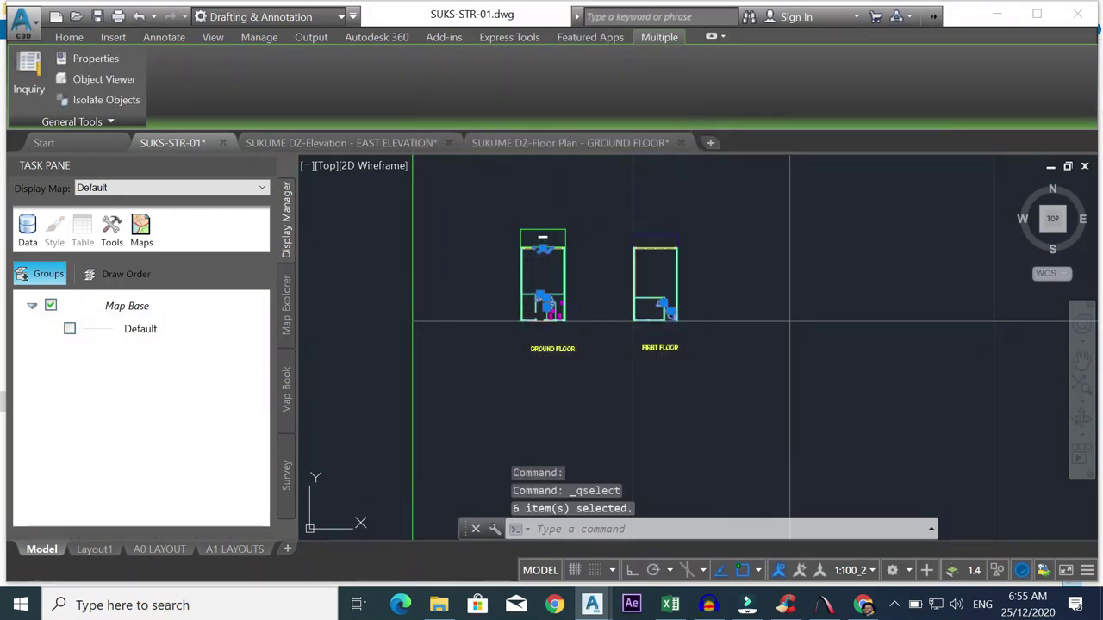
{"action": "key", "text": "Delete"}
- Check the layer of the toilet fixtures, then quick-select all P-SANR-FIXT objects in both plans and erase them
{"action": "scroll", "coordinate": [642, 353], "scroll_direction": "up", "scroll_amount": 7}
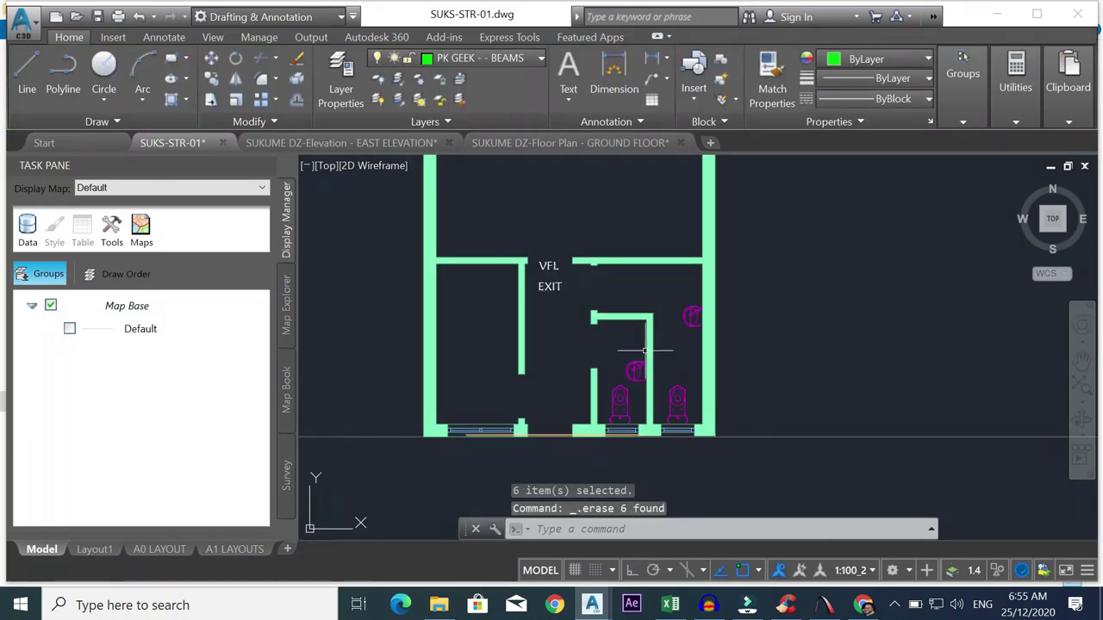
{"action": "left_click", "coordinate": [634, 370]}
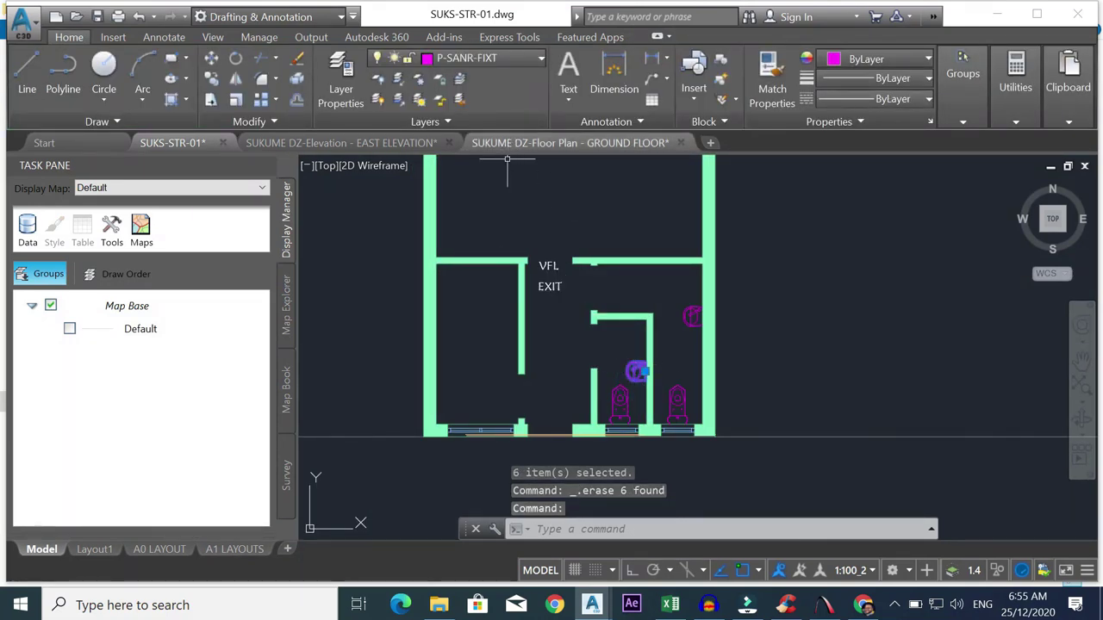
{"action": "scroll", "coordinate": [543, 319], "scroll_direction": "down", "scroll_amount": 6}
{"action": "left_click", "coordinate": [460, 181]}
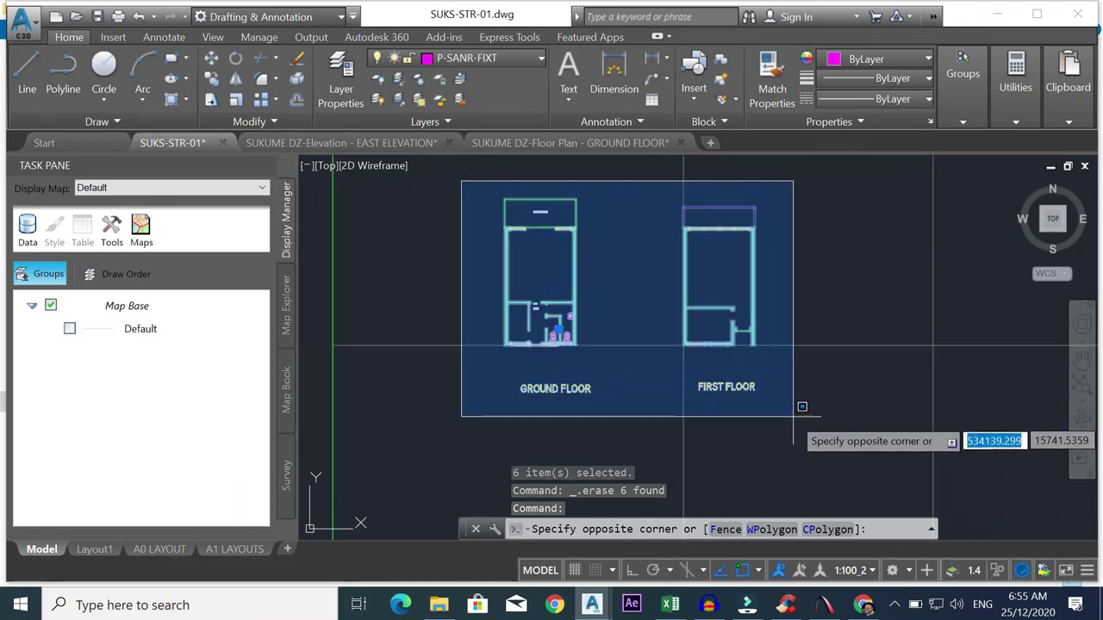
{"action": "left_click", "coordinate": [818, 420]}
{"action": "right_click", "coordinate": [549, 324]}
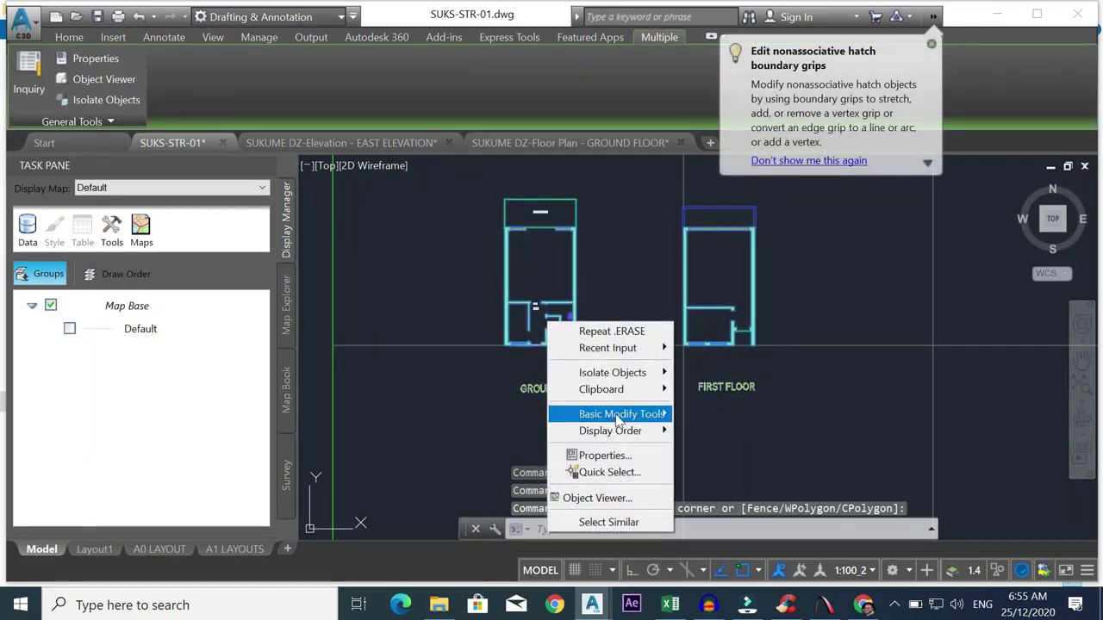
{"action": "left_click", "coordinate": [569, 312]}
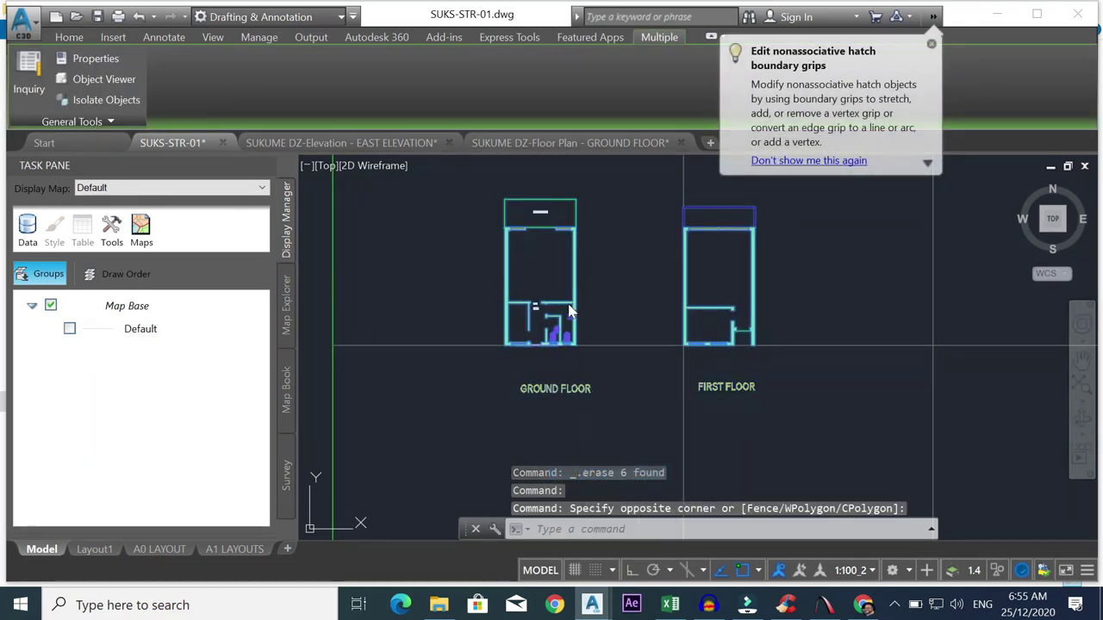
{"action": "left_click", "coordinate": [585, 192]}
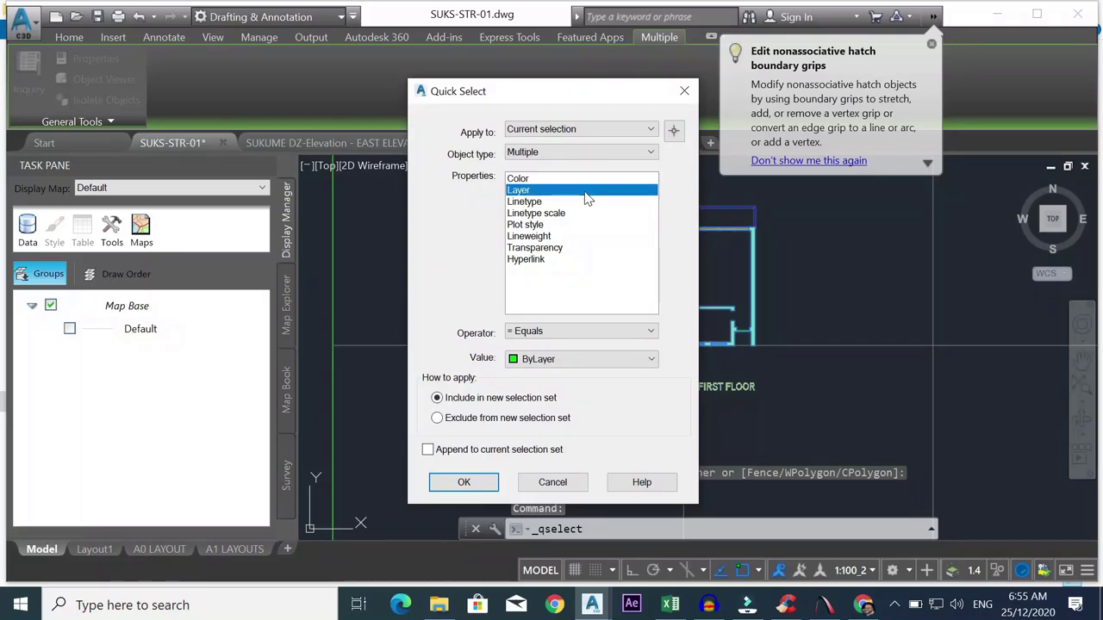
{"action": "left_click", "coordinate": [614, 358]}
{"action": "left_click_drag", "start_coordinate": [650, 245], "coordinate": [667, 289]}
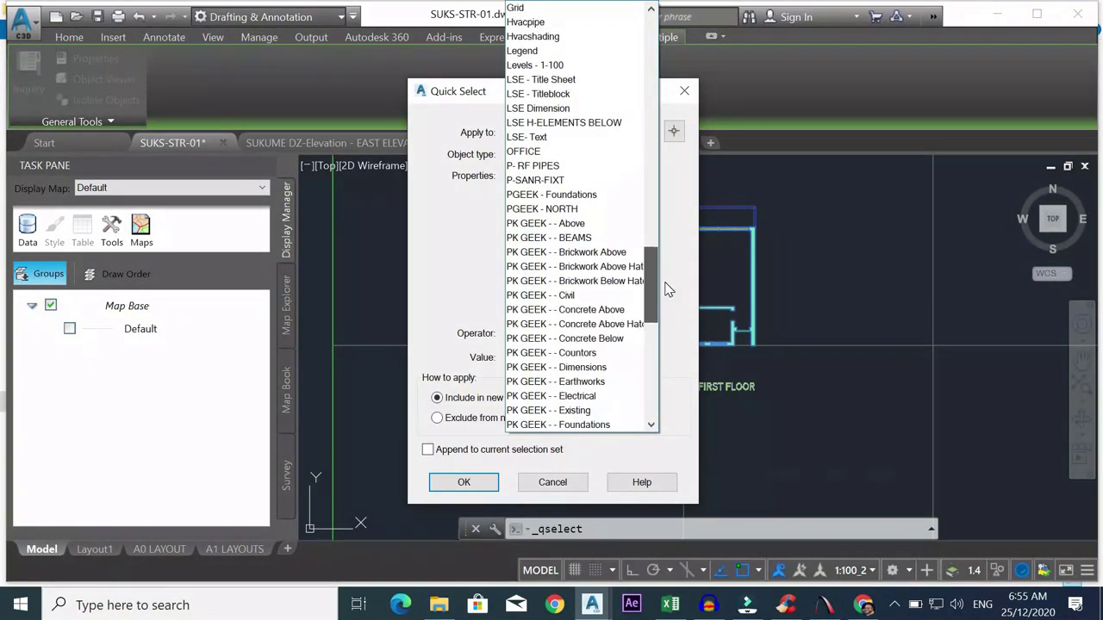
{"action": "left_click", "coordinate": [571, 181]}
{"action": "left_click", "coordinate": [464, 483]}
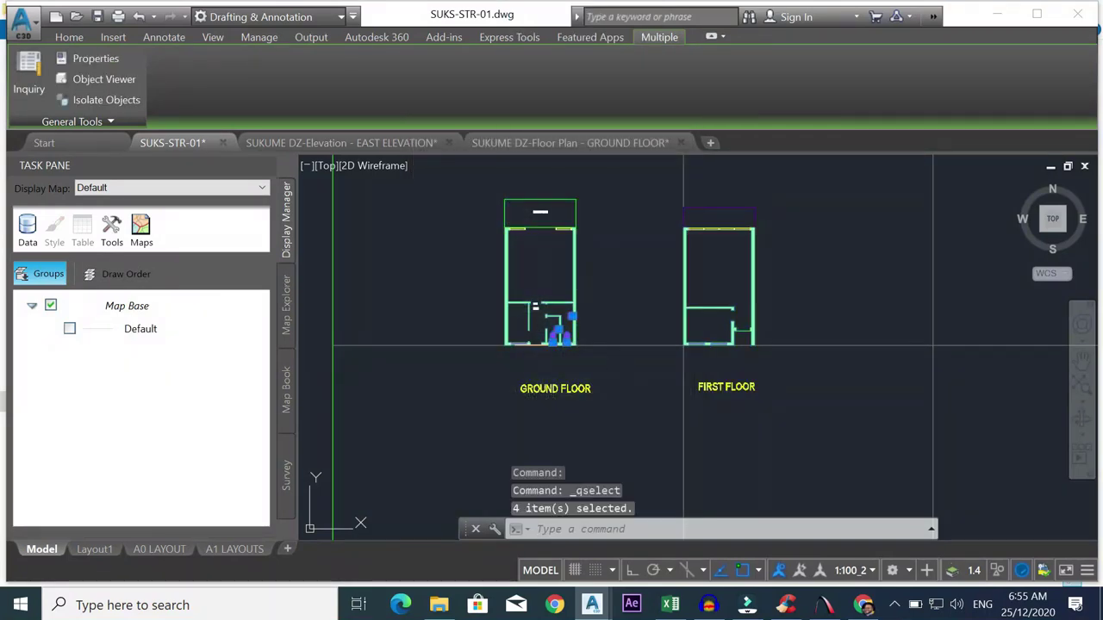
{"action": "key", "text": "Delete"}
- Erase the EXIT and VFL text at the passage opening in the copied Ground Floor plan
{"action": "scroll", "coordinate": [603, 319], "scroll_direction": "up", "scroll_amount": 6}
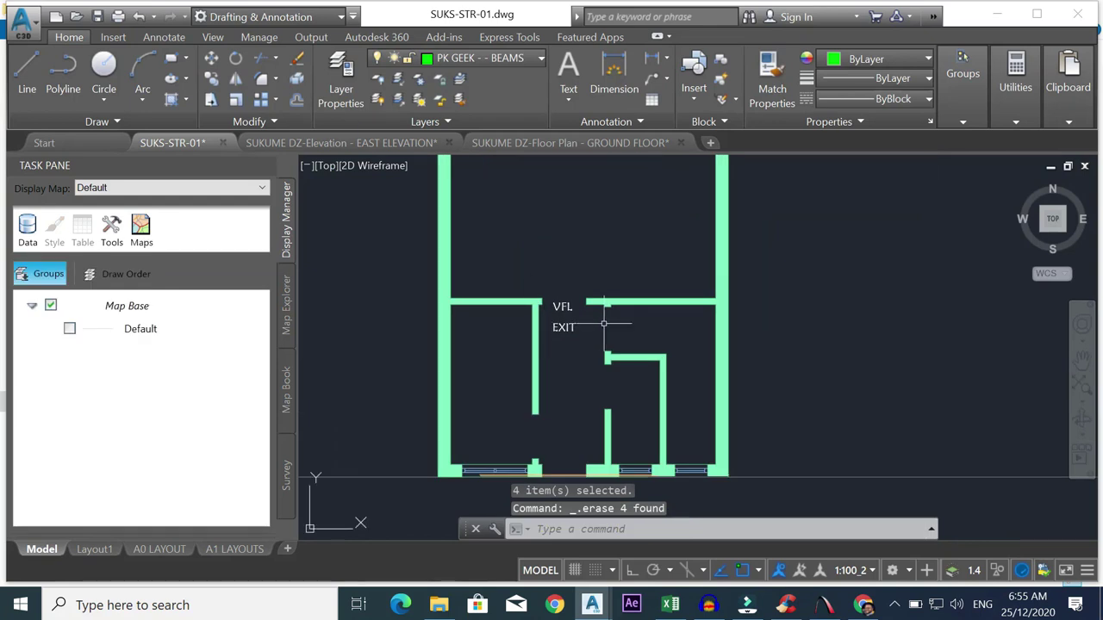
{"action": "left_click", "coordinate": [584, 316]}
{"action": "left_click", "coordinate": [557, 338]}
{"action": "key", "text": "Delete"}
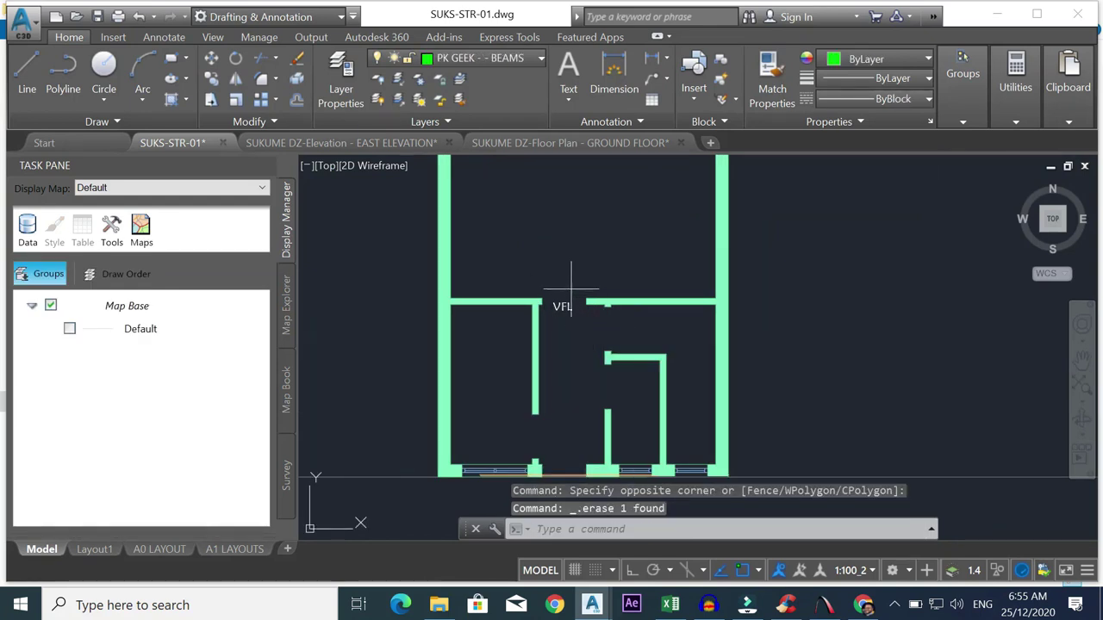
{"action": "left_click", "coordinate": [571, 287]}
{"action": "left_click", "coordinate": [564, 322]}
{"action": "scroll", "coordinate": [565, 317], "scroll_direction": "down", "scroll_amount": 8}
{"action": "key", "text": "Delete"}
- Erase the white label inside the green outlined area above the copied Ground Floor plan's upper wall
{"action": "scroll", "coordinate": [575, 256], "scroll_direction": "up", "scroll_amount": 2}
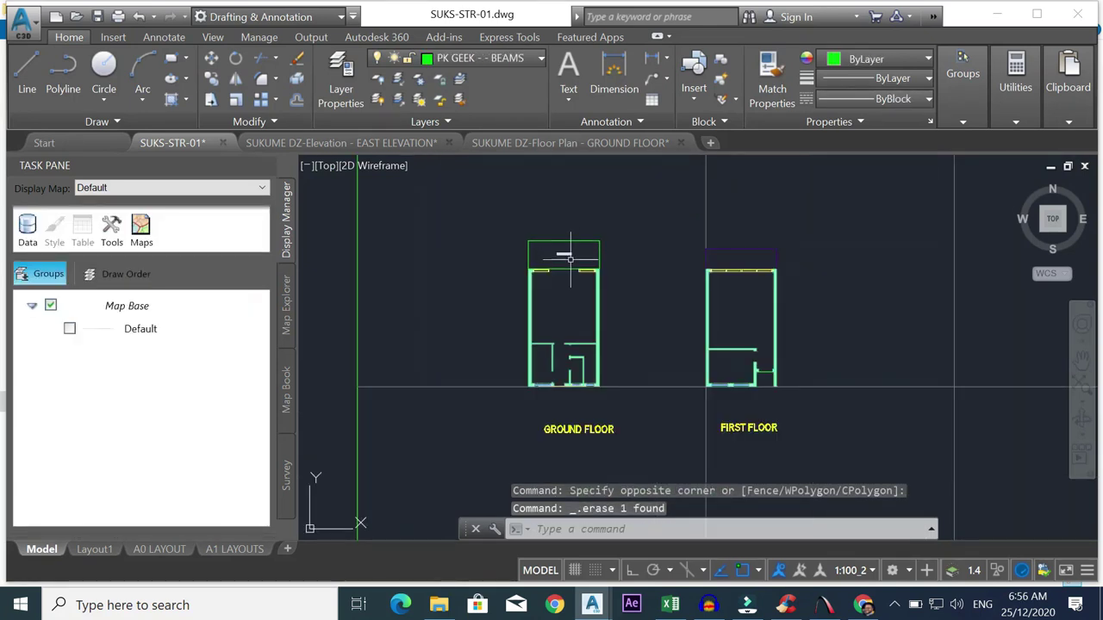
{"action": "scroll", "coordinate": [564, 254], "scroll_direction": "up", "scroll_amount": 3}
{"action": "left_click", "coordinate": [547, 239]}
{"action": "left_click", "coordinate": [565, 266]}
{"action": "key", "text": "Delete"}
{"action": "scroll", "coordinate": [640, 277], "scroll_direction": "down", "scroll_amount": 5}
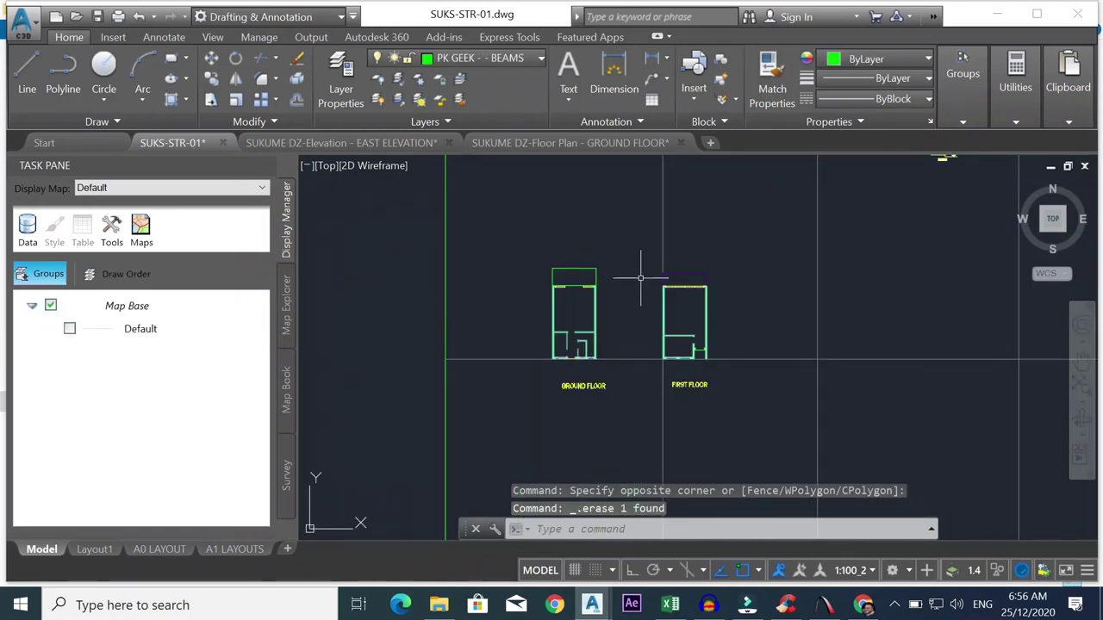
{"action": "scroll", "coordinate": [676, 286], "scroll_direction": "up", "scroll_amount": 8}
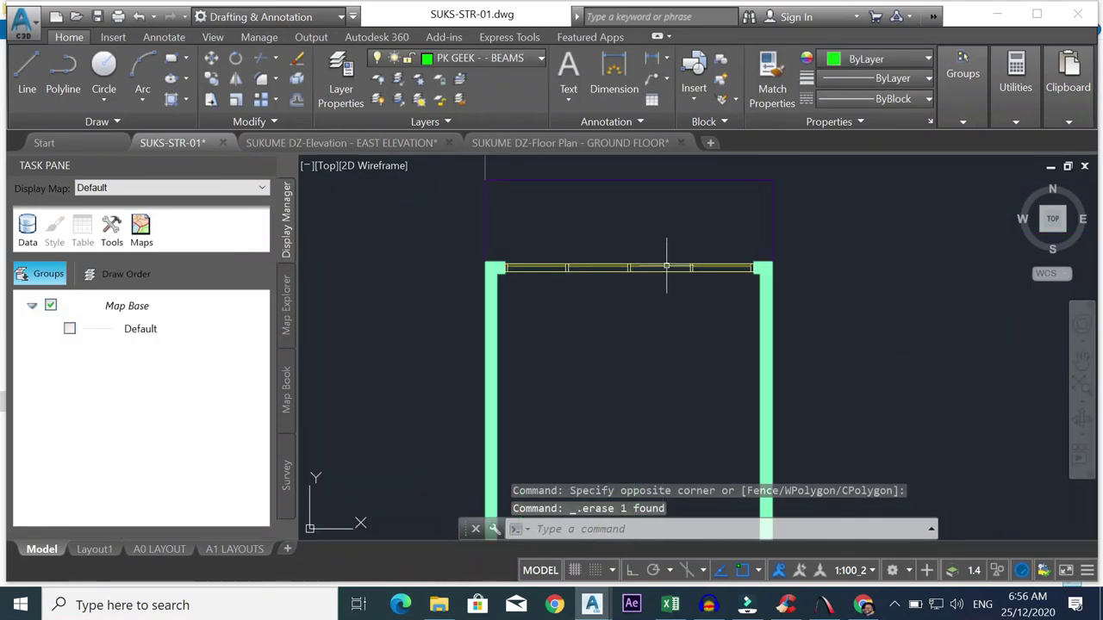
{"action": "key", "text": "Return"}
{"action": "left_click", "coordinate": [717, 252]}
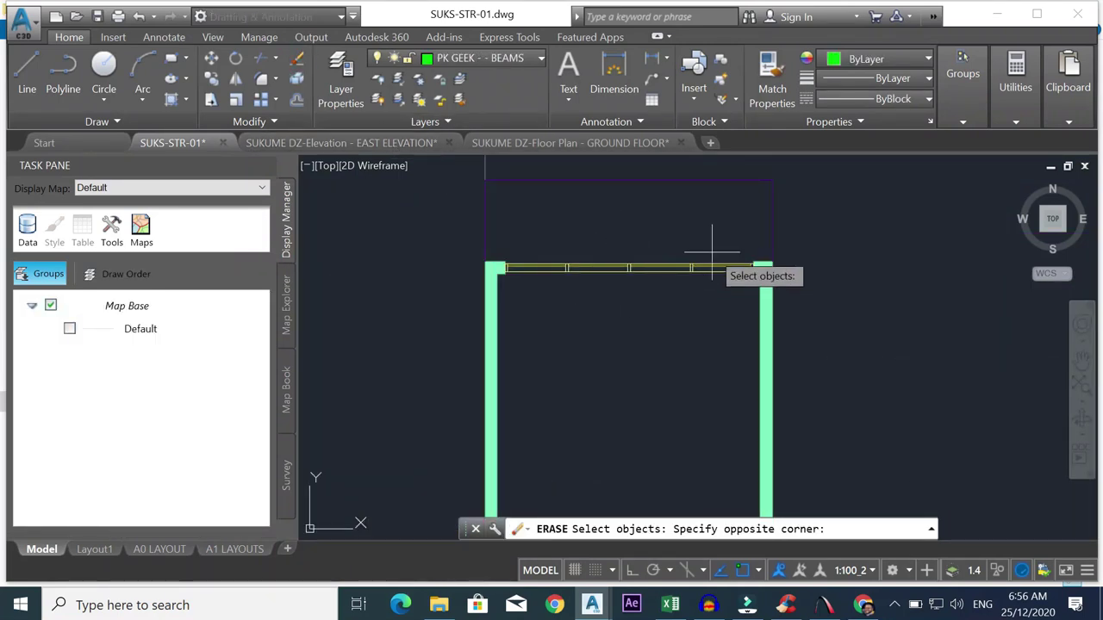
{"action": "left_click", "coordinate": [523, 286]}
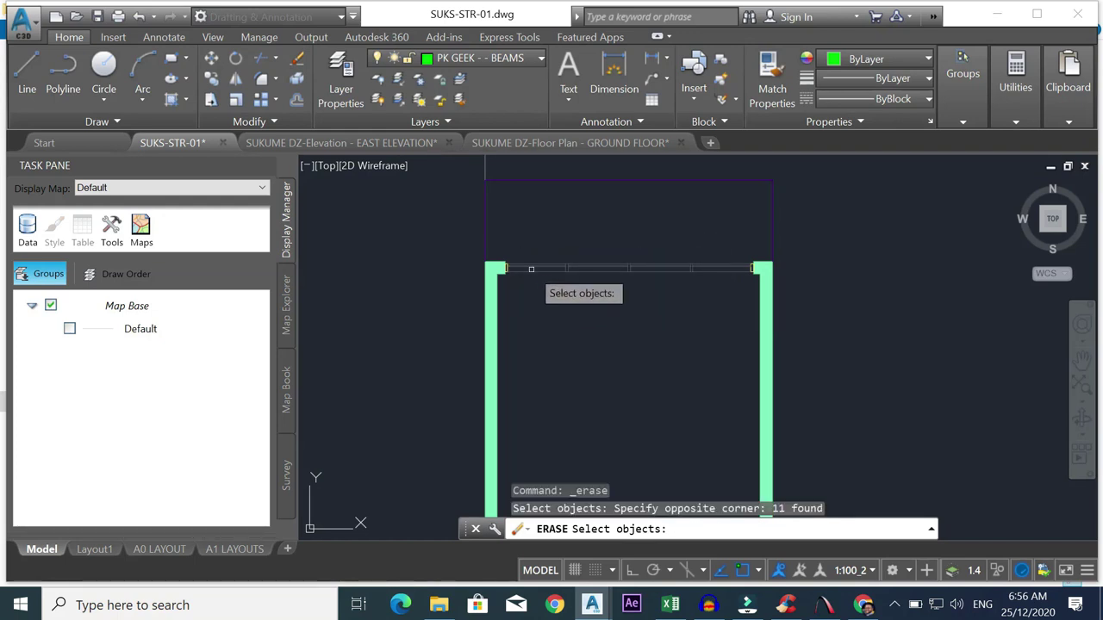
{"action": "key", "text": "Escape"}
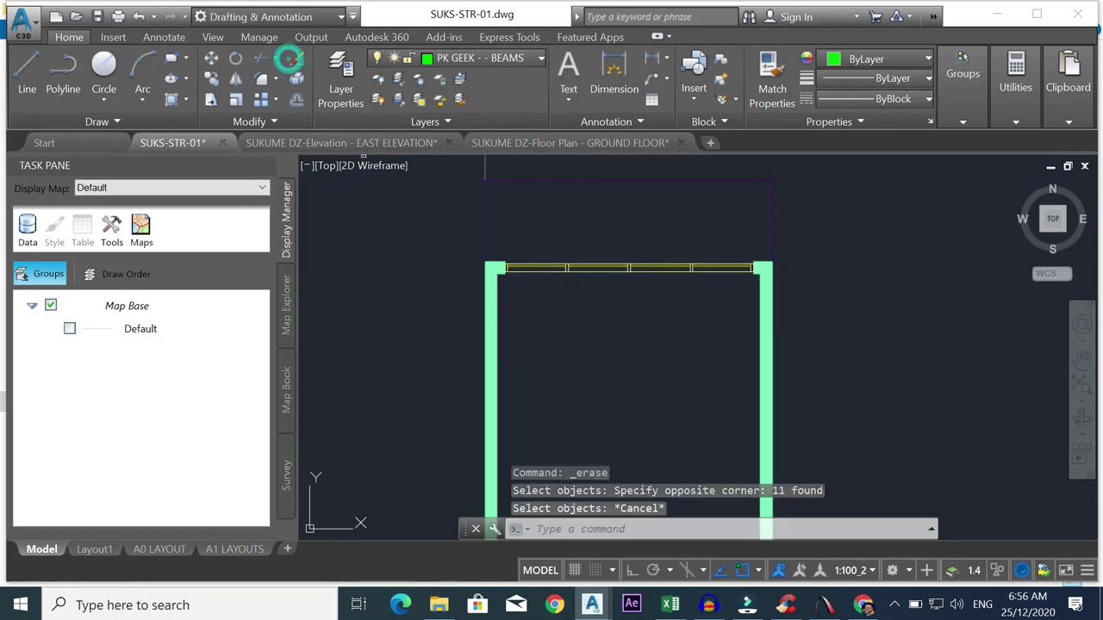
- Erase the yellow glazing lines across the opening in the copied First Floor plan's upper wall
{"action": "left_click", "coordinate": [288, 57]}
{"action": "left_click", "coordinate": [715, 251]}
{"action": "left_click", "coordinate": [534, 286]}
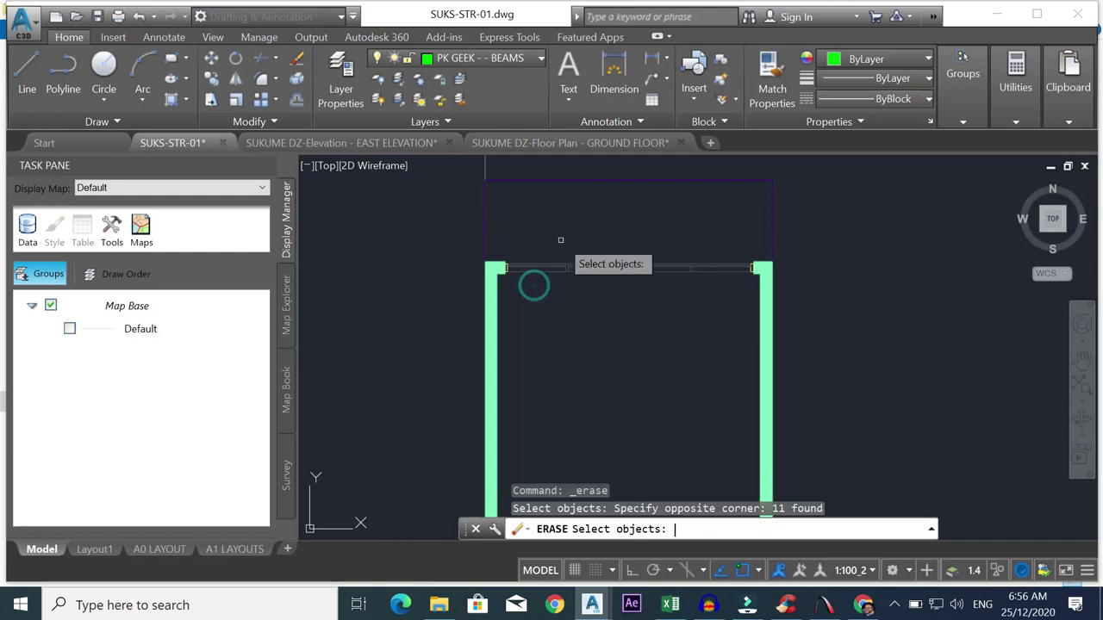
{"action": "key", "text": "Return"}
- Erase the leftover yellow glazing frame pieces at both ends of the First Floor plan's upper opening
{"action": "scroll", "coordinate": [529, 220], "scroll_direction": "up", "scroll_amount": 2}
{"action": "key", "text": "Return"}
{"action": "left_click", "coordinate": [528, 211]}
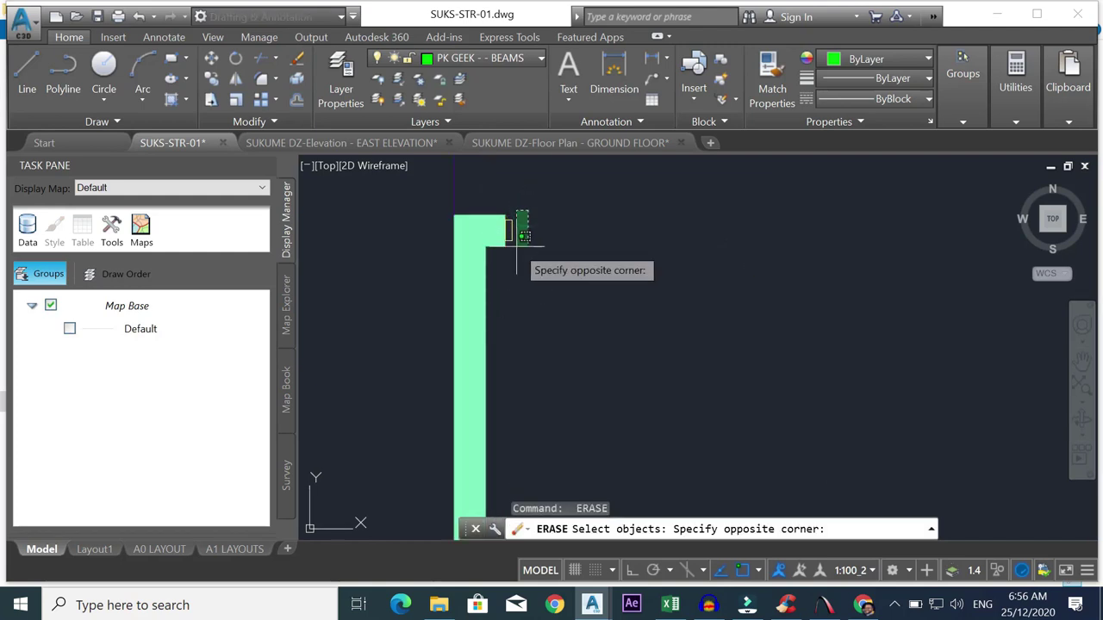
{"action": "left_click", "coordinate": [509, 245]}
{"action": "scroll", "coordinate": [721, 238], "scroll_direction": "down", "scroll_amount": 3}
{"action": "scroll", "coordinate": [738, 238], "scroll_direction": "up", "scroll_amount": 3}
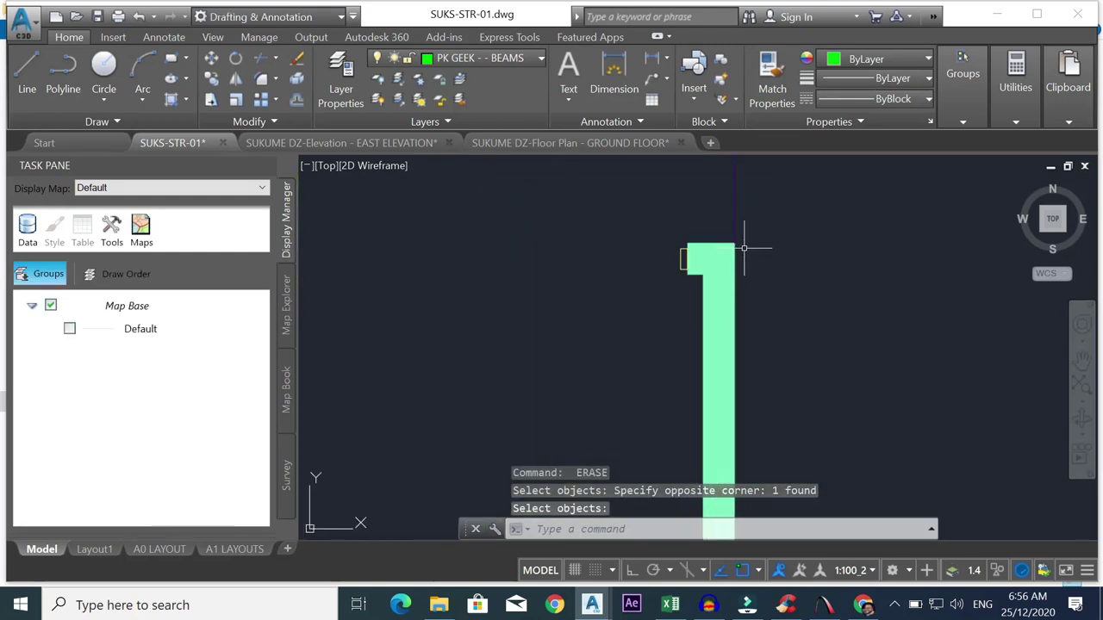
{"action": "key", "text": "Return"}
{"action": "key", "text": "Return"}
{"action": "left_click", "coordinate": [674, 226]}
{"action": "left_click", "coordinate": [637, 301]}
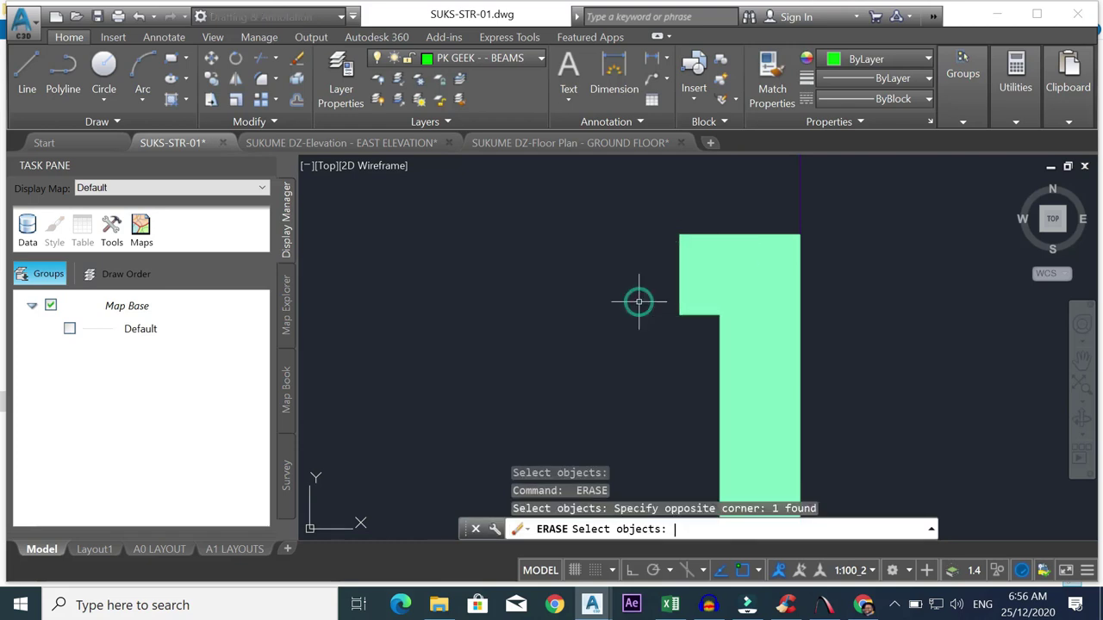
- Erase the green line spanning the passage opening between the two wall stubs in the copied First Floor plan
{"action": "scroll", "coordinate": [637, 301], "scroll_direction": "up", "scroll_amount": 3}
{"action": "scroll", "coordinate": [655, 301], "scroll_direction": "down", "scroll_amount": 3}
{"action": "scroll", "coordinate": [689, 292], "scroll_direction": "up", "scroll_amount": 5}
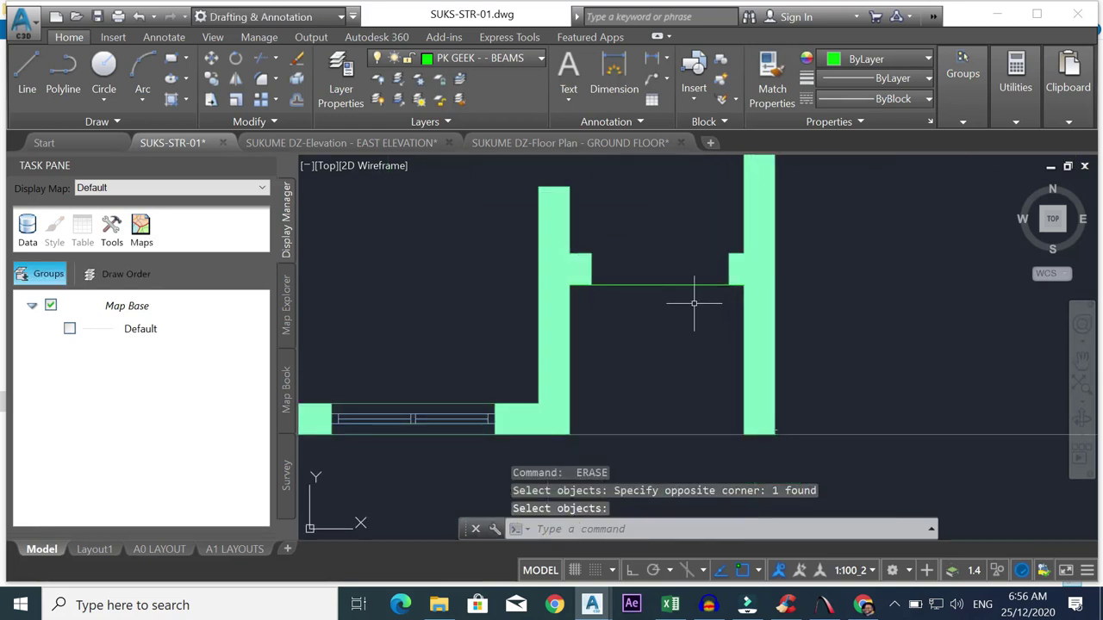
{"action": "left_click", "coordinate": [694, 281]}
{"action": "left_click", "coordinate": [641, 282]}
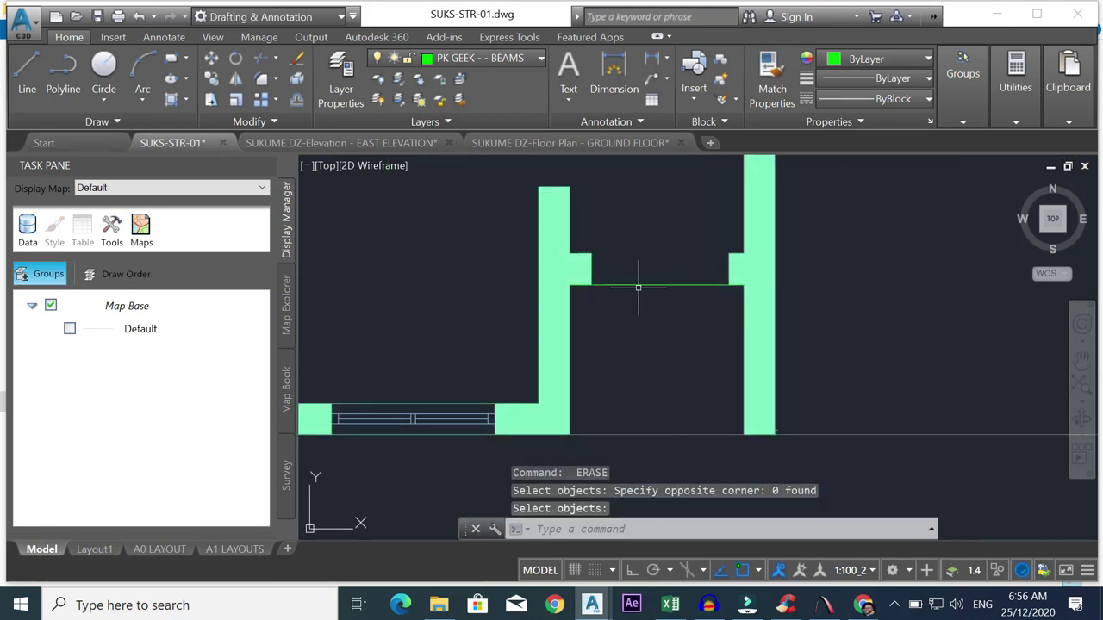
{"action": "left_click", "coordinate": [678, 264]}
{"action": "left_click", "coordinate": [647, 313]}
- Erase the window and wall lines in the right-hand opening of the copied First Floor plan's lower wall
{"action": "scroll", "coordinate": [647, 313], "scroll_direction": "down", "scroll_amount": 3}
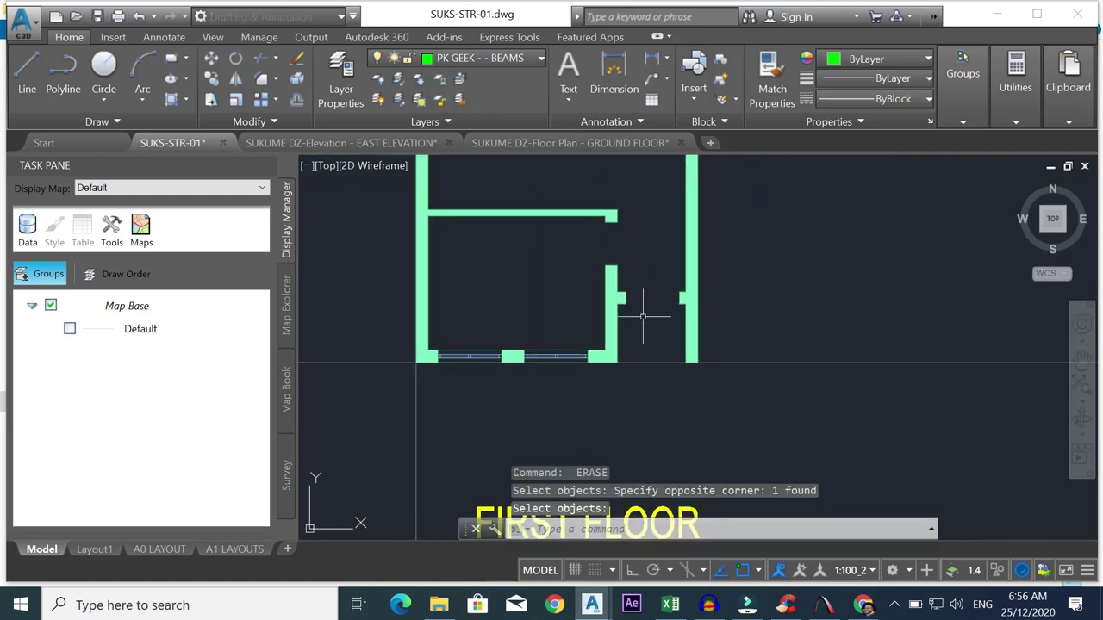
{"action": "scroll", "coordinate": [517, 356], "scroll_direction": "up", "scroll_amount": 6}
{"action": "left_click", "coordinate": [738, 315]}
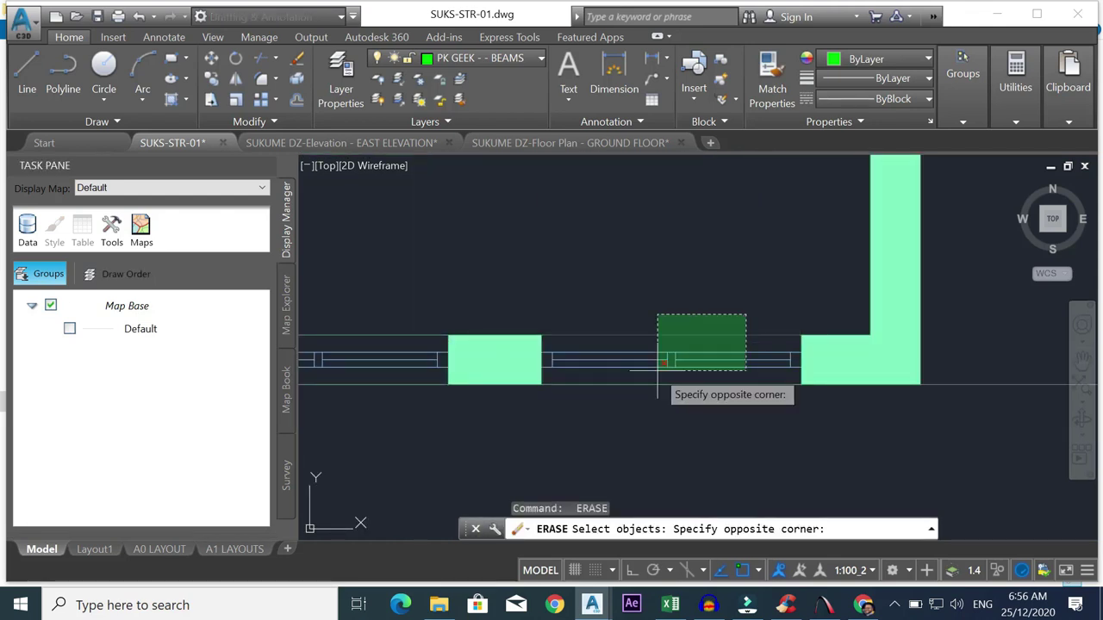
{"action": "left_click", "coordinate": [630, 382]}
{"action": "key", "text": "Return"}
{"action": "left_click", "coordinate": [630, 384]}
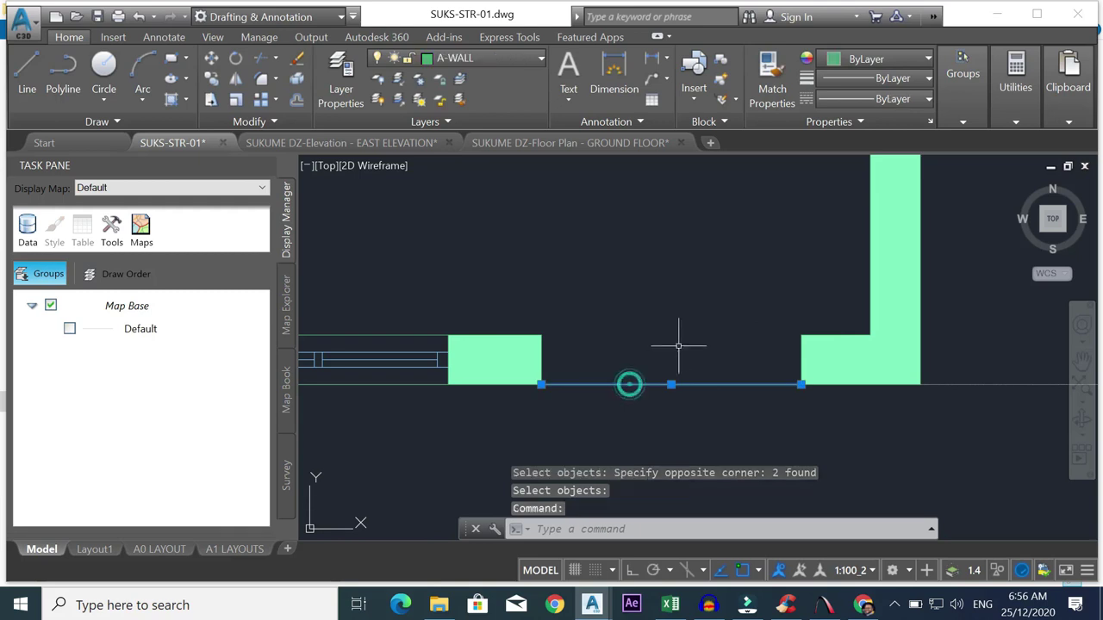
{"action": "key", "text": "Delete"}
- Erase the window and wall lines in the left-hand opening of the copied First Floor plan's lower wall
{"action": "scroll", "coordinate": [543, 371], "scroll_direction": "down", "scroll_amount": 3}
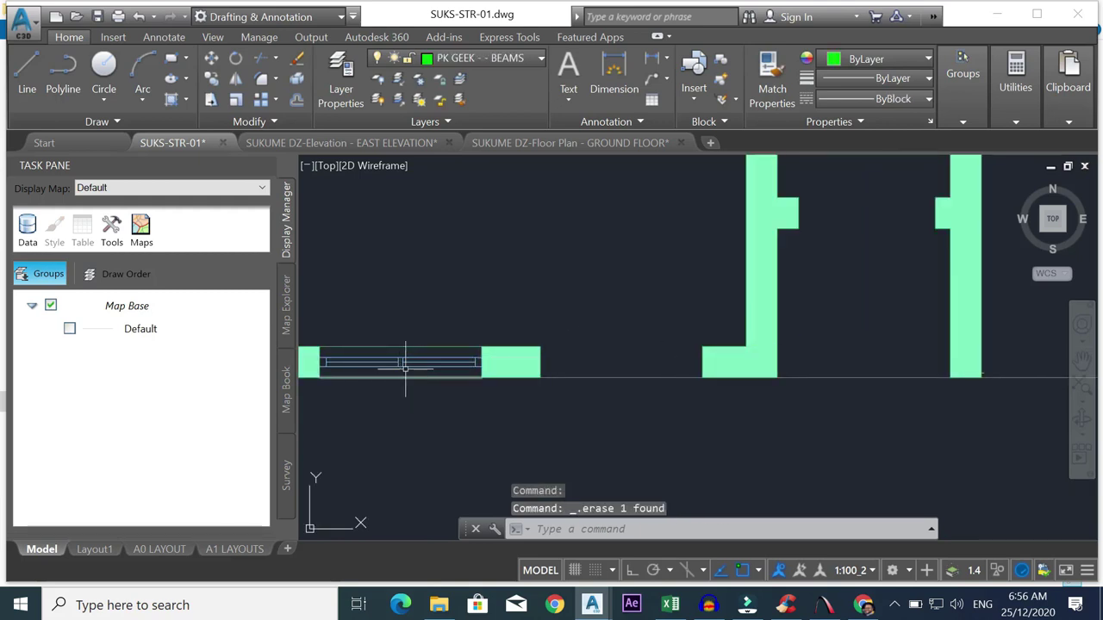
{"action": "scroll", "coordinate": [422, 362], "scroll_direction": "down", "scroll_amount": 3}
{"action": "scroll", "coordinate": [386, 362], "scroll_direction": "up", "scroll_amount": 3}
{"action": "left_click", "coordinate": [517, 329]}
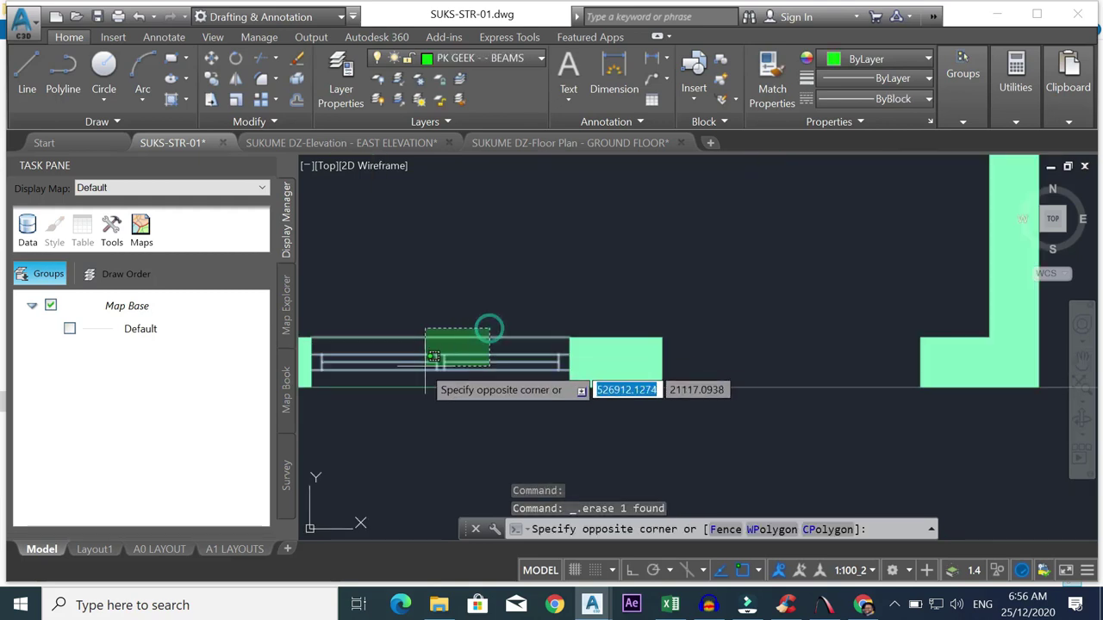
{"action": "left_click", "coordinate": [420, 391]}
{"action": "key", "text": "Delete"}
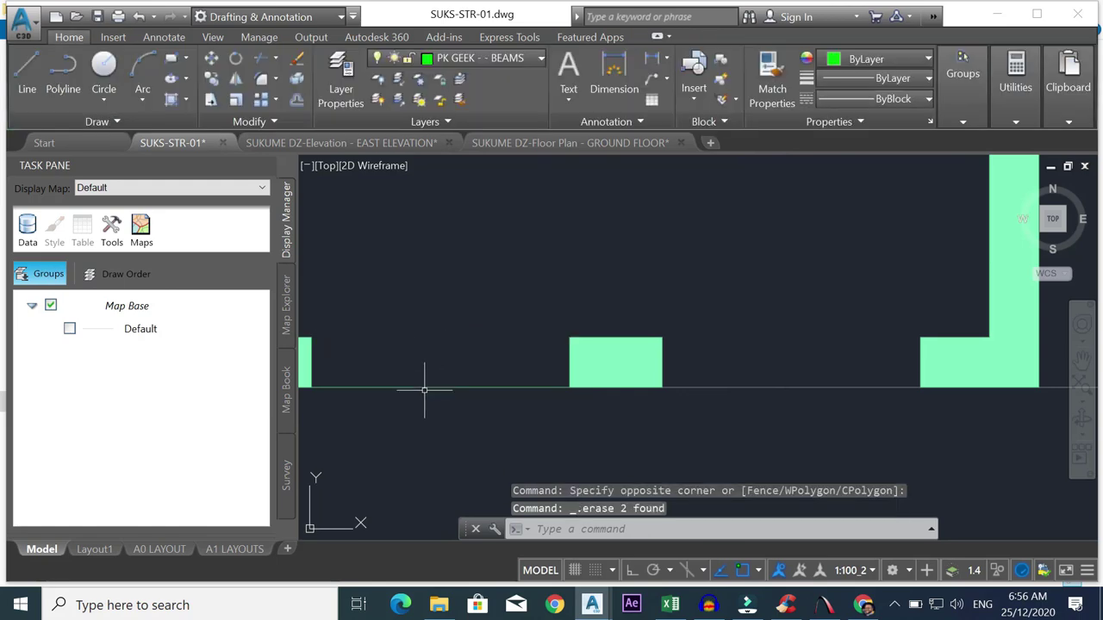
{"action": "key", "text": "Delete"}
- Erase the window and its inner wall line in the leftmost lower-wall opening of the copied Ground Floor plan
{"action": "scroll", "coordinate": [468, 310], "scroll_direction": "down", "scroll_amount": 5}
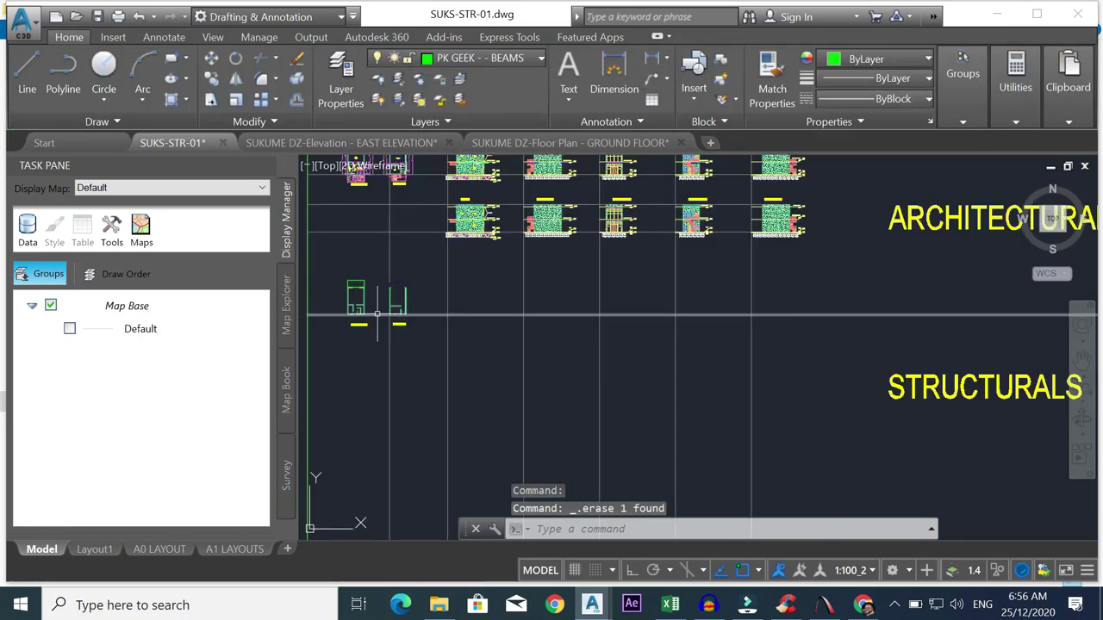
{"action": "scroll", "coordinate": [352, 317], "scroll_direction": "up", "scroll_amount": 3}
{"action": "scroll", "coordinate": [352, 317], "scroll_direction": "up", "scroll_amount": 4}
{"action": "scroll", "coordinate": [352, 317], "scroll_direction": "down", "scroll_amount": 2}
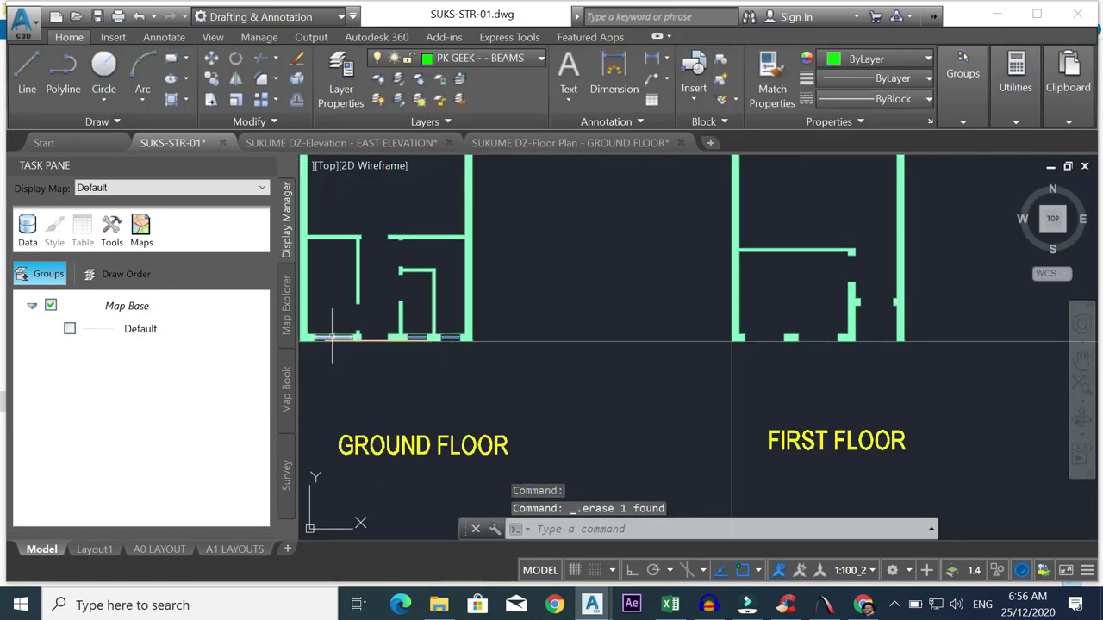
{"action": "left_click", "coordinate": [1087, 370]}
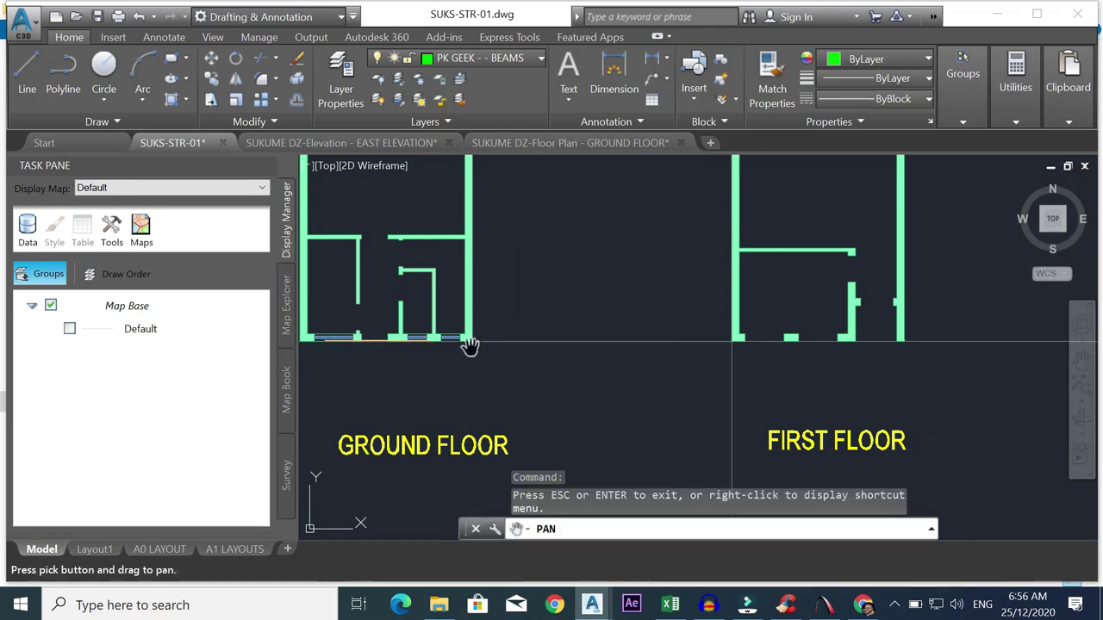
{"action": "left_click_drag", "start_coordinate": [428, 325], "coordinate": [637, 313]}
{"action": "scroll", "coordinate": [554, 340], "scroll_direction": "up", "scroll_amount": 4}
{"action": "key", "text": "Escape"}
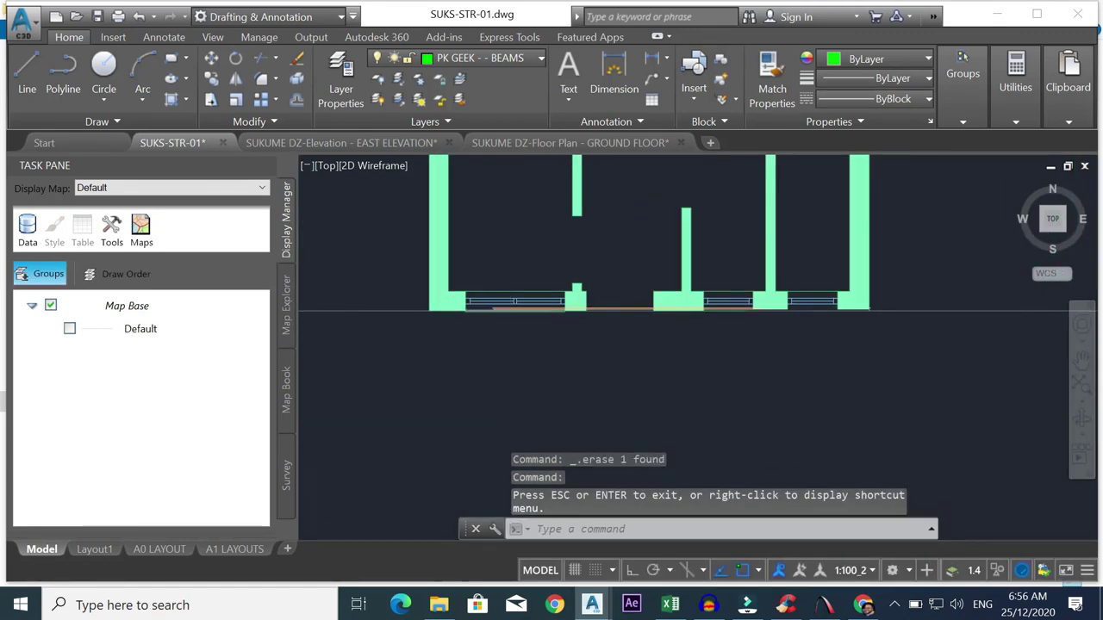
{"action": "scroll", "coordinate": [501, 293], "scroll_direction": "up", "scroll_amount": 4}
{"action": "left_click", "coordinate": [540, 247]}
{"action": "left_click", "coordinate": [507, 293]}
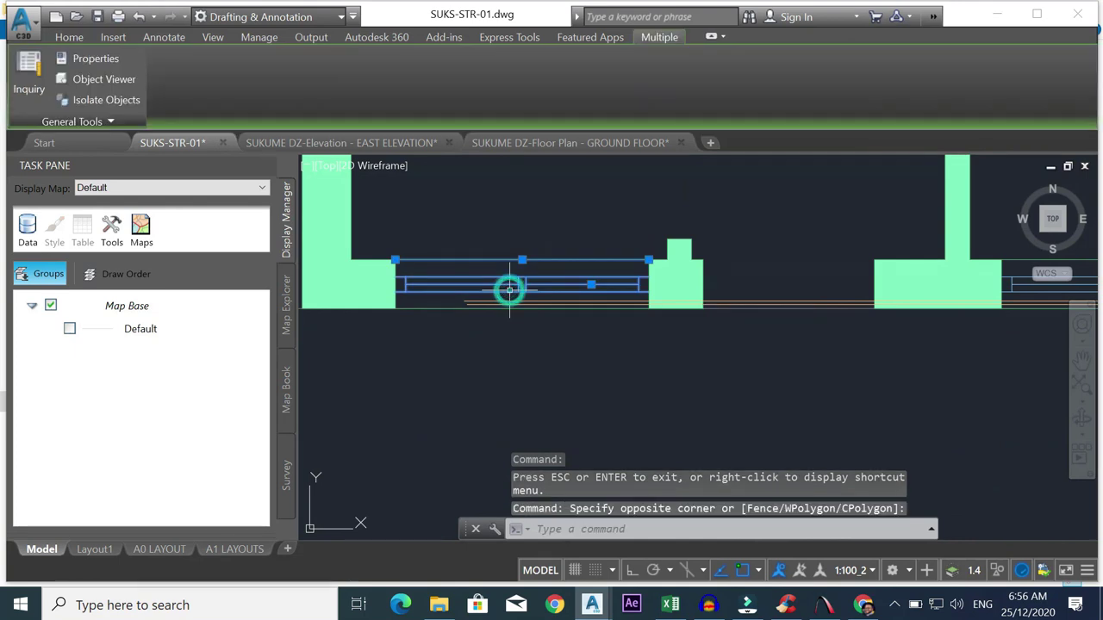
{"action": "key", "text": "Delete"}
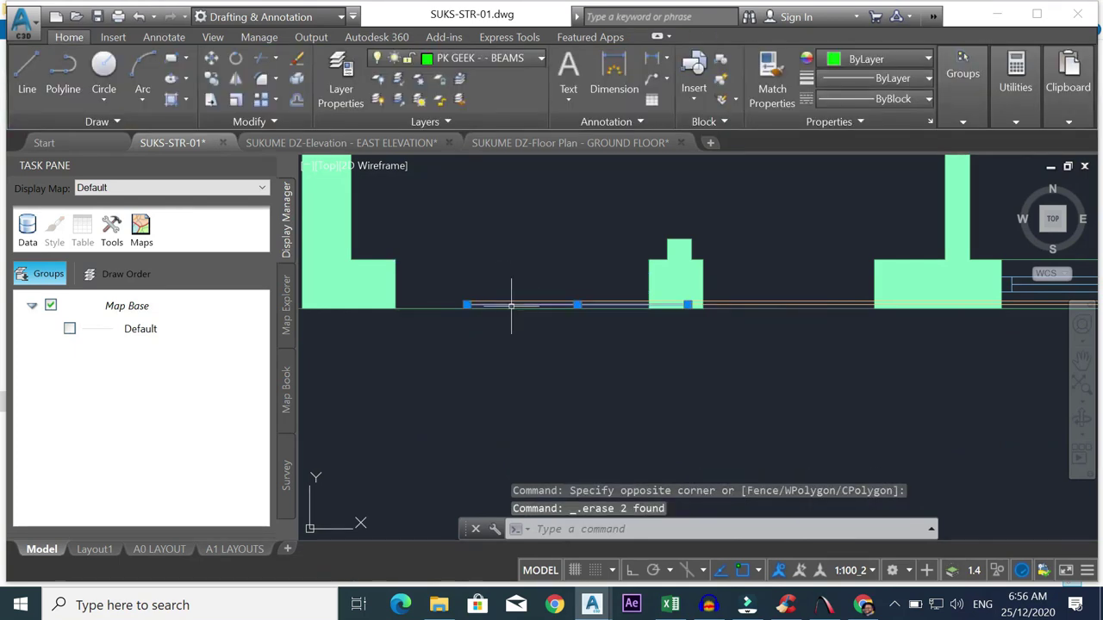
- Erase the orange lines along the Ground Floor plan's lower wall at the left window and door openings
{"action": "left_click", "coordinate": [511, 306]}
{"action": "key", "text": "Delete"}
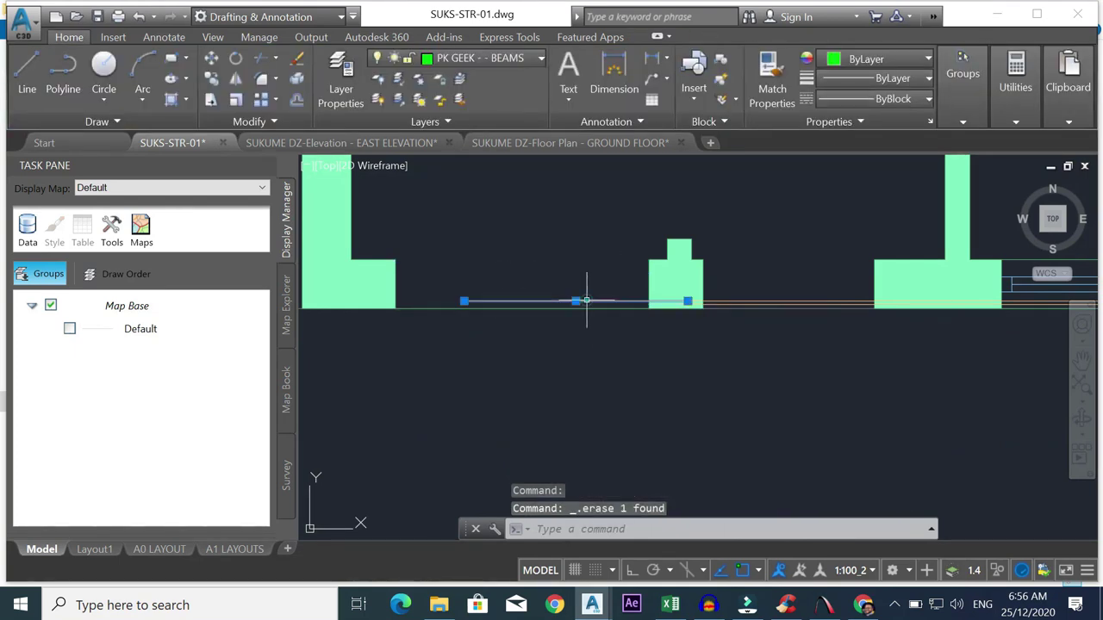
{"action": "key", "text": "Escape"}
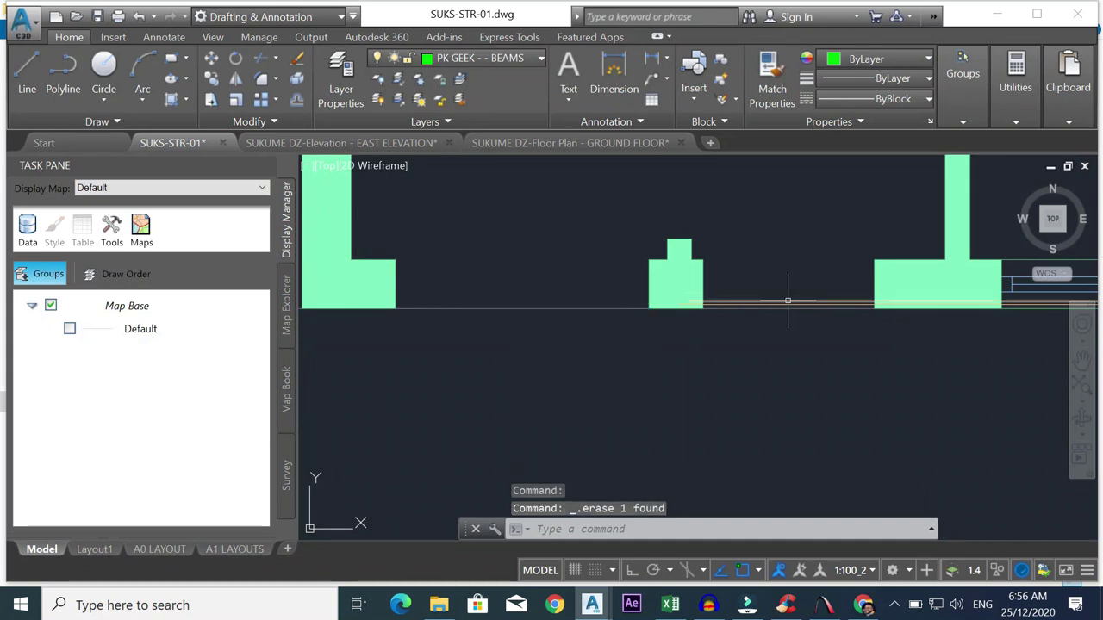
{"action": "scroll", "coordinate": [802, 299], "scroll_direction": "up", "scroll_amount": 4}
{"action": "left_click", "coordinate": [872, 293]}
{"action": "left_click", "coordinate": [830, 312]}
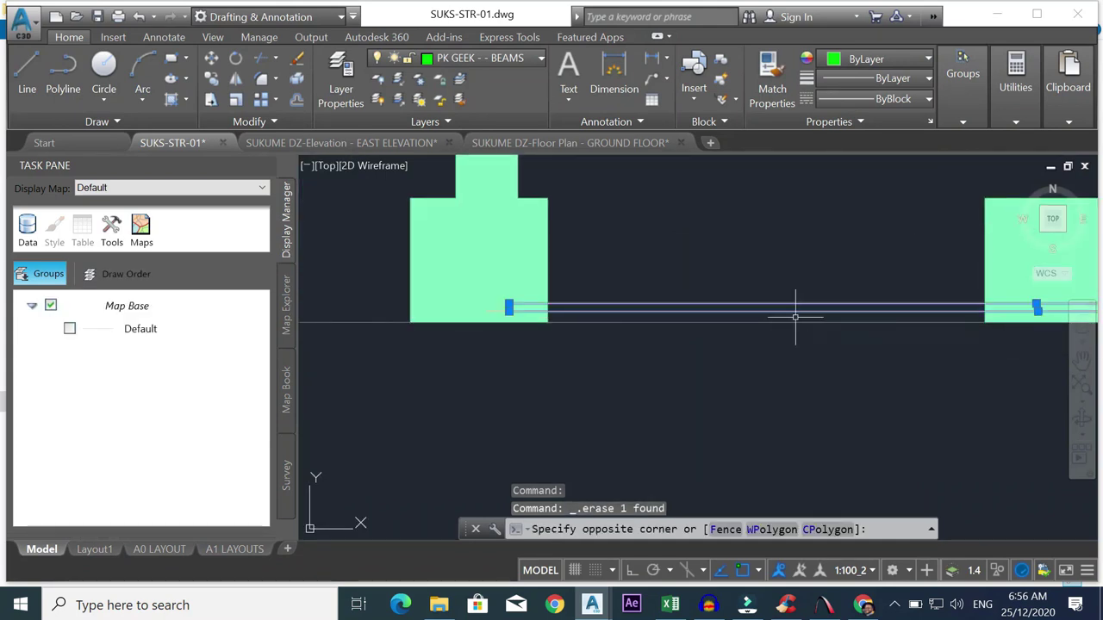
{"action": "key", "text": "Delete"}
- Erase the window and inner wall line in the middle window opening of the Ground Floor plan's lower wall
{"action": "scroll", "coordinate": [802, 299], "scroll_direction": "down", "scroll_amount": 6}
{"action": "scroll", "coordinate": [965, 296], "scroll_direction": "up", "scroll_amount": 2}
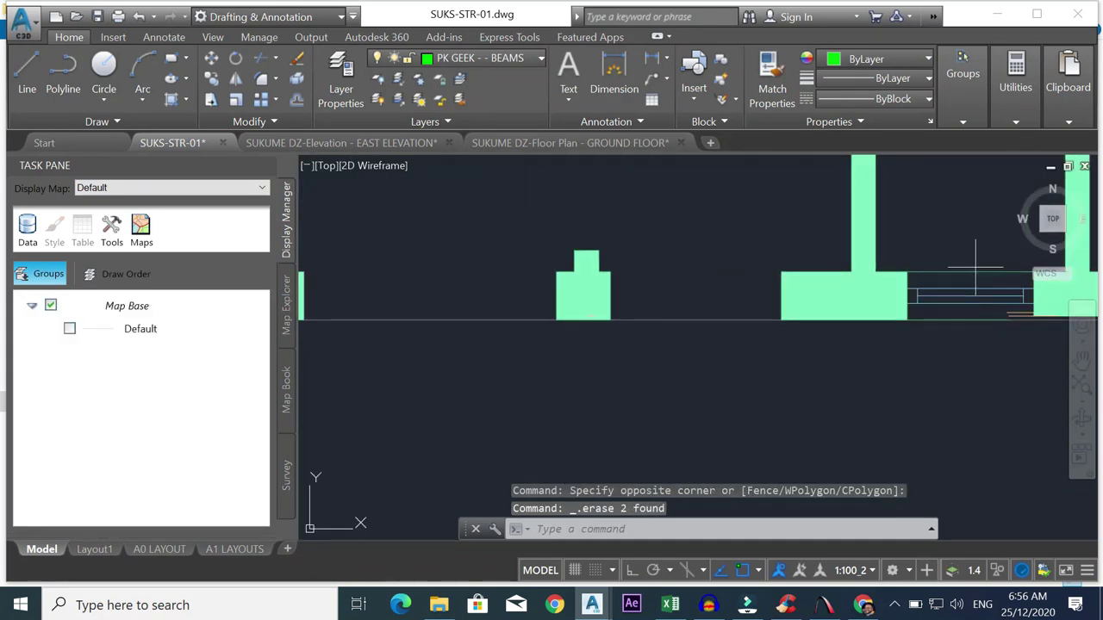
{"action": "left_click", "coordinate": [999, 293]}
{"action": "left_click", "coordinate": [955, 314]}
{"action": "key", "text": "Delete"}
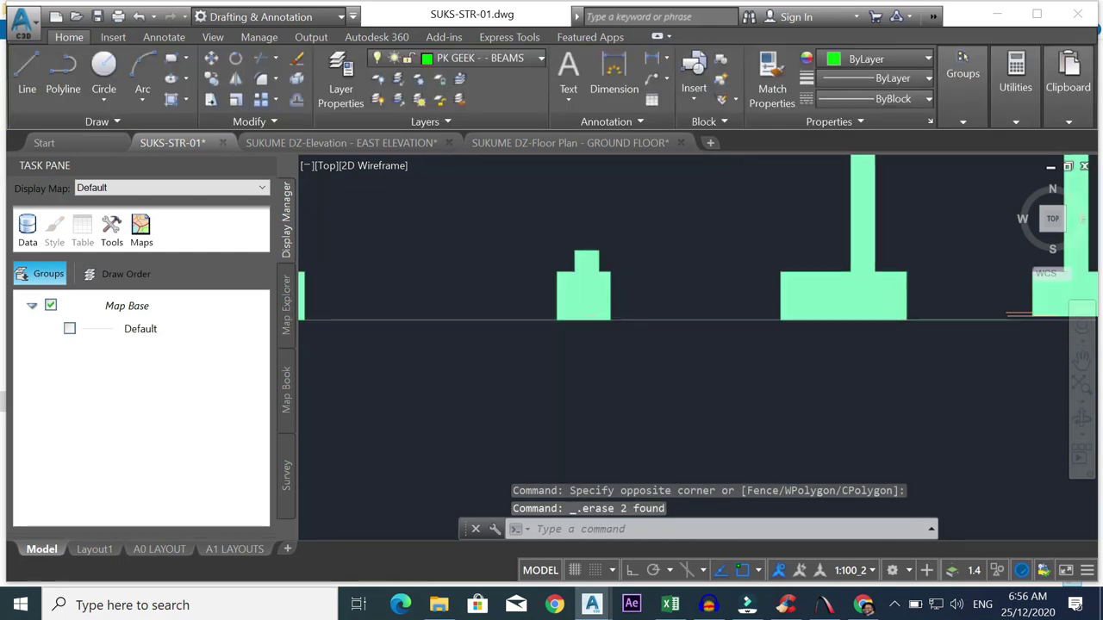
- Erase the two short orange line remnants beside the wall pier at the Ground Floor plan's middle window opening
{"action": "scroll", "coordinate": [983, 313], "scroll_direction": "up", "scroll_amount": 5}
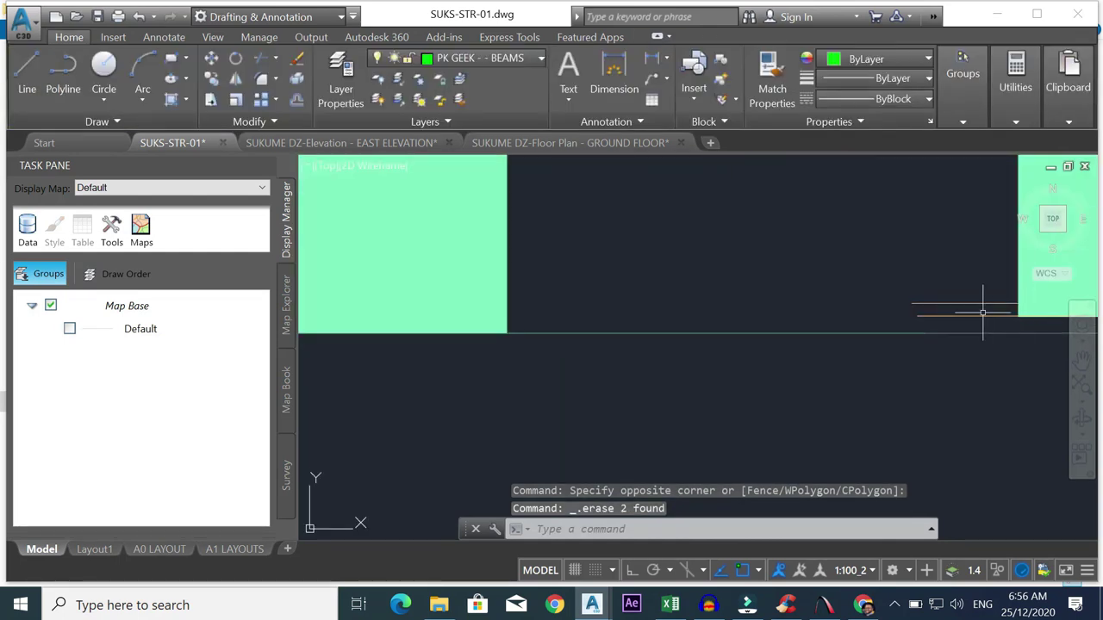
{"action": "left_click", "coordinate": [976, 294]}
{"action": "left_click", "coordinate": [946, 308]}
{"action": "key", "text": "Delete"}
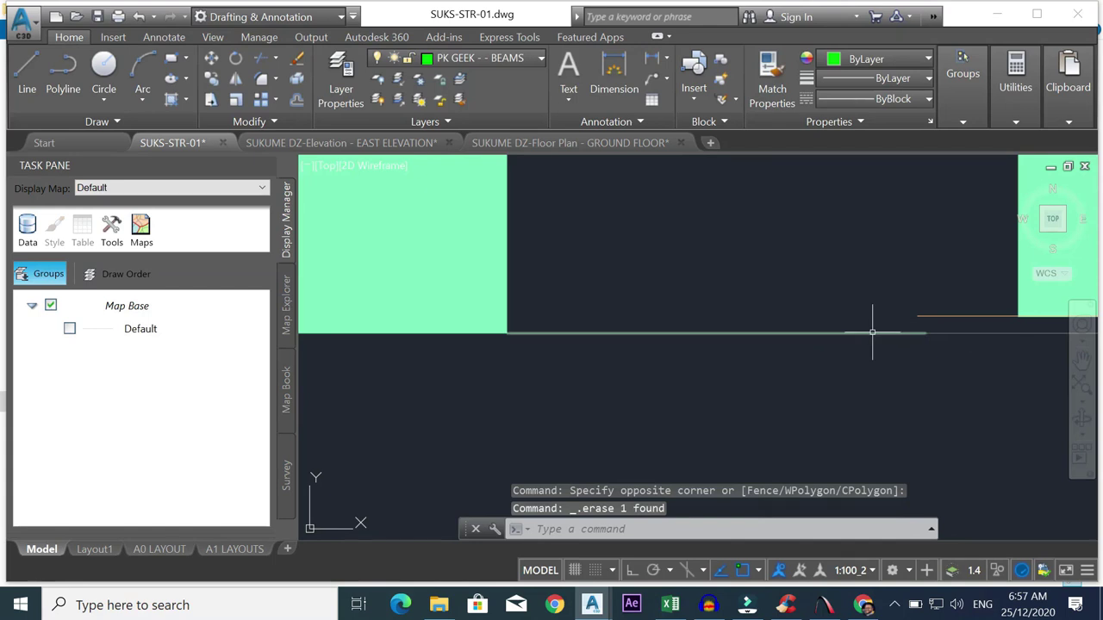
{"action": "left_click", "coordinate": [955, 307]}
{"action": "left_click", "coordinate": [916, 315]}
{"action": "key", "text": "Delete"}
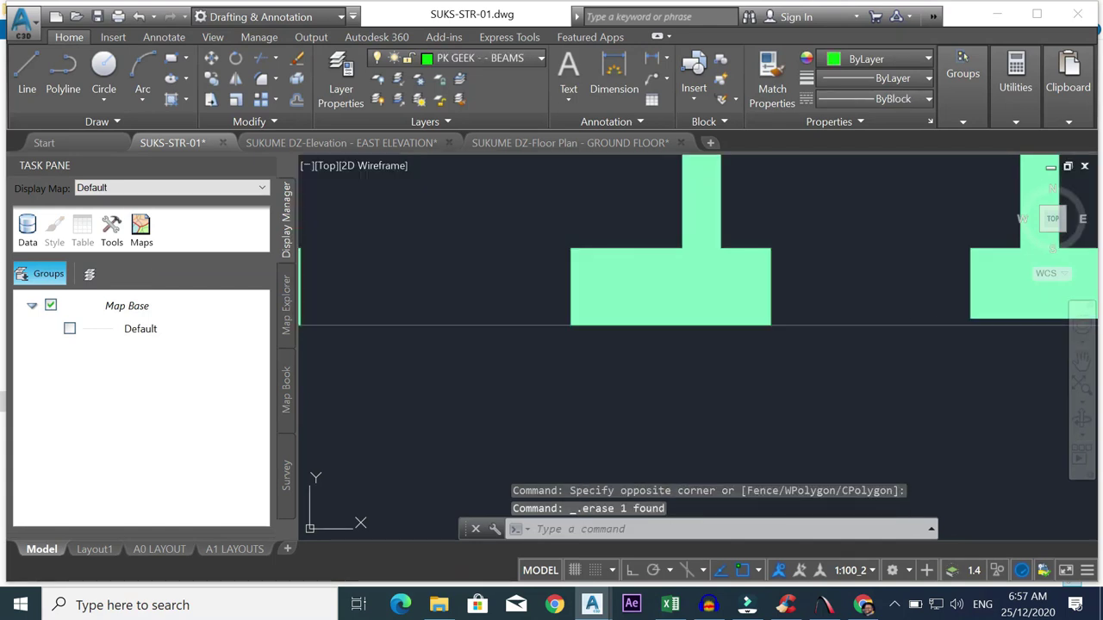
- Erase the window and inner wall line in the rightmost opening of the Ground Floor plan's lower wall
{"action": "scroll", "coordinate": [939, 319], "scroll_direction": "down", "scroll_amount": 3}
{"action": "scroll", "coordinate": [1008, 313], "scroll_direction": "up", "scroll_amount": 5}
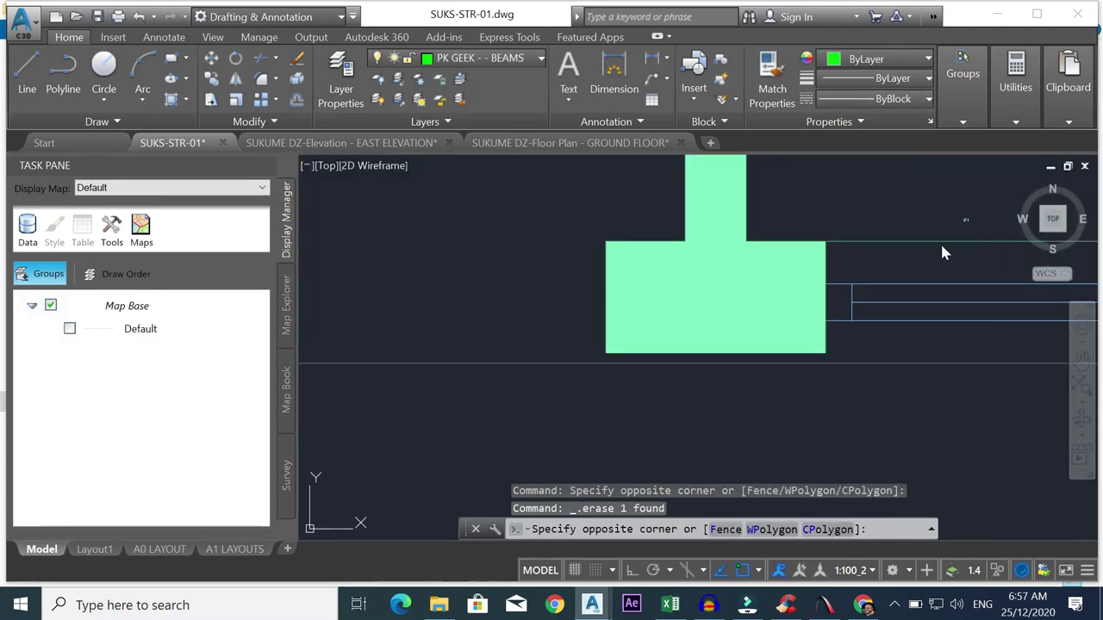
{"action": "left_click", "coordinate": [837, 343]}
{"action": "key", "text": "Delete"}
{"action": "scroll", "coordinate": [875, 313], "scroll_direction": "down", "scroll_amount": 5}
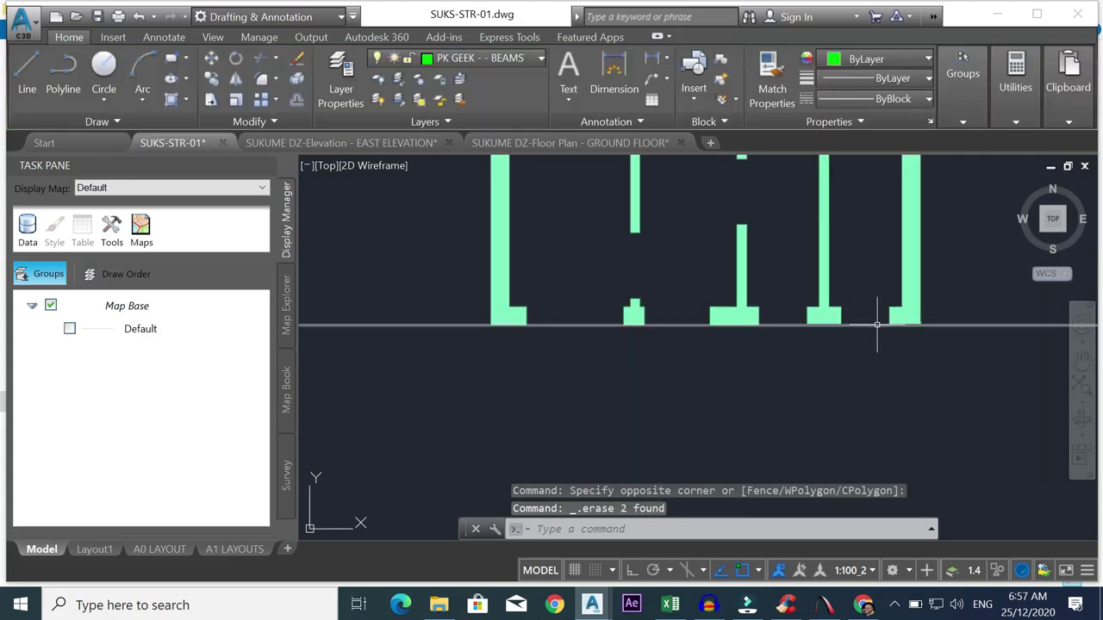
- Erase the yellow glazing panels and the green line across the opening in the Ground Floor plan's upper wall
{"action": "scroll", "coordinate": [753, 301], "scroll_direction": "down", "scroll_amount": 5}
{"action": "scroll", "coordinate": [793, 240], "scroll_direction": "up", "scroll_amount": 6}
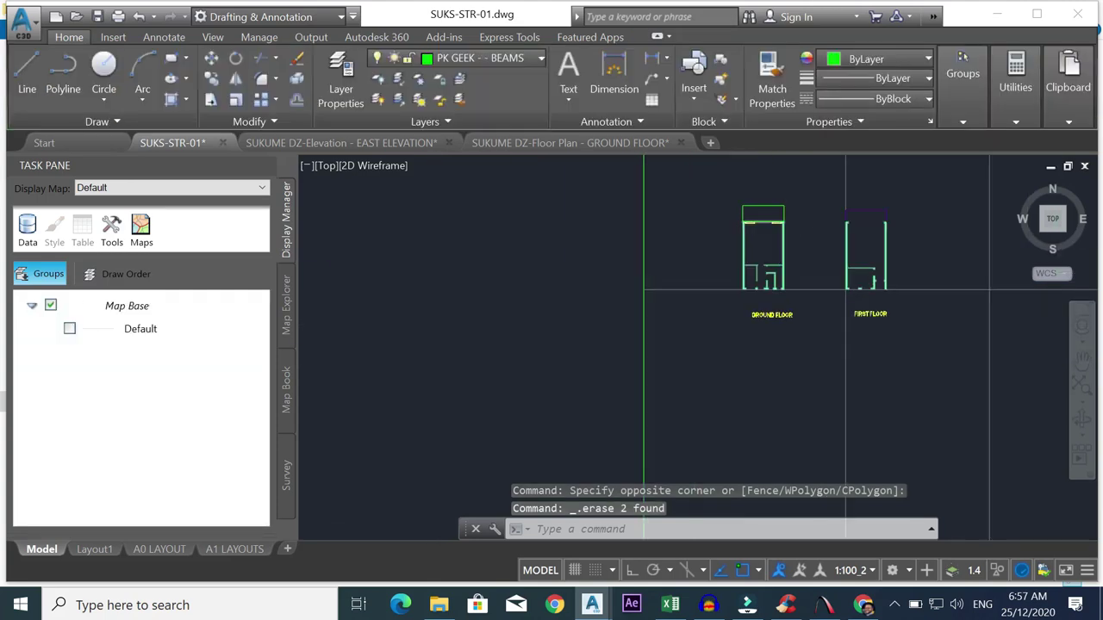
{"action": "scroll", "coordinate": [739, 229], "scroll_direction": "up", "scroll_amount": 2}
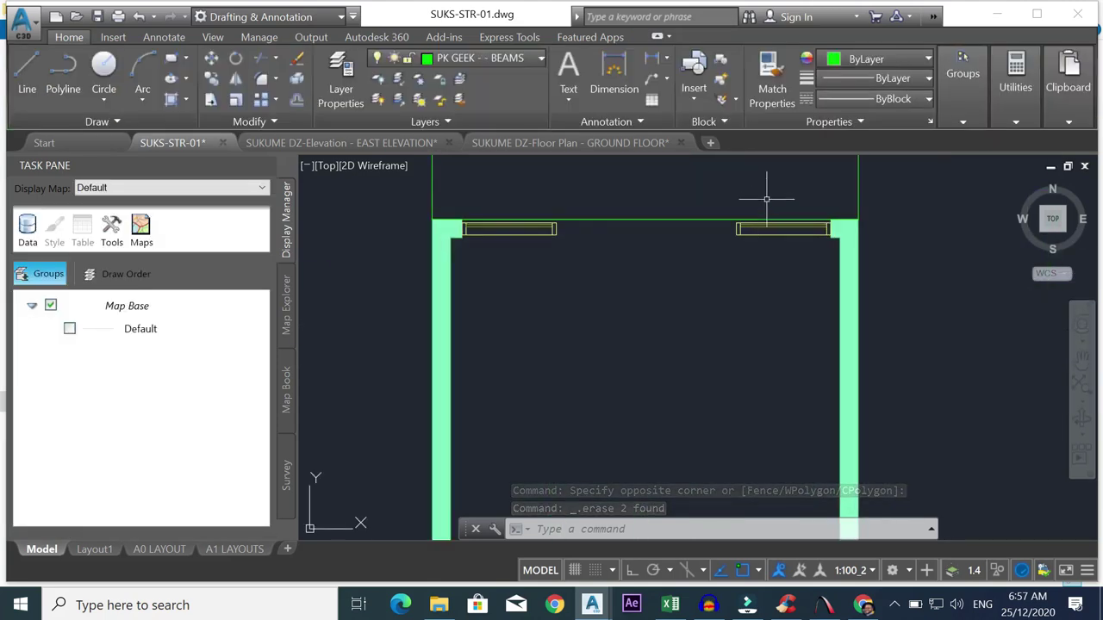
{"action": "left_click", "coordinate": [766, 199]}
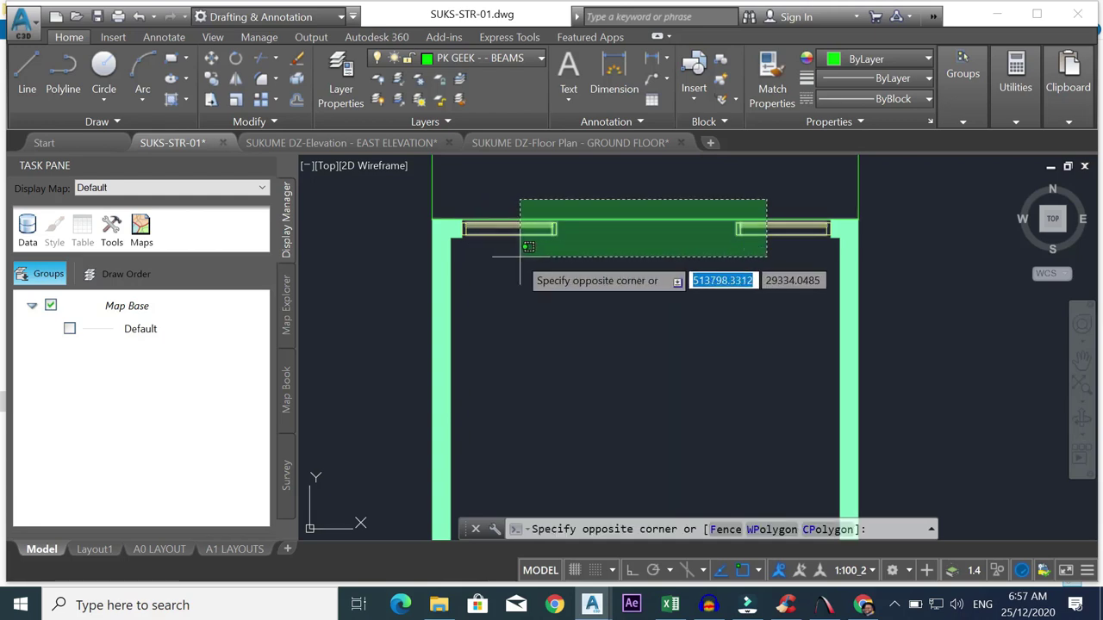
{"action": "left_click", "coordinate": [504, 255]}
{"action": "key", "text": "Delete"}
- Erase the green pavement outline above the copied Ground Floor plan's upper wall
{"action": "scroll", "coordinate": [758, 422], "scroll_direction": "down", "scroll_amount": 5}
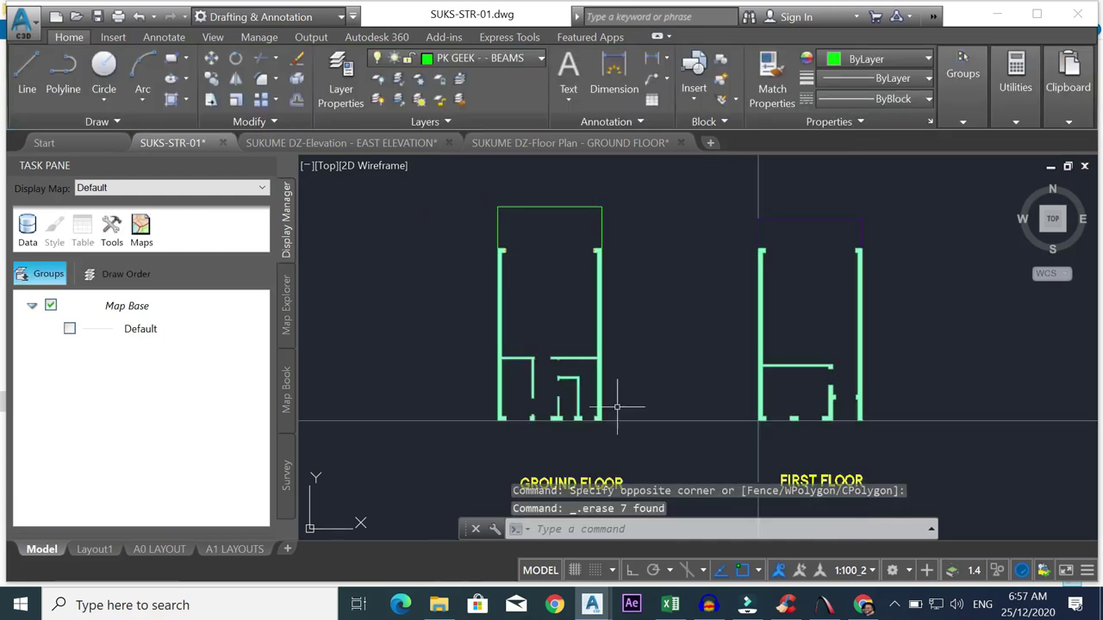
{"action": "scroll", "coordinate": [598, 203], "scroll_direction": "up", "scroll_amount": 2}
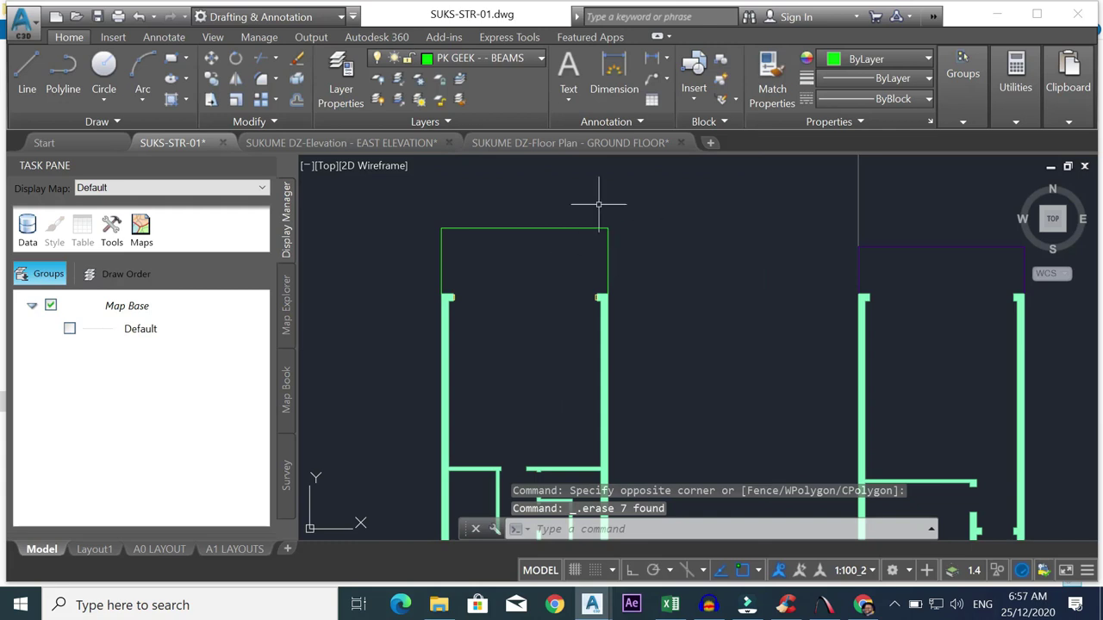
{"action": "left_click", "coordinate": [417, 286]}
{"action": "key", "text": "Delete"}
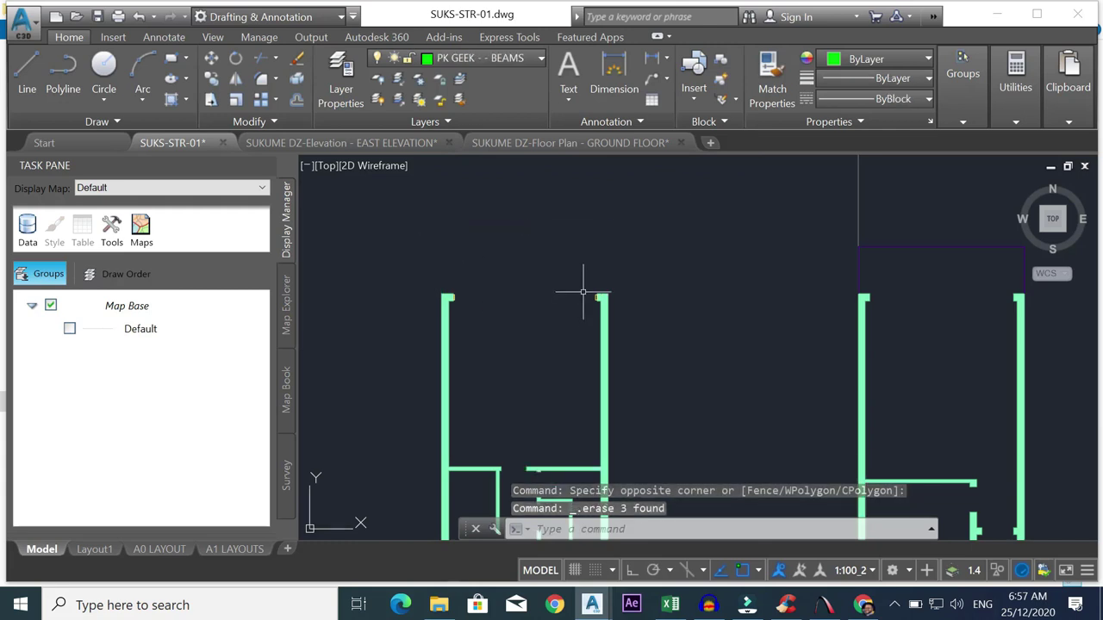
- Erase the leftover glazing frame pieces at both ends of the Ground Floor plan's upper opening
{"action": "scroll", "coordinate": [594, 298], "scroll_direction": "up", "scroll_amount": 5}
{"action": "left_click", "coordinate": [605, 343]}
{"action": "key", "text": "Delete"}
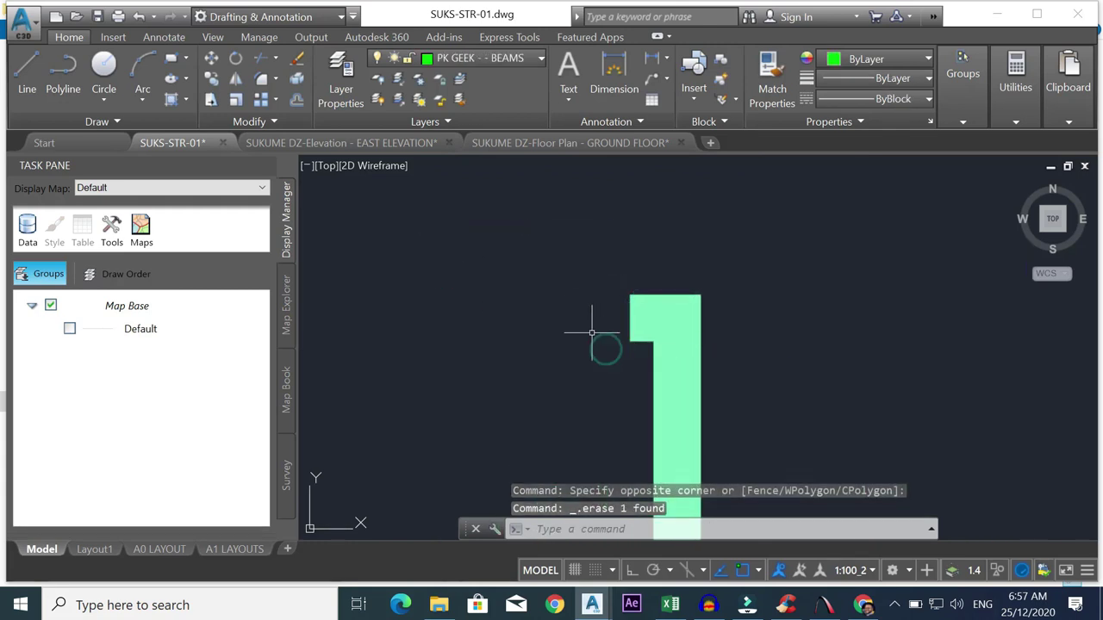
{"action": "scroll", "coordinate": [535, 327], "scroll_direction": "down", "scroll_amount": 4}
{"action": "scroll", "coordinate": [456, 310], "scroll_direction": "up", "scroll_amount": 4}
{"action": "left_click", "coordinate": [469, 267]}
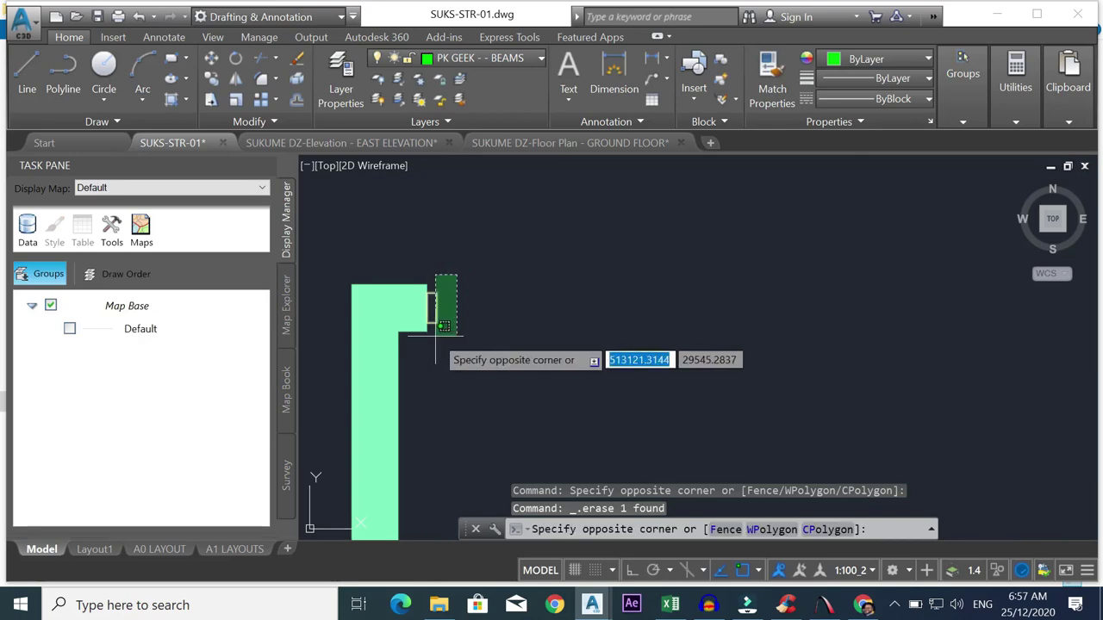
{"action": "left_click", "coordinate": [429, 349]}
{"action": "key", "text": "Delete"}
{"action": "scroll", "coordinate": [476, 301], "scroll_direction": "down", "scroll_amount": 4}
{"action": "scroll", "coordinate": [476, 301], "scroll_direction": "down", "scroll_amount": 6}
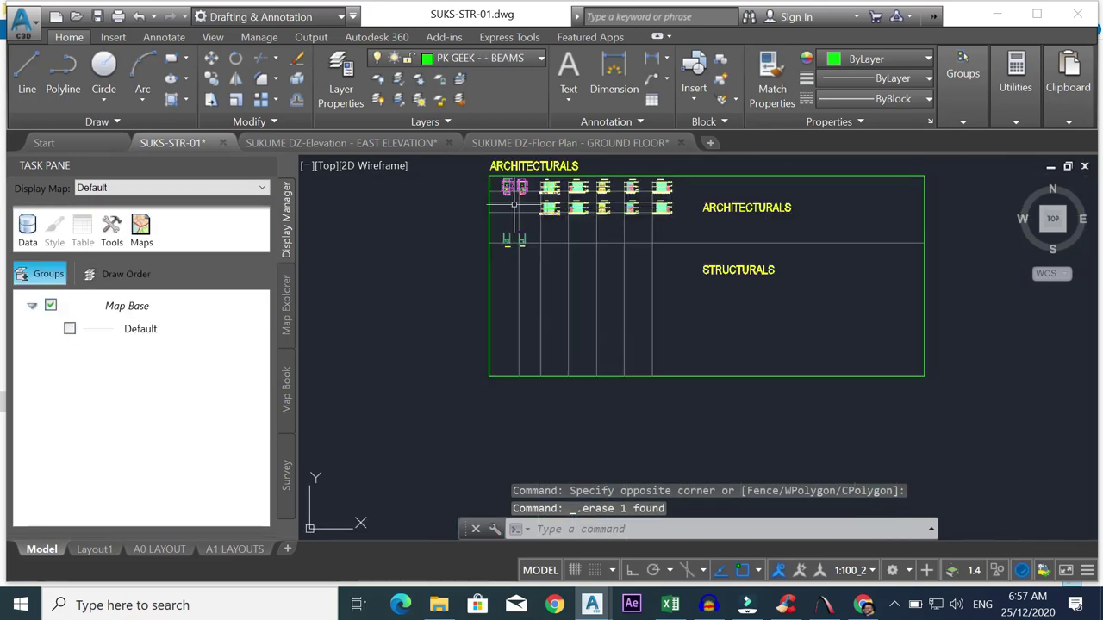
{"action": "scroll", "coordinate": [515, 187], "scroll_direction": "up", "scroll_amount": 8}
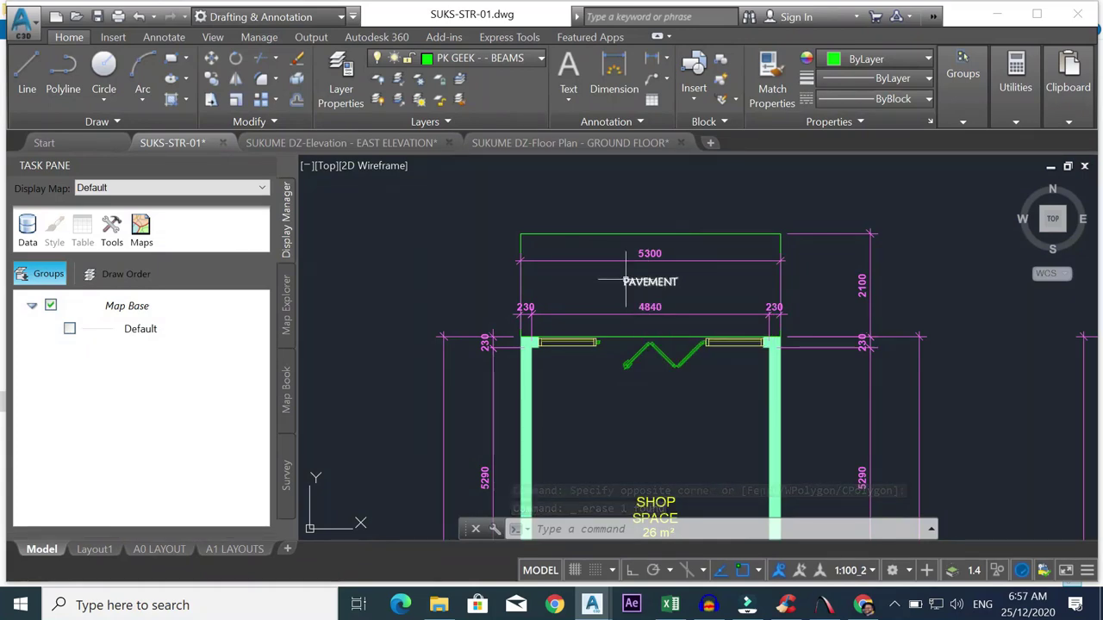
{"action": "scroll", "coordinate": [624, 280], "scroll_direction": "down", "scroll_amount": 4}
{"action": "scroll", "coordinate": [690, 344], "scroll_direction": "down", "scroll_amount": 6}
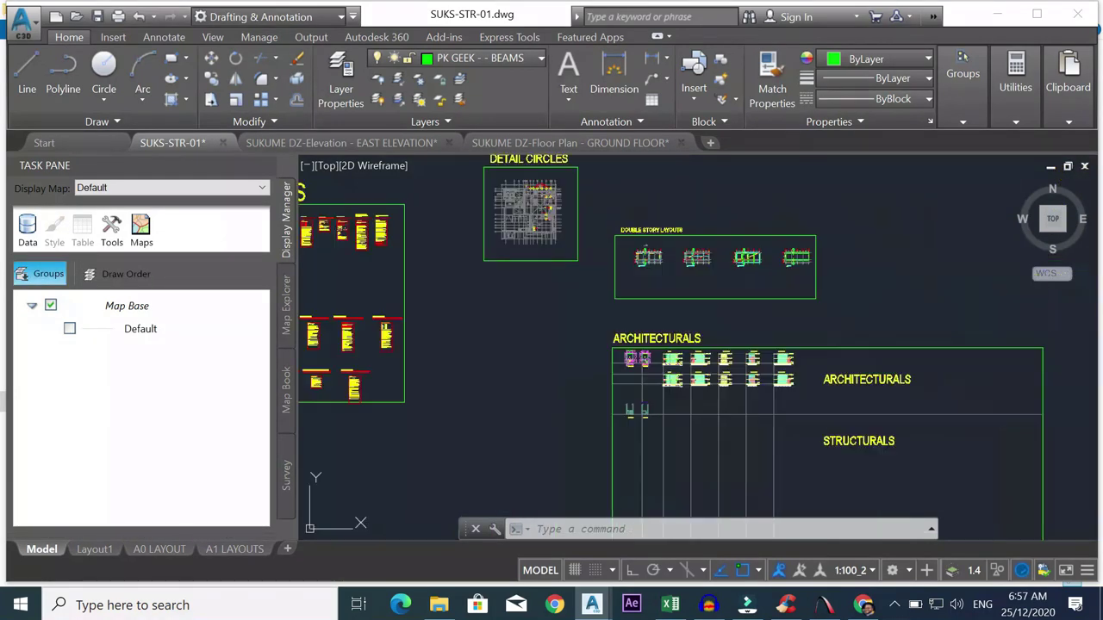
- Erase the solid hatch fills of the left outer wall and the horizontal inner walls in the Ground Floor plan
{"action": "scroll", "coordinate": [642, 411], "scroll_direction": "up", "scroll_amount": 8}
{"action": "scroll", "coordinate": [584, 264], "scroll_direction": "up", "scroll_amount": 5}
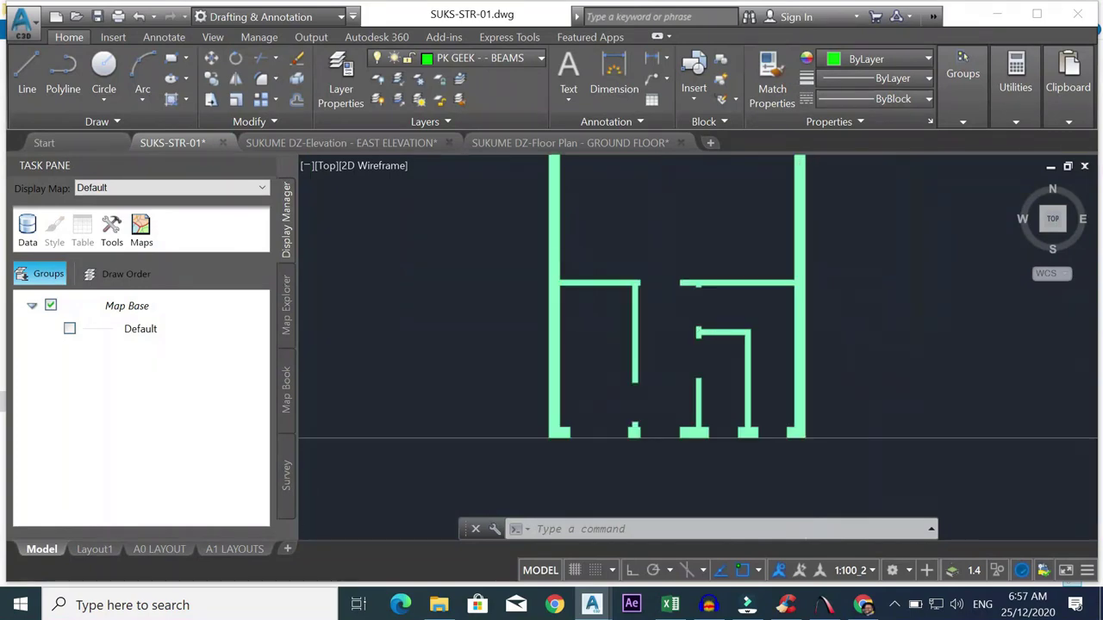
{"action": "scroll", "coordinate": [556, 272], "scroll_direction": "down", "scroll_amount": 1}
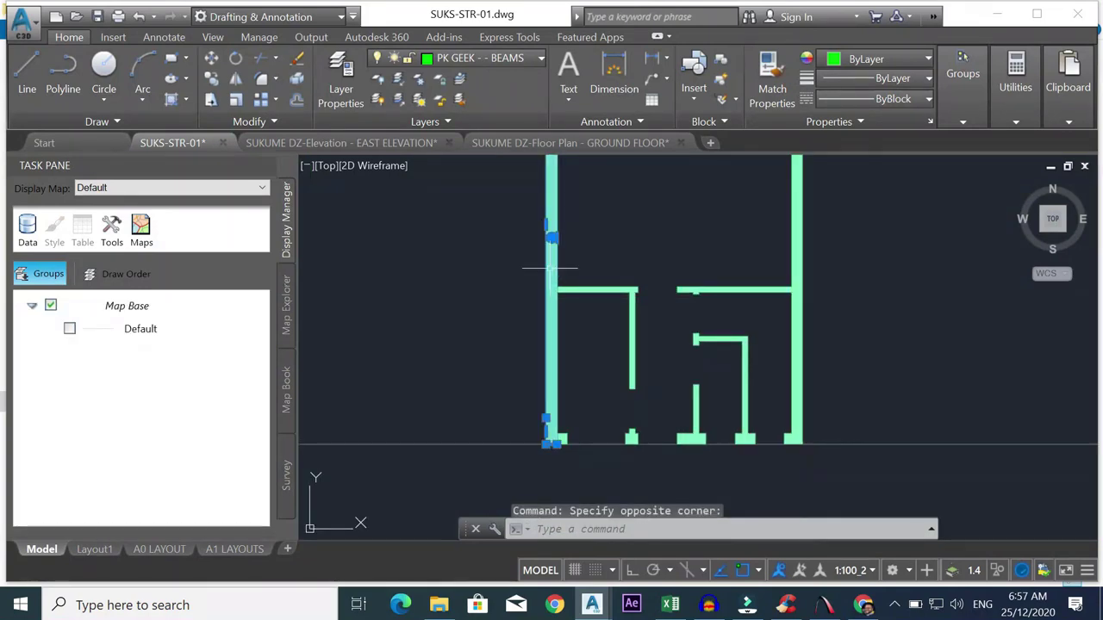
{"action": "key", "text": "Delete"}
{"action": "scroll", "coordinate": [599, 290], "scroll_direction": "up", "scroll_amount": 2}
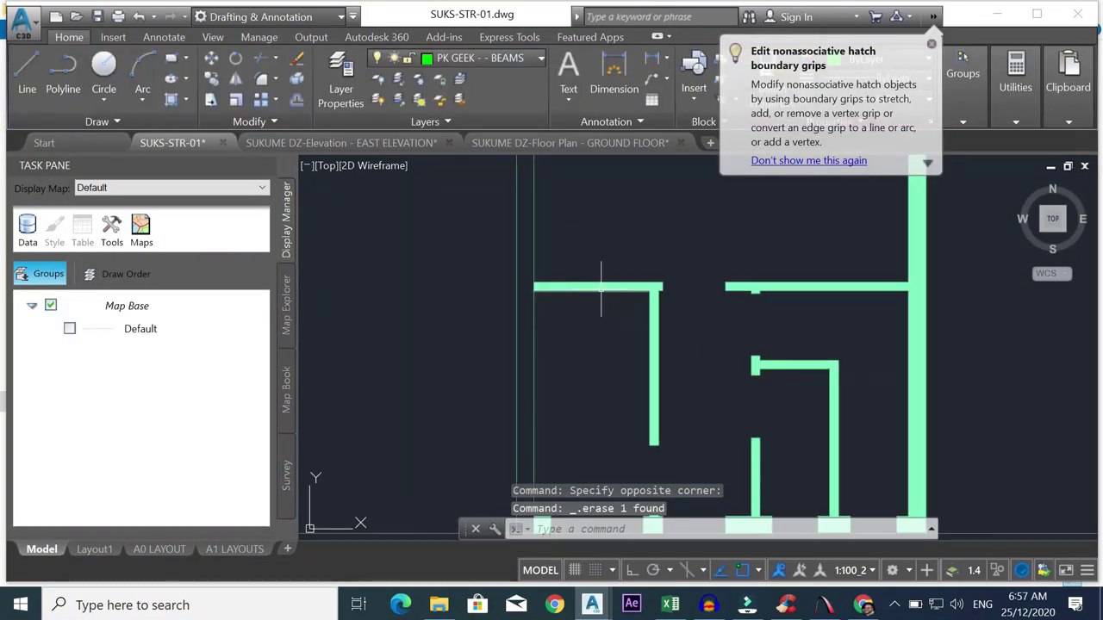
{"action": "left_click", "coordinate": [603, 289]}
{"action": "key", "text": "Delete"}
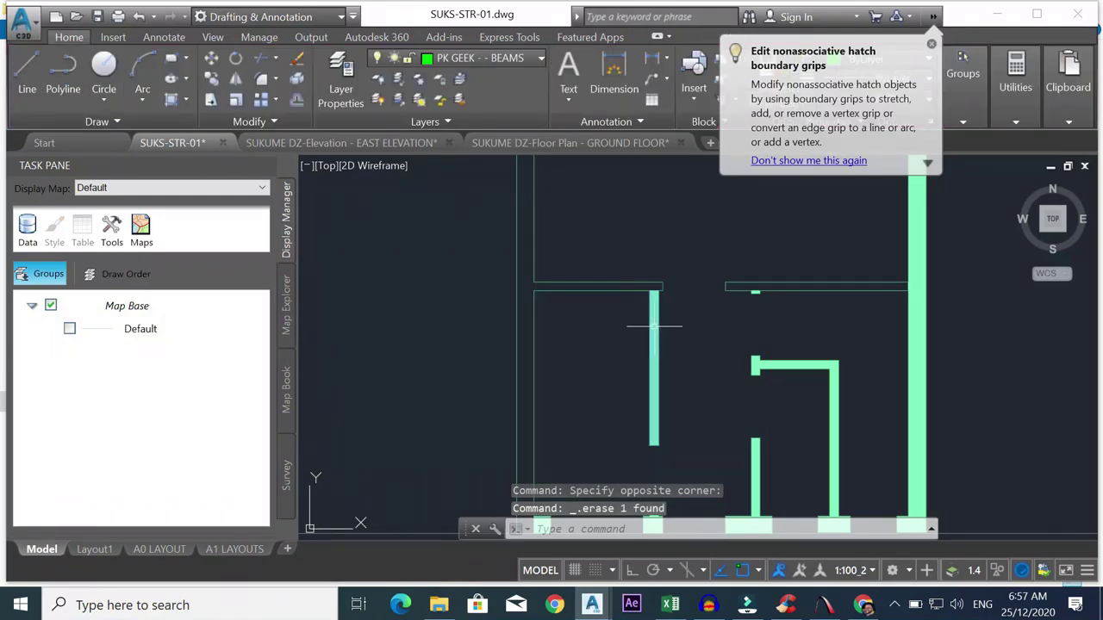
- Check which layer the solid hatch of the Ground Floor plan's vertical inner wall is on
{"action": "left_click", "coordinate": [654, 326]}
{"action": "left_click", "coordinate": [647, 306]}
{"action": "key", "text": "Escape"}
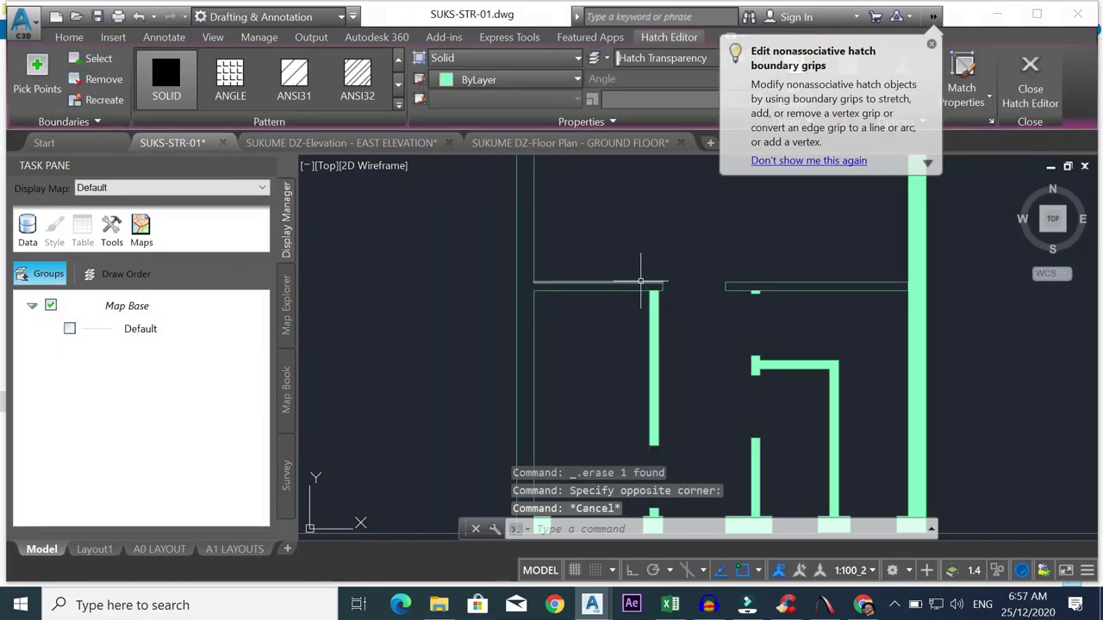
{"action": "left_click", "coordinate": [665, 326]}
{"action": "left_click", "coordinate": [647, 306]}
{"action": "left_click", "coordinate": [76, 39]}
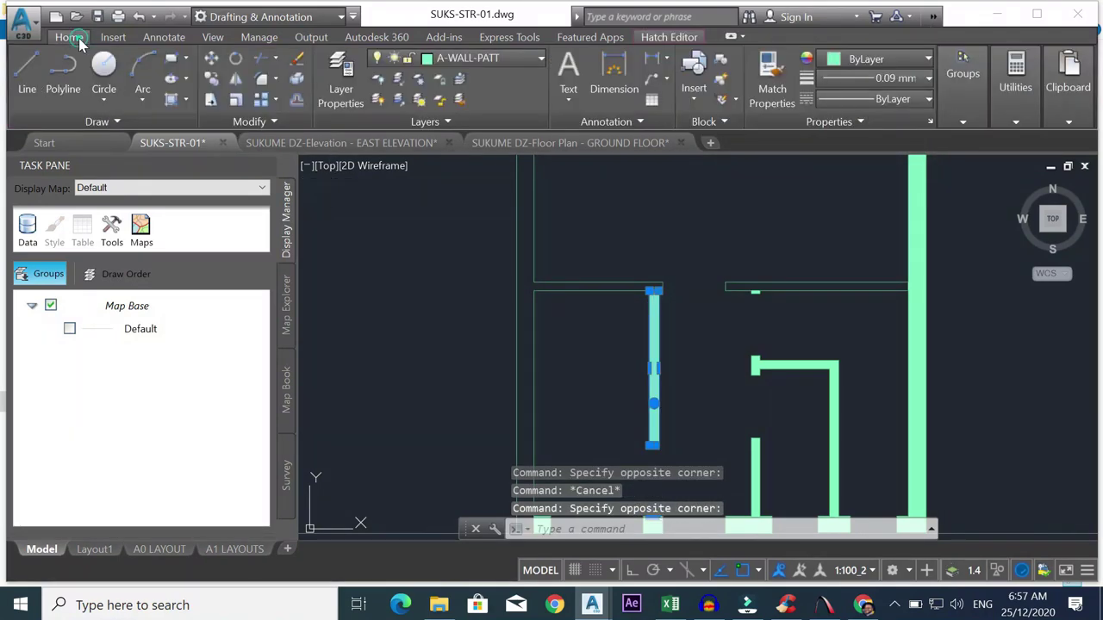
{"action": "scroll", "coordinate": [554, 222], "scroll_direction": "down", "scroll_amount": 5}
{"action": "key", "text": "Escape"}
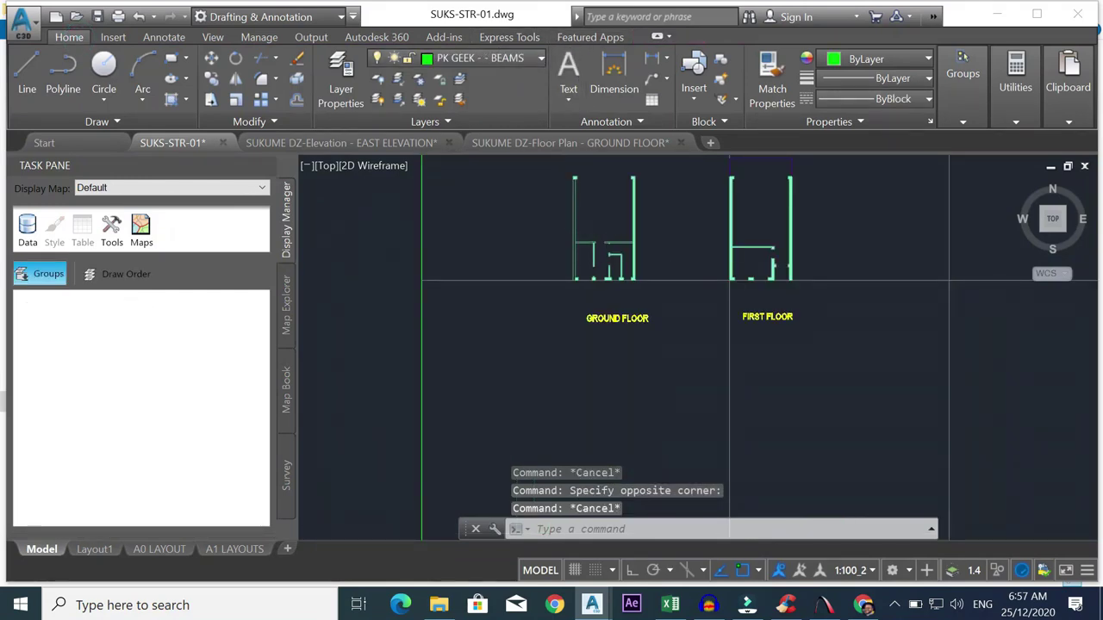
- Quick-select everything on layer A-WALL-PATT within the copied Ground Floor and First Floor plans and erase it
{"action": "scroll", "coordinate": [586, 207], "scroll_direction": "up", "scroll_amount": 5}
{"action": "left_click", "coordinate": [586, 204]}
{"action": "scroll", "coordinate": [586, 203], "scroll_direction": "down", "scroll_amount": 4}
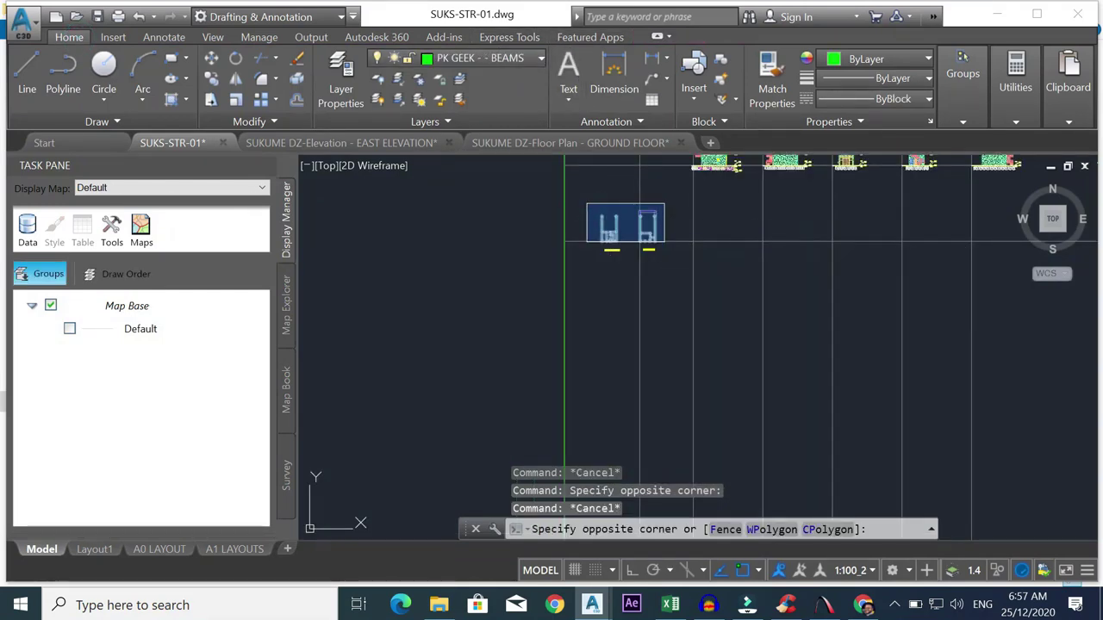
{"action": "left_click", "coordinate": [659, 239]}
{"action": "scroll", "coordinate": [594, 231], "scroll_direction": "up", "scroll_amount": 4}
{"action": "right_click", "coordinate": [593, 231]}
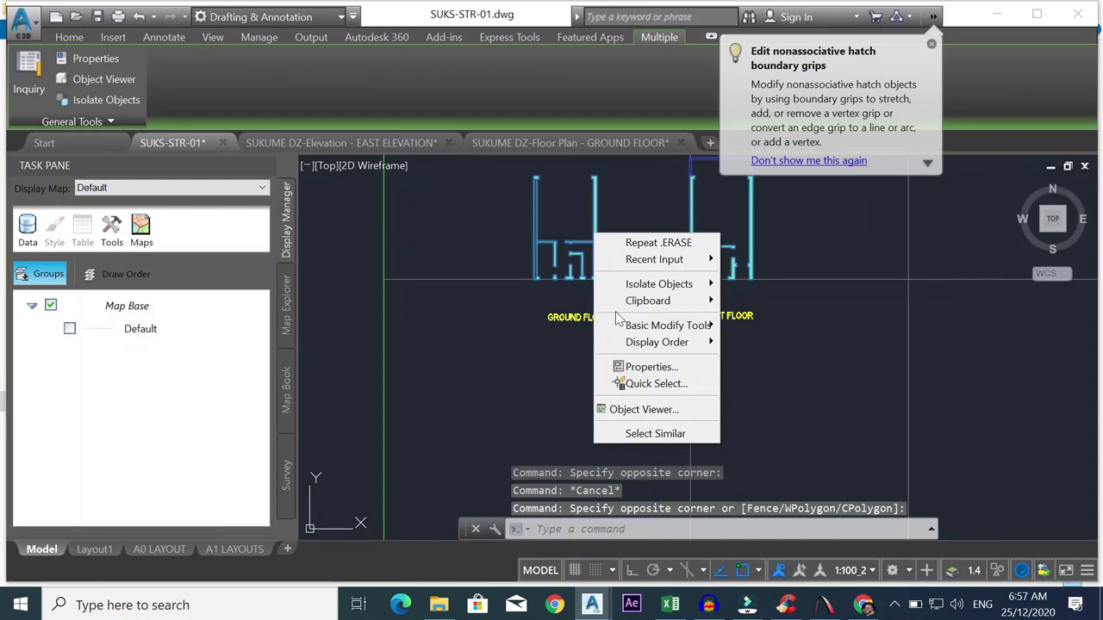
{"action": "left_click", "coordinate": [641, 385]}
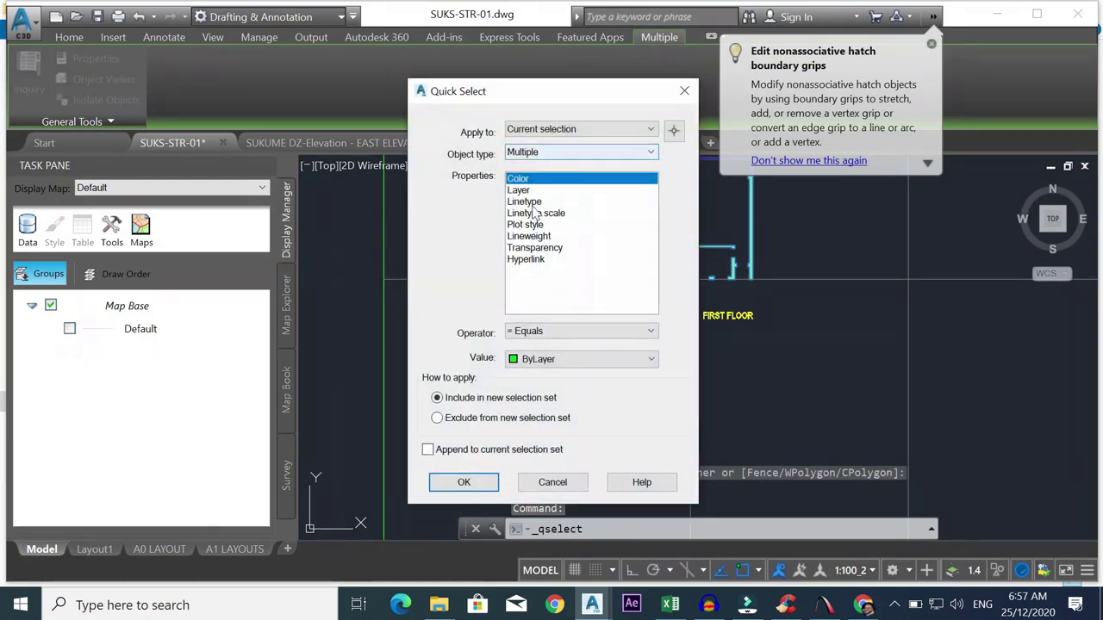
{"action": "left_click", "coordinate": [580, 359]}
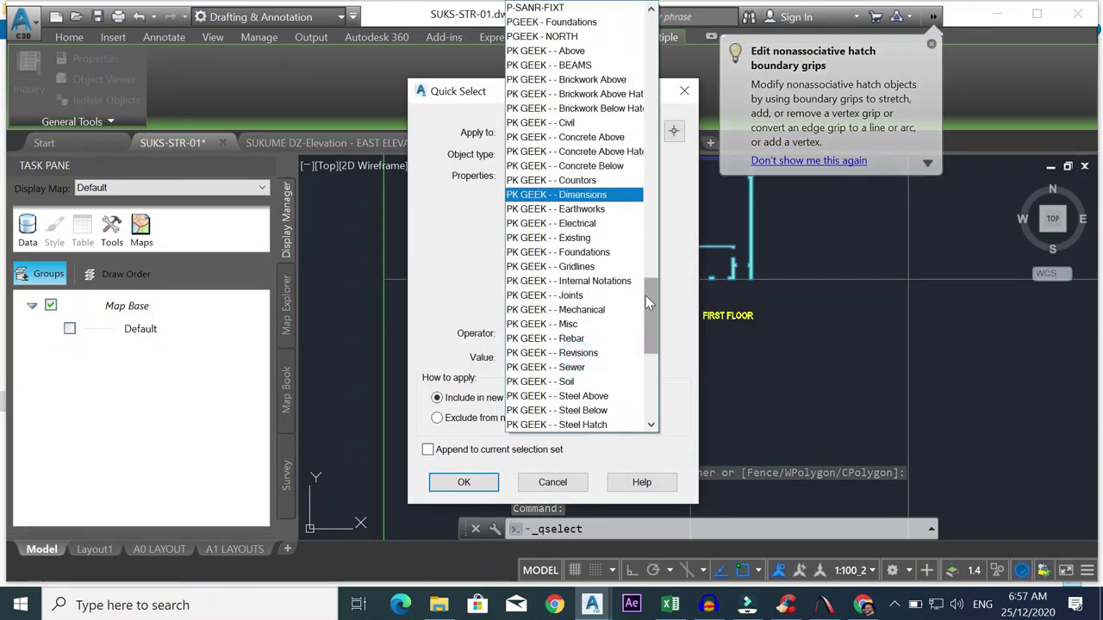
{"action": "left_click_drag", "start_coordinate": [645, 296], "coordinate": [642, 14]}
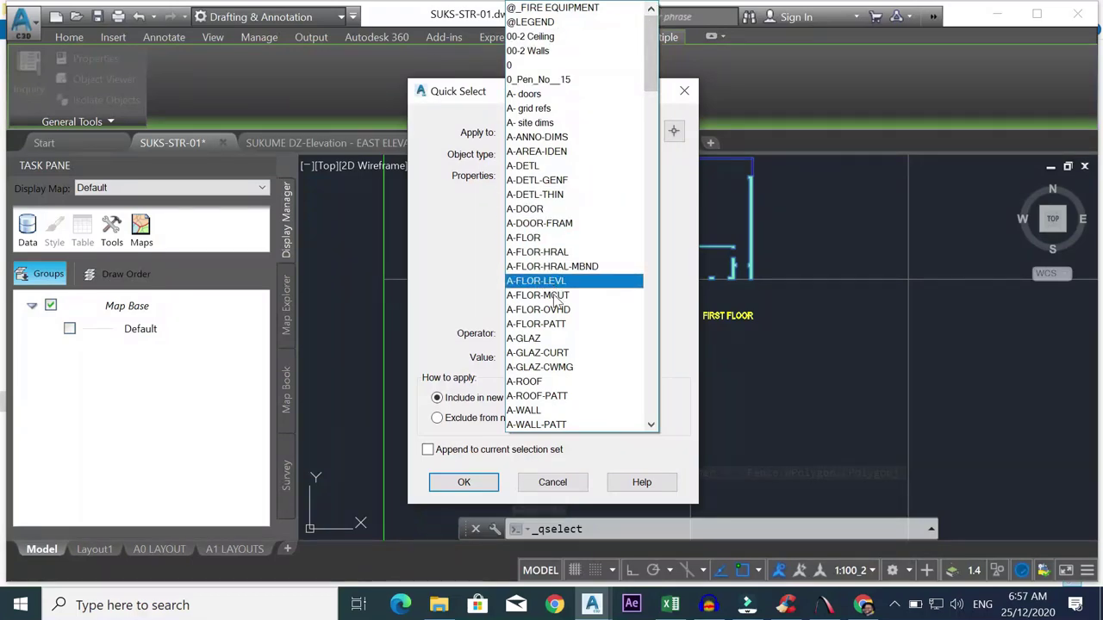
{"action": "left_click", "coordinate": [563, 423]}
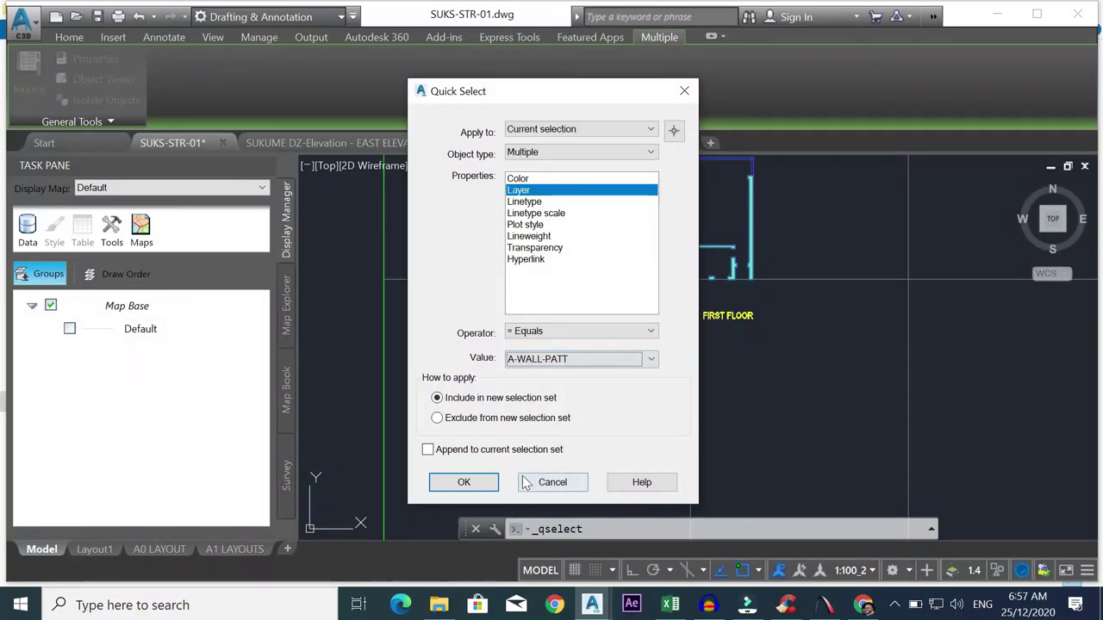
{"action": "left_click", "coordinate": [463, 482]}
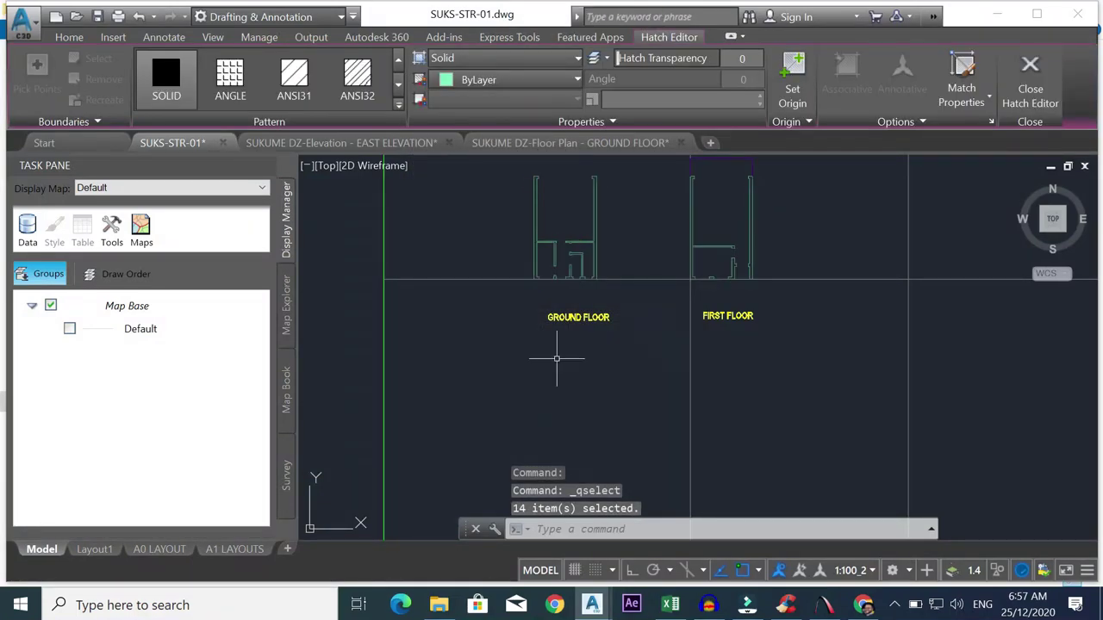
{"action": "key", "text": "Delete"}
- Start Match Properties with the red wall line on axis 1 of the Foundation Layout as the source object
{"action": "scroll", "coordinate": [728, 185], "scroll_direction": "up", "scroll_amount": 5}
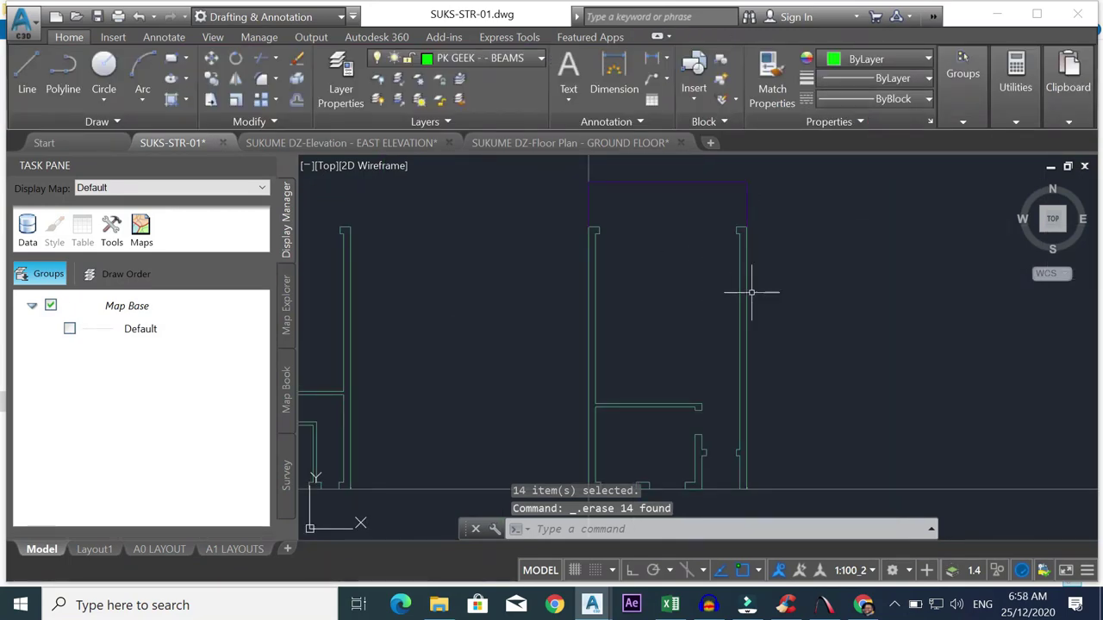
{"action": "scroll", "coordinate": [751, 293], "scroll_direction": "down", "scroll_amount": 8}
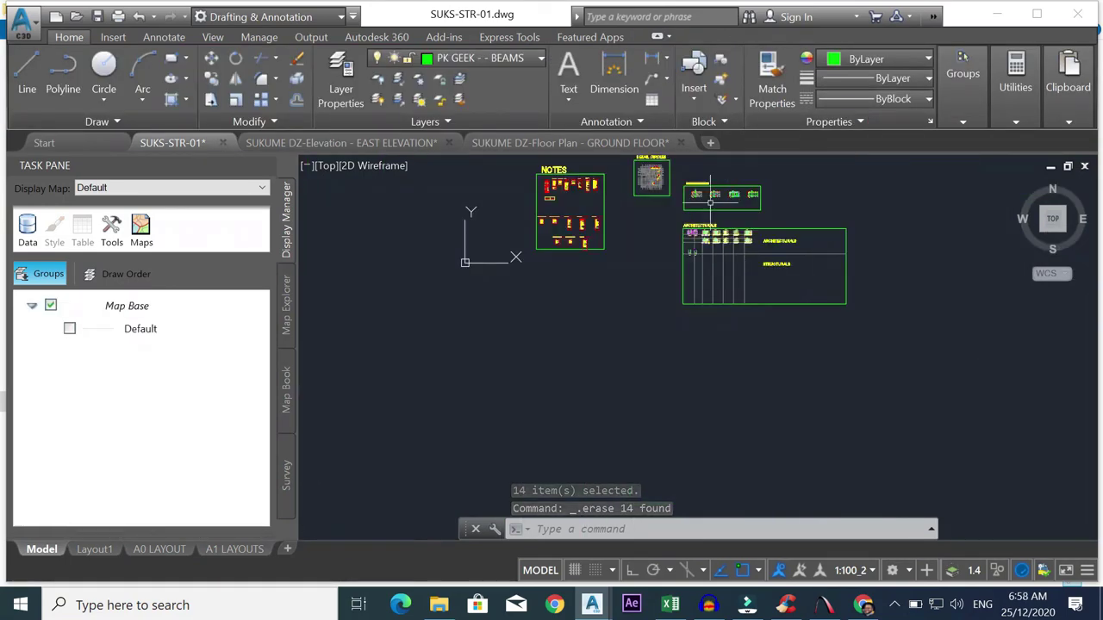
{"action": "scroll", "coordinate": [710, 203], "scroll_direction": "up", "scroll_amount": 8}
{"action": "scroll", "coordinate": [680, 190], "scroll_direction": "down", "scroll_amount": 5}
{"action": "scroll", "coordinate": [642, 172], "scroll_direction": "up", "scroll_amount": 5}
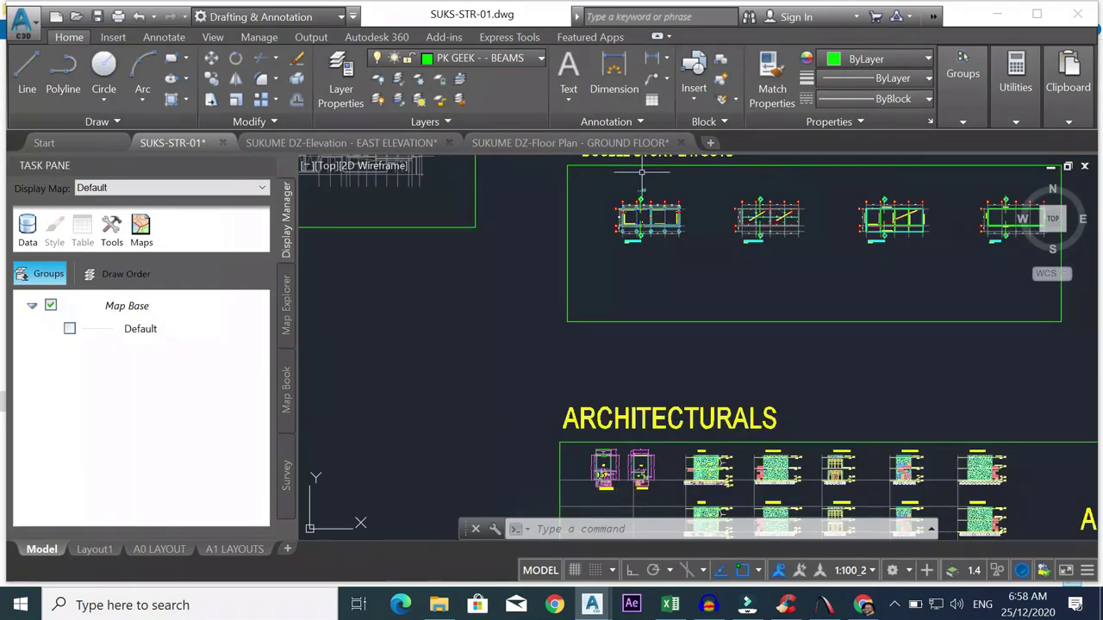
{"action": "scroll", "coordinate": [642, 198], "scroll_direction": "up", "scroll_amount": 6}
{"action": "scroll", "coordinate": [640, 250], "scroll_direction": "down", "scroll_amount": 4}
{"action": "scroll", "coordinate": [640, 255], "scroll_direction": "up", "scroll_amount": 2}
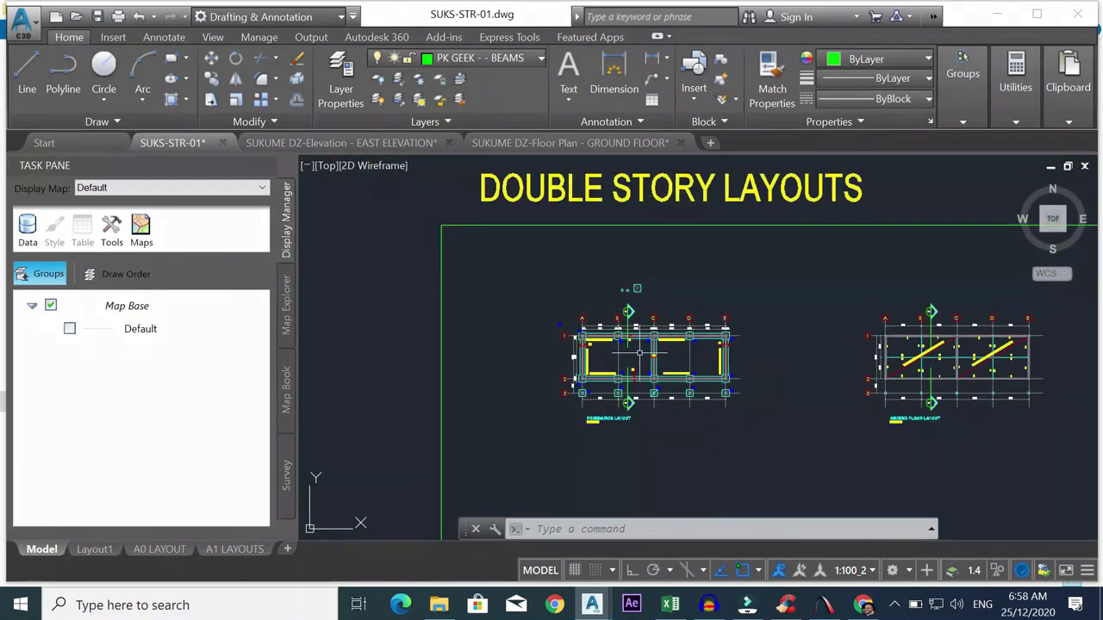
{"action": "scroll", "coordinate": [639, 353], "scroll_direction": "up", "scroll_amount": 6}
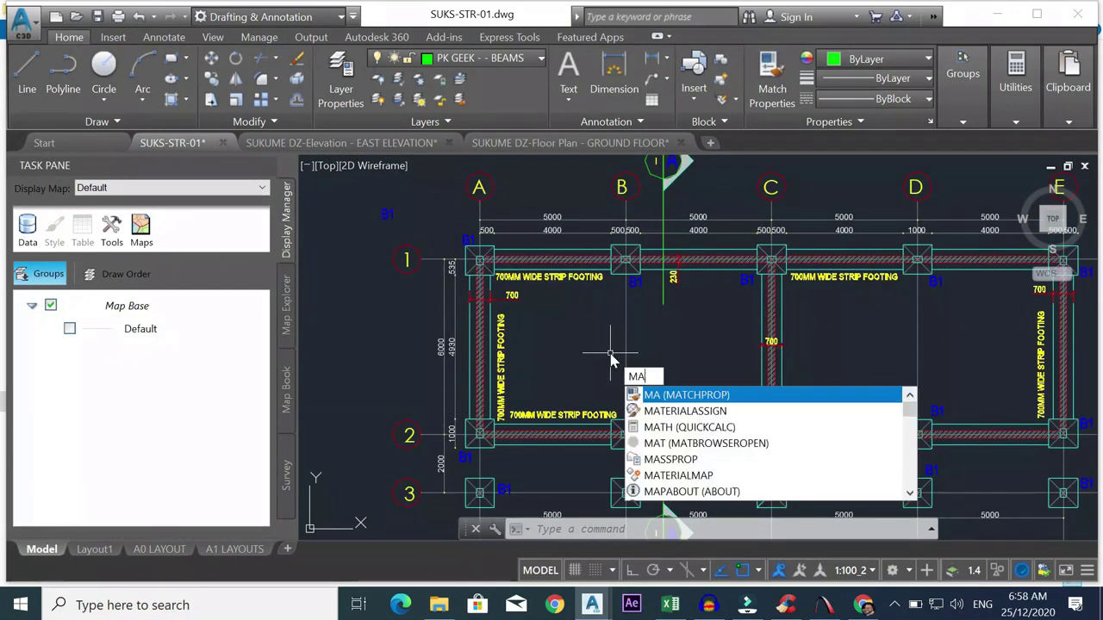
{"action": "key", "text": "Return"}
{"action": "scroll", "coordinate": [589, 257], "scroll_direction": "up", "scroll_amount": 5}
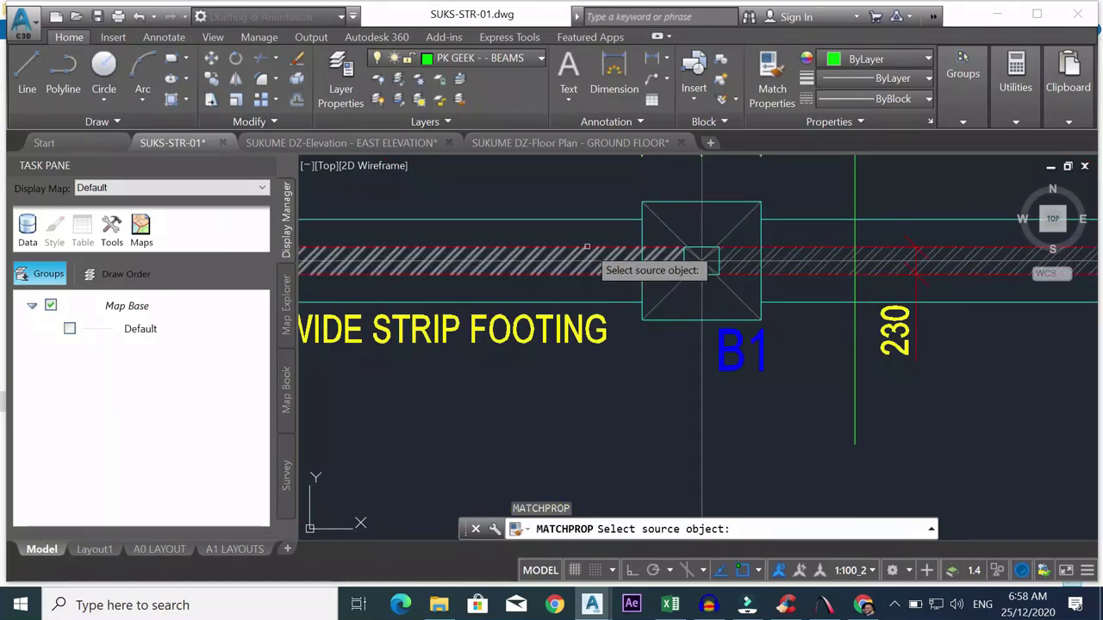
{"action": "scroll", "coordinate": [588, 248], "scroll_direction": "up", "scroll_amount": 5}
{"action": "left_click", "coordinate": [586, 247]}
- Apply the matched properties to the Ground Floor plan's outer walls and upper inner wall lines
{"action": "scroll", "coordinate": [586, 249], "scroll_direction": "down", "scroll_amount": 15}
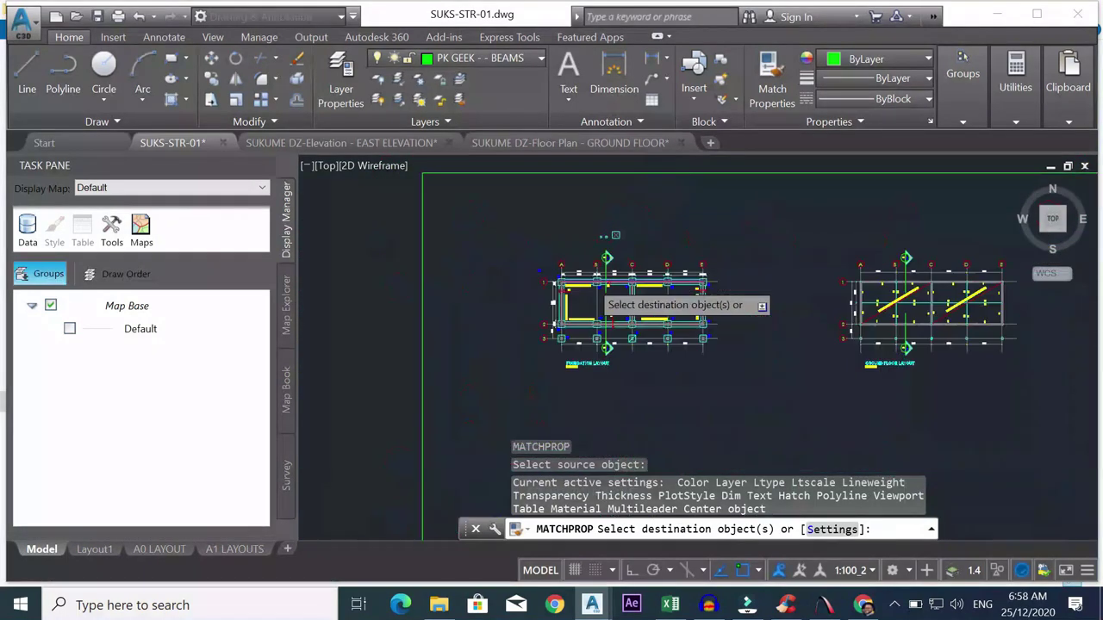
{"action": "scroll", "coordinate": [584, 331], "scroll_direction": "up", "scroll_amount": 10}
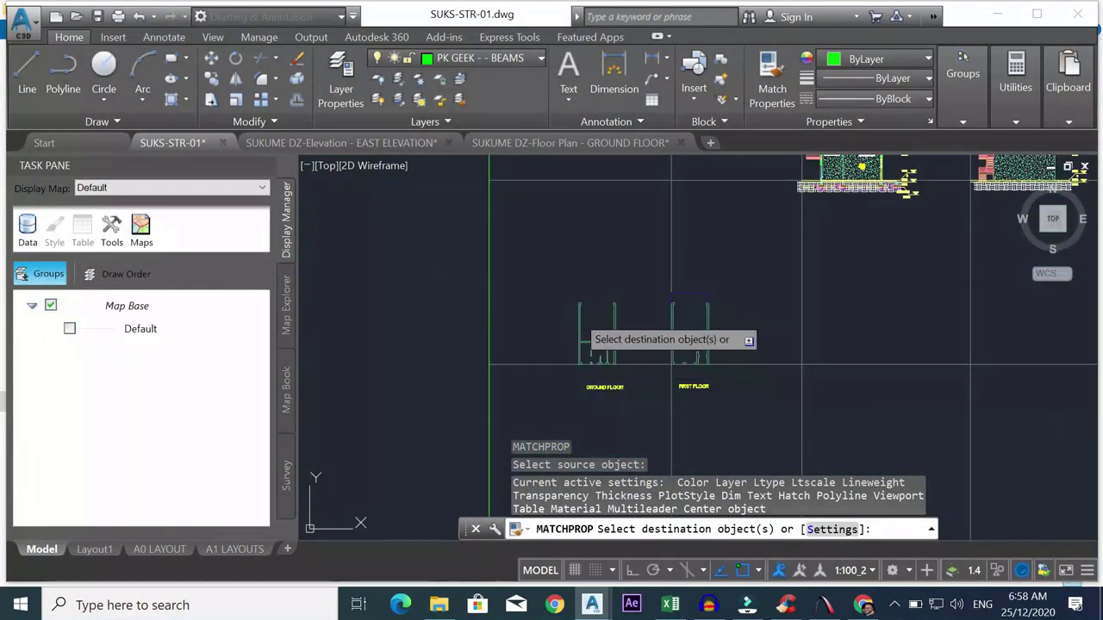
{"action": "left_click_drag", "start_coordinate": [577, 298], "coordinate": [832, 249]}
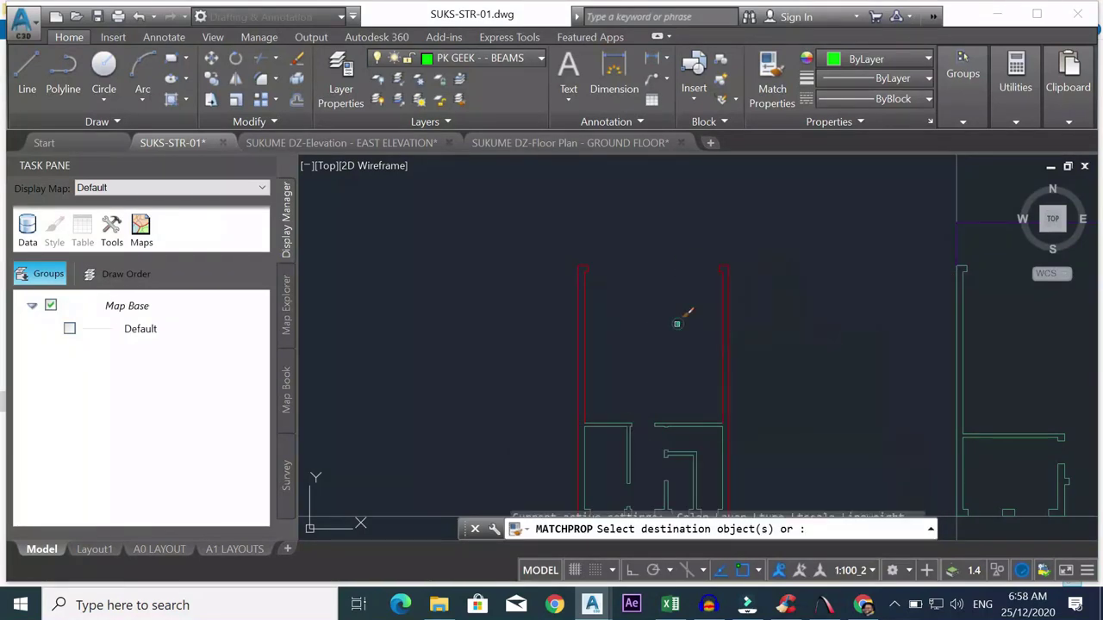
{"action": "left_click_drag", "start_coordinate": [684, 315], "coordinate": [706, 340]}
{"action": "left_click_drag", "start_coordinate": [780, 246], "coordinate": [603, 354]}
- Apply the matched properties to the remaining inner partitions and lower wall pieces of the Ground Floor plan, and end the command
{"action": "scroll", "coordinate": [677, 335], "scroll_direction": "up", "scroll_amount": 3}
{"action": "scroll", "coordinate": [684, 326], "scroll_direction": "down", "scroll_amount": 2}
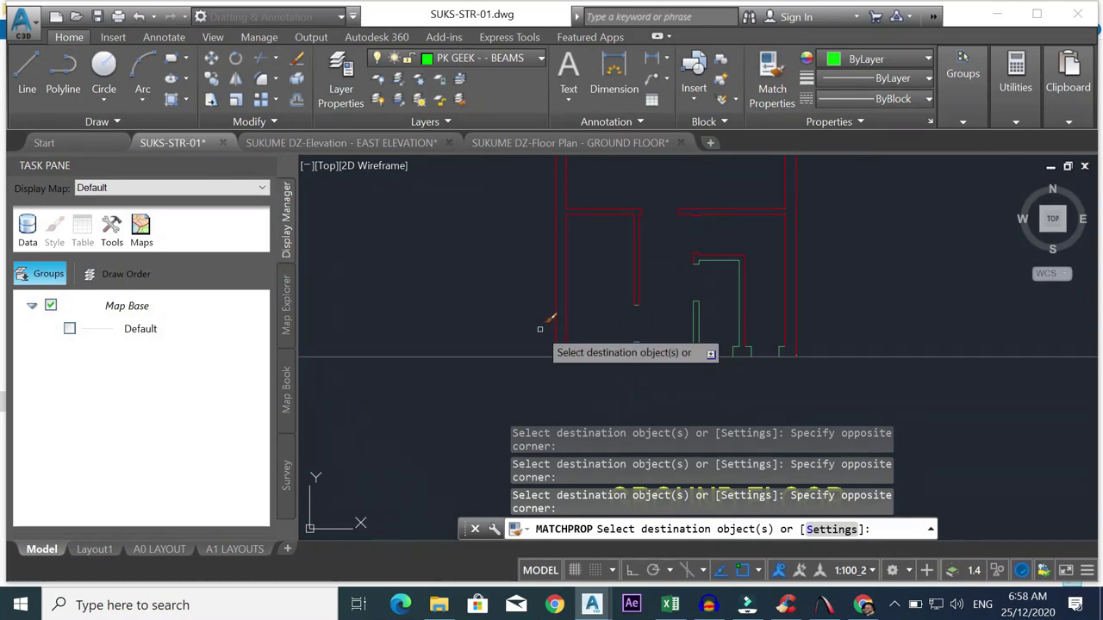
{"action": "mouse_move", "coordinate": [523, 317]}
{"action": "left_mouse_down"}
{"action": "mouse_move", "coordinate": [832, 349]}
{"action": "mouse_move", "coordinate": [841, 372]}
{"action": "left_mouse_up"}
{"action": "left_click_drag", "start_coordinate": [607, 230], "coordinate": [749, 351]}
{"action": "left_click_drag", "start_coordinate": [771, 241], "coordinate": [664, 330]}
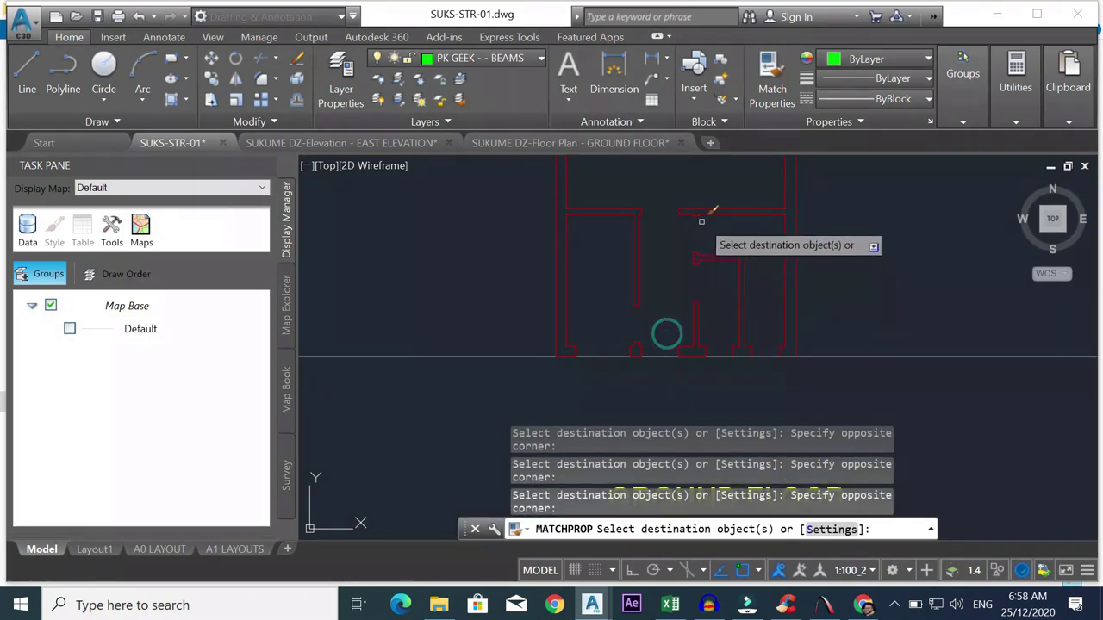
{"action": "scroll", "coordinate": [702, 215], "scroll_direction": "down", "scroll_amount": 8}
{"action": "scroll", "coordinate": [711, 214], "scroll_direction": "up", "scroll_amount": 4}
{"action": "key", "text": "Escape"}
{"action": "scroll", "coordinate": [699, 199], "scroll_direction": "down", "scroll_amount": 4}
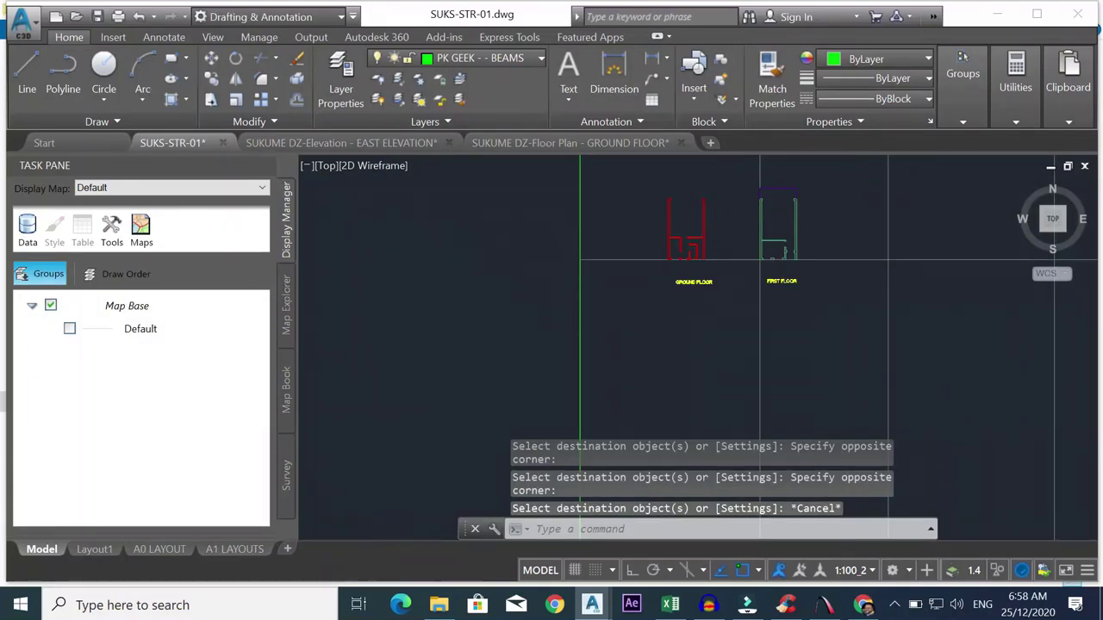
- Match the First Floor plan's long outer wall lines to the Ground Floor plan's red outer wall line
{"action": "scroll", "coordinate": [776, 219], "scroll_direction": "up", "scroll_amount": 4}
{"action": "type", "text": "ma"}
{"action": "key", "text": "Return"}
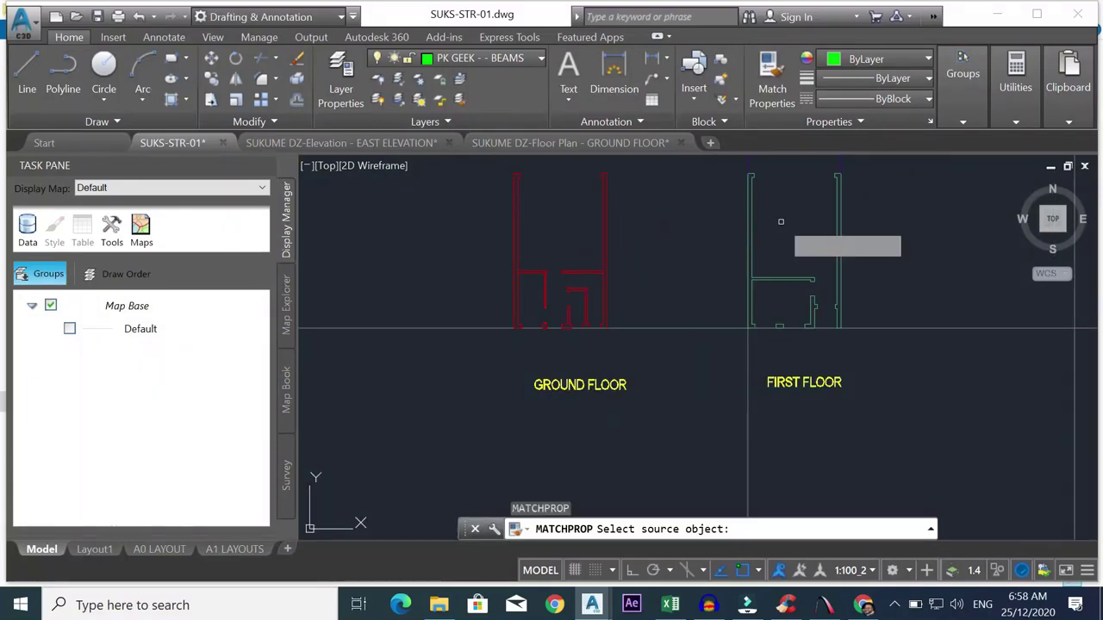
{"action": "left_click", "coordinate": [605, 219]}
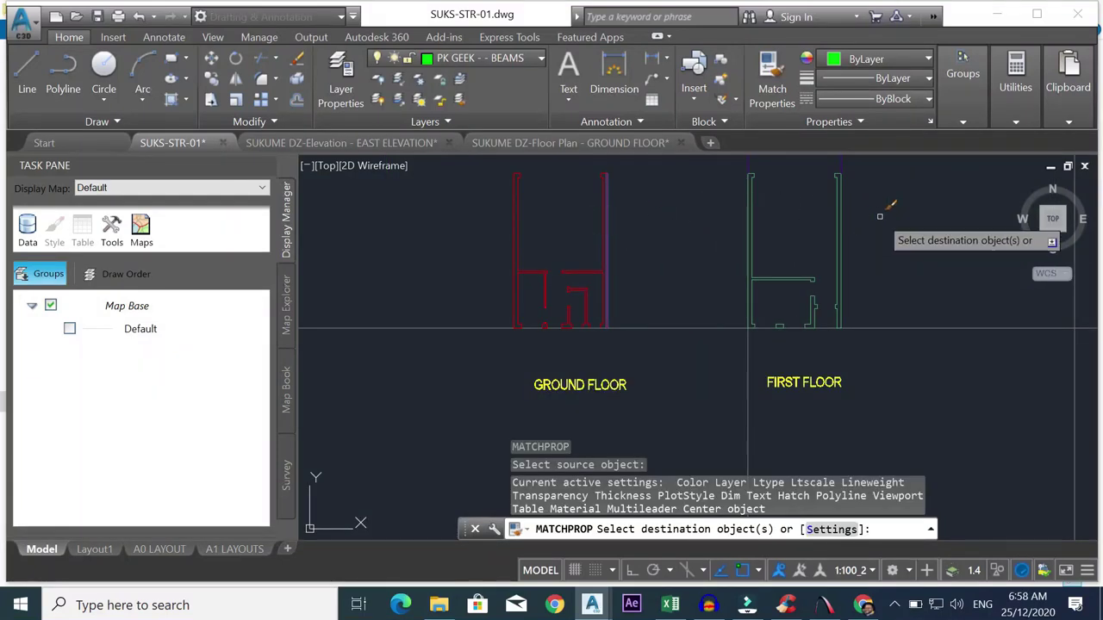
{"action": "left_click", "coordinate": [736, 171]}
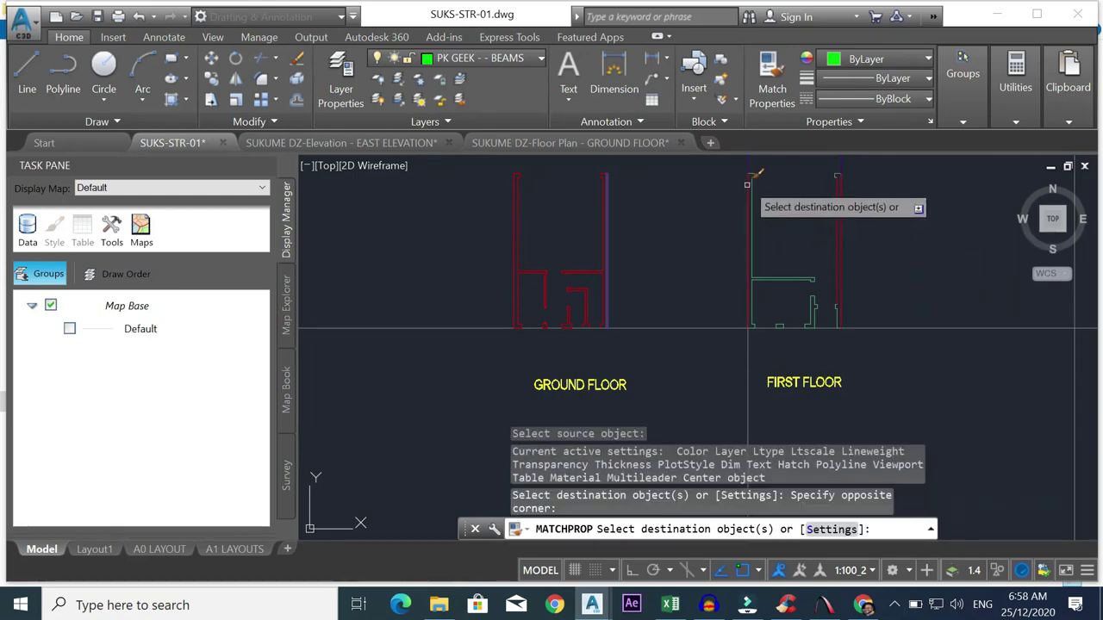
{"action": "left_click", "coordinate": [777, 285]}
- Apply the red wall properties to the First Floor plan's lower-left corner and horizontal inner wall lines
{"action": "scroll", "coordinate": [752, 258], "scroll_direction": "up", "scroll_amount": 2}
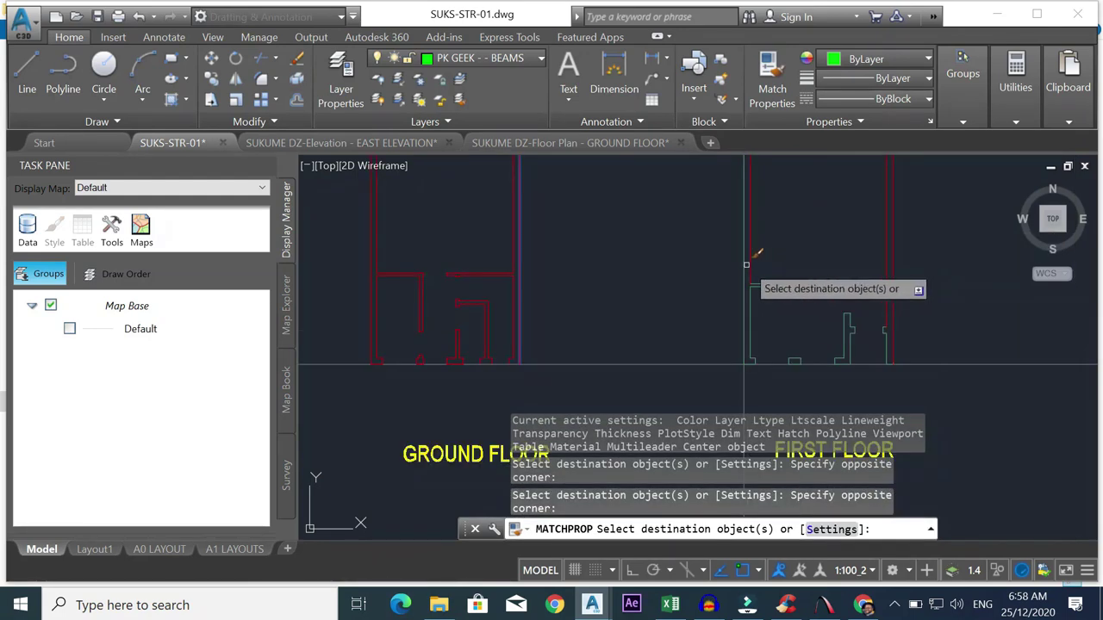
{"action": "left_click", "coordinate": [730, 333]}
{"action": "left_click", "coordinate": [778, 381]}
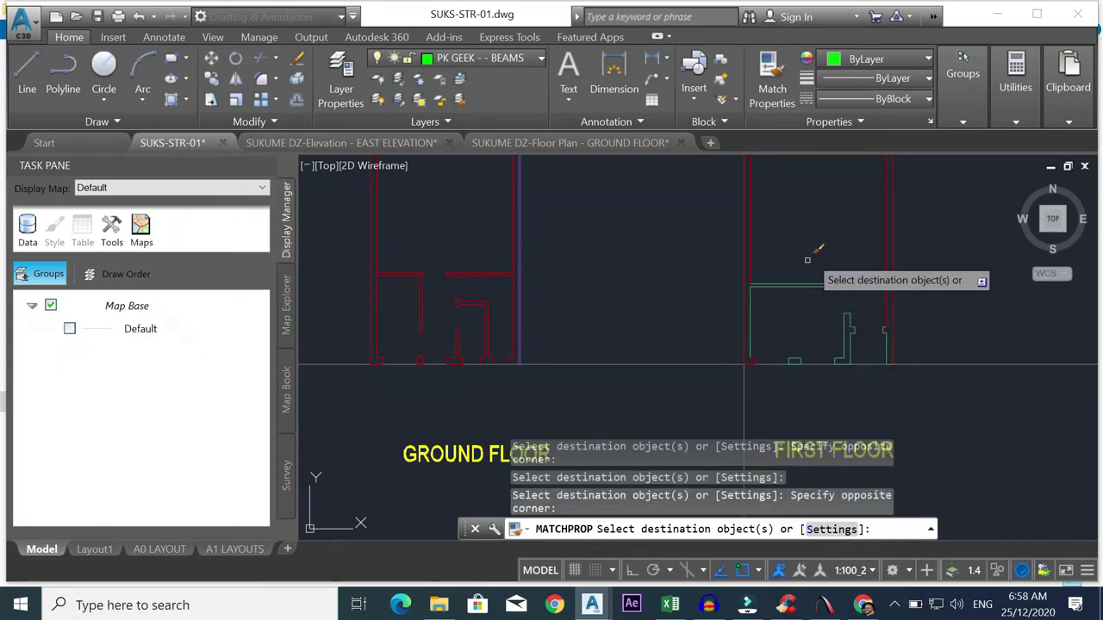
{"action": "scroll", "coordinate": [757, 319], "scroll_direction": "up", "scroll_amount": 3}
{"action": "left_click", "coordinate": [755, 305]}
{"action": "left_click", "coordinate": [796, 300]}
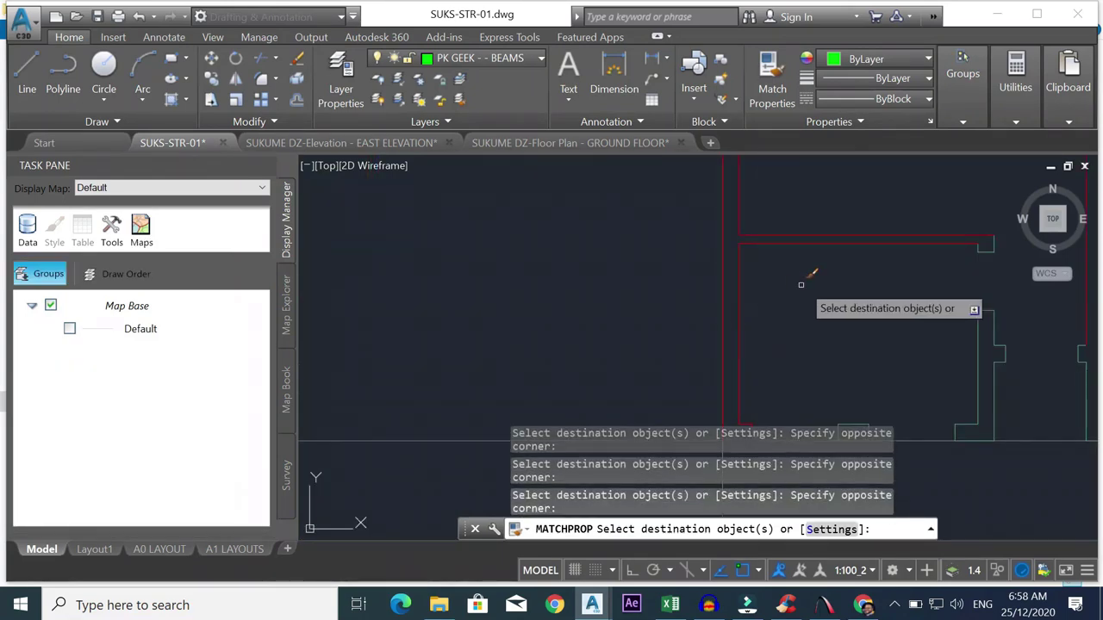
- Apply the red wall properties to the end of the horizontal inner wall and the short vertical partition in the First Floor plan
{"action": "scroll", "coordinate": [905, 279], "scroll_direction": "down", "scroll_amount": 3}
{"action": "scroll", "coordinate": [875, 245], "scroll_direction": "up", "scroll_amount": 3}
{"action": "left_click", "coordinate": [875, 245]}
{"action": "left_click", "coordinate": [878, 348]}
{"action": "left_click", "coordinate": [822, 313]}
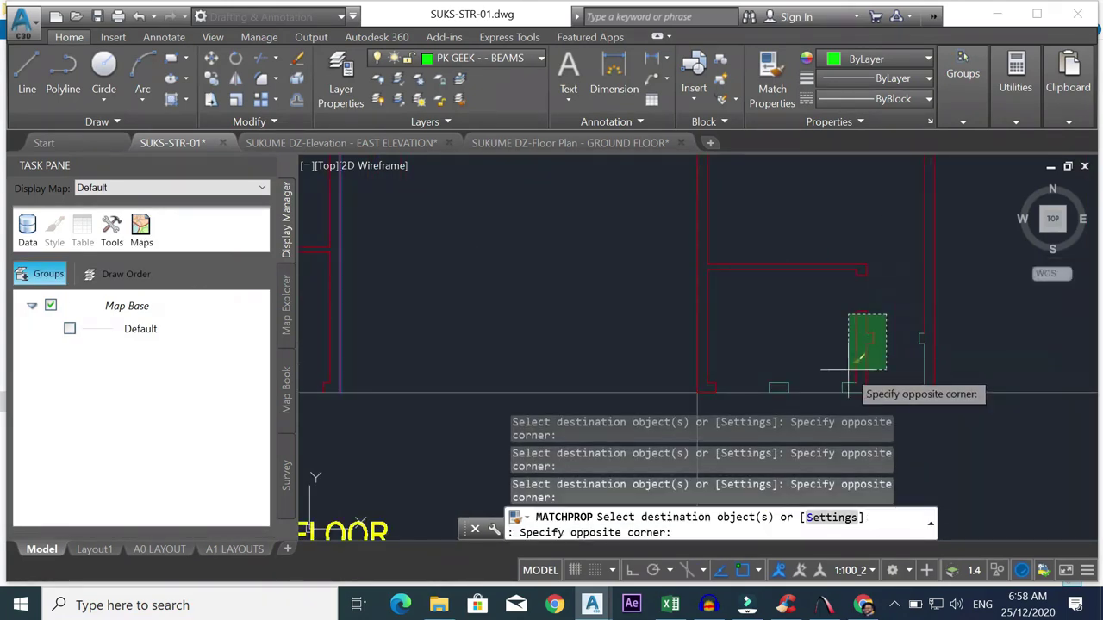
{"action": "left_click", "coordinate": [813, 366]}
- Apply the red wall properties to the small middle pier and the partition's foot along the First Floor plan's lower wall
{"action": "scroll", "coordinate": [787, 355], "scroll_direction": "down", "scroll_amount": 2}
{"action": "scroll", "coordinate": [786, 362], "scroll_direction": "up", "scroll_amount": 2}
{"action": "left_click", "coordinate": [736, 350]}
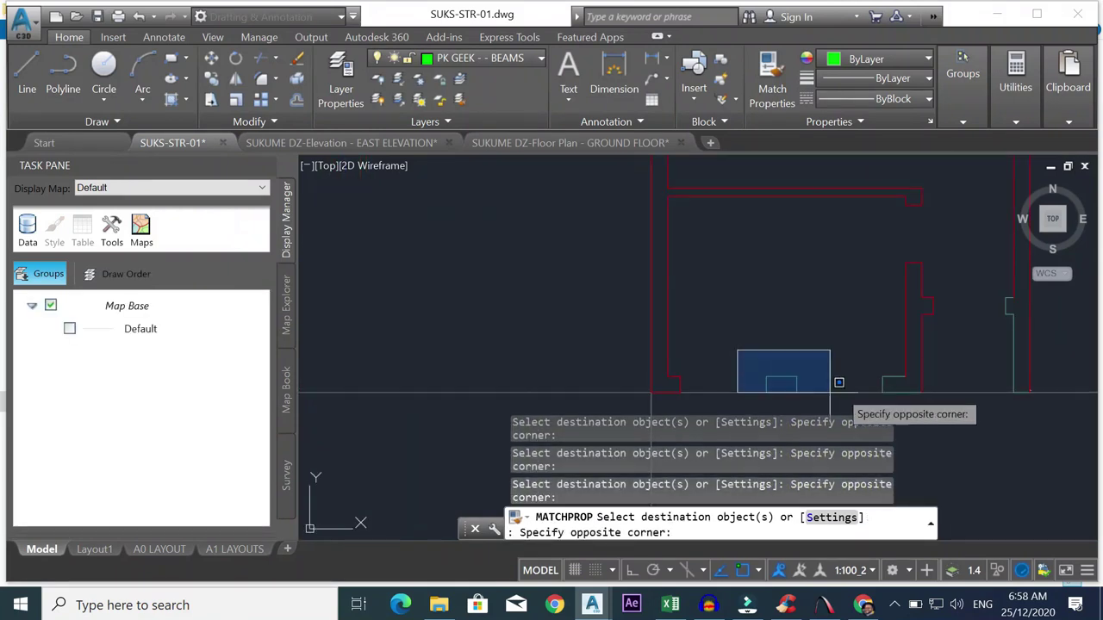
{"action": "left_click", "coordinate": [929, 405]}
- Apply the red wall properties to the remaining jog and upper corner of the First Floor plan's right wall, and end the property matching
{"action": "scroll", "coordinate": [924, 341], "scroll_direction": "down", "scroll_amount": 2}
{"action": "scroll", "coordinate": [969, 332], "scroll_direction": "down", "scroll_amount": 2}
{"action": "left_click", "coordinate": [967, 333]}
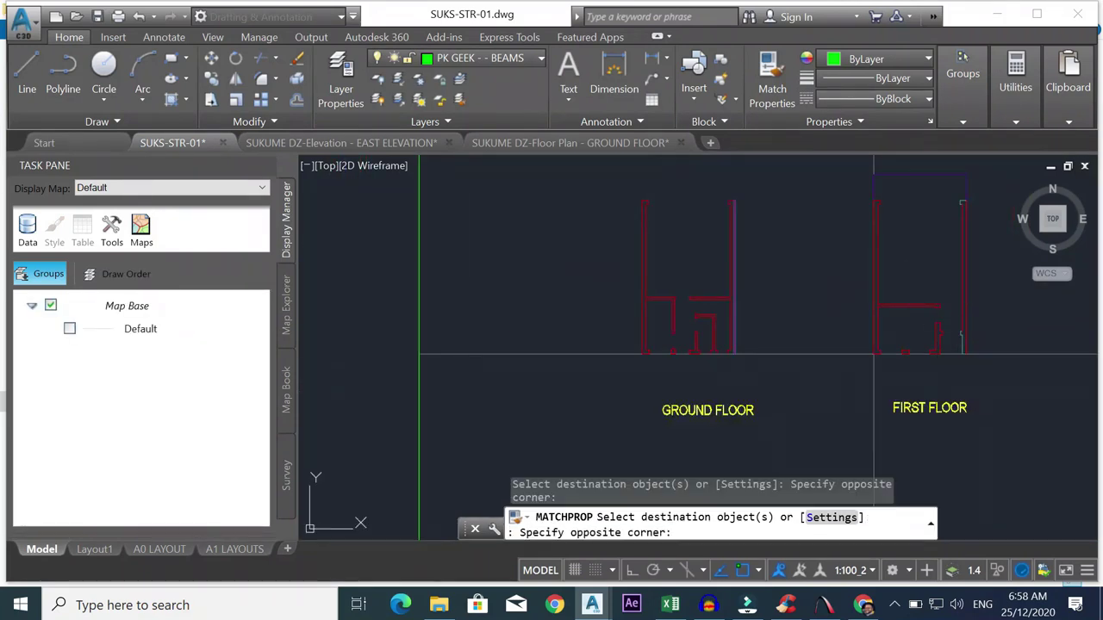
{"action": "left_click", "coordinate": [968, 327]}
{"action": "scroll", "coordinate": [965, 198], "scroll_direction": "up", "scroll_amount": 2}
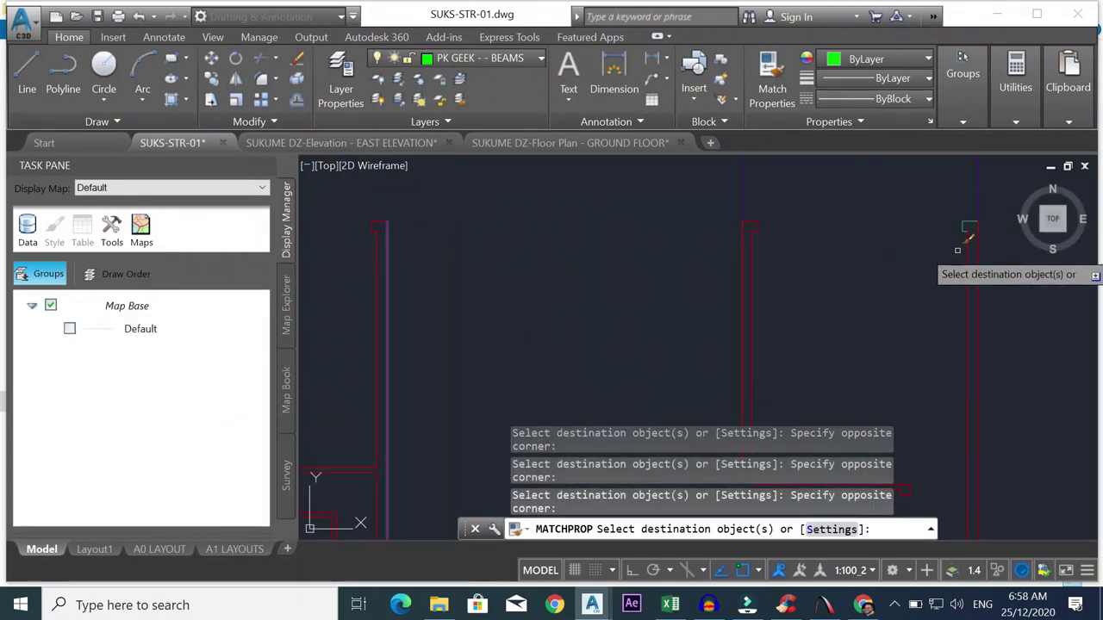
{"action": "left_click", "coordinate": [949, 195]}
{"action": "key", "text": "Escape"}
{"action": "scroll", "coordinate": [918, 259], "scroll_direction": "down", "scroll_amount": 2}
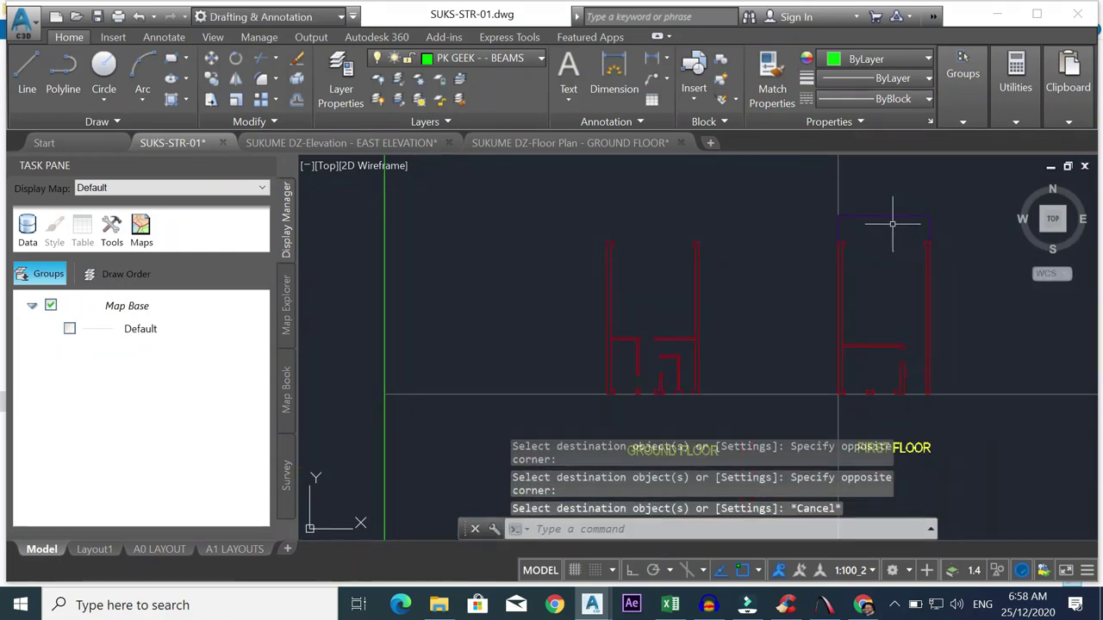
- Examine the R.C. canopy slabs at first floor and wallplate levels in the section drawing and compare them with the floor plans
{"action": "scroll", "coordinate": [887, 221], "scroll_direction": "up", "scroll_amount": 2}
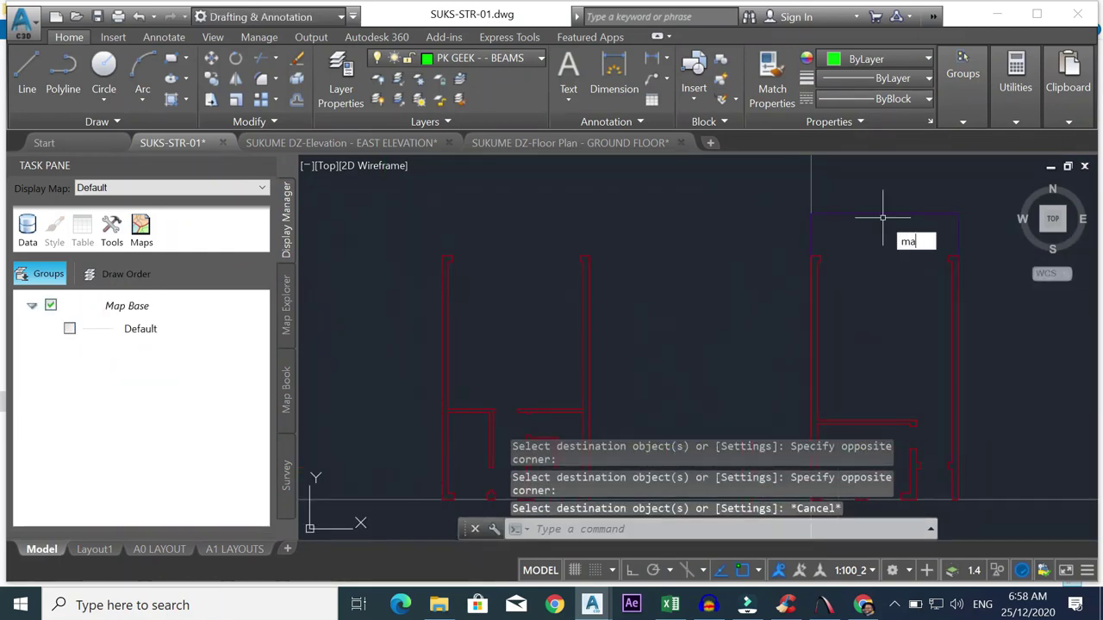
{"action": "type", "text": "ma"}
{"action": "key", "text": "Return"}
{"action": "scroll", "coordinate": [837, 278], "scroll_direction": "down", "scroll_amount": 4}
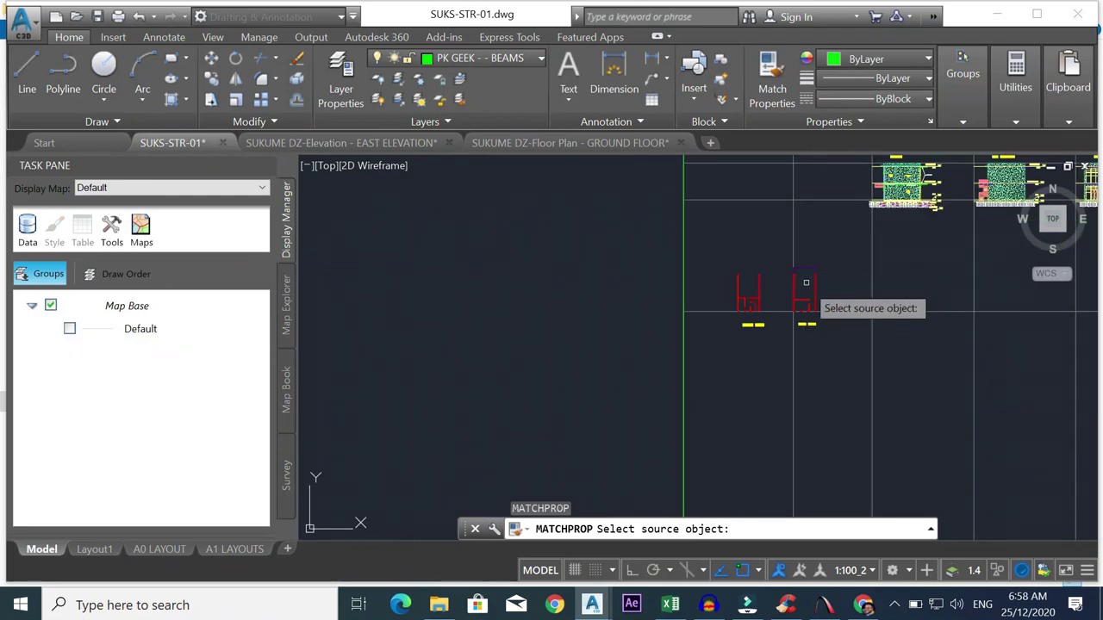
{"action": "scroll", "coordinate": [806, 282], "scroll_direction": "up", "scroll_amount": 4}
{"action": "scroll", "coordinate": [748, 206], "scroll_direction": "down", "scroll_amount": 5}
{"action": "scroll", "coordinate": [758, 258], "scroll_direction": "up", "scroll_amount": 6}
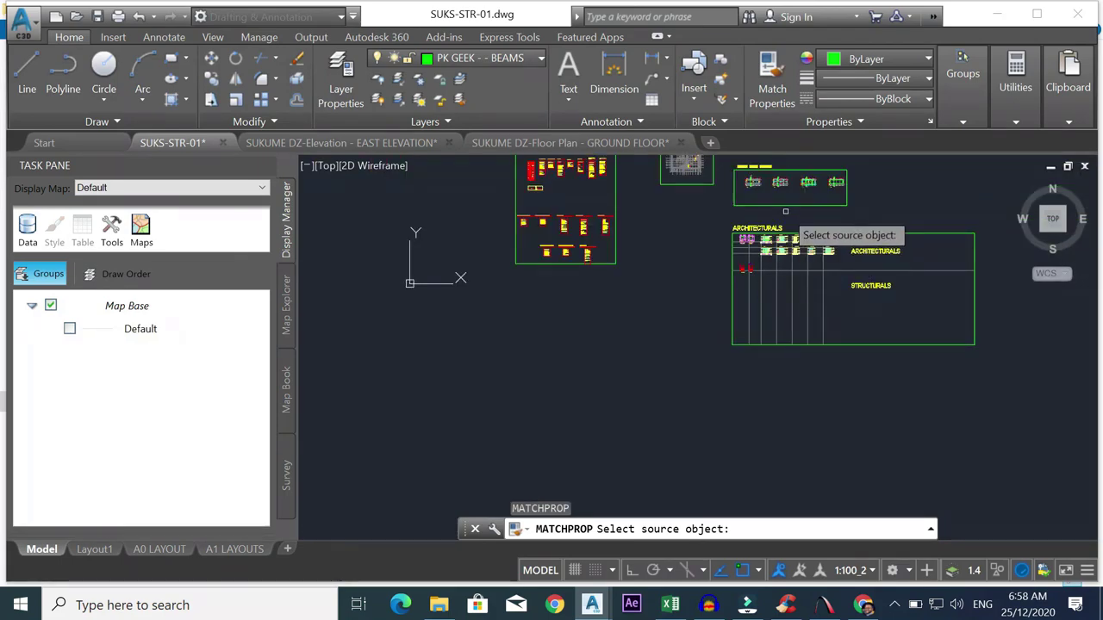
{"action": "scroll", "coordinate": [642, 231], "scroll_direction": "up", "scroll_amount": 5}
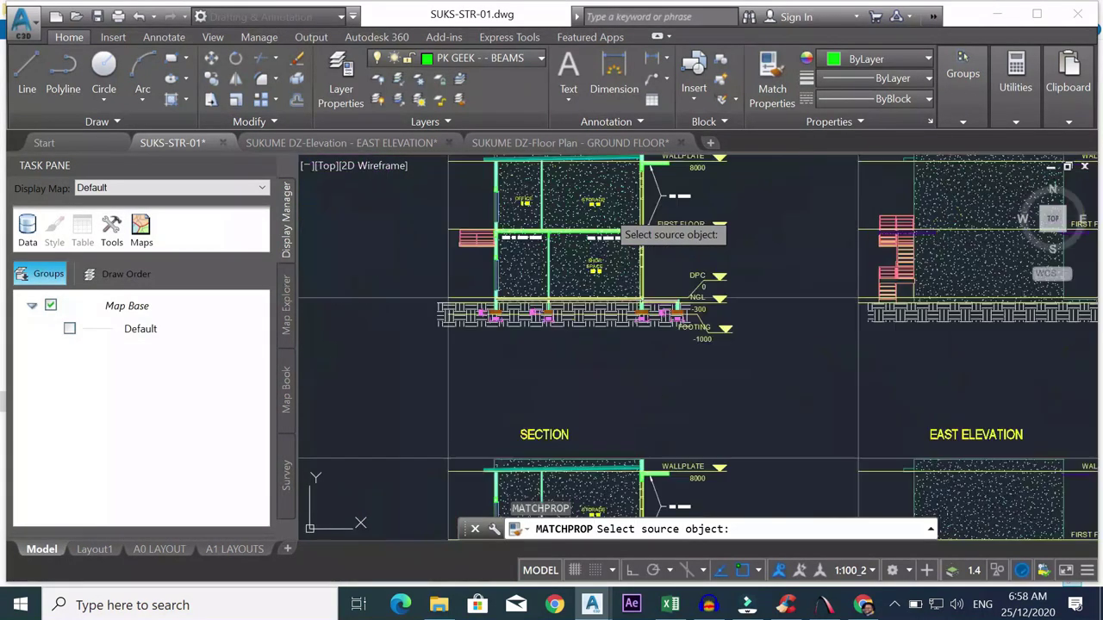
{"action": "scroll", "coordinate": [759, 318], "scroll_direction": "down", "scroll_amount": 3}
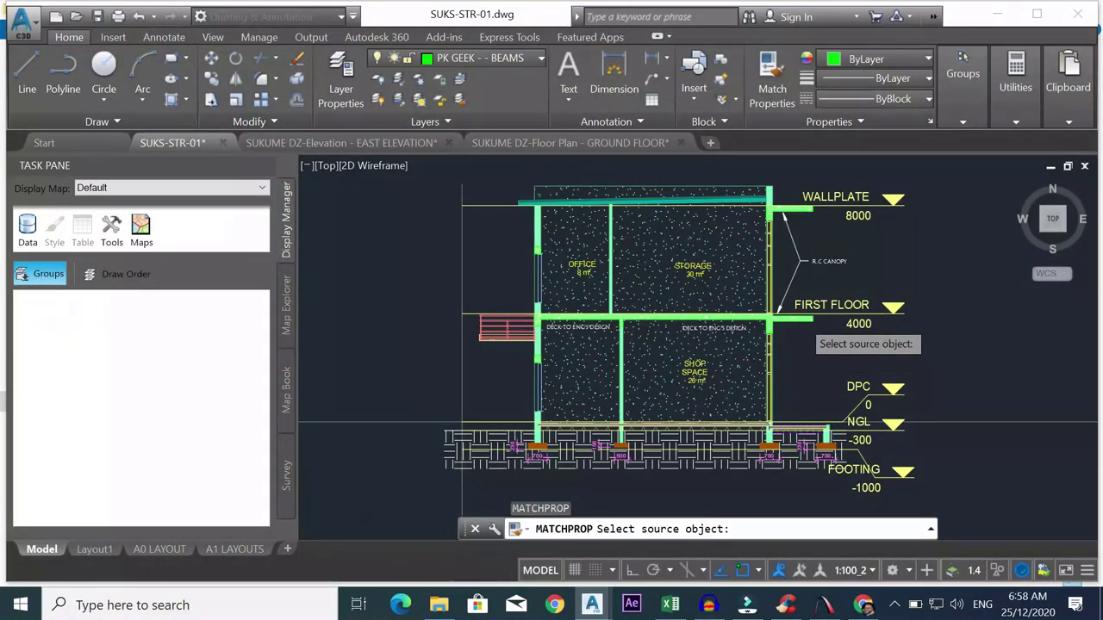
{"action": "scroll", "coordinate": [801, 321], "scroll_direction": "up", "scroll_amount": 4}
{"action": "scroll", "coordinate": [754, 323], "scroll_direction": "down", "scroll_amount": 4}
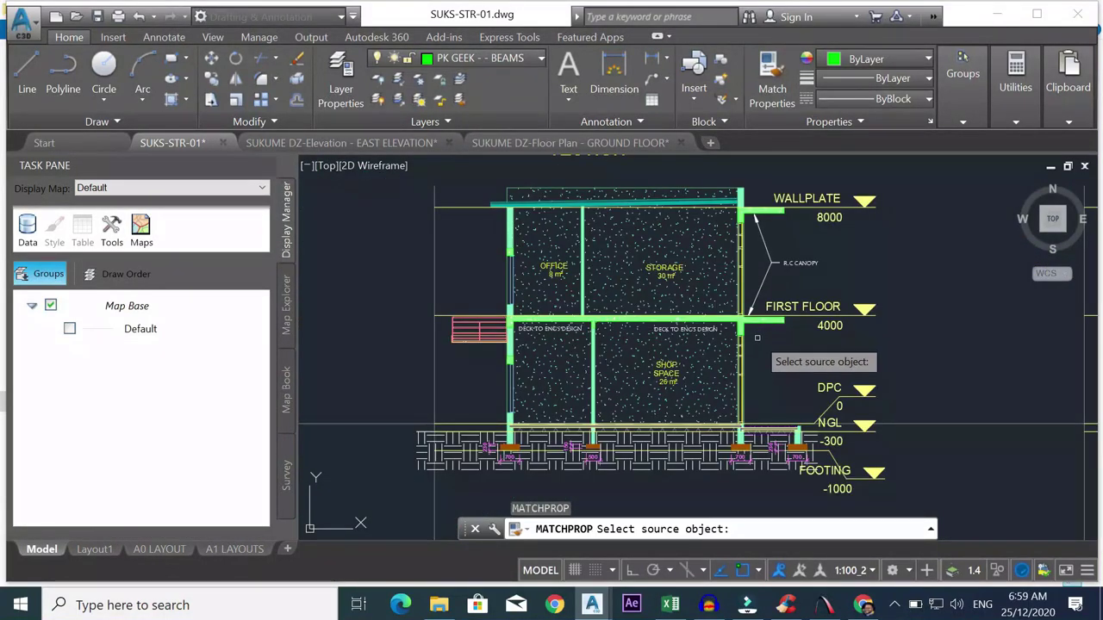
{"action": "scroll", "coordinate": [758, 332], "scroll_direction": "up", "scroll_amount": 4}
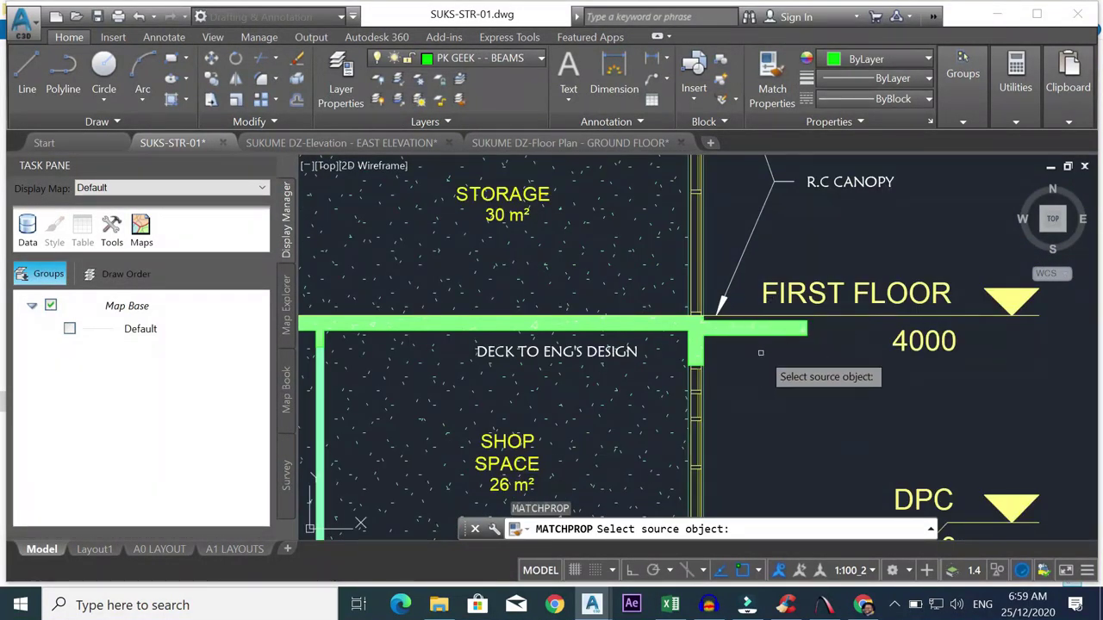
{"action": "scroll", "coordinate": [760, 352], "scroll_direction": "down", "scroll_amount": 4}
{"action": "scroll", "coordinate": [746, 228], "scroll_direction": "up", "scroll_amount": 4}
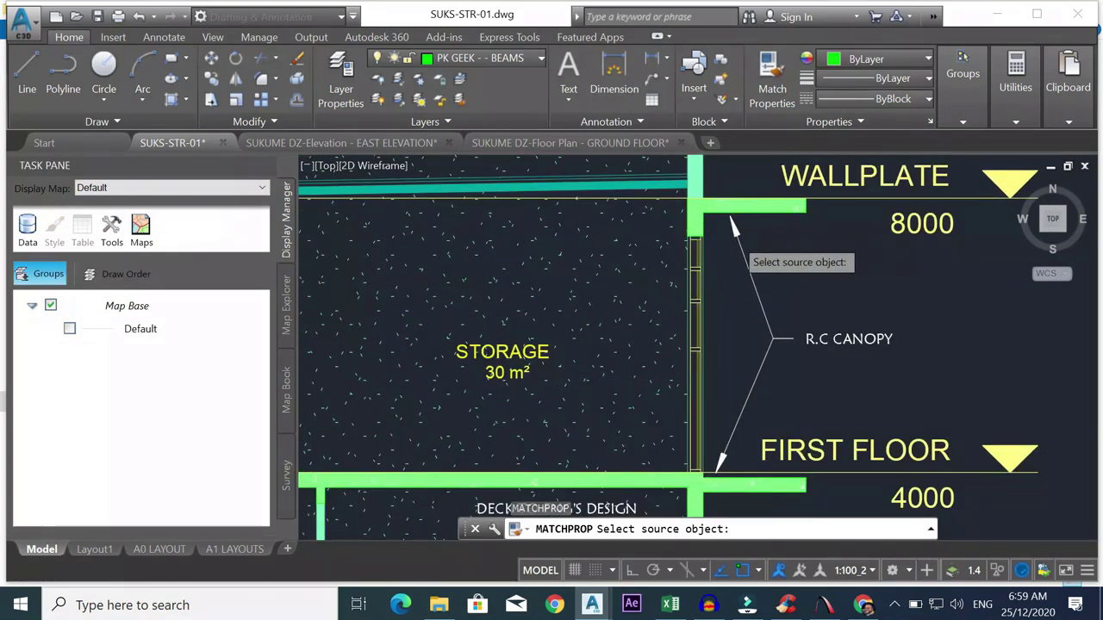
{"action": "scroll", "coordinate": [741, 252], "scroll_direction": "down", "scroll_amount": 5}
{"action": "scroll", "coordinate": [711, 317], "scroll_direction": "up", "scroll_amount": 5}
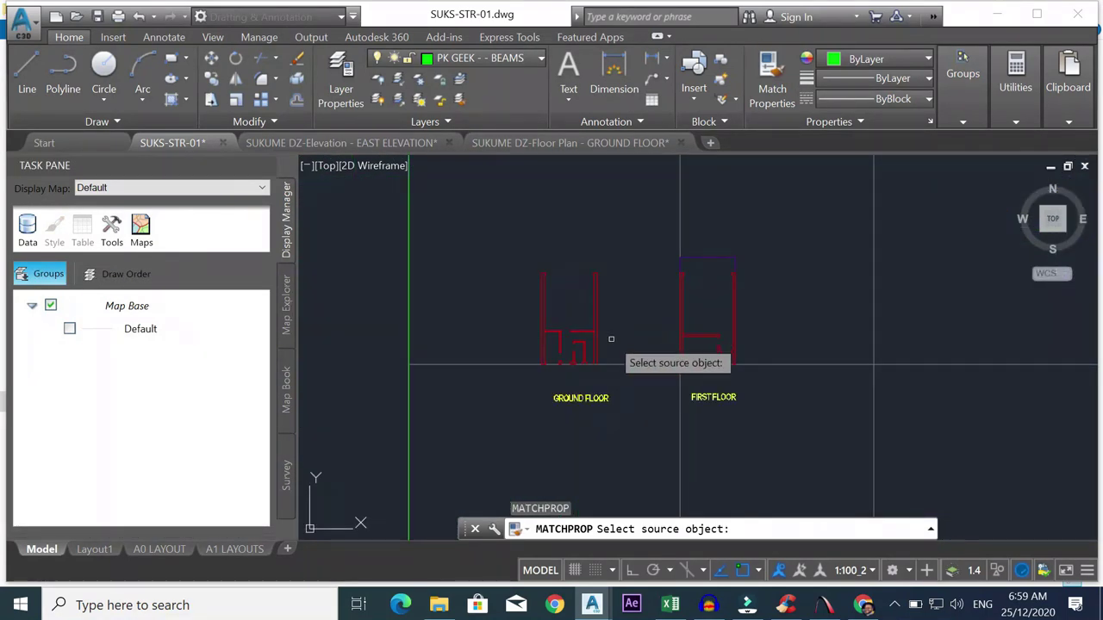
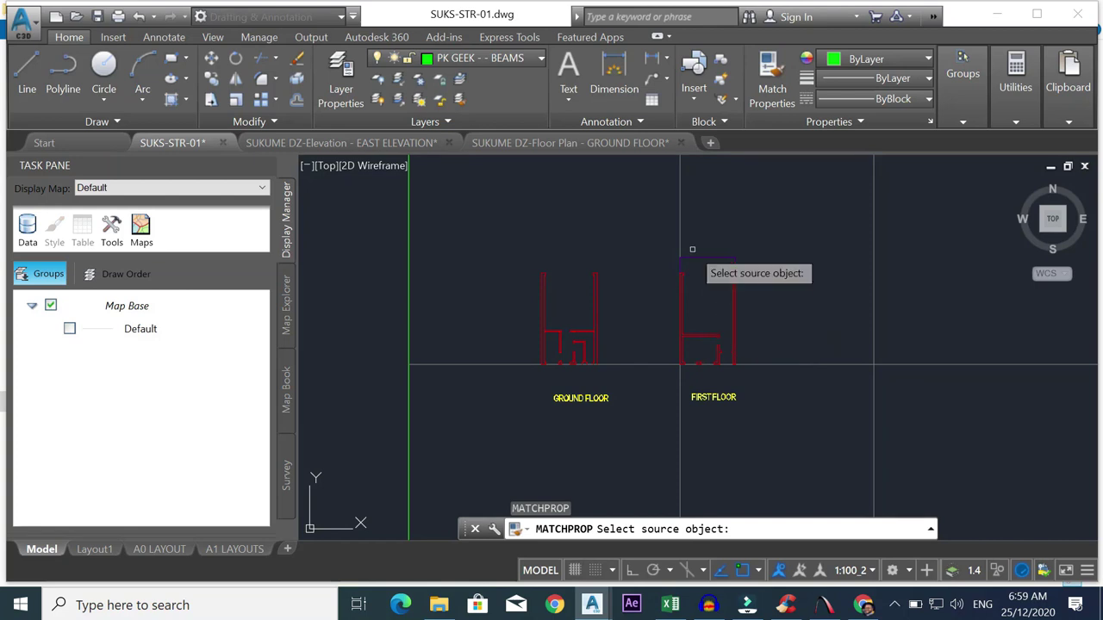
{"action": "scroll", "coordinate": [692, 249], "scroll_direction": "up", "scroll_amount": 4}
{"action": "left_click", "coordinate": [814, 259]}
{"action": "left_click", "coordinate": [767, 291]}
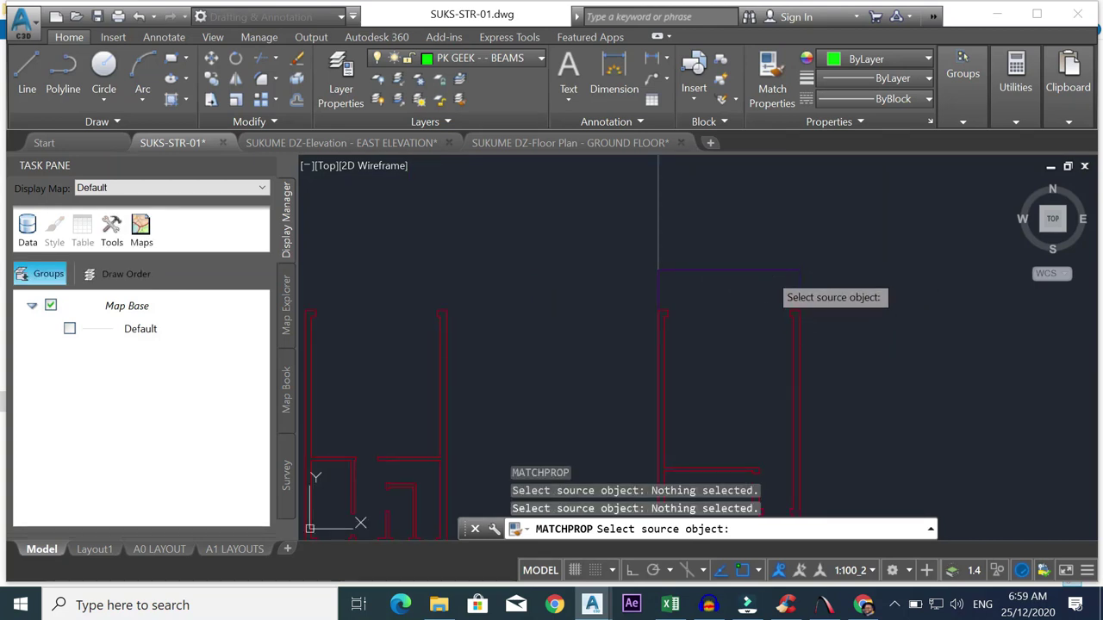
{"action": "left_click", "coordinate": [760, 269]}
{"action": "key", "text": "Escape"}
{"action": "scroll", "coordinate": [808, 271], "scroll_direction": "down", "scroll_amount": 6}
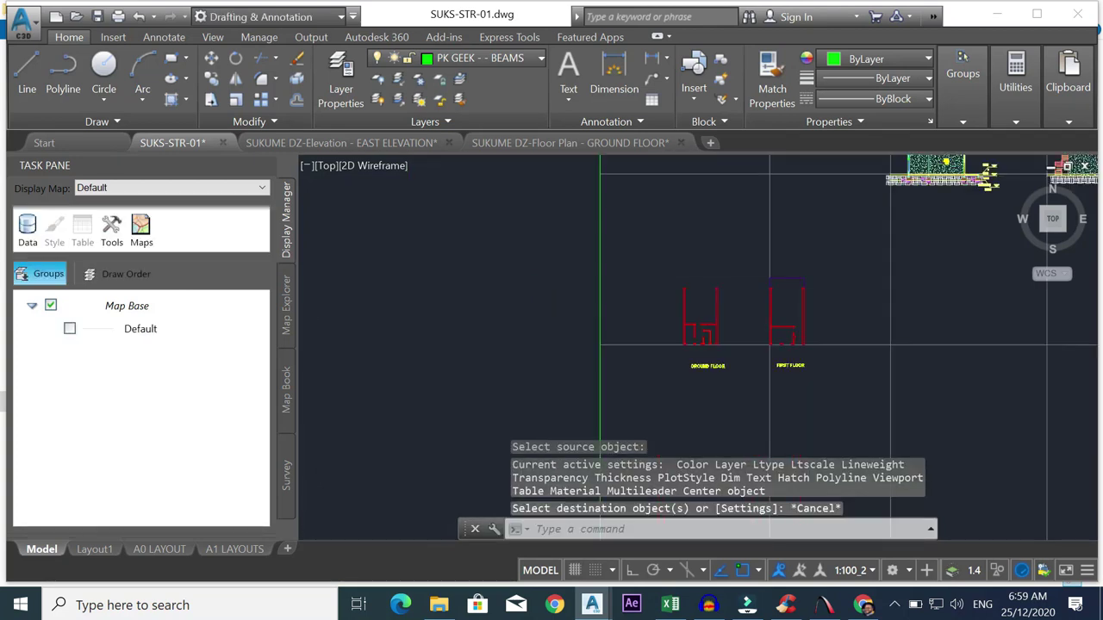
- Match the First Floor plan's violet canopy outline to the cyan strip footing edge in the foundation layout
{"action": "type", "text": "Ma"}
{"action": "key", "text": "Return"}
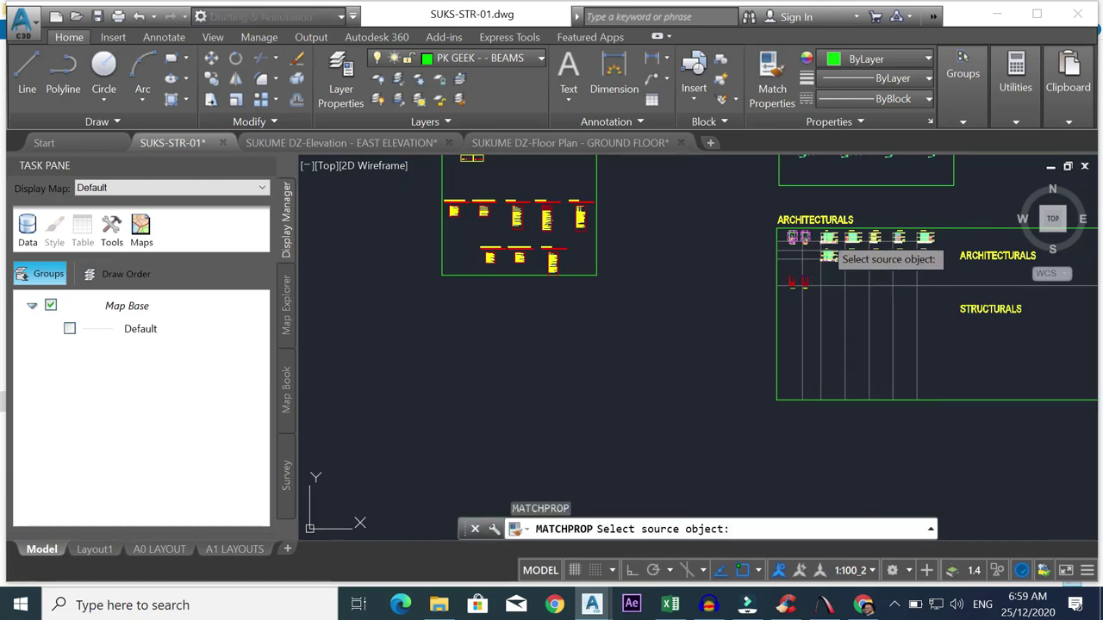
{"action": "scroll", "coordinate": [837, 219], "scroll_direction": "down", "scroll_amount": 2}
{"action": "scroll", "coordinate": [853, 228], "scroll_direction": "up", "scroll_amount": 7}
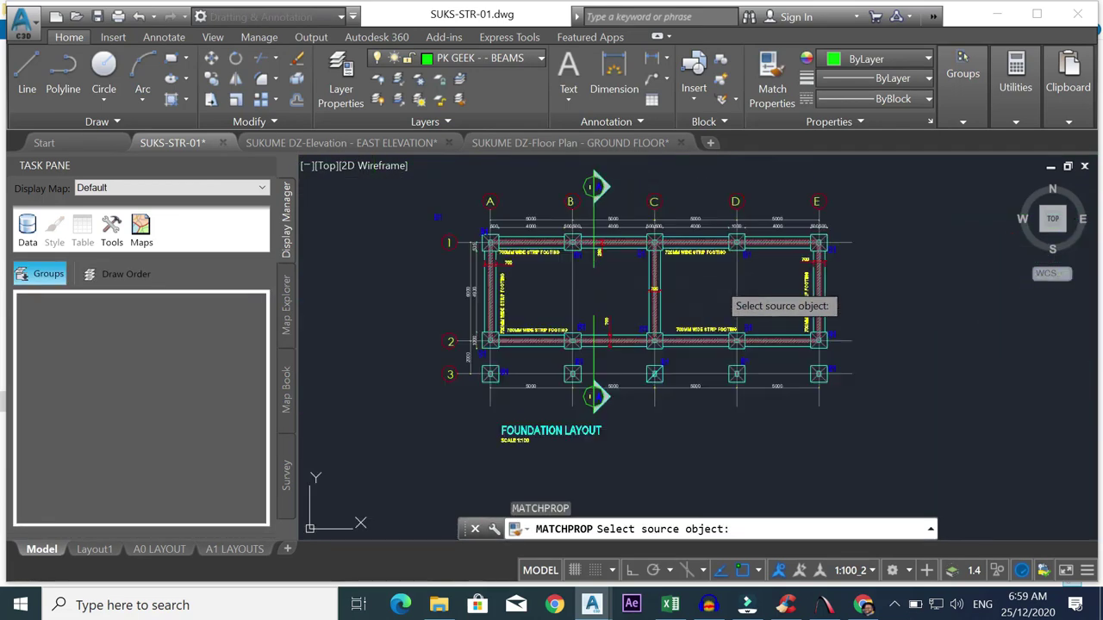
{"action": "scroll", "coordinate": [877, 295], "scroll_direction": "up", "scroll_amount": 4}
{"action": "left_click", "coordinate": [897, 263]}
{"action": "scroll", "coordinate": [876, 279], "scroll_direction": "down", "scroll_amount": 8}
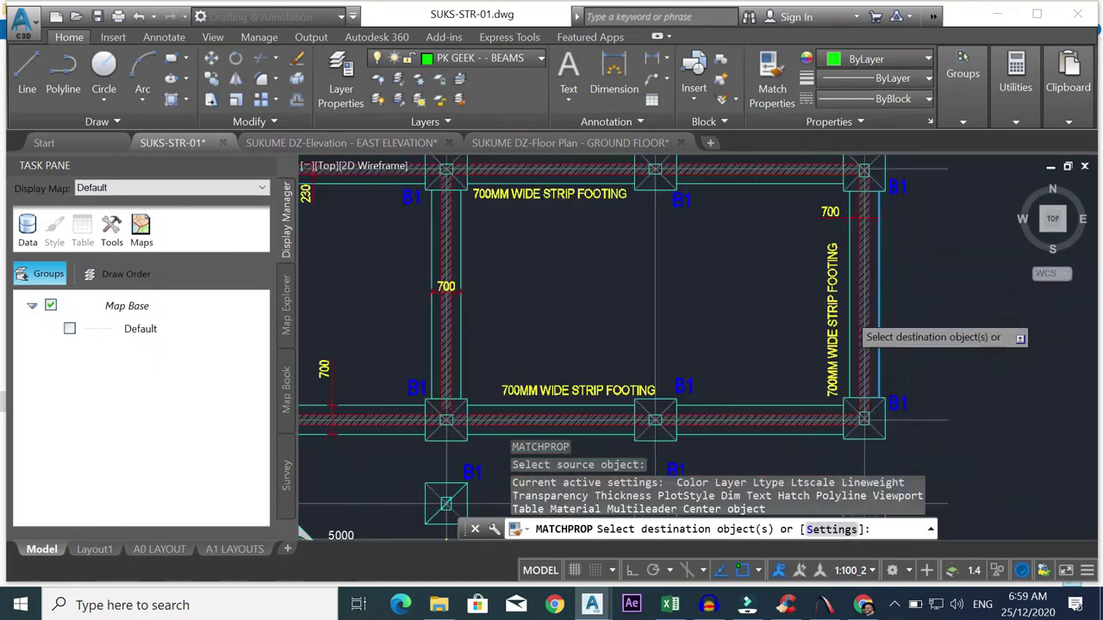
{"action": "scroll", "coordinate": [845, 405], "scroll_direction": "up", "scroll_amount": 3}
{"action": "scroll", "coordinate": [853, 414], "scroll_direction": "up", "scroll_amount": 4}
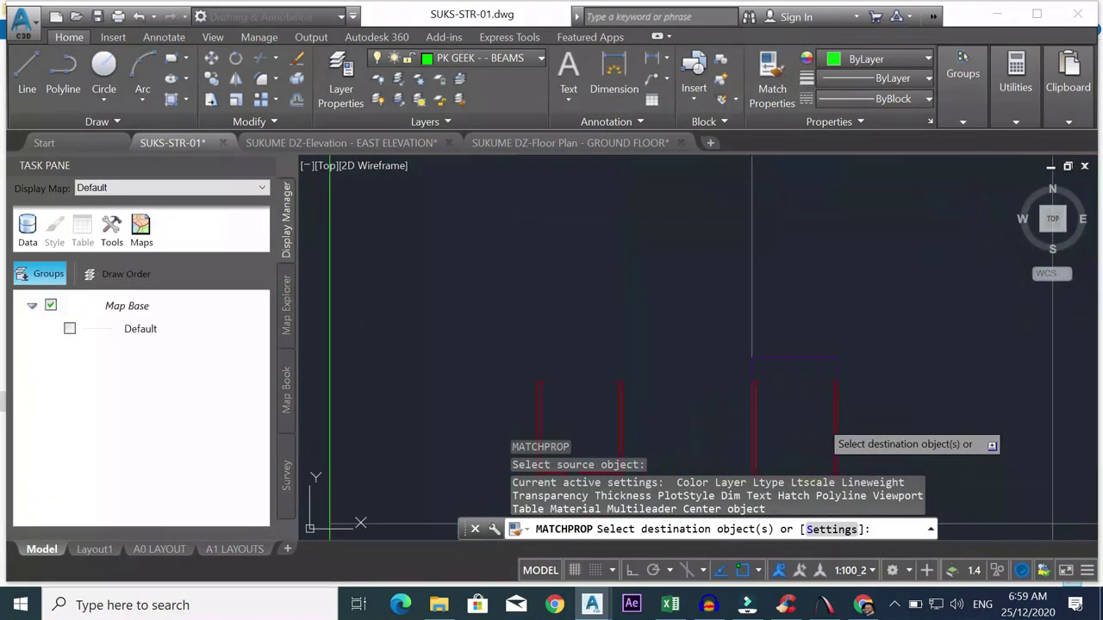
{"action": "left_click", "coordinate": [741, 365]}
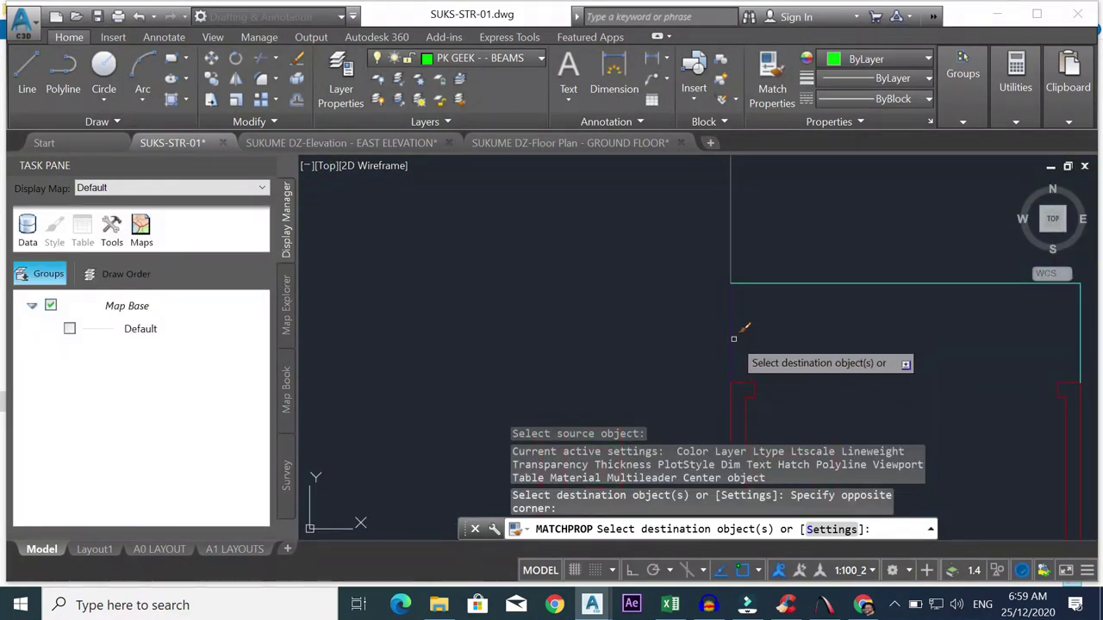
{"action": "key", "text": "Escape"}
{"action": "key", "text": "Escape"}
{"action": "scroll", "coordinate": [794, 307], "scroll_direction": "down", "scroll_amount": 3}
{"action": "scroll", "coordinate": [735, 344], "scroll_direction": "up", "scroll_amount": 2}
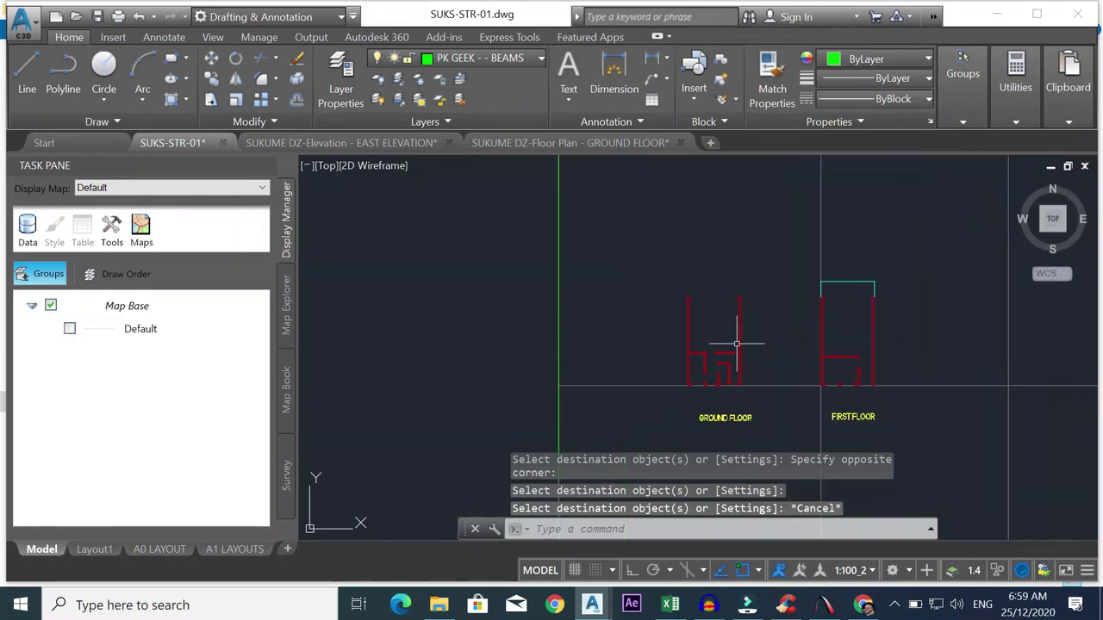
- Draw the outer beam line across the Ground Floor plan's upper opening, between the top inner corners of its two end piers
{"action": "scroll", "coordinate": [734, 343], "scroll_direction": "down", "scroll_amount": 8}
{"action": "scroll", "coordinate": [735, 343], "scroll_direction": "up", "scroll_amount": 8}
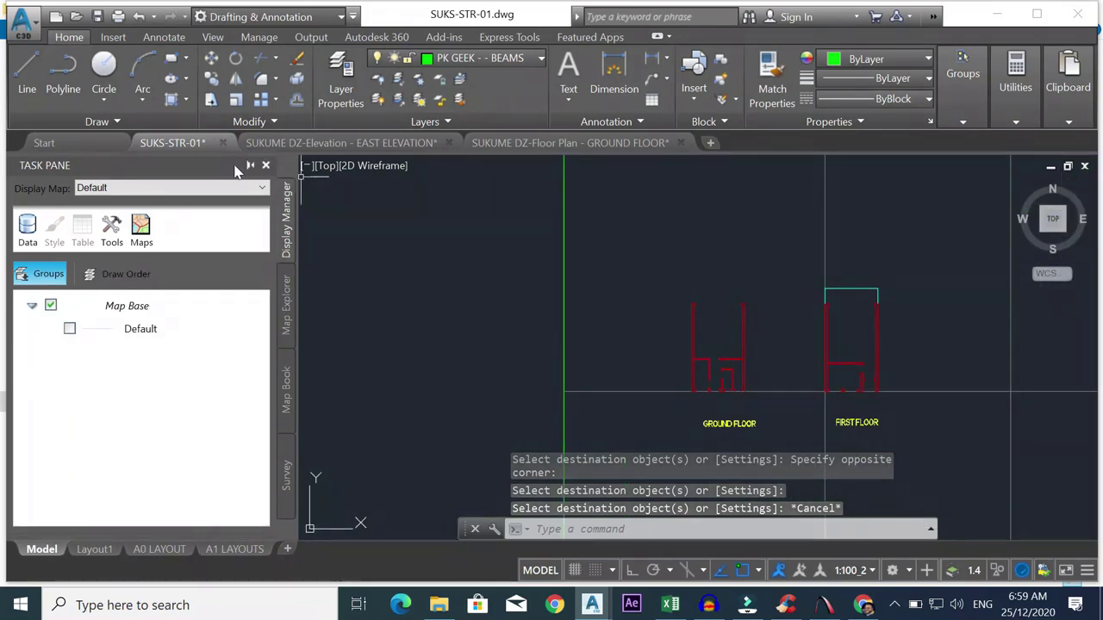
{"action": "left_click", "coordinate": [35, 71]}
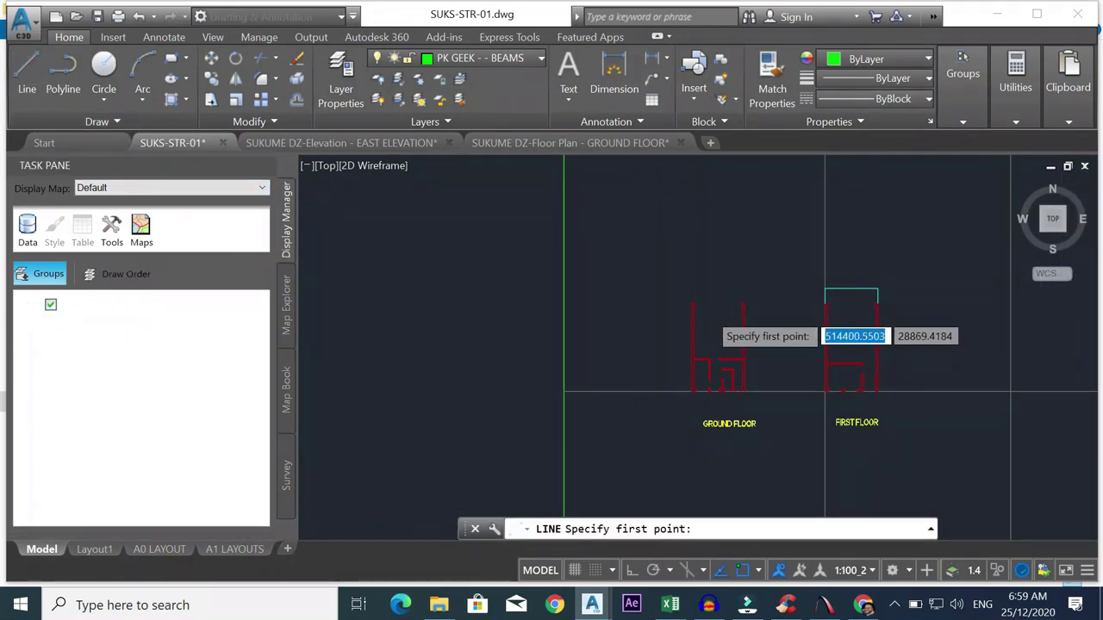
{"action": "scroll", "coordinate": [693, 306], "scroll_direction": "up", "scroll_amount": 4}
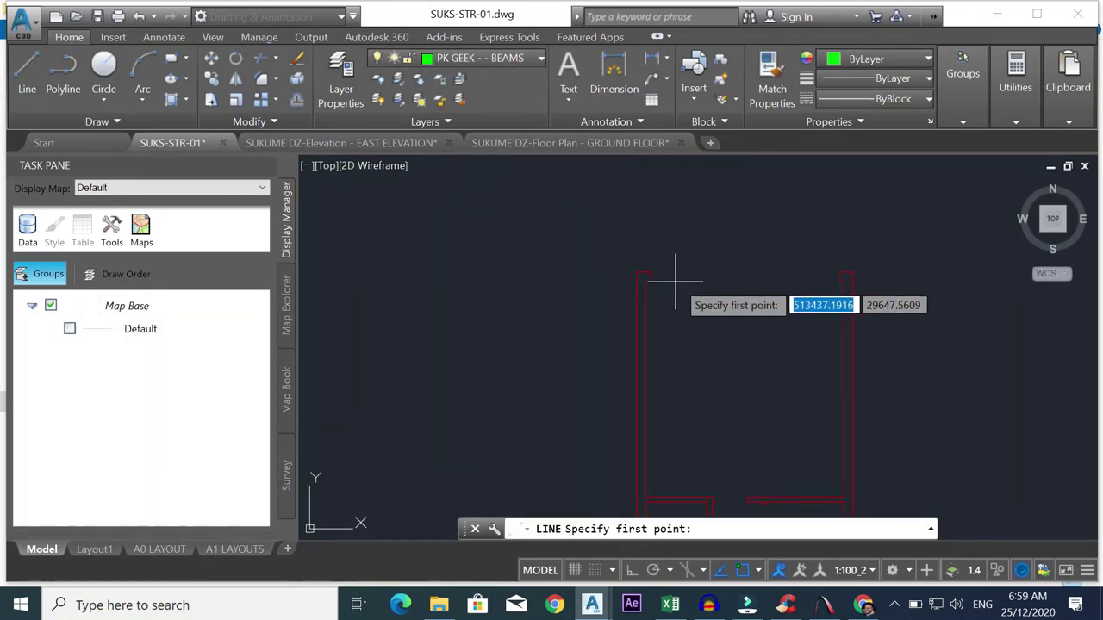
{"action": "scroll", "coordinate": [675, 280], "scroll_direction": "up", "scroll_amount": 2}
{"action": "scroll", "coordinate": [708, 241], "scroll_direction": "down", "scroll_amount": 3}
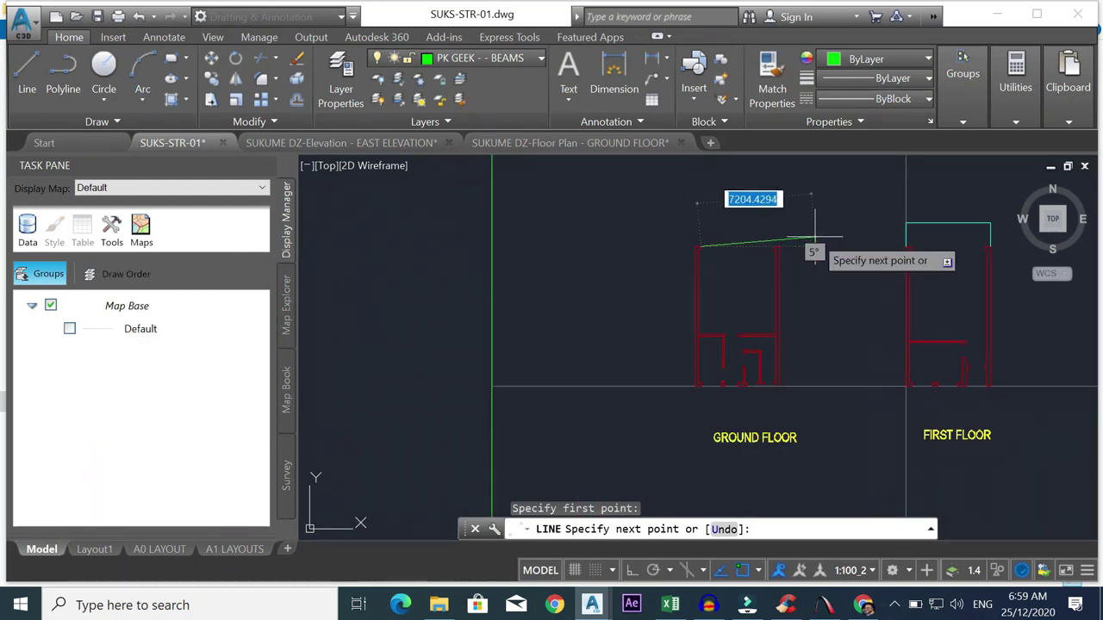
{"action": "scroll", "coordinate": [750, 234], "scroll_direction": "up", "scroll_amount": 4}
{"action": "left_click", "coordinate": [691, 273]}
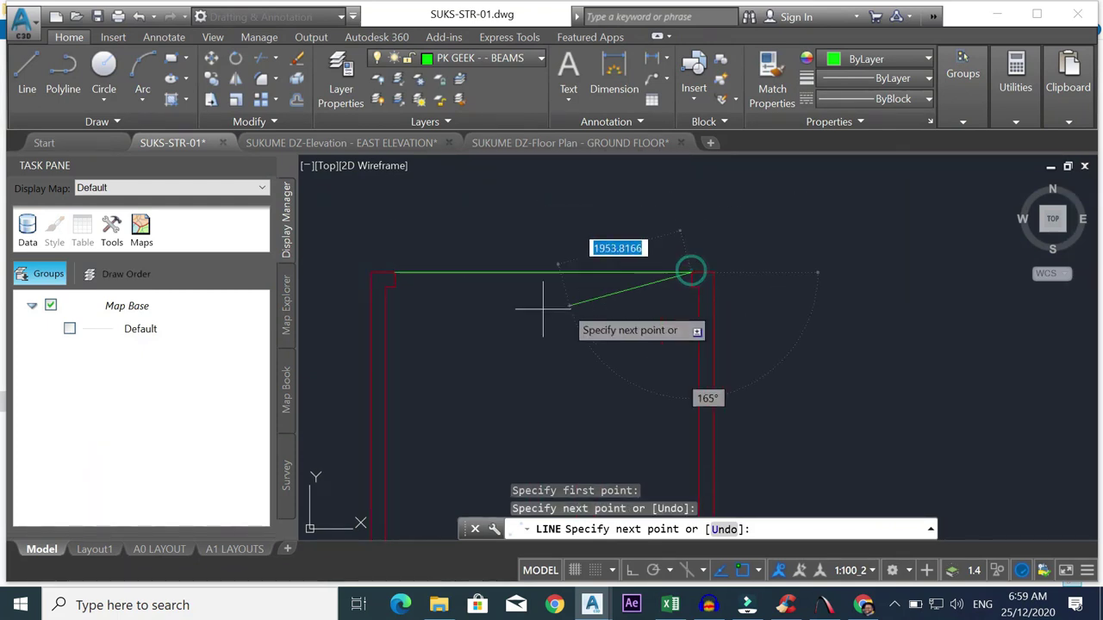
{"action": "key", "text": "Escape"}
- Draw the inner beam line across the Ground Floor plan's upper opening, between the lower corners of its two end piers
{"action": "key", "text": "space"}
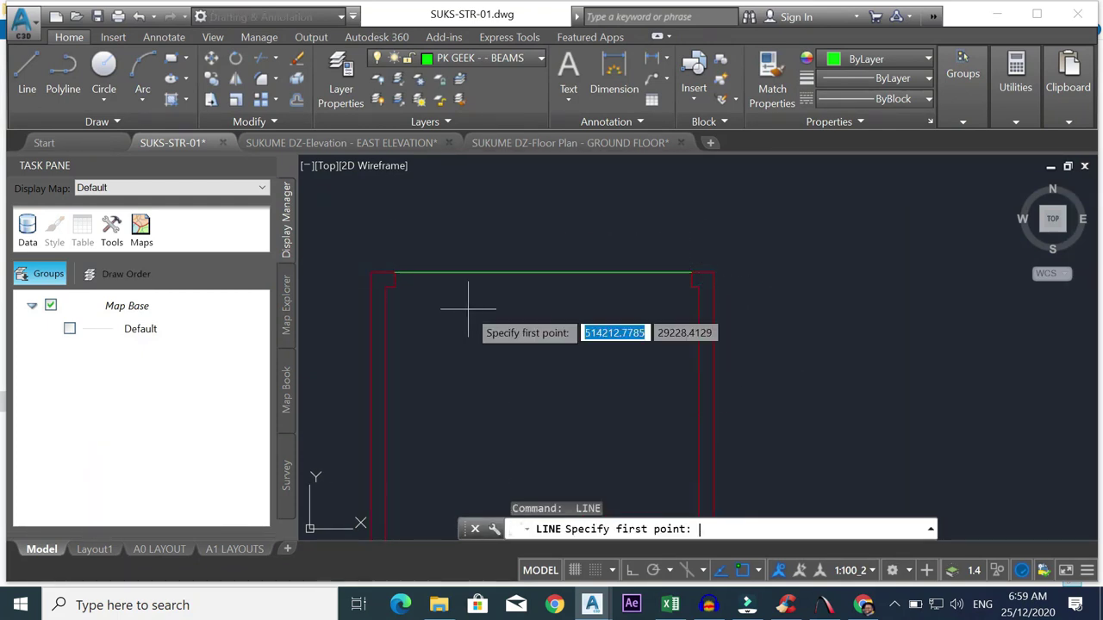
{"action": "left_click", "coordinate": [394, 287]}
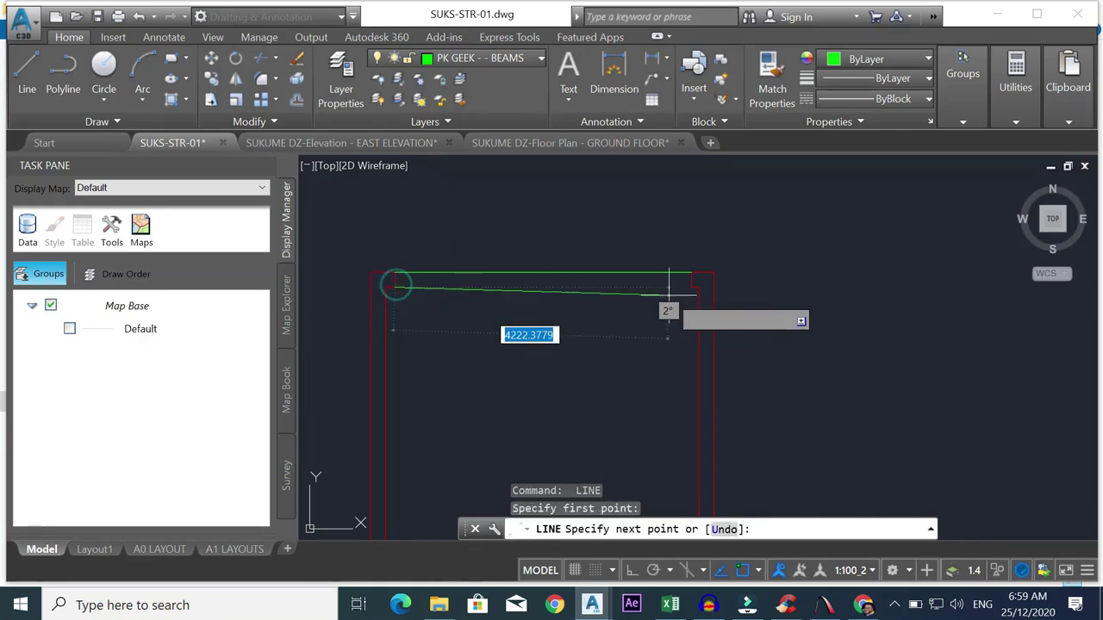
{"action": "left_click", "coordinate": [691, 287]}
{"action": "key", "text": "Escape"}
- Draw a beam line bridging the upper face of the gap in the Ground Floor plan's horizontal inner wall
{"action": "scroll", "coordinate": [681, 301], "scroll_direction": "down", "scroll_amount": 5}
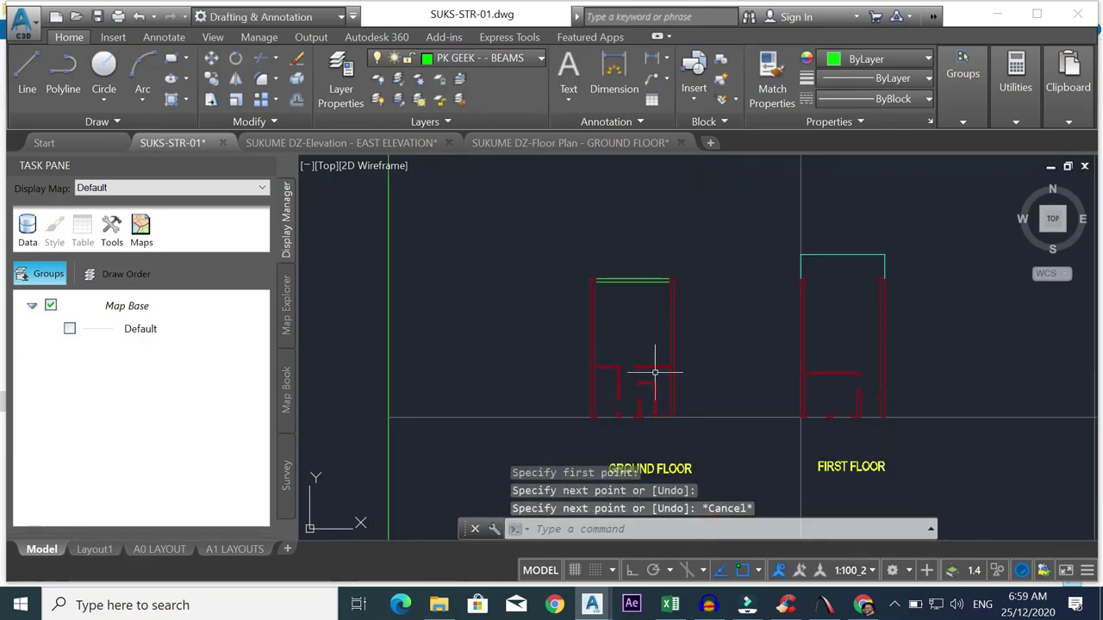
{"action": "scroll", "coordinate": [610, 379], "scroll_direction": "up", "scroll_amount": 5}
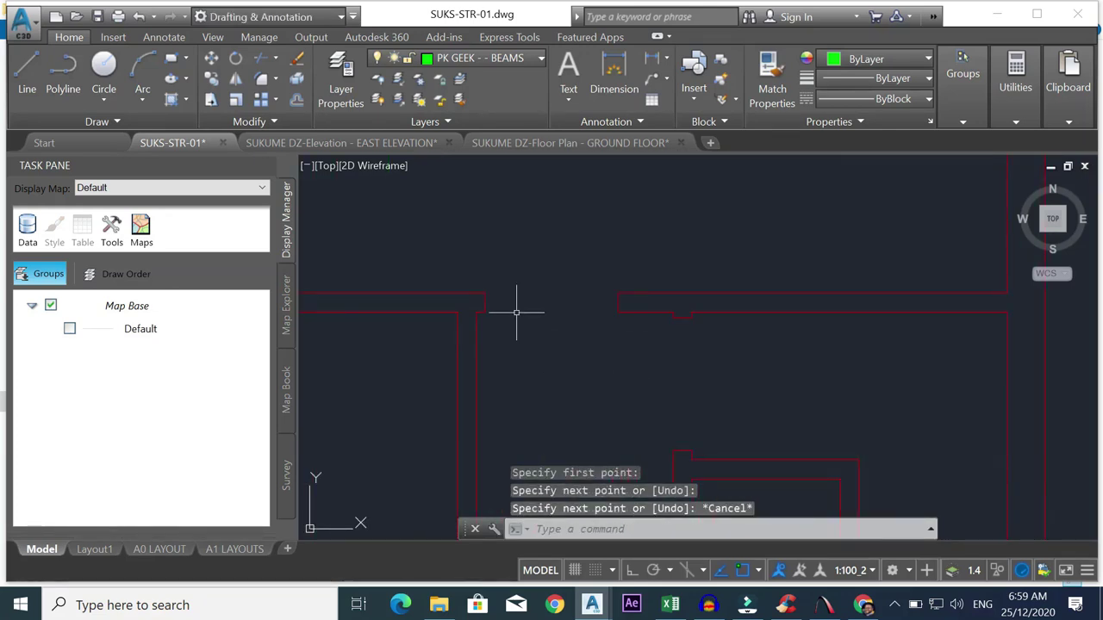
{"action": "key", "text": "space"}
{"action": "left_click", "coordinate": [485, 293]}
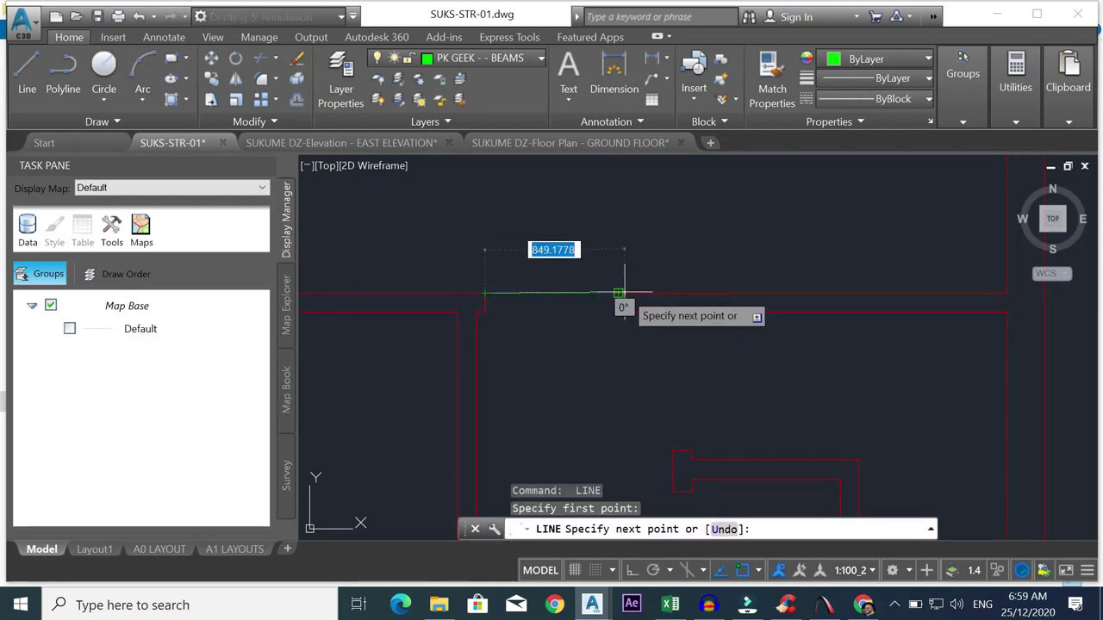
{"action": "left_click", "coordinate": [618, 293]}
{"action": "key", "text": "Escape"}
- Draw a second beam line bridging the lower face of the same gap in the horizontal inner wall
{"action": "right_click", "coordinate": [507, 330]}
{"action": "left_click", "coordinate": [579, 337]}
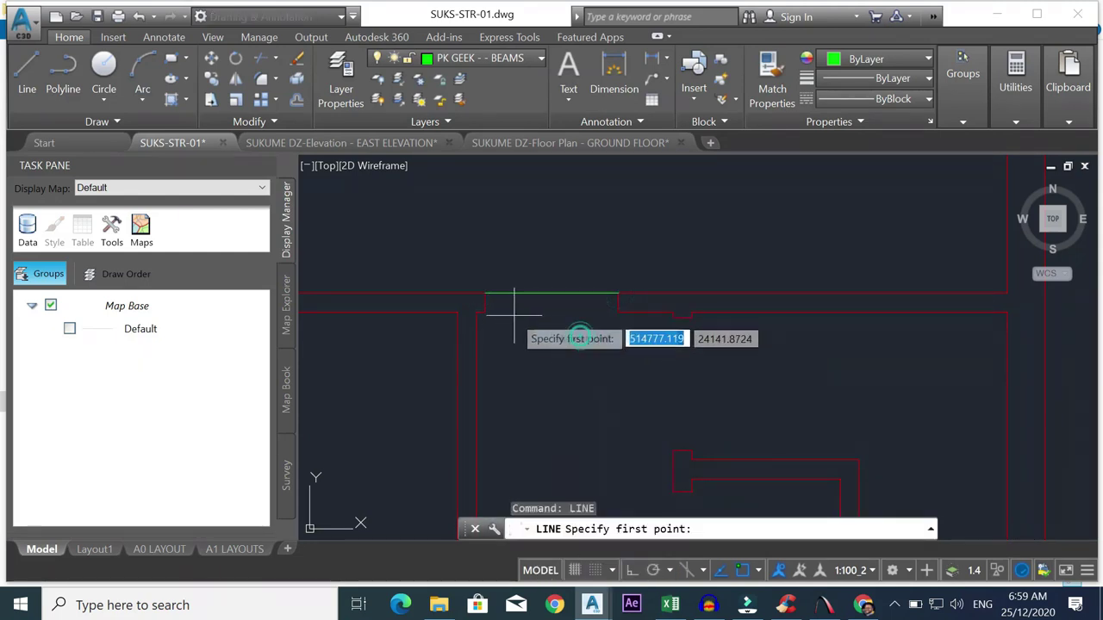
{"action": "left_click", "coordinate": [485, 312]}
{"action": "left_click", "coordinate": [617, 312]}
{"action": "key", "text": "Escape"}
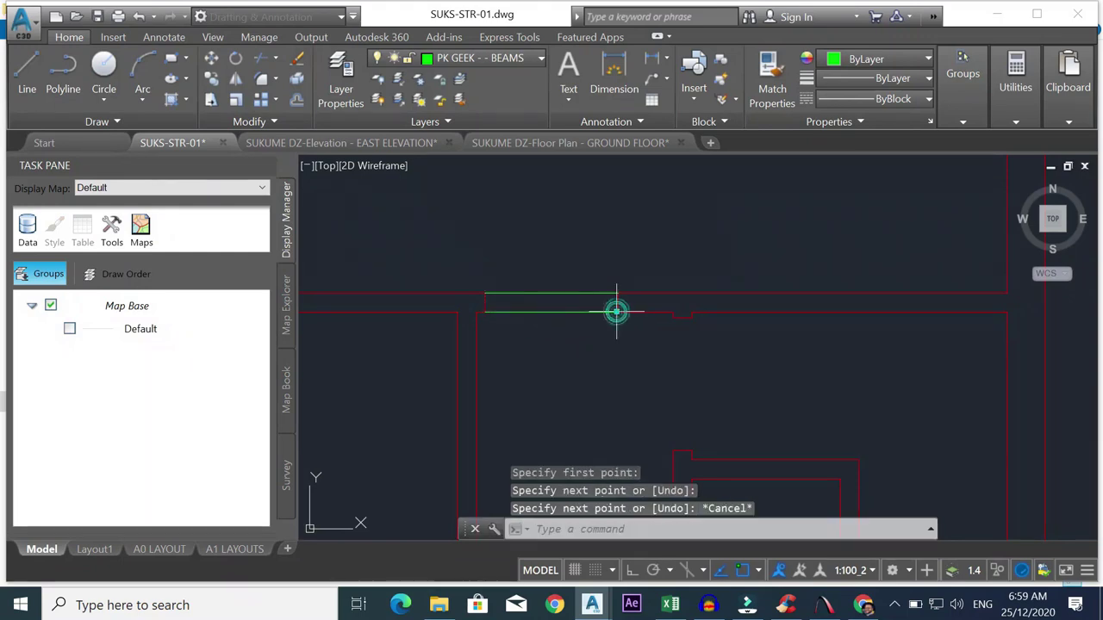
- Draw a vertical beam line from the inner wall's small nib down to the upper right corner of the partition pier below it
{"action": "right_click", "coordinate": [687, 350]}
{"action": "left_click", "coordinate": [742, 103]}
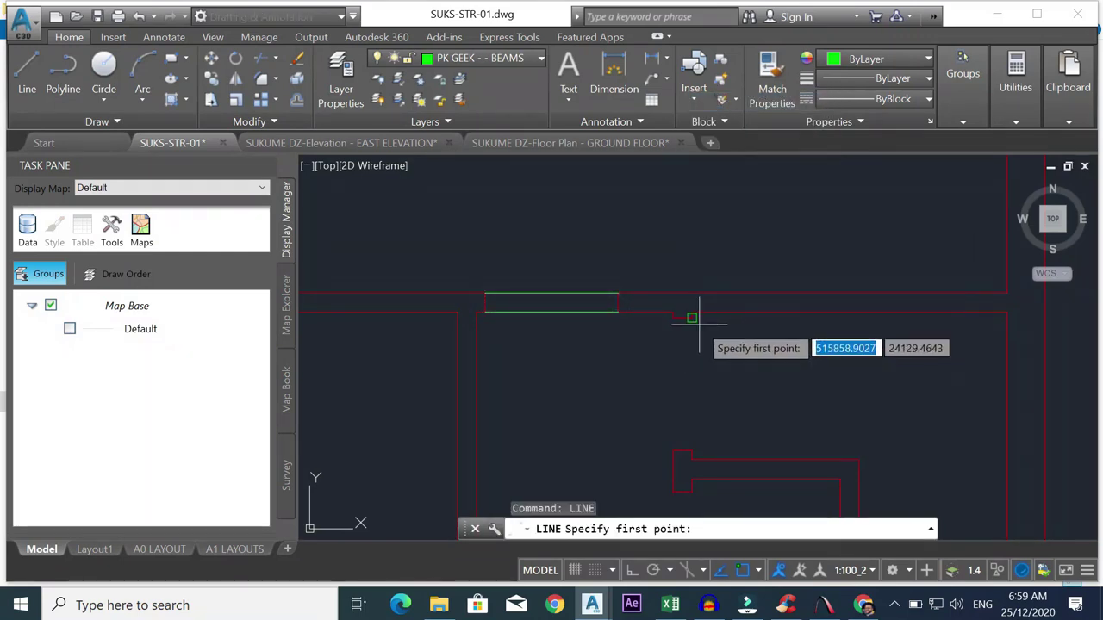
{"action": "left_click", "coordinate": [692, 318]}
{"action": "left_click", "coordinate": [691, 449]}
{"action": "key", "text": "Escape"}
{"action": "right_click", "coordinate": [689, 424]}
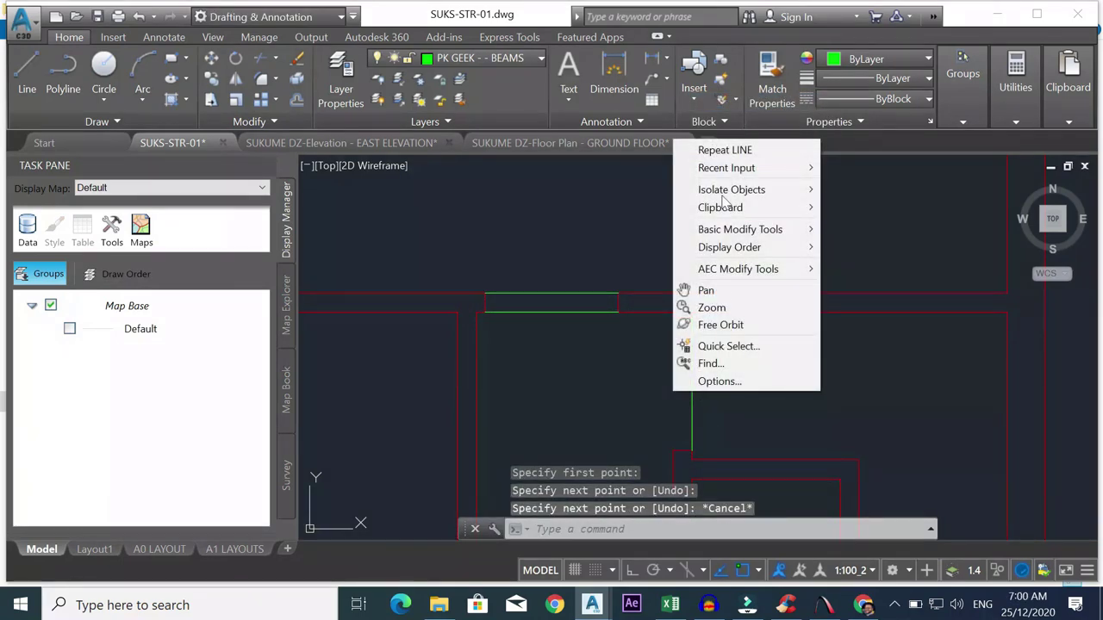
- Draw a second vertical beam line from the inner wall down to the upper left corner of the partition pier below it
{"action": "left_click", "coordinate": [724, 151]}
{"action": "left_click", "coordinate": [673, 318]}
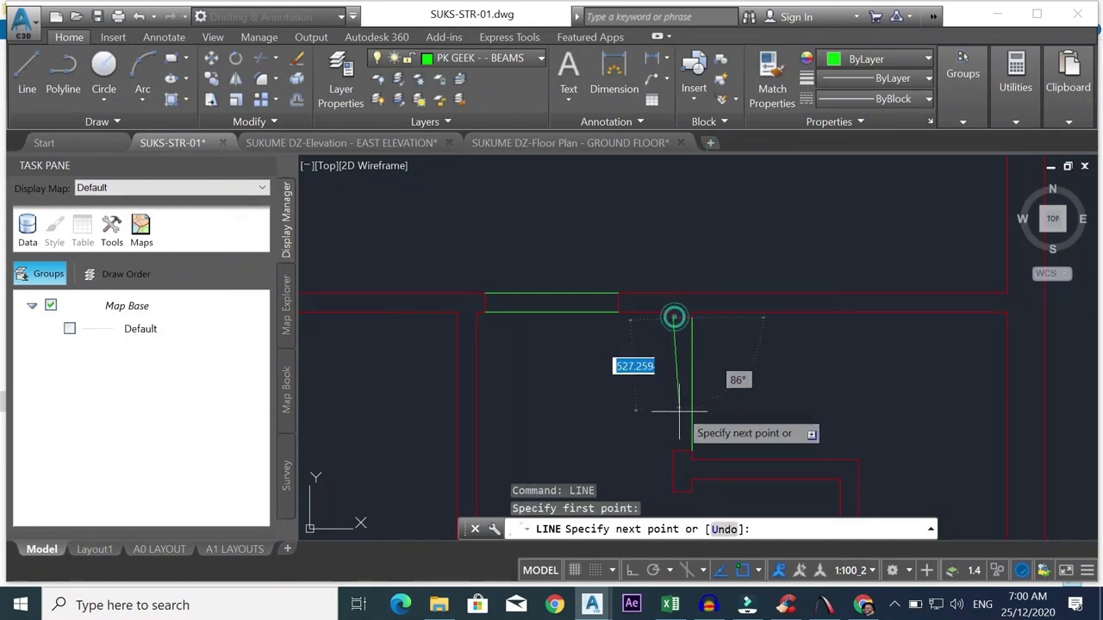
{"action": "left_click", "coordinate": [673, 450]}
{"action": "key", "text": "Escape"}
- Draw the inner beam line across the first opening from the left in the lower outer wall, between the upper corners of its piers
{"action": "scroll", "coordinate": [673, 449], "scroll_direction": "down", "scroll_amount": 3}
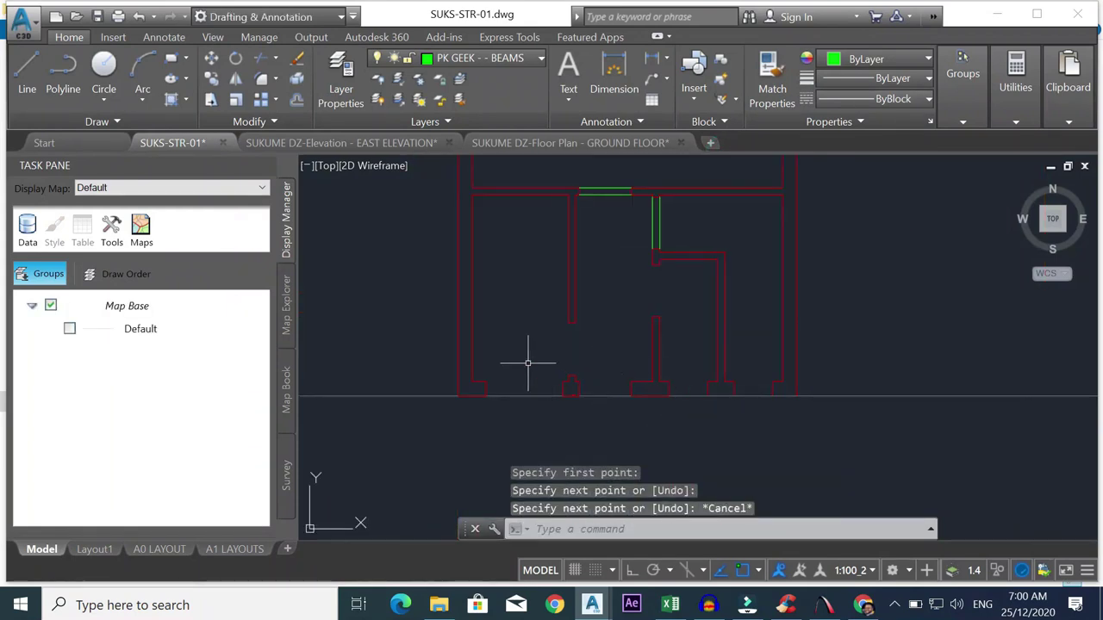
{"action": "right_click", "coordinate": [488, 392]}
{"action": "left_click", "coordinate": [560, 151]}
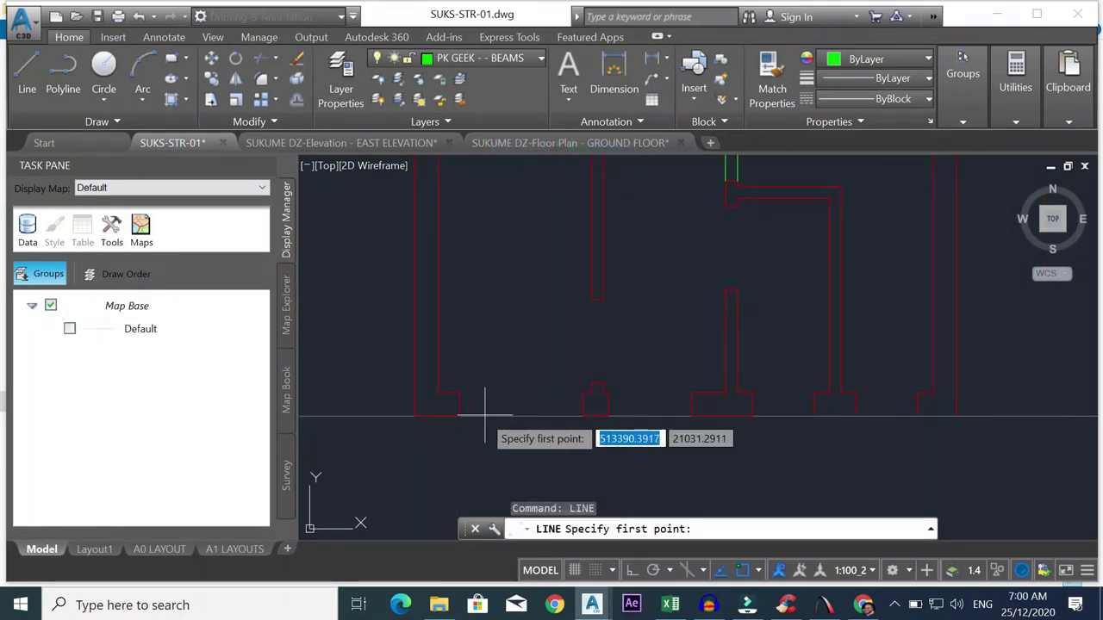
{"action": "left_click", "coordinate": [460, 394]}
{"action": "key", "text": "Escape"}
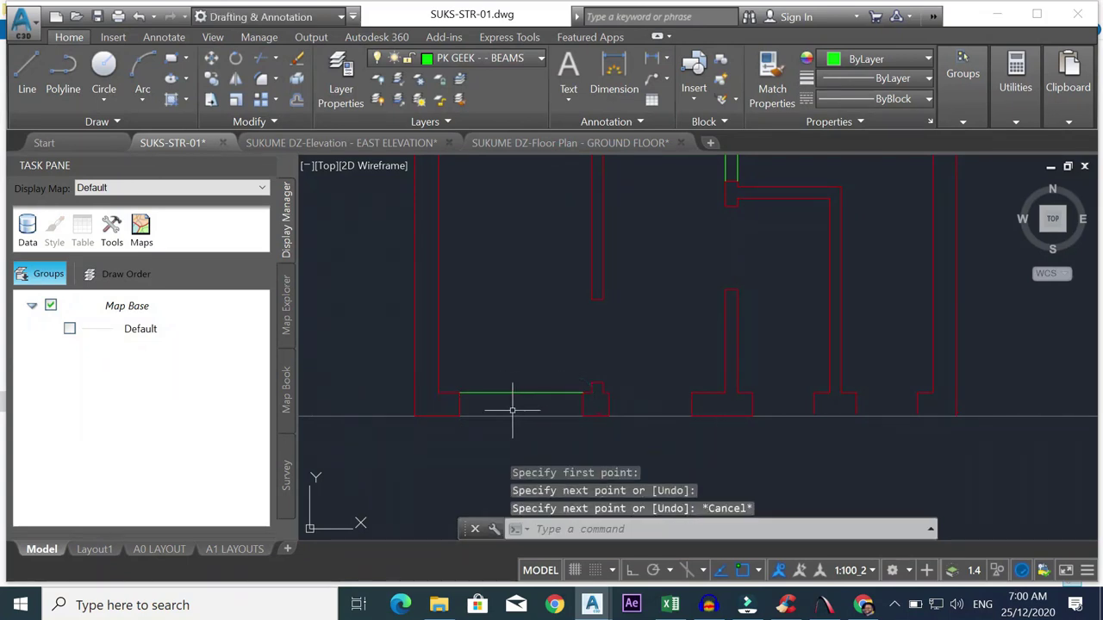
- Erase the brickwork line lying along the base of the small second pier in the lower outer wall
{"action": "right_click", "coordinate": [489, 404]}
{"action": "key", "text": "Escape"}
{"action": "scroll", "coordinate": [569, 418], "scroll_direction": "up", "scroll_amount": 4}
{"action": "left_click", "coordinate": [656, 418]}
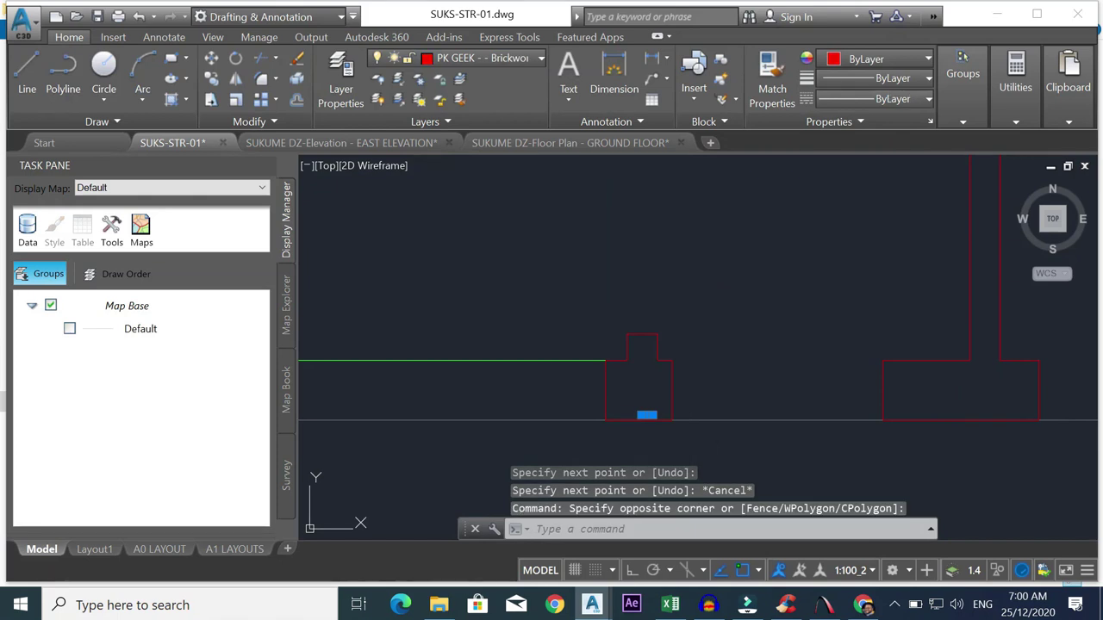
{"action": "key", "text": "Delete"}
- Draw the outer beam line across the lower wall's first opening, joining the lower corners of the corner pier and the small second pier
{"action": "scroll", "coordinate": [549, 348], "scroll_direction": "down", "scroll_amount": 3}
{"action": "right_click", "coordinate": [502, 346]}
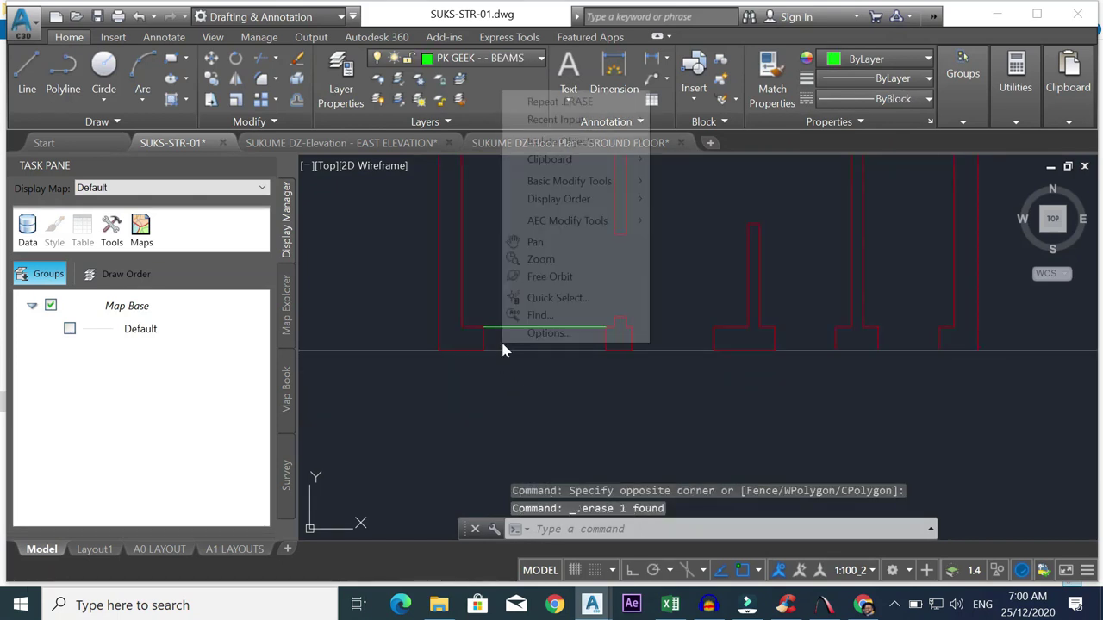
{"action": "key", "text": "Escape"}
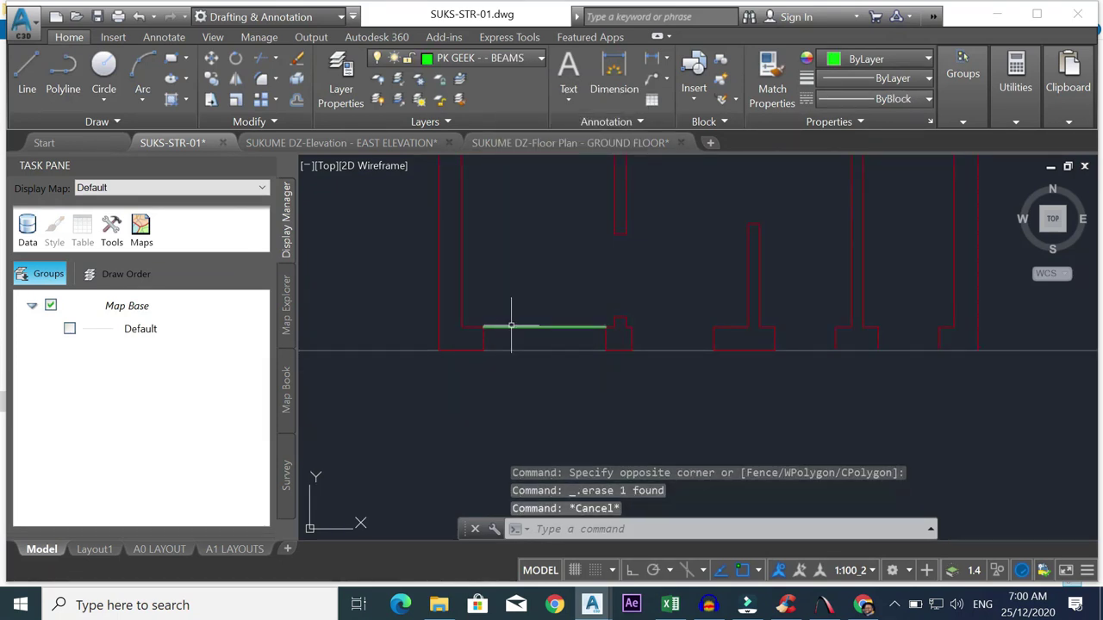
{"action": "left_click", "coordinate": [509, 329]}
{"action": "key", "text": "Escape"}
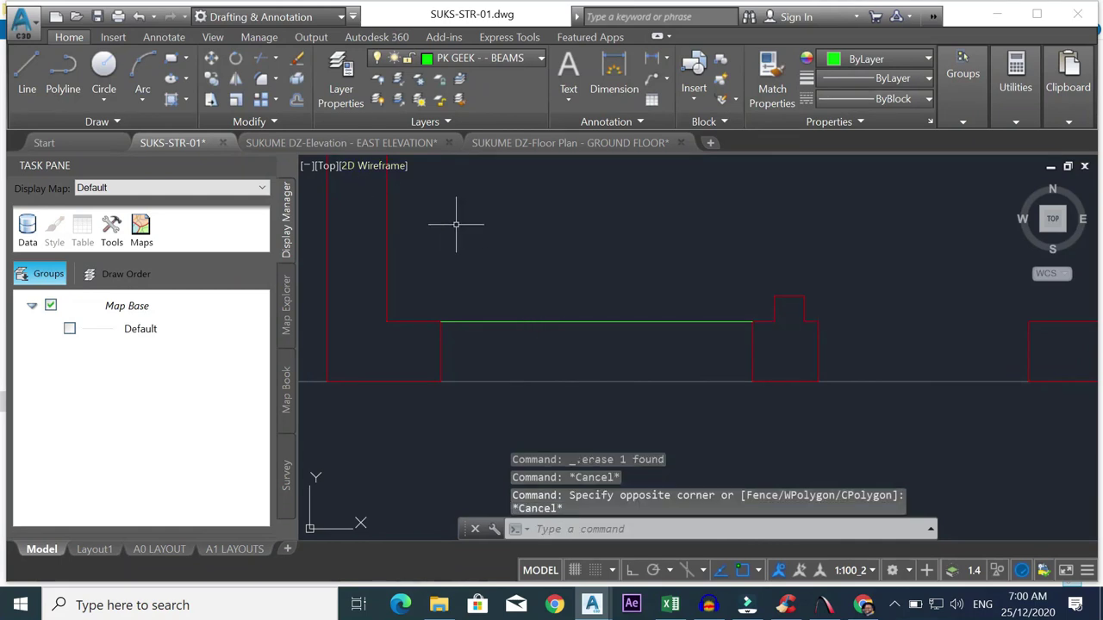
{"action": "type", "text": "l"}
{"action": "key", "text": "Return"}
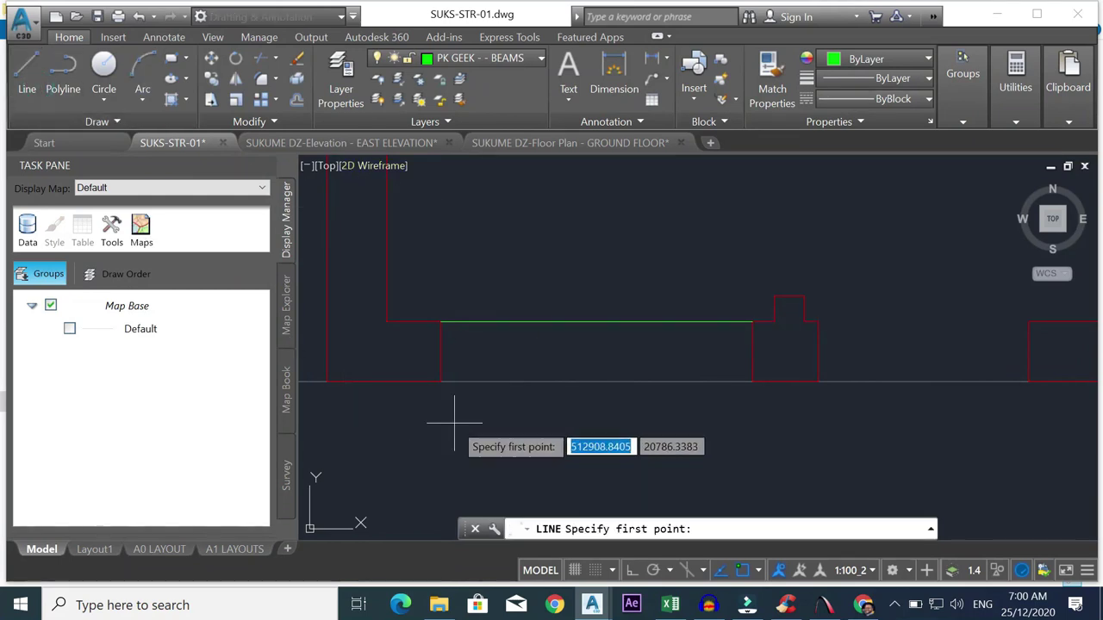
{"action": "left_click", "coordinate": [441, 380]}
{"action": "left_click", "coordinate": [752, 382]}
{"action": "key", "text": "Escape"}
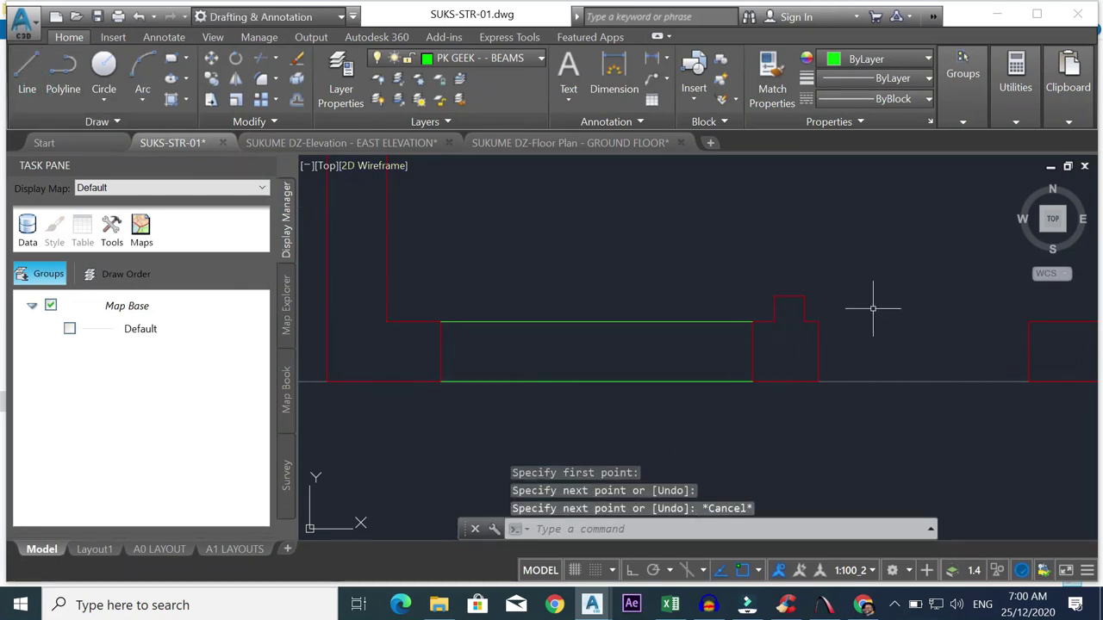
- Draw the inner beam line across the lower wall's second opening, from the small pier's upper right corner to the next pier
{"action": "right_click", "coordinate": [874, 308]}
{"action": "left_click", "coordinate": [913, 316]}
{"action": "left_click", "coordinate": [818, 321]}
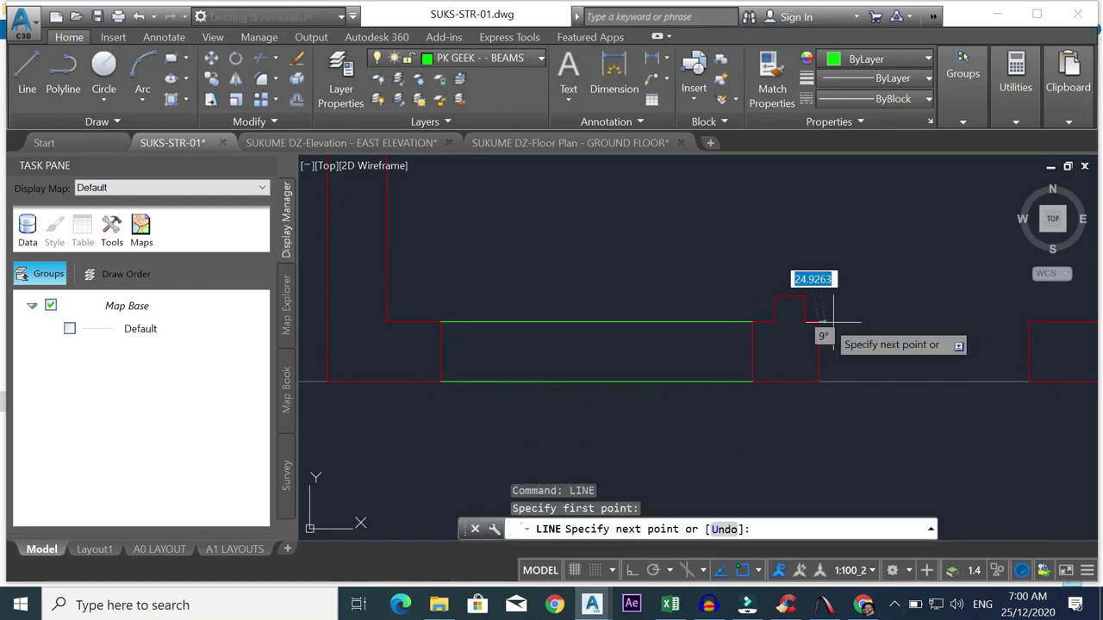
{"action": "left_click", "coordinate": [1028, 321]}
{"action": "key", "text": "Escape"}
- Draw the outer beam line across the lower wall's second opening, between the lower corners of its two piers
{"action": "right_click", "coordinate": [870, 381]}
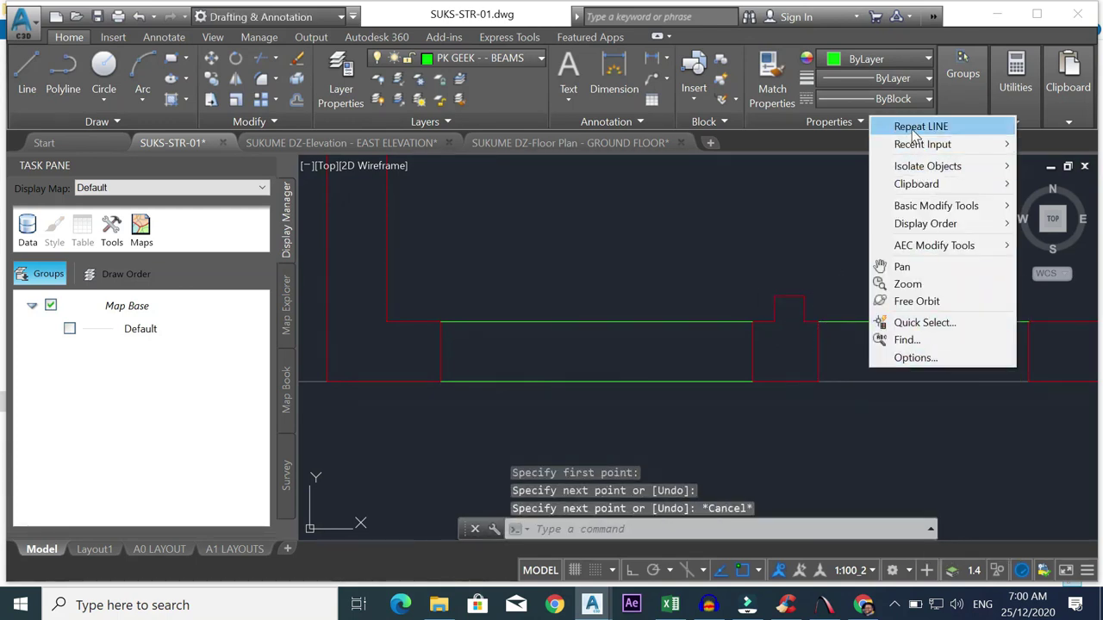
{"action": "left_click", "coordinate": [911, 130]}
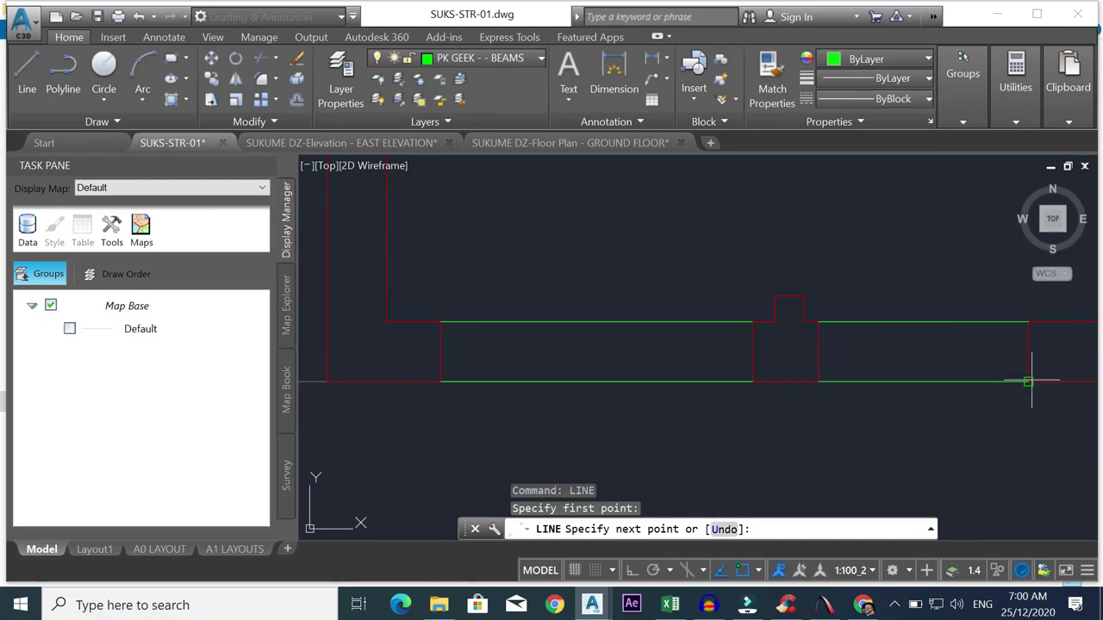
{"action": "key", "text": "Escape"}
- Start a beam line for the third opening in the lower outer wall
{"action": "scroll", "coordinate": [1029, 374], "scroll_direction": "down", "scroll_amount": 3}
{"action": "scroll", "coordinate": [1033, 368], "scroll_direction": "up", "scroll_amount": 5}
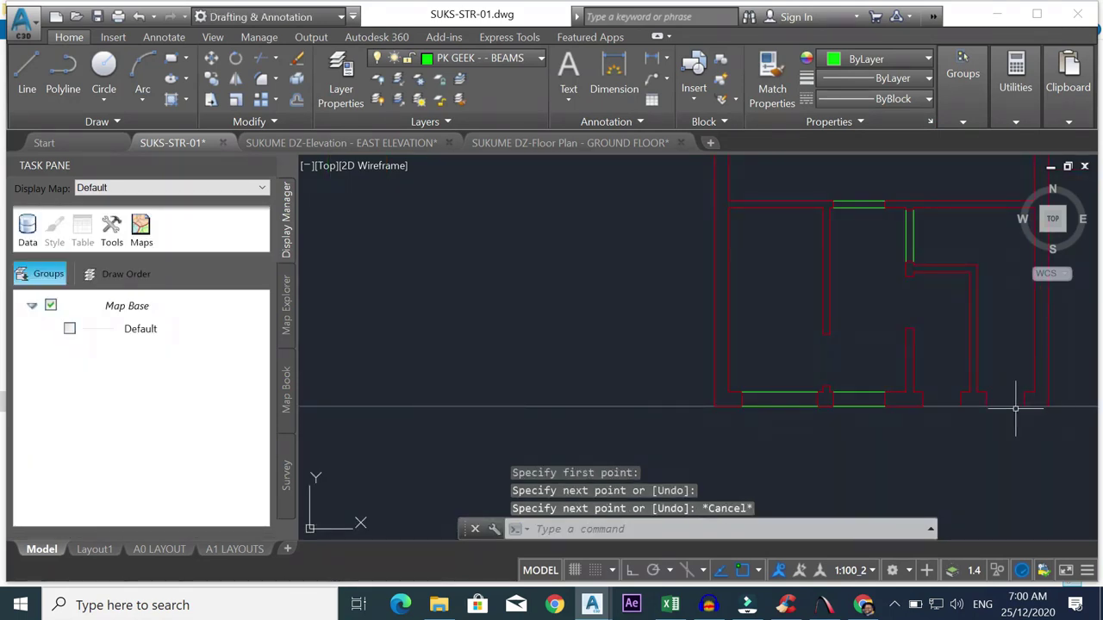
{"action": "right_click", "coordinate": [884, 363]}
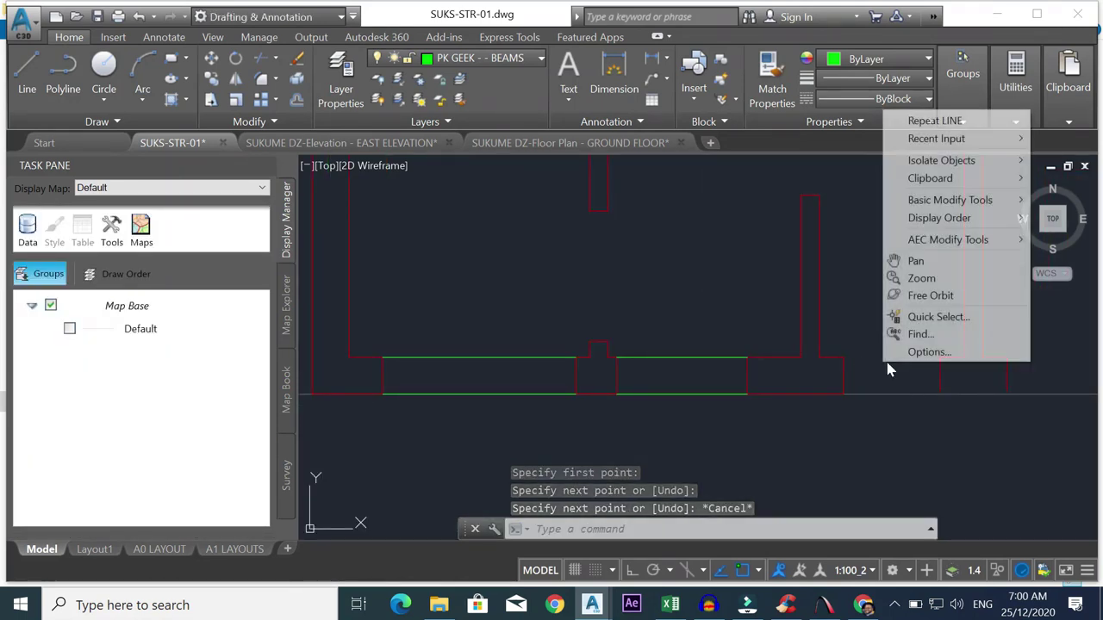
{"action": "left_click", "coordinate": [900, 117]}
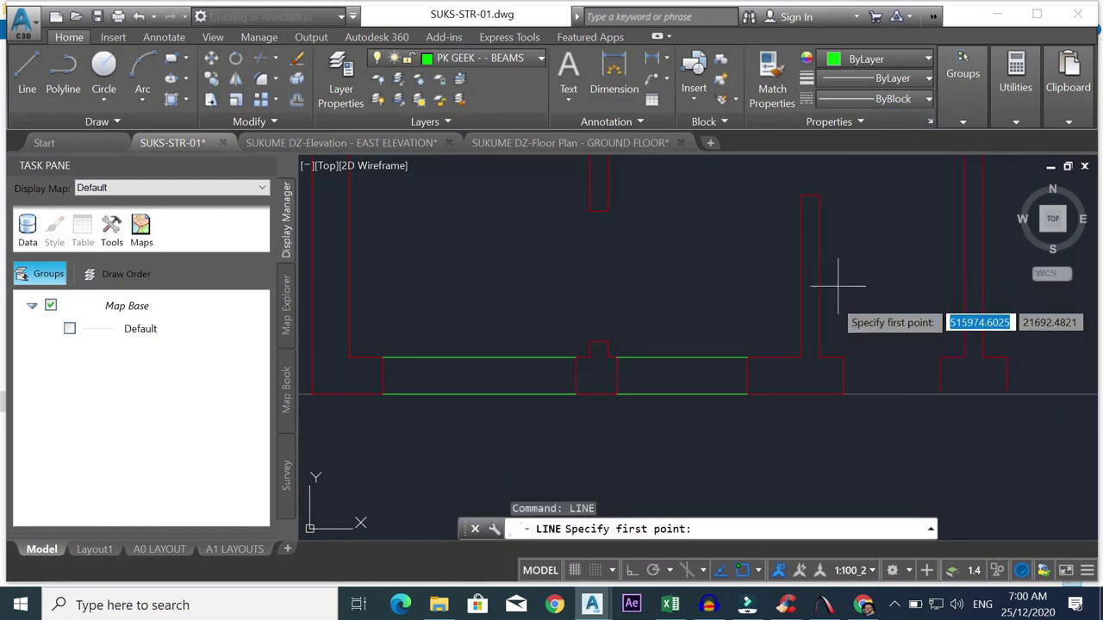
- Draw the upper beam line across the third opening in the ground floor plan's bottom wall
{"action": "left_click", "coordinate": [843, 357]}
{"action": "key", "text": "Escape"}
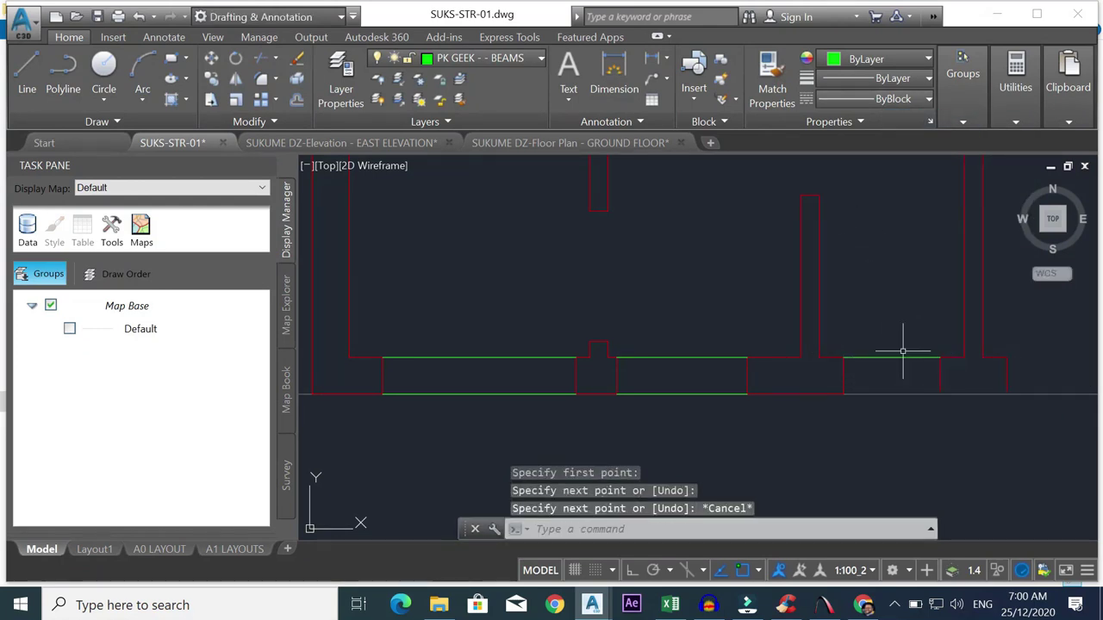
{"action": "scroll", "coordinate": [942, 353], "scroll_direction": "down", "scroll_amount": 3}
{"action": "scroll", "coordinate": [862, 362], "scroll_direction": "up", "scroll_amount": 5}
{"action": "scroll", "coordinate": [673, 362], "scroll_direction": "down", "scroll_amount": 4}
- Extend the short wall edges beside the third and fourth bottom openings down to the horizontal grid line
{"action": "left_click", "coordinate": [673, 362]}
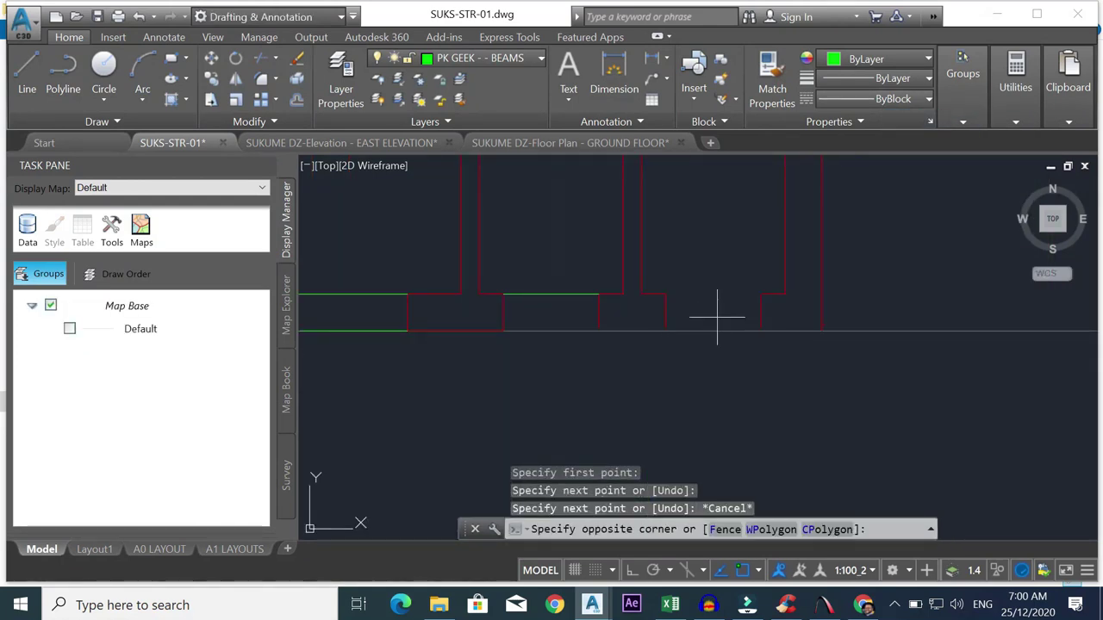
{"action": "type", "text": "ex"}
{"action": "key", "text": "Return"}
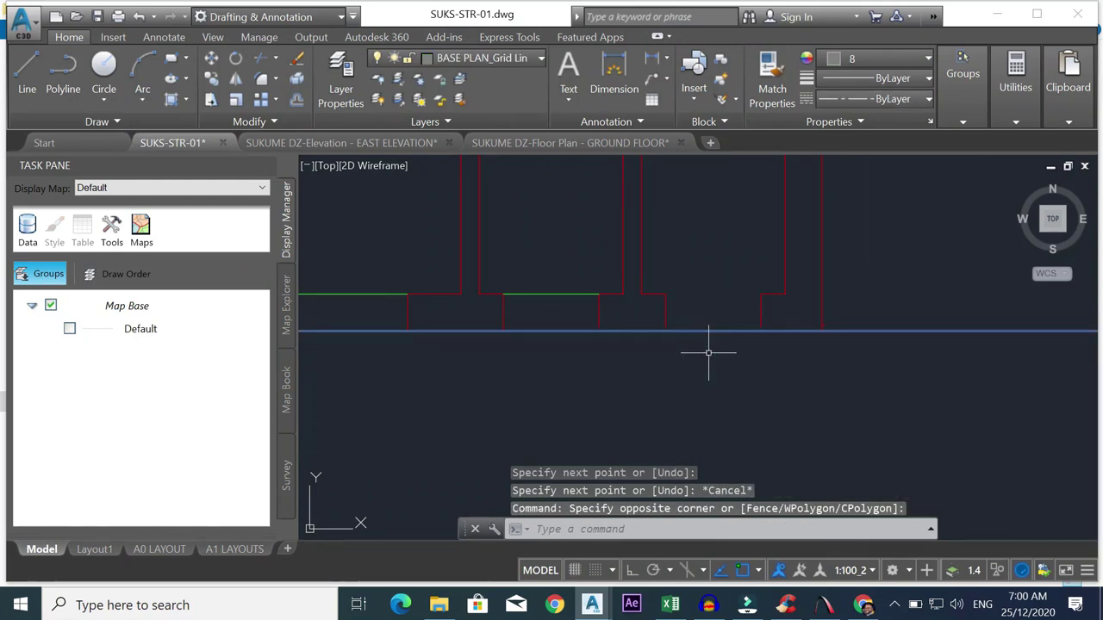
{"action": "left_click", "coordinate": [782, 315]}
{"action": "left_click", "coordinate": [572, 321]}
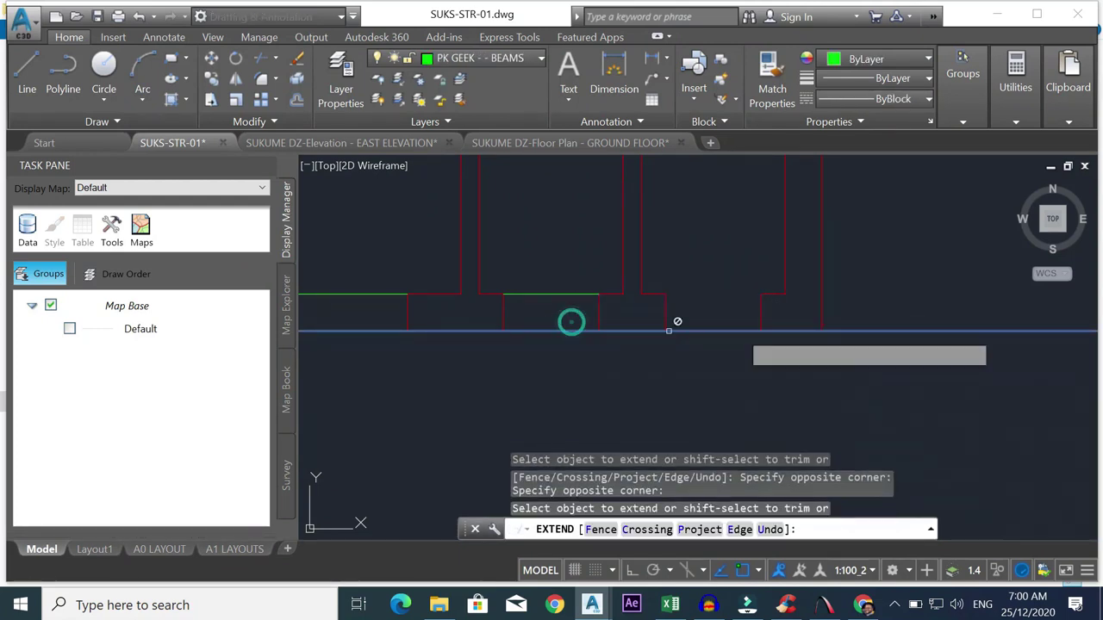
{"action": "key", "text": "Escape"}
- Erase the small stray segment at the lower end of the ground floor's outer right wall
{"action": "scroll", "coordinate": [807, 340], "scroll_direction": "up", "scroll_amount": 3}
{"action": "left_click", "coordinate": [713, 297]}
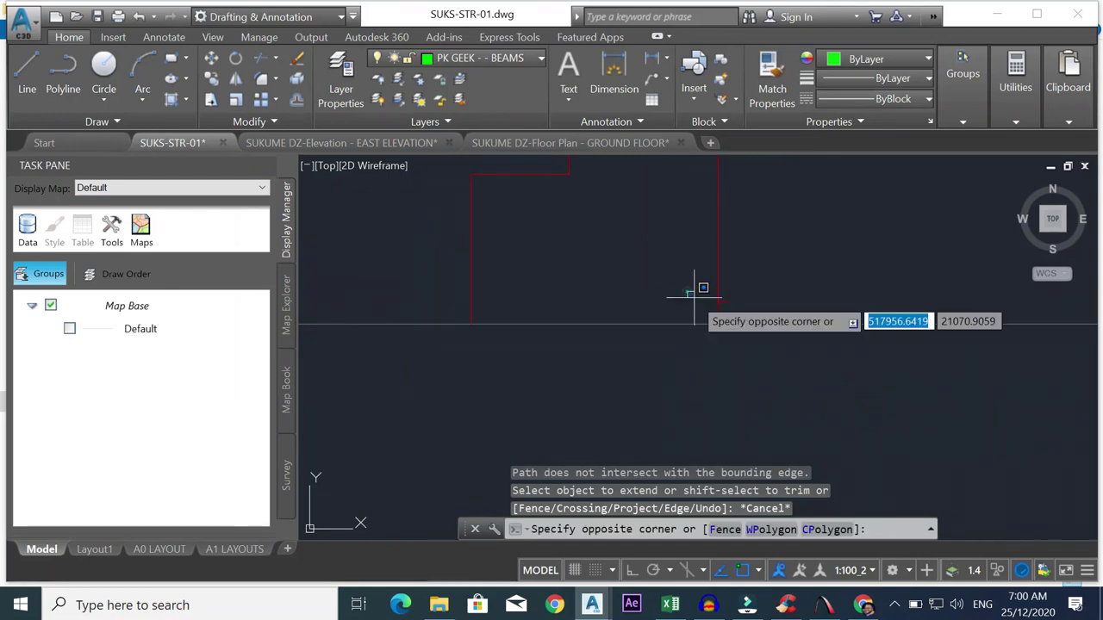
{"action": "left_click", "coordinate": [759, 312]}
{"action": "key", "text": "Delete"}
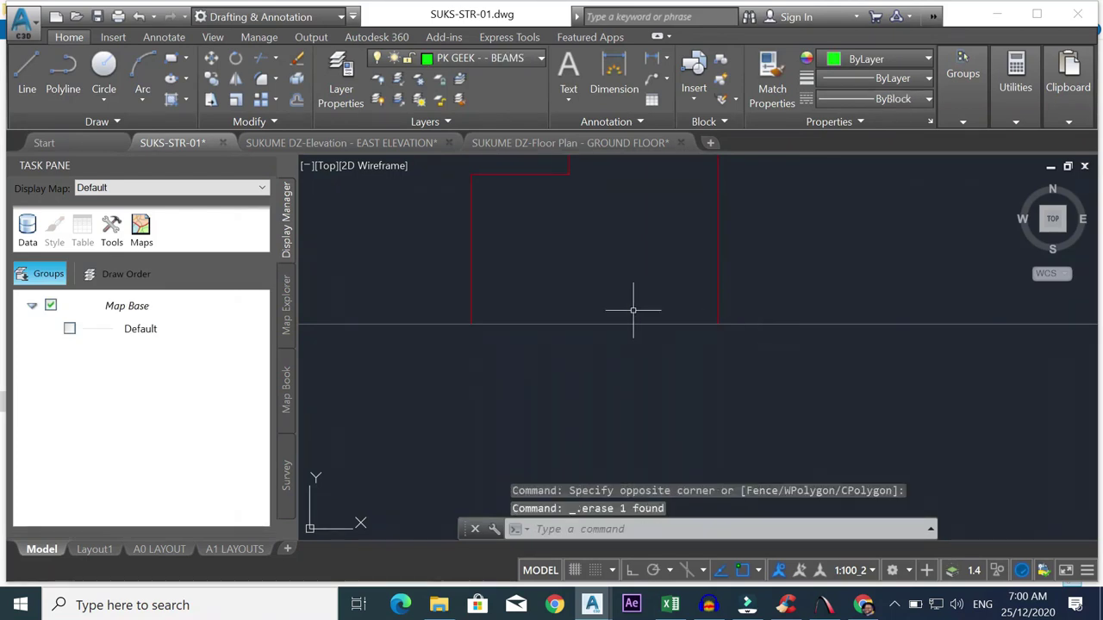
- Draw the lower beam line across the third opening in the ground floor's bottom wall
{"action": "scroll", "coordinate": [551, 306], "scroll_direction": "down", "scroll_amount": 3}
{"action": "scroll", "coordinate": [497, 309], "scroll_direction": "up", "scroll_amount": 3}
{"action": "right_click", "coordinate": [497, 309]}
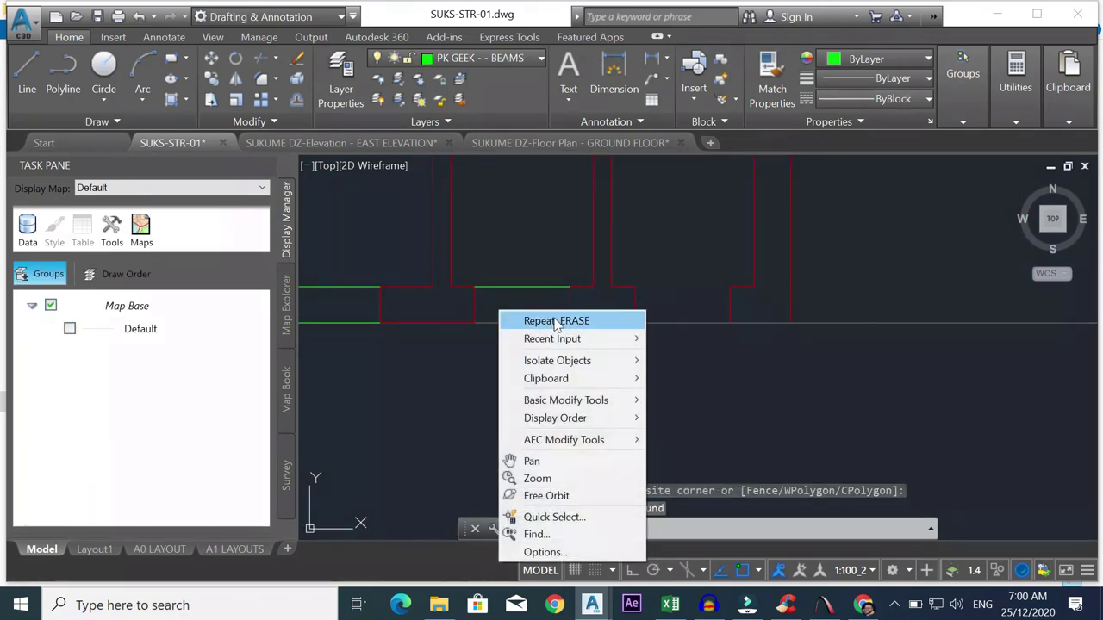
{"action": "left_click", "coordinate": [677, 374]}
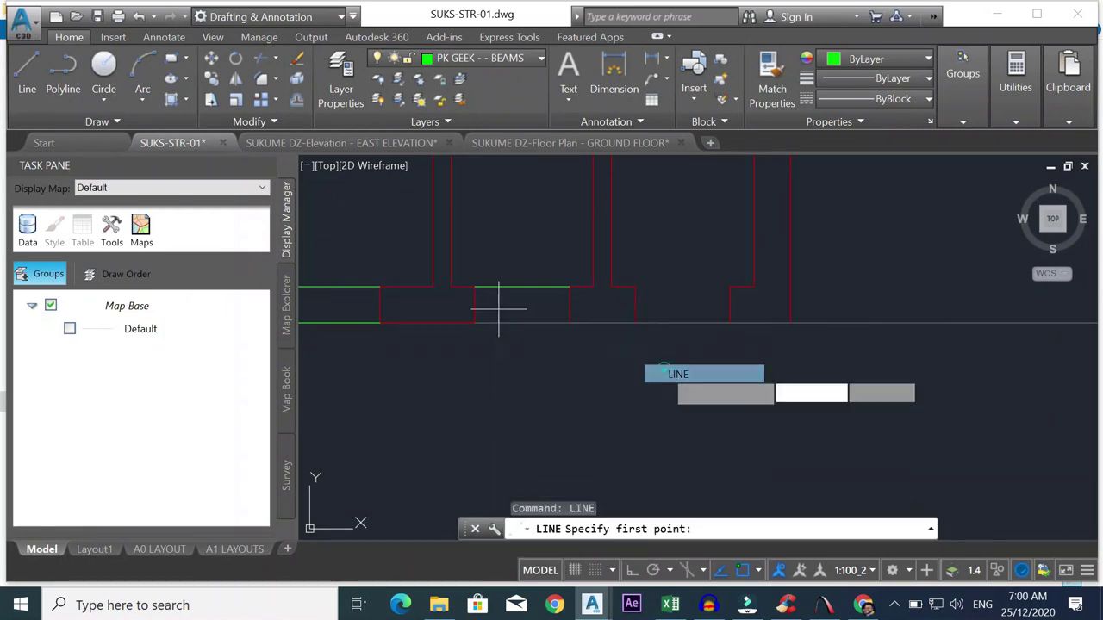
{"action": "left_click", "coordinate": [477, 323]}
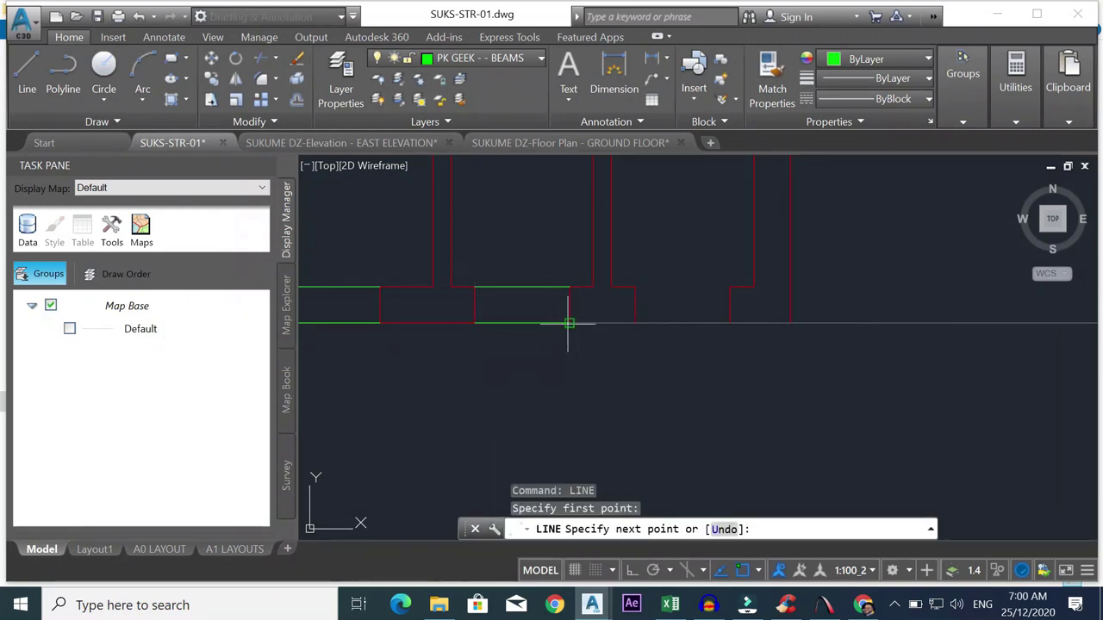
{"action": "left_click", "coordinate": [568, 322]}
{"action": "key", "text": "Escape"}
- Draw the lower beam line across the fourth opening in the ground floor's bottom wall
{"action": "right_click", "coordinate": [686, 321]}
{"action": "left_click", "coordinate": [712, 330]}
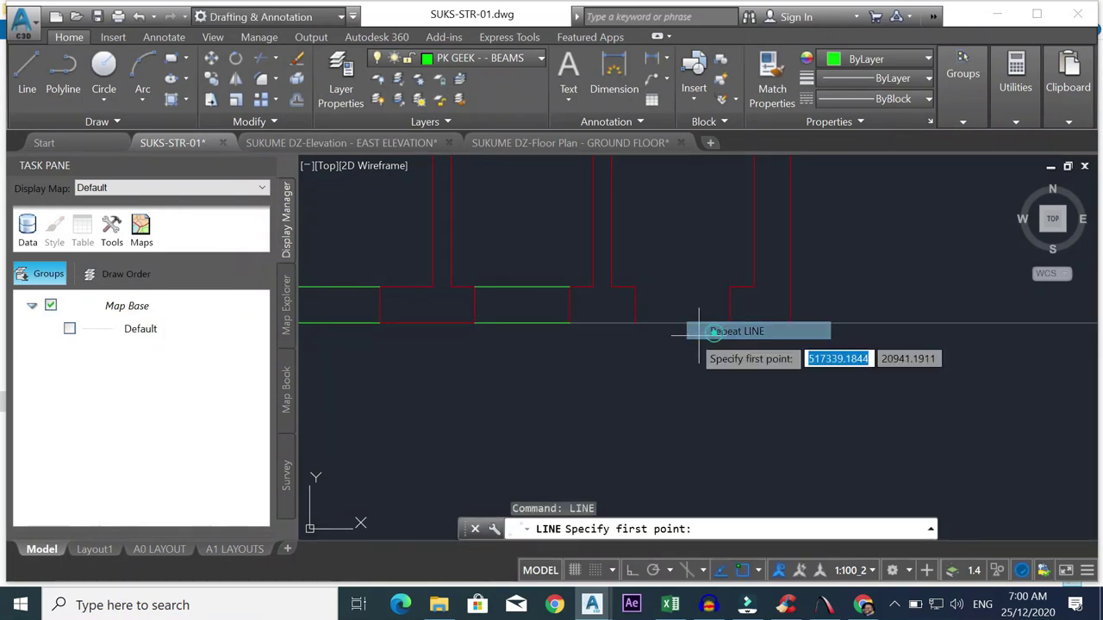
{"action": "left_click", "coordinate": [635, 322]}
{"action": "left_click", "coordinate": [726, 322]}
{"action": "key", "text": "Escape"}
- Draw the upper beam line, 600 long, across the fourth opening in the ground floor's bottom wall
{"action": "right_click", "coordinate": [651, 269]}
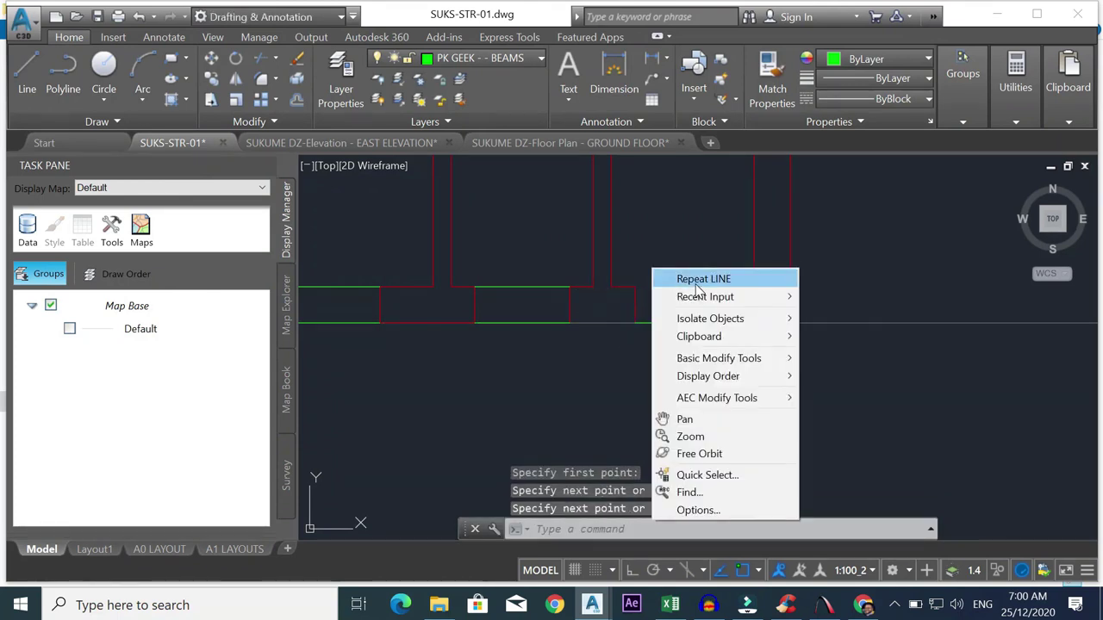
{"action": "left_click", "coordinate": [660, 277]}
{"action": "left_click", "coordinate": [635, 286]}
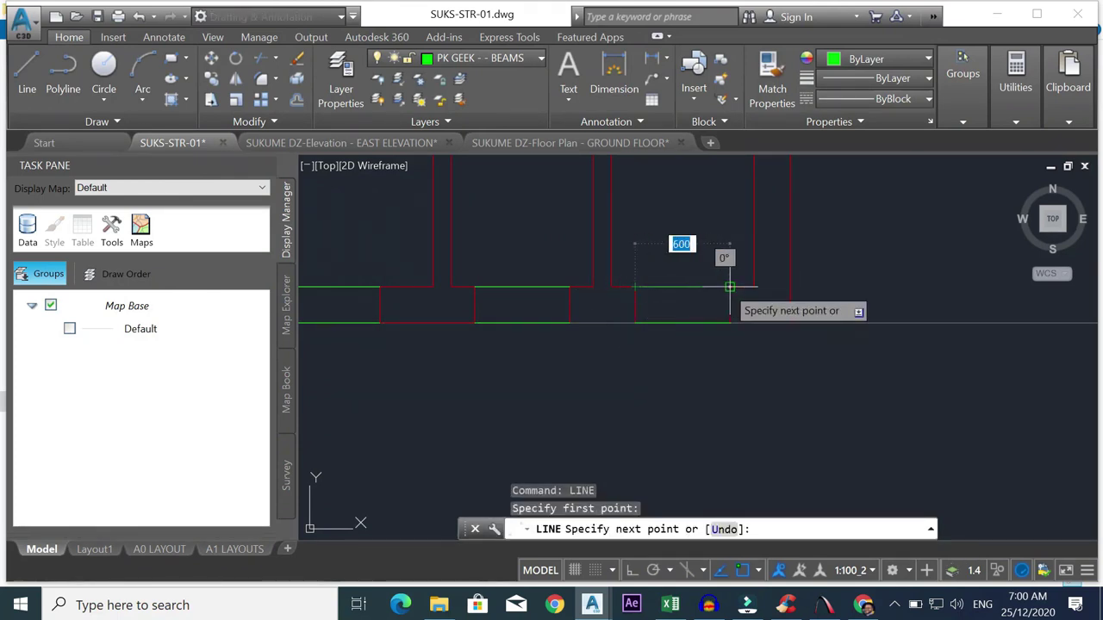
{"action": "left_click", "coordinate": [731, 286]}
{"action": "key", "text": "Escape"}
- Draw a line closing the wall's lower edge between the third and fourth bottom openings
{"action": "scroll", "coordinate": [546, 328], "scroll_direction": "up", "scroll_amount": 2}
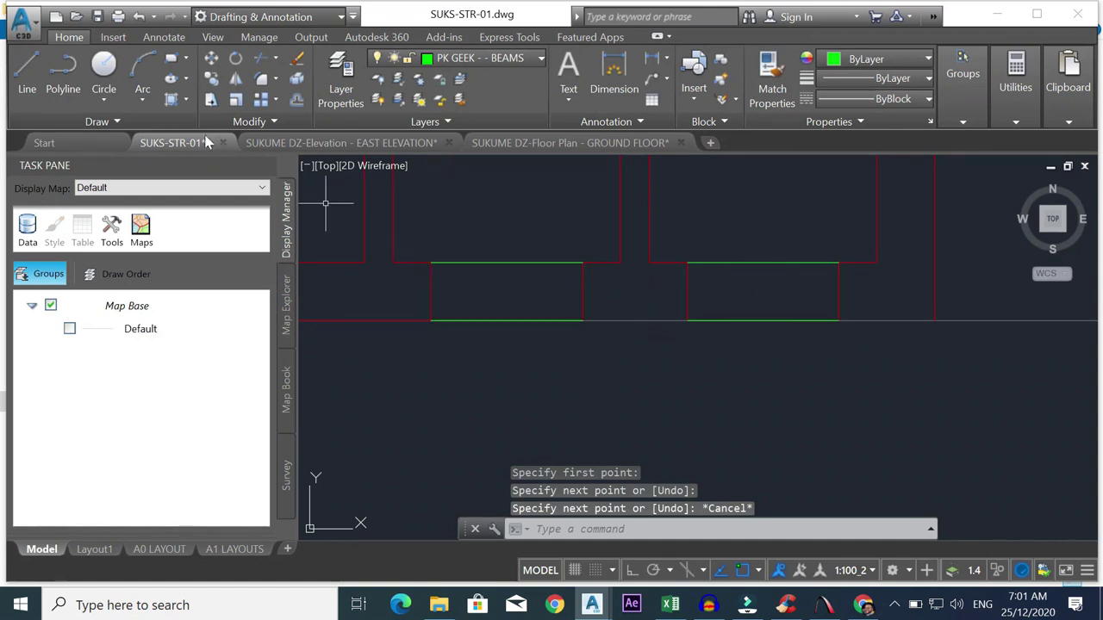
{"action": "left_click", "coordinate": [27, 69]}
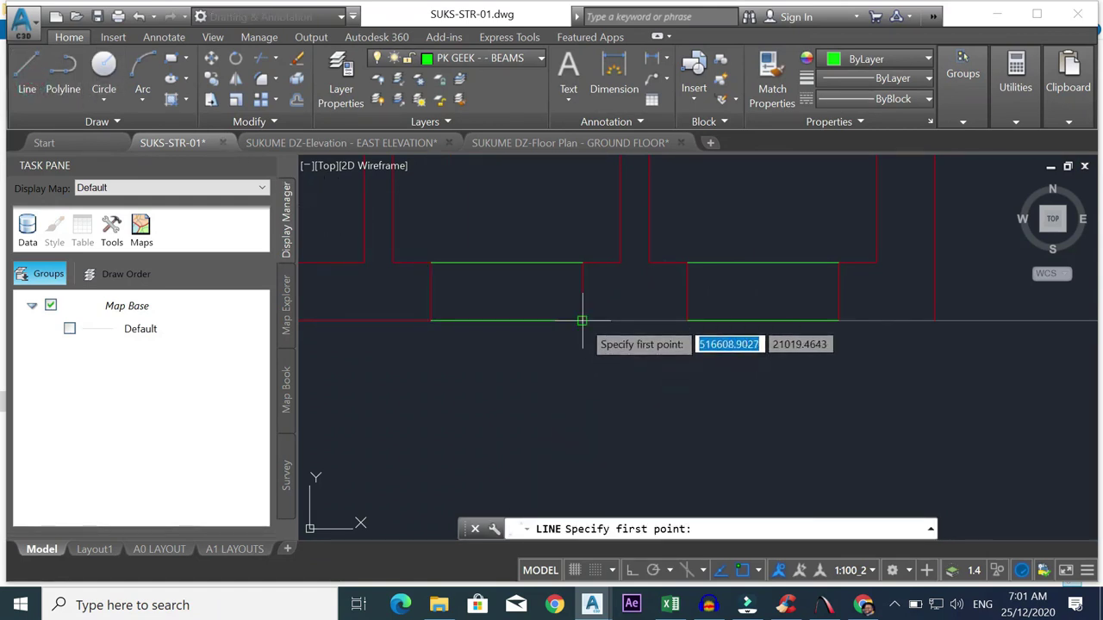
{"action": "left_click", "coordinate": [581, 320]}
{"action": "left_click", "coordinate": [688, 320]}
{"action": "key", "text": "Escape"}
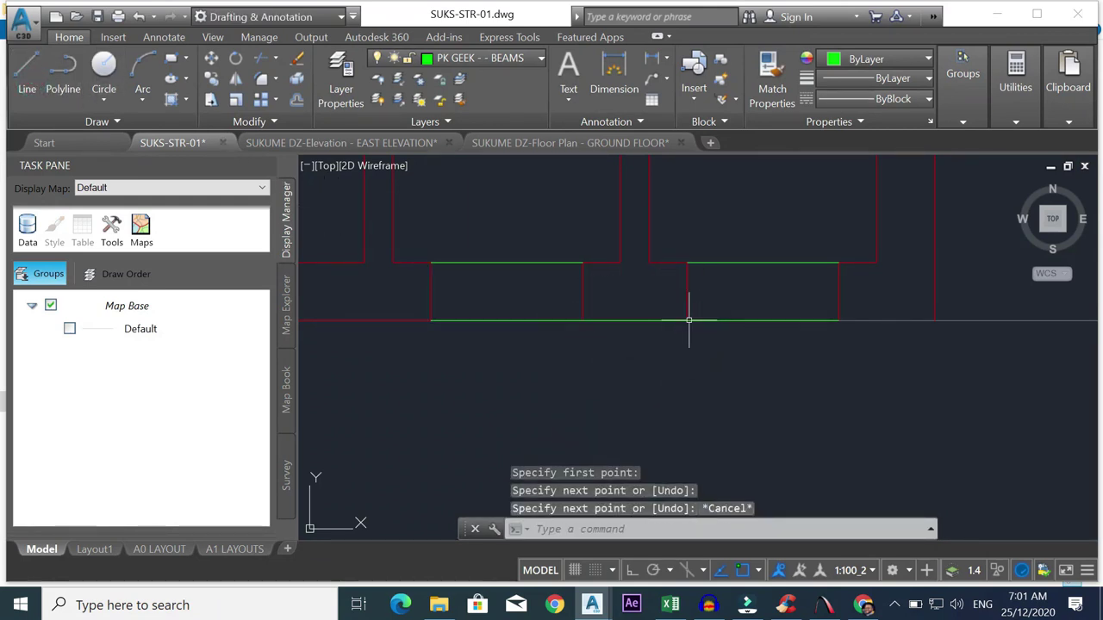
- Match the properties of the red wall line onto the new line between the third and fourth openings
{"action": "key", "text": "Return"}
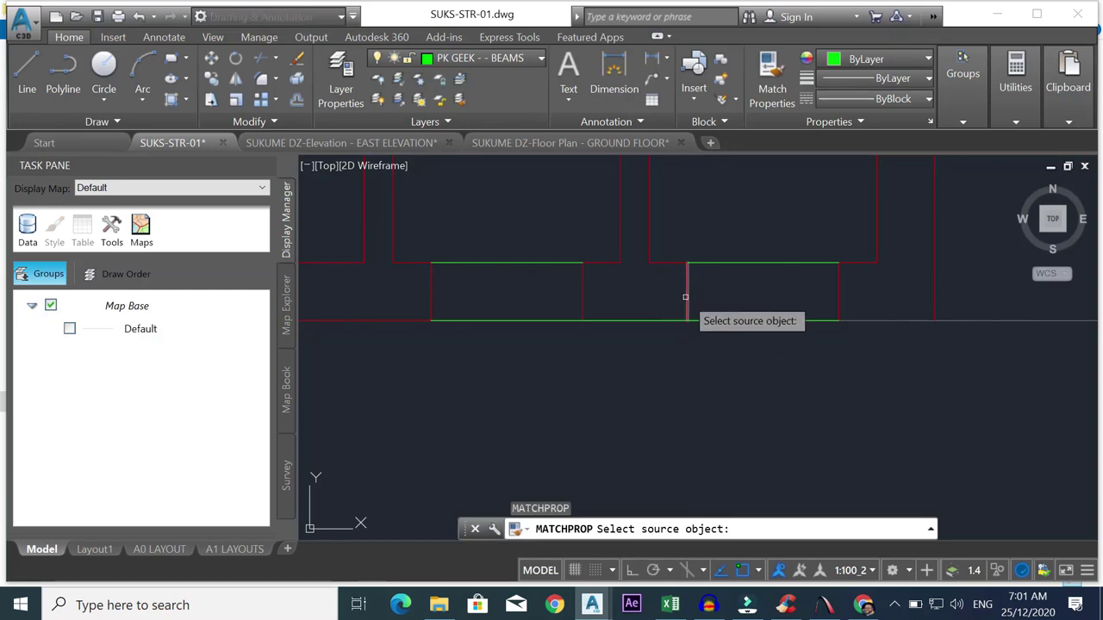
{"action": "left_click", "coordinate": [684, 297]}
{"action": "key", "text": "Escape"}
{"action": "scroll", "coordinate": [615, 320], "scroll_direction": "down", "scroll_amount": 2}
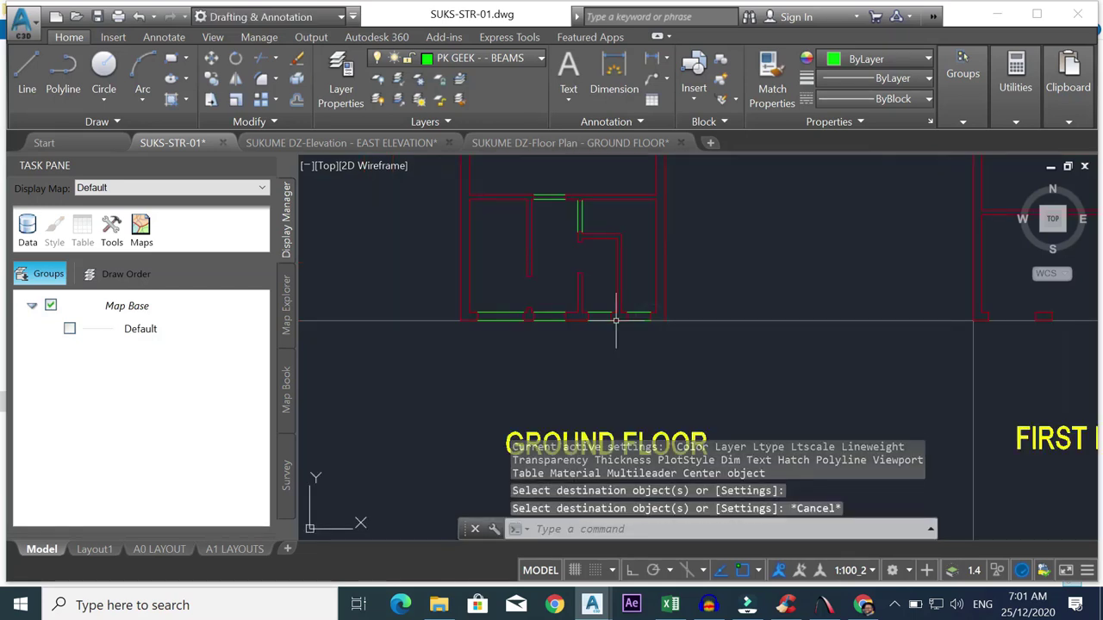
- Draw the left beam line up across the gap between the bottom wall stub and the first interior wall above it
{"action": "scroll", "coordinate": [509, 285], "scroll_direction": "up", "scroll_amount": 4}
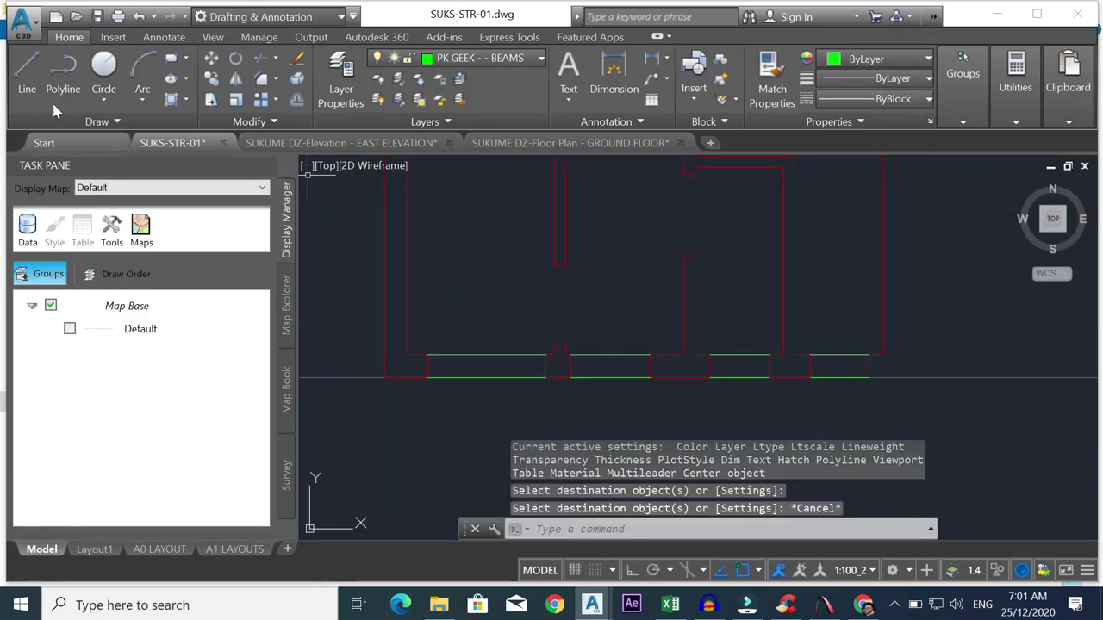
{"action": "left_click", "coordinate": [27, 74]}
{"action": "scroll", "coordinate": [517, 353], "scroll_direction": "up", "scroll_amount": 4}
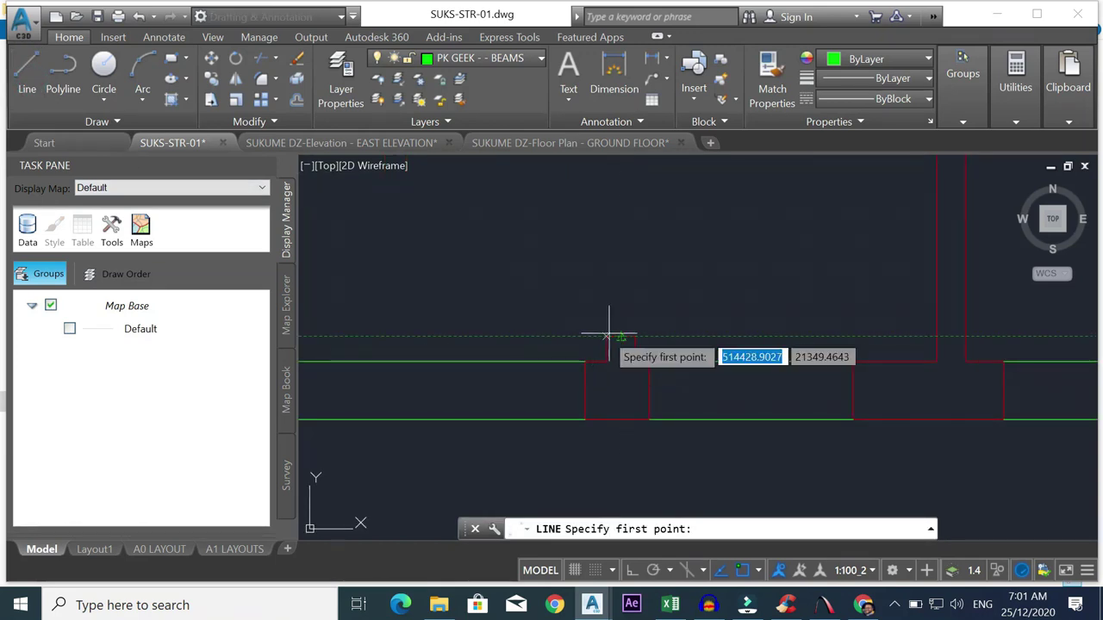
{"action": "left_click", "coordinate": [608, 335]}
{"action": "scroll", "coordinate": [592, 207], "scroll_direction": "down", "scroll_amount": 6}
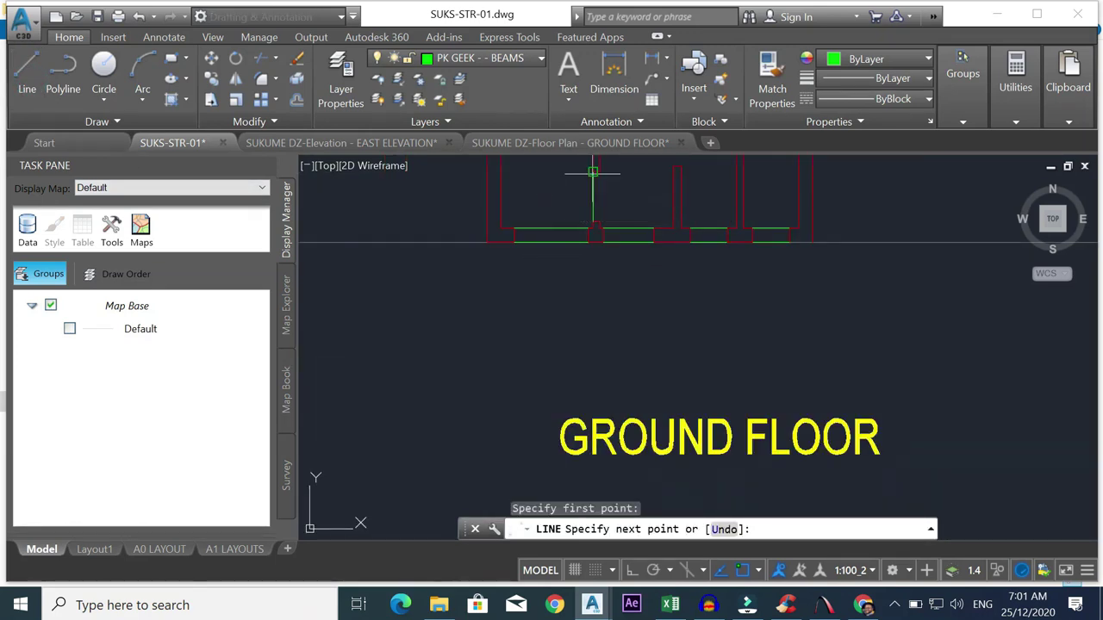
{"action": "key", "text": "Escape"}
- Draw the matching right beam line down across the same gap in the first interior wall
{"action": "scroll", "coordinate": [603, 184], "scroll_direction": "up", "scroll_amount": 2}
{"action": "right_click", "coordinate": [601, 198]}
{"action": "left_click", "coordinate": [617, 205]}
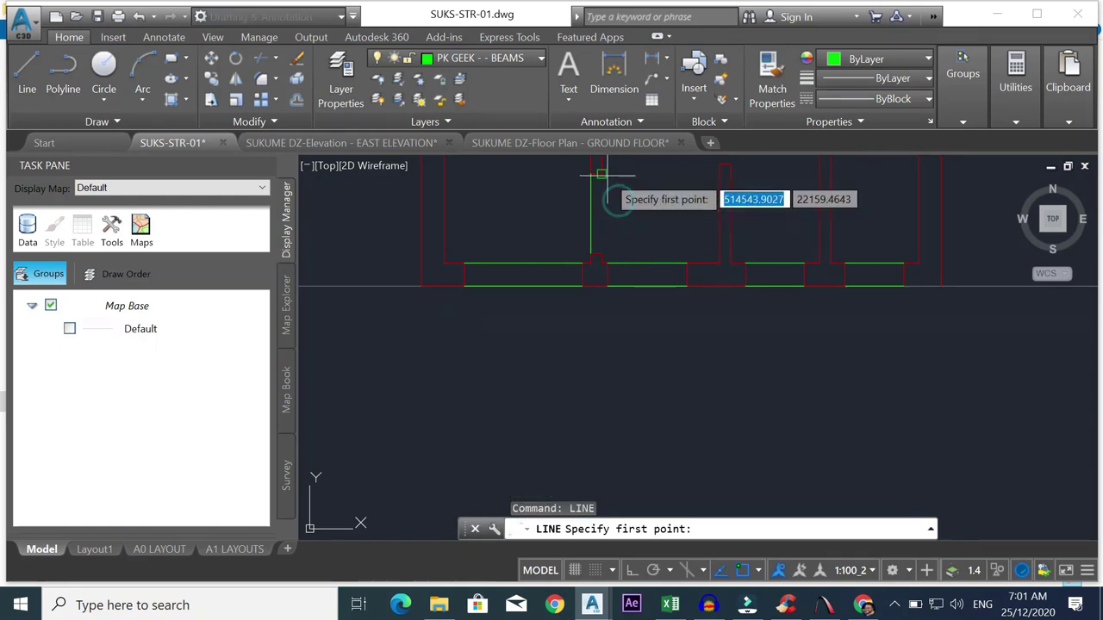
{"action": "left_click", "coordinate": [600, 175]}
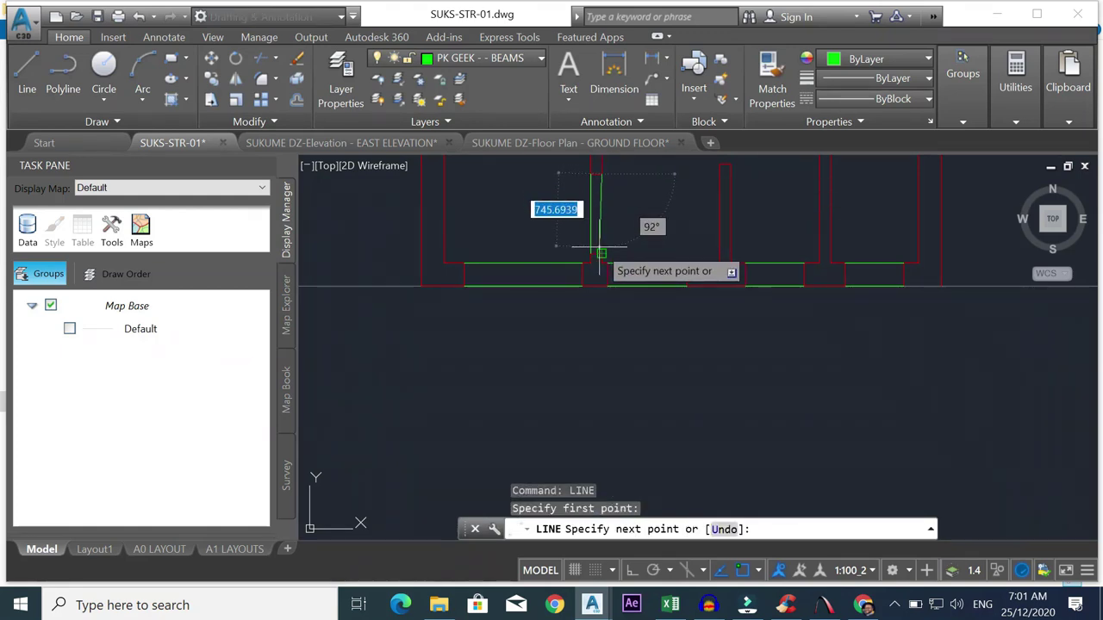
{"action": "key", "text": "Escape"}
- Draw the left beam line across the gap in the second vertical interior wall of the ground floor
{"action": "scroll", "coordinate": [656, 185], "scroll_direction": "down", "scroll_amount": 4}
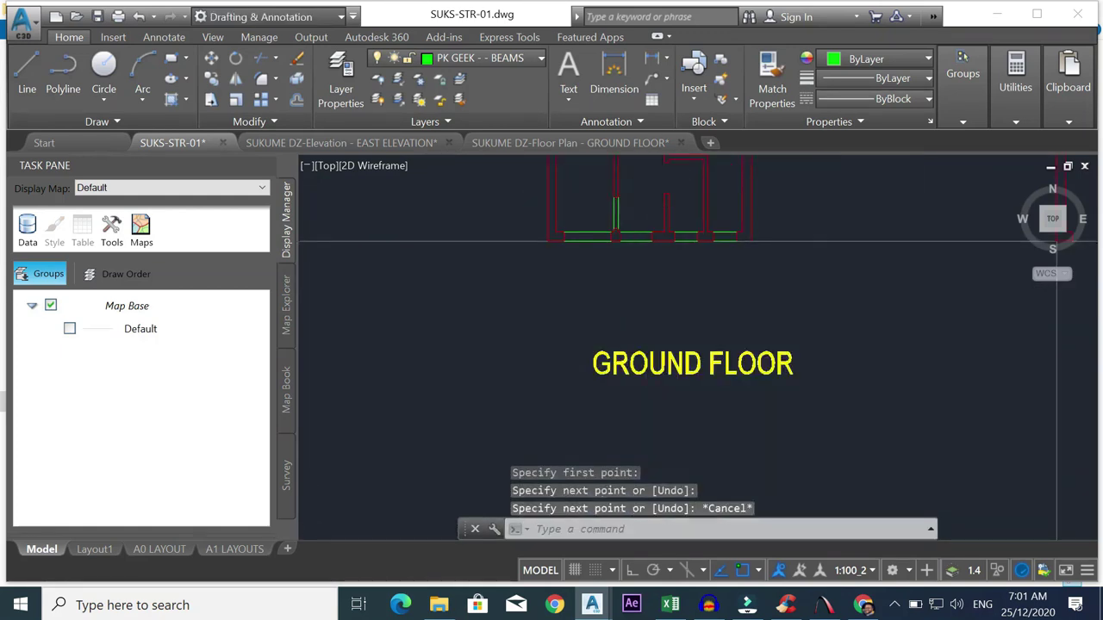
{"action": "scroll", "coordinate": [645, 185], "scroll_direction": "up", "scroll_amount": 4}
{"action": "scroll", "coordinate": [645, 184], "scroll_direction": "down", "scroll_amount": 4}
{"action": "scroll", "coordinate": [641, 176], "scroll_direction": "up", "scroll_amount": 4}
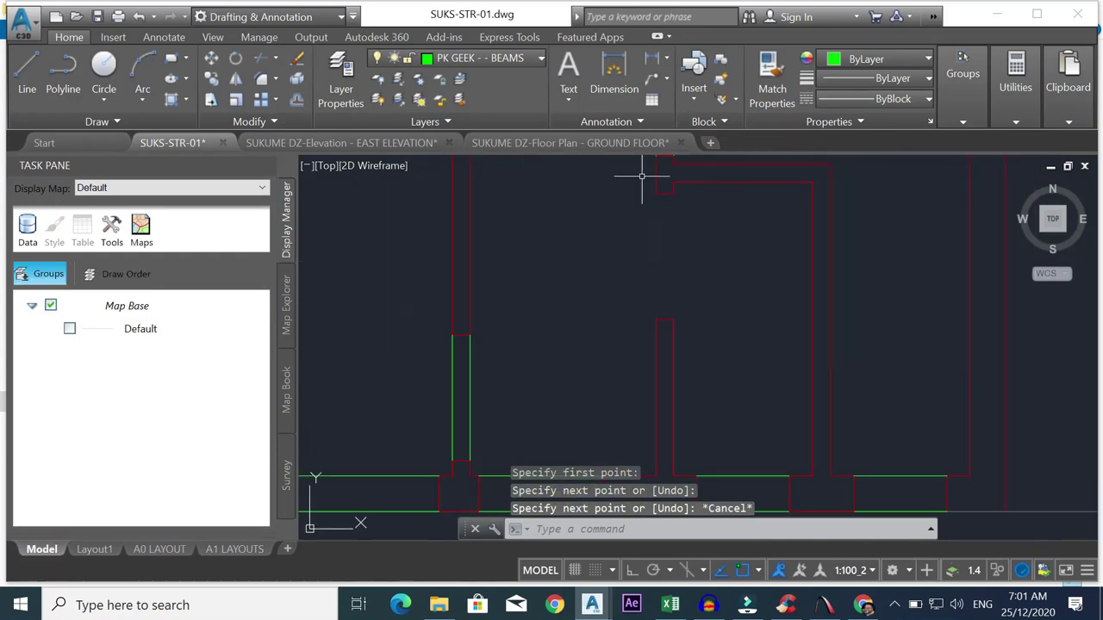
{"action": "right_click", "coordinate": [640, 252]}
{"action": "left_click", "coordinate": [646, 256]}
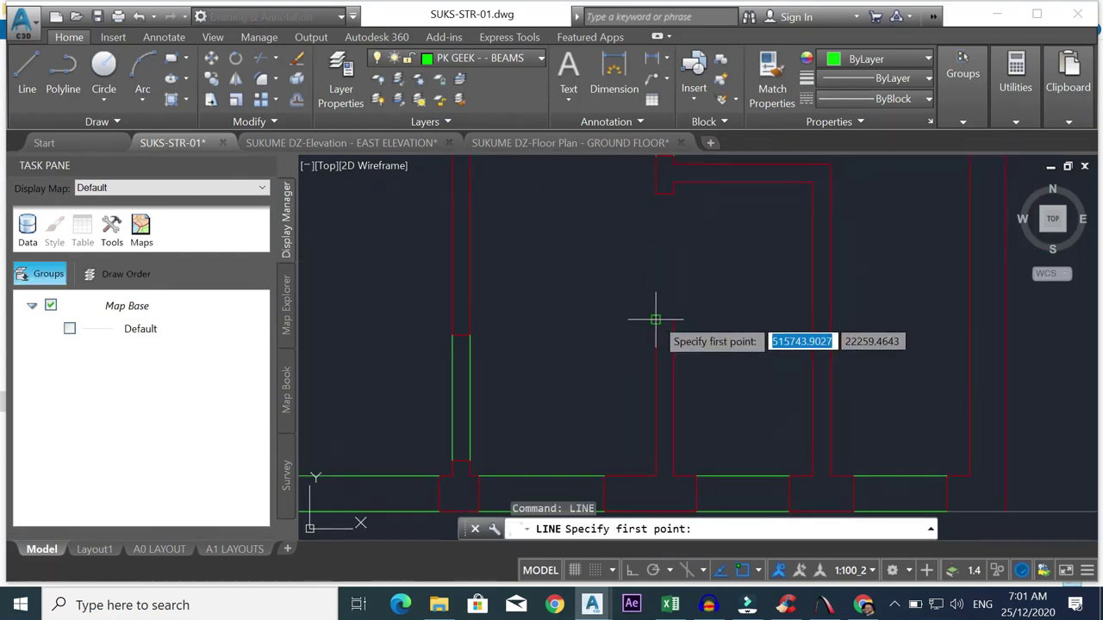
{"action": "left_click", "coordinate": [656, 320]}
{"action": "left_click", "coordinate": [656, 193]}
{"action": "key", "text": "Escape"}
- Draw the right beam line across the gap in the ground floor's second vertical interior wall
{"action": "right_click", "coordinate": [669, 249]}
{"action": "left_click", "coordinate": [692, 261]}
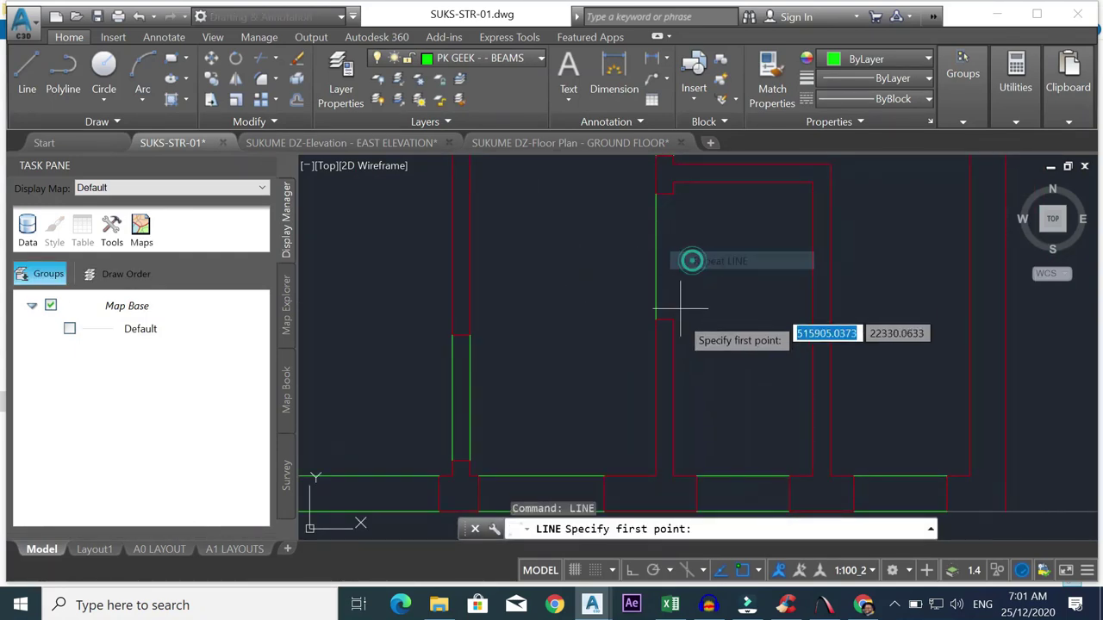
{"action": "left_click", "coordinate": [673, 320]}
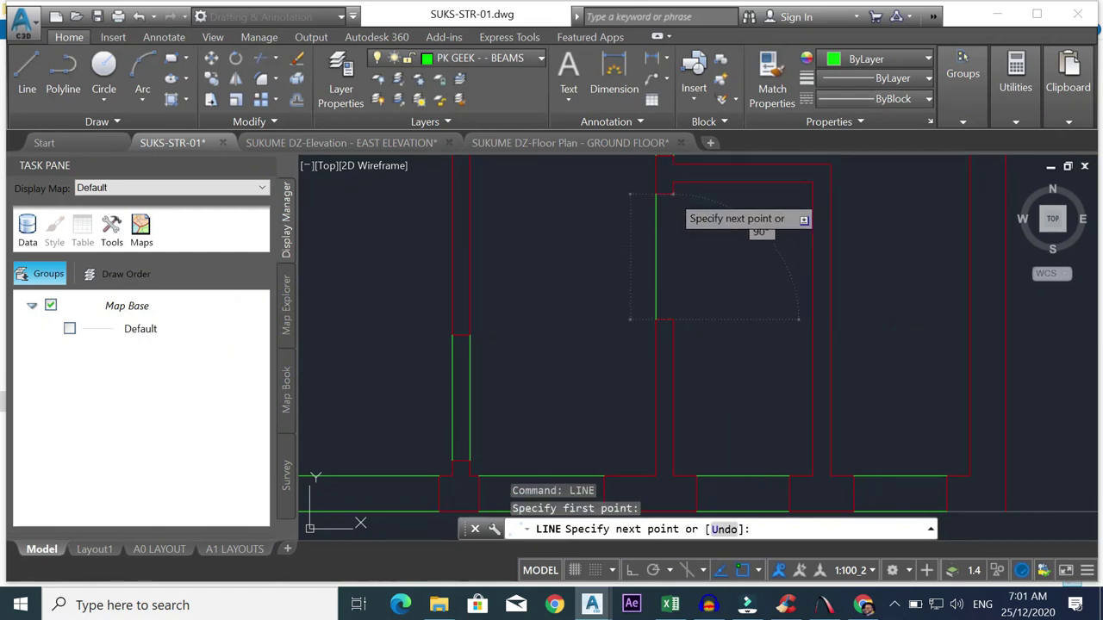
{"action": "key", "text": "Escape"}
- Draw the outer beam line, 4585 long, across the opening at the top of the first floor plan
{"action": "scroll", "coordinate": [684, 191], "scroll_direction": "down", "scroll_amount": 5}
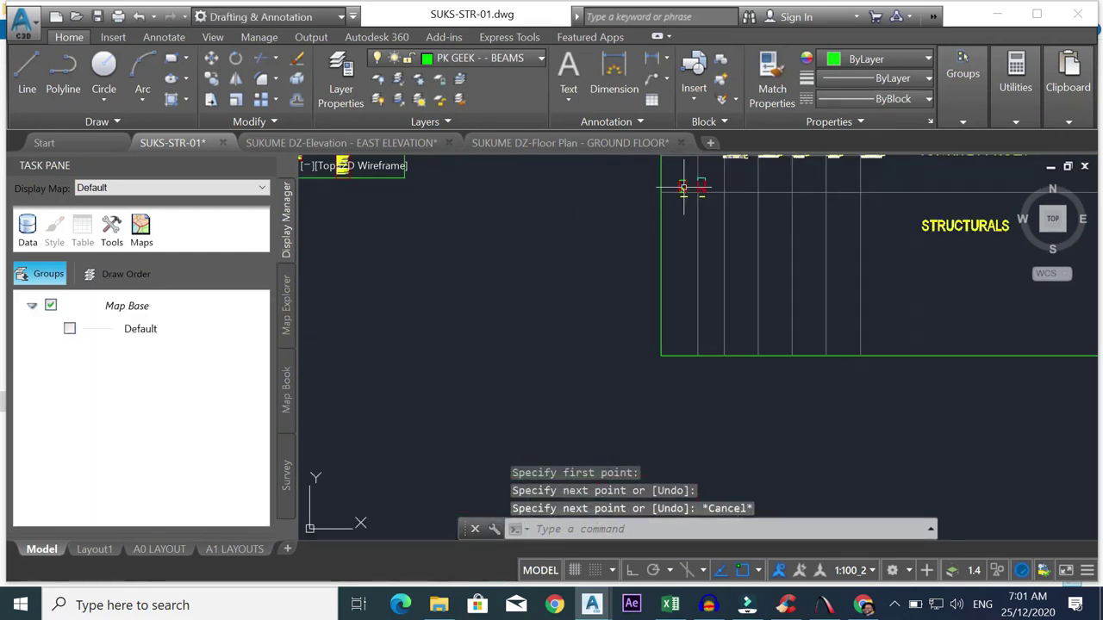
{"action": "scroll", "coordinate": [683, 186], "scroll_direction": "up", "scroll_amount": 5}
{"action": "scroll", "coordinate": [785, 184], "scroll_direction": "up", "scroll_amount": 5}
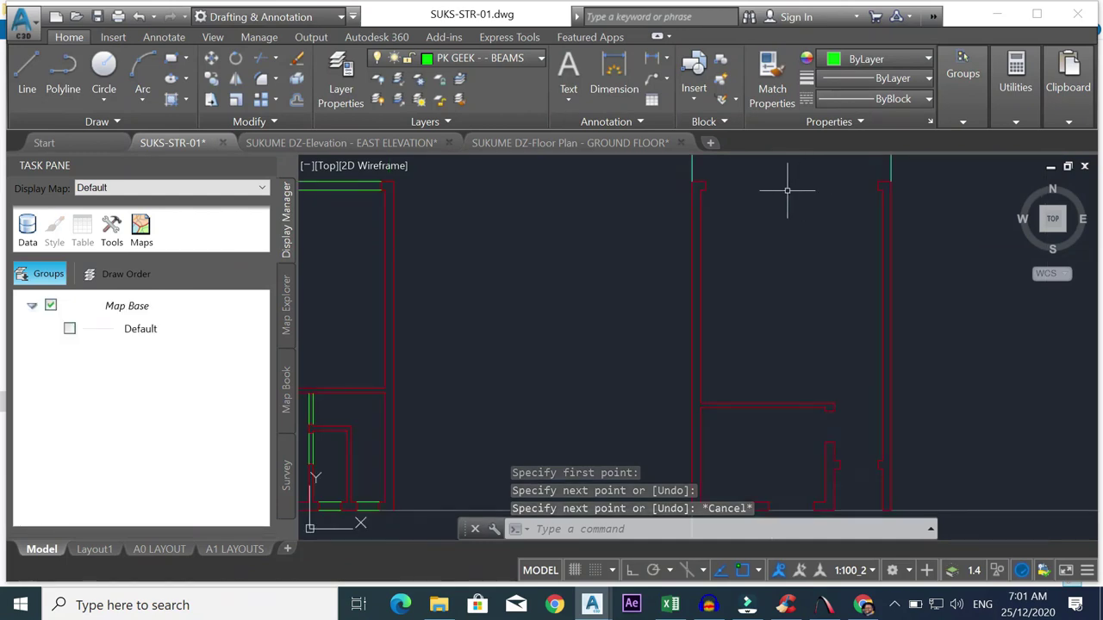
{"action": "scroll", "coordinate": [778, 184], "scroll_direction": "down", "scroll_amount": 5}
{"action": "scroll", "coordinate": [758, 186], "scroll_direction": "up", "scroll_amount": 4}
{"action": "right_click", "coordinate": [729, 194]}
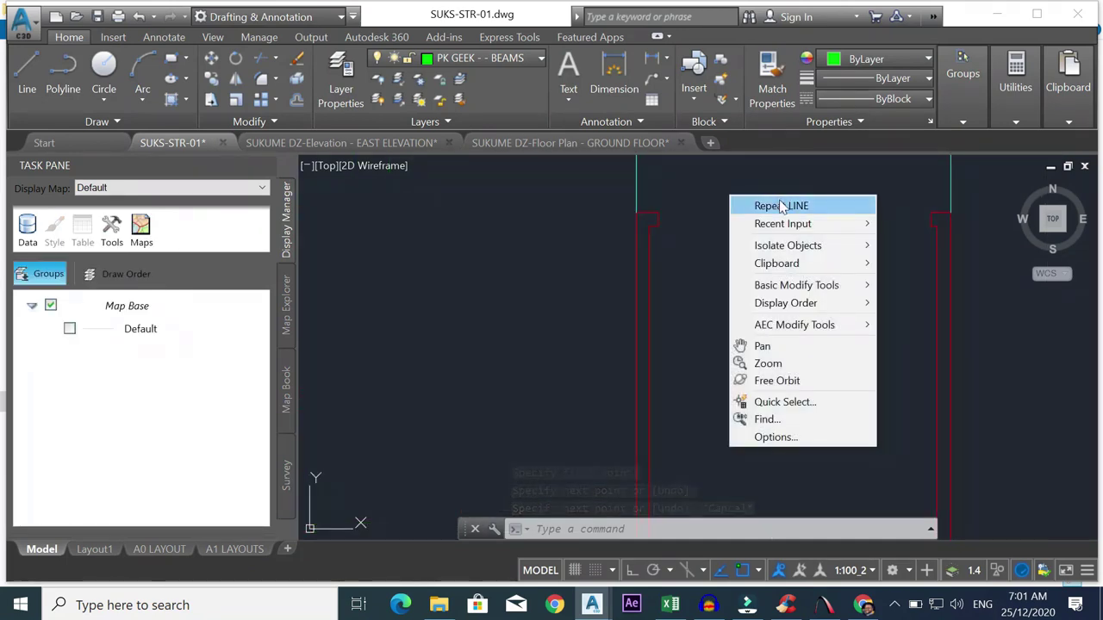
{"action": "left_click", "coordinate": [738, 202]}
{"action": "left_click", "coordinate": [653, 212]}
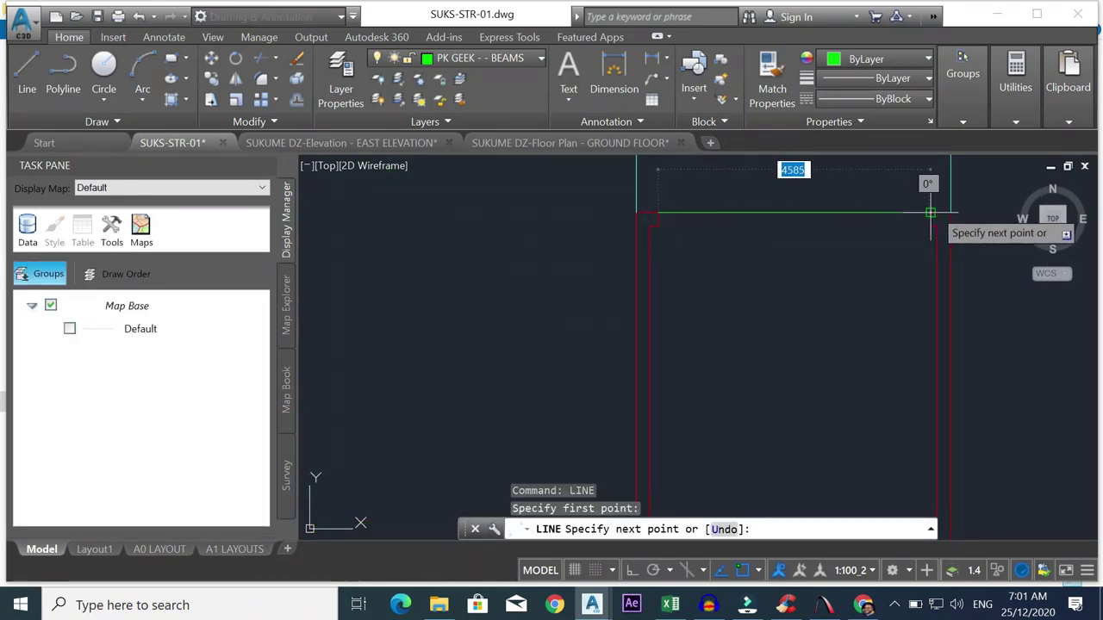
{"action": "left_click", "coordinate": [946, 212]}
{"action": "key", "text": "Escape"}
- Draw the inner beam line across the top opening of the first floor plan, parallel to the outer one
{"action": "right_click", "coordinate": [719, 225]}
{"action": "left_click", "coordinate": [742, 252]}
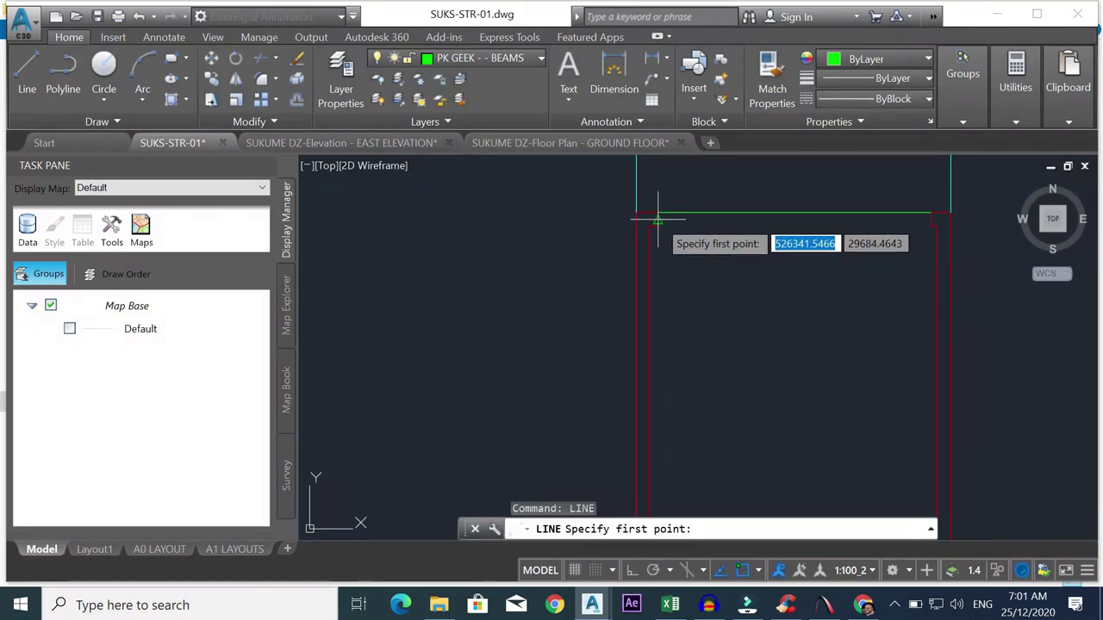
{"action": "left_click", "coordinate": [657, 226]}
{"action": "left_click", "coordinate": [919, 227]}
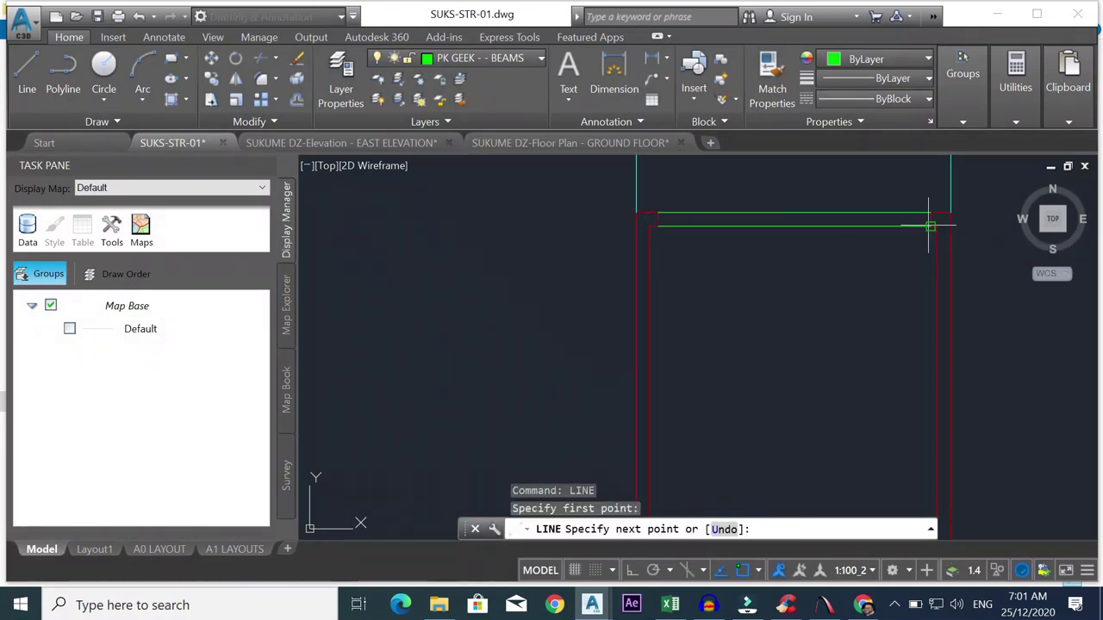
{"action": "key", "text": "Escape"}
- Draw the left beam line across the gap in the first floor's vertical interior wall
{"action": "scroll", "coordinate": [811, 239], "scroll_direction": "down", "scroll_amount": 4}
{"action": "scroll", "coordinate": [867, 347], "scroll_direction": "up", "scroll_amount": 5}
{"action": "scroll", "coordinate": [866, 347], "scroll_direction": "down", "scroll_amount": 5}
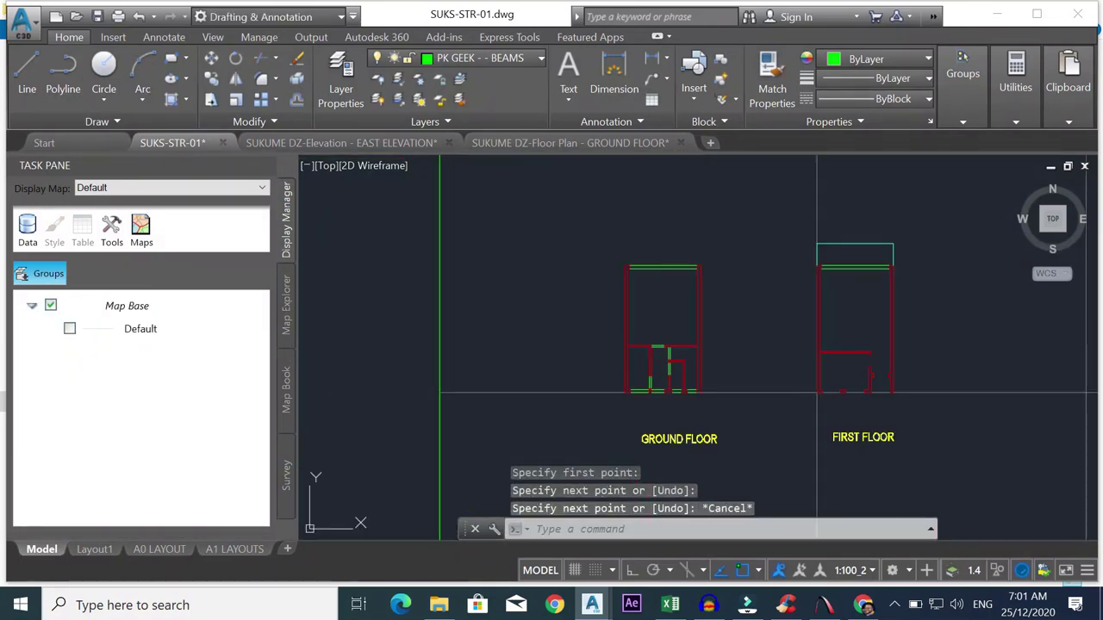
{"action": "scroll", "coordinate": [867, 364], "scroll_direction": "up", "scroll_amount": 7}
{"action": "right_click", "coordinate": [830, 331]}
{"action": "left_click", "coordinate": [861, 336]}
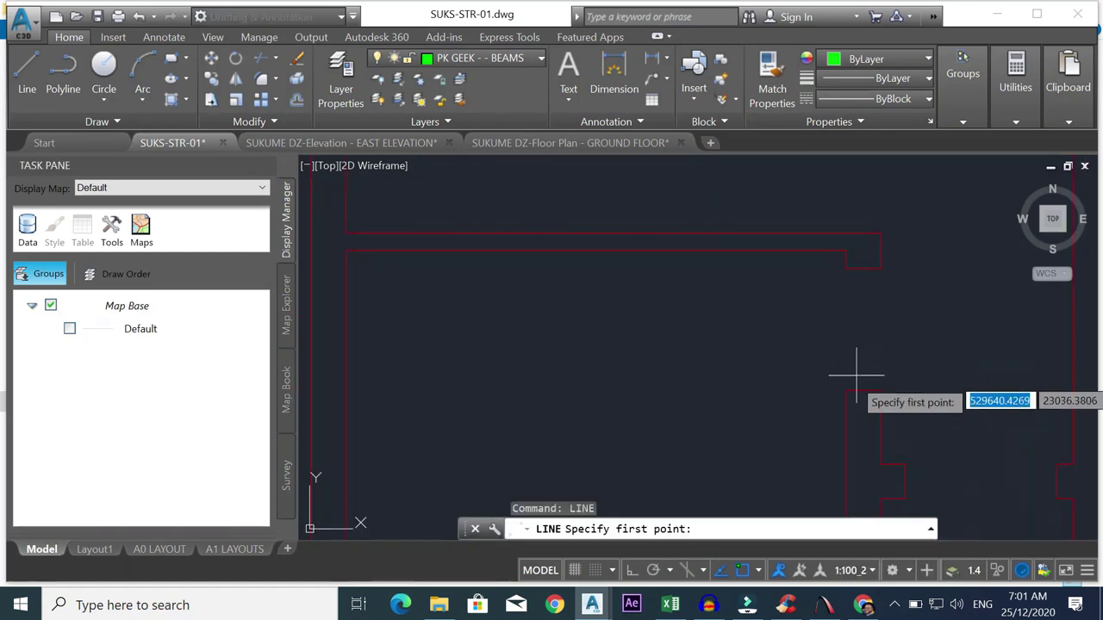
{"action": "left_click", "coordinate": [846, 391]}
{"action": "left_click", "coordinate": [846, 268]}
{"action": "key", "text": "Escape"}
- Draw the right beam line across the gap in the first floor's vertical interior wall
{"action": "right_click", "coordinate": [849, 312]}
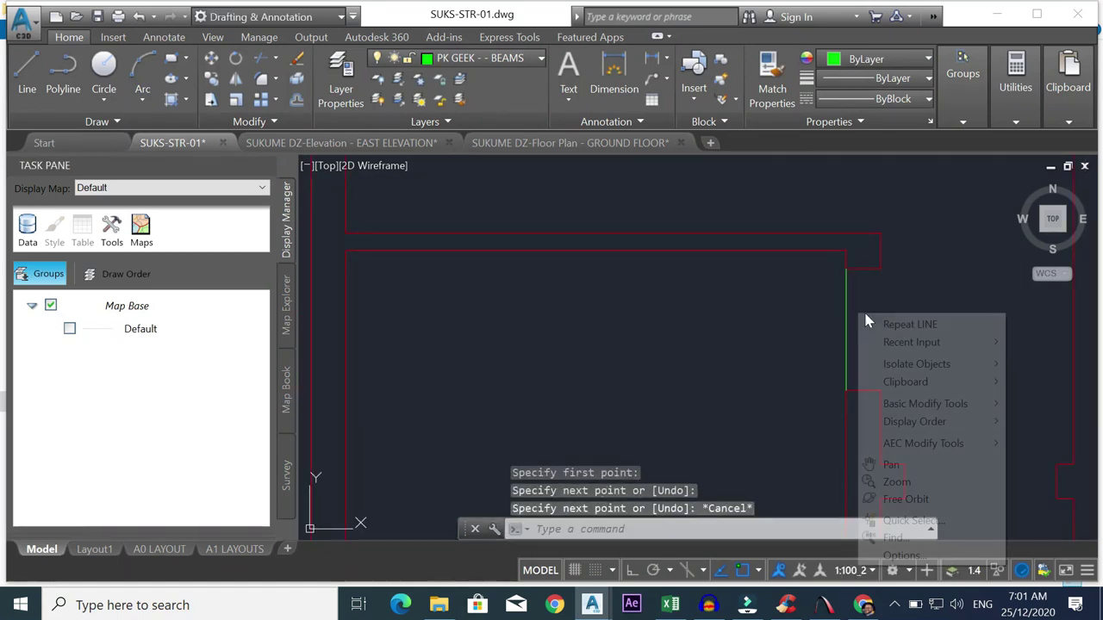
{"action": "left_click", "coordinate": [889, 323]}
{"action": "left_click", "coordinate": [879, 390]}
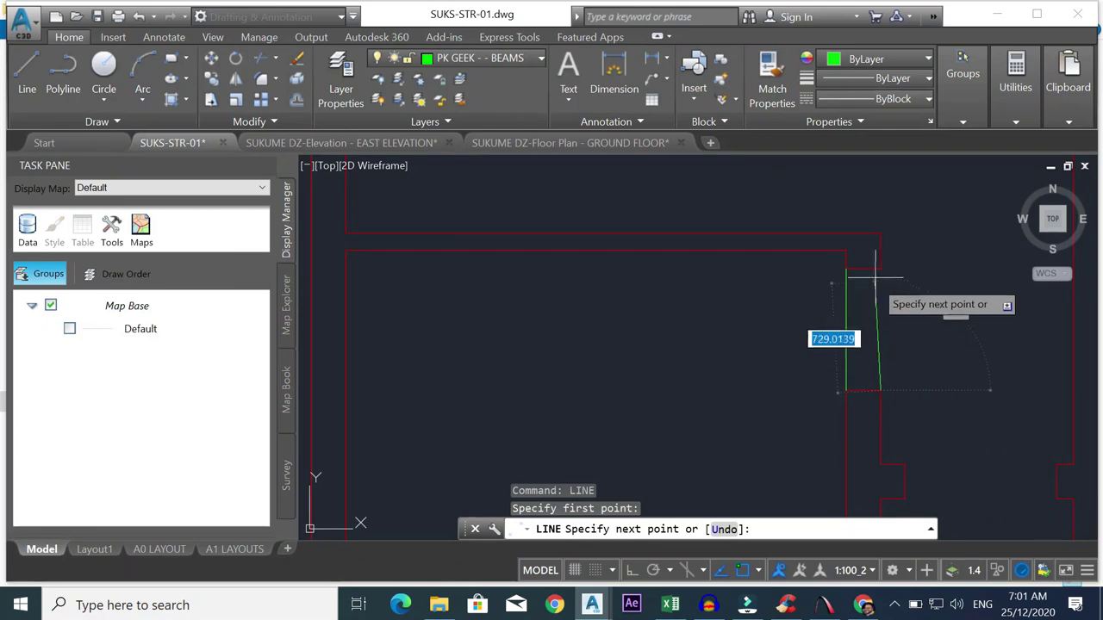
{"action": "key", "text": "Escape"}
- Draw the inner beam line, 1200 long, across the left opening in the first floor's bottom wall
{"action": "scroll", "coordinate": [845, 289], "scroll_direction": "down", "scroll_amount": 5}
{"action": "scroll", "coordinate": [819, 310], "scroll_direction": "up", "scroll_amount": 6}
{"action": "right_click", "coordinate": [750, 295]}
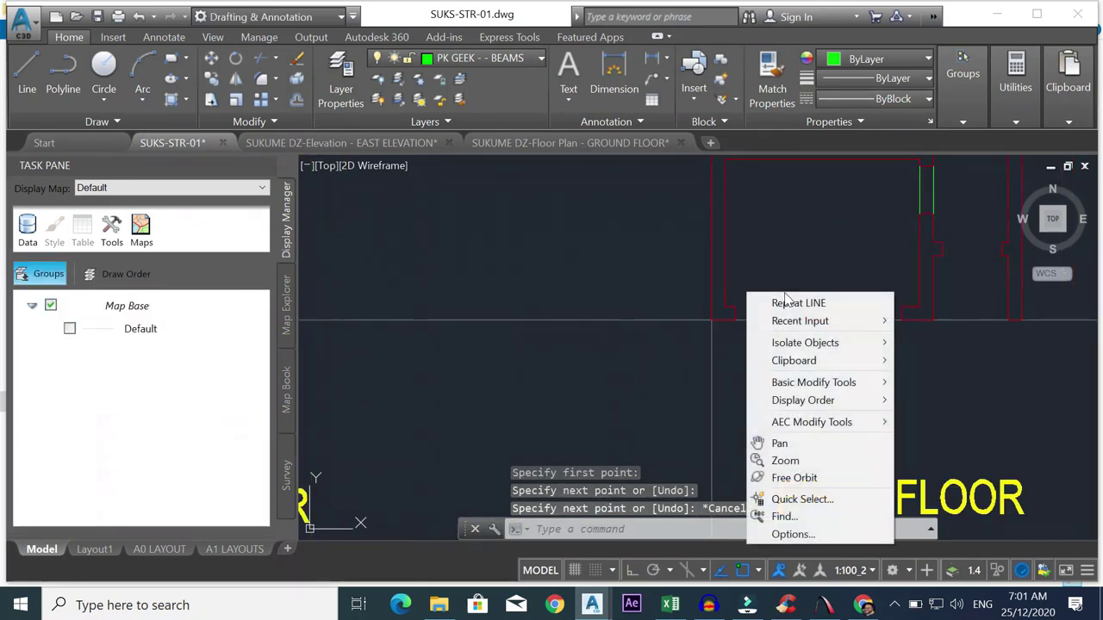
{"action": "left_click", "coordinate": [773, 304]}
{"action": "left_click", "coordinate": [734, 306]}
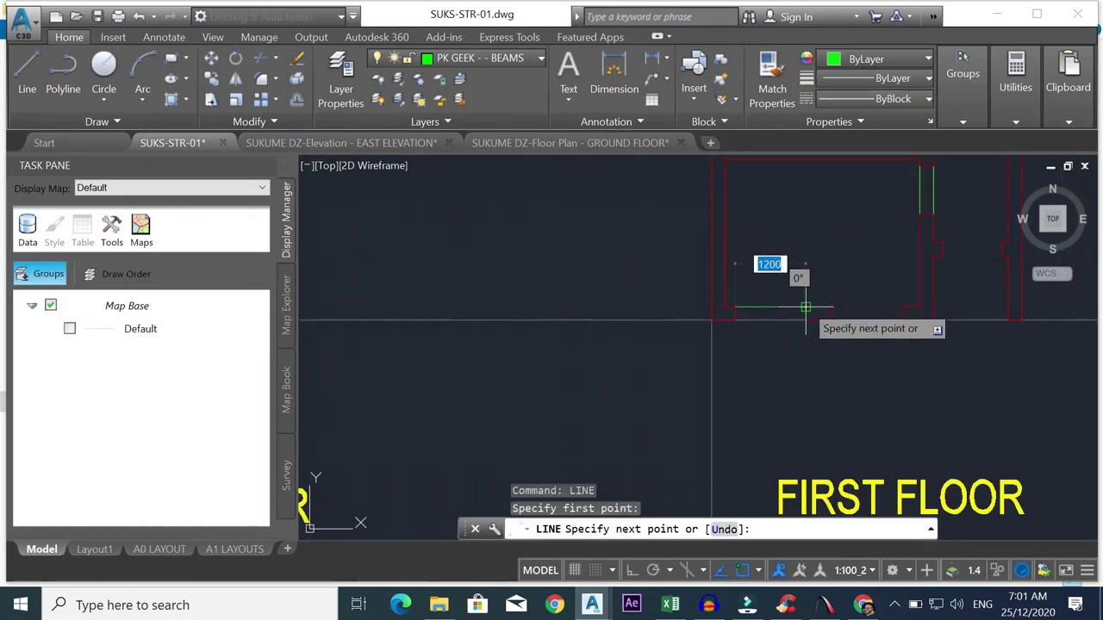
{"action": "key", "text": "Escape"}
- Draw the outer beam line across the left opening in the first floor's bottom wall, parallel to the inner one
{"action": "right_click", "coordinate": [773, 296]}
{"action": "left_click", "coordinate": [803, 304]}
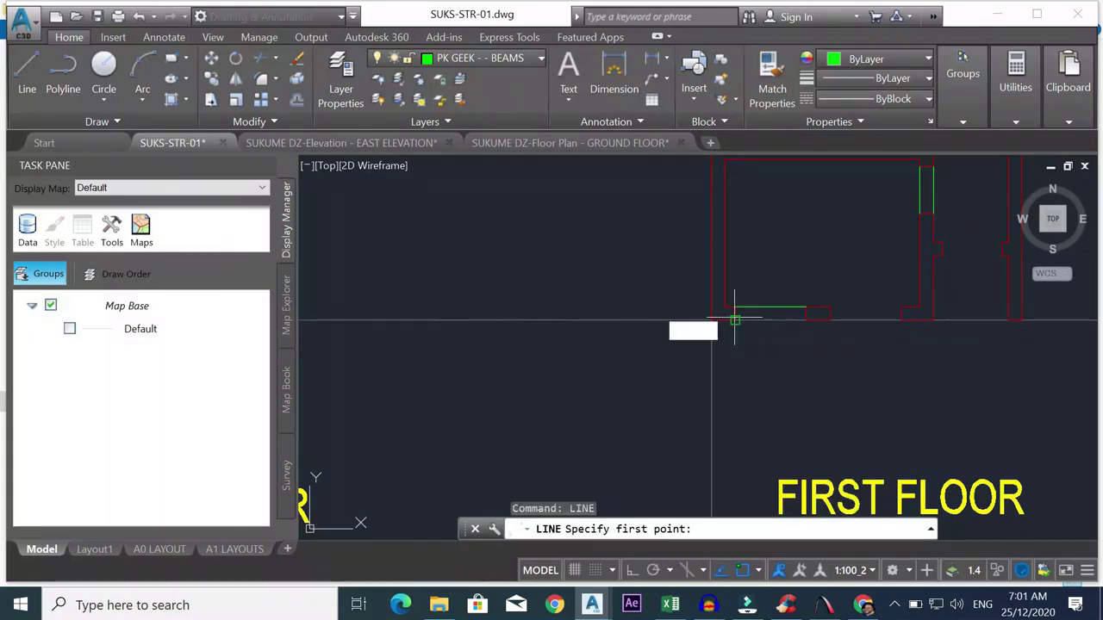
{"action": "left_click", "coordinate": [735, 320]}
{"action": "left_click", "coordinate": [803, 321]}
{"action": "key", "text": "Escape"}
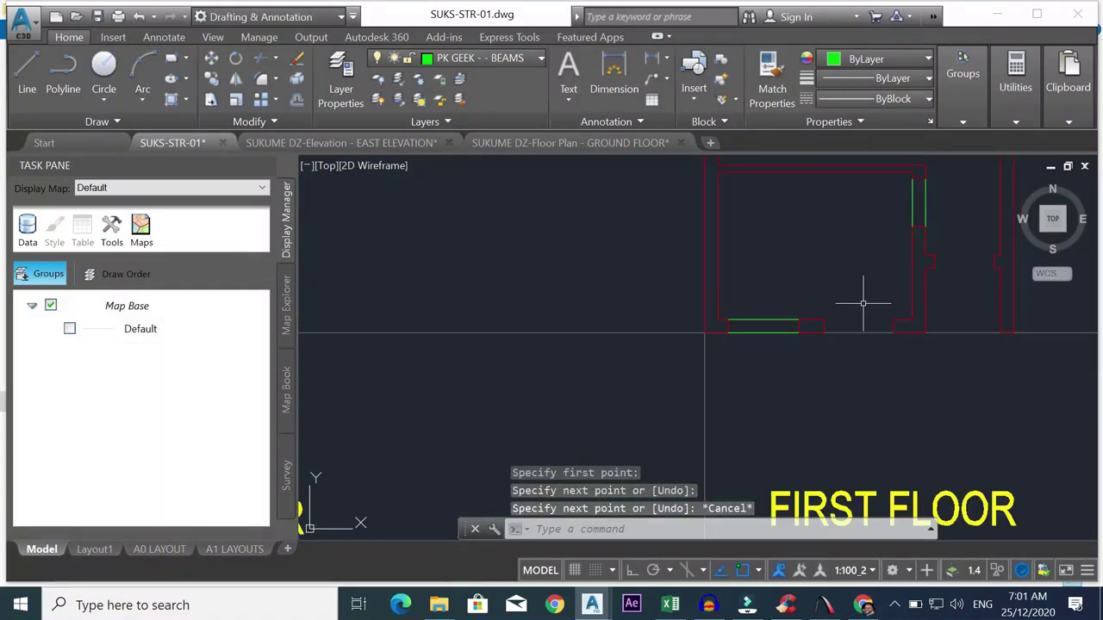
- Draw the inner beam line across the second opening in the first floor's bottom wall, between the wall corners
{"action": "scroll", "coordinate": [863, 302], "scroll_direction": "up", "scroll_amount": 4}
{"action": "right_click", "coordinate": [835, 314]}
{"action": "left_click", "coordinate": [861, 322]}
{"action": "left_click", "coordinate": [746, 306]}
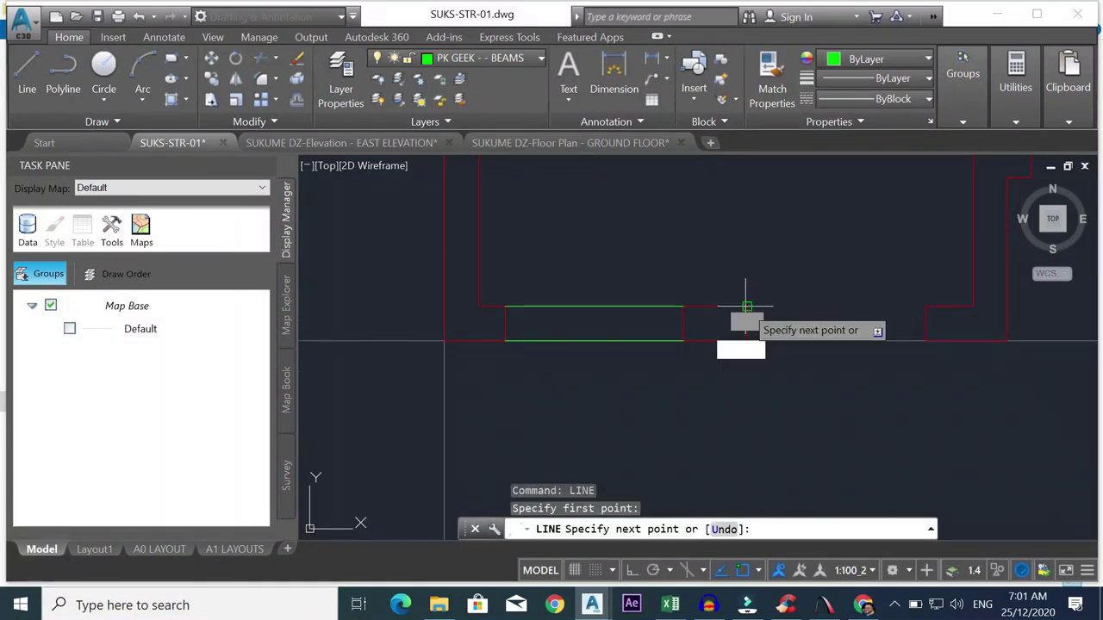
{"action": "left_click", "coordinate": [924, 306]}
{"action": "key", "text": "Escape"}
- Draw the outer beam line, 1200 long, across the second opening in the first floor's bottom wall
{"action": "right_click", "coordinate": [853, 280]}
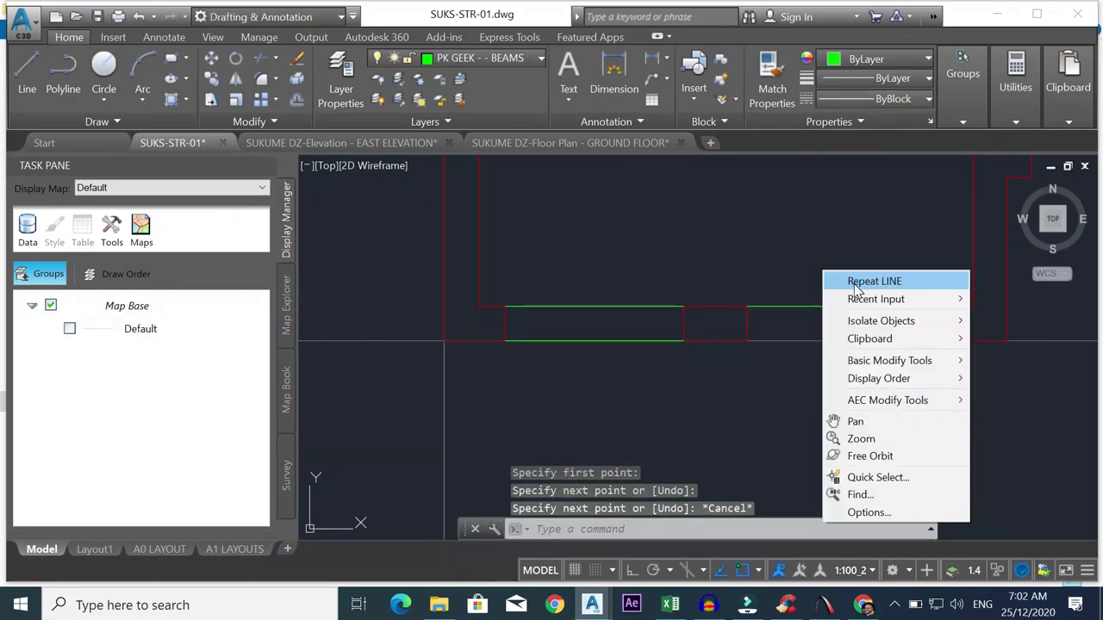
{"action": "left_click", "coordinate": [866, 279]}
{"action": "left_click", "coordinate": [746, 340]}
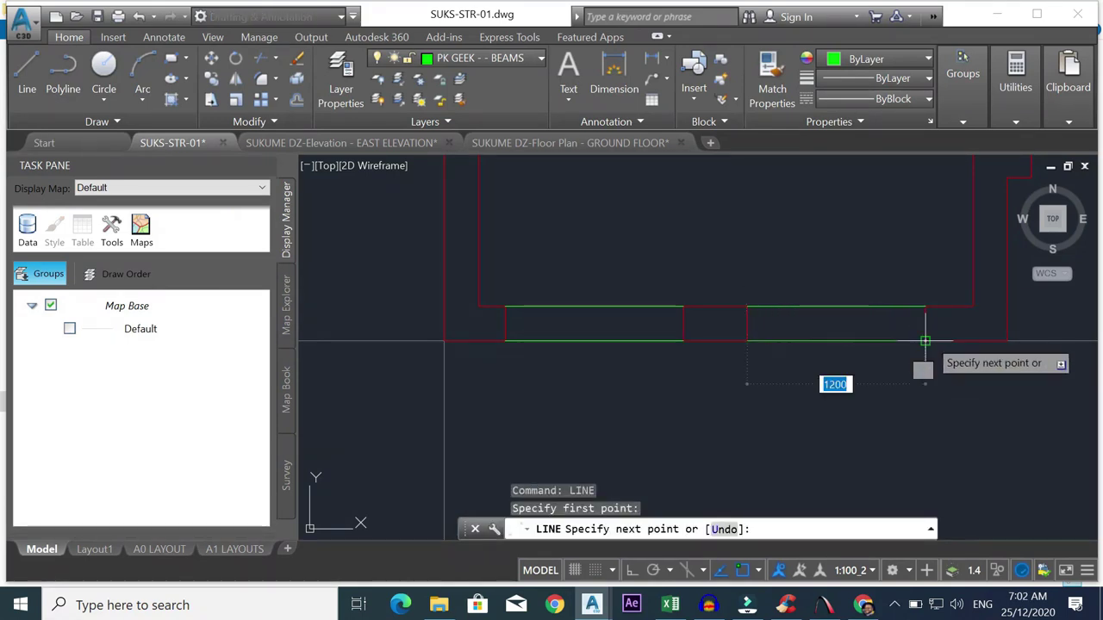
{"action": "key", "text": "Escape"}
- Draw the outer beam line across the rightmost opening at the bottom of the first floor plan
{"action": "scroll", "coordinate": [896, 301], "scroll_direction": "down", "scroll_amount": 4}
{"action": "scroll", "coordinate": [906, 294], "scroll_direction": "up", "scroll_amount": 4}
{"action": "right_click", "coordinate": [860, 299]}
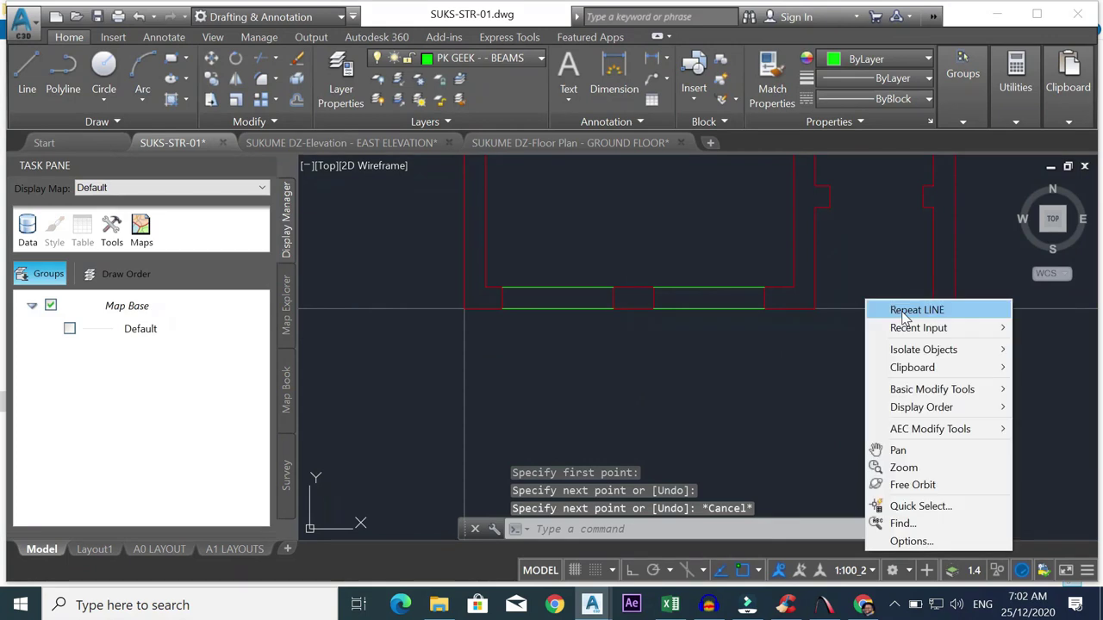
{"action": "left_click", "coordinate": [886, 305]}
{"action": "left_click", "coordinate": [814, 308]}
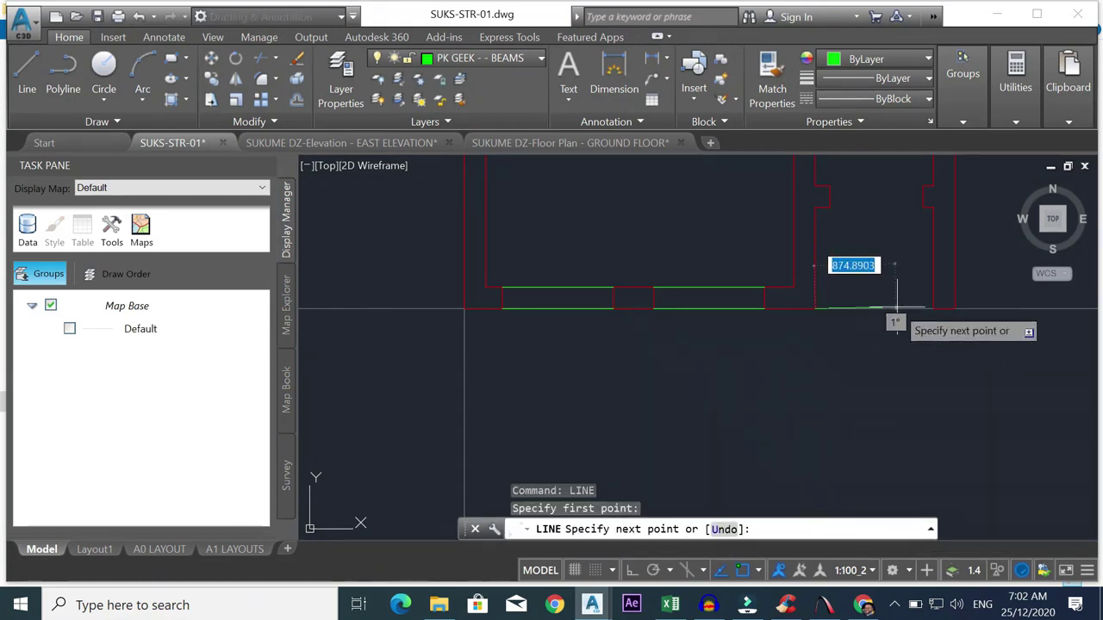
{"action": "key", "text": "Escape"}
- Erase the stray object near the bottom end of the first floor's right outer wall
{"action": "scroll", "coordinate": [933, 306], "scroll_direction": "up", "scroll_amount": 3}
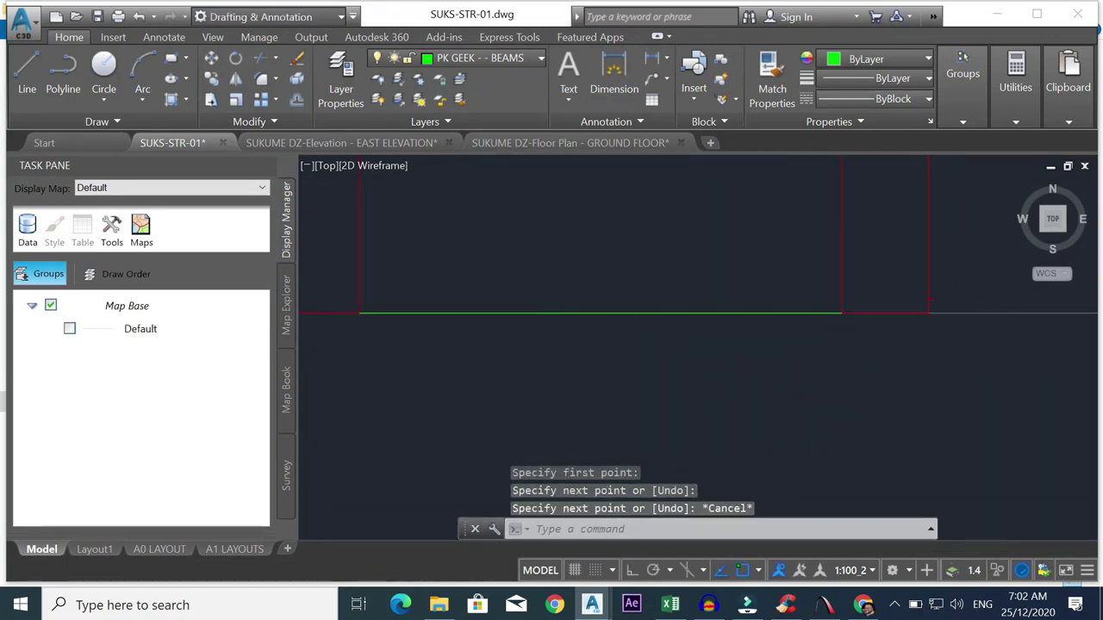
{"action": "left_click", "coordinate": [907, 296]}
{"action": "left_click", "coordinate": [950, 302]}
{"action": "key", "text": "Delete"}
{"action": "scroll", "coordinate": [950, 307], "scroll_direction": "down", "scroll_amount": 4}
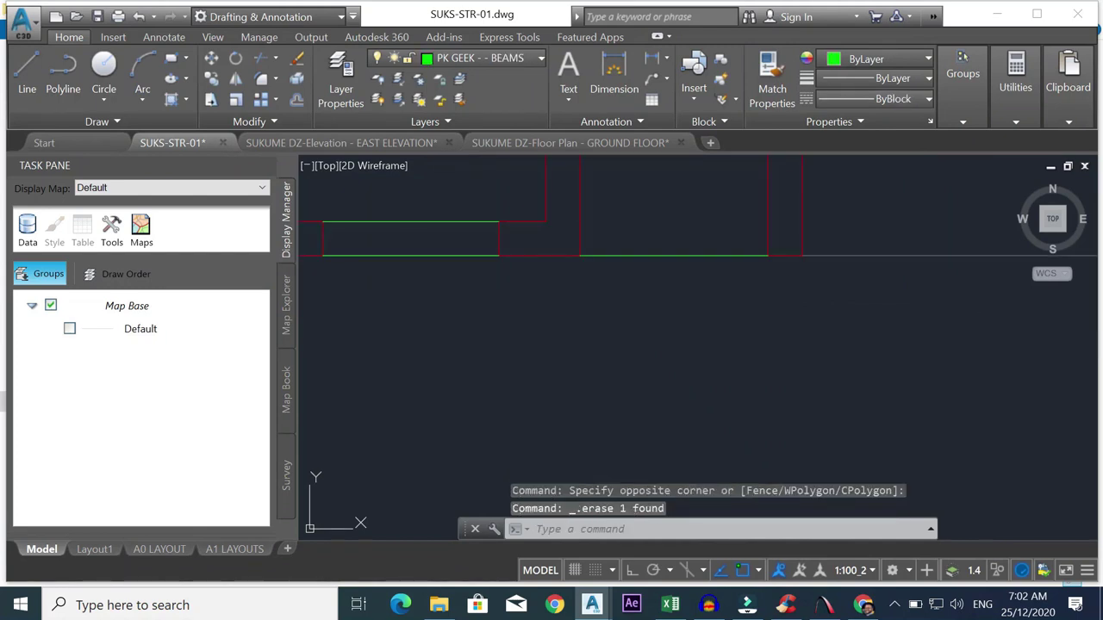
- With Ortho on, draw a horizontal beam line about 2200 long from the bottom room's inner corner past the right outer wall
{"action": "right_click", "coordinate": [542, 210]}
{"action": "key", "text": "Escape"}
{"action": "left_click", "coordinate": [31, 72]}
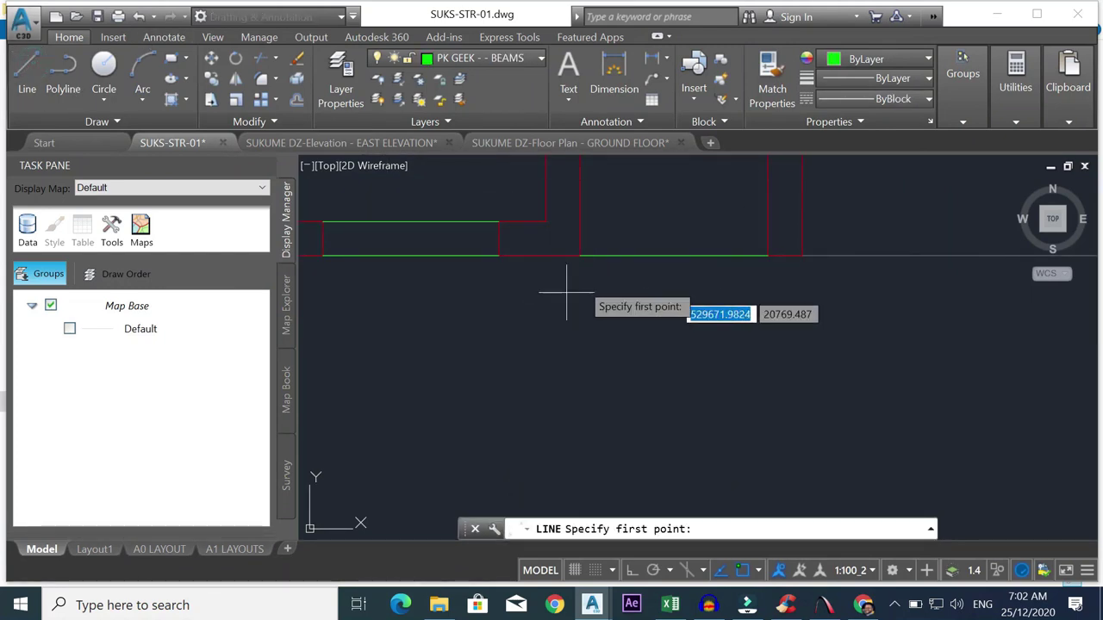
{"action": "left_click", "coordinate": [544, 223]}
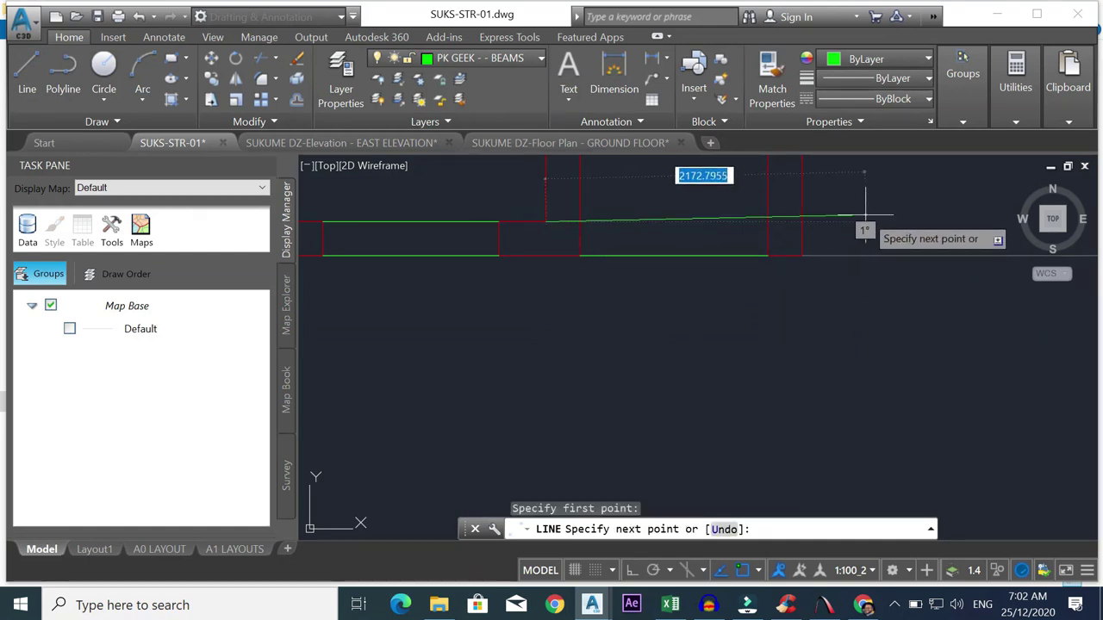
{"action": "key", "text": "F8"}
{"action": "key", "text": "Escape"}
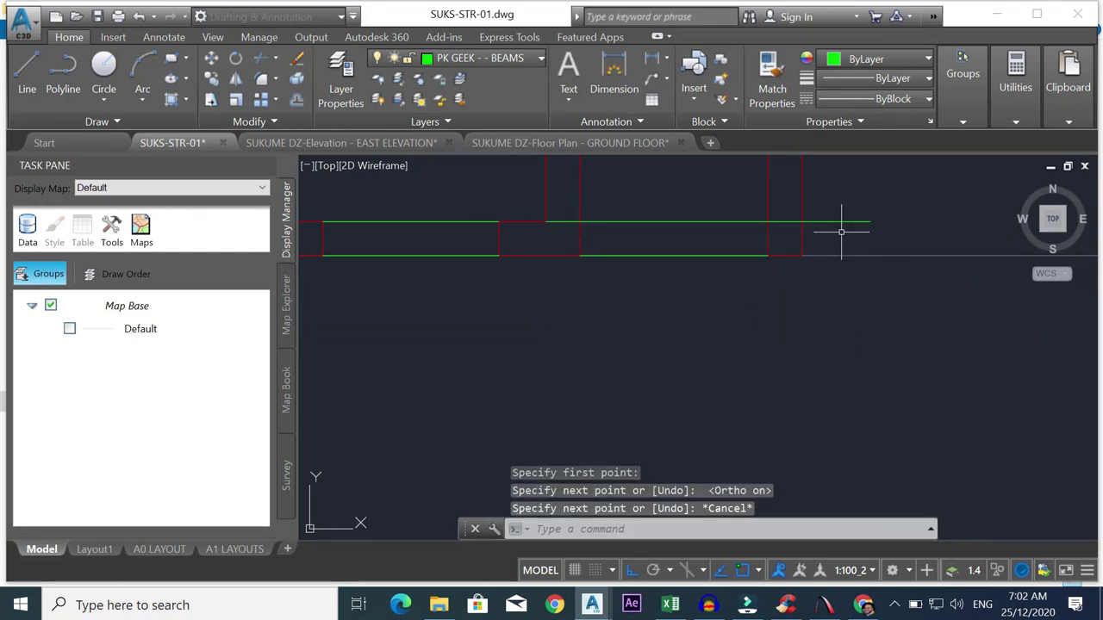
- Trim the inner beam line at both ends to the wall faces bounding the first floor's rightmost bottom opening
{"action": "scroll", "coordinate": [564, 222], "scroll_direction": "up", "scroll_amount": 2}
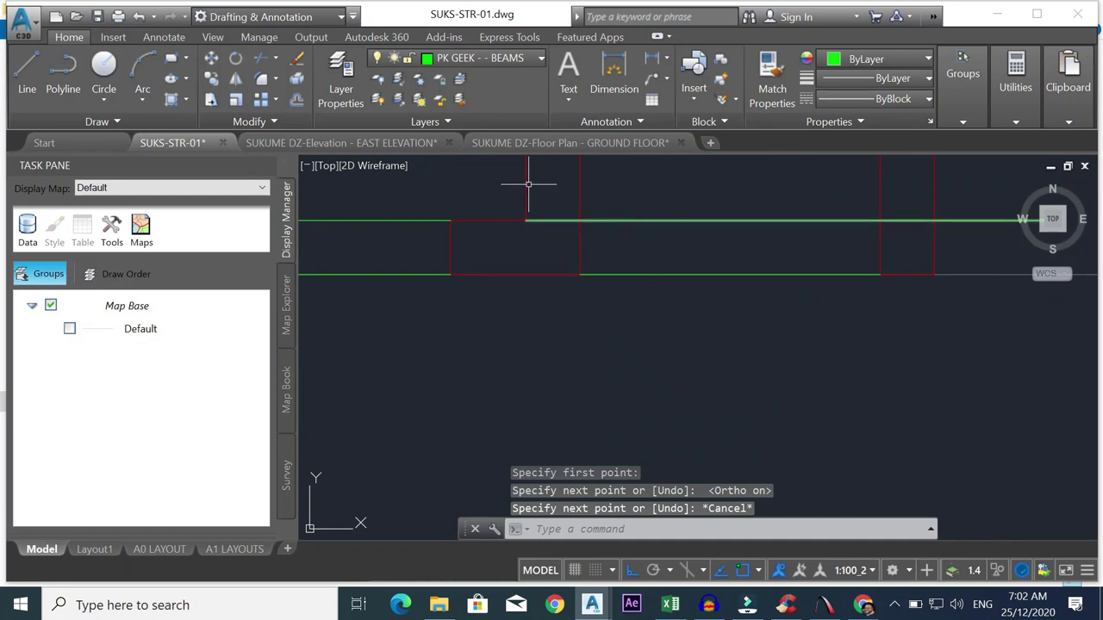
{"action": "left_click", "coordinate": [266, 66]}
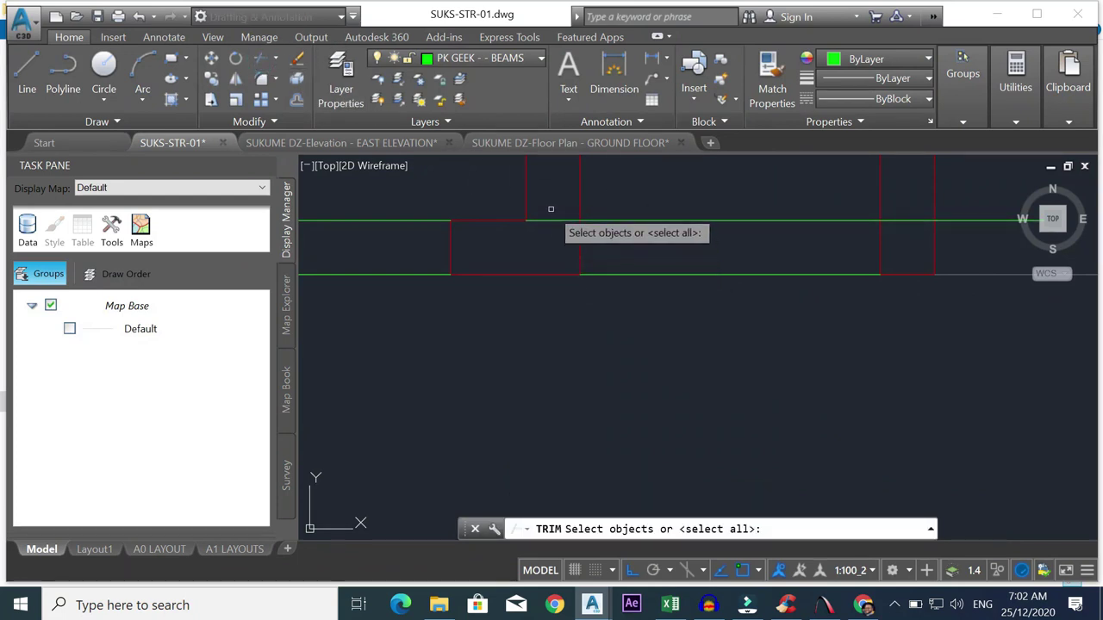
{"action": "key", "text": "Return"}
{"action": "left_click", "coordinate": [548, 209]}
{"action": "left_click", "coordinate": [546, 229]}
{"action": "scroll", "coordinate": [603, 210], "scroll_direction": "down", "scroll_amount": 5}
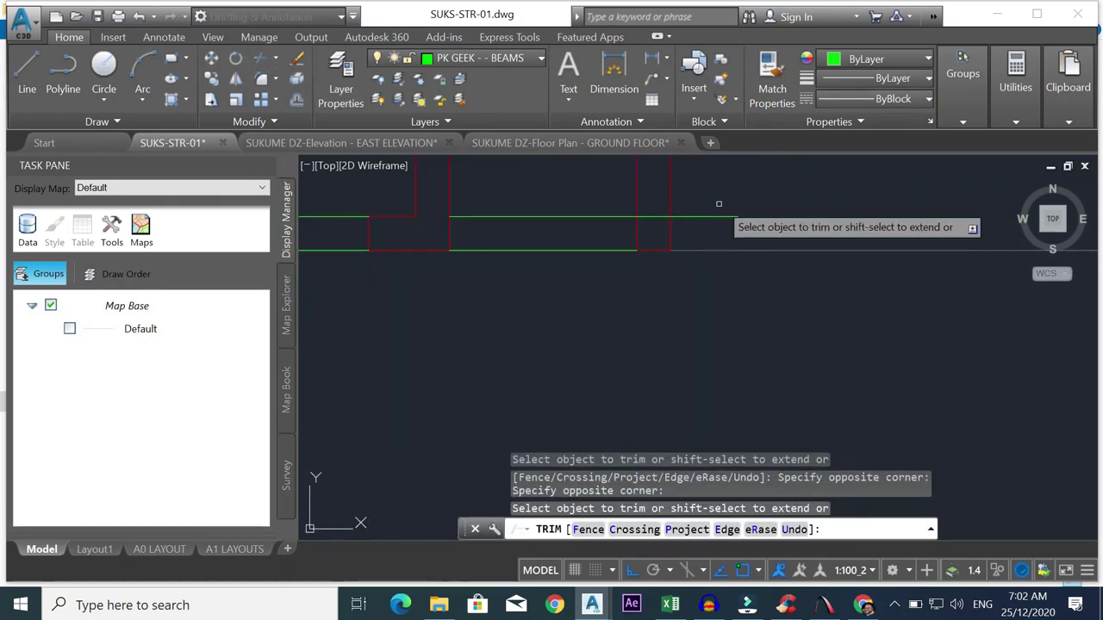
{"action": "scroll", "coordinate": [715, 232], "scroll_direction": "up", "scroll_amount": 4}
{"action": "left_click", "coordinate": [664, 202]}
{"action": "left_click", "coordinate": [645, 248]}
{"action": "key", "text": "Escape"}
{"action": "scroll", "coordinate": [640, 248], "scroll_direction": "down", "scroll_amount": 5}
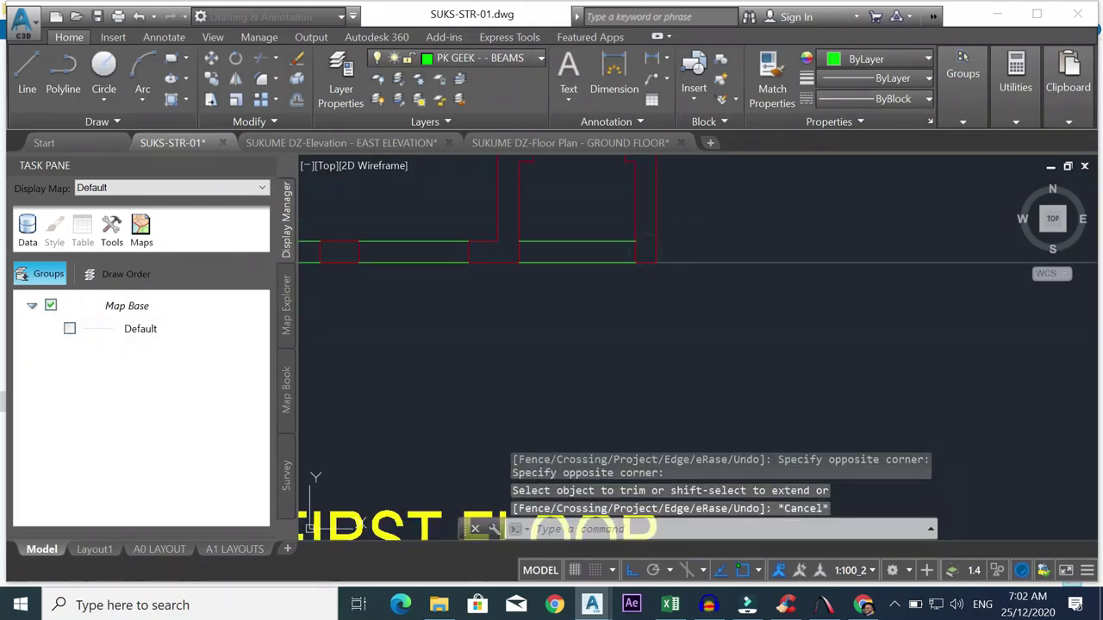
- Draw the upper beam line between the two facing wall stubs above the first floor's rightmost bottom opening
{"action": "left_click", "coordinate": [27, 69]}
{"action": "scroll", "coordinate": [600, 256], "scroll_direction": "up", "scroll_amount": 2}
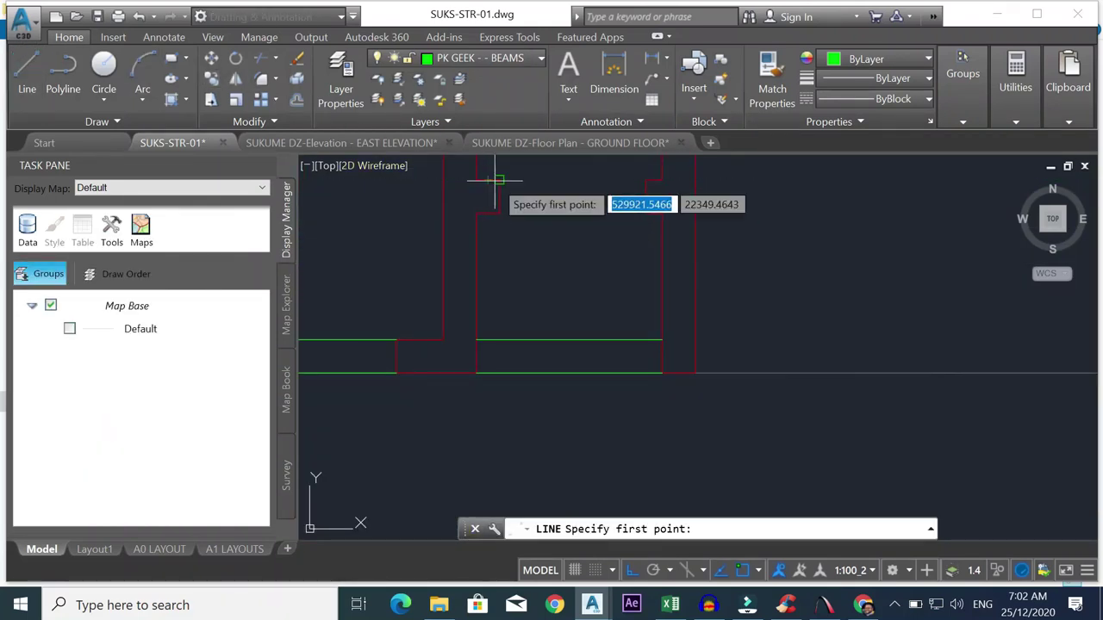
{"action": "left_click", "coordinate": [498, 180]}
{"action": "left_click", "coordinate": [641, 182]}
{"action": "key", "text": "Escape"}
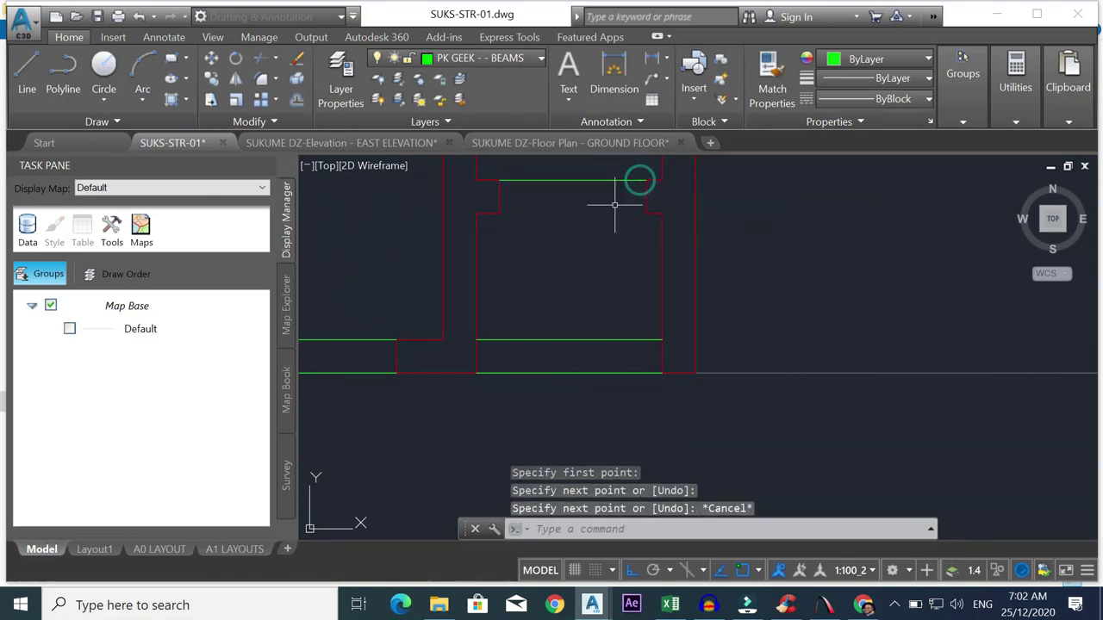
- Draw the lower beam line between the same two wall stubs of the first floor, parallel to the upper one
{"action": "right_click", "coordinate": [558, 217]}
{"action": "left_click", "coordinate": [594, 226]}
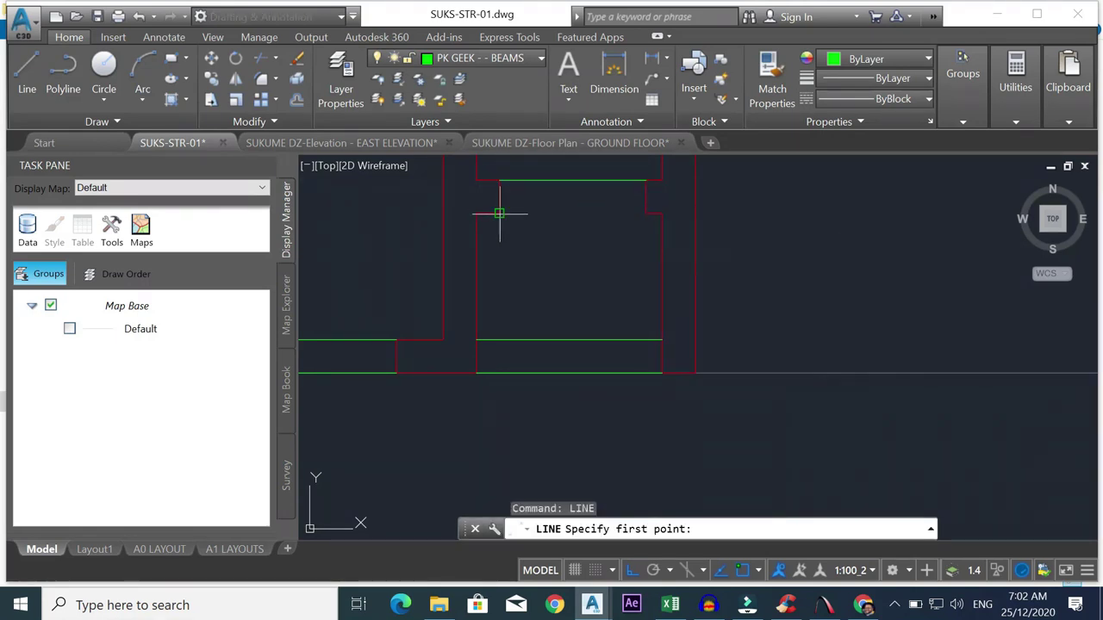
{"action": "left_click", "coordinate": [500, 214]}
{"action": "left_click", "coordinate": [643, 214]}
{"action": "key", "text": "Escape"}
{"action": "scroll", "coordinate": [595, 215], "scroll_direction": "down", "scroll_amount": 5}
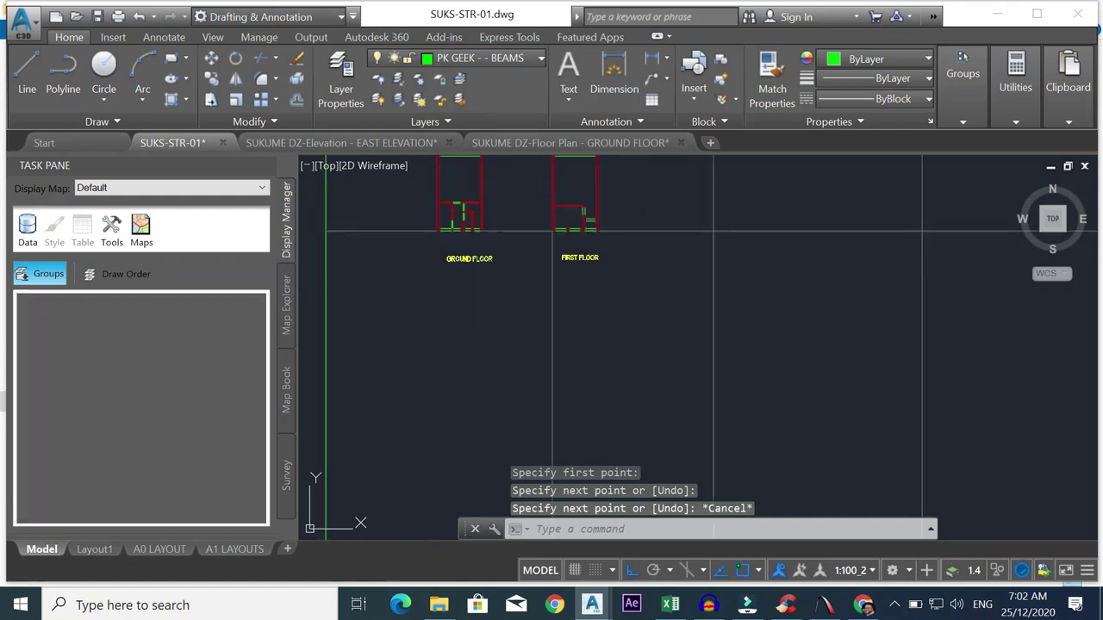
- Examine the beams on the ground floor and first floor plans and the overall layout of the structural drawings
{"action": "scroll", "coordinate": [586, 207], "scroll_direction": "up", "scroll_amount": 2}
{"action": "scroll", "coordinate": [586, 207], "scroll_direction": "down", "scroll_amount": 3}
{"action": "scroll", "coordinate": [585, 206], "scroll_direction": "up", "scroll_amount": 3}
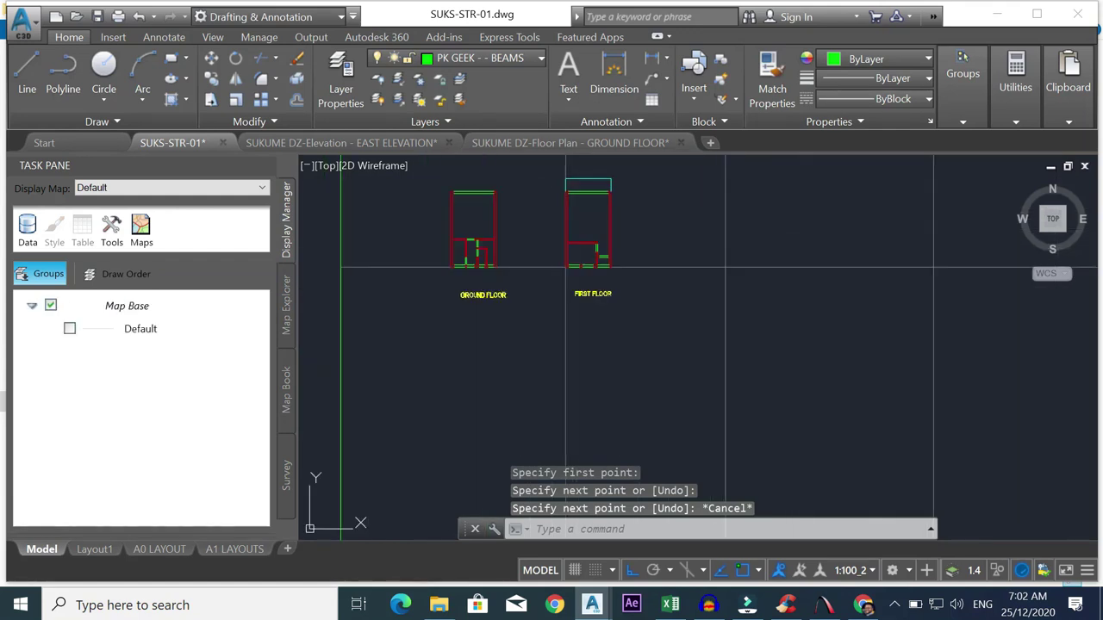
{"action": "scroll", "coordinate": [582, 189], "scroll_direction": "up", "scroll_amount": 3}
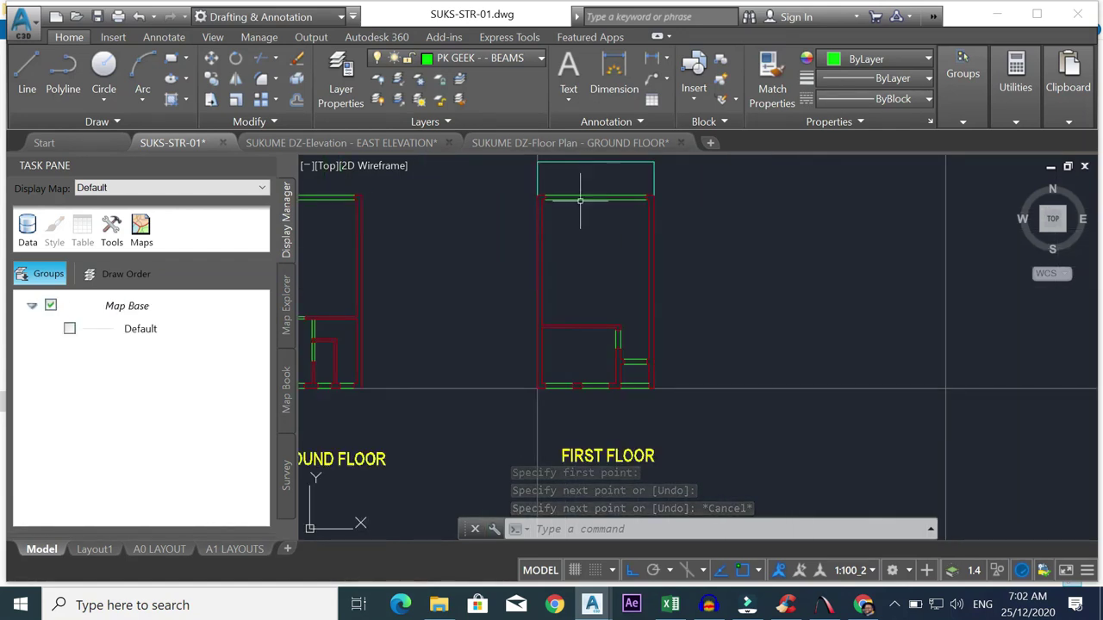
{"action": "scroll", "coordinate": [580, 201], "scroll_direction": "down", "scroll_amount": 3}
{"action": "scroll", "coordinate": [567, 253], "scroll_direction": "up", "scroll_amount": 3}
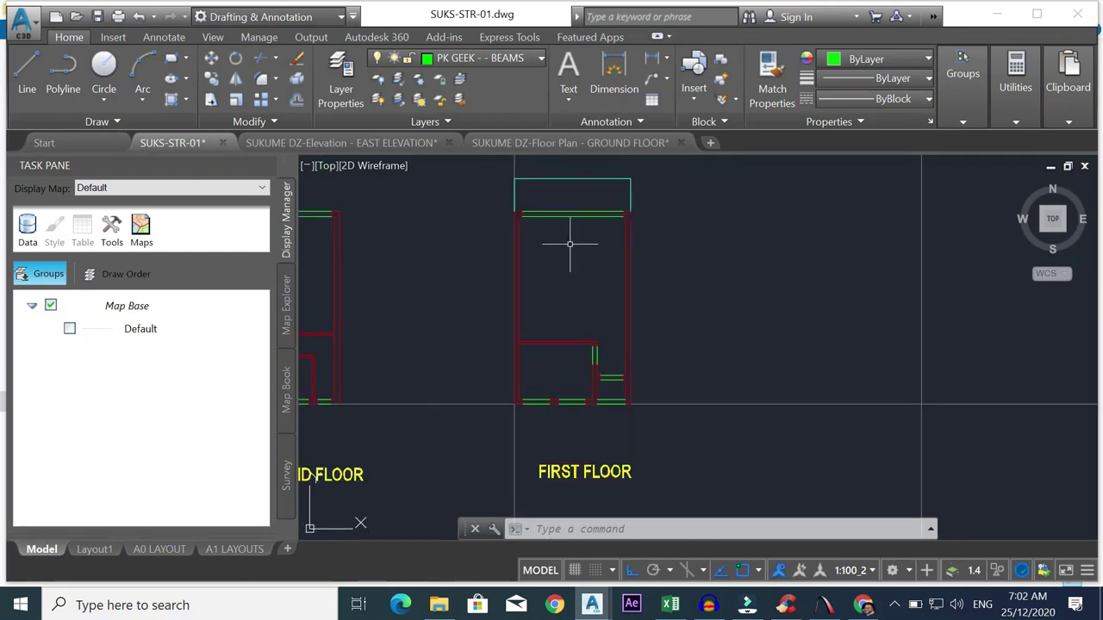
{"action": "scroll", "coordinate": [553, 219], "scroll_direction": "down", "scroll_amount": 3}
{"action": "scroll", "coordinate": [466, 207], "scroll_direction": "up", "scroll_amount": 3}
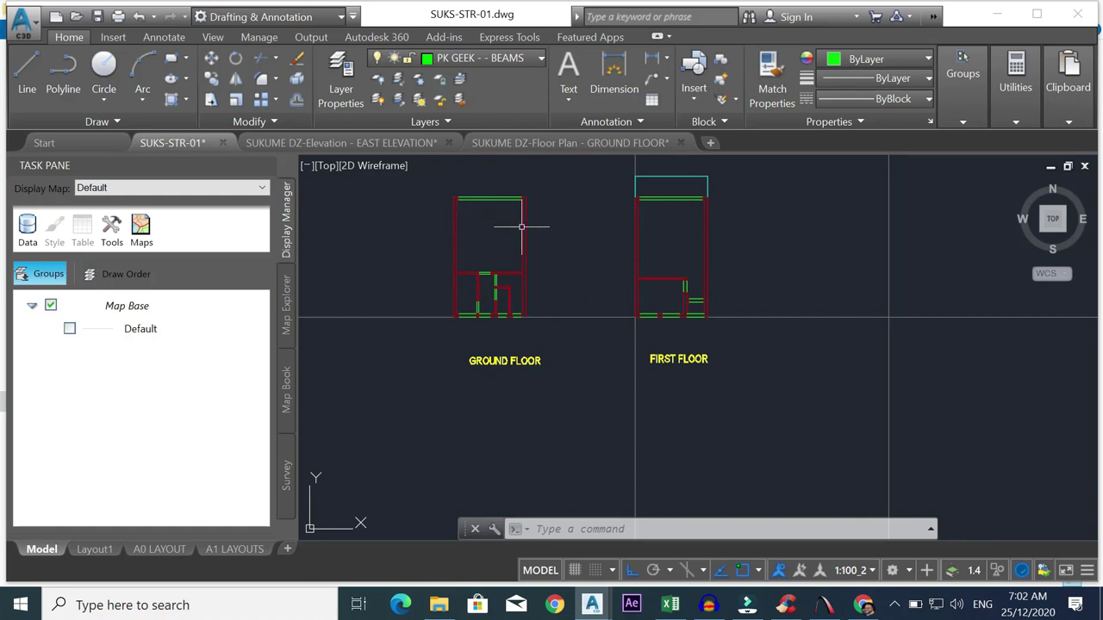
{"action": "scroll", "coordinate": [549, 249], "scroll_direction": "down", "scroll_amount": 1}
{"action": "scroll", "coordinate": [499, 257], "scroll_direction": "up", "scroll_amount": 2}
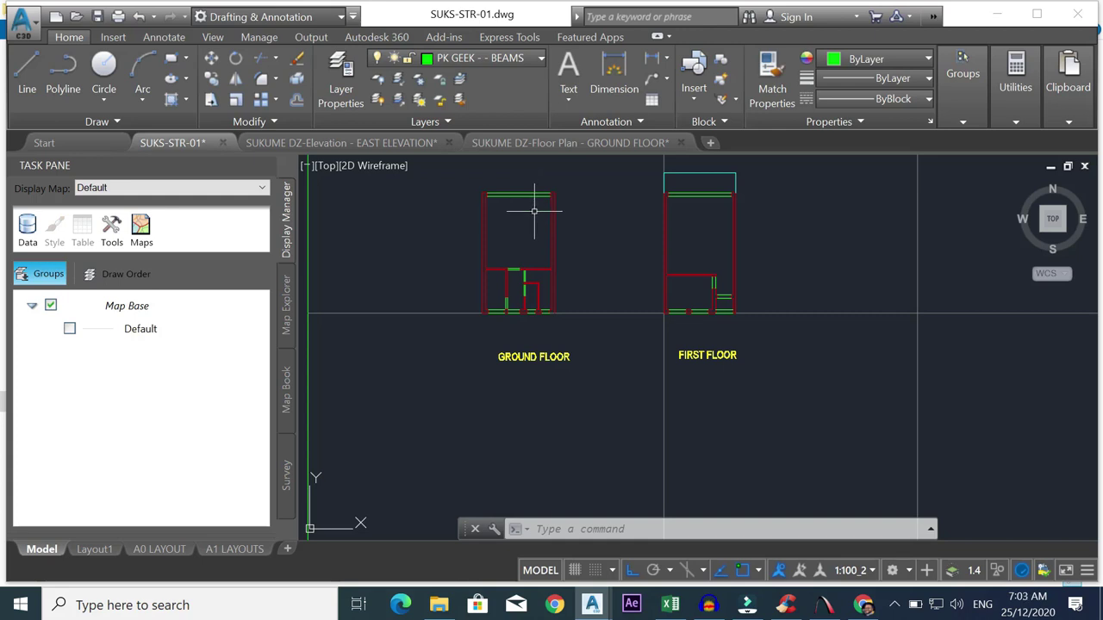
{"action": "scroll", "coordinate": [534, 210], "scroll_direction": "down", "scroll_amount": 3}
{"action": "scroll", "coordinate": [526, 249], "scroll_direction": "up", "scroll_amount": 2}
{"action": "scroll", "coordinate": [530, 324], "scroll_direction": "up", "scroll_amount": 2}
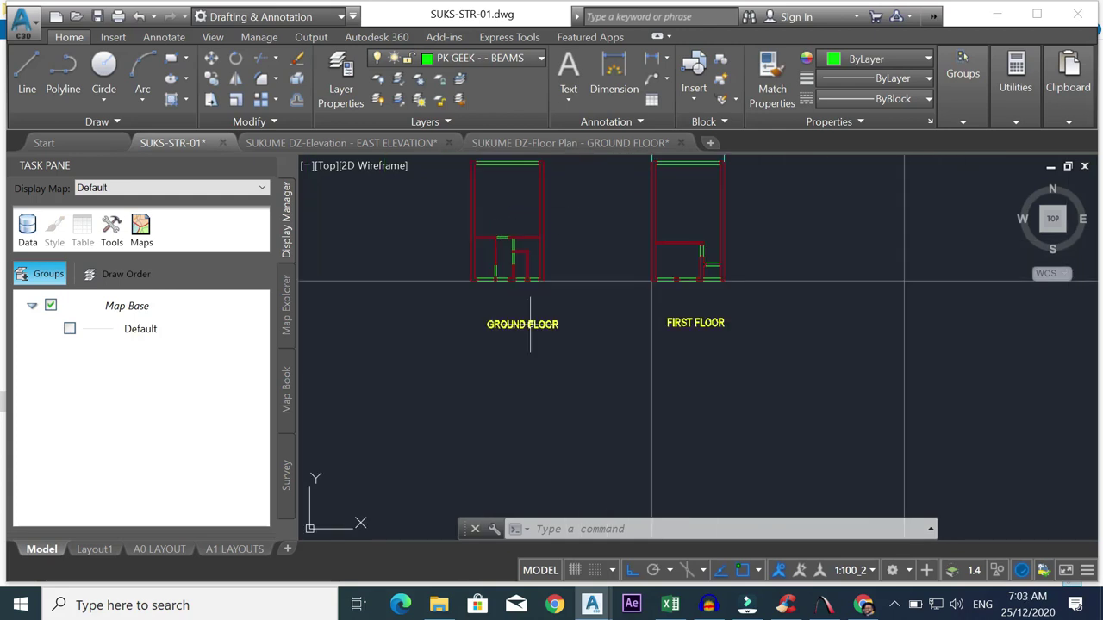
{"action": "scroll", "coordinate": [540, 324], "scroll_direction": "down", "scroll_amount": 4}
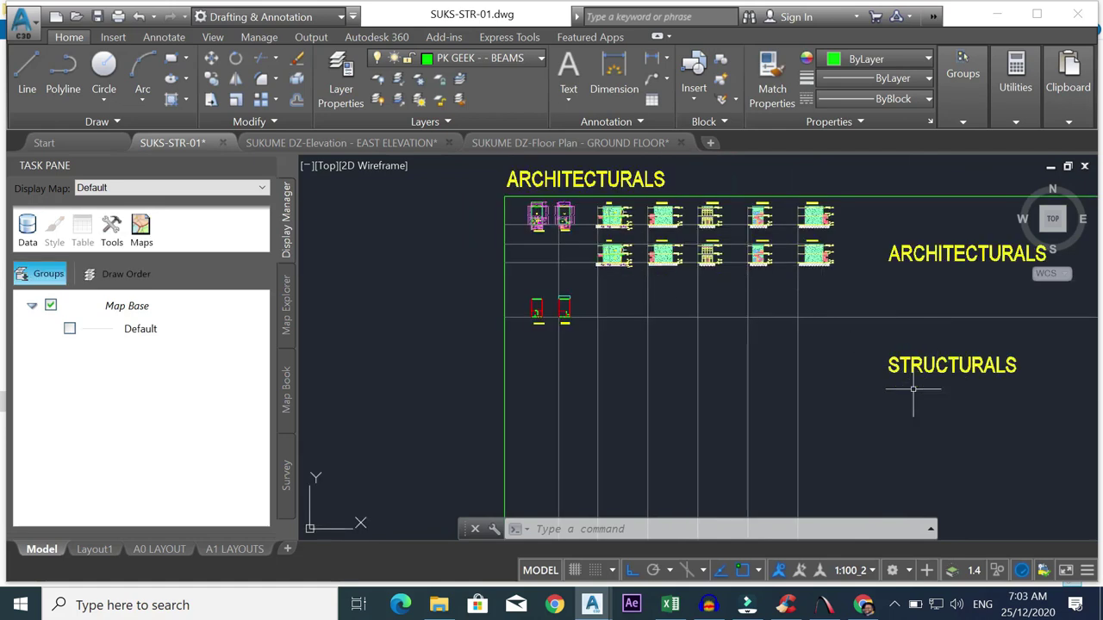
- Copy the "FIRST FLOOR" label into the empty grid cell beside the first floor structural plan
{"action": "scroll", "coordinate": [558, 326], "scroll_direction": "up", "scroll_amount": 4}
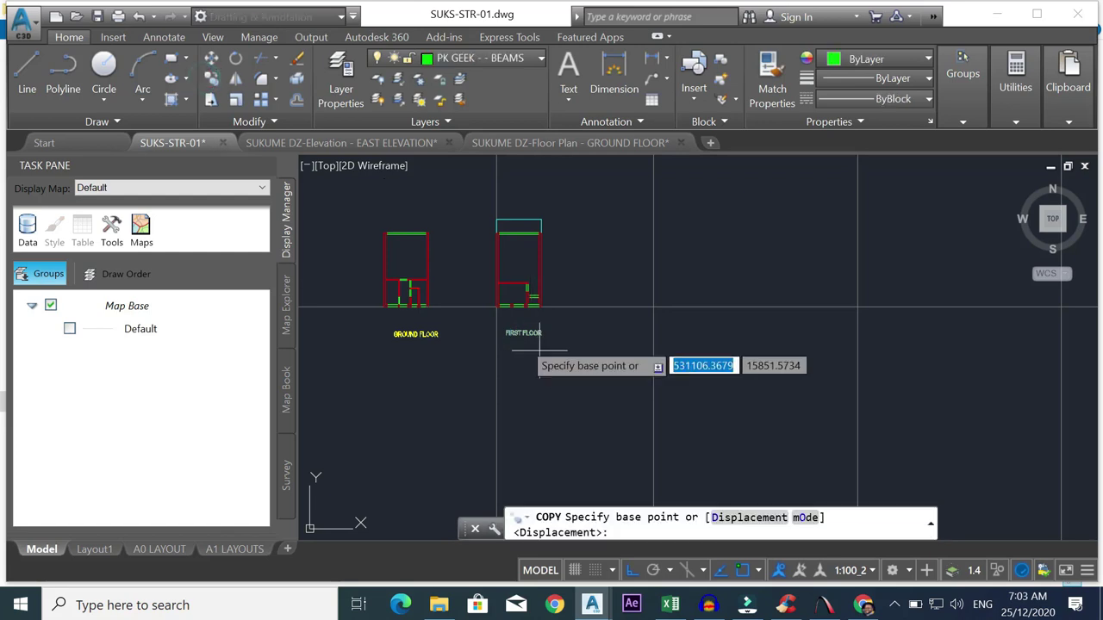
{"action": "left_click", "coordinate": [519, 333]}
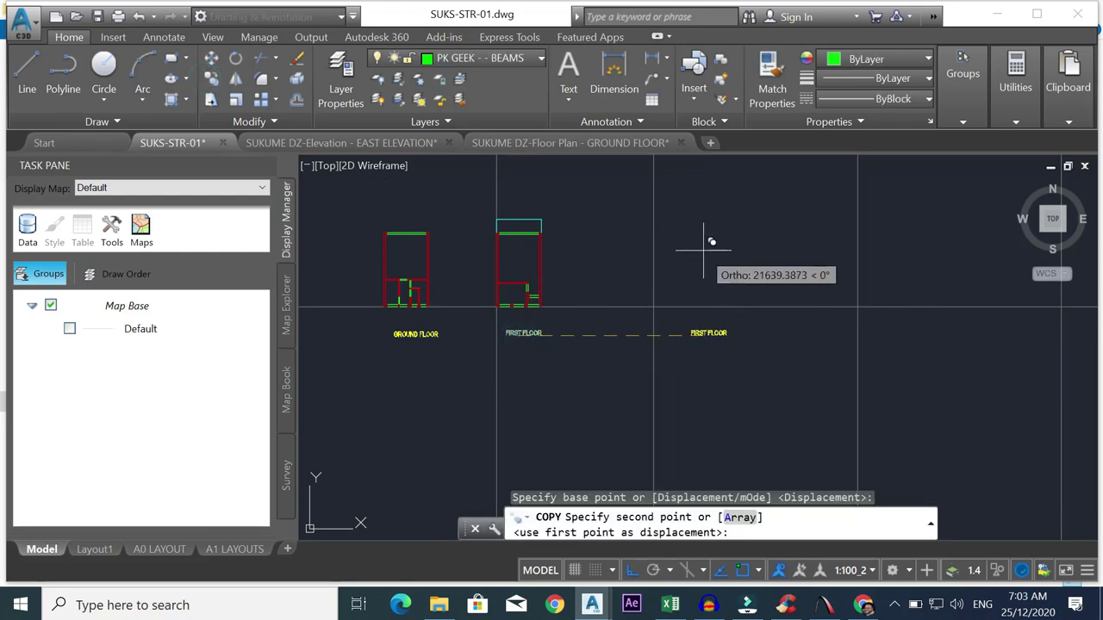
{"action": "key", "text": "F8"}
{"action": "left_click", "coordinate": [679, 267]}
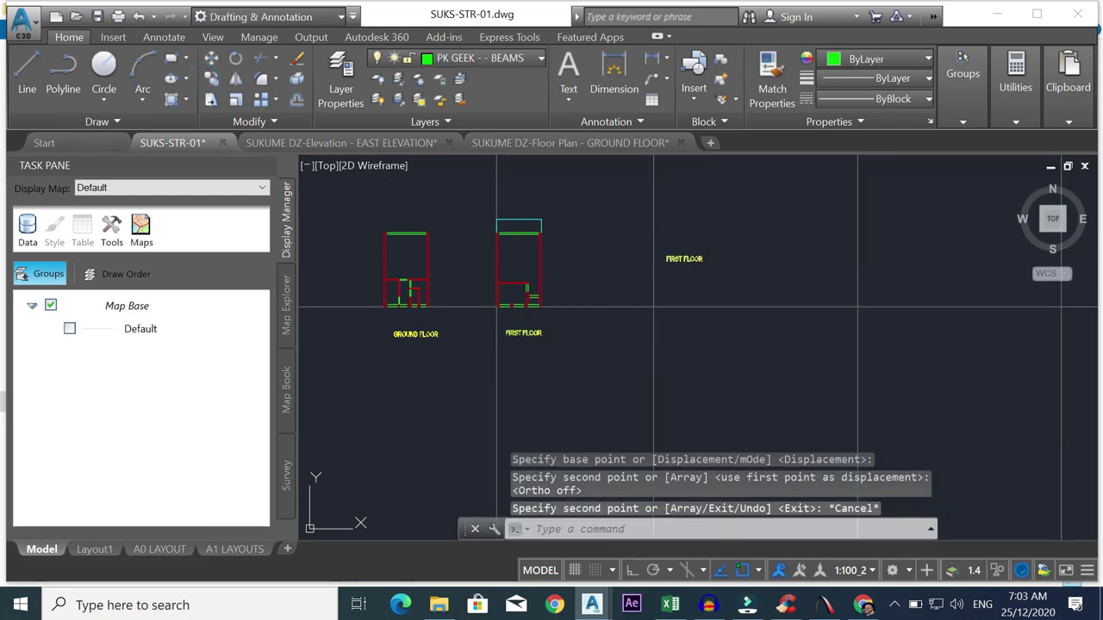
{"action": "key", "text": "Escape"}
- Change the copied label's text to "Cleaned Layouts"
{"action": "double_click", "coordinate": [683, 258]}
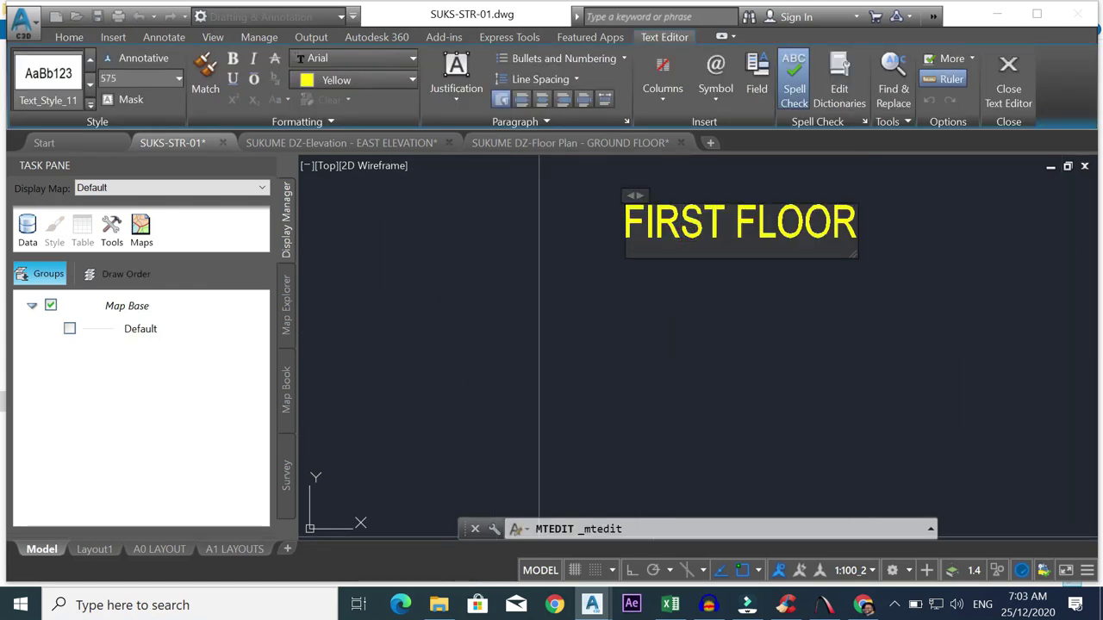
{"action": "key", "text": "ctrl+a"}
{"action": "type", "text": "Clean"}
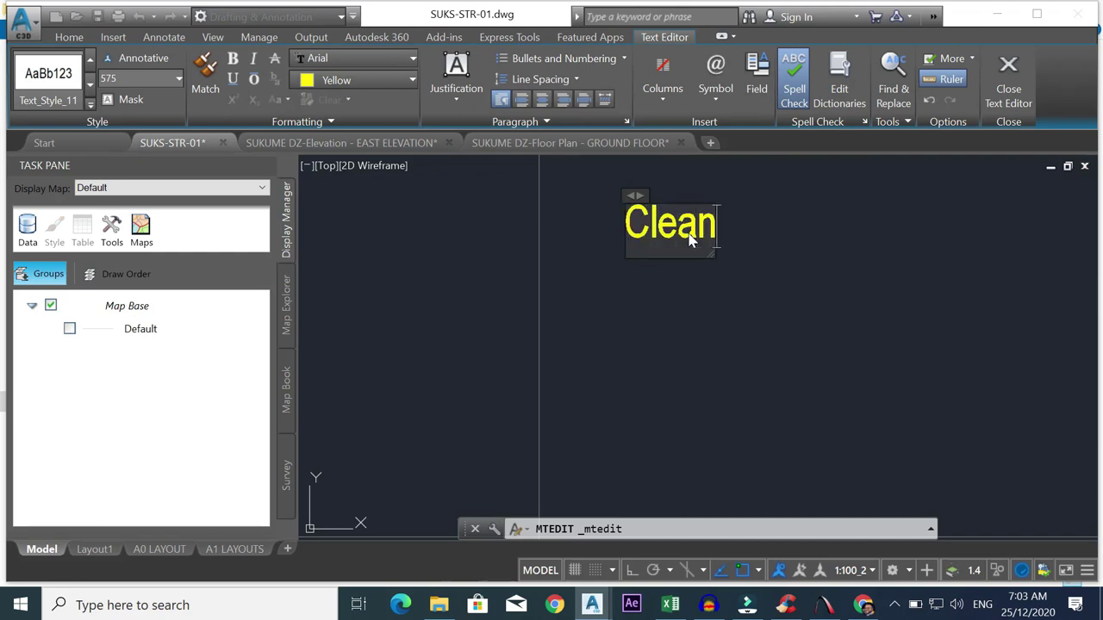
{"action": "type", "text": "ed Layouts"}
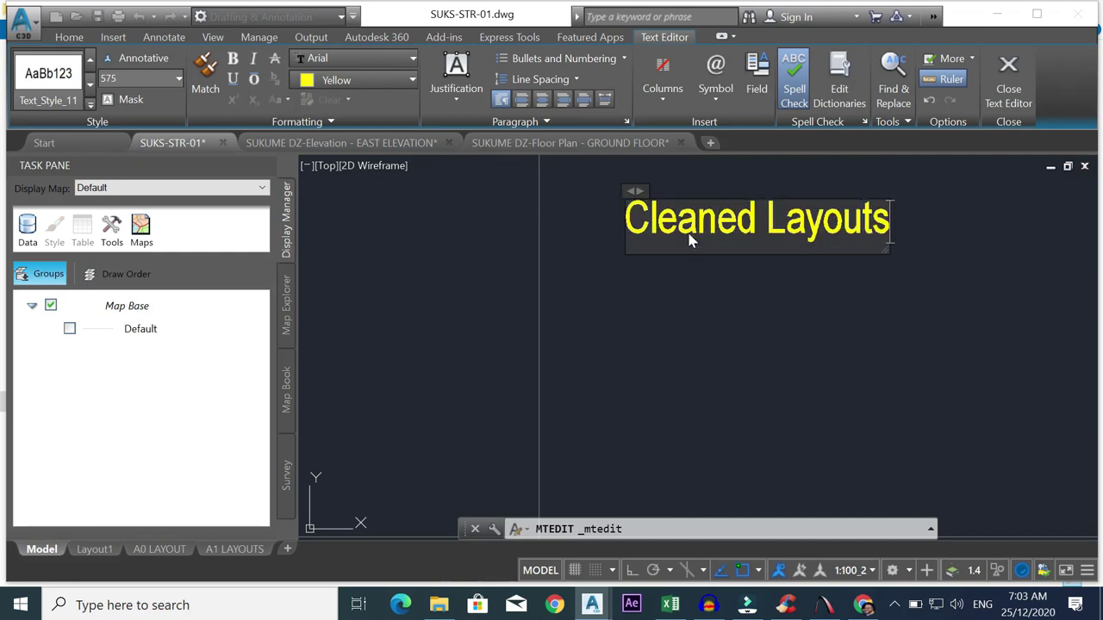
{"action": "left_click", "coordinate": [694, 301]}
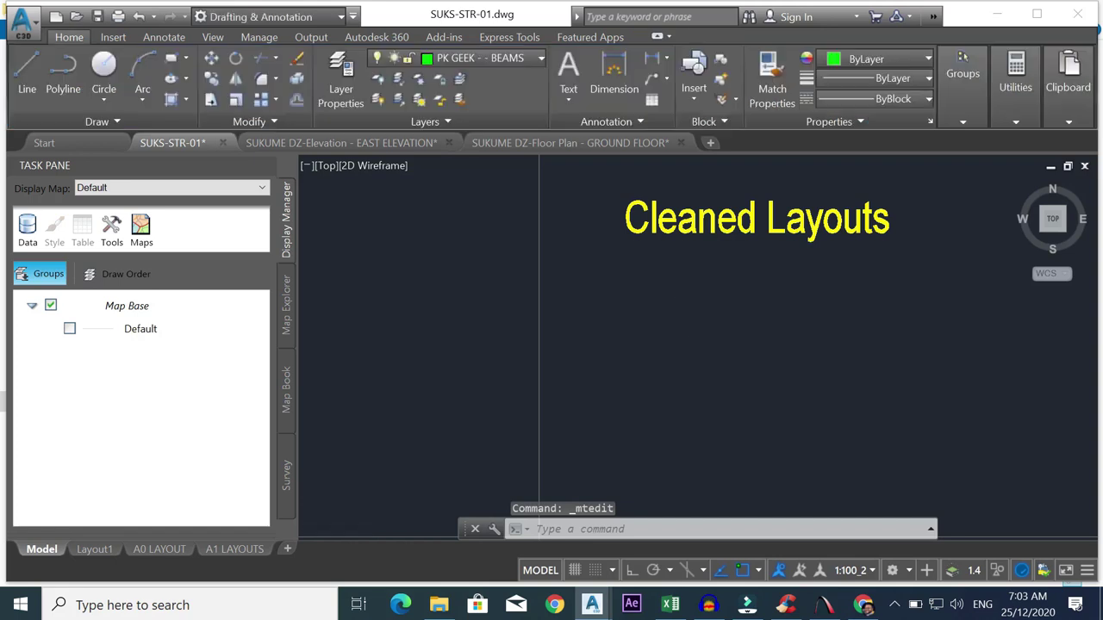
- Try to show the object properties of the "Cleaned Layouts" label
{"action": "left_click", "coordinate": [733, 235]}
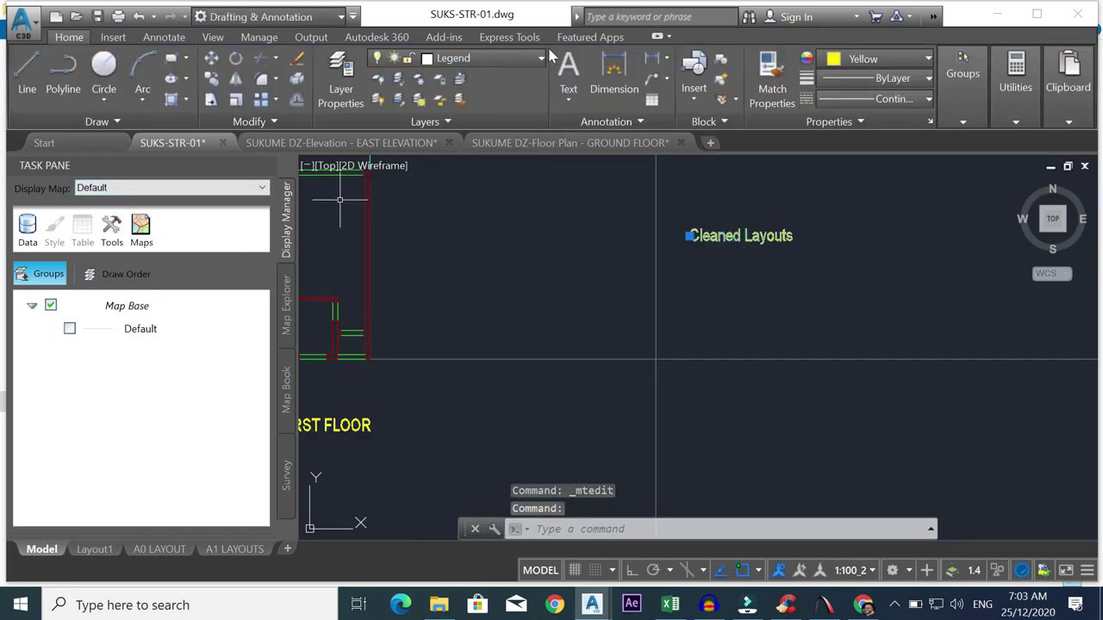
{"action": "left_click", "coordinate": [212, 38]}
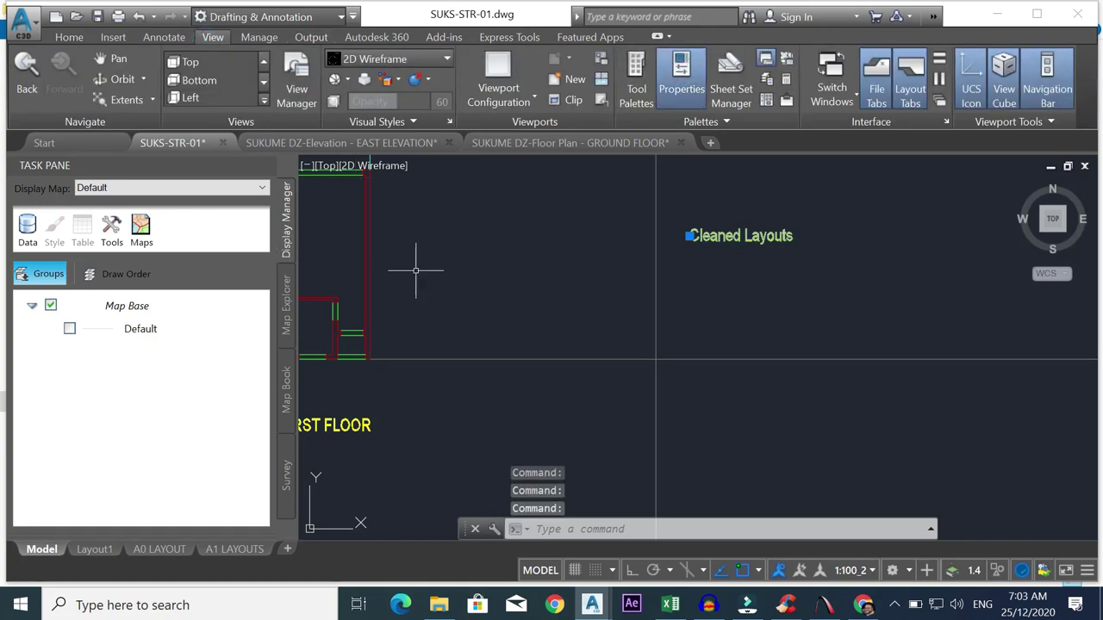
{"action": "left_click", "coordinate": [681, 70]}
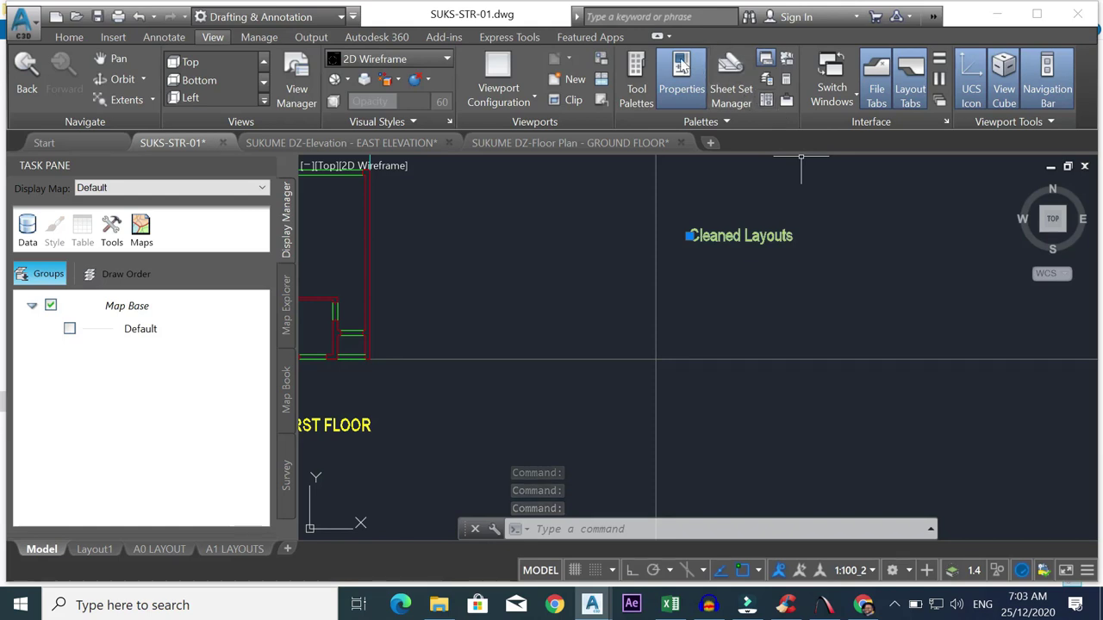
{"action": "left_click", "coordinate": [287, 300]}
{"action": "left_click", "coordinate": [286, 392]}
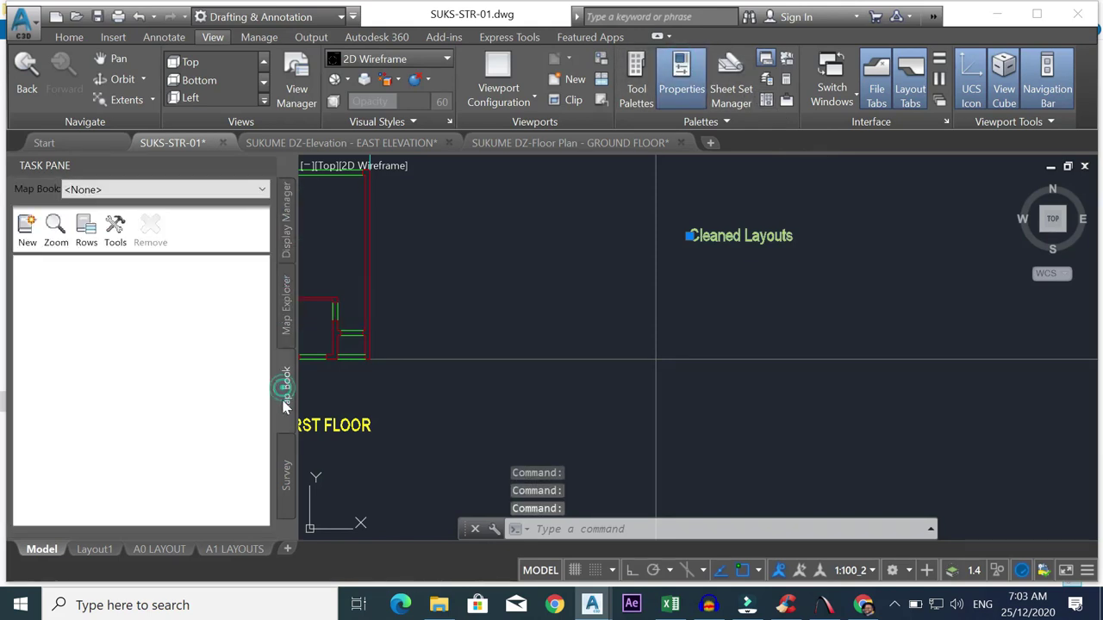
{"action": "left_click", "coordinate": [286, 474]}
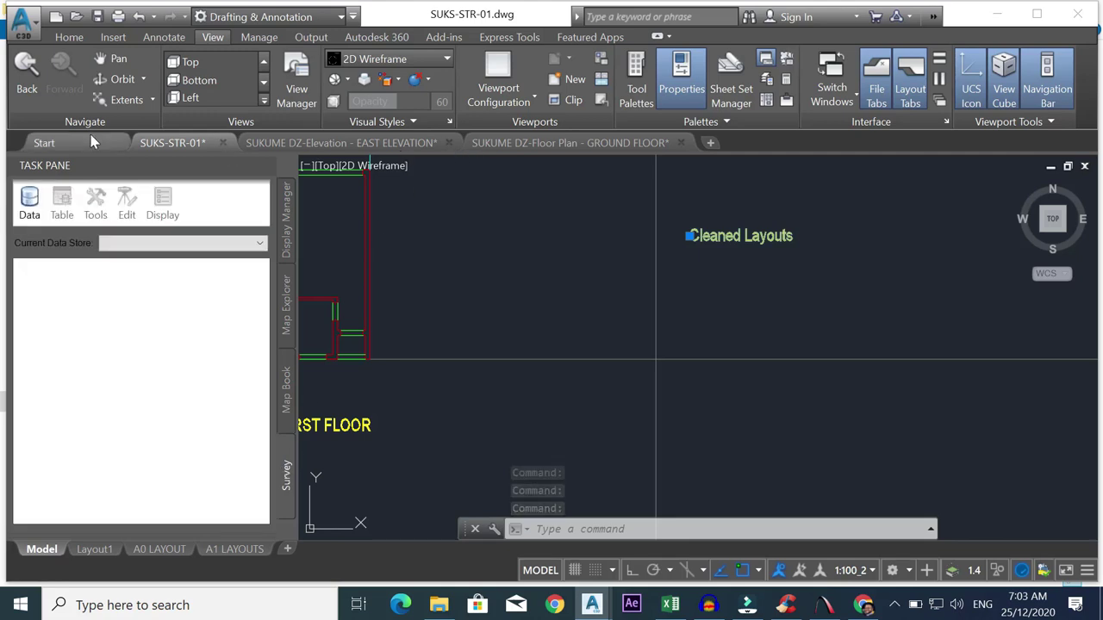
- Add the Properties command to the Quick Access Toolbar and toggle the Properties palette with it
{"action": "right_click", "coordinate": [691, 86]}
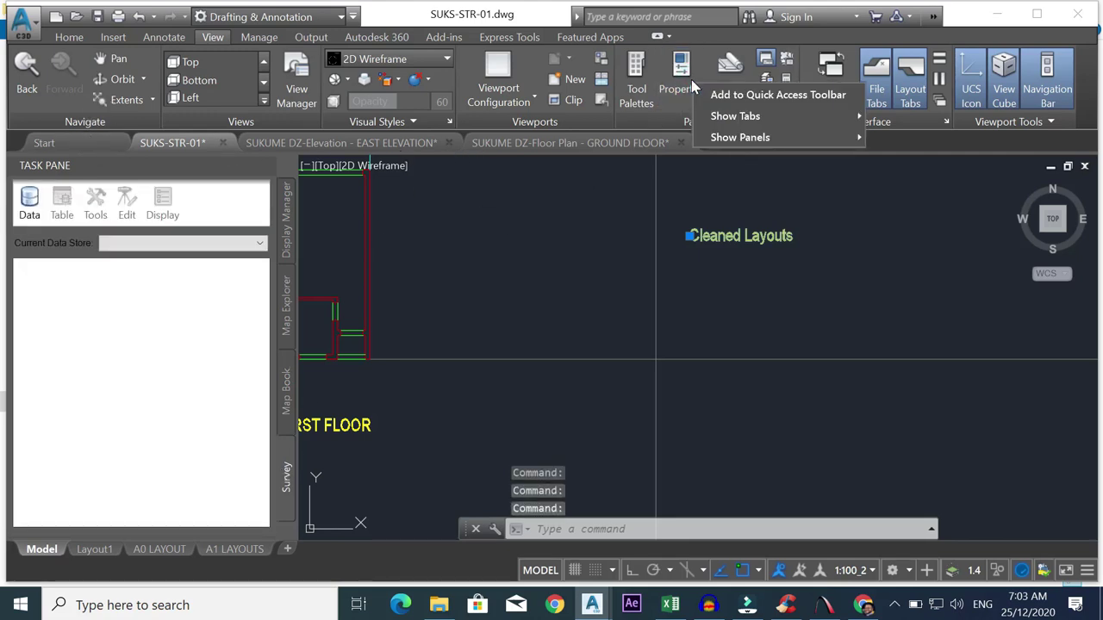
{"action": "left_click", "coordinate": [728, 96]}
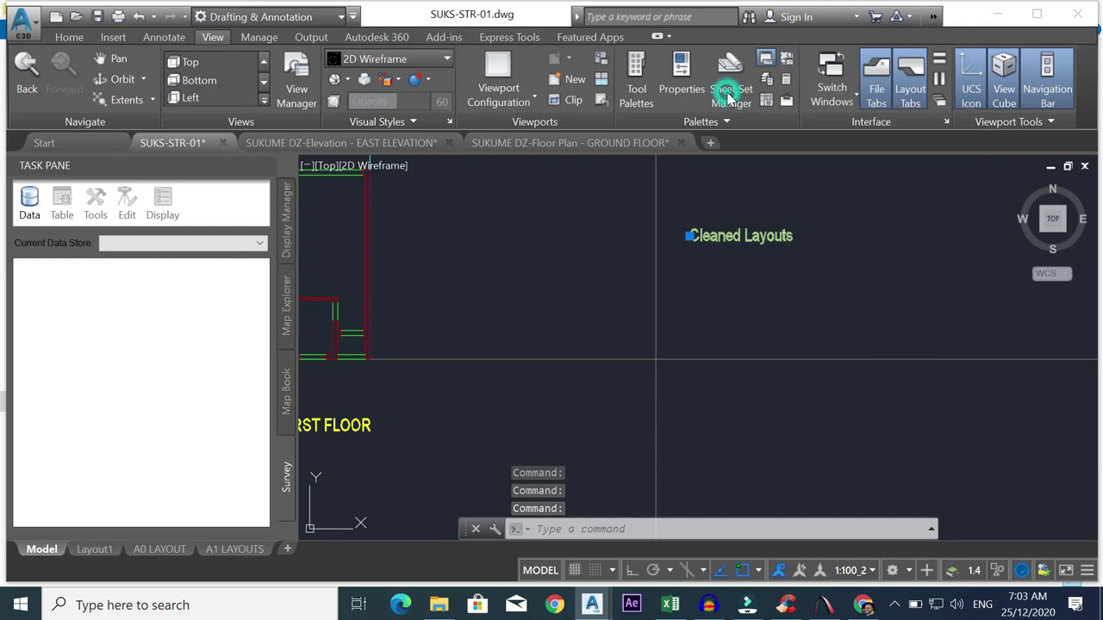
{"action": "left_click", "coordinate": [677, 92]}
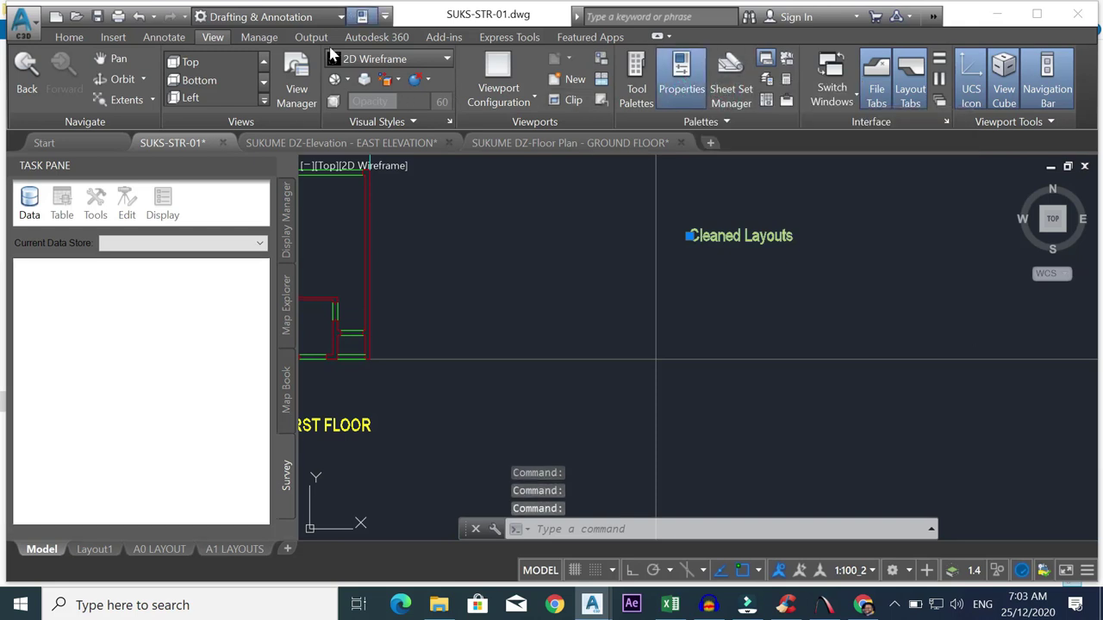
{"action": "left_click", "coordinate": [362, 18]}
{"action": "left_click", "coordinate": [362, 19]}
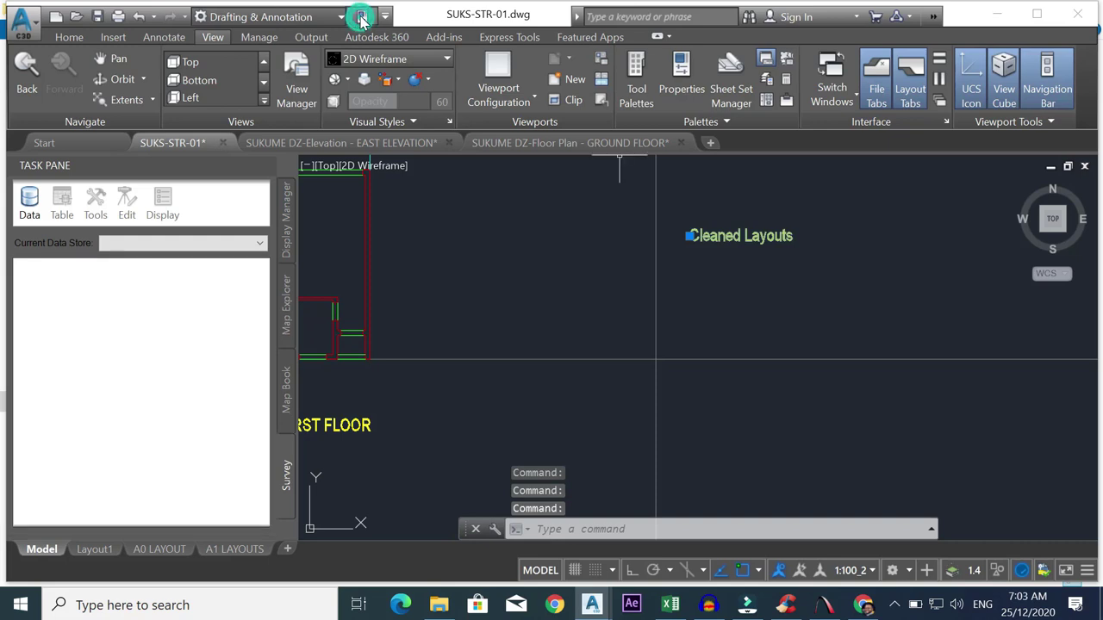
{"action": "scroll", "coordinate": [635, 423], "scroll_direction": "down", "scroll_amount": 3}
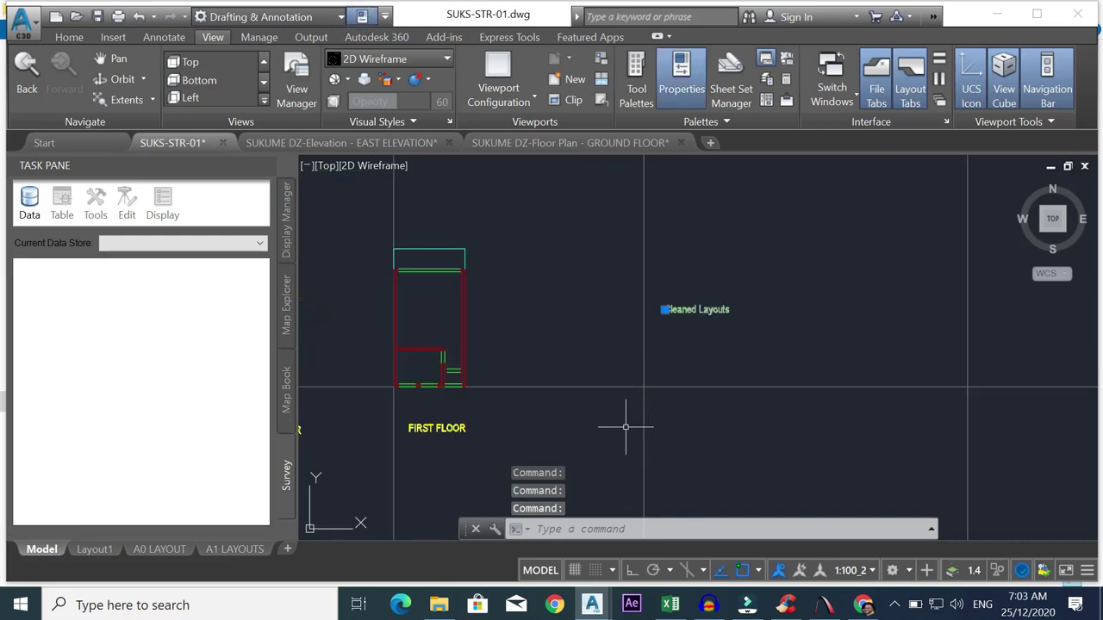
{"action": "scroll", "coordinate": [702, 312], "scroll_direction": "up", "scroll_amount": 3}
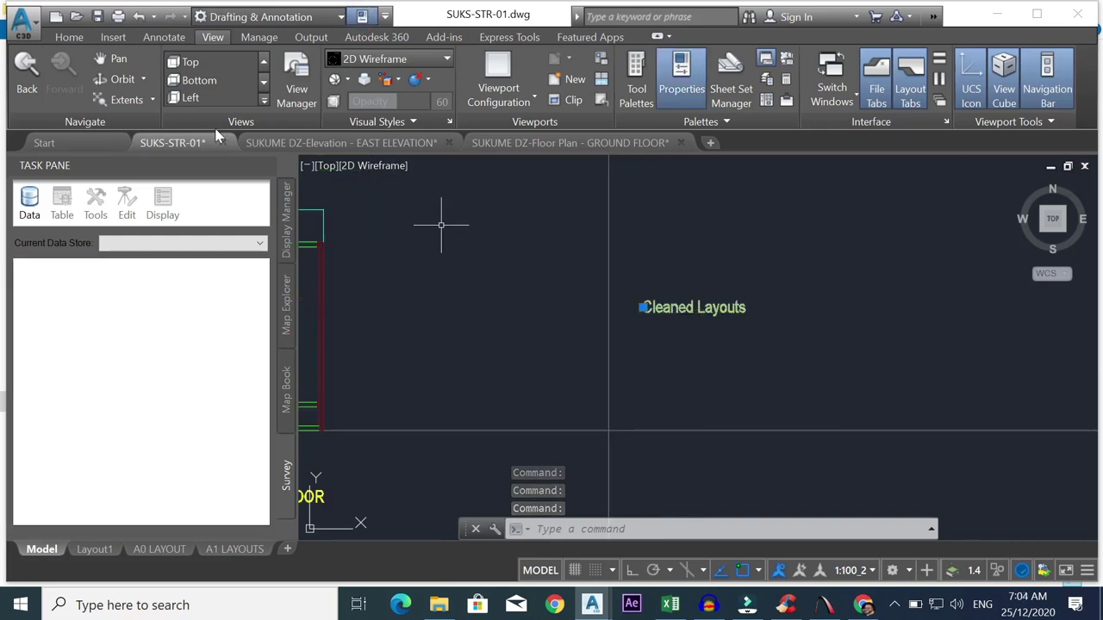
- Scale the "Cleaned Layouts" label by a factor of 2 from the start of its text
{"action": "left_click", "coordinate": [69, 37]}
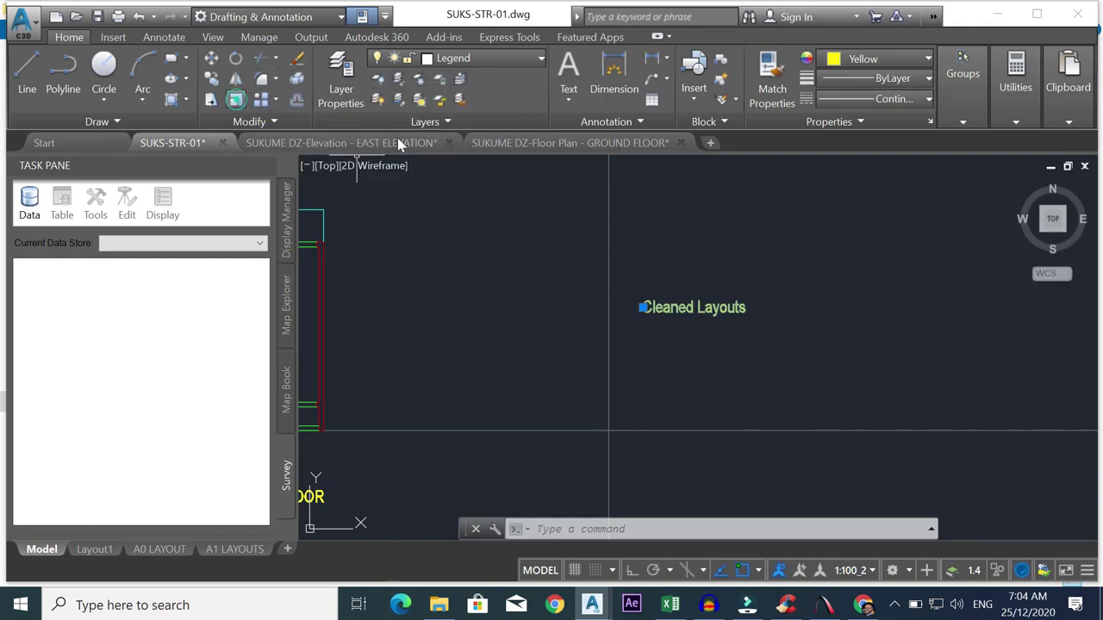
{"action": "left_click", "coordinate": [235, 99]}
{"action": "left_click", "coordinate": [648, 309]}
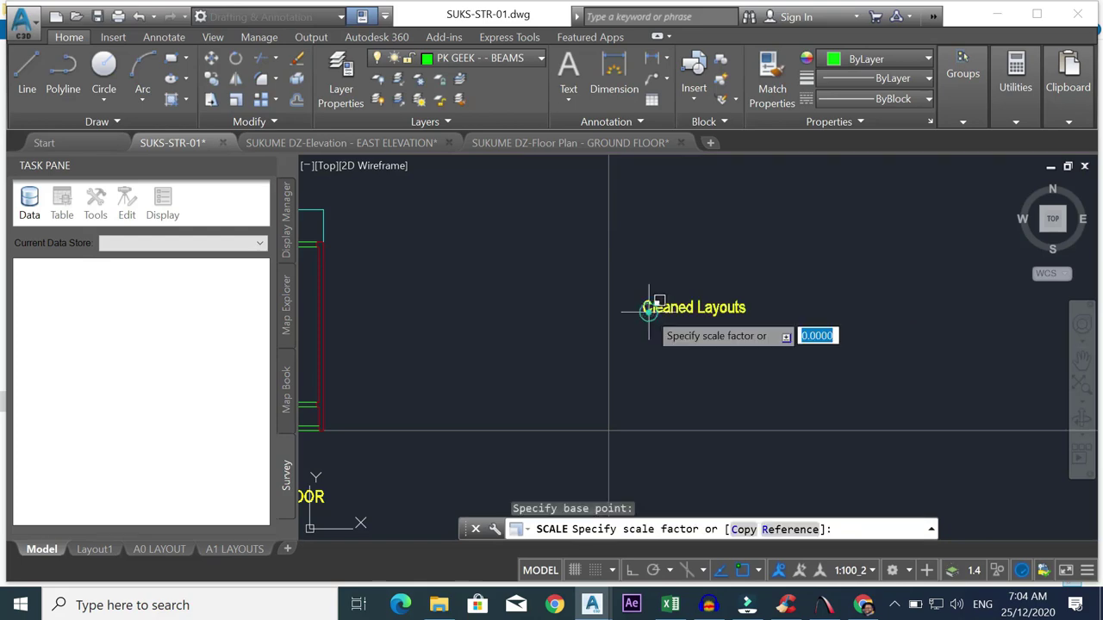
{"action": "type", "text": "2"}
{"action": "key", "text": "Return"}
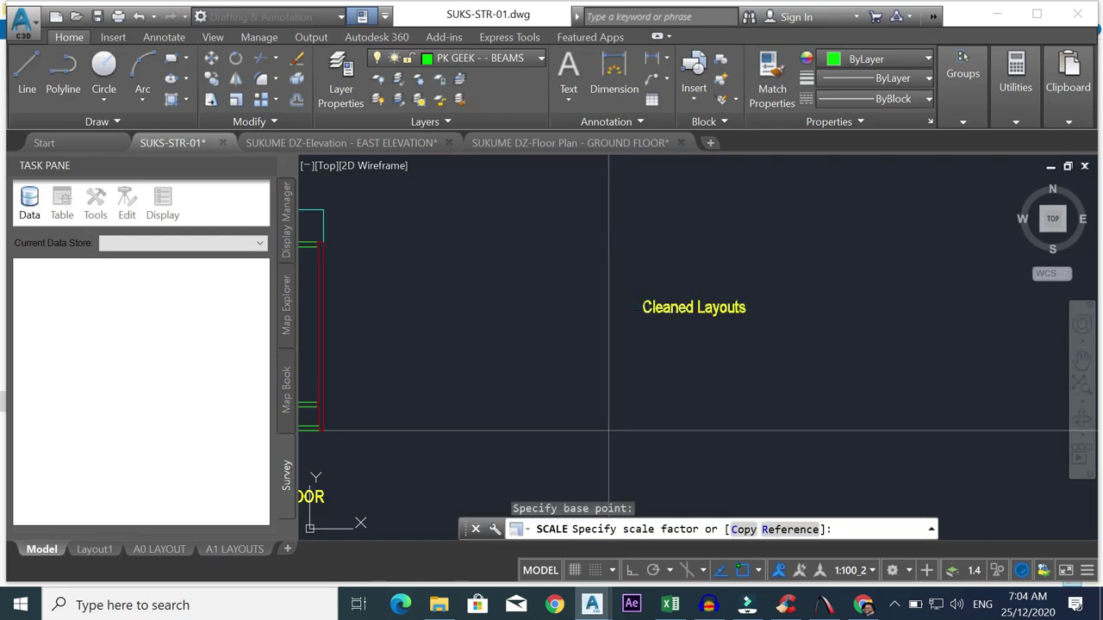
- Examine the scaled label's size and position relative to the structural plans and the overall drawing layout
{"action": "scroll", "coordinate": [592, 317], "scroll_direction": "down", "scroll_amount": 5}
{"action": "scroll", "coordinate": [714, 337], "scroll_direction": "up", "scroll_amount": 4}
{"action": "scroll", "coordinate": [684, 332], "scroll_direction": "down", "scroll_amount": 6}
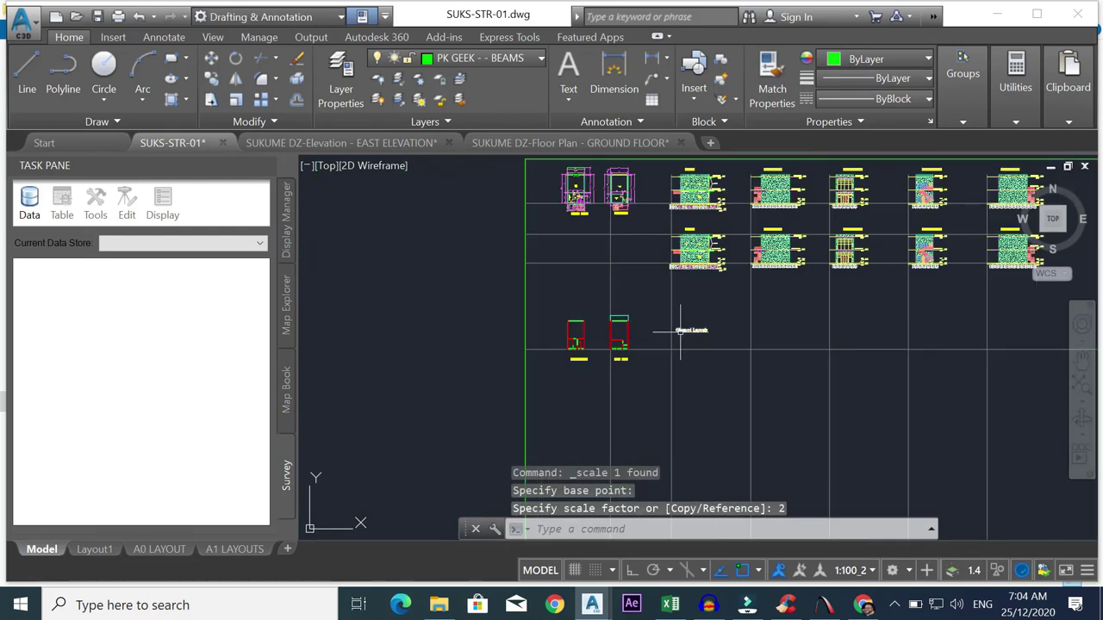
{"action": "scroll", "coordinate": [800, 336], "scroll_direction": "up", "scroll_amount": 3}
{"action": "scroll", "coordinate": [797, 336], "scroll_direction": "up", "scroll_amount": 3}
{"action": "scroll", "coordinate": [779, 293], "scroll_direction": "down", "scroll_amount": 6}
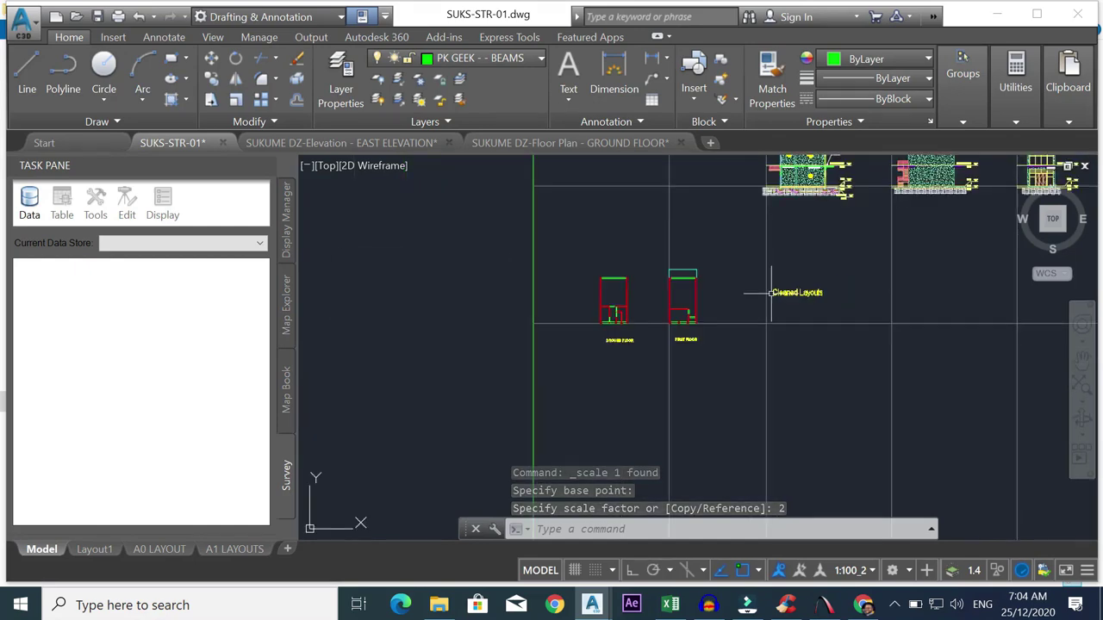
{"action": "scroll", "coordinate": [634, 334], "scroll_direction": "up", "scroll_amount": 4}
{"action": "scroll", "coordinate": [634, 334], "scroll_direction": "up", "scroll_amount": 3}
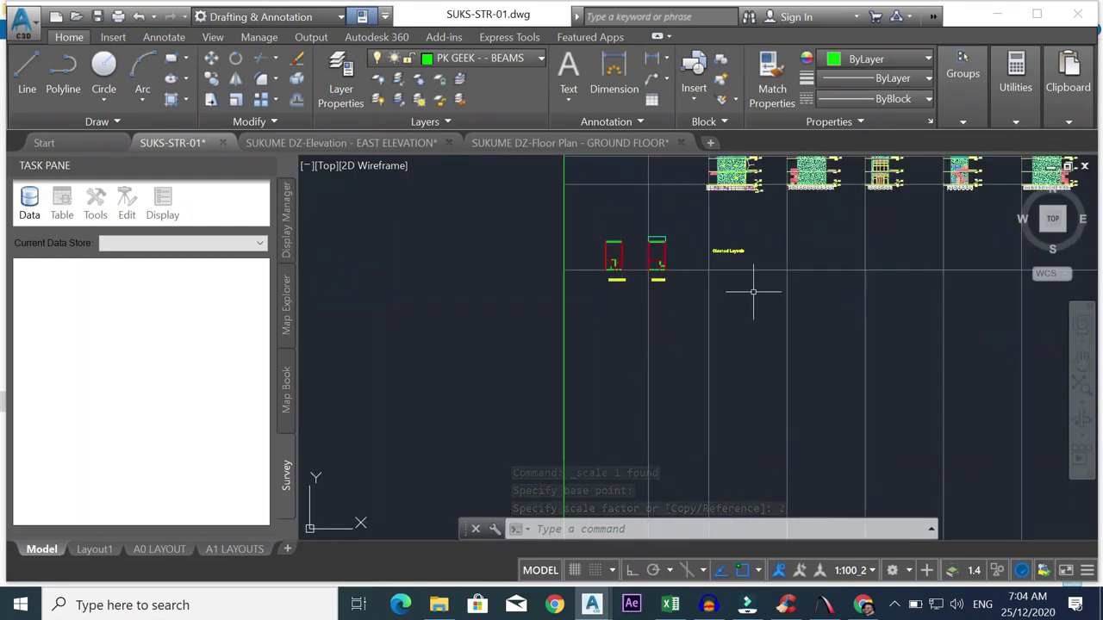
- Copy the horizontal grid line under the structural plans downward three times at the spacing from the grid line above
{"action": "left_click", "coordinate": [818, 268]}
{"action": "left_click", "coordinate": [813, 287]}
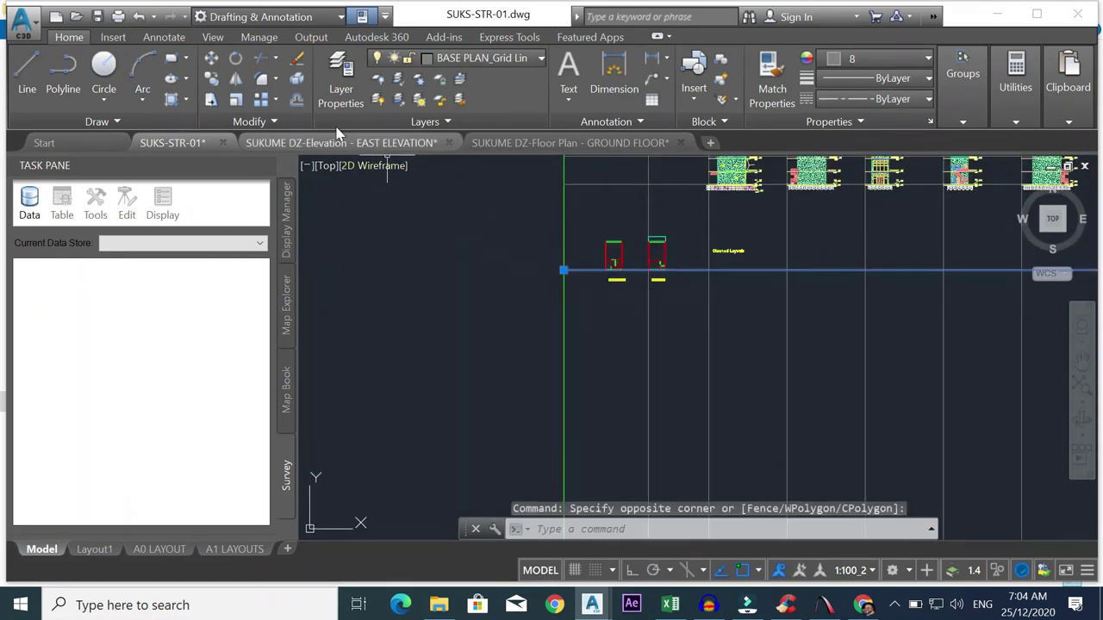
{"action": "left_click", "coordinate": [209, 80]}
{"action": "left_click", "coordinate": [565, 184]}
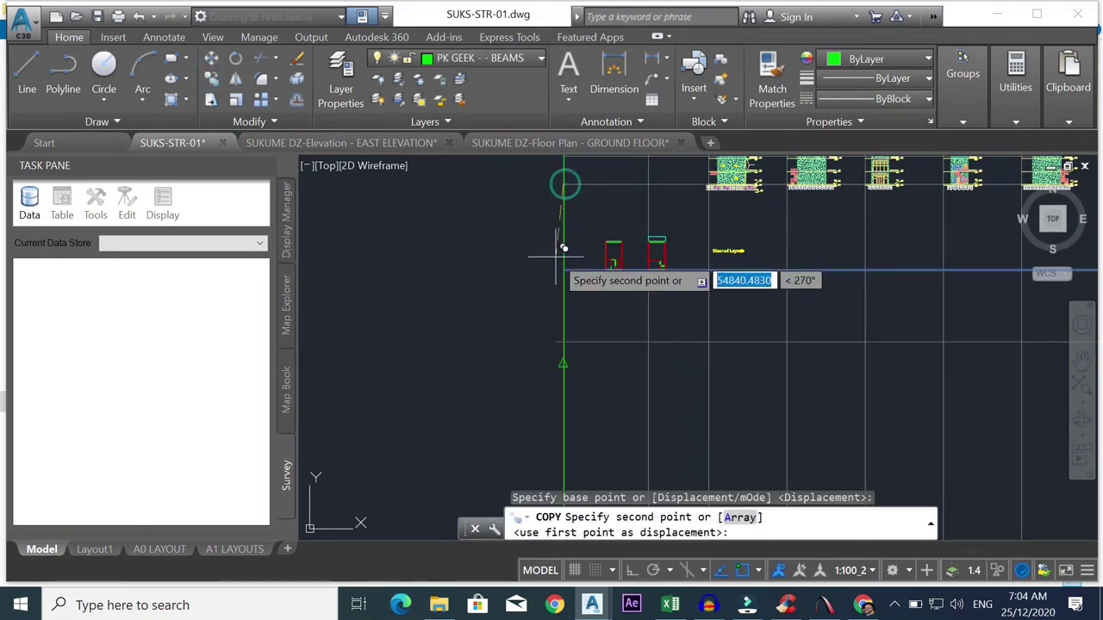
{"action": "left_click", "coordinate": [564, 268]}
{"action": "scroll", "coordinate": [571, 356], "scroll_direction": "down", "scroll_amount": 5}
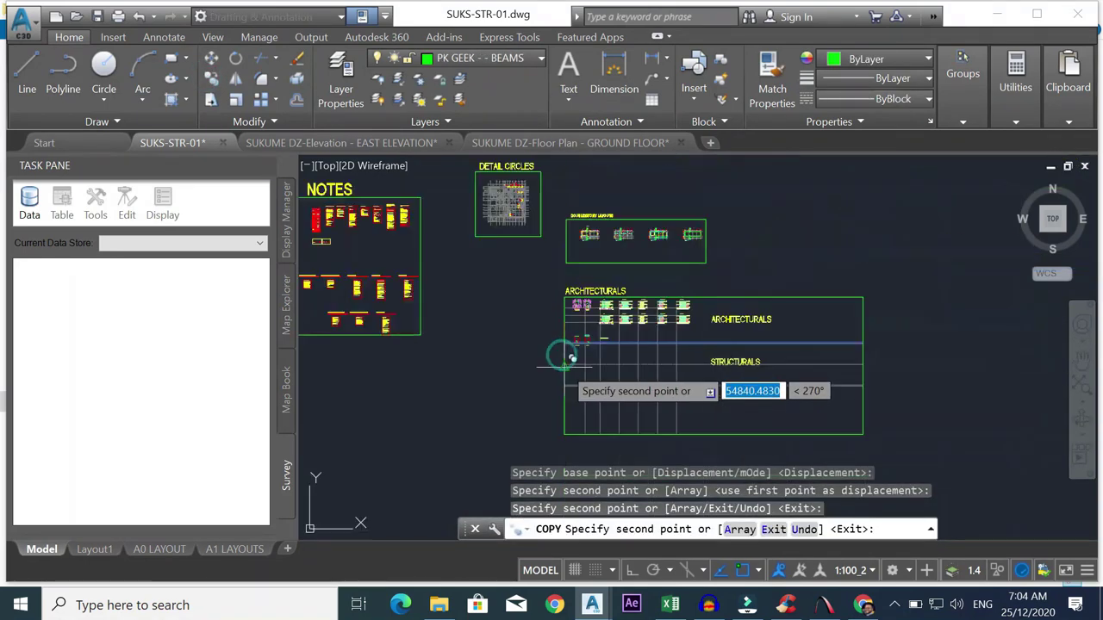
{"action": "scroll", "coordinate": [569, 353], "scroll_direction": "up", "scroll_amount": 5}
{"action": "left_click", "coordinate": [561, 316]}
{"action": "scroll", "coordinate": [637, 266], "scroll_direction": "down", "scroll_amount": 2}
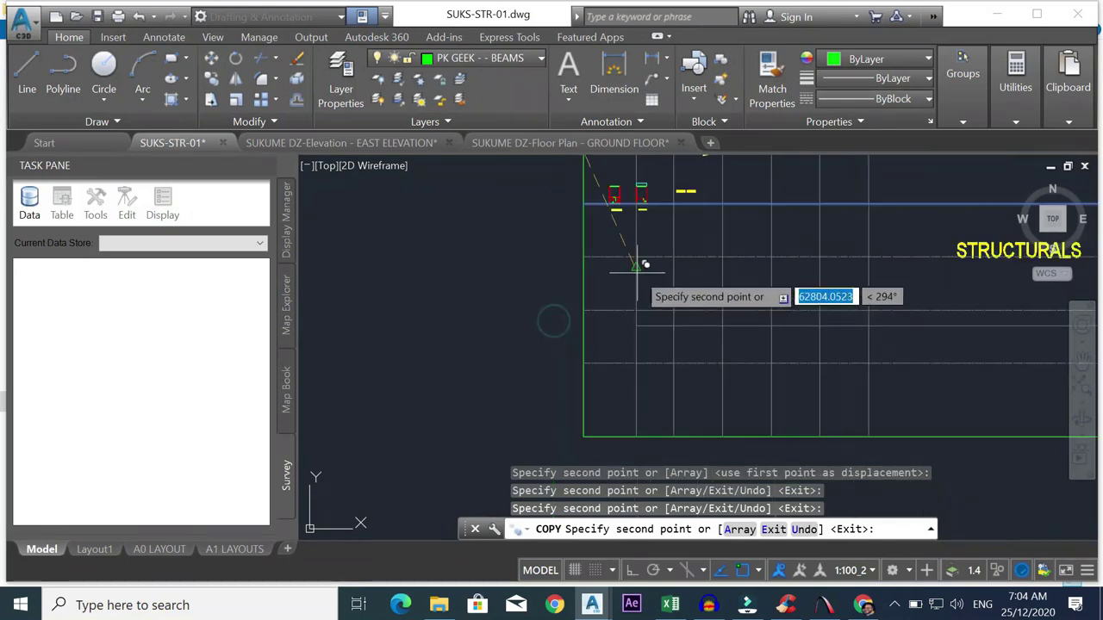
{"action": "scroll", "coordinate": [644, 264], "scroll_direction": "down", "scroll_amount": 2}
{"action": "key", "text": "Escape"}
- Copy the labelled ground and first floor structural plans straight down from the Cleaned Layouts row to the next grid line
{"action": "scroll", "coordinate": [644, 254], "scroll_direction": "up", "scroll_amount": 4}
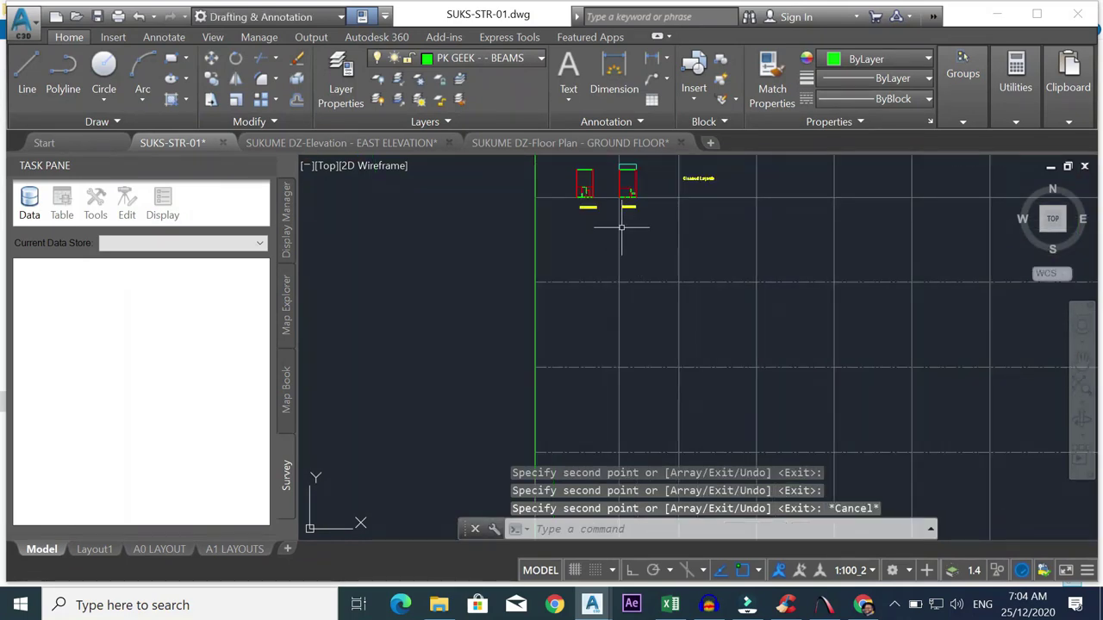
{"action": "scroll", "coordinate": [603, 190], "scroll_direction": "down", "scroll_amount": 4}
{"action": "scroll", "coordinate": [606, 183], "scroll_direction": "up", "scroll_amount": 4}
{"action": "scroll", "coordinate": [577, 182], "scroll_direction": "up", "scroll_amount": 2}
{"action": "scroll", "coordinate": [577, 185], "scroll_direction": "up", "scroll_amount": 4}
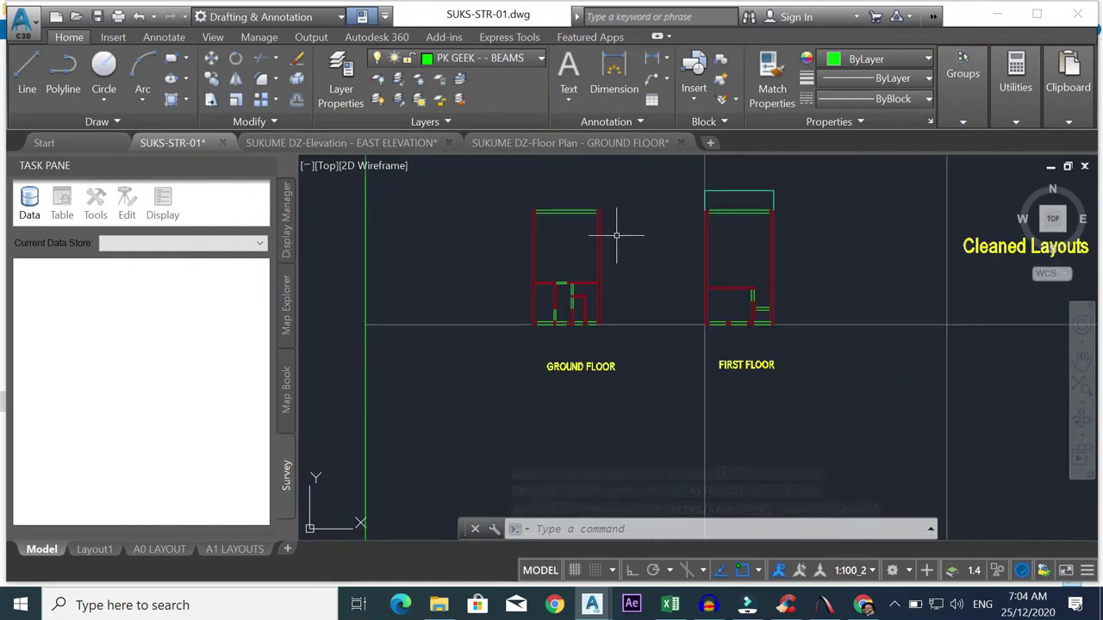
{"action": "scroll", "coordinate": [616, 237], "scroll_direction": "down", "scroll_amount": 3}
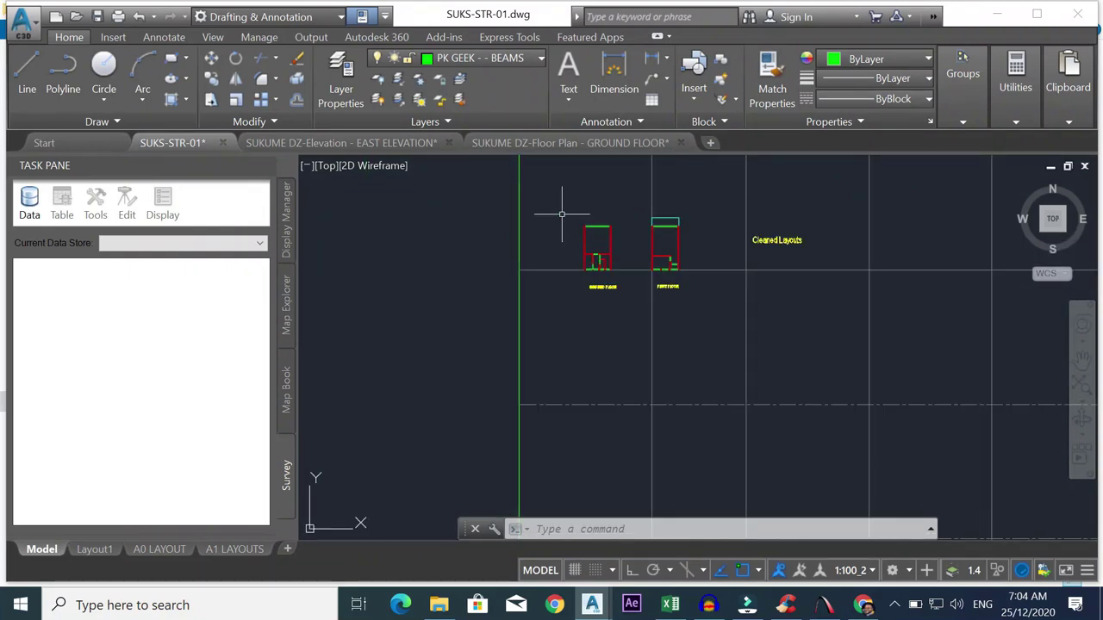
{"action": "scroll", "coordinate": [629, 244], "scroll_direction": "up", "scroll_amount": 2}
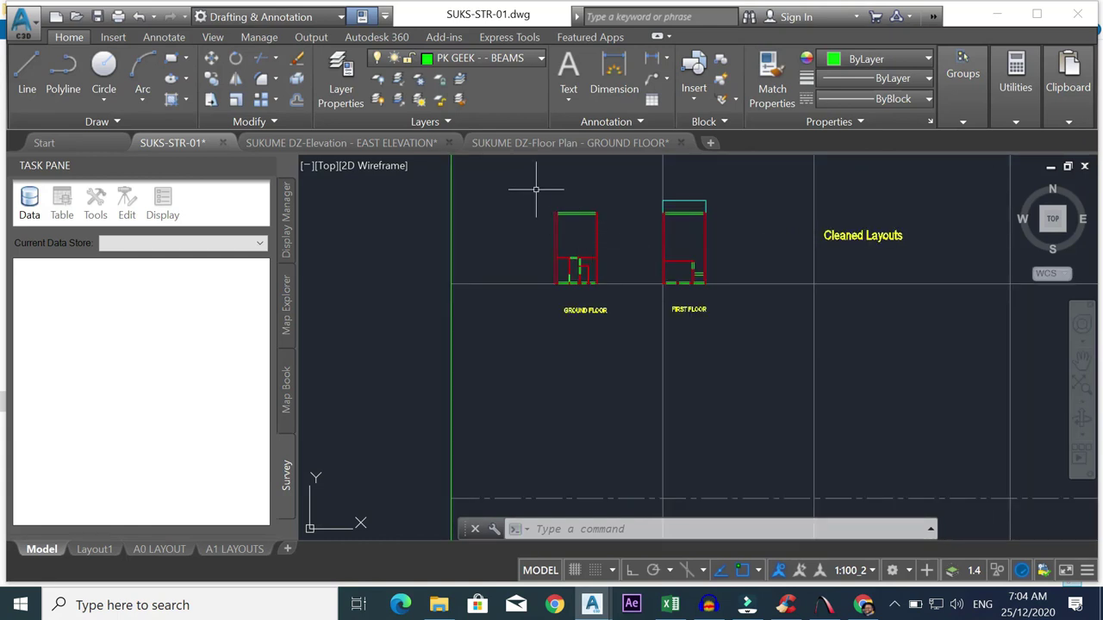
{"action": "left_click", "coordinate": [536, 188]}
{"action": "left_click", "coordinate": [731, 337]}
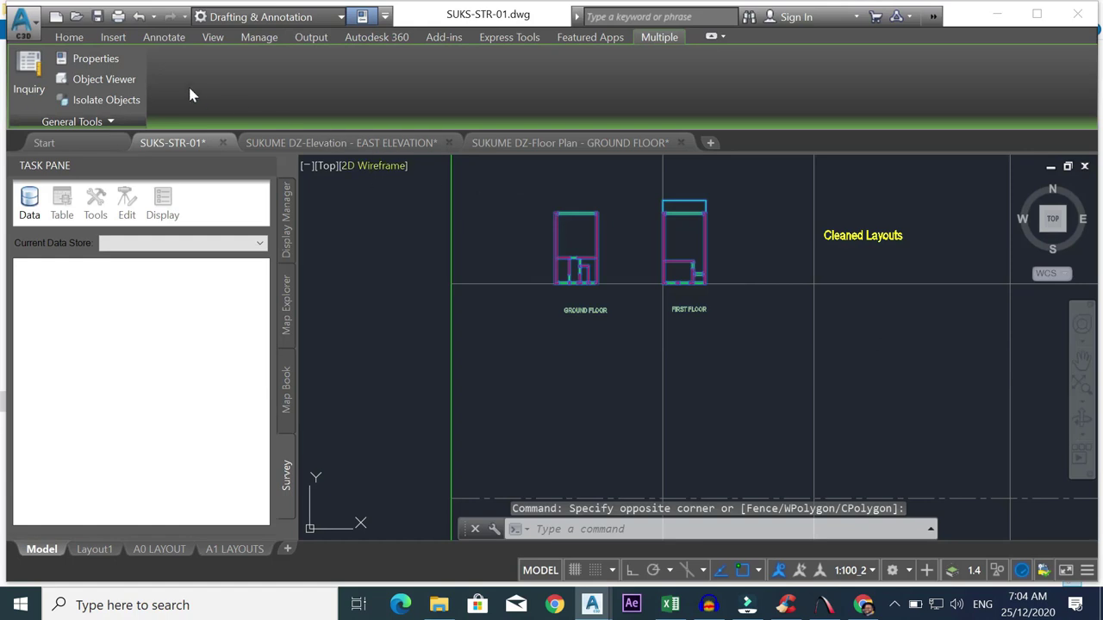
{"action": "left_click", "coordinate": [69, 37]}
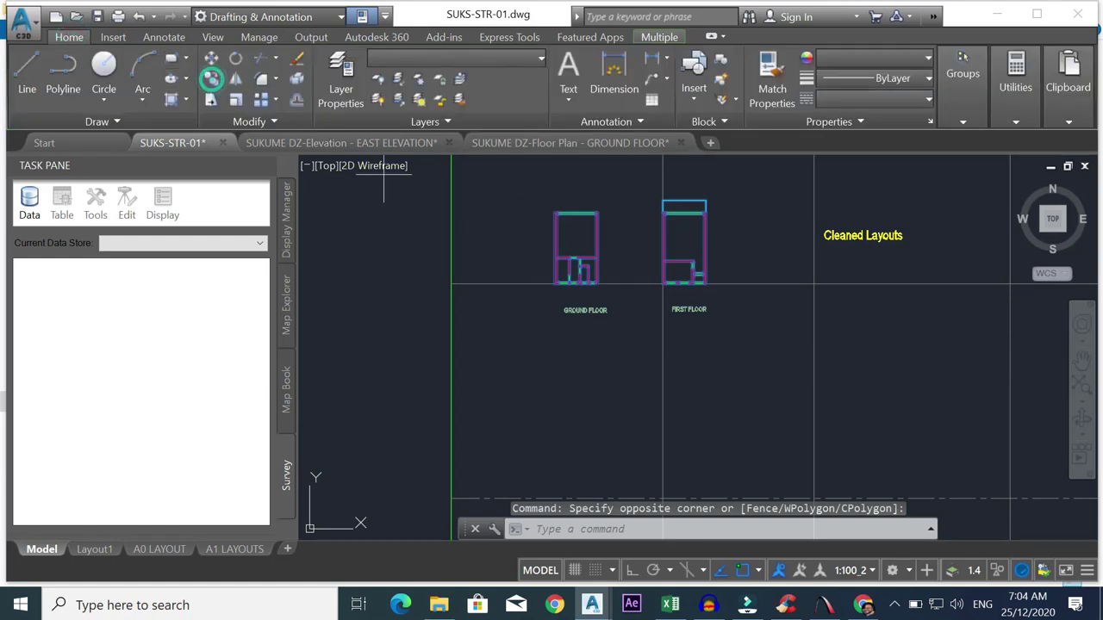
{"action": "left_click", "coordinate": [216, 79]}
{"action": "left_click", "coordinate": [450, 283]}
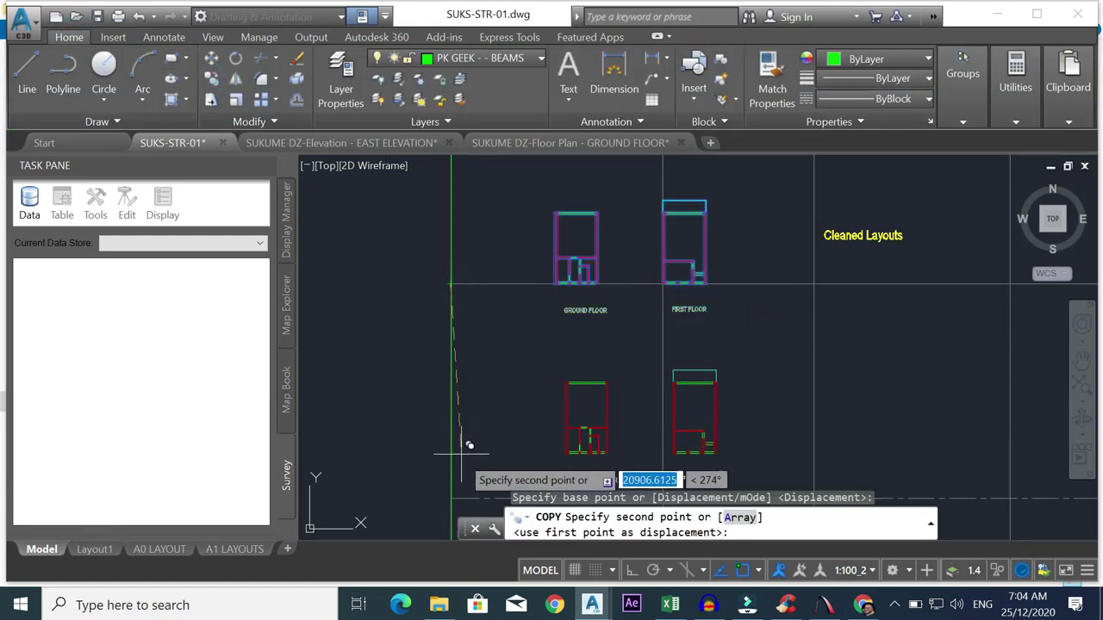
{"action": "left_click", "coordinate": [450, 496]}
{"action": "key", "text": "Escape"}
- Examine the copied plans within the overall layout, along with the architectural section and the original ground and first floor plans
{"action": "scroll", "coordinate": [655, 344], "scroll_direction": "down", "scroll_amount": 3}
{"action": "scroll", "coordinate": [566, 374], "scroll_direction": "up", "scroll_amount": 5}
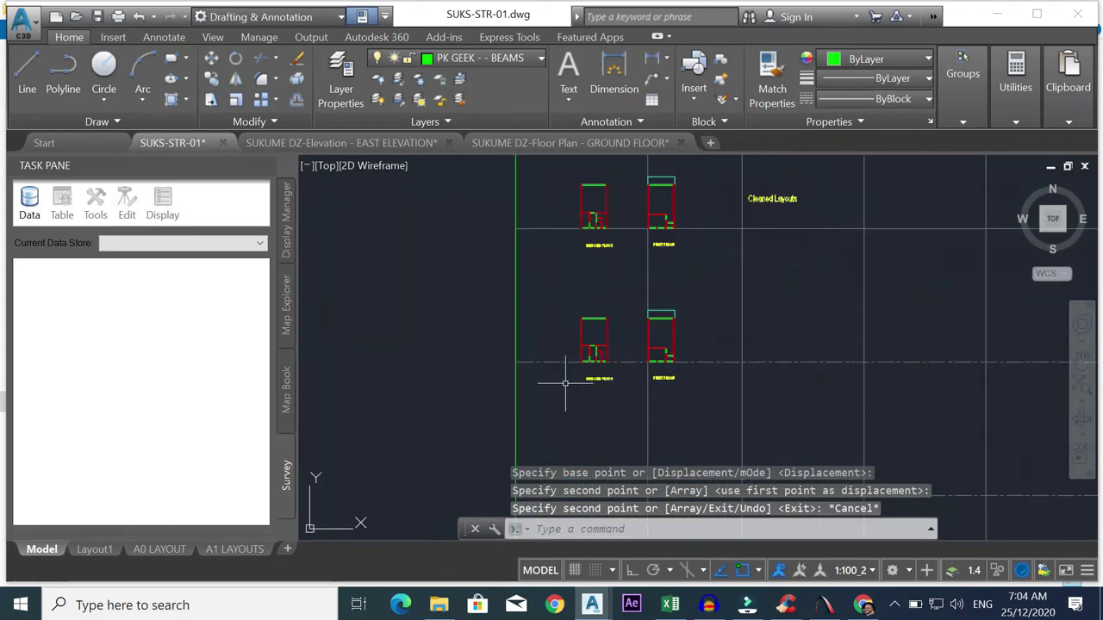
{"action": "scroll", "coordinate": [566, 291], "scroll_direction": "down", "scroll_amount": 2}
{"action": "scroll", "coordinate": [551, 321], "scroll_direction": "down", "scroll_amount": 4}
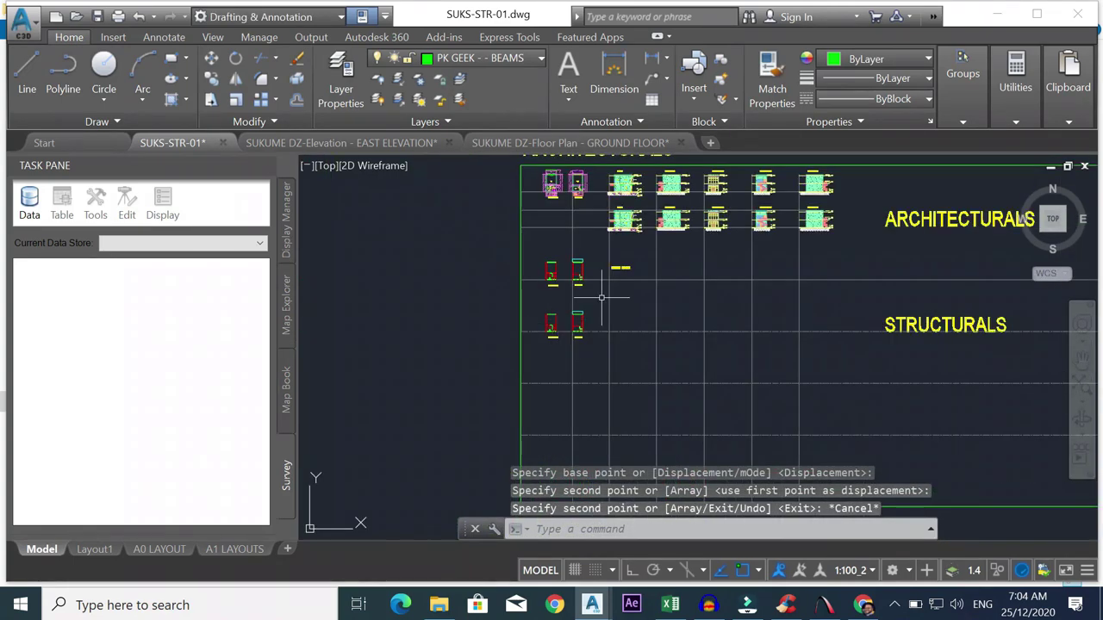
{"action": "scroll", "coordinate": [593, 206], "scroll_direction": "up", "scroll_amount": 2}
{"action": "scroll", "coordinate": [595, 200], "scroll_direction": "down", "scroll_amount": 4}
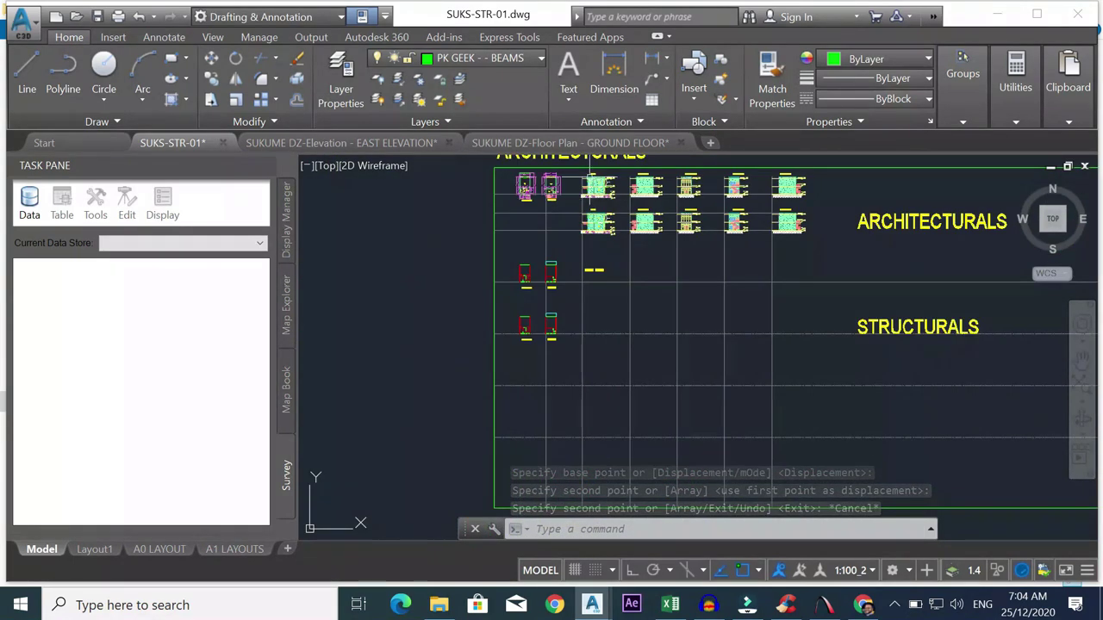
{"action": "scroll", "coordinate": [594, 190], "scroll_direction": "up", "scroll_amount": 6}
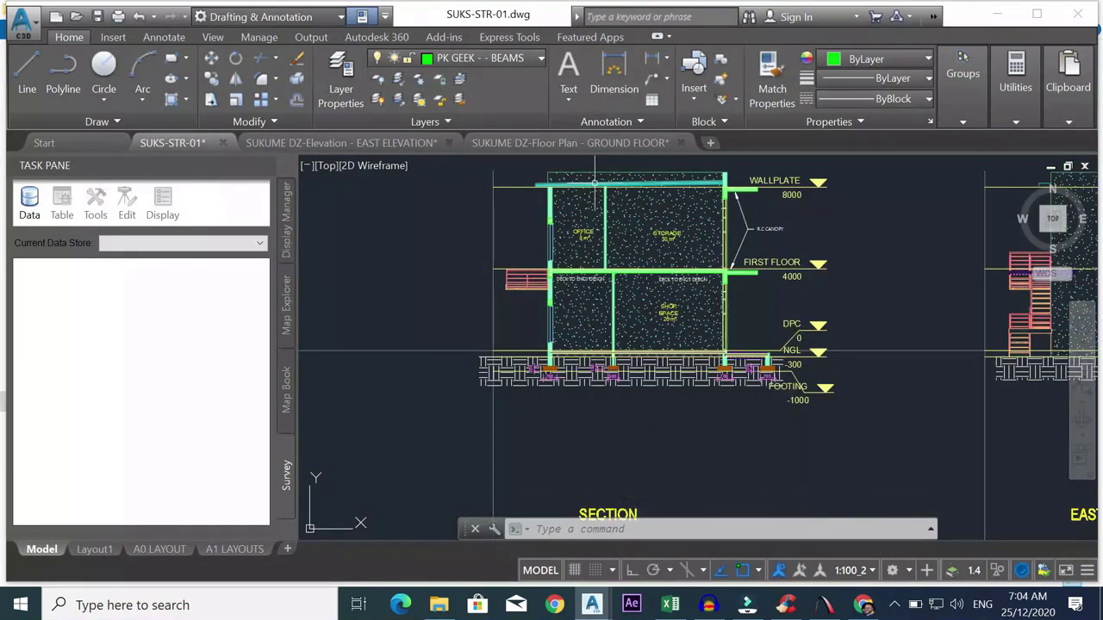
{"action": "mouse_move", "coordinate": [594, 183]}
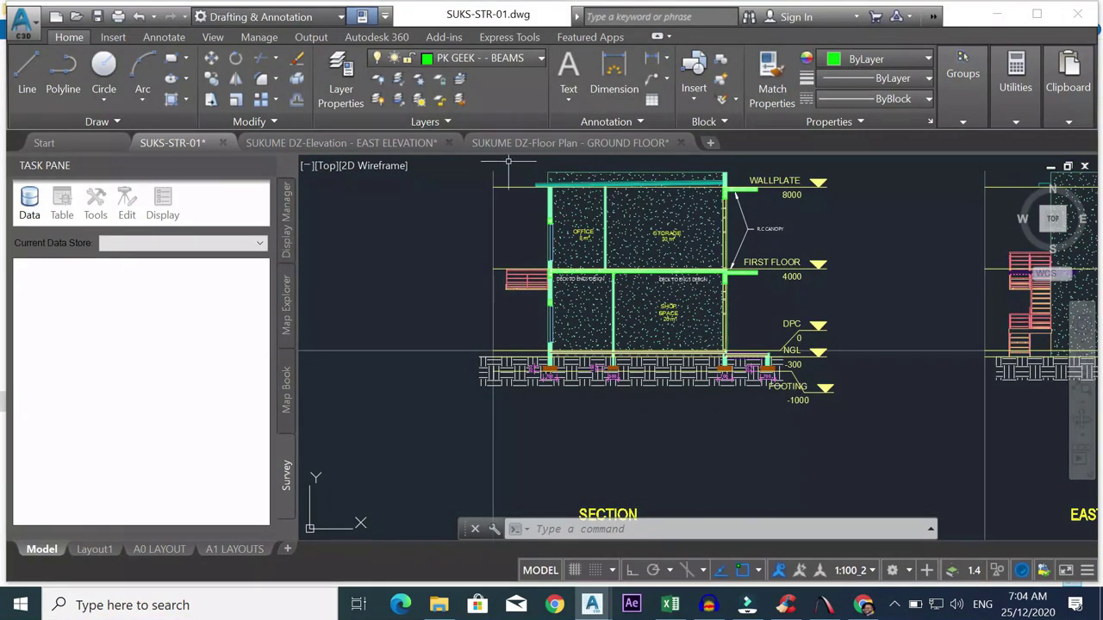
{"action": "scroll", "coordinate": [594, 182], "scroll_direction": "down", "scroll_amount": 4}
{"action": "scroll", "coordinate": [477, 334], "scroll_direction": "up", "scroll_amount": 4}
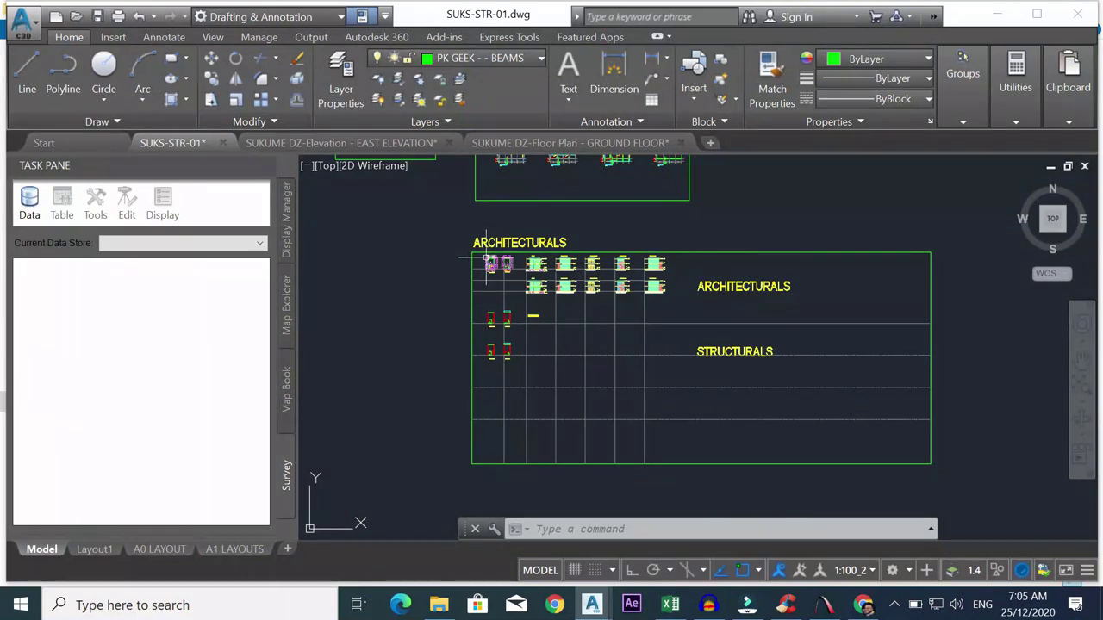
{"action": "scroll", "coordinate": [487, 261], "scroll_direction": "up", "scroll_amount": 3}
{"action": "scroll", "coordinate": [497, 278], "scroll_direction": "up", "scroll_amount": 2}
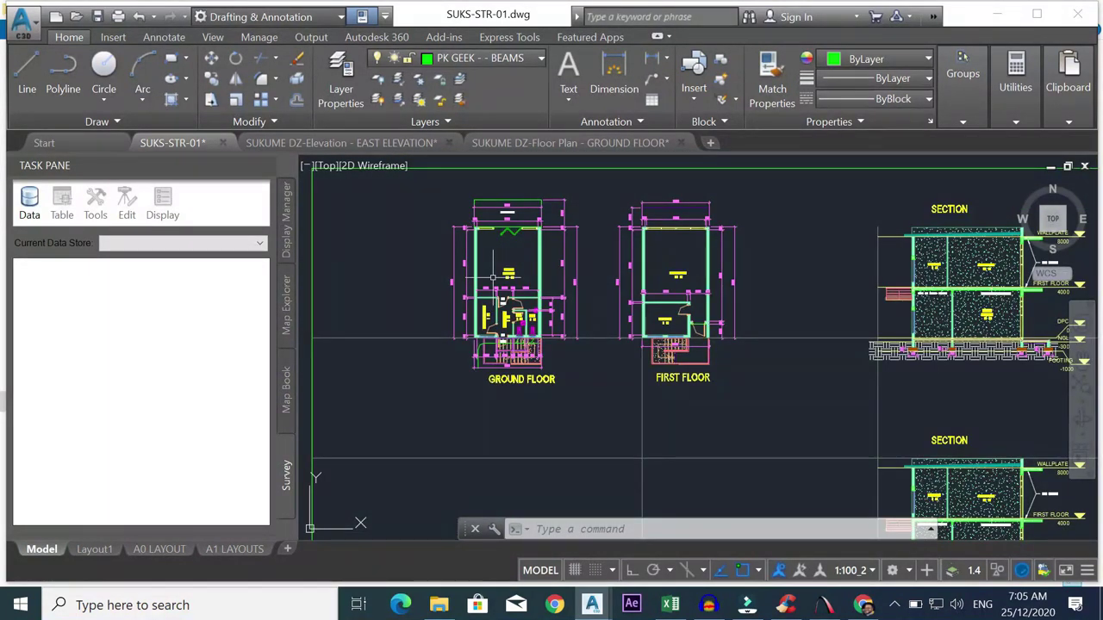
- Compare the copied ground and first floor structural plans with the Cleaned Layouts row above them
{"action": "scroll", "coordinate": [493, 277], "scroll_direction": "down", "scroll_amount": 3}
{"action": "scroll", "coordinate": [499, 437], "scroll_direction": "down", "scroll_amount": 3}
{"action": "scroll", "coordinate": [495, 460], "scroll_direction": "up", "scroll_amount": 4}
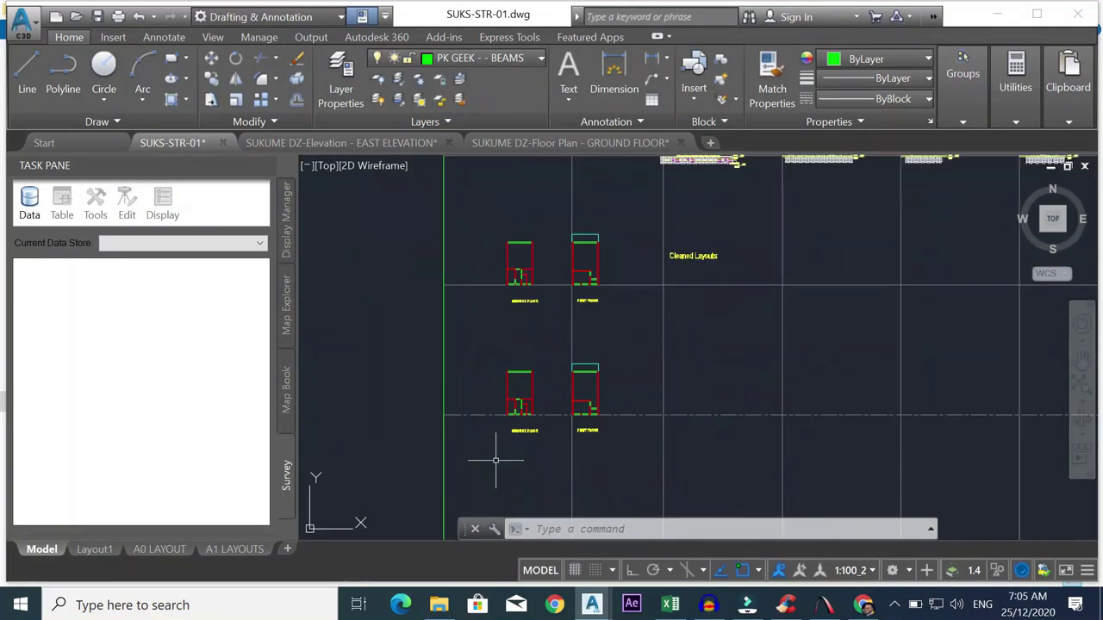
{"action": "scroll", "coordinate": [554, 246], "scroll_direction": "up", "scroll_amount": 2}
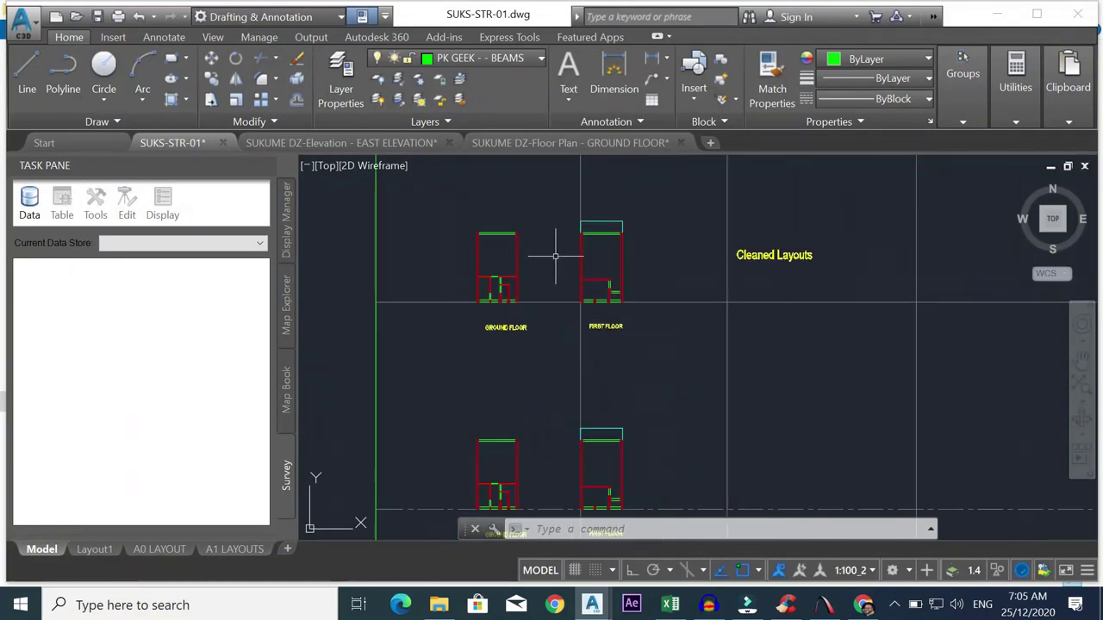
{"action": "scroll", "coordinate": [561, 253], "scroll_direction": "down", "scroll_amount": 4}
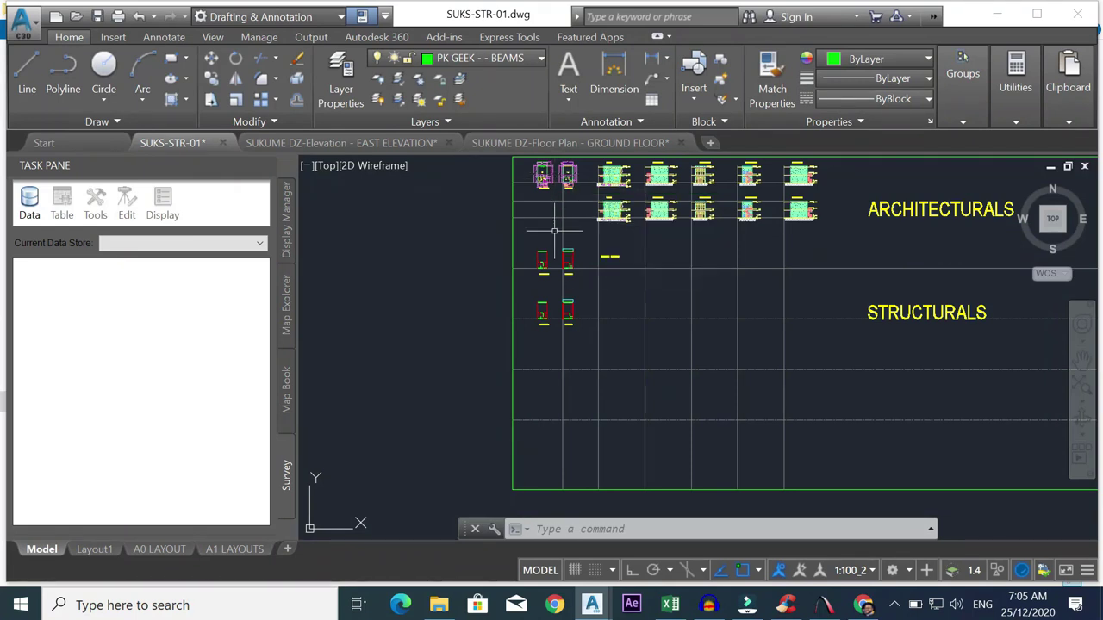
{"action": "scroll", "coordinate": [530, 303], "scroll_direction": "up", "scroll_amount": 5}
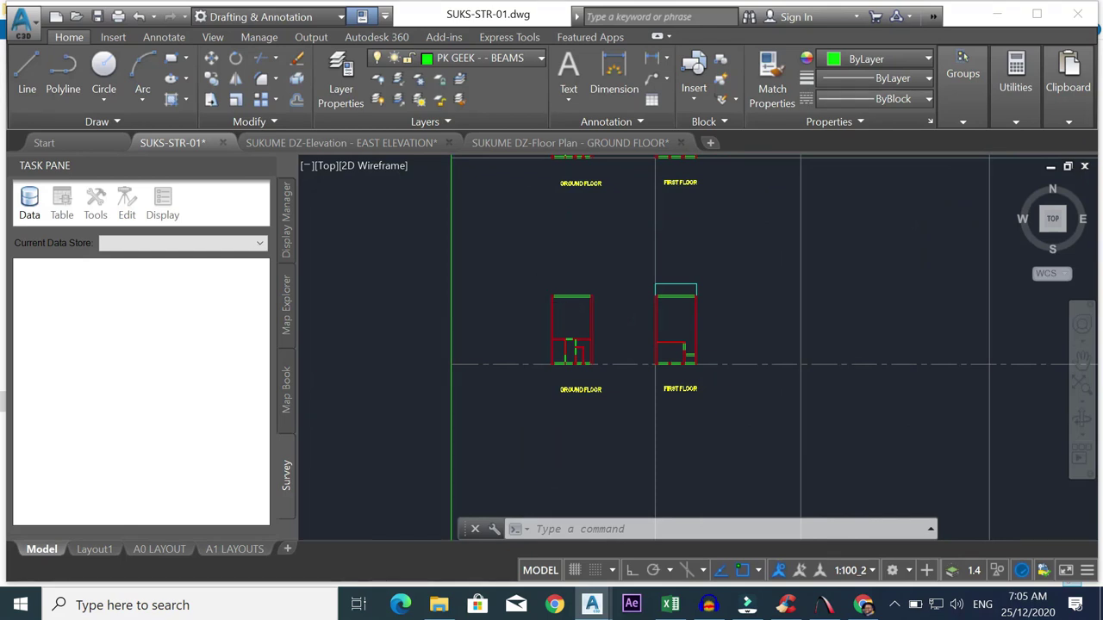
{"action": "scroll", "coordinate": [532, 304], "scroll_direction": "up", "scroll_amount": 3}
{"action": "scroll", "coordinate": [597, 297], "scroll_direction": "down", "scroll_amount": 2}
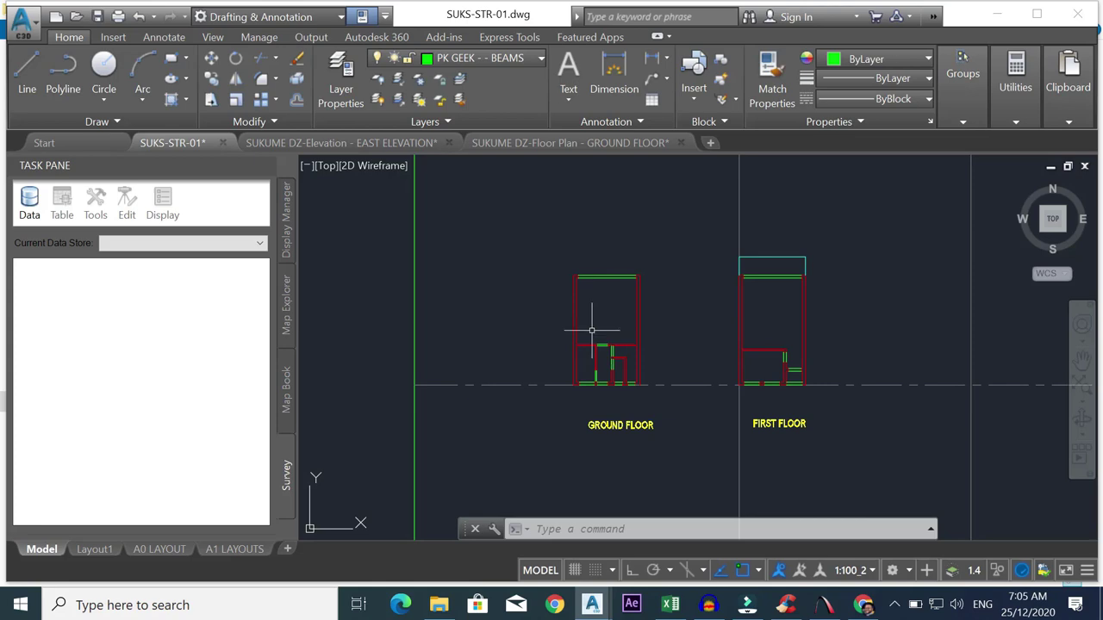
{"action": "scroll", "coordinate": [611, 296], "scroll_direction": "down", "scroll_amount": 3}
{"action": "scroll", "coordinate": [677, 197], "scroll_direction": "up", "scroll_amount": 2}
- Review the architectural section and east elevation levels in relation to the copied structural floor plans
{"action": "scroll", "coordinate": [683, 175], "scroll_direction": "up", "scroll_amount": 15}
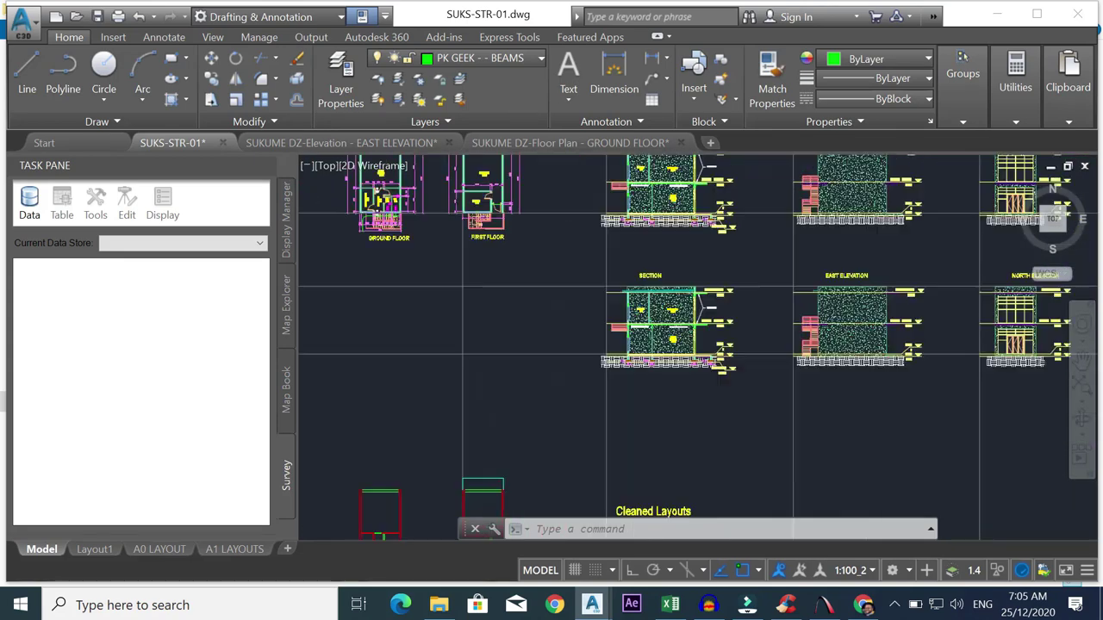
{"action": "scroll", "coordinate": [684, 239], "scroll_direction": "down", "scroll_amount": 7}
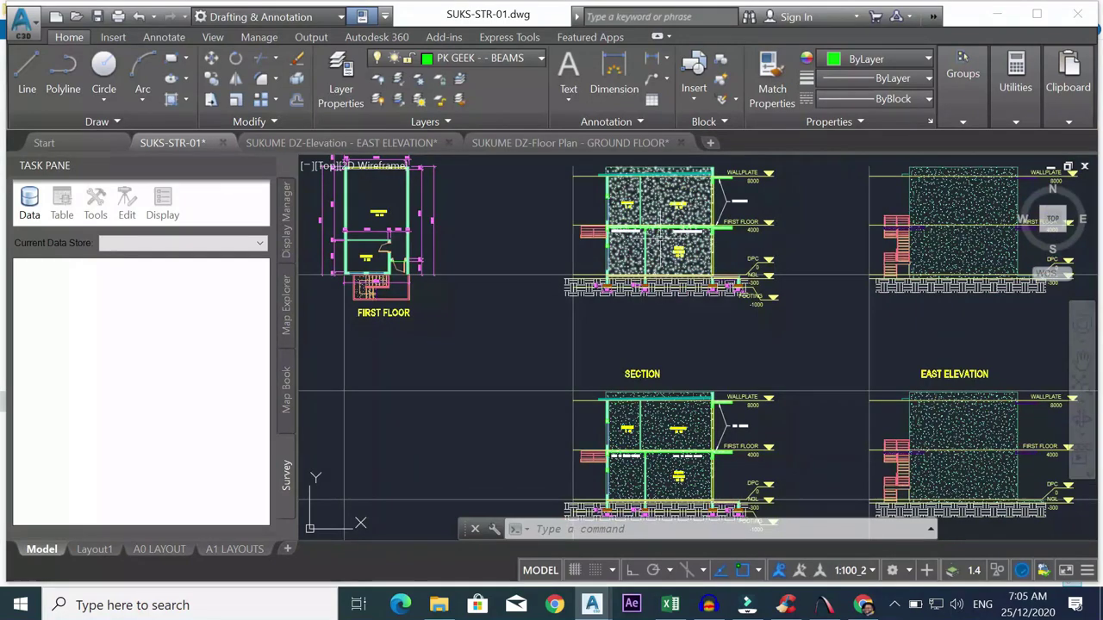
{"action": "scroll", "coordinate": [663, 237], "scroll_direction": "up", "scroll_amount": 7}
{"action": "scroll", "coordinate": [652, 234], "scroll_direction": "down", "scroll_amount": 7}
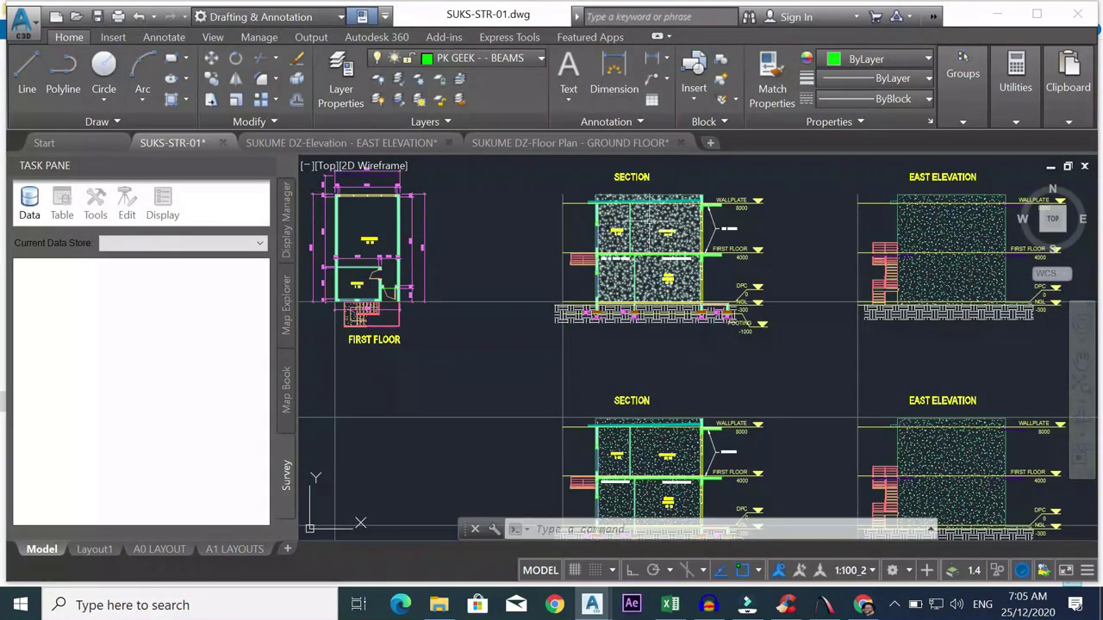
{"action": "scroll", "coordinate": [652, 234], "scroll_direction": "down", "scroll_amount": 6}
{"action": "scroll", "coordinate": [646, 235], "scroll_direction": "up", "scroll_amount": 7}
{"action": "scroll", "coordinate": [646, 235], "scroll_direction": "down", "scroll_amount": 4}
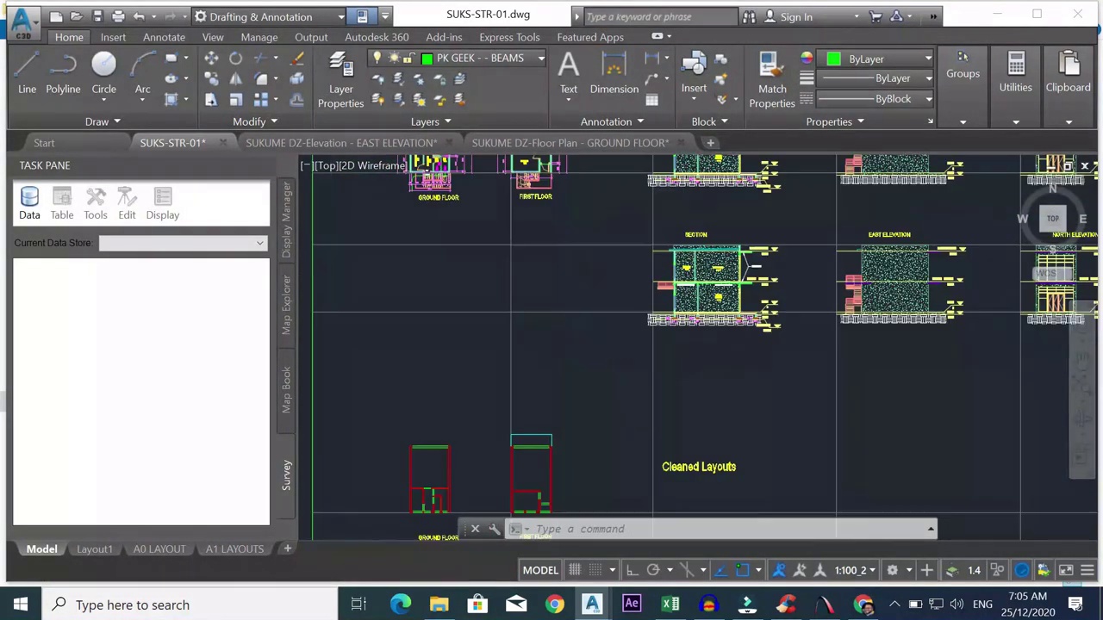
{"action": "scroll", "coordinate": [670, 264], "scroll_direction": "up", "scroll_amount": 10}
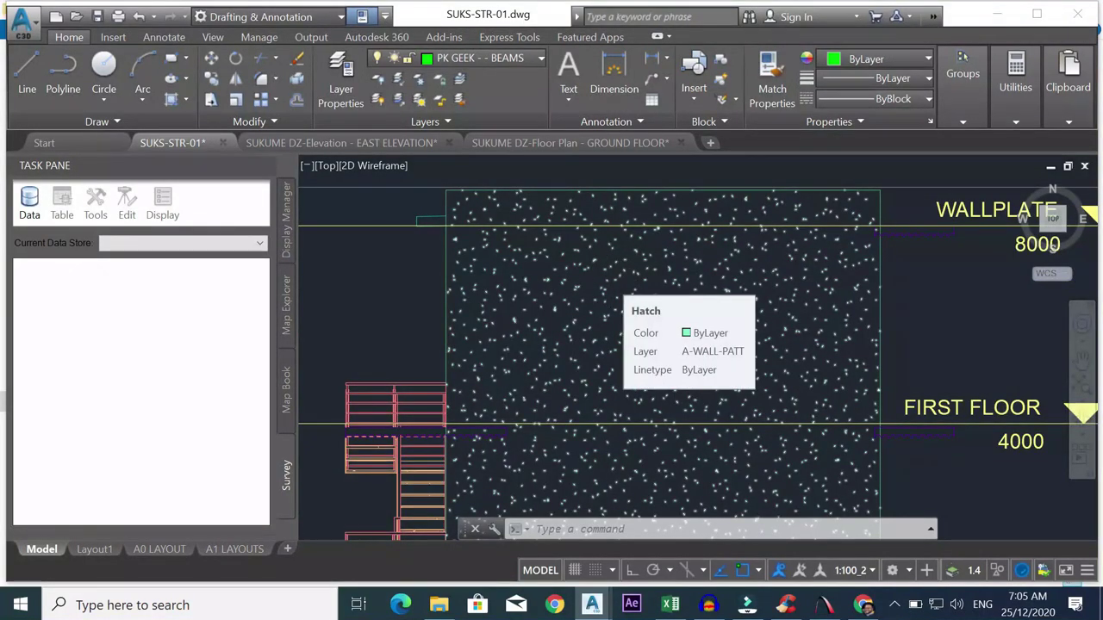
{"action": "scroll", "coordinate": [428, 449], "scroll_direction": "down", "scroll_amount": 10}
{"action": "scroll", "coordinate": [428, 449], "scroll_direction": "up", "scroll_amount": 5}
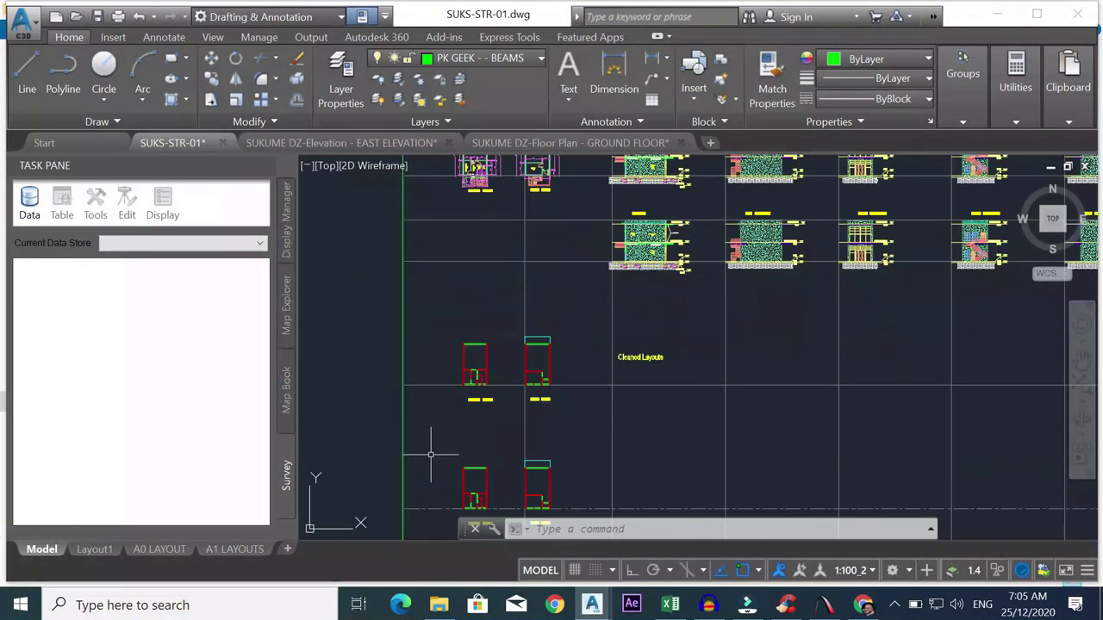
{"action": "scroll", "coordinate": [456, 456], "scroll_direction": "down", "scroll_amount": 5}
{"action": "scroll", "coordinate": [457, 465], "scroll_direction": "up", "scroll_amount": 5}
{"action": "scroll", "coordinate": [543, 288], "scroll_direction": "up", "scroll_amount": 4}
{"action": "scroll", "coordinate": [542, 289], "scroll_direction": "up", "scroll_amount": 1}
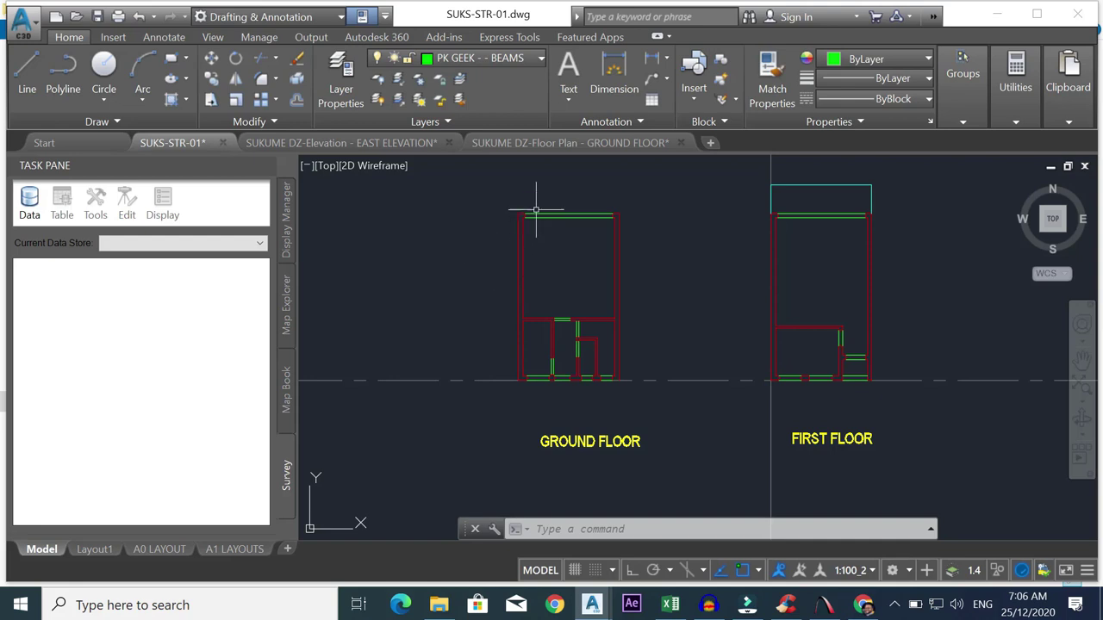
- Dimension the external wall's thickness at the upper-left corner of the copied ground floor structural plan
{"action": "scroll", "coordinate": [526, 211], "scroll_direction": "up", "scroll_amount": 4}
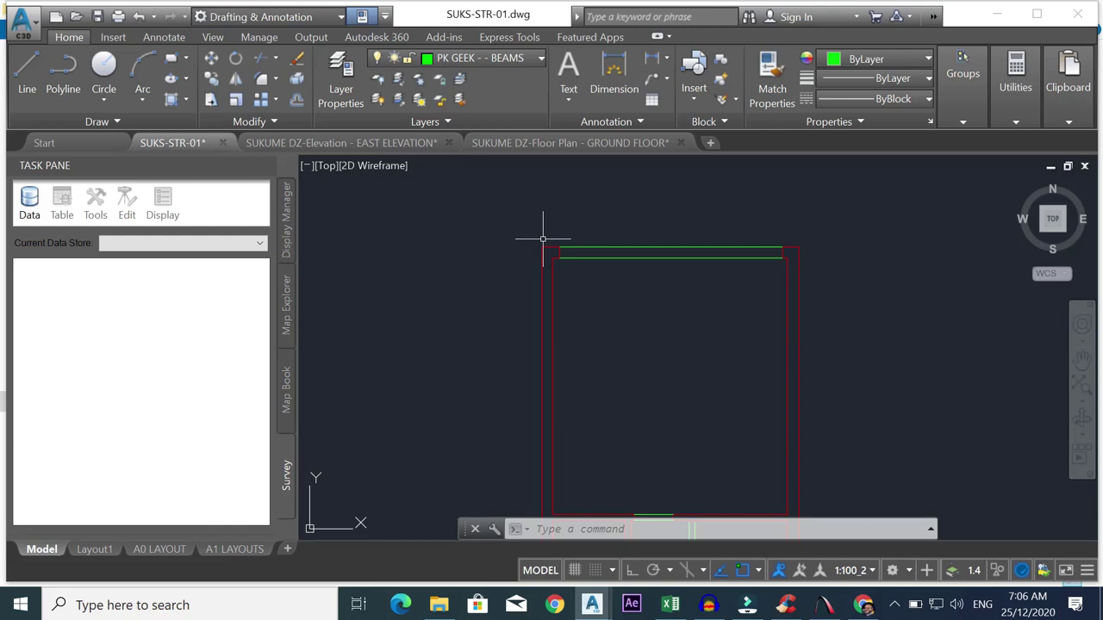
{"action": "scroll", "coordinate": [533, 229], "scroll_direction": "down", "scroll_amount": 4}
{"action": "scroll", "coordinate": [536, 231], "scroll_direction": "up", "scroll_amount": 2}
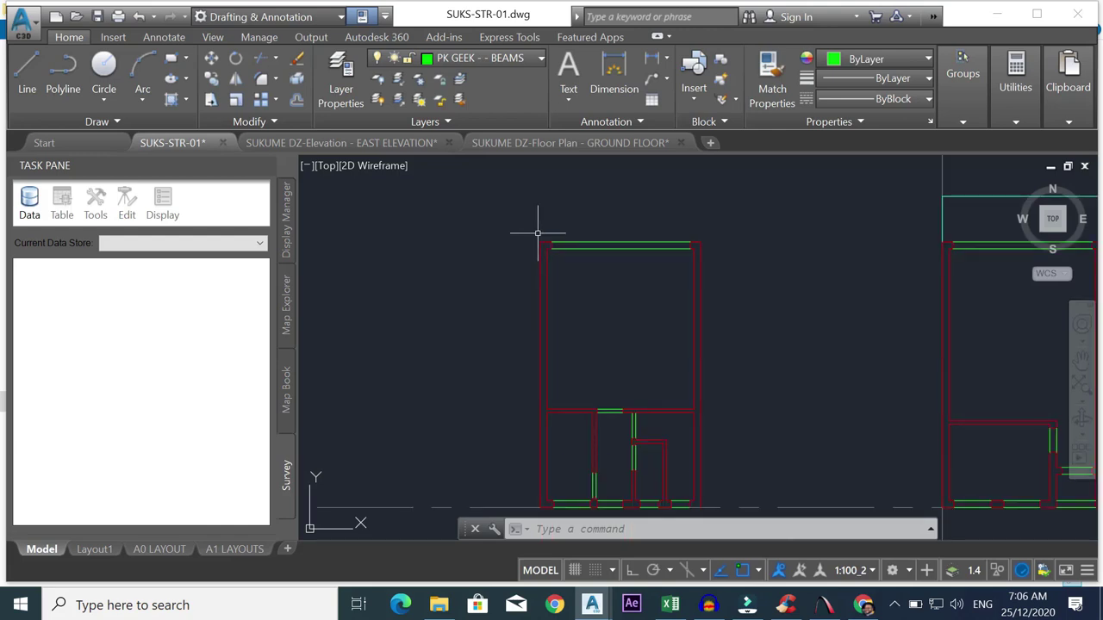
{"action": "scroll", "coordinate": [539, 233], "scroll_direction": "up", "scroll_amount": 3}
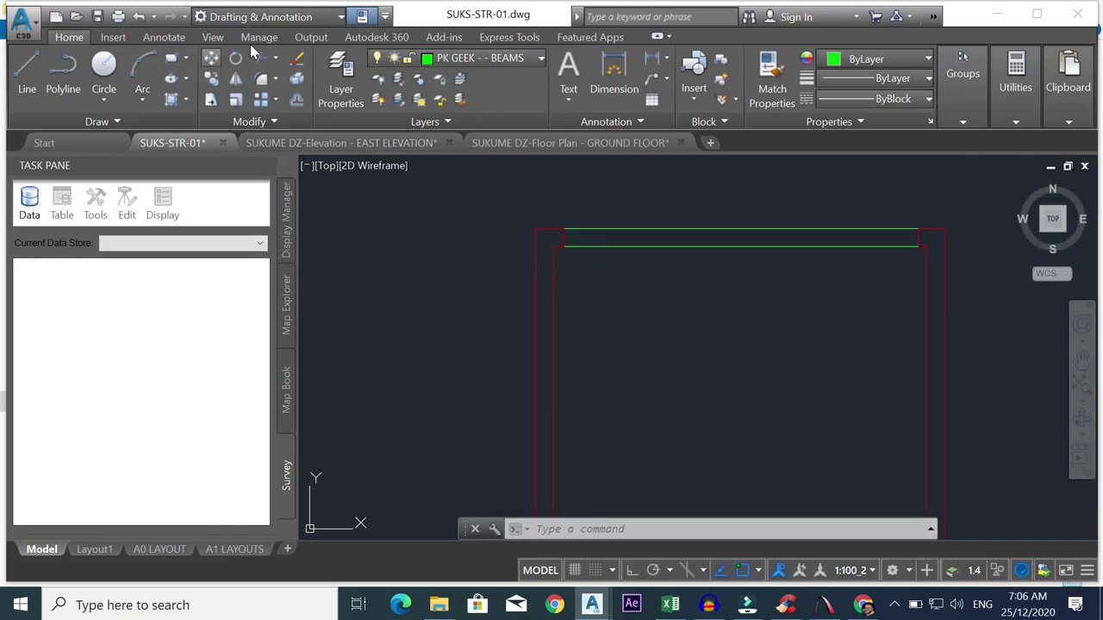
{"action": "left_click", "coordinate": [164, 37]}
{"action": "left_click", "coordinate": [294, 81]}
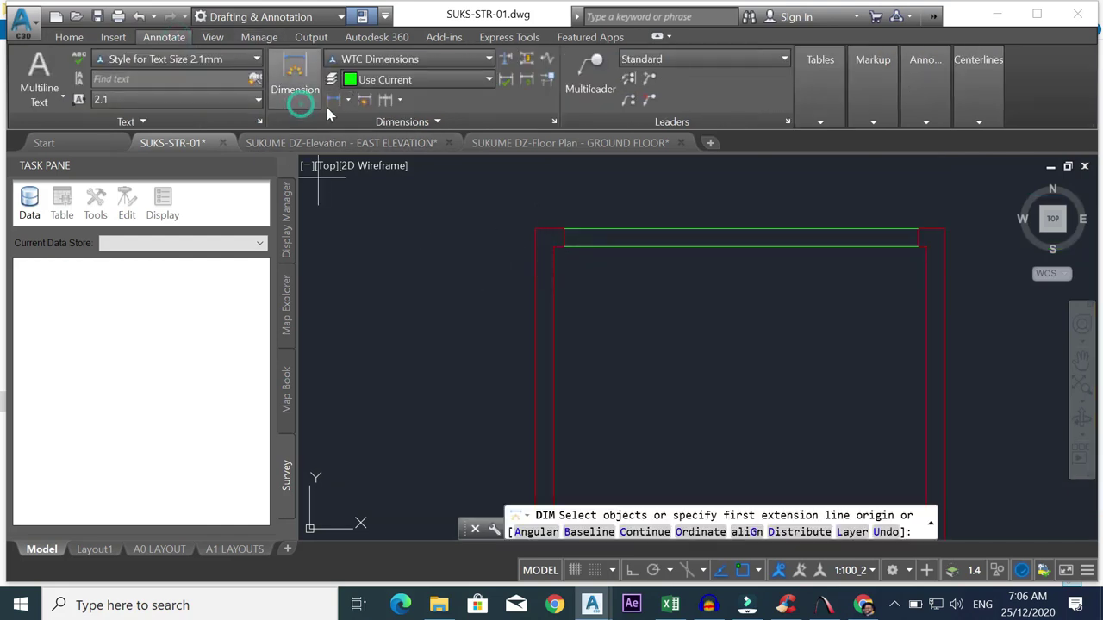
{"action": "scroll", "coordinate": [563, 228], "scroll_direction": "up", "scroll_amount": 4}
{"action": "left_click", "coordinate": [530, 273]}
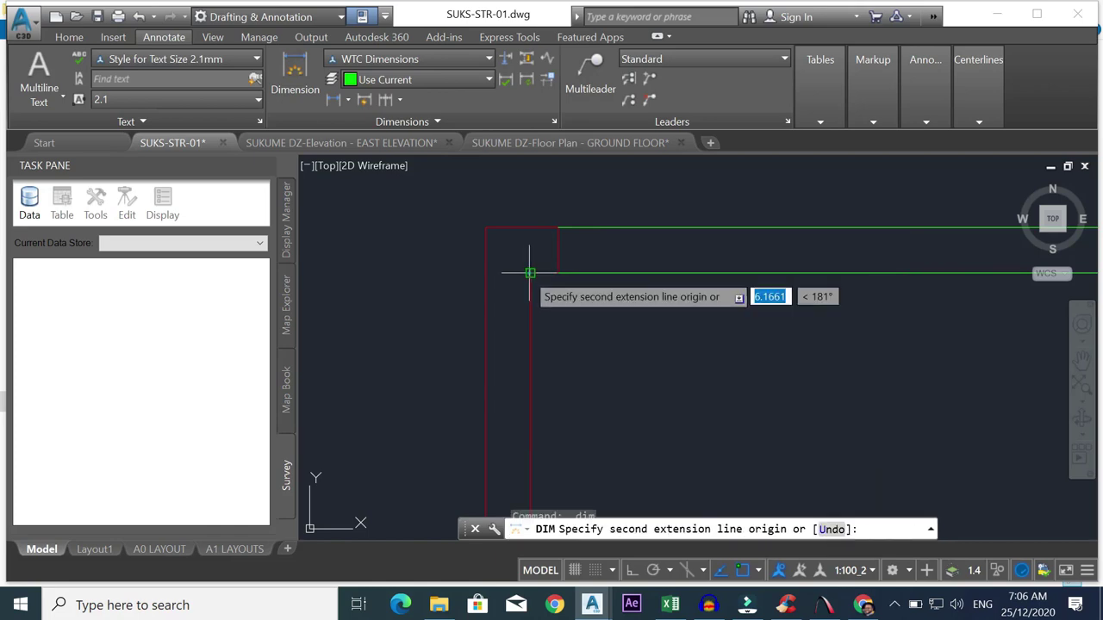
{"action": "scroll", "coordinate": [494, 273], "scroll_direction": "down", "scroll_amount": 3}
{"action": "left_click", "coordinate": [485, 230]}
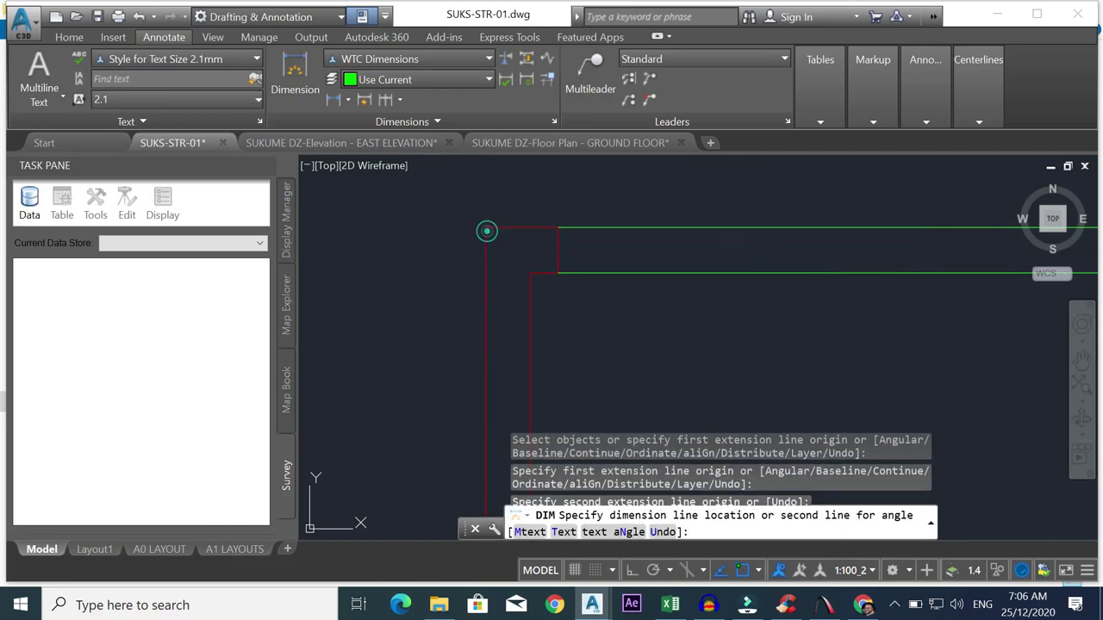
{"action": "left_click", "coordinate": [482, 190]}
{"action": "scroll", "coordinate": [507, 196], "scroll_direction": "up", "scroll_amount": 2}
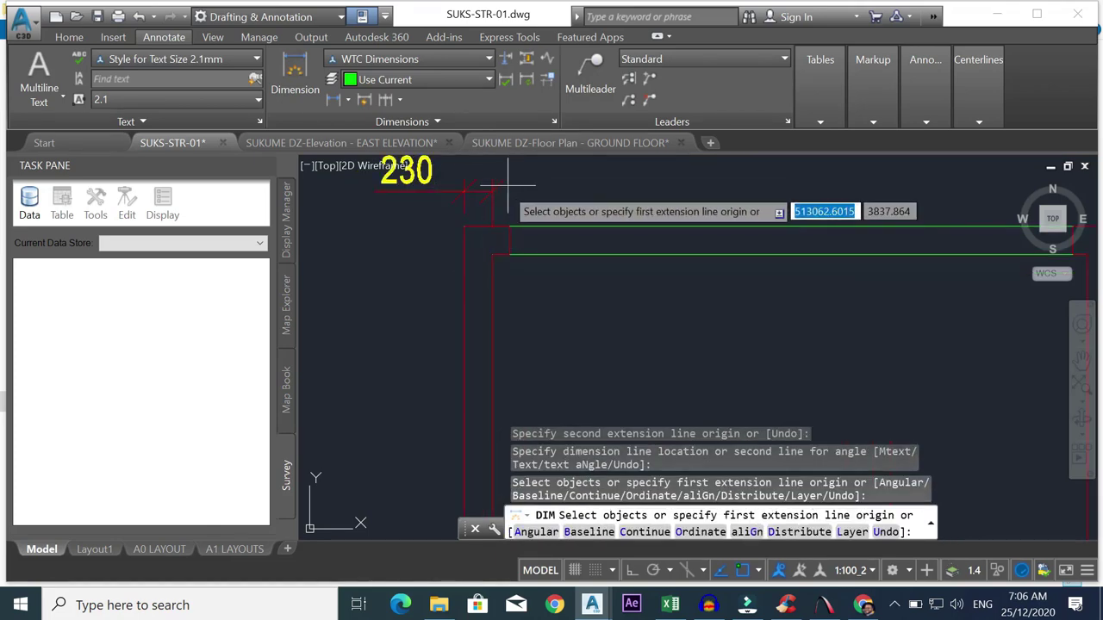
- Delete the wall thickness dimension from the corner of the copied ground floor plan
{"action": "key", "text": "Escape"}
{"action": "left_click", "coordinate": [507, 196]}
{"action": "left_click", "coordinate": [455, 200]}
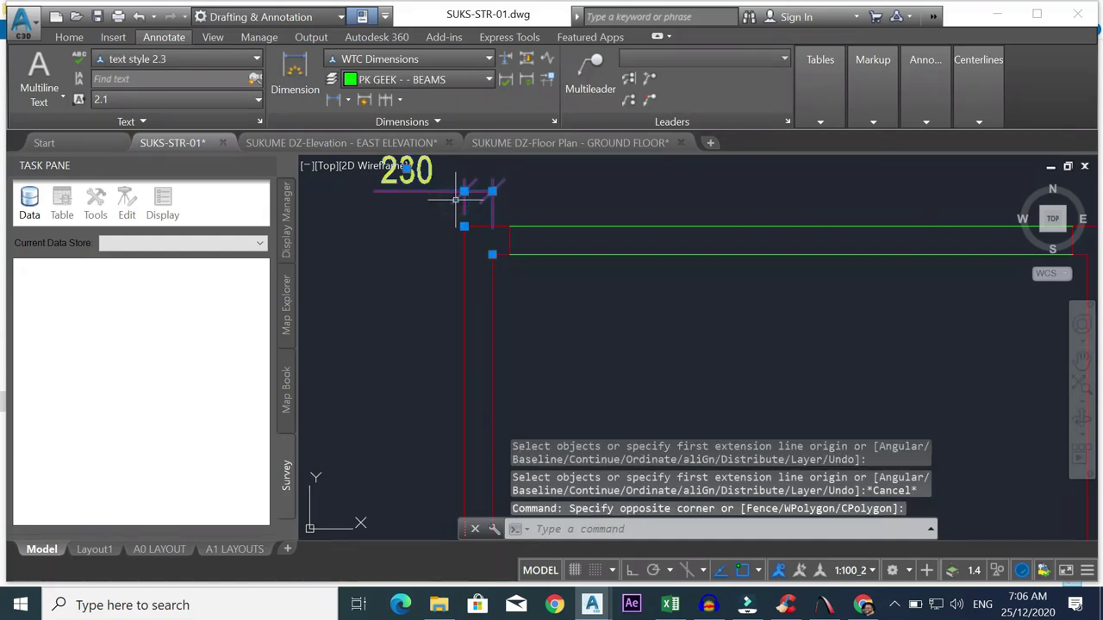
{"action": "key", "text": "Delete"}
{"action": "scroll", "coordinate": [451, 202], "scroll_direction": "down", "scroll_amount": 4}
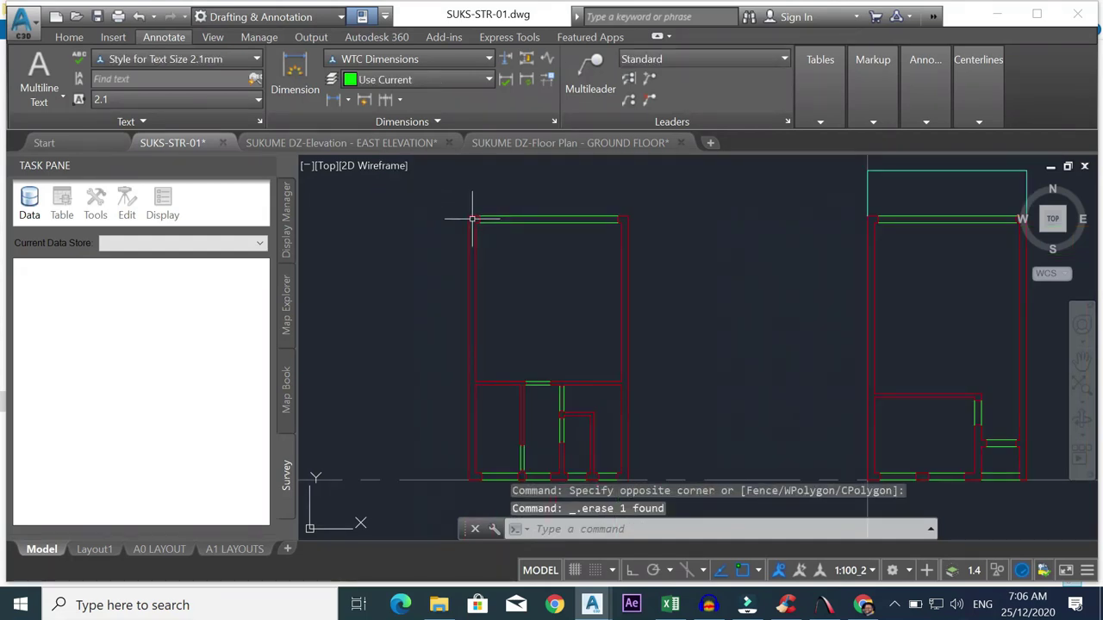
- Dimension the overall width of the copied ground floor structural plan just above its upper wall
{"action": "scroll", "coordinate": [499, 227], "scroll_direction": "down", "scroll_amount": 2}
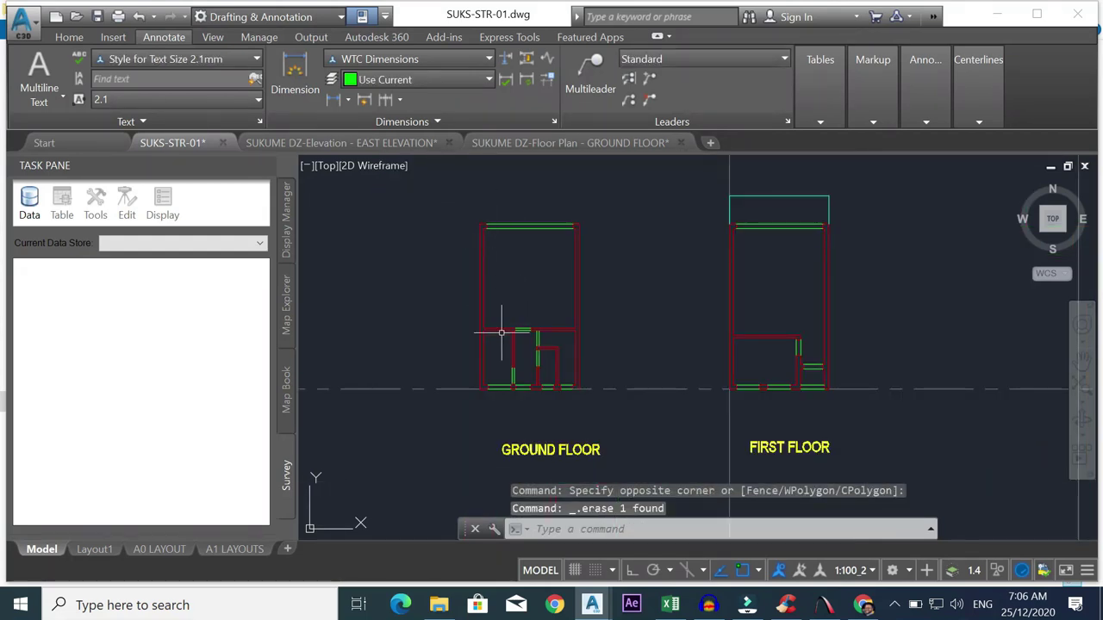
{"action": "scroll", "coordinate": [448, 213], "scroll_direction": "up", "scroll_amount": 5}
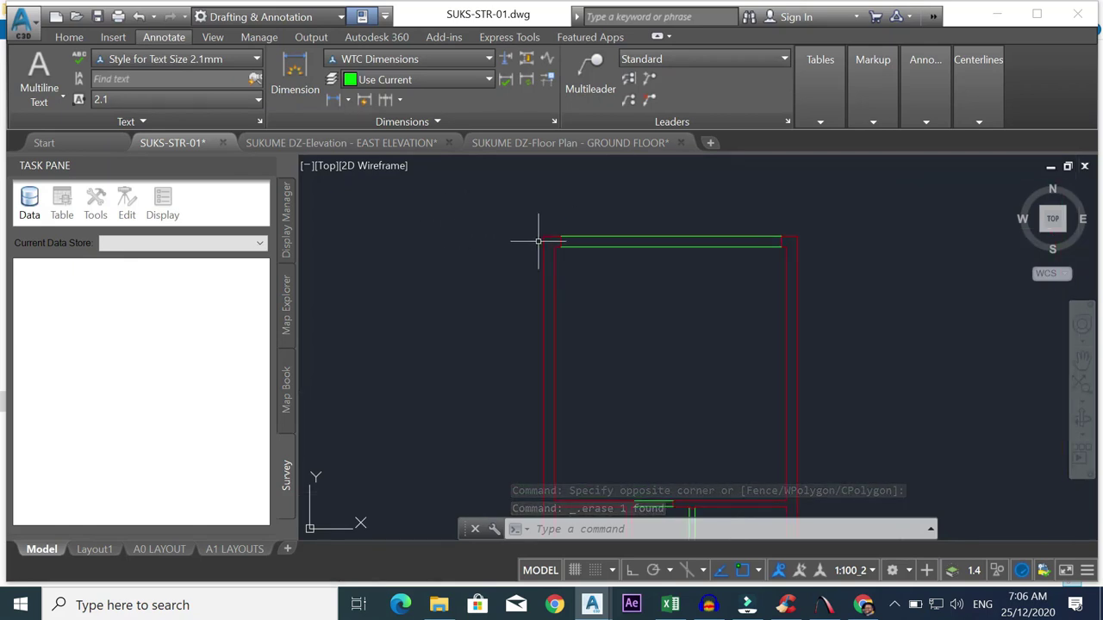
{"action": "scroll", "coordinate": [539, 242], "scroll_direction": "down", "scroll_amount": 2}
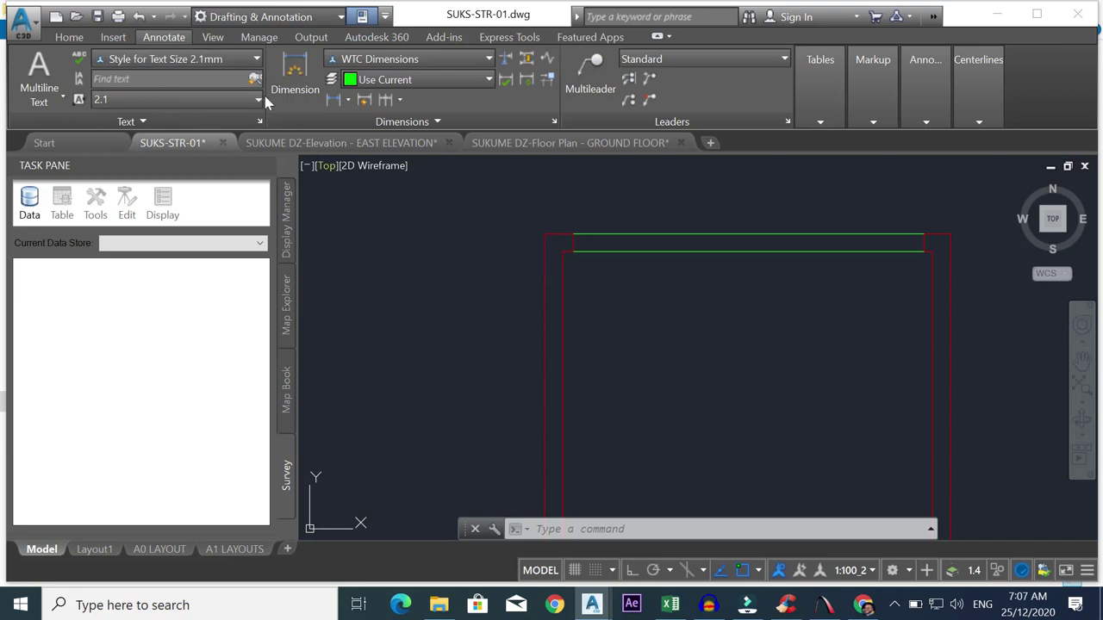
{"action": "left_click", "coordinate": [342, 103]}
{"action": "left_click", "coordinate": [378, 136]}
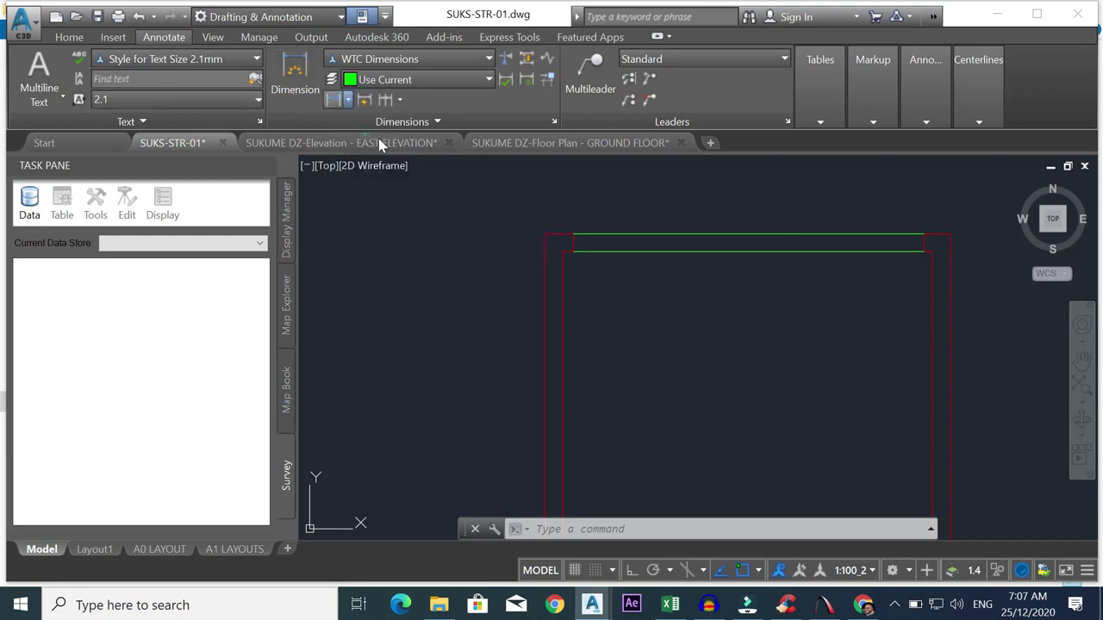
{"action": "left_click", "coordinate": [544, 233]}
{"action": "left_click", "coordinate": [947, 233]}
{"action": "left_click", "coordinate": [931, 197]}
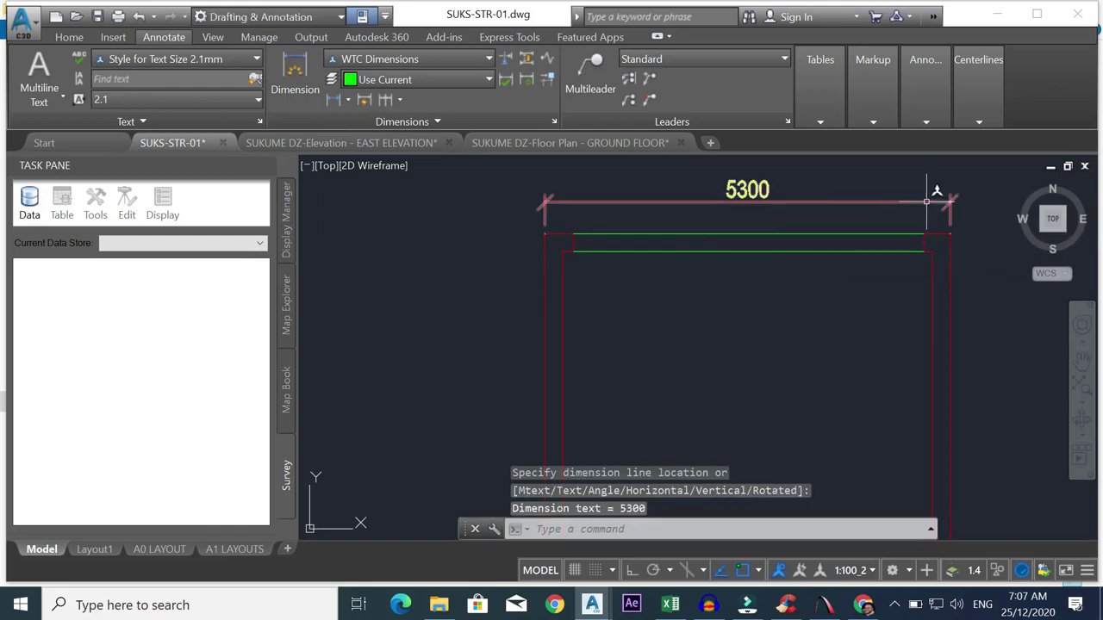
- Add a vertical linear dimension for the overall length of the copied ground floor plan beside its right external wall
{"action": "scroll", "coordinate": [839, 266], "scroll_direction": "down", "scroll_amount": 5}
{"action": "scroll", "coordinate": [839, 266], "scroll_direction": "up", "scroll_amount": 5}
{"action": "right_click", "coordinate": [864, 261]}
{"action": "left_click", "coordinate": [913, 267]}
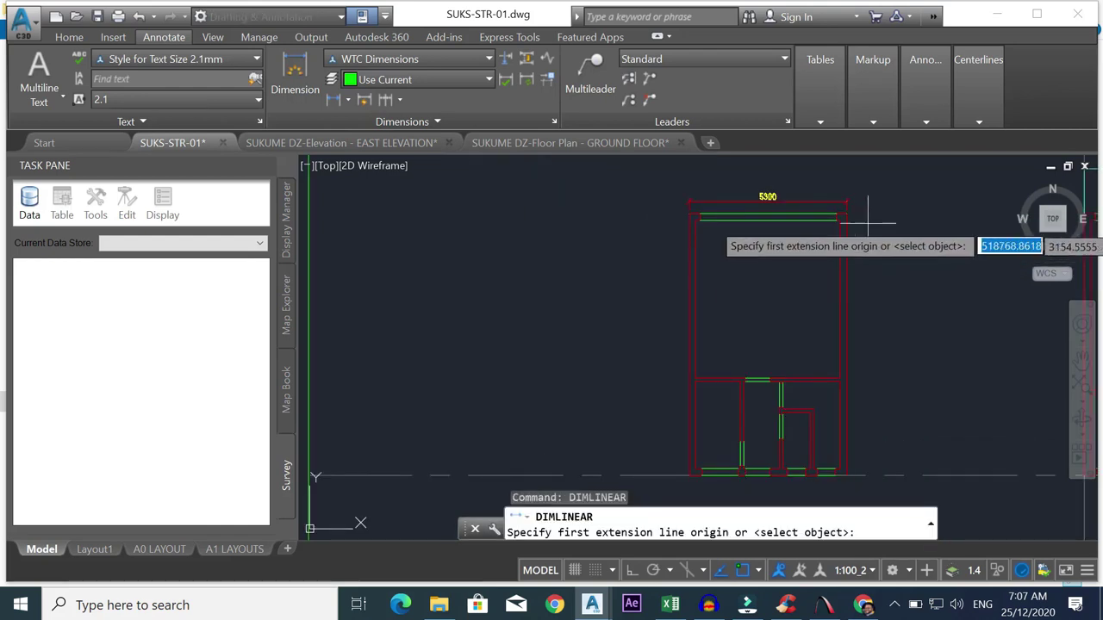
{"action": "left_click", "coordinate": [848, 214]}
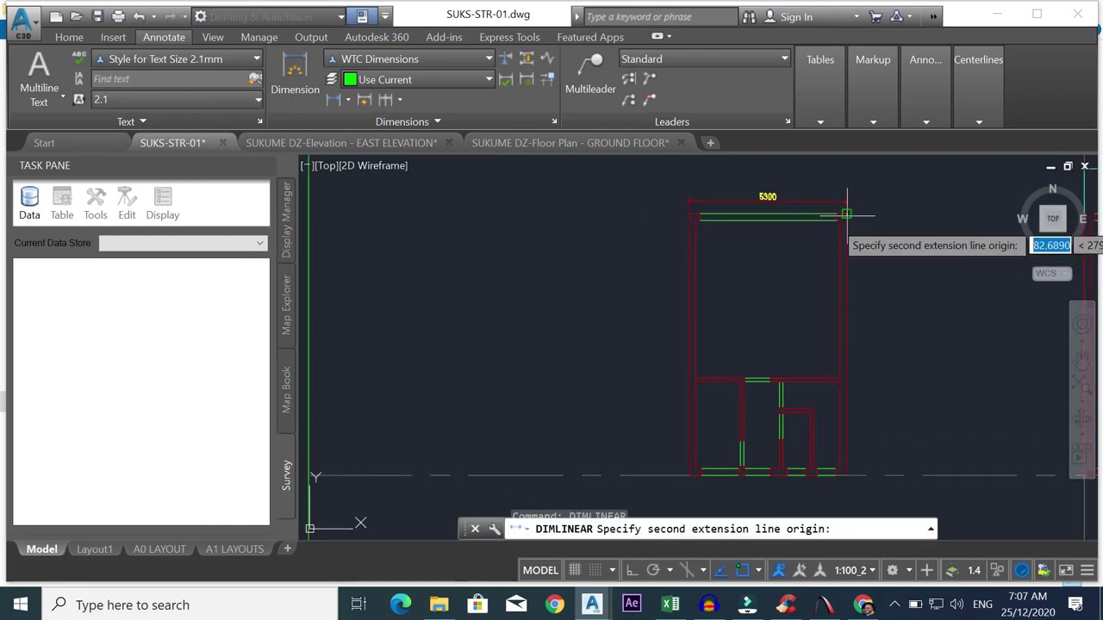
{"action": "left_click", "coordinate": [846, 473]}
{"action": "left_click", "coordinate": [890, 461]}
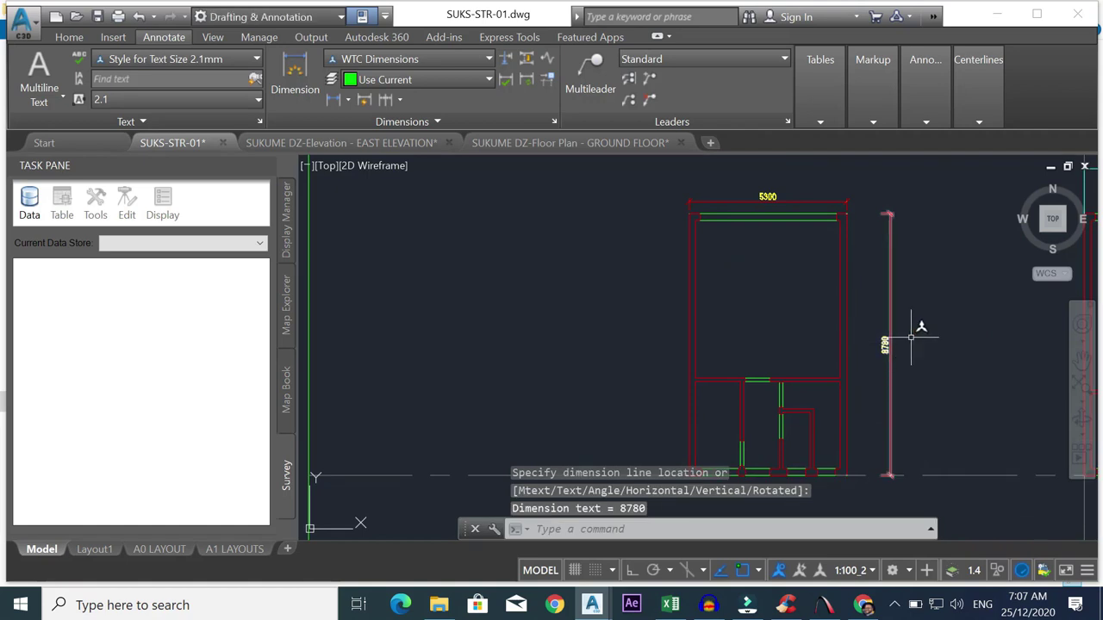
{"action": "scroll", "coordinate": [896, 342], "scroll_direction": "up", "scroll_amount": 2}
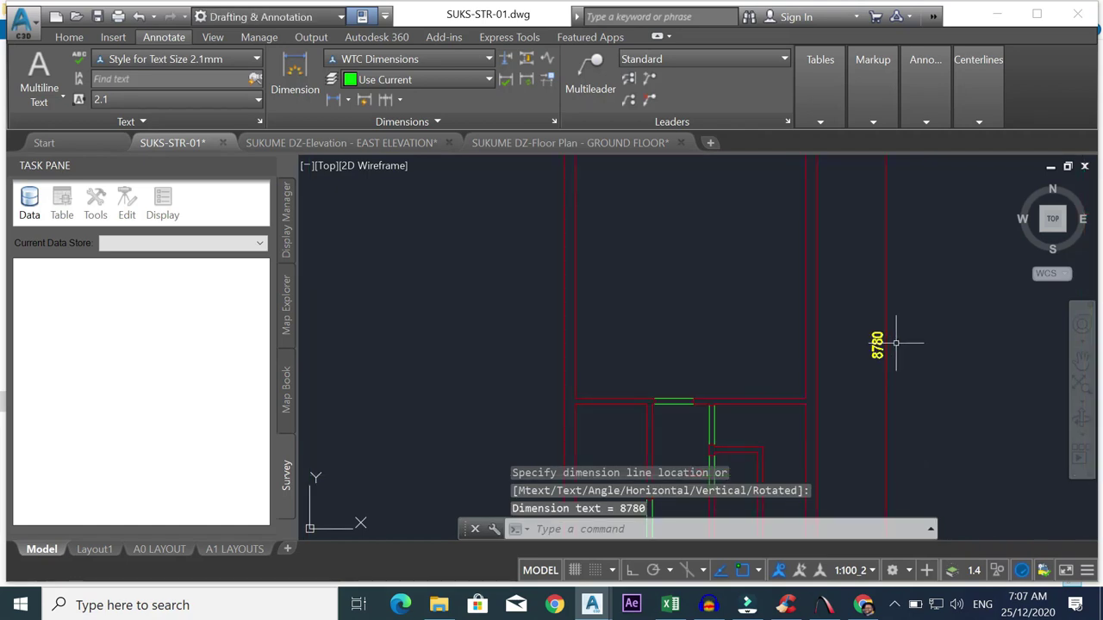
{"action": "scroll", "coordinate": [896, 343], "scroll_direction": "down", "scroll_amount": 2}
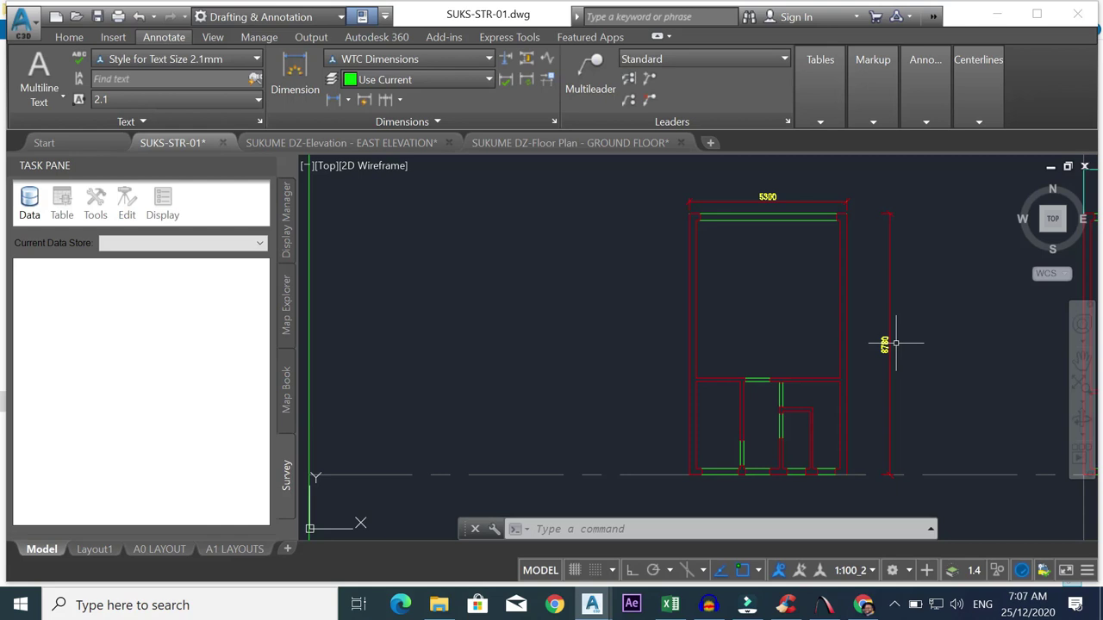
- Delete the overall length and width dimensions from the copied ground floor plan
{"action": "left_click", "coordinate": [913, 309]}
{"action": "left_click", "coordinate": [896, 346]}
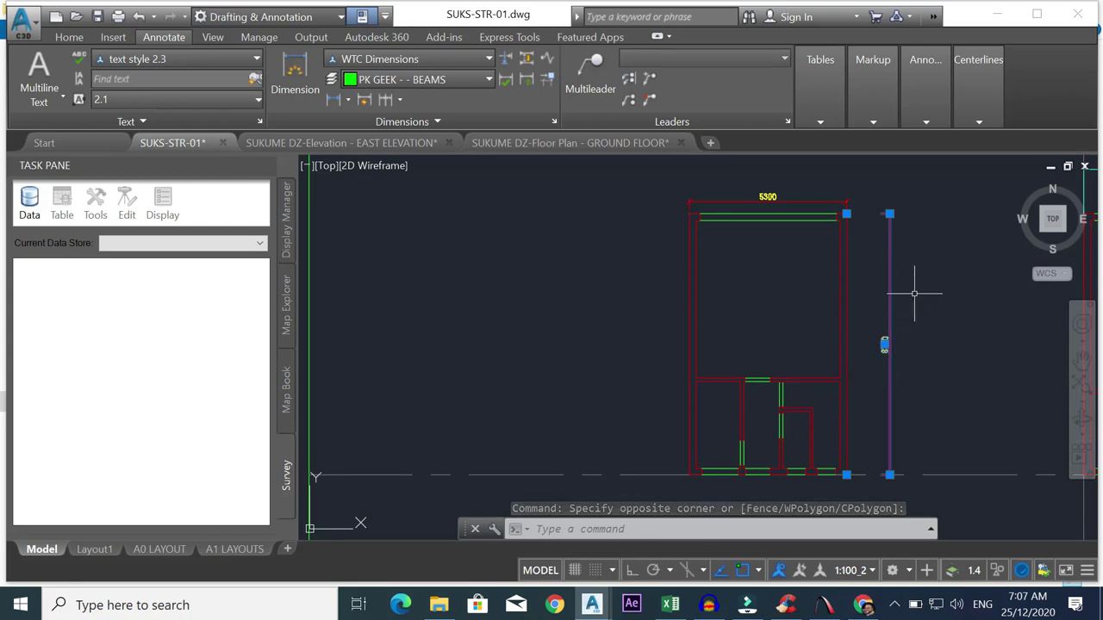
{"action": "key", "text": "Delete"}
{"action": "scroll", "coordinate": [771, 195], "scroll_direction": "up", "scroll_amount": 3}
{"action": "left_click", "coordinate": [773, 194]}
{"action": "left_click", "coordinate": [749, 200]}
{"action": "key", "text": "Delete"}
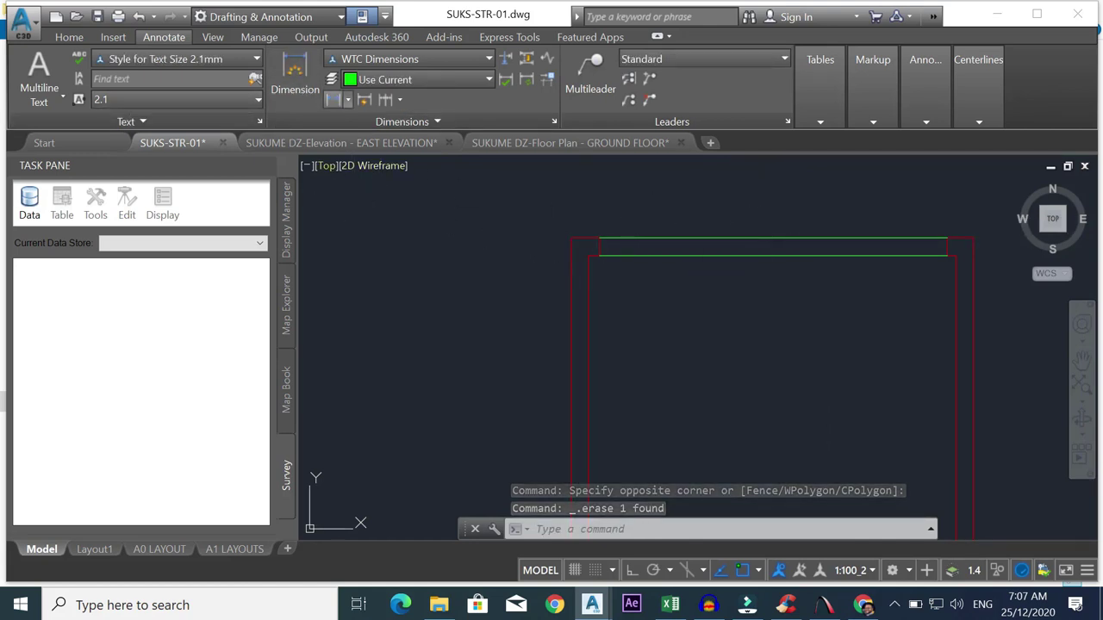
{"action": "left_click", "coordinate": [69, 37]}
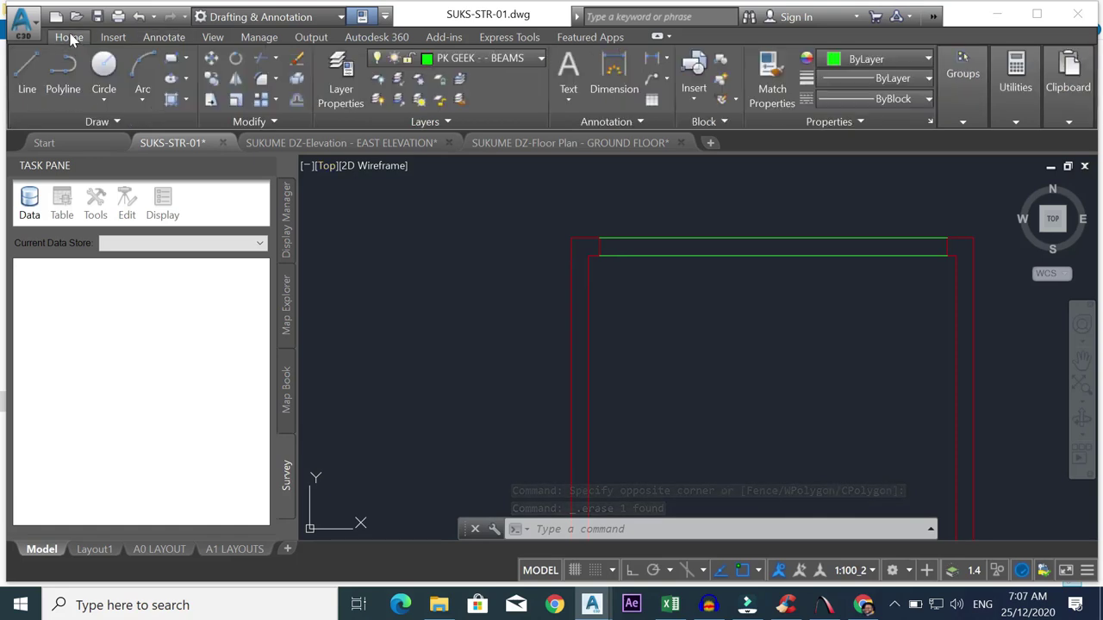
{"action": "left_click", "coordinate": [26, 73]}
{"action": "left_click", "coordinate": [593, 239]}
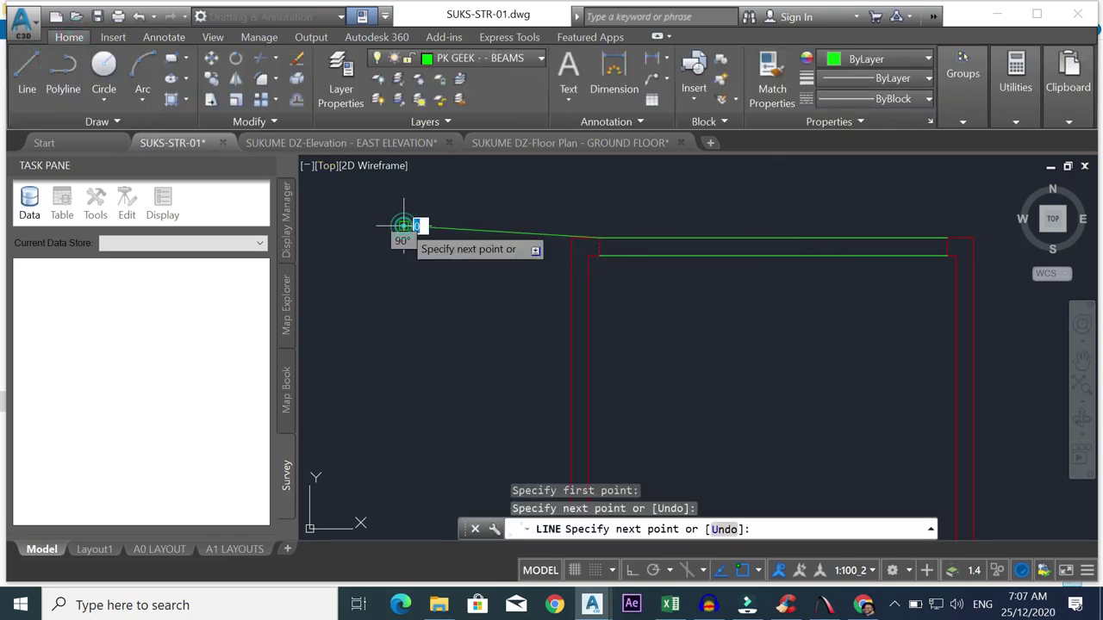
{"action": "key", "text": "Down"}
{"action": "key", "text": "Return"}
{"action": "key", "text": "Escape"}
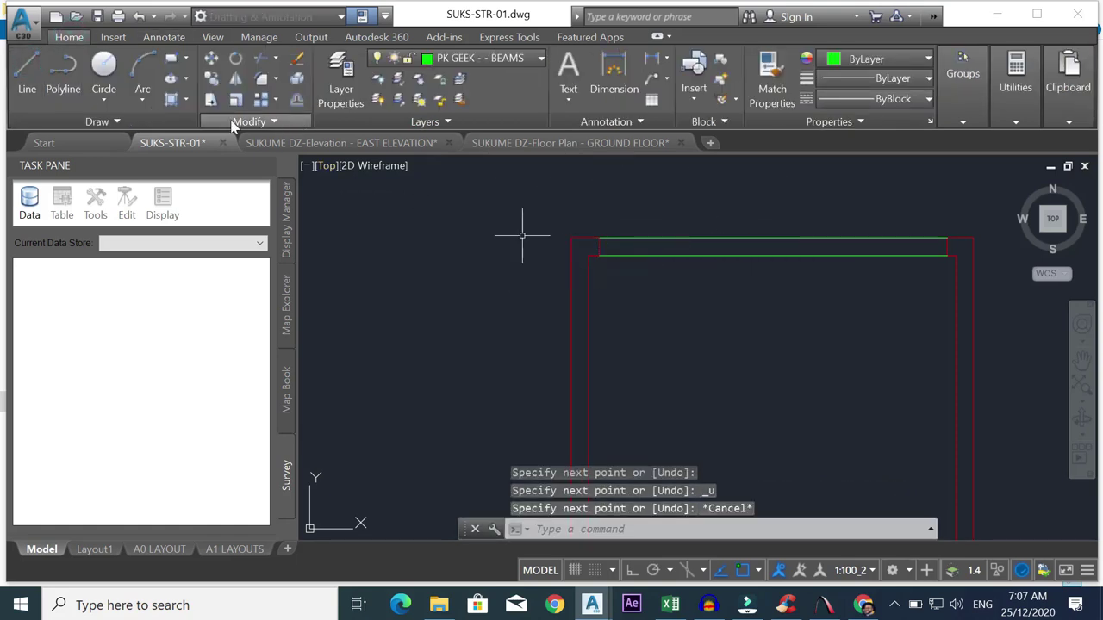
{"action": "left_click", "coordinate": [40, 76]}
{"action": "left_click", "coordinate": [593, 240]}
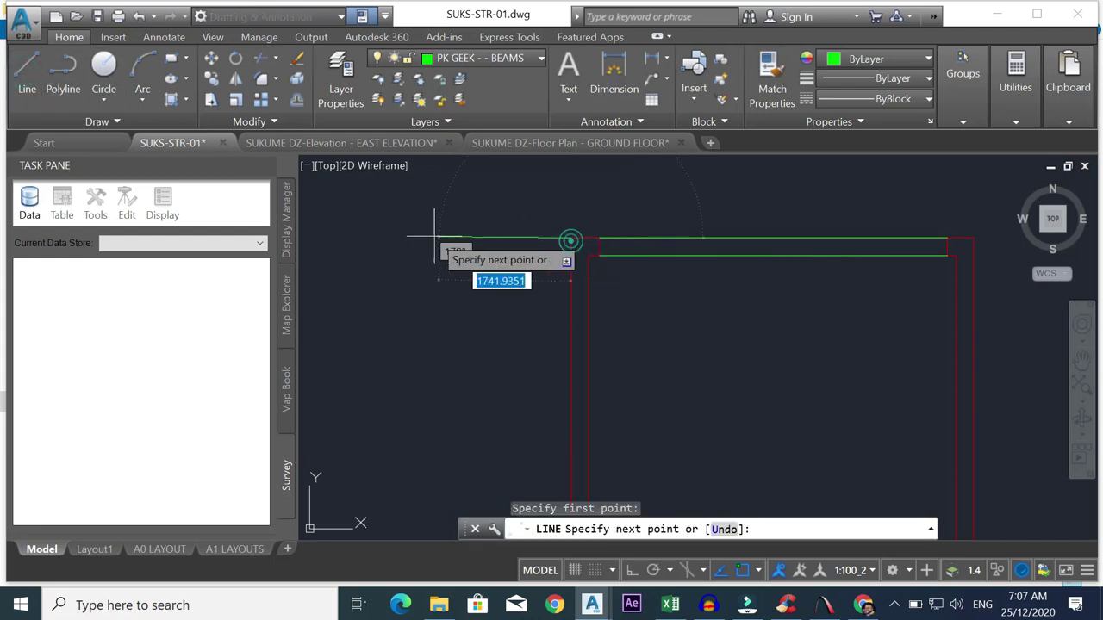
{"action": "key", "text": "Down"}
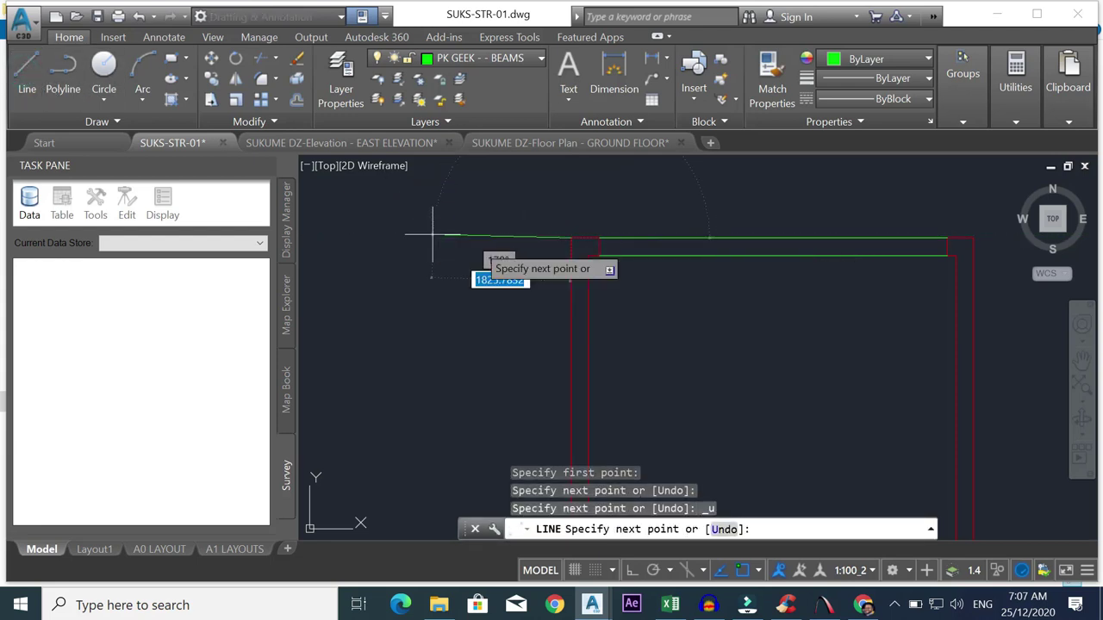
{"action": "key", "text": "Return"}
{"action": "key", "text": "Escape"}
- Draw a horizontal construction line leftward from the ground floor plan's upper-left outer wall corner with Ortho on
{"action": "left_click", "coordinate": [29, 74]}
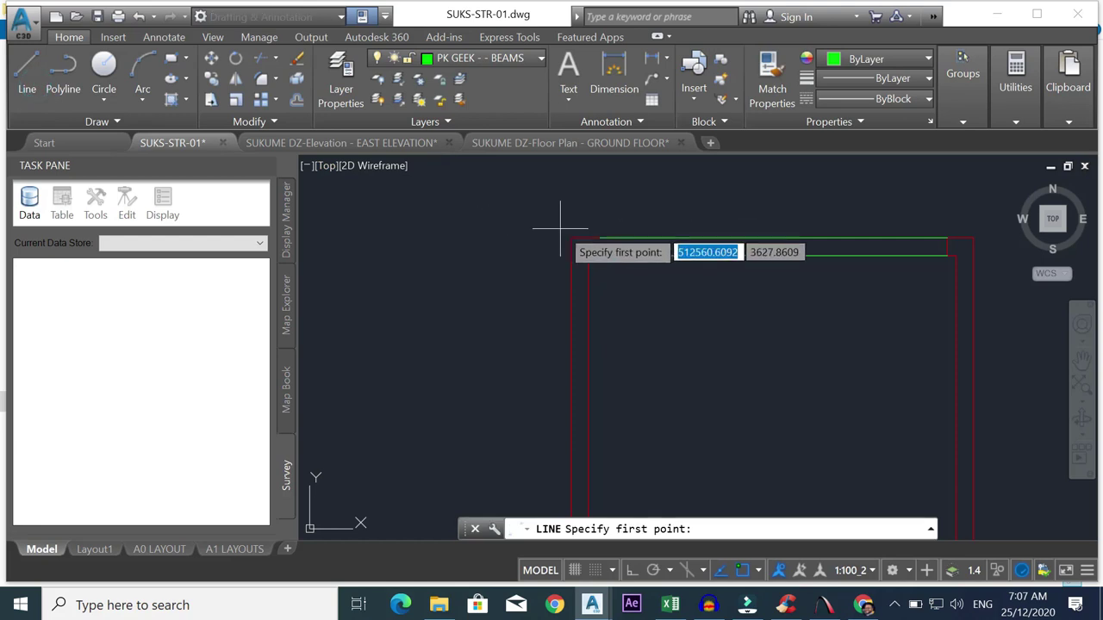
{"action": "left_click", "coordinate": [570, 237]}
{"action": "key", "text": "F8"}
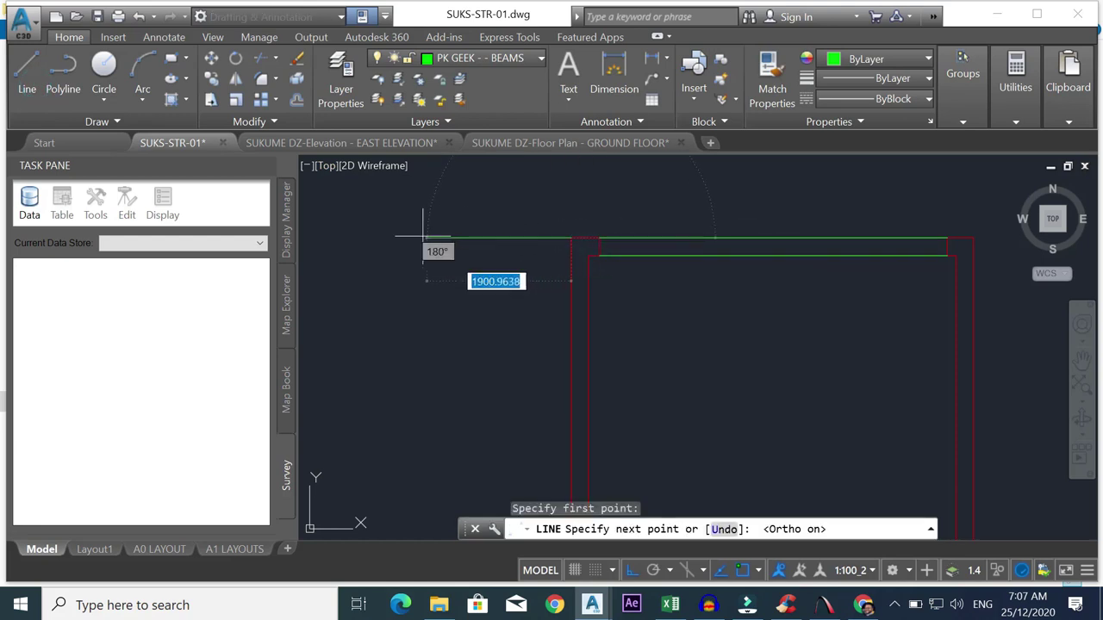
{"action": "left_click", "coordinate": [394, 237]}
{"action": "key", "text": "Escape"}
- Offset the horizontal construction line 500 mm downward
{"action": "left_click", "coordinate": [485, 216]}
{"action": "left_click", "coordinate": [476, 255]}
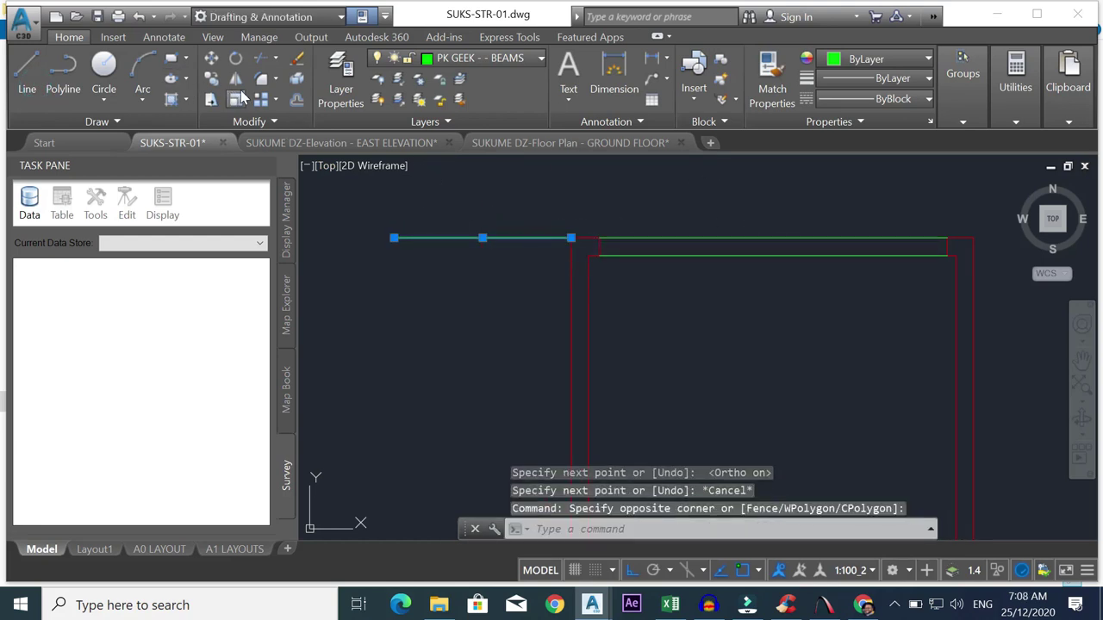
{"action": "left_click", "coordinate": [296, 100]}
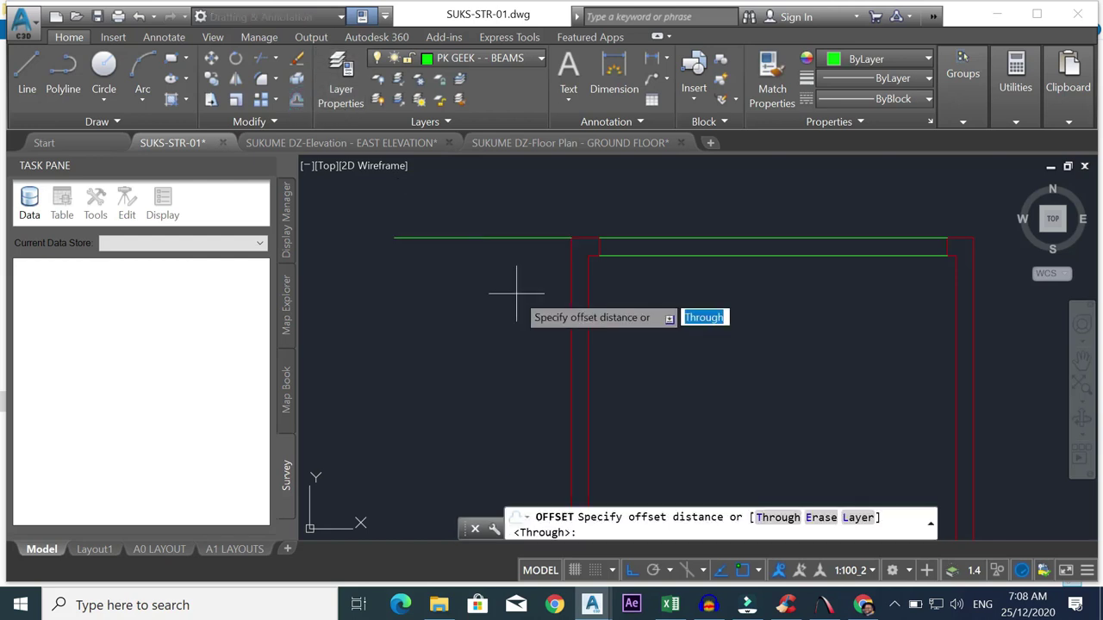
{"action": "type", "text": "500"}
{"action": "key", "text": "Return"}
{"action": "left_click", "coordinate": [482, 238]}
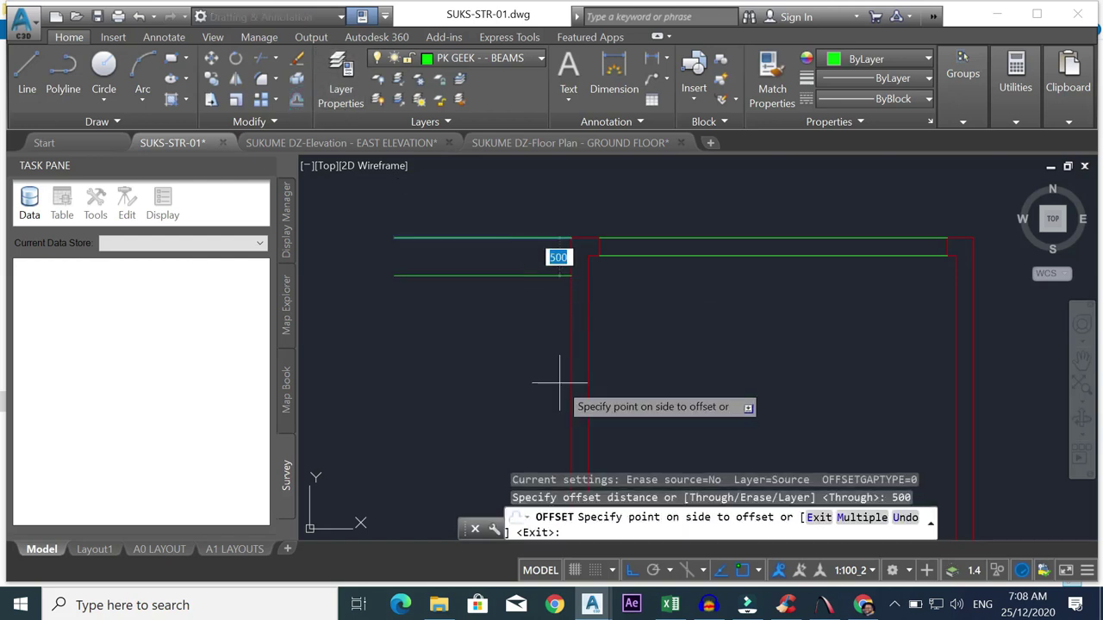
{"action": "left_click", "coordinate": [559, 384]}
{"action": "key", "text": "Escape"}
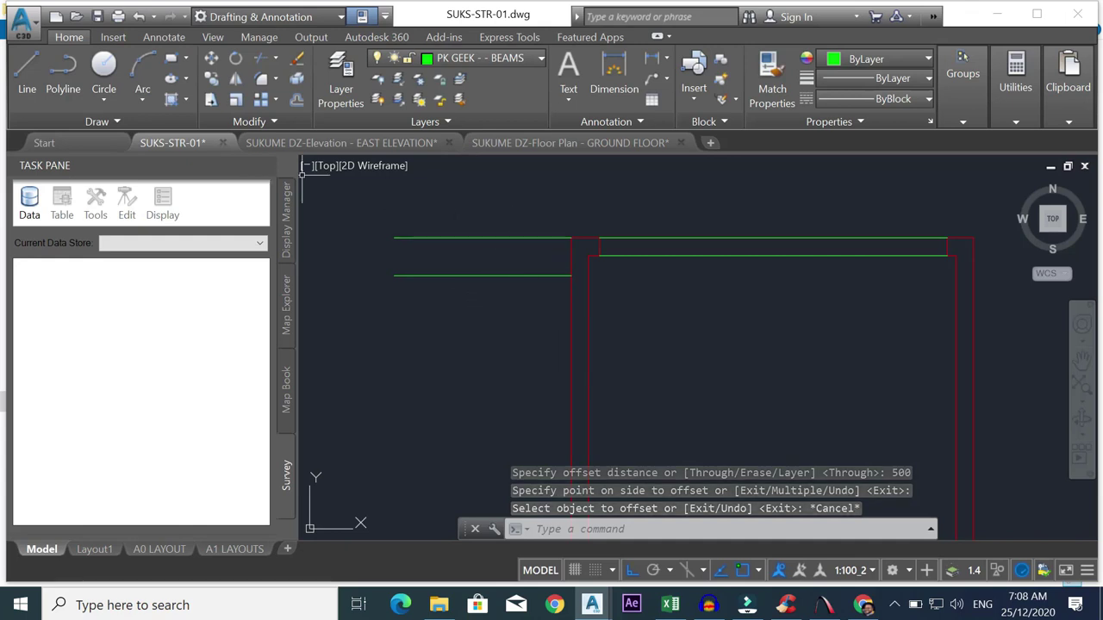
- Stretch the right end of the offset line horizontally past the inner face of the left external wall
{"action": "left_click", "coordinate": [596, 257]}
{"action": "left_click", "coordinate": [534, 293]}
{"action": "left_click", "coordinate": [572, 276]}
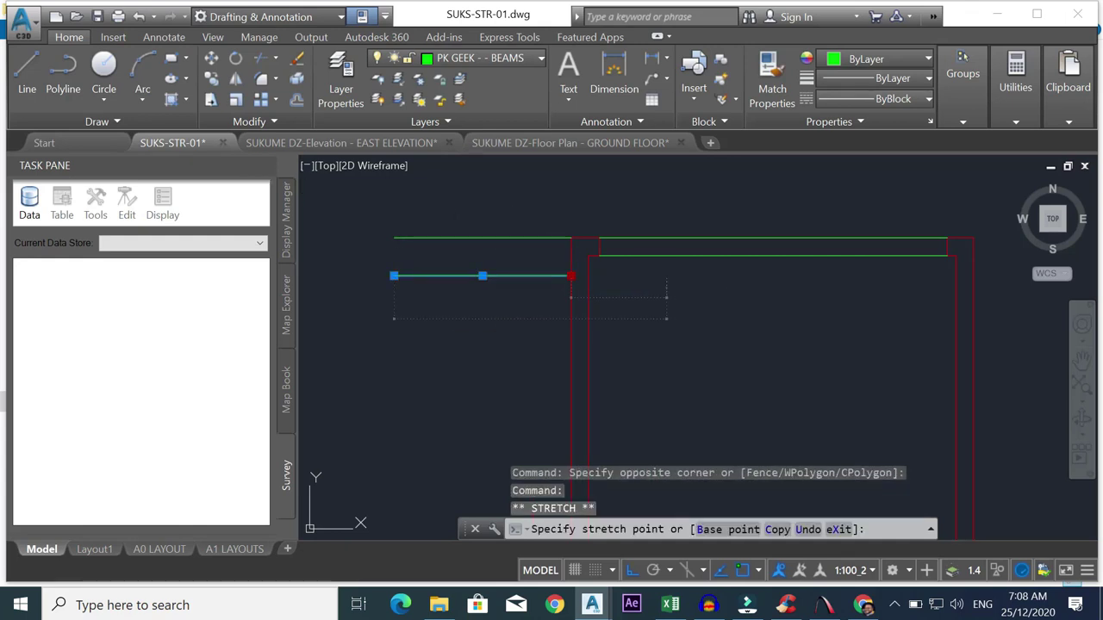
{"action": "left_click", "coordinate": [666, 276]}
{"action": "key", "text": "Escape"}
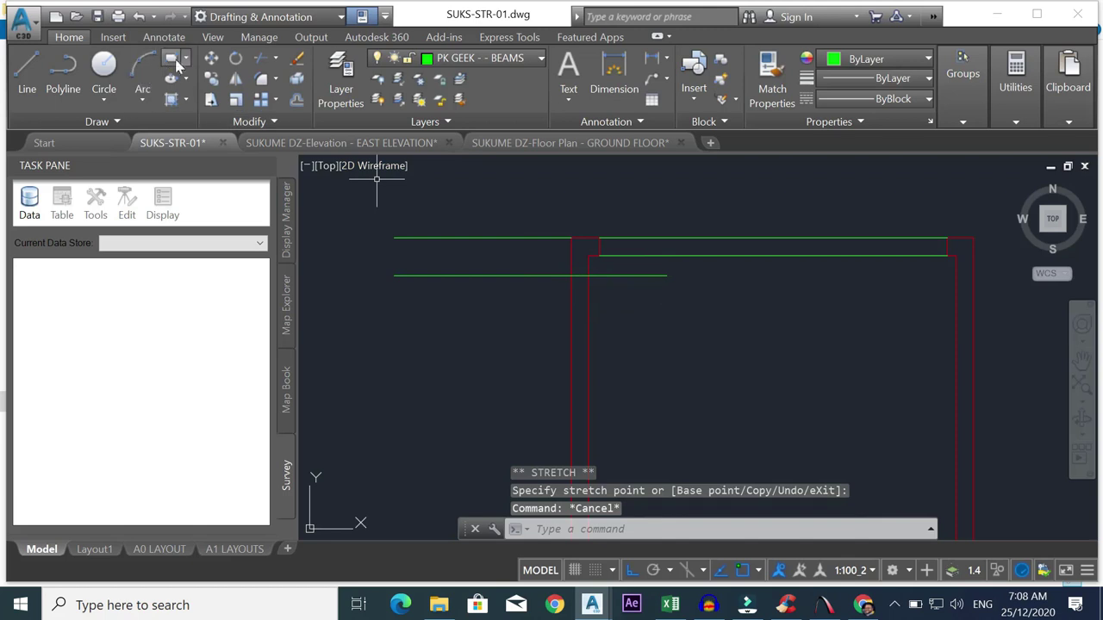
- Draw a 230 by 500 mm rectangle from the upper-left outer wall corner to where the offset line crosses the inner wall face
{"action": "left_click", "coordinate": [184, 64]}
{"action": "left_click", "coordinate": [207, 83]}
{"action": "scroll", "coordinate": [573, 238], "scroll_direction": "up", "scroll_amount": 2}
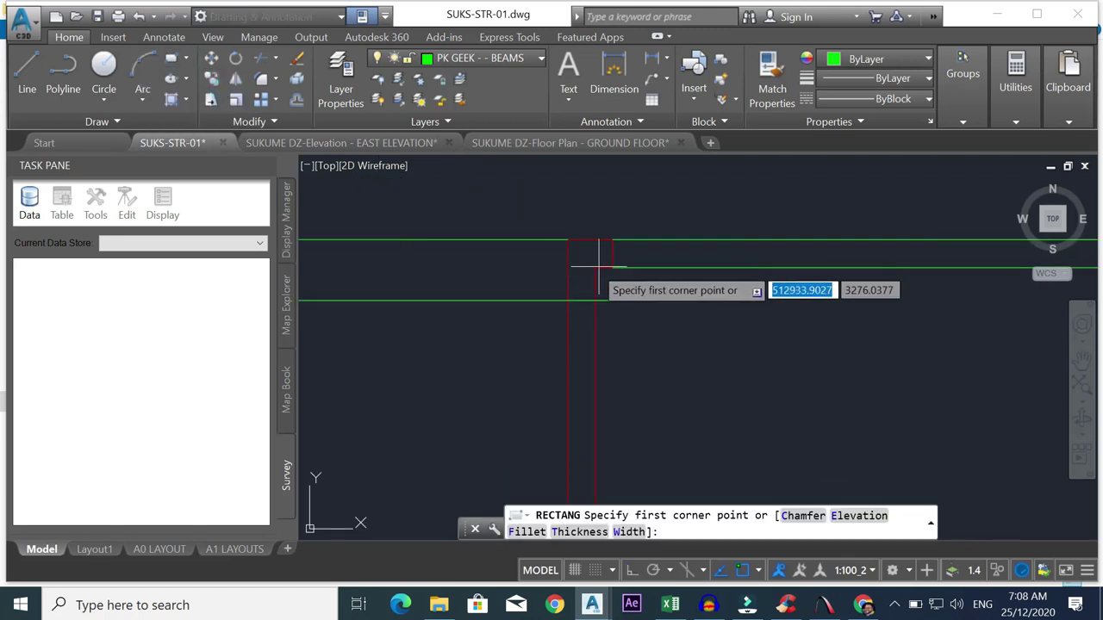
{"action": "left_click", "coordinate": [567, 239]}
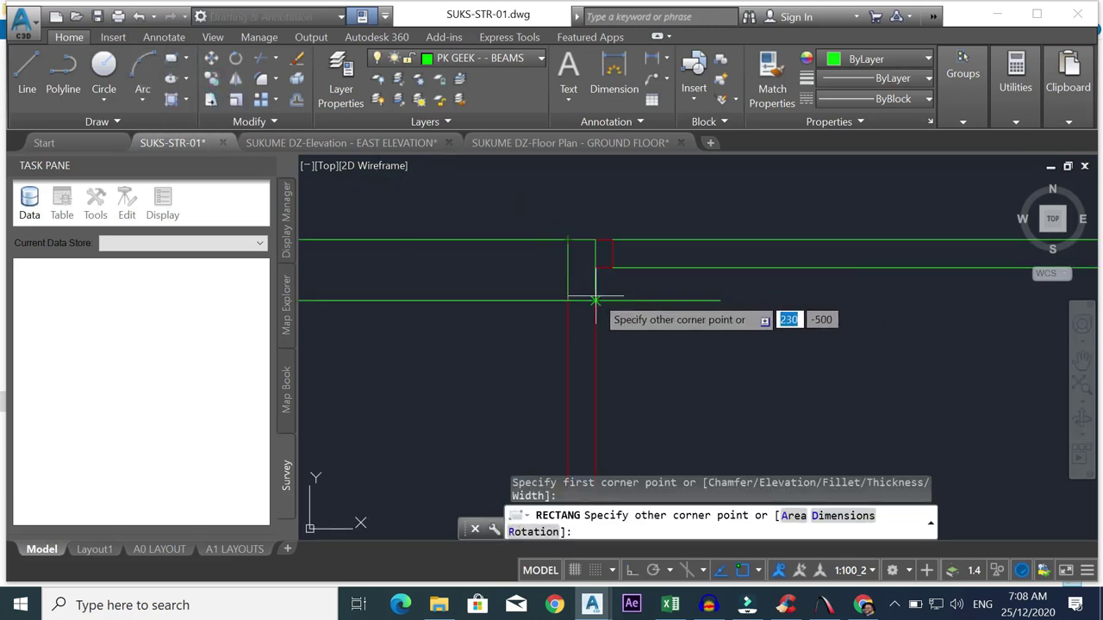
{"action": "key", "text": "Escape"}
- Delete both horizontal construction lines around the corner rectangle
{"action": "left_click", "coordinate": [689, 298]}
{"action": "left_click", "coordinate": [671, 322]}
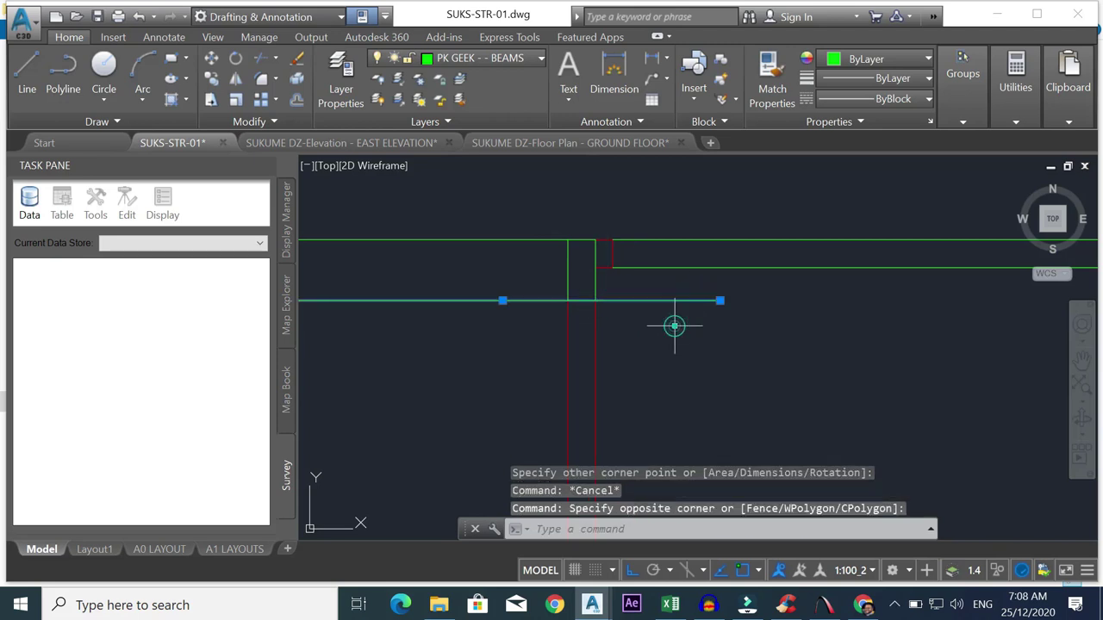
{"action": "key", "text": "Delete"}
{"action": "left_click", "coordinate": [502, 212]}
{"action": "left_click", "coordinate": [483, 253]}
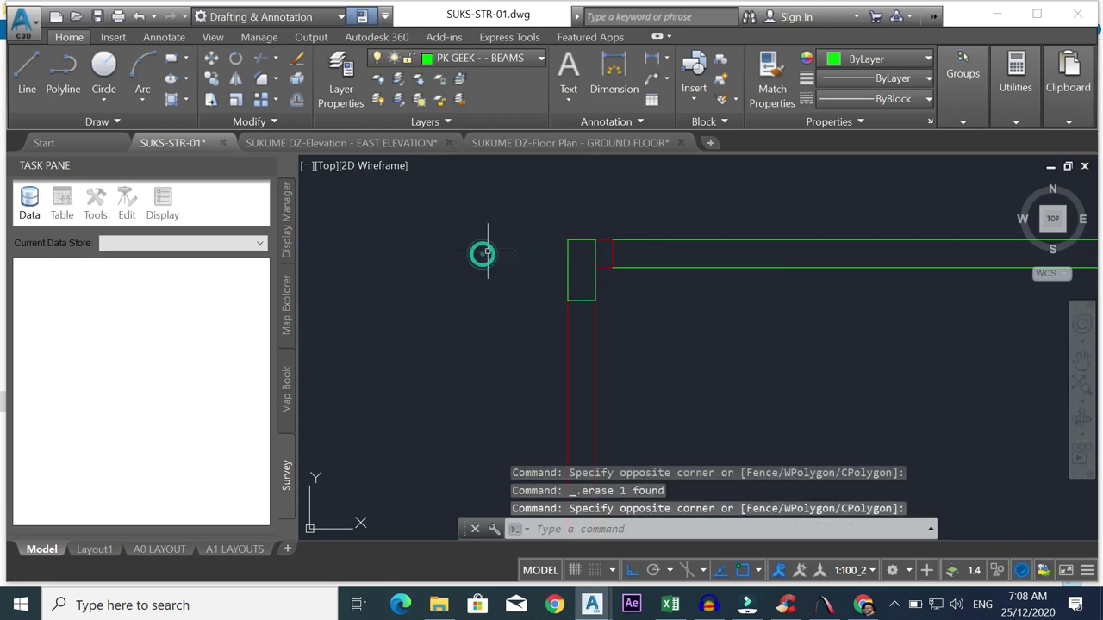
- Close the Task Pane and display the corner rectangle's properties, then clear the selection
{"action": "left_click", "coordinate": [566, 264]}
{"action": "left_click", "coordinate": [212, 37]}
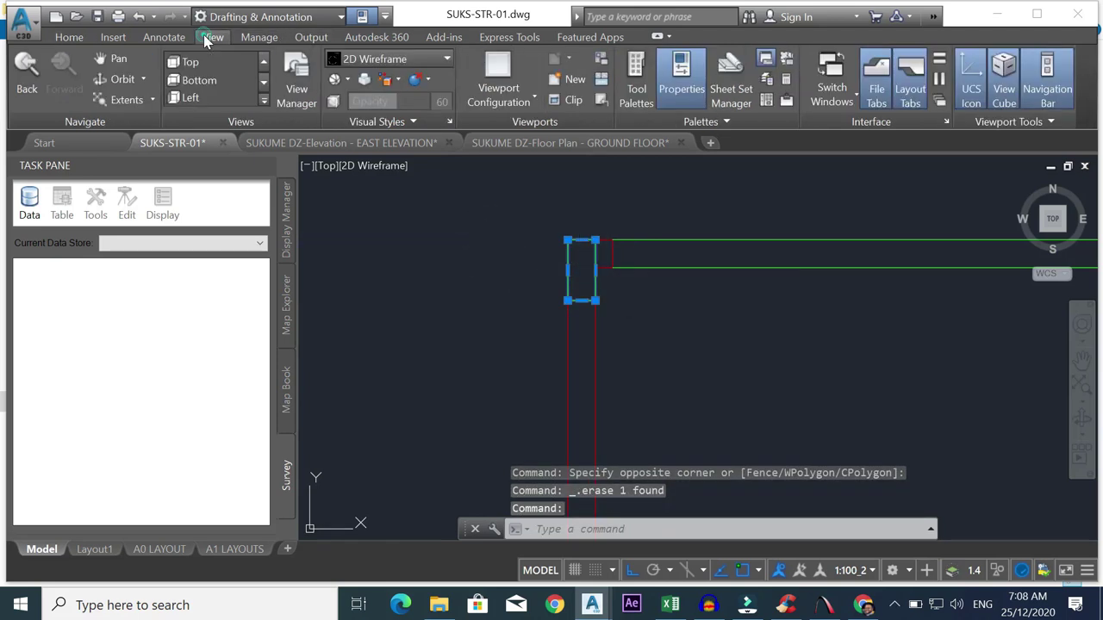
{"action": "left_click", "coordinate": [680, 93]}
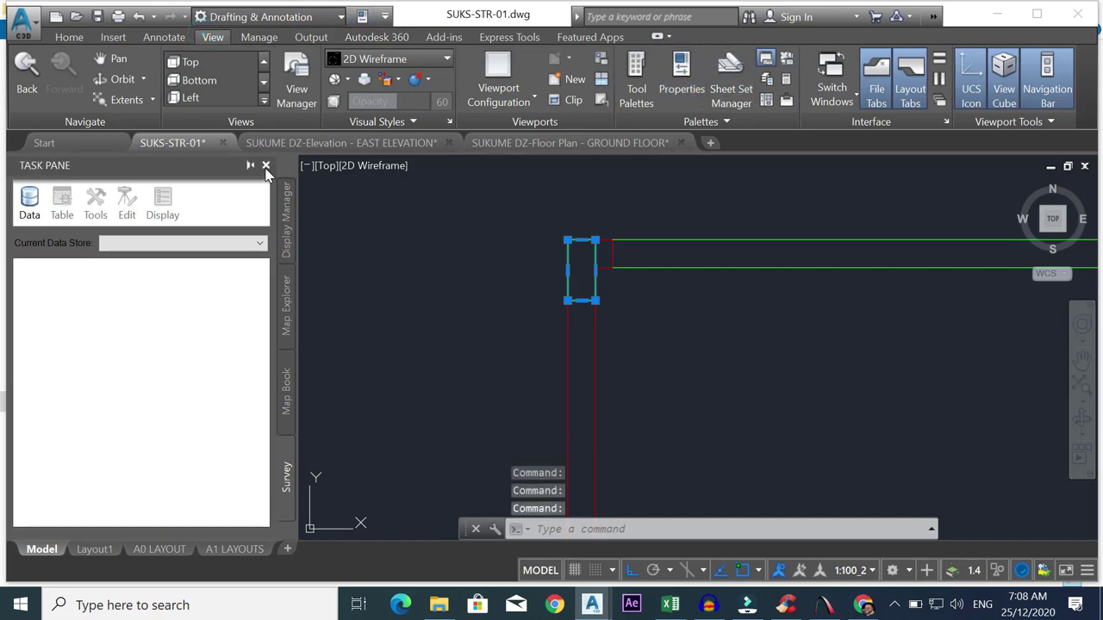
{"action": "left_click", "coordinate": [265, 166]}
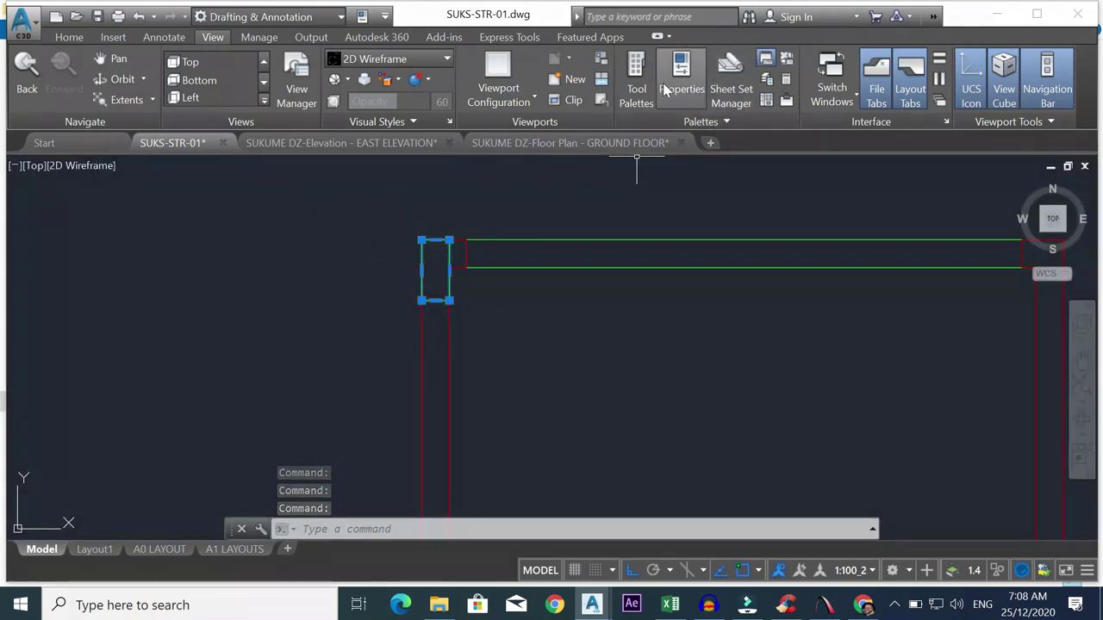
{"action": "left_click", "coordinate": [681, 82]}
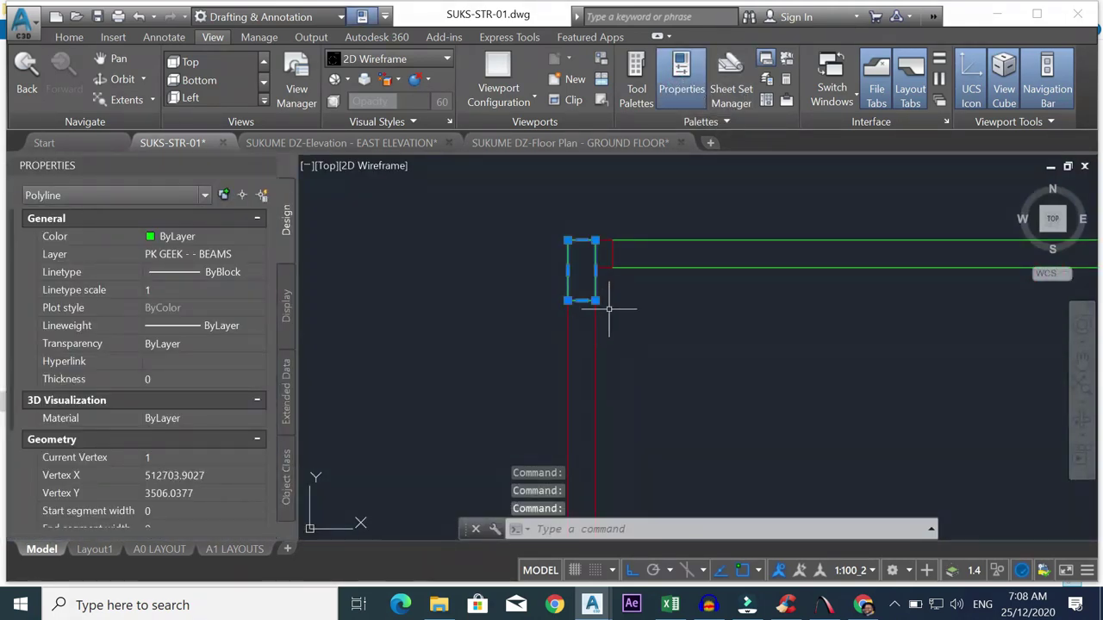
{"action": "scroll", "coordinate": [614, 298], "scroll_direction": "down", "scroll_amount": 1}
{"action": "key", "text": "Escape"}
{"action": "scroll", "coordinate": [590, 289], "scroll_direction": "up", "scroll_amount": 2}
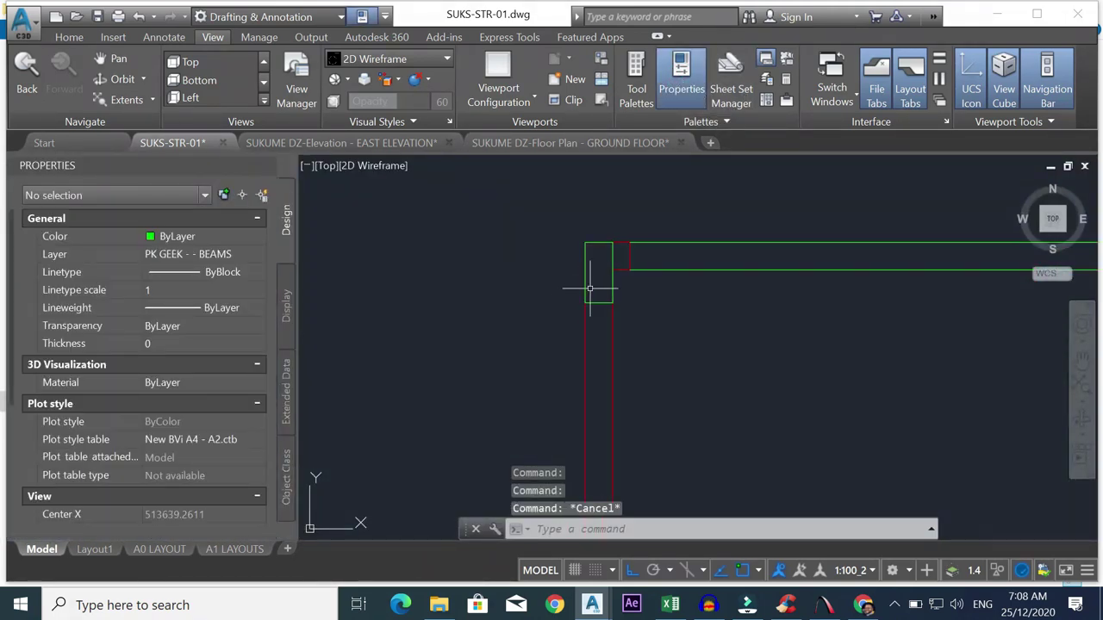
{"action": "scroll", "coordinate": [609, 260], "scroll_direction": "down", "scroll_amount": 3}
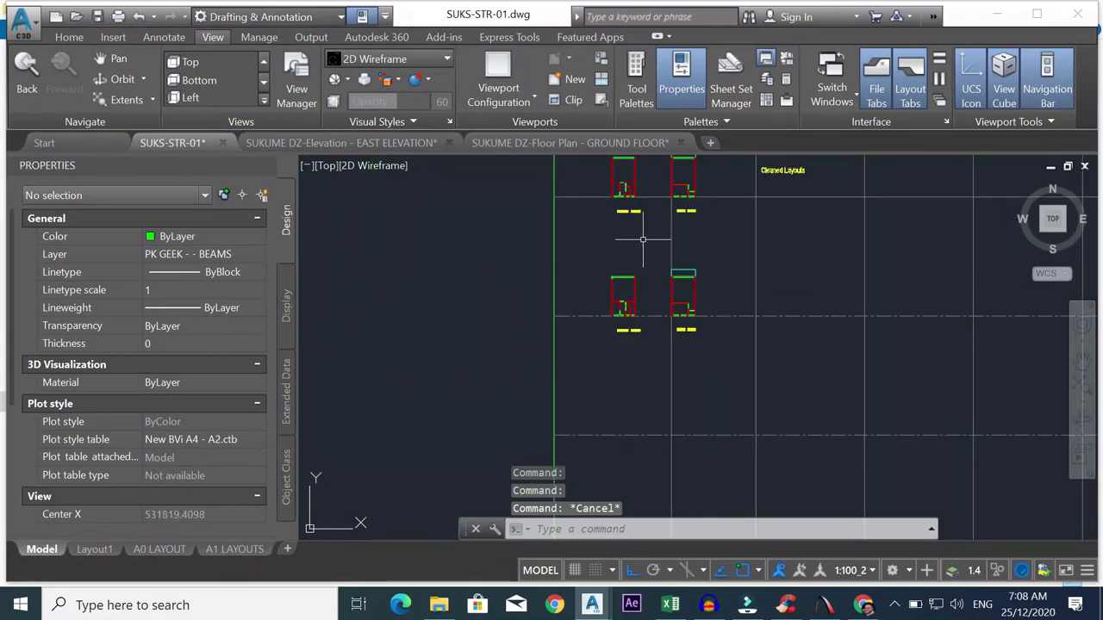
- Match the properties of the cyan outline above the first floor plan to the ground floor's upper-left corner rectangle
{"action": "type", "text": "ma"}
{"action": "key", "text": "Return"}
{"action": "scroll", "coordinate": [695, 283], "scroll_direction": "up", "scroll_amount": 3}
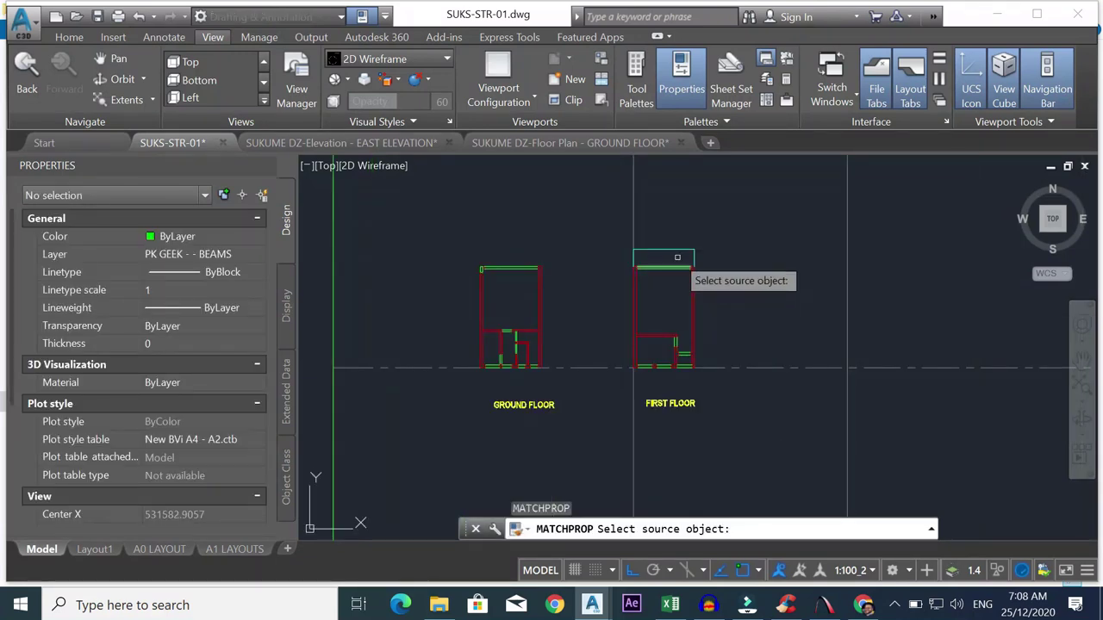
{"action": "left_click", "coordinate": [676, 249]}
{"action": "scroll", "coordinate": [468, 274], "scroll_direction": "up", "scroll_amount": 4}
{"action": "scroll", "coordinate": [517, 250], "scroll_direction": "up", "scroll_amount": 2}
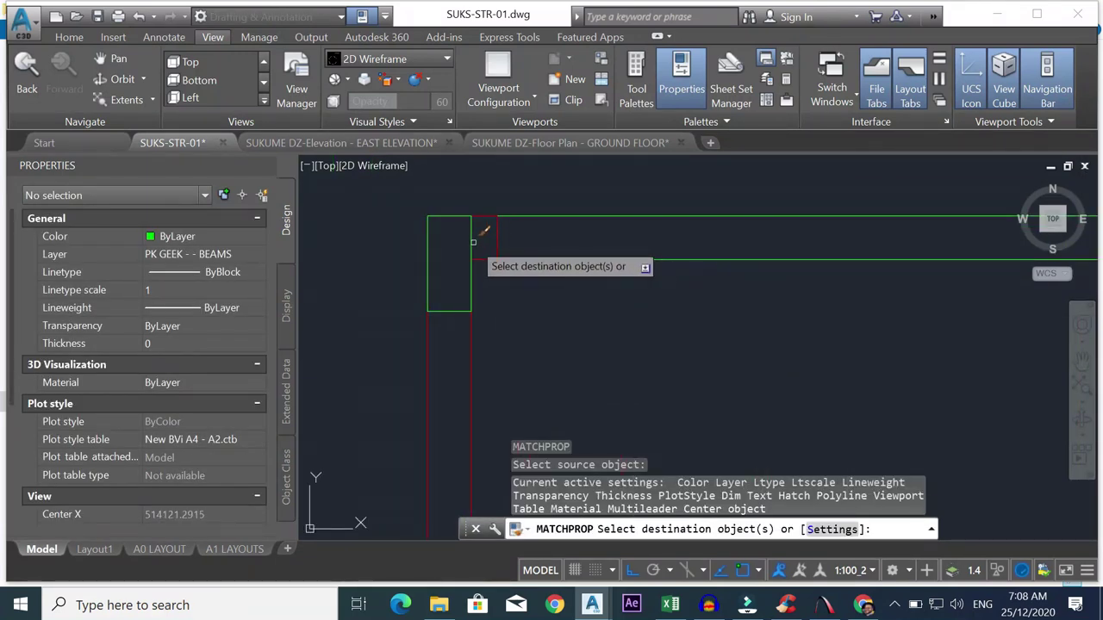
{"action": "key", "text": "Escape"}
- Set the upper-left corner rectangle's global width to 25 and finally to 15
{"action": "left_click", "coordinate": [471, 234]}
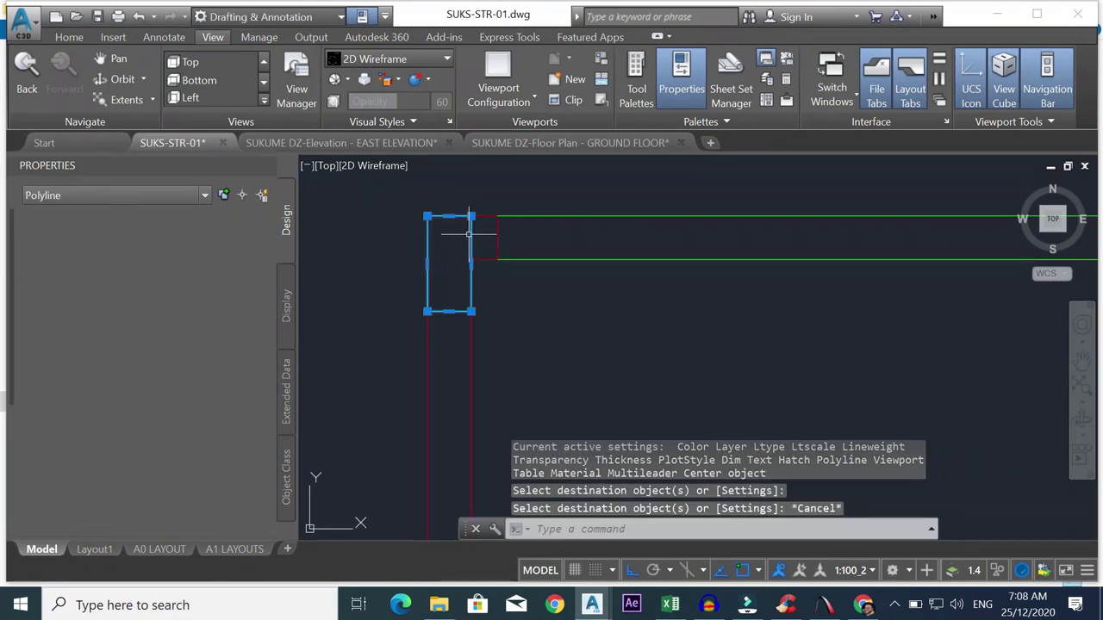
{"action": "scroll", "coordinate": [165, 396], "scroll_direction": "down", "scroll_amount": 3}
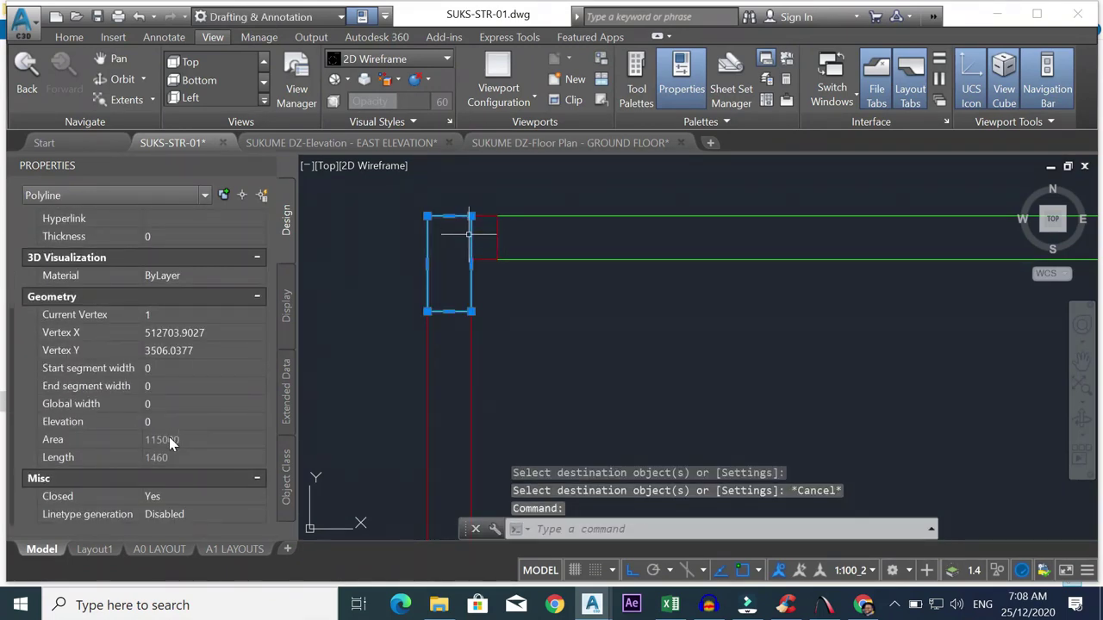
{"action": "left_click", "coordinate": [184, 401]}
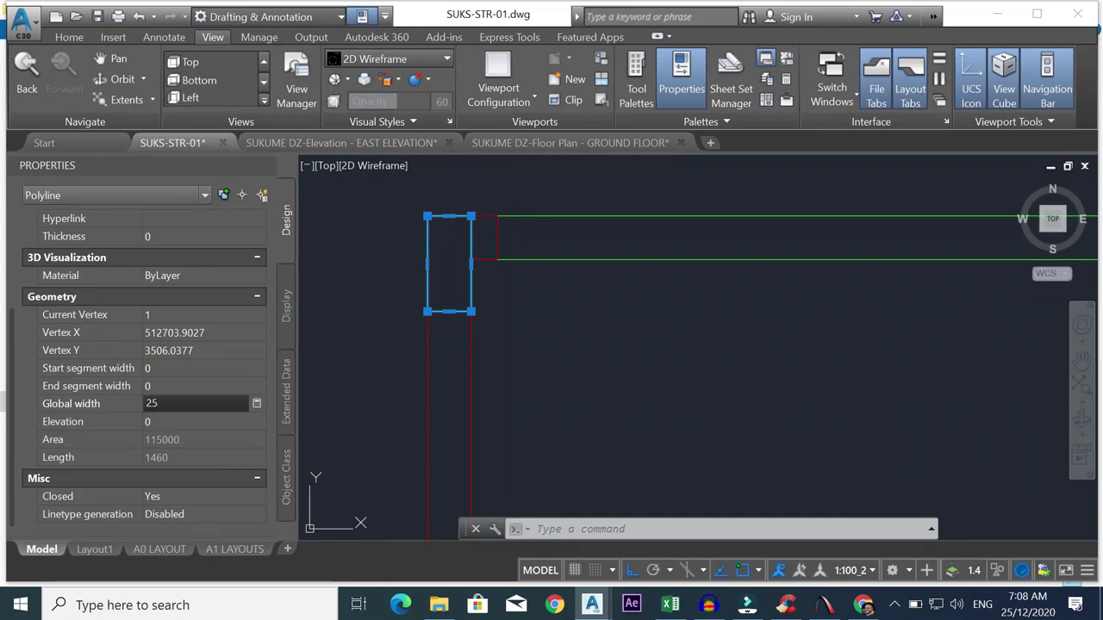
{"action": "type", "text": "25"}
{"action": "key", "text": "Tab"}
{"action": "left_click", "coordinate": [183, 385]}
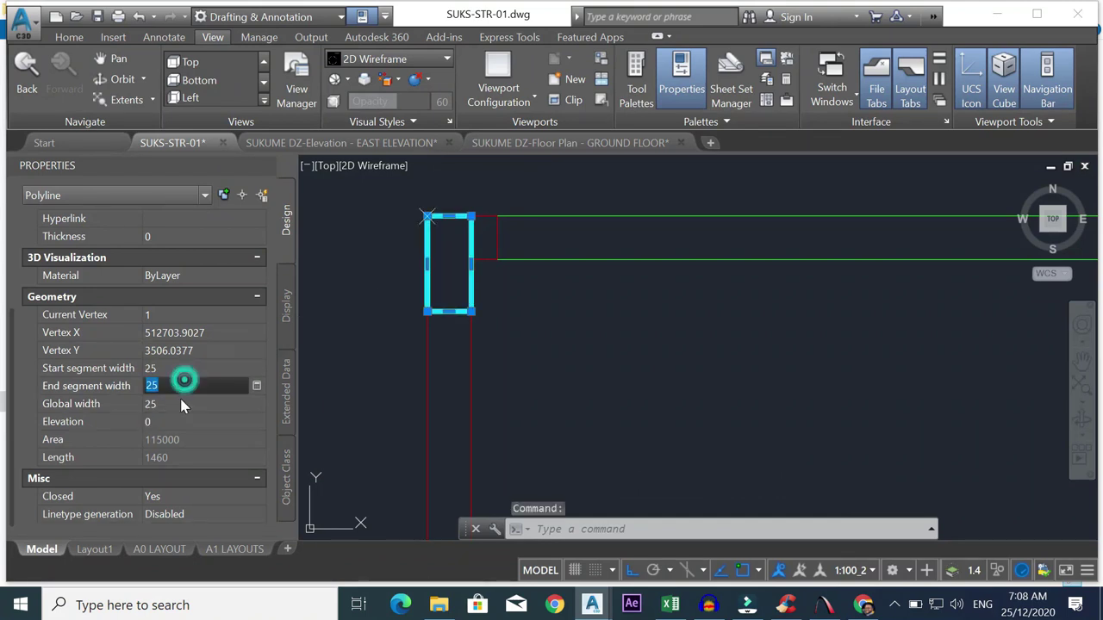
{"action": "left_click", "coordinate": [179, 399]}
{"action": "key", "text": "Tab"}
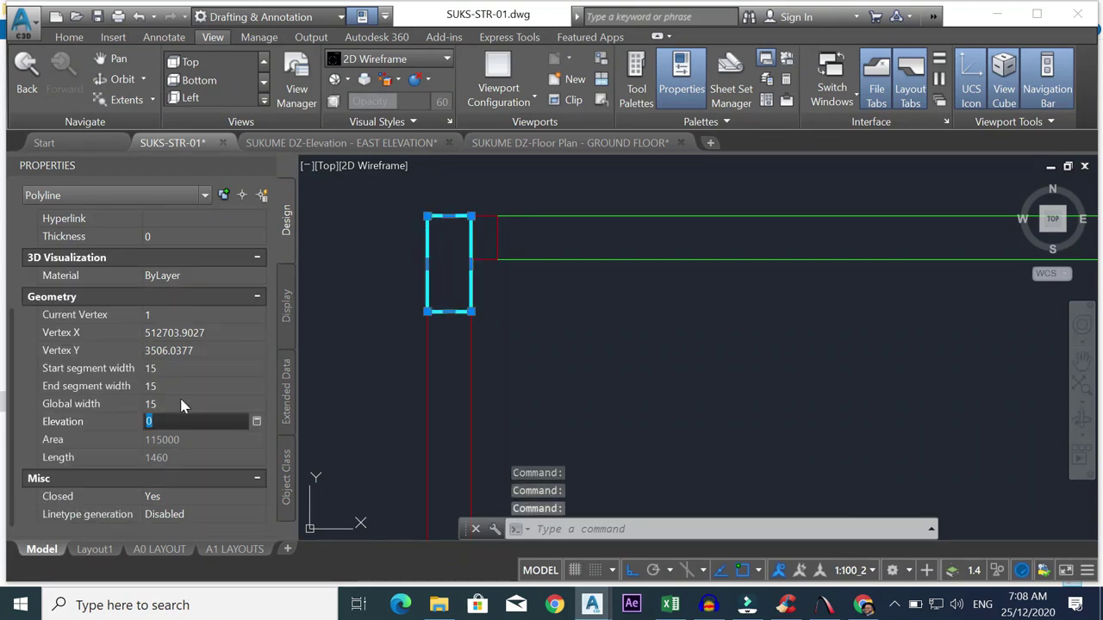
{"action": "key", "text": "Escape"}
{"action": "scroll", "coordinate": [446, 274], "scroll_direction": "up", "scroll_amount": 3}
{"action": "scroll", "coordinate": [452, 277], "scroll_direction": "up", "scroll_amount": 4}
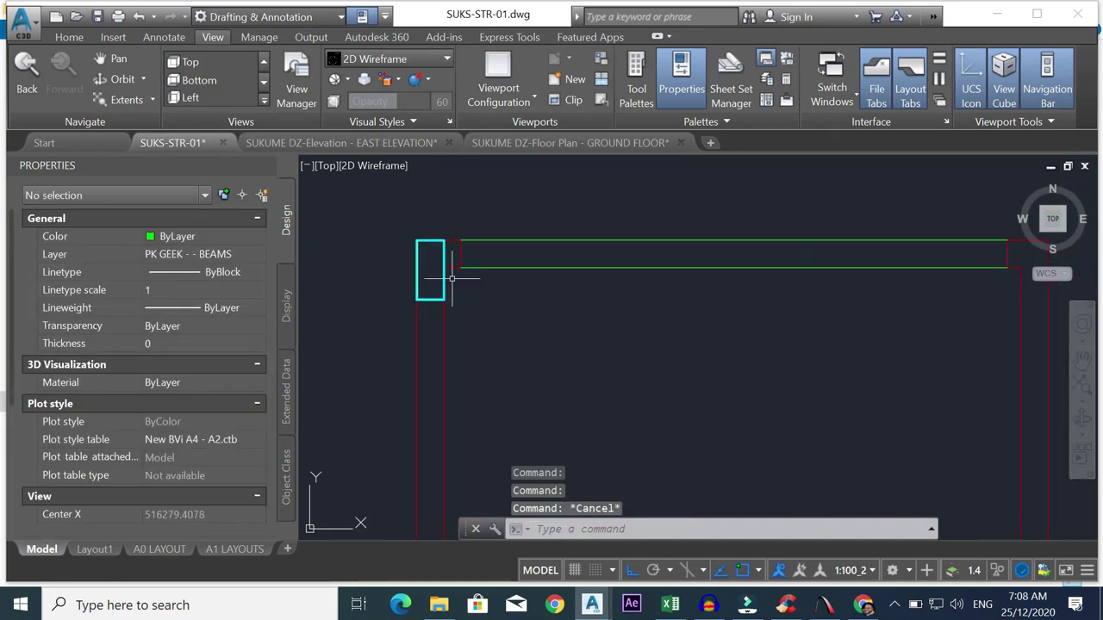
{"action": "left_click", "coordinate": [439, 256]}
{"action": "left_click", "coordinate": [69, 37]}
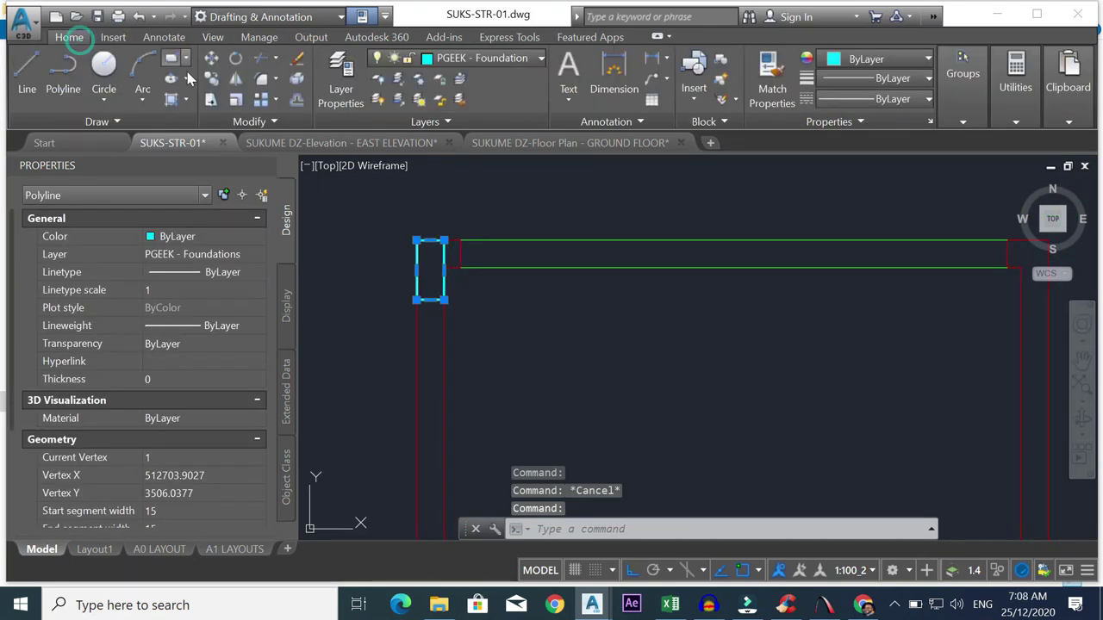
{"action": "left_click", "coordinate": [211, 78]}
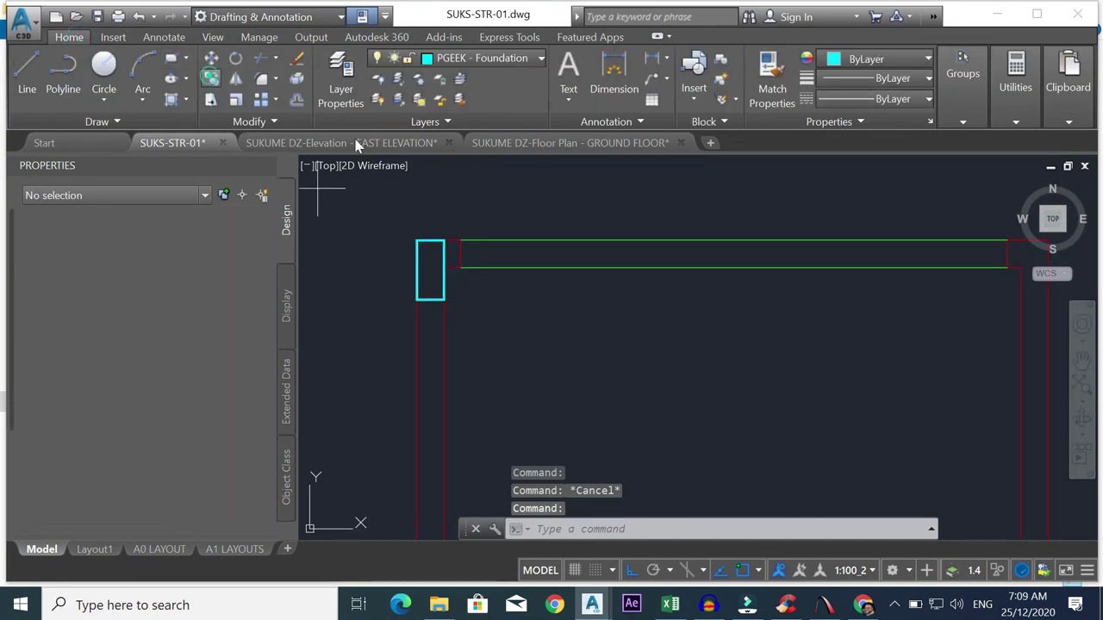
{"action": "left_click", "coordinate": [416, 240]}
{"action": "key", "text": "Escape"}
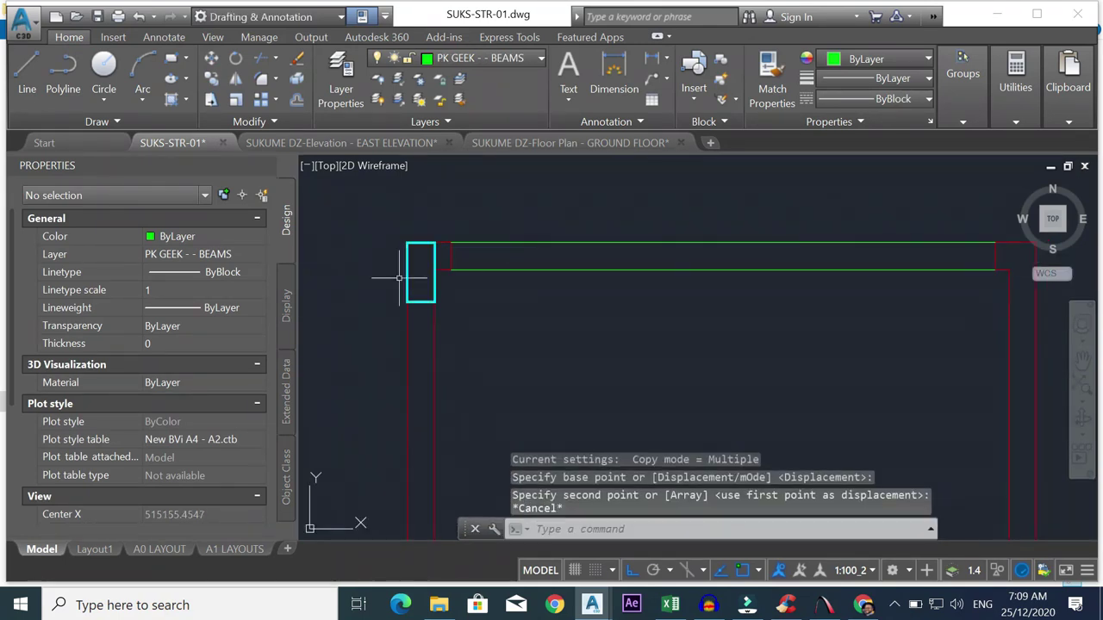
- Copy the upper-left column outline by its upper-right corner to the ground floor plan's upper-right outer wall corner
{"action": "scroll", "coordinate": [463, 250], "scroll_direction": "up", "scroll_amount": 4}
{"action": "left_click", "coordinate": [513, 225]}
{"action": "left_click", "coordinate": [476, 228]}
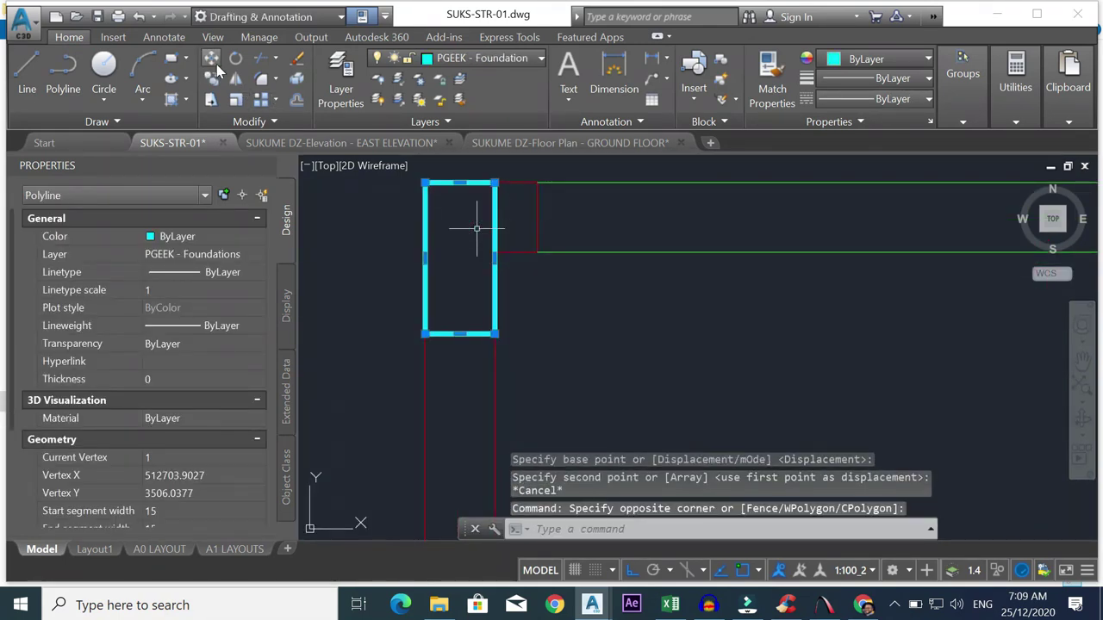
{"action": "left_click", "coordinate": [211, 77]}
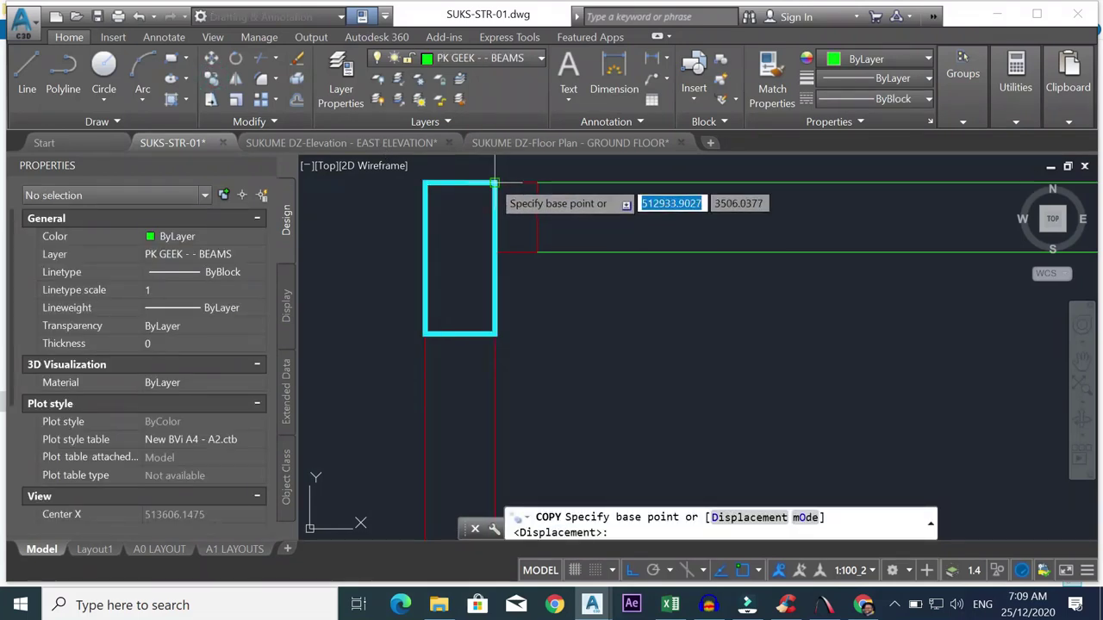
{"action": "left_click", "coordinate": [495, 183]}
{"action": "scroll", "coordinate": [494, 206], "scroll_direction": "down", "scroll_amount": 8}
{"action": "scroll", "coordinate": [728, 207], "scroll_direction": "up", "scroll_amount": 6}
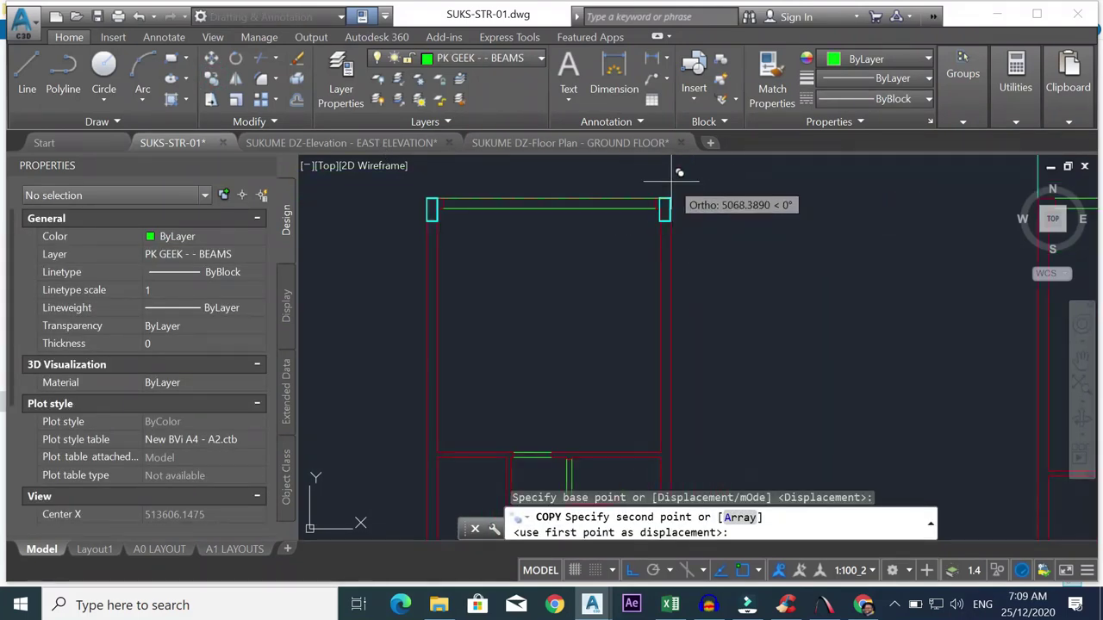
{"action": "left_click", "coordinate": [669, 246]}
{"action": "scroll", "coordinate": [620, 247], "scroll_direction": "down", "scroll_amount": 5}
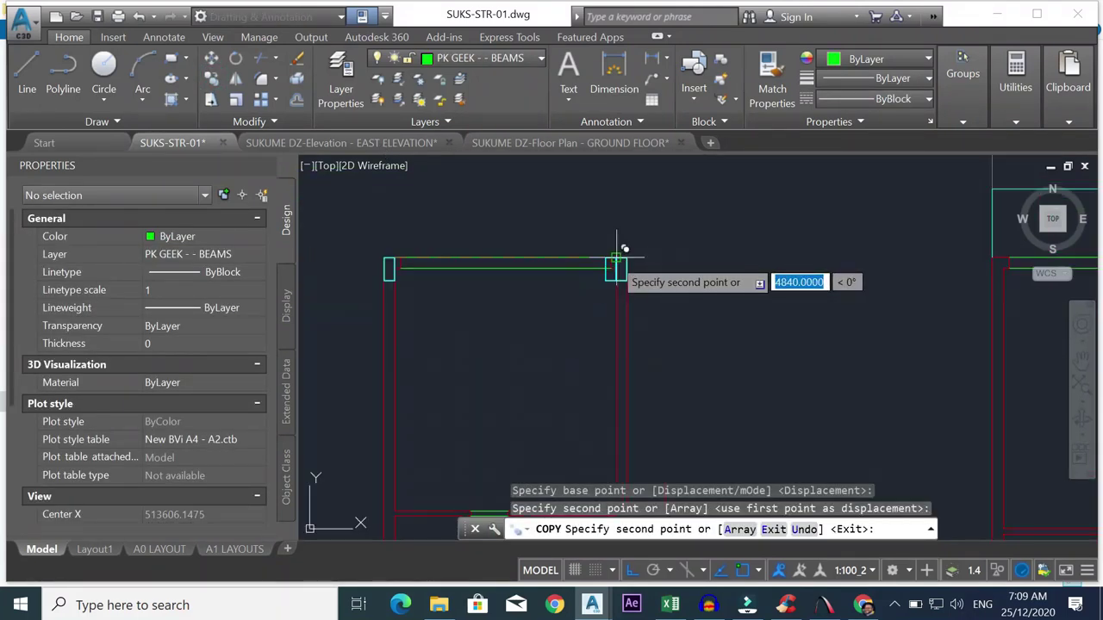
{"action": "key", "text": "Escape"}
- Copy both upper column outlines straight down by their lower outer corner to the bottom outer wall corners of the ground floor plan
{"action": "scroll", "coordinate": [382, 277], "scroll_direction": "up", "scroll_amount": 5}
{"action": "left_click", "coordinate": [432, 223]}
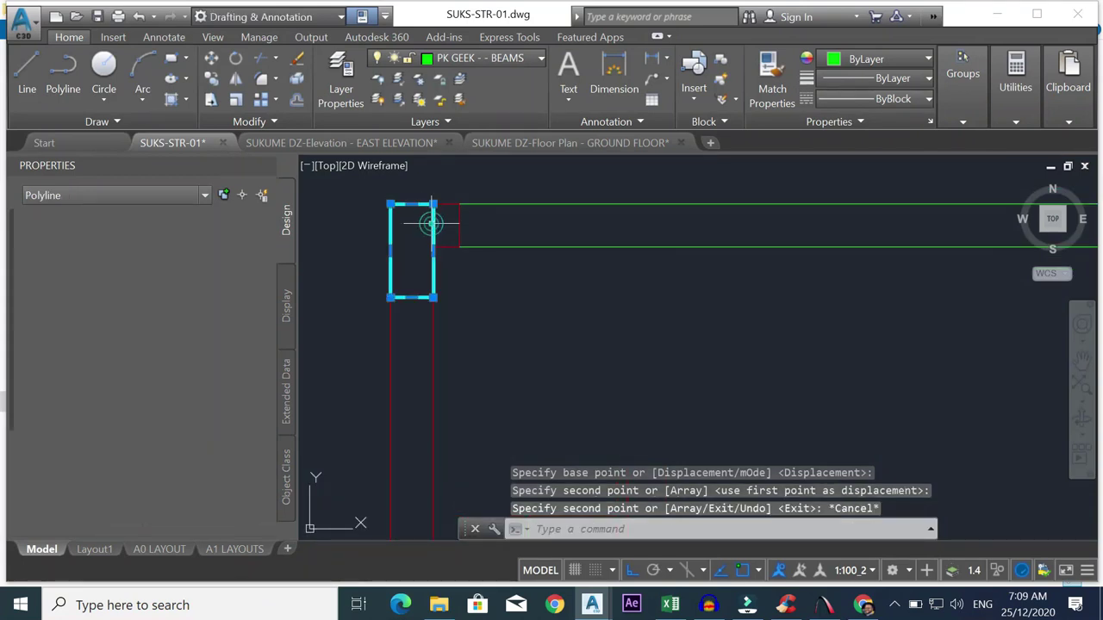
{"action": "scroll", "coordinate": [530, 225], "scroll_direction": "down", "scroll_amount": 5}
{"action": "scroll", "coordinate": [735, 226], "scroll_direction": "up", "scroll_amount": 5}
{"action": "left_click", "coordinate": [709, 244]}
{"action": "left_click", "coordinate": [676, 285]}
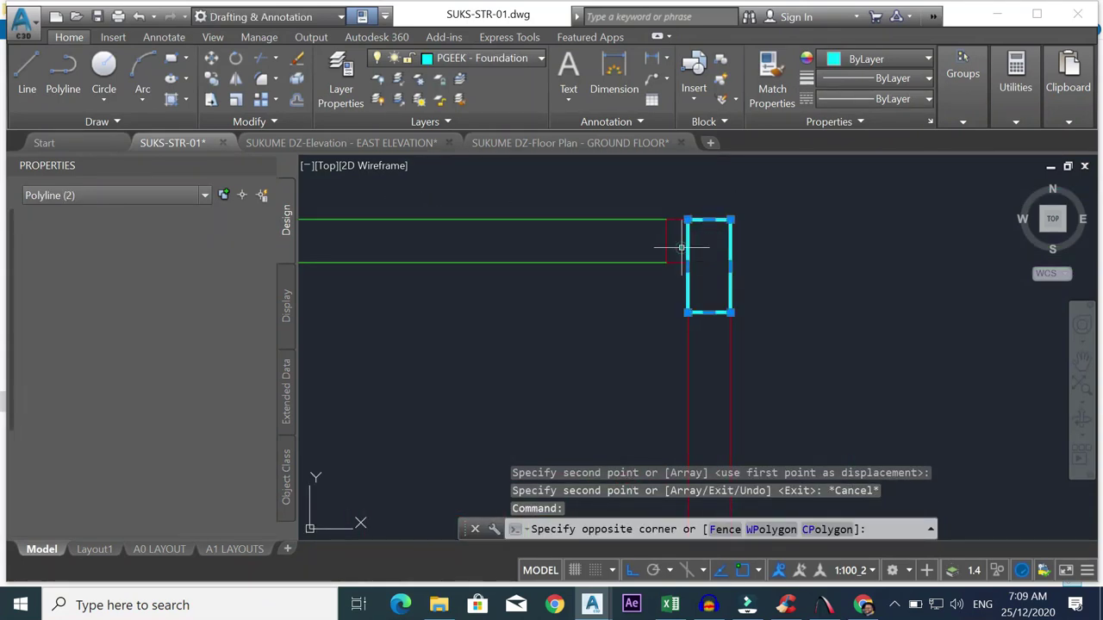
{"action": "scroll", "coordinate": [671, 250], "scroll_direction": "down", "scroll_amount": 2}
{"action": "left_click", "coordinate": [211, 78]}
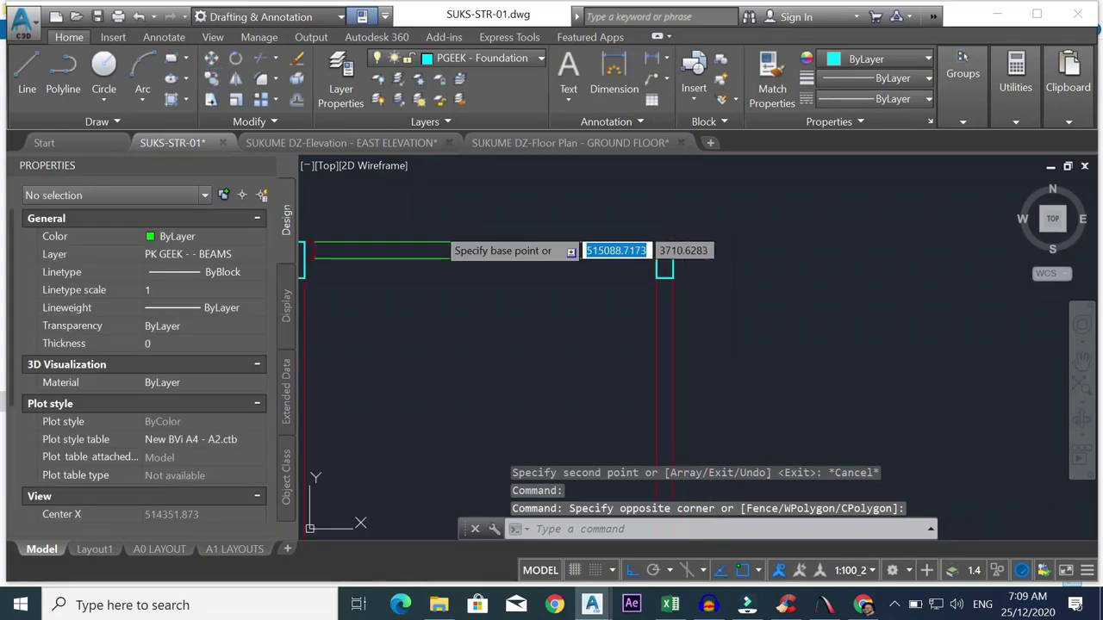
{"action": "scroll", "coordinate": [629, 260], "scroll_direction": "down", "scroll_amount": 2}
{"action": "left_click", "coordinate": [672, 276]}
{"action": "scroll", "coordinate": [668, 284], "scroll_direction": "down", "scroll_amount": 5}
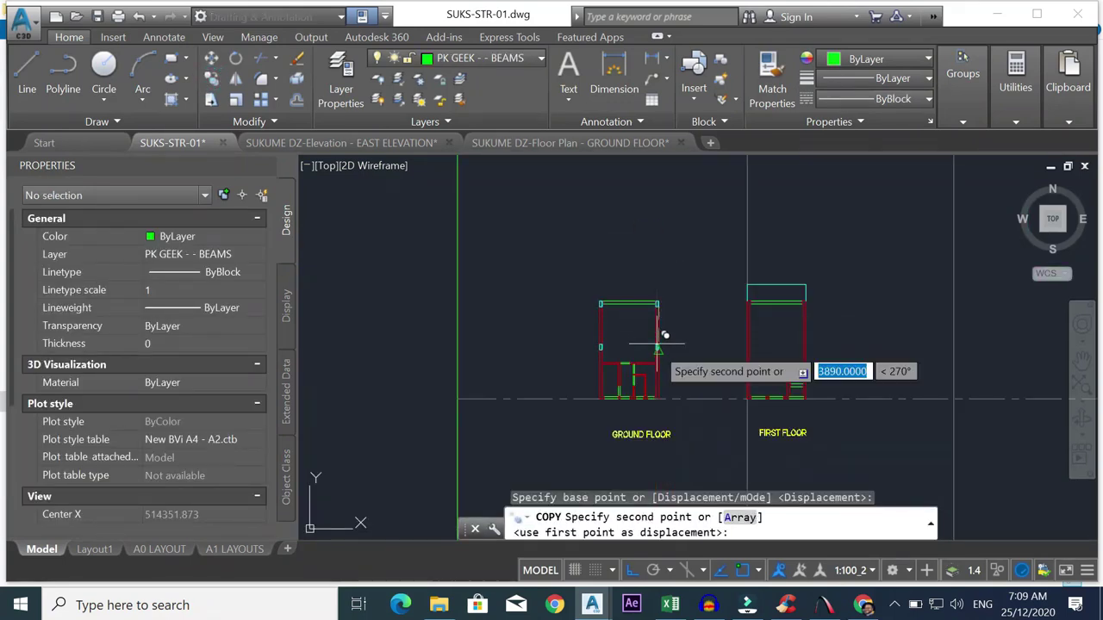
{"action": "scroll", "coordinate": [635, 370], "scroll_direction": "up", "scroll_amount": 4}
{"action": "scroll", "coordinate": [645, 366], "scroll_direction": "down", "scroll_amount": 3}
{"action": "scroll", "coordinate": [644, 375], "scroll_direction": "up", "scroll_amount": 4}
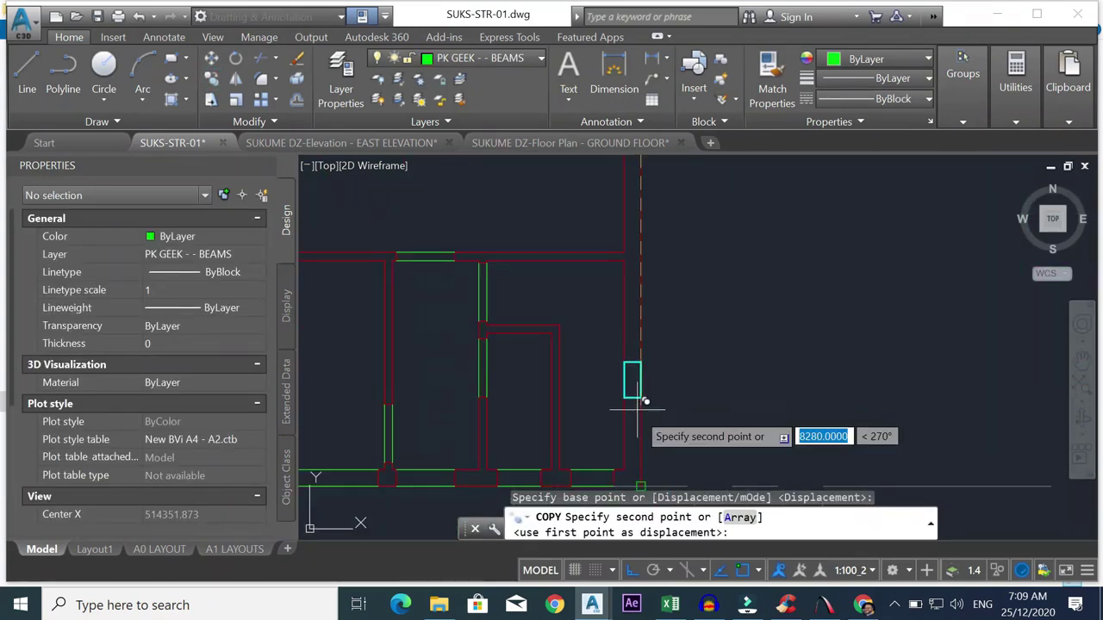
{"action": "left_click", "coordinate": [646, 452]}
{"action": "key", "text": "Escape"}
{"action": "scroll", "coordinate": [534, 268], "scroll_direction": "down", "scroll_amount": 3}
{"action": "scroll", "coordinate": [533, 268], "scroll_direction": "down", "scroll_amount": 2}
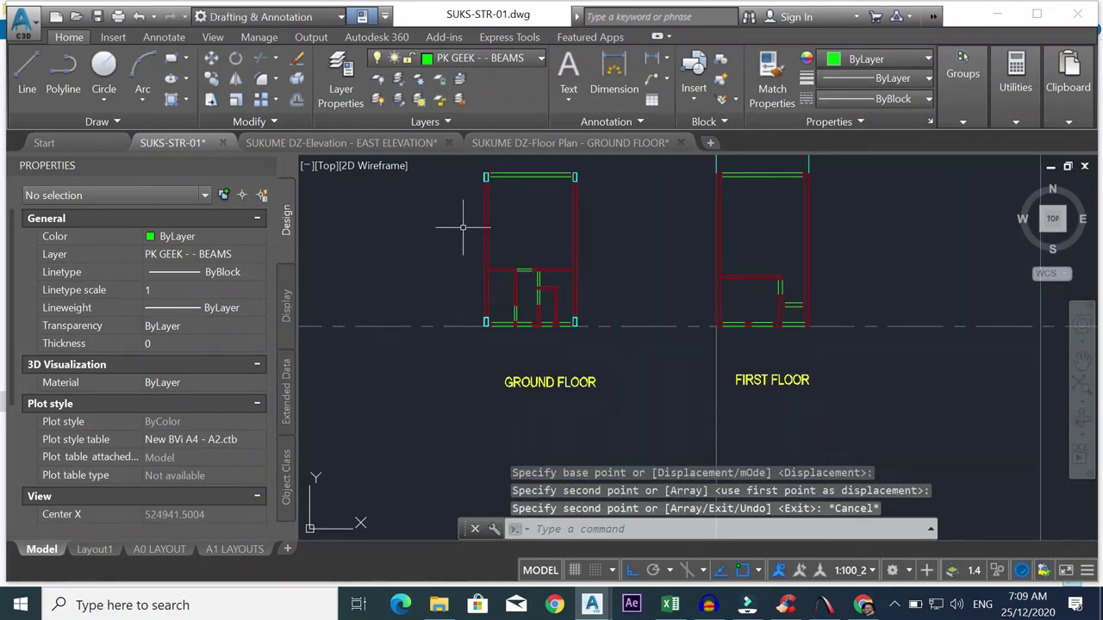
- Measure the ground floor plan's length between the outer ends of the right-hand columns with a temporary vertical linear dimension, and delete it
{"action": "scroll", "coordinate": [474, 183], "scroll_direction": "down", "scroll_amount": 2}
{"action": "scroll", "coordinate": [482, 259], "scroll_direction": "up", "scroll_amount": 3}
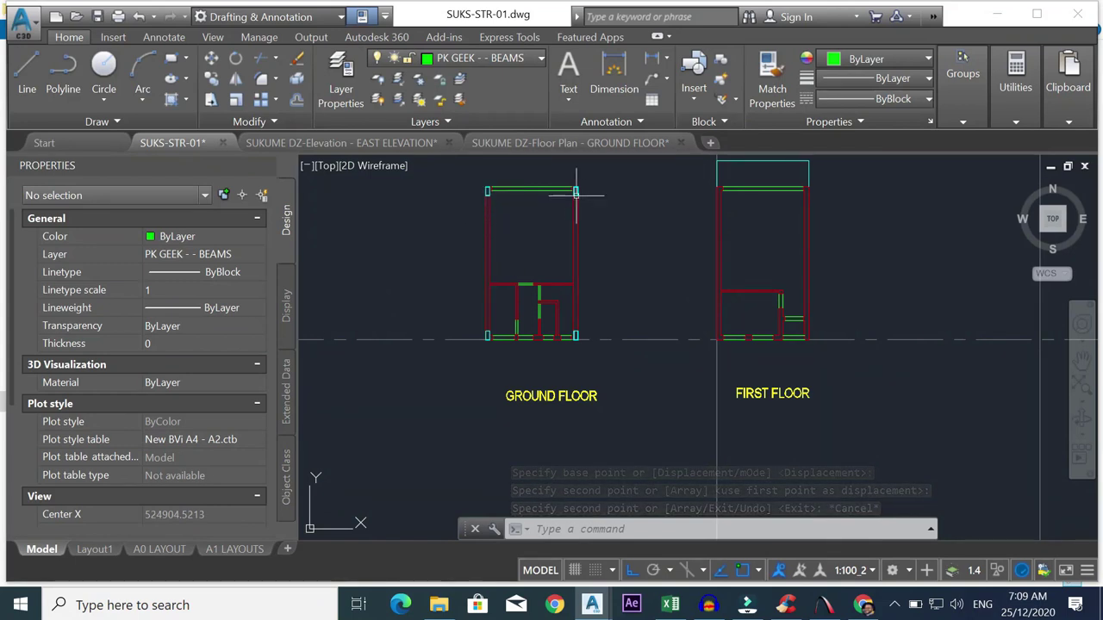
{"action": "scroll", "coordinate": [575, 191], "scroll_direction": "up", "scroll_amount": 2}
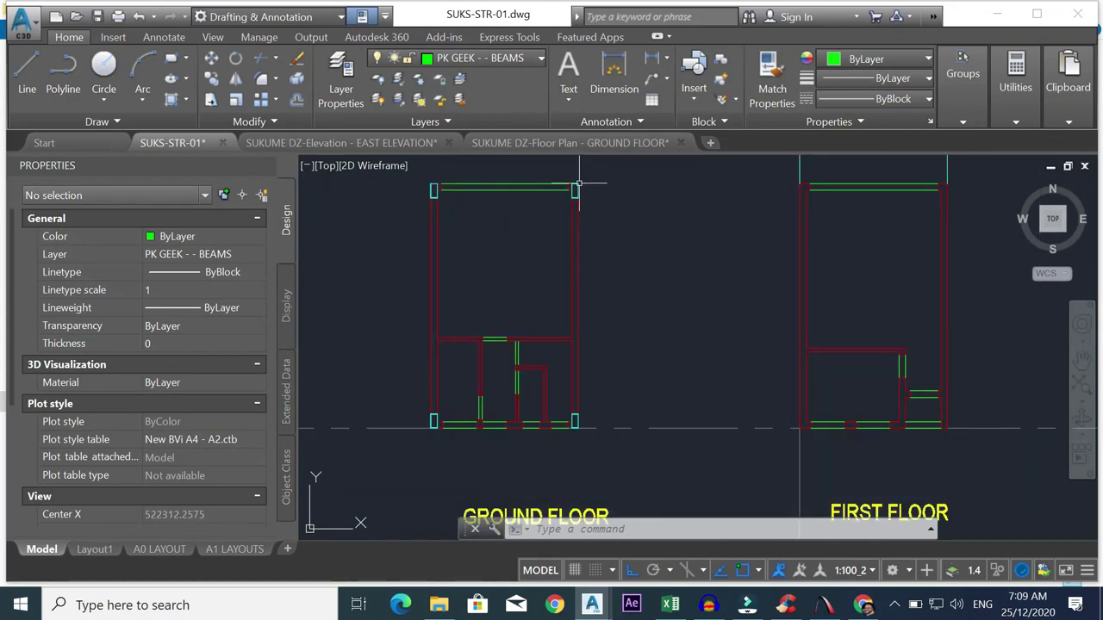
{"action": "scroll", "coordinate": [579, 183], "scroll_direction": "up", "scroll_amount": 2}
{"action": "left_click", "coordinate": [162, 38]}
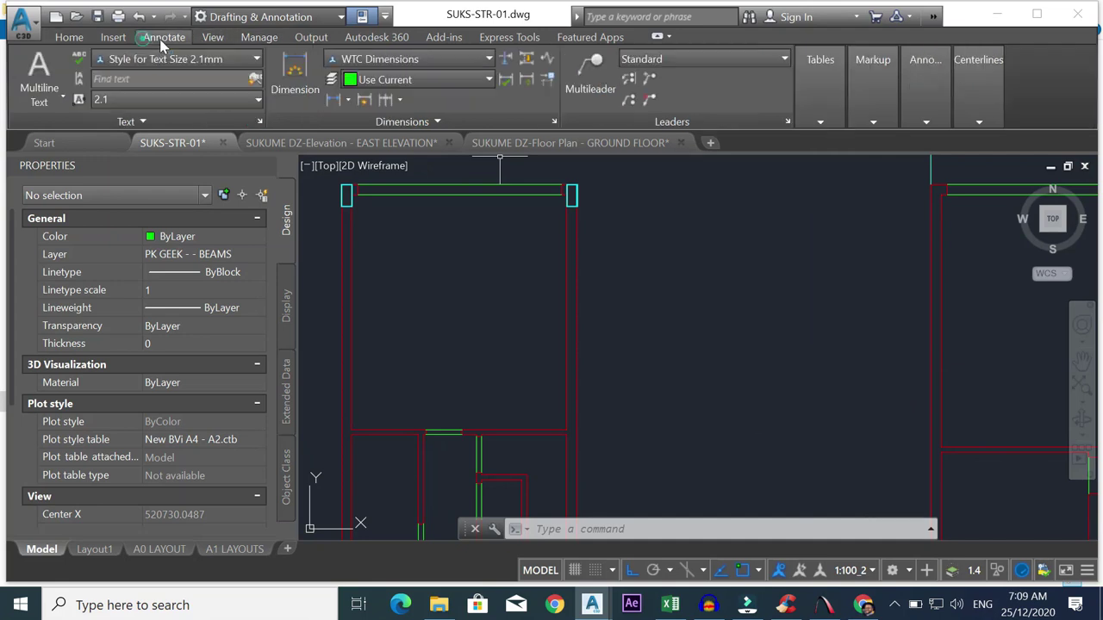
{"action": "left_click", "coordinate": [347, 100]}
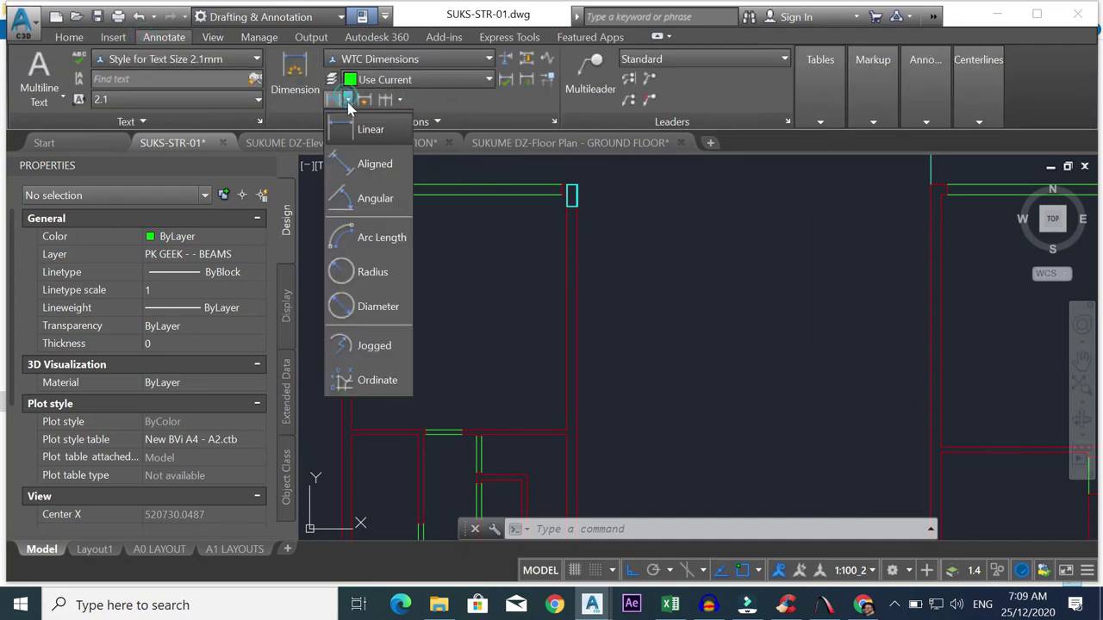
{"action": "left_click", "coordinate": [353, 125]}
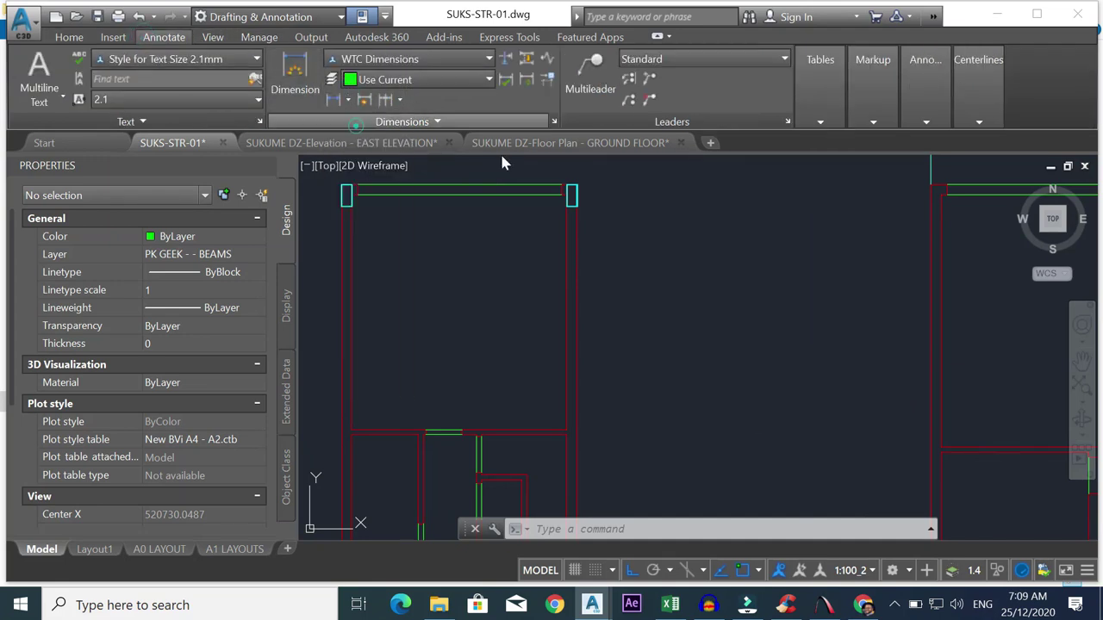
{"action": "left_click", "coordinate": [570, 191]}
{"action": "scroll", "coordinate": [607, 251], "scroll_direction": "down", "scroll_amount": 2}
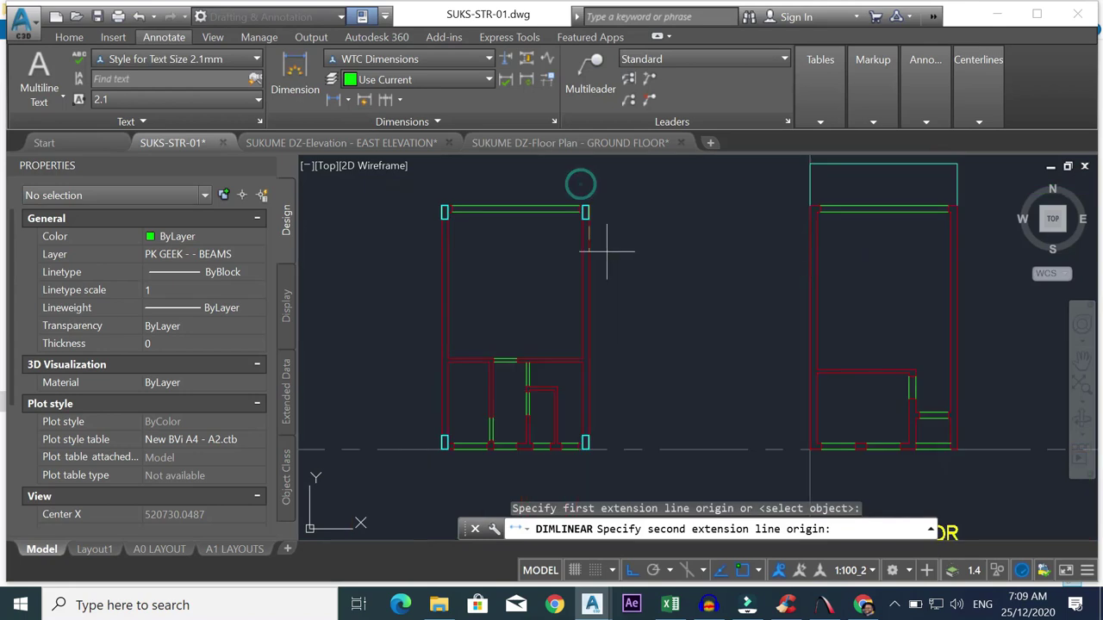
{"action": "left_click", "coordinate": [586, 441]}
{"action": "left_click", "coordinate": [630, 408]}
{"action": "scroll", "coordinate": [634, 328], "scroll_direction": "up", "scroll_amount": 5}
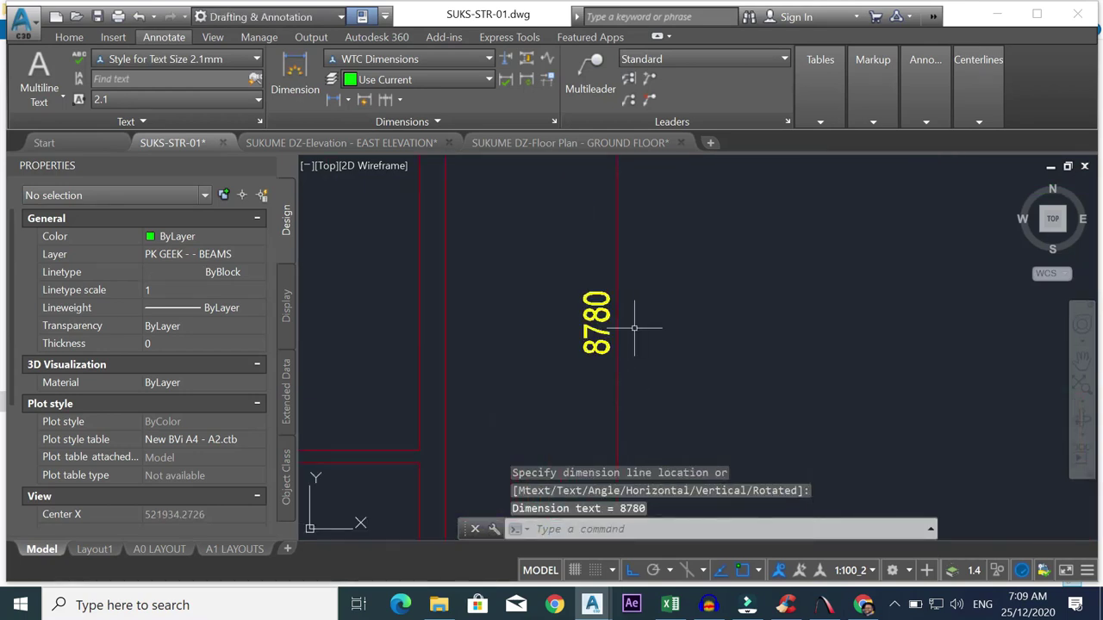
{"action": "scroll", "coordinate": [641, 293], "scroll_direction": "down", "scroll_amount": 6}
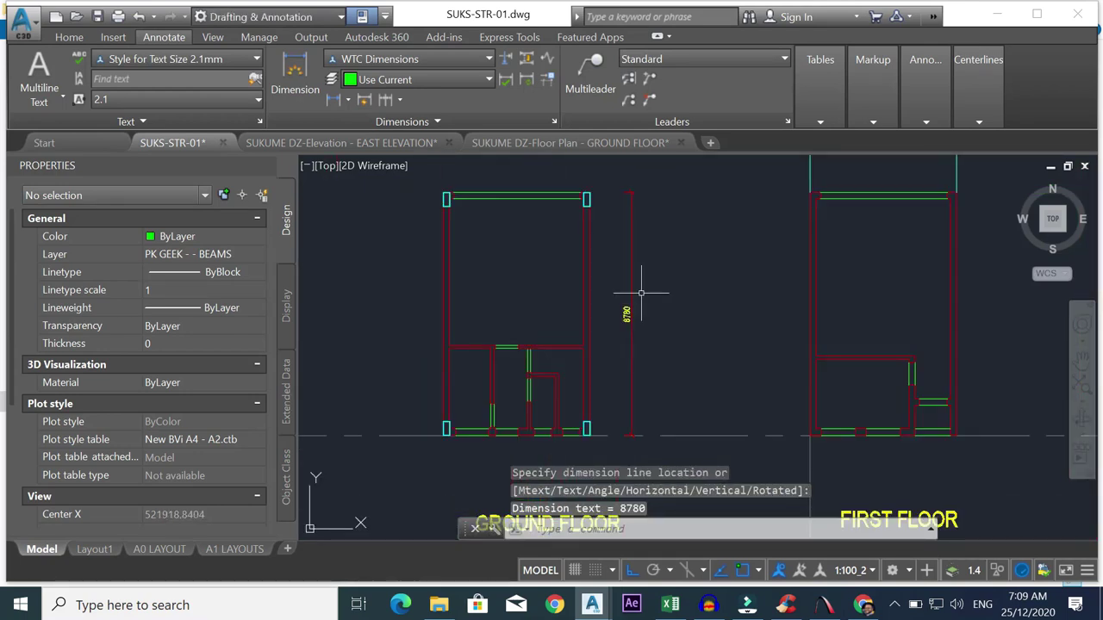
{"action": "left_click_drag", "start_coordinate": [640, 293], "coordinate": [635, 310]}
{"action": "key", "text": "Delete"}
- Measure the first floor beam's full depth at the section's left outer wall with a temporary vertical linear dimension, without placing it
{"action": "scroll", "coordinate": [629, 304], "scroll_direction": "down", "scroll_amount": 5}
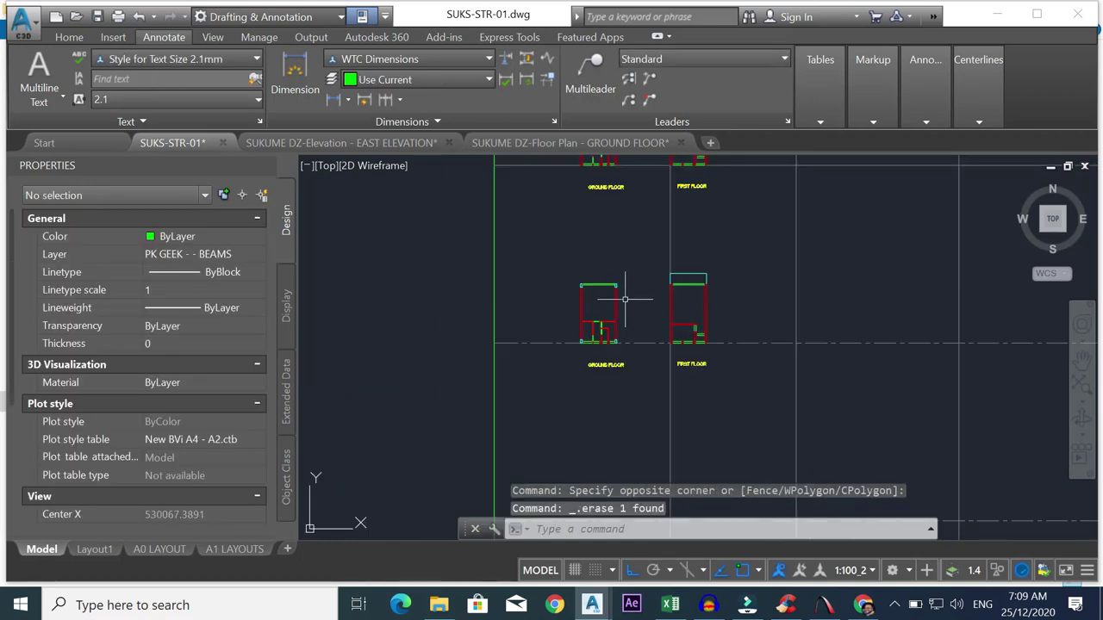
{"action": "scroll", "coordinate": [625, 299], "scroll_direction": "down", "scroll_amount": 6}
{"action": "scroll", "coordinate": [694, 189], "scroll_direction": "up", "scroll_amount": 6}
{"action": "scroll", "coordinate": [616, 327], "scroll_direction": "up", "scroll_amount": 4}
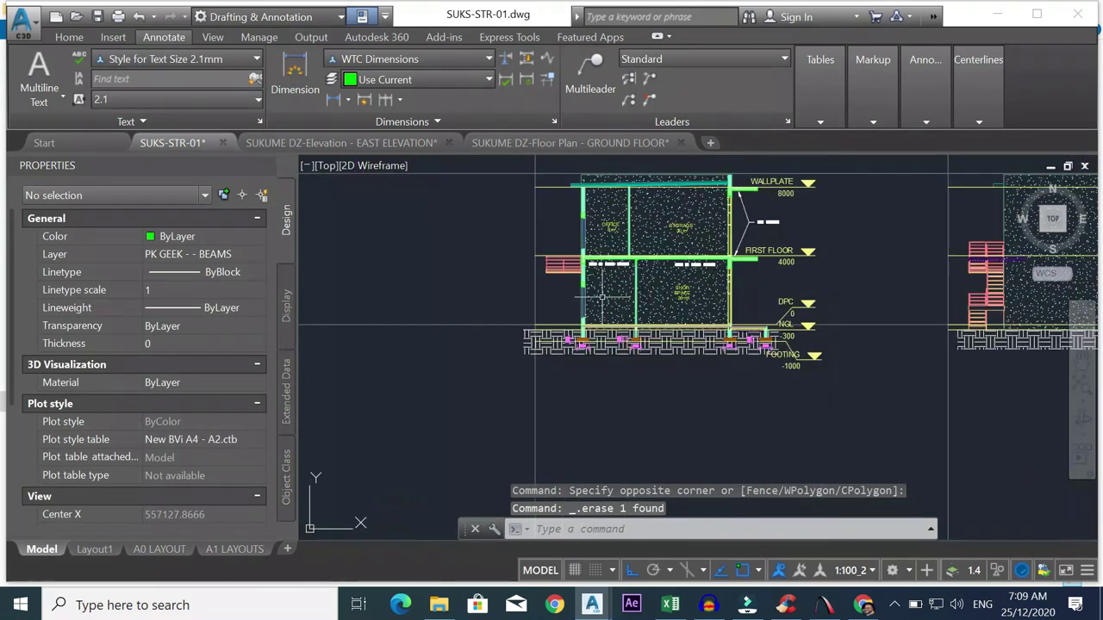
{"action": "scroll", "coordinate": [601, 296], "scroll_direction": "up", "scroll_amount": 6}
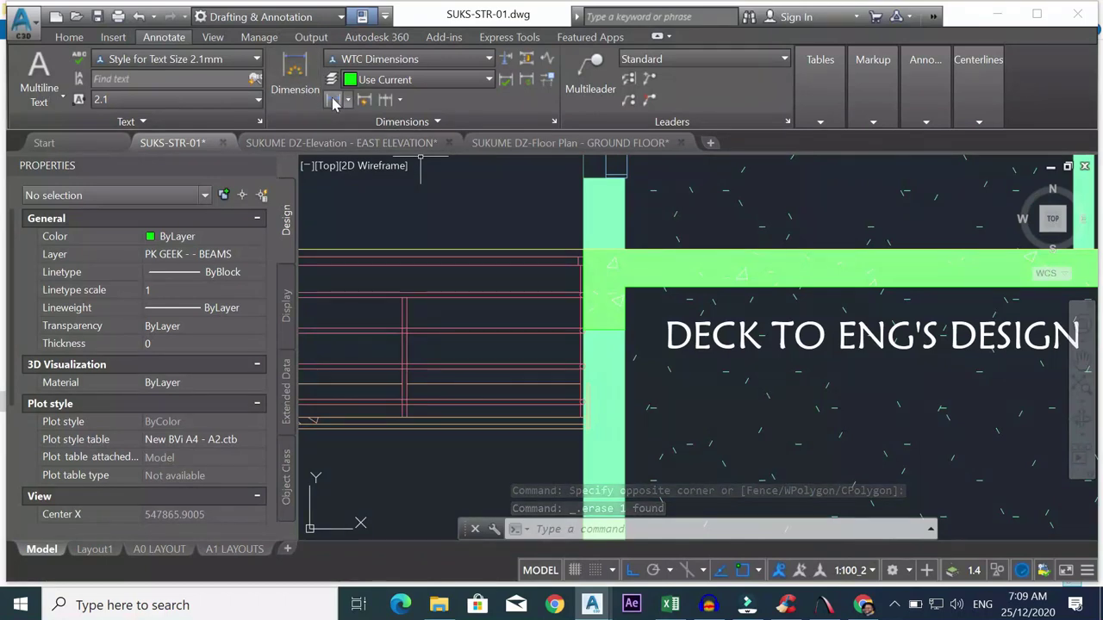
{"action": "left_click", "coordinate": [347, 100]}
{"action": "left_click", "coordinate": [370, 129]}
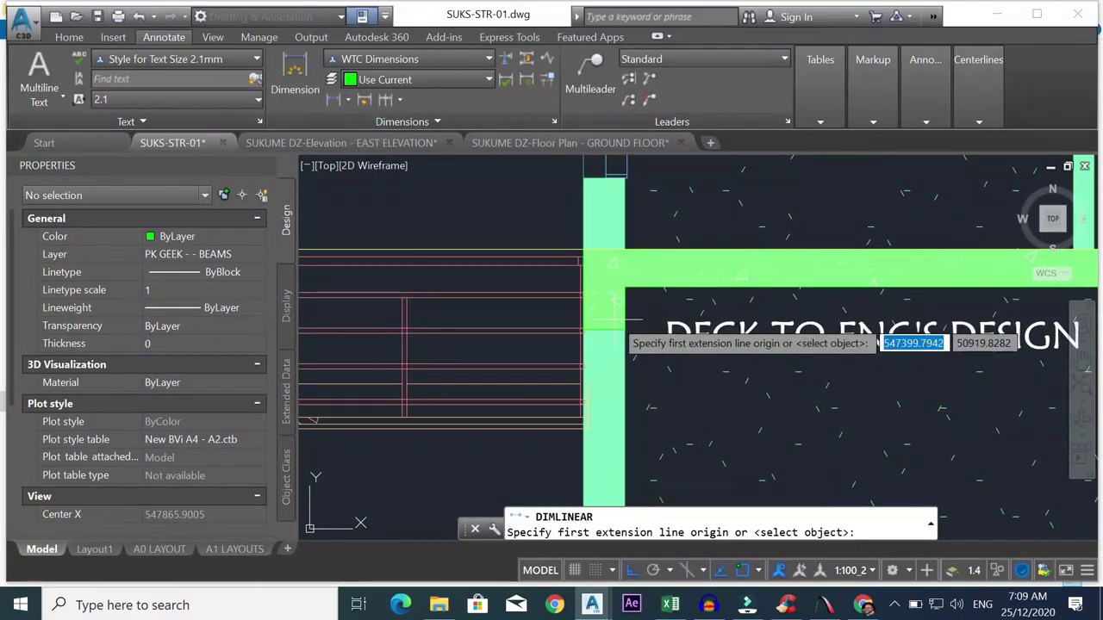
{"action": "left_click", "coordinate": [624, 331]}
{"action": "left_click", "coordinate": [624, 250]}
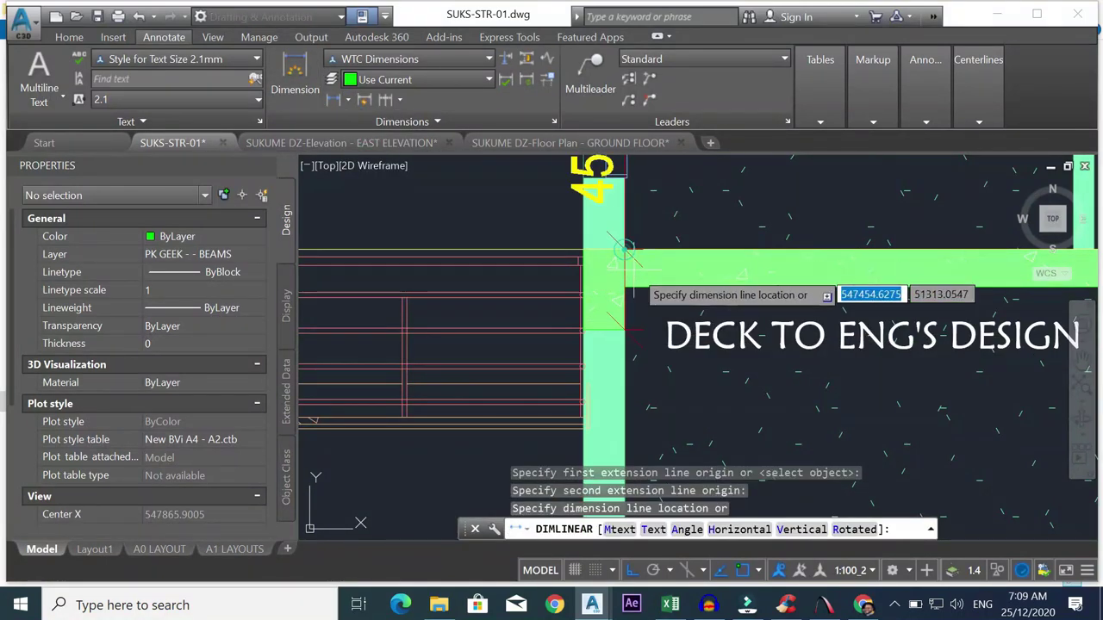
{"action": "scroll", "coordinate": [532, 258], "scroll_direction": "down", "scroll_amount": 2}
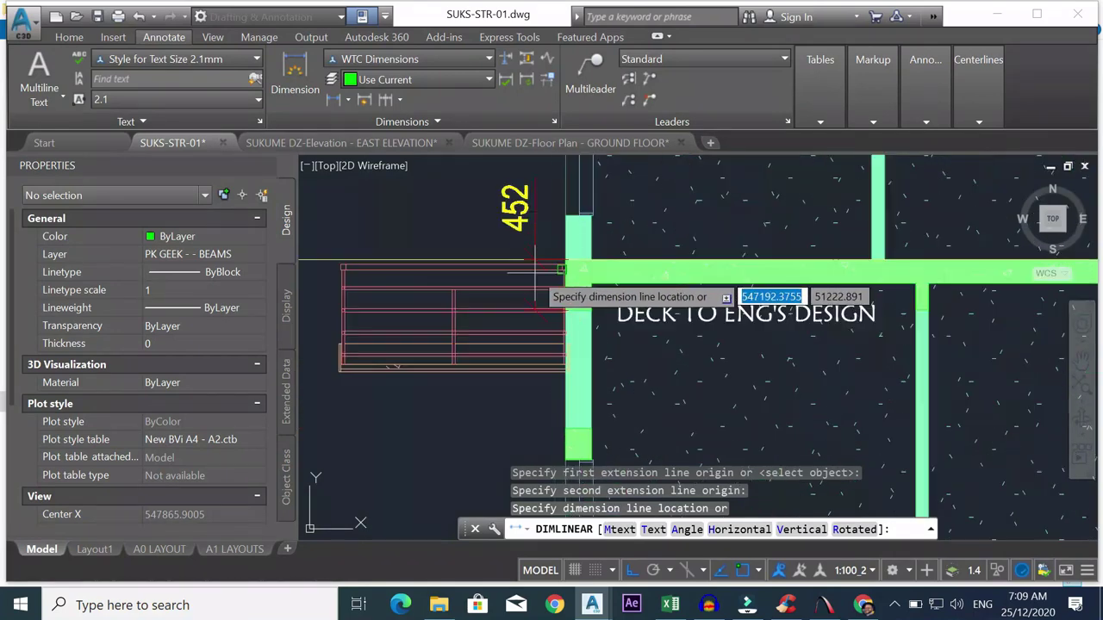
{"action": "key", "text": "Escape"}
- Measure how far the same beam drops below the first floor slab's underside with a linear dimension, without placing it
{"action": "scroll", "coordinate": [535, 270], "scroll_direction": "up", "scroll_amount": 2}
{"action": "right_click", "coordinate": [633, 315]}
{"action": "left_click", "coordinate": [679, 324]}
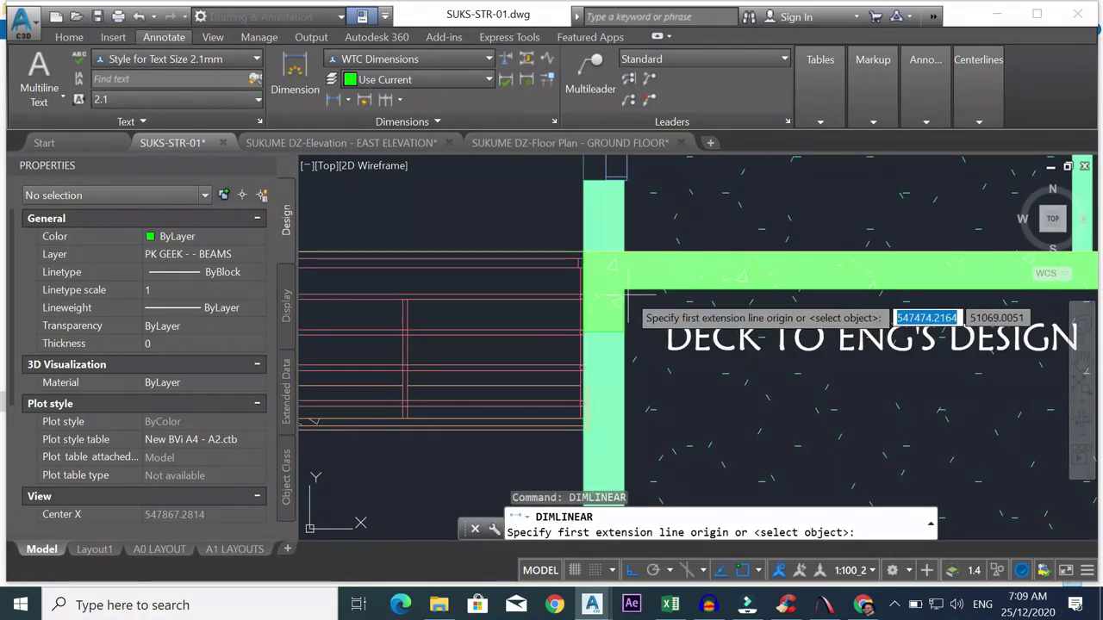
{"action": "left_click", "coordinate": [624, 293]}
{"action": "left_click", "coordinate": [624, 450]}
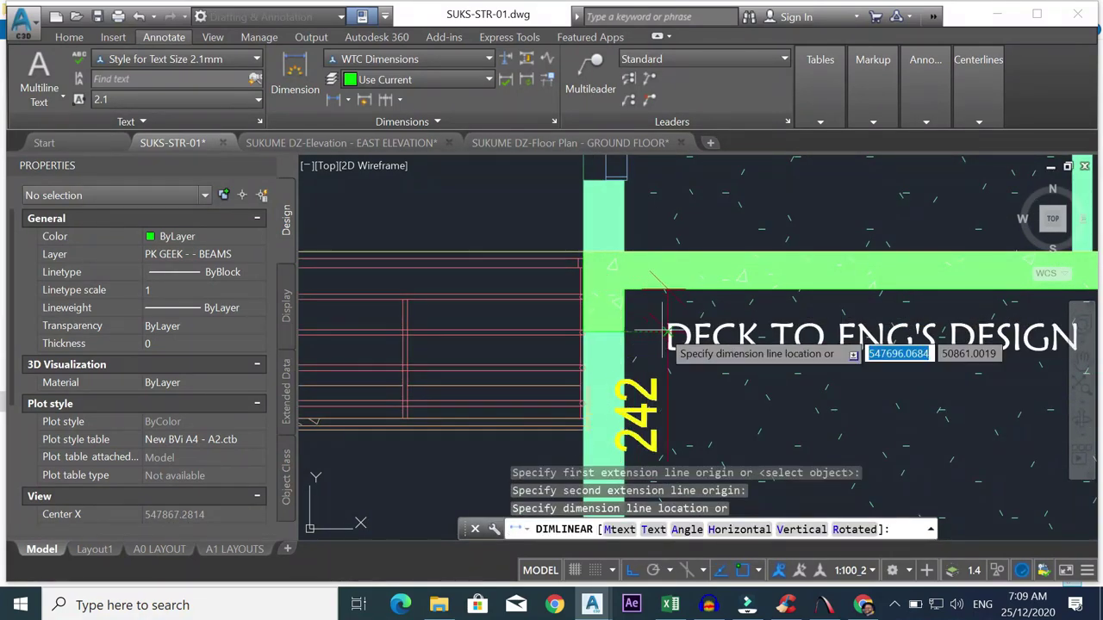
{"action": "key", "text": "Escape"}
- Examine the column layout of the ground and first floor plans against the sections and elevations
{"action": "scroll", "coordinate": [637, 332], "scroll_direction": "down", "scroll_amount": 5}
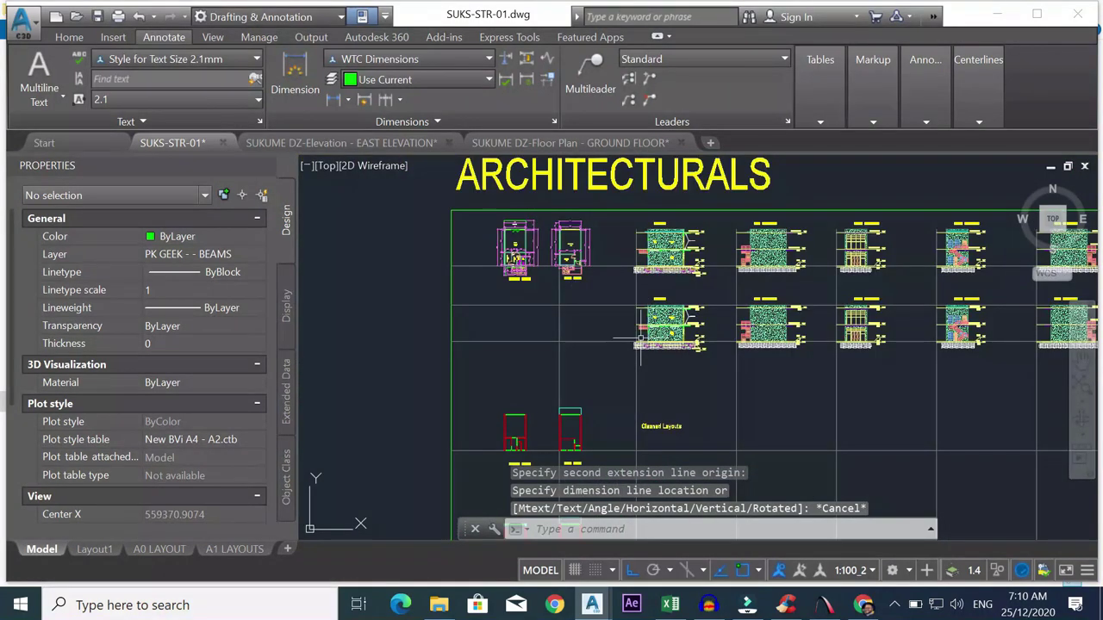
{"action": "scroll", "coordinate": [639, 337], "scroll_direction": "down", "scroll_amount": 3}
{"action": "scroll", "coordinate": [615, 337], "scroll_direction": "up", "scroll_amount": 8}
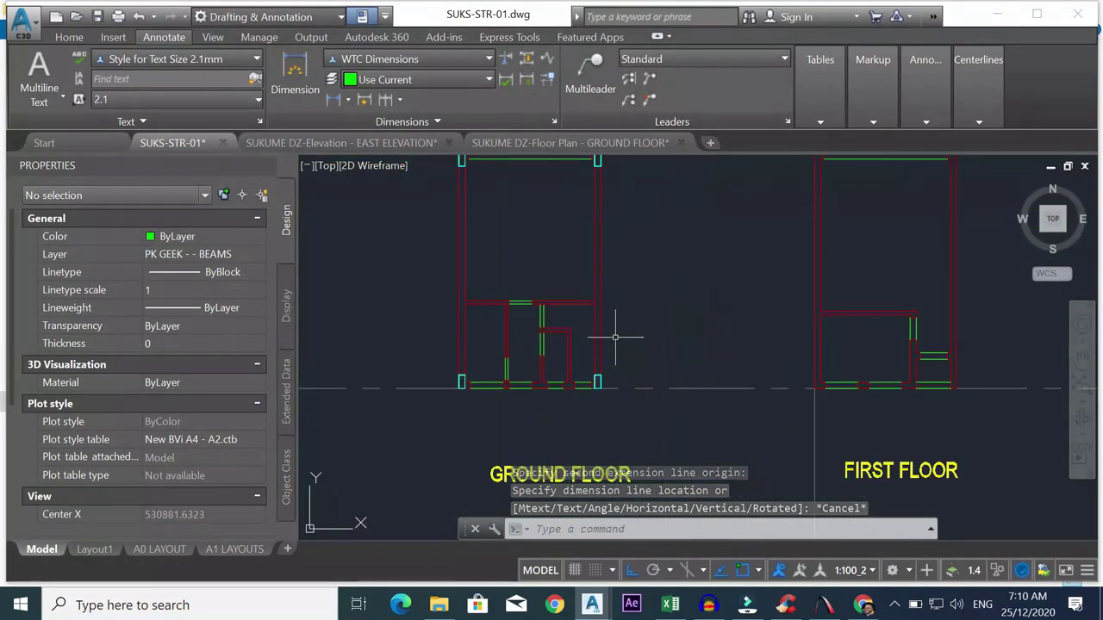
{"action": "scroll", "coordinate": [615, 337], "scroll_direction": "down", "scroll_amount": 3}
{"action": "scroll", "coordinate": [560, 340], "scroll_direction": "up", "scroll_amount": 2}
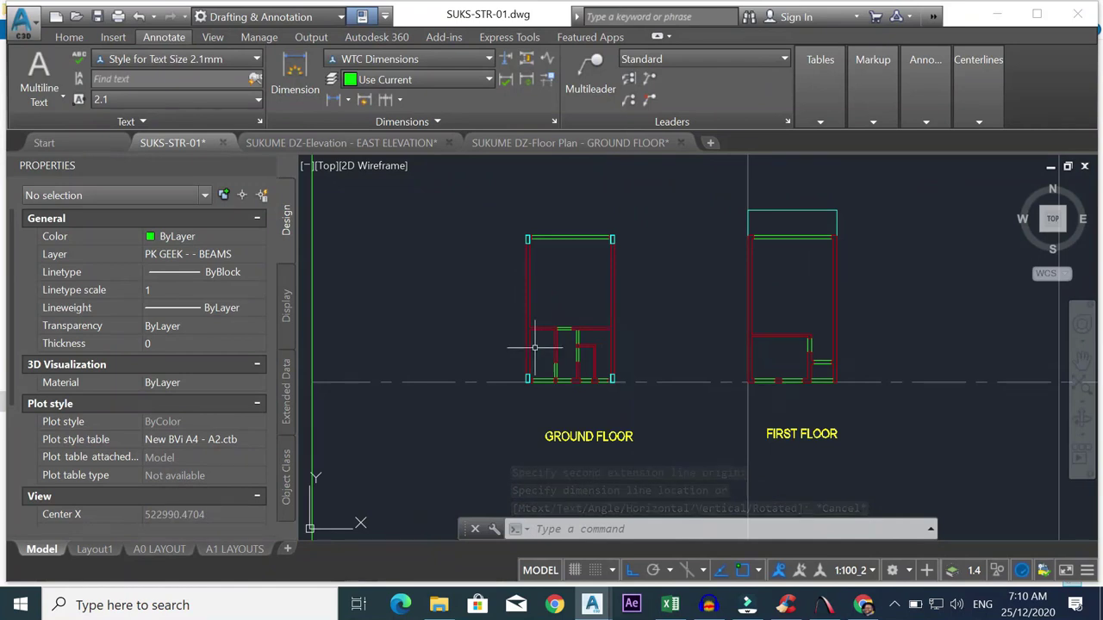
{"action": "scroll", "coordinate": [612, 328], "scroll_direction": "up", "scroll_amount": 4}
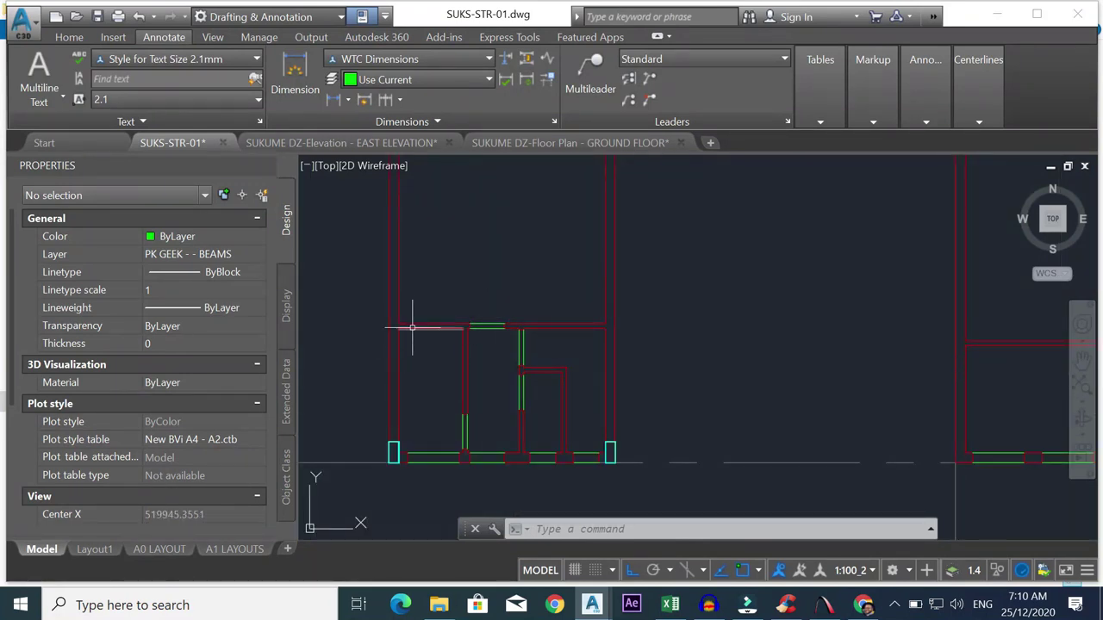
{"action": "scroll", "coordinate": [428, 326], "scroll_direction": "down", "scroll_amount": 4}
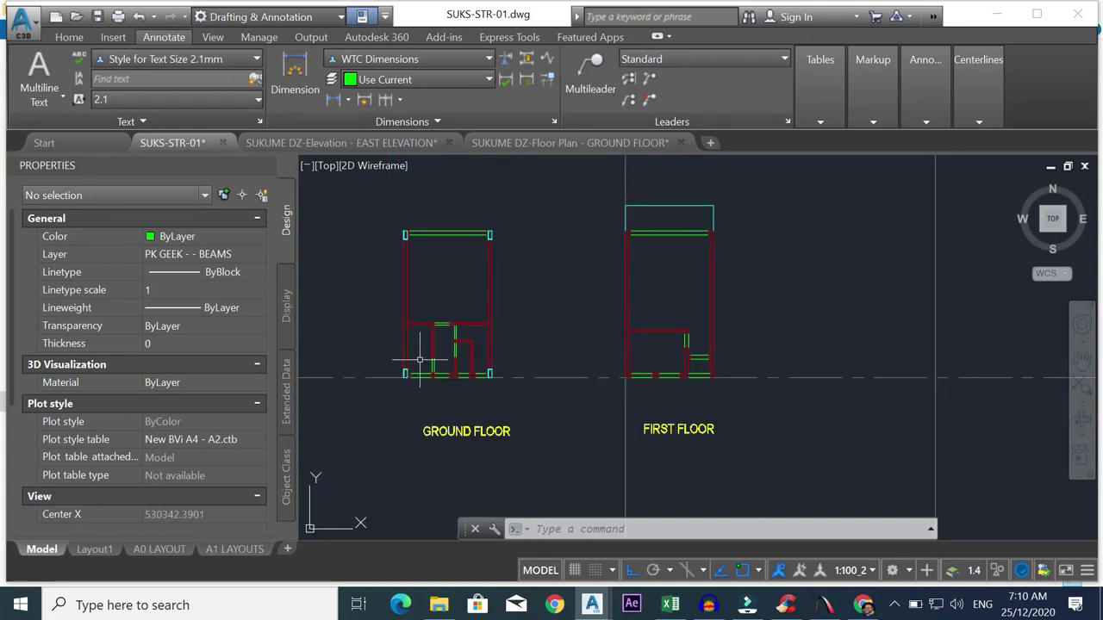
{"action": "scroll", "coordinate": [409, 325], "scroll_direction": "up", "scroll_amount": 3}
{"action": "scroll", "coordinate": [409, 326], "scroll_direction": "down", "scroll_amount": 3}
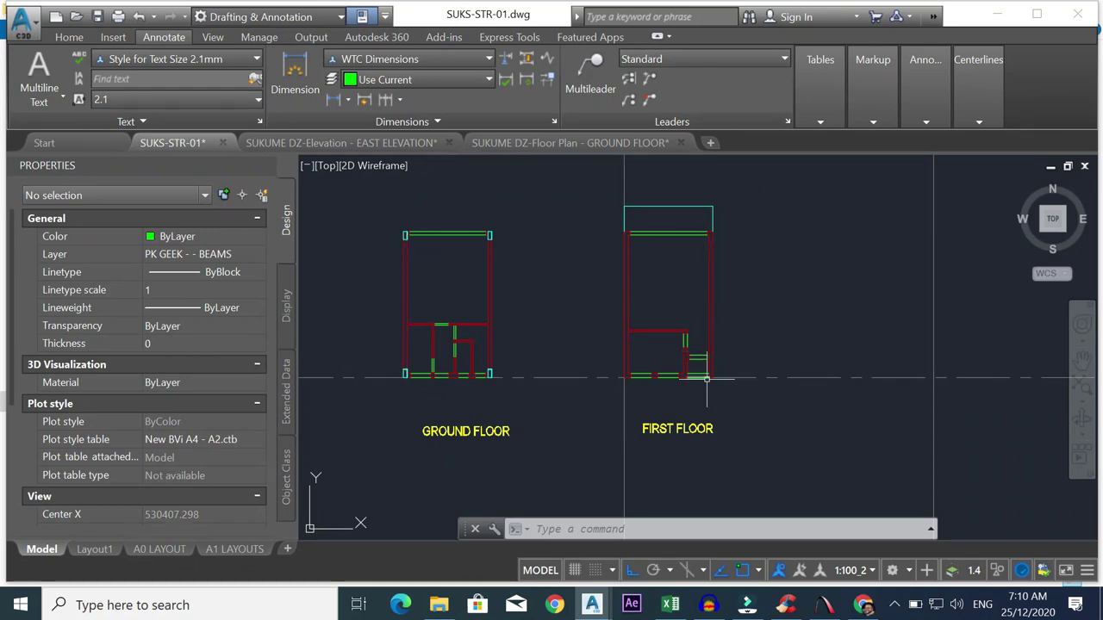
{"action": "scroll", "coordinate": [706, 287], "scroll_direction": "down", "scroll_amount": 10}
{"action": "scroll", "coordinate": [801, 204], "scroll_direction": "up", "scroll_amount": 9}
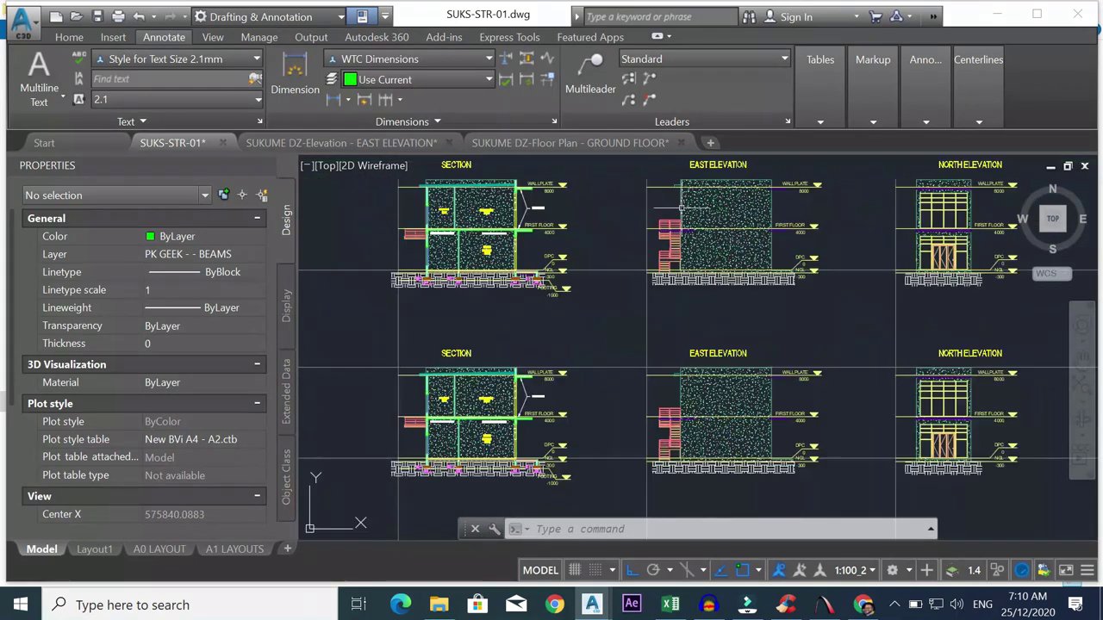
{"action": "scroll", "coordinate": [707, 206], "scroll_direction": "up", "scroll_amount": 2}
{"action": "scroll", "coordinate": [752, 200], "scroll_direction": "down", "scroll_amount": 5}
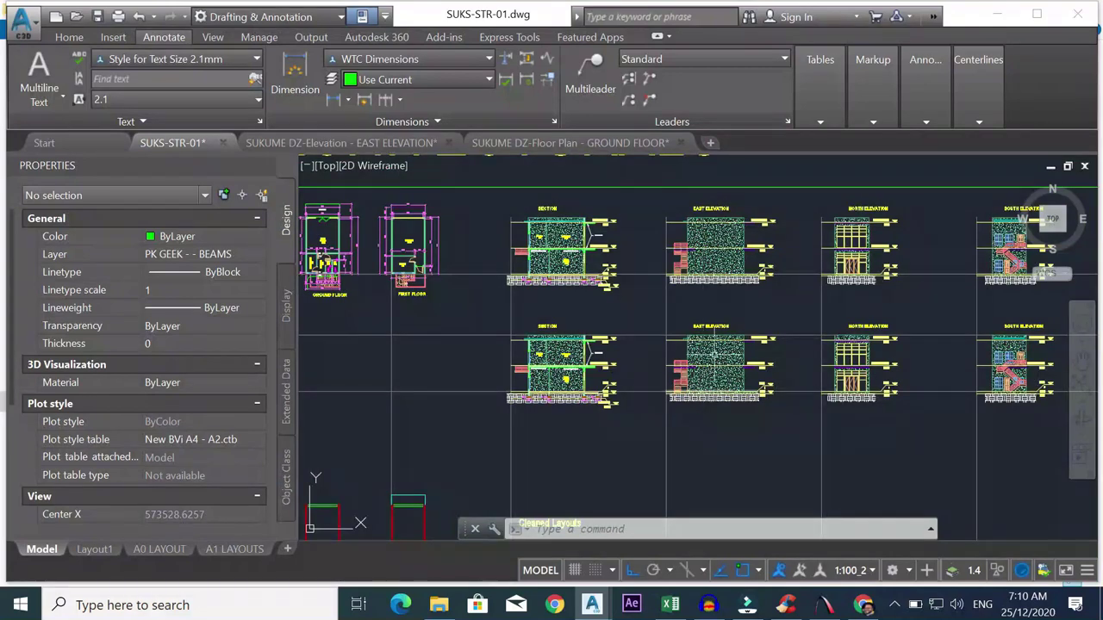
{"action": "scroll", "coordinate": [702, 328], "scroll_direction": "up", "scroll_amount": 4}
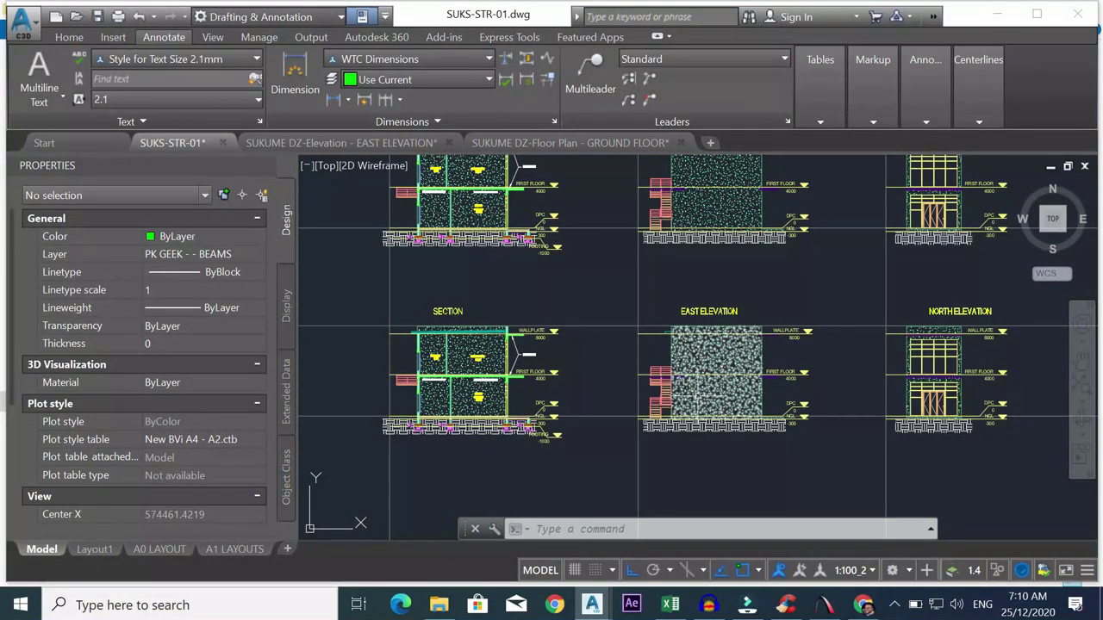
{"action": "scroll", "coordinate": [706, 379], "scroll_direction": "down", "scroll_amount": 5}
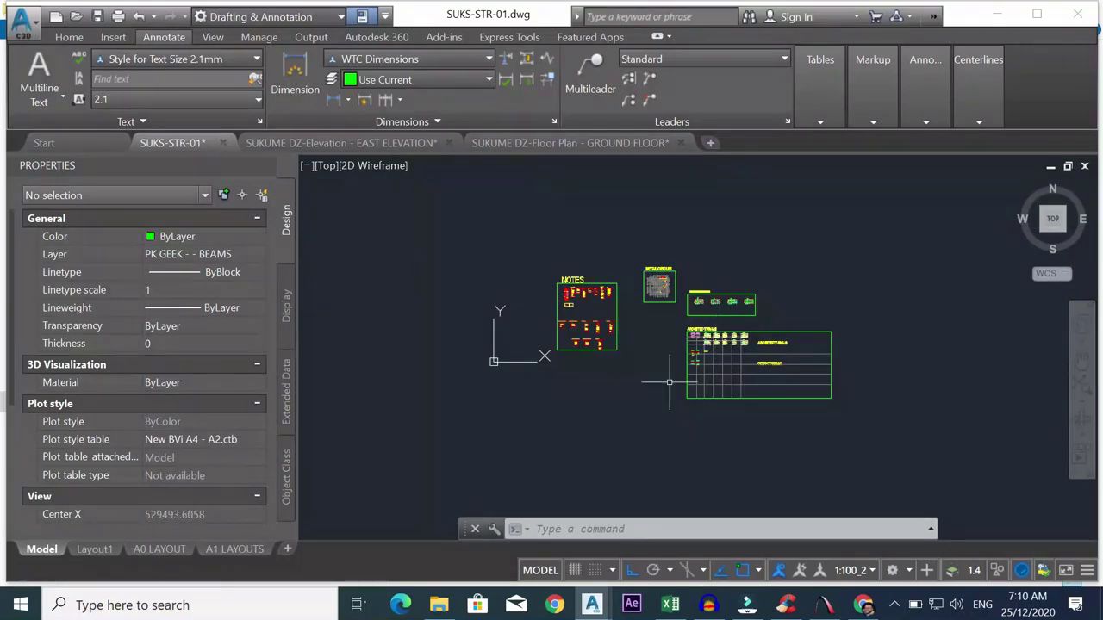
{"action": "scroll", "coordinate": [711, 353], "scroll_direction": "up", "scroll_amount": 3}
{"action": "scroll", "coordinate": [757, 316], "scroll_direction": "up", "scroll_amount": 5}
{"action": "scroll", "coordinate": [663, 351], "scroll_direction": "up", "scroll_amount": 4}
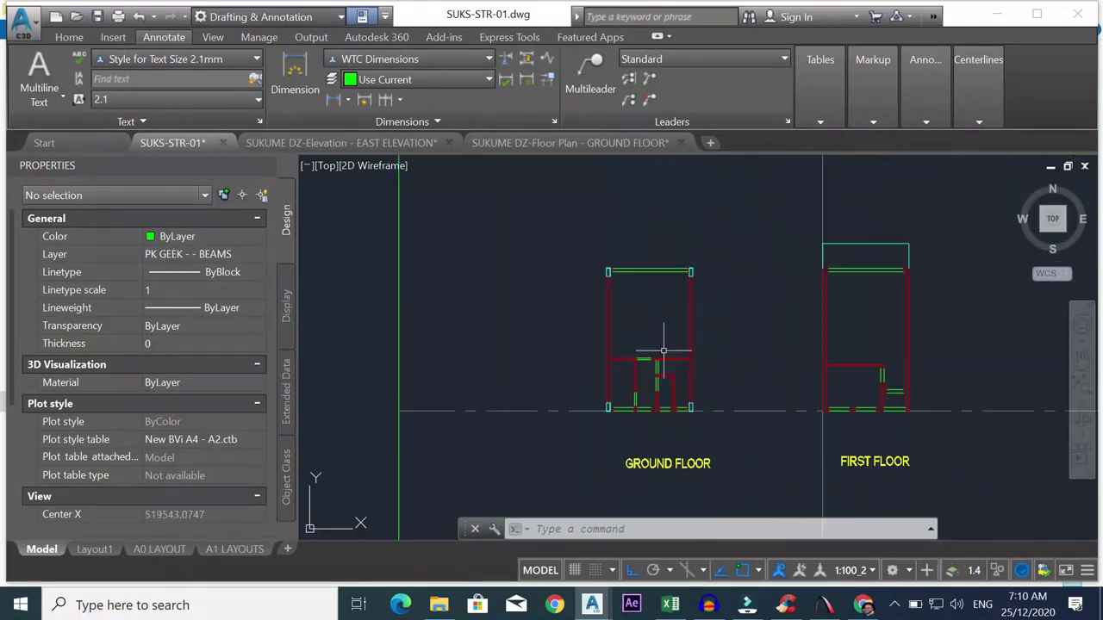
- Draw a horizontal line outward to the right from the outer edge of the ground floor plan's upper-right column
{"action": "left_click", "coordinate": [69, 37]}
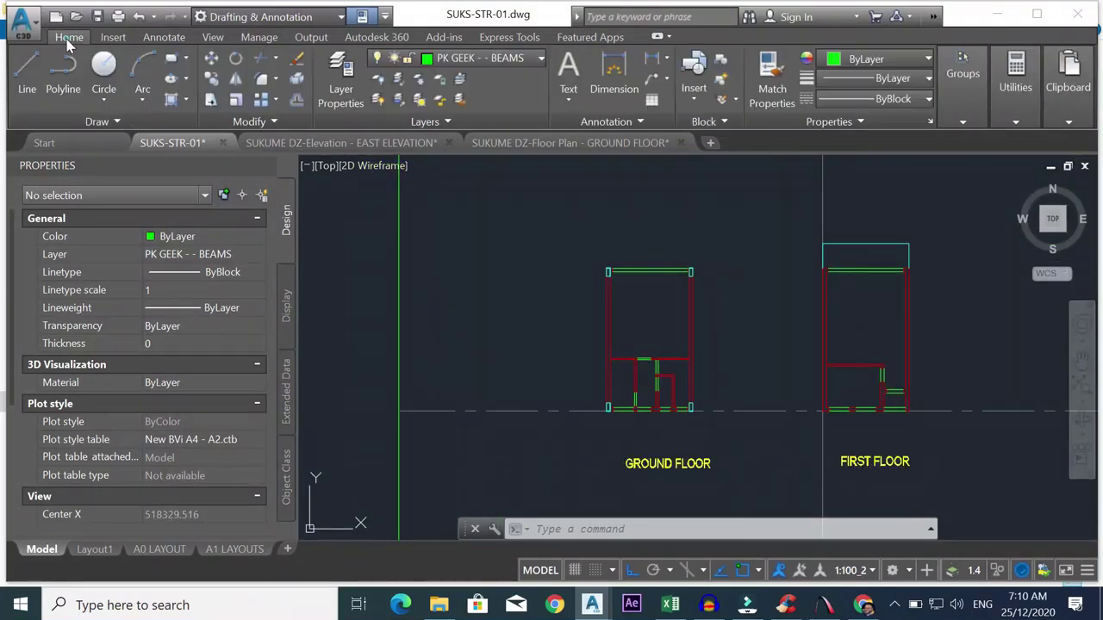
{"action": "left_click", "coordinate": [29, 73]}
{"action": "scroll", "coordinate": [629, 301], "scroll_direction": "up", "scroll_amount": 5}
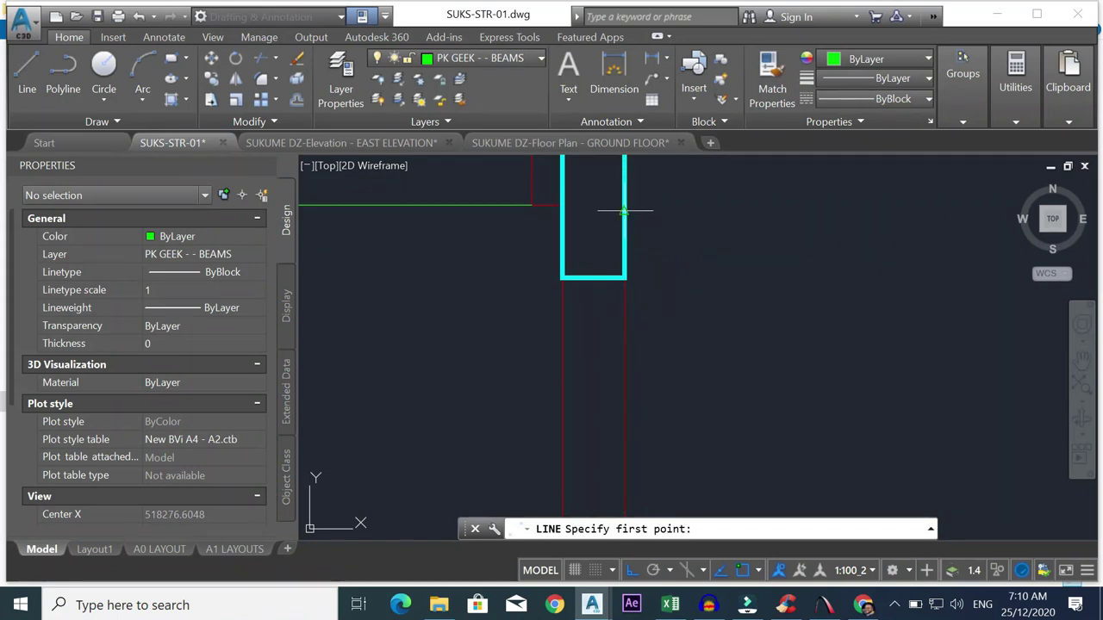
{"action": "scroll", "coordinate": [635, 206], "scroll_direction": "down", "scroll_amount": 5}
{"action": "left_click", "coordinate": [709, 233]}
{"action": "left_click", "coordinate": [765, 233]}
{"action": "key", "text": "Escape"}
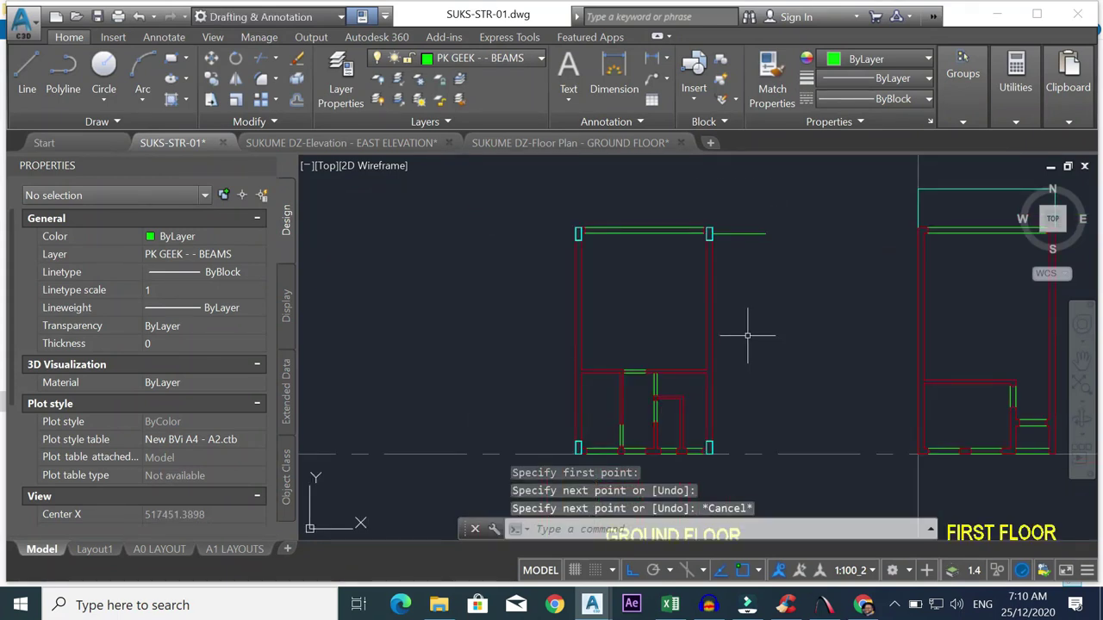
- Try to draw a matching horizontal line outward from the ground floor plan's lower-right column, and delete the stray line
{"action": "right_click", "coordinate": [747, 335]}
{"action": "left_click", "coordinate": [779, 93]}
{"action": "scroll", "coordinate": [732, 456], "scroll_direction": "up", "scroll_amount": 4}
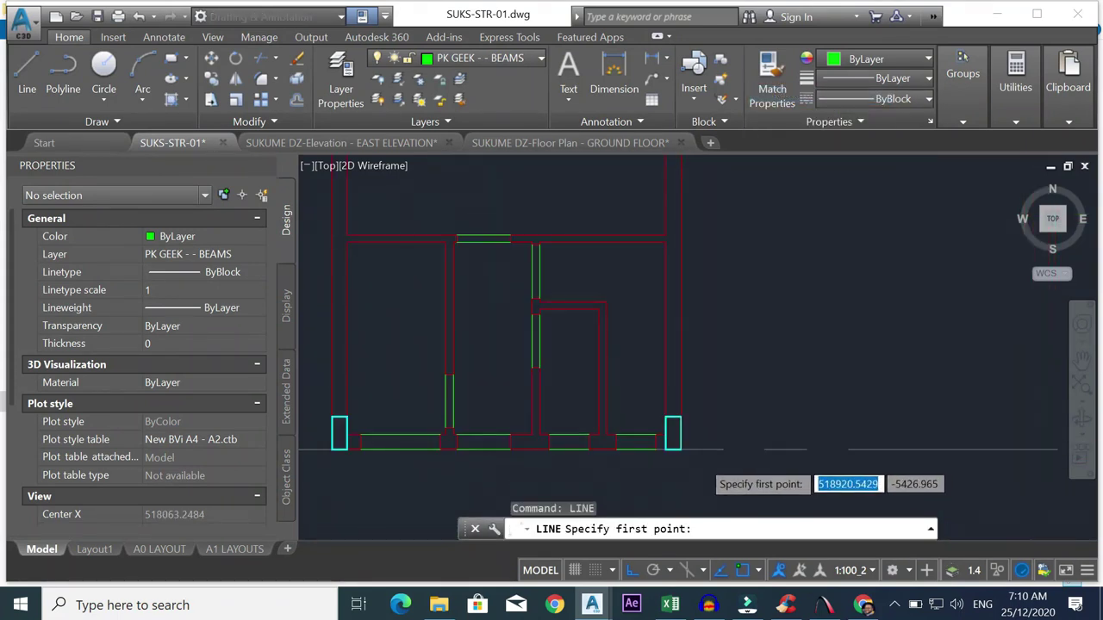
{"action": "scroll", "coordinate": [701, 460], "scroll_direction": "down", "scroll_amount": 2}
{"action": "left_click", "coordinate": [647, 405]}
{"action": "scroll", "coordinate": [807, 407], "scroll_direction": "down", "scroll_amount": 2}
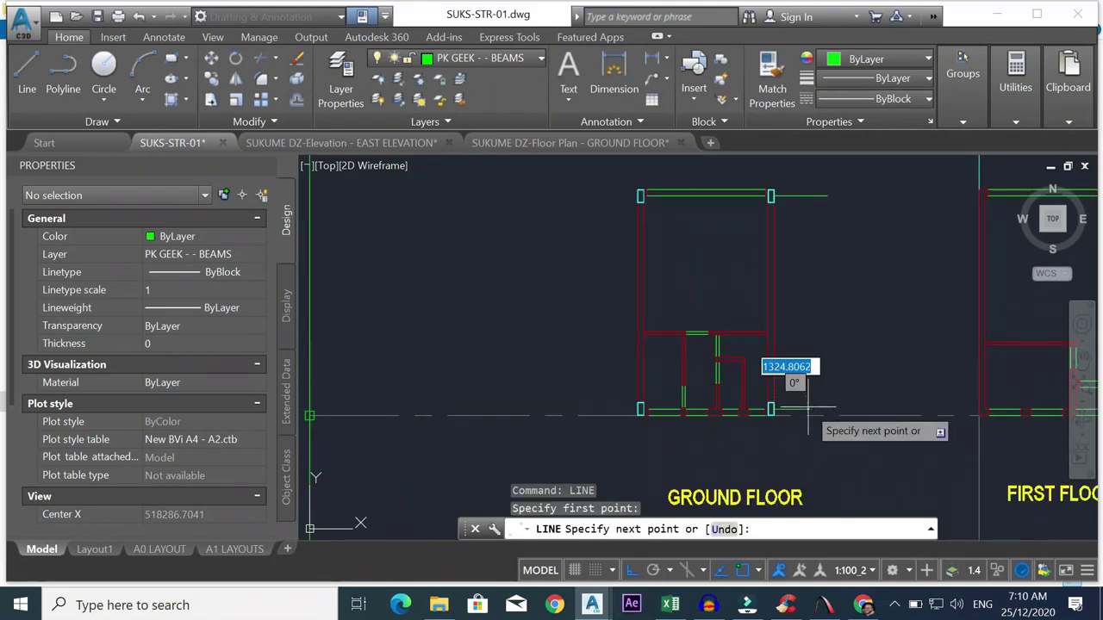
{"action": "left_click", "coordinate": [807, 408]}
{"action": "key", "text": "Escape"}
{"action": "scroll", "coordinate": [787, 408], "scroll_direction": "up", "scroll_amount": 4}
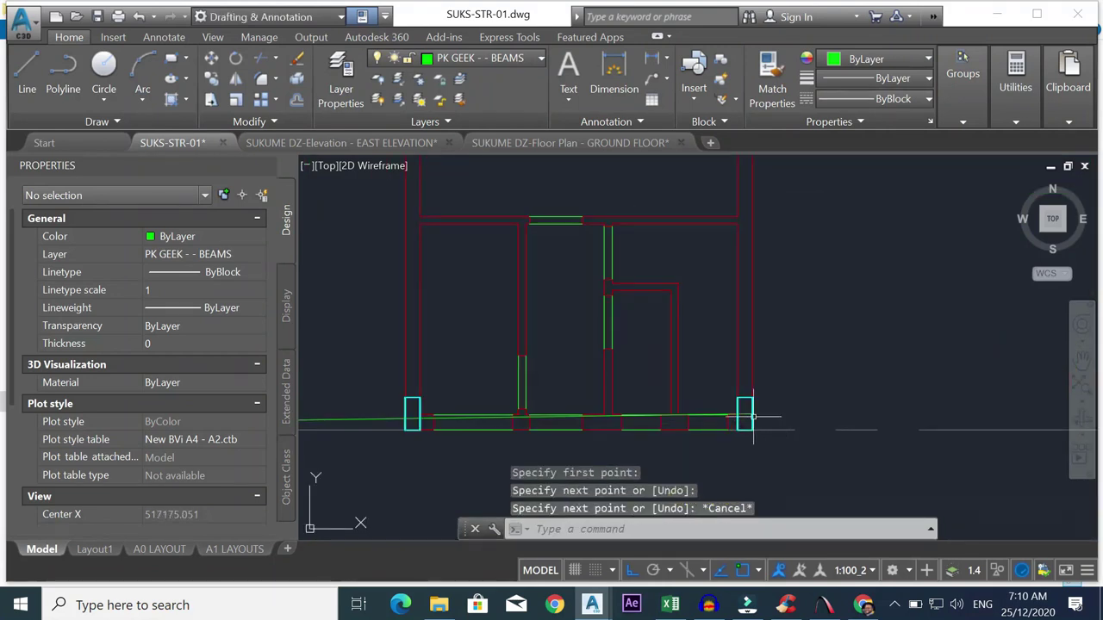
{"action": "left_click", "coordinate": [751, 417]}
{"action": "key", "text": "Delete"}
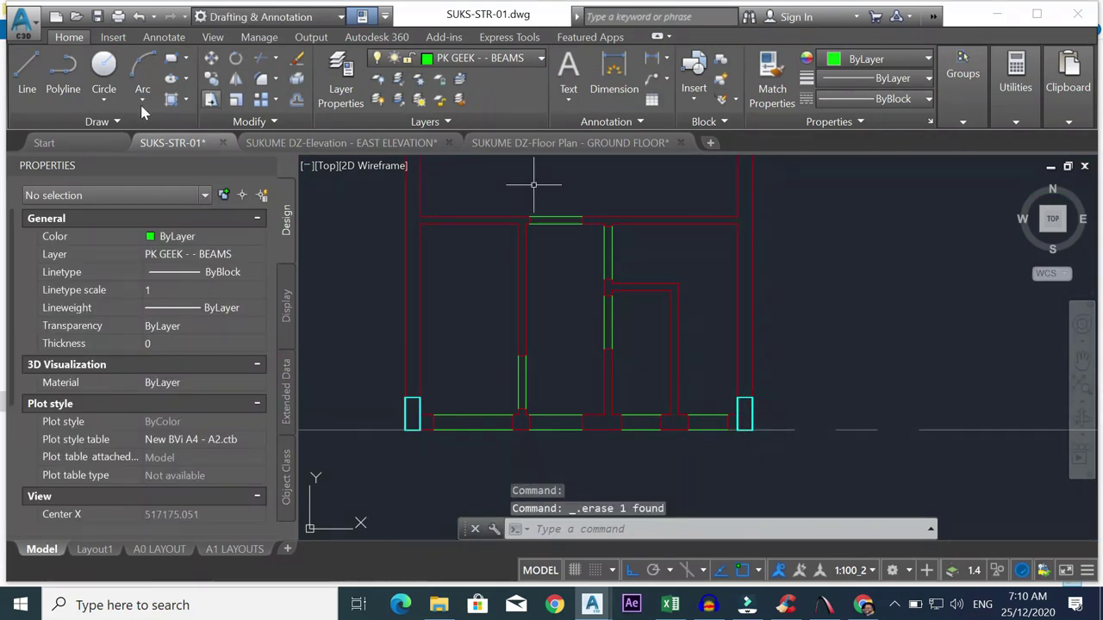
- Draw a horizontal line outward to the right from the outer edge of the ground floor plan's lower-right column
{"action": "left_click", "coordinate": [38, 89]}
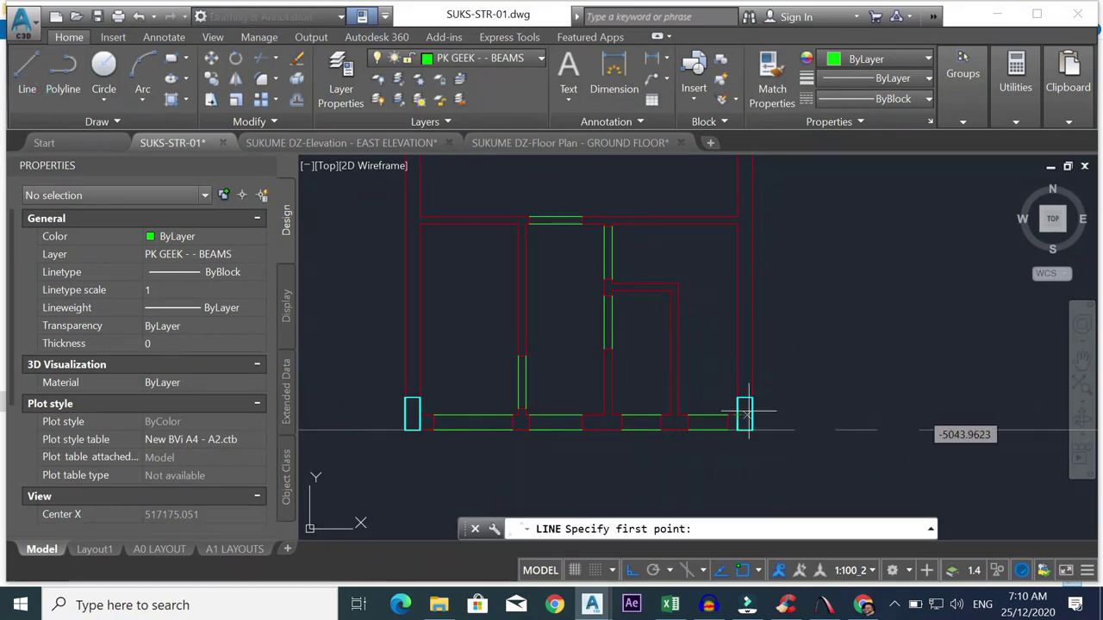
{"action": "left_click", "coordinate": [750, 417]}
{"action": "key", "text": "Escape"}
{"action": "scroll", "coordinate": [903, 399], "scroll_direction": "down", "scroll_amount": 8}
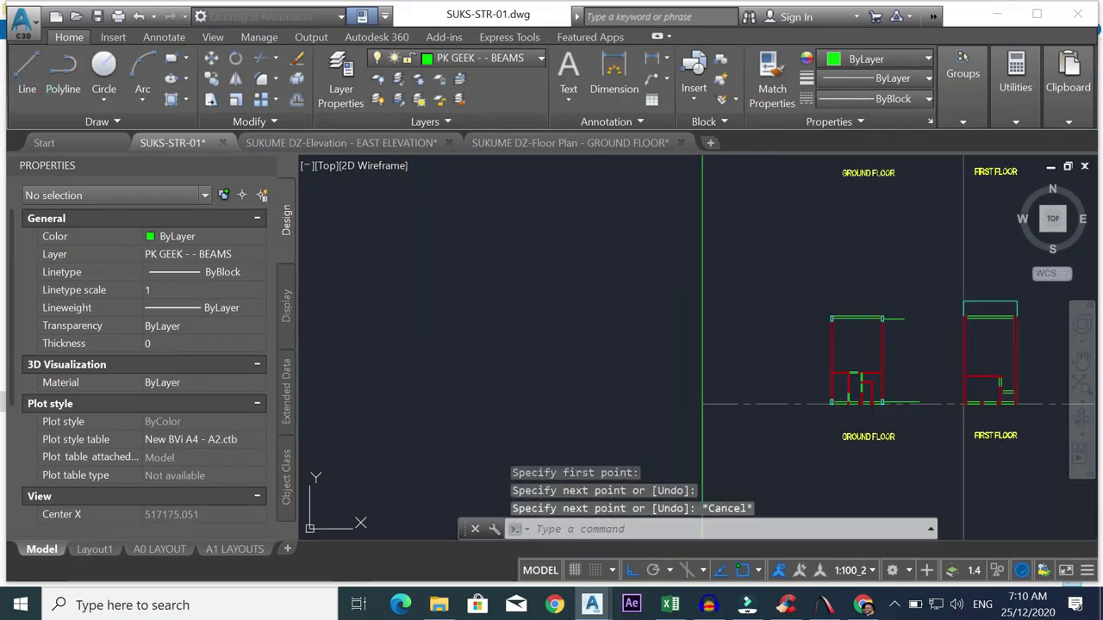
- Draw a vertical line from the outer end of the upper horizontal line down past the lower horizontal line
{"action": "scroll", "coordinate": [907, 358], "scroll_direction": "up", "scroll_amount": 2}
{"action": "right_click", "coordinate": [904, 362]}
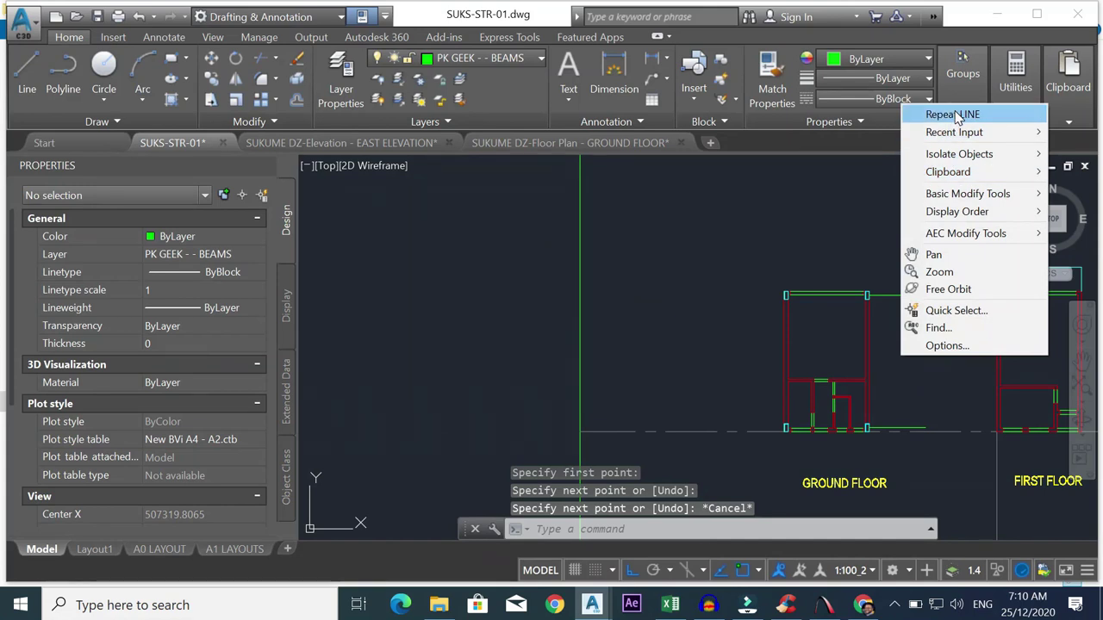
{"action": "left_click", "coordinate": [991, 112]}
{"action": "left_click", "coordinate": [901, 296]}
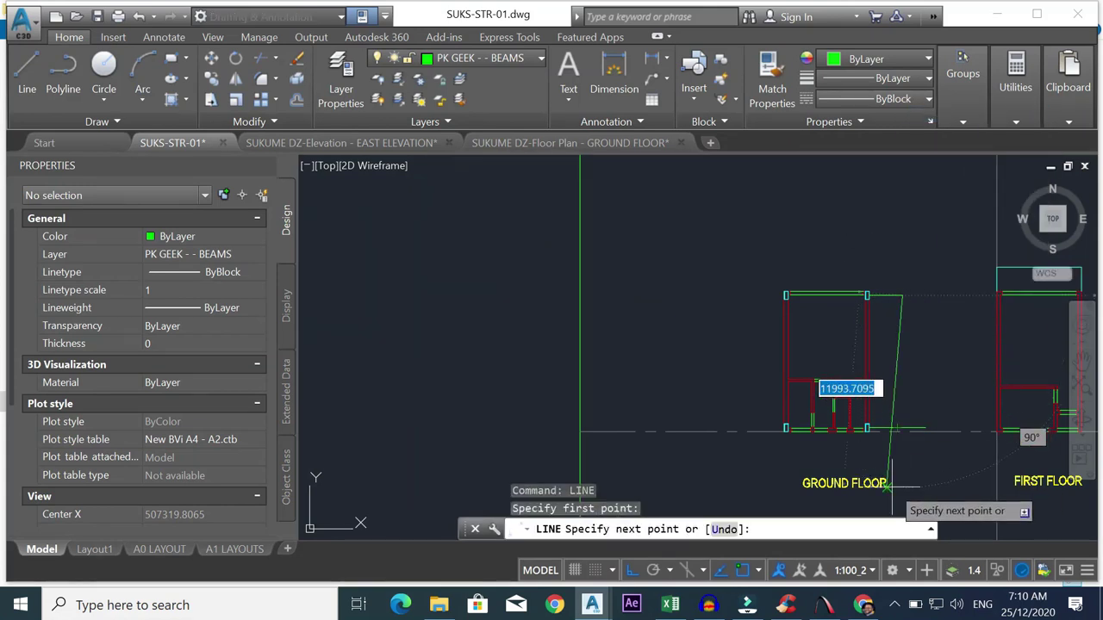
{"action": "key", "text": "Escape"}
{"action": "scroll", "coordinate": [909, 431], "scroll_direction": "up", "scroll_amount": 2}
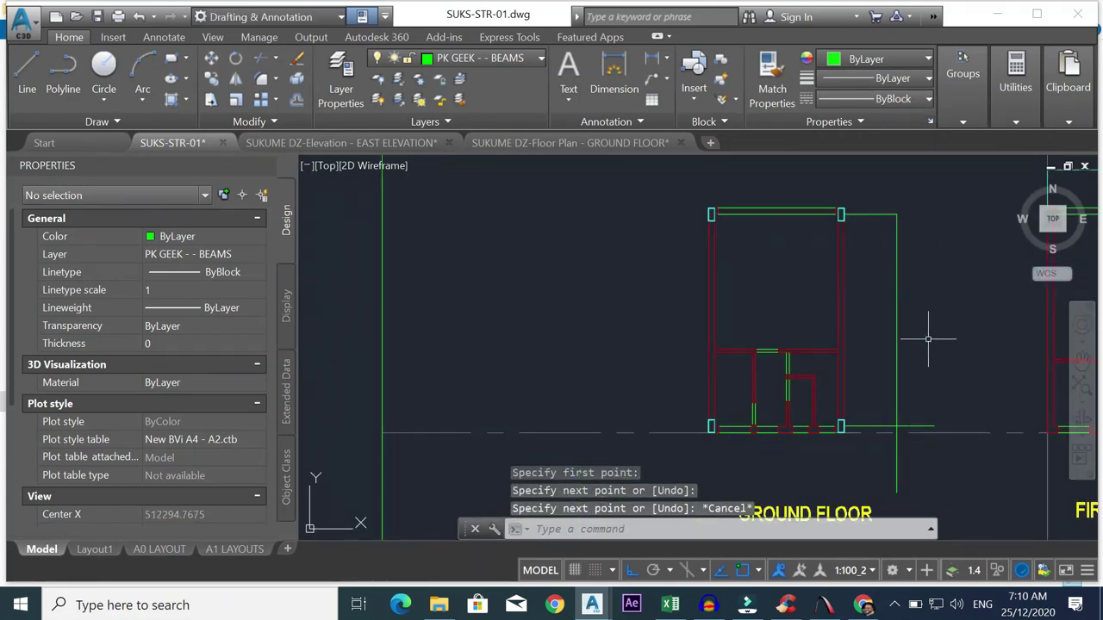
- Fillet the lower horizontal line and the vertical line into a sharp corner with radius 0
{"action": "scroll", "coordinate": [910, 458], "scroll_direction": "up", "scroll_amount": 4}
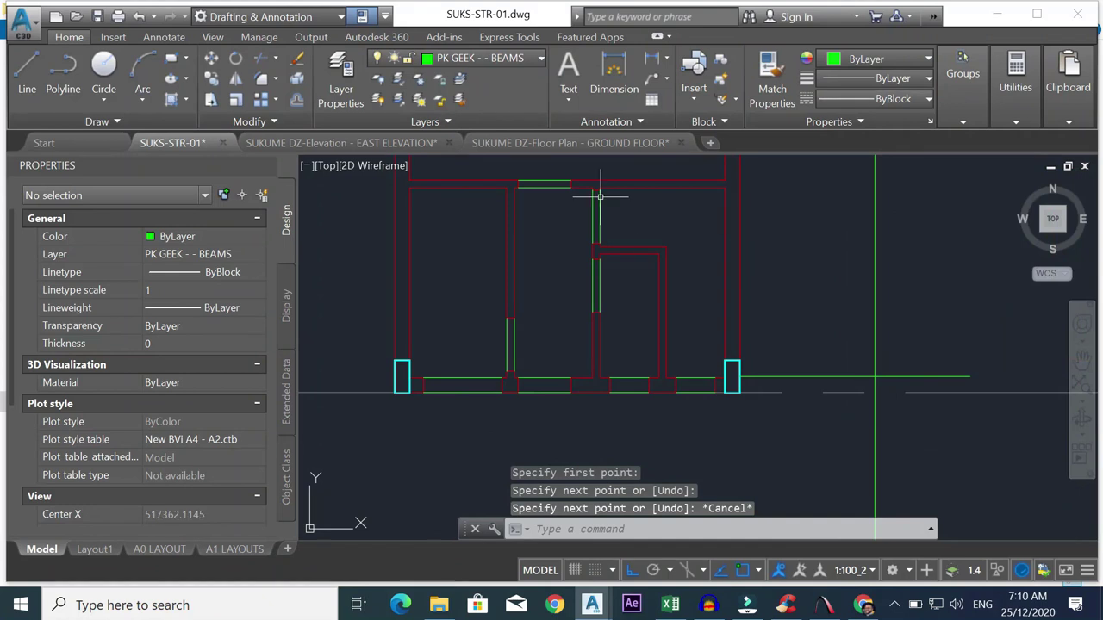
{"action": "left_click", "coordinate": [263, 84]}
{"action": "left_click", "coordinate": [892, 377]}
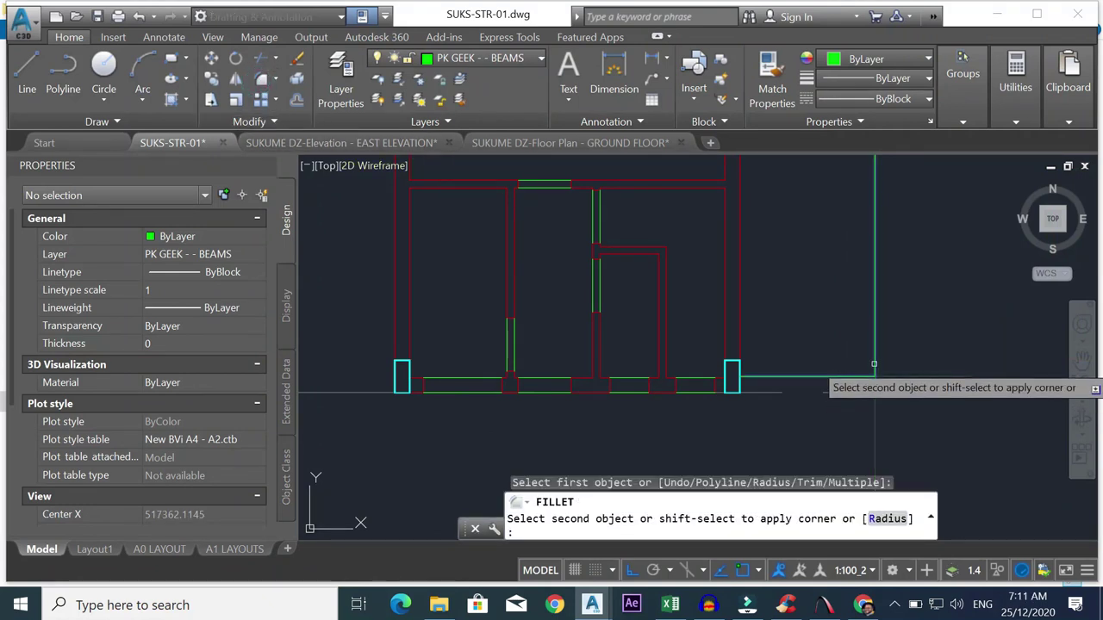
{"action": "key", "text": "Escape"}
{"action": "scroll", "coordinate": [844, 327], "scroll_direction": "down", "scroll_amount": 3}
{"action": "scroll", "coordinate": [827, 293], "scroll_direction": "up", "scroll_amount": 3}
{"action": "right_click", "coordinate": [827, 277]}
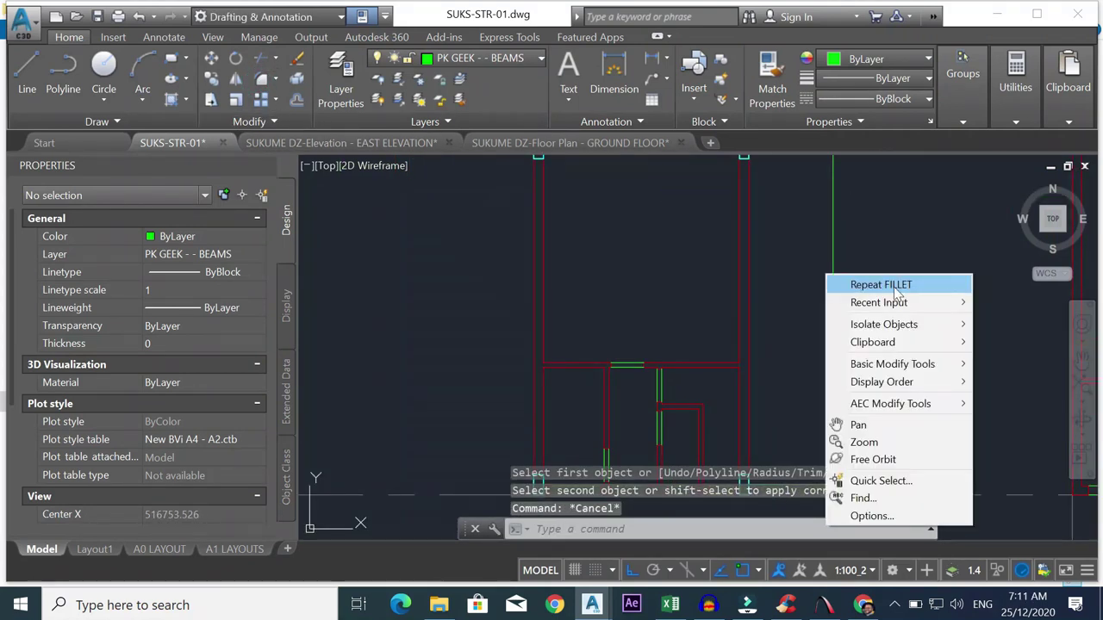
{"action": "left_click", "coordinate": [894, 286]}
{"action": "key", "text": "Escape"}
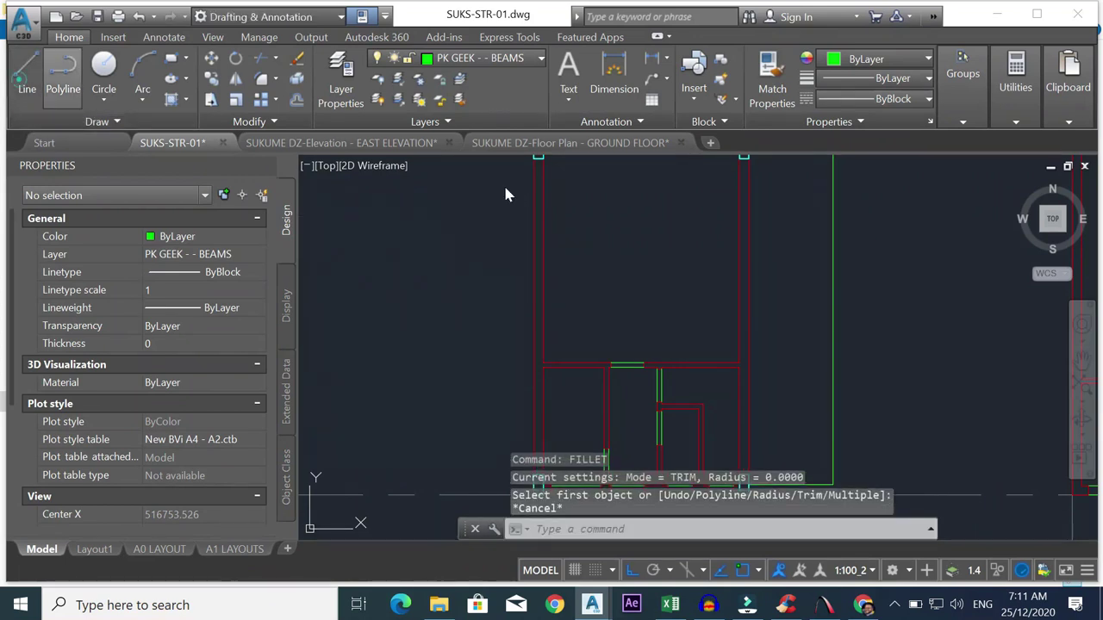
- Draw a horizontal line about 12,900 mm long from the vertical reference line's midpoint leftward across the ground floor plan
{"action": "type", "text": "l"}
{"action": "key", "text": "Return"}
{"action": "left_click", "coordinate": [857, 315]}
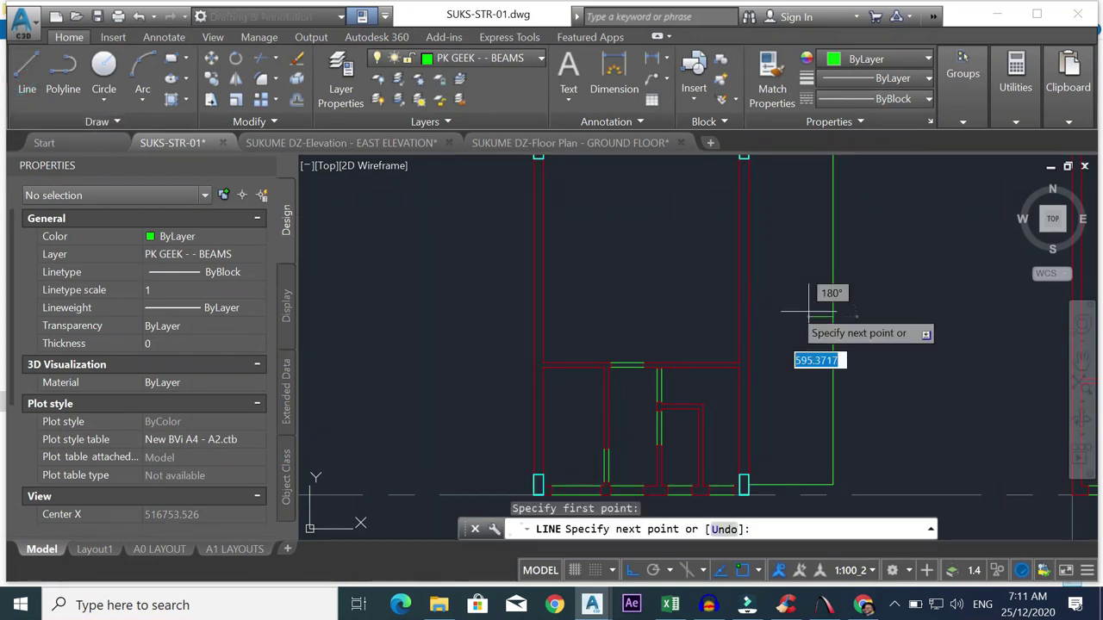
{"action": "scroll", "coordinate": [808, 311], "scroll_direction": "down", "scroll_amount": 5}
{"action": "key", "text": "Escape"}
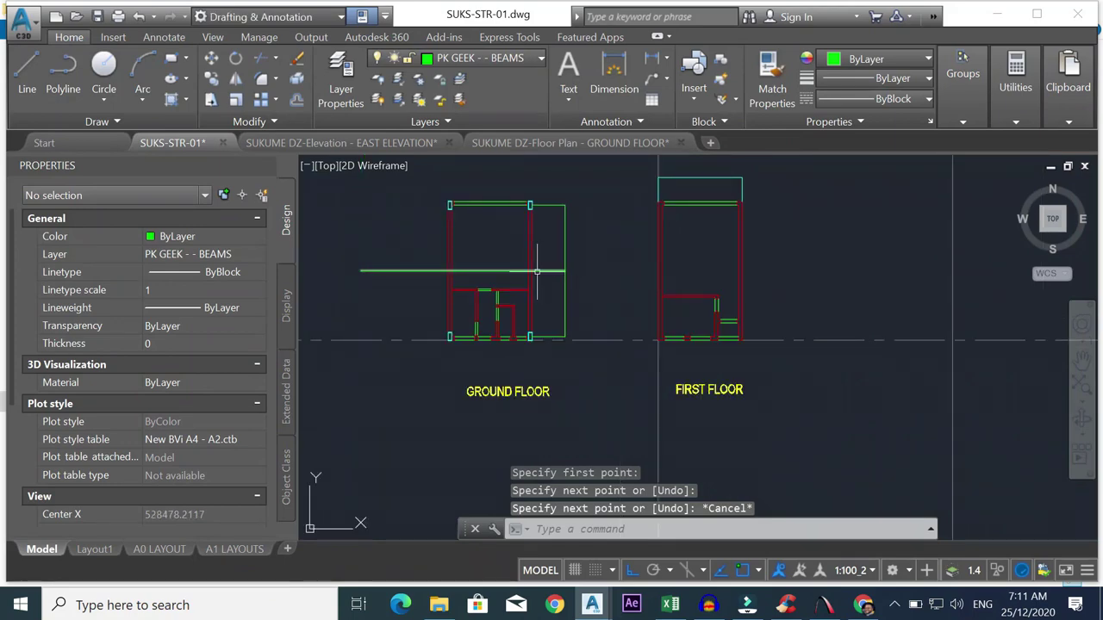
- Add a linear dimension beside the vertical reference line, from its upper end to the middle horizontal line
{"action": "left_click", "coordinate": [163, 36]}
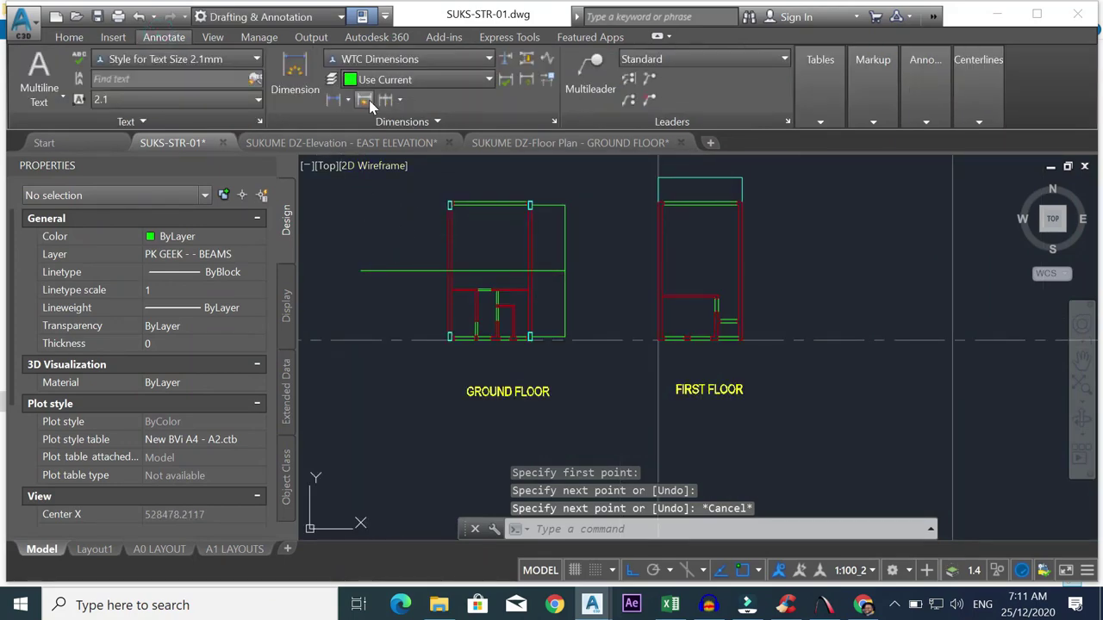
{"action": "left_click", "coordinate": [334, 99]}
{"action": "left_click", "coordinate": [344, 102]}
{"action": "left_click", "coordinate": [358, 129]}
{"action": "scroll", "coordinate": [635, 258], "scroll_direction": "up", "scroll_amount": 5}
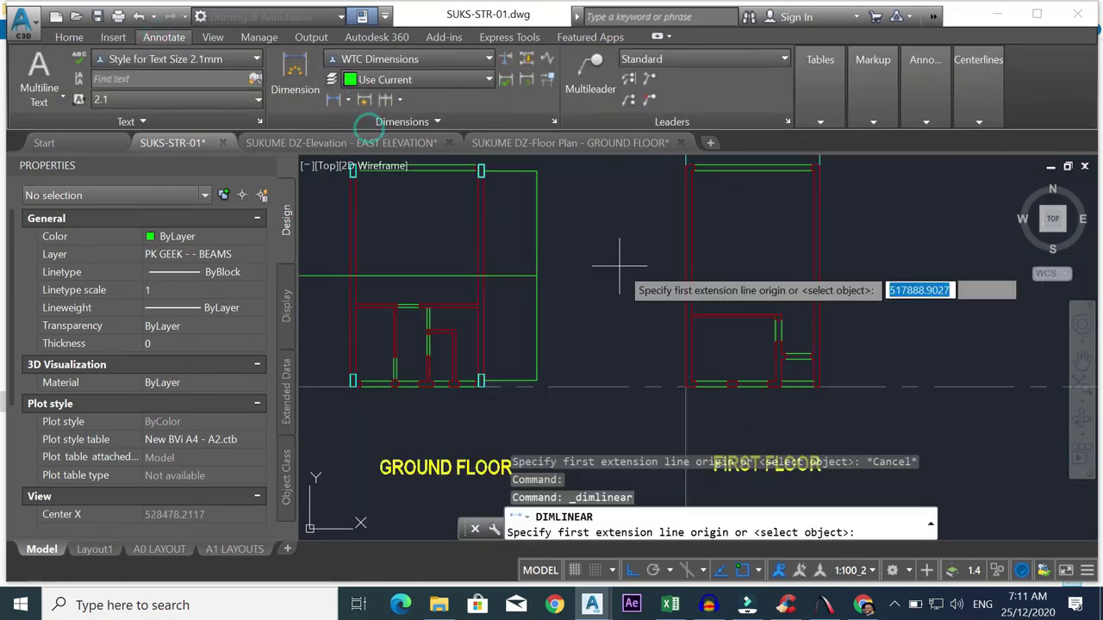
{"action": "middle_click_drag", "start_coordinate": [541, 211], "coordinate": [563, 254]}
{"action": "left_click", "coordinate": [506, 159]}
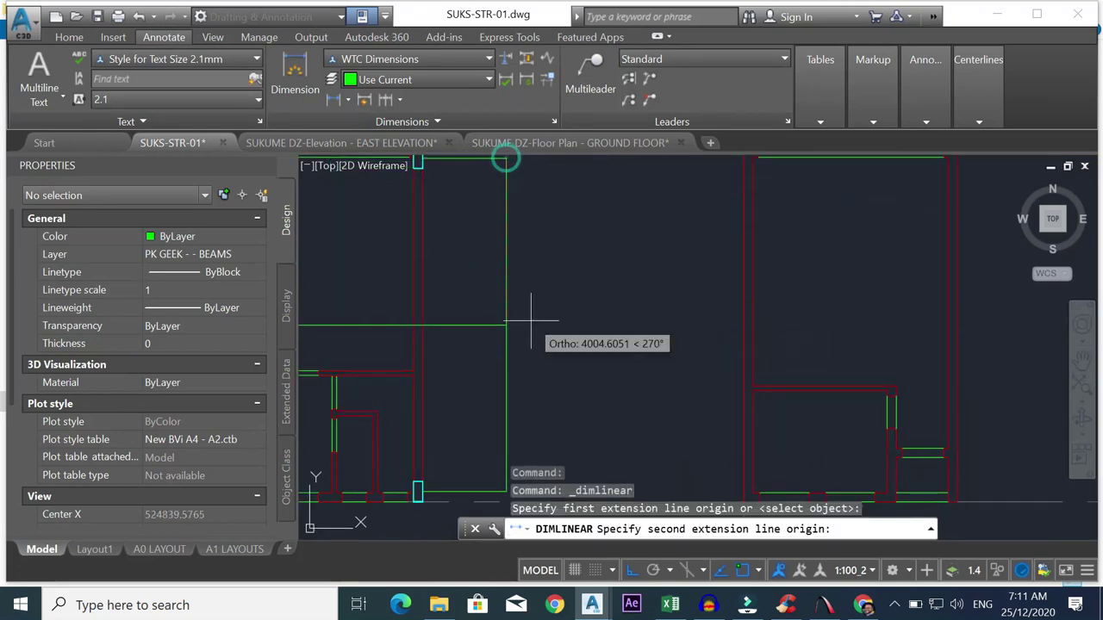
{"action": "left_click", "coordinate": [507, 324]}
{"action": "left_click", "coordinate": [544, 314]}
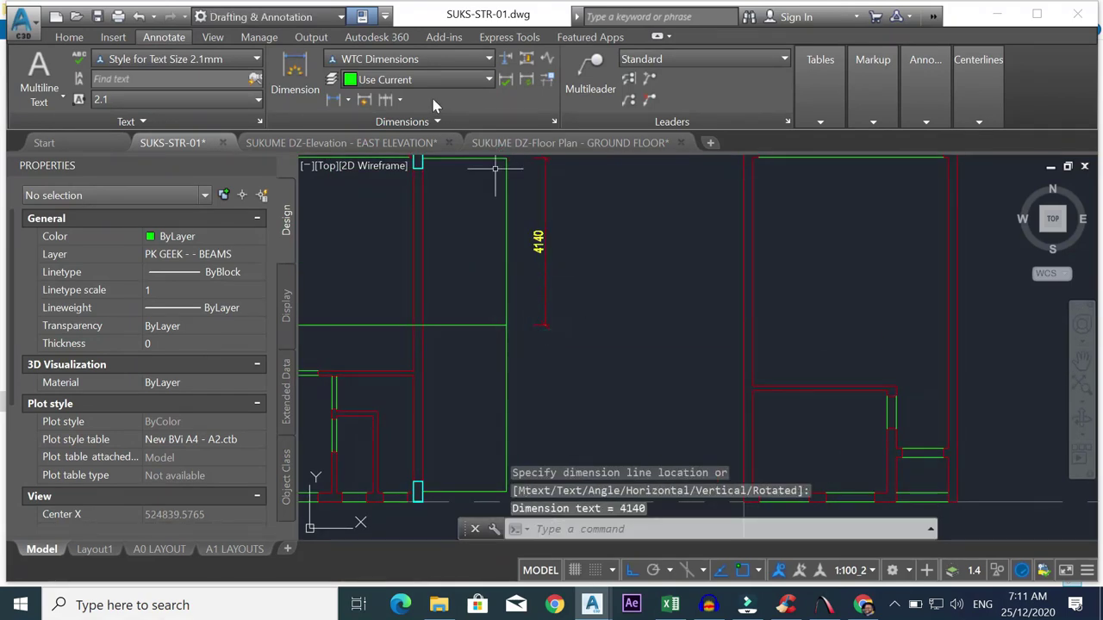
- Continue the dimension chain down to the lower end of the vertical reference line
{"action": "left_click", "coordinate": [385, 100]}
{"action": "scroll", "coordinate": [569, 439], "scroll_direction": "down", "scroll_amount": 3}
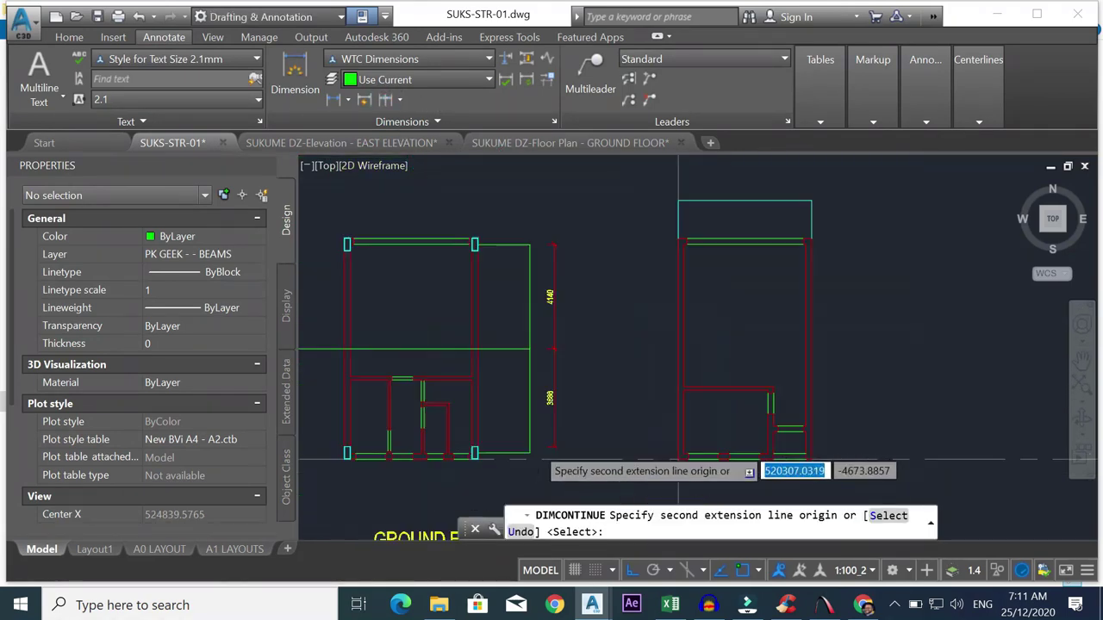
{"action": "scroll", "coordinate": [522, 452], "scroll_direction": "up", "scroll_amount": 4}
{"action": "left_click", "coordinate": [521, 454]}
{"action": "scroll", "coordinate": [609, 229], "scroll_direction": "down", "scroll_amount": 4}
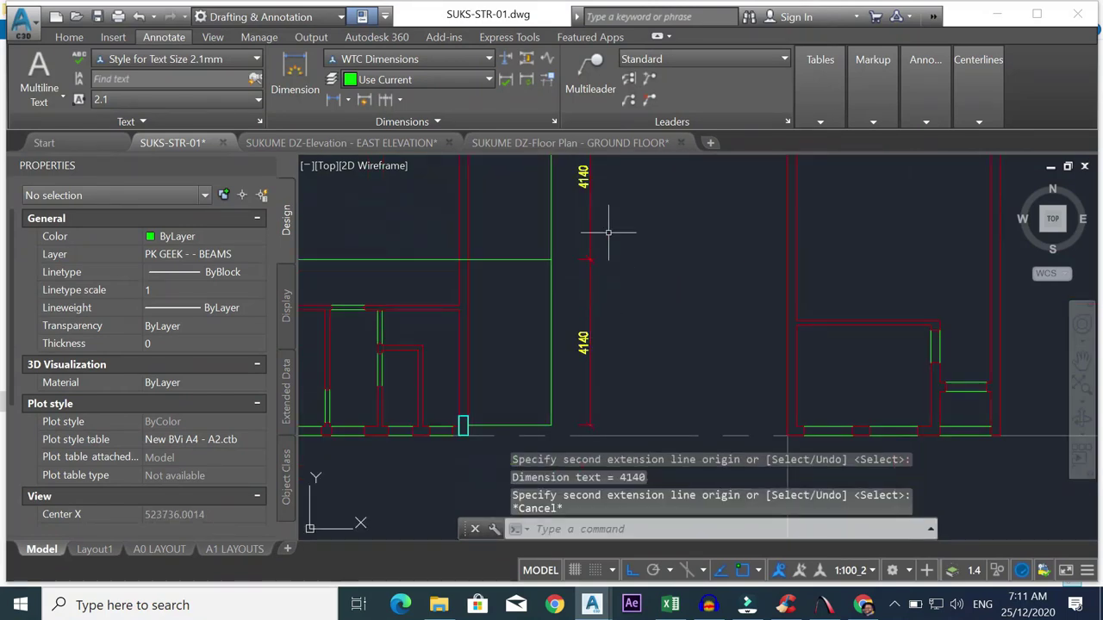
{"action": "key", "text": "Escape"}
{"action": "scroll", "coordinate": [560, 264], "scroll_direction": "up", "scroll_amount": 2}
{"action": "scroll", "coordinate": [542, 264], "scroll_direction": "down", "scroll_amount": 3}
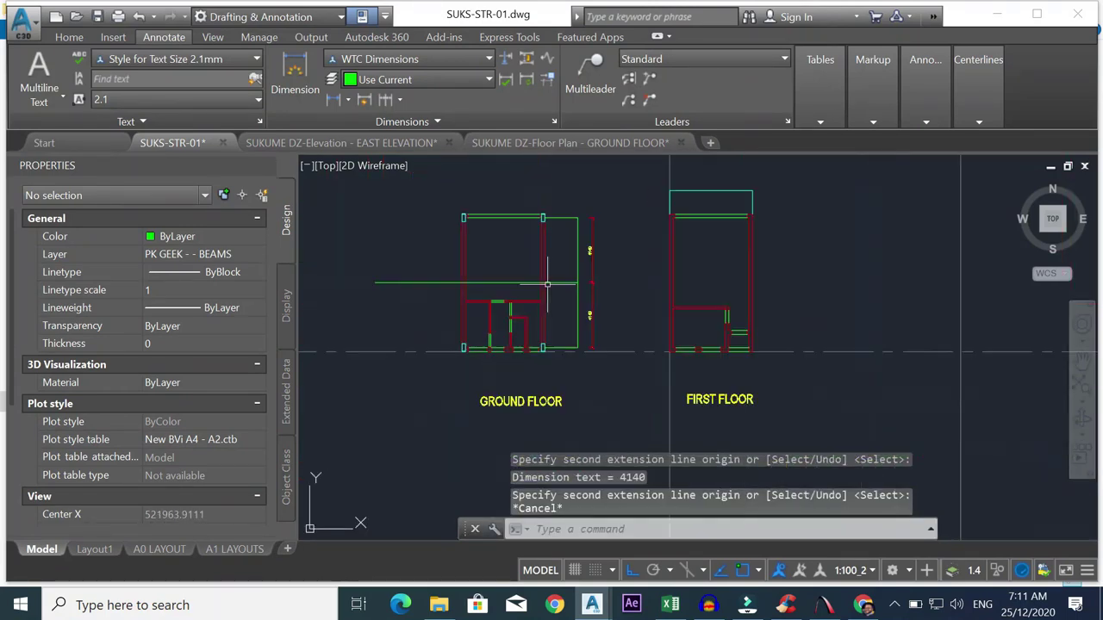
- Copy the ground floor plan's upper-right column straight down along the right wall onto the middle horizontal line
{"action": "scroll", "coordinate": [534, 224], "scroll_direction": "up", "scroll_amount": 5}
{"action": "left_click", "coordinate": [532, 203]}
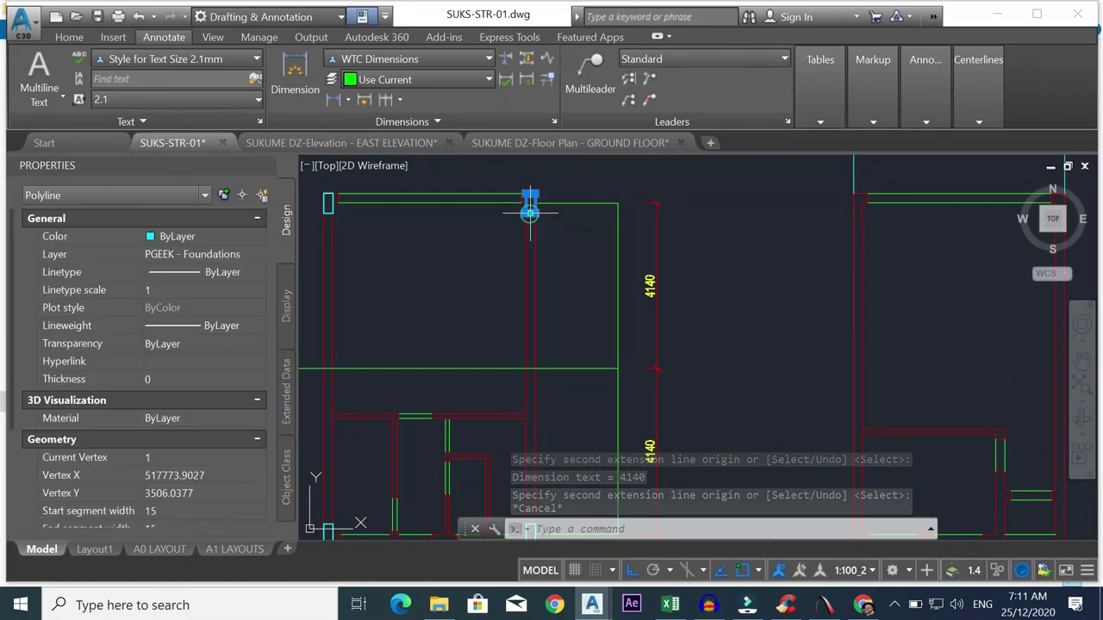
{"action": "left_click", "coordinate": [69, 38]}
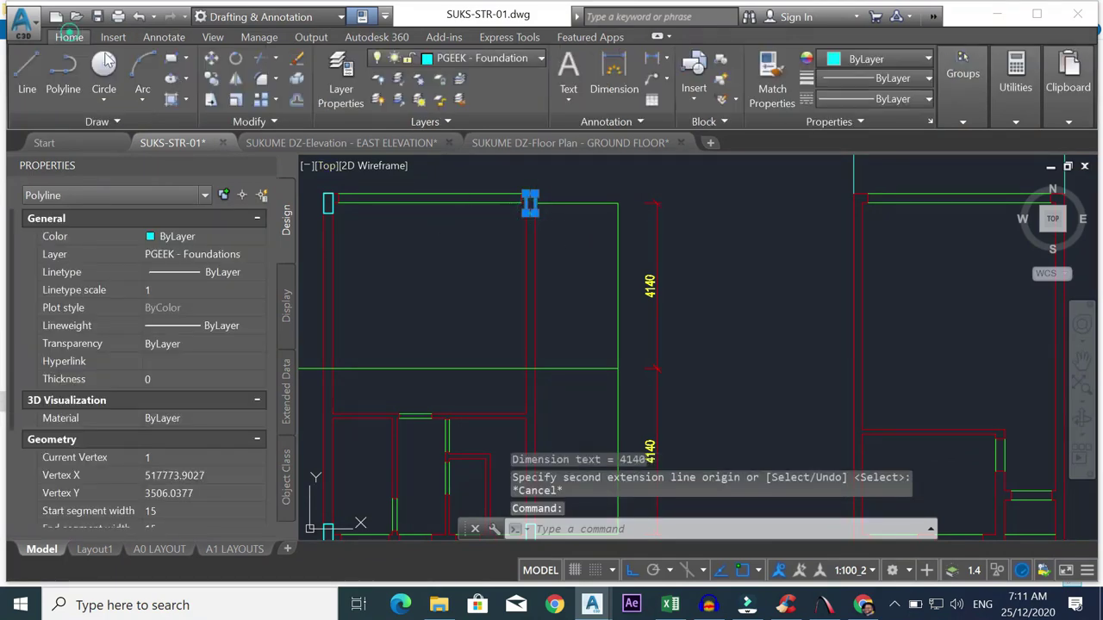
{"action": "left_click", "coordinate": [211, 79]}
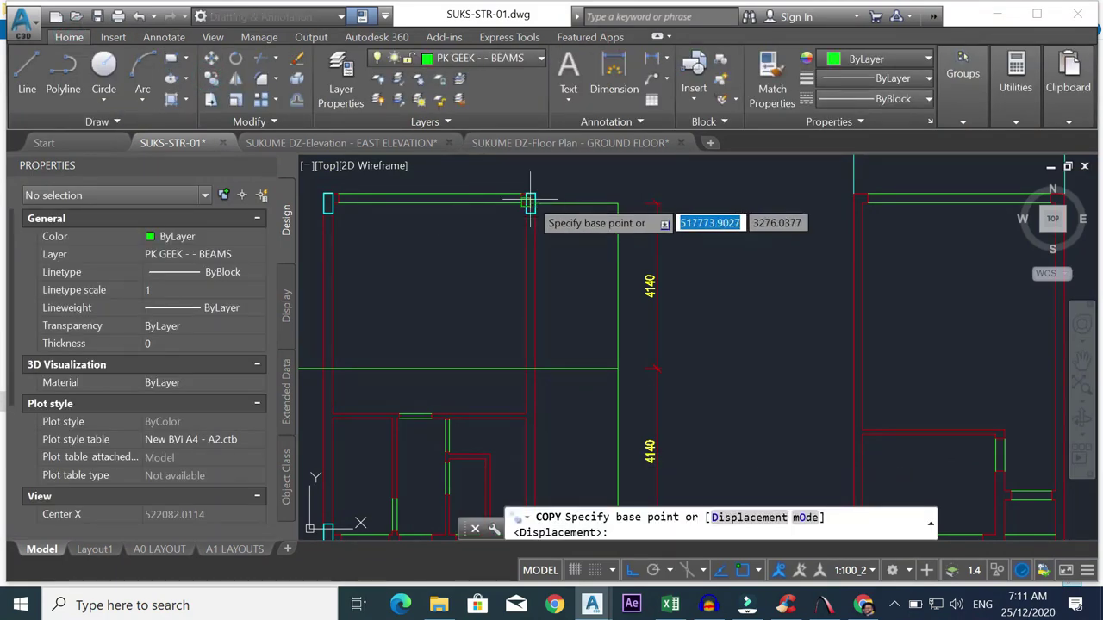
{"action": "scroll", "coordinate": [530, 204], "scroll_direction": "up", "scroll_amount": 4}
{"action": "left_click", "coordinate": [534, 184]}
{"action": "scroll", "coordinate": [534, 249], "scroll_direction": "down", "scroll_amount": 3}
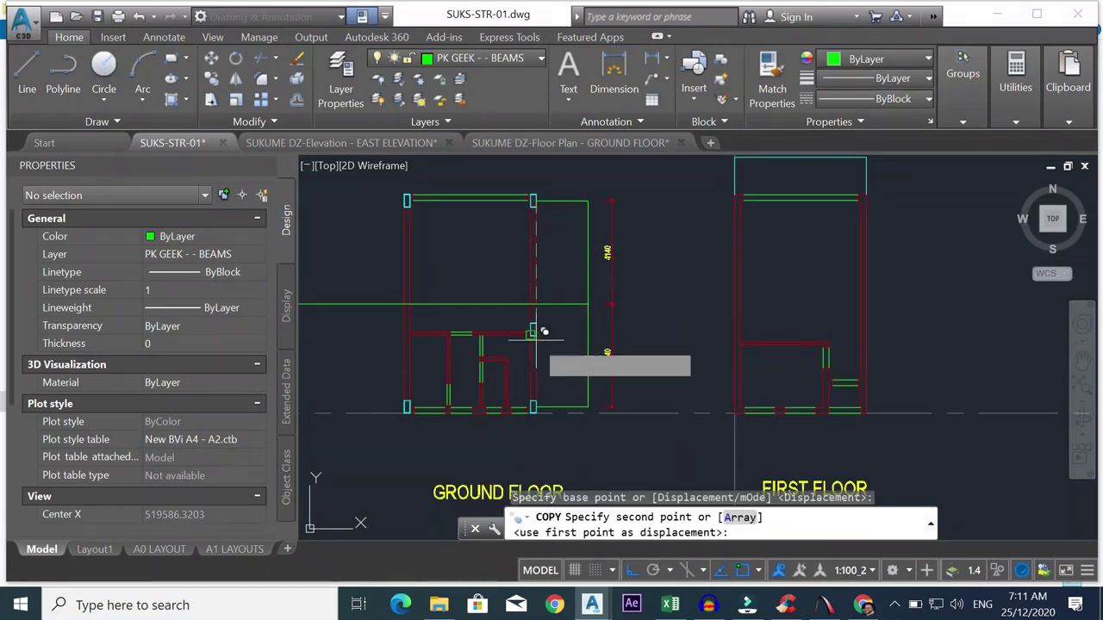
{"action": "scroll", "coordinate": [535, 272], "scroll_direction": "up", "scroll_amount": 3}
{"action": "key", "text": "Return"}
{"action": "key", "text": "Escape"}
{"action": "scroll", "coordinate": [538, 225], "scroll_direction": "down", "scroll_amount": 4}
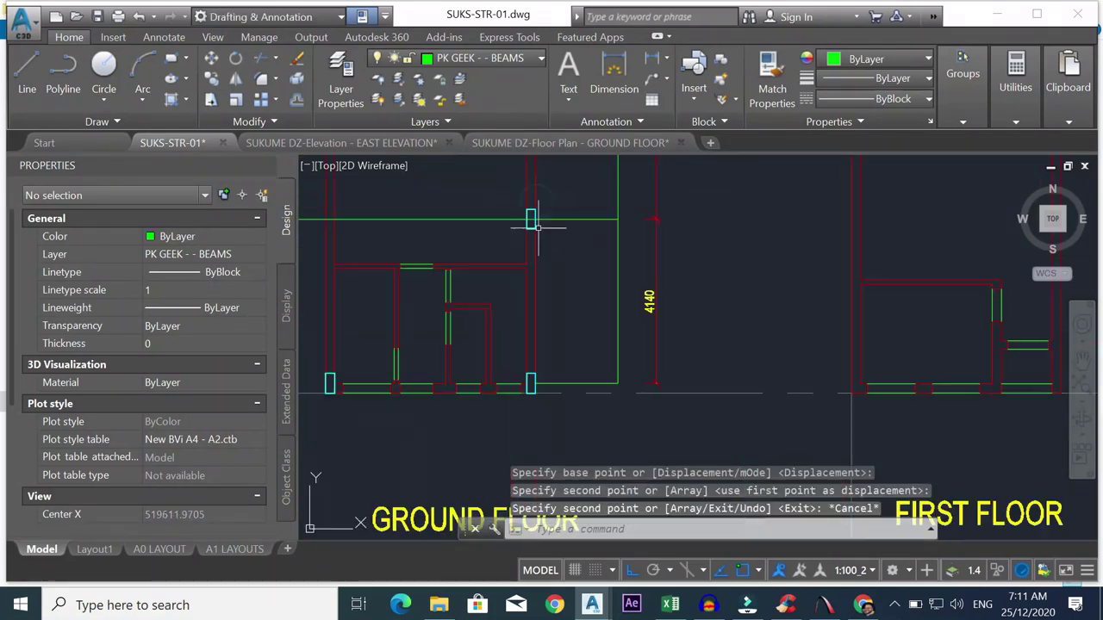
- Copy the middle column on the right wall across to the left wall along the middle horizontal line
{"action": "scroll", "coordinate": [851, 394], "scroll_direction": "down", "scroll_amount": 2}
{"action": "scroll", "coordinate": [473, 204], "scroll_direction": "up", "scroll_amount": 5}
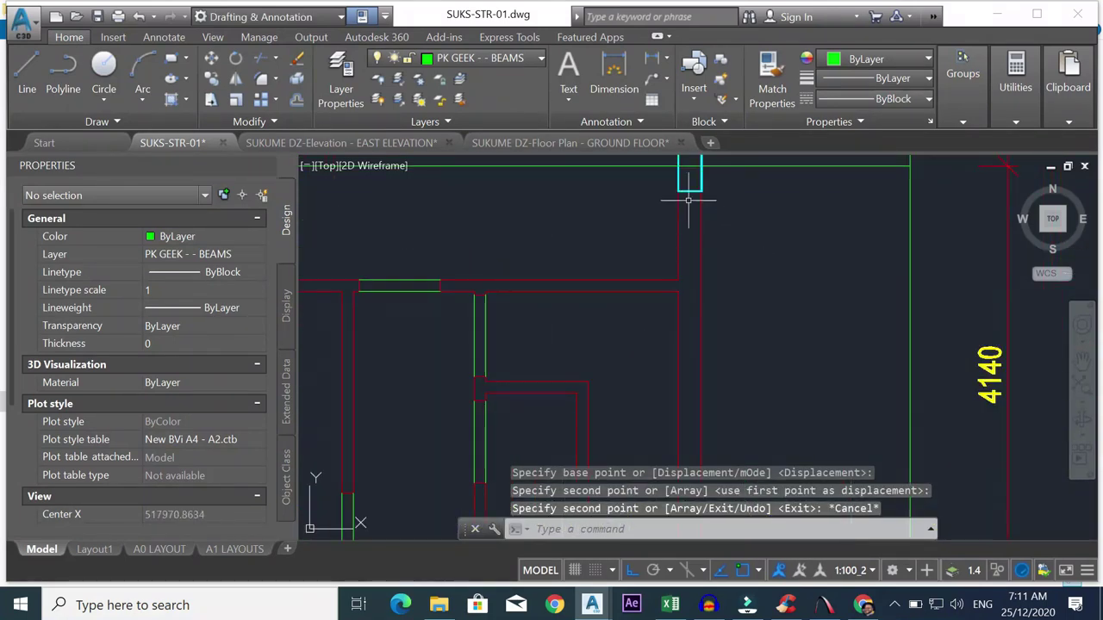
{"action": "left_click", "coordinate": [689, 186]}
{"action": "left_click", "coordinate": [666, 201]}
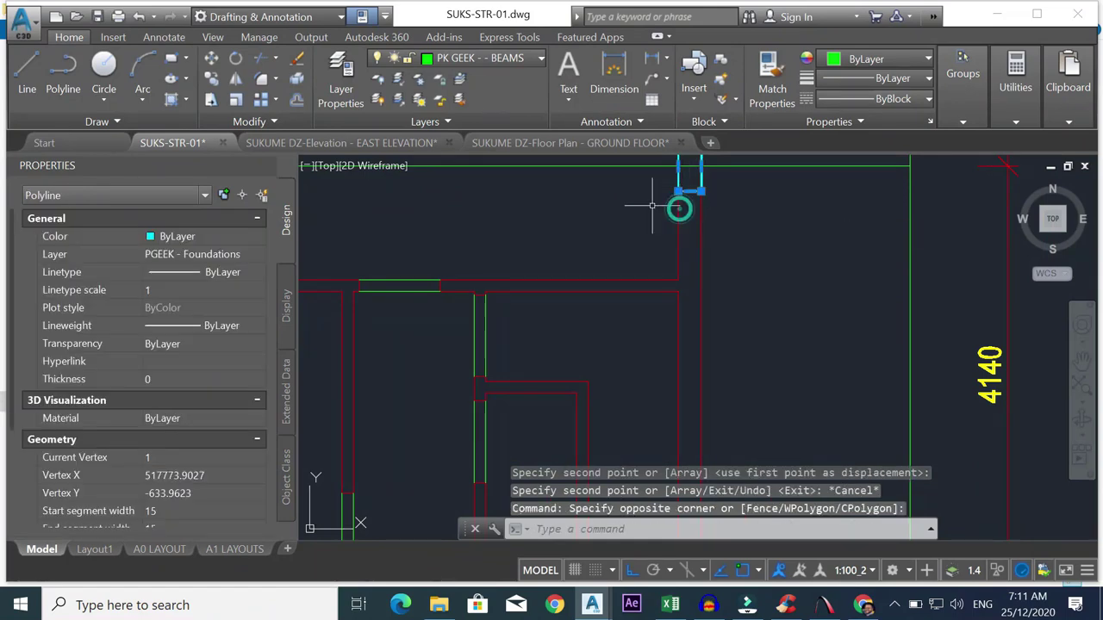
{"action": "left_click", "coordinate": [210, 79]}
{"action": "scroll", "coordinate": [736, 216], "scroll_direction": "down", "scroll_amount": 3}
{"action": "scroll", "coordinate": [743, 222], "scroll_direction": "up", "scroll_amount": 3}
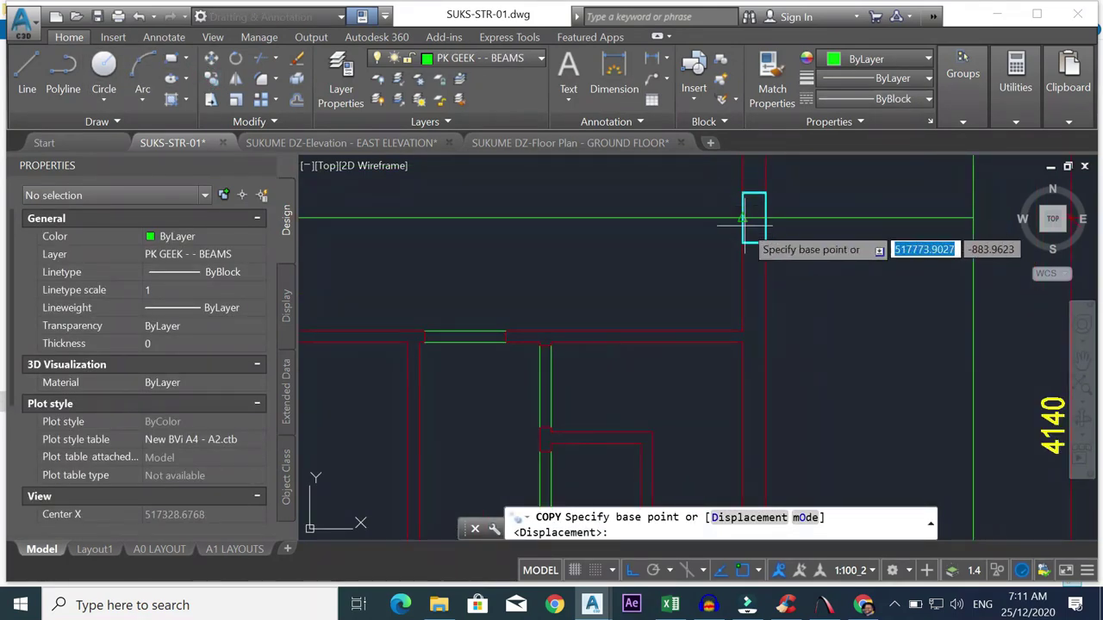
{"action": "left_click", "coordinate": [742, 220]}
{"action": "scroll", "coordinate": [586, 212], "scroll_direction": "down", "scroll_amount": 2}
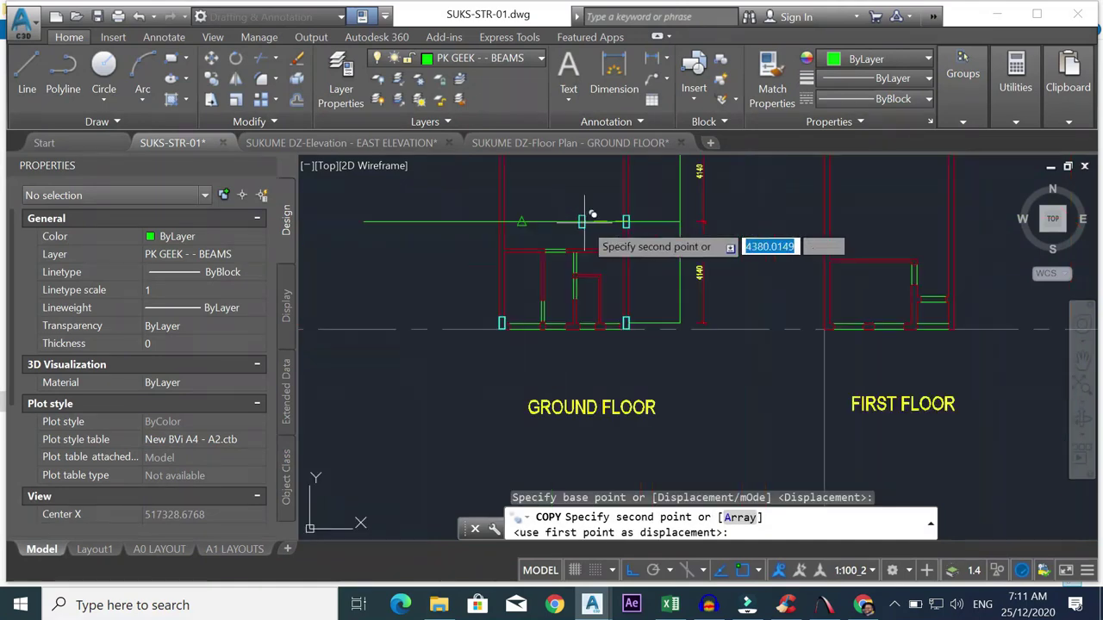
{"action": "scroll", "coordinate": [593, 219], "scroll_direction": "up", "scroll_amount": 10}
{"action": "key", "text": "Escape"}
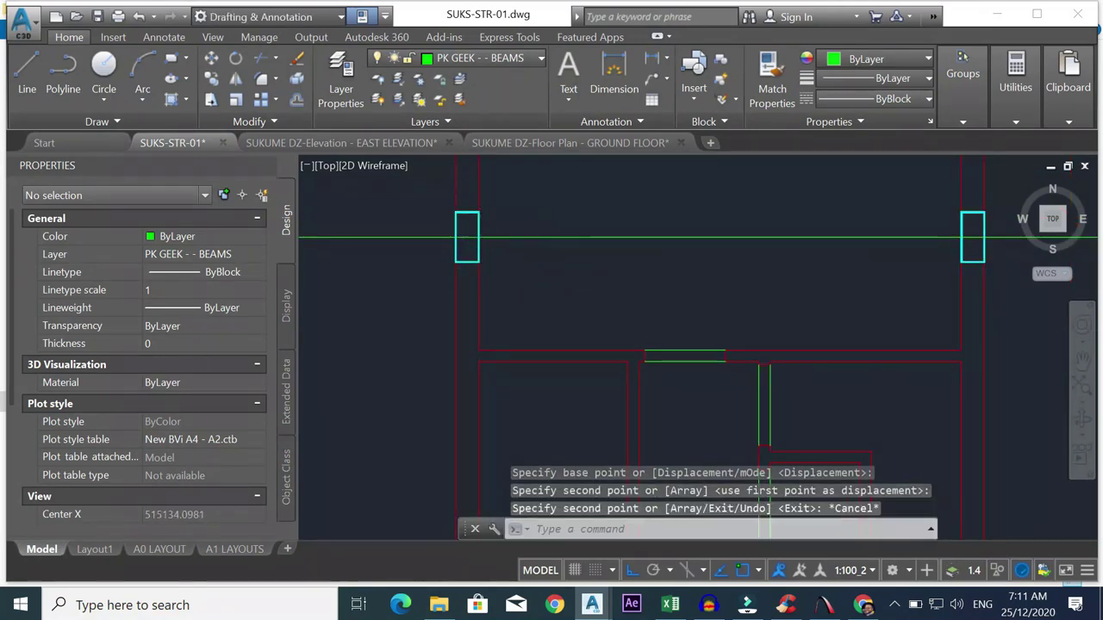
- Match the properties of the dash-dot grid line below the plan onto the middle horizontal line
{"action": "scroll", "coordinate": [591, 216], "scroll_direction": "down", "scroll_amount": 4}
{"action": "scroll", "coordinate": [603, 219], "scroll_direction": "up", "scroll_amount": 3}
{"action": "left_click", "coordinate": [614, 222]}
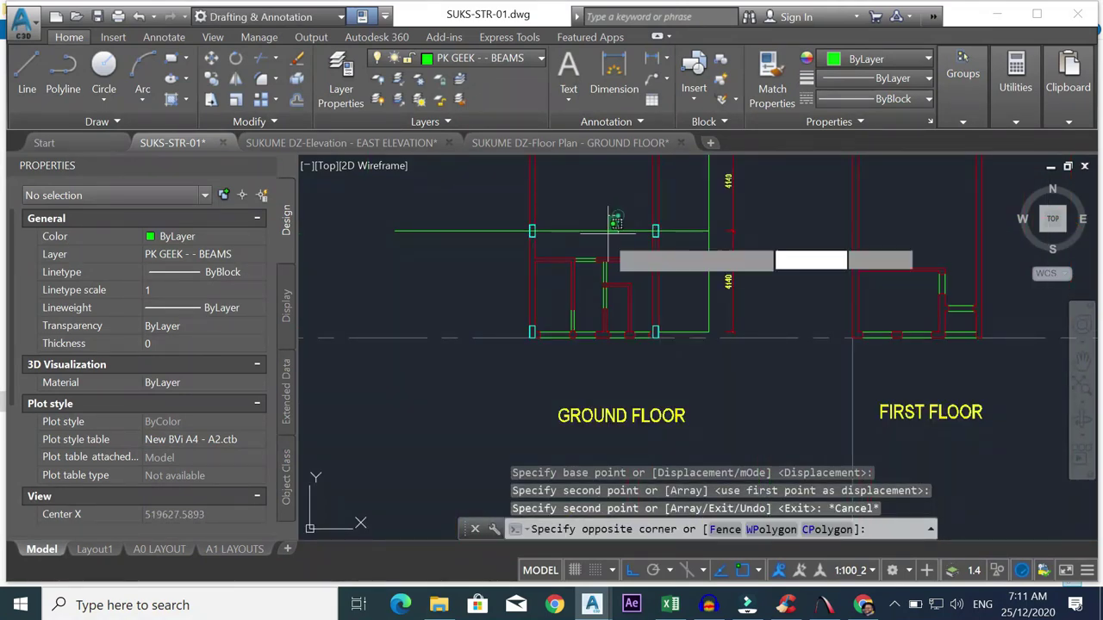
{"action": "left_click", "coordinate": [607, 237]}
{"action": "key", "text": "Escape"}
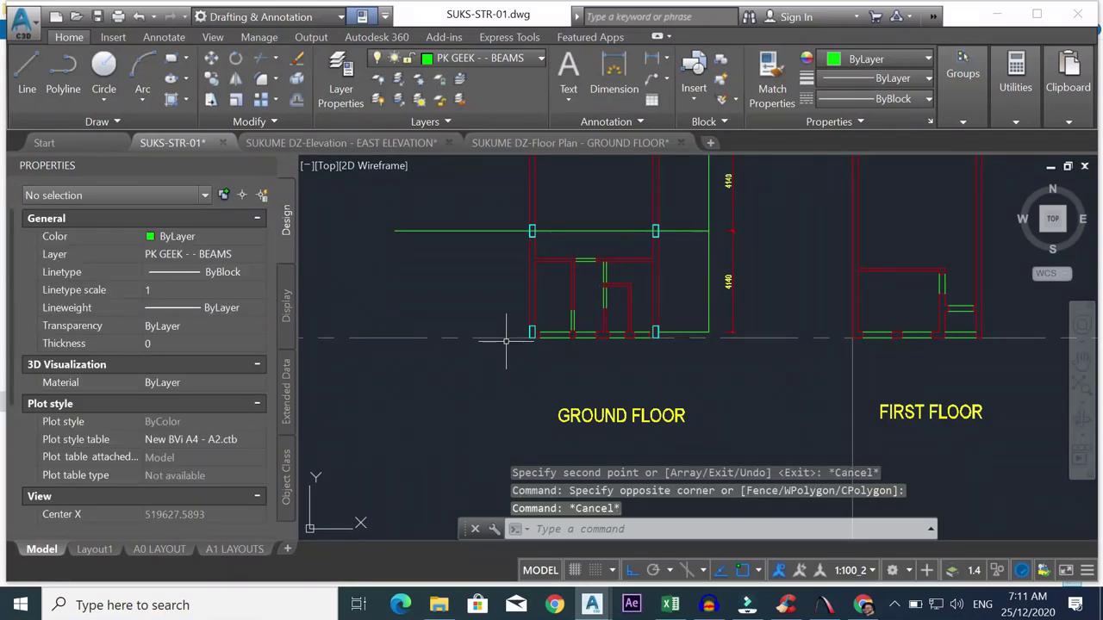
{"action": "key", "text": "Return"}
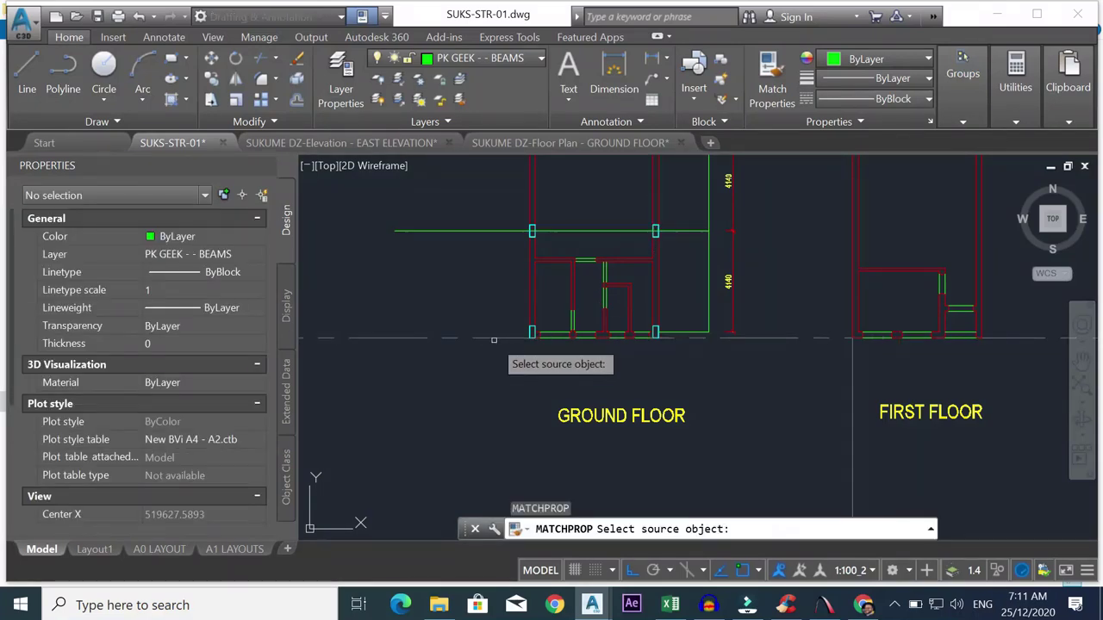
{"action": "left_click", "coordinate": [495, 338]}
{"action": "left_click", "coordinate": [451, 207]}
{"action": "key", "text": "Escape"}
- Stretch the left end of the middle grid line farther outward from the ground floor plan
{"action": "middle_click_drag", "start_coordinate": [405, 233], "coordinate": [407, 259]}
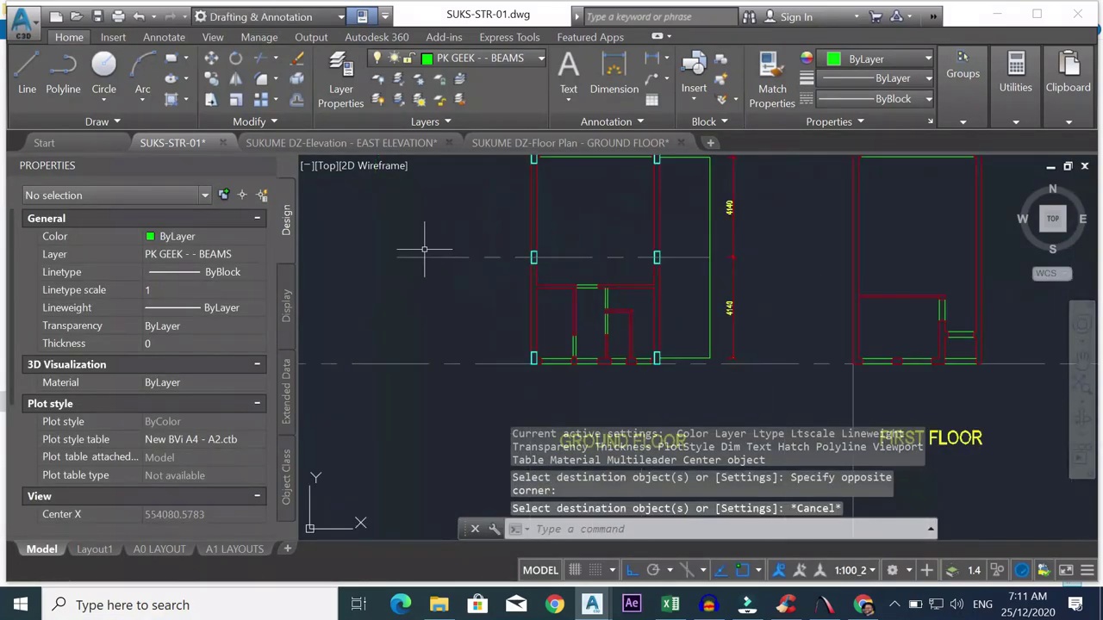
{"action": "left_click", "coordinate": [401, 259]}
{"action": "left_click", "coordinate": [406, 256]}
{"action": "left_click", "coordinate": [397, 257]}
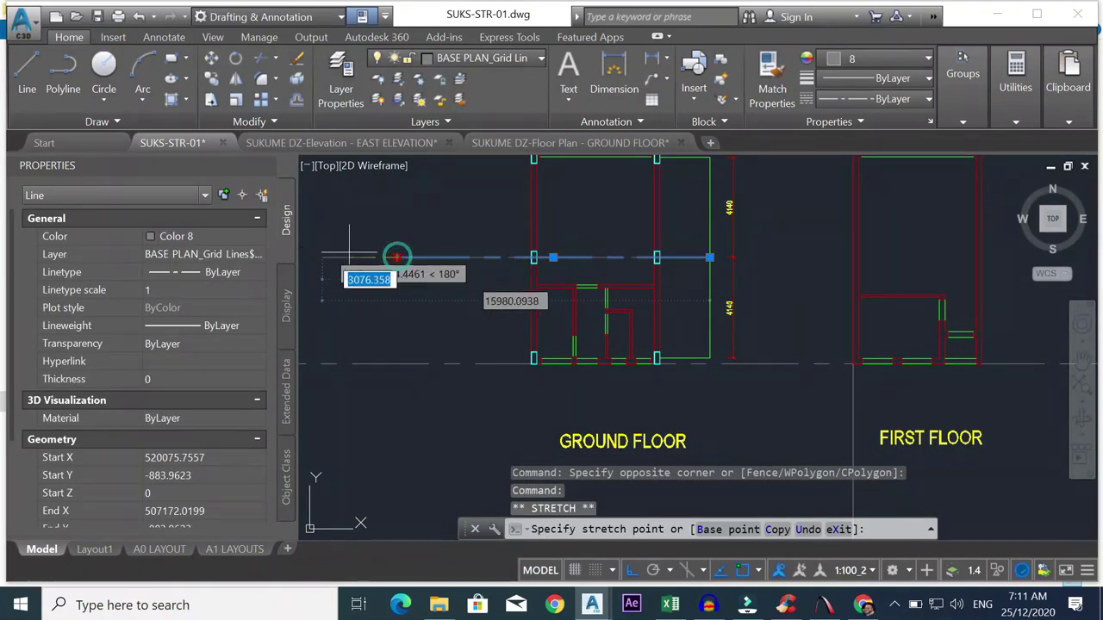
{"action": "scroll", "coordinate": [400, 259], "scroll_direction": "down", "scroll_amount": 4}
{"action": "key", "text": "Escape"}
{"action": "scroll", "coordinate": [632, 258], "scroll_direction": "up", "scroll_amount": 4}
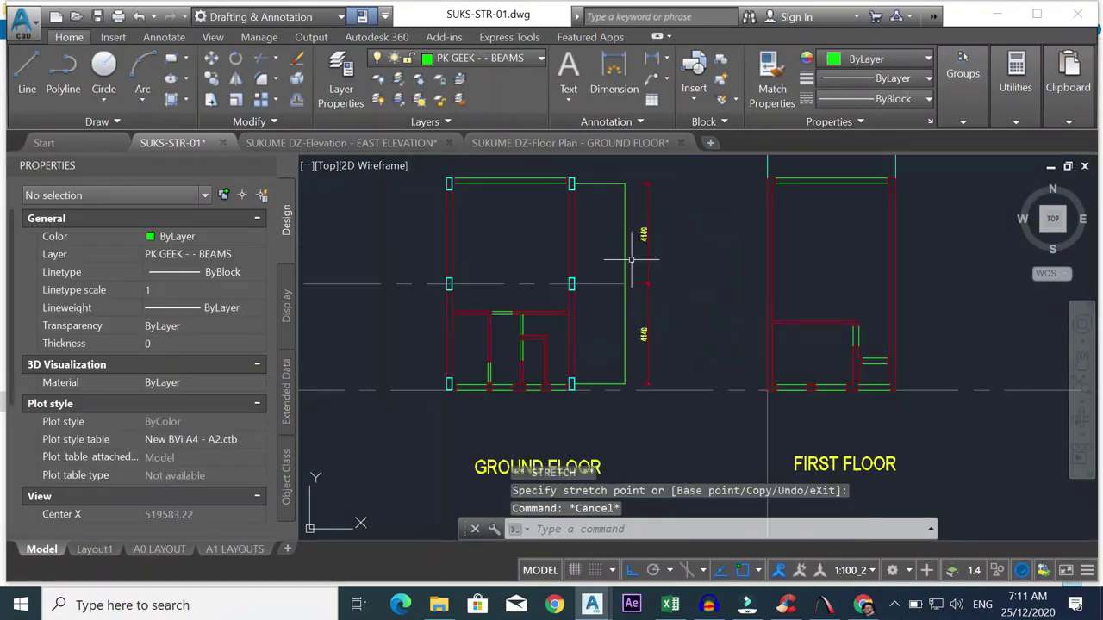
- Try to stretch the middle grid line's right end past the first floor plan, and undo the stretch
{"action": "left_click", "coordinate": [606, 269]}
{"action": "left_click", "coordinate": [594, 304]}
{"action": "left_click", "coordinate": [635, 288]}
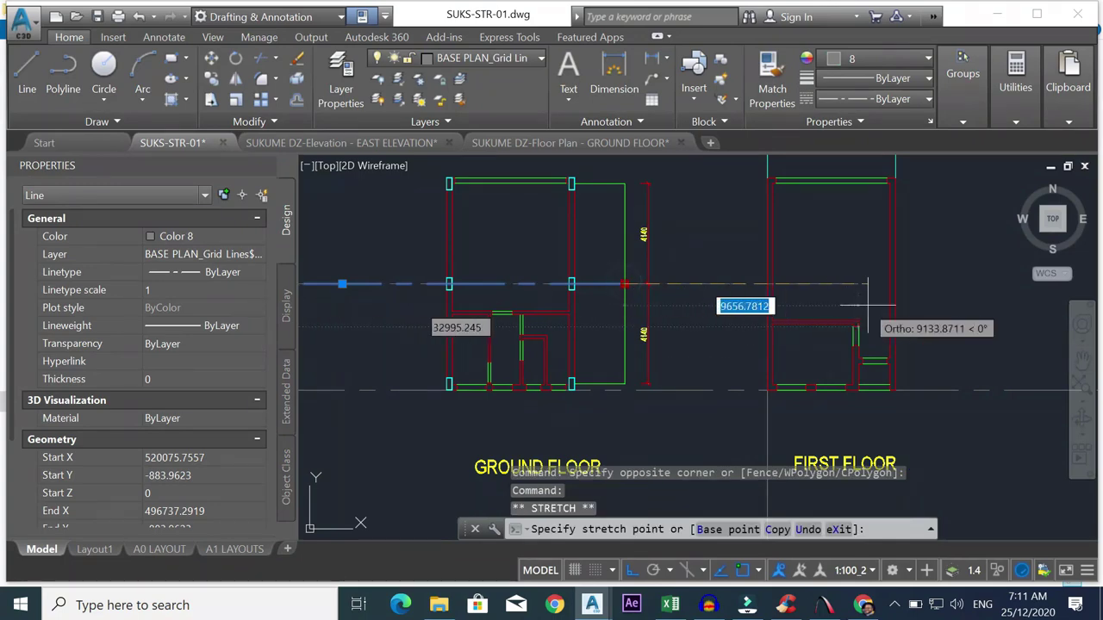
{"action": "scroll", "coordinate": [866, 309], "scroll_direction": "down", "scroll_amount": 4}
{"action": "scroll", "coordinate": [867, 309], "scroll_direction": "up", "scroll_amount": 4}
{"action": "key", "text": "Escape"}
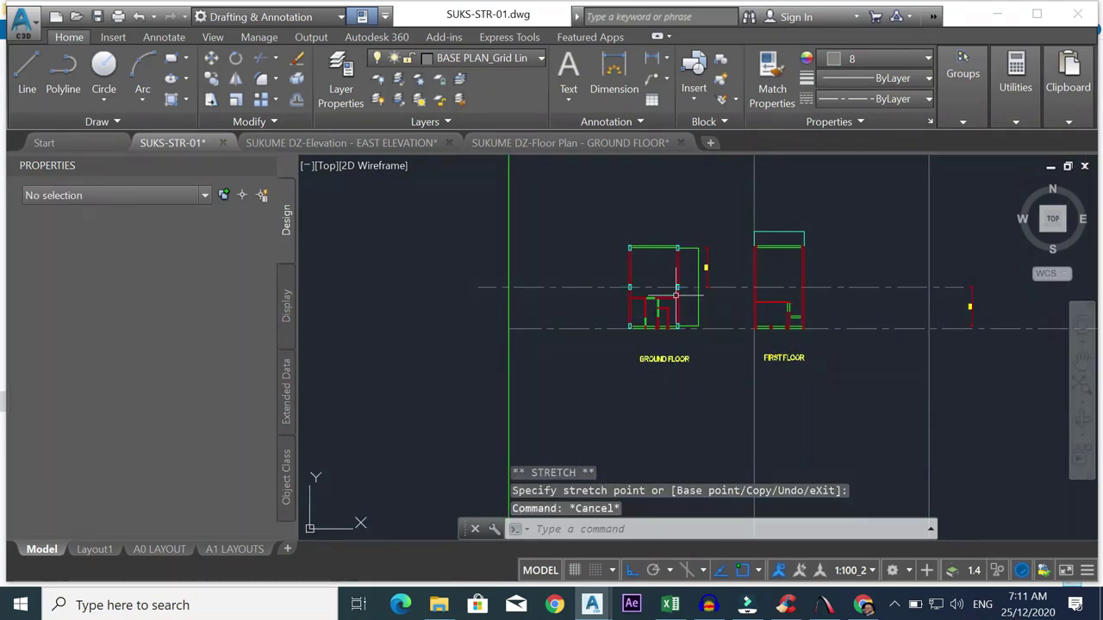
{"action": "key", "text": "ctrl+z"}
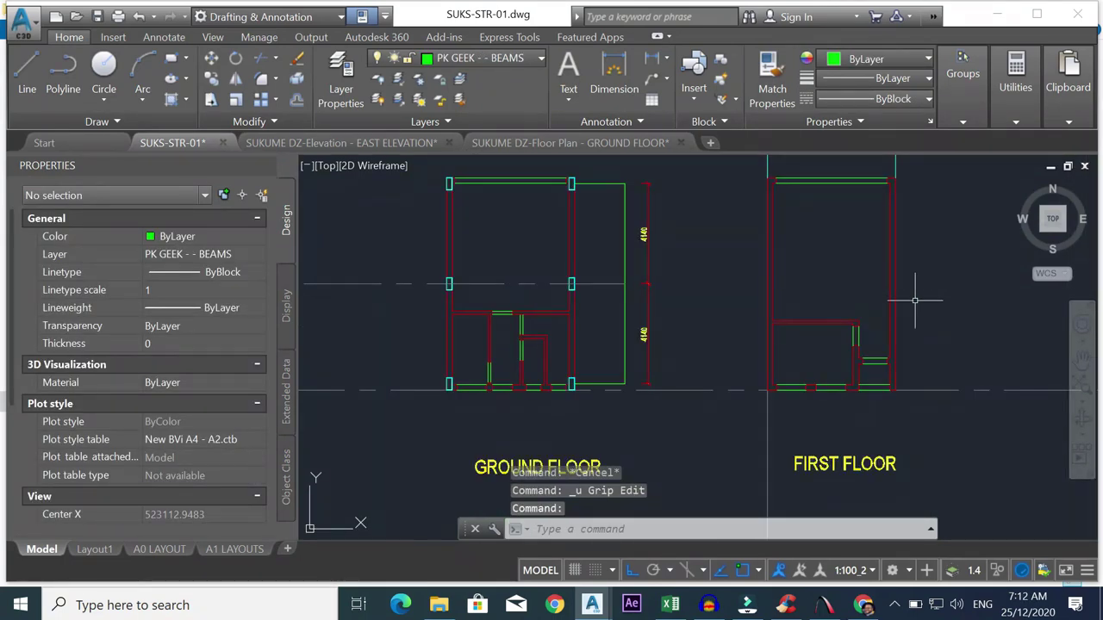
- Delete the vertical reference line and the two horizontal lines joining it to the ground floor plan's right-hand corner columns
{"action": "scroll", "coordinate": [614, 312], "scroll_direction": "down", "scroll_amount": 3}
{"action": "scroll", "coordinate": [626, 252], "scroll_direction": "up", "scroll_amount": 3}
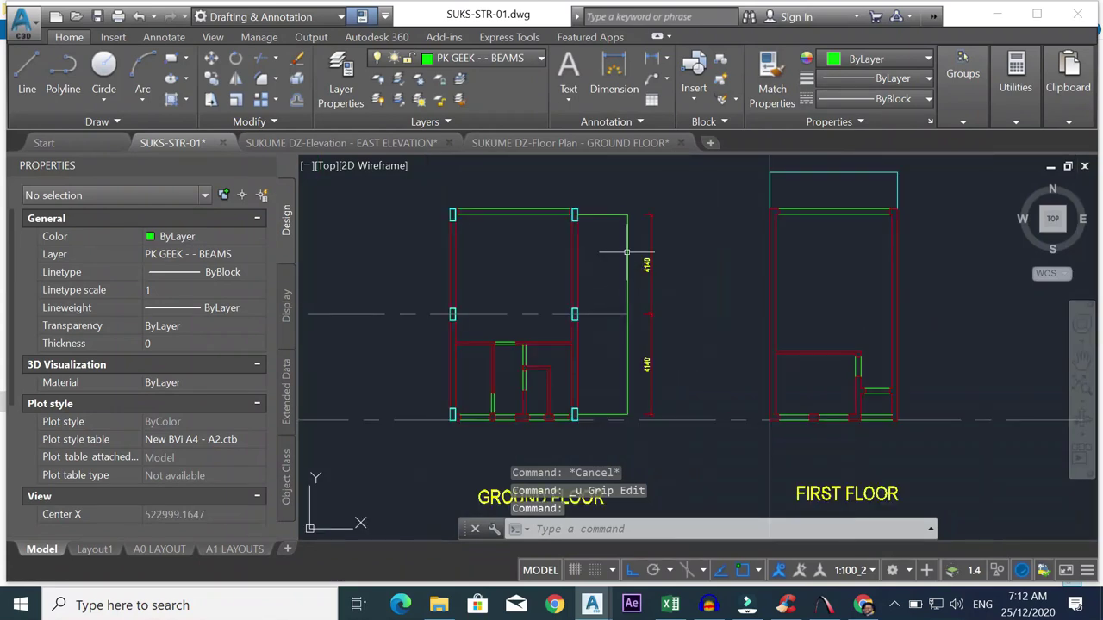
{"action": "left_click", "coordinate": [631, 207]}
{"action": "left_click", "coordinate": [620, 228]}
{"action": "key", "text": "Escape"}
{"action": "left_click", "coordinate": [629, 254]}
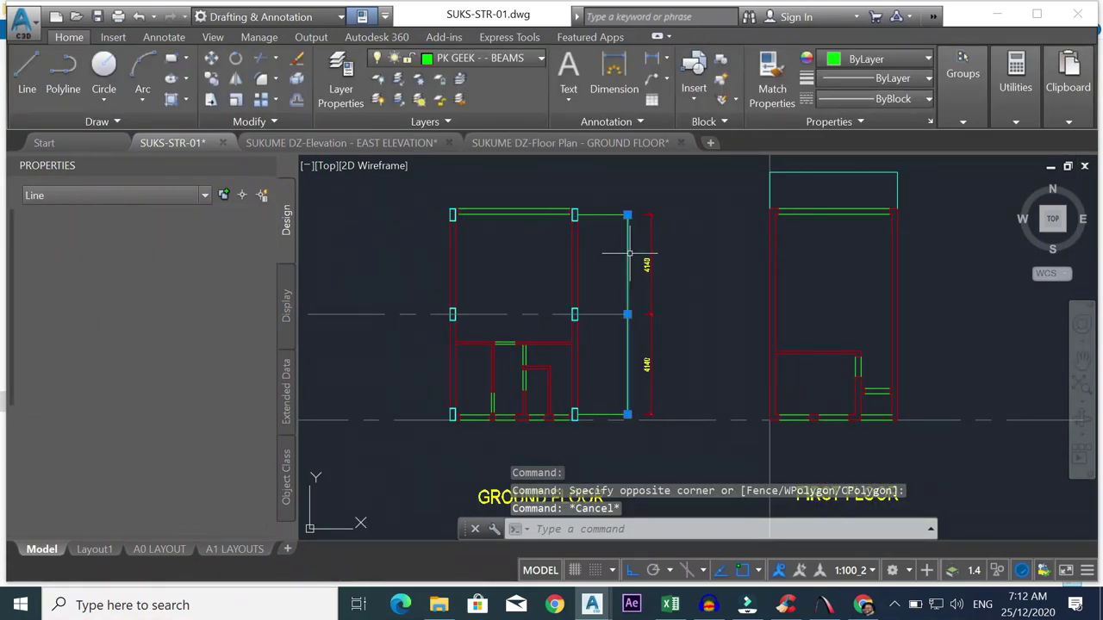
{"action": "key", "text": "Delete"}
{"action": "left_click", "coordinate": [605, 217]}
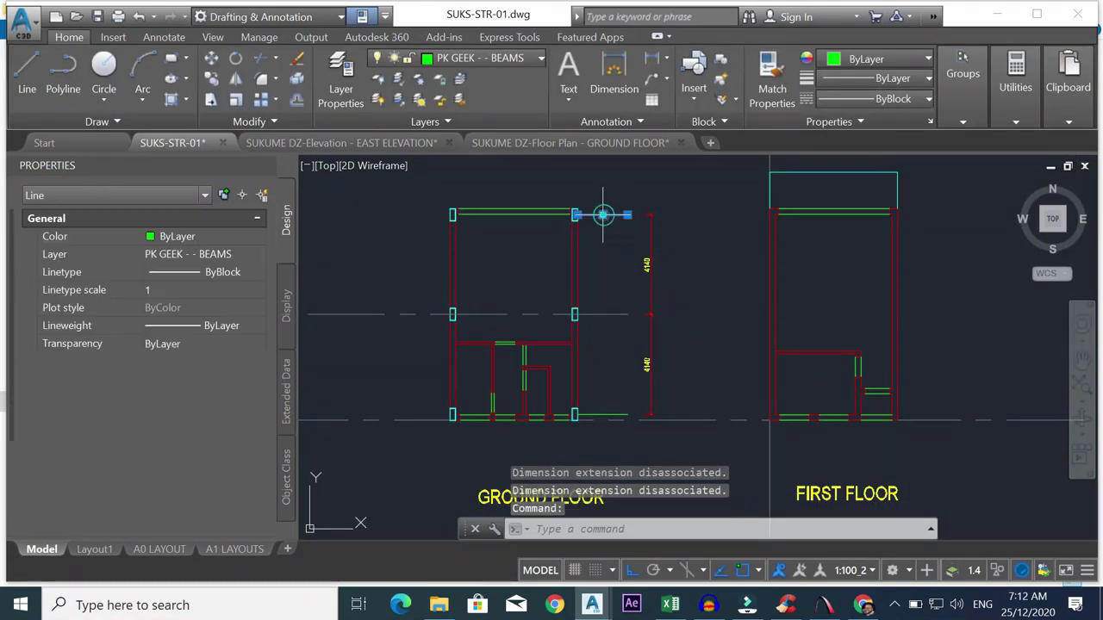
{"action": "key", "text": "Delete"}
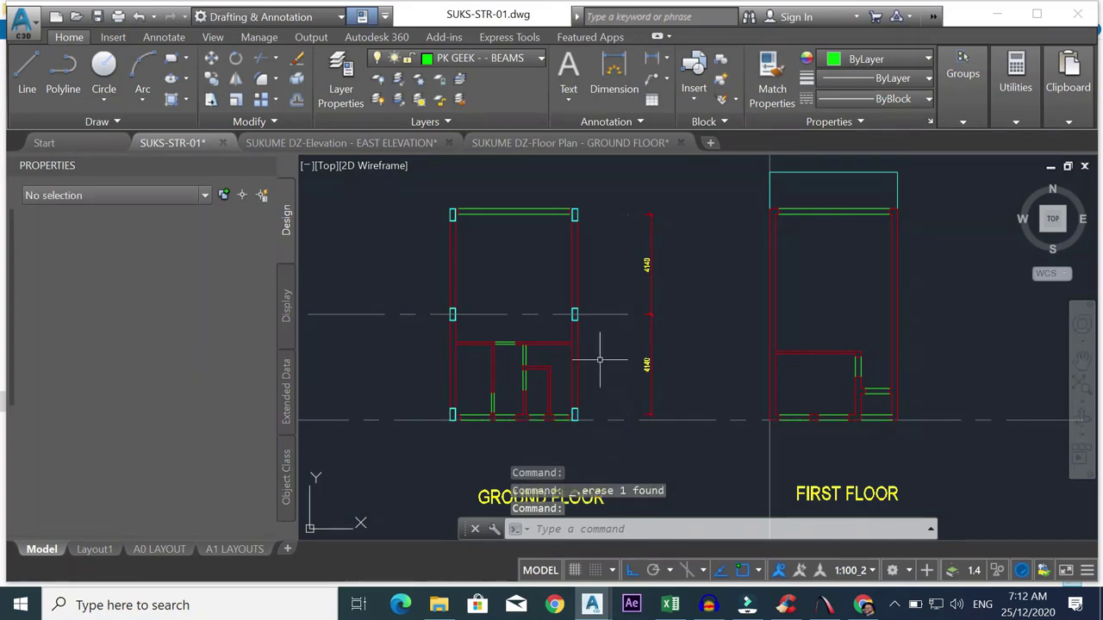
{"action": "scroll", "coordinate": [537, 266], "scroll_direction": "down", "scroll_amount": 4}
{"action": "scroll", "coordinate": [485, 289], "scroll_direction": "up", "scroll_amount": 4}
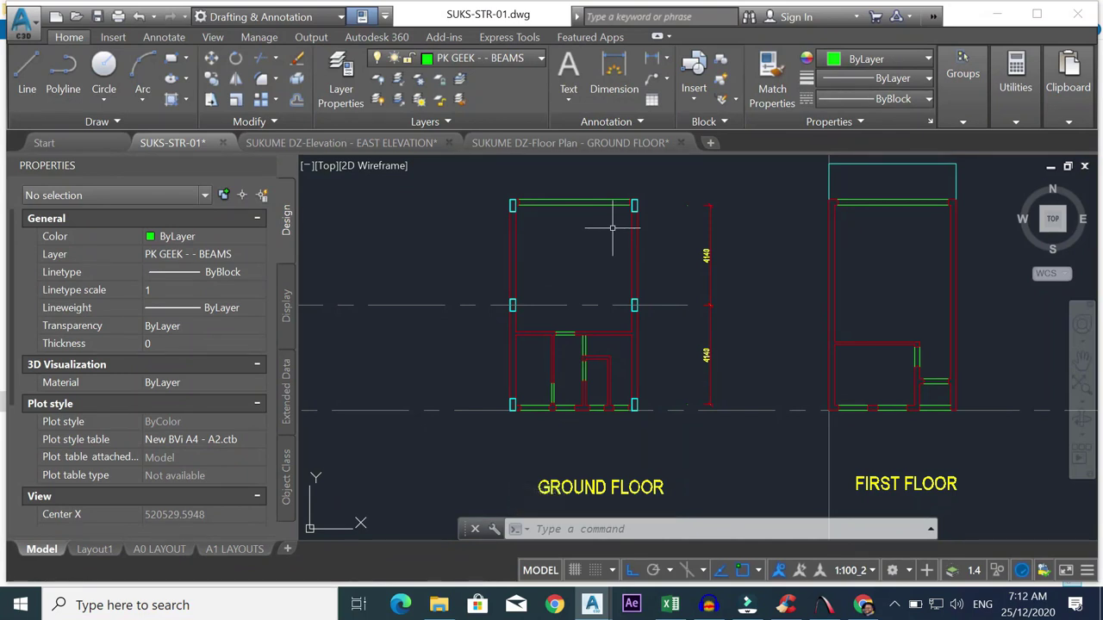
{"action": "scroll", "coordinate": [613, 228], "scroll_direction": "down", "scroll_amount": 4}
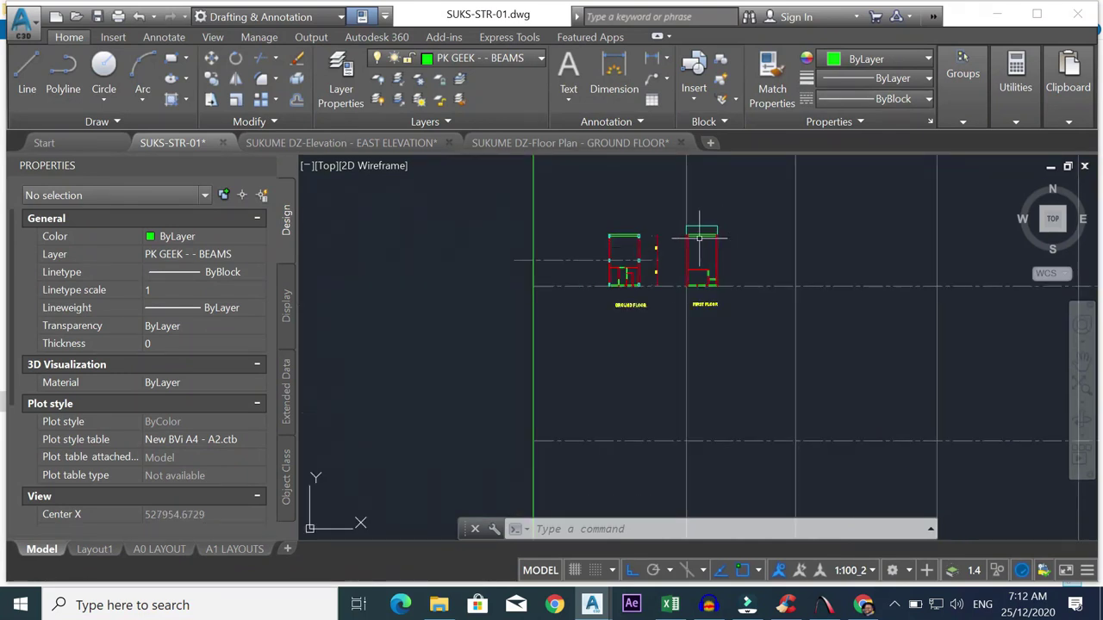
{"action": "scroll", "coordinate": [714, 239], "scroll_direction": "up", "scroll_amount": 4}
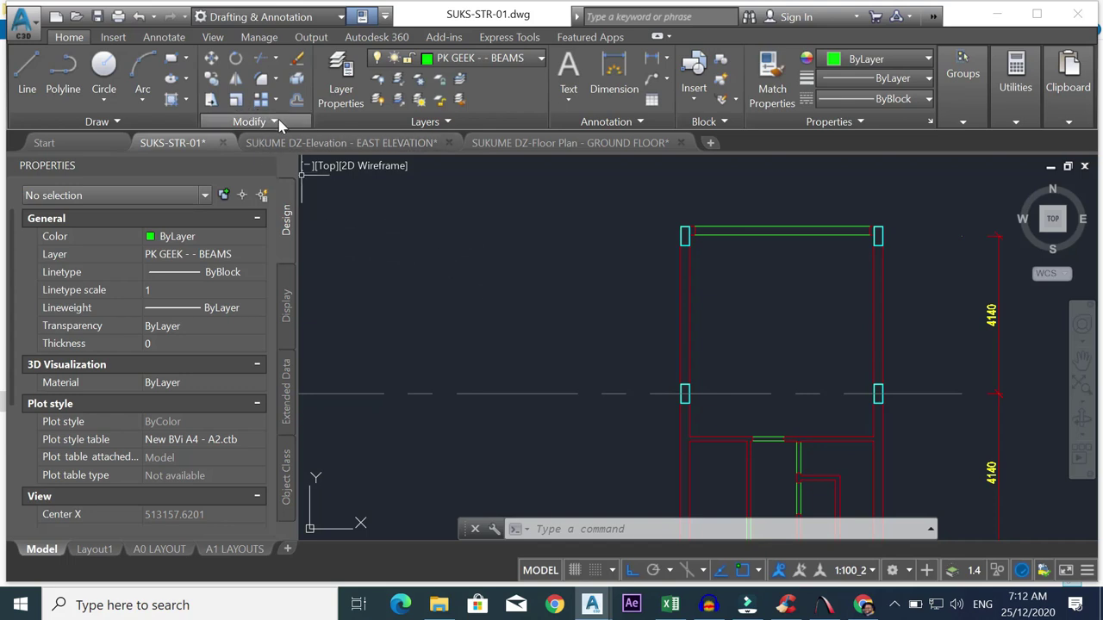
- Draw a short vertical line upward from the midpoint of the top edge of the ground floor plan's upper-right column
{"action": "scroll", "coordinate": [1060, 259], "scroll_direction": "up", "scroll_amount": 2}
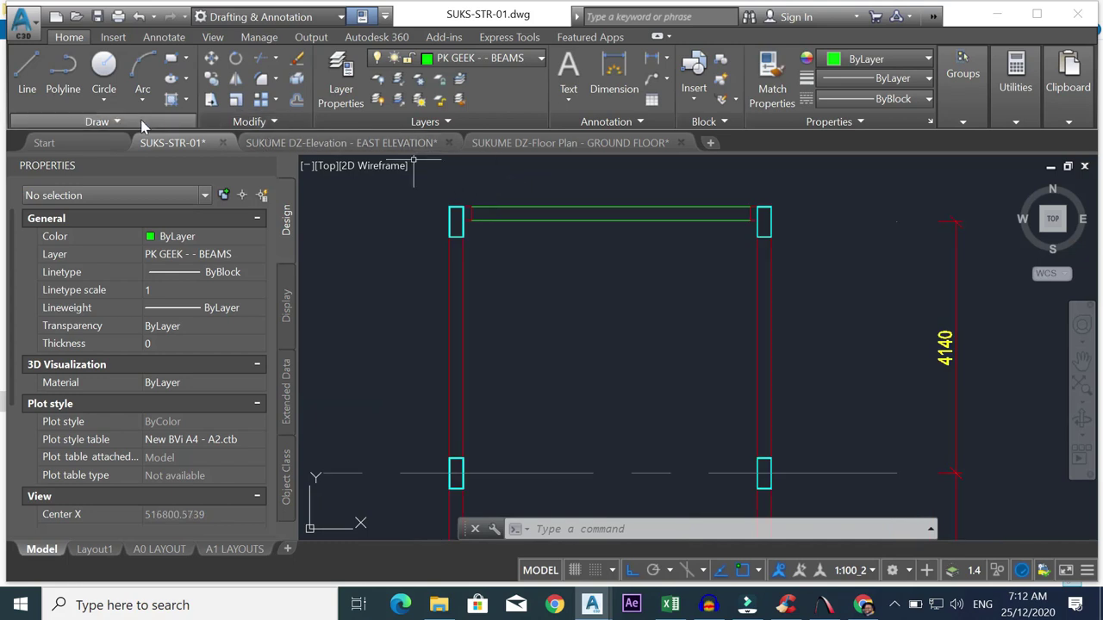
{"action": "left_click", "coordinate": [27, 73]}
{"action": "scroll", "coordinate": [776, 203], "scroll_direction": "up", "scroll_amount": 5}
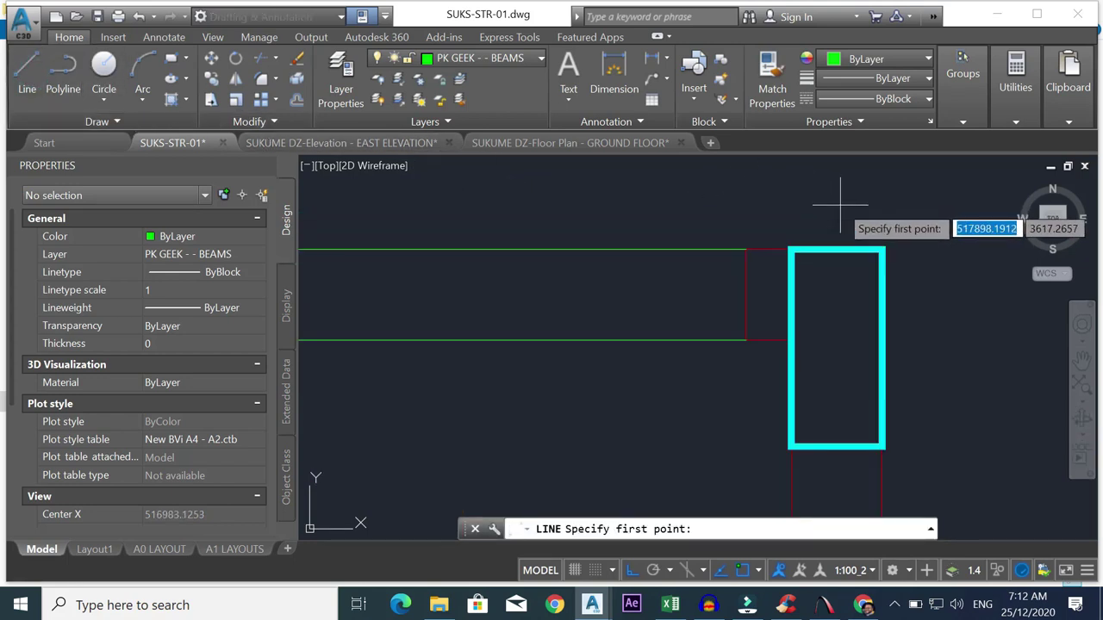
{"action": "left_click", "coordinate": [809, 240]}
{"action": "scroll", "coordinate": [839, 224], "scroll_direction": "down", "scroll_amount": 4}
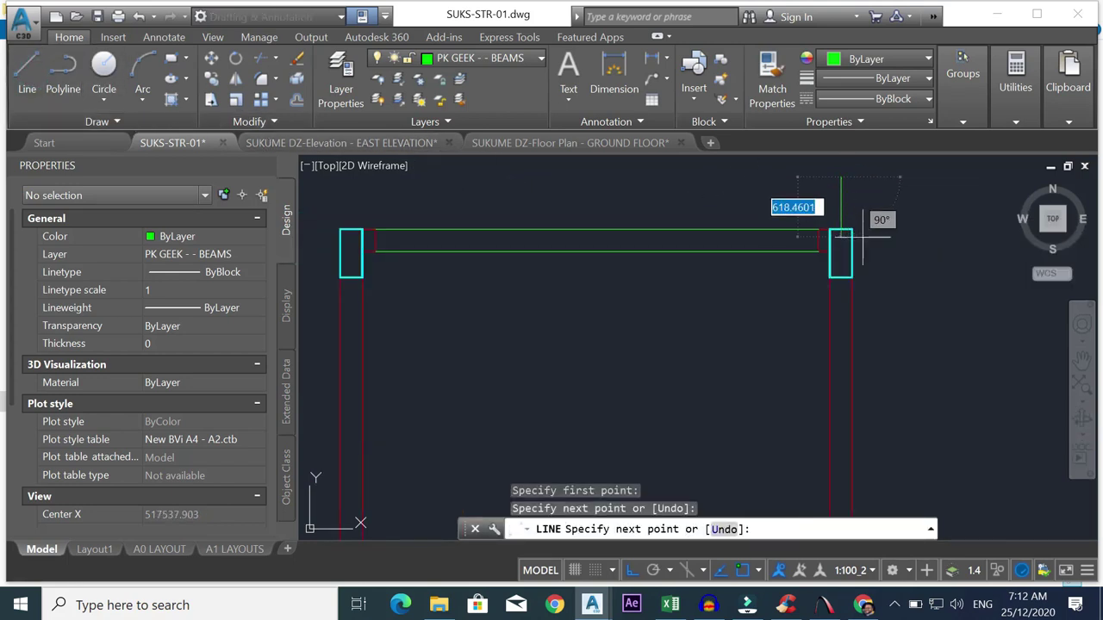
{"action": "key", "text": "Escape"}
- Draw a short horizontal line outward from the midpoint of the upper-right column's right edge
{"action": "right_click", "coordinate": [868, 233]}
{"action": "left_click", "coordinate": [918, 237]}
{"action": "scroll", "coordinate": [868, 248], "scroll_direction": "up", "scroll_amount": 5}
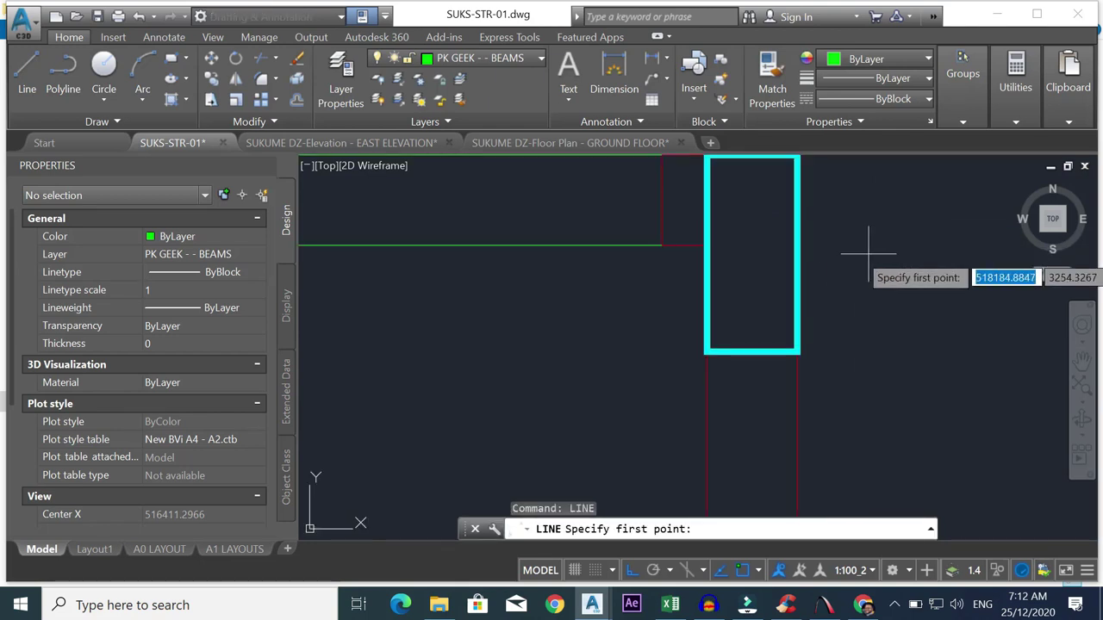
{"action": "left_click", "coordinate": [800, 248]}
{"action": "scroll", "coordinate": [881, 226], "scroll_direction": "down", "scroll_amount": 5}
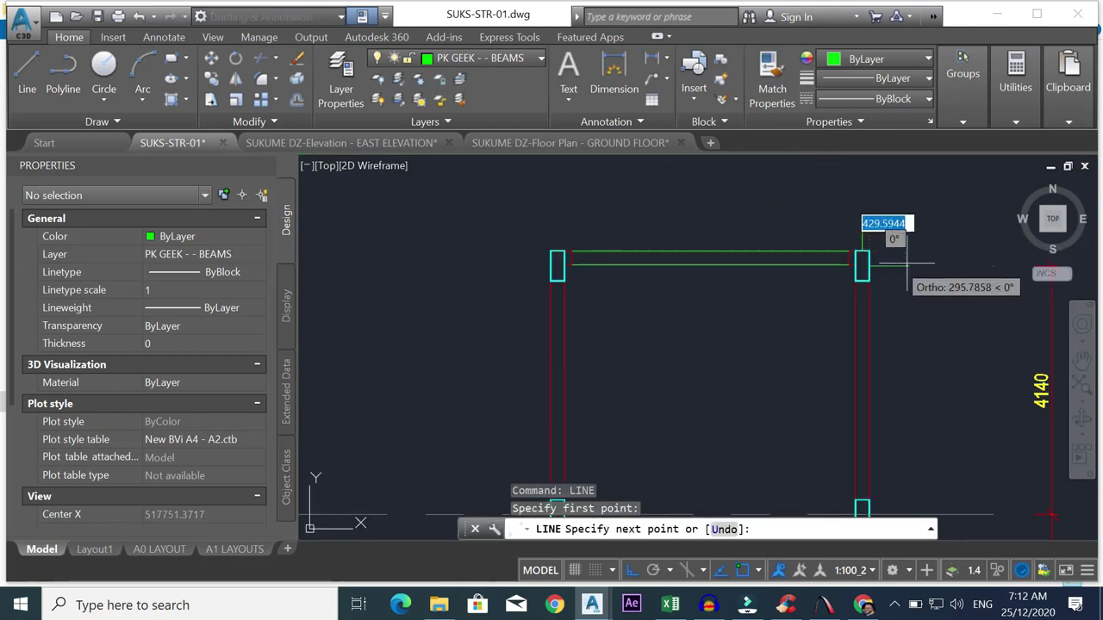
{"action": "key", "text": "Escape"}
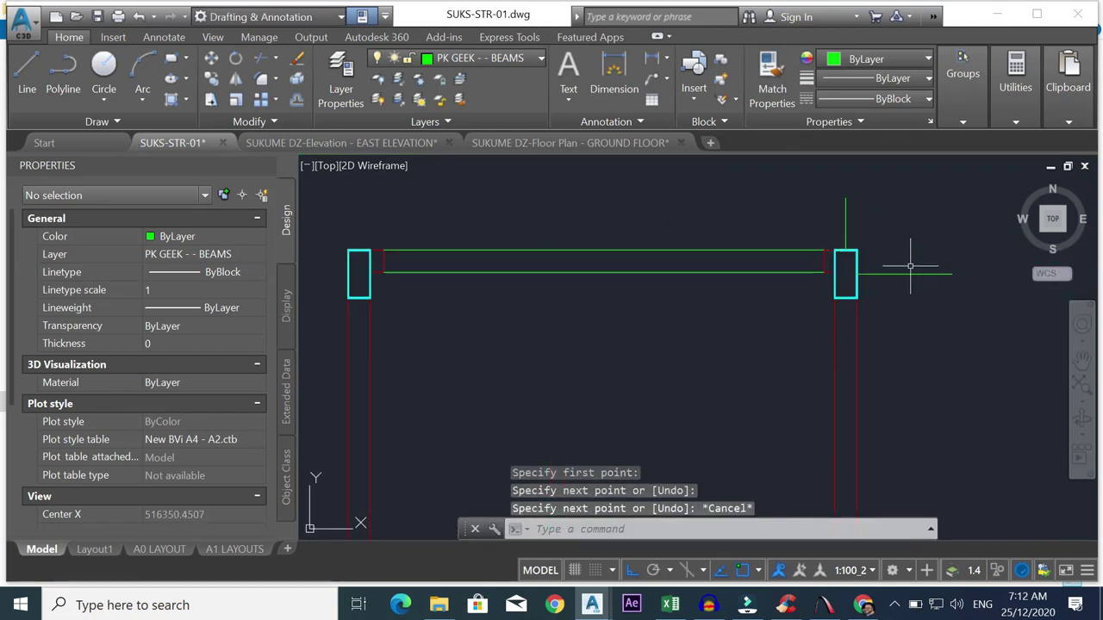
- Offset the short horizontal line at the upper-right column by 750 both above and below
{"action": "left_click", "coordinate": [910, 265]}
{"action": "left_click", "coordinate": [871, 284]}
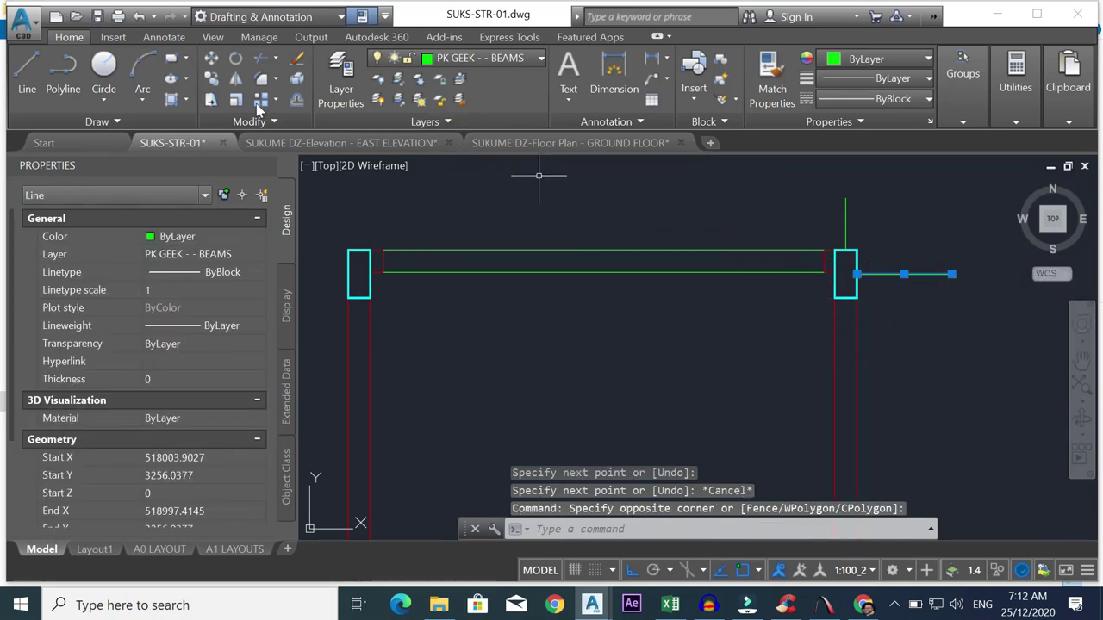
{"action": "left_click", "coordinate": [294, 102]}
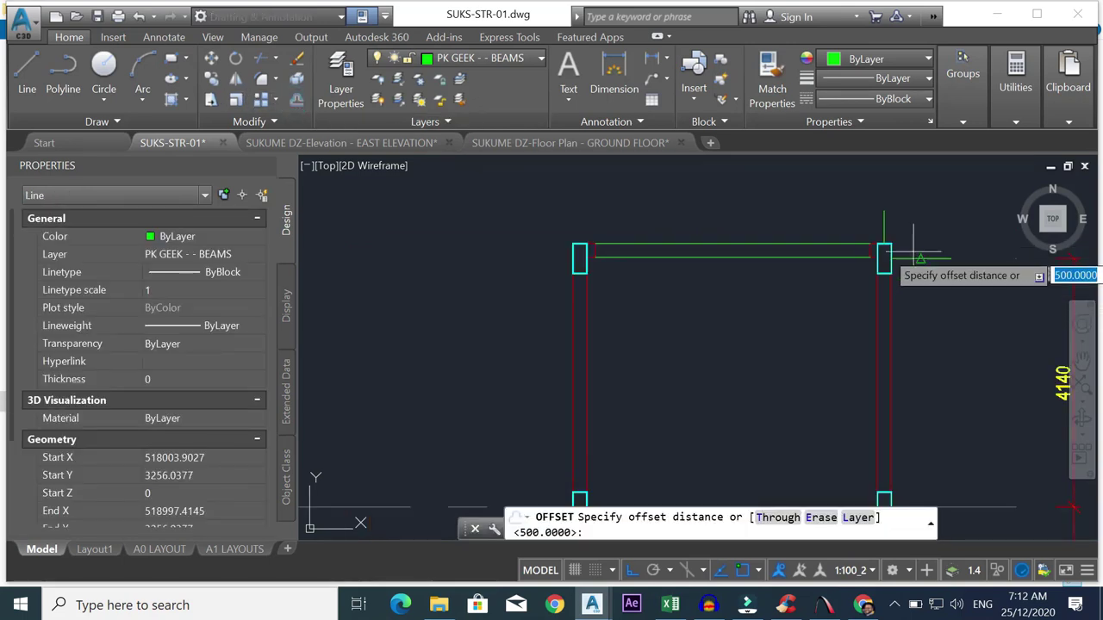
{"action": "scroll", "coordinate": [947, 259], "scroll_direction": "down", "scroll_amount": 3}
{"action": "scroll", "coordinate": [956, 257], "scroll_direction": "up", "scroll_amount": 3}
{"action": "scroll", "coordinate": [957, 259], "scroll_direction": "down", "scroll_amount": 2}
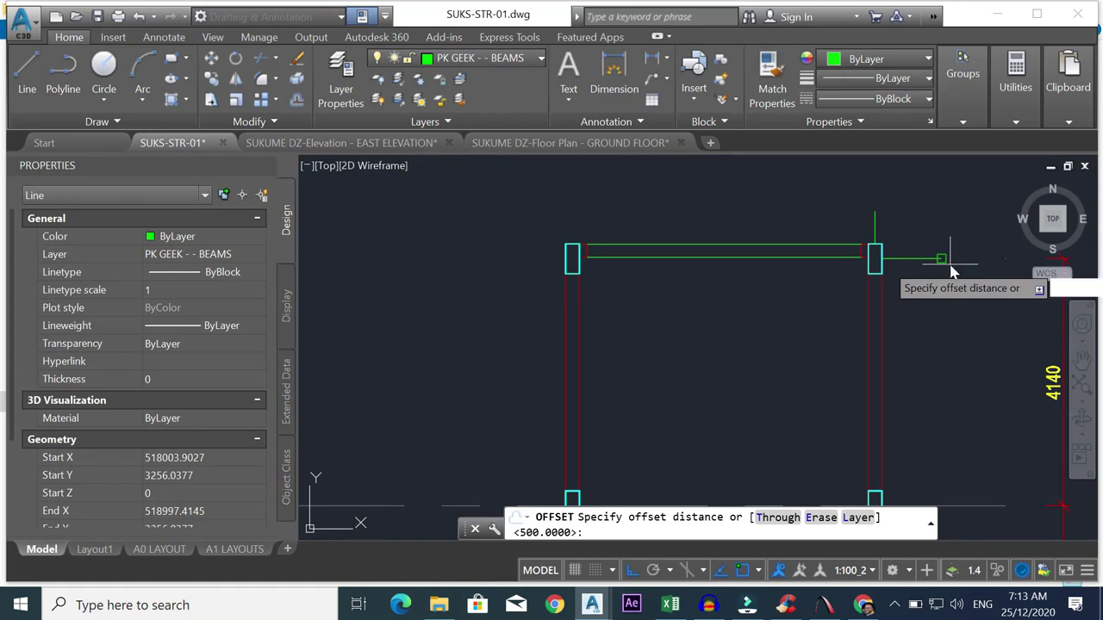
{"action": "key", "text": "Return"}
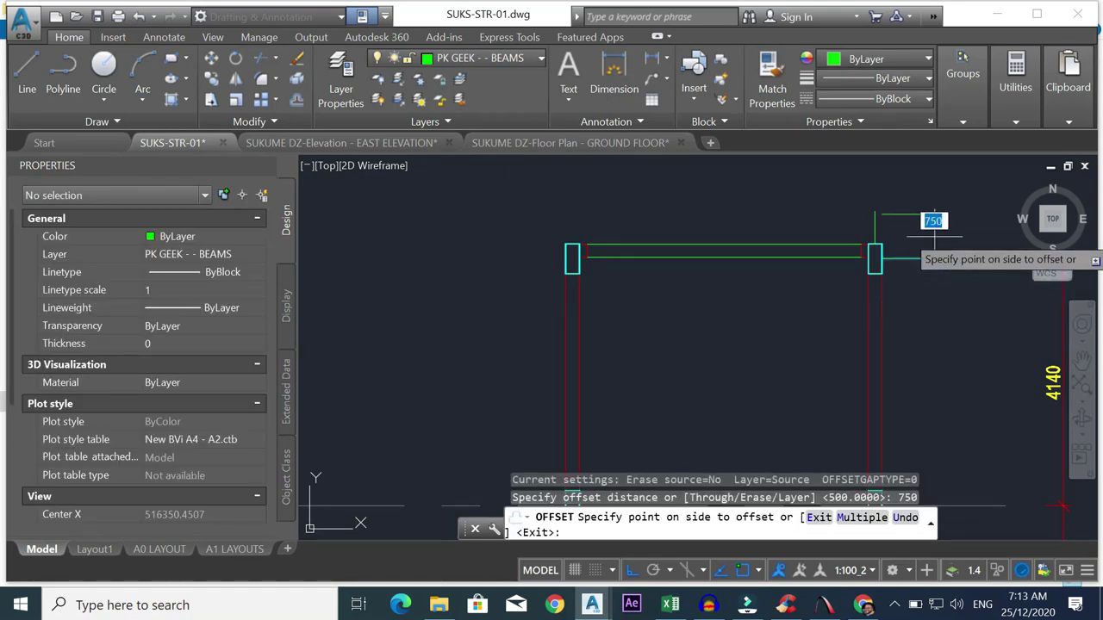
{"action": "left_click", "coordinate": [932, 224]}
{"action": "left_click", "coordinate": [917, 258]}
{"action": "left_click", "coordinate": [918, 309]}
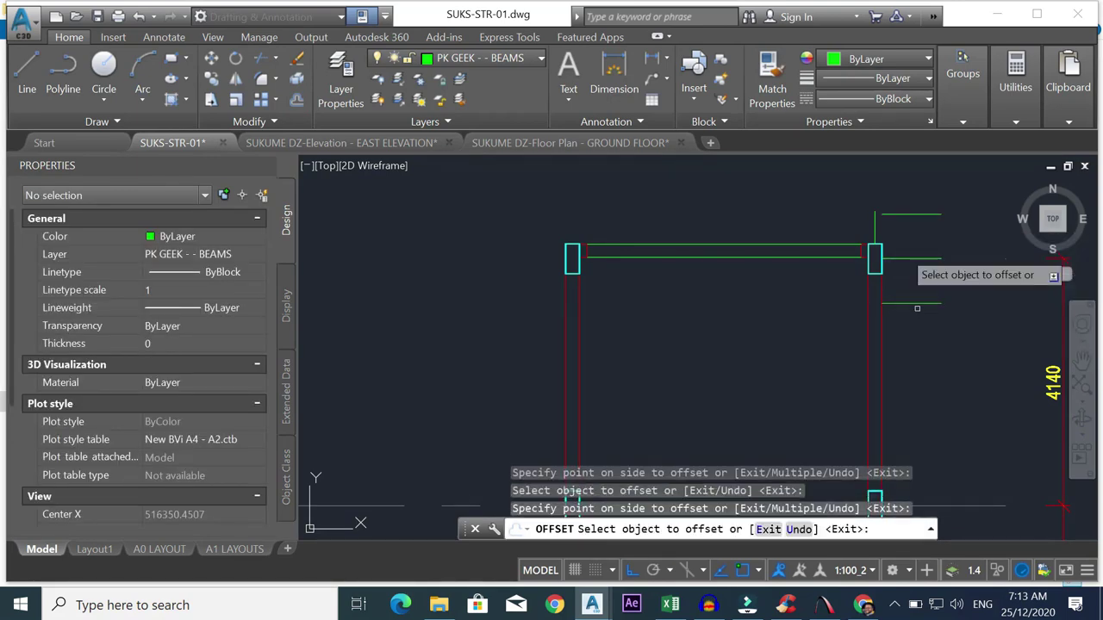
- Offset the short vertical line above the upper-right column by 750 to both its left and right
{"action": "left_click", "coordinate": [874, 217]}
{"action": "left_click", "coordinate": [817, 222]}
{"action": "left_click", "coordinate": [874, 230]}
{"action": "left_click", "coordinate": [941, 235]}
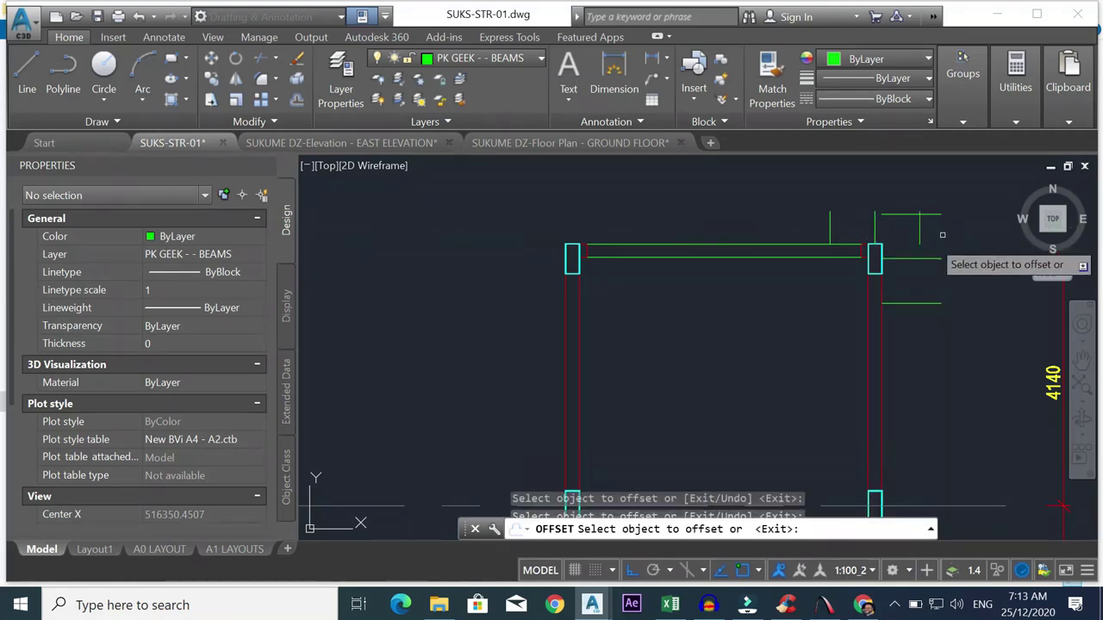
{"action": "key", "text": "Escape"}
- Fillet the left offset line with the lower and upper offset lines to form the square's two left corners
{"action": "left_click", "coordinate": [260, 84]}
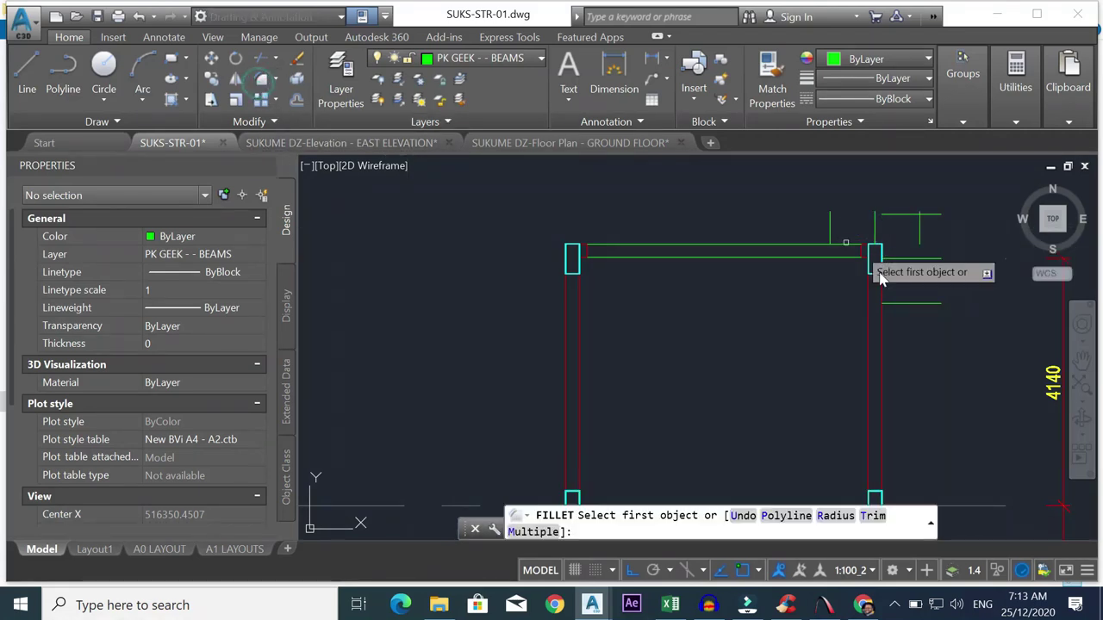
{"action": "left_click", "coordinate": [833, 237]}
{"action": "left_click", "coordinate": [833, 303]}
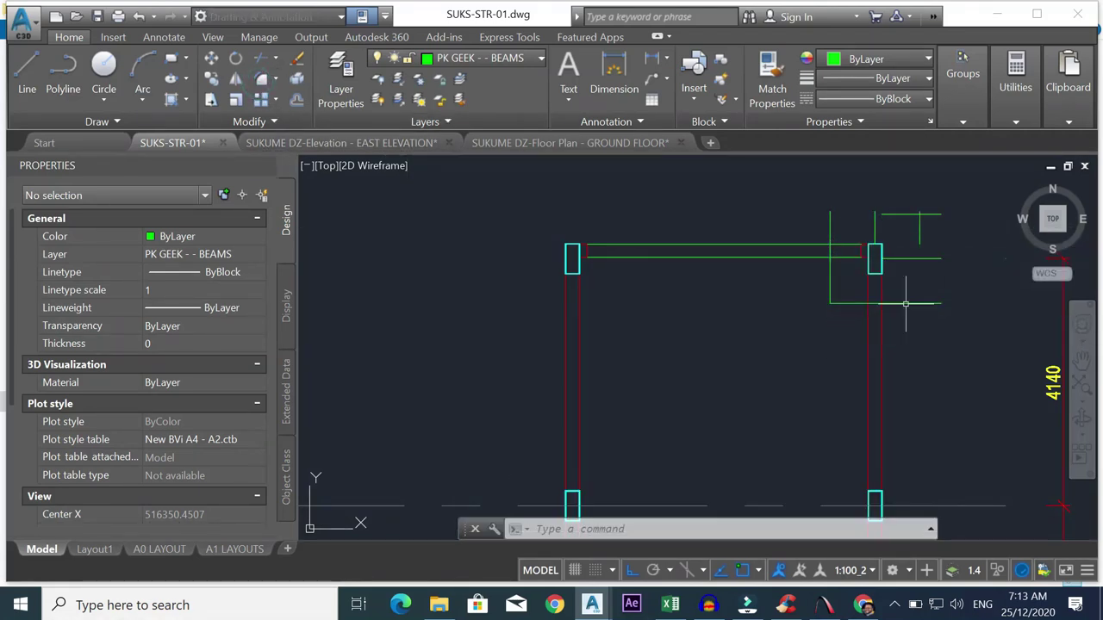
{"action": "key", "text": "Return"}
{"action": "left_click", "coordinate": [869, 218]}
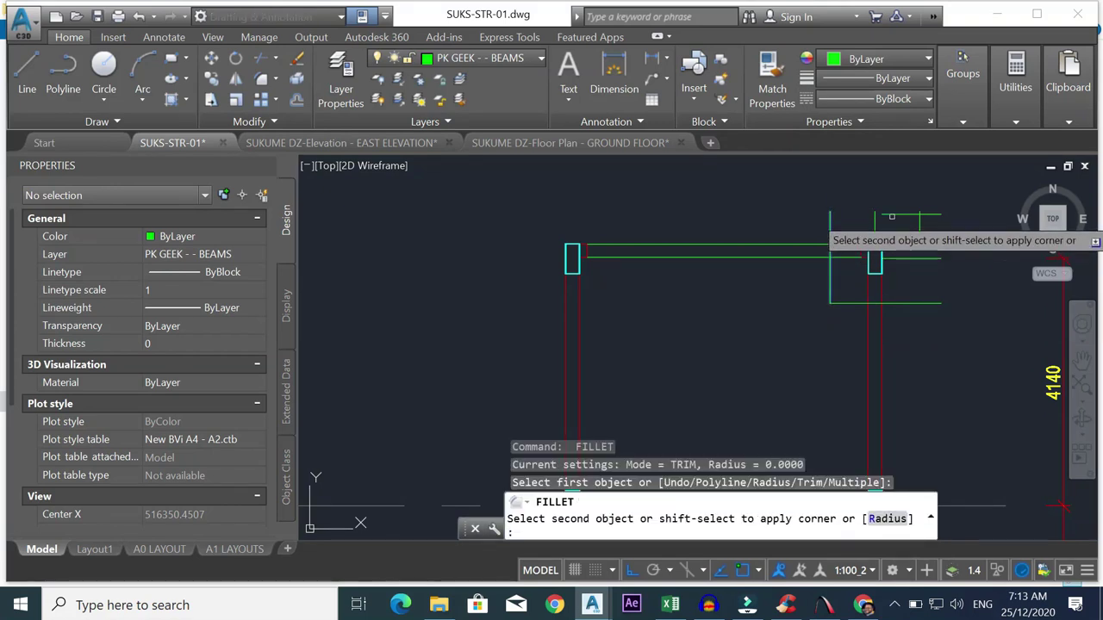
{"action": "left_click", "coordinate": [891, 217]}
{"action": "key", "text": "Return"}
{"action": "left_click", "coordinate": [895, 217]}
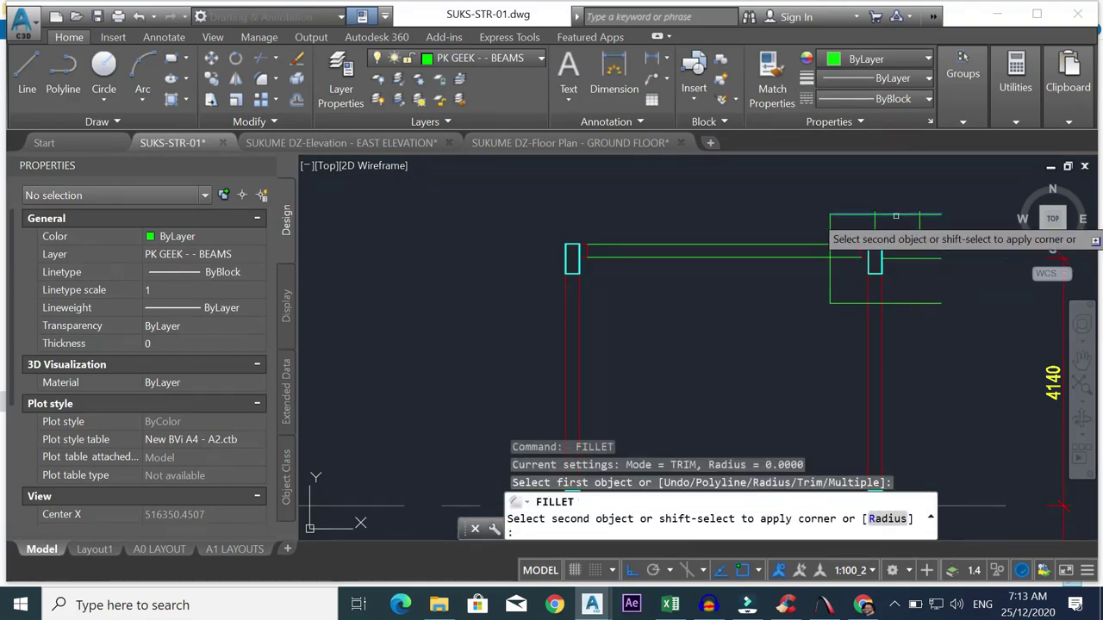
{"action": "left_click", "coordinate": [903, 216]}
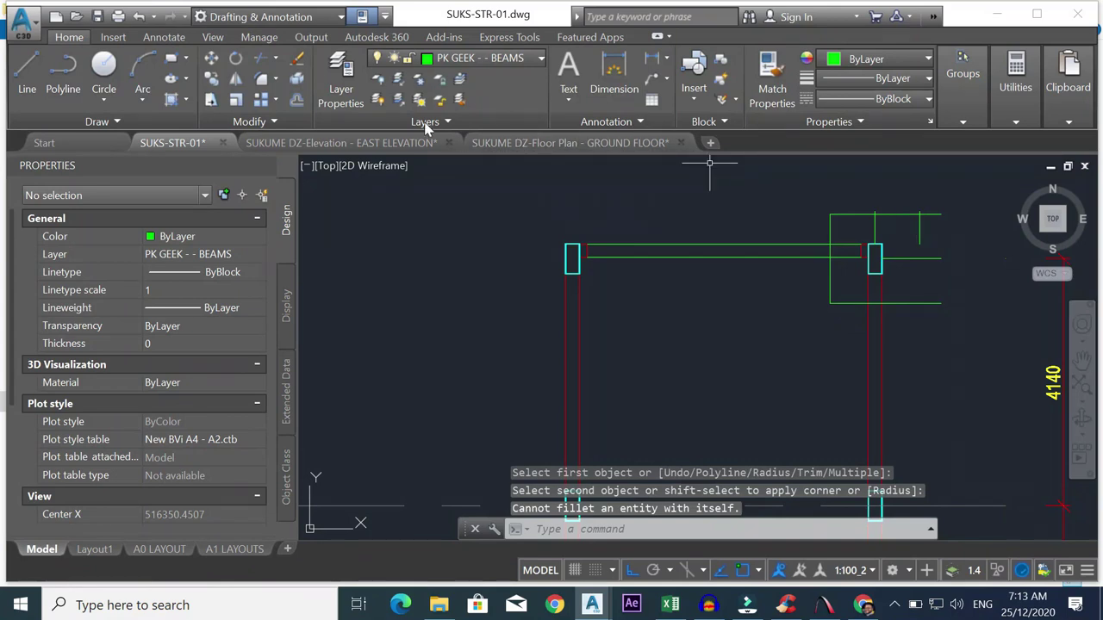
- Fillet the right offset line with the upper and lower offset lines to close the square around the upper-right column
{"action": "key", "text": "Return"}
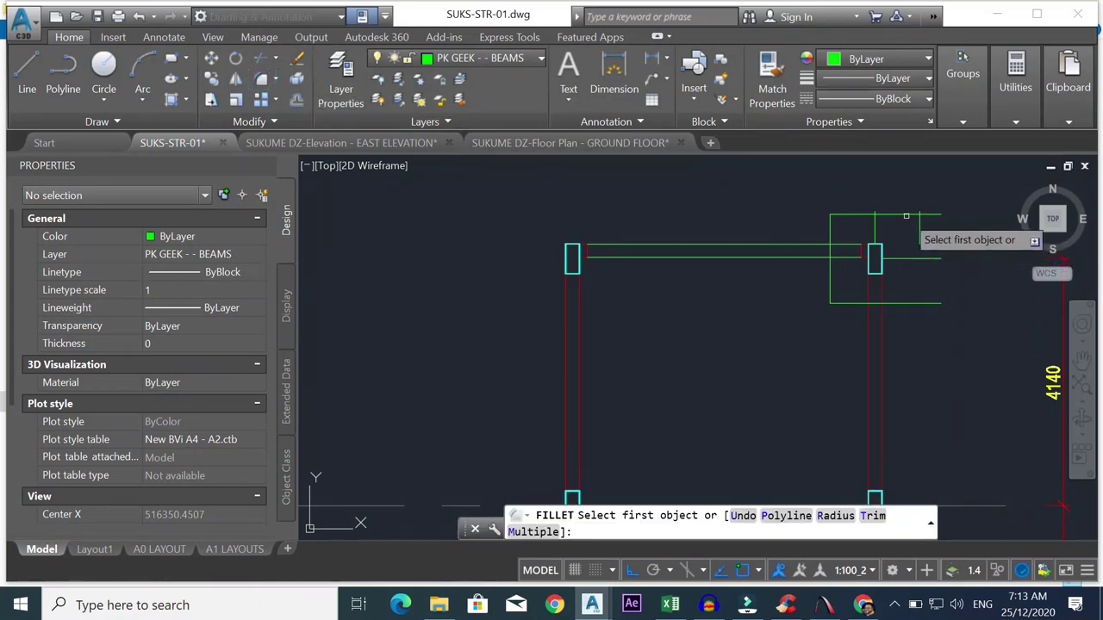
{"action": "left_click", "coordinate": [905, 216]}
{"action": "left_click", "coordinate": [920, 256]}
{"action": "key", "text": "Return"}
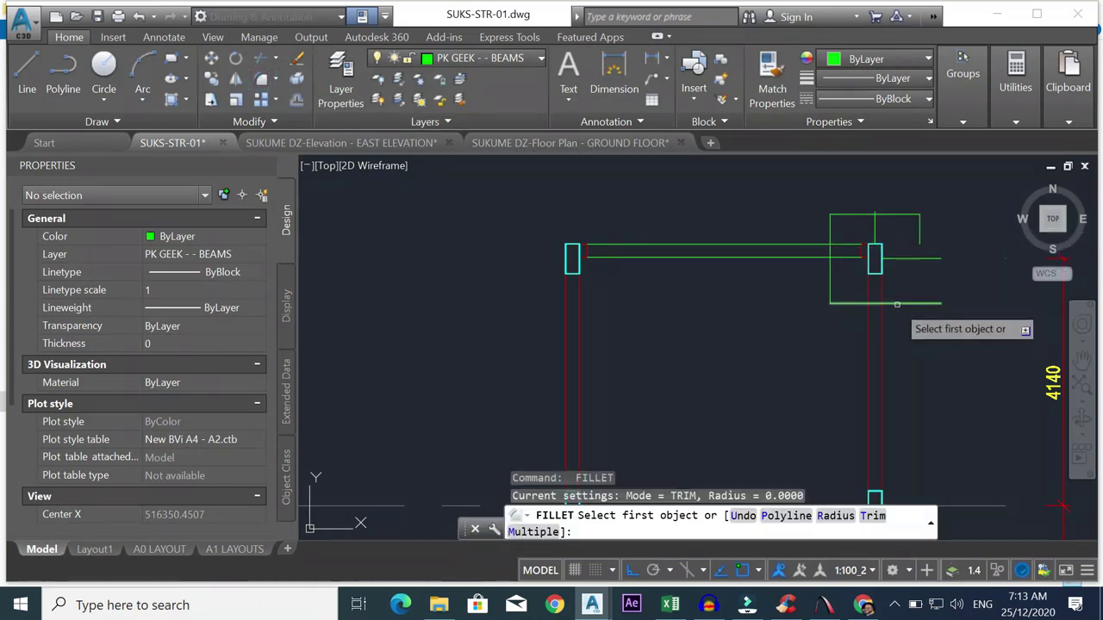
{"action": "left_click", "coordinate": [904, 303]}
{"action": "left_click", "coordinate": [920, 233]}
{"action": "key", "text": "Escape"}
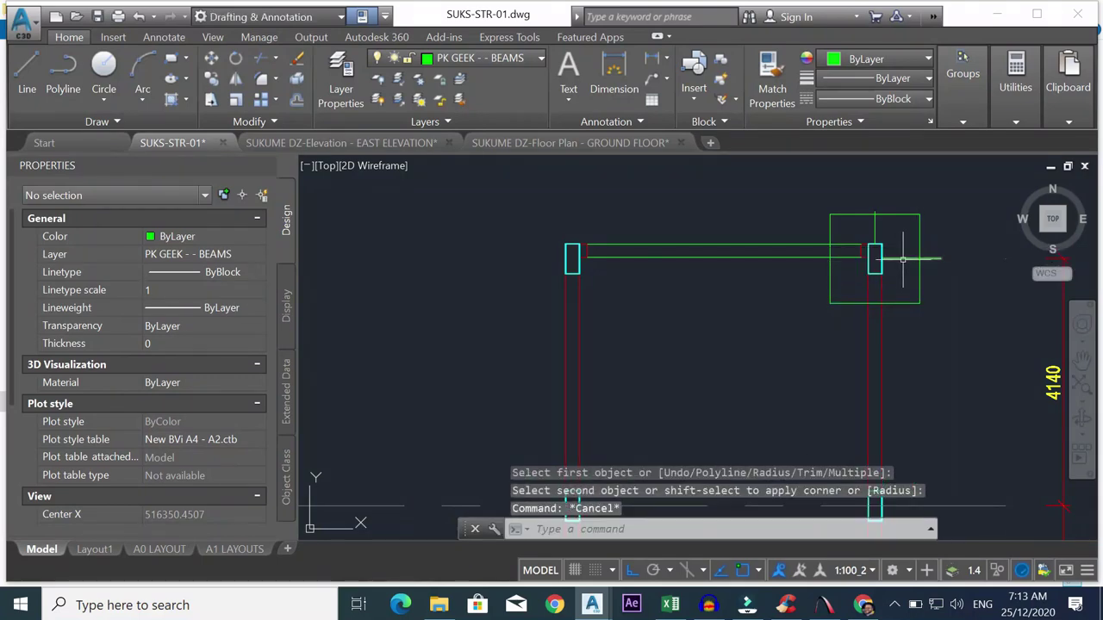
- Delete the horizontal and vertical construction lines at the upper-right column, keeping the square around it
{"action": "left_click", "coordinate": [918, 241]}
{"action": "left_click", "coordinate": [903, 268]}
{"action": "key", "text": "Delete"}
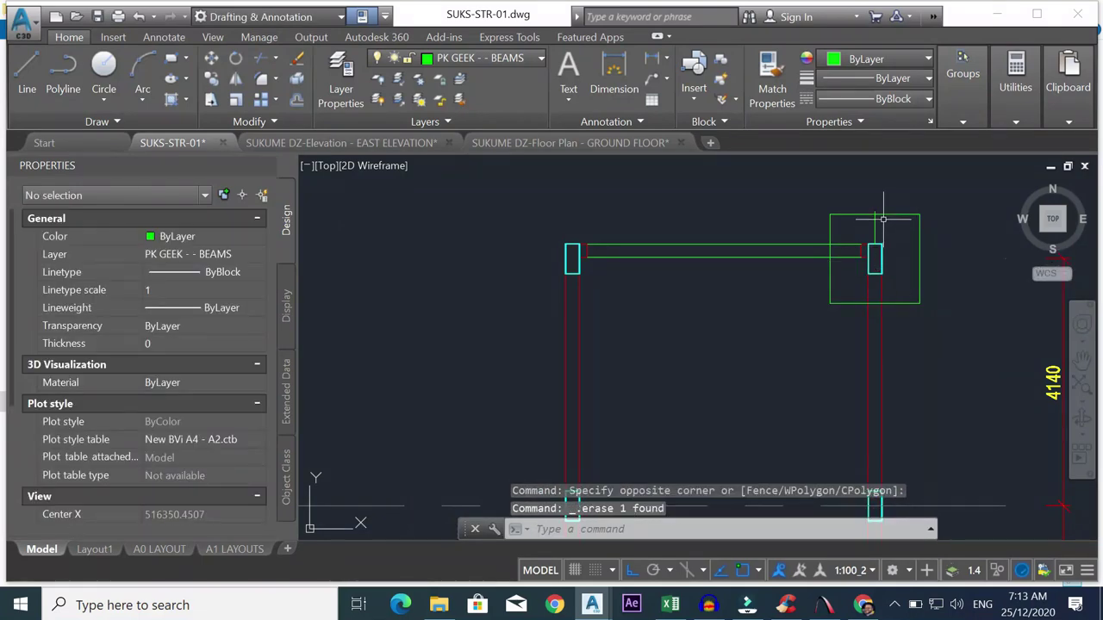
{"action": "left_click", "coordinate": [883, 220]}
{"action": "left_click", "coordinate": [844, 218]}
{"action": "key", "text": "Delete"}
- Join the top and right sides of the square around the upper-right column into one polyline
{"action": "scroll", "coordinate": [882, 243], "scroll_direction": "down", "scroll_amount": 1}
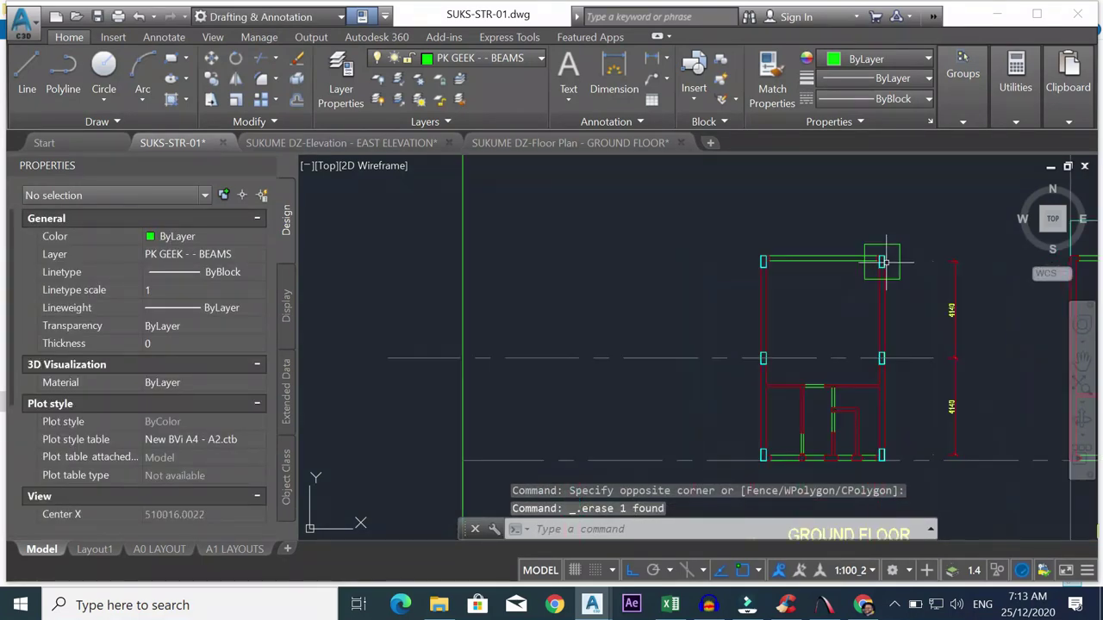
{"action": "scroll", "coordinate": [883, 245], "scroll_direction": "up", "scroll_amount": 1}
{"action": "scroll", "coordinate": [885, 258], "scroll_direction": "up", "scroll_amount": 2}
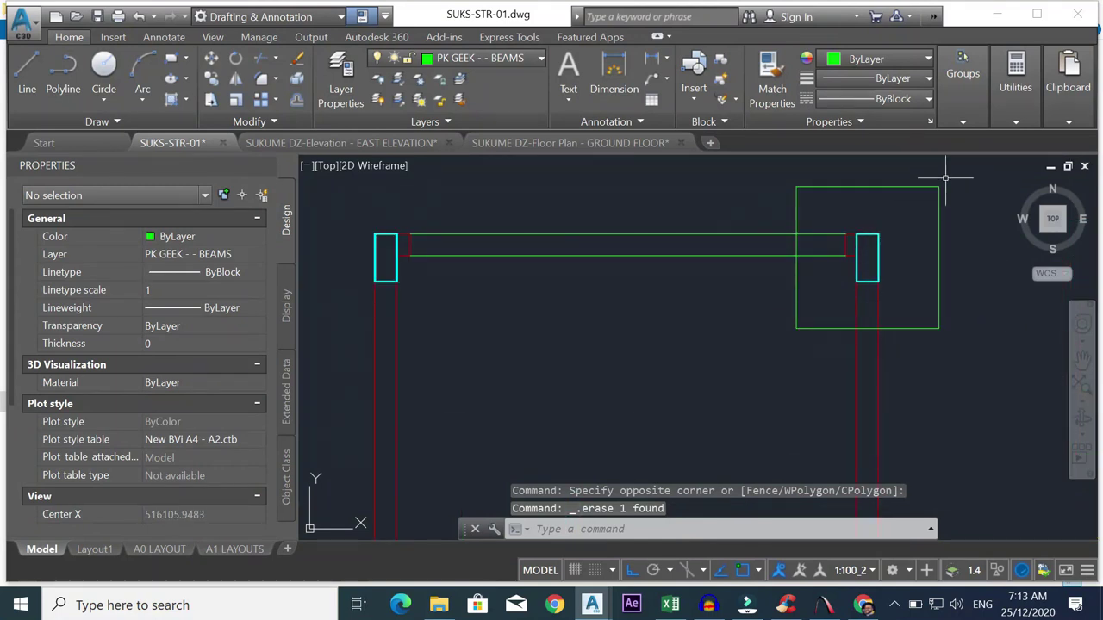
{"action": "left_click", "coordinate": [945, 179]}
{"action": "left_click", "coordinate": [926, 194]}
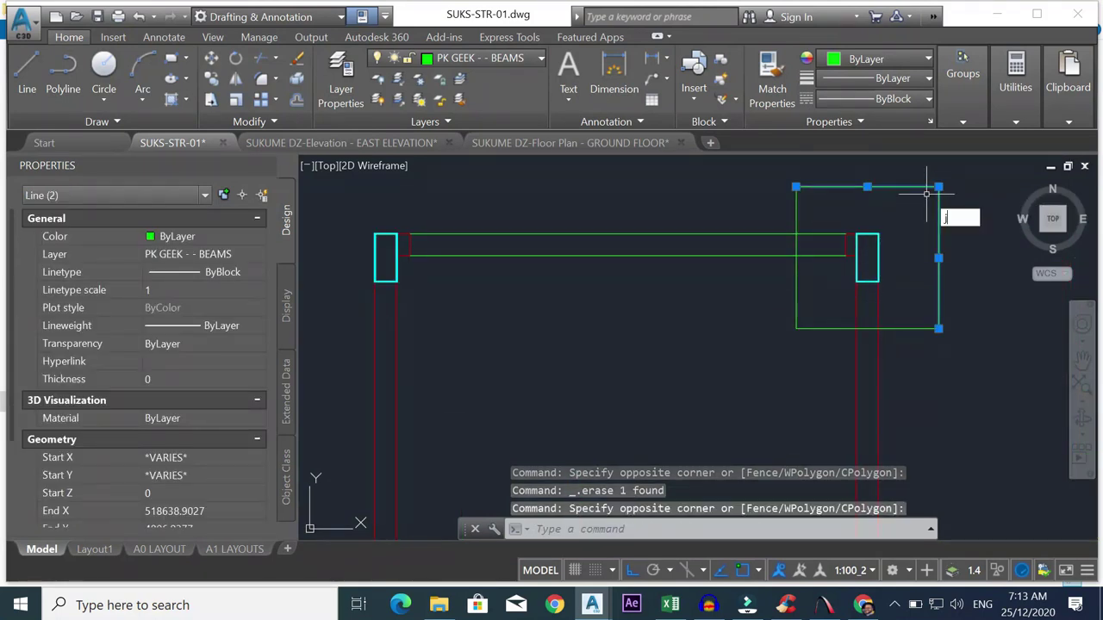
{"action": "type", "text": "j"}
{"action": "key", "text": "Return"}
{"action": "left_click", "coordinate": [945, 181]}
{"action": "left_click", "coordinate": [888, 214]}
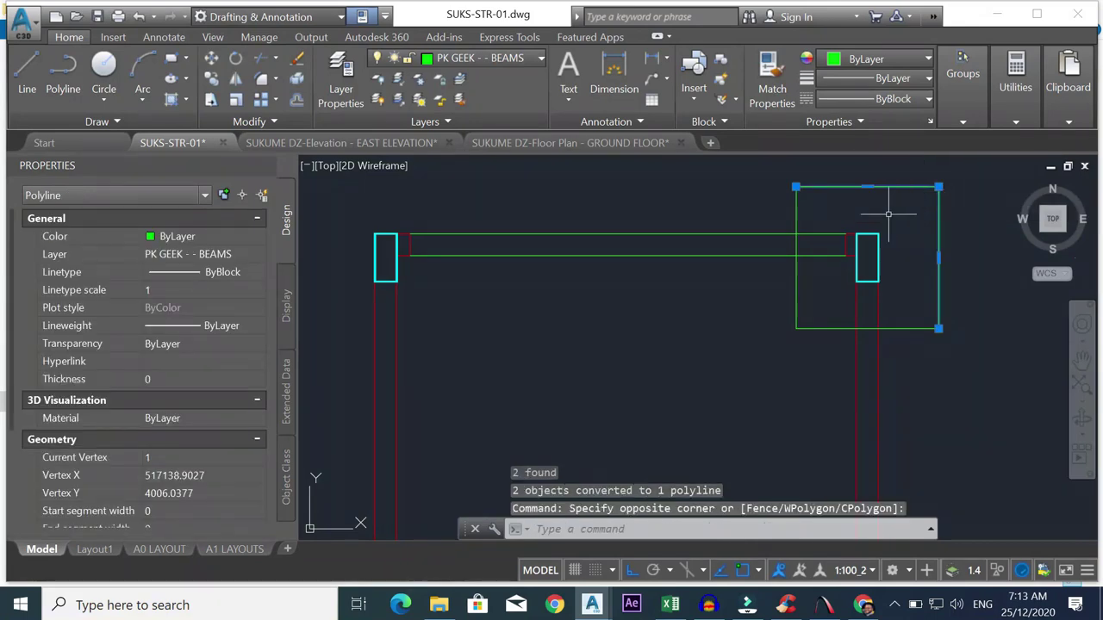
{"action": "key", "text": "Escape"}
- Join the square's bottom and left sides to the polyline so that it forms one closed outline
{"action": "left_click", "coordinate": [947, 324]}
{"action": "left_click", "coordinate": [927, 347]}
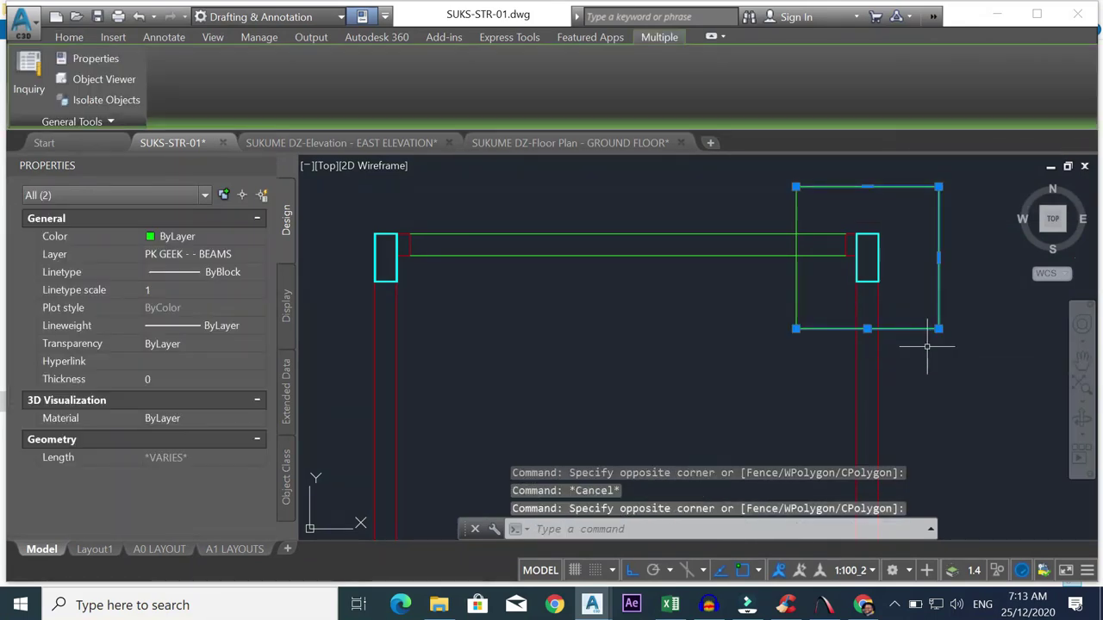
{"action": "type", "text": "jo"}
{"action": "key", "text": "Return"}
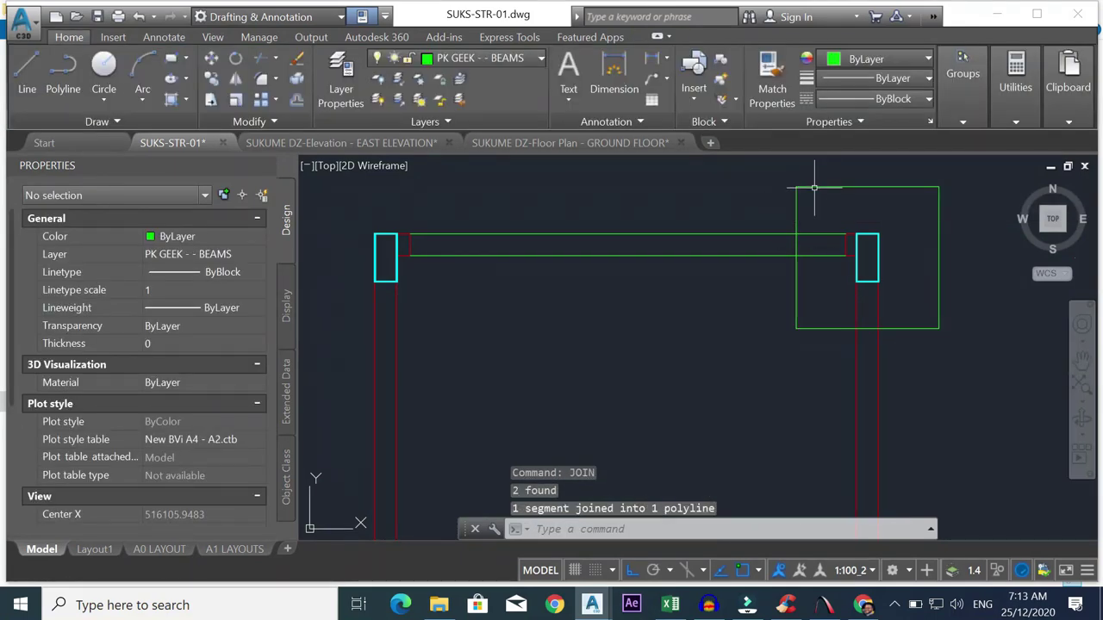
{"action": "left_click", "coordinate": [817, 179]}
{"action": "left_click", "coordinate": [785, 207]}
{"action": "type", "text": "j"}
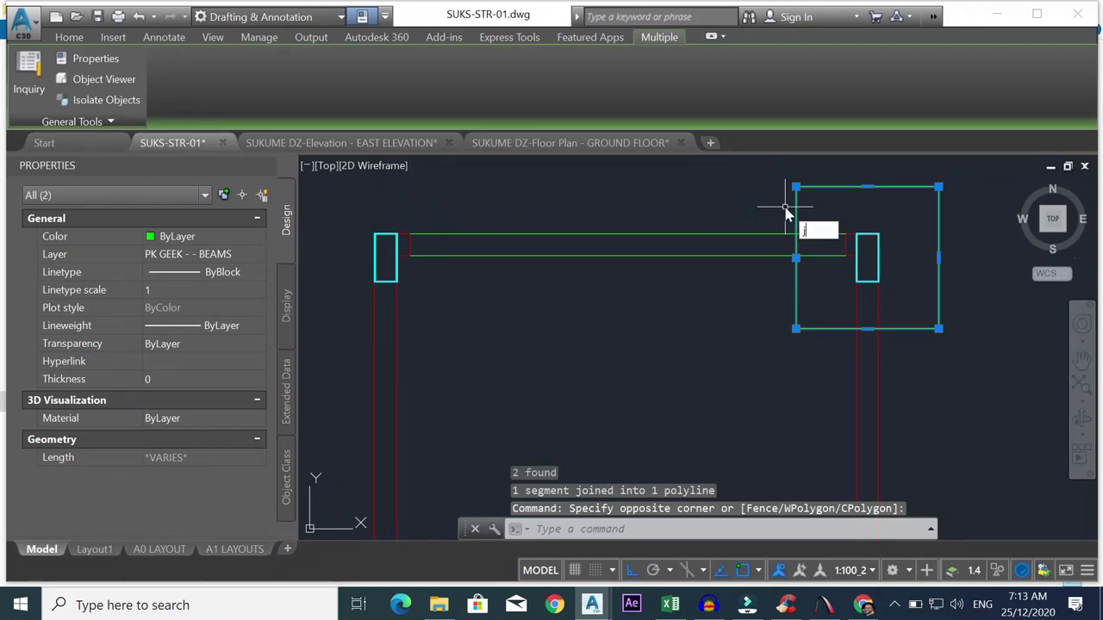
{"action": "type", "text": "o"}
{"action": "key", "text": "Return"}
{"action": "scroll", "coordinate": [830, 239], "scroll_direction": "down", "scroll_amount": 2}
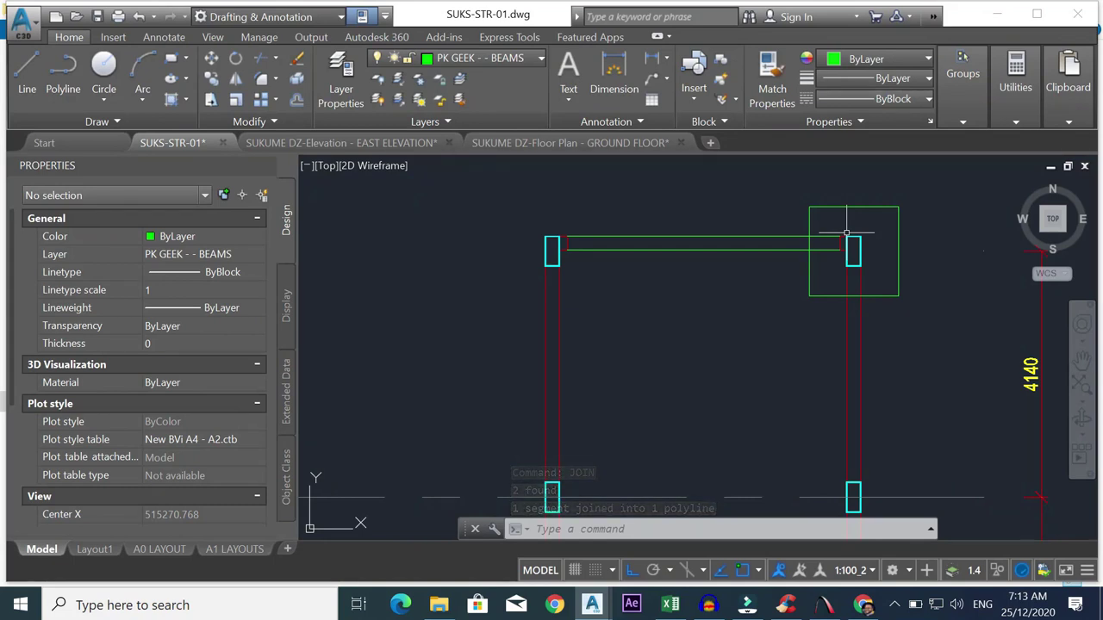
{"action": "scroll", "coordinate": [863, 241], "scroll_direction": "up", "scroll_amount": 2}
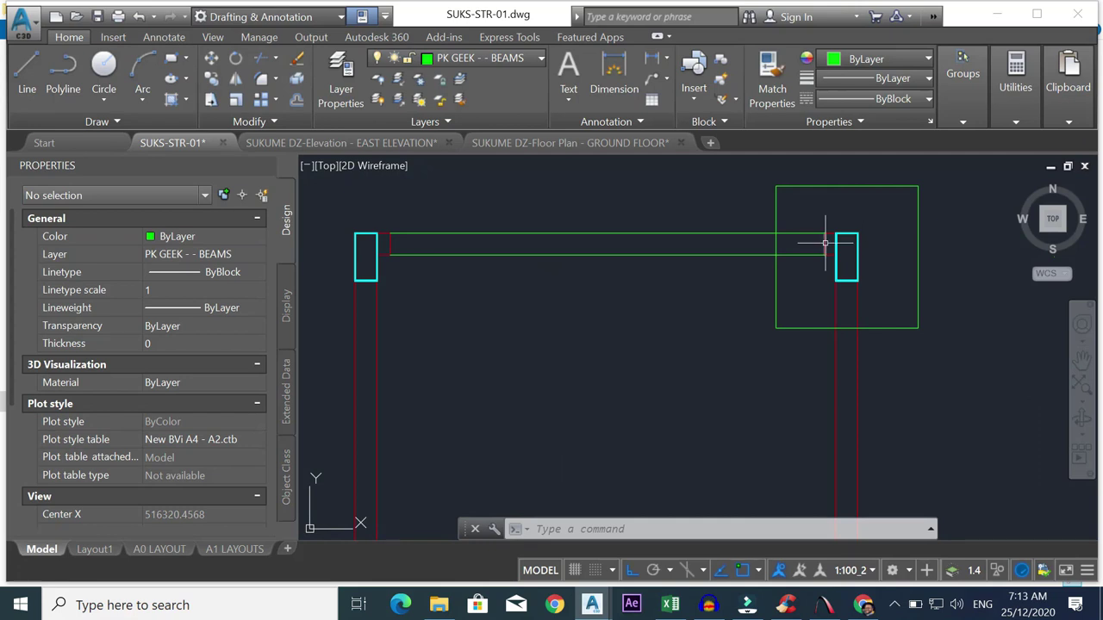
{"action": "scroll", "coordinate": [824, 244], "scroll_direction": "down", "scroll_amount": 4}
{"action": "scroll", "coordinate": [818, 246], "scroll_direction": "up", "scroll_amount": 2}
{"action": "scroll", "coordinate": [862, 246], "scroll_direction": "down", "scroll_amount": 2}
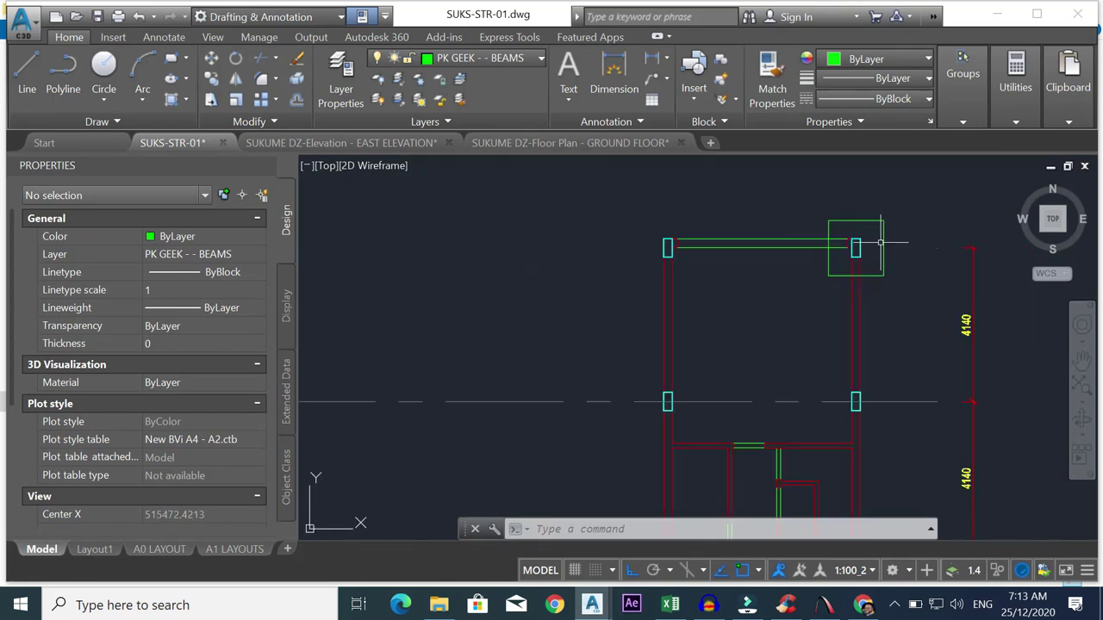
{"action": "scroll", "coordinate": [881, 242], "scroll_direction": "up", "scroll_amount": 4}
{"action": "scroll", "coordinate": [829, 205], "scroll_direction": "down", "scroll_amount": 5}
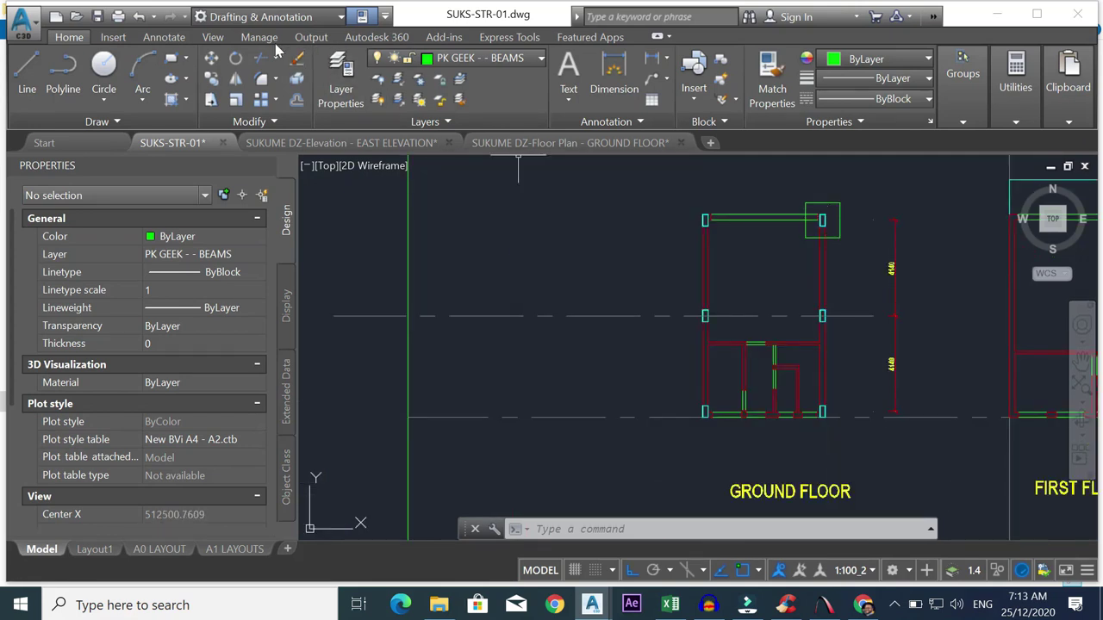
- Add a linear dimension along the top side of the square around the upper-right column
{"action": "left_click", "coordinate": [164, 37]}
{"action": "left_click", "coordinate": [294, 77]}
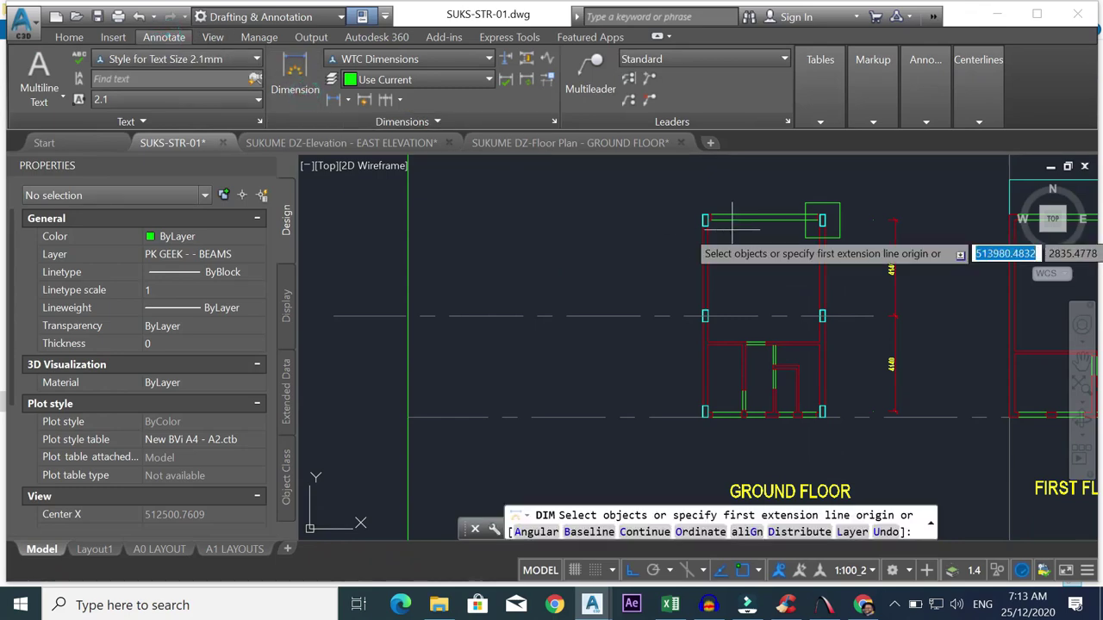
{"action": "scroll", "coordinate": [829, 199], "scroll_direction": "up", "scroll_amount": 5}
{"action": "scroll", "coordinate": [761, 210], "scroll_direction": "up", "scroll_amount": 2}
{"action": "key", "text": "Return"}
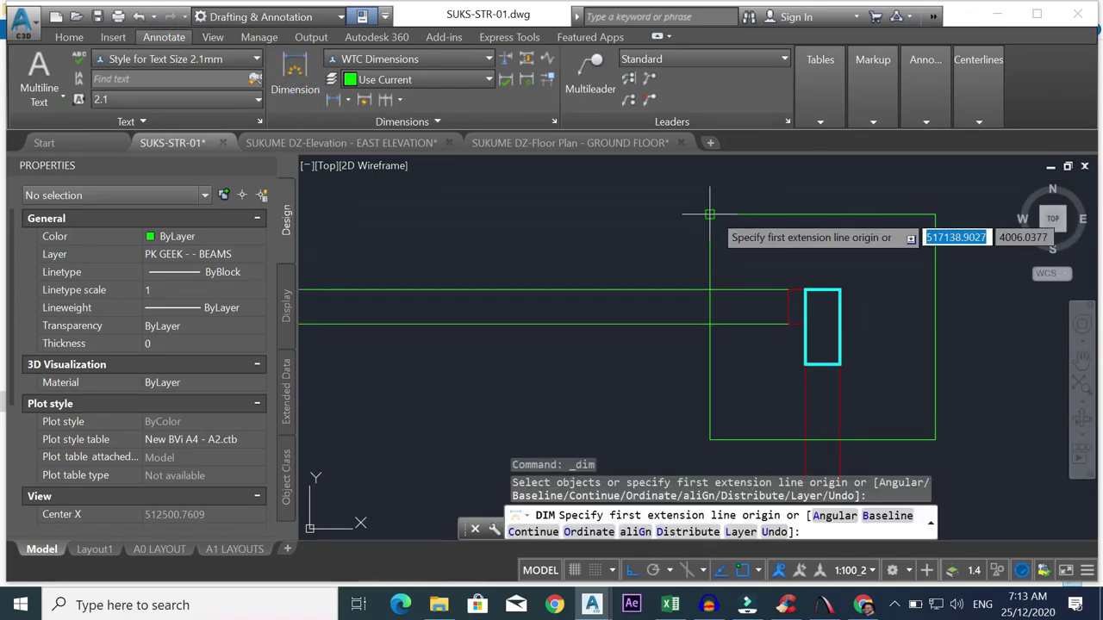
{"action": "left_click", "coordinate": [711, 216]}
{"action": "left_click", "coordinate": [935, 214]}
{"action": "scroll", "coordinate": [935, 215], "scroll_direction": "down", "scroll_amount": 3}
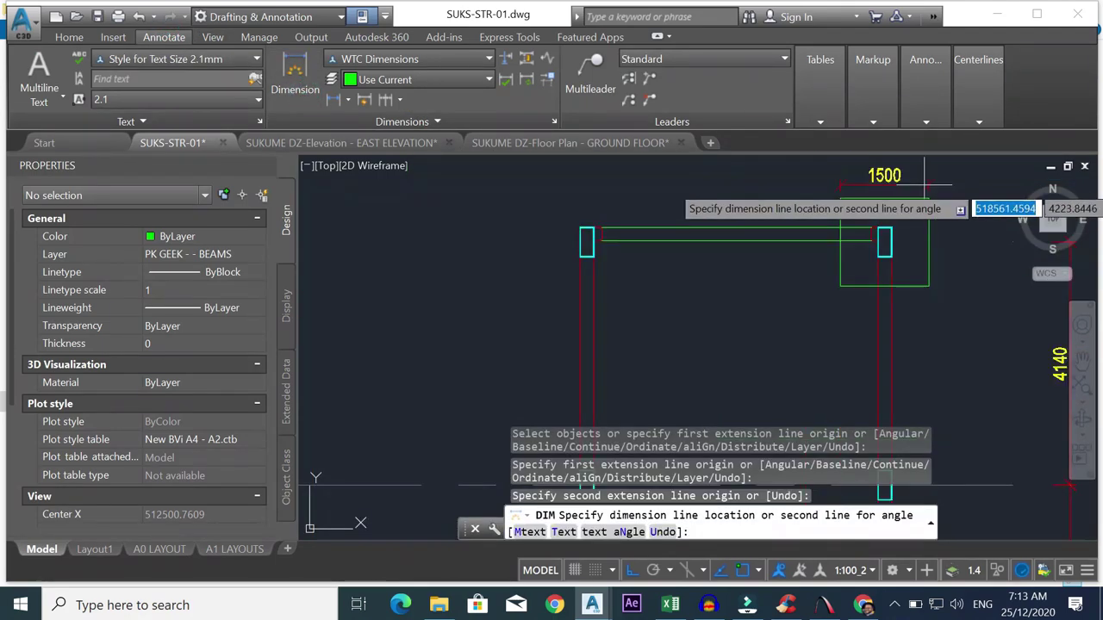
{"action": "left_click", "coordinate": [937, 207]}
{"action": "key", "text": "Escape"}
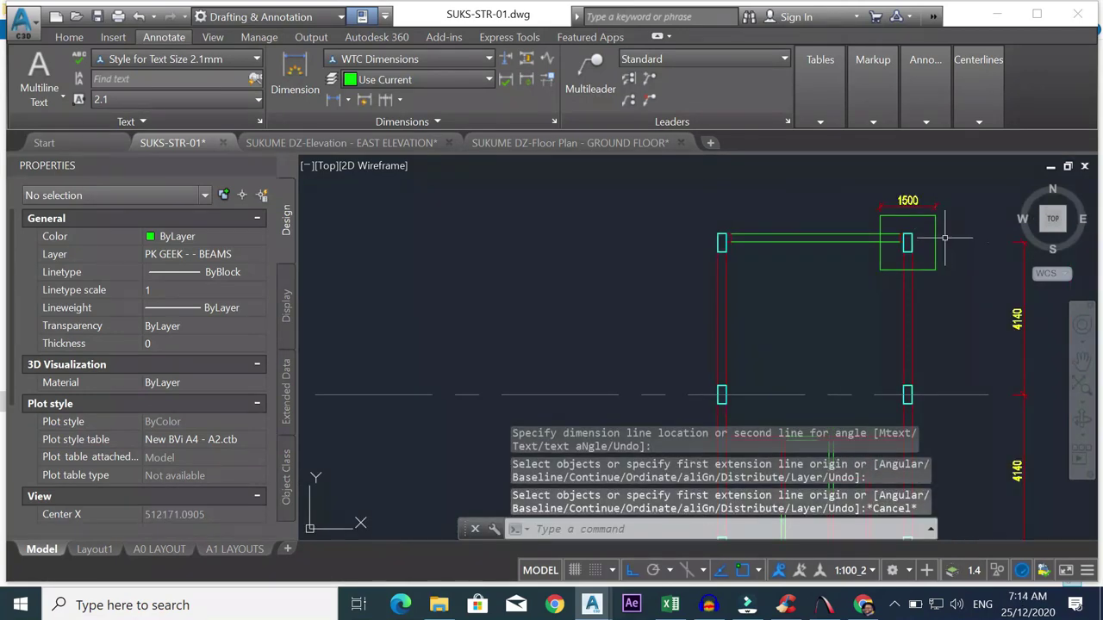
- Dimension the right side of the square around the upper-right column, placing the dimension just outside it
{"action": "scroll", "coordinate": [951, 251], "scroll_direction": "up", "scroll_amount": 2}
{"action": "right_click", "coordinate": [945, 224]}
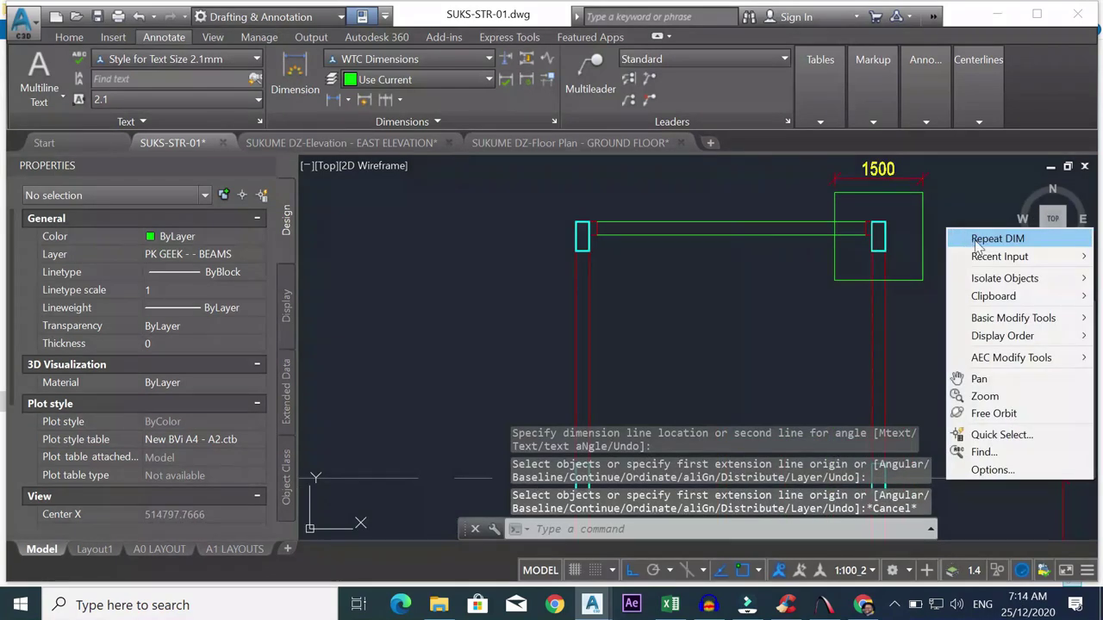
{"action": "left_click", "coordinate": [976, 236]}
{"action": "left_click", "coordinate": [922, 191]}
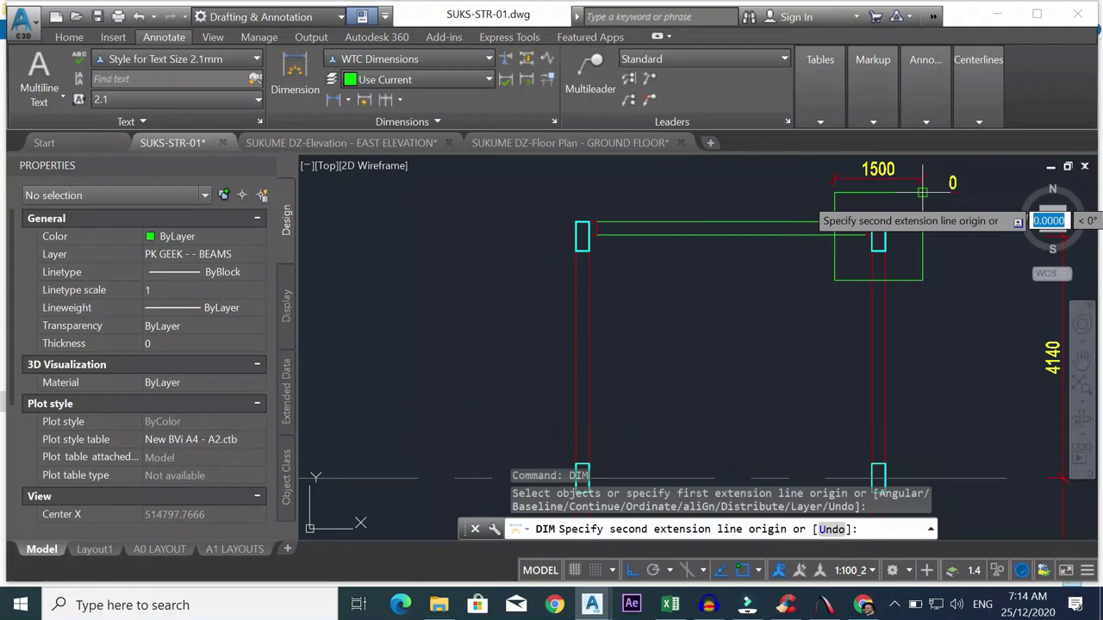
{"action": "left_click", "coordinate": [923, 279]}
{"action": "left_click", "coordinate": [946, 279]}
{"action": "key", "text": "Escape"}
{"action": "scroll", "coordinate": [885, 242], "scroll_direction": "down", "scroll_amount": 5}
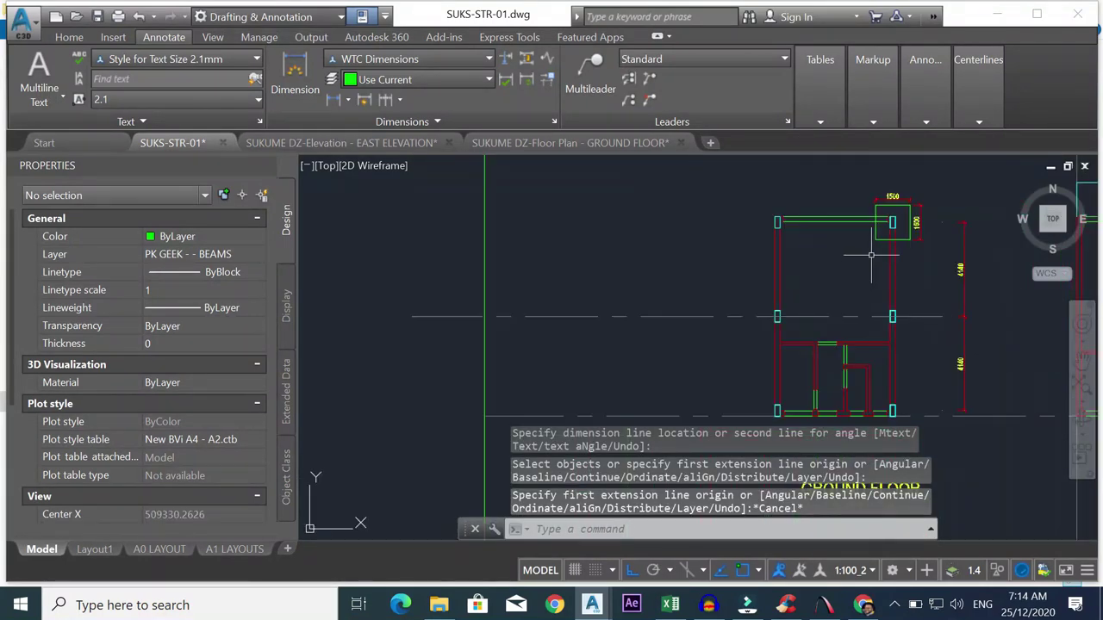
{"action": "scroll", "coordinate": [875, 246], "scroll_direction": "up", "scroll_amount": 3}
{"action": "key", "text": "Return"}
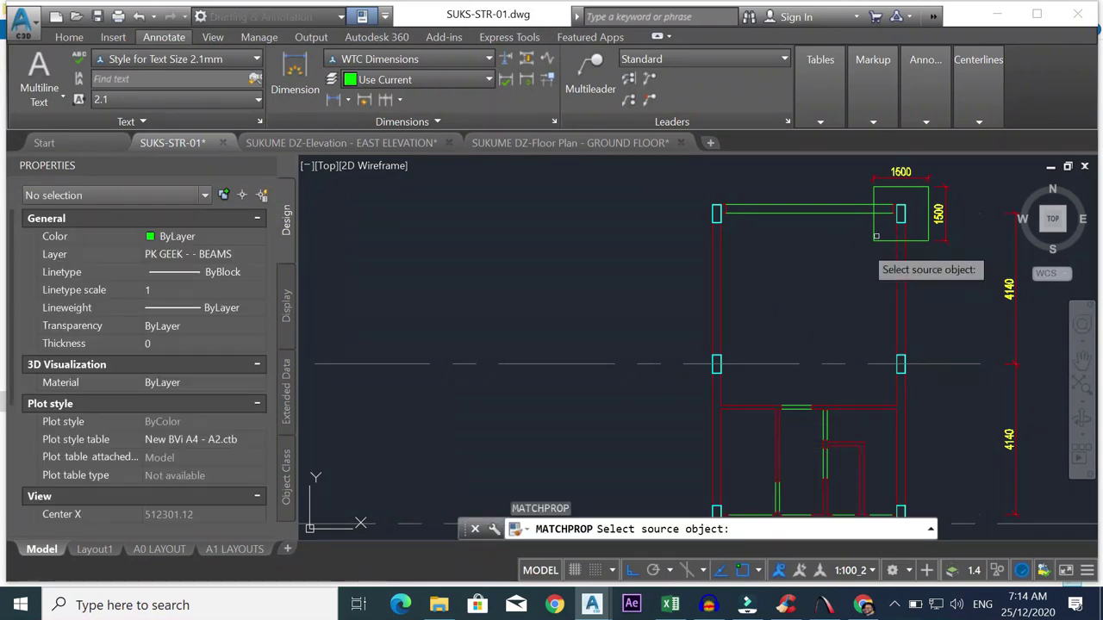
{"action": "scroll", "coordinate": [896, 194], "scroll_direction": "up", "scroll_amount": 2}
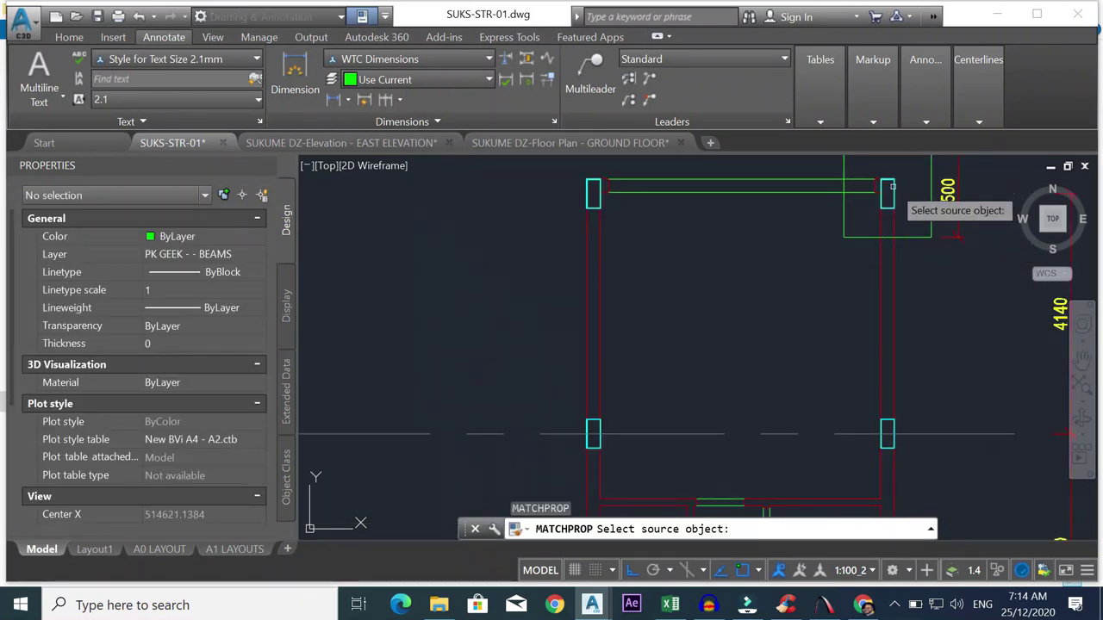
{"action": "scroll", "coordinate": [887, 185], "scroll_direction": "up", "scroll_amount": 3}
{"action": "left_click", "coordinate": [826, 227]}
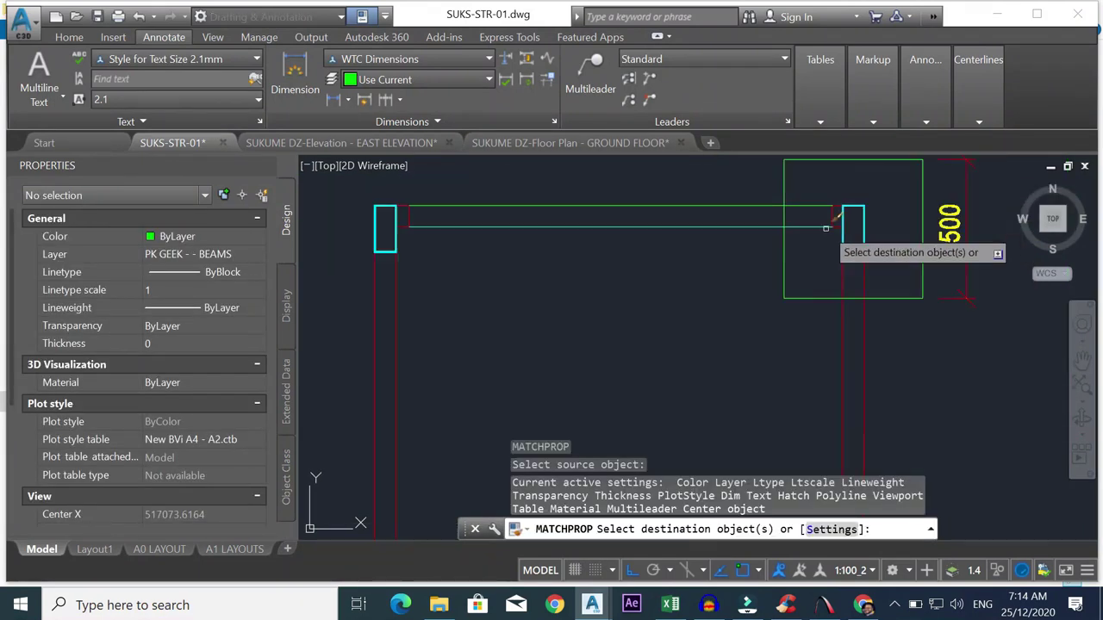
{"action": "scroll", "coordinate": [825, 227], "scroll_direction": "down", "scroll_amount": 1}
{"action": "left_click", "coordinate": [750, 258]}
{"action": "left_click", "coordinate": [775, 270]}
{"action": "key", "text": "Return"}
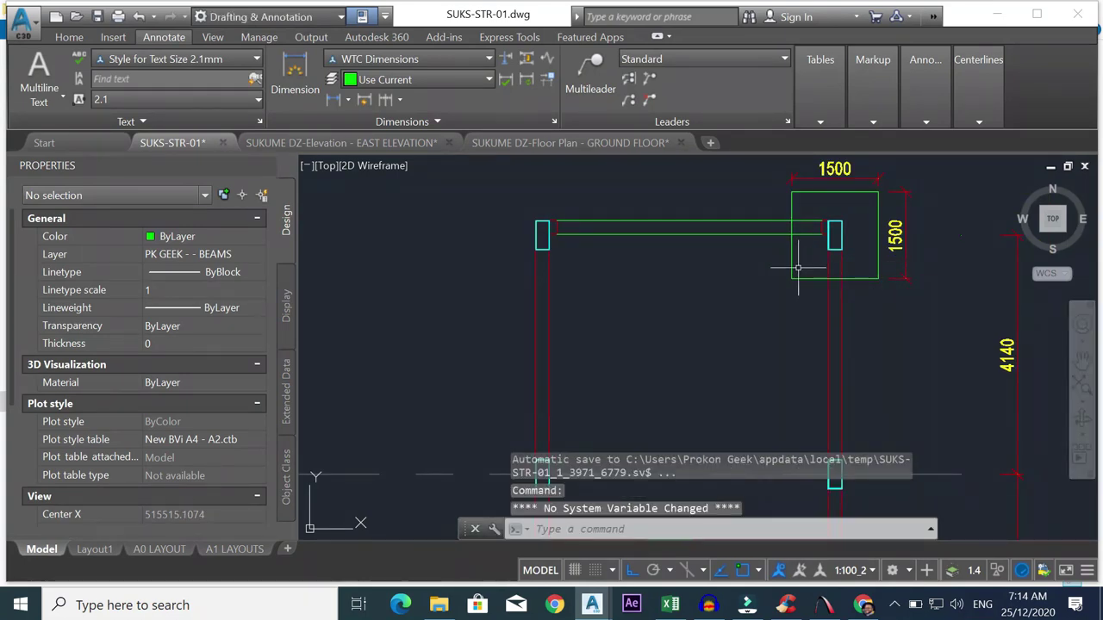
- Match the properties of the upper-right column outline onto the square around it
{"action": "type", "text": "ma"}
{"action": "key", "text": "Return"}
{"action": "scroll", "coordinate": [879, 219], "scroll_direction": "up", "scroll_amount": 3}
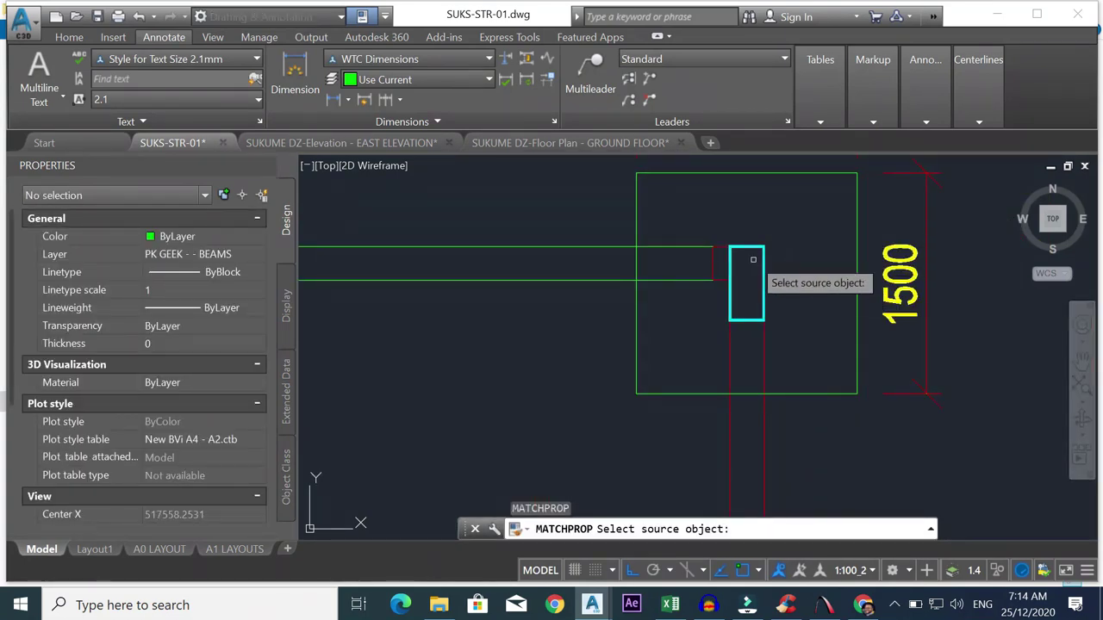
{"action": "left_click", "coordinate": [751, 248]}
{"action": "scroll", "coordinate": [660, 313], "scroll_direction": "down", "scroll_amount": 3}
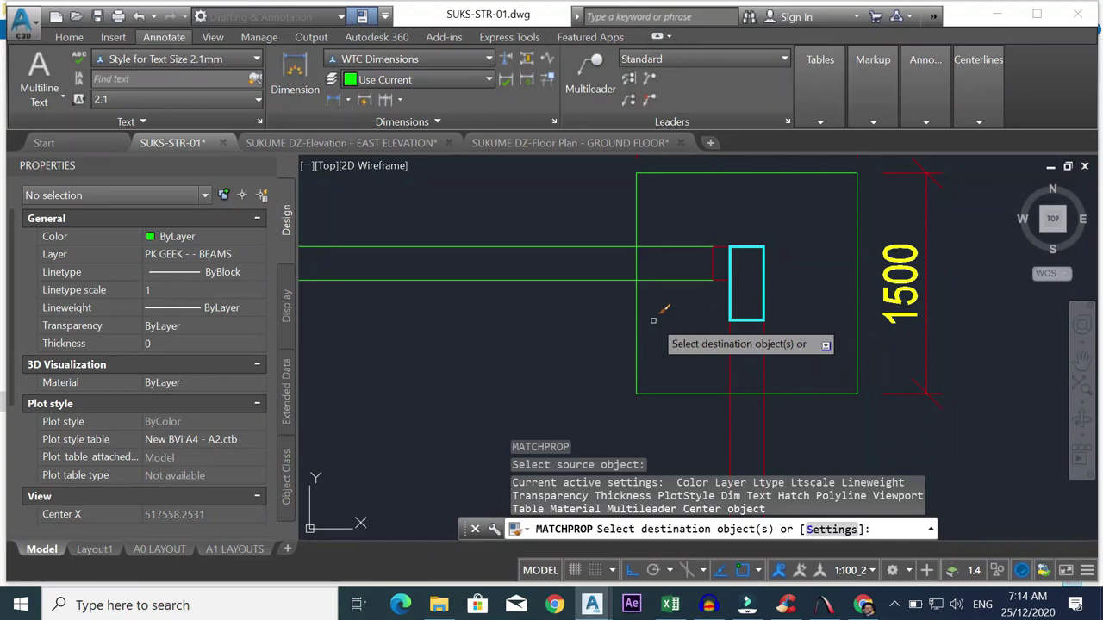
{"action": "left_click", "coordinate": [615, 365]}
{"action": "scroll", "coordinate": [634, 323], "scroll_direction": "down", "scroll_amount": 2}
{"action": "key", "text": "Escape"}
{"action": "scroll", "coordinate": [617, 345], "scroll_direction": "up", "scroll_amount": 6}
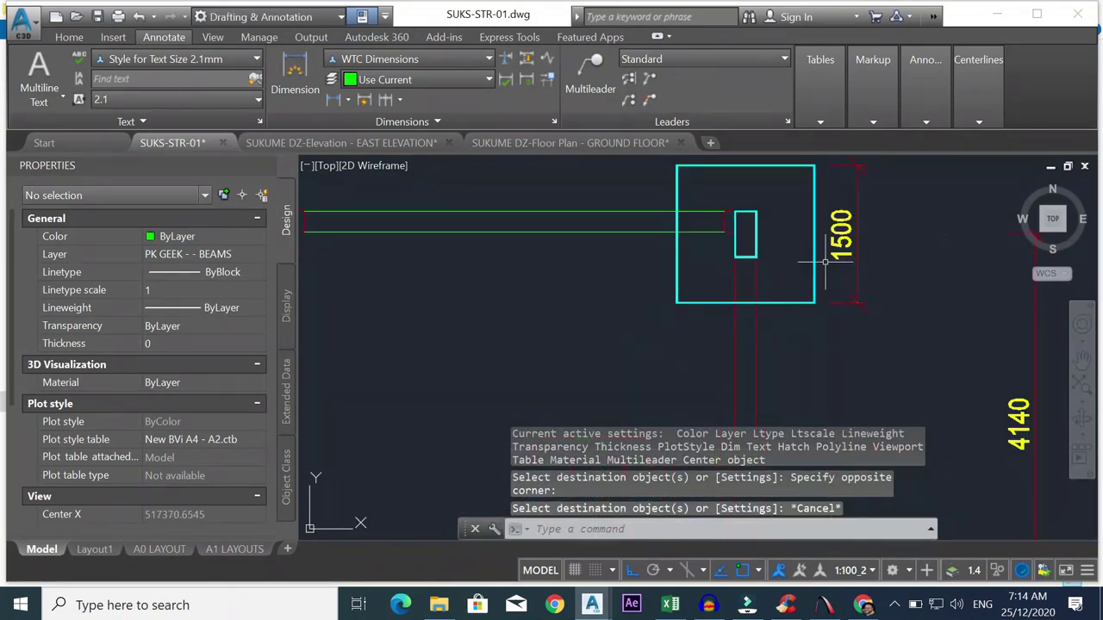
{"action": "left_click_drag", "start_coordinate": [804, 287], "coordinate": [804, 315]}
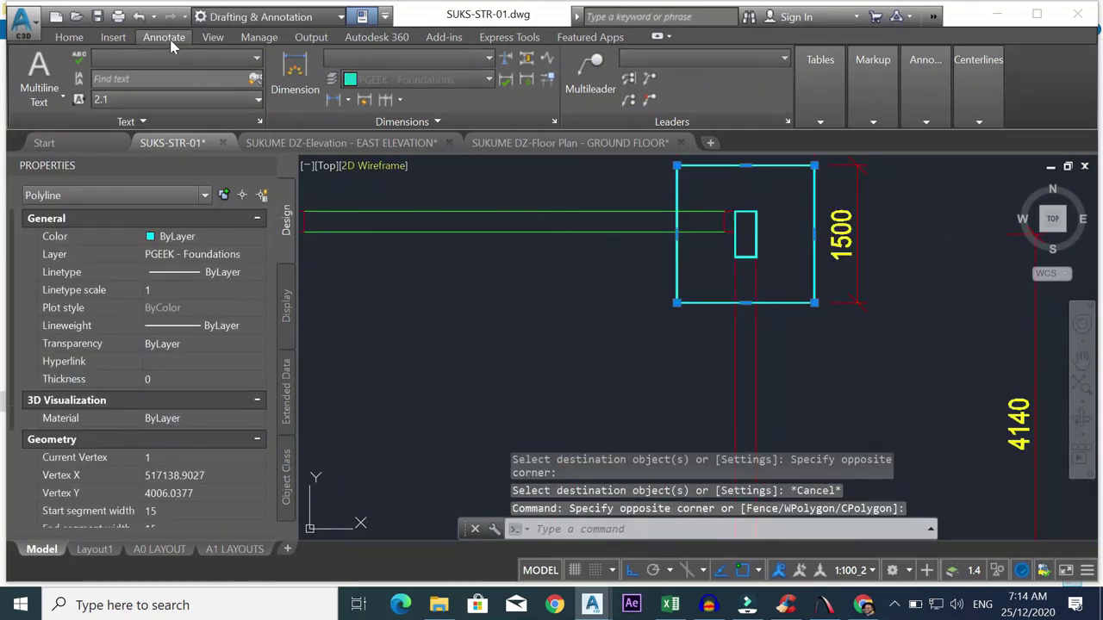
{"action": "left_click", "coordinate": [69, 37]}
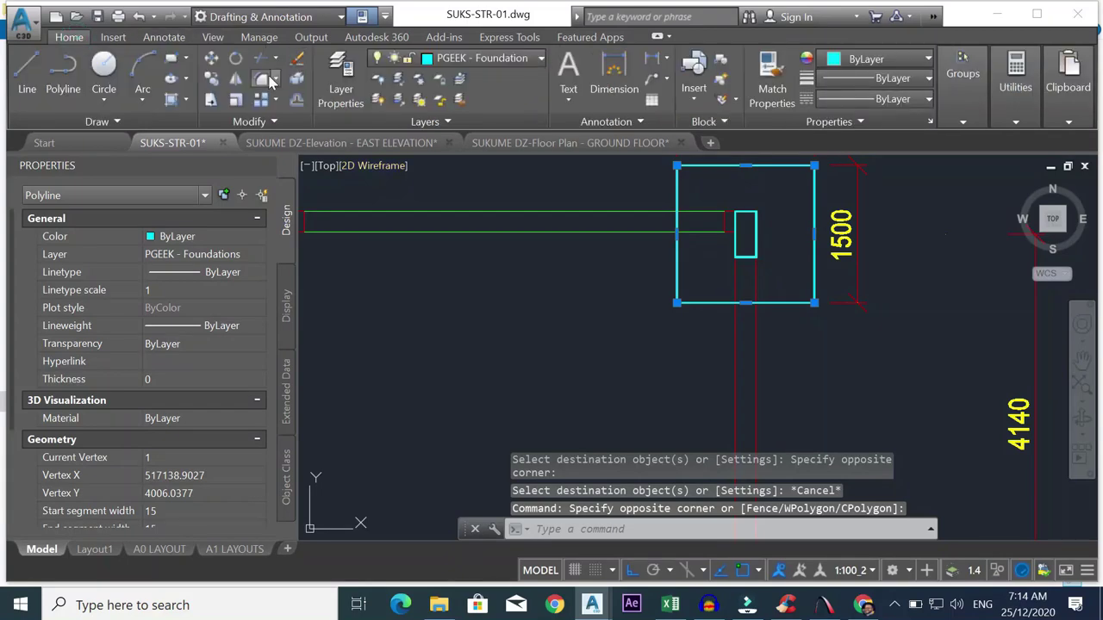
{"action": "left_click", "coordinate": [211, 77]}
{"action": "left_click", "coordinate": [814, 302]}
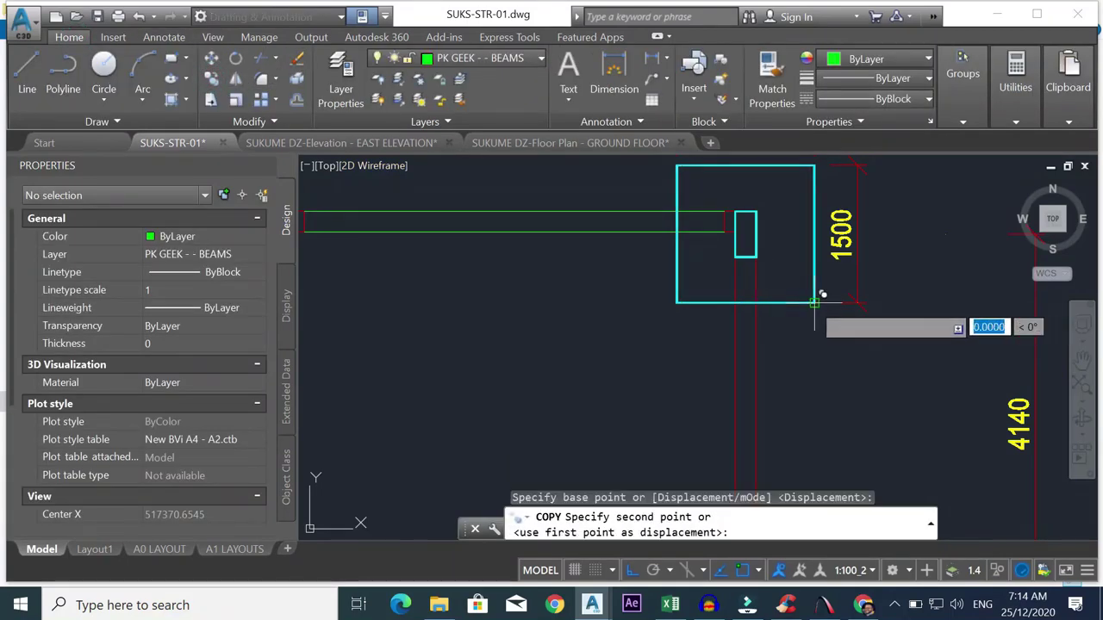
{"action": "scroll", "coordinate": [791, 302], "scroll_direction": "down", "scroll_amount": 8}
{"action": "key", "text": "Escape"}
- Copy the square around the upper-right column straight down to the middle column on the same side
{"action": "scroll", "coordinate": [803, 302], "scroll_direction": "up", "scroll_amount": 8}
{"action": "left_click", "coordinate": [698, 285]}
{"action": "left_click", "coordinate": [690, 312]}
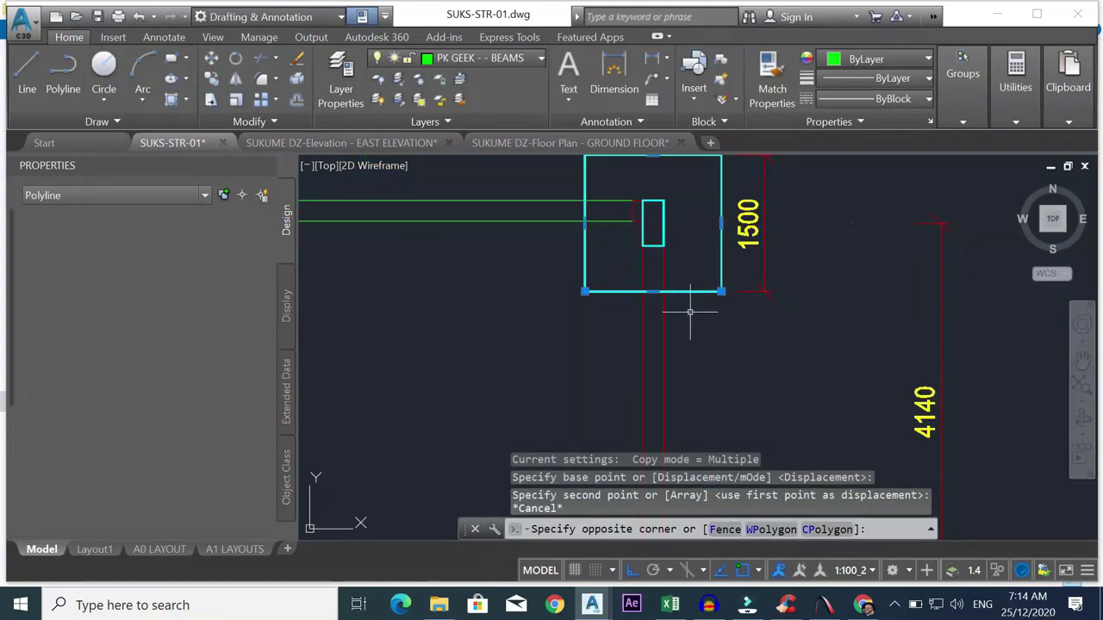
{"action": "left_click", "coordinate": [216, 79]}
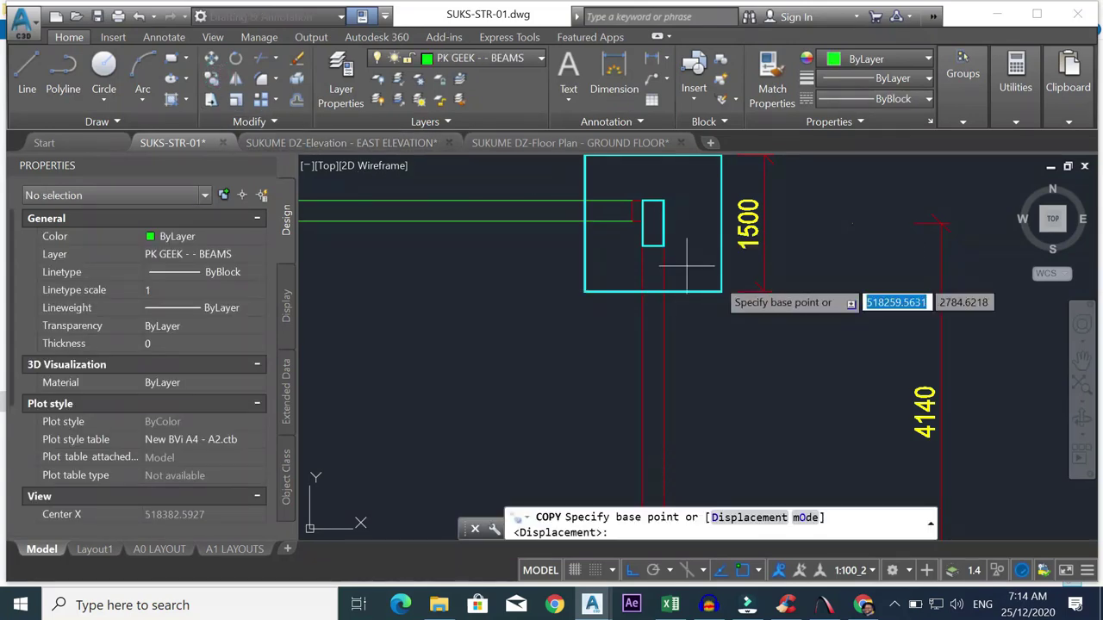
{"action": "left_click", "coordinate": [651, 225]}
{"action": "scroll", "coordinate": [659, 250], "scroll_direction": "down", "scroll_amount": 6}
{"action": "scroll", "coordinate": [648, 320], "scroll_direction": "up", "scroll_amount": 4}
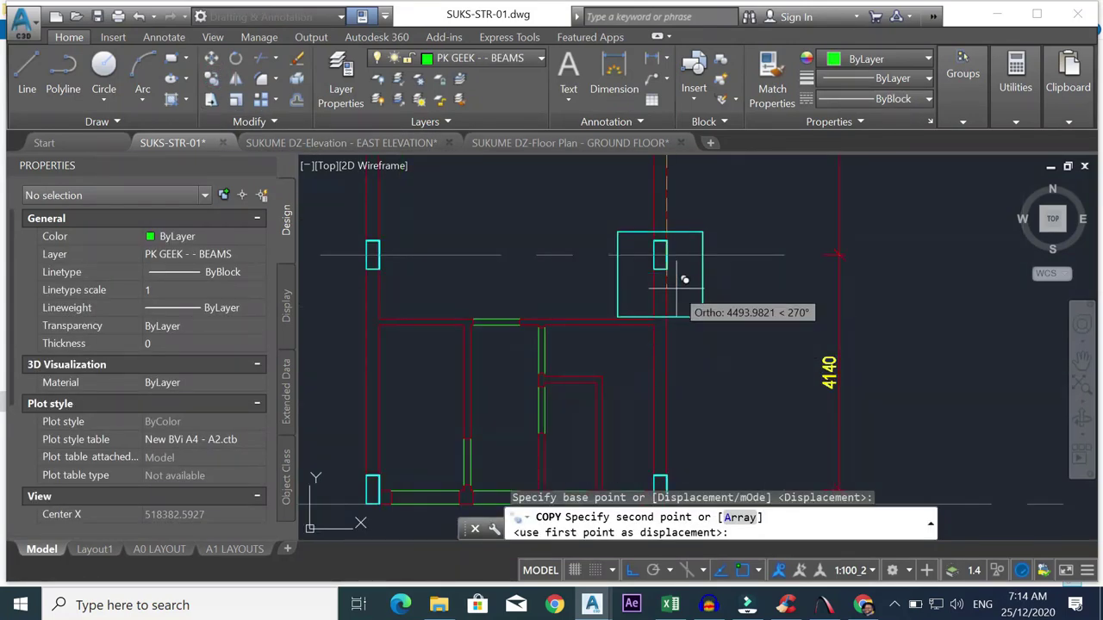
- Copy the square footing outline onto the middle and lower columns along the ground-floor plan's right-hand wall
{"action": "left_click", "coordinate": [660, 254]}
{"action": "scroll", "coordinate": [659, 255], "scroll_direction": "down", "scroll_amount": 5}
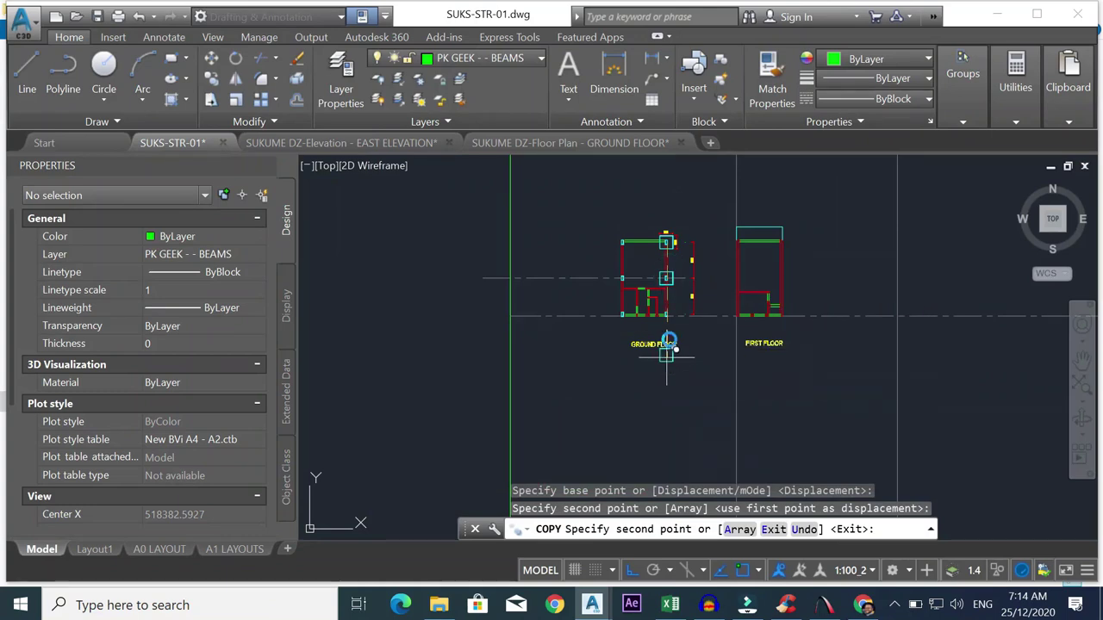
{"action": "scroll", "coordinate": [603, 353], "scroll_direction": "up", "scroll_amount": 5}
{"action": "left_click", "coordinate": [633, 168]}
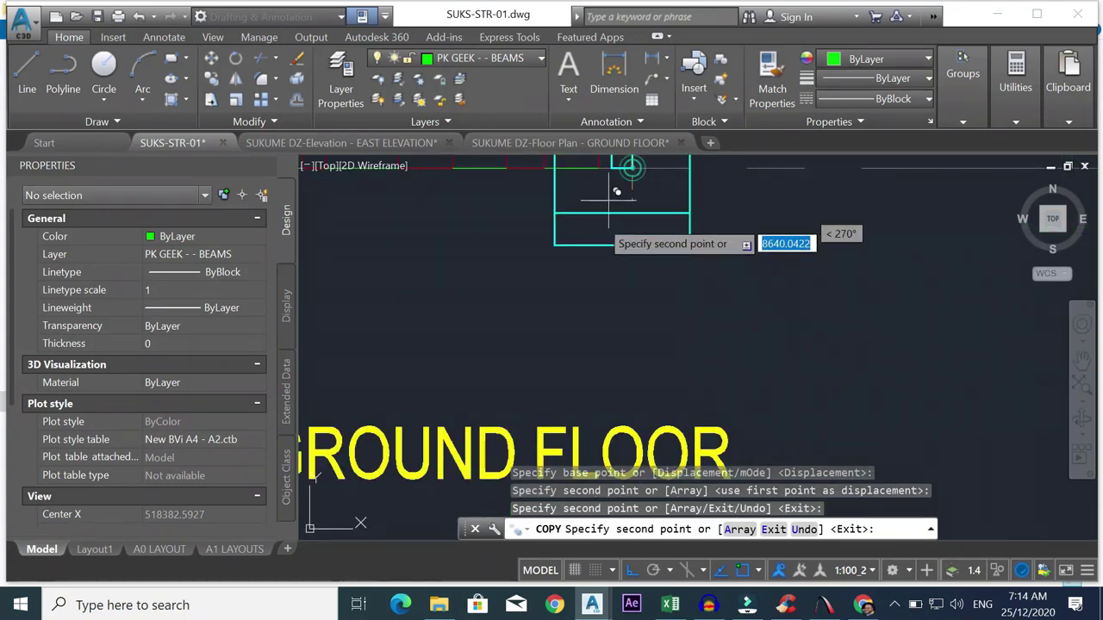
- Place further footing copies on the lower and middle columns along the plan's left-hand wall, and finish copying
{"action": "scroll", "coordinate": [455, 217], "scroll_direction": "down", "scroll_amount": 5}
{"action": "scroll", "coordinate": [541, 207], "scroll_direction": "up", "scroll_amount": 5}
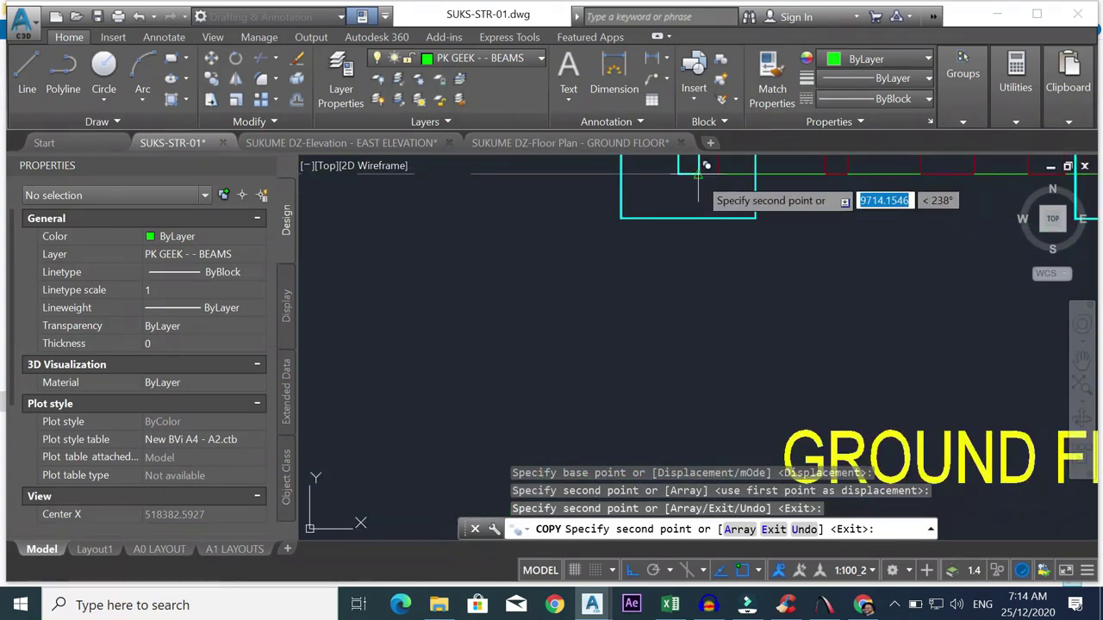
{"action": "left_click", "coordinate": [695, 181]}
{"action": "scroll", "coordinate": [695, 180], "scroll_direction": "down", "scroll_amount": 4}
{"action": "scroll", "coordinate": [680, 192], "scroll_direction": "up", "scroll_amount": 6}
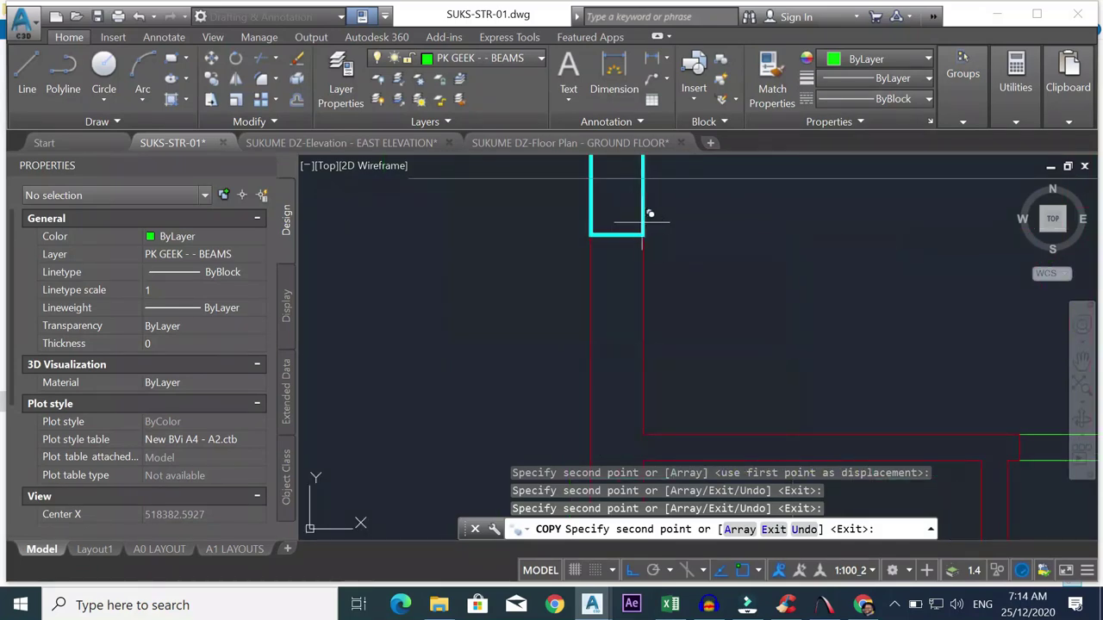
{"action": "scroll", "coordinate": [646, 220], "scroll_direction": "down", "scroll_amount": 3}
{"action": "scroll", "coordinate": [645, 233], "scroll_direction": "down", "scroll_amount": 5}
{"action": "key", "text": "Escape"}
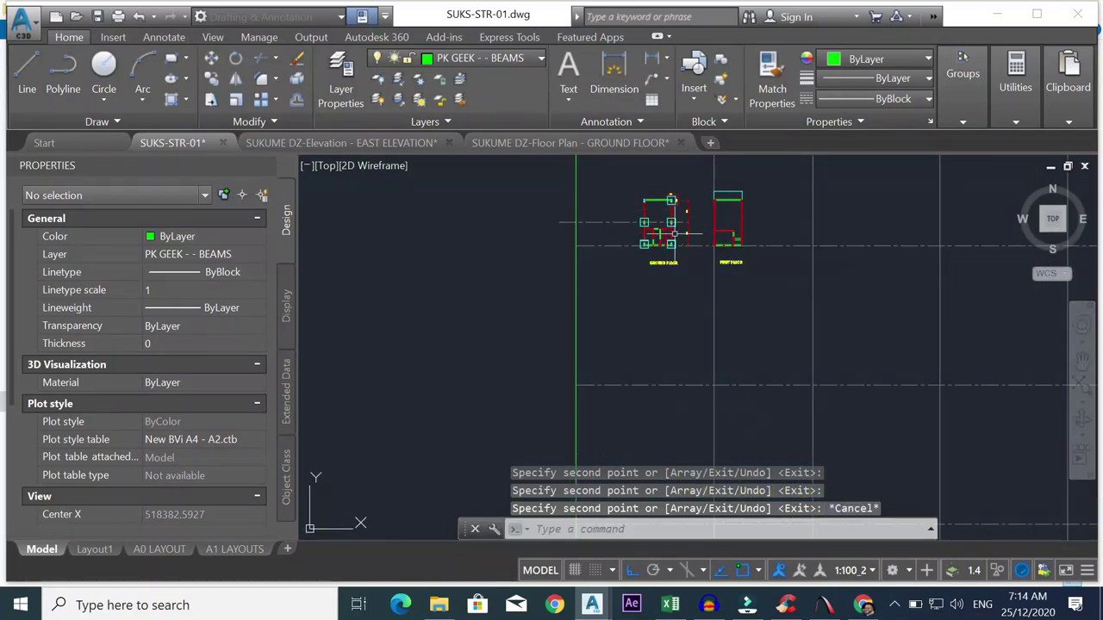
- Copy the footing outline around the middle left column to the upper left column of the ground-floor plan
{"action": "scroll", "coordinate": [659, 213], "scroll_direction": "up", "scroll_amount": 6}
{"action": "left_click", "coordinate": [569, 275]}
{"action": "left_click", "coordinate": [563, 214]}
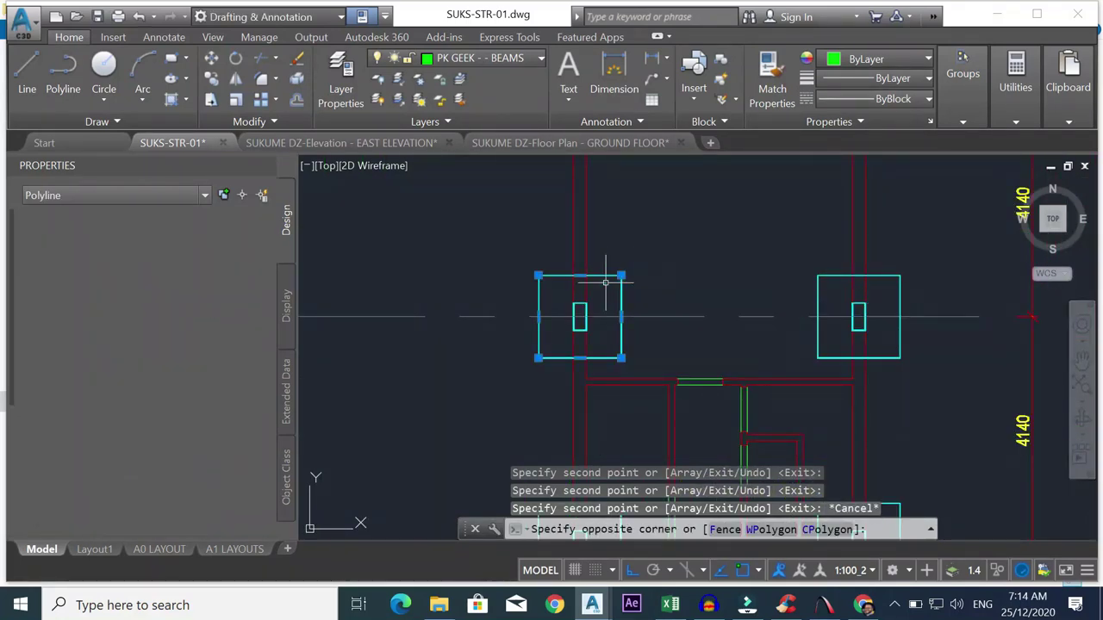
{"action": "left_click", "coordinate": [210, 78]}
{"action": "scroll", "coordinate": [577, 323], "scroll_direction": "up", "scroll_amount": 4}
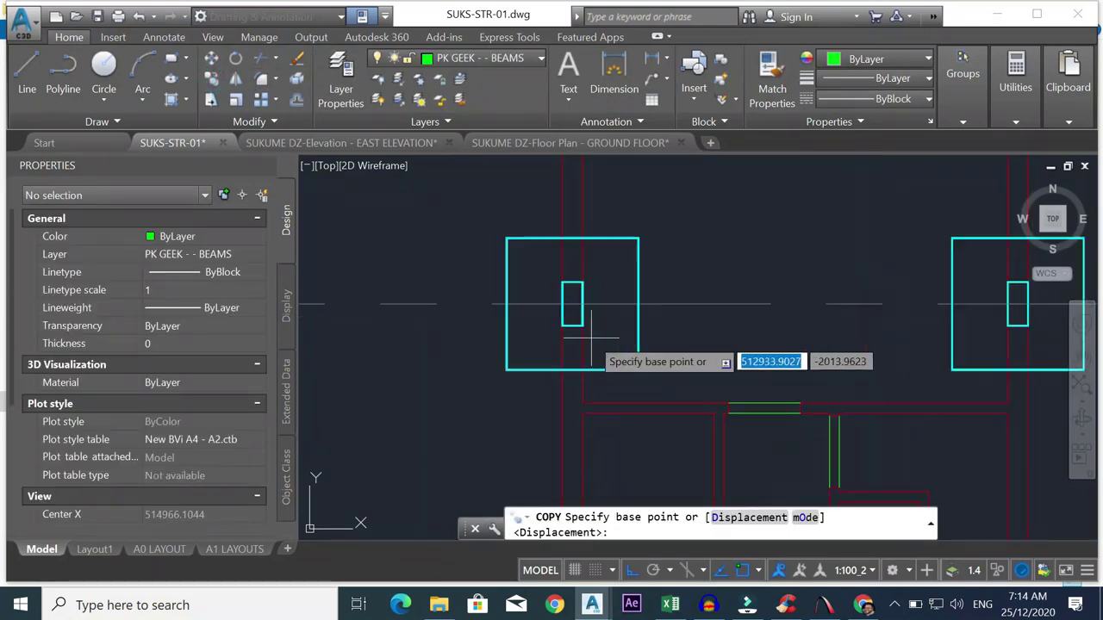
{"action": "left_click", "coordinate": [576, 319]}
{"action": "scroll", "coordinate": [581, 249], "scroll_direction": "down", "scroll_amount": 3}
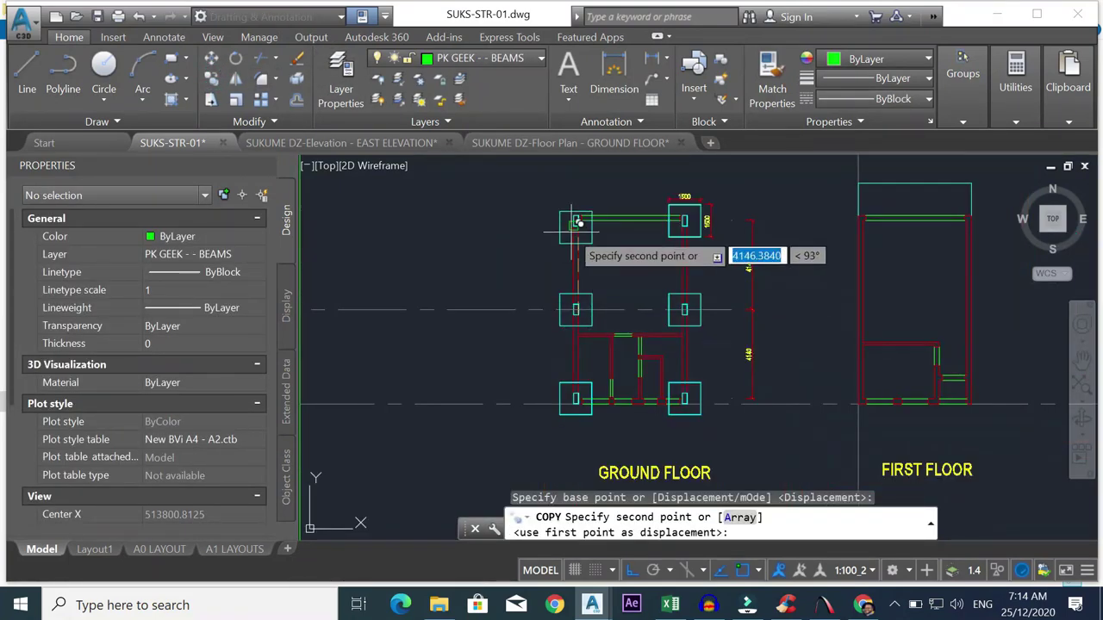
{"action": "scroll", "coordinate": [597, 200], "scroll_direction": "up", "scroll_amount": 3}
{"action": "scroll", "coordinate": [594, 210], "scroll_direction": "down", "scroll_amount": 5}
{"action": "key", "text": "Escape"}
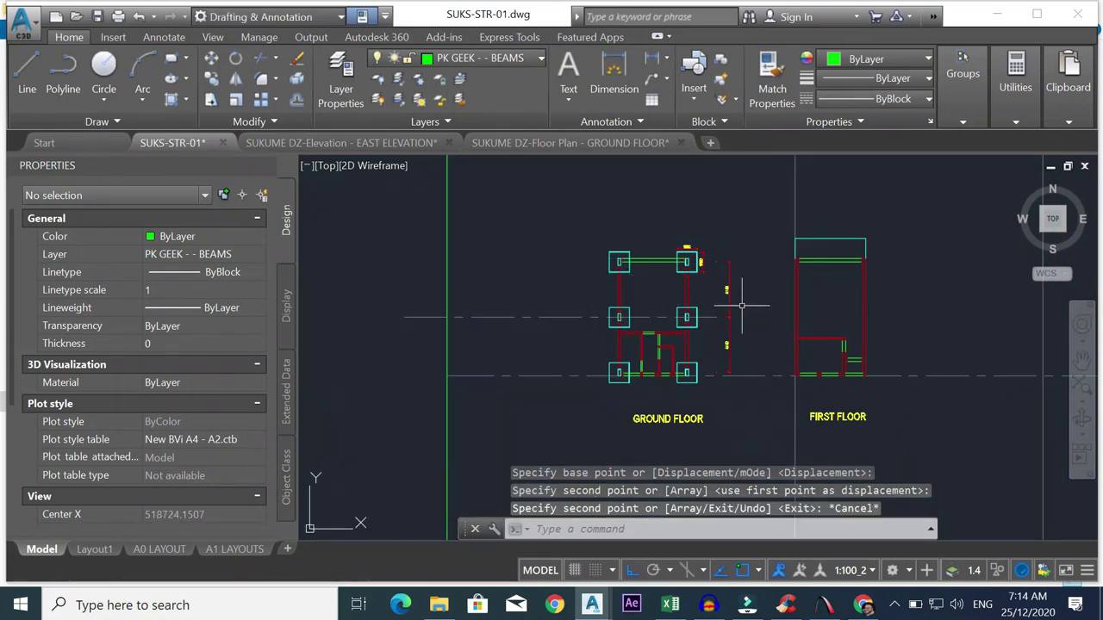
- Move the first-floor plan with its title horizontally two grid cells to the right, along the structural row
{"action": "scroll", "coordinate": [650, 329], "scroll_direction": "up", "scroll_amount": 2}
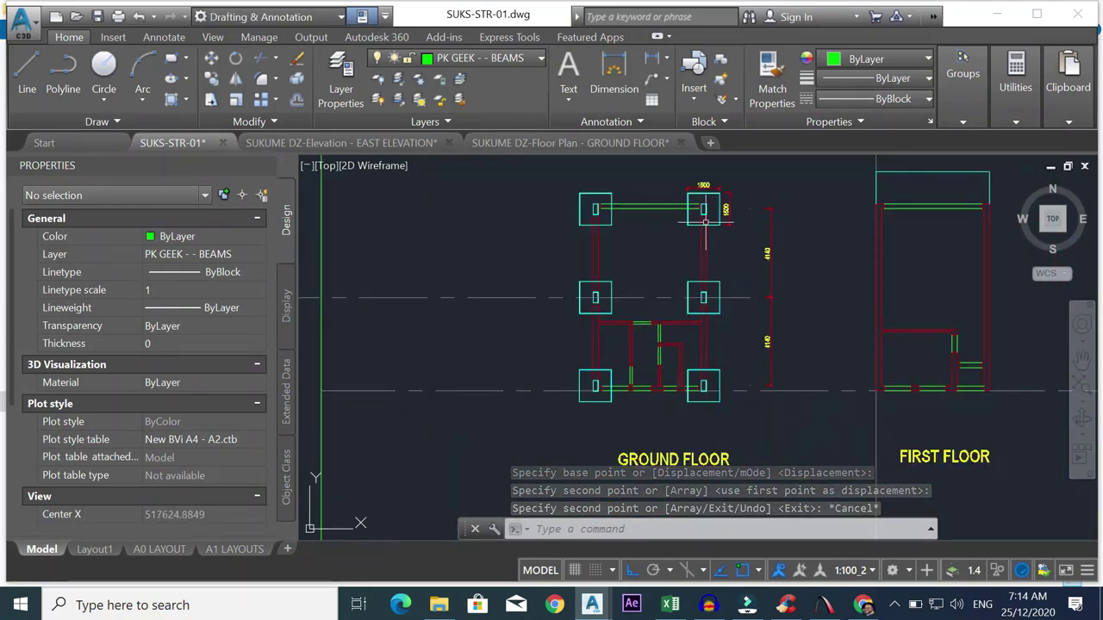
{"action": "scroll", "coordinate": [671, 275], "scroll_direction": "down", "scroll_amount": 2}
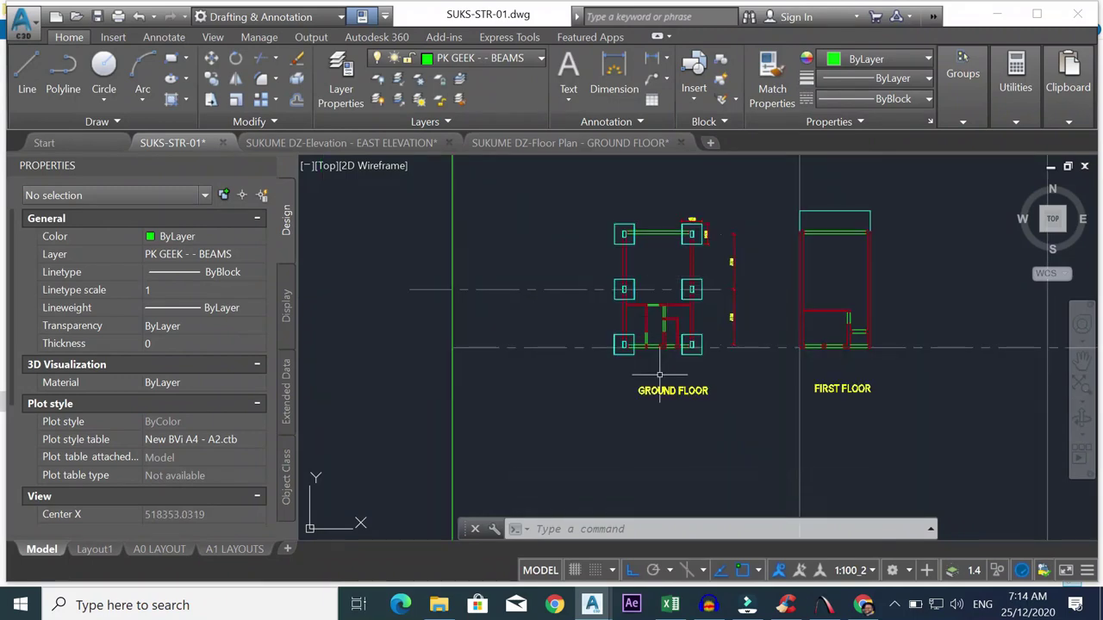
{"action": "scroll", "coordinate": [778, 339], "scroll_direction": "down", "scroll_amount": 2}
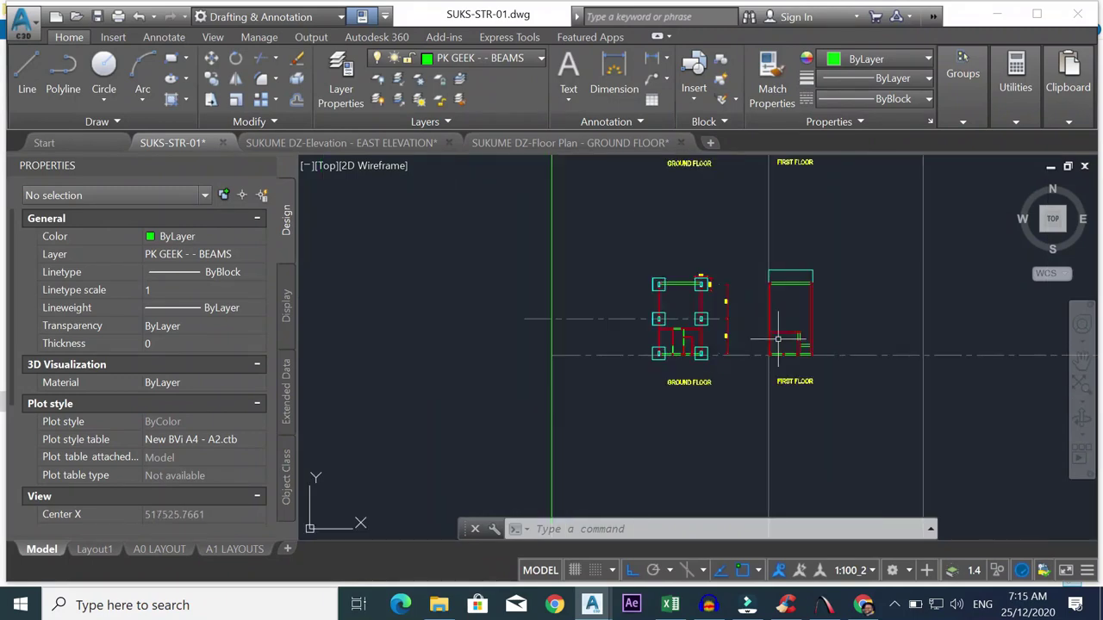
{"action": "left_click", "coordinate": [754, 249]}
{"action": "left_click", "coordinate": [832, 392]}
{"action": "left_click", "coordinate": [69, 37]}
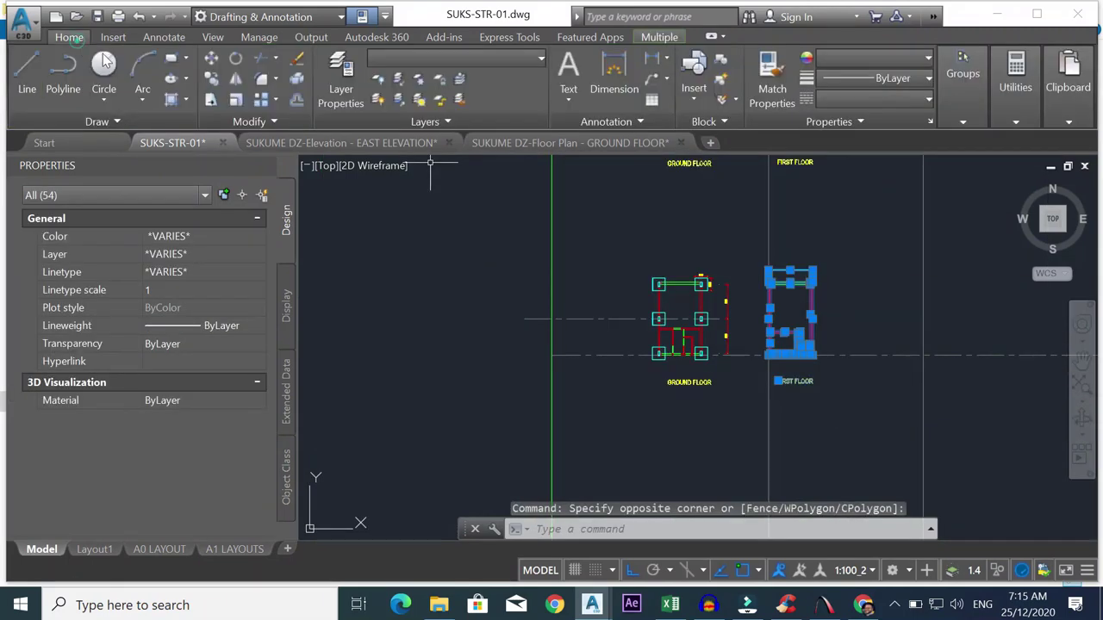
{"action": "left_click", "coordinate": [211, 58]}
{"action": "scroll", "coordinate": [746, 353], "scroll_direction": "up", "scroll_amount": 2}
{"action": "scroll", "coordinate": [776, 353], "scroll_direction": "up", "scroll_amount": 1}
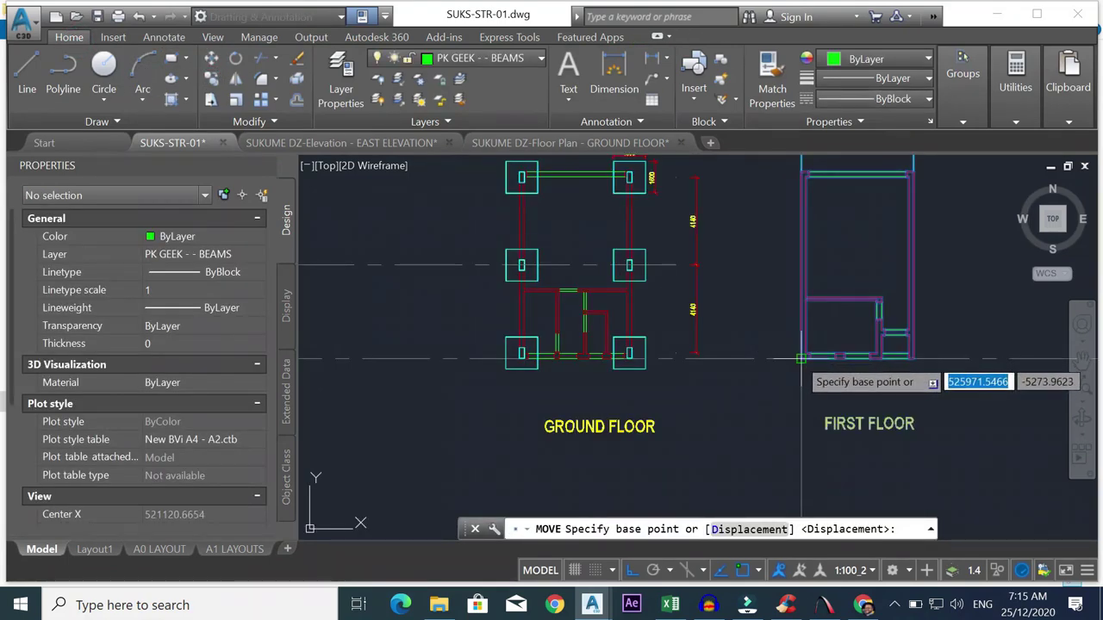
{"action": "left_click", "coordinate": [799, 355]}
{"action": "scroll", "coordinate": [861, 349], "scroll_direction": "down", "scroll_amount": 3}
{"action": "scroll", "coordinate": [908, 347], "scroll_direction": "up", "scroll_amount": 3}
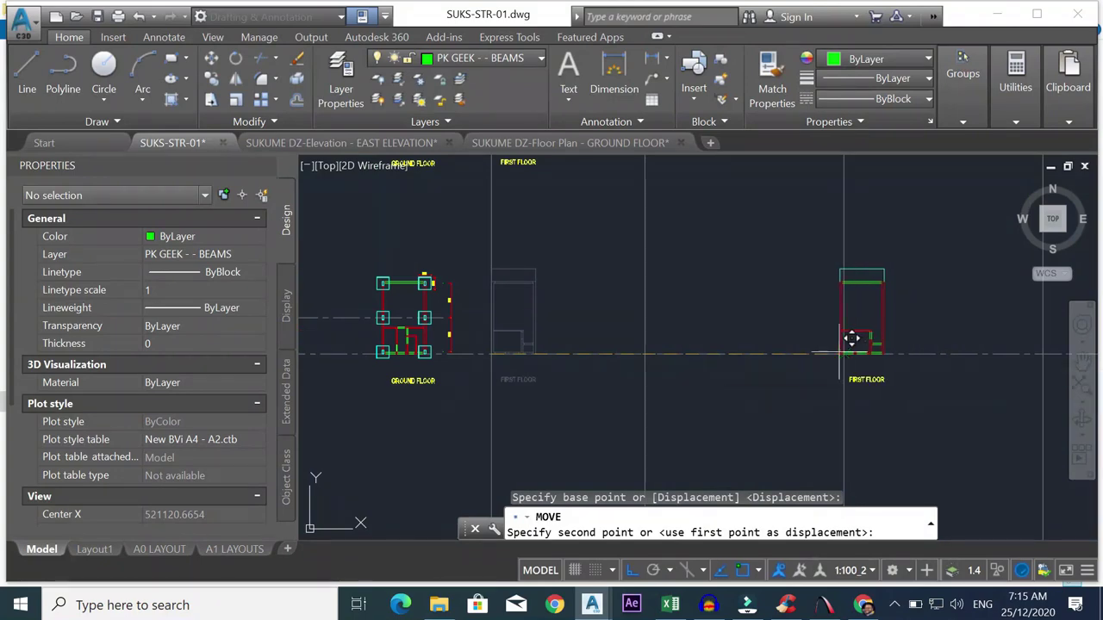
{"action": "key", "text": "Escape"}
- Examine the footings on the ground-floor plan and the column bases, strip footings and gridlines of the reference FOUNDATION LAYOUT
{"action": "scroll", "coordinate": [827, 298], "scroll_direction": "down", "scroll_amount": 2}
{"action": "scroll", "coordinate": [569, 308], "scroll_direction": "up", "scroll_amount": 5}
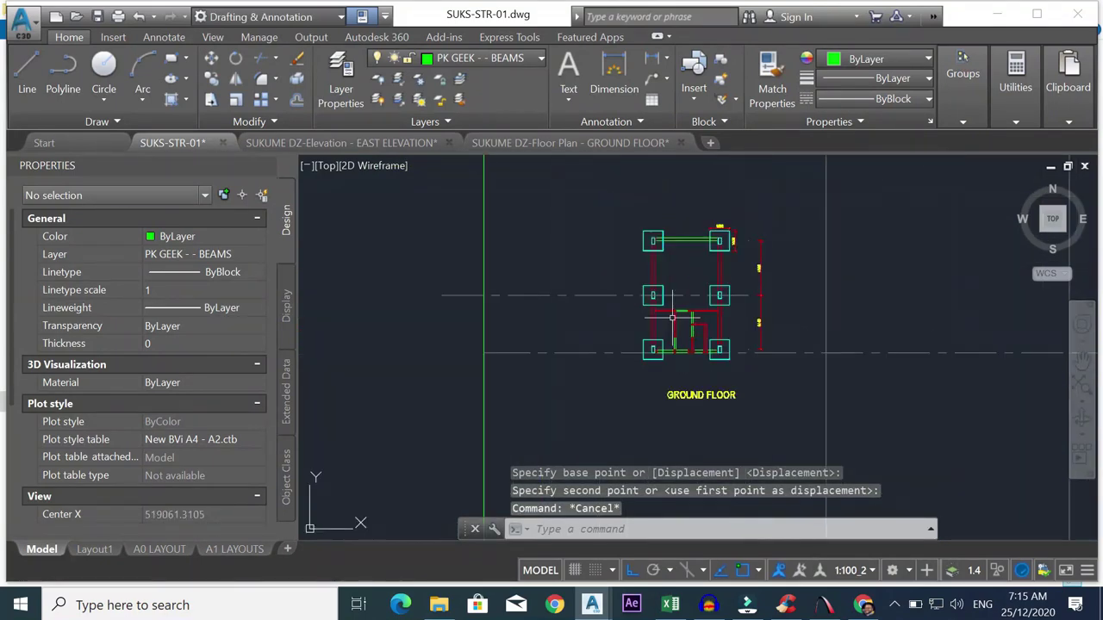
{"action": "scroll", "coordinate": [630, 295], "scroll_direction": "up", "scroll_amount": 2}
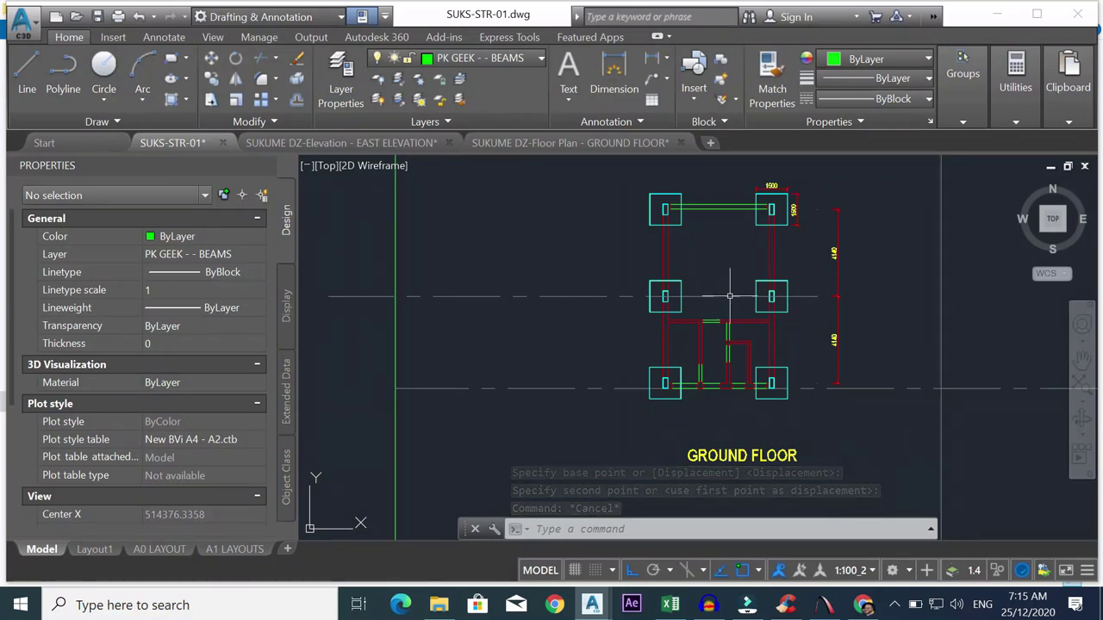
{"action": "scroll", "coordinate": [704, 217], "scroll_direction": "up", "scroll_amount": 2}
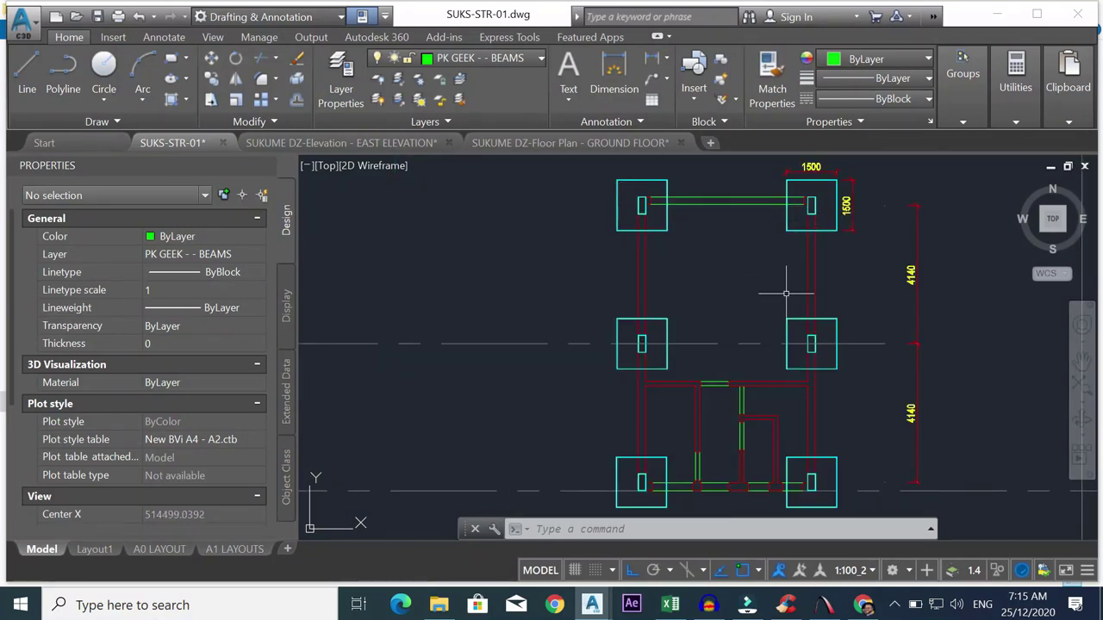
{"action": "scroll", "coordinate": [786, 293], "scroll_direction": "down", "scroll_amount": 2}
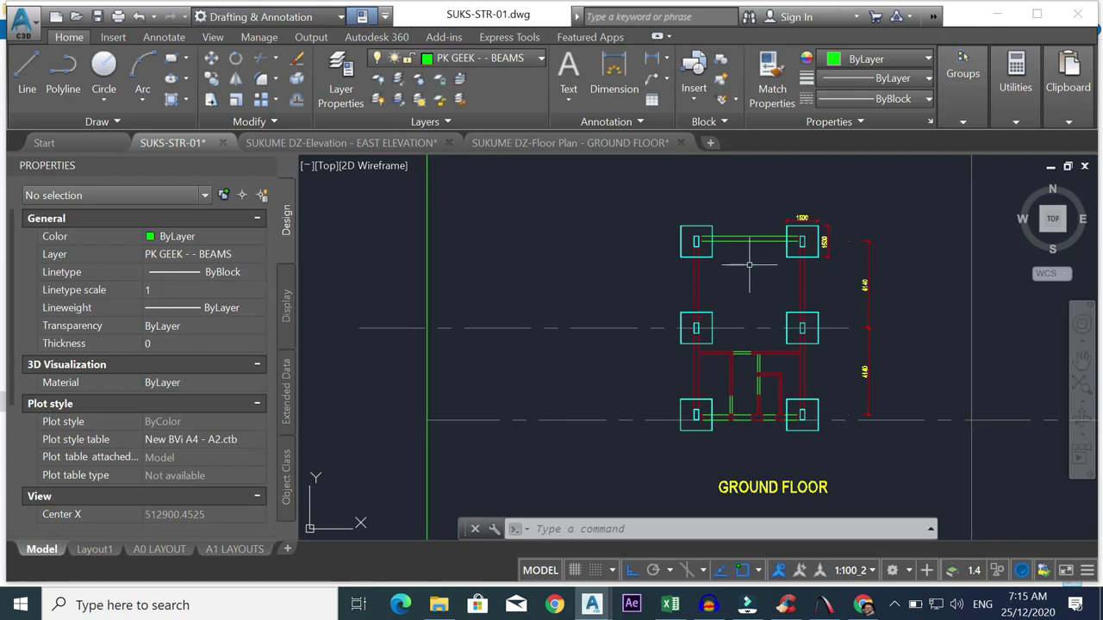
{"action": "scroll", "coordinate": [726, 306], "scroll_direction": "down", "scroll_amount": 3}
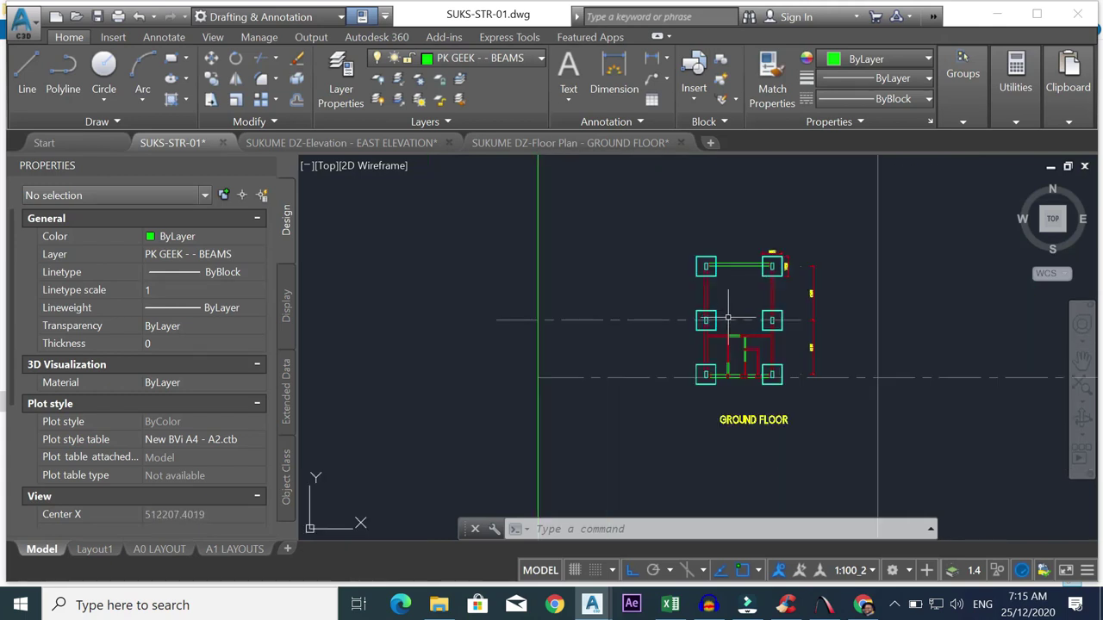
{"action": "scroll", "coordinate": [749, 288], "scroll_direction": "down", "scroll_amount": 3}
{"action": "scroll", "coordinate": [741, 196], "scroll_direction": "up", "scroll_amount": 5}
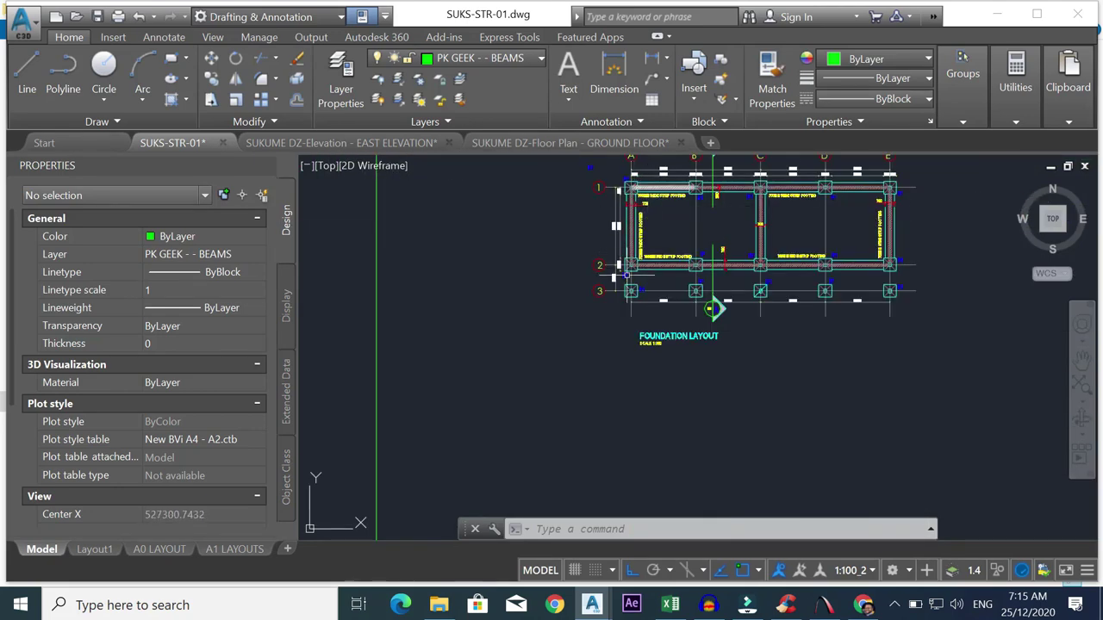
{"action": "scroll", "coordinate": [713, 309], "scroll_direction": "up", "scroll_amount": 2}
{"action": "scroll", "coordinate": [715, 293], "scroll_direction": "down", "scroll_amount": 5}
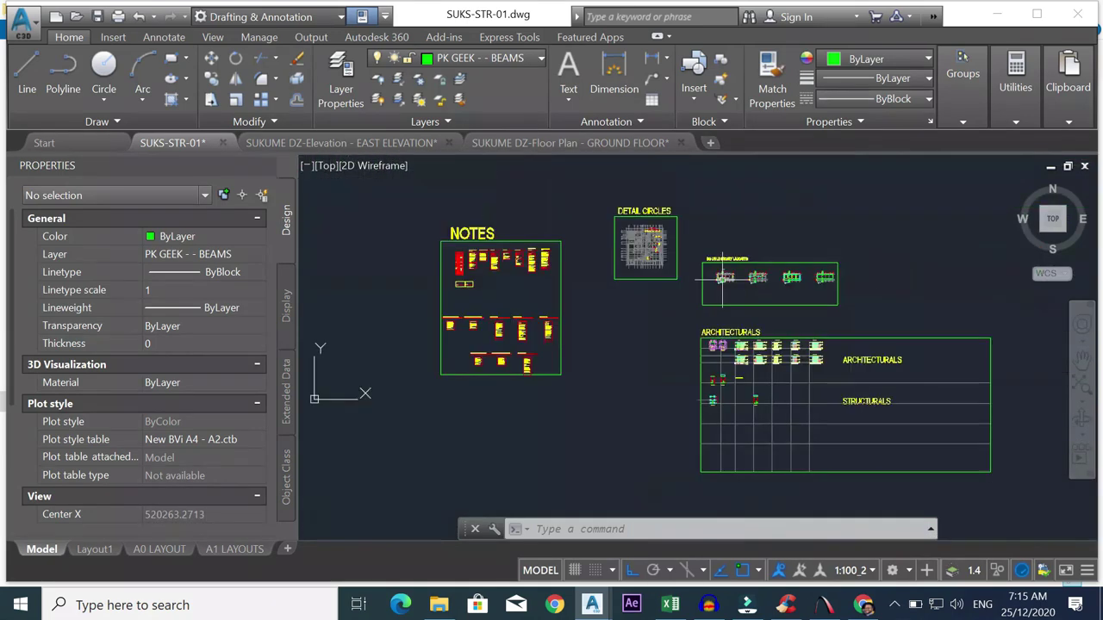
{"action": "scroll", "coordinate": [715, 267], "scroll_direction": "up", "scroll_amount": 3}
{"action": "scroll", "coordinate": [716, 261], "scroll_direction": "up", "scroll_amount": 3}
{"action": "scroll", "coordinate": [787, 352], "scroll_direction": "down", "scroll_amount": 4}
{"action": "scroll", "coordinate": [646, 313], "scroll_direction": "up", "scroll_amount": 3}
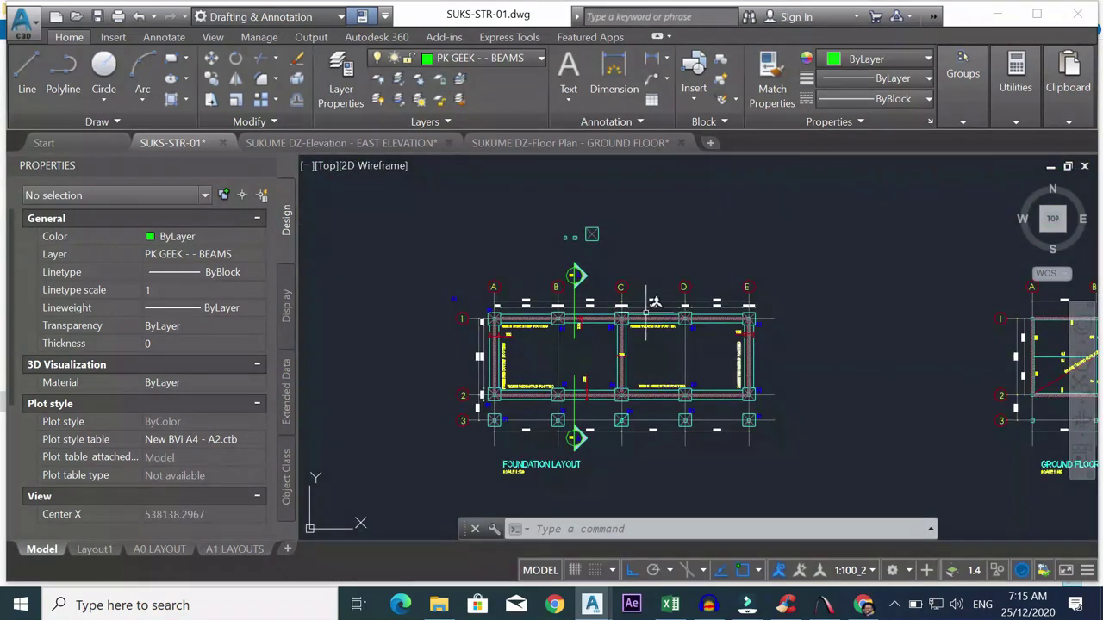
{"action": "scroll", "coordinate": [545, 320], "scroll_direction": "down", "scroll_amount": 3}
{"action": "scroll", "coordinate": [605, 282], "scroll_direction": "up", "scroll_amount": 8}
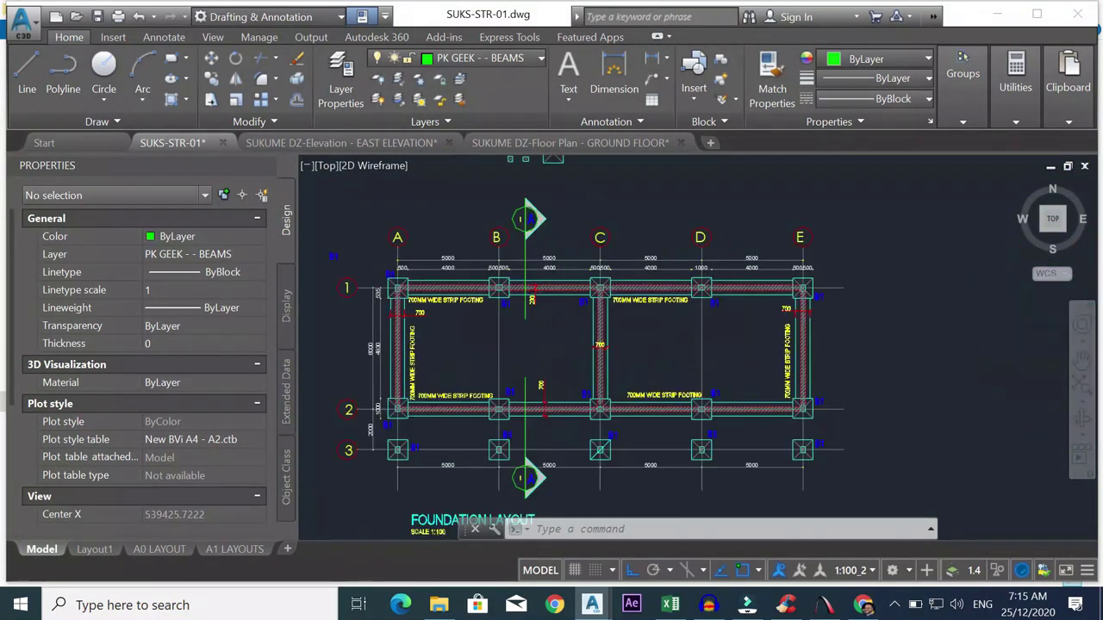
{"action": "scroll", "coordinate": [605, 282], "scroll_direction": "down", "scroll_amount": 6}
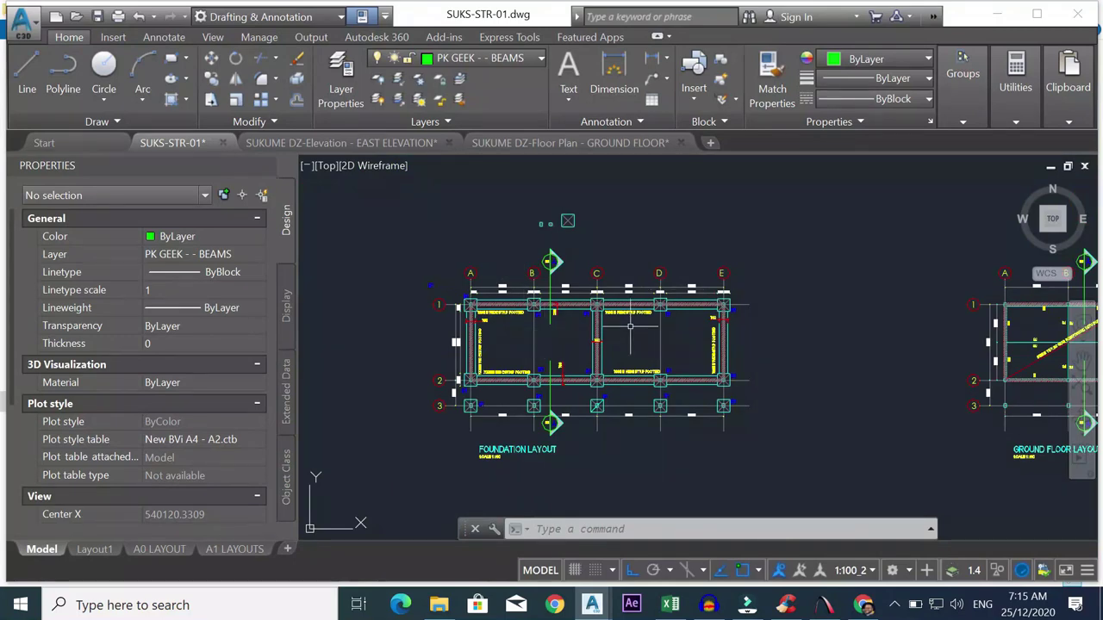
{"action": "scroll", "coordinate": [629, 327], "scroll_direction": "down", "scroll_amount": 3}
{"action": "scroll", "coordinate": [608, 342], "scroll_direction": "up", "scroll_amount": 7}
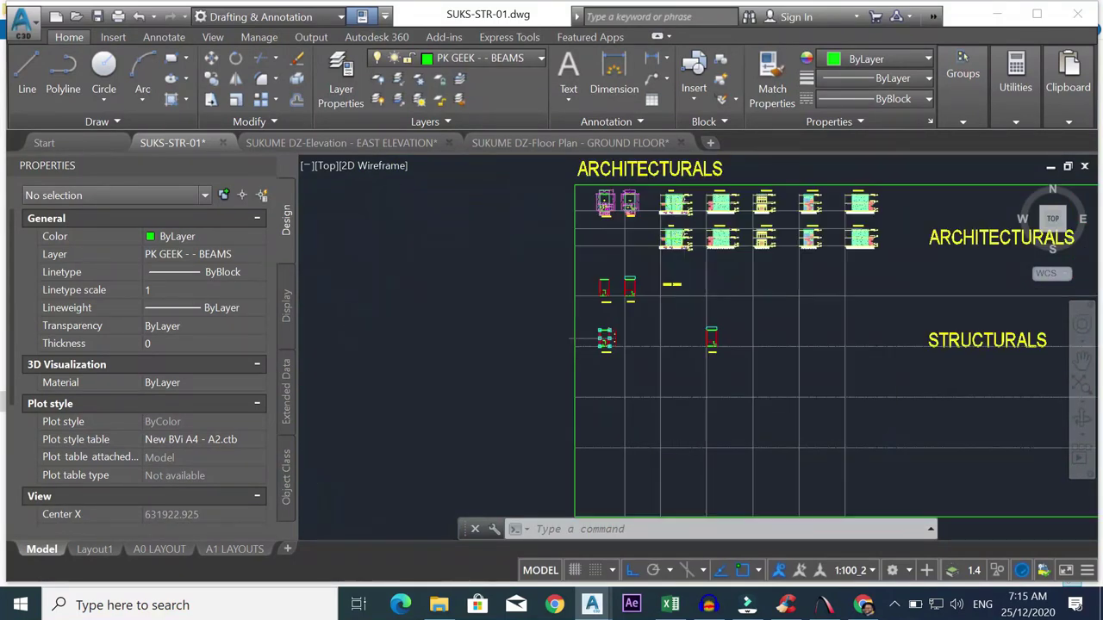
{"action": "scroll", "coordinate": [607, 341], "scroll_direction": "up", "scroll_amount": 8}
{"action": "scroll", "coordinate": [649, 351], "scroll_direction": "down", "scroll_amount": 2}
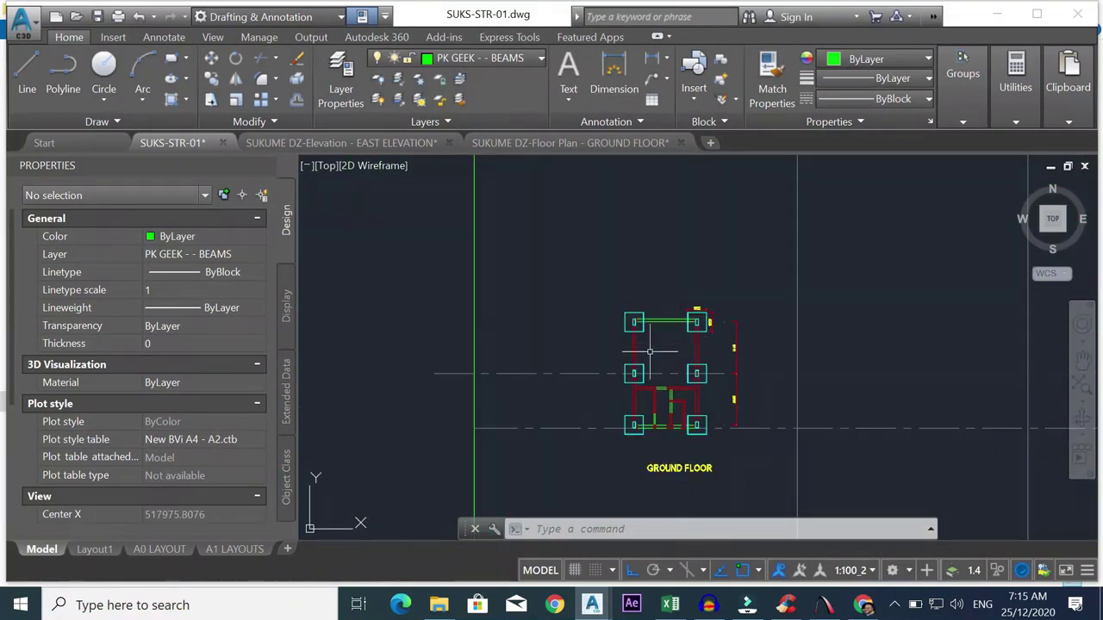
{"action": "scroll", "coordinate": [649, 352], "scroll_direction": "up", "scroll_amount": 3}
{"action": "scroll", "coordinate": [659, 280], "scroll_direction": "down", "scroll_amount": 3}
{"action": "scroll", "coordinate": [660, 375], "scroll_direction": "up", "scroll_amount": 4}
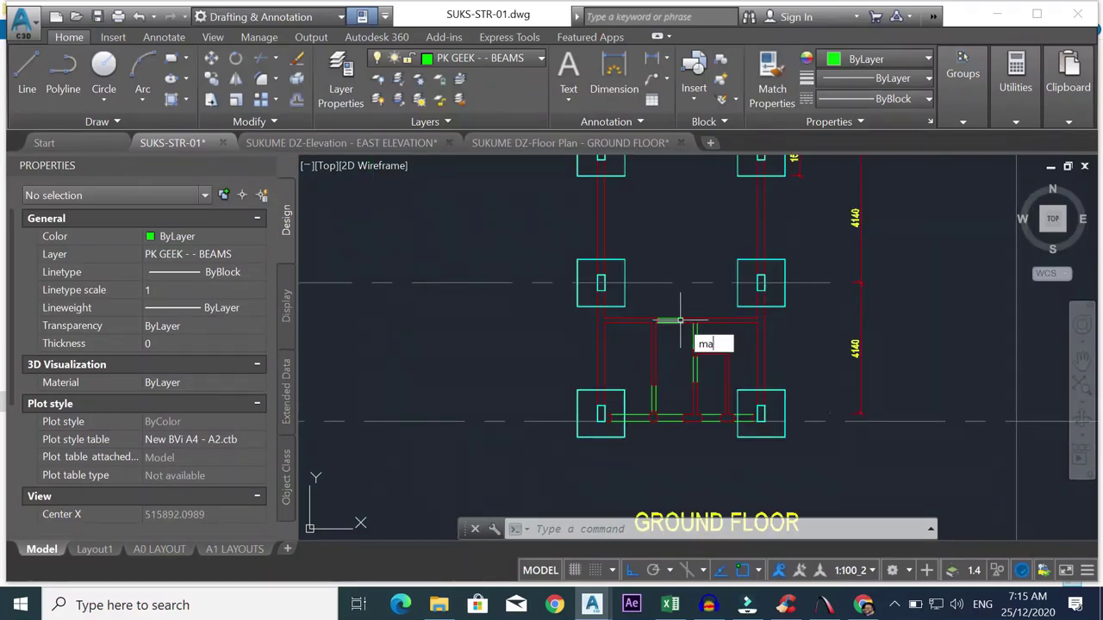
{"action": "type", "text": "MA"}
{"action": "key", "text": "Return"}
{"action": "key", "text": "Escape"}
- Copy the whole ground-floor plan with its footings, dimensions and title horizontally into the adjacent grid cell on the right
{"action": "scroll", "coordinate": [649, 309], "scroll_direction": "down", "scroll_amount": 6}
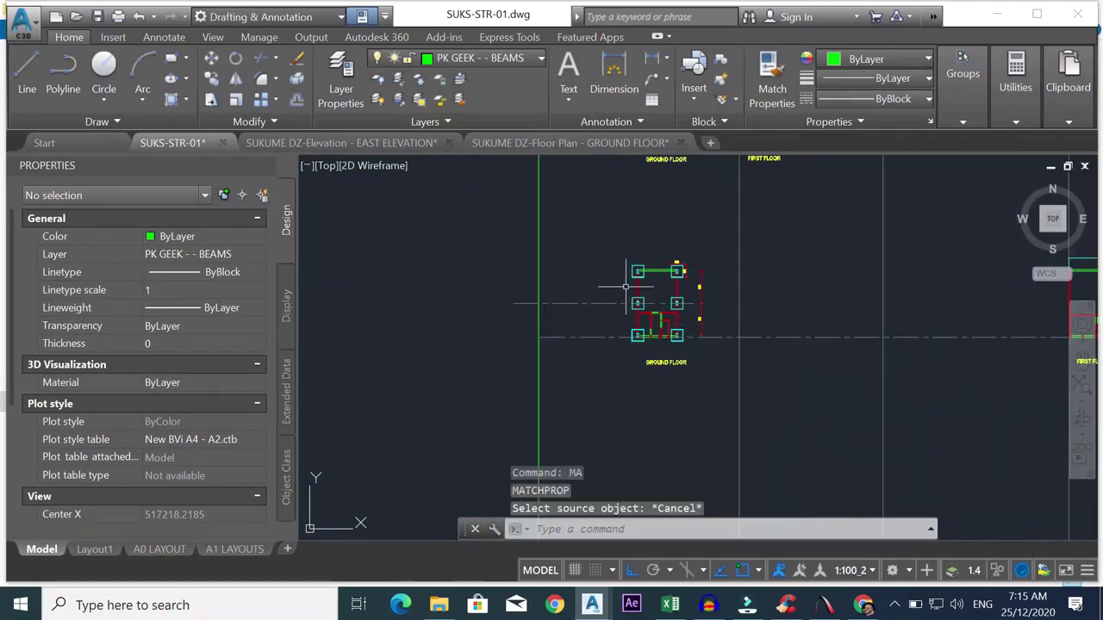
{"action": "left_click", "coordinate": [614, 241]}
{"action": "left_click", "coordinate": [732, 383]}
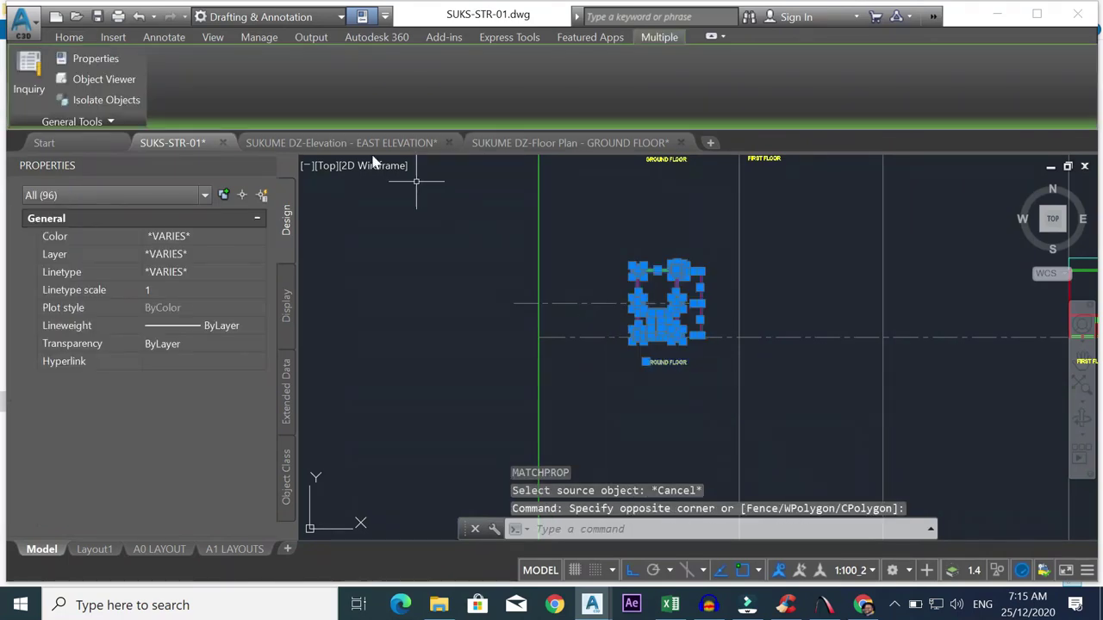
{"action": "left_click", "coordinate": [71, 36]}
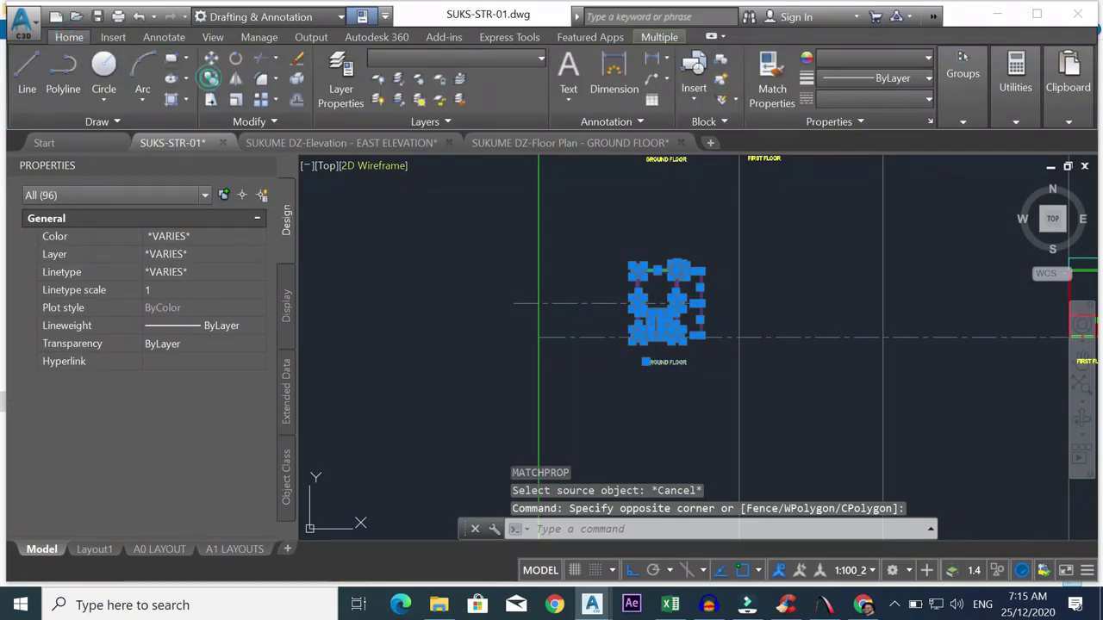
{"action": "left_click", "coordinate": [211, 77]}
{"action": "scroll", "coordinate": [439, 306], "scroll_direction": "up", "scroll_amount": 6}
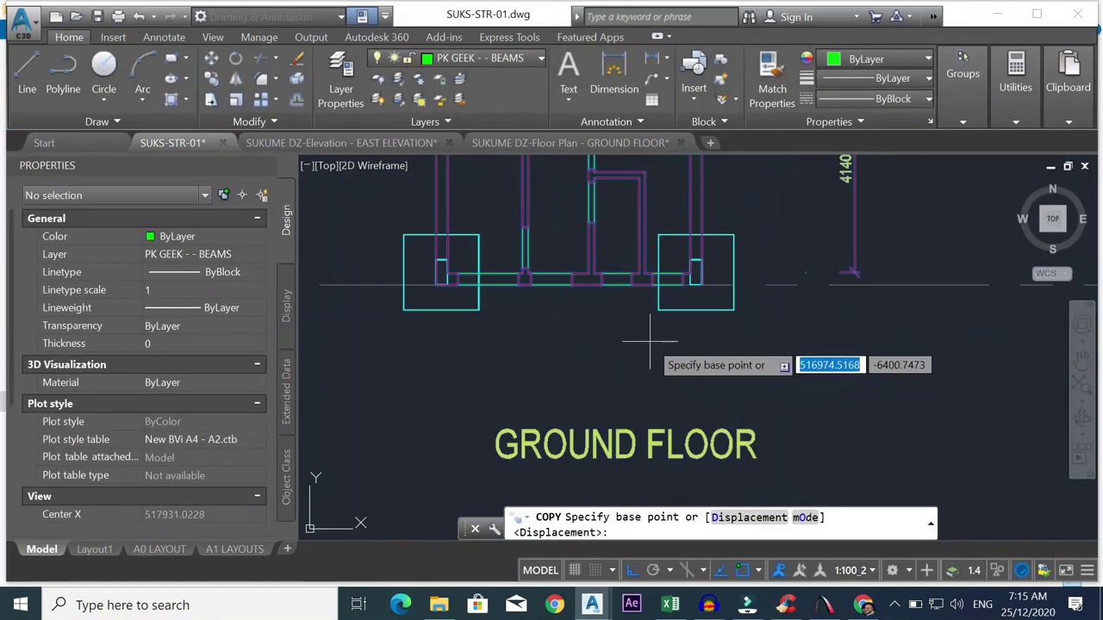
{"action": "left_click", "coordinate": [436, 286]}
{"action": "scroll", "coordinate": [827, 288], "scroll_direction": "down", "scroll_amount": 5}
{"action": "scroll", "coordinate": [914, 263], "scroll_direction": "up", "scroll_amount": 5}
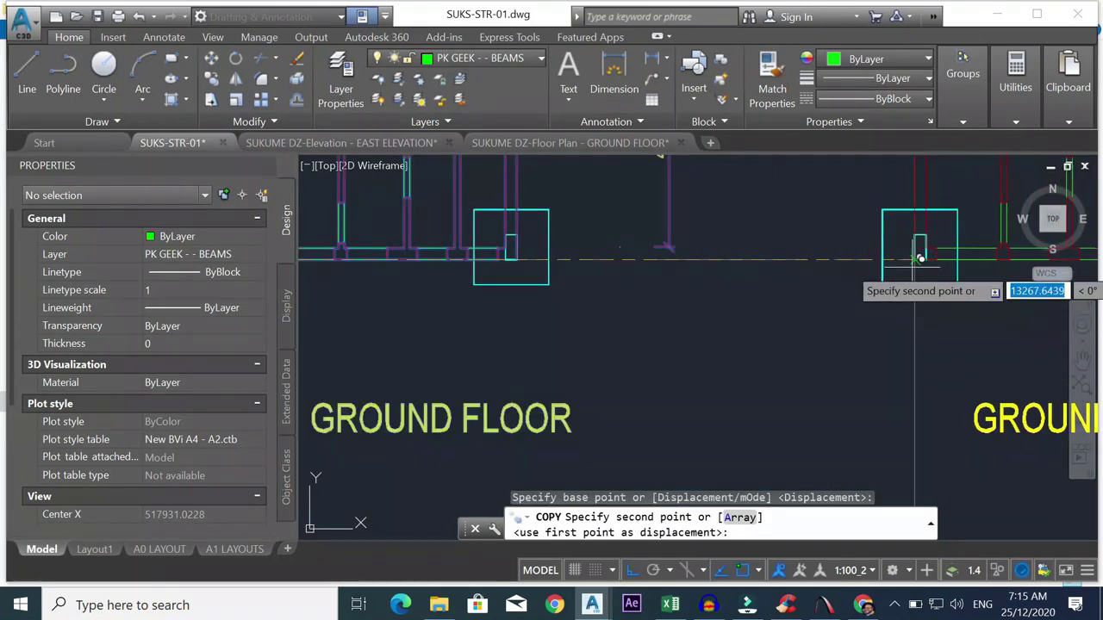
{"action": "left_click", "coordinate": [920, 257]}
{"action": "key", "text": "Escape"}
{"action": "scroll", "coordinate": [673, 322], "scroll_direction": "down", "scroll_amount": 4}
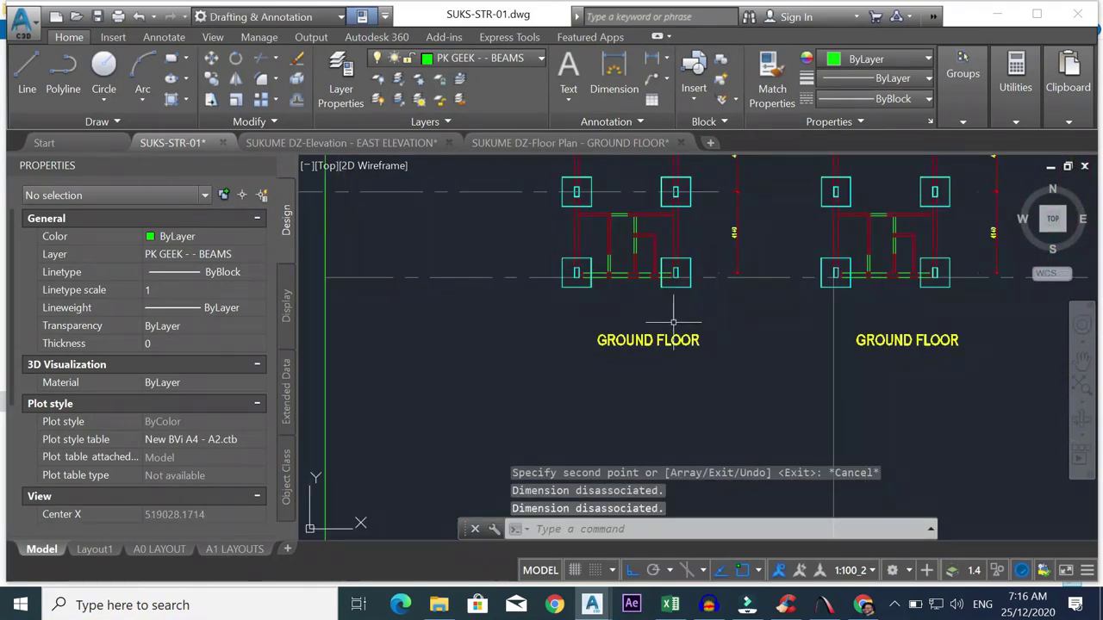
- Retitle the leftmost plan with the column footings as FOUNDATION LAYOUT
{"action": "double_click", "coordinate": [655, 339]}
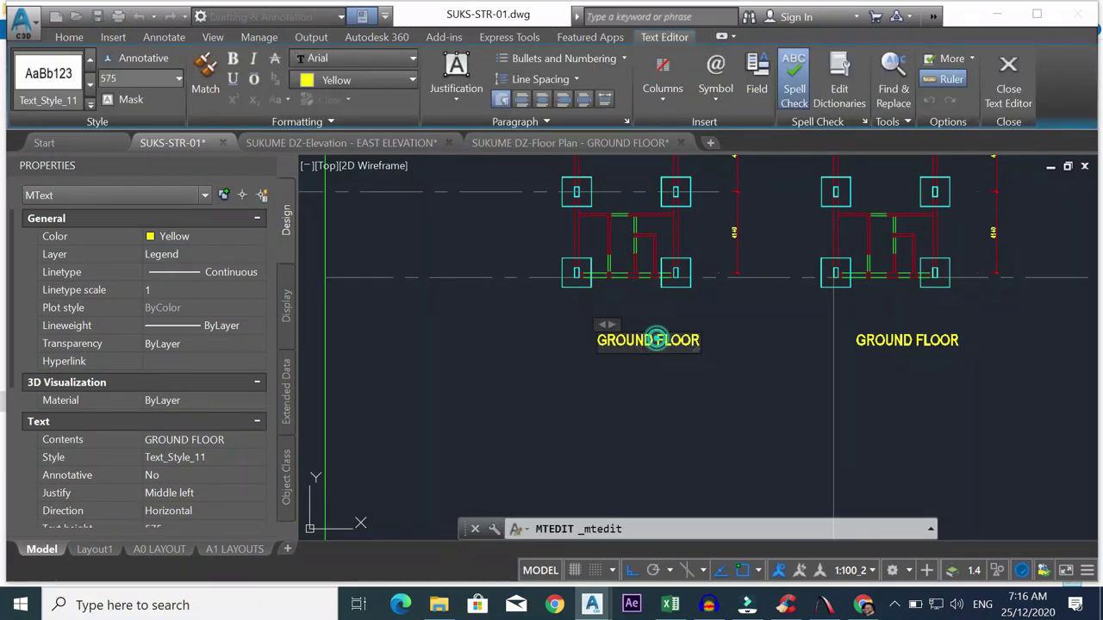
{"action": "left_click_drag", "start_coordinate": [655, 339], "coordinate": [565, 338]}
{"action": "type", "text": "founda"}
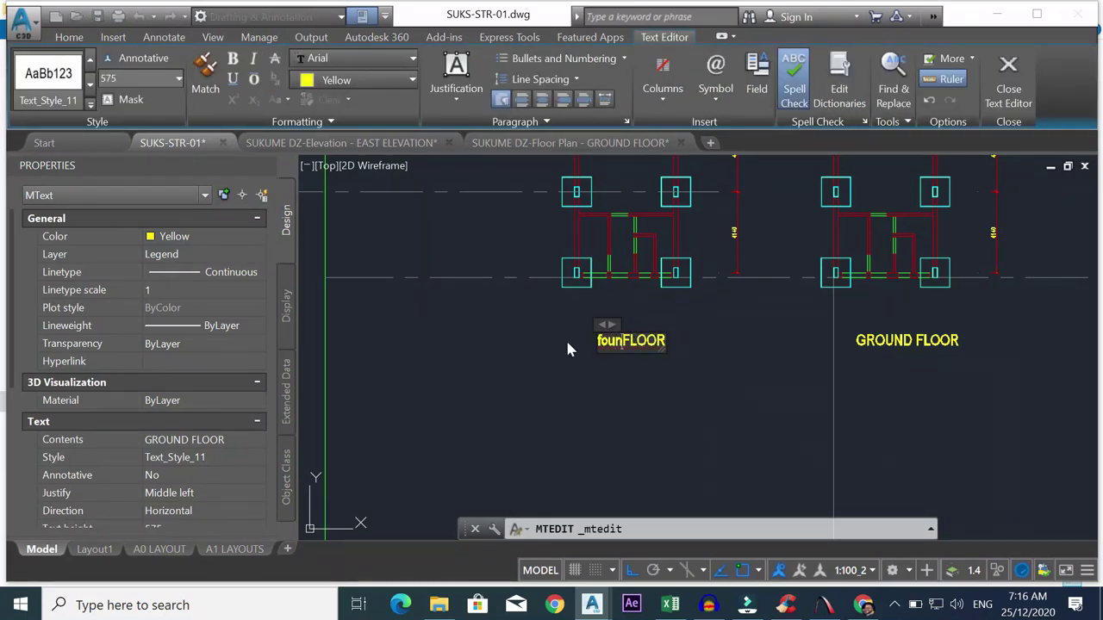
{"action": "type", "text": "tio"}
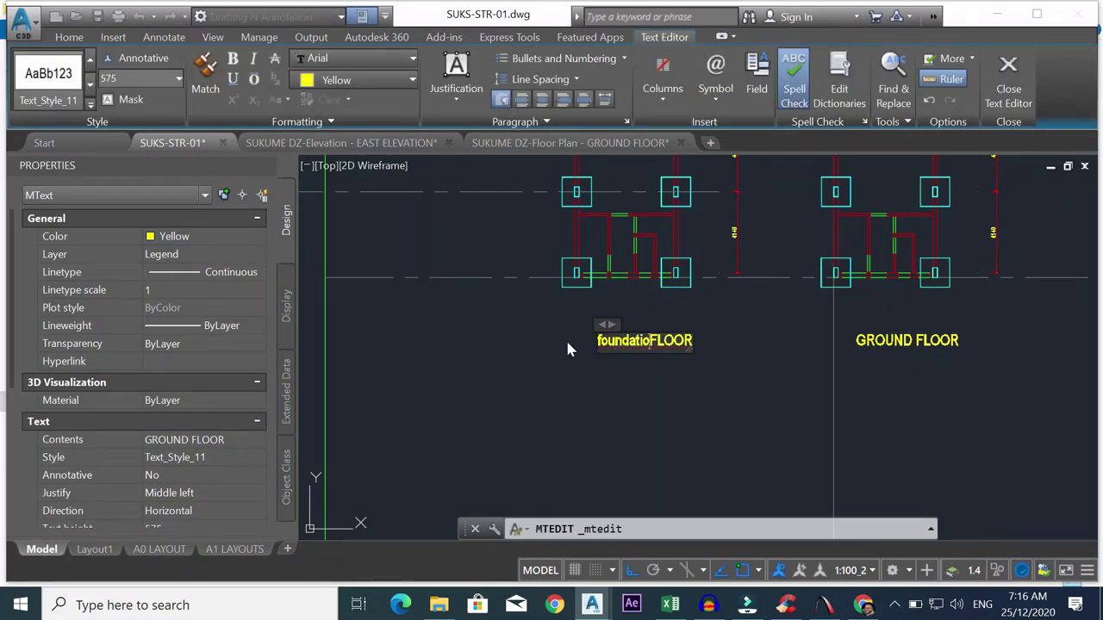
{"action": "key", "text": "BackSpace"}
{"action": "key", "text": "BackSpace"}
{"action": "key", "text": "BackSpace"}
{"action": "key", "text": "BackSpace"}
{"action": "key", "text": "BackSpace"}
{"action": "key", "text": "BackSpace"}
{"action": "key", "text": "BackSpace"}
{"action": "key", "text": "BackSpace"}
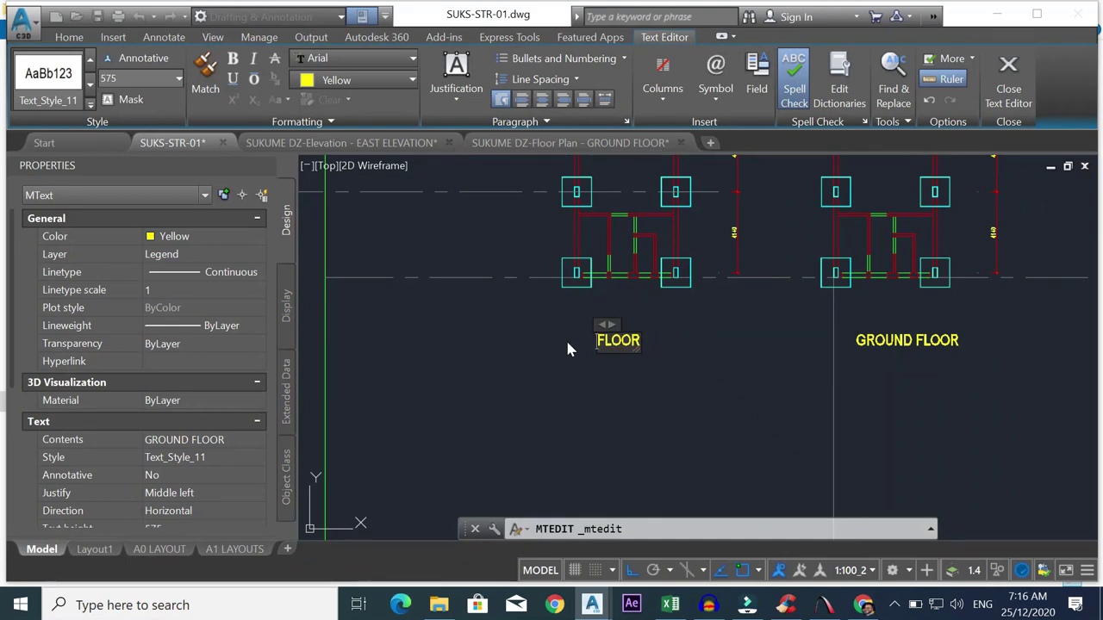
{"action": "type", "text": "FOUNDA"}
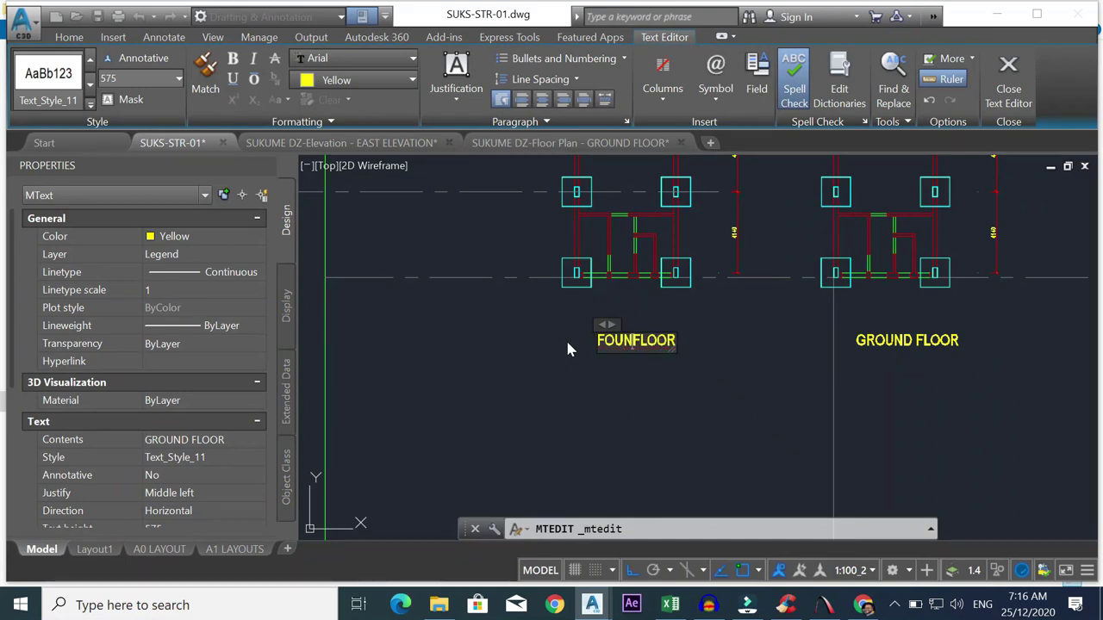
{"action": "type", "text": "TION"}
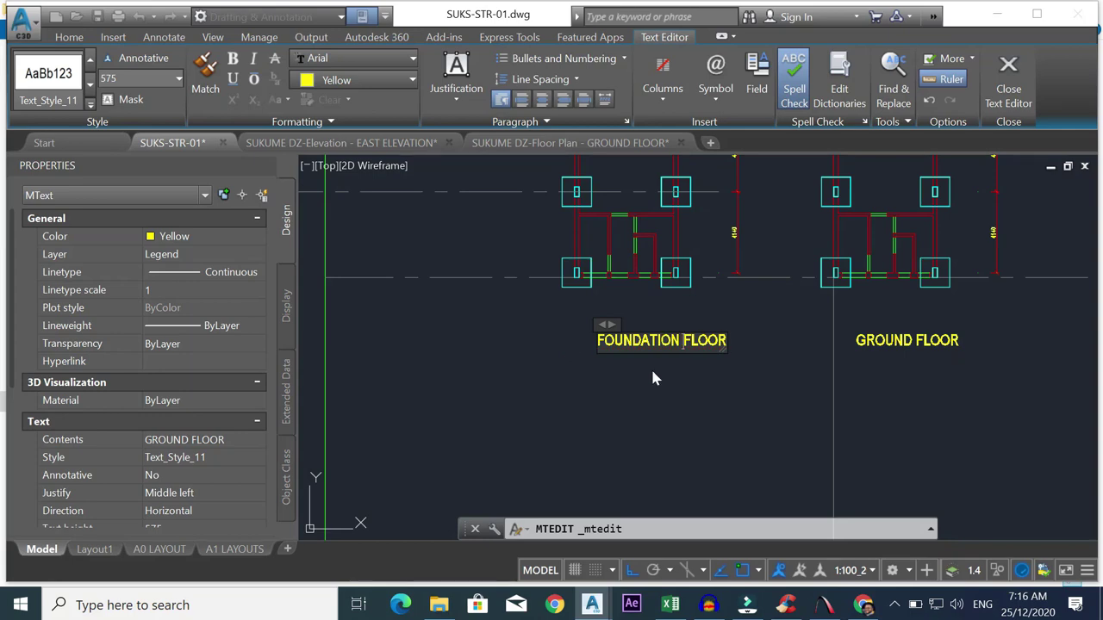
{"action": "left_click_drag", "start_coordinate": [686, 339], "coordinate": [755, 344]}
{"action": "type", "text": "LAYOUT"}
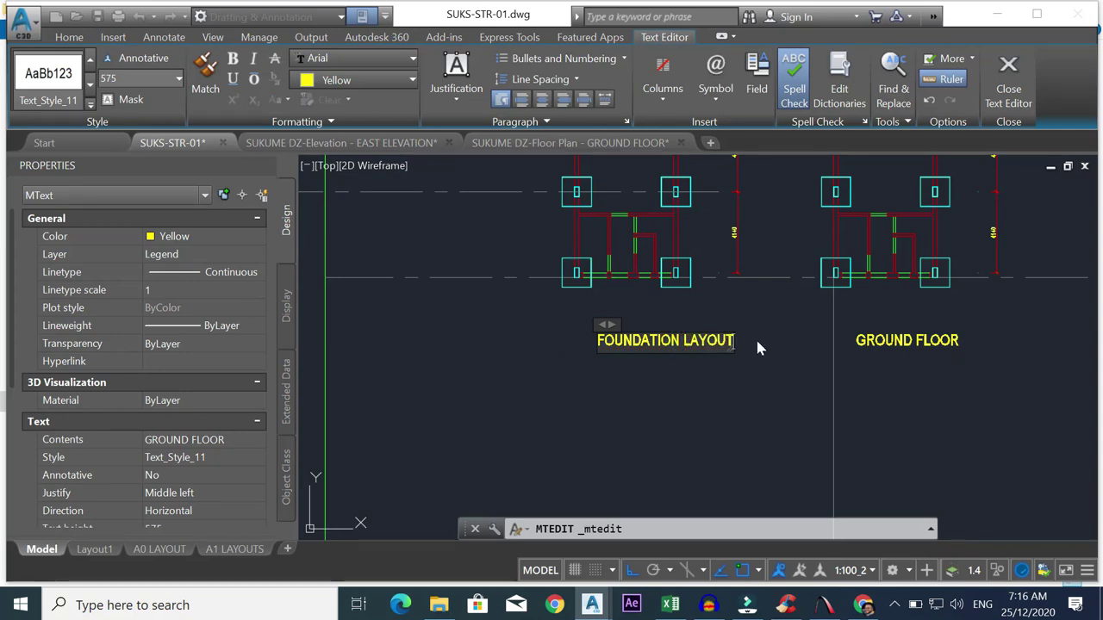
{"action": "left_click", "coordinate": [757, 347]}
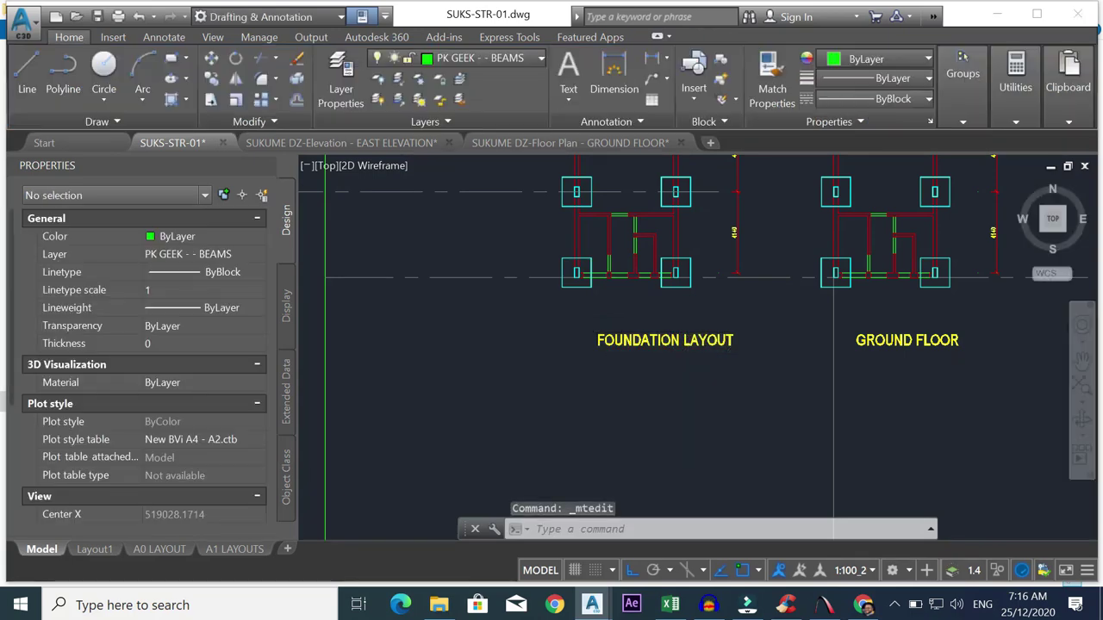
{"action": "scroll", "coordinate": [714, 290], "scroll_direction": "down", "scroll_amount": 1}
{"action": "scroll", "coordinate": [719, 293], "scroll_direction": "up", "scroll_amount": 3}
{"action": "scroll", "coordinate": [719, 290], "scroll_direction": "down", "scroll_amount": 5}
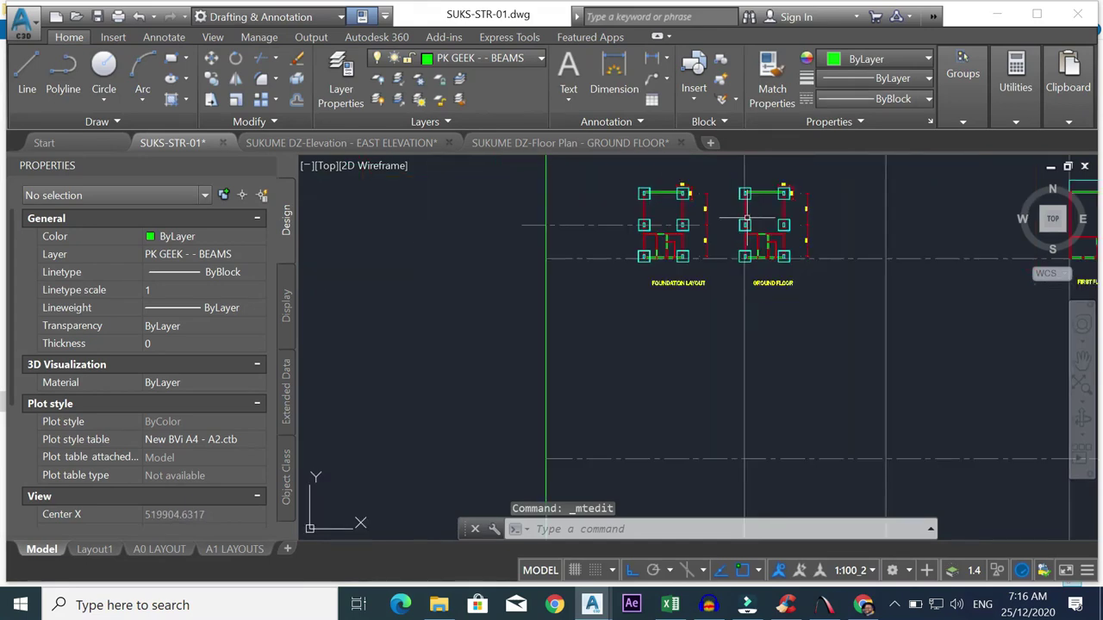
{"action": "scroll", "coordinate": [751, 226], "scroll_direction": "up", "scroll_amount": 5}
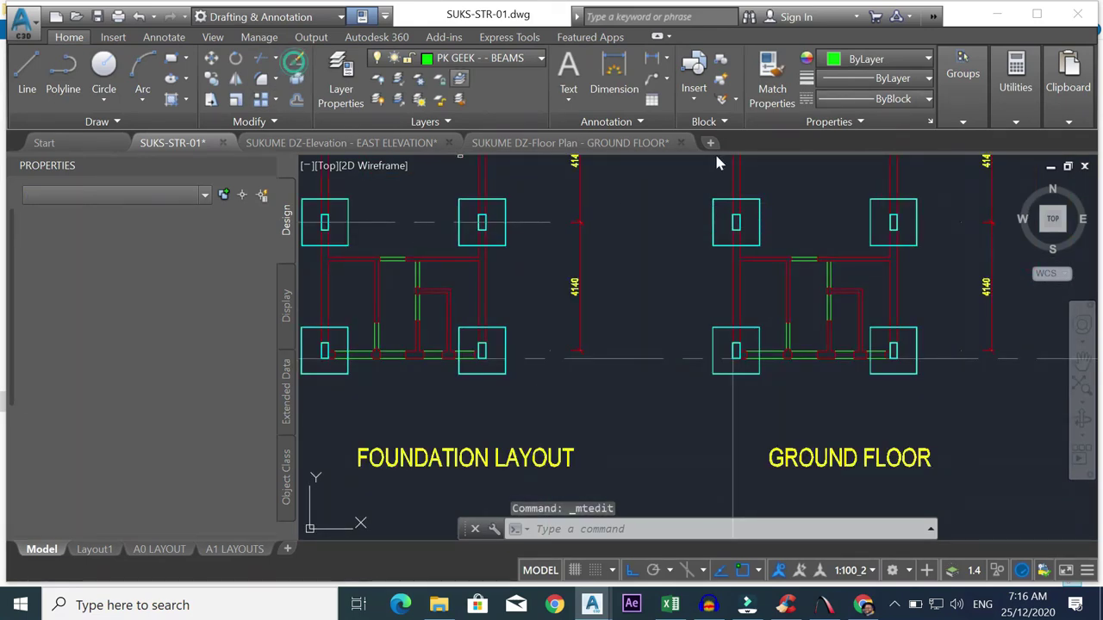
{"action": "left_click", "coordinate": [295, 58]}
{"action": "left_click", "coordinate": [710, 196]}
{"action": "left_click", "coordinate": [777, 253]}
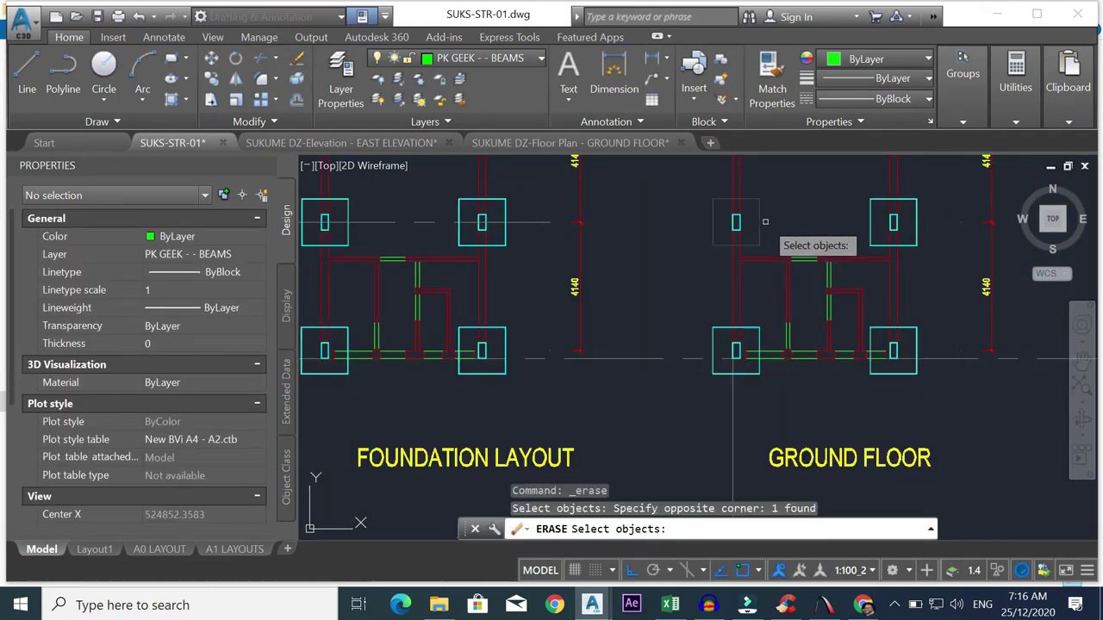
{"action": "key", "text": "Escape"}
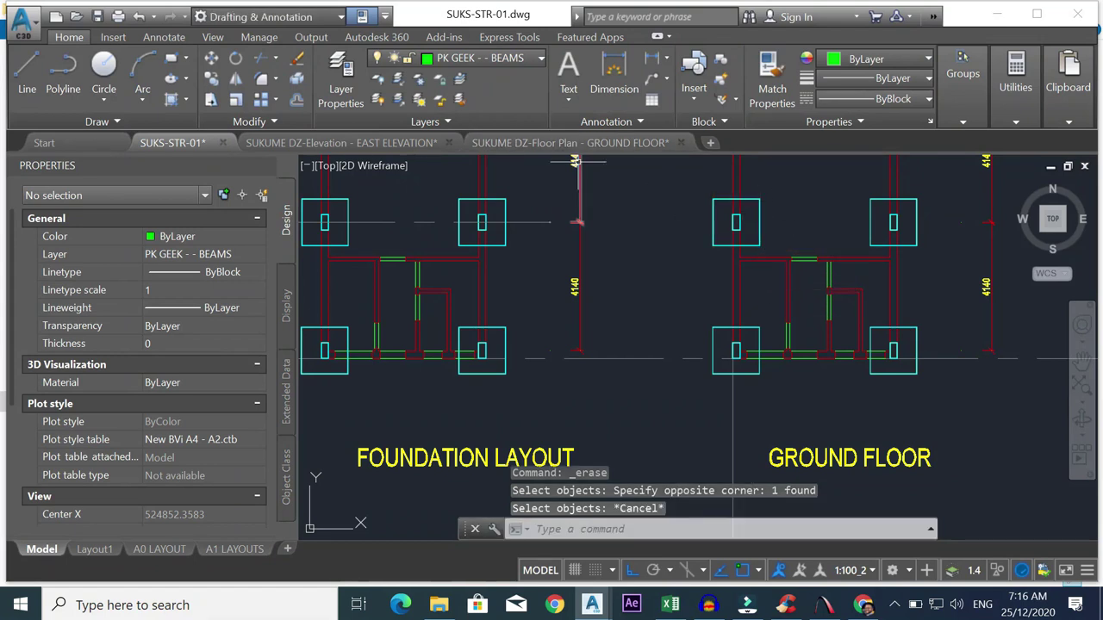
{"action": "key", "text": "Return"}
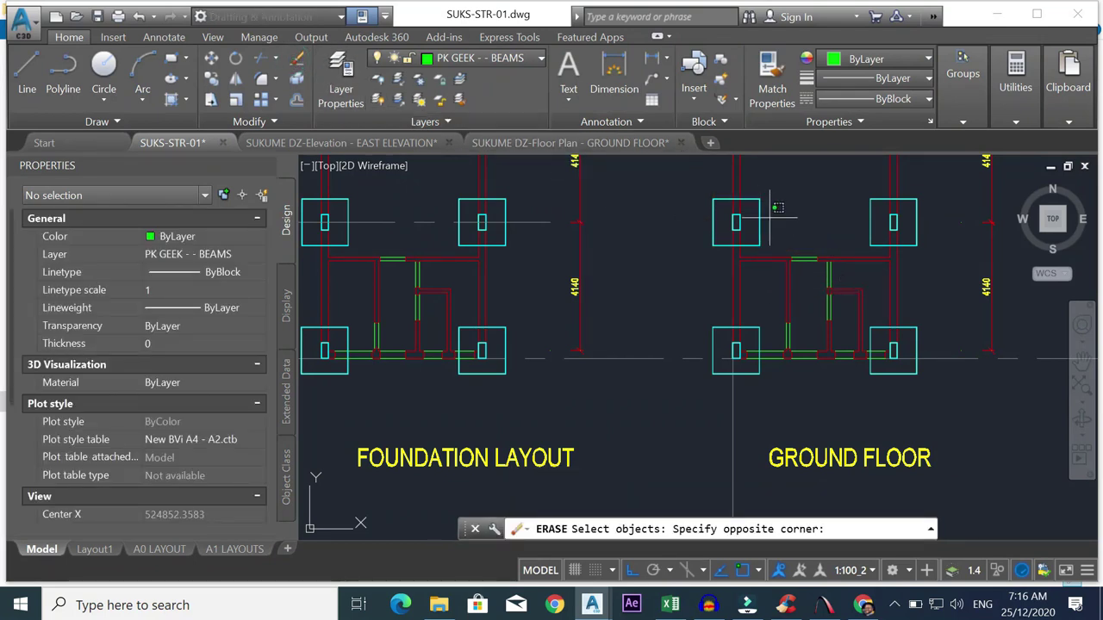
{"action": "left_click", "coordinate": [775, 258]}
{"action": "left_click", "coordinate": [752, 329]}
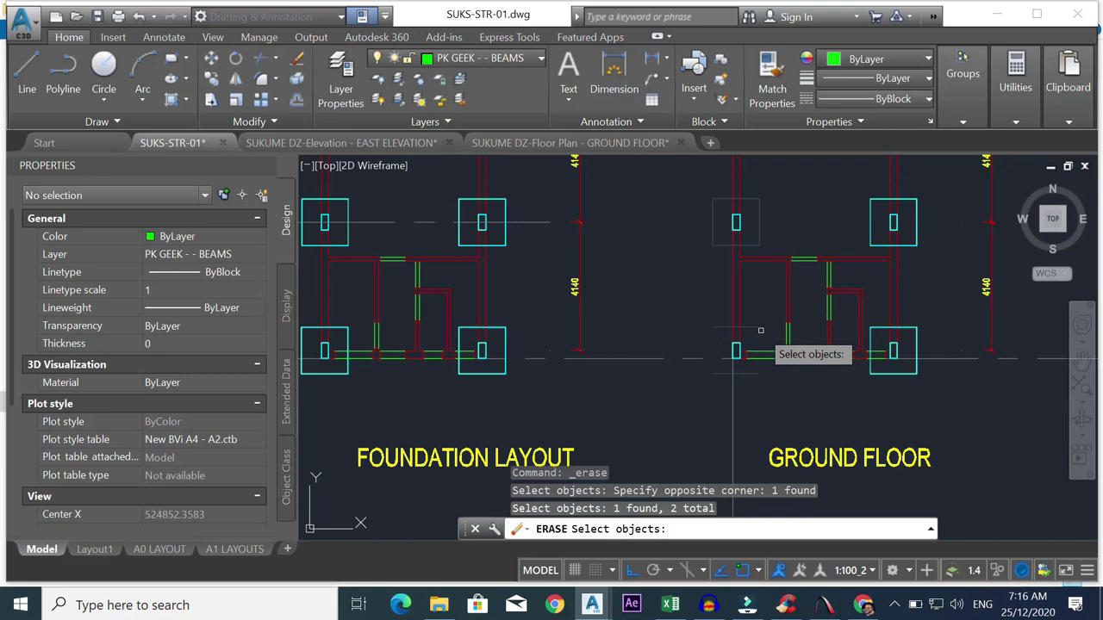
{"action": "left_click", "coordinate": [917, 203]}
{"action": "left_click", "coordinate": [916, 339]}
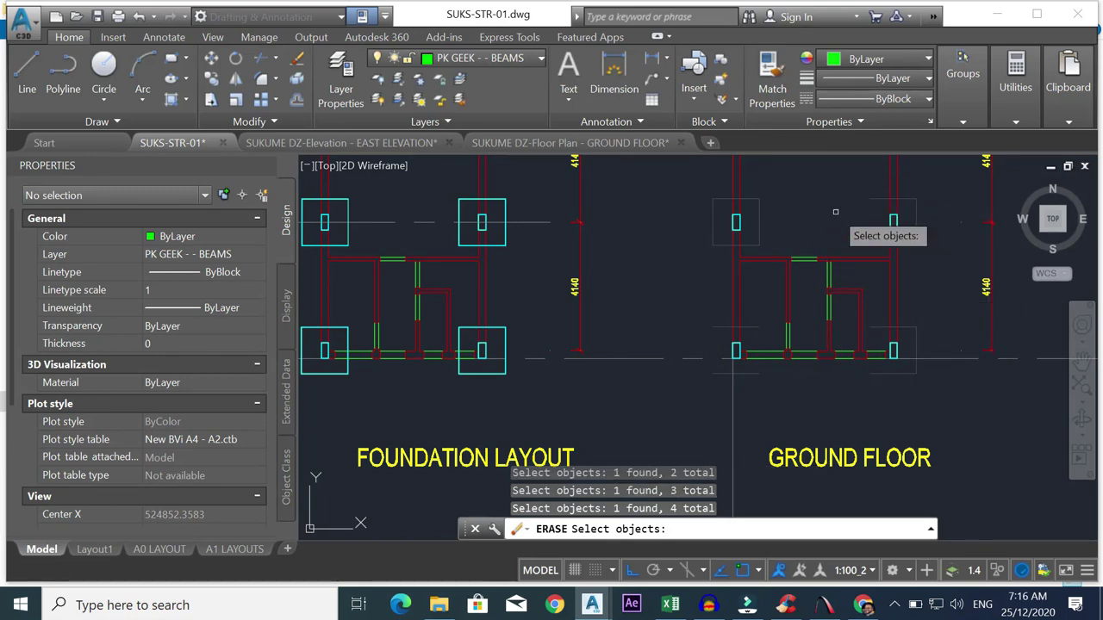
{"action": "scroll", "coordinate": [827, 211], "scroll_direction": "up", "scroll_amount": 3}
{"action": "scroll", "coordinate": [827, 211], "scroll_direction": "down", "scroll_amount": 2}
{"action": "scroll", "coordinate": [823, 204], "scroll_direction": "up", "scroll_amount": 2}
{"action": "left_click", "coordinate": [823, 203]}
{"action": "left_click", "coordinate": [819, 212]}
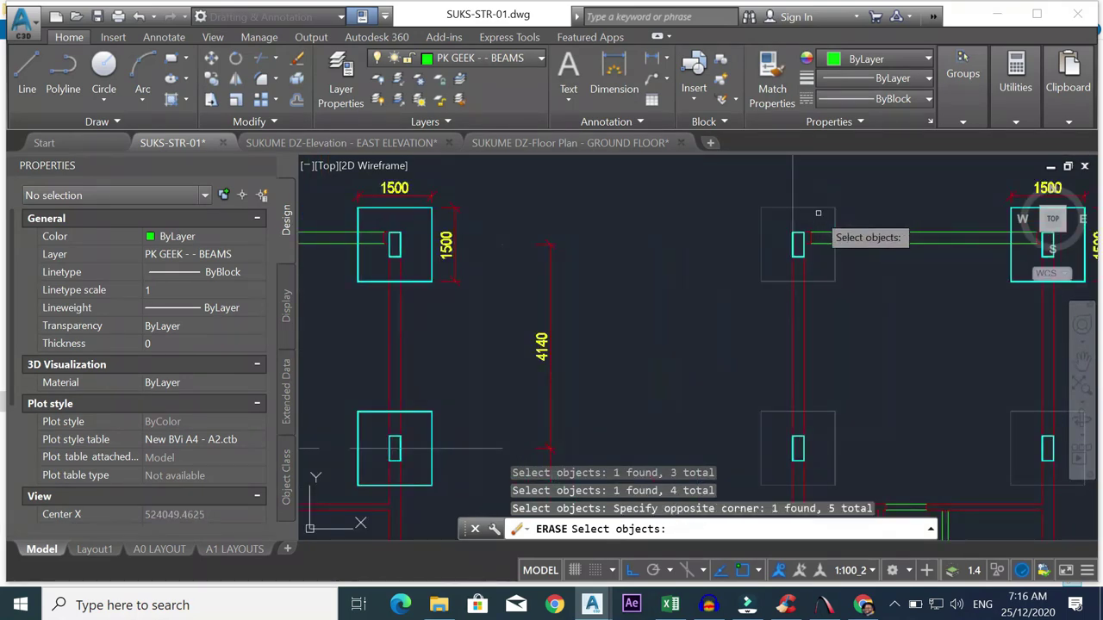
{"action": "scroll", "coordinate": [838, 215], "scroll_direction": "down", "scroll_amount": 3}
{"action": "scroll", "coordinate": [885, 225], "scroll_direction": "up", "scroll_amount": 3}
{"action": "left_click", "coordinate": [888, 237]}
{"action": "left_click", "coordinate": [877, 256]}
{"action": "key", "text": "Escape"}
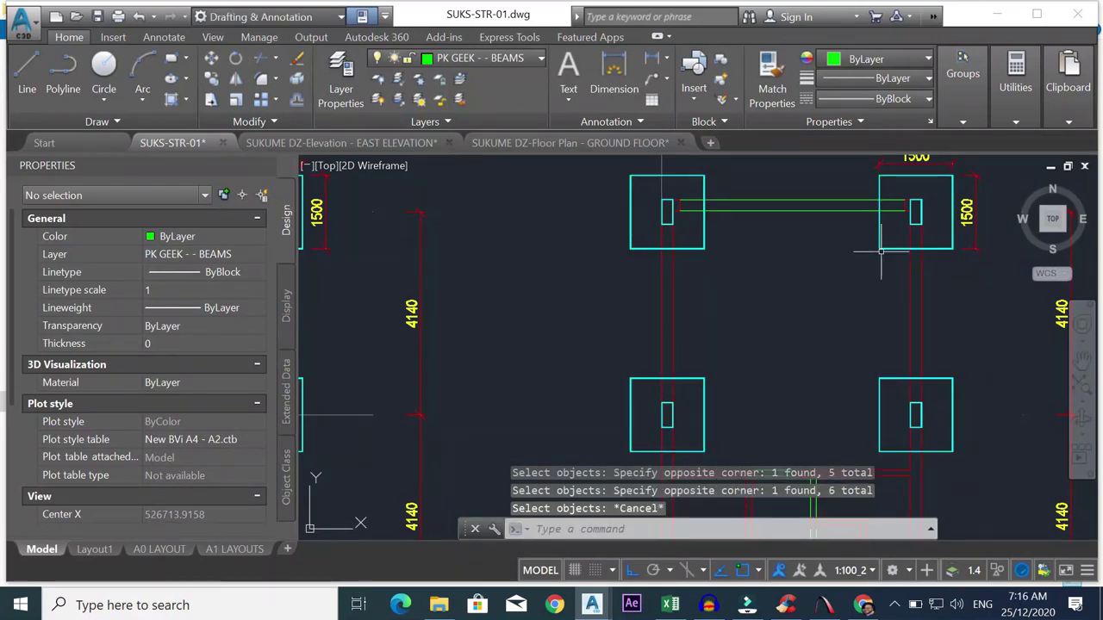
- Erase the square footing outlines around the two upper and two middle columns of the copied ground-floor plan
{"action": "key", "text": "Return"}
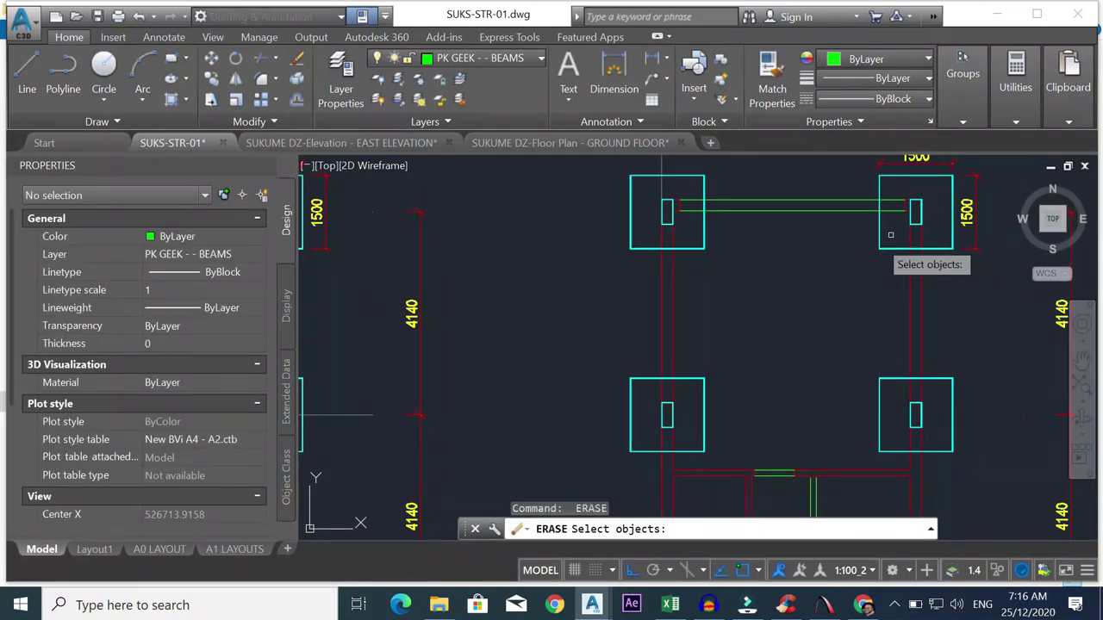
{"action": "left_click", "coordinate": [888, 247]}
{"action": "left_click", "coordinate": [702, 258]}
{"action": "right_click", "coordinate": [702, 258]}
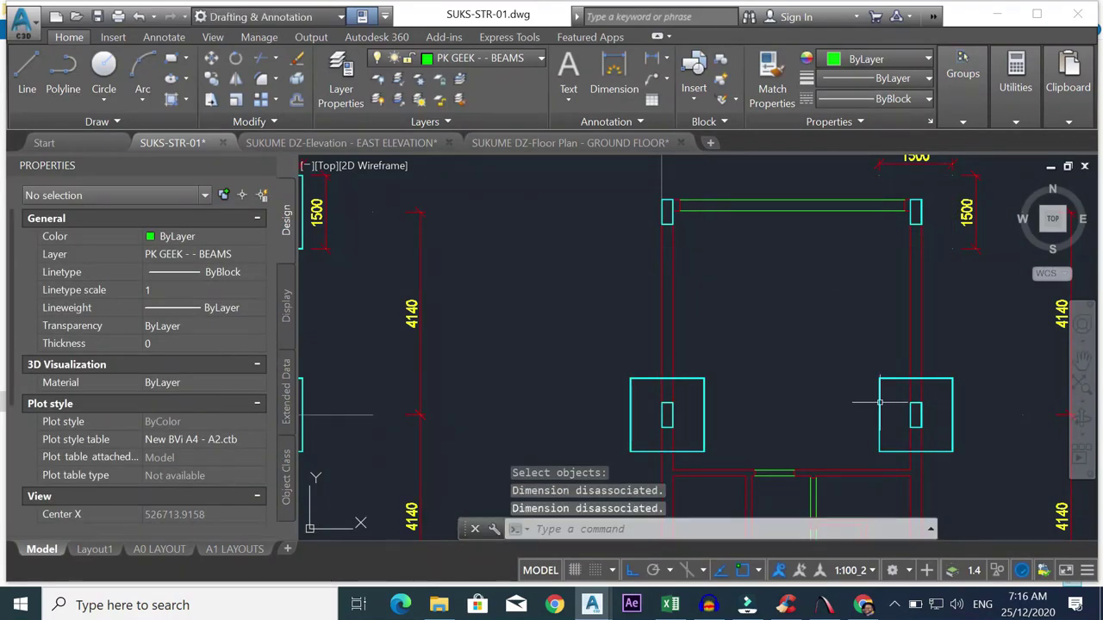
{"action": "key", "text": "Return"}
{"action": "left_click", "coordinate": [974, 379]}
{"action": "left_click", "coordinate": [707, 431]}
{"action": "scroll", "coordinate": [733, 401], "scroll_direction": "down", "scroll_amount": 4}
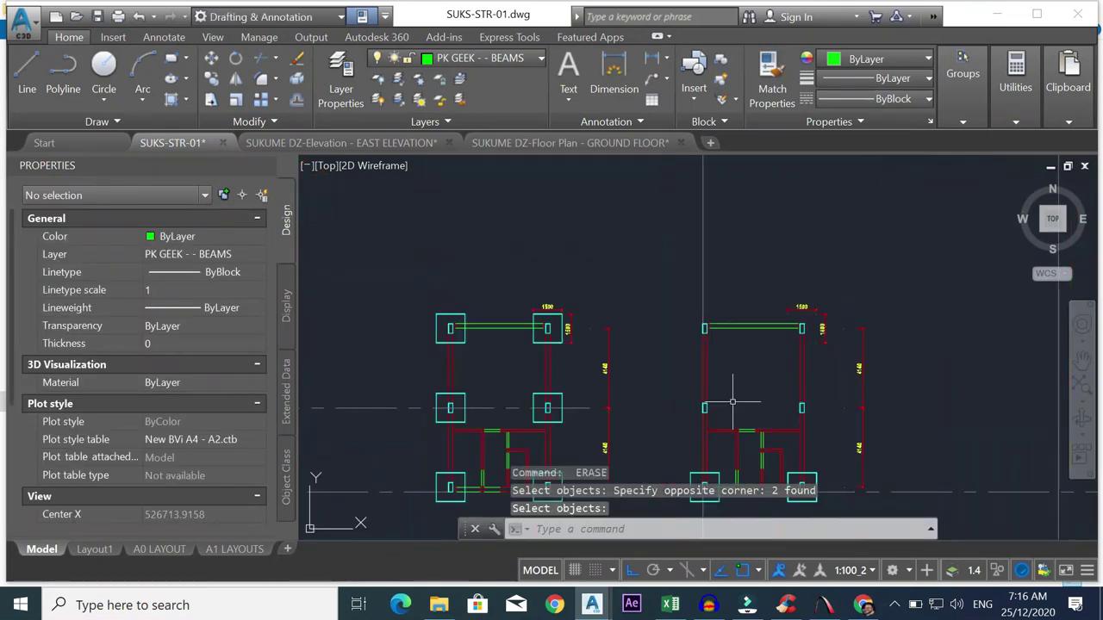
- Erase the square footing outlines around the two bottom columns of the copied ground-floor plan
{"action": "scroll", "coordinate": [733, 401], "scroll_direction": "up", "scroll_amount": 6}
{"action": "left_click", "coordinate": [766, 234]}
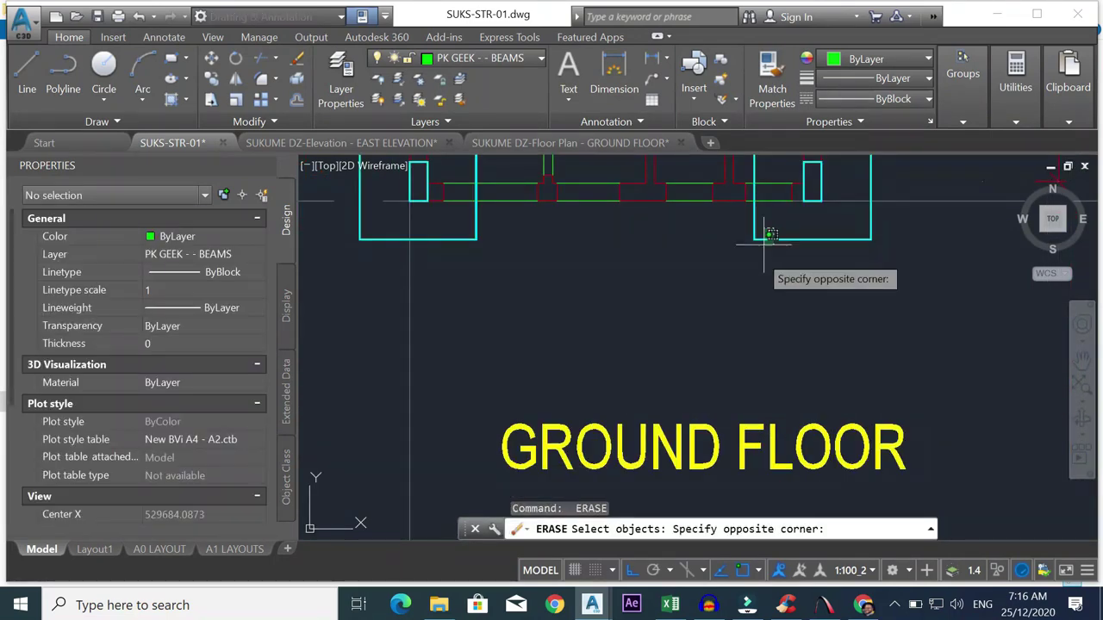
{"action": "left_click", "coordinate": [754, 250]}
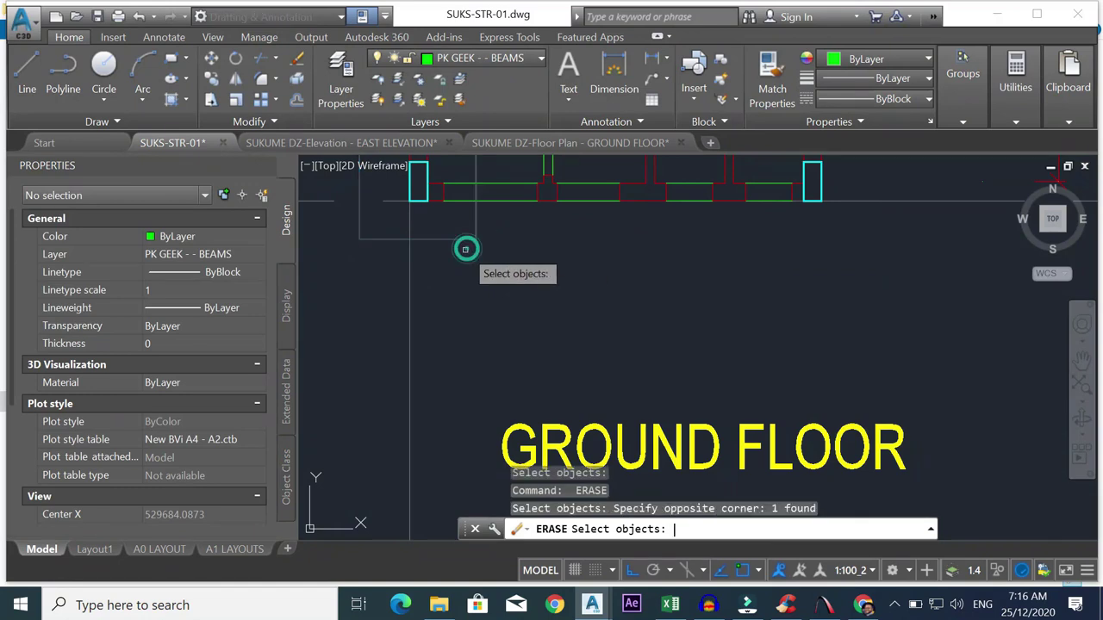
{"action": "scroll", "coordinate": [465, 249], "scroll_direction": "down", "scroll_amount": 5}
{"action": "key", "text": "Escape"}
- Erase the vertical and horizontal 1500 footing dimensions near the upper right column of the copied ground-floor plan
{"action": "scroll", "coordinate": [456, 242], "scroll_direction": "up", "scroll_amount": 2}
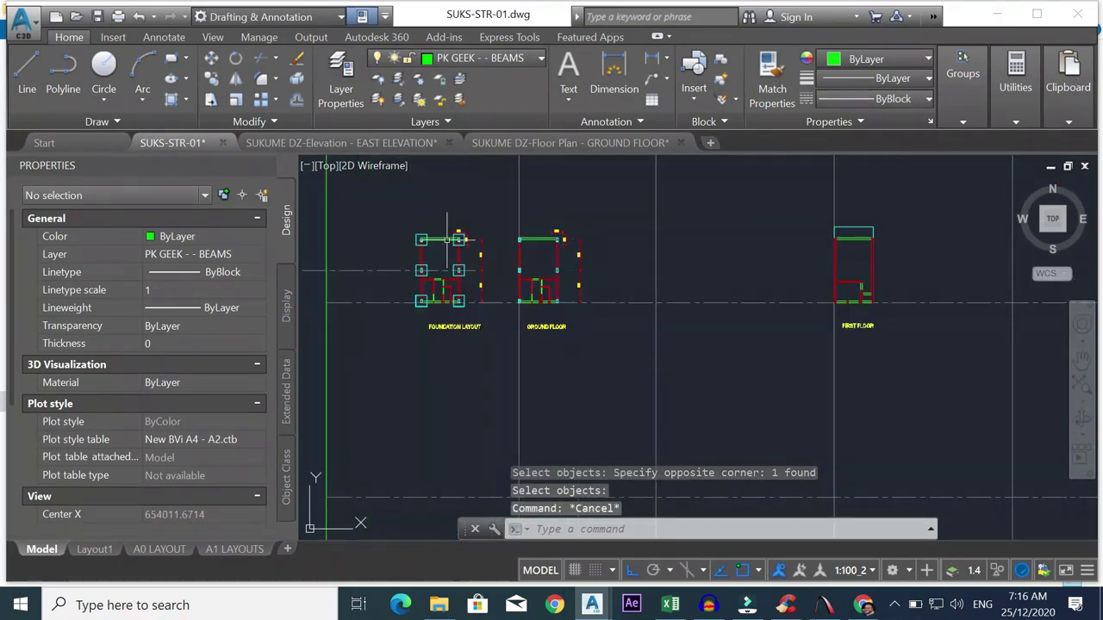
{"action": "scroll", "coordinate": [445, 240], "scroll_direction": "up", "scroll_amount": 4}
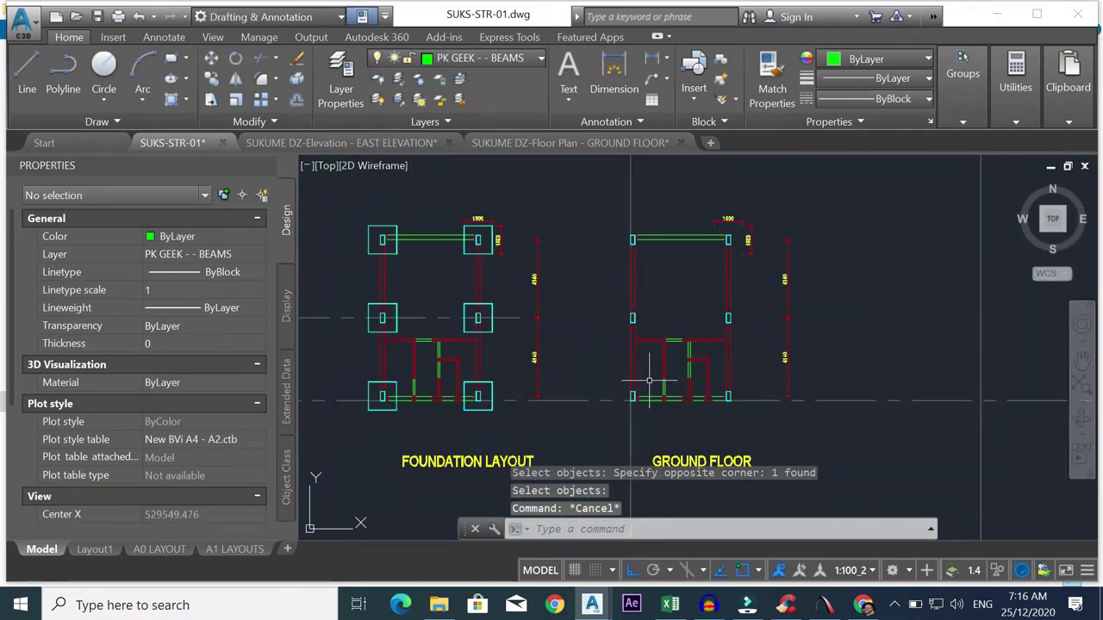
{"action": "scroll", "coordinate": [640, 239], "scroll_direction": "up", "scroll_amount": 4}
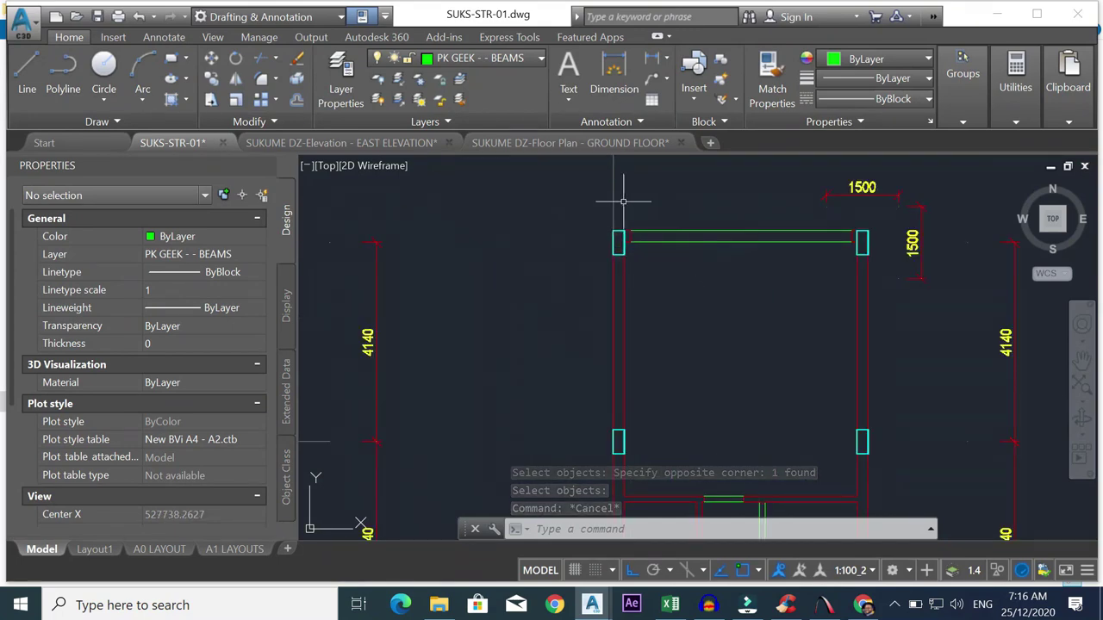
{"action": "scroll", "coordinate": [364, 283], "scroll_direction": "down", "scroll_amount": 6}
{"action": "scroll", "coordinate": [410, 302], "scroll_direction": "up", "scroll_amount": 2}
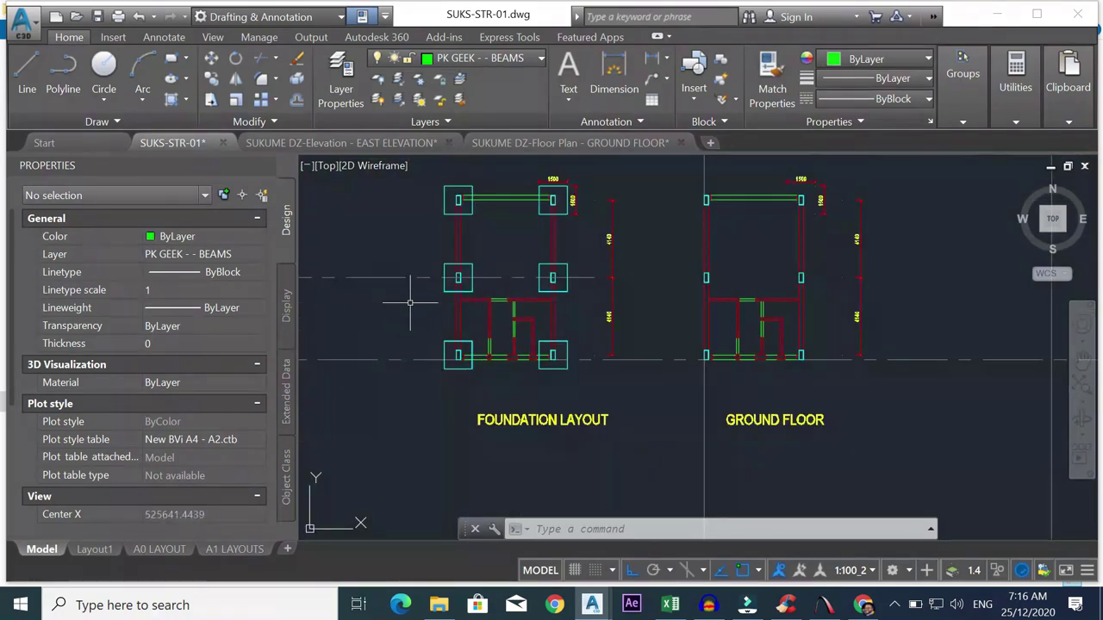
{"action": "scroll", "coordinate": [510, 287], "scroll_direction": "up", "scroll_amount": 2}
{"action": "scroll", "coordinate": [510, 287], "scroll_direction": "down", "scroll_amount": 4}
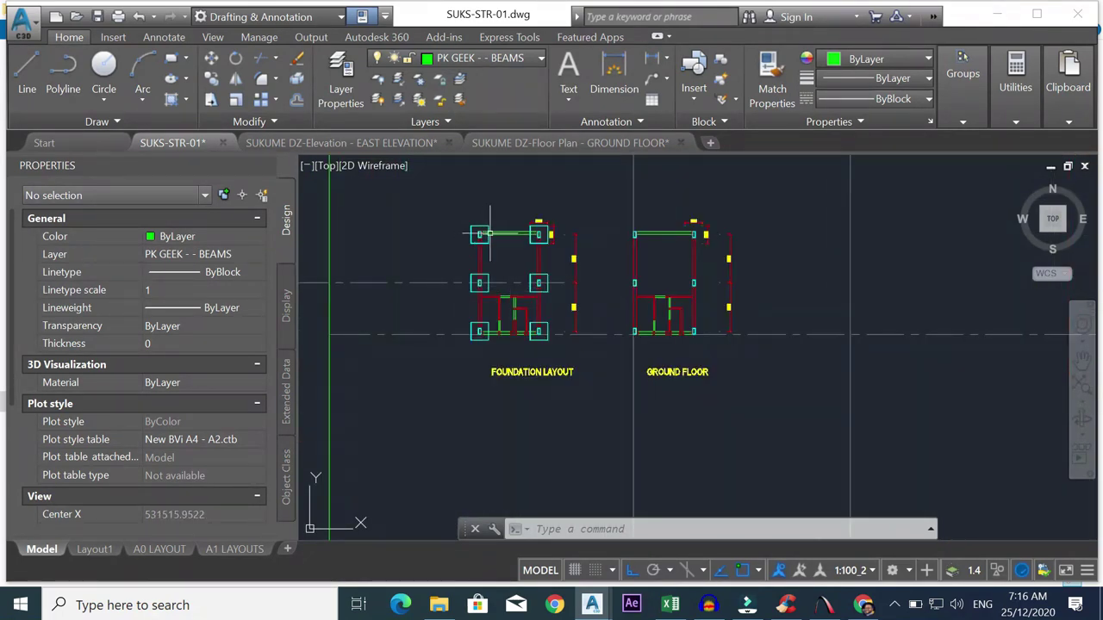
{"action": "scroll", "coordinate": [490, 232], "scroll_direction": "up", "scroll_amount": 2}
{"action": "left_click", "coordinate": [846, 206]}
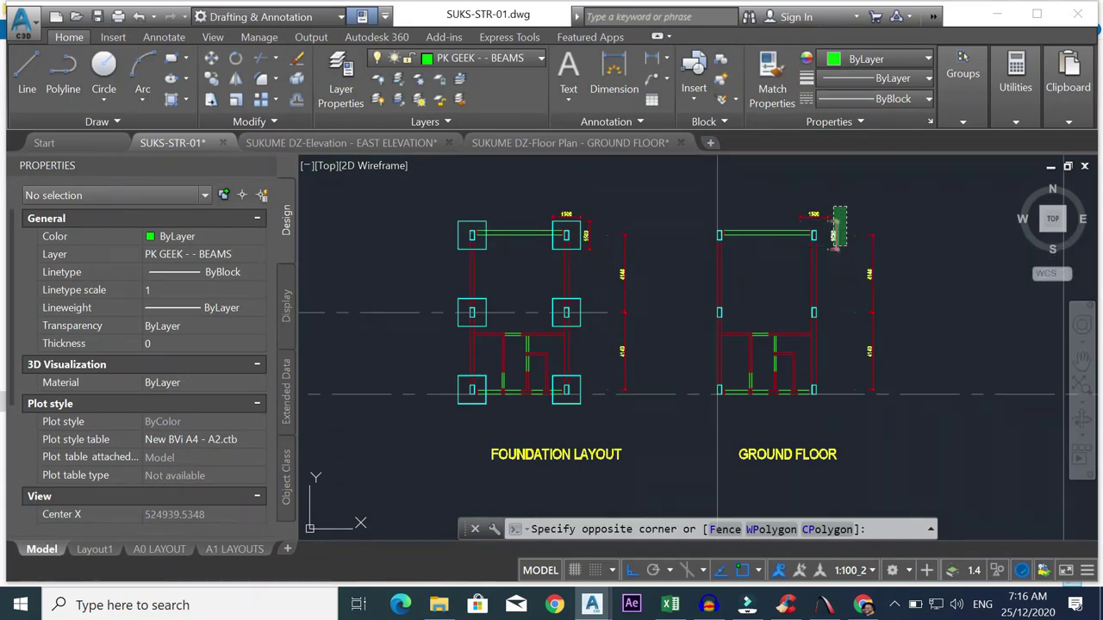
{"action": "left_click", "coordinate": [829, 246]}
{"action": "key", "text": "Delete"}
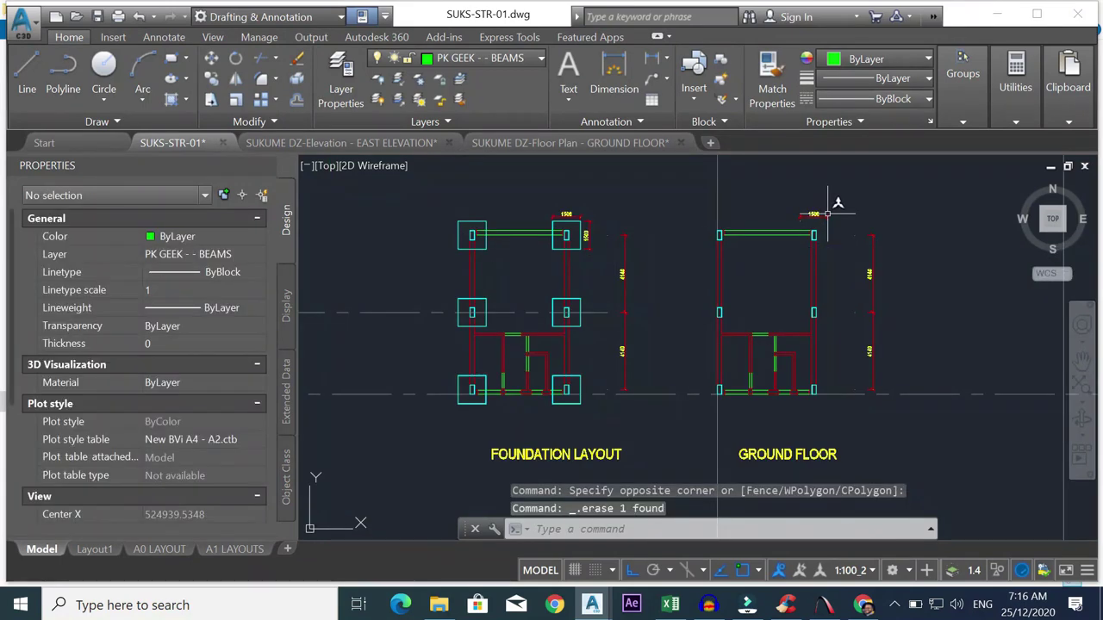
{"action": "scroll", "coordinate": [828, 214], "scroll_direction": "up", "scroll_amount": 4}
{"action": "key", "text": "Delete"}
{"action": "left_click", "coordinate": [818, 200]}
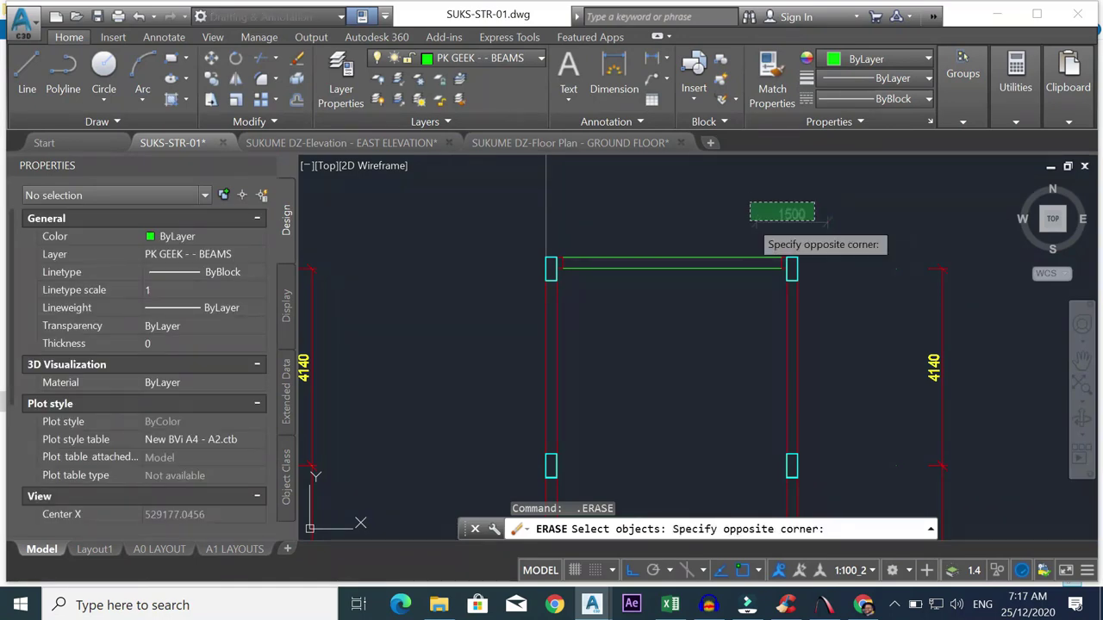
{"action": "left_click", "coordinate": [742, 231]}
- Examine the footings, walls and columns of the foundation layout alongside the neighbouring ground-floor and first-floor plans
{"action": "scroll", "coordinate": [743, 222], "scroll_direction": "down", "scroll_amount": 4}
{"action": "scroll", "coordinate": [468, 240], "scroll_direction": "up", "scroll_amount": 4}
{"action": "scroll", "coordinate": [443, 241], "scroll_direction": "down", "scroll_amount": 4}
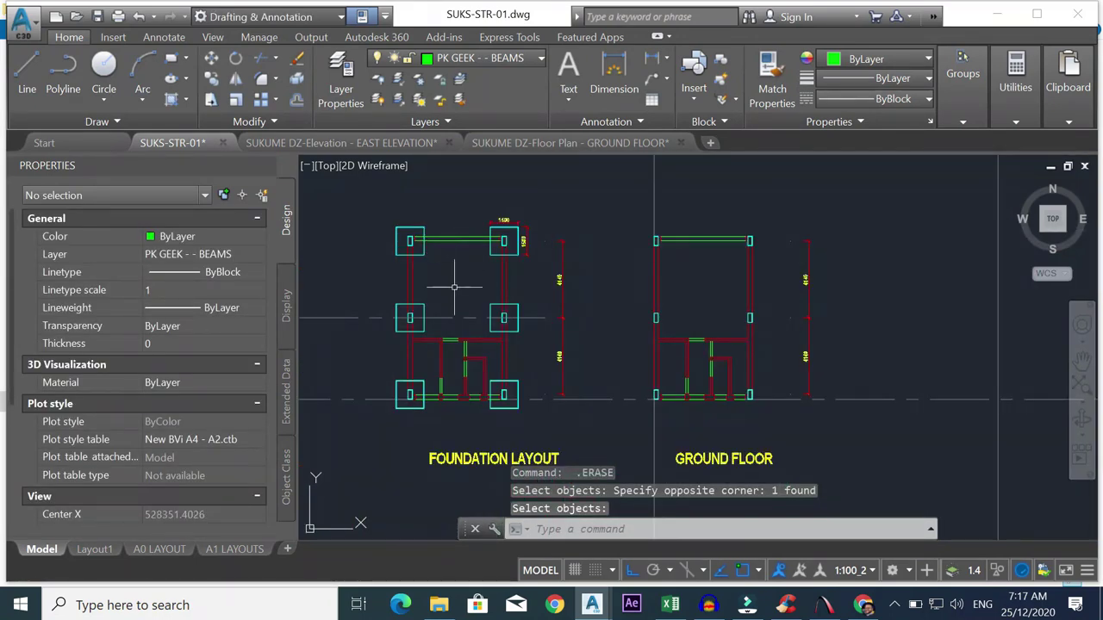
{"action": "scroll", "coordinate": [450, 329], "scroll_direction": "up", "scroll_amount": 4}
{"action": "scroll", "coordinate": [449, 339], "scroll_direction": "down", "scroll_amount": 5}
{"action": "scroll", "coordinate": [418, 340], "scroll_direction": "up", "scroll_amount": 3}
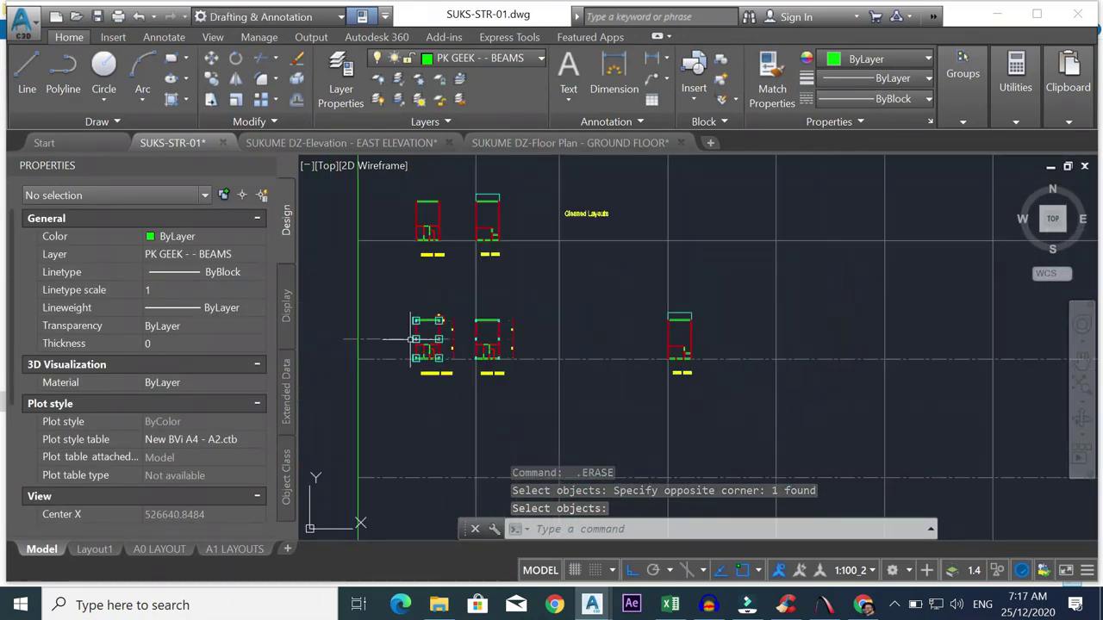
{"action": "scroll", "coordinate": [418, 241], "scroll_direction": "up", "scroll_amount": 4}
{"action": "scroll", "coordinate": [439, 231], "scroll_direction": "down", "scroll_amount": 4}
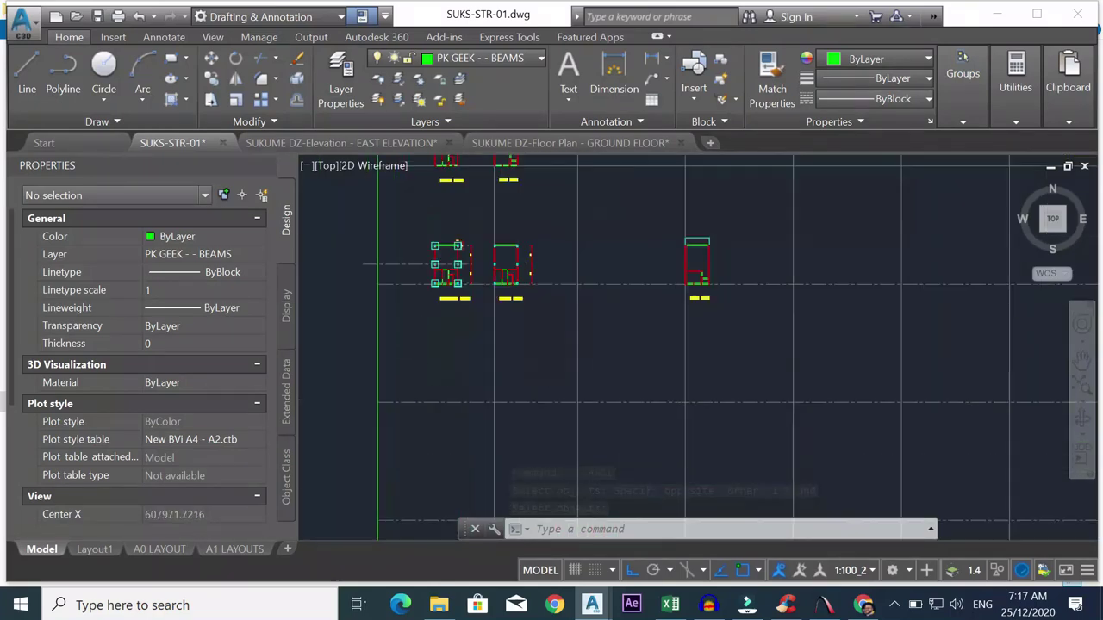
{"action": "scroll", "coordinate": [444, 216], "scroll_direction": "up", "scroll_amount": 3}
{"action": "scroll", "coordinate": [446, 203], "scroll_direction": "down", "scroll_amount": 3}
{"action": "scroll", "coordinate": [449, 188], "scroll_direction": "up", "scroll_amount": 5}
{"action": "scroll", "coordinate": [450, 188], "scroll_direction": "up", "scroll_amount": 2}
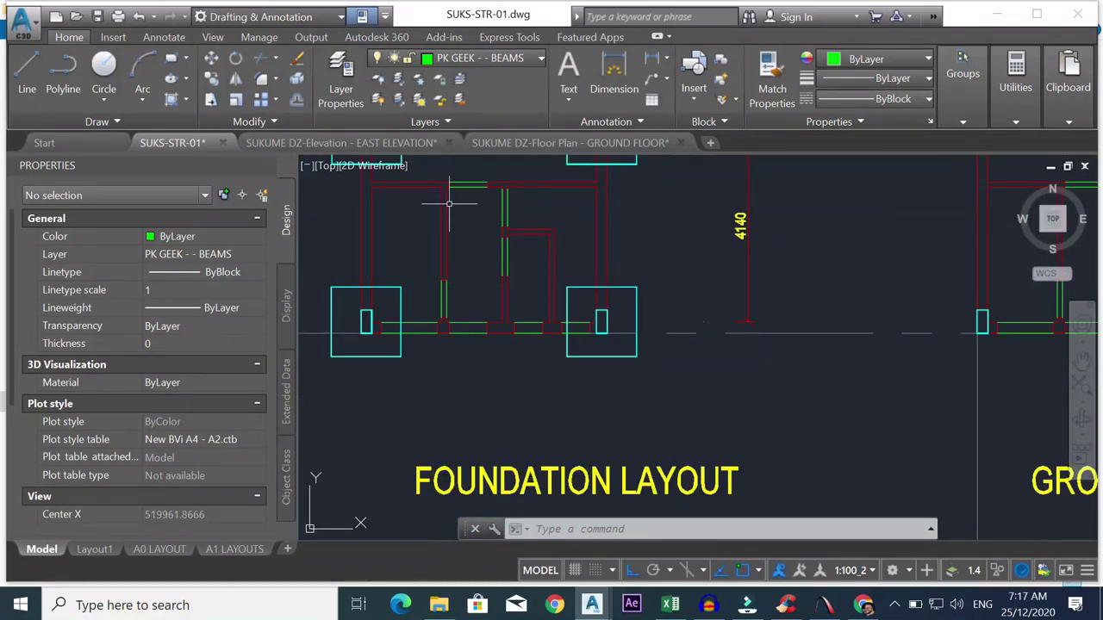
{"action": "scroll", "coordinate": [456, 196], "scroll_direction": "down", "scroll_amount": 3}
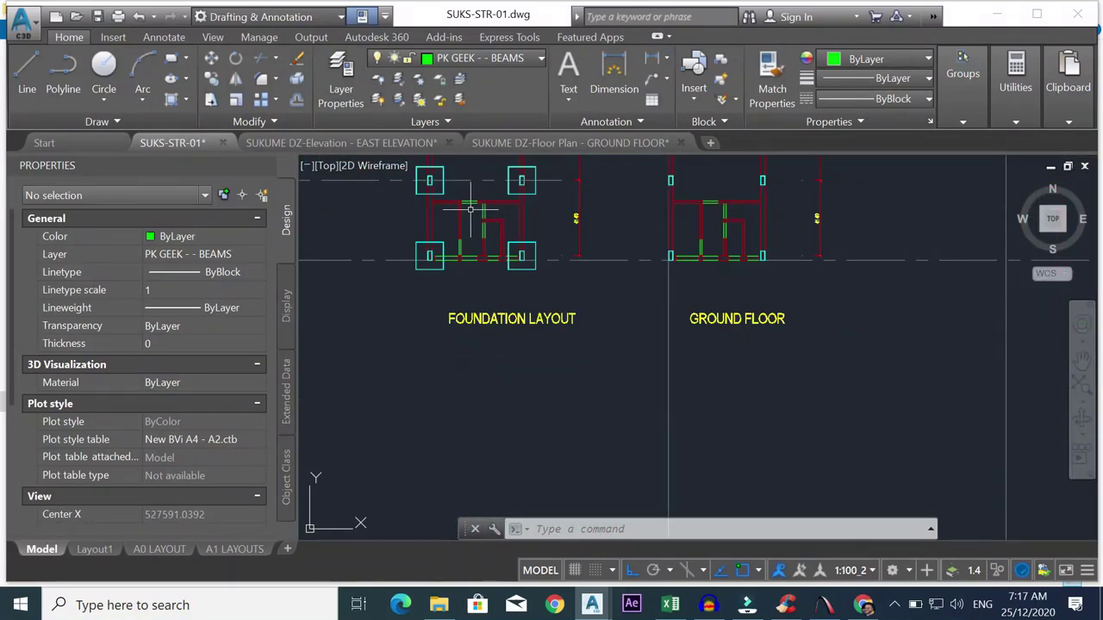
- Match the brickwork line properties onto the green opening lines in the vertical partition walls of the foundation layout
{"action": "scroll", "coordinate": [457, 180], "scroll_direction": "up", "scroll_amount": 5}
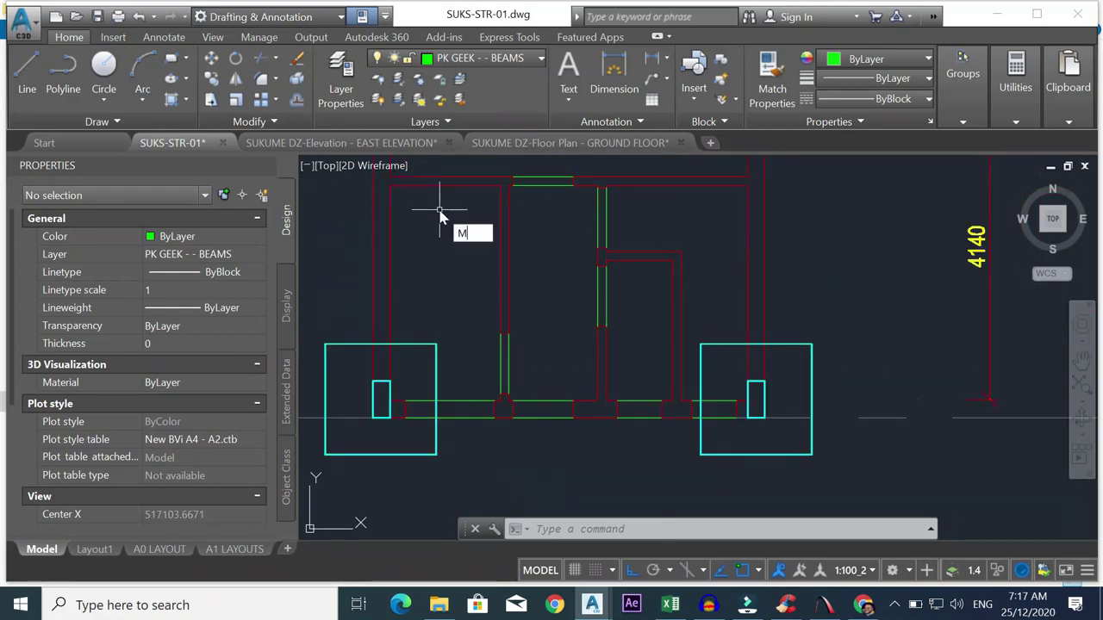
{"action": "type", "text": "ma"}
{"action": "key", "text": "Return"}
{"action": "left_click", "coordinate": [633, 184]}
{"action": "left_click", "coordinate": [652, 237]}
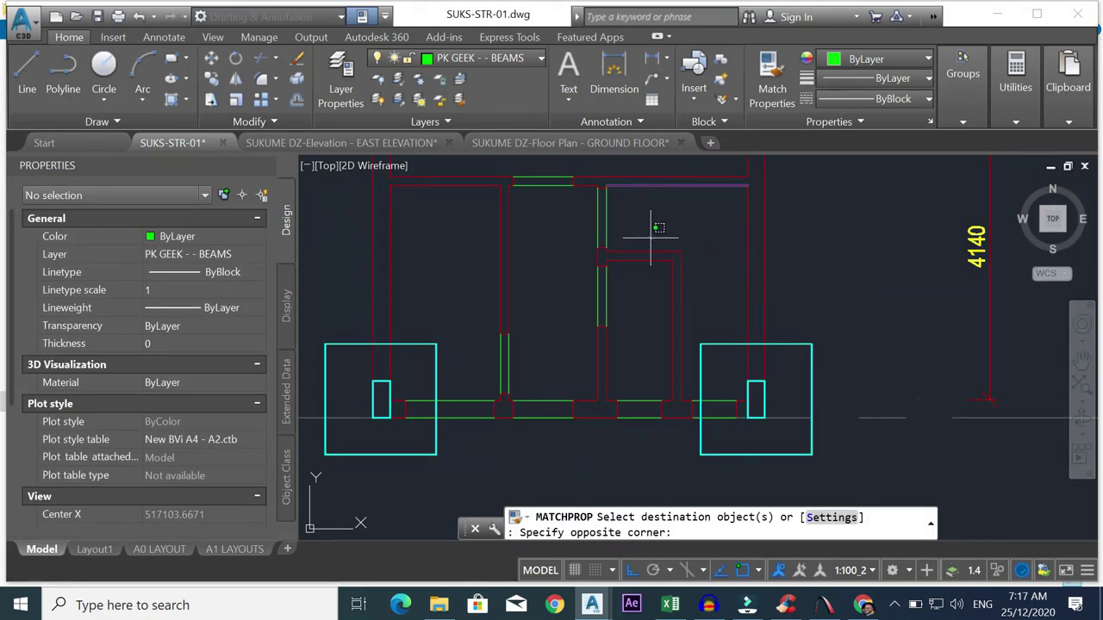
{"action": "left_click", "coordinate": [551, 231]}
{"action": "left_click", "coordinate": [618, 268]}
{"action": "scroll", "coordinate": [569, 315], "scroll_direction": "down", "scroll_amount": 3}
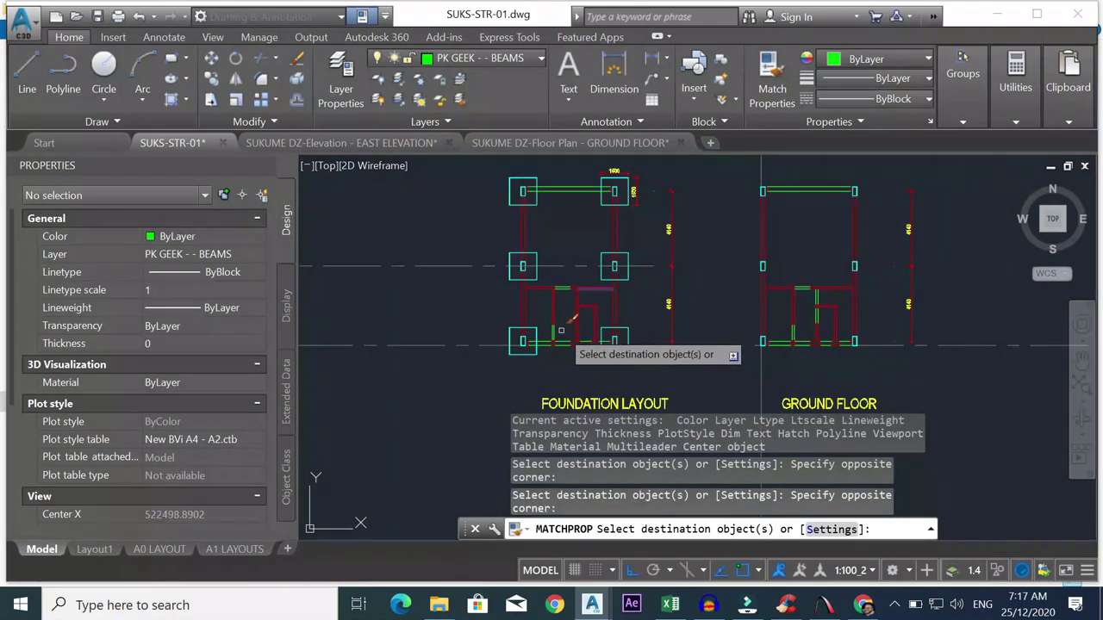
{"action": "scroll", "coordinate": [551, 306], "scroll_direction": "up", "scroll_amount": 4}
{"action": "left_click", "coordinate": [586, 220]}
{"action": "left_click", "coordinate": [521, 284]}
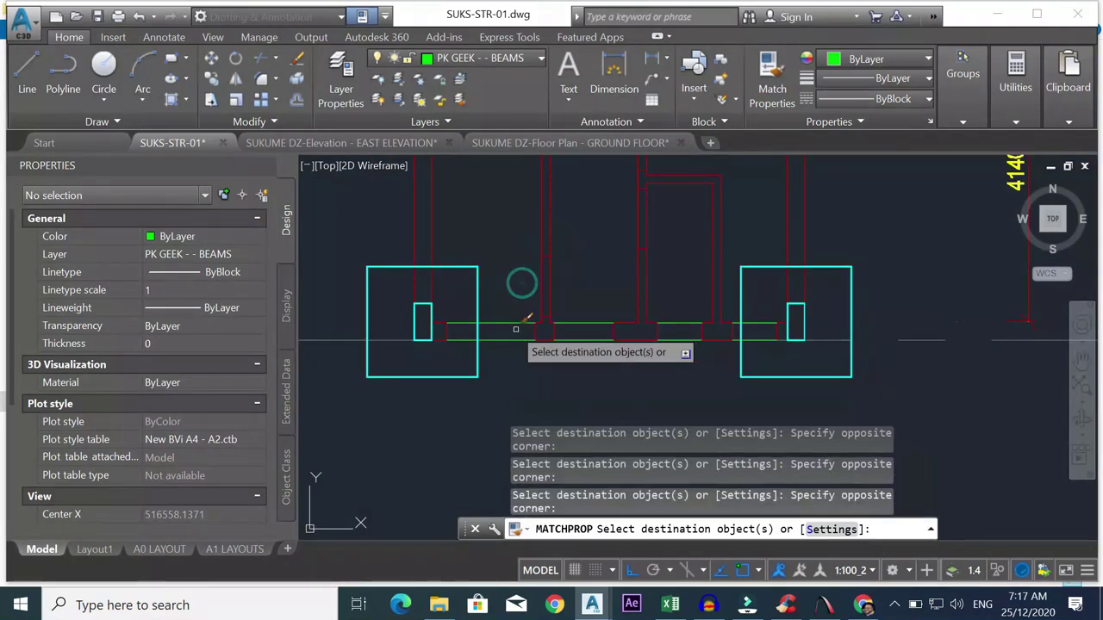
- Match the same brickwork properties onto all green opening lines along the bottom wall of the foundation layout
{"action": "left_click", "coordinate": [423, 311]}
{"action": "left_click", "coordinate": [597, 342]}
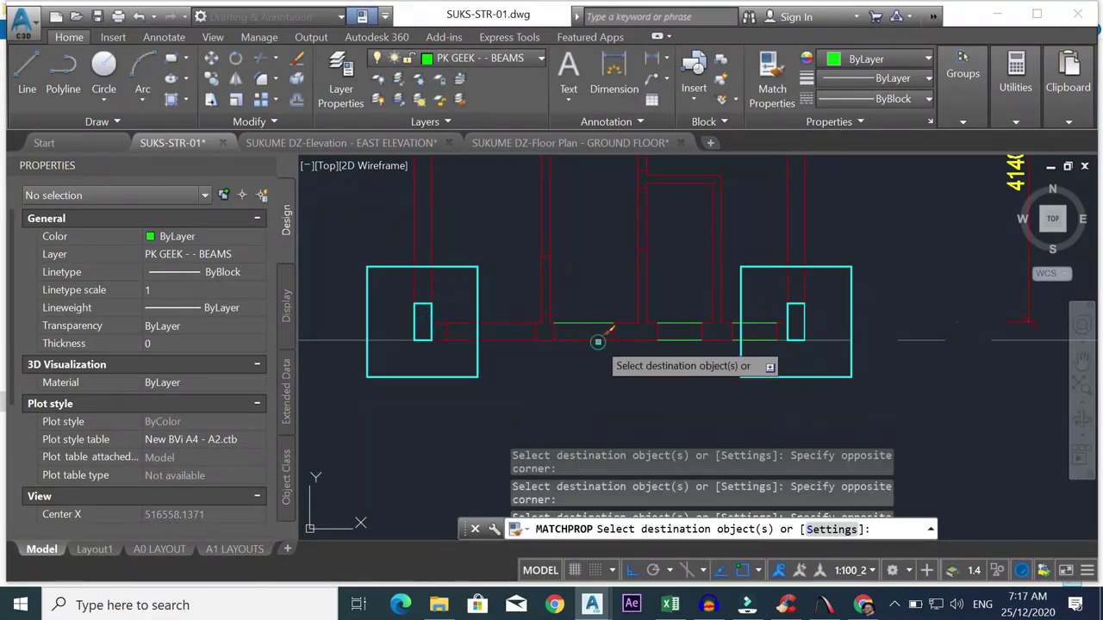
{"action": "left_click", "coordinate": [515, 305]}
{"action": "left_click", "coordinate": [787, 335]}
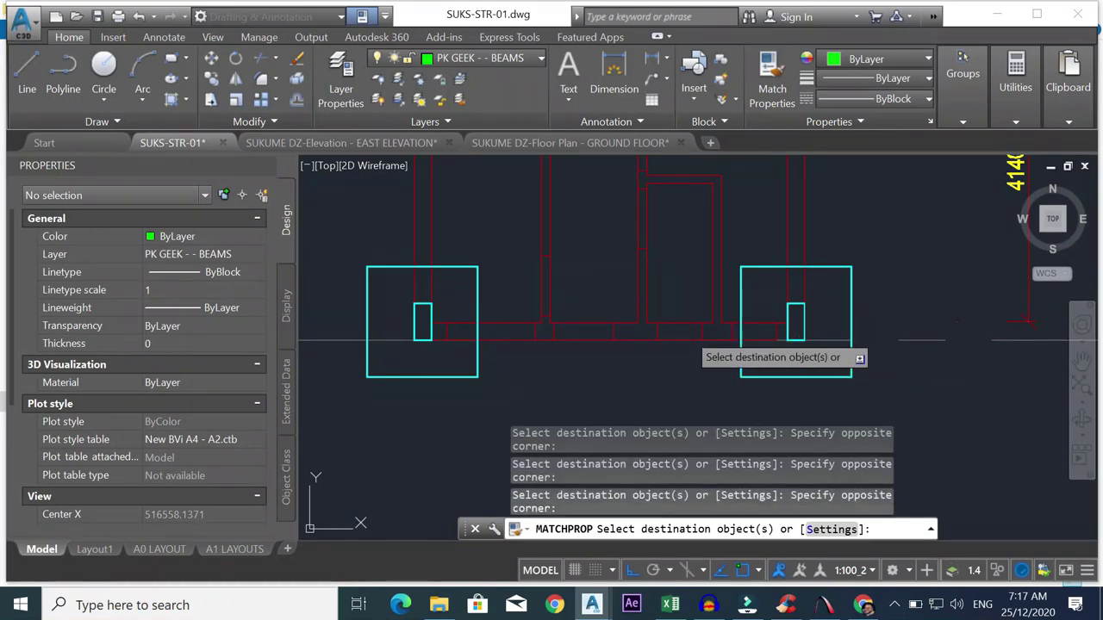
{"action": "key", "text": "Escape"}
- Erase the short opening end lines crossing the bottom wall between the partitions of the foundation layout
{"action": "scroll", "coordinate": [750, 334], "scroll_direction": "up", "scroll_amount": 4}
{"action": "left_click", "coordinate": [731, 331]}
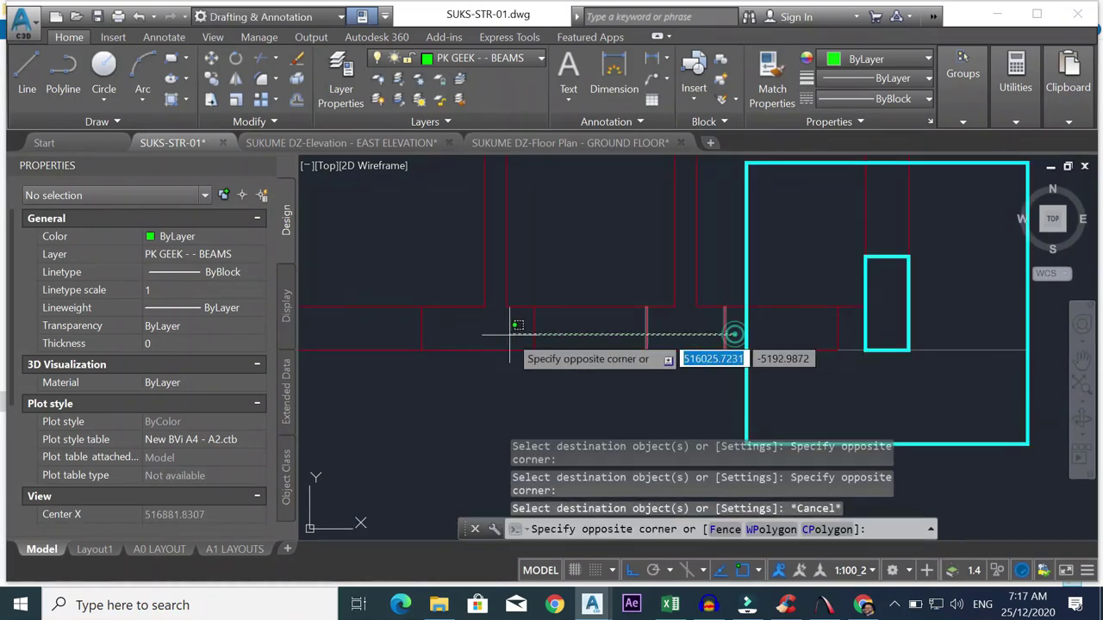
{"action": "left_click", "coordinate": [381, 325]}
{"action": "key", "text": "Escape"}
{"action": "key", "text": "Delete"}
{"action": "scroll", "coordinate": [383, 328], "scroll_direction": "down", "scroll_amount": 8}
{"action": "scroll", "coordinate": [362, 323], "scroll_direction": "up", "scroll_amount": 8}
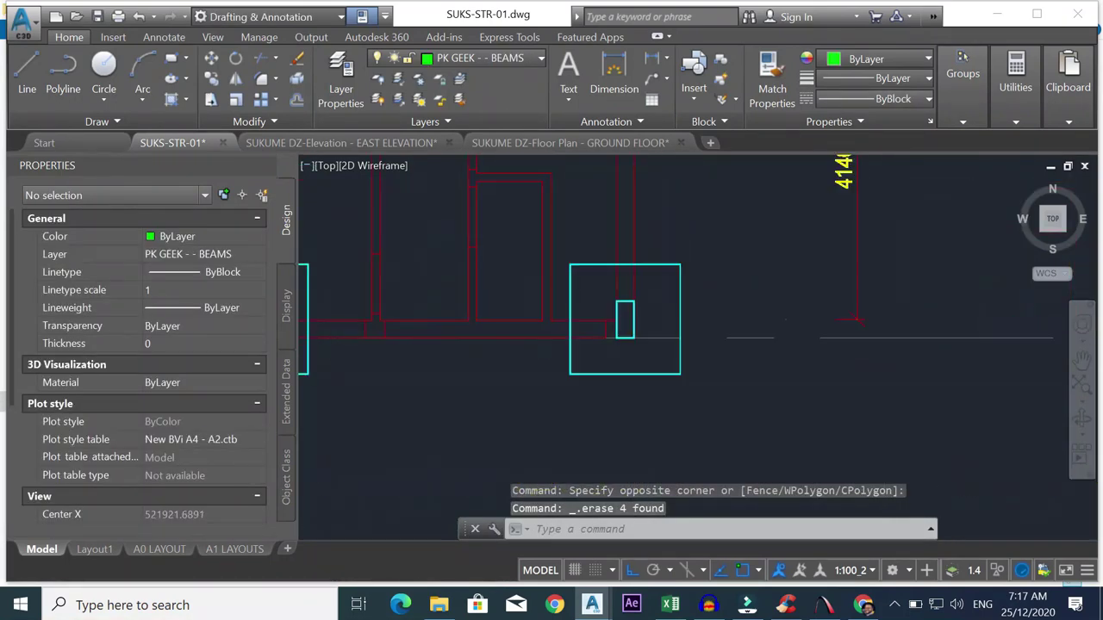
{"action": "left_click", "coordinate": [499, 326]}
{"action": "left_click", "coordinate": [411, 328]}
{"action": "key", "text": "Delete"}
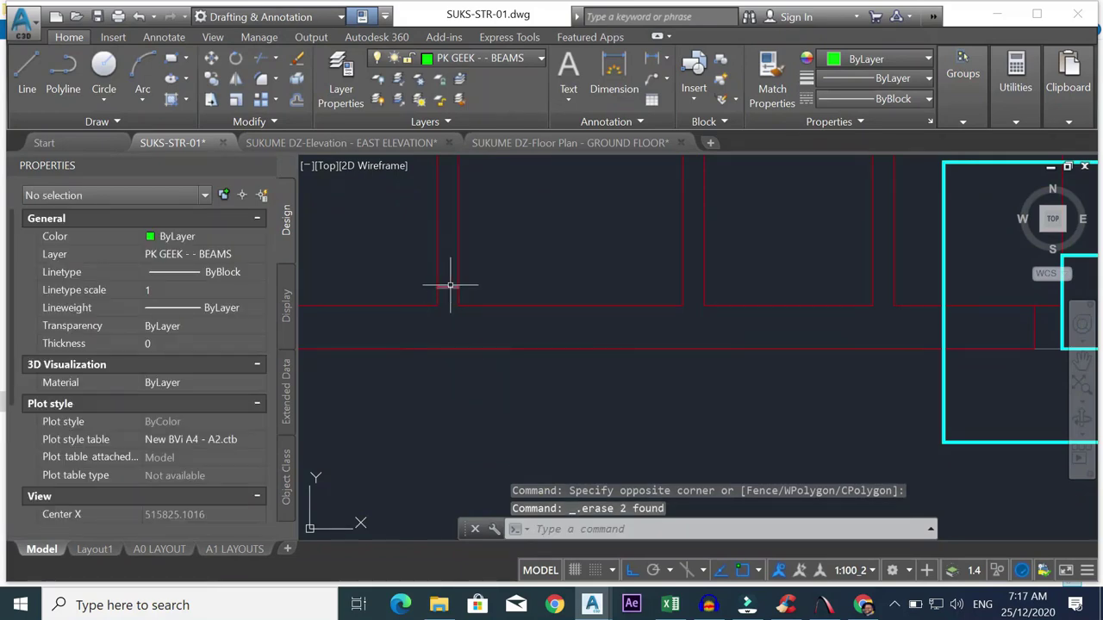
- Erase the lower opening end line in the left partition and the short line beside the bottom-left column of the foundation layout
{"action": "left_click", "coordinate": [446, 288]}
{"action": "left_click", "coordinate": [448, 294]}
{"action": "scroll", "coordinate": [448, 294], "scroll_direction": "down", "scroll_amount": 2}
{"action": "key", "text": "Delete"}
{"action": "scroll", "coordinate": [448, 293], "scroll_direction": "down", "scroll_amount": 4}
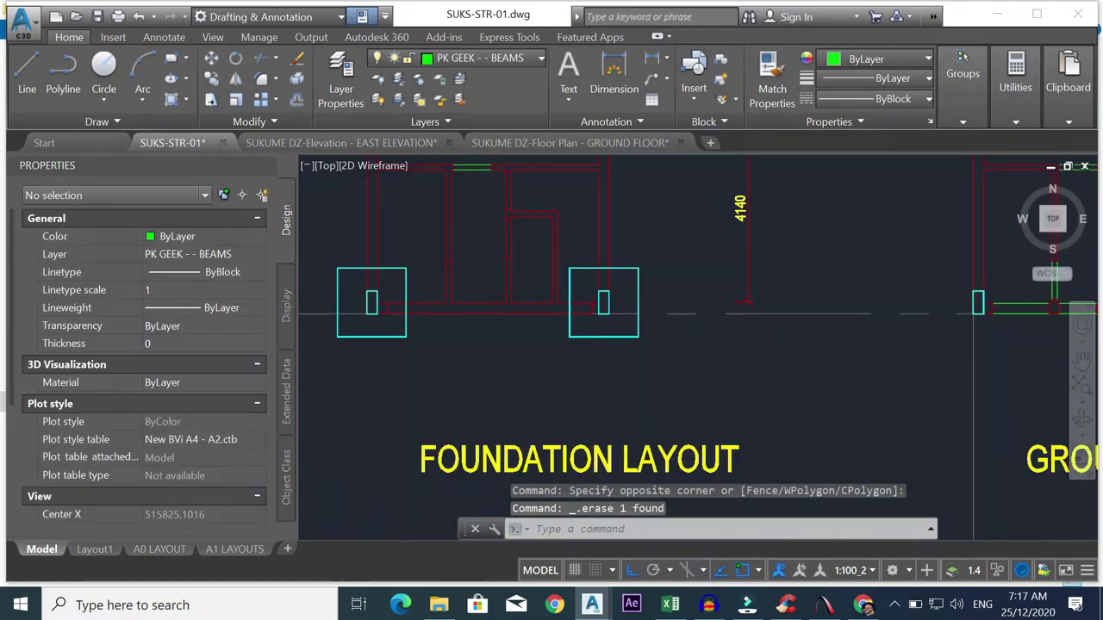
{"action": "scroll", "coordinate": [433, 300], "scroll_direction": "up", "scroll_amount": 5}
{"action": "left_click", "coordinate": [434, 303]}
{"action": "key", "text": "Delete"}
{"action": "scroll", "coordinate": [509, 255], "scroll_direction": "down", "scroll_amount": 6}
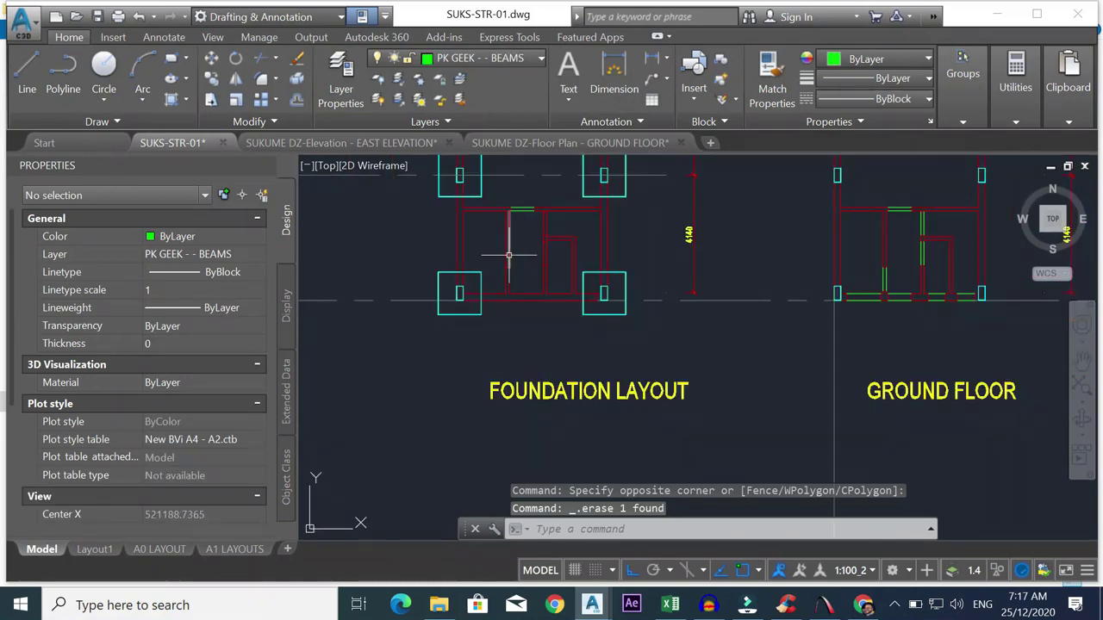
- Erase the upper opening end line in the left partition and the lowest one in the middle partition of the foundation layout
{"action": "scroll", "coordinate": [508, 255], "scroll_direction": "up", "scroll_amount": 5}
{"action": "left_click", "coordinate": [492, 266]}
{"action": "left_click", "coordinate": [503, 281]}
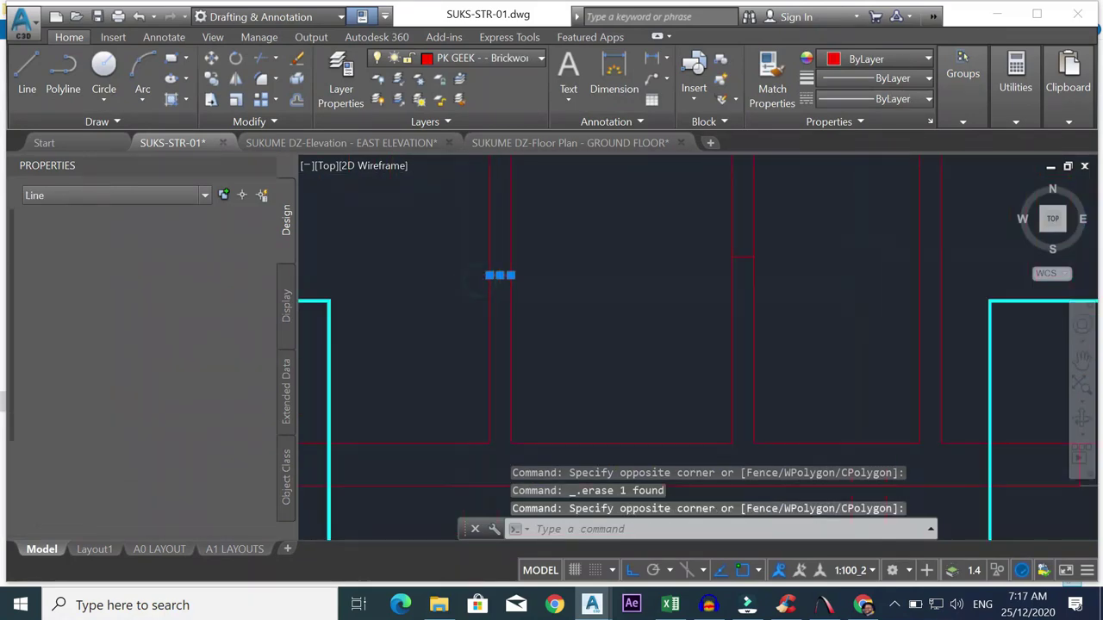
{"action": "key", "text": "Escape"}
{"action": "scroll", "coordinate": [591, 278], "scroll_direction": "down", "scroll_amount": 3}
{"action": "scroll", "coordinate": [682, 253], "scroll_direction": "up", "scroll_amount": 5}
{"action": "left_click", "coordinate": [684, 270]}
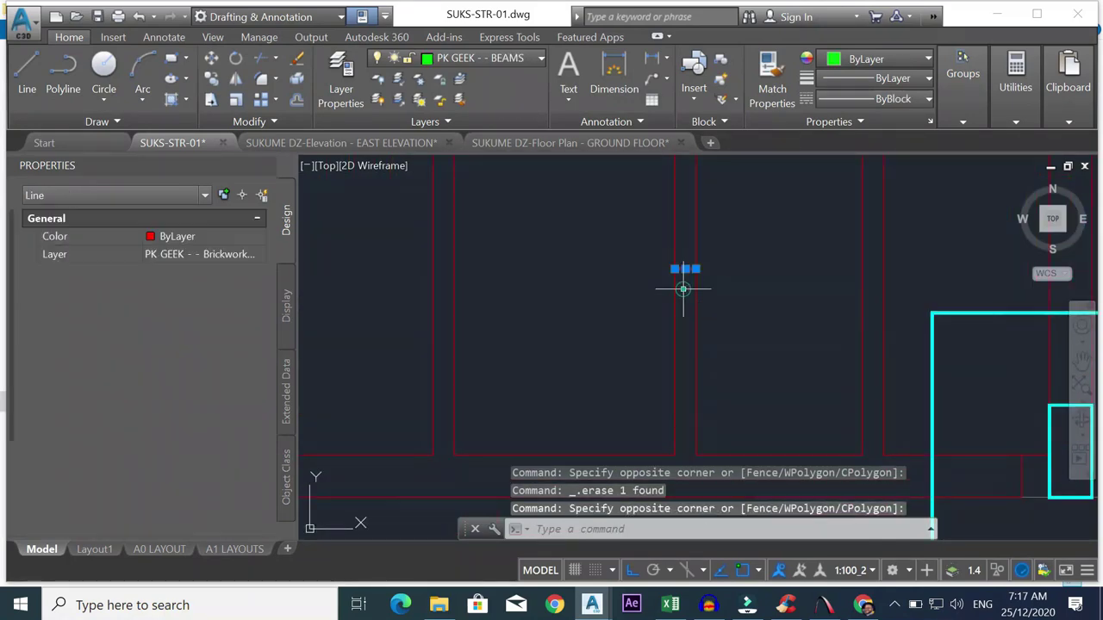
{"action": "key", "text": "Delete"}
- Erase the remaining opening end lines across the middle partition, up to its junction with the horizontal inner wall
{"action": "scroll", "coordinate": [683, 289], "scroll_direction": "down", "scroll_amount": 3}
{"action": "scroll", "coordinate": [677, 259], "scroll_direction": "up", "scroll_amount": 5}
{"action": "left_click", "coordinate": [675, 262]}
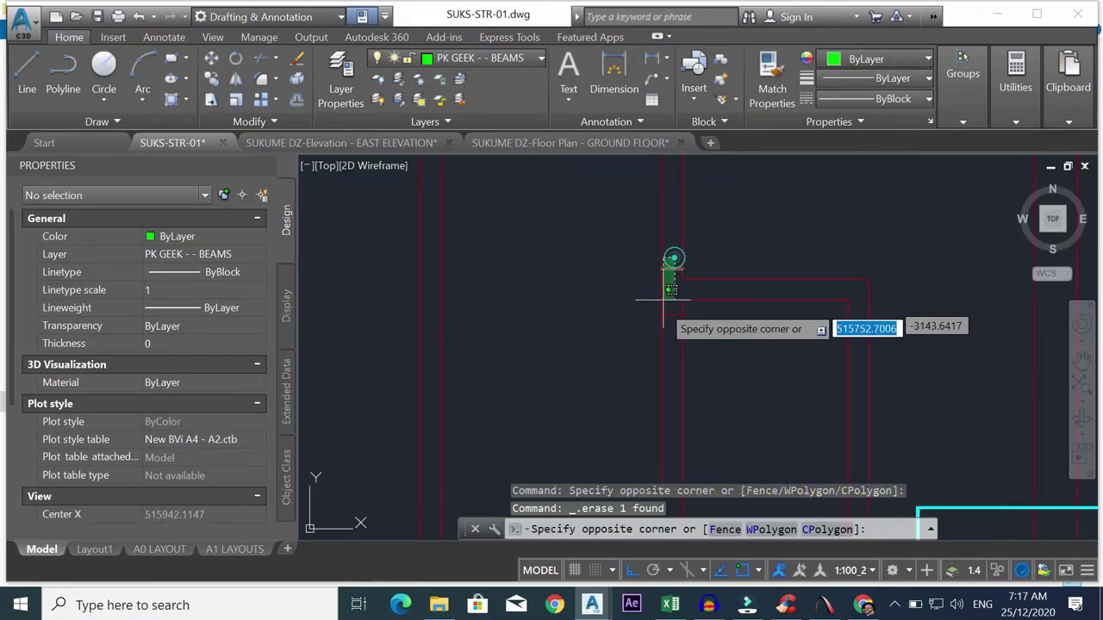
{"action": "left_click", "coordinate": [669, 267]}
{"action": "key", "text": "Delete"}
{"action": "scroll", "coordinate": [674, 272], "scroll_direction": "down", "scroll_amount": 3}
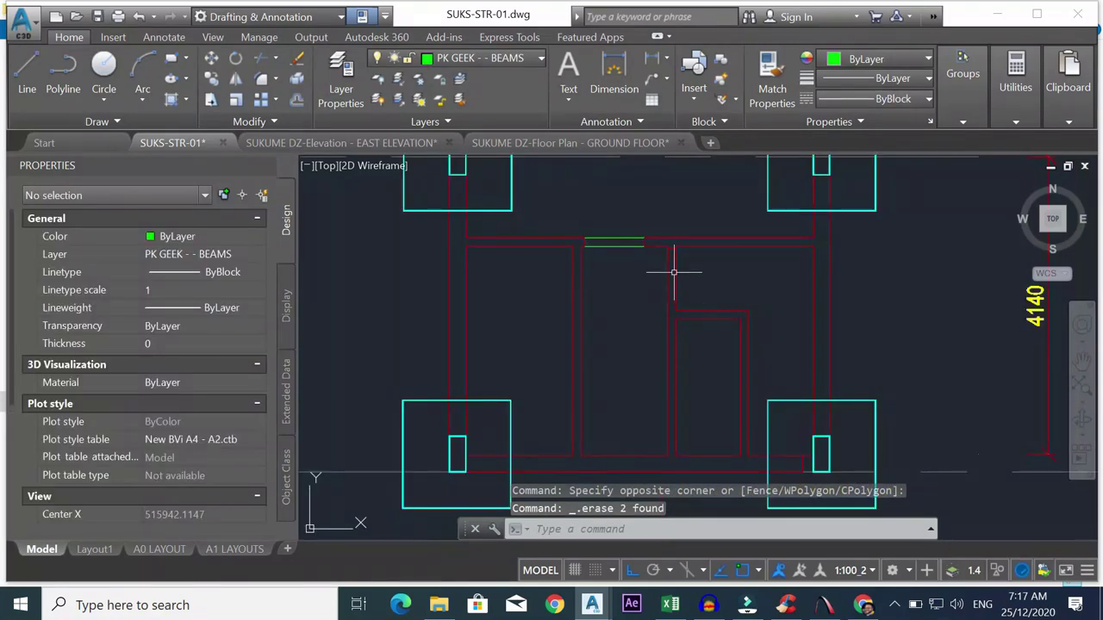
{"action": "scroll", "coordinate": [672, 250], "scroll_direction": "up", "scroll_amount": 5}
{"action": "left_click", "coordinate": [672, 234]}
{"action": "left_click", "coordinate": [660, 263]}
{"action": "key", "text": "Delete"}
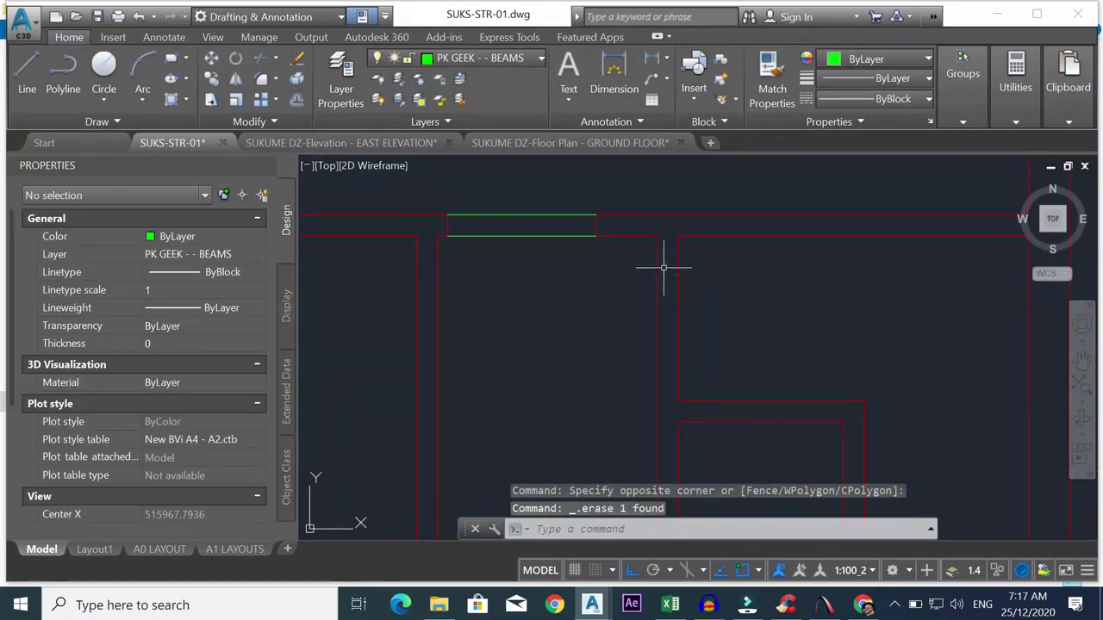
- Match the brickwork line properties onto the green opening lines in the horizontal inner wall of the foundation layout
{"action": "type", "text": "MA"}
{"action": "key", "text": "Return"}
{"action": "left_click", "coordinate": [678, 259]}
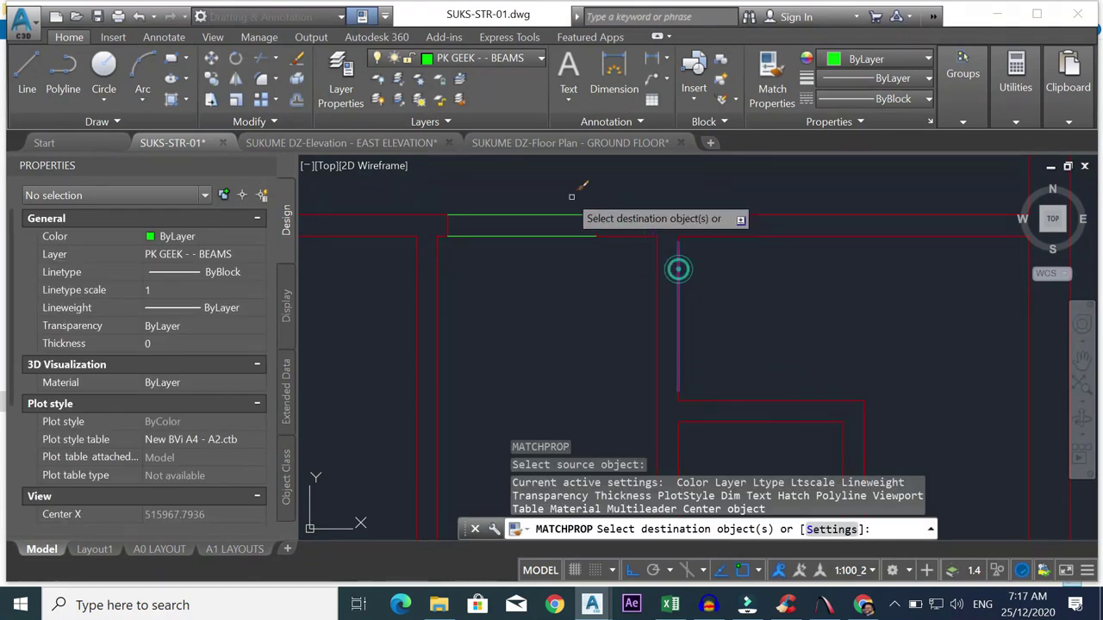
{"action": "left_click", "coordinate": [417, 178]}
{"action": "left_click", "coordinate": [612, 255]}
{"action": "key", "text": "Escape"}
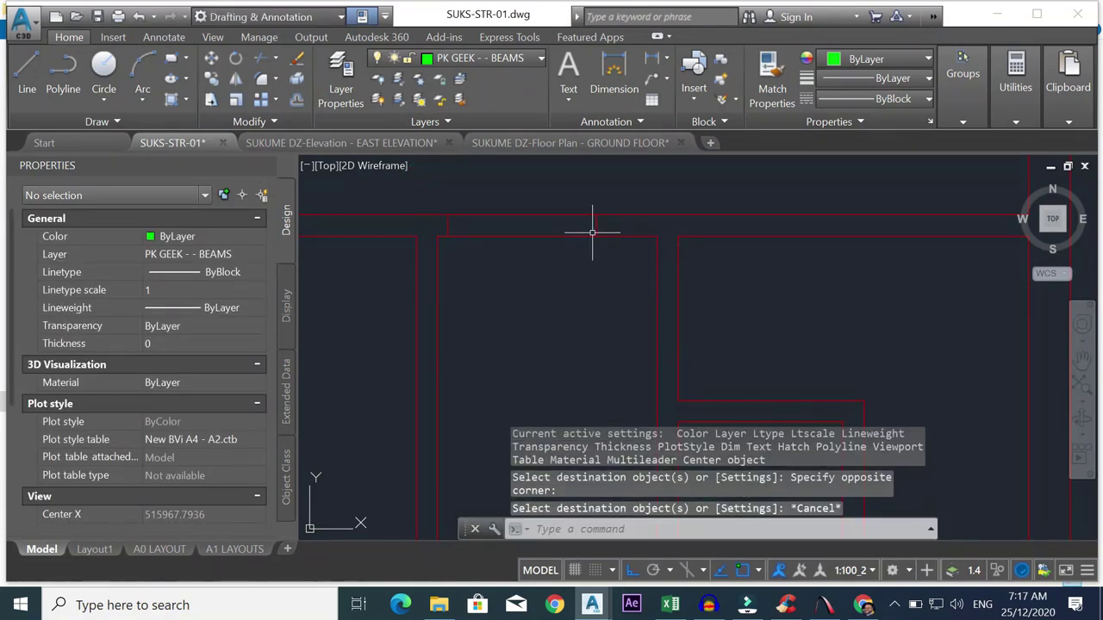
{"action": "left_click", "coordinate": [295, 62]}
{"action": "left_click", "coordinate": [612, 220]}
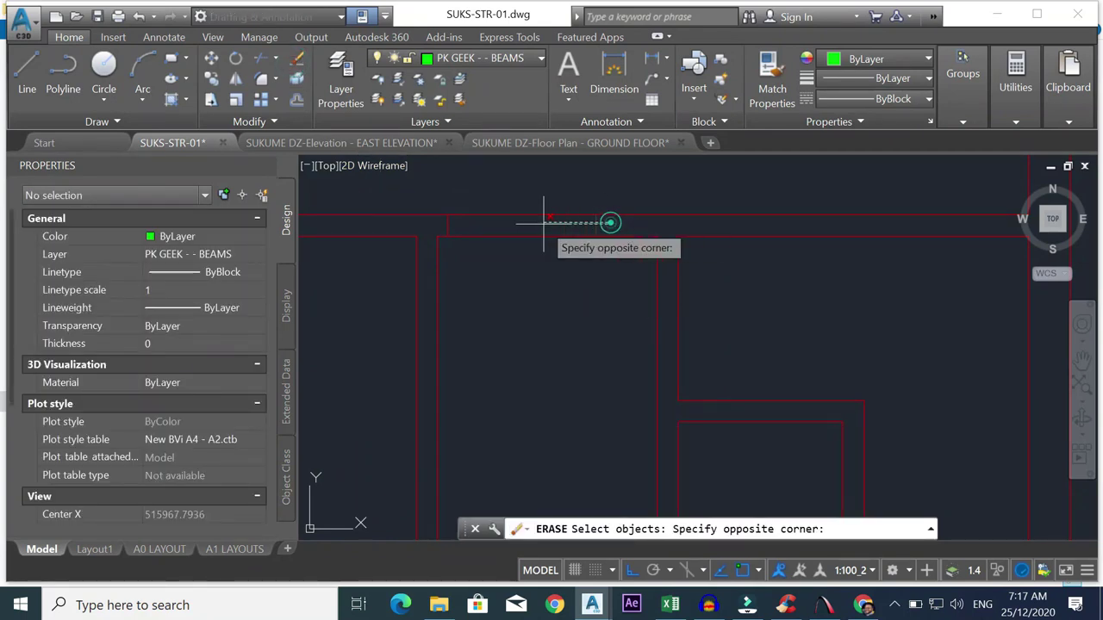
{"action": "left_click", "coordinate": [445, 225]}
{"action": "scroll", "coordinate": [486, 265], "scroll_direction": "down", "scroll_amount": 2}
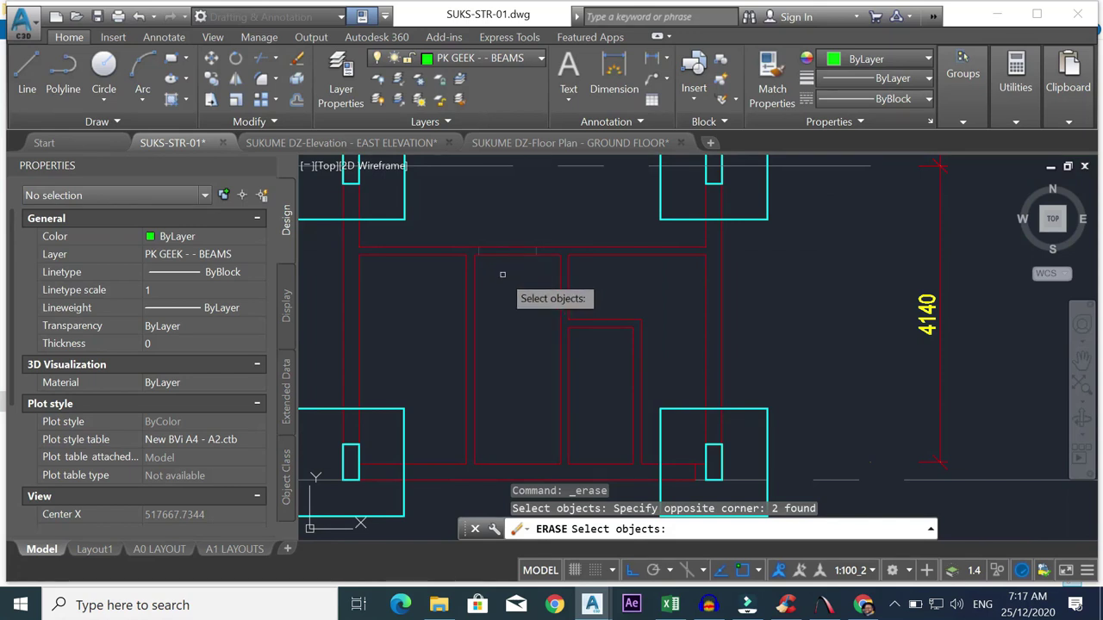
{"action": "key", "text": "Escape"}
{"action": "scroll", "coordinate": [504, 272], "scroll_direction": "up", "scroll_amount": 3}
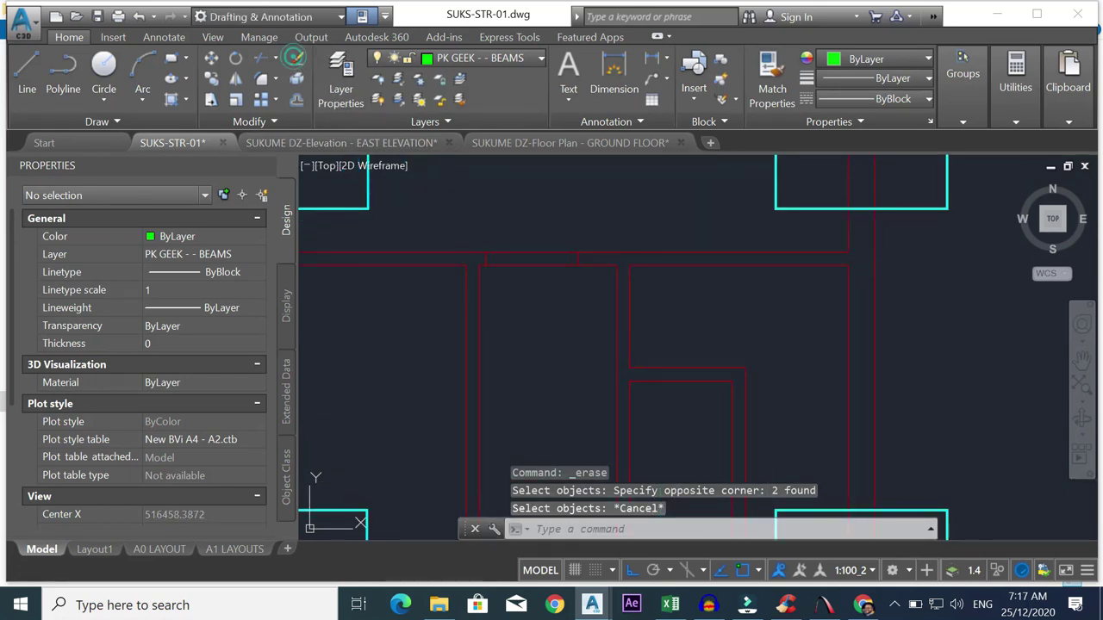
- Erase the two short opening end lines crossing the horizontal inner wall of the foundation layout
{"action": "left_click", "coordinate": [294, 58]}
{"action": "scroll", "coordinate": [537, 255], "scroll_direction": "up", "scroll_amount": 3}
{"action": "left_click", "coordinate": [690, 262]}
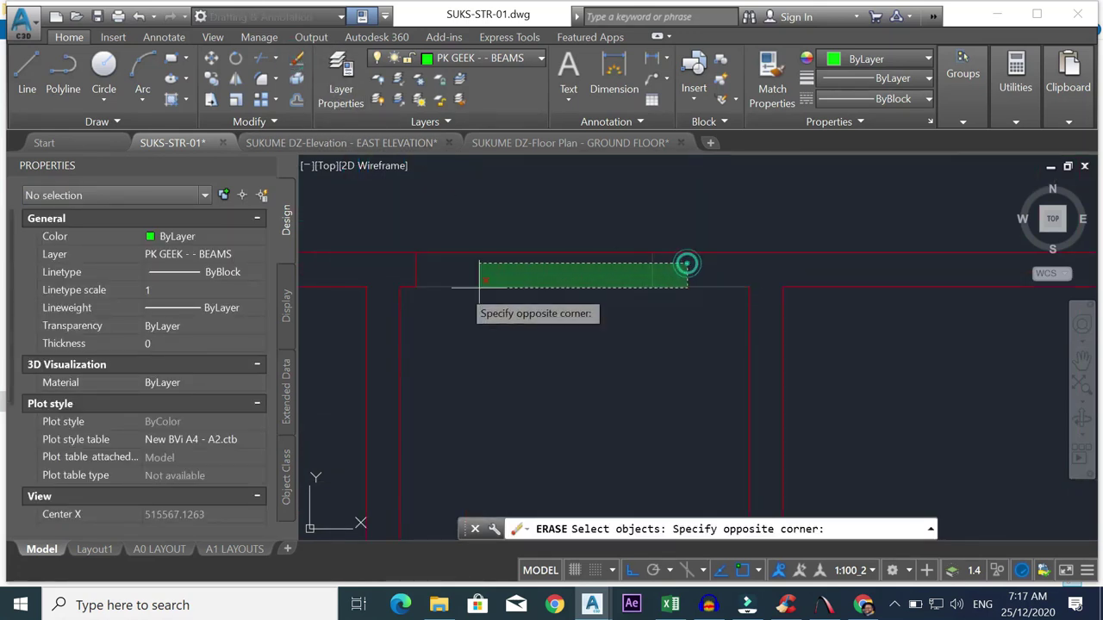
{"action": "left_click", "coordinate": [355, 294]}
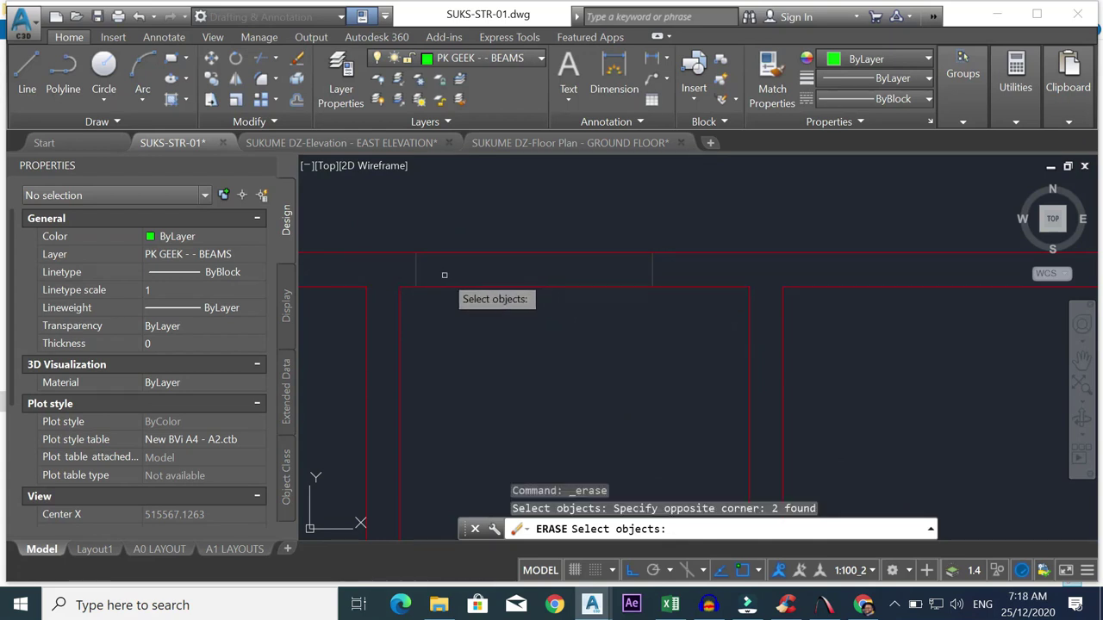
{"action": "key", "text": "Return"}
{"action": "scroll", "coordinate": [509, 322], "scroll_direction": "down", "scroll_amount": 6}
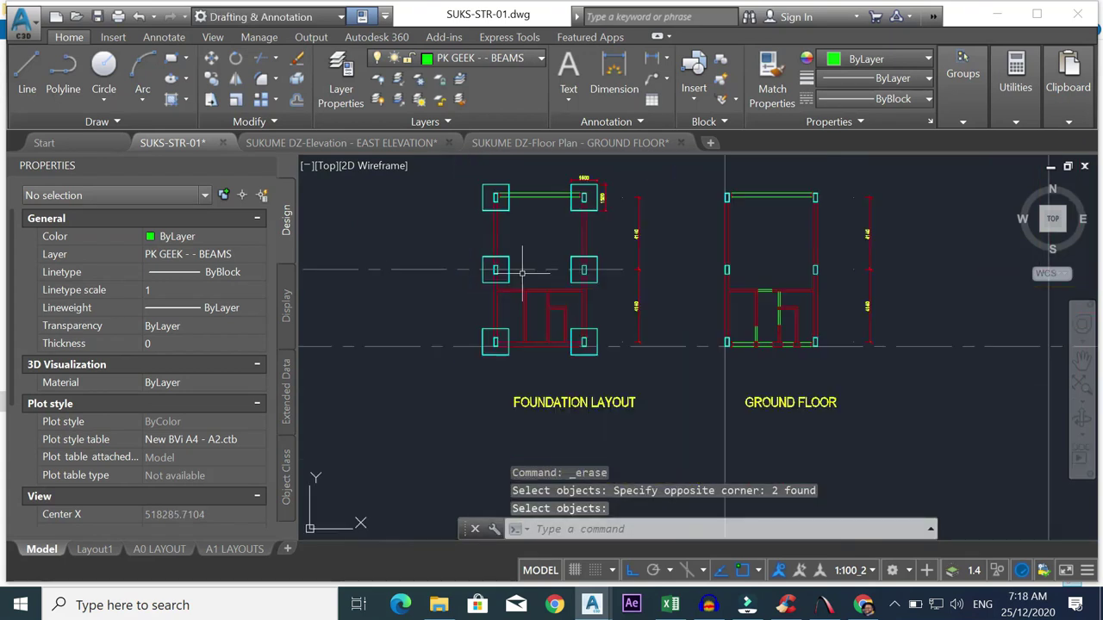
- Match the brickwork line properties onto the two long green opening lines of the foundation layout's top wall
{"action": "scroll", "coordinate": [531, 197], "scroll_direction": "up", "scroll_amount": 7}
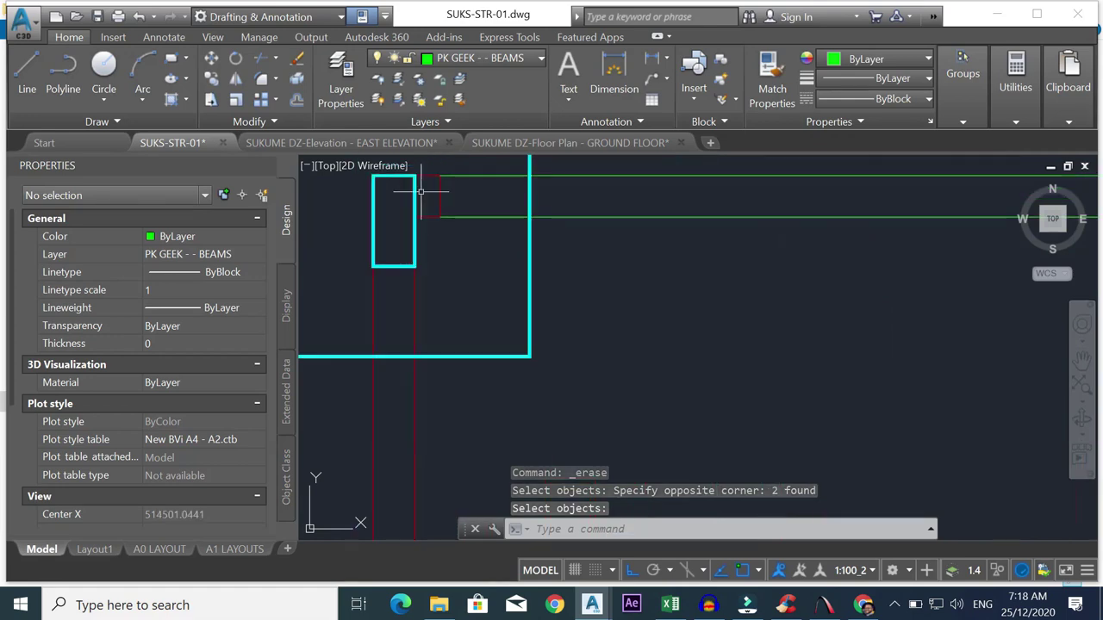
{"action": "type", "text": "MA"}
{"action": "key", "text": "Return"}
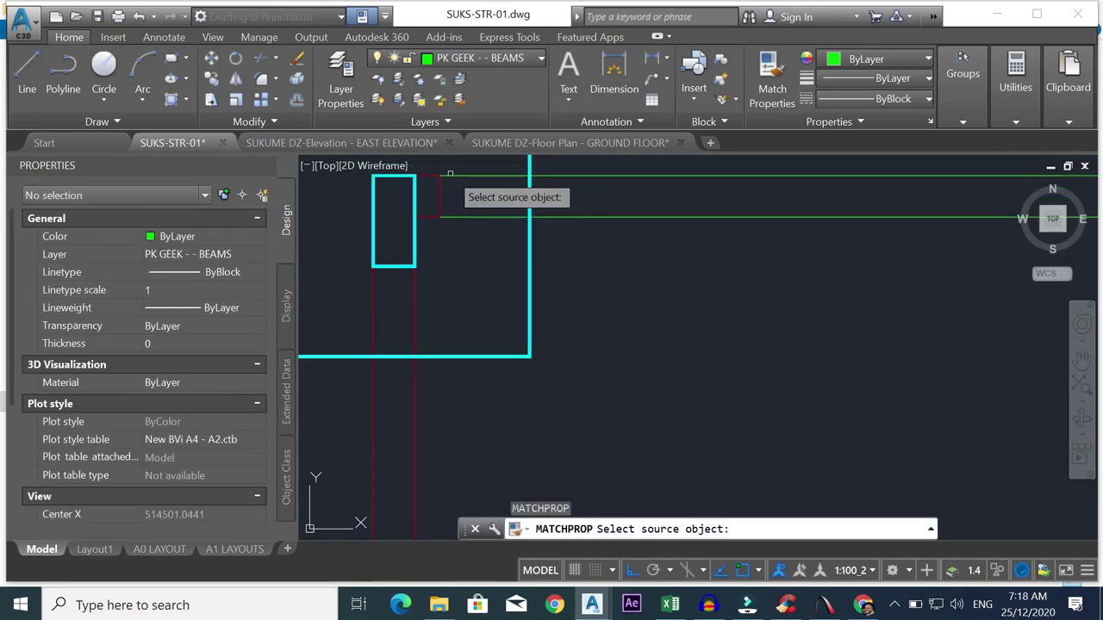
{"action": "left_click", "coordinate": [440, 186]}
{"action": "left_click", "coordinate": [755, 161]}
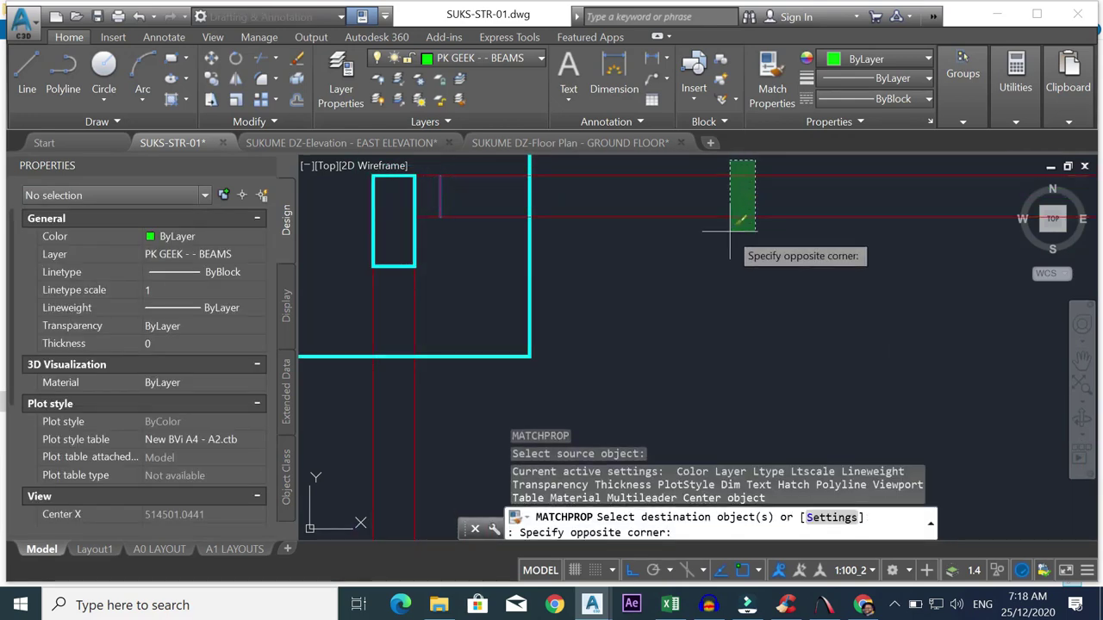
{"action": "left_click", "coordinate": [729, 232]}
{"action": "key", "text": "Escape"}
- Erase the short opening end lines beside the columns at both ends of the foundation layout's top wall
{"action": "left_click", "coordinate": [460, 190]}
{"action": "left_click", "coordinate": [434, 199]}
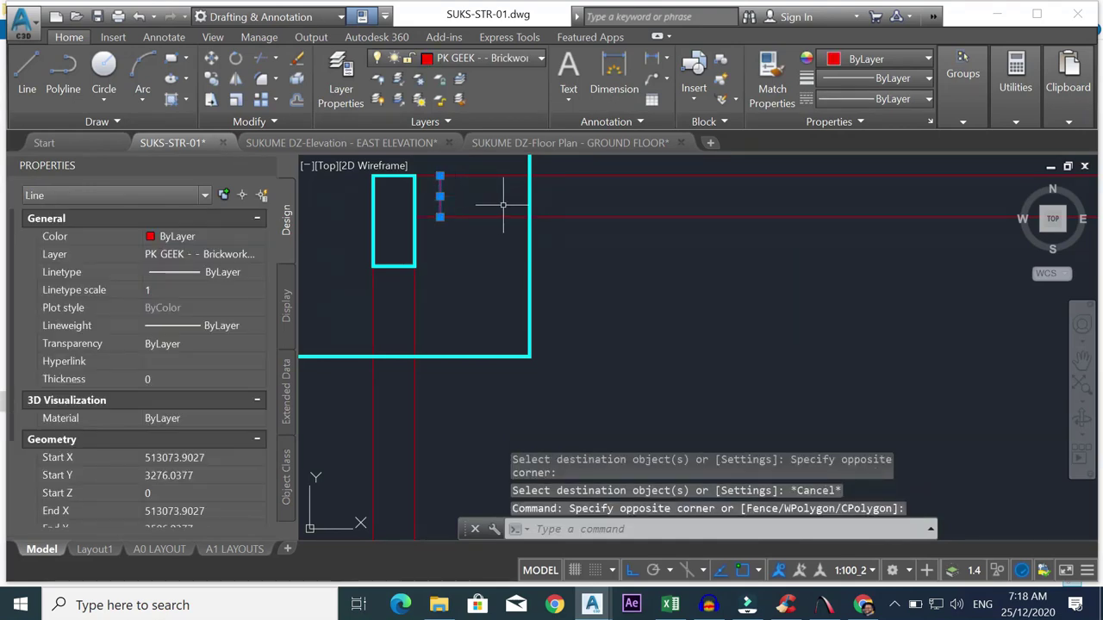
{"action": "key", "text": "Delete"}
{"action": "scroll", "coordinate": [728, 215], "scroll_direction": "down", "scroll_amount": 3}
{"action": "scroll", "coordinate": [936, 209], "scroll_direction": "up", "scroll_amount": 6}
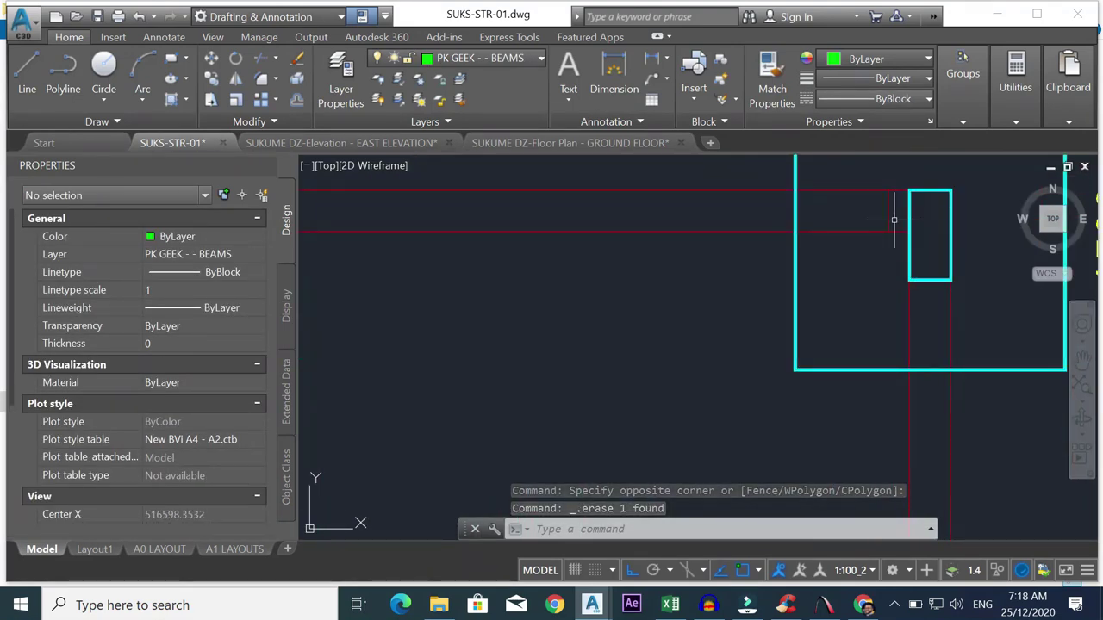
{"action": "left_click", "coordinate": [887, 216]}
{"action": "key", "text": "Escape"}
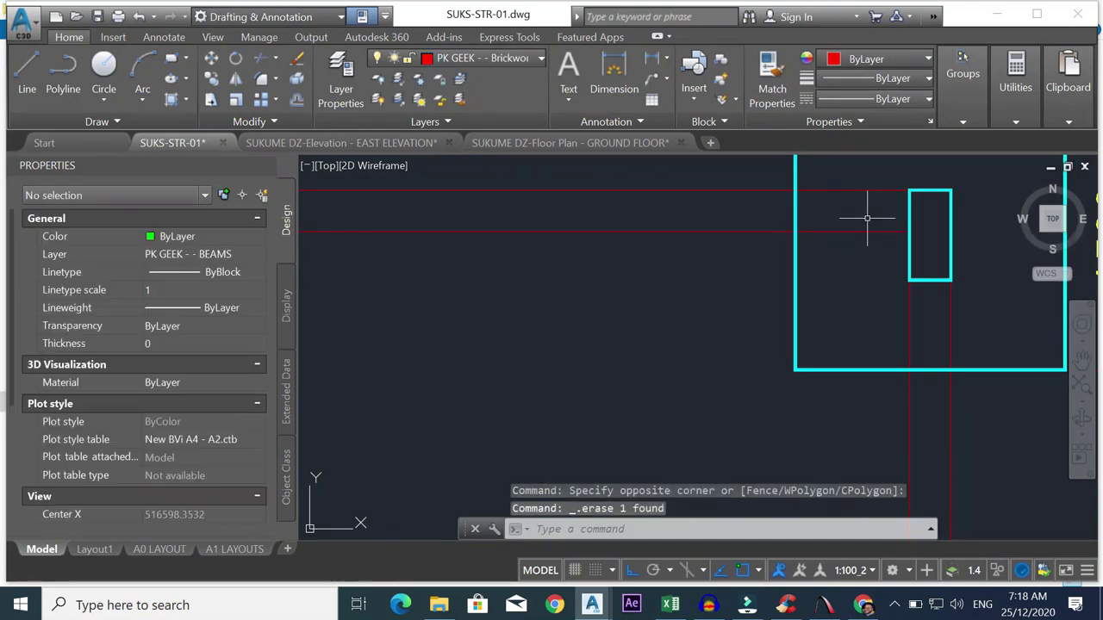
- Examine the cleaned foundation layout and the gridded reference foundation plan with strip footings elsewhere in the drawing
{"action": "scroll", "coordinate": [866, 217], "scroll_direction": "down", "scroll_amount": 4}
{"action": "scroll", "coordinate": [862, 222], "scroll_direction": "down", "scroll_amount": 4}
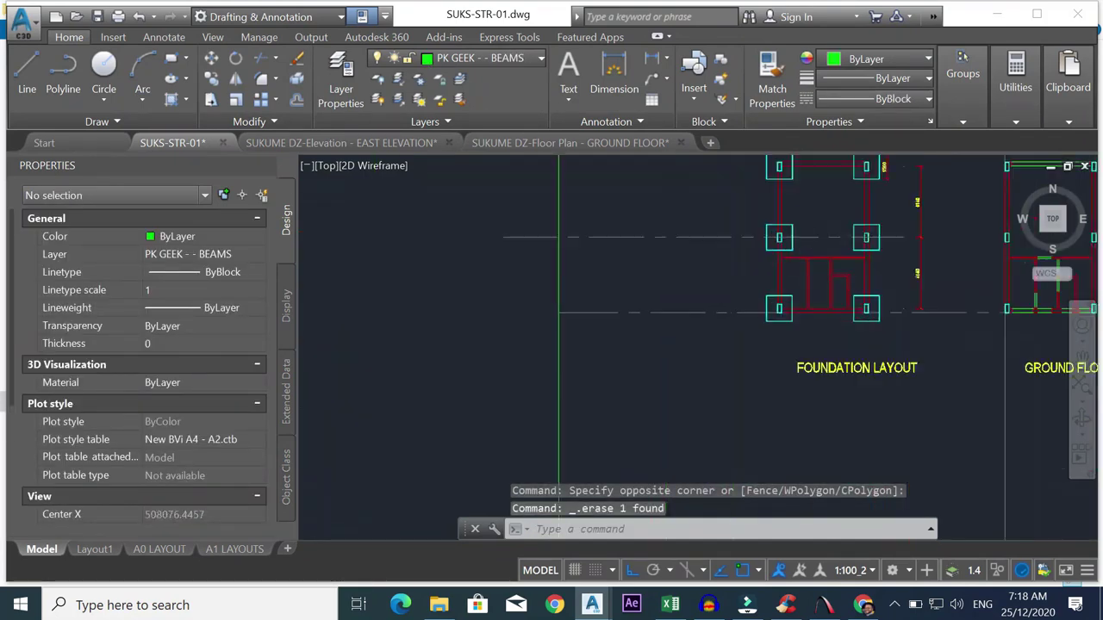
{"action": "scroll", "coordinate": [839, 221], "scroll_direction": "up", "scroll_amount": 4}
{"action": "scroll", "coordinate": [763, 253], "scroll_direction": "down", "scroll_amount": 4}
{"action": "scroll", "coordinate": [763, 258], "scroll_direction": "up", "scroll_amount": 4}
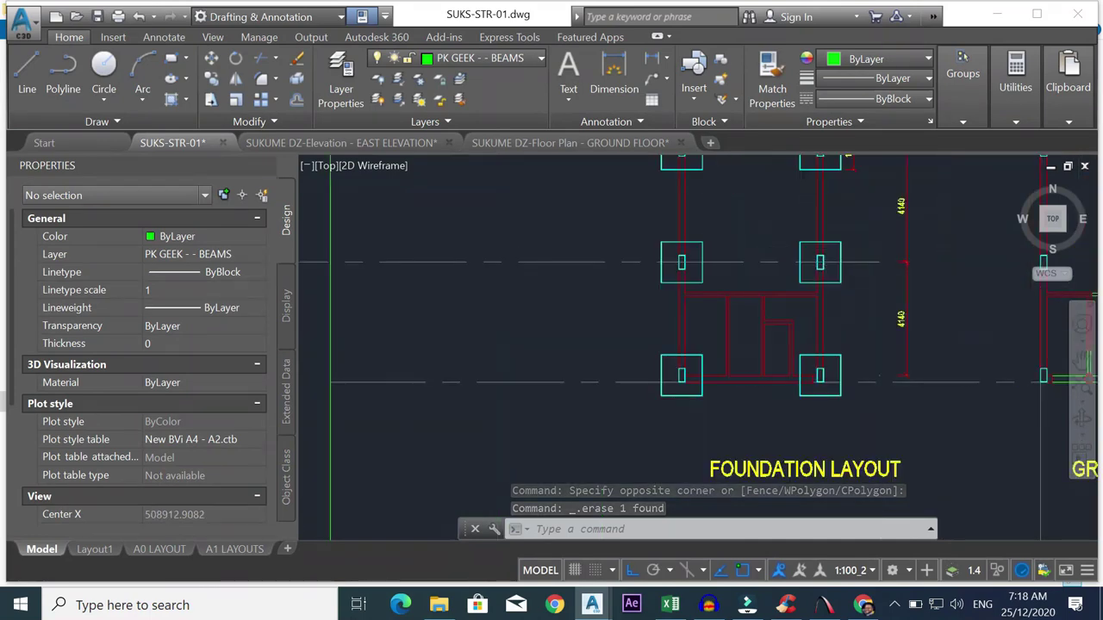
{"action": "scroll", "coordinate": [750, 284], "scroll_direction": "down", "scroll_amount": 4}
{"action": "scroll", "coordinate": [758, 257], "scroll_direction": "up", "scroll_amount": 4}
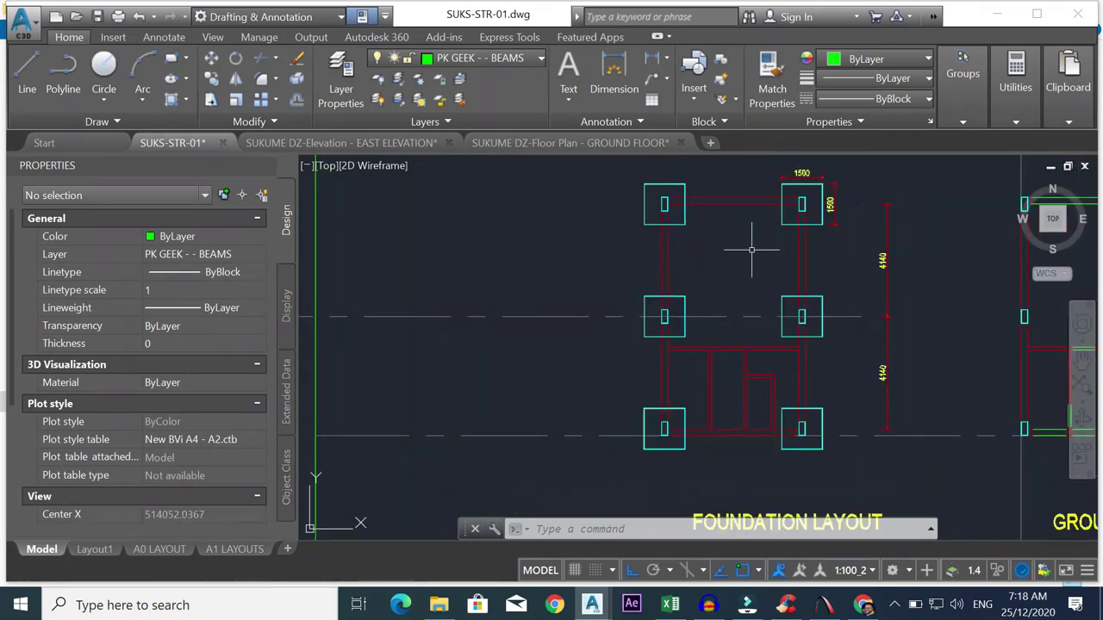
{"action": "scroll", "coordinate": [736, 200], "scroll_direction": "up", "scroll_amount": 2}
{"action": "scroll", "coordinate": [702, 223], "scroll_direction": "down", "scroll_amount": 5}
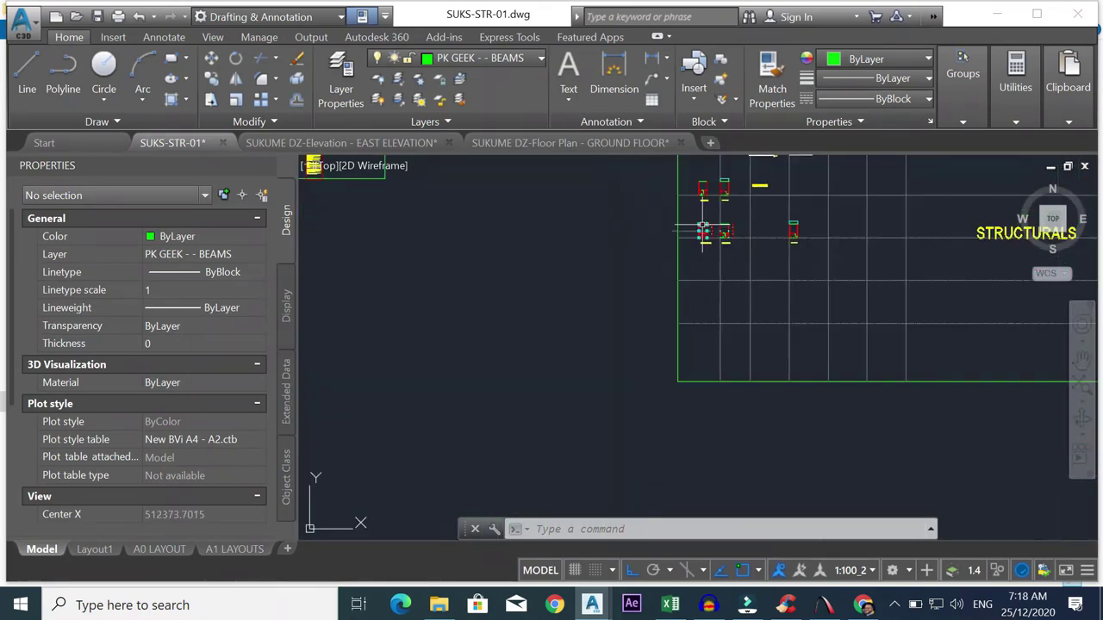
{"action": "scroll", "coordinate": [742, 196], "scroll_direction": "down", "scroll_amount": 2}
{"action": "scroll", "coordinate": [736, 204], "scroll_direction": "up", "scroll_amount": 5}
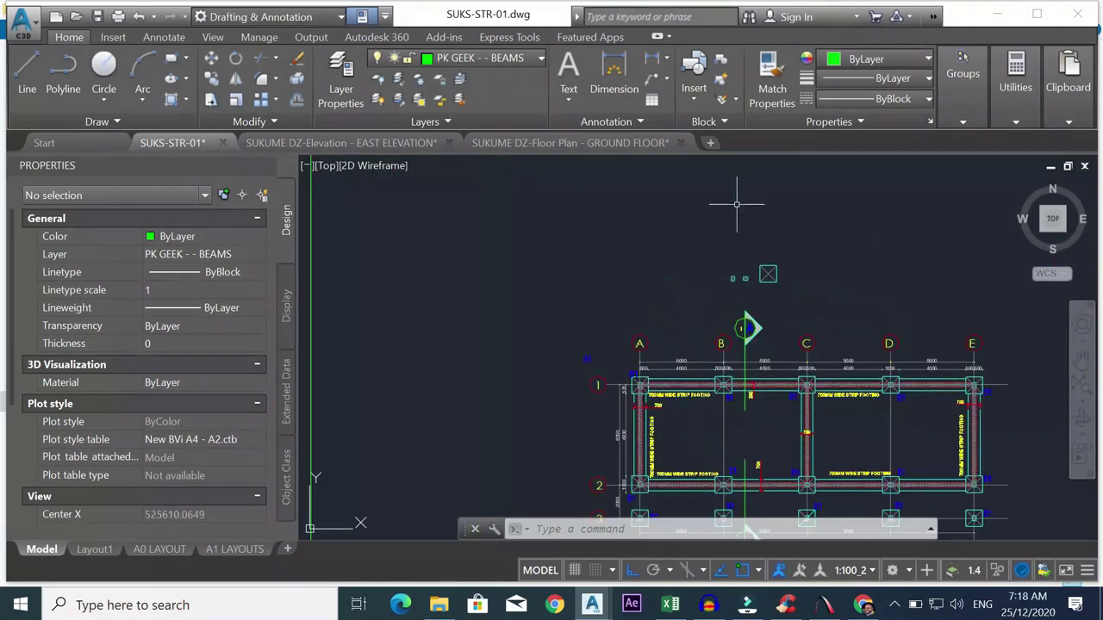
- Check the 700MM WIDE STRIP FOOTING lines along the grid 1 wall of the reference foundation plan against the new foundation layout
{"action": "scroll", "coordinate": [681, 371], "scroll_direction": "down", "scroll_amount": 3}
{"action": "scroll", "coordinate": [689, 366], "scroll_direction": "up", "scroll_amount": 5}
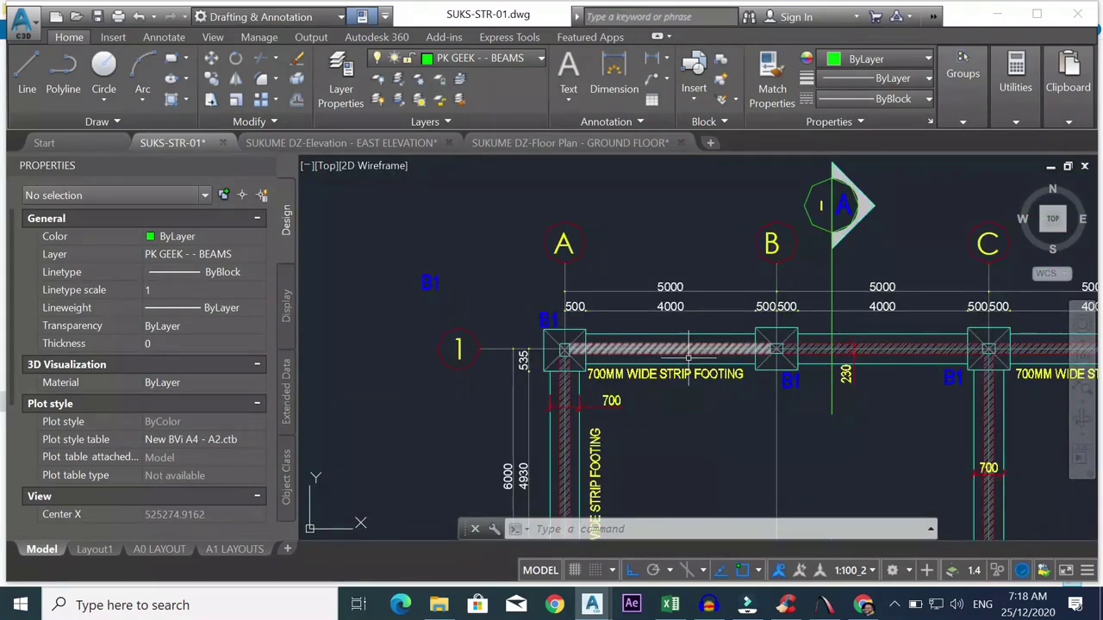
{"action": "scroll", "coordinate": [724, 360], "scroll_direction": "down", "scroll_amount": 6}
{"action": "scroll", "coordinate": [724, 360], "scroll_direction": "down", "scroll_amount": 4}
{"action": "scroll", "coordinate": [729, 425], "scroll_direction": "up", "scroll_amount": 6}
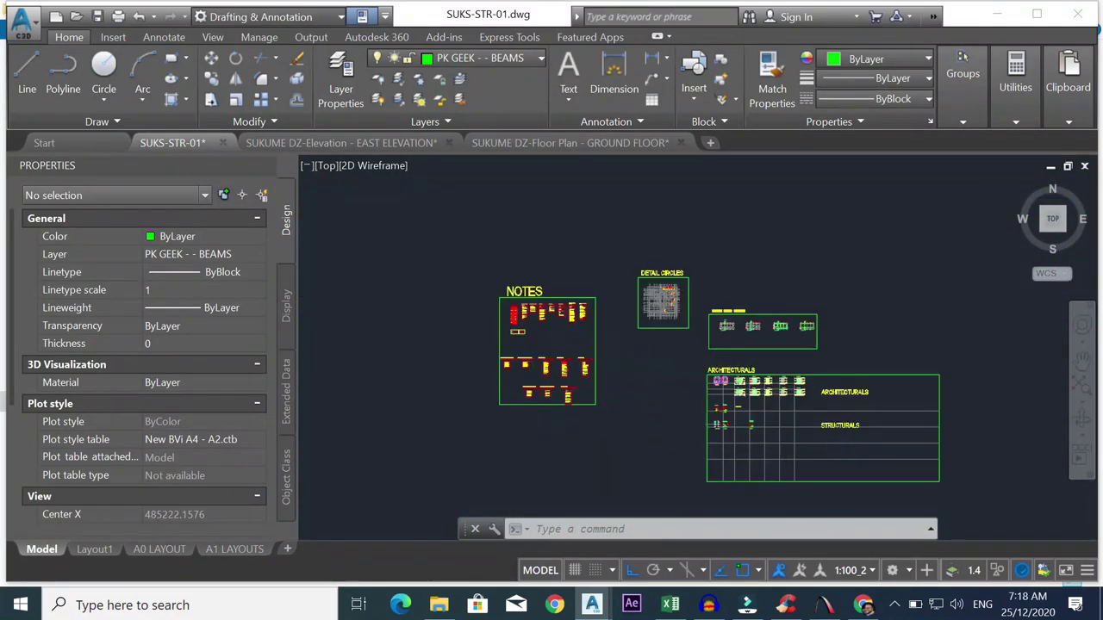
{"action": "scroll", "coordinate": [729, 425], "scroll_direction": "up", "scroll_amount": 5}
{"action": "scroll", "coordinate": [737, 379], "scroll_direction": "down", "scroll_amount": 2}
{"action": "scroll", "coordinate": [745, 319], "scroll_direction": "up", "scroll_amount": 1}
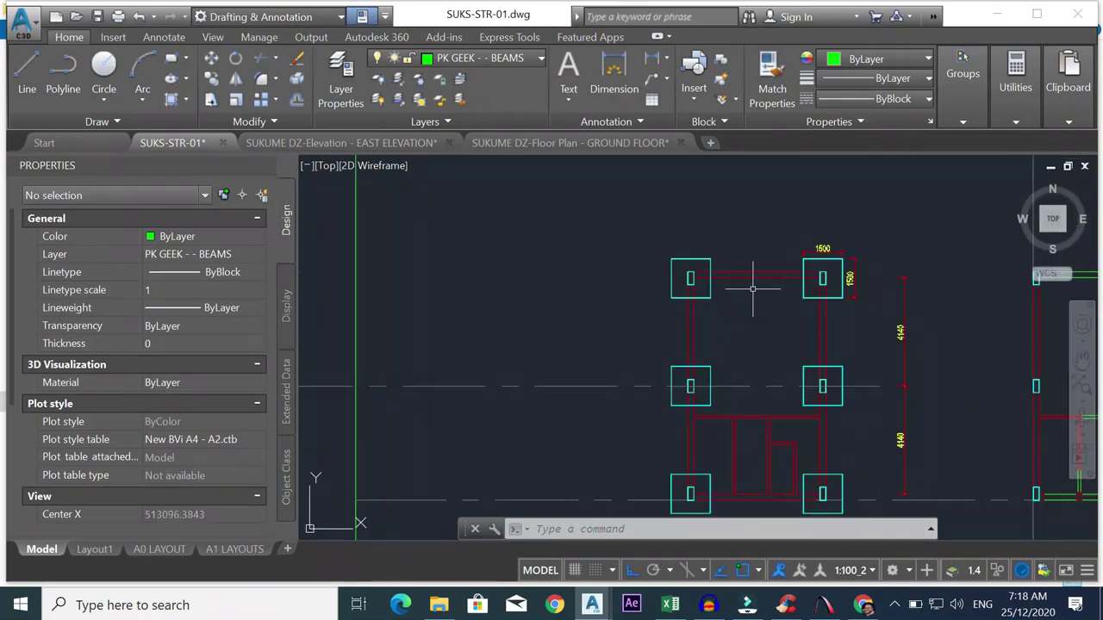
{"action": "key", "text": "Return"}
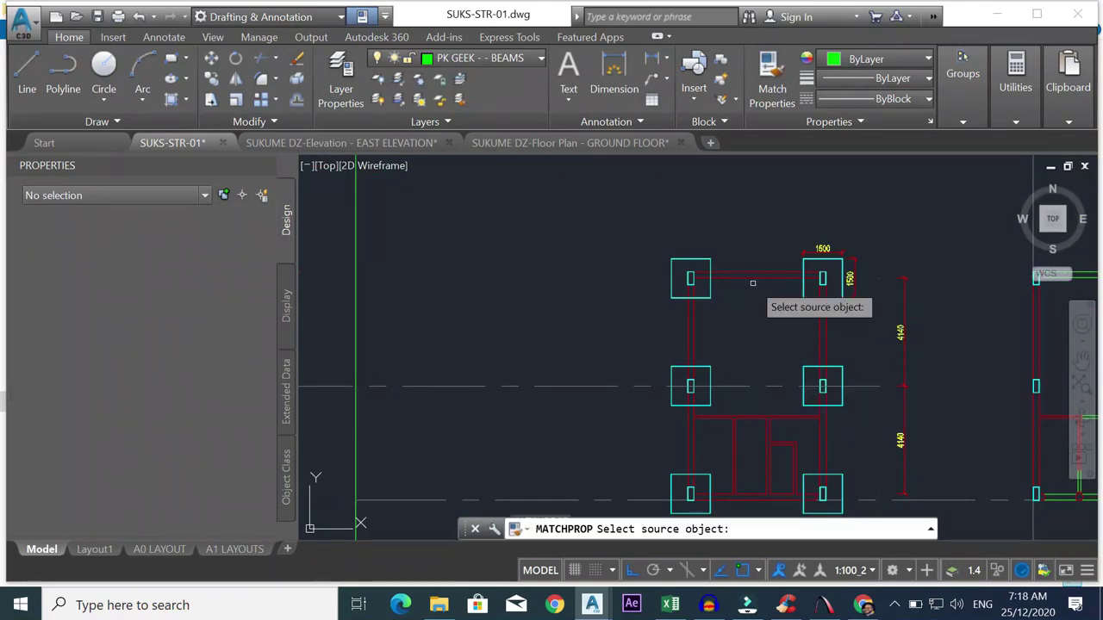
{"action": "key", "text": "Escape"}
{"action": "type", "text": "o"}
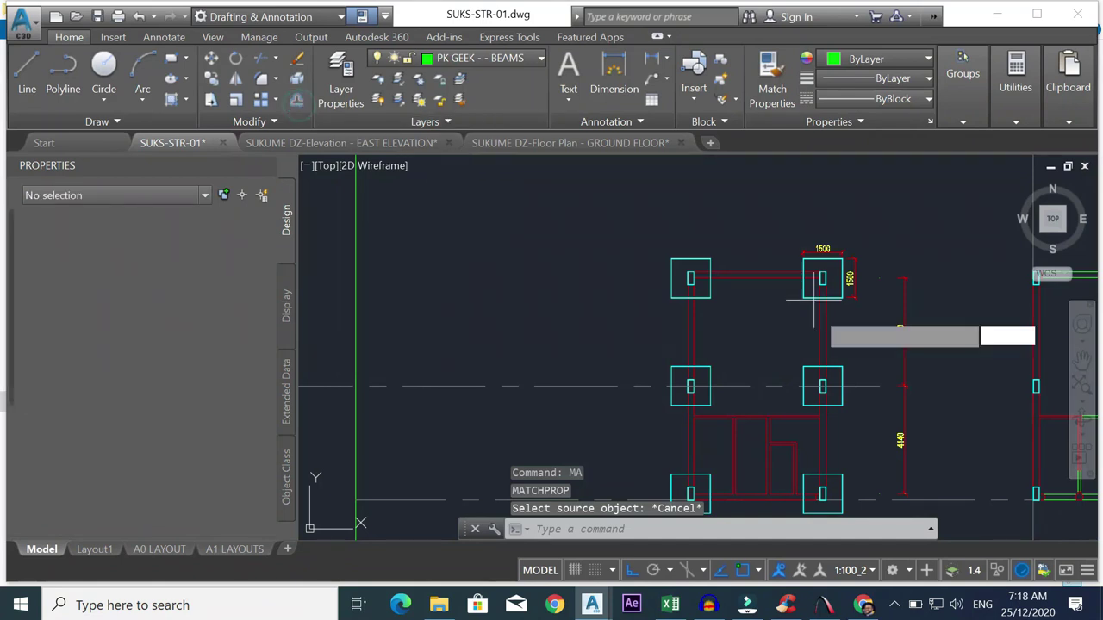
{"action": "key", "text": "Return"}
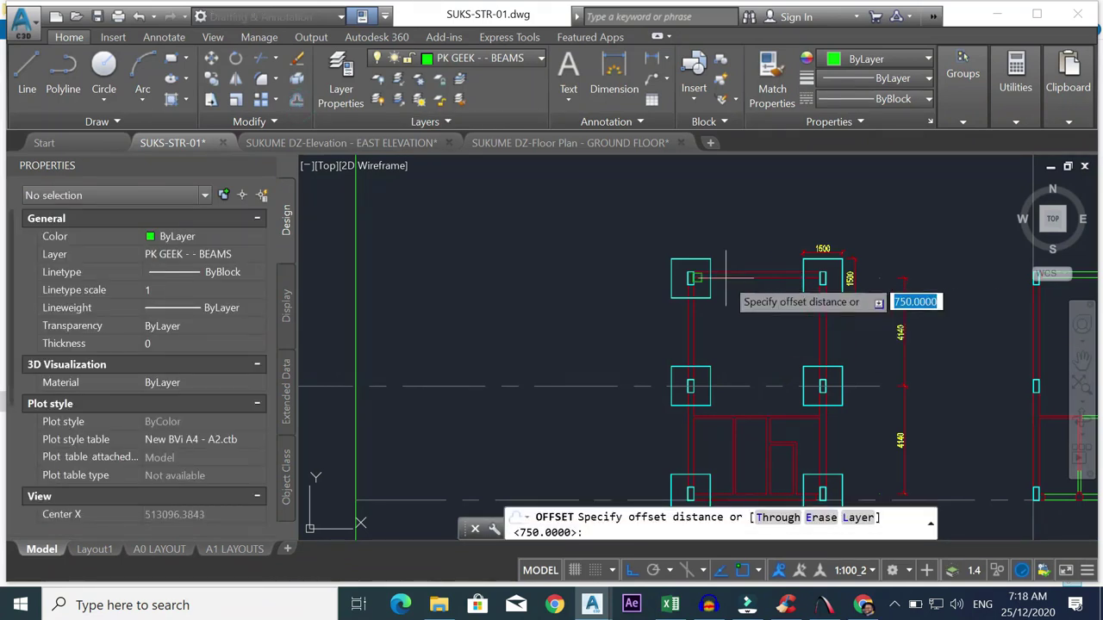
{"action": "key", "text": "Escape"}
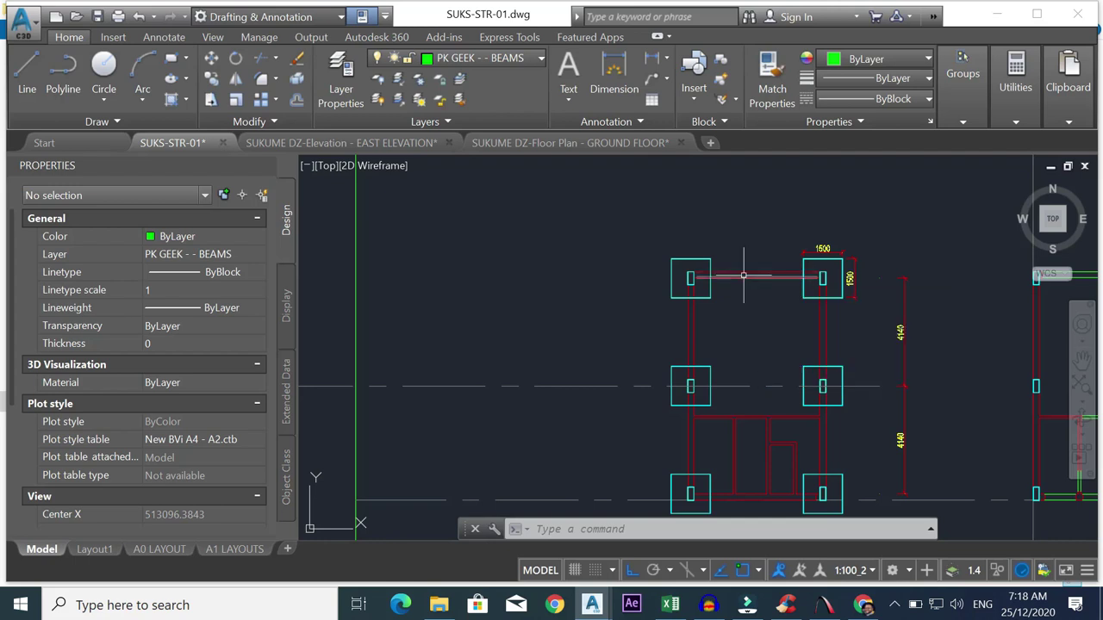
- Offset both brickwork lines of the foundation layout's top wall outward by 235 to form the strip footing edges
{"action": "scroll", "coordinate": [745, 279], "scroll_direction": "up", "scroll_amount": 4}
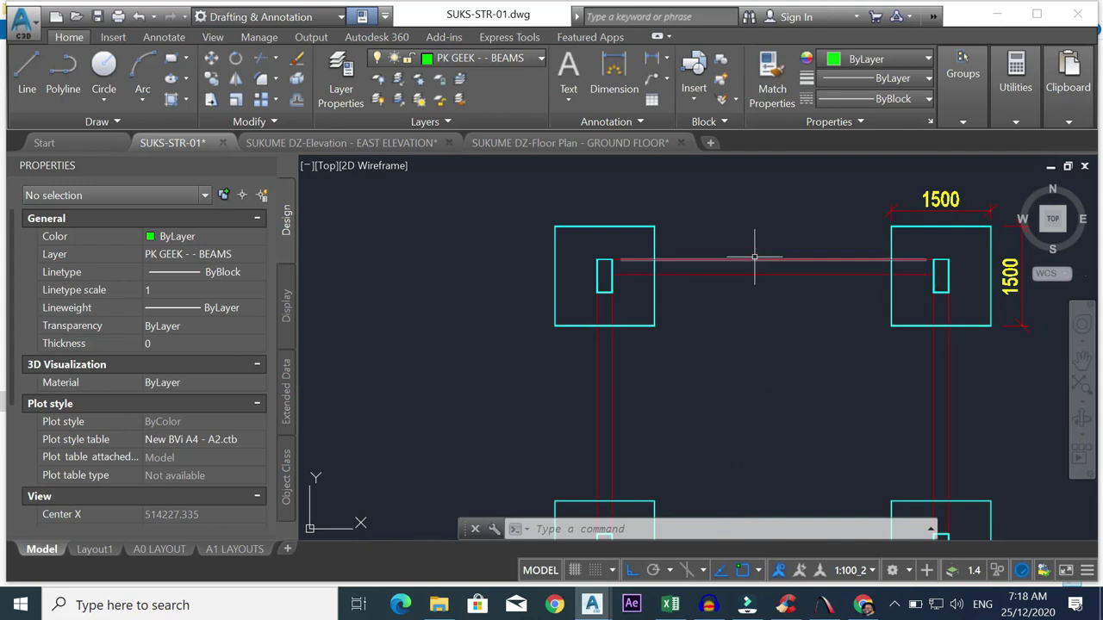
{"action": "left_click", "coordinate": [754, 257]}
{"action": "left_click", "coordinate": [297, 102]}
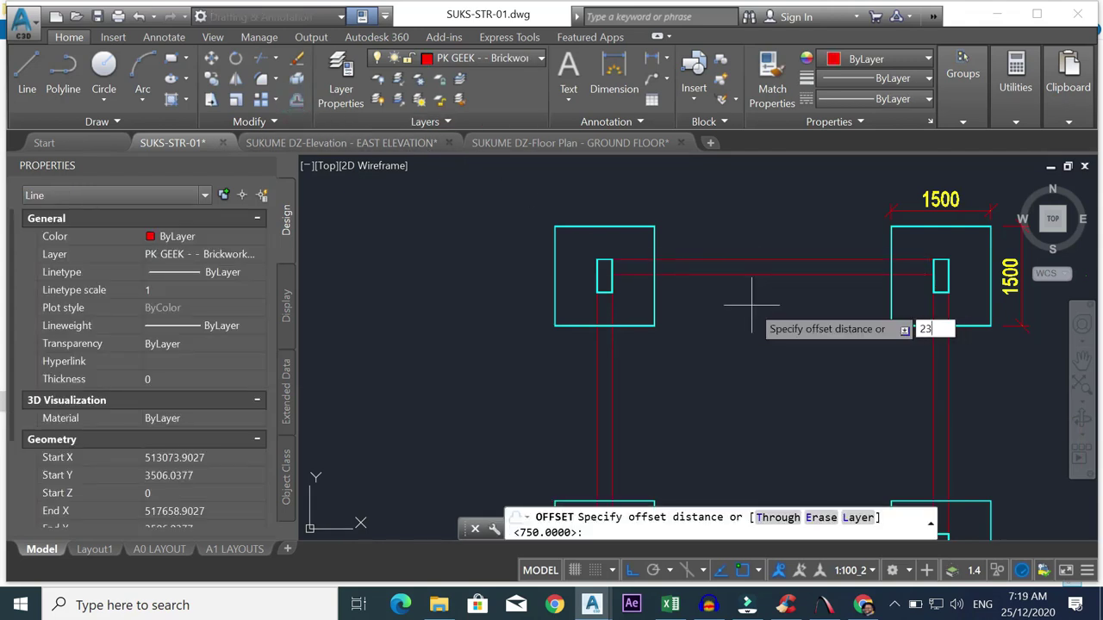
{"action": "key", "text": "Return"}
{"action": "left_click", "coordinate": [748, 260]}
{"action": "left_click", "coordinate": [741, 231]}
{"action": "left_click", "coordinate": [747, 274]}
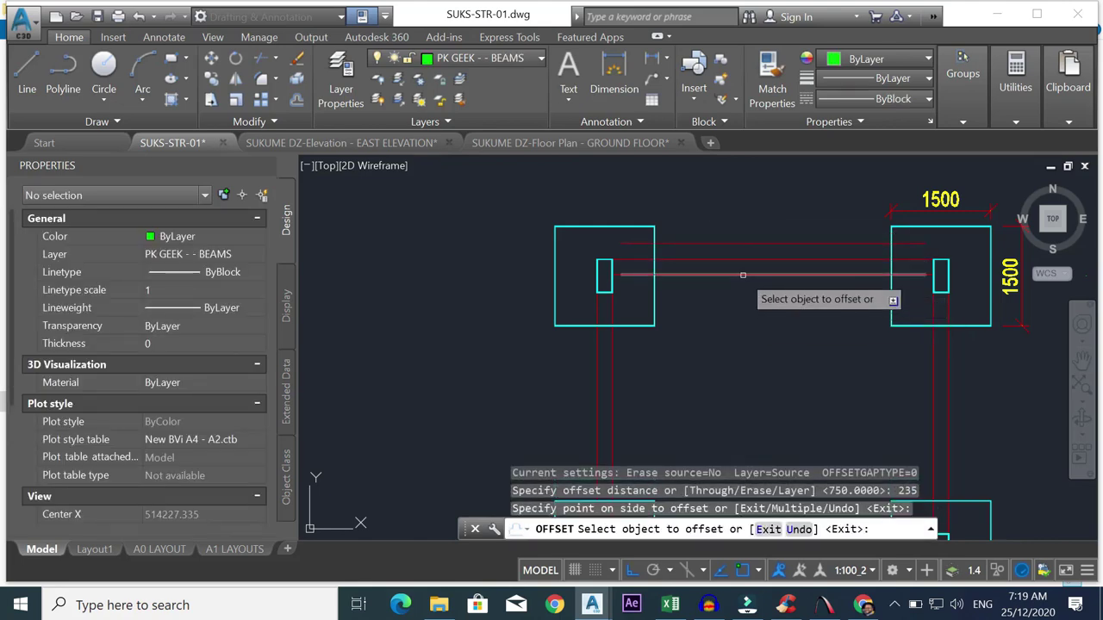
{"action": "left_click", "coordinate": [737, 312]}
- Offset the brickwork lines of the upper bay's two side walls by 235 to both sides
{"action": "left_click", "coordinate": [611, 308]}
{"action": "left_click", "coordinate": [675, 387]}
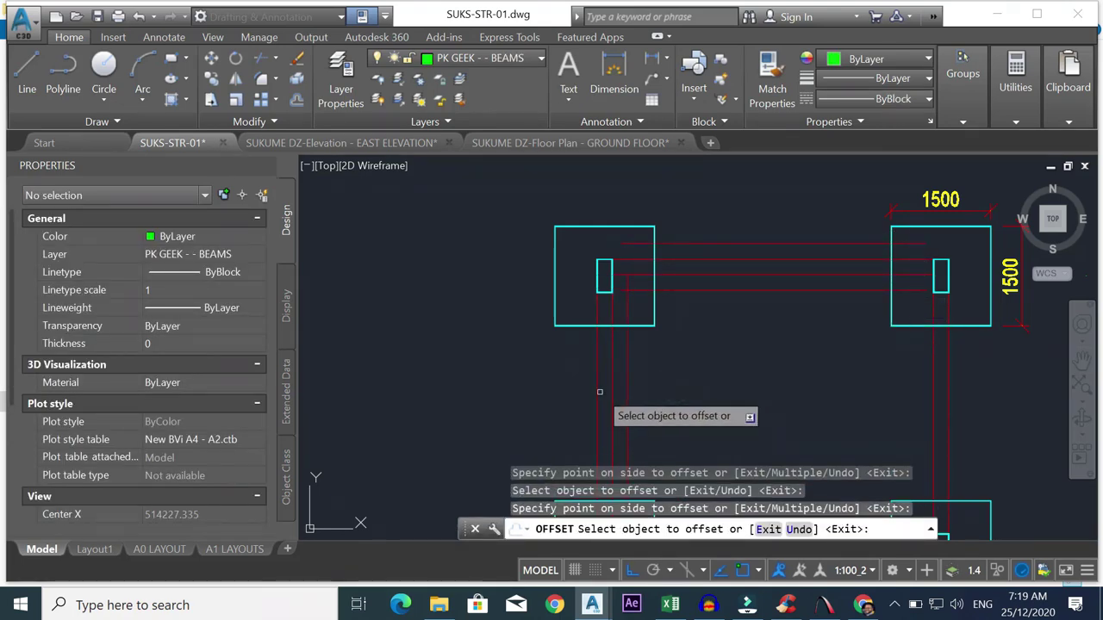
{"action": "left_click", "coordinate": [598, 392]}
{"action": "left_click", "coordinate": [568, 389]}
{"action": "scroll", "coordinate": [724, 377], "scroll_direction": "down", "scroll_amount": 3}
{"action": "scroll", "coordinate": [804, 372], "scroll_direction": "up", "scroll_amount": 2}
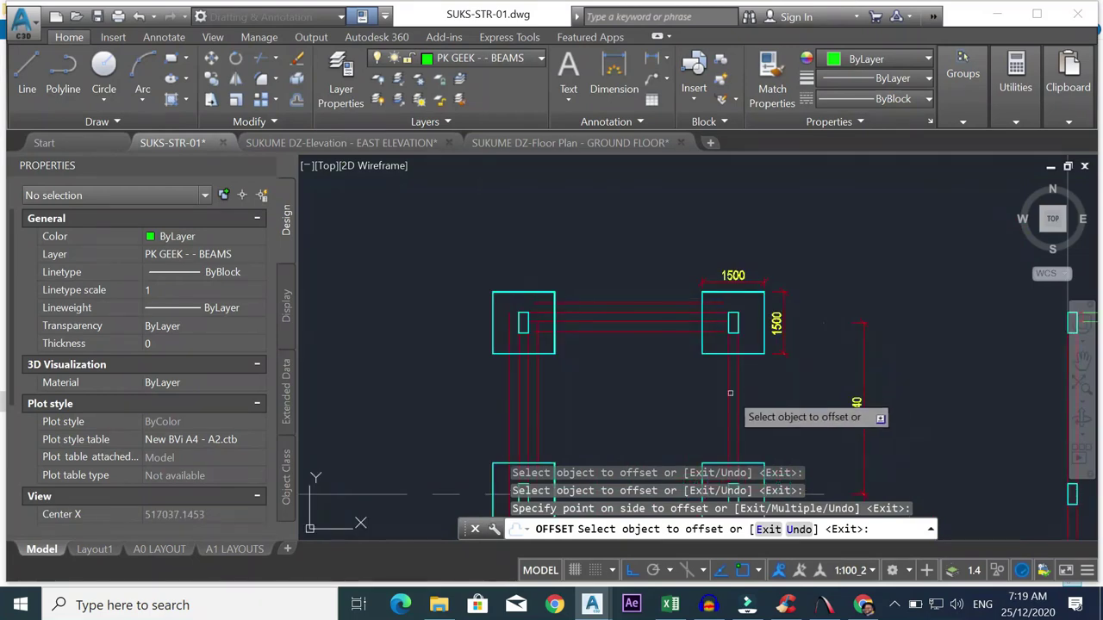
{"action": "left_click", "coordinate": [736, 388]}
{"action": "left_click", "coordinate": [780, 396]}
{"action": "left_click", "coordinate": [728, 403]}
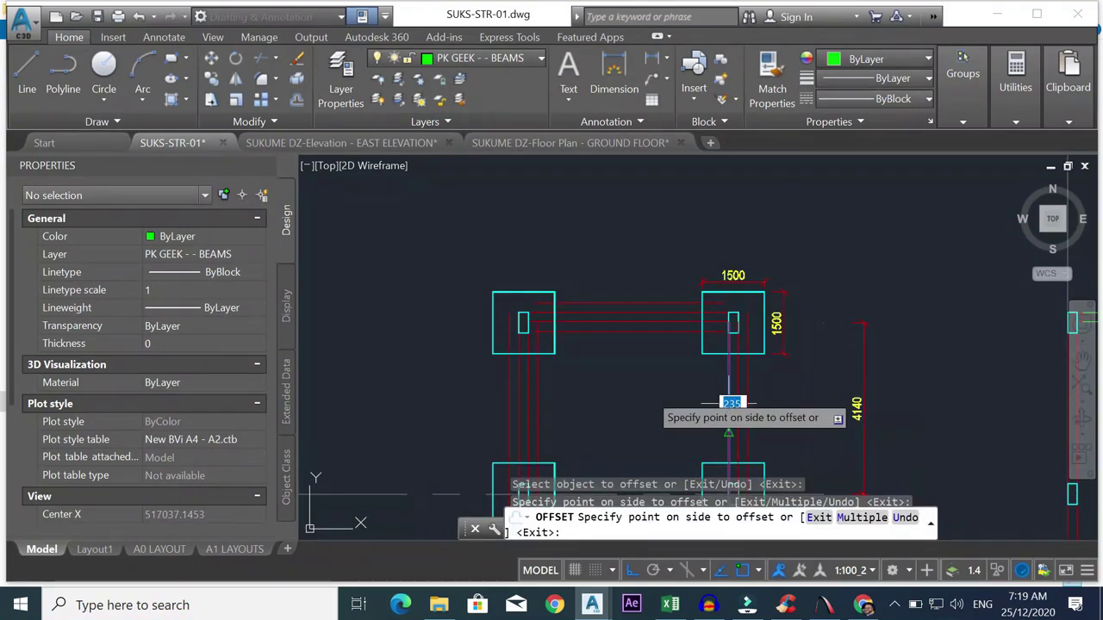
{"action": "left_click", "coordinate": [649, 394]}
- Offset the lower bay's side-wall lines and the short middle segment of the bottom wall by 235 to form footing edges
{"action": "scroll", "coordinate": [674, 381], "scroll_direction": "down", "scroll_amount": 6}
{"action": "scroll", "coordinate": [674, 382], "scroll_direction": "up", "scroll_amount": 7}
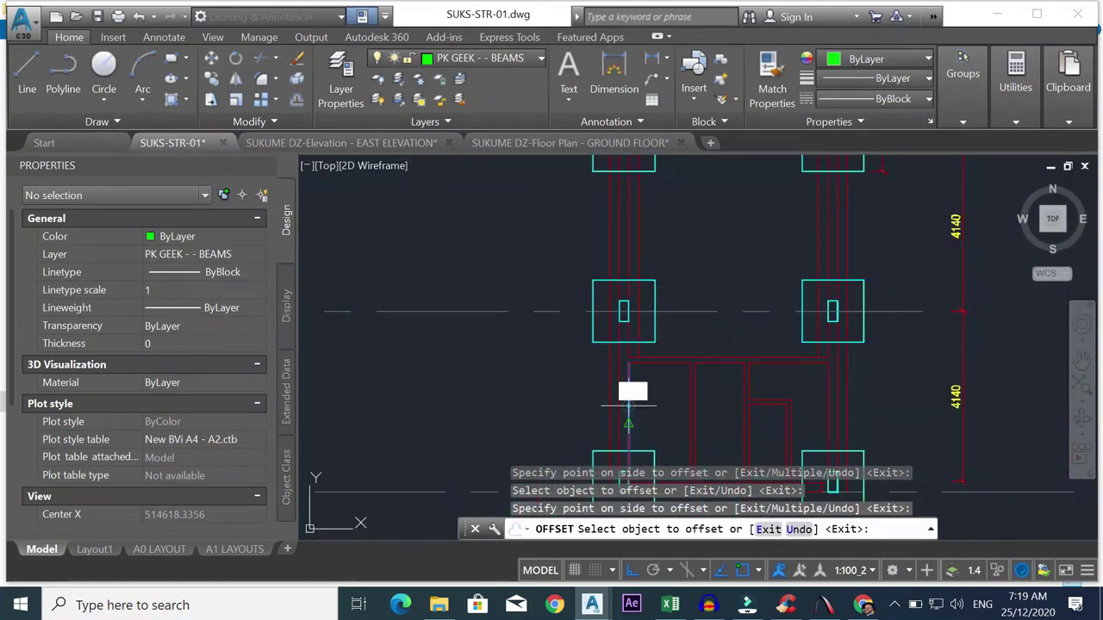
{"action": "scroll", "coordinate": [669, 409], "scroll_direction": "down", "scroll_amount": 3}
{"action": "scroll", "coordinate": [670, 409], "scroll_direction": "up", "scroll_amount": 2}
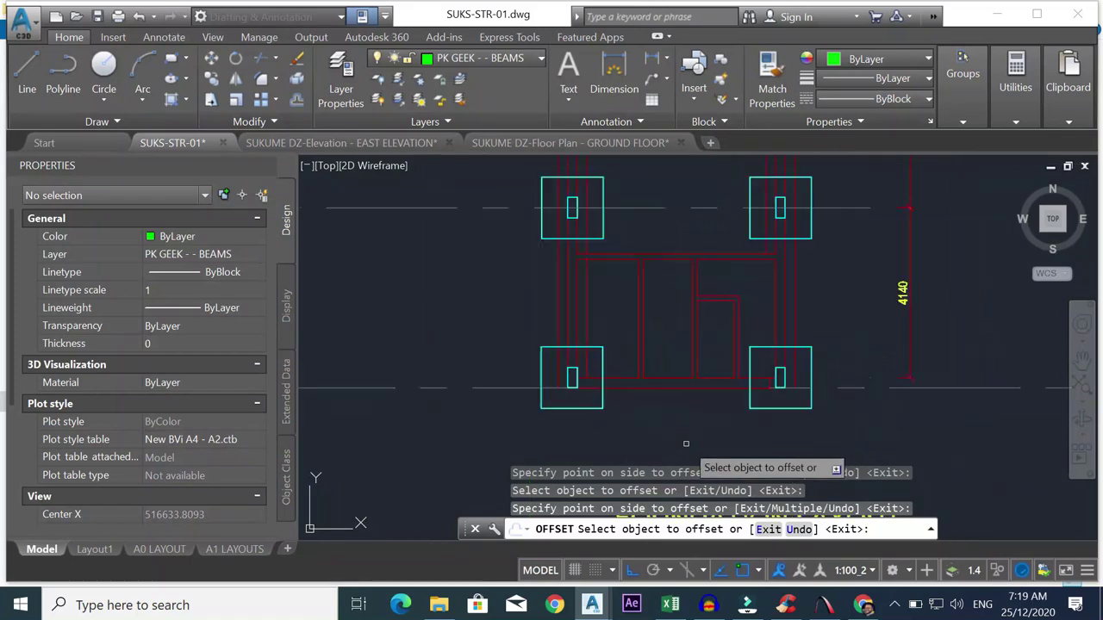
{"action": "left_click", "coordinate": [657, 378]}
{"action": "left_click", "coordinate": [664, 352]}
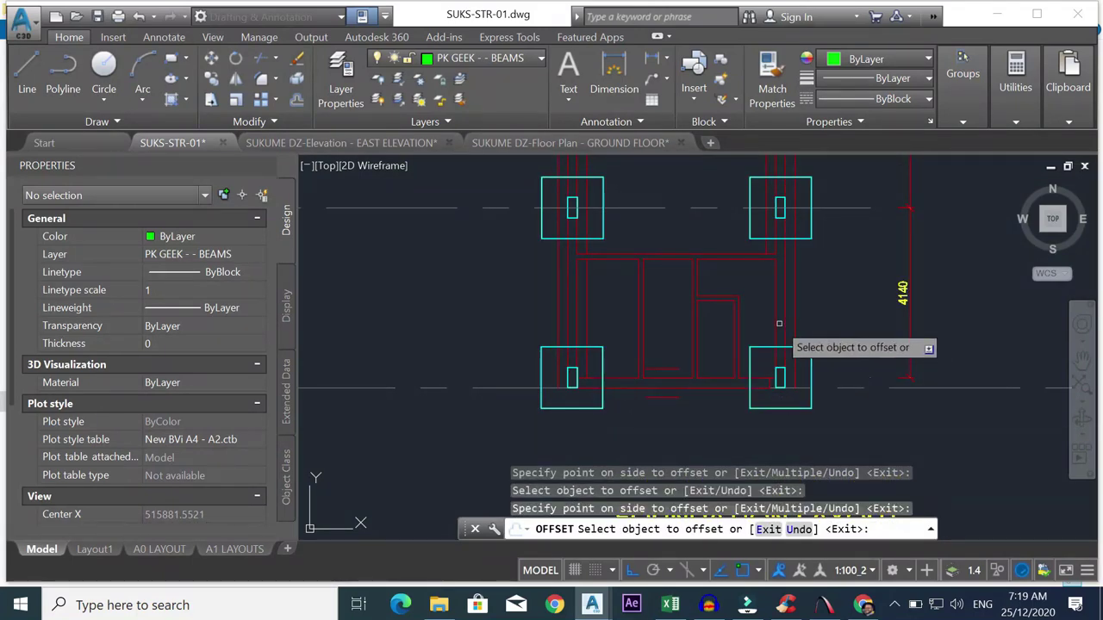
{"action": "key", "text": "Escape"}
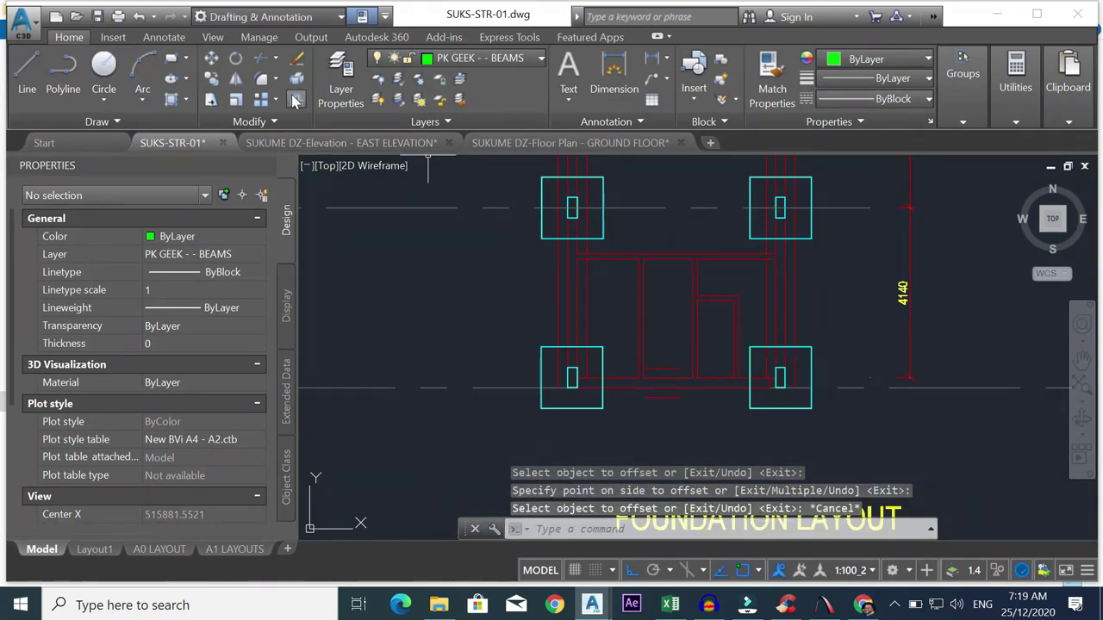
- Fillet the outer footing edges of the left and bottom walls into a sharp corner at the lower-left column footing
{"action": "left_click", "coordinate": [263, 81]}
{"action": "left_click", "coordinate": [560, 382]}
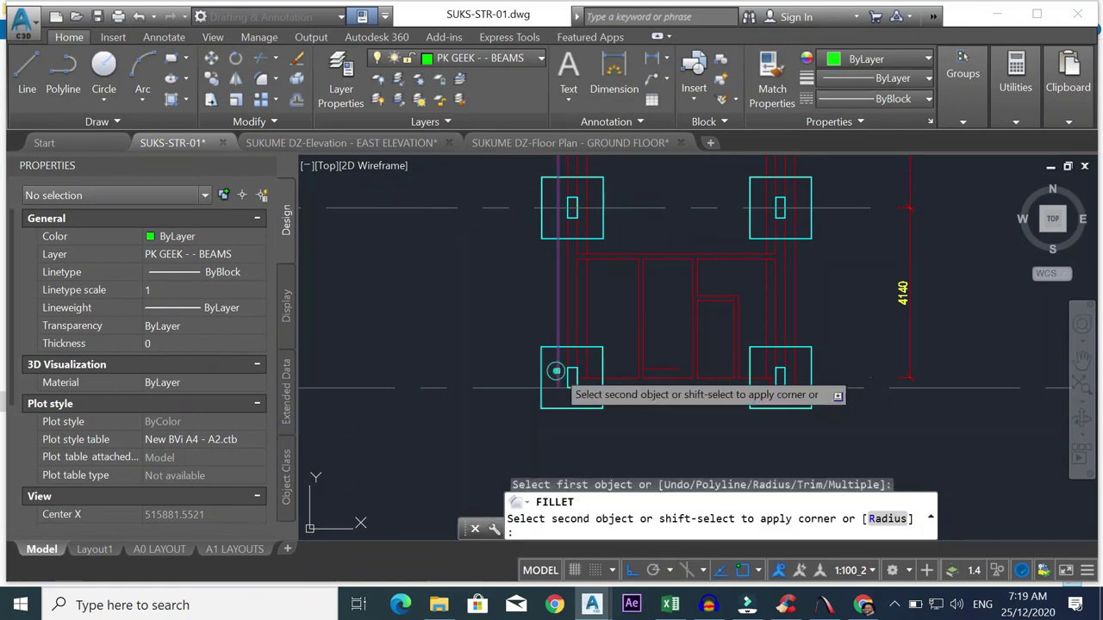
{"action": "left_click", "coordinate": [652, 389]}
- Try to fillet the outer lower-right footing corner and join the inner left footing edge to the bottom wall line
{"action": "key", "text": "Return"}
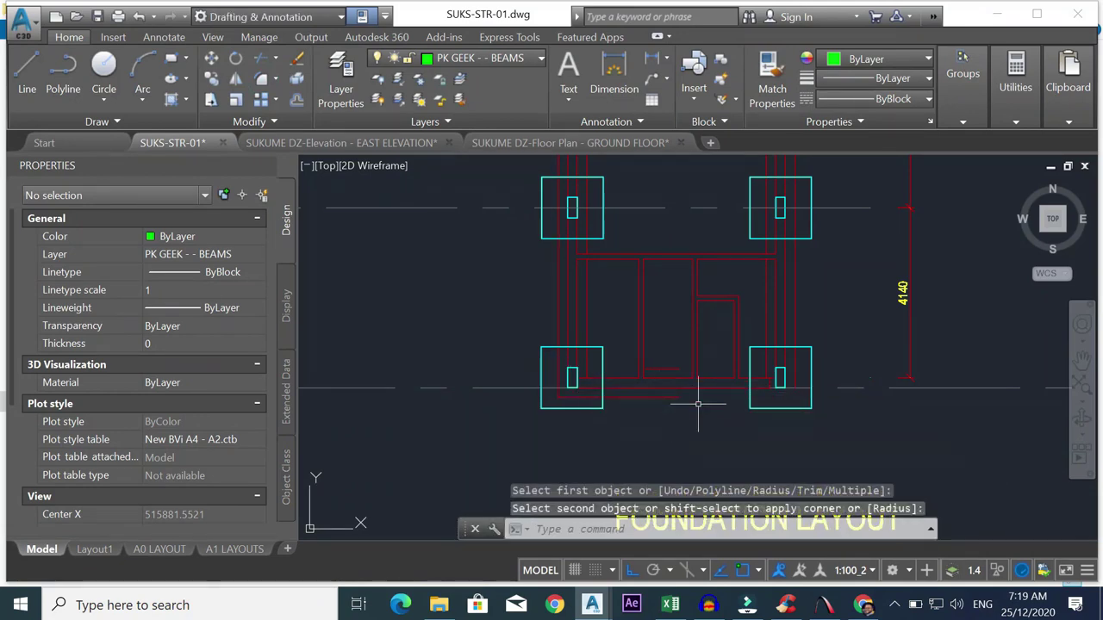
{"action": "left_click", "coordinate": [773, 308]}
{"action": "left_click", "coordinate": [758, 257]}
{"action": "key", "text": "Return"}
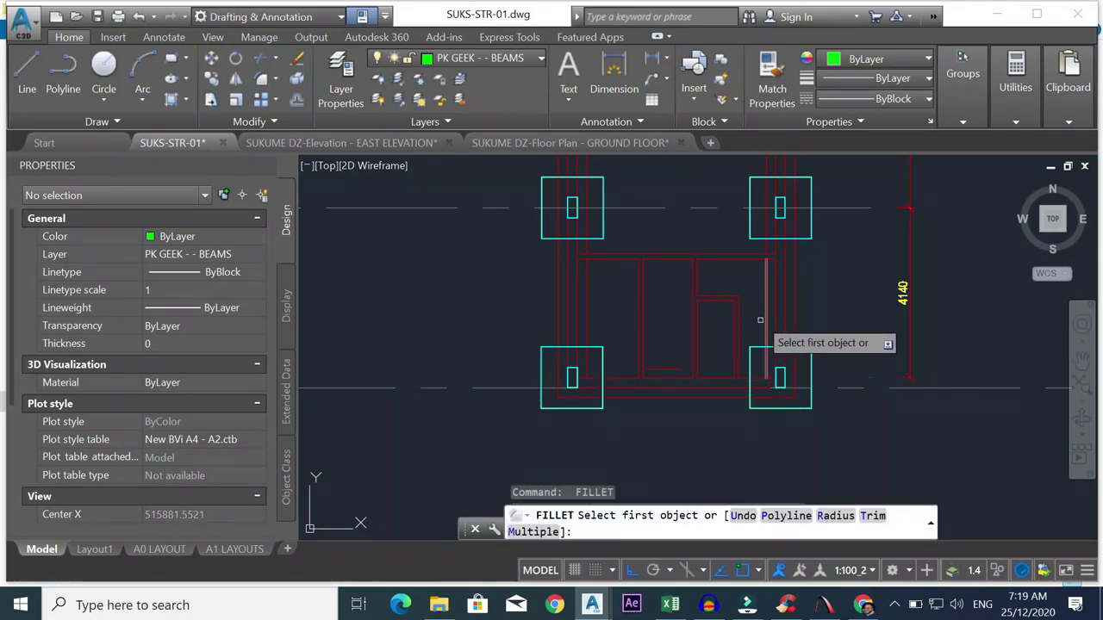
{"action": "left_click", "coordinate": [587, 302]}
{"action": "left_click", "coordinate": [618, 376]}
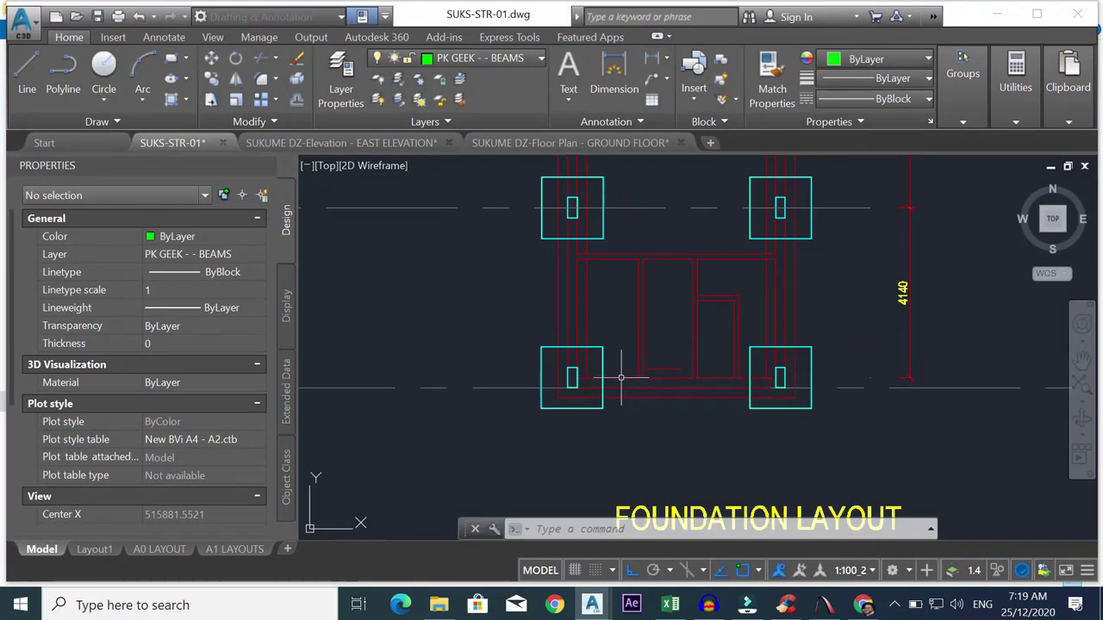
- Undo the fillets of the inner lower-left and outer lower-right corners
{"action": "scroll", "coordinate": [582, 391], "scroll_direction": "up", "scroll_amount": 4}
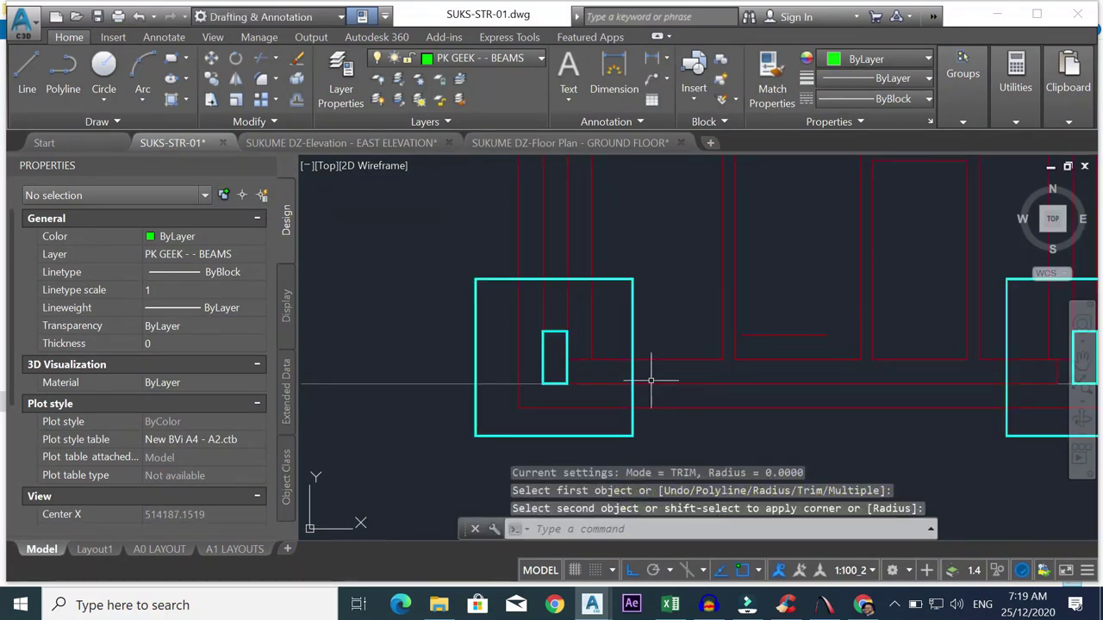
{"action": "key", "text": "ctrl+z"}
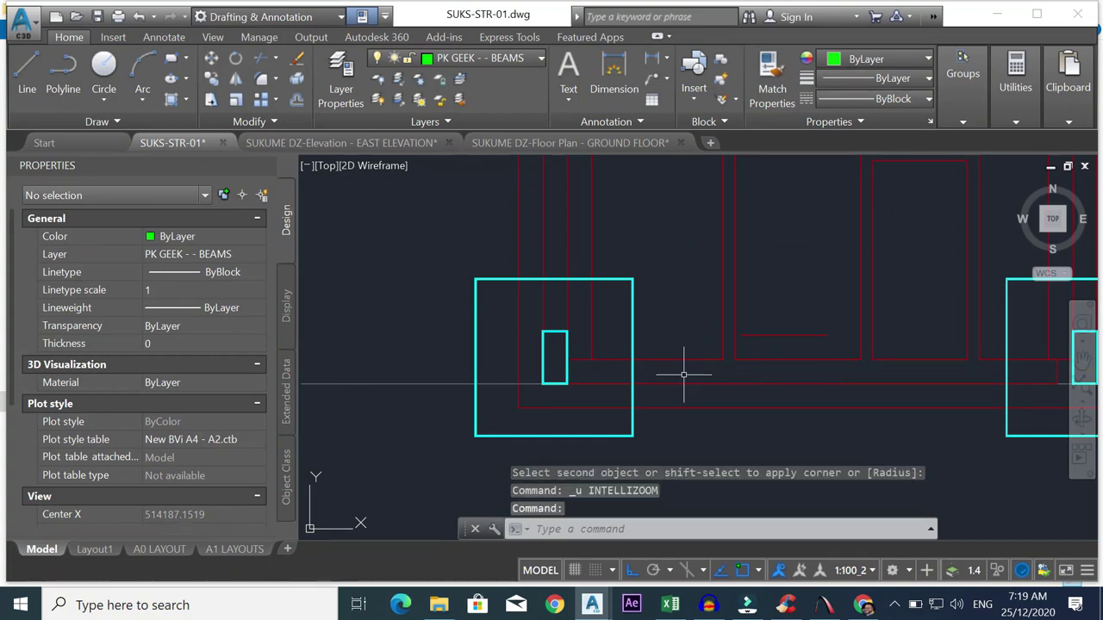
{"action": "key", "text": "ctrl+z"}
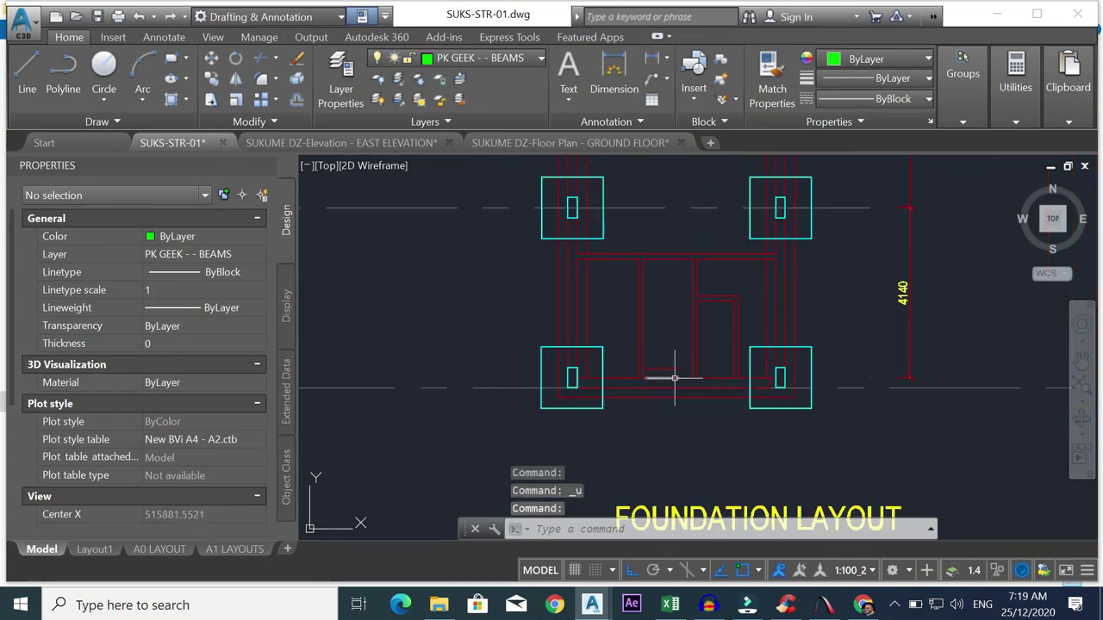
{"action": "scroll", "coordinate": [582, 367], "scroll_direction": "up", "scroll_amount": 8}
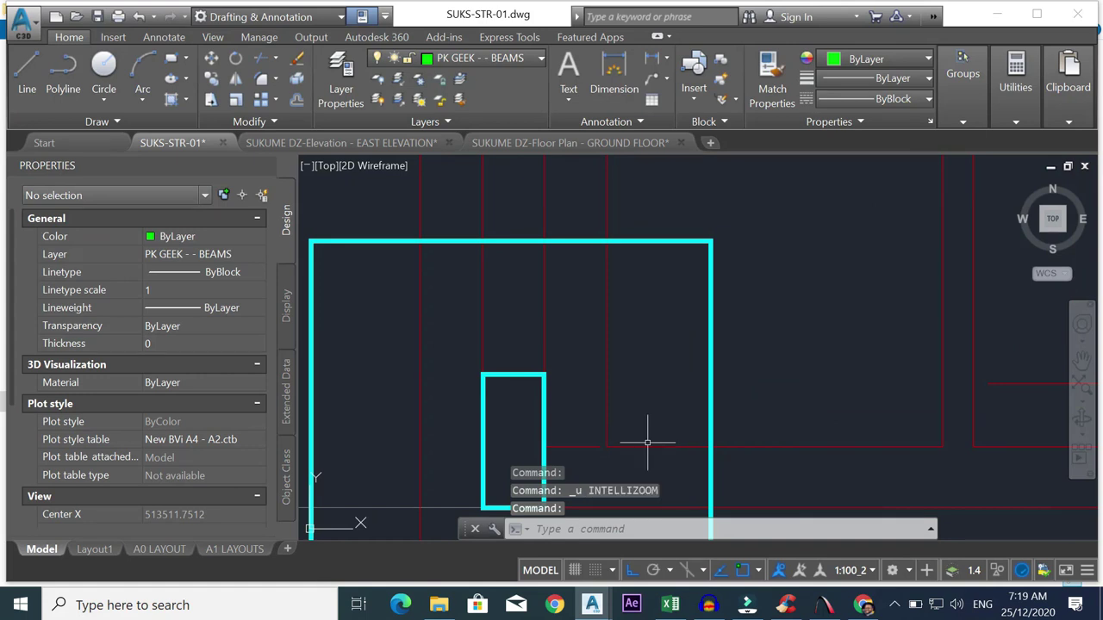
{"action": "key", "text": "ctrl+z"}
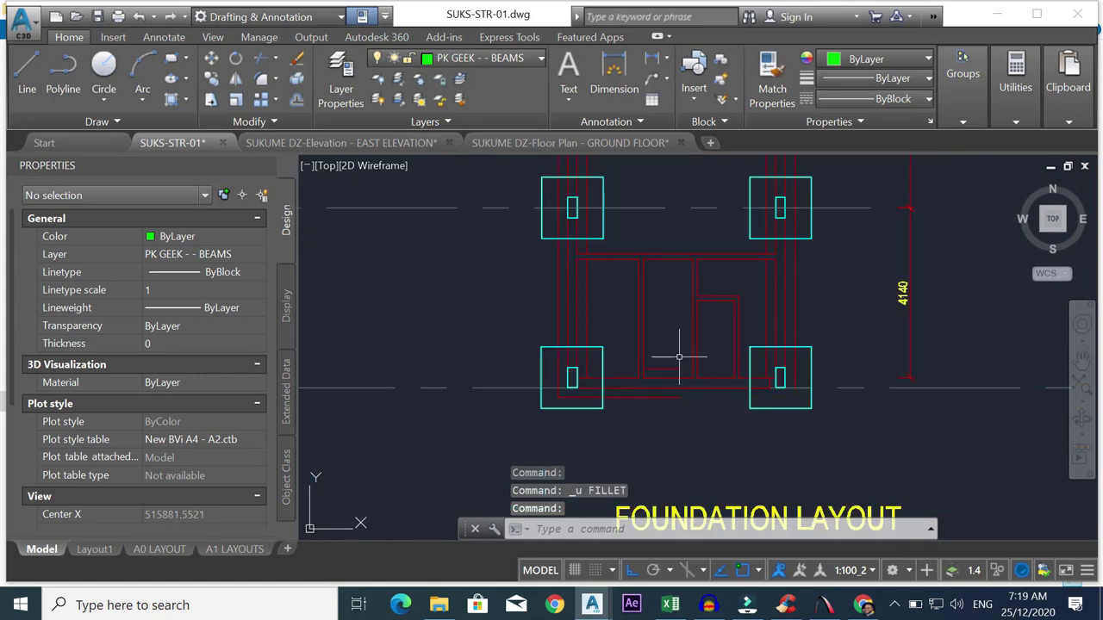
- Offset the inner bottom wall line beside the lower-left column inward by 235
{"action": "scroll", "coordinate": [556, 382], "scroll_direction": "up", "scroll_amount": 5}
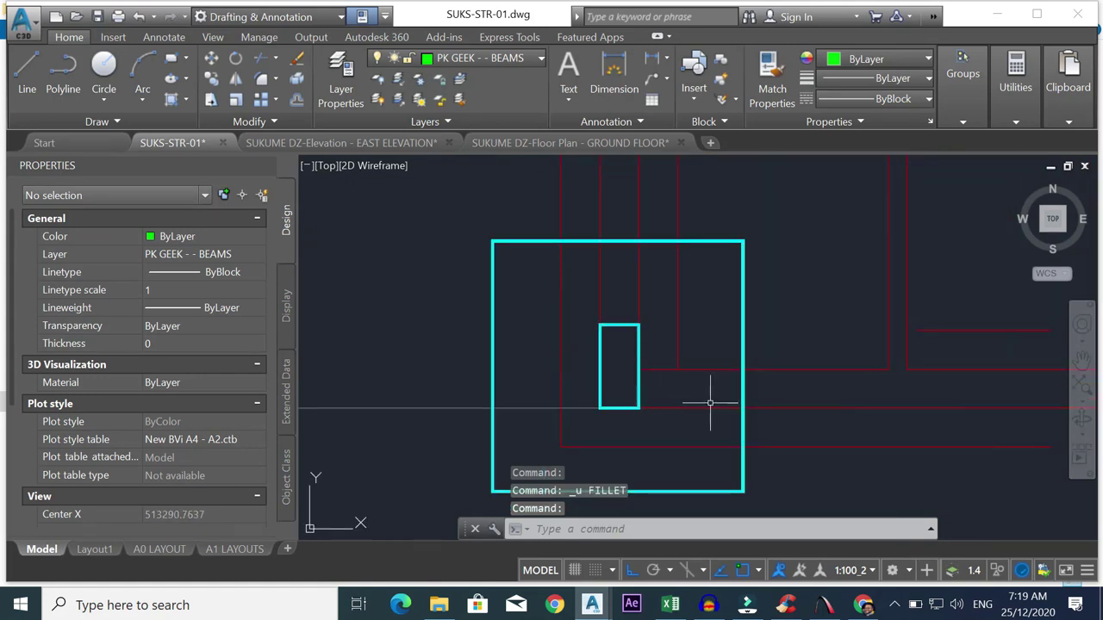
{"action": "left_click", "coordinate": [295, 101]}
{"action": "key", "text": "Return"}
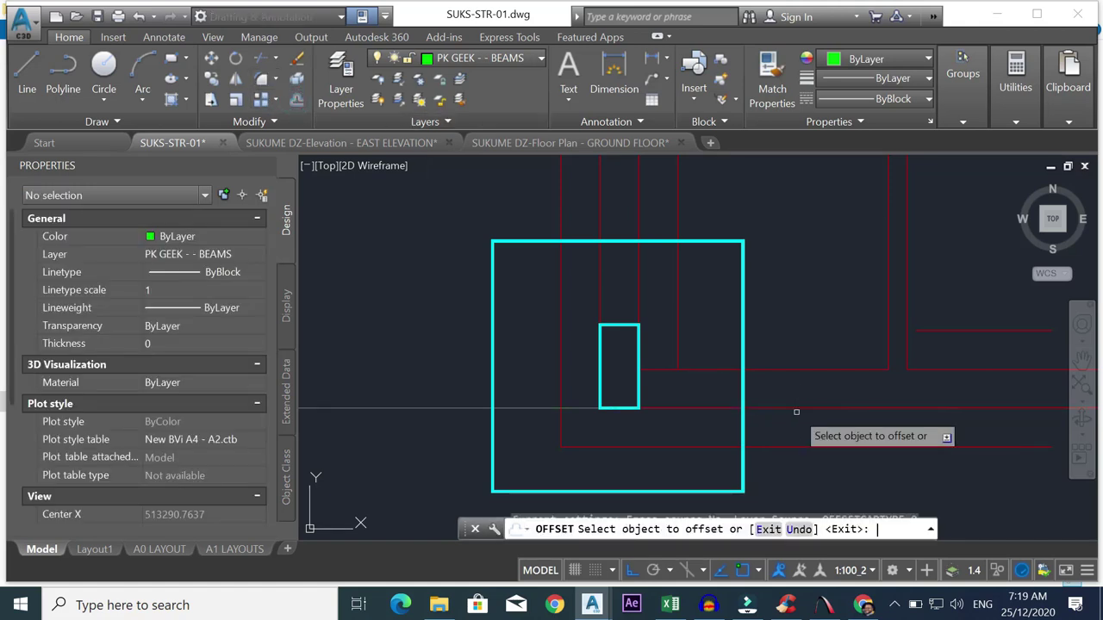
{"action": "left_click", "coordinate": [788, 368]}
{"action": "left_click", "coordinate": [761, 363]}
{"action": "key", "text": "Escape"}
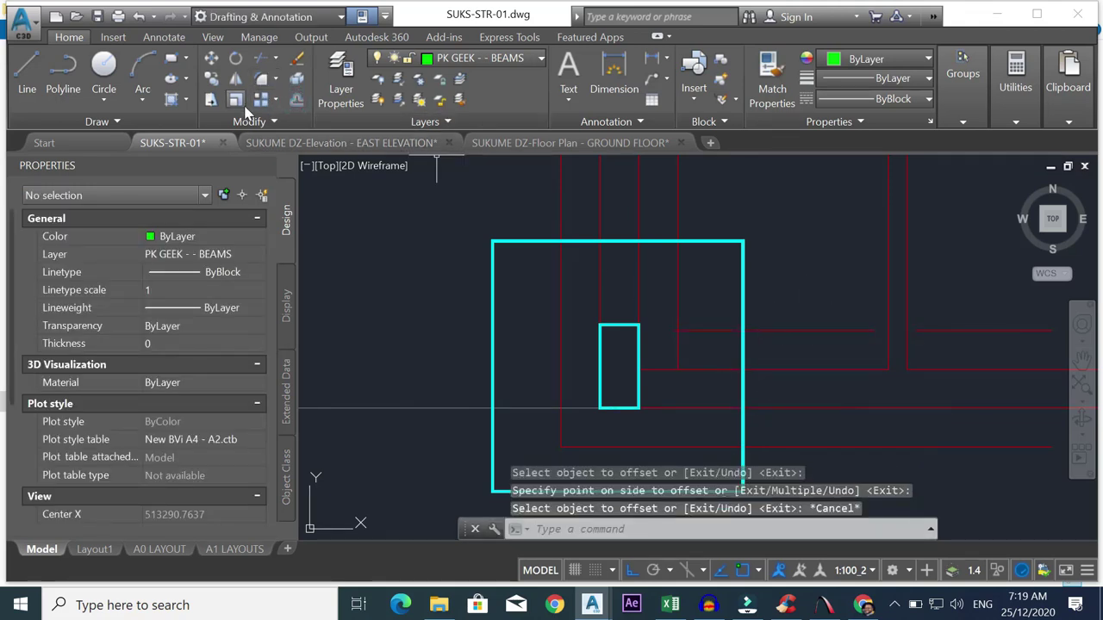
- Fillet the inner lower-left footing corner, and join the outer right footing edge to the bottom one
{"action": "left_click", "coordinate": [263, 84]}
{"action": "left_click", "coordinate": [677, 328]}
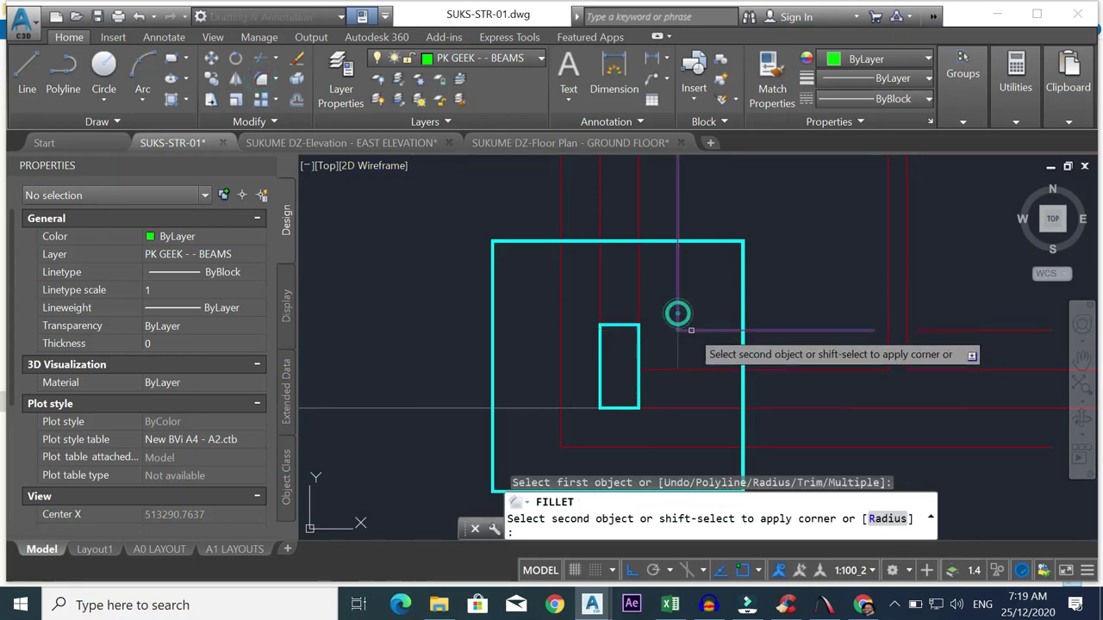
{"action": "scroll", "coordinate": [691, 331], "scroll_direction": "down", "scroll_amount": 2}
{"action": "scroll", "coordinate": [691, 331], "scroll_direction": "down", "scroll_amount": 3}
{"action": "key", "text": "Return"}
{"action": "scroll", "coordinate": [901, 350], "scroll_direction": "up", "scroll_amount": 2}
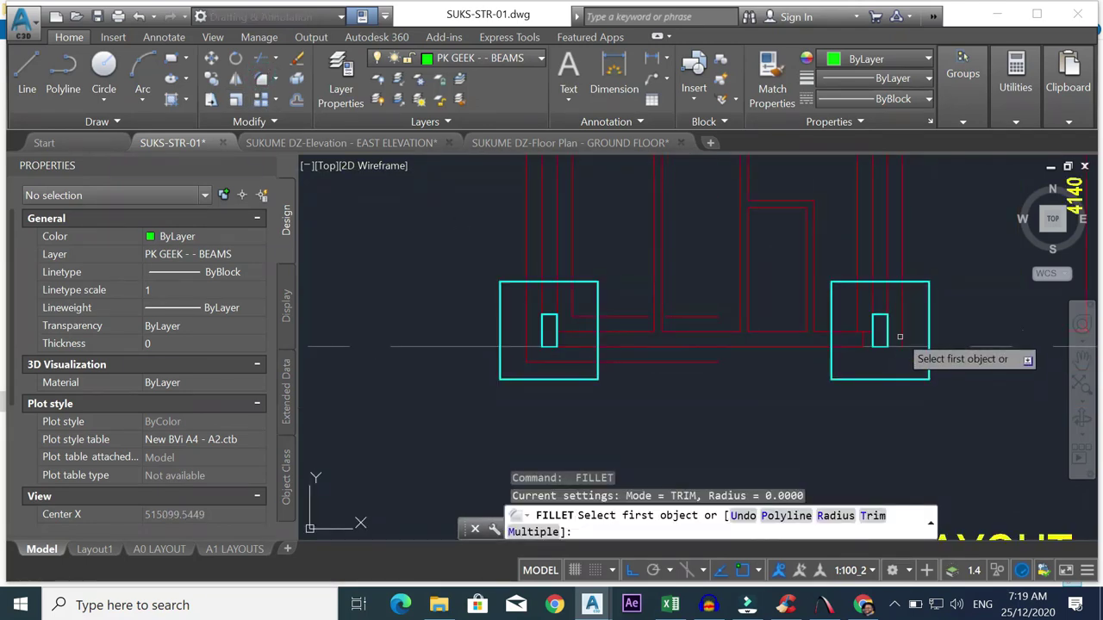
{"action": "left_click", "coordinate": [900, 326]}
{"action": "key", "text": "Escape"}
{"action": "scroll", "coordinate": [710, 355], "scroll_direction": "down", "scroll_amount": 5}
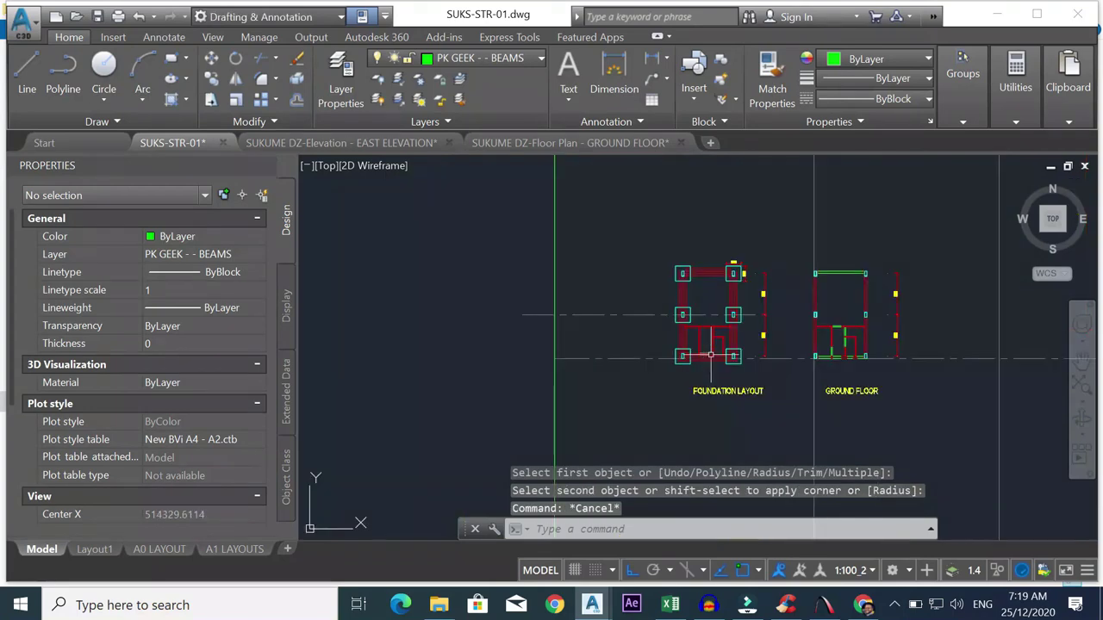
- Match the outer left and bottom footing edges of the foundation layout to the footing line in the reference double-story foundation plan
{"action": "key", "text": "Return"}
{"action": "scroll", "coordinate": [750, 248], "scroll_direction": "down", "scroll_amount": 5}
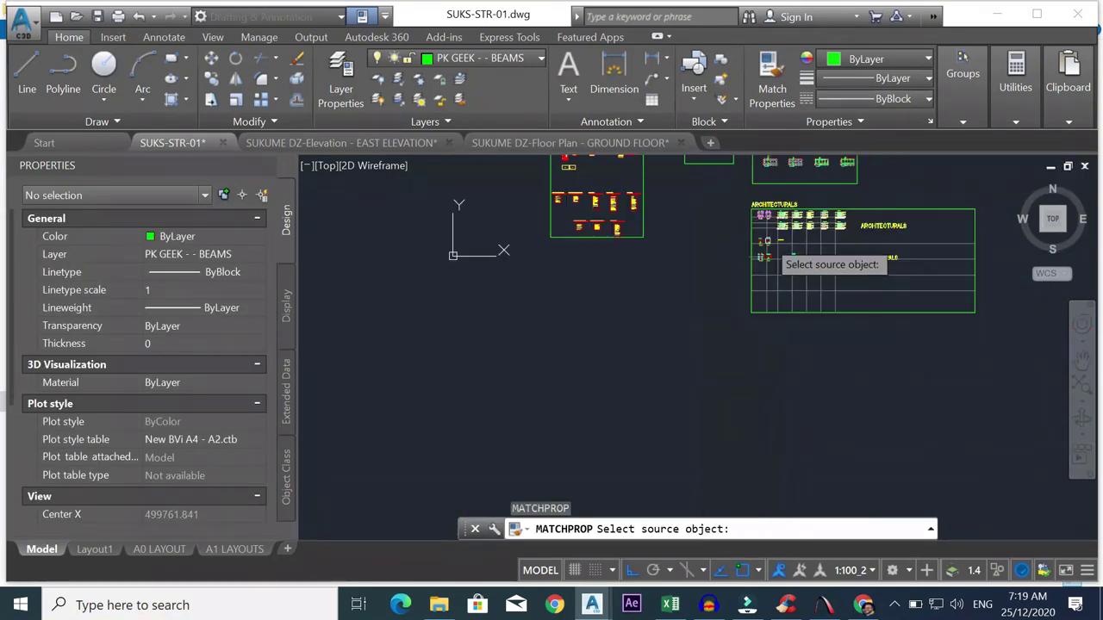
{"action": "scroll", "coordinate": [765, 168], "scroll_direction": "up", "scroll_amount": 4}
{"action": "scroll", "coordinate": [767, 172], "scroll_direction": "down", "scroll_amount": 3}
{"action": "scroll", "coordinate": [775, 185], "scroll_direction": "up", "scroll_amount": 6}
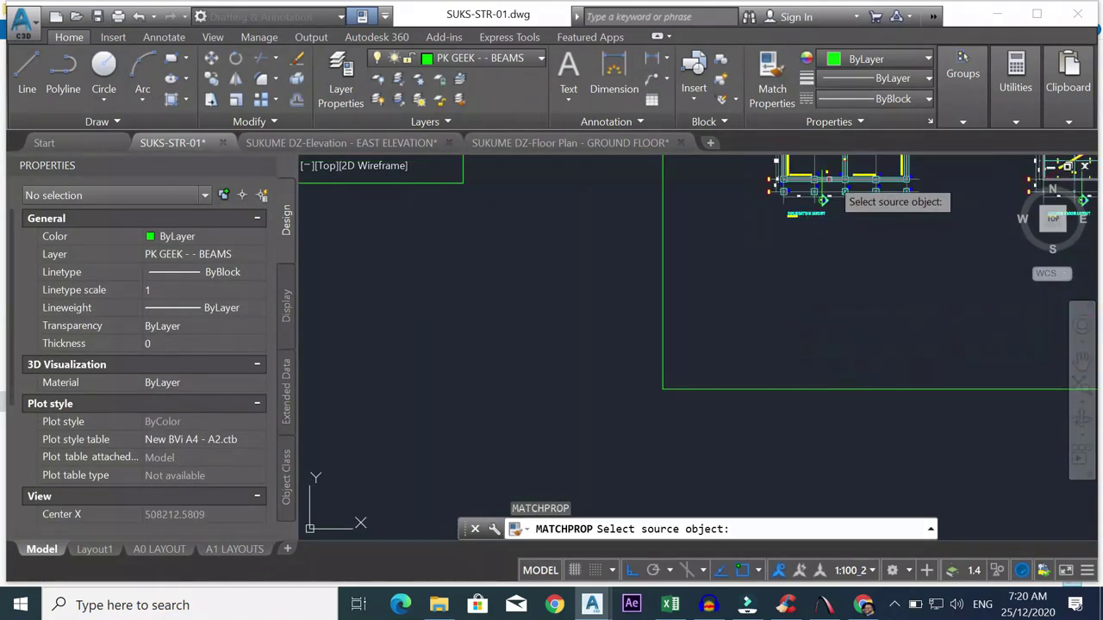
{"action": "left_click", "coordinate": [780, 195]}
{"action": "scroll", "coordinate": [740, 224], "scroll_direction": "down", "scroll_amount": 4}
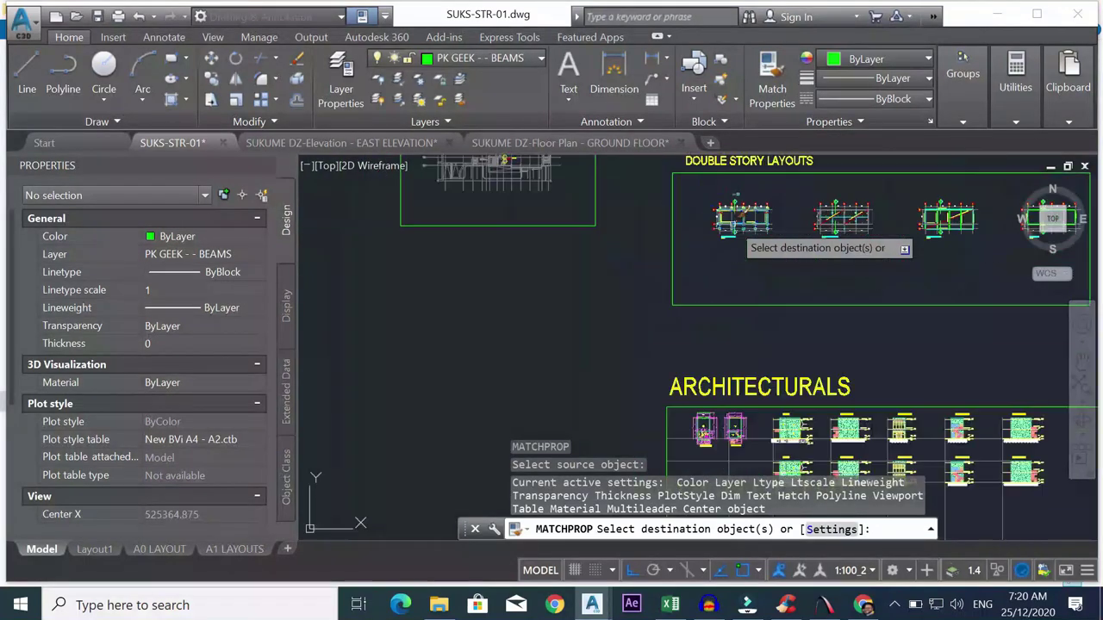
{"action": "scroll", "coordinate": [717, 424], "scroll_direction": "down", "scroll_amount": 2}
{"action": "scroll", "coordinate": [719, 427], "scroll_direction": "up", "scroll_amount": 8}
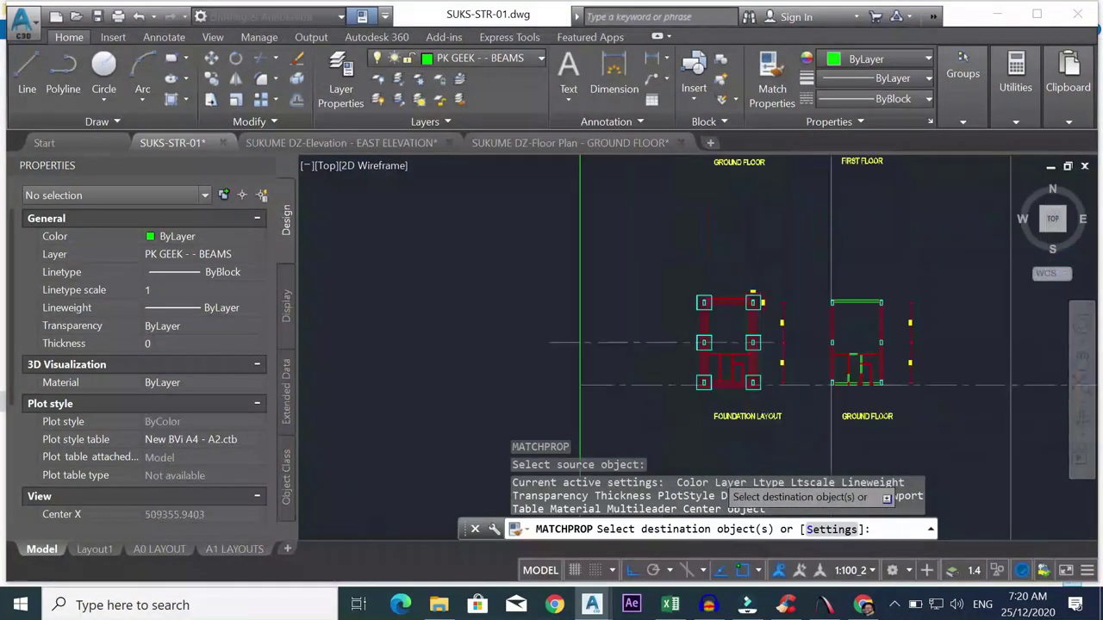
{"action": "left_click", "coordinate": [609, 290]}
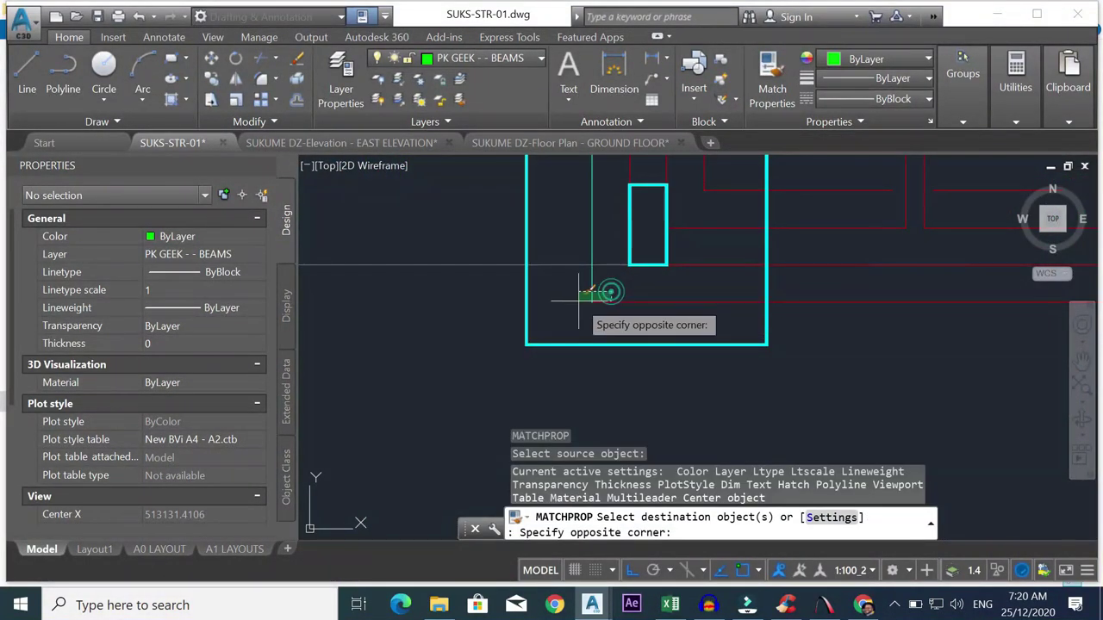
{"action": "left_click", "coordinate": [579, 302]}
- Apply the same matched properties to the outer right footing edge and the lower inner right footing edge
{"action": "scroll", "coordinate": [617, 308], "scroll_direction": "down", "scroll_amount": 5}
{"action": "scroll", "coordinate": [786, 302], "scroll_direction": "up", "scroll_amount": 2}
{"action": "scroll", "coordinate": [836, 292], "scroll_direction": "up", "scroll_amount": 2}
{"action": "left_click", "coordinate": [899, 267]}
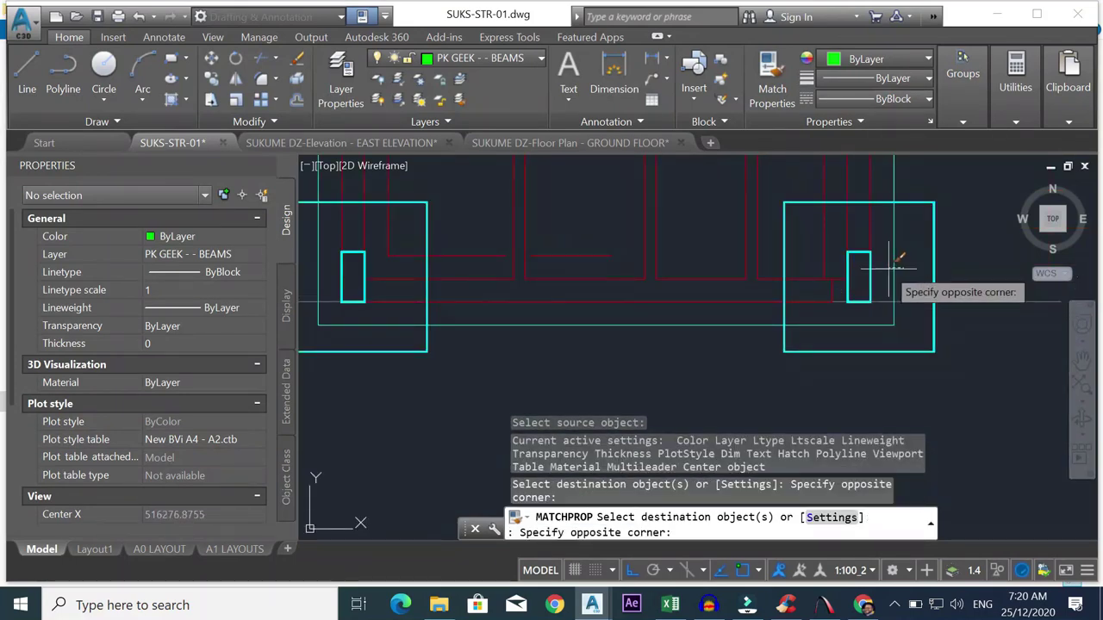
{"action": "left_click", "coordinate": [886, 268]}
{"action": "left_click", "coordinate": [833, 239]}
{"action": "left_click", "coordinate": [746, 260]}
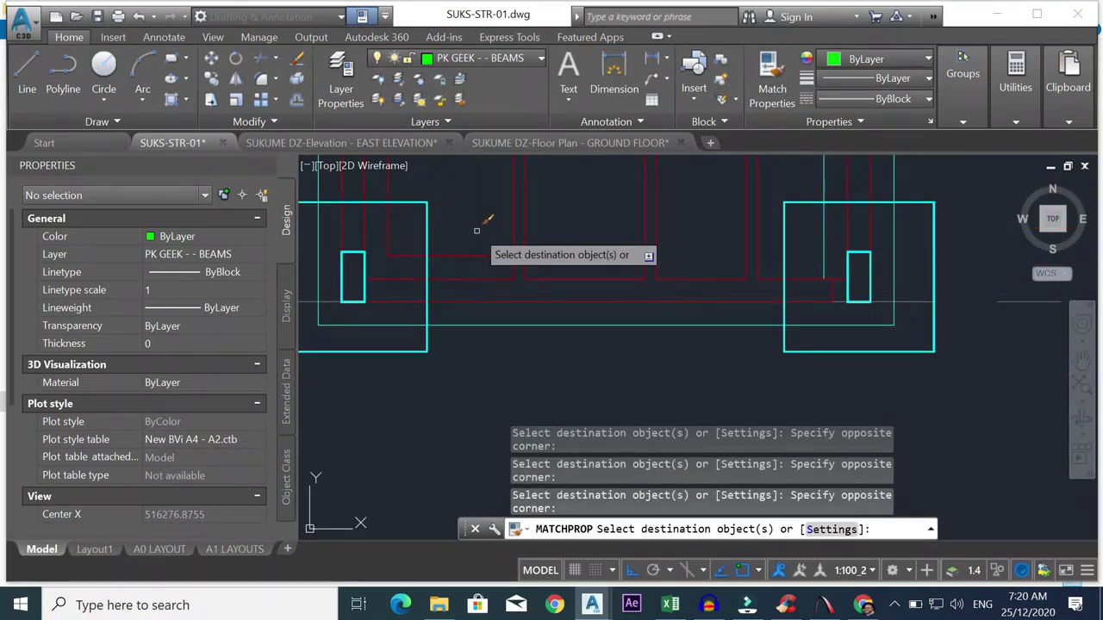
- Apply the matched footing properties to the inner bottom edge and the inner left edges of the foundation layout
{"action": "left_click", "coordinate": [459, 257]}
{"action": "left_click", "coordinate": [446, 243]}
{"action": "scroll", "coordinate": [371, 211], "scroll_direction": "down", "scroll_amount": 3}
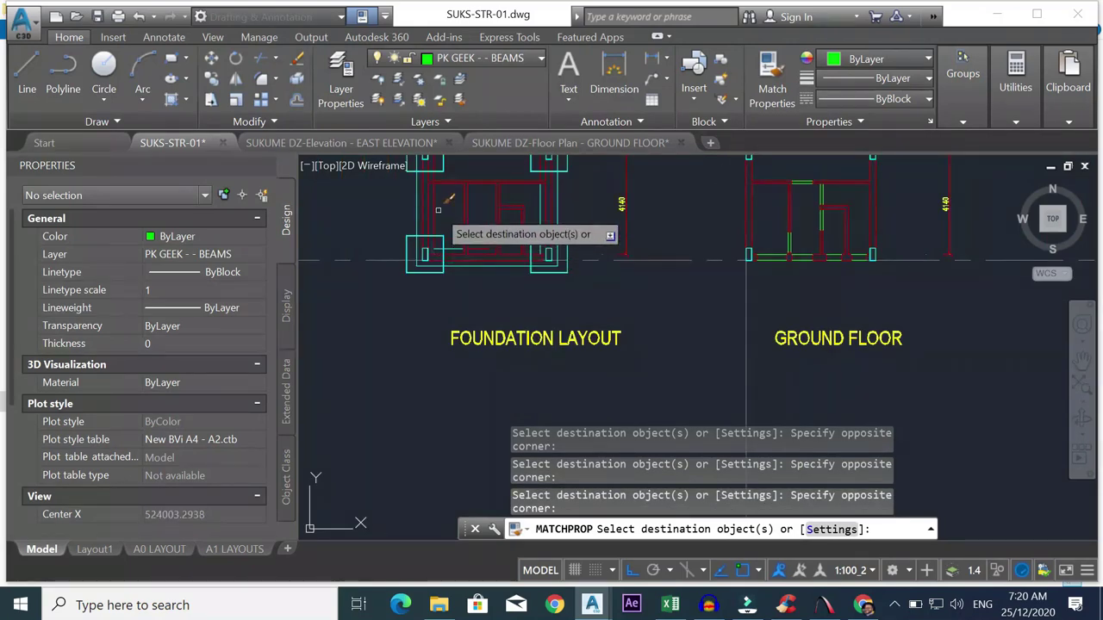
{"action": "scroll", "coordinate": [379, 213], "scroll_direction": "up", "scroll_amount": 4}
{"action": "scroll", "coordinate": [422, 198], "scroll_direction": "down", "scroll_amount": 3}
{"action": "scroll", "coordinate": [426, 193], "scroll_direction": "up", "scroll_amount": 4}
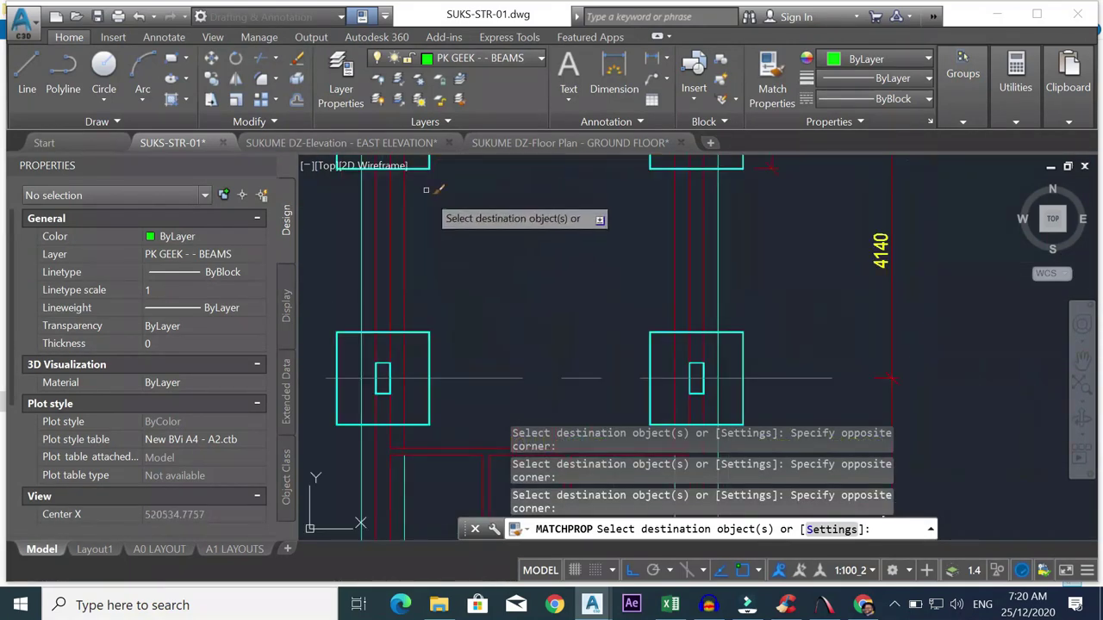
{"action": "left_click", "coordinate": [413, 227]}
{"action": "left_click", "coordinate": [403, 235]}
{"action": "key", "text": "Escape"}
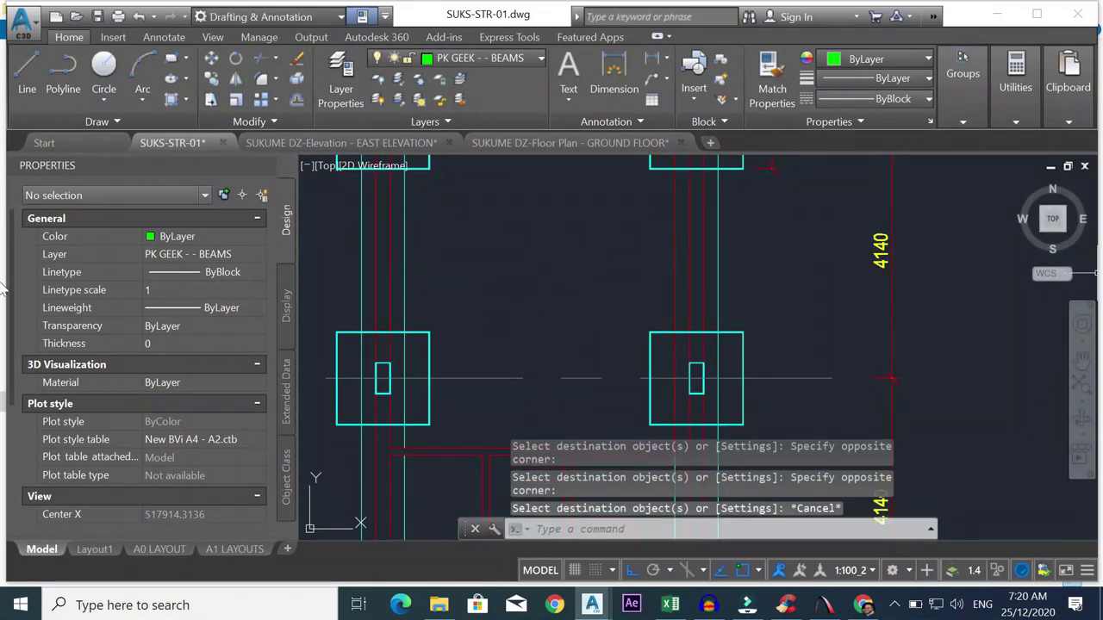
- Fillet the outer and inner footing edges with zero radius at the upper-left corner of the foundation layout
{"action": "left_click", "coordinate": [1082, 358]}
{"action": "mouse_move", "coordinate": [555, 283]}
{"action": "left_mouse_down"}
{"action": "mouse_move", "coordinate": [603, 397]}
{"action": "mouse_move", "coordinate": [470, 473]}
{"action": "left_mouse_up"}
{"action": "scroll", "coordinate": [692, 248], "scroll_direction": "down", "scroll_amount": 5}
{"action": "key", "text": "Escape"}
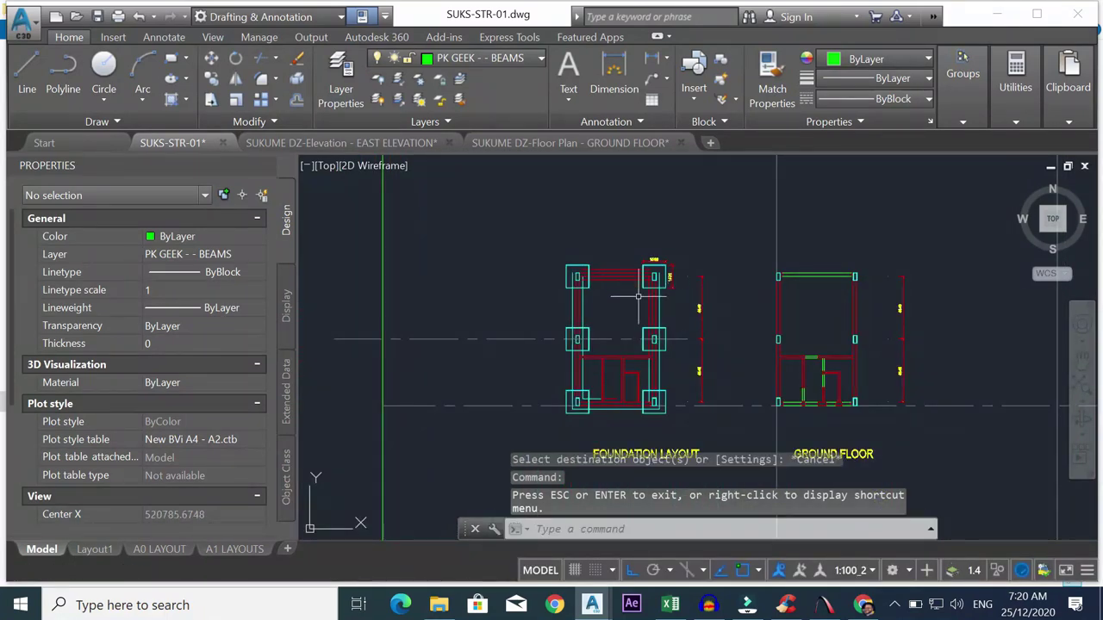
{"action": "scroll", "coordinate": [621, 273], "scroll_direction": "up", "scroll_amount": 4}
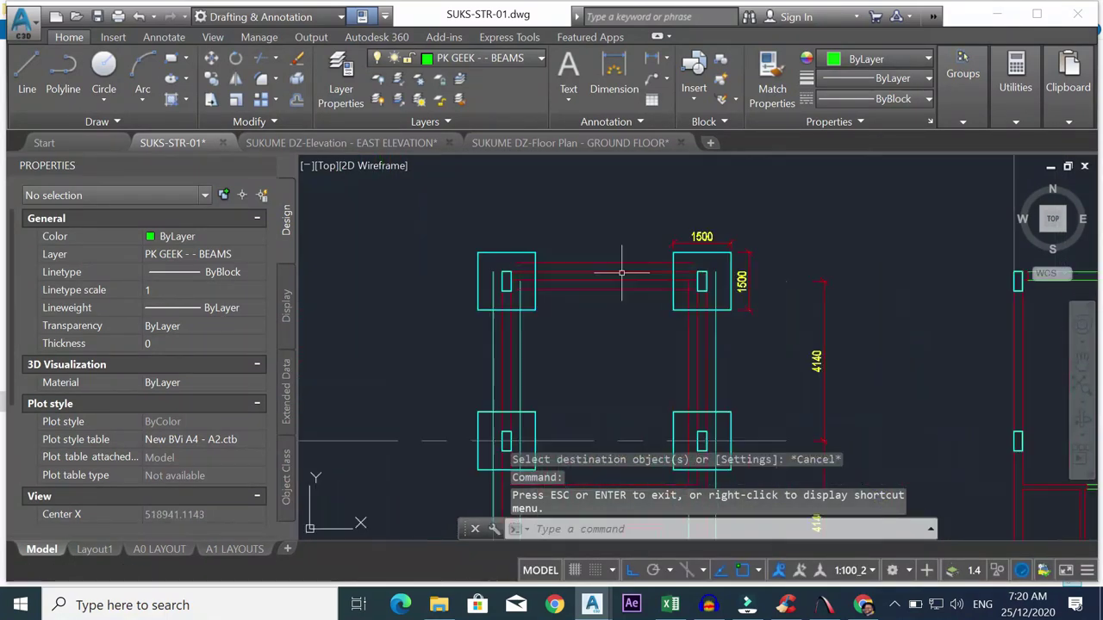
{"action": "left_click", "coordinate": [264, 80]}
{"action": "scroll", "coordinate": [492, 287], "scroll_direction": "up", "scroll_amount": 2}
{"action": "left_click", "coordinate": [492, 278]}
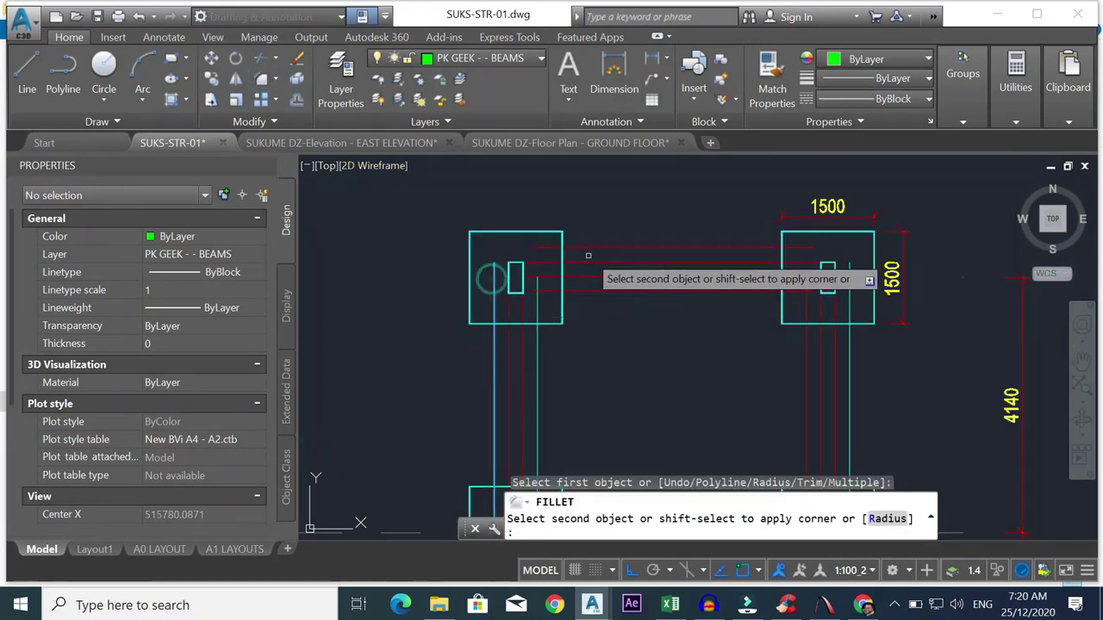
{"action": "left_click", "coordinate": [596, 248]}
{"action": "left_click", "coordinate": [575, 291]}
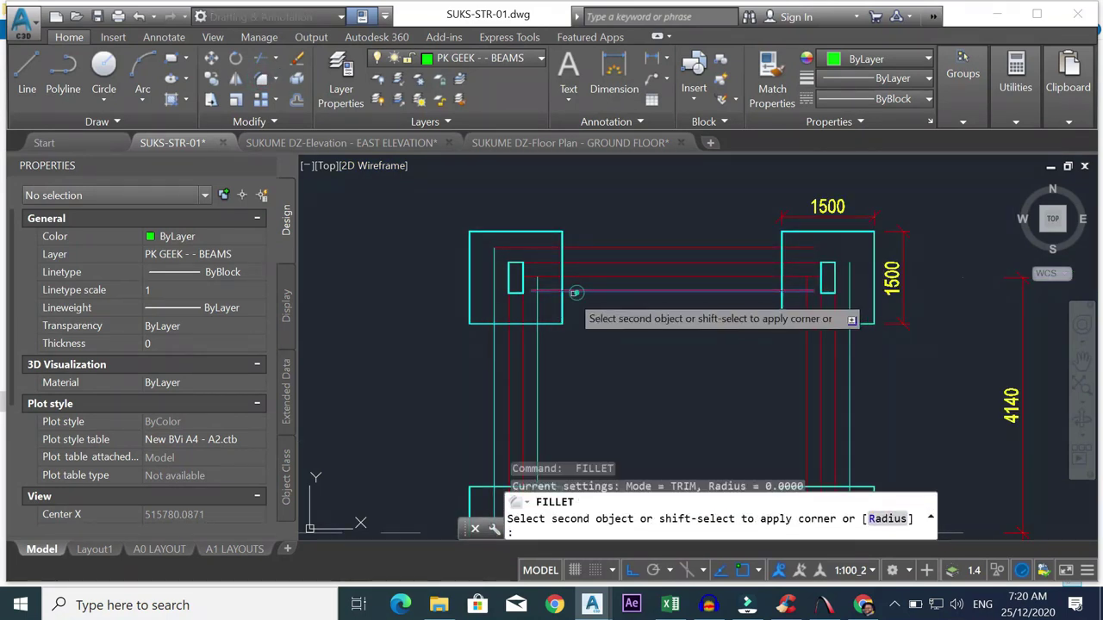
{"action": "left_click", "coordinate": [538, 302]}
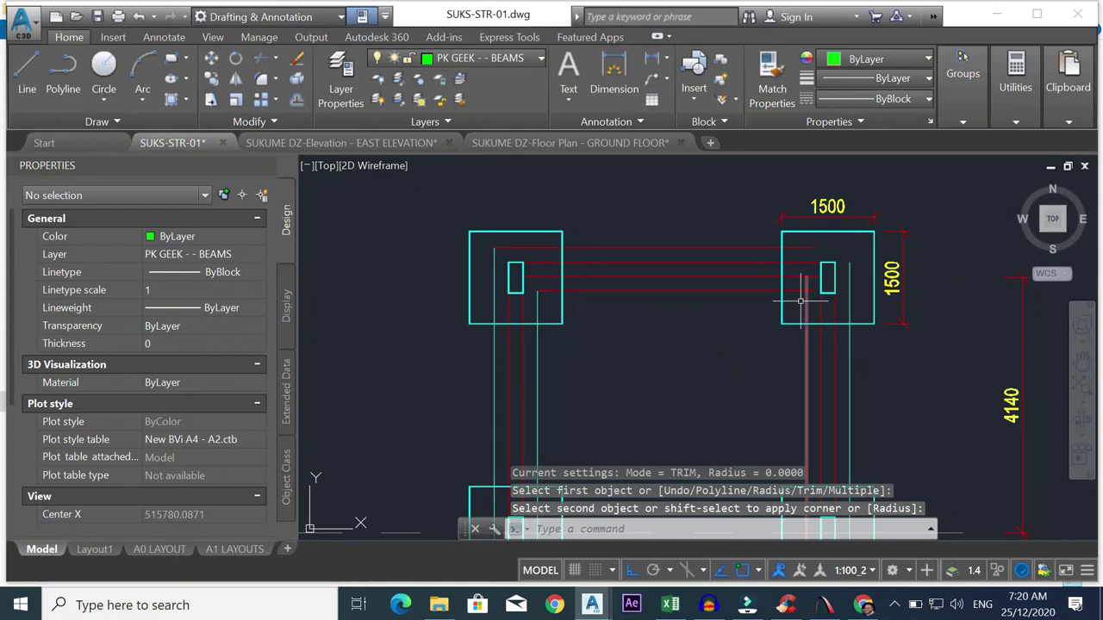
- Fillet the inner and outer footing edges at the upper-right corner of the foundation layout
{"action": "key", "text": "Return"}
{"action": "left_click", "coordinate": [805, 304]}
{"action": "left_click", "coordinate": [780, 291]}
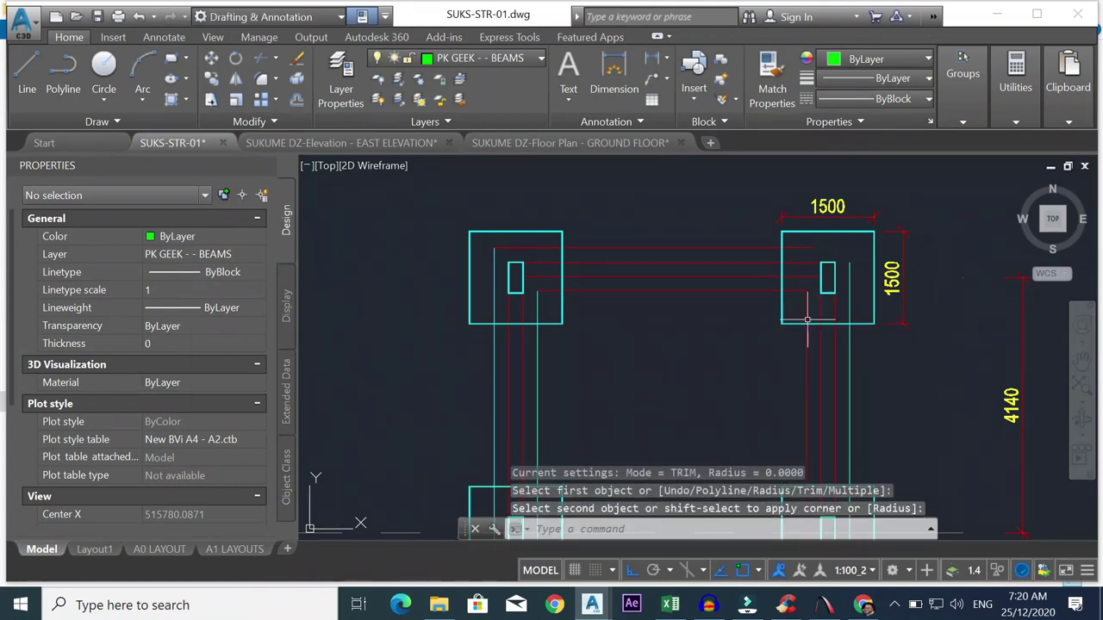
{"action": "key", "text": "Return"}
{"action": "left_click", "coordinate": [808, 306]}
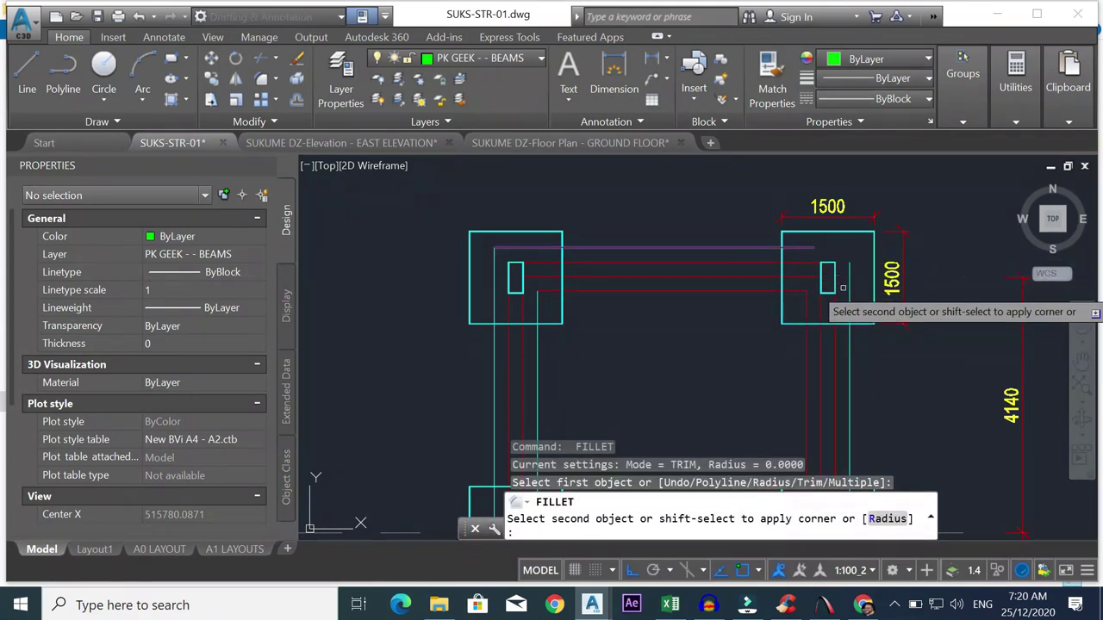
{"action": "left_click", "coordinate": [849, 290]}
{"action": "left_click", "coordinate": [848, 291]}
{"action": "key", "text": "Escape"}
- Match the outer and inner top footing edges to the properties of the inner left footing edge
{"action": "type", "text": "MA"}
{"action": "key", "text": "Return"}
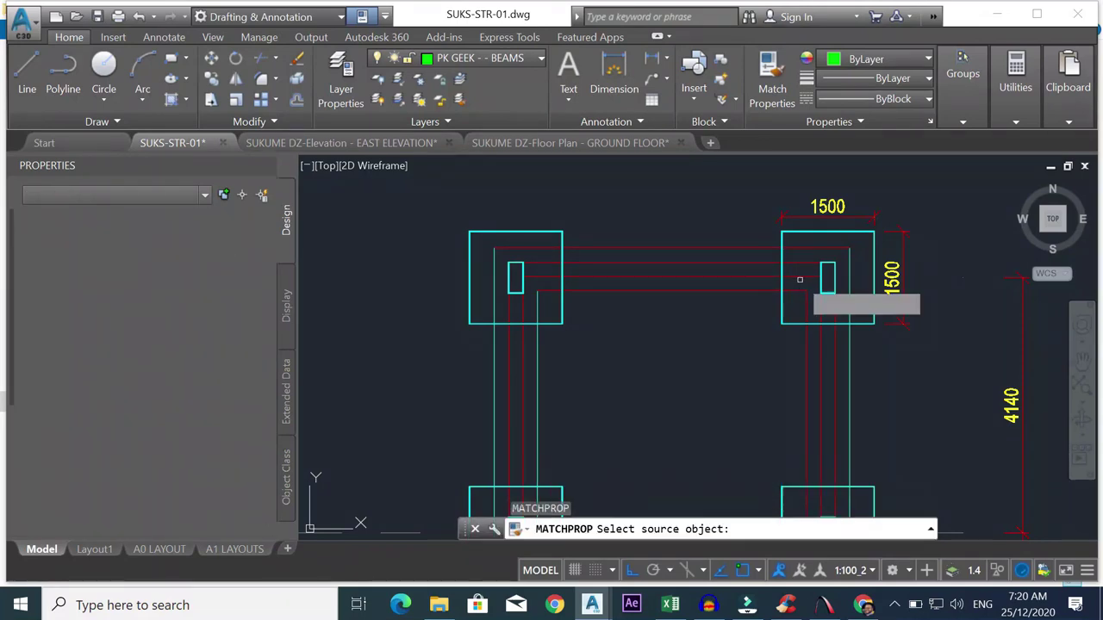
{"action": "left_click", "coordinate": [534, 344]}
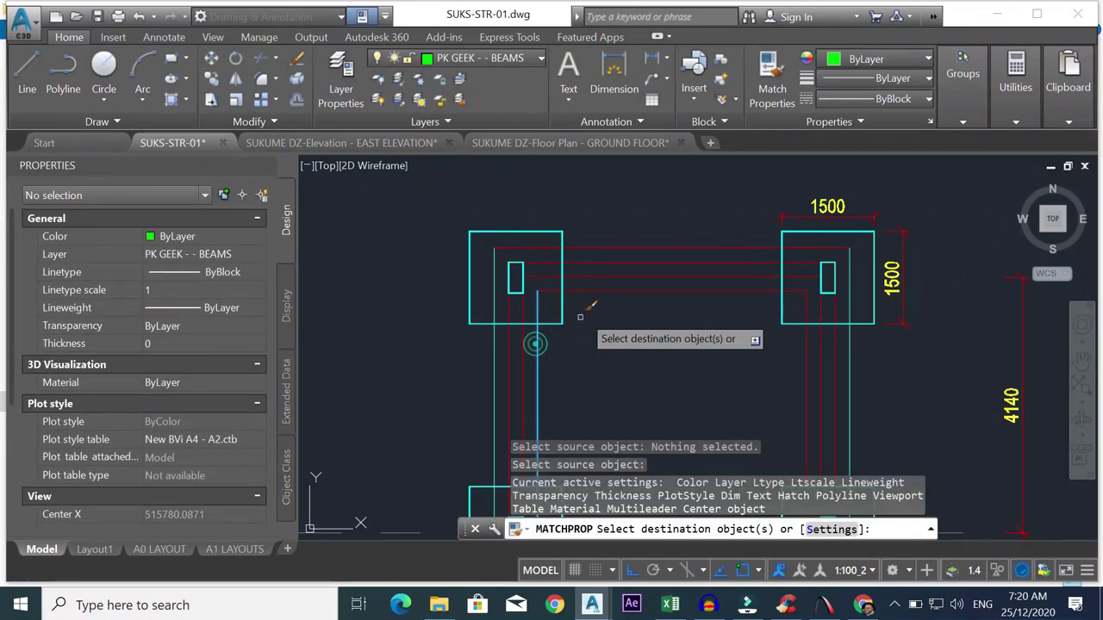
{"action": "left_click", "coordinate": [624, 250]}
{"action": "left_click", "coordinate": [825, 274]}
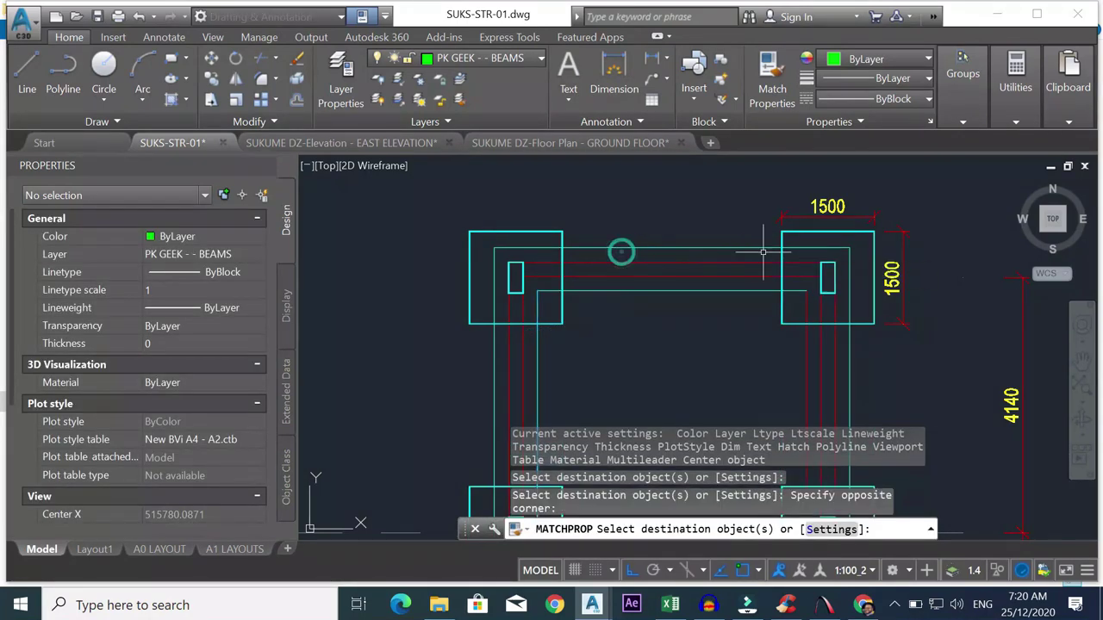
{"action": "key", "text": "Escape"}
- Match the upper inner right footing edge to the properties of the inner top footing edge
{"action": "type", "text": "MA"}
{"action": "key", "text": "Return"}
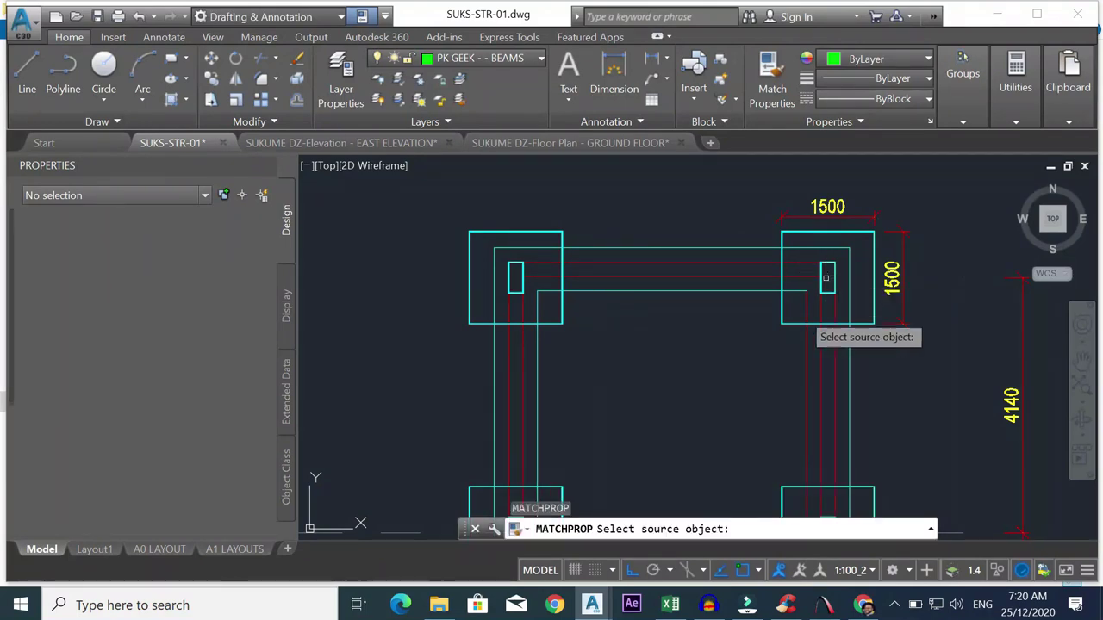
{"action": "left_click", "coordinate": [713, 291]}
{"action": "left_click", "coordinate": [811, 338]}
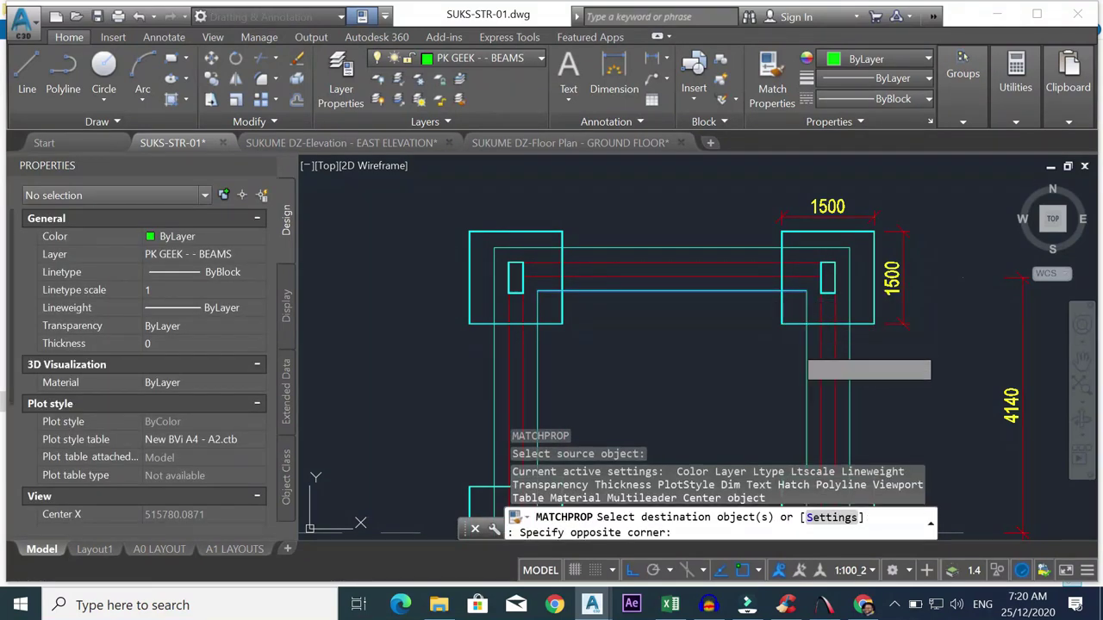
{"action": "key", "text": "Escape"}
- Examine the internal walls in the lower half of the foundation layout
{"action": "scroll", "coordinate": [807, 319], "scroll_direction": "down", "scroll_amount": 3}
{"action": "middle_click_drag", "start_coordinate": [802, 342], "coordinate": [796, 258]}
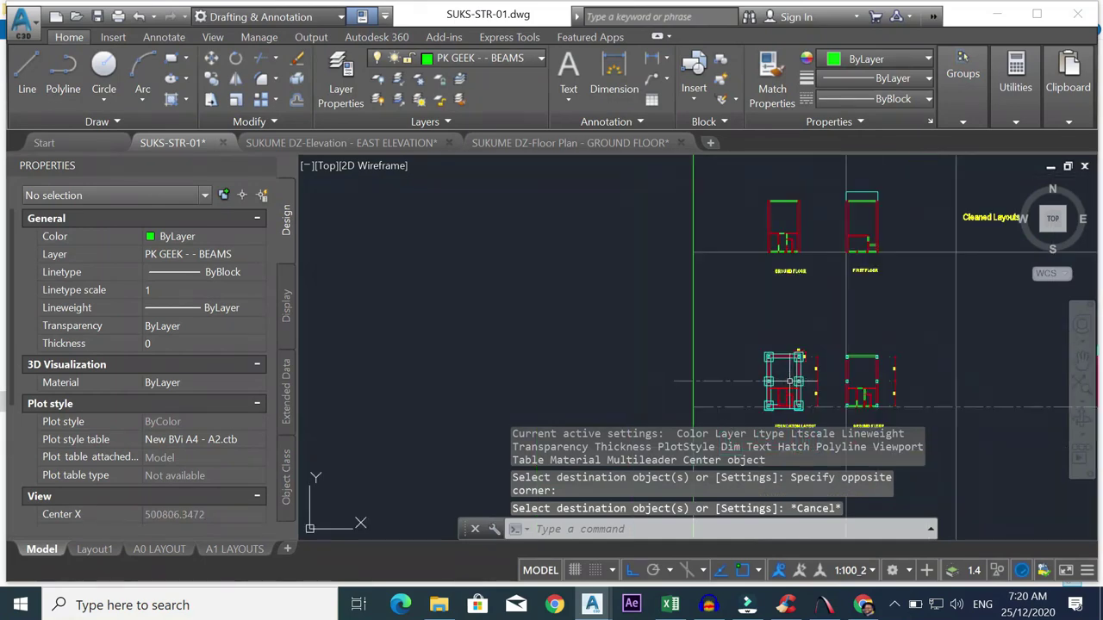
{"action": "scroll", "coordinate": [797, 362], "scroll_direction": "up", "scroll_amount": 3}
{"action": "scroll", "coordinate": [793, 370], "scroll_direction": "down", "scroll_amount": 4}
{"action": "scroll", "coordinate": [792, 379], "scroll_direction": "up", "scroll_amount": 2}
{"action": "scroll", "coordinate": [792, 379], "scroll_direction": "up", "scroll_amount": 4}
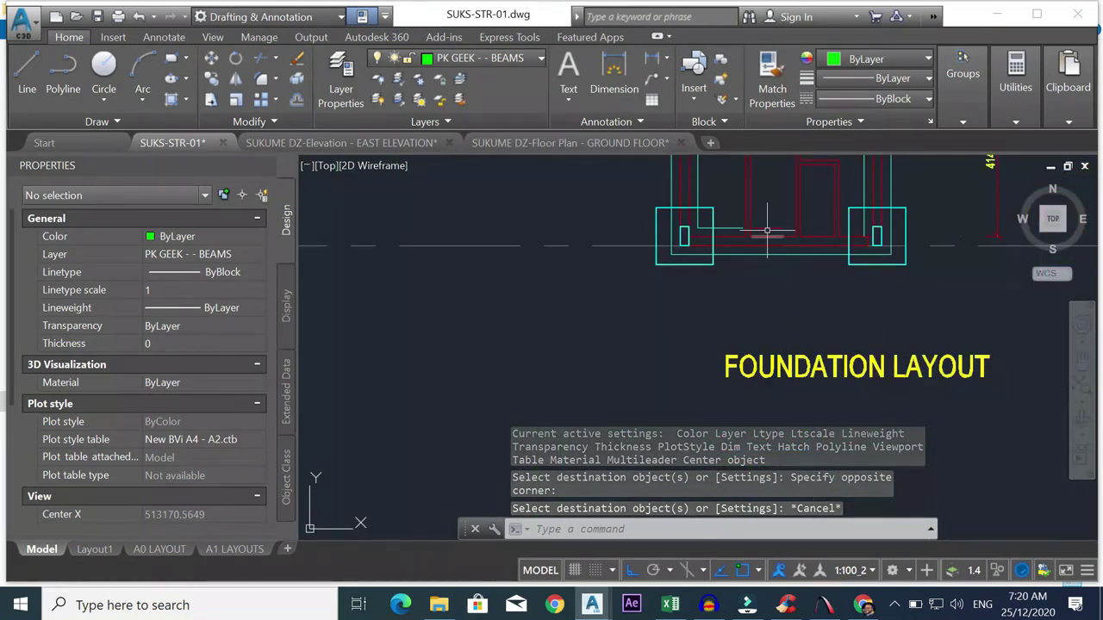
{"action": "scroll", "coordinate": [763, 222], "scroll_direction": "down", "scroll_amount": 4}
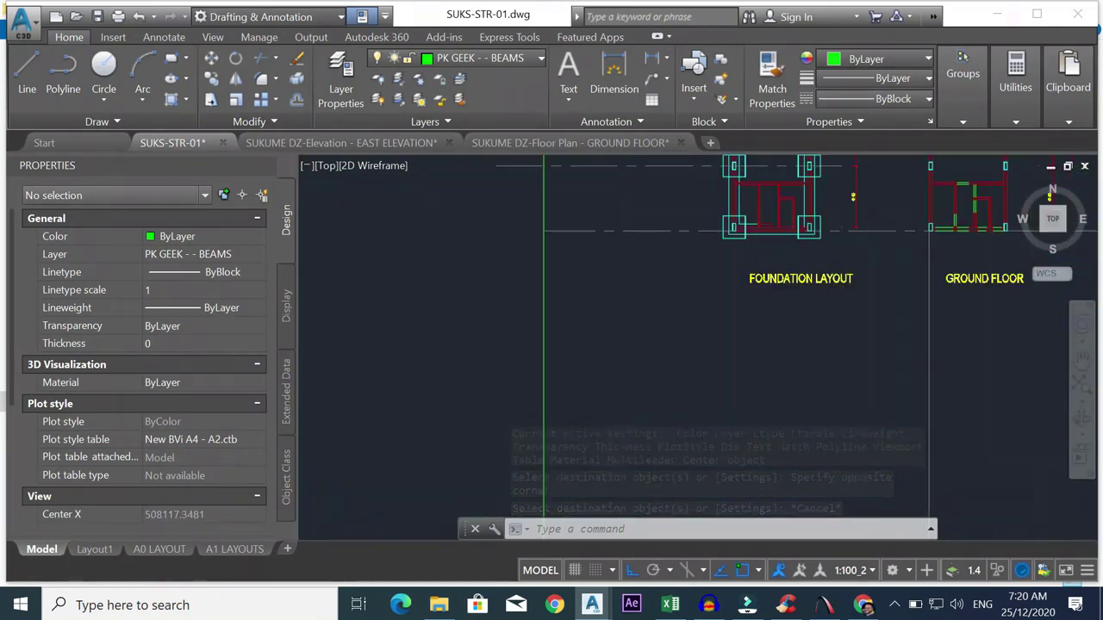
{"action": "scroll", "coordinate": [741, 209], "scroll_direction": "up", "scroll_amount": 4}
{"action": "scroll", "coordinate": [741, 209], "scroll_direction": "down", "scroll_amount": 2}
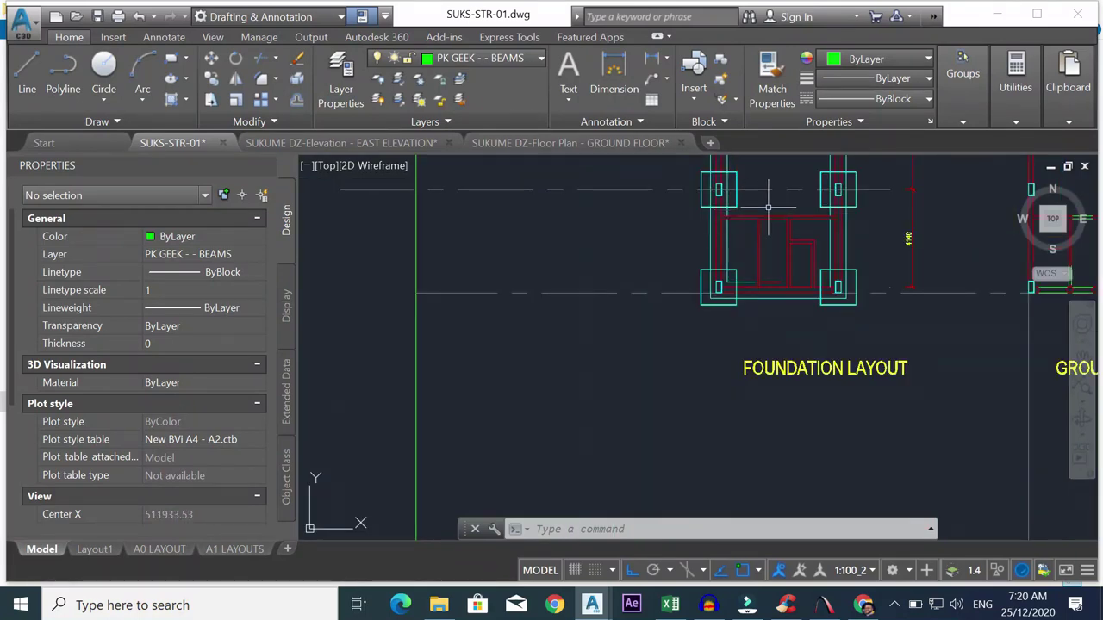
{"action": "scroll", "coordinate": [768, 206], "scroll_direction": "down", "scroll_amount": 2}
{"action": "scroll", "coordinate": [769, 232], "scroll_direction": "up", "scroll_amount": 6}
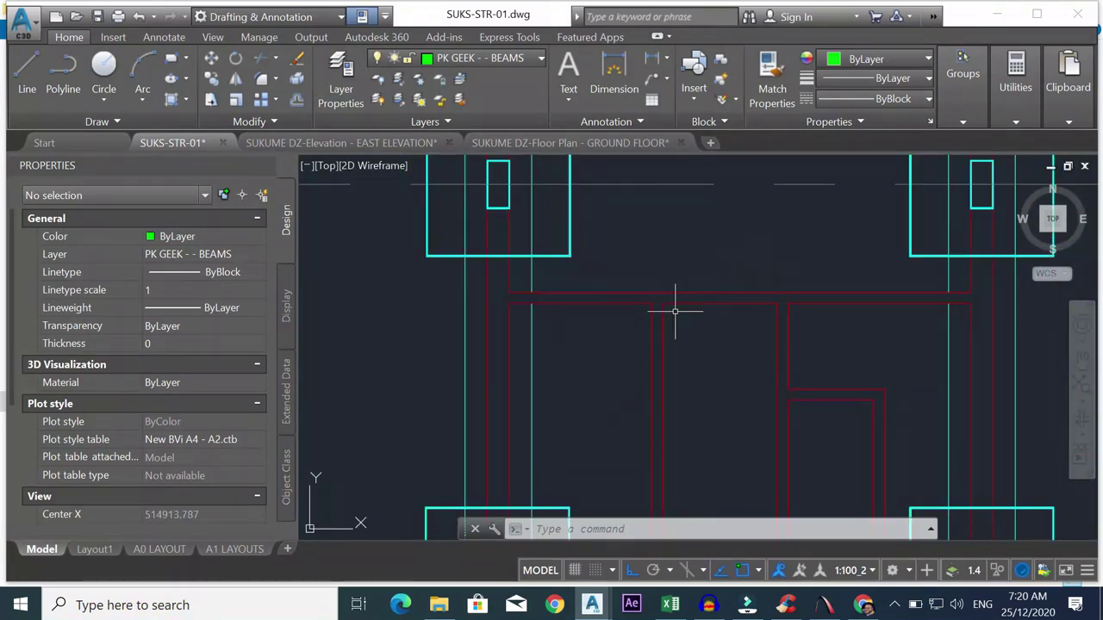
- Offset the horizontal internal wall's upper line upward and its left and middle lower lines downward by 192.5
{"action": "left_click", "coordinate": [298, 102]}
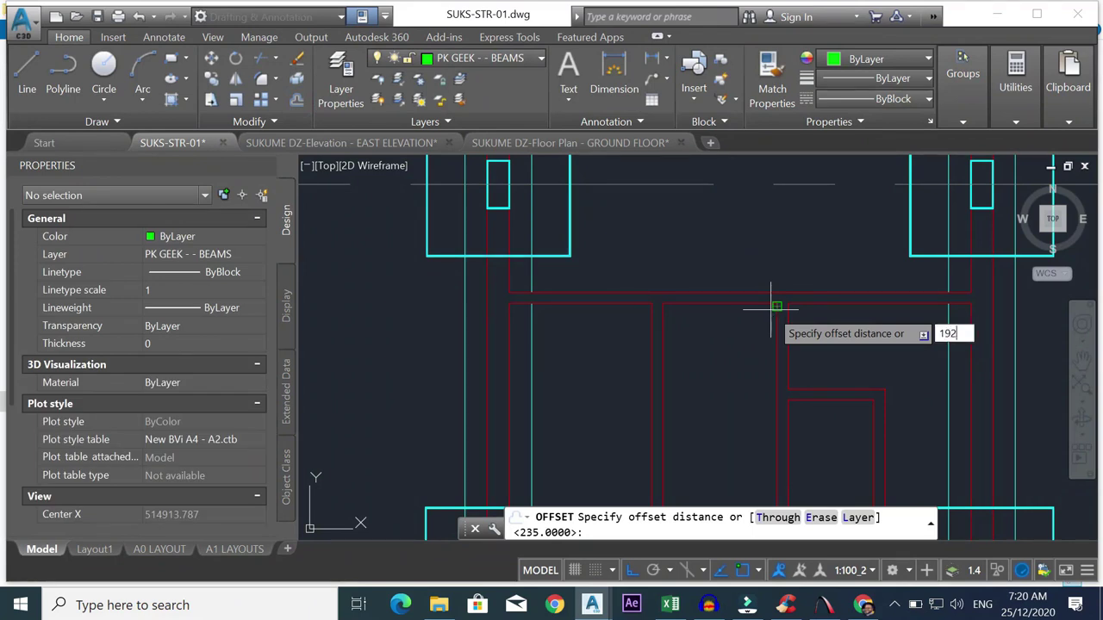
{"action": "type", "text": "192.5"}
{"action": "key", "text": "Return"}
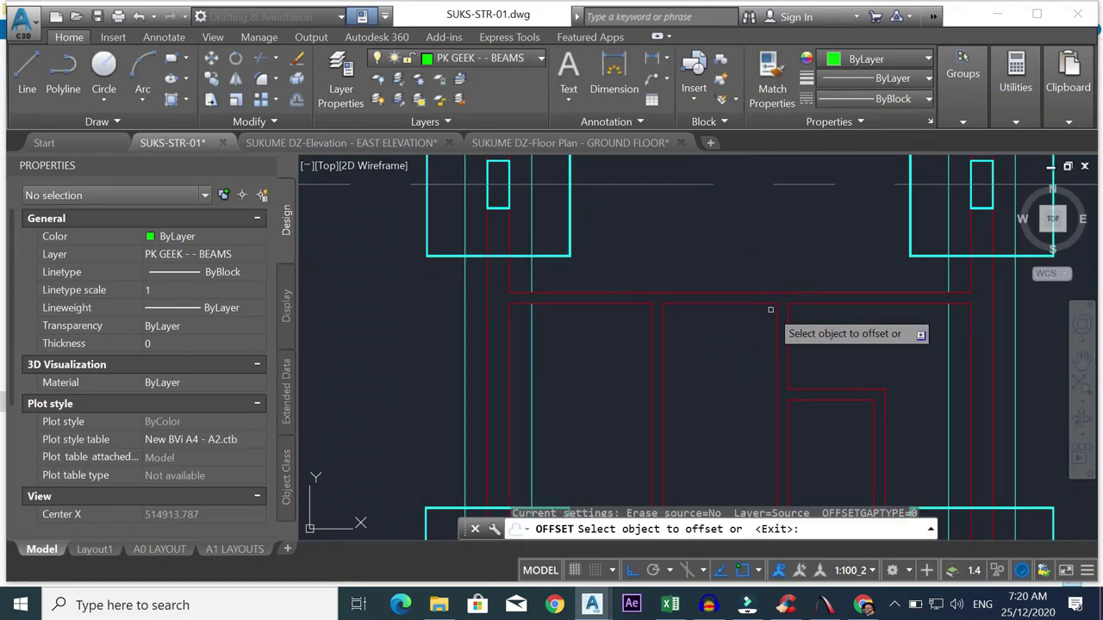
{"action": "left_click", "coordinate": [678, 293]}
{"action": "left_click", "coordinate": [678, 227]}
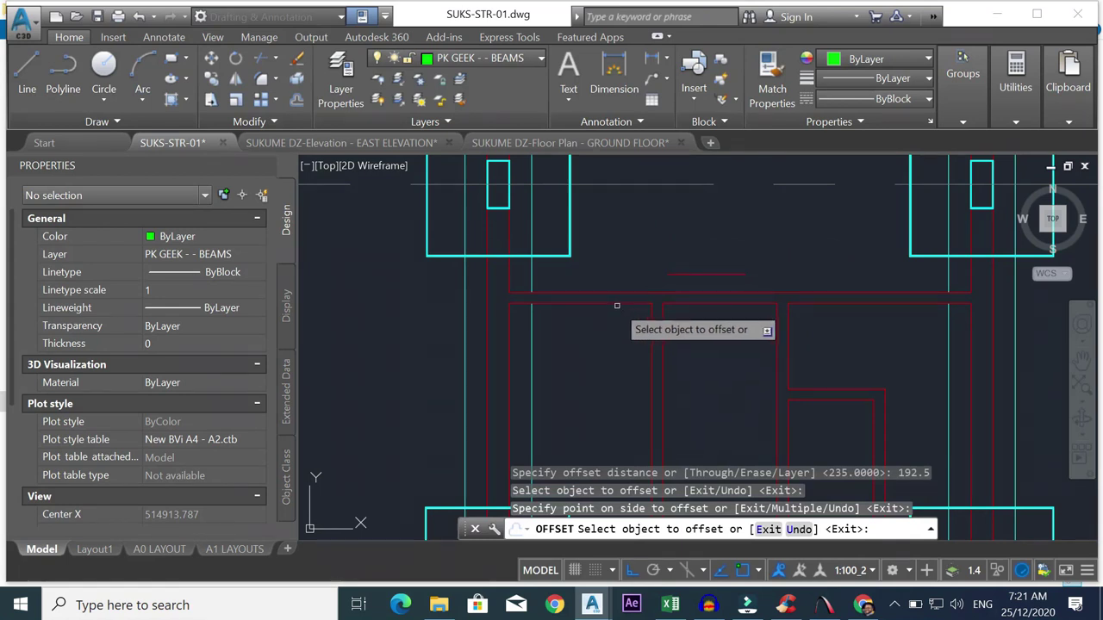
{"action": "left_click", "coordinate": [616, 304]}
{"action": "left_click", "coordinate": [600, 360]}
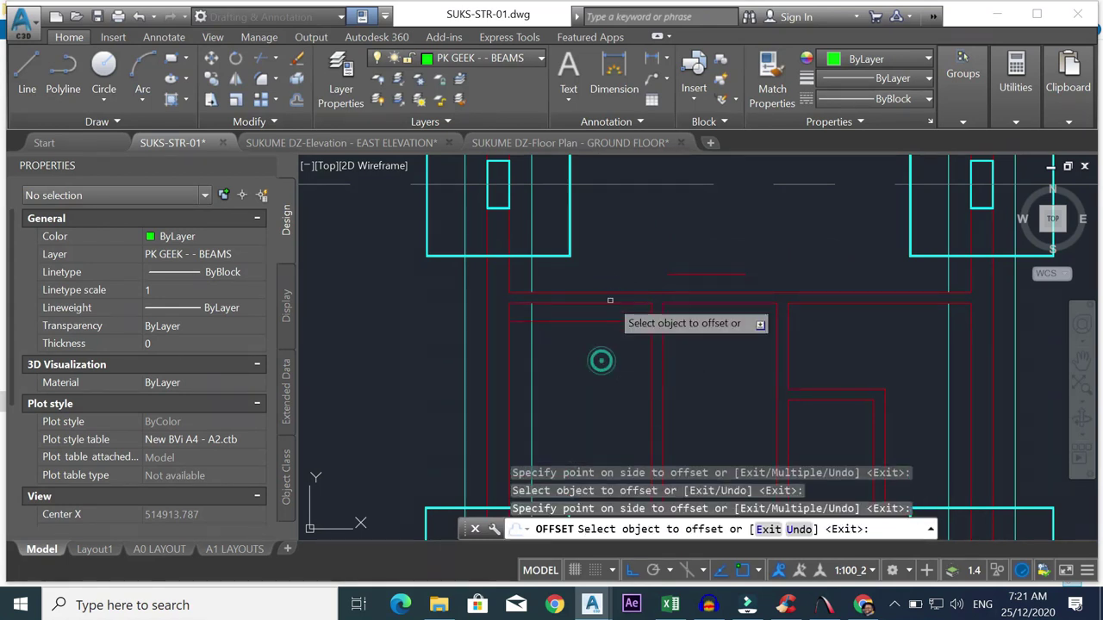
{"action": "left_click", "coordinate": [707, 303]}
{"action": "left_click", "coordinate": [695, 369]}
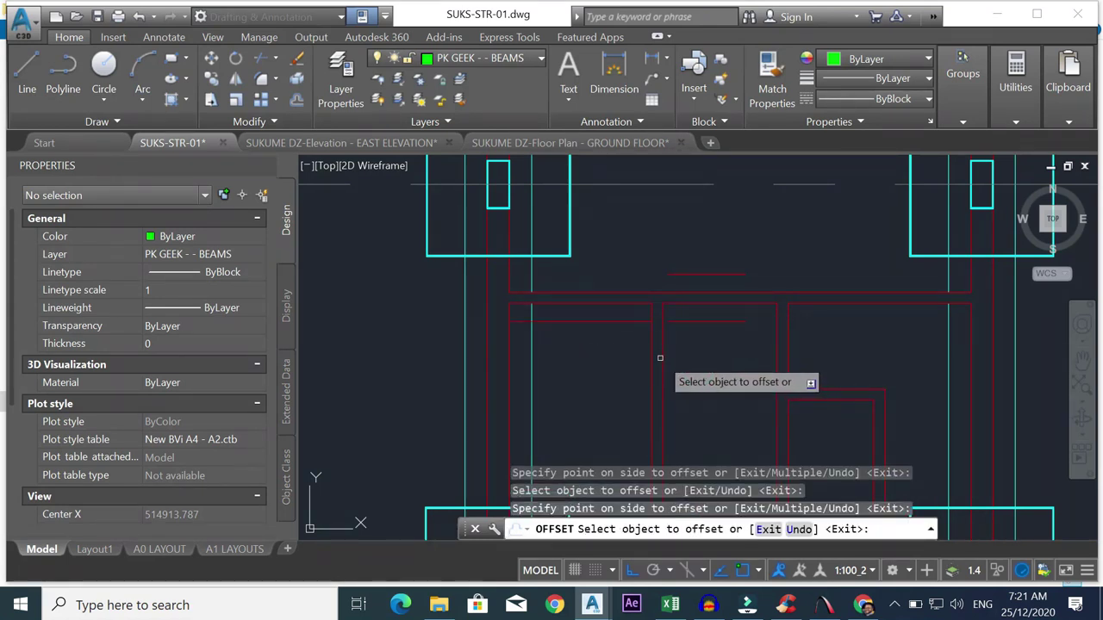
- Offset both faces of the left vertical partition outward and the middle partition's left face leftward by 192.5
{"action": "left_click", "coordinate": [660, 358]}
{"action": "left_click", "coordinate": [646, 362]}
{"action": "left_click", "coordinate": [650, 362]}
{"action": "left_click", "coordinate": [614, 361]}
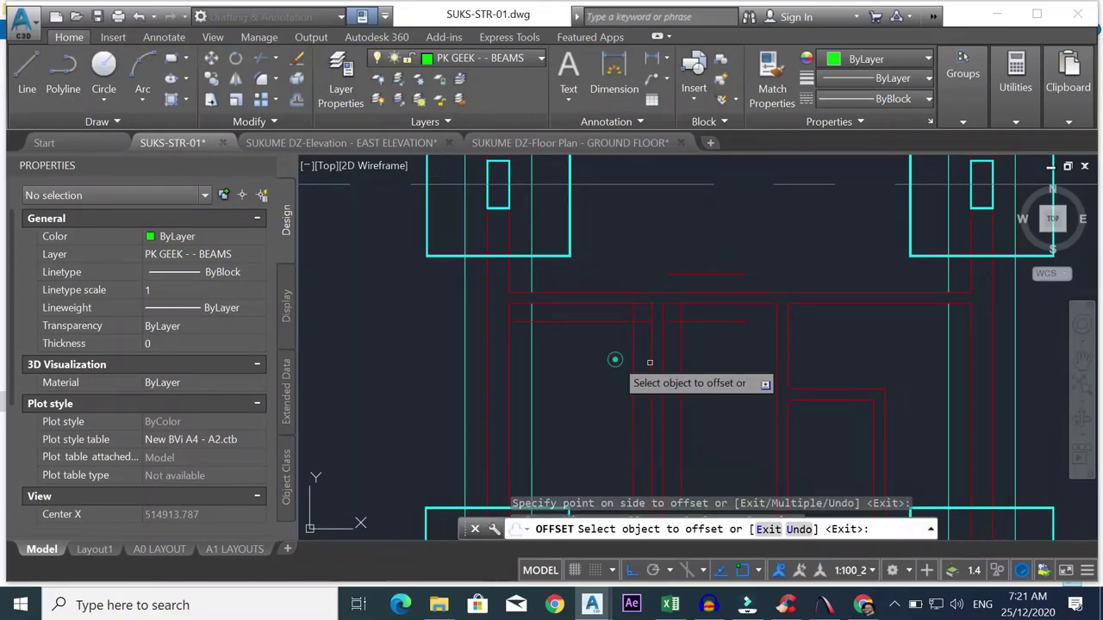
{"action": "left_click", "coordinate": [774, 347]}
{"action": "left_click", "coordinate": [765, 334]}
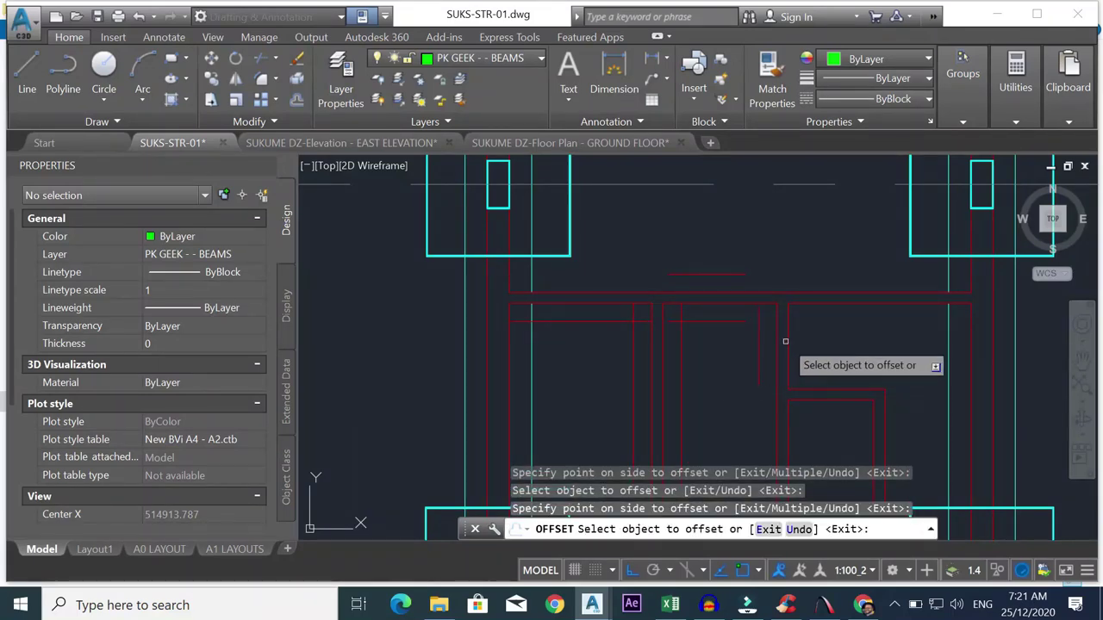
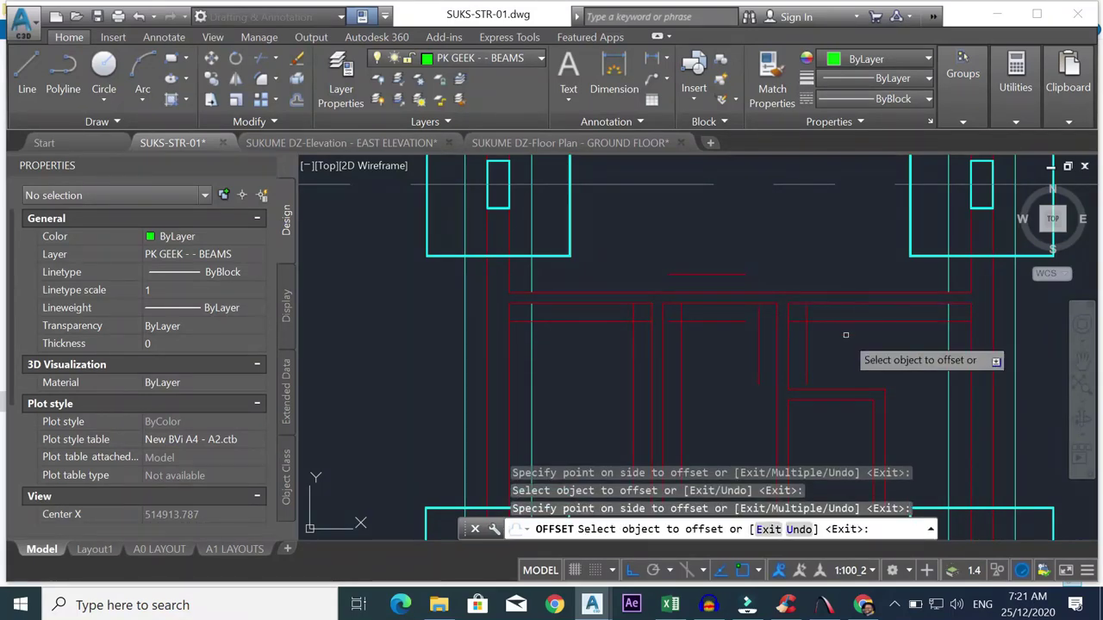
- Offset the stepped partition's outer right face outward and its inner right face into the small room, both by 192.5
{"action": "left_click", "coordinate": [880, 399]}
{"action": "left_click", "coordinate": [901, 399]}
{"action": "scroll", "coordinate": [901, 399], "scroll_direction": "down", "scroll_amount": 3}
{"action": "scroll", "coordinate": [896, 415], "scroll_direction": "up", "scroll_amount": 2}
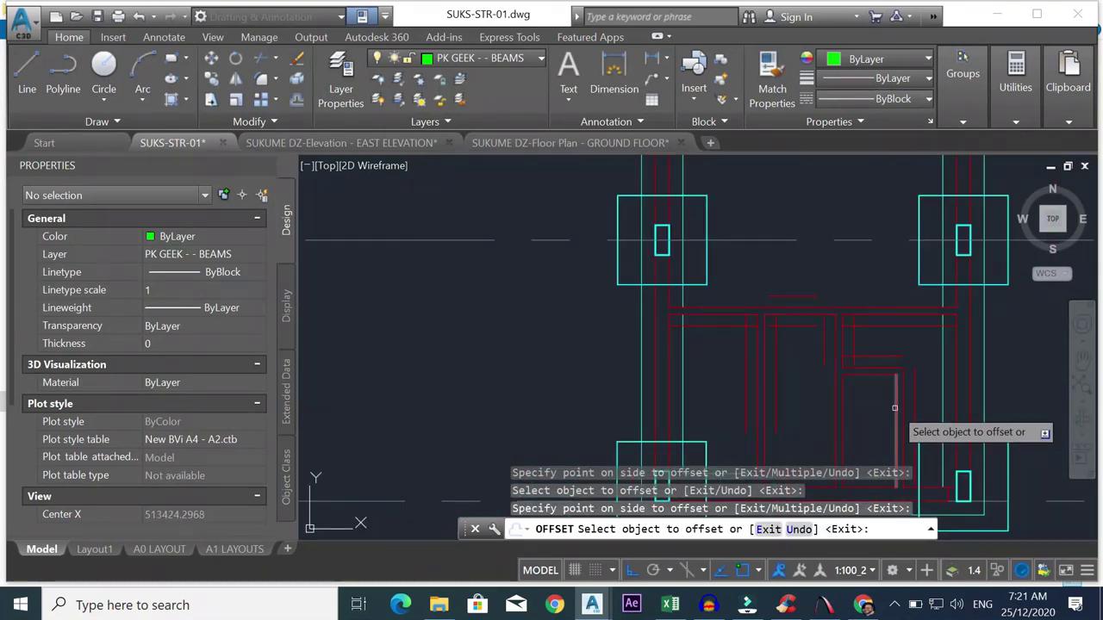
{"action": "left_click", "coordinate": [896, 415]}
{"action": "left_click", "coordinate": [858, 376]}
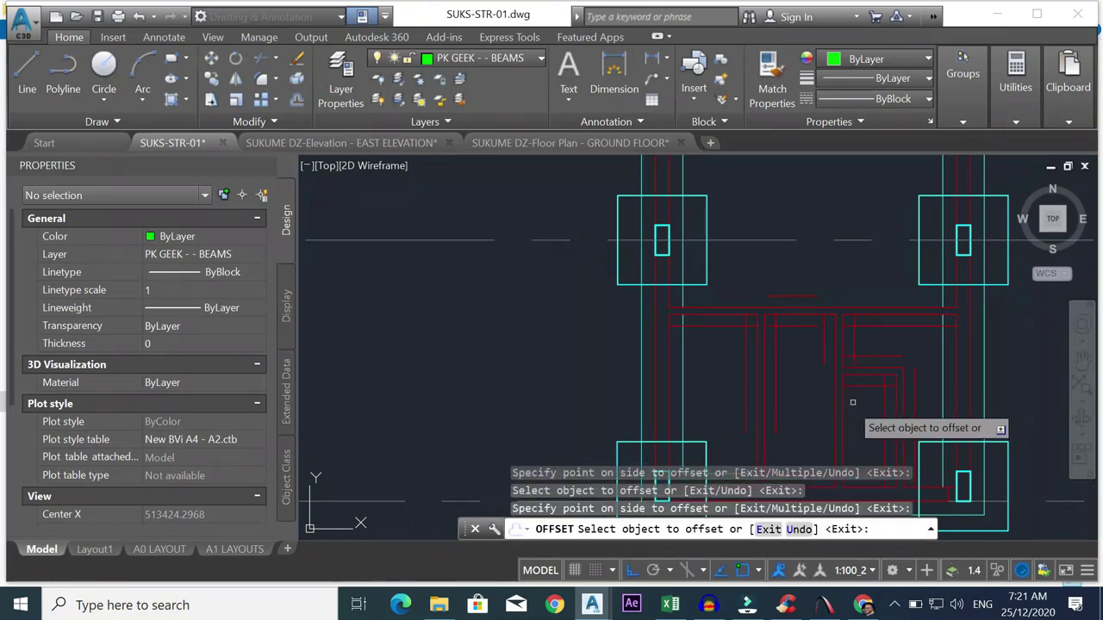
- Offset the bottom wall's upper line upward by 192.5 inside the small lower-right room
{"action": "scroll", "coordinate": [866, 422], "scroll_direction": "down", "scroll_amount": 4}
{"action": "scroll", "coordinate": [869, 448], "scroll_direction": "up", "scroll_amount": 6}
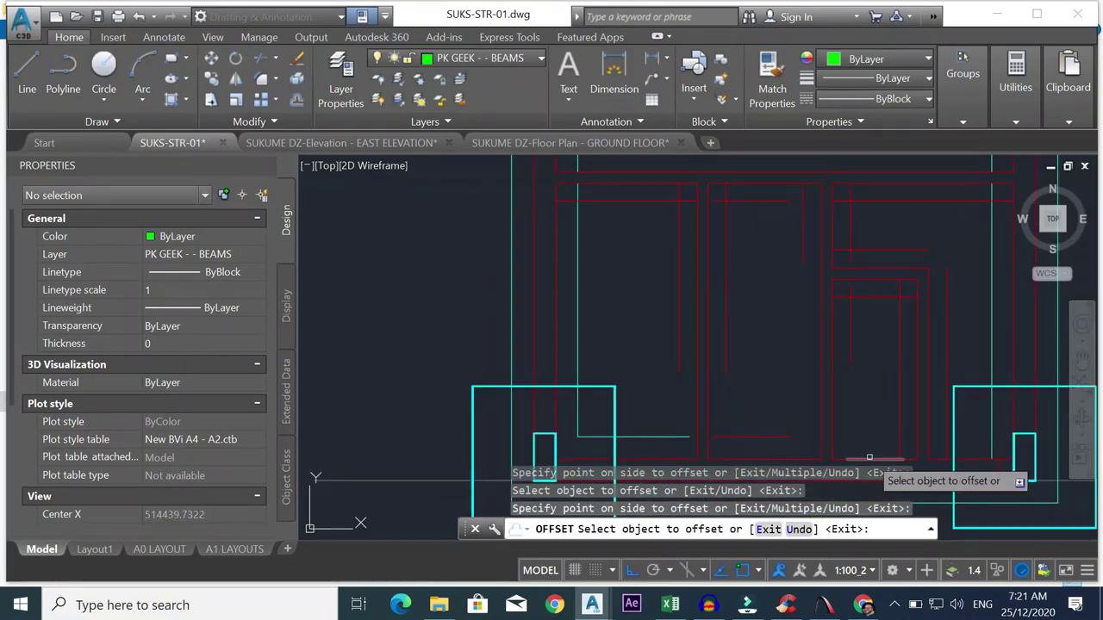
{"action": "left_click", "coordinate": [870, 459]}
{"action": "left_click", "coordinate": [869, 462]}
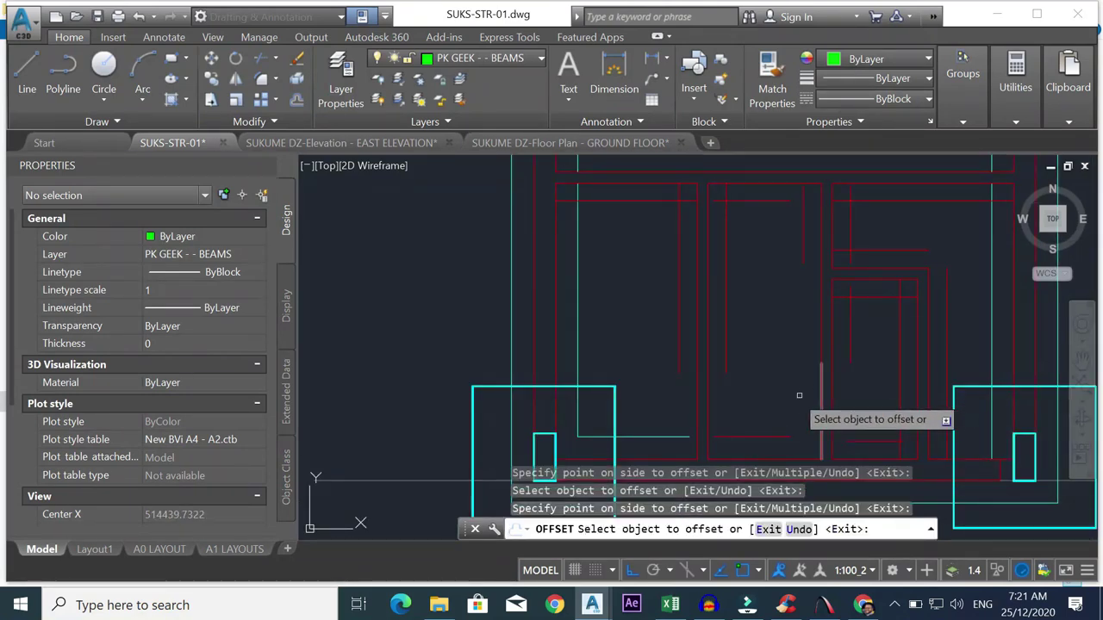
{"action": "key", "text": "Escape"}
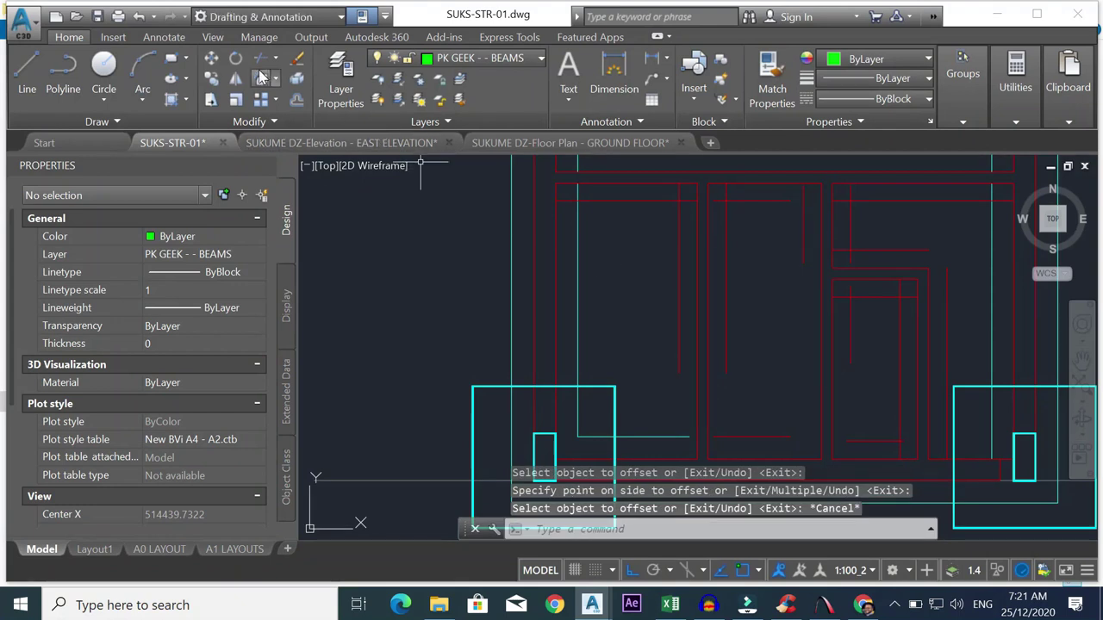
- Fillet the left room's inner footing edges at the two upper corners and the lower right corner to form a closed rectangle
{"action": "left_click", "coordinate": [263, 79]}
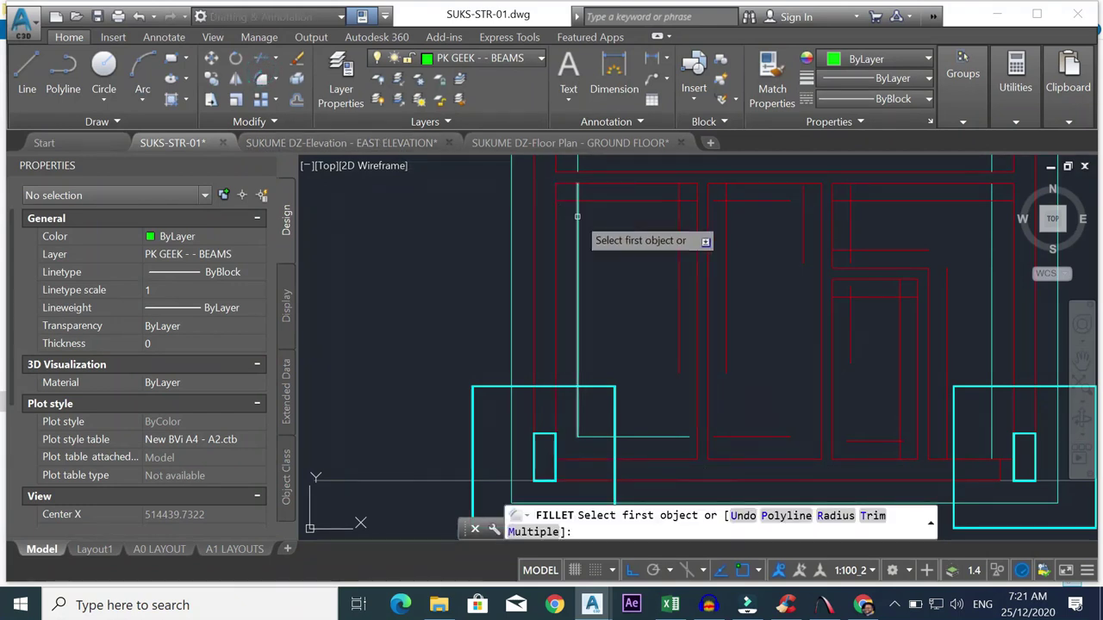
{"action": "left_click", "coordinate": [577, 216]}
{"action": "left_click", "coordinate": [606, 201]}
{"action": "key", "text": "Return"}
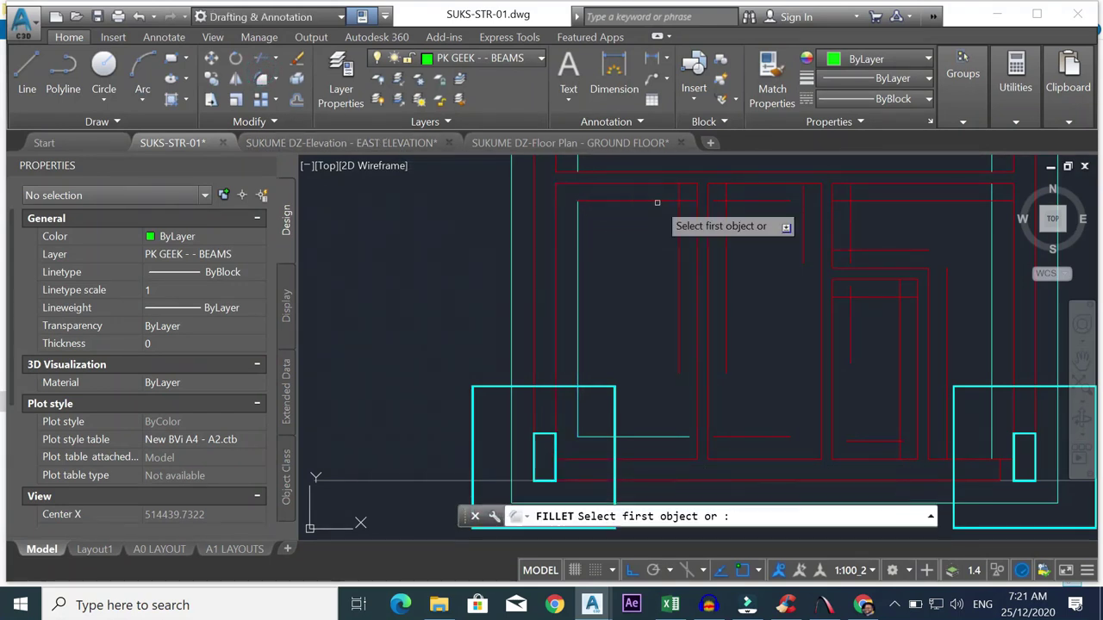
{"action": "left_click", "coordinate": [656, 202]}
{"action": "left_click", "coordinate": [677, 229]}
{"action": "left_click", "coordinate": [677, 231]}
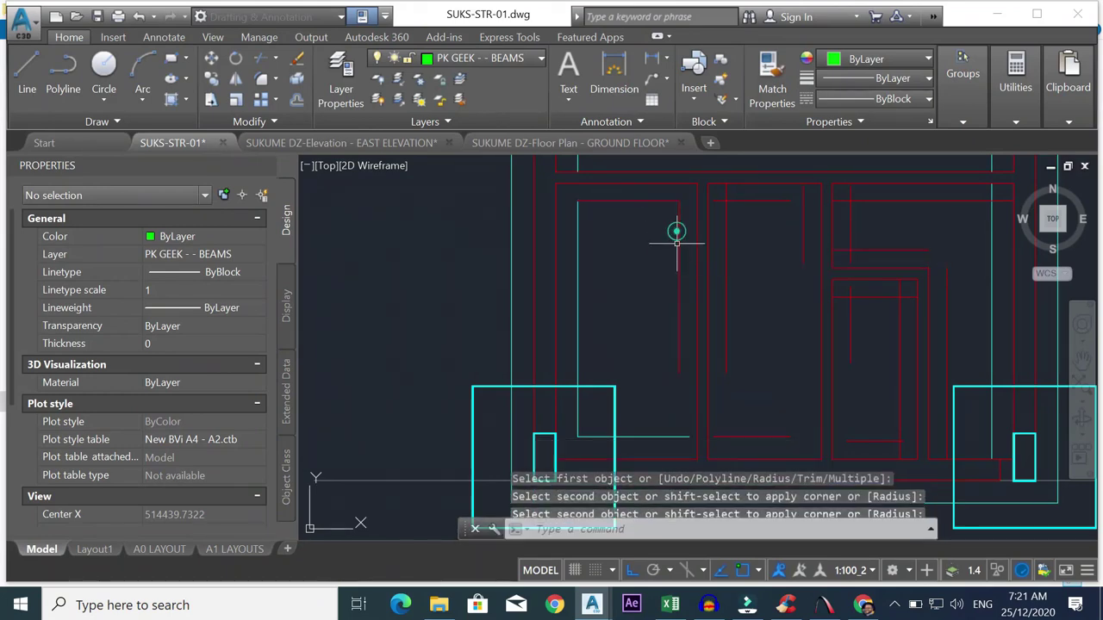
{"action": "key", "text": "Return"}
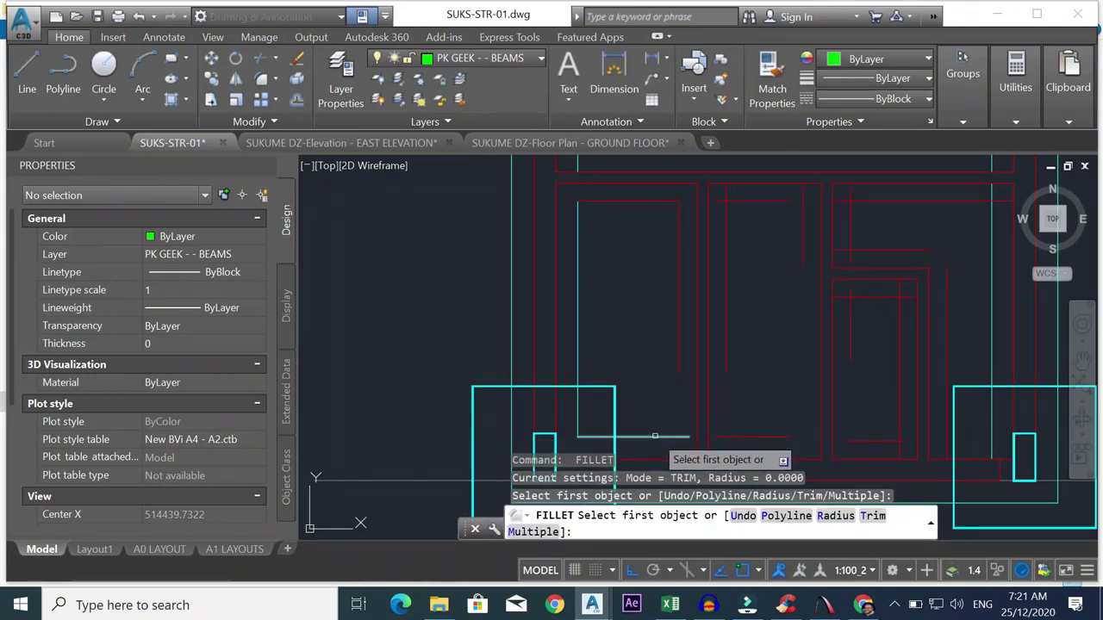
{"action": "left_click", "coordinate": [654, 436]}
{"action": "left_click", "coordinate": [680, 362]}
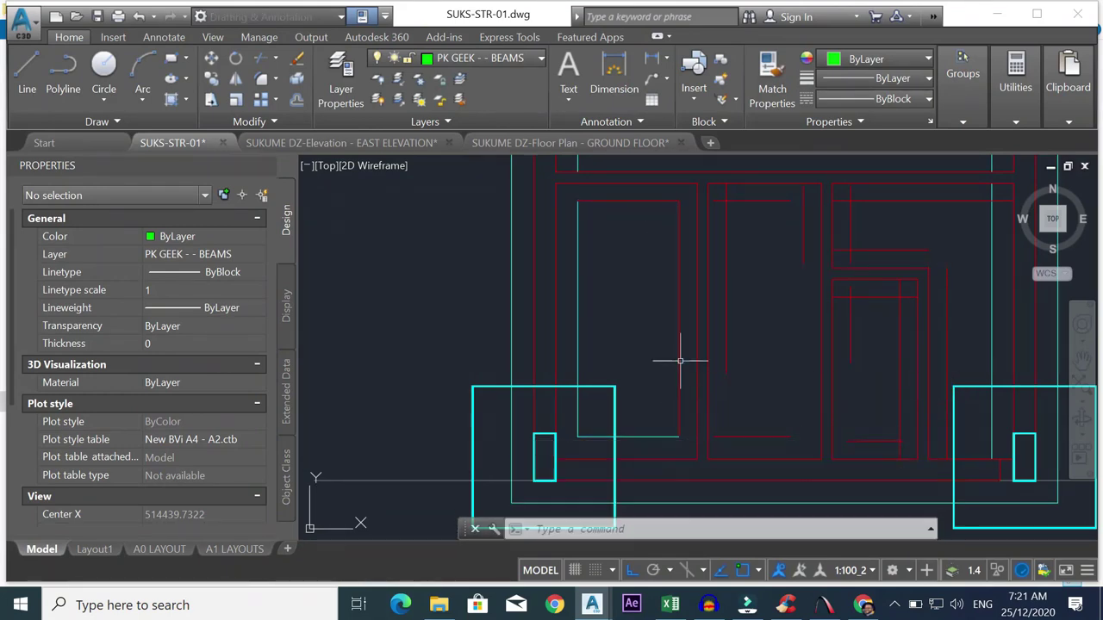
- Fillet all four corners of the middle room's inner footing edges to close them into a rectangle
{"action": "key", "text": "Return"}
{"action": "left_click", "coordinate": [725, 222]}
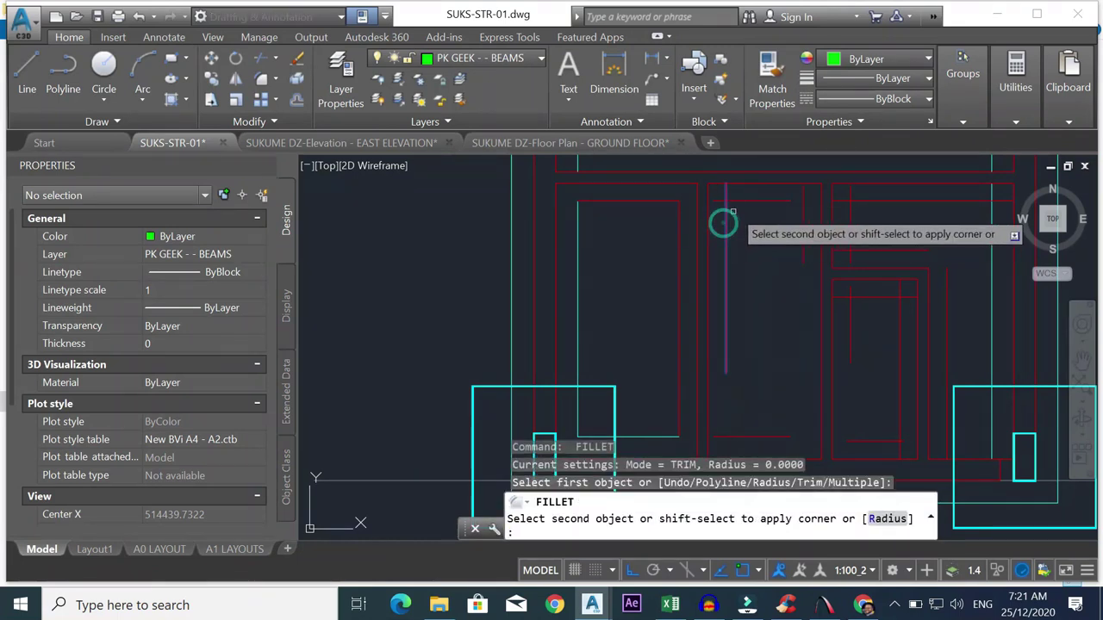
{"action": "left_click", "coordinate": [766, 204]}
{"action": "key", "text": "Return"}
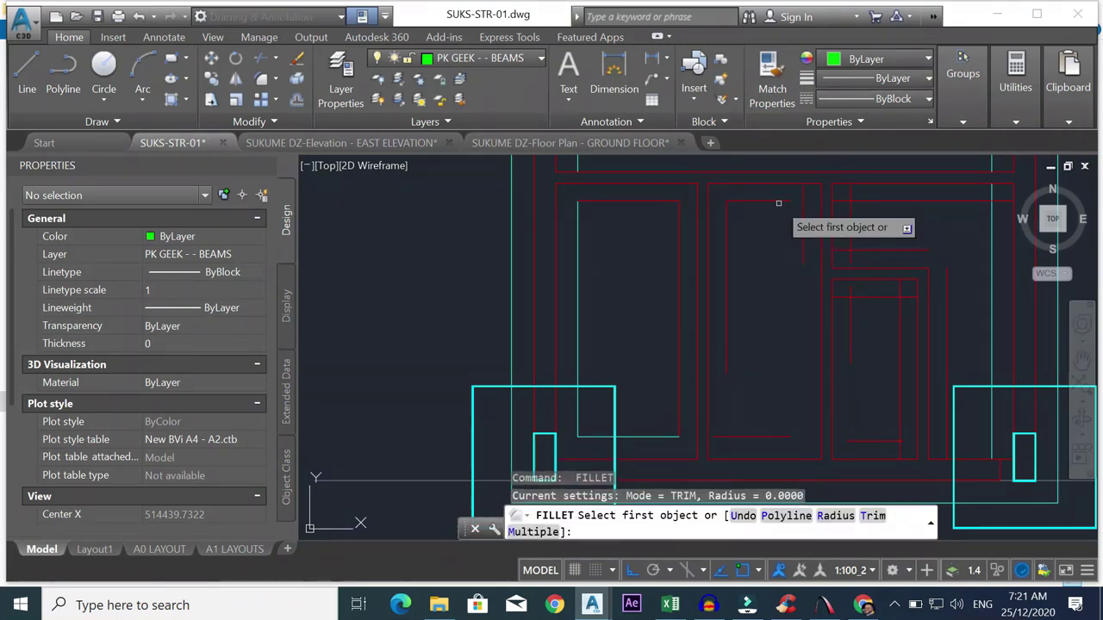
{"action": "left_click", "coordinate": [774, 205]}
{"action": "left_click", "coordinate": [802, 240]}
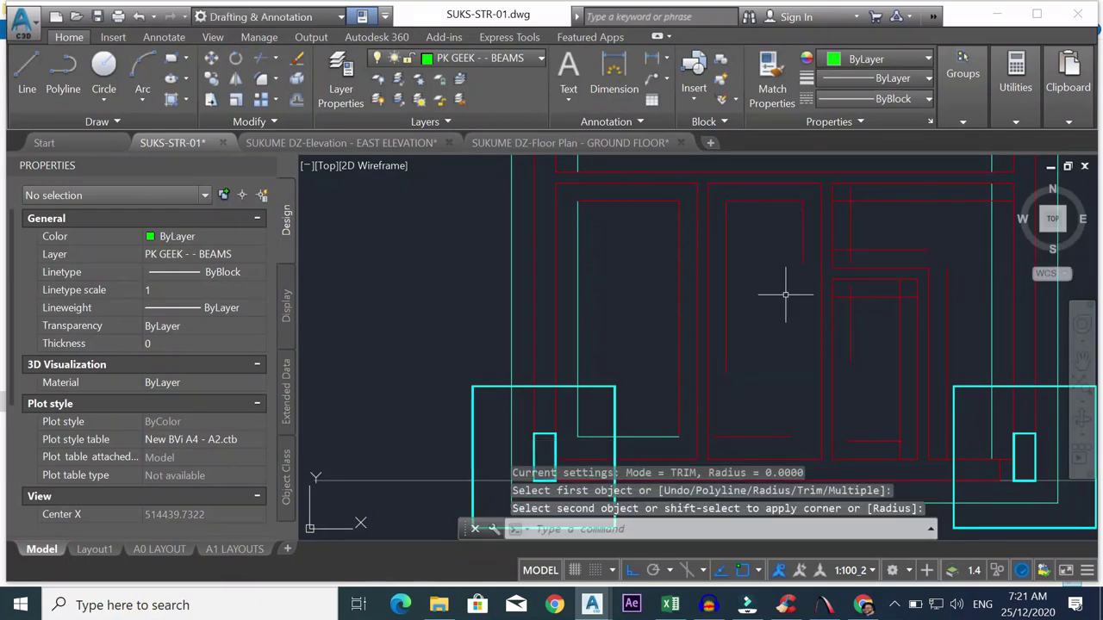
{"action": "left_click", "coordinate": [727, 371]}
{"action": "left_click", "coordinate": [771, 437]}
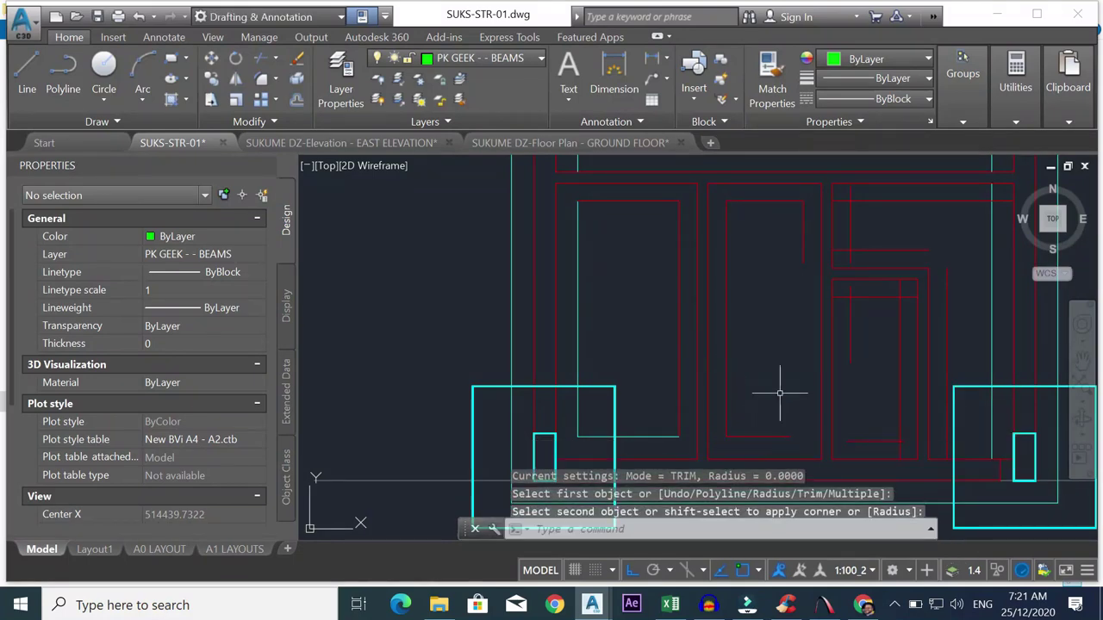
{"action": "left_click", "coordinate": [770, 437]}
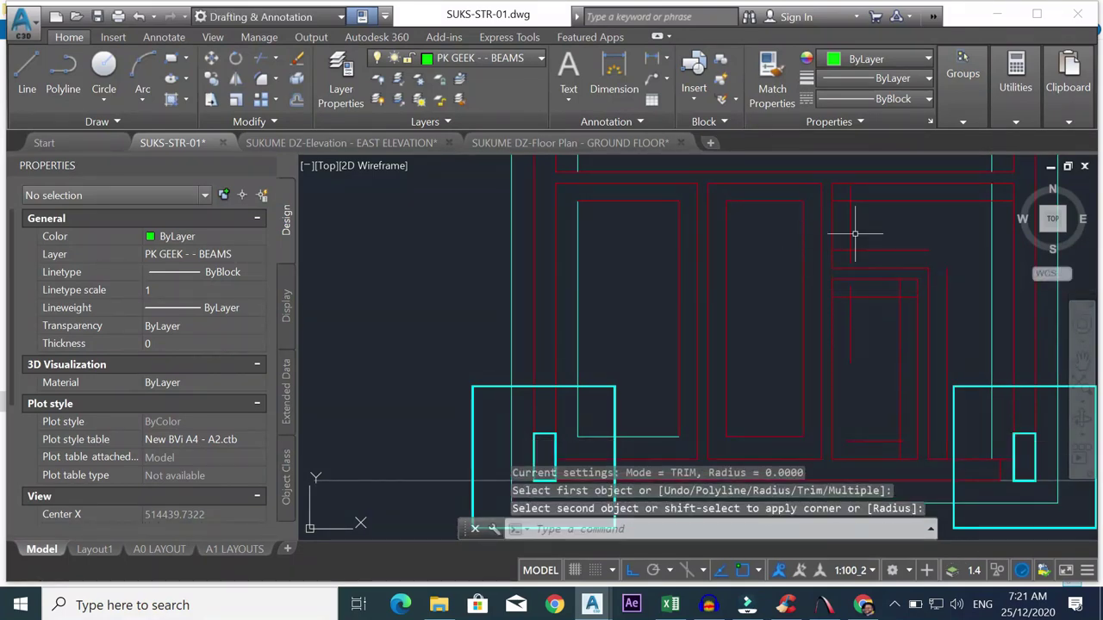
- Fillet the upper-right room's footing edges at its two left corners and at the stepped partition's outer corner
{"action": "left_click", "coordinate": [875, 203]}
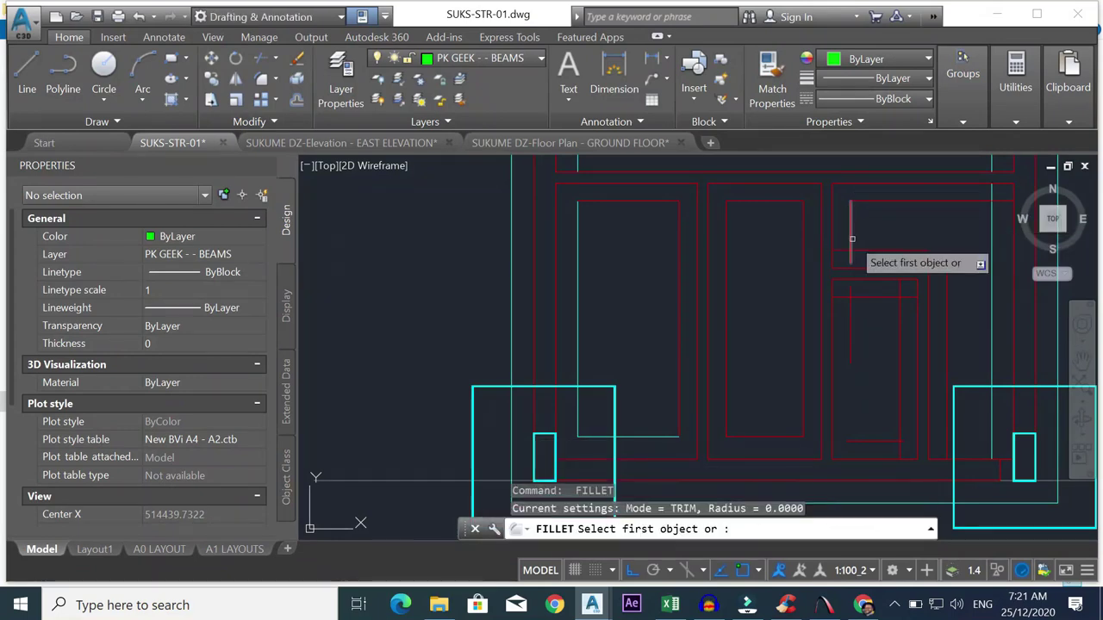
{"action": "left_click", "coordinate": [852, 240]}
{"action": "left_click", "coordinate": [862, 251]}
{"action": "key", "text": "space"}
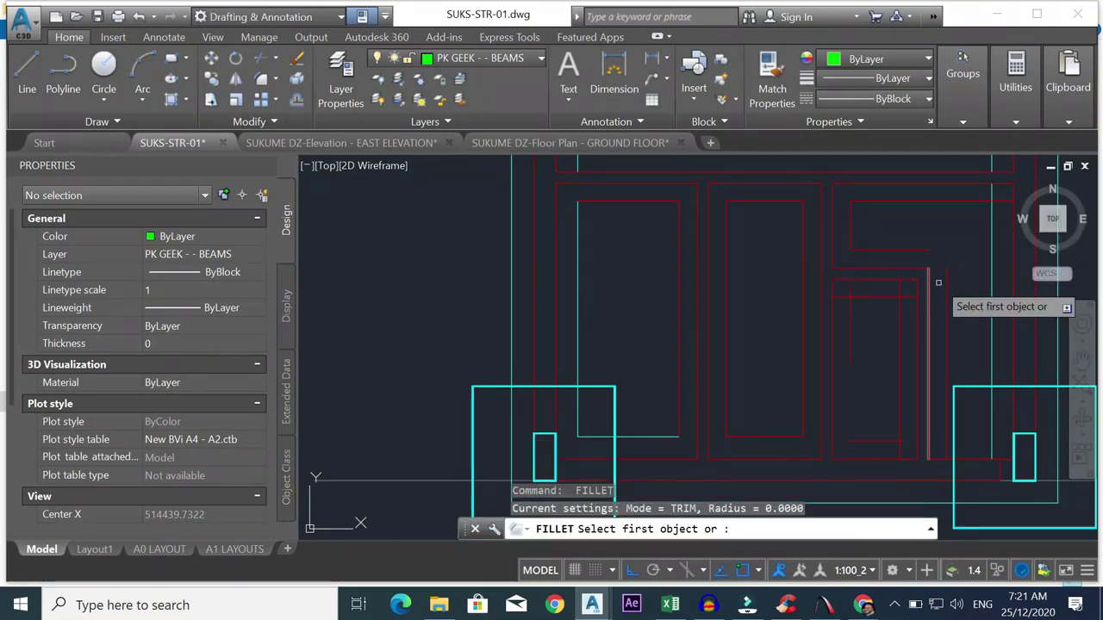
{"action": "left_click", "coordinate": [948, 293]}
{"action": "left_click", "coordinate": [915, 252]}
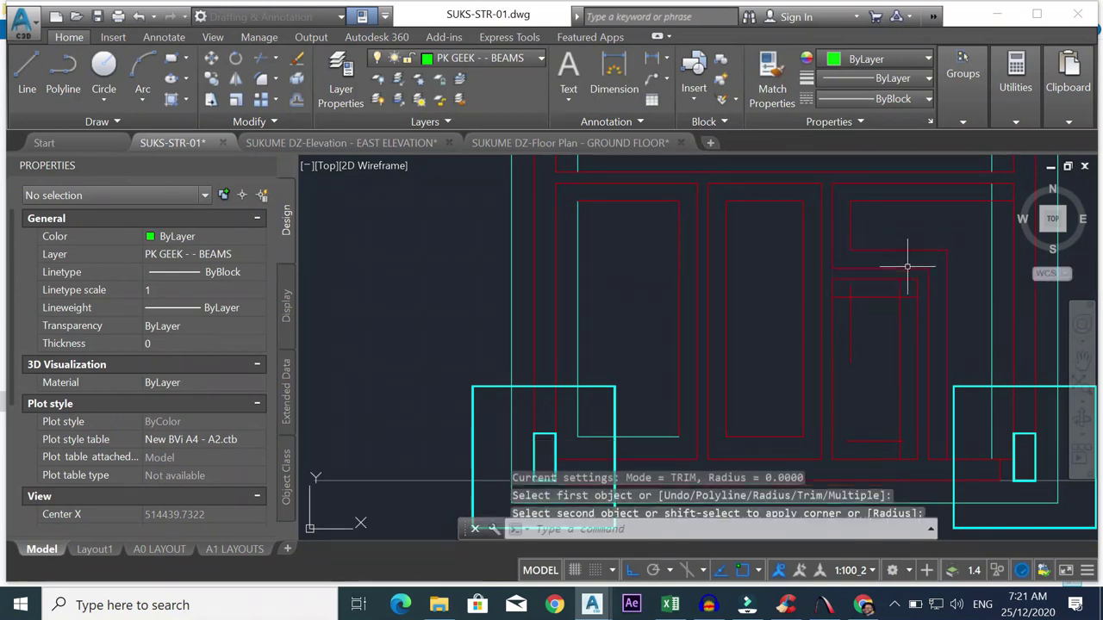
- Fillet the two upper corners of the small lower-right room's inner footing edges
{"action": "key", "text": "space"}
{"action": "left_click", "coordinate": [866, 297]}
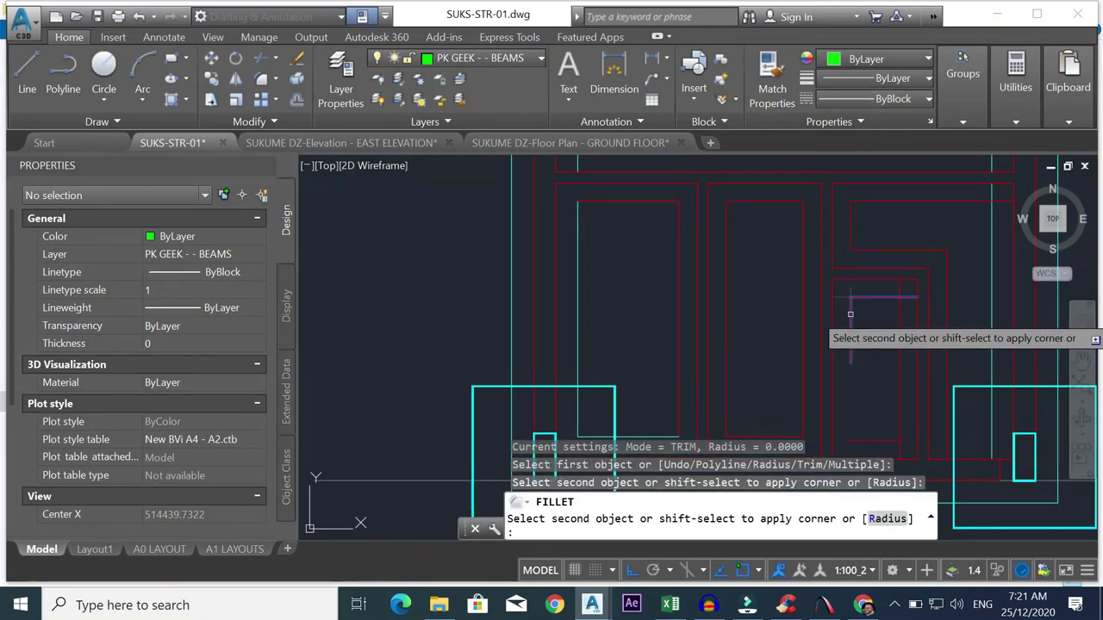
{"action": "left_click", "coordinate": [852, 313]}
{"action": "key", "text": "space"}
{"action": "left_click", "coordinate": [888, 298]}
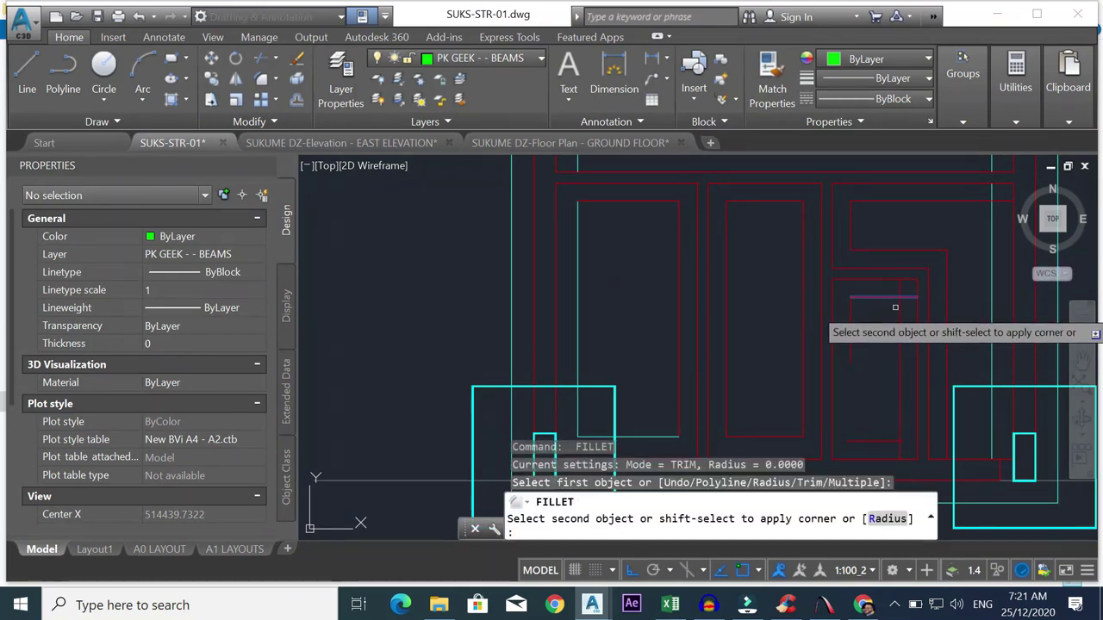
{"action": "left_click", "coordinate": [900, 311]}
- Fillet the two lower corners of the small lower-right room's footing edges to close the rectangle
{"action": "key", "text": "space"}
{"action": "left_click", "coordinate": [887, 441]}
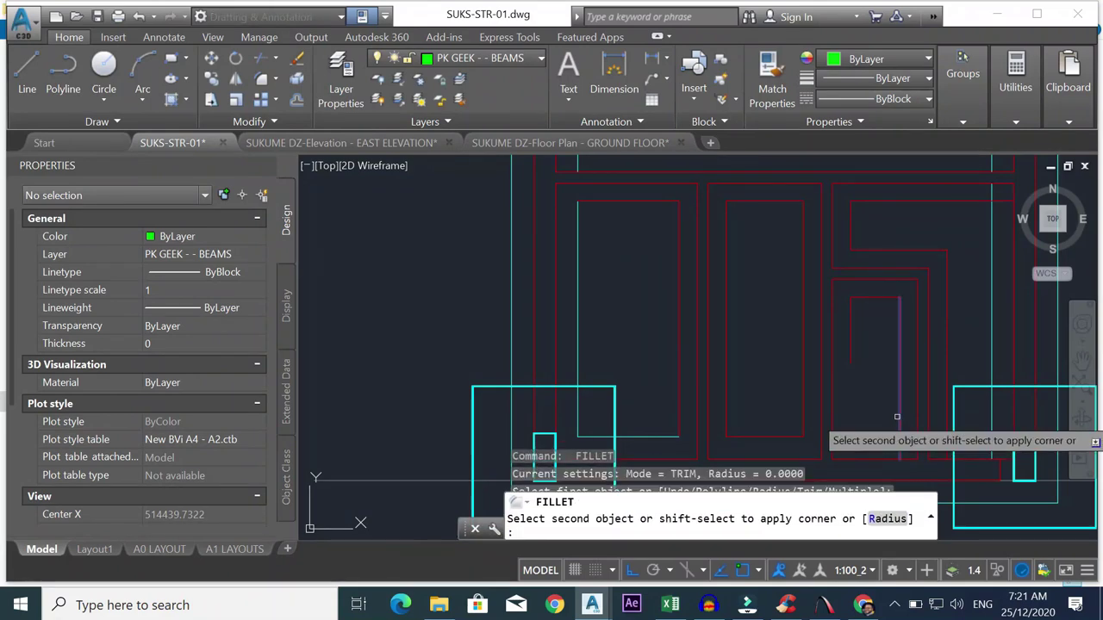
{"action": "left_click", "coordinate": [885, 444]}
{"action": "key", "text": "space"}
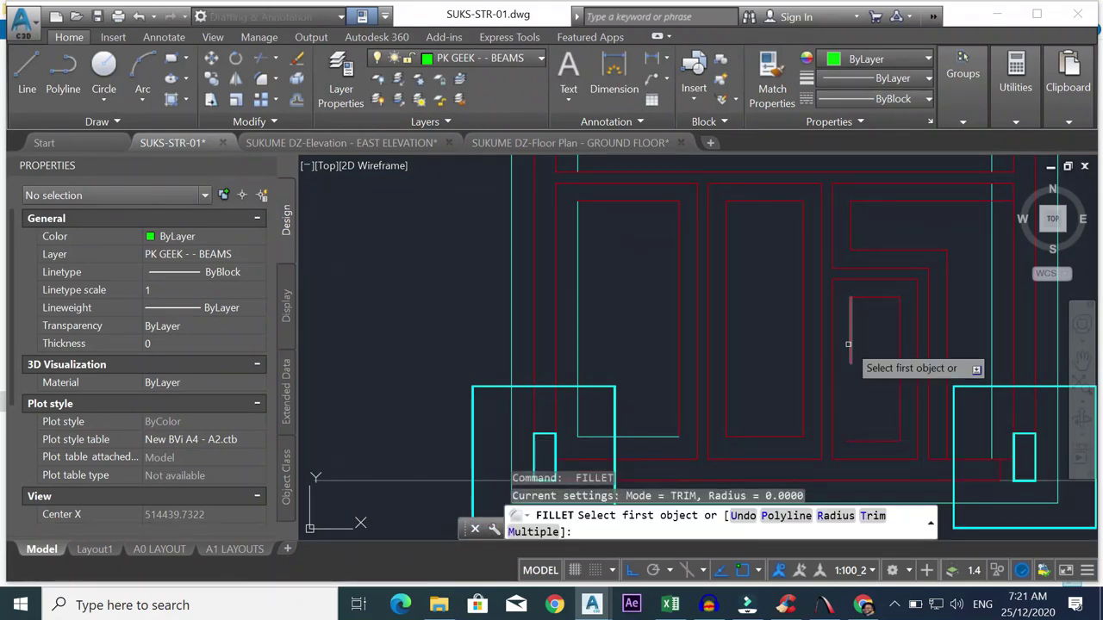
{"action": "left_click", "coordinate": [850, 347]}
{"action": "left_click", "coordinate": [862, 442]}
{"action": "scroll", "coordinate": [868, 313], "scroll_direction": "down", "scroll_amount": 2}
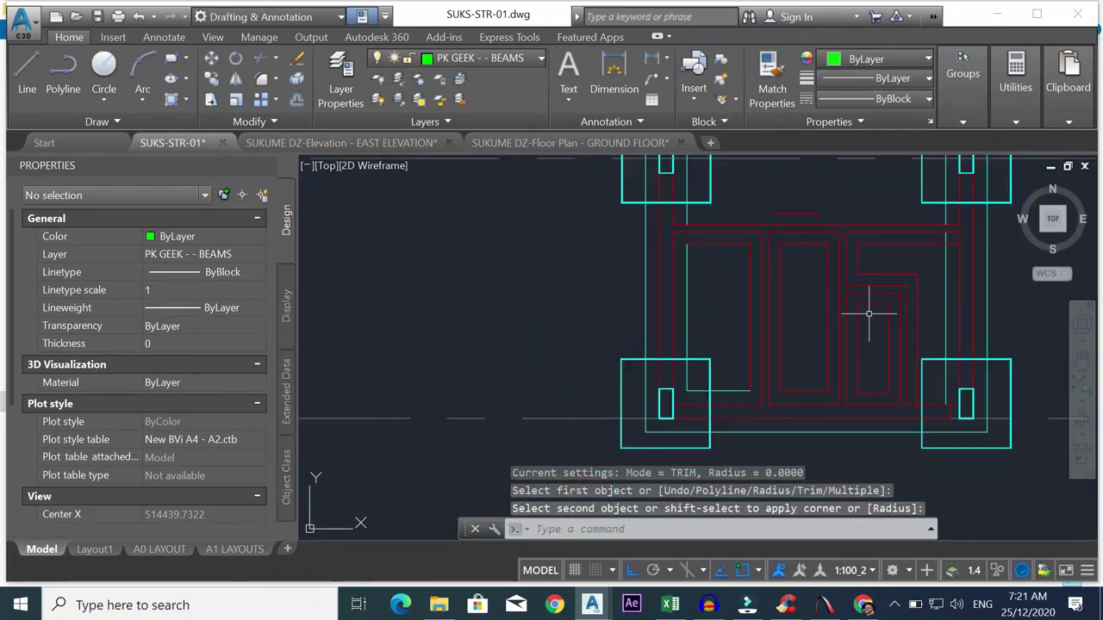
{"action": "scroll", "coordinate": [932, 406], "scroll_direction": "up", "scroll_amount": 2}
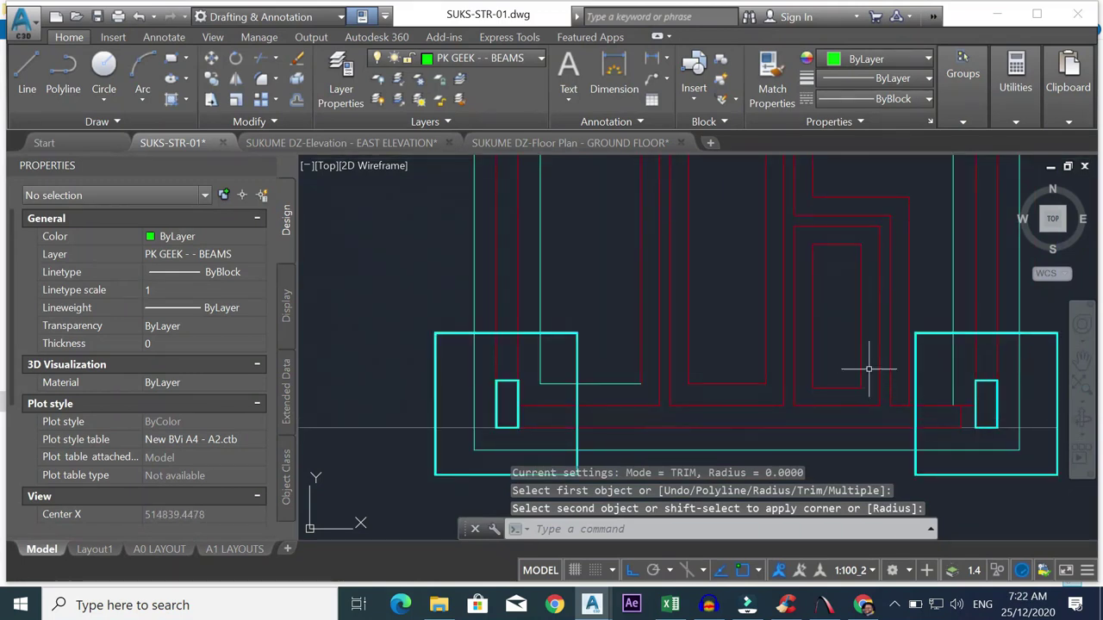
{"action": "key", "text": "Escape"}
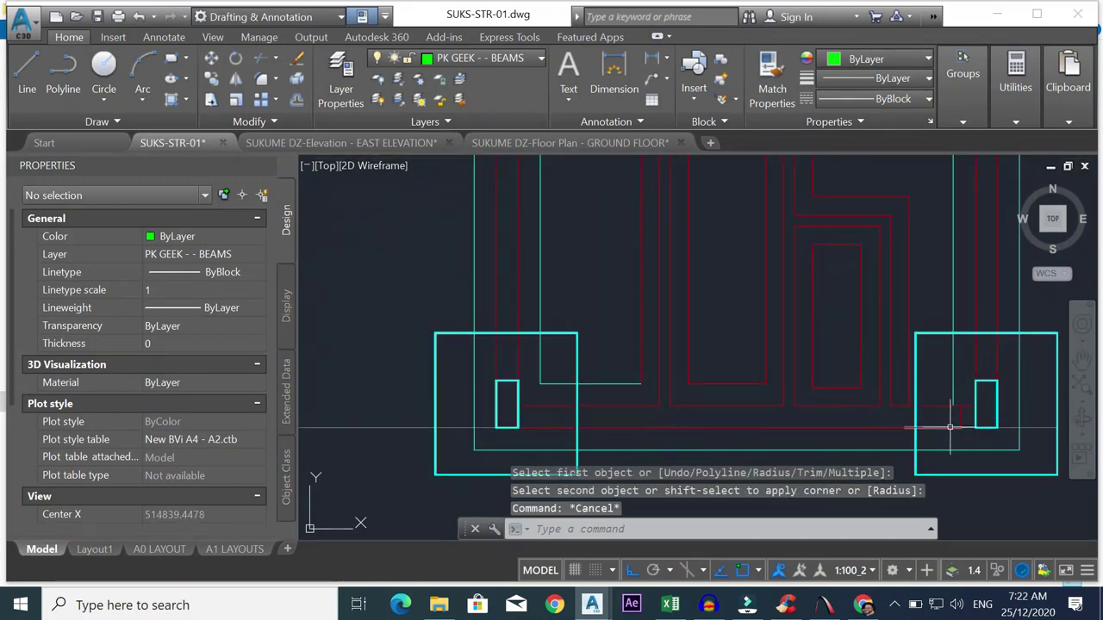
- Offset the bottom wall's upper line upward by 235 between the stepped partition and the lower right column
{"action": "left_click", "coordinate": [295, 102]}
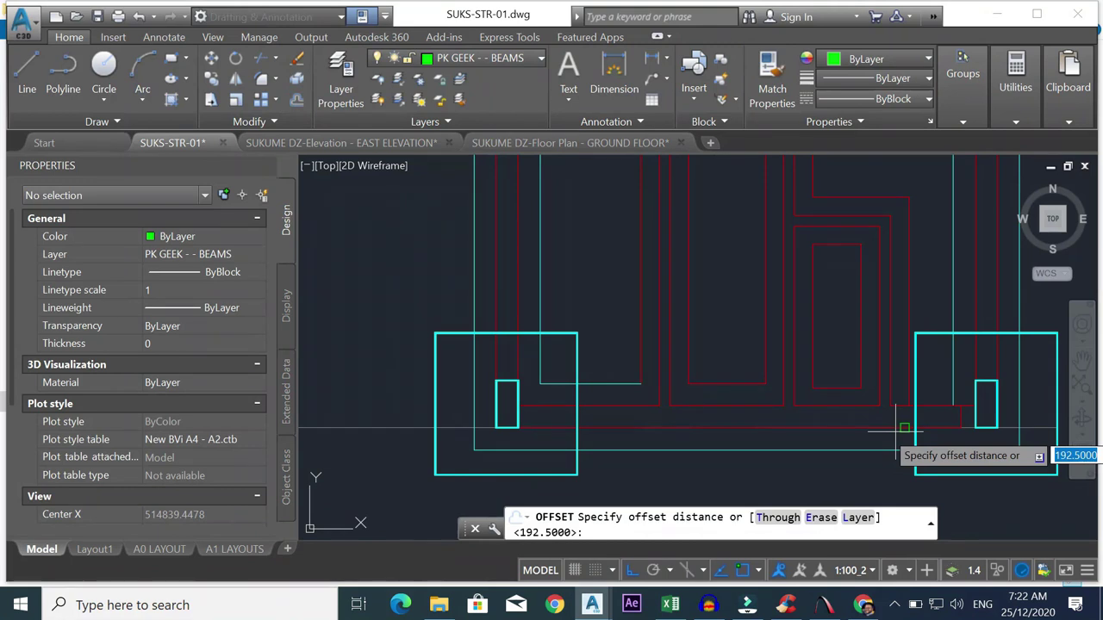
{"action": "key", "text": "Return"}
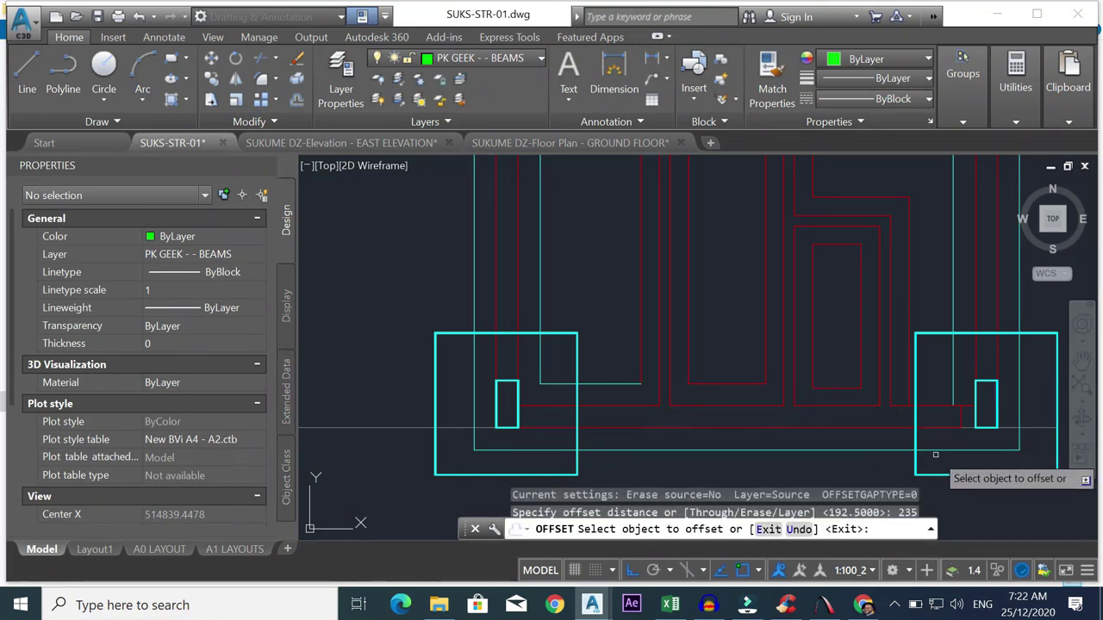
{"action": "left_click", "coordinate": [932, 408]}
{"action": "left_click", "coordinate": [939, 433]}
{"action": "key", "text": "Escape"}
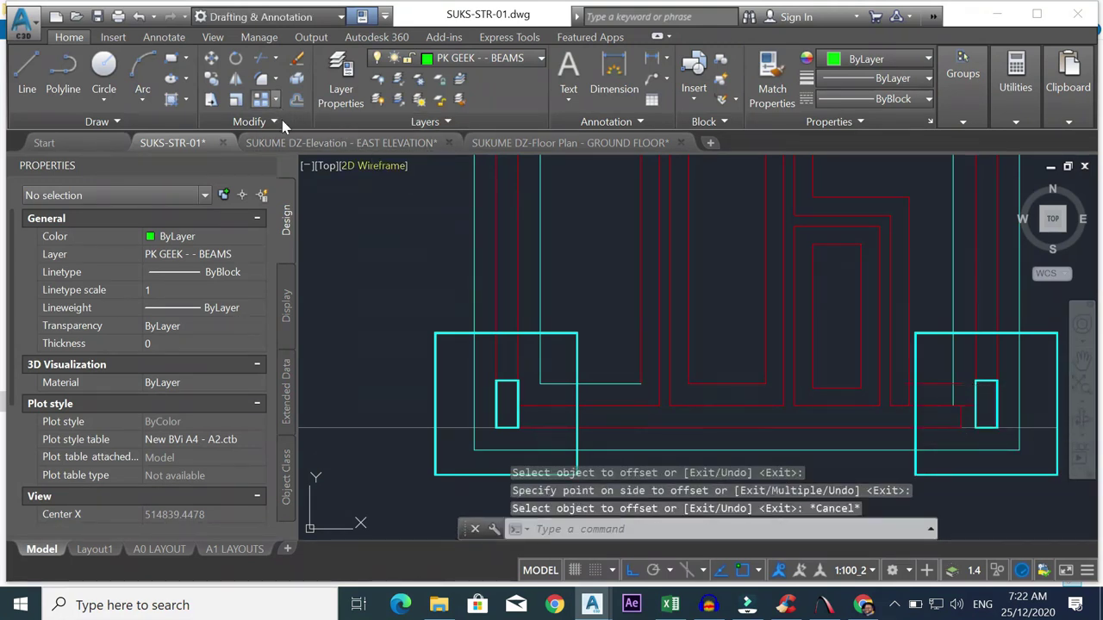
- Match the left room's right footing edge and the middle room's inner footing edges to the left room's bottom edge properties
{"action": "type", "text": "ma"}
{"action": "key", "text": "Return"}
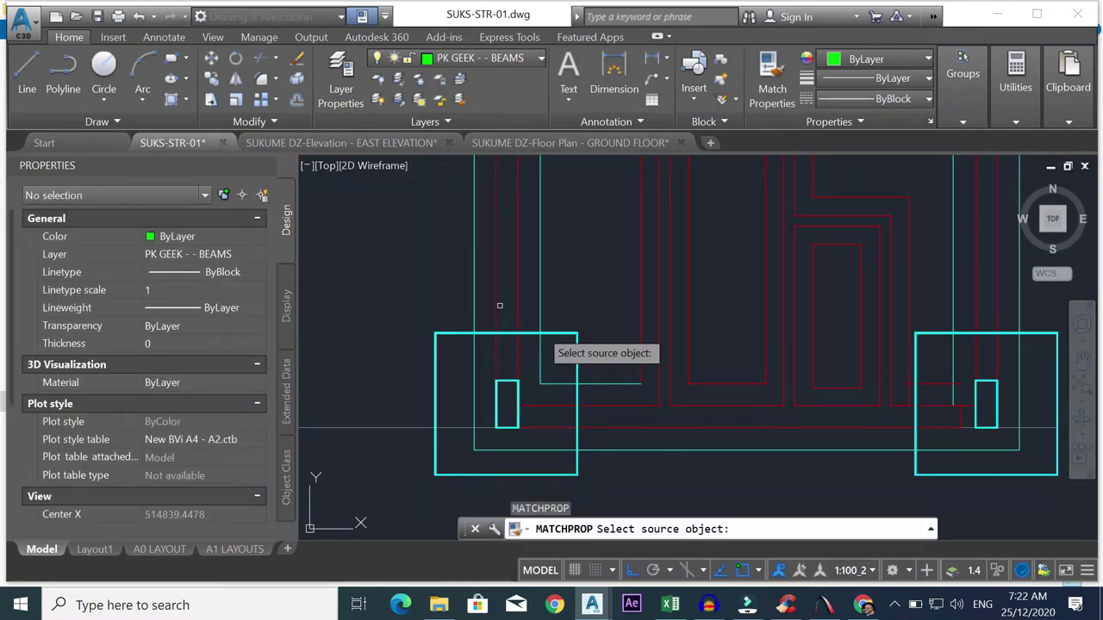
{"action": "left_click", "coordinate": [626, 382]}
{"action": "left_click", "coordinate": [631, 360]}
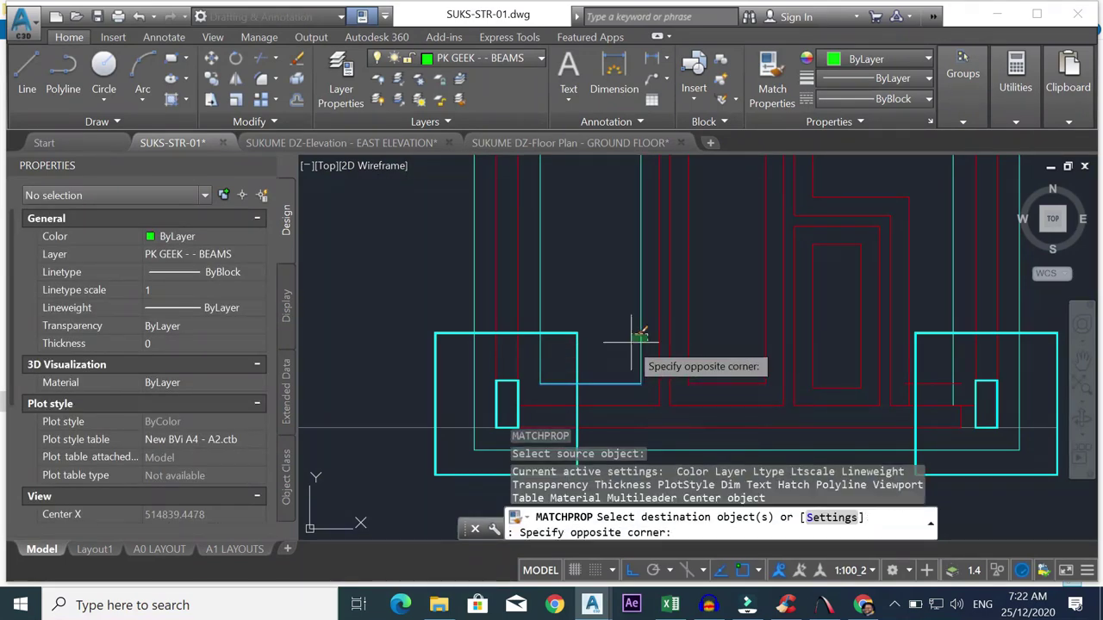
{"action": "left_click", "coordinate": [780, 303]}
{"action": "left_click", "coordinate": [701, 315]}
{"action": "left_click", "coordinate": [683, 389]}
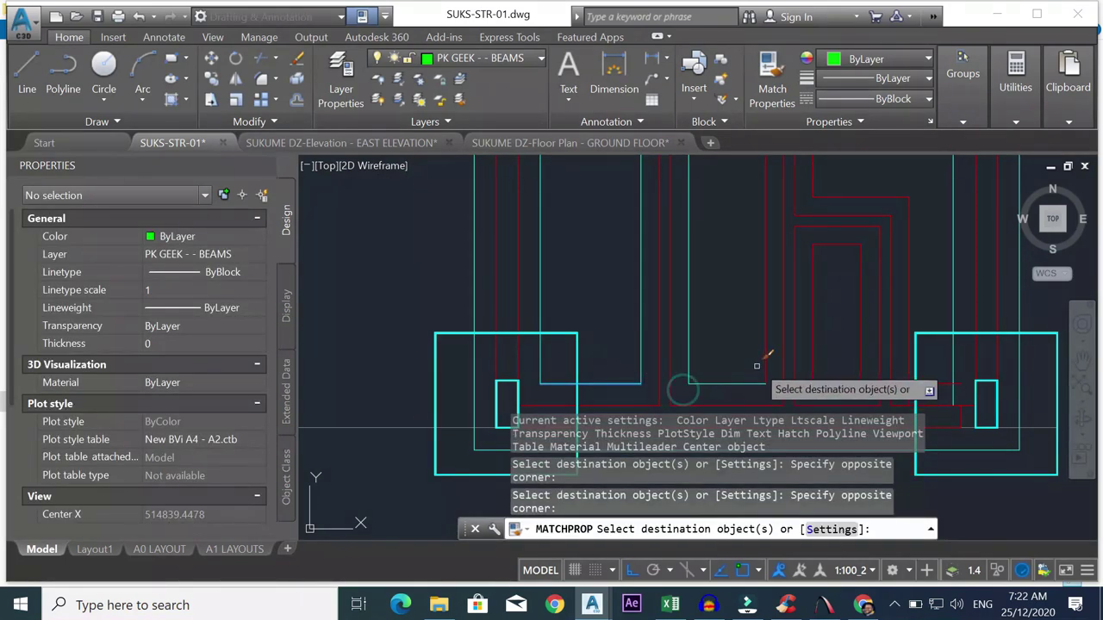
- Apply the same matched properties to the small lower-right room's inner footing edges
{"action": "left_click", "coordinate": [834, 342]}
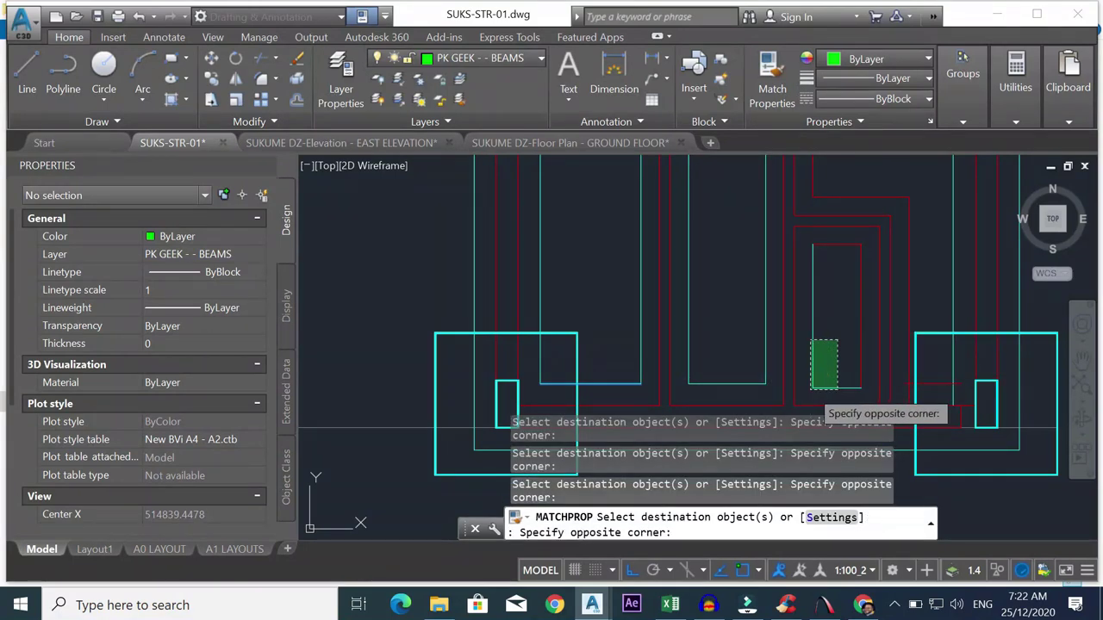
{"action": "left_click", "coordinate": [809, 382]}
{"action": "left_click", "coordinate": [866, 235]}
{"action": "left_click", "coordinate": [822, 255]}
- Apply the matched properties to the left and middle rooms' top footing edges and the short edge above the horizontal internal wall
{"action": "scroll", "coordinate": [824, 258], "scroll_direction": "down", "scroll_amount": 1}
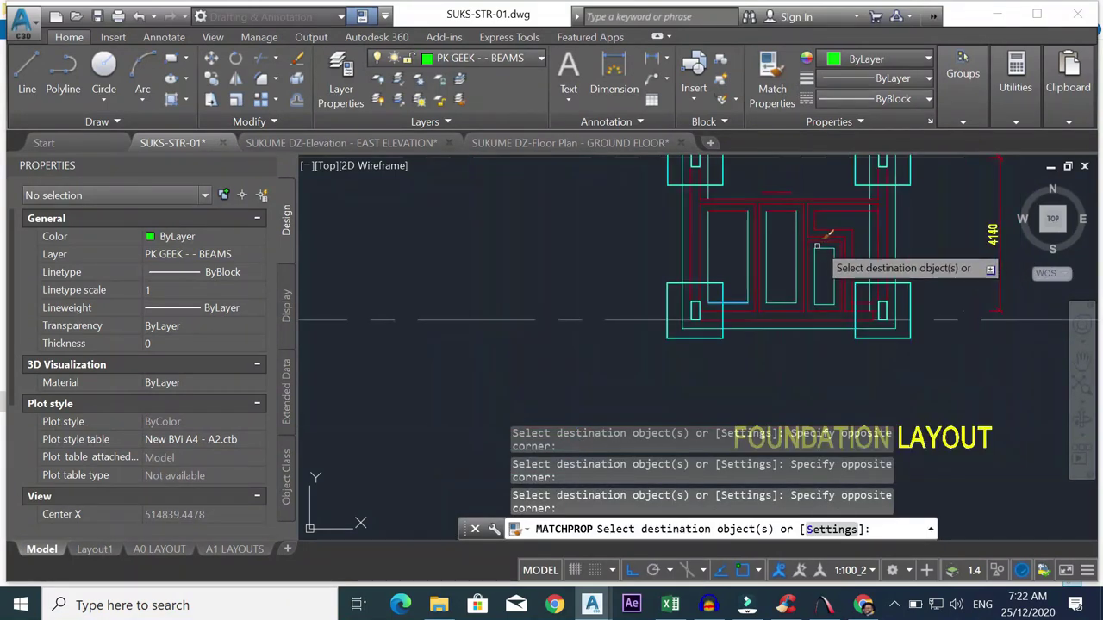
{"action": "scroll", "coordinate": [775, 202], "scroll_direction": "up", "scroll_amount": 1}
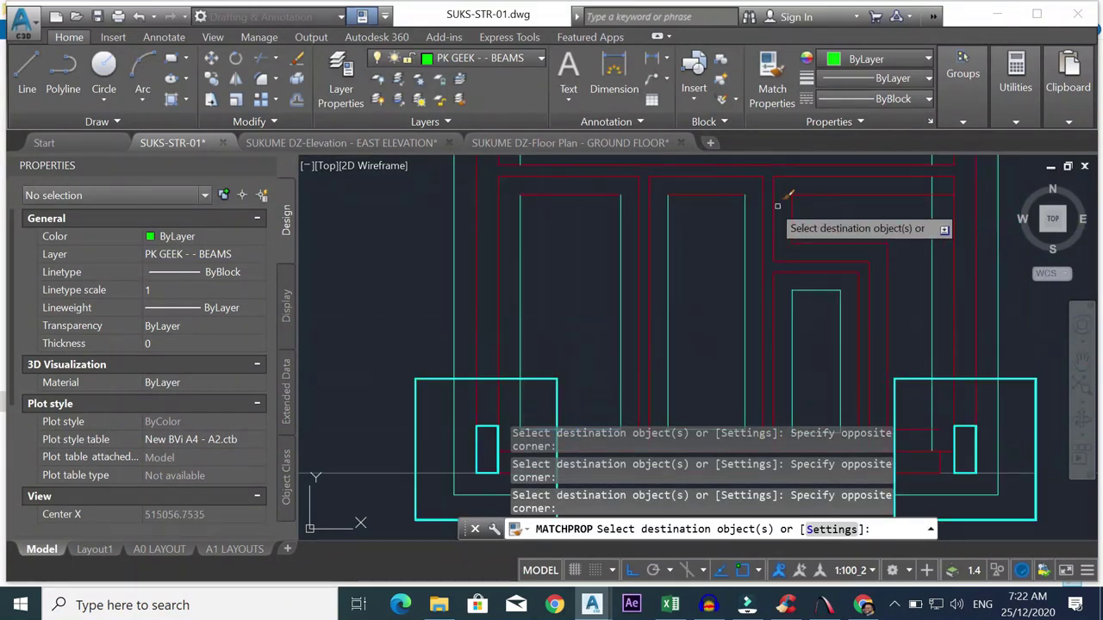
{"action": "scroll", "coordinate": [561, 212], "scroll_direction": "down", "scroll_amount": 1}
{"action": "scroll", "coordinate": [647, 184], "scroll_direction": "up", "scroll_amount": 1}
{"action": "left_click", "coordinate": [578, 187]}
{"action": "left_click", "coordinate": [560, 208]}
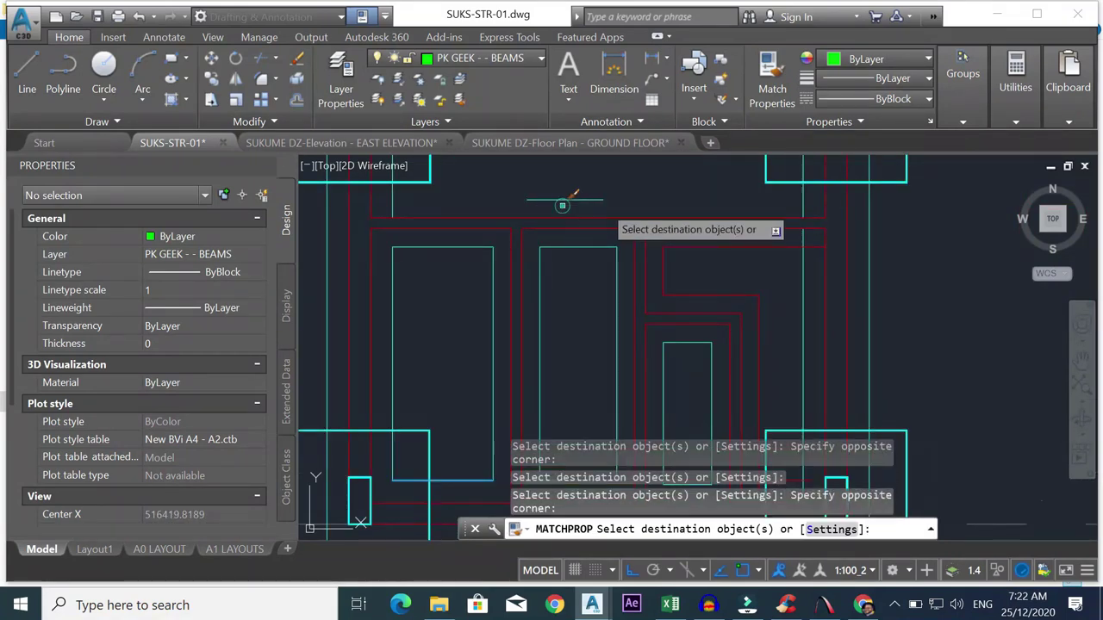
- Apply the matched footing properties to the left and stepped edges of the lower-right L-shaped room
{"action": "left_click", "coordinate": [669, 284]}
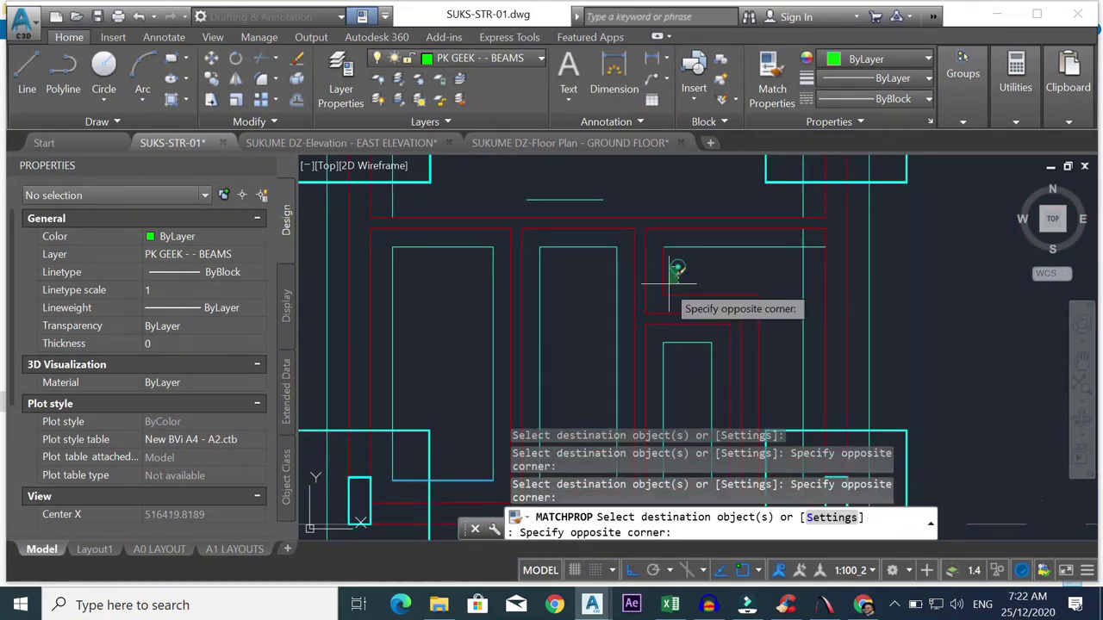
{"action": "left_click", "coordinate": [659, 297]}
{"action": "left_click", "coordinate": [773, 304]}
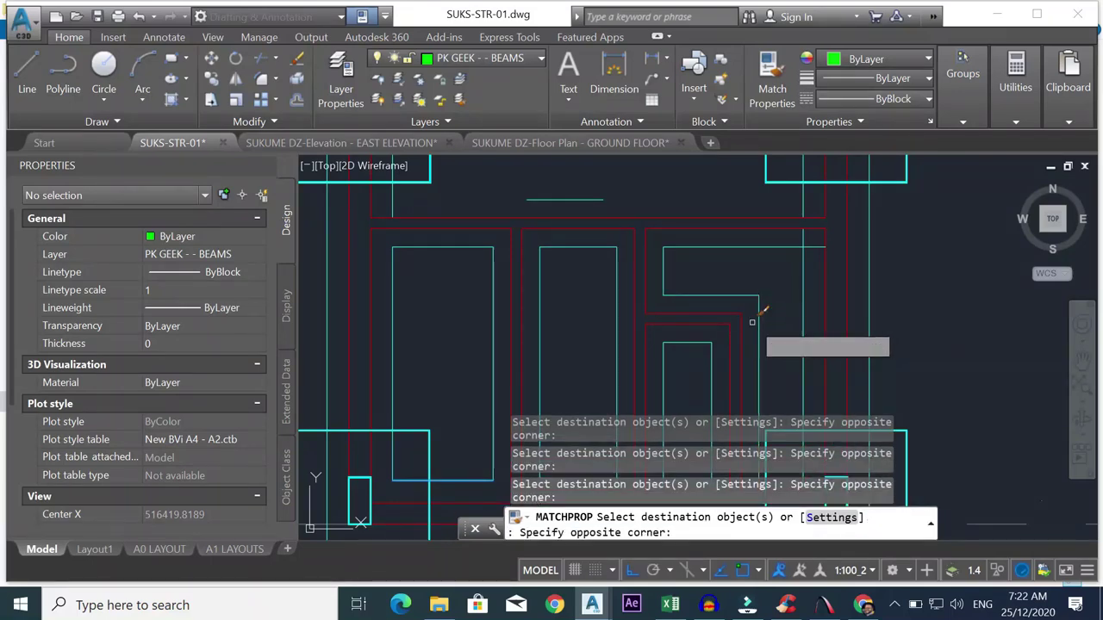
{"action": "scroll", "coordinate": [773, 304], "scroll_direction": "down", "scroll_amount": 4}
{"action": "scroll", "coordinate": [770, 336], "scroll_direction": "up", "scroll_amount": 6}
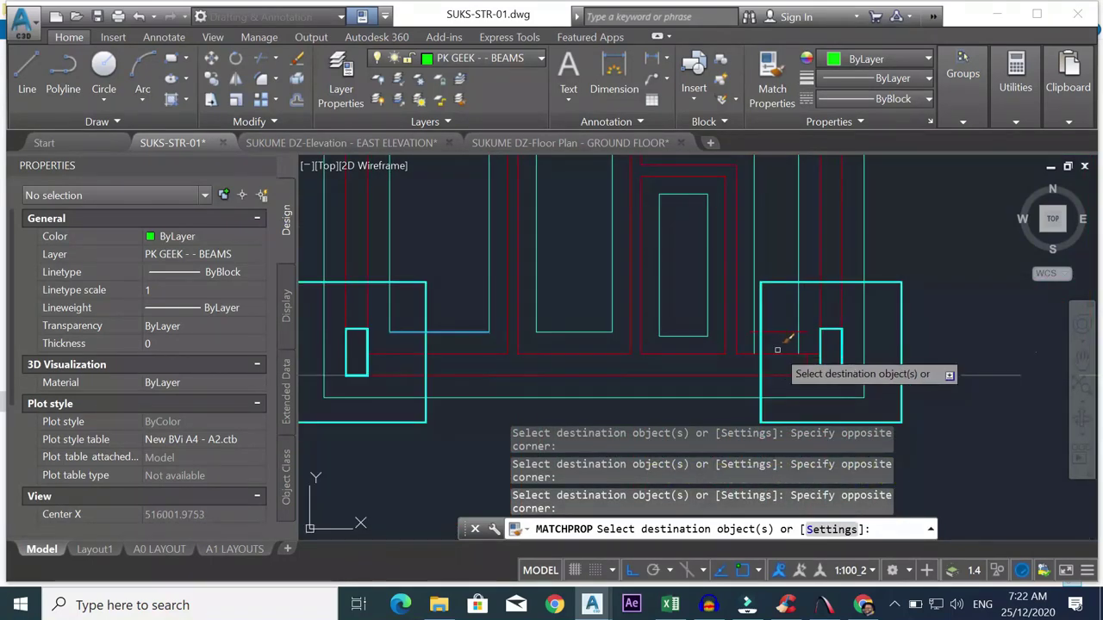
{"action": "scroll", "coordinate": [791, 327], "scroll_direction": "down", "scroll_amount": 2}
{"action": "key", "text": "Escape"}
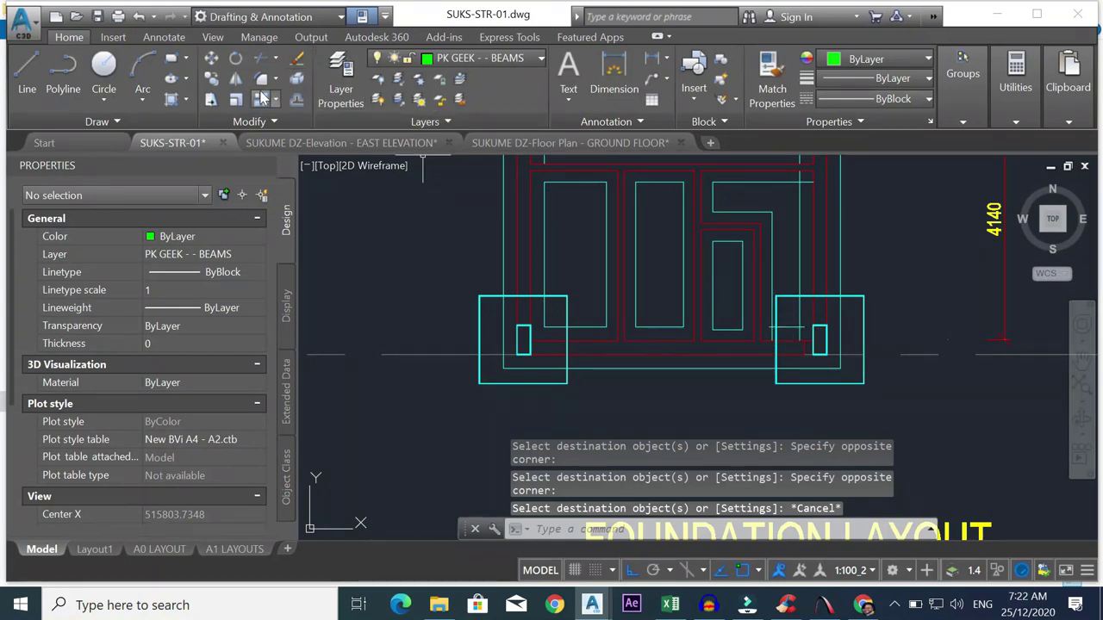
- Fillet the L-shaped room's bottom footing edge with its right and left vertical edges at zero radius
{"action": "left_click", "coordinate": [261, 79]}
{"action": "scroll", "coordinate": [769, 331], "scroll_direction": "up", "scroll_amount": 4}
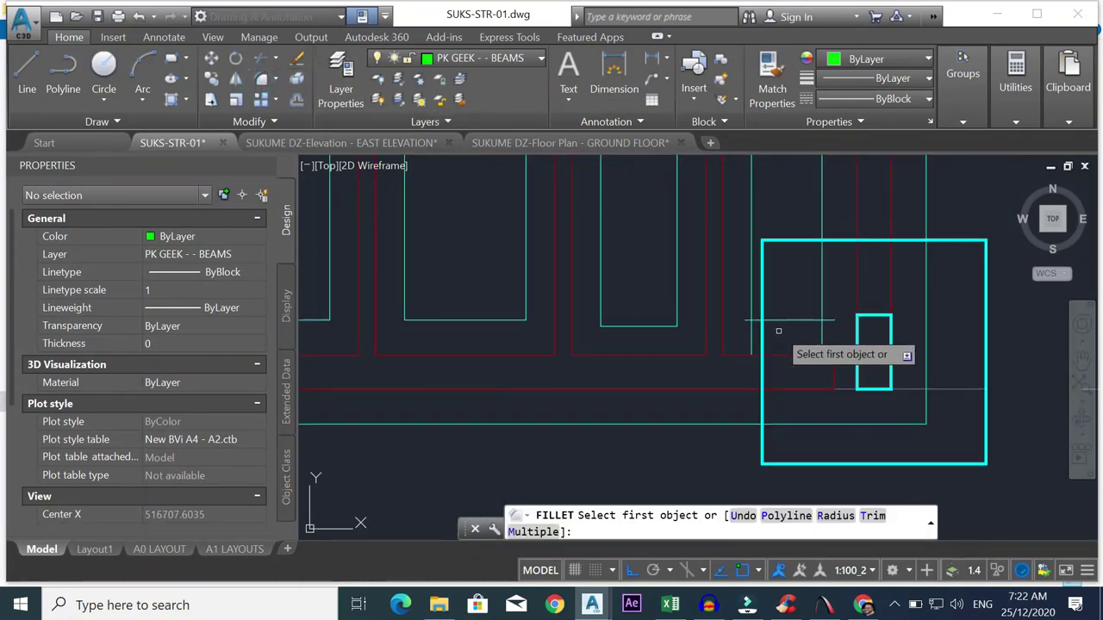
{"action": "left_click", "coordinate": [788, 320]}
{"action": "left_click", "coordinate": [821, 259]}
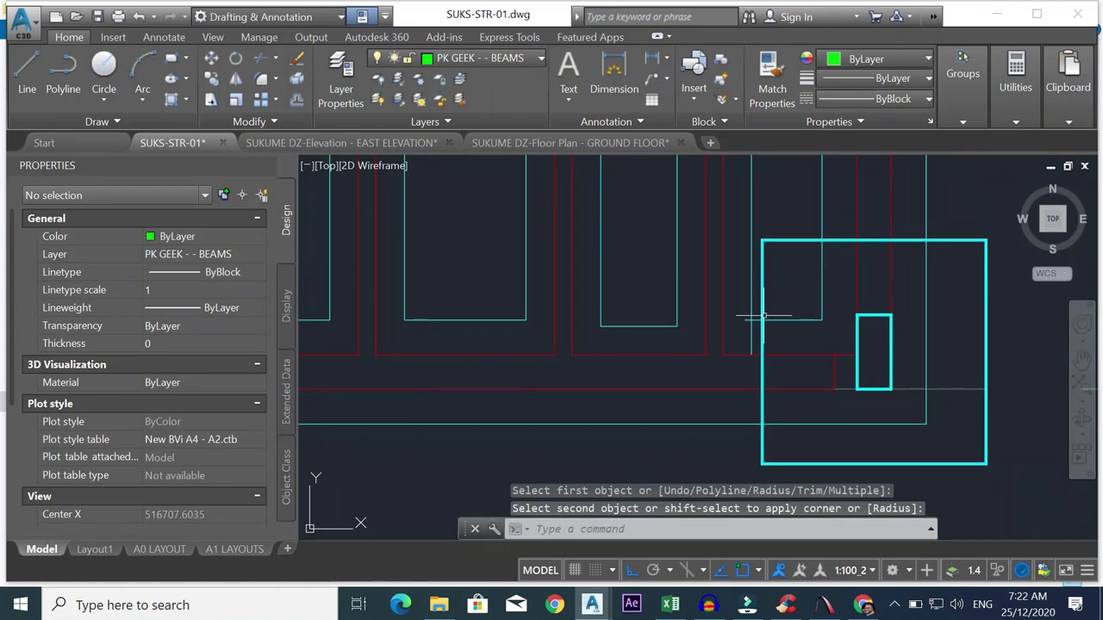
{"action": "key", "text": "Return"}
{"action": "left_click", "coordinate": [801, 320]}
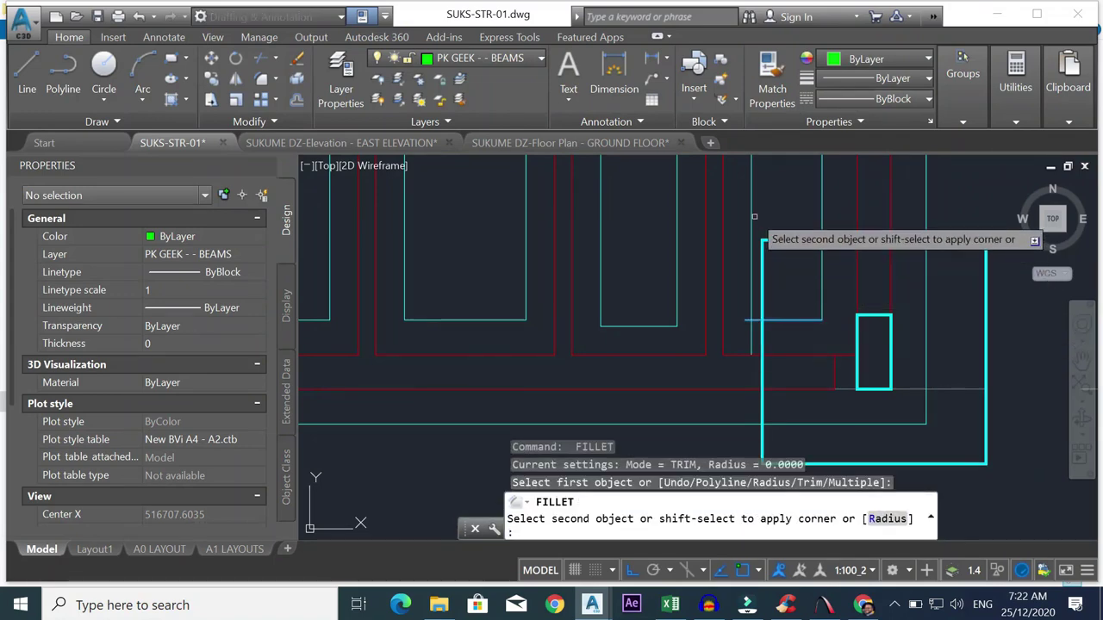
{"action": "left_click", "coordinate": [754, 219]}
{"action": "scroll", "coordinate": [754, 245], "scroll_direction": "down", "scroll_amount": 6}
{"action": "scroll", "coordinate": [752, 220], "scroll_direction": "up", "scroll_amount": 5}
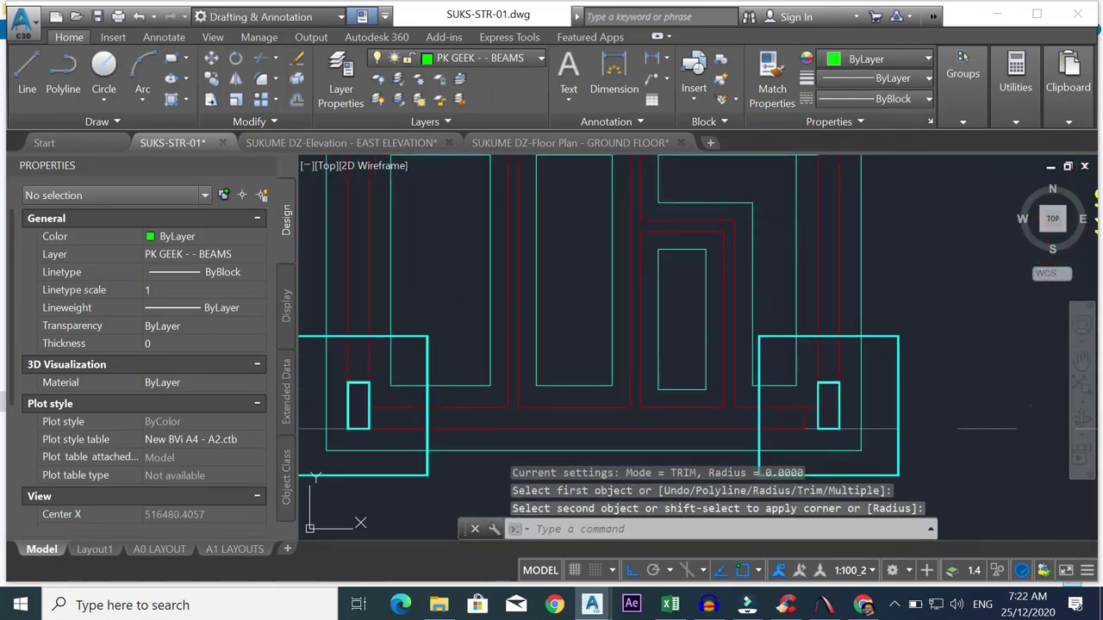
- Fillet the L-shaped room's right and top footing edges into a sharp corner
{"action": "key", "text": "Return"}
{"action": "scroll", "coordinate": [796, 194], "scroll_direction": "down", "scroll_amount": 5}
{"action": "scroll", "coordinate": [792, 179], "scroll_direction": "up", "scroll_amount": 5}
{"action": "left_click", "coordinate": [796, 174]}
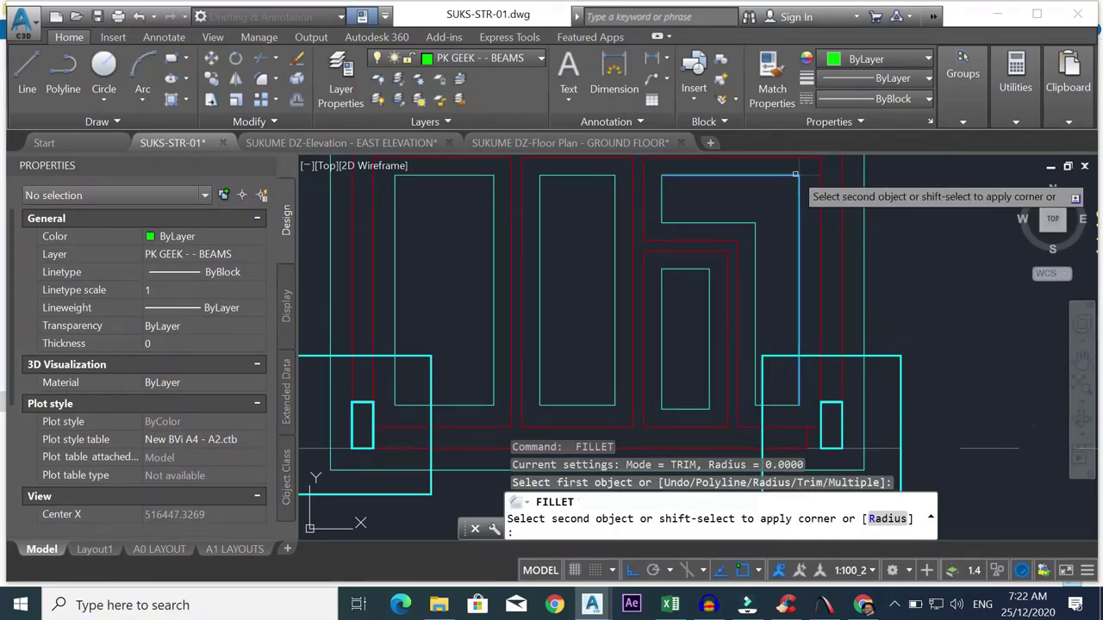
{"action": "left_click", "coordinate": [789, 173]}
{"action": "scroll", "coordinate": [719, 207], "scroll_direction": "down", "scroll_amount": 5}
{"action": "scroll", "coordinate": [674, 185], "scroll_direction": "up", "scroll_amount": 5}
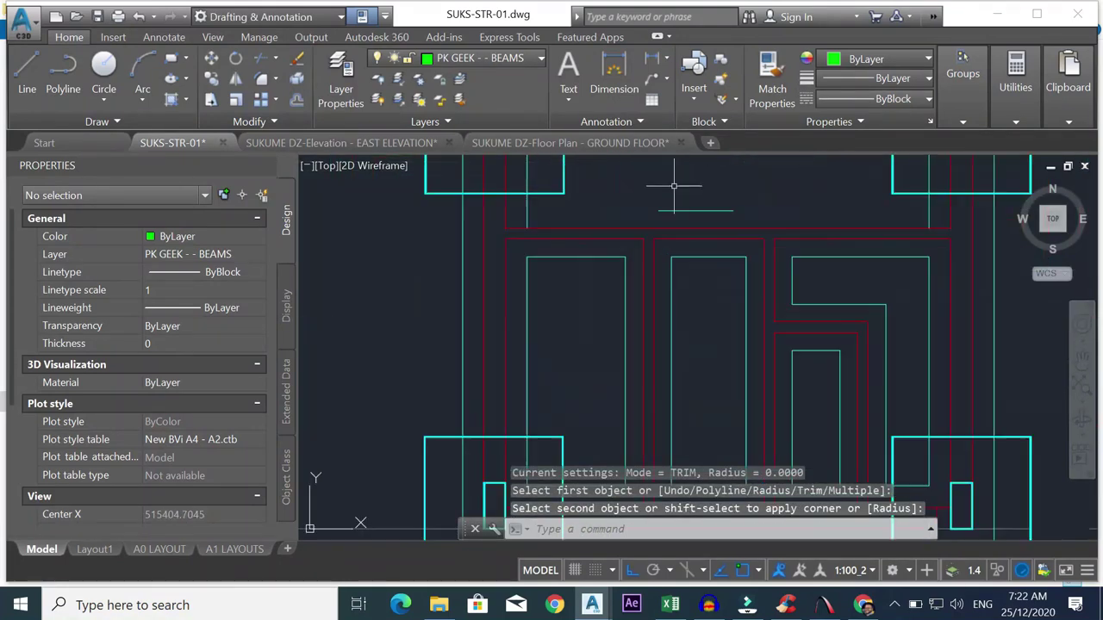
- Fillet the short footing edge above the horizontal internal wall with the upper room's left and right inner footing edges
{"action": "key", "text": "Return"}
{"action": "left_click", "coordinate": [526, 166]}
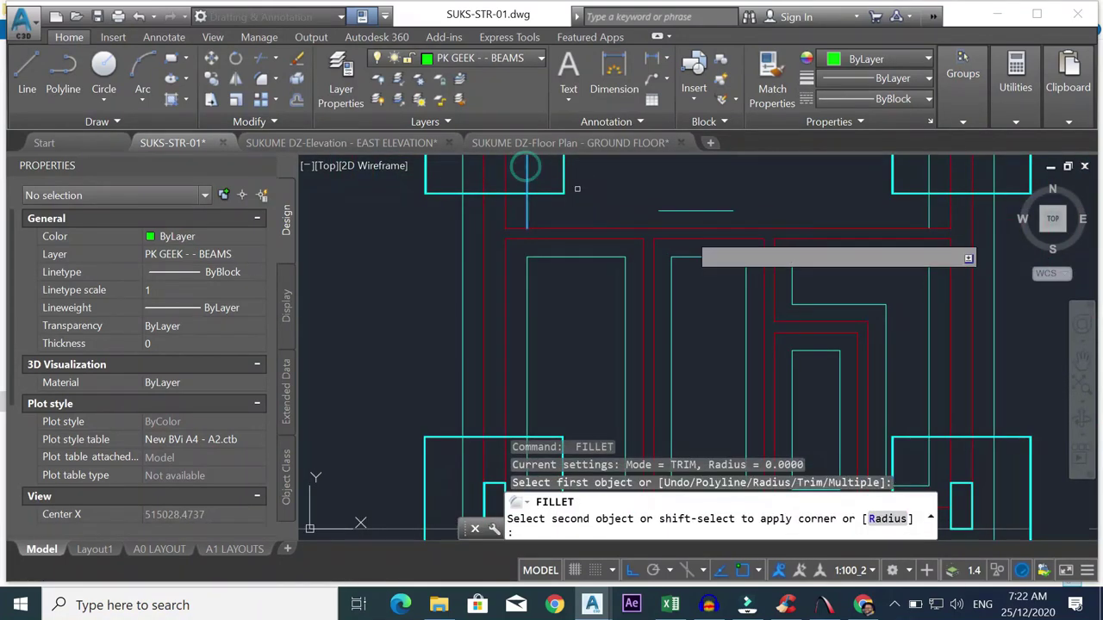
{"action": "scroll", "coordinate": [916, 243], "scroll_direction": "down", "scroll_amount": 5}
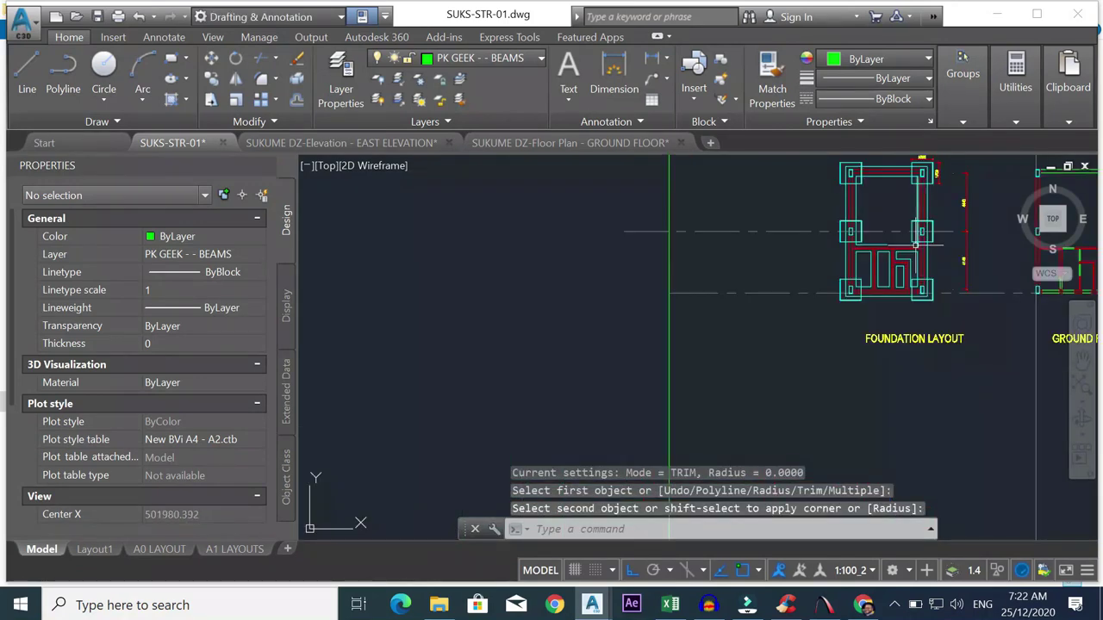
{"action": "scroll", "coordinate": [793, 239], "scroll_direction": "up", "scroll_amount": 5}
{"action": "left_click", "coordinate": [754, 248]}
{"action": "key", "text": "Return"}
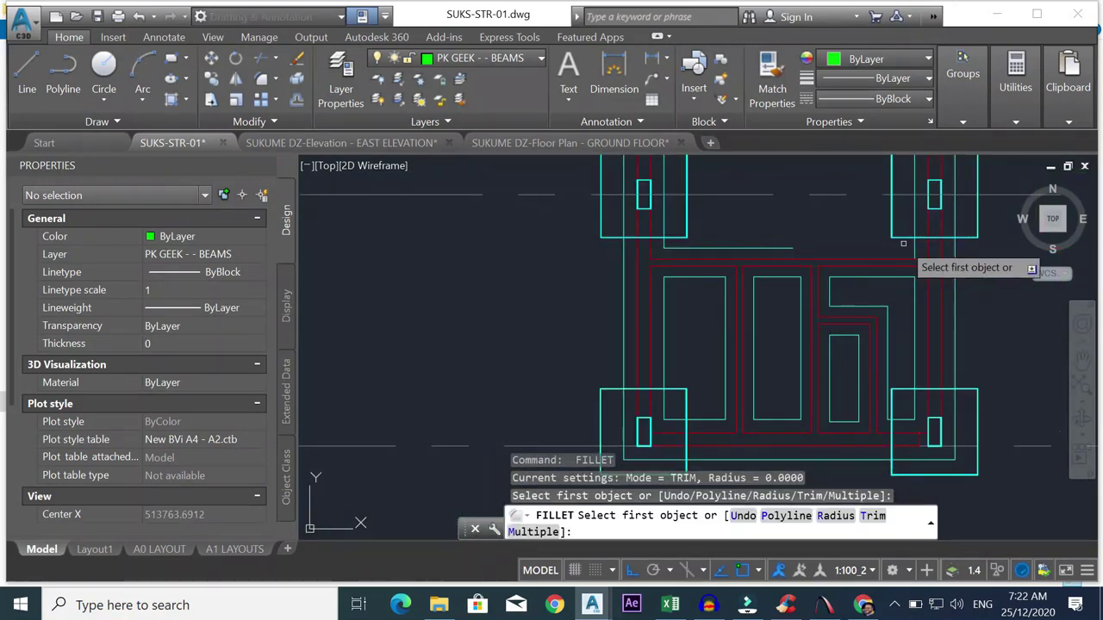
{"action": "left_click", "coordinate": [914, 217]}
{"action": "left_click", "coordinate": [819, 237]}
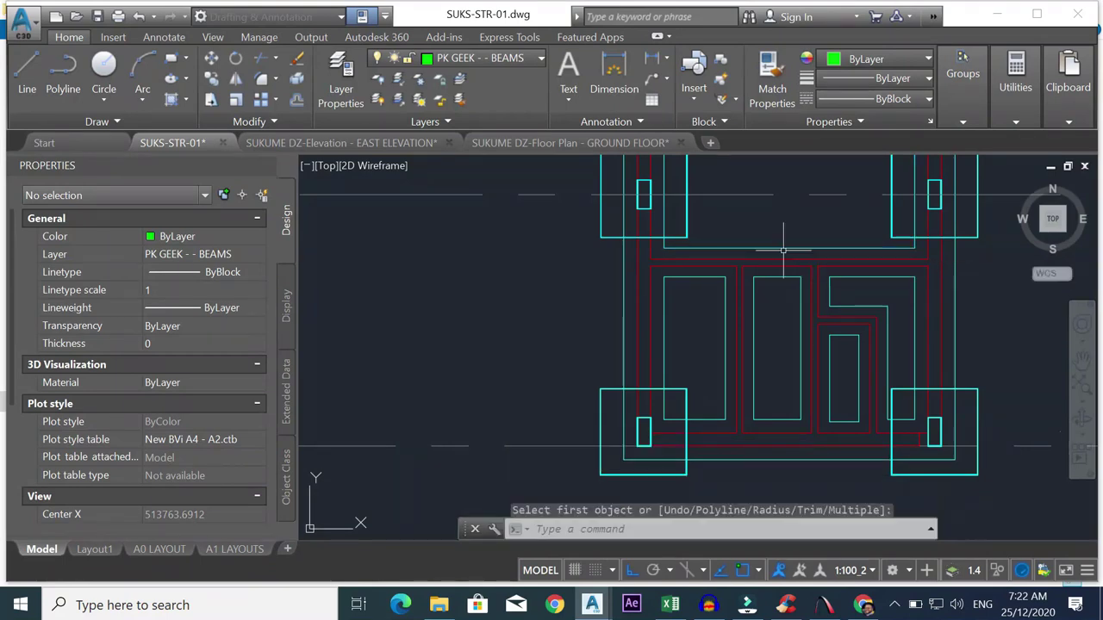
{"action": "scroll", "coordinate": [850, 233], "scroll_direction": "down", "scroll_amount": 5}
{"action": "scroll", "coordinate": [850, 233], "scroll_direction": "up", "scroll_amount": 4}
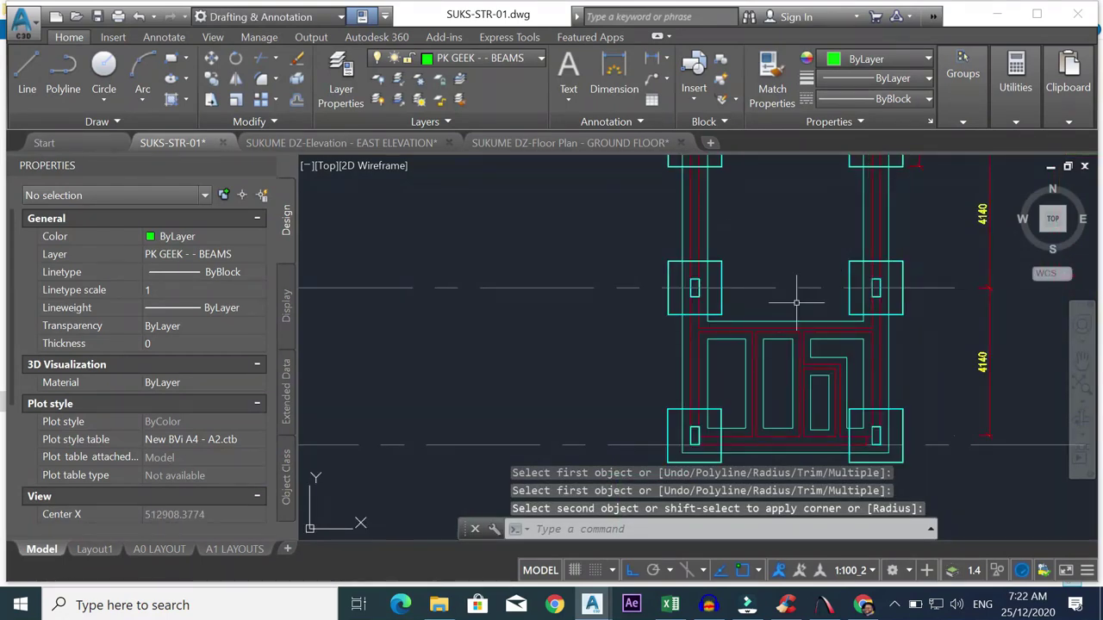
{"action": "scroll", "coordinate": [741, 284], "scroll_direction": "down", "scroll_amount": 2}
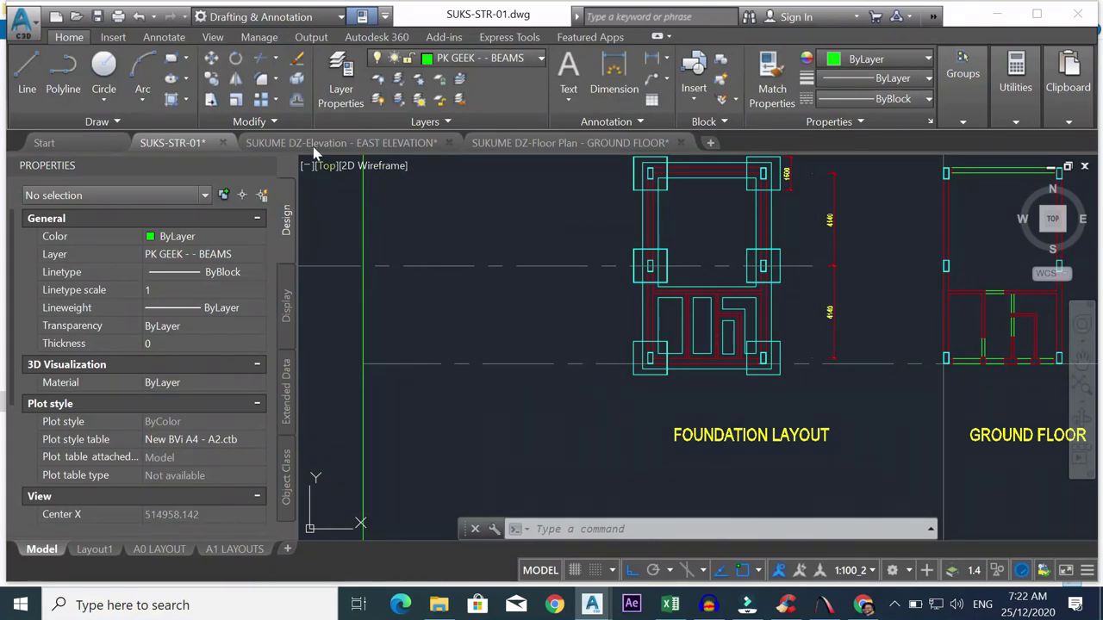
{"action": "left_click", "coordinate": [261, 57]}
{"action": "scroll", "coordinate": [645, 277], "scroll_direction": "up", "scroll_amount": 3}
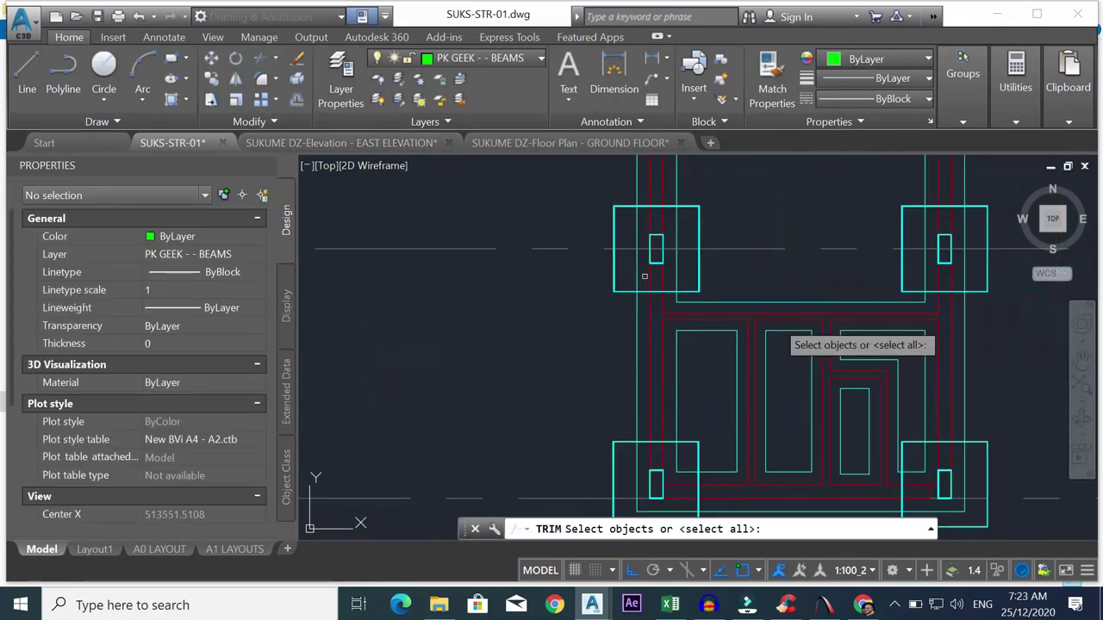
{"action": "left_click", "coordinate": [698, 227]}
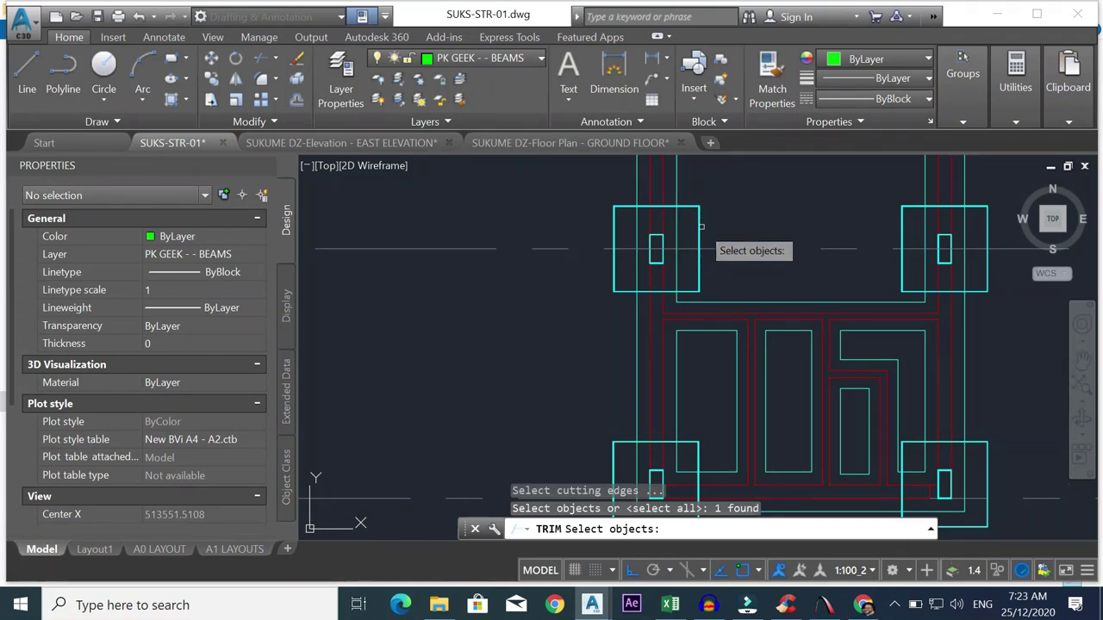
{"action": "key", "text": "Escape"}
- Trim the strip footing edges inside the middle-left column footing, using its outline as the cutting edge
{"action": "left_click", "coordinate": [265, 58]}
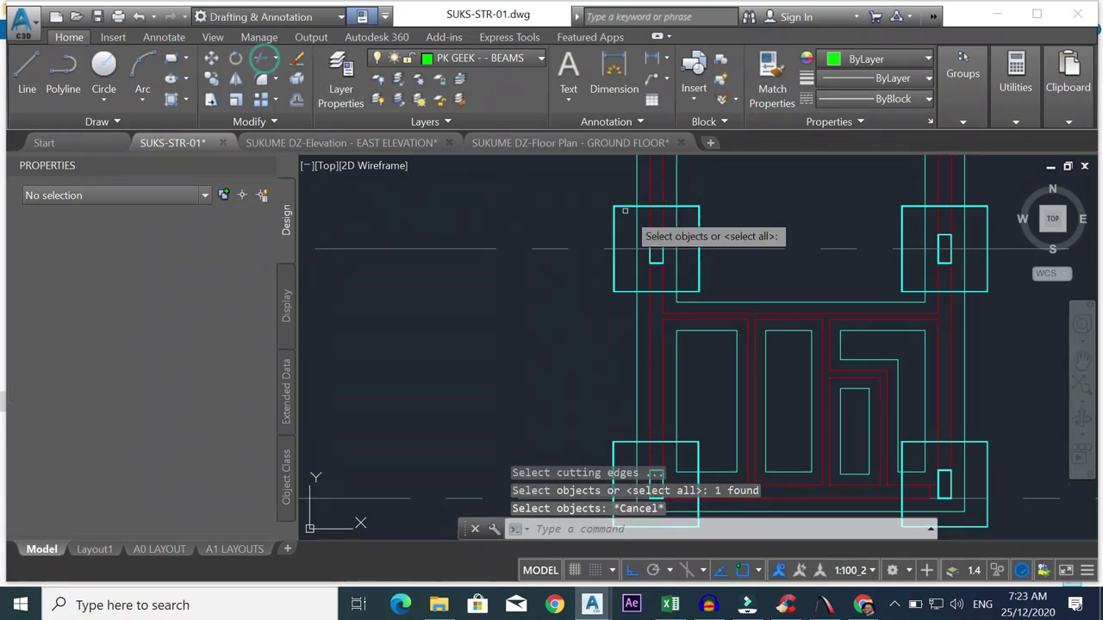
{"action": "scroll", "coordinate": [689, 237], "scroll_direction": "up", "scroll_amount": 3}
{"action": "left_click", "coordinate": [722, 230]}
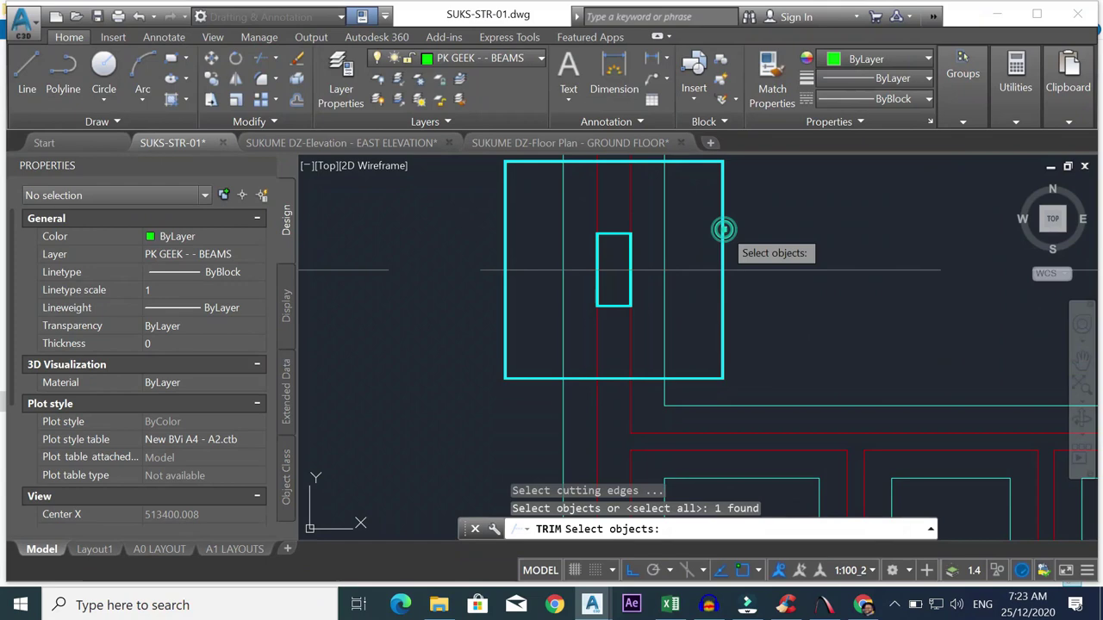
{"action": "key", "text": "Return"}
{"action": "left_click", "coordinate": [674, 225]}
{"action": "left_click", "coordinate": [657, 241]}
{"action": "left_click", "coordinate": [569, 319]}
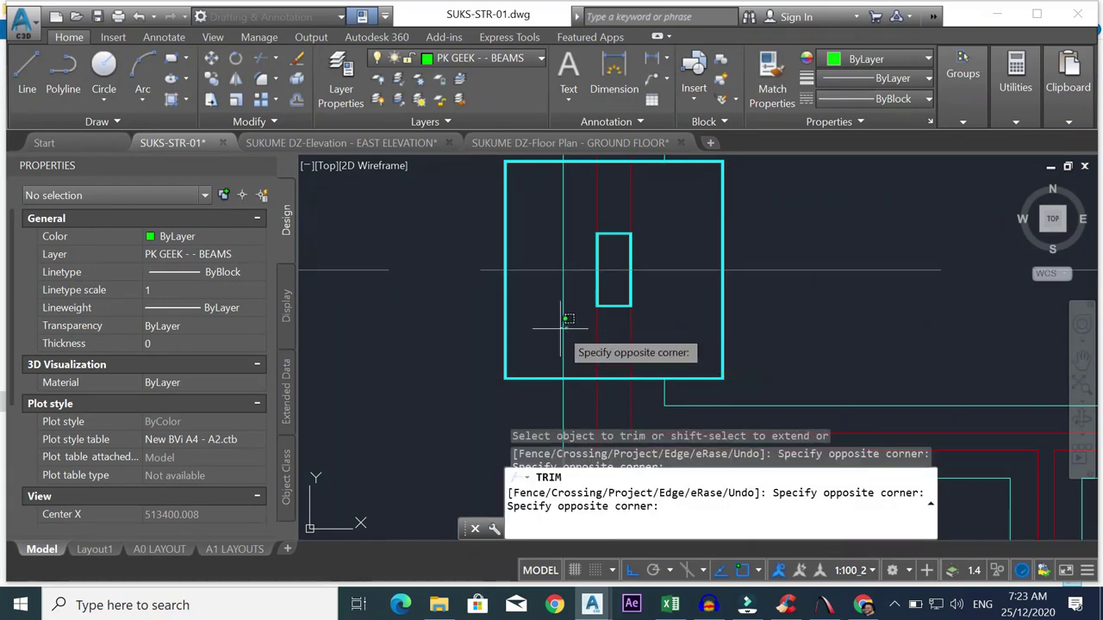
{"action": "left_click", "coordinate": [542, 339]}
{"action": "scroll", "coordinate": [564, 293], "scroll_direction": "down", "scroll_amount": 8}
{"action": "scroll", "coordinate": [565, 204], "scroll_direction": "up", "scroll_amount": 4}
{"action": "key", "text": "Escape"}
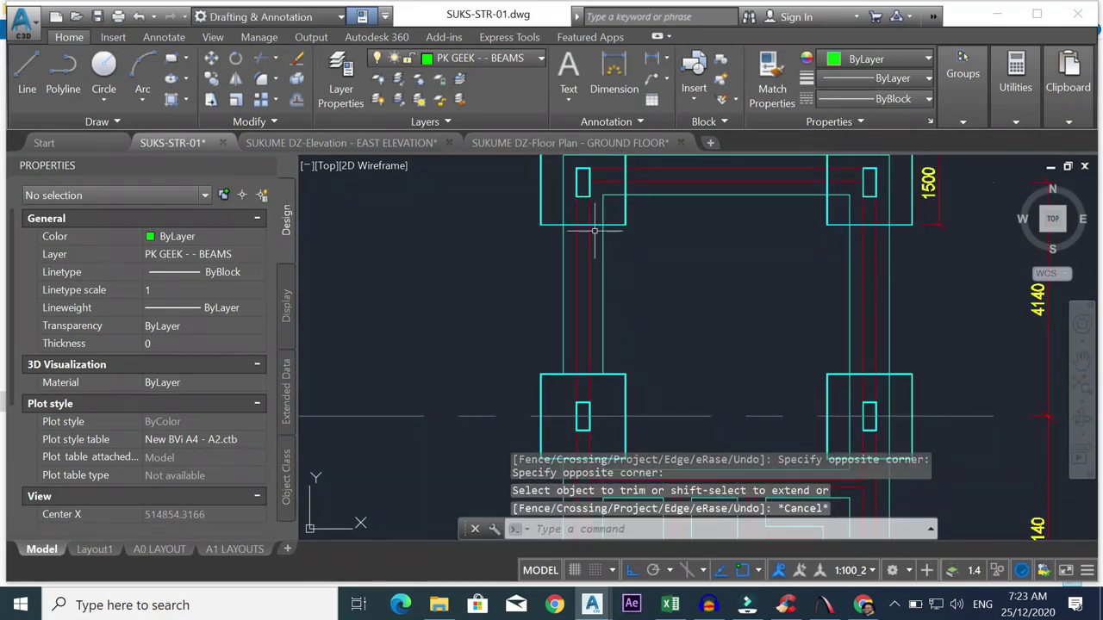
- Trim the vertical and horizontal strip footing edges inside the upper-left column footing, using its outline as the cutting edge
{"action": "left_click", "coordinate": [625, 225]}
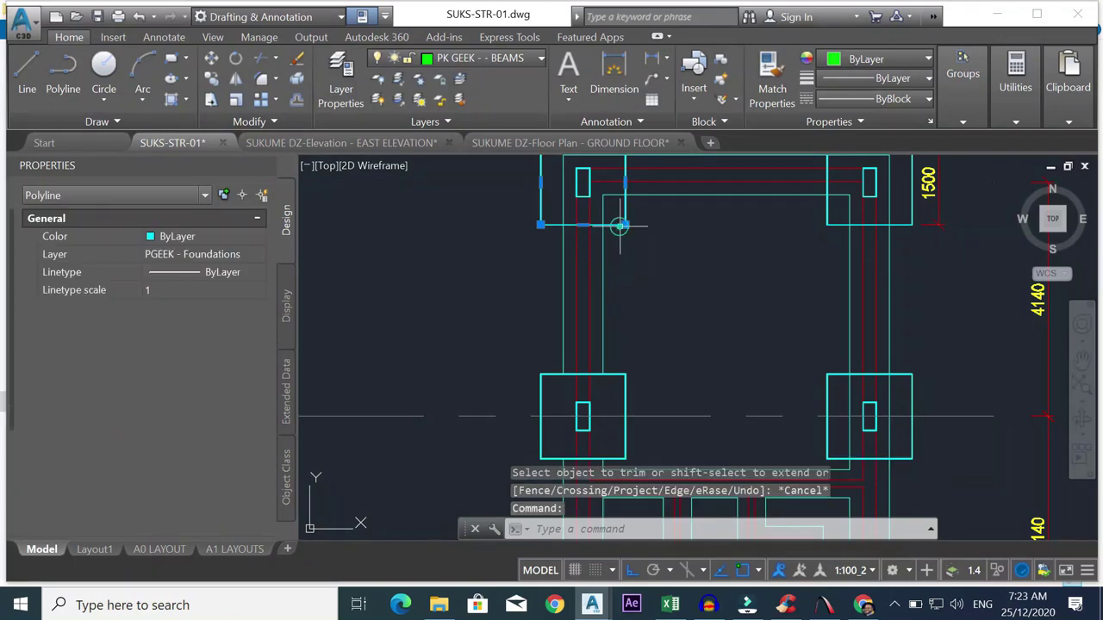
{"action": "left_click", "coordinate": [264, 62]}
{"action": "scroll", "coordinate": [587, 217], "scroll_direction": "up", "scroll_amount": 2}
{"action": "left_click", "coordinate": [617, 204]}
{"action": "left_click", "coordinate": [604, 215]}
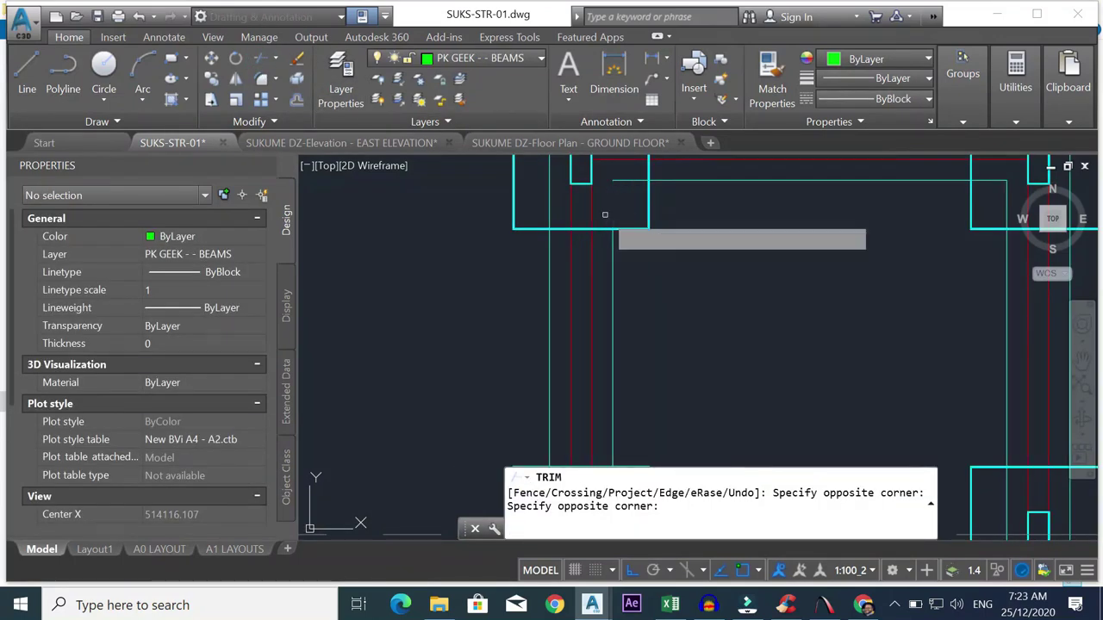
{"action": "left_click", "coordinate": [631, 167]}
{"action": "left_click", "coordinate": [611, 197]}
{"action": "left_click", "coordinate": [560, 185]}
{"action": "left_click", "coordinate": [525, 202]}
{"action": "scroll", "coordinate": [534, 205], "scroll_direction": "down", "scroll_amount": 5}
{"action": "scroll", "coordinate": [559, 182], "scroll_direction": "up", "scroll_amount": 5}
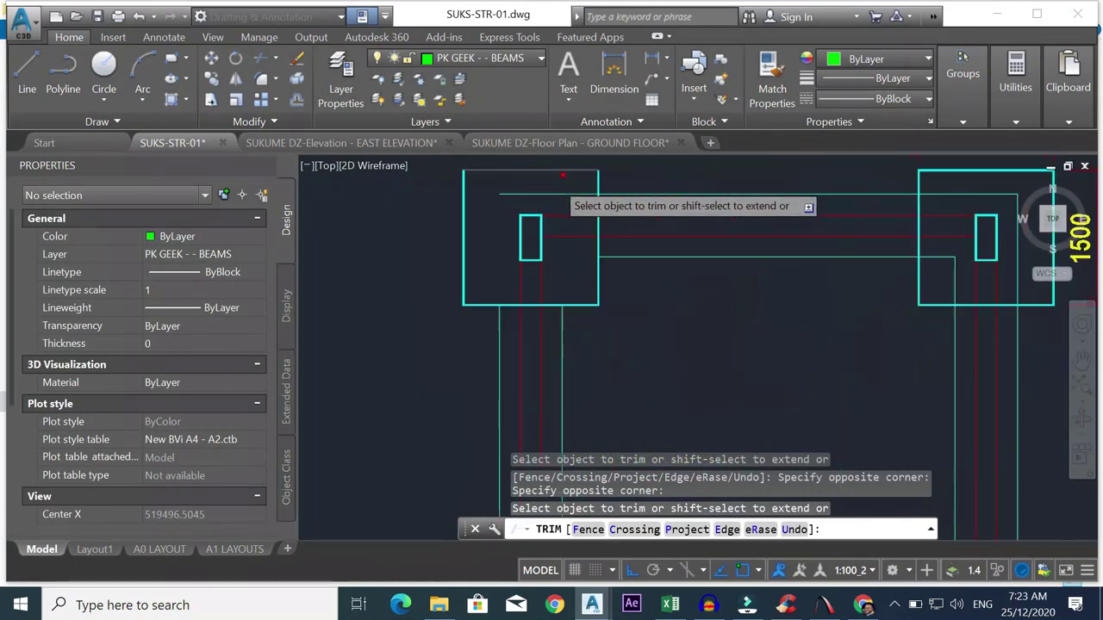
{"action": "key", "text": "Escape"}
- Trim the strip footing edges inside the upper-right column footing, using its outline as the cutting edge
{"action": "scroll", "coordinate": [549, 197], "scroll_direction": "down", "scroll_amount": 4}
{"action": "scroll", "coordinate": [878, 269], "scroll_direction": "up", "scroll_amount": 4}
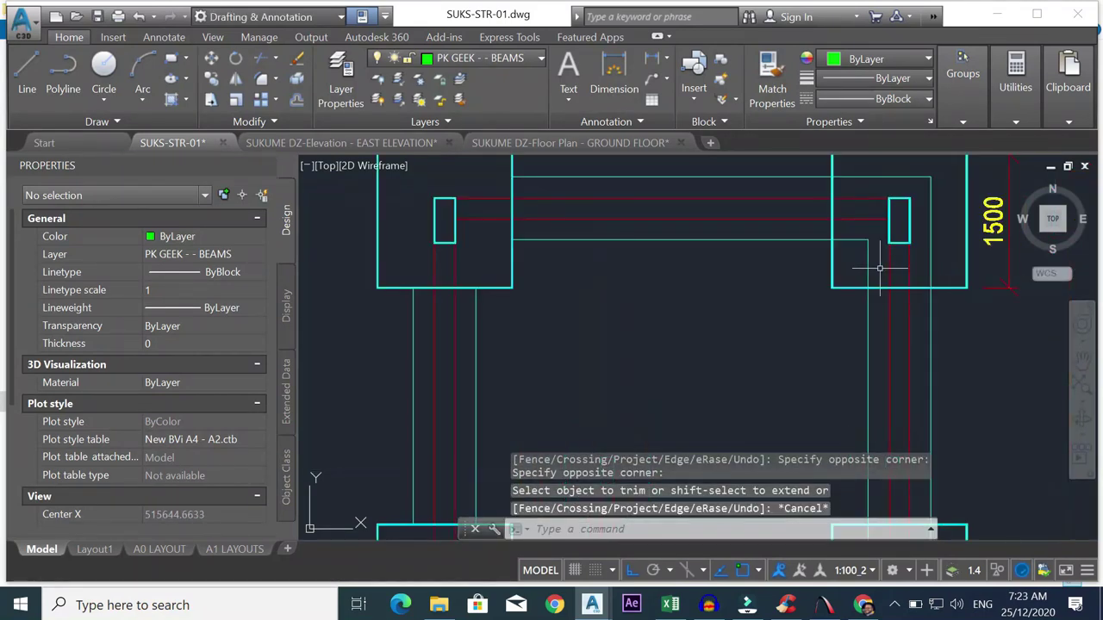
{"action": "scroll", "coordinate": [878, 269], "scroll_direction": "down", "scroll_amount": 4}
{"action": "scroll", "coordinate": [887, 277], "scroll_direction": "up", "scroll_amount": 4}
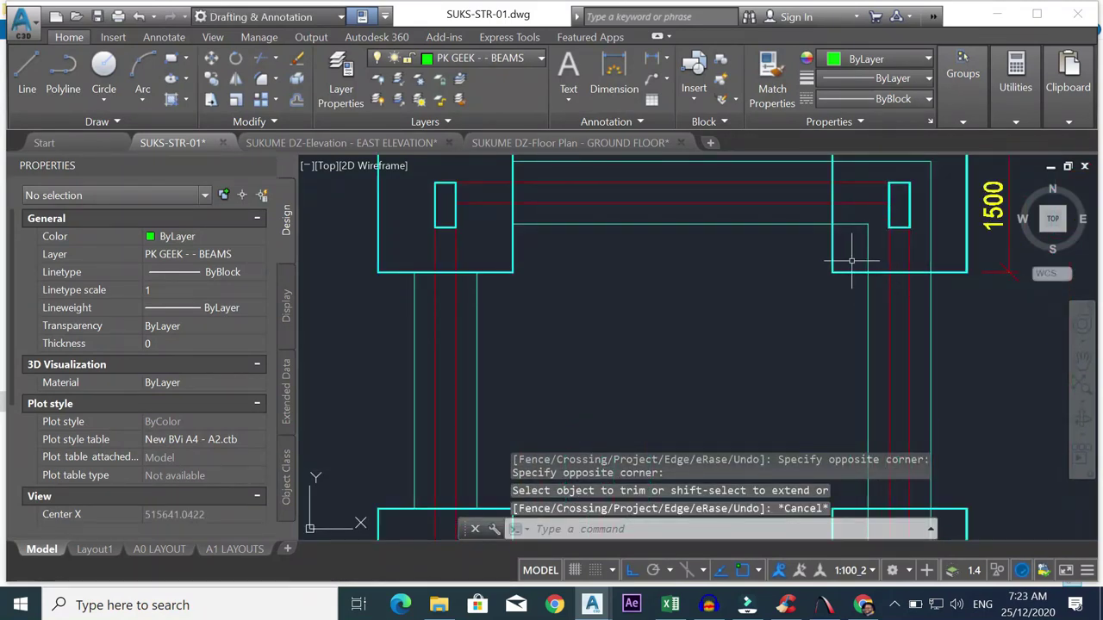
{"action": "left_click", "coordinate": [851, 260]}
{"action": "left_click", "coordinate": [814, 325]}
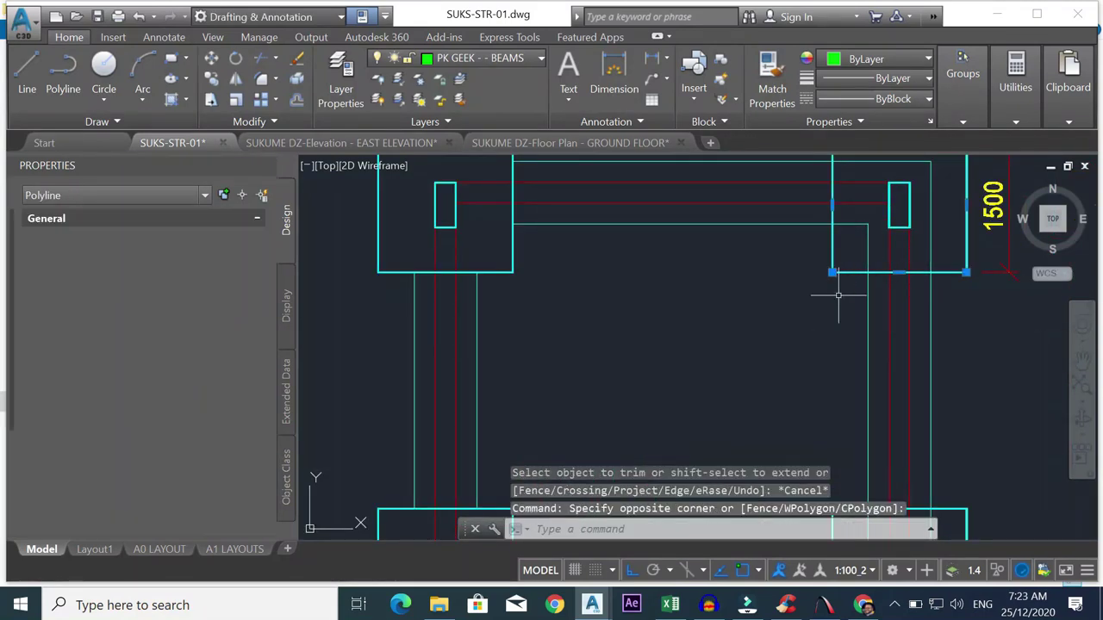
{"action": "left_click", "coordinate": [259, 55]}
{"action": "left_click_drag", "start_coordinate": [873, 220], "coordinate": [850, 234]}
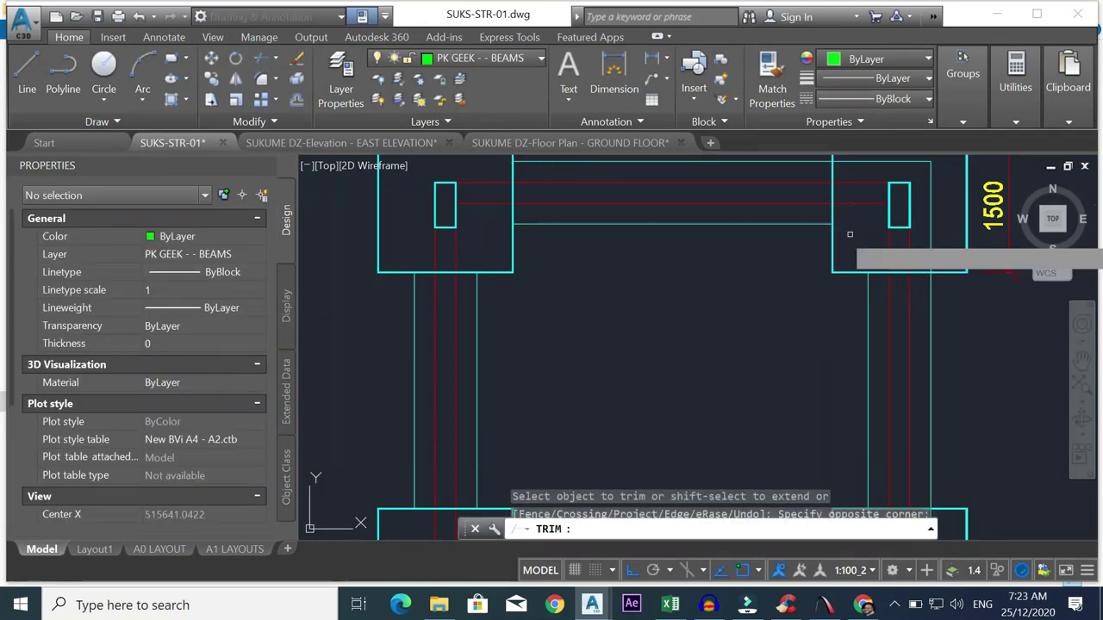
{"action": "scroll", "coordinate": [850, 234], "scroll_direction": "down", "scroll_amount": 6}
{"action": "scroll", "coordinate": [853, 224], "scroll_direction": "up", "scroll_amount": 5}
{"action": "scroll", "coordinate": [880, 195], "scroll_direction": "down", "scroll_amount": 8}
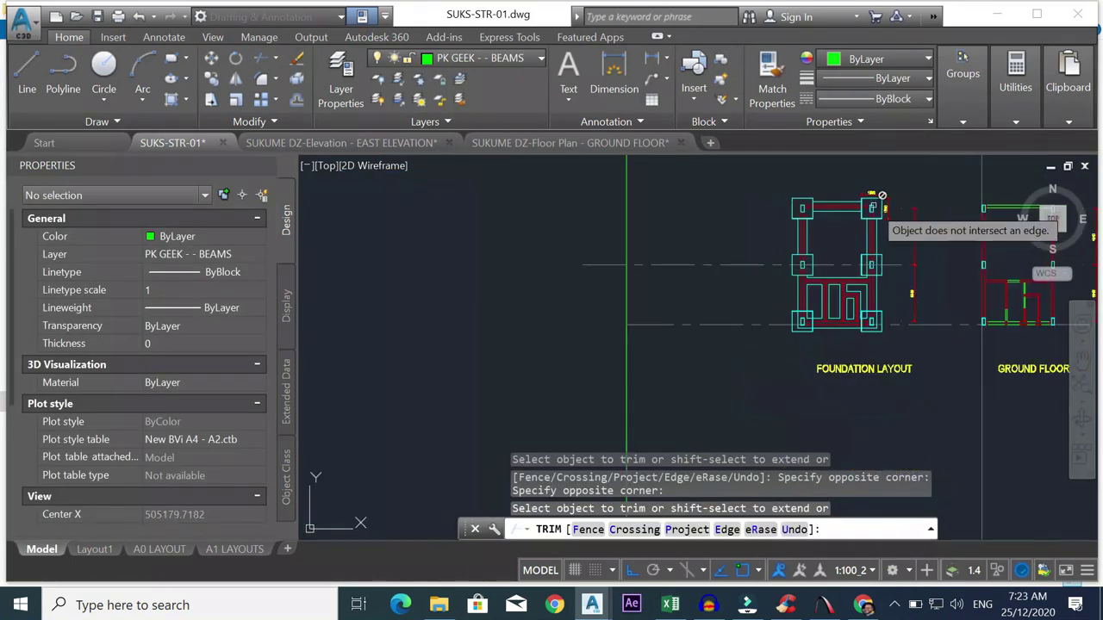
{"action": "scroll", "coordinate": [881, 196], "scroll_direction": "up", "scroll_amount": 5}
{"action": "key", "text": "Escape"}
{"action": "left_click", "coordinate": [806, 260]}
{"action": "left_click", "coordinate": [861, 301]}
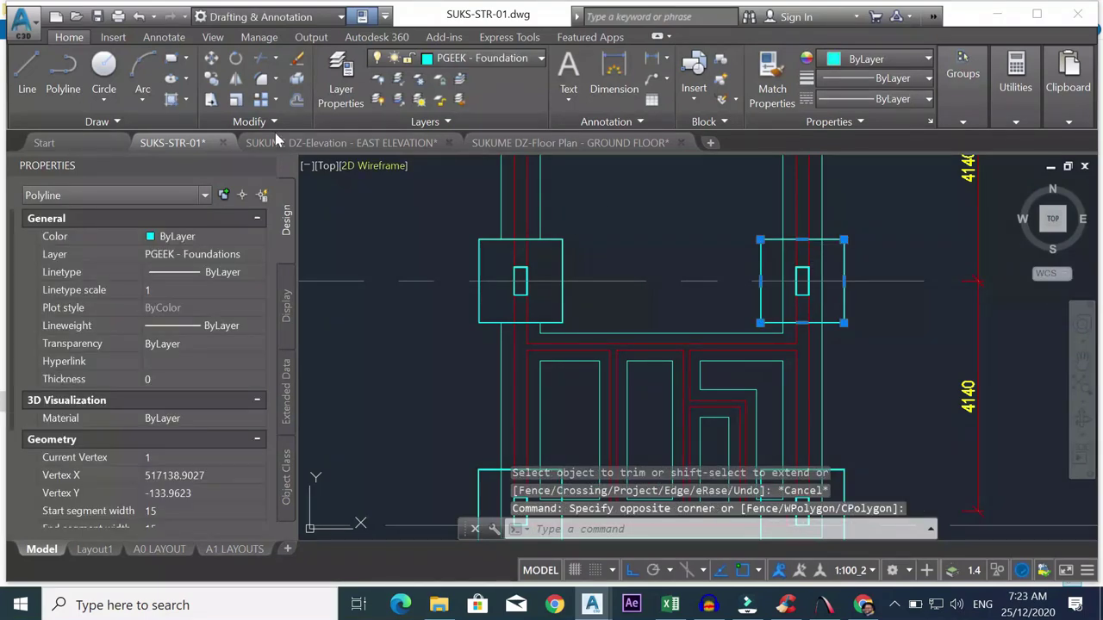
{"action": "left_click", "coordinate": [262, 80]}
{"action": "key", "text": "Escape"}
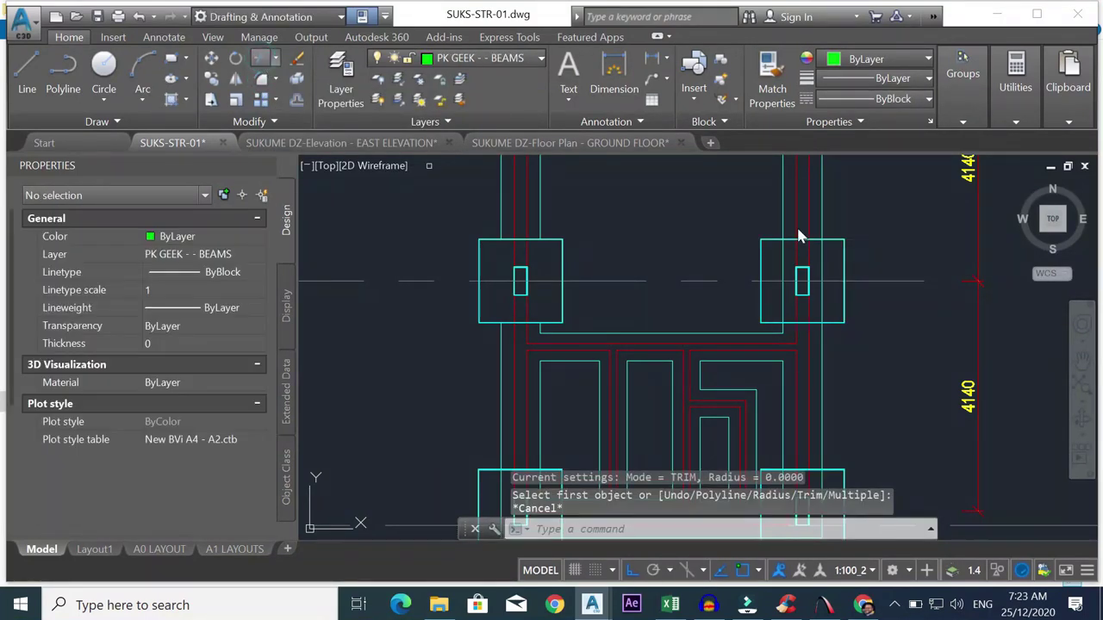
{"action": "left_click", "coordinate": [260, 58]}
{"action": "left_click", "coordinate": [844, 255]}
{"action": "left_click", "coordinate": [844, 255]}
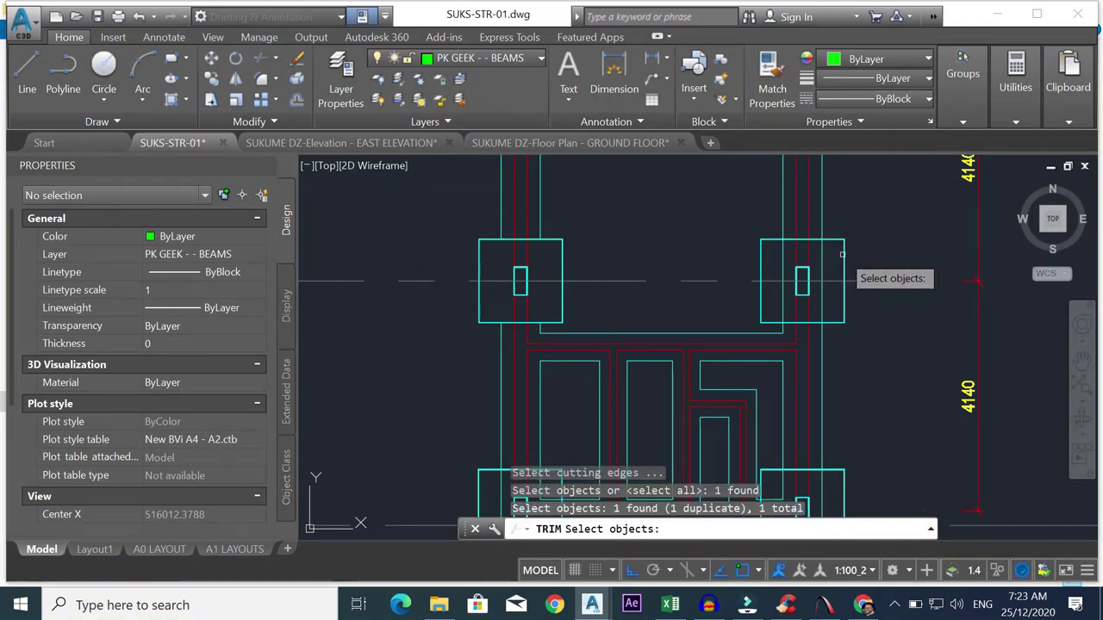
{"action": "key", "text": "Escape"}
- Trim the strip footing edges inside the middle-right column footing, using its outline as the cutting edge
{"action": "left_click", "coordinate": [267, 59]}
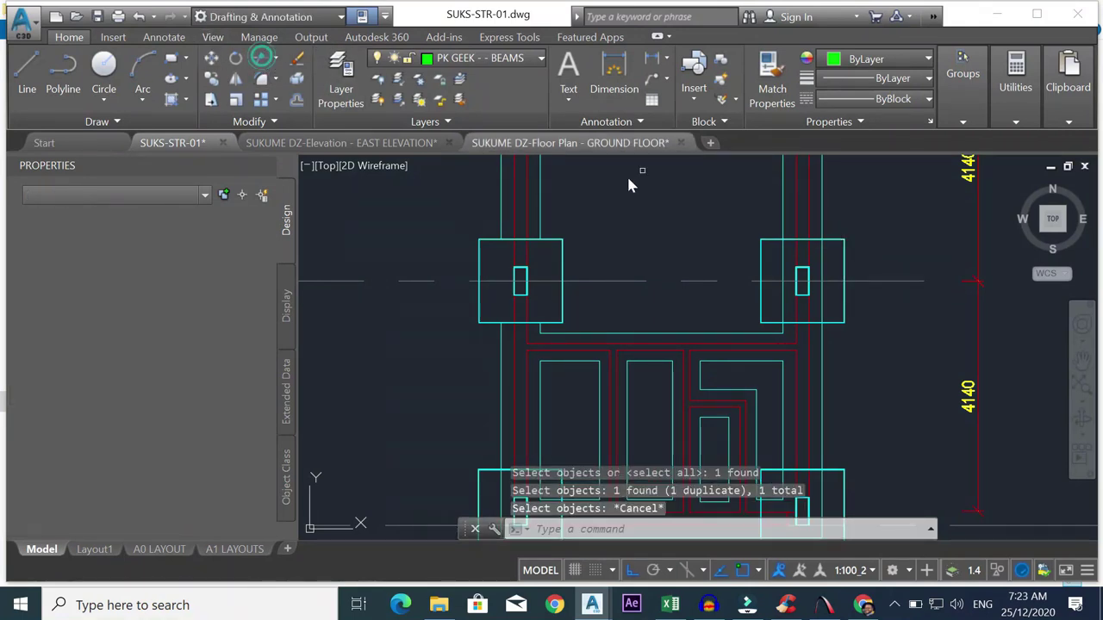
{"action": "left_click", "coordinate": [833, 242]}
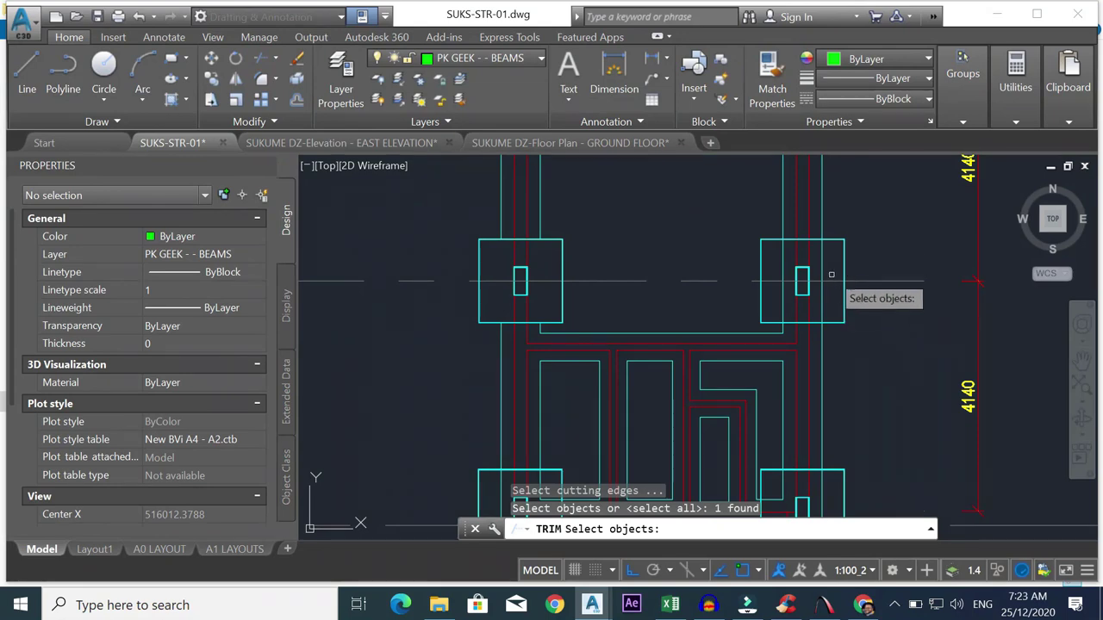
{"action": "key", "text": "Return"}
{"action": "left_click", "coordinate": [887, 255]}
{"action": "left_click", "coordinate": [801, 254]}
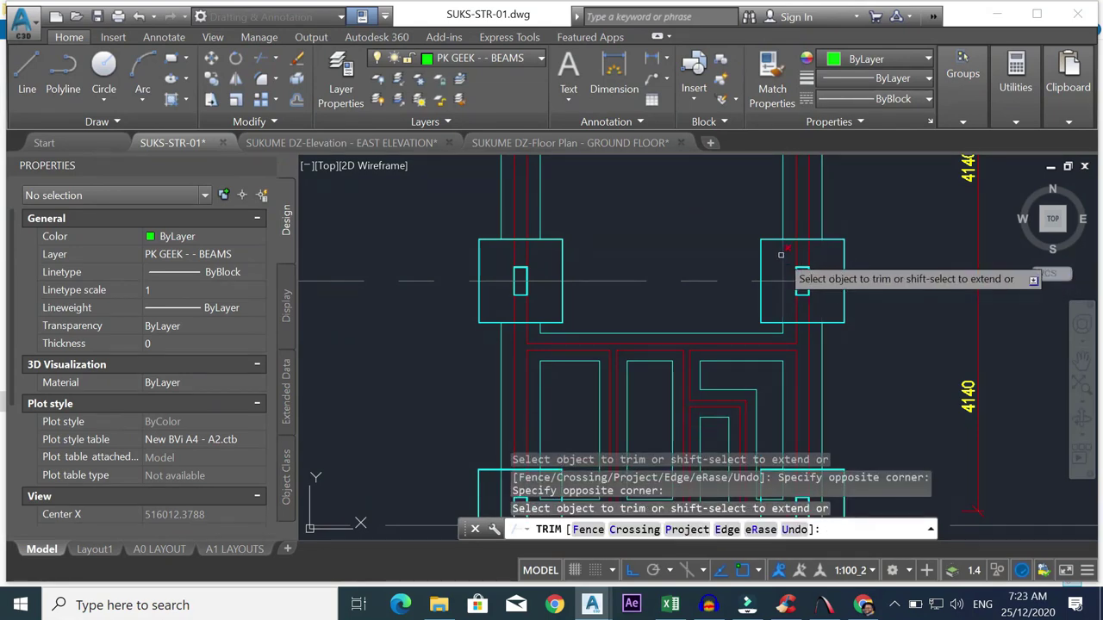
{"action": "left_click", "coordinate": [781, 255]}
{"action": "scroll", "coordinate": [787, 325], "scroll_direction": "down", "scroll_amount": 4}
{"action": "key", "text": "Escape"}
- Trim the outer strip footing edges inside the lower-right column footing, using its outline as the cutting edge
{"action": "scroll", "coordinate": [811, 402], "scroll_direction": "up", "scroll_amount": 6}
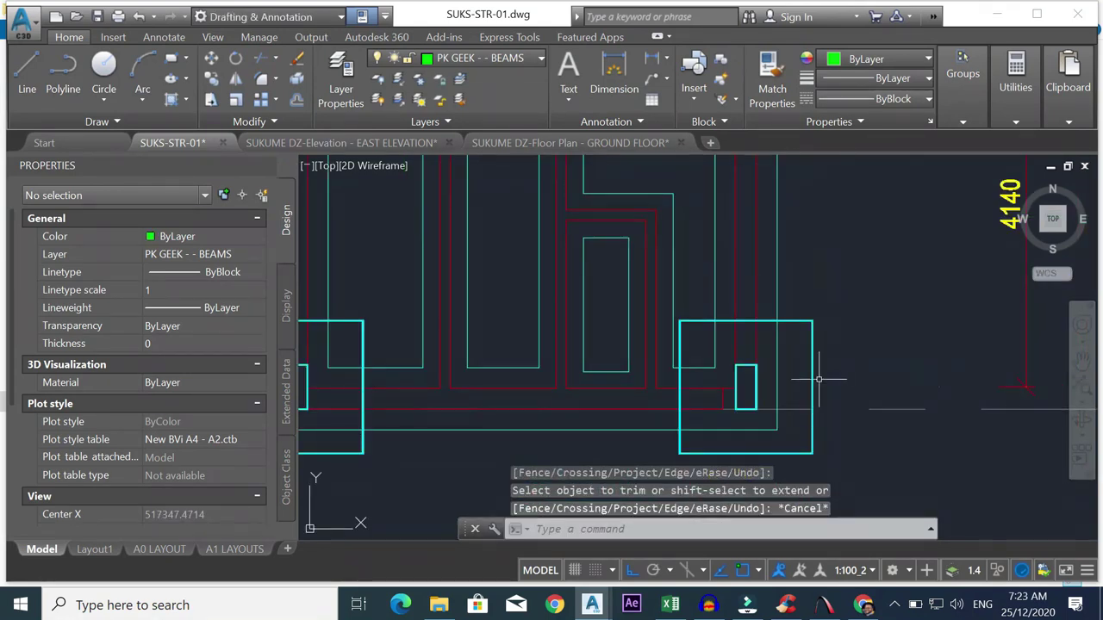
{"action": "left_click", "coordinate": [818, 379]}
{"action": "left_click", "coordinate": [806, 314]}
{"action": "left_click", "coordinate": [261, 58]}
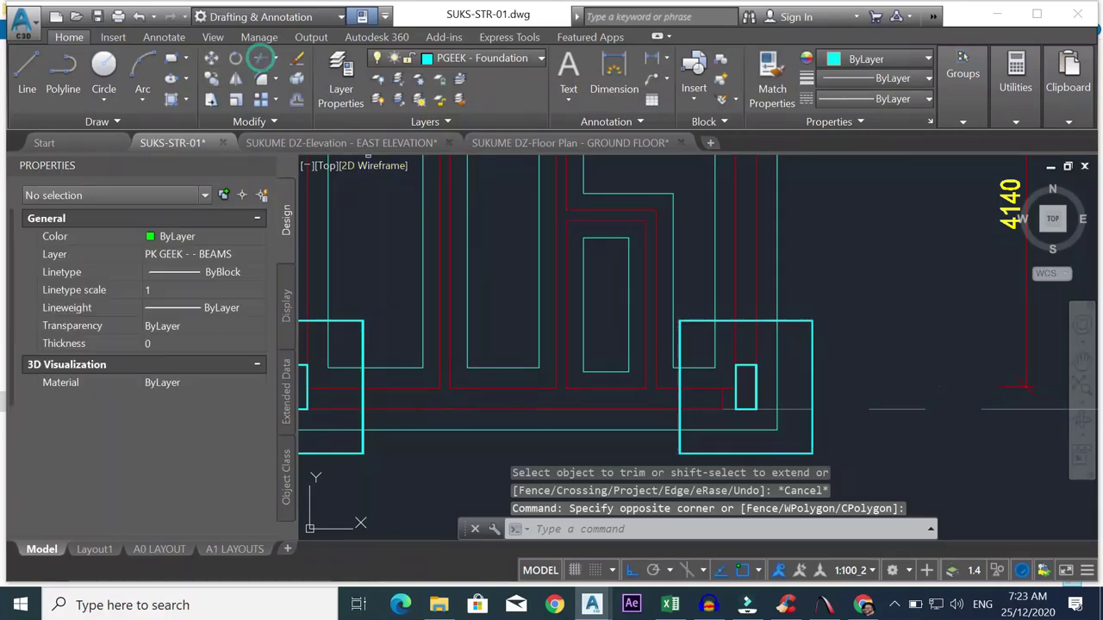
{"action": "left_click", "coordinate": [760, 352]}
{"action": "left_click", "coordinate": [757, 421]}
{"action": "left_click", "coordinate": [764, 420]}
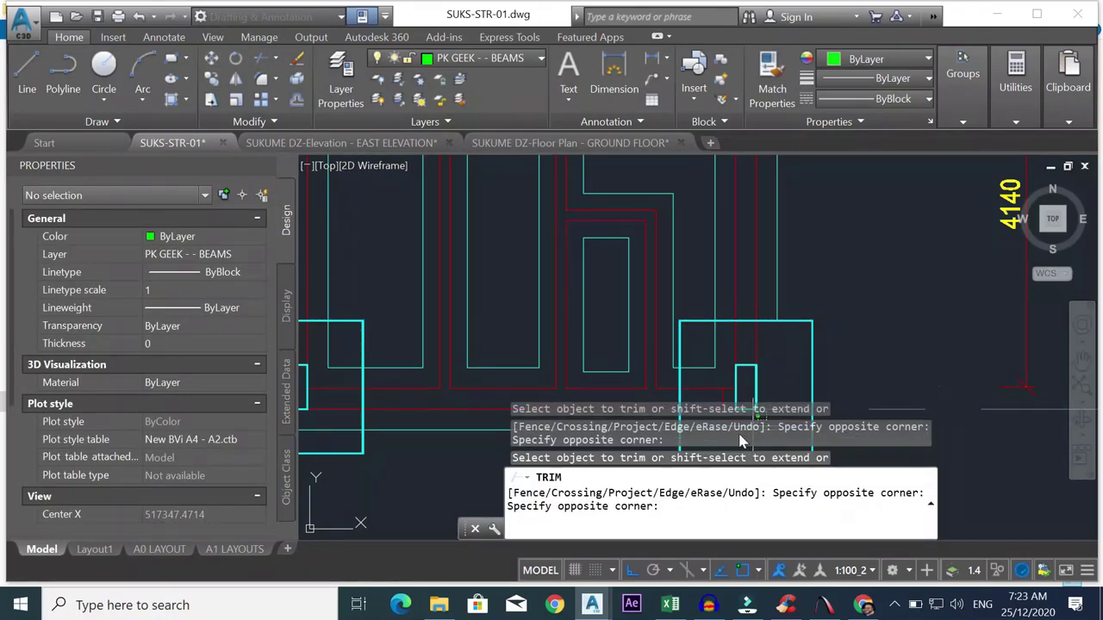
- Trim the remaining inner strip footing edges inside the lower-right column footing
{"action": "scroll", "coordinate": [702, 429], "scroll_direction": "down", "scroll_amount": 4}
{"action": "scroll", "coordinate": [715, 405], "scroll_direction": "up", "scroll_amount": 2}
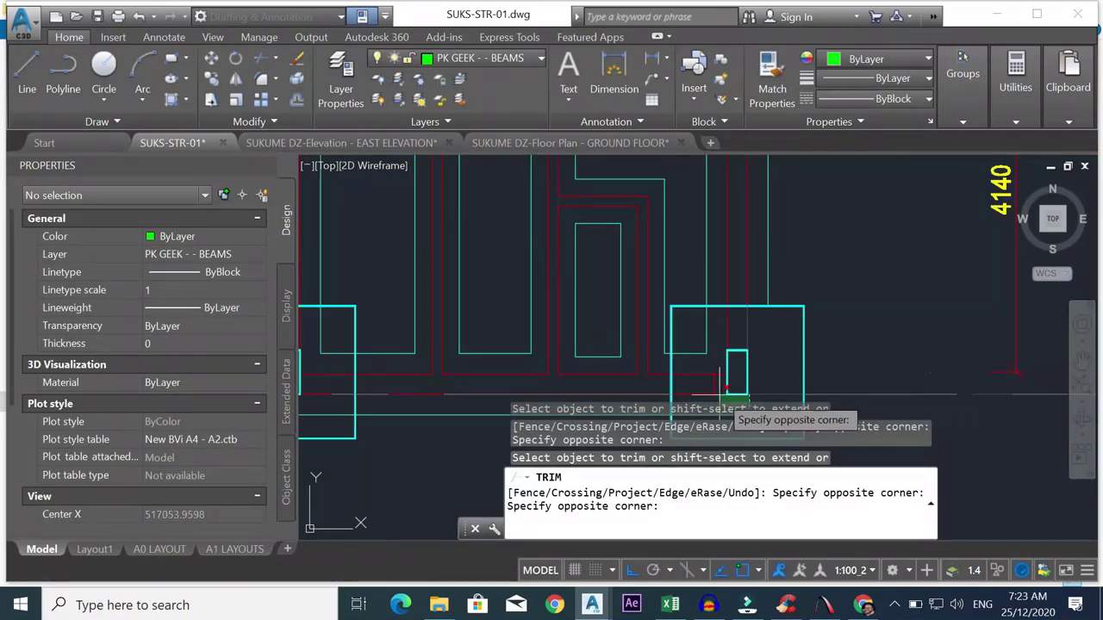
{"action": "scroll", "coordinate": [724, 384], "scroll_direction": "down", "scroll_amount": 2}
{"action": "scroll", "coordinate": [726, 386], "scroll_direction": "down", "scroll_amount": 1}
{"action": "scroll", "coordinate": [724, 392], "scroll_direction": "up", "scroll_amount": 4}
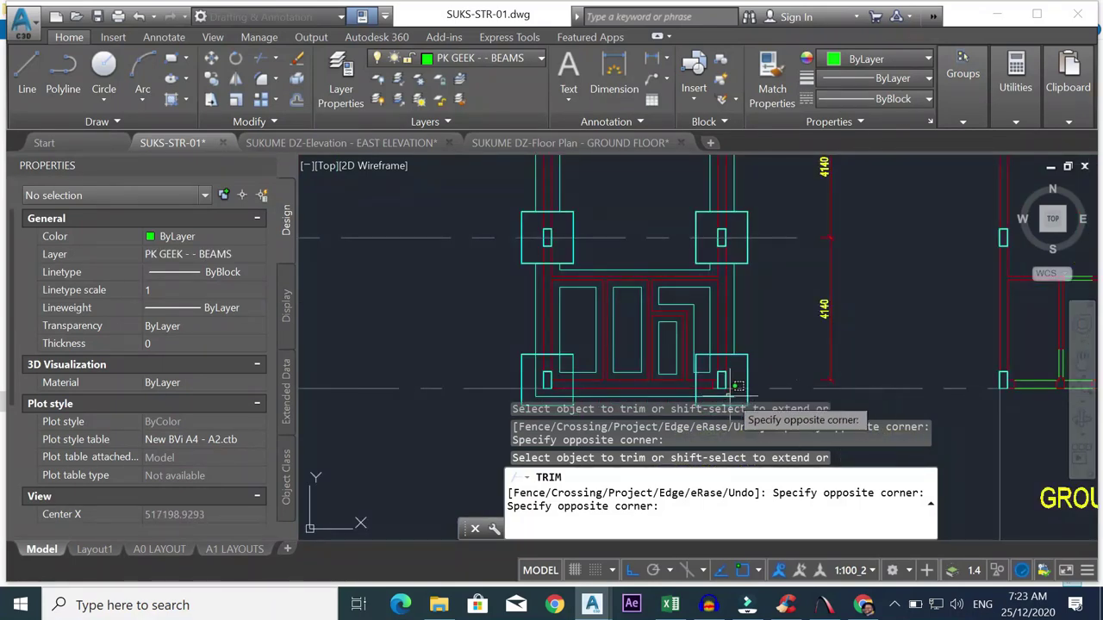
{"action": "scroll", "coordinate": [722, 398], "scroll_direction": "down", "scroll_amount": 1}
{"action": "scroll", "coordinate": [721, 401], "scroll_direction": "up", "scroll_amount": 6}
{"action": "left_click", "coordinate": [693, 404]}
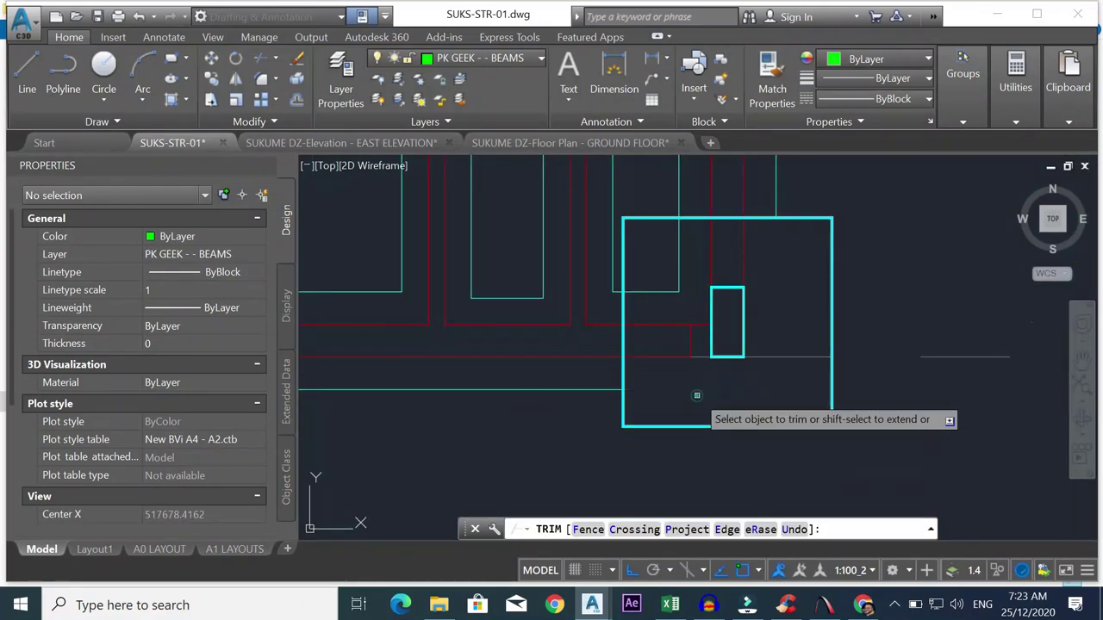
- Try to trim the inner strip footing edges inside the lower-left column footing with the existing cutting edge
{"action": "left_click", "coordinate": [519, 291]}
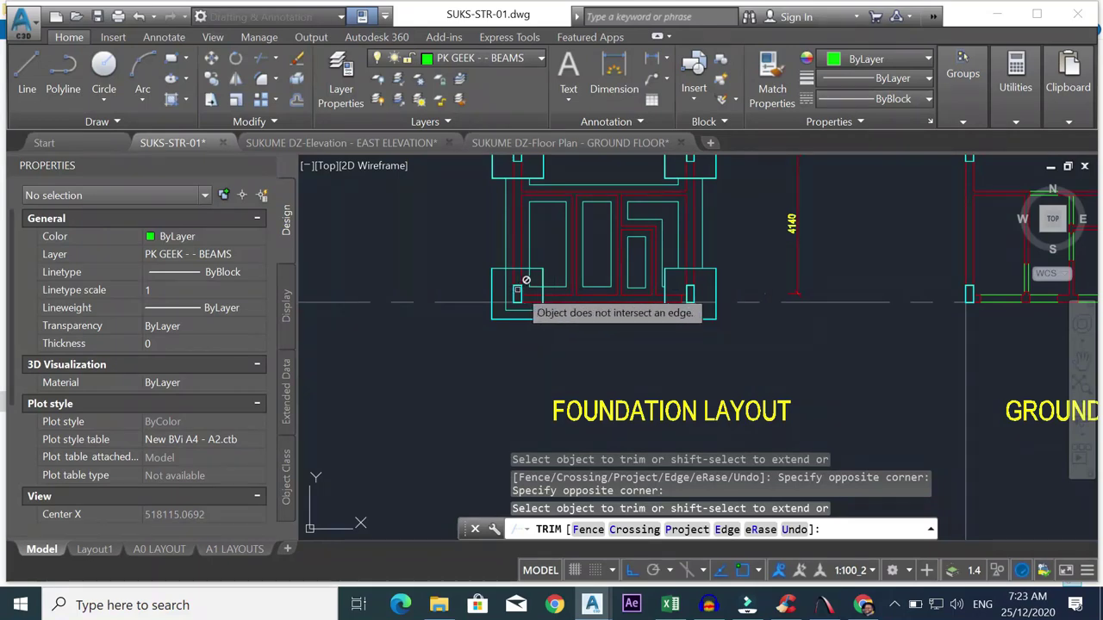
{"action": "scroll", "coordinate": [524, 284], "scroll_direction": "up", "scroll_amount": 5}
{"action": "left_click", "coordinate": [569, 271]}
{"action": "left_click", "coordinate": [529, 308]}
{"action": "left_click", "coordinate": [529, 307]}
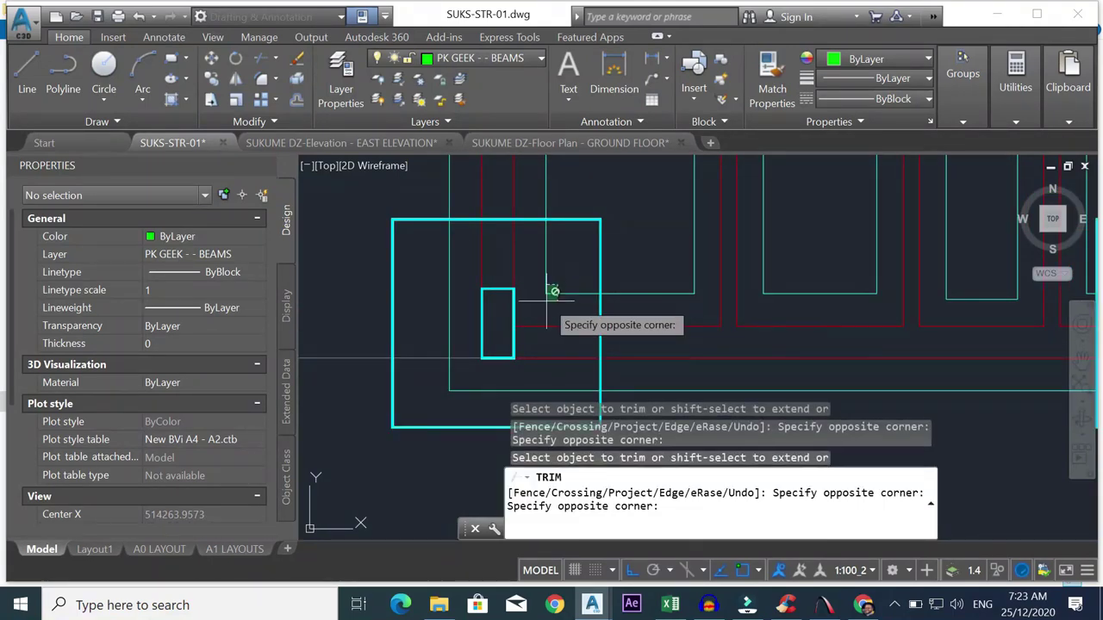
{"action": "key", "text": "Escape"}
{"action": "left_click", "coordinate": [606, 251]}
{"action": "left_click", "coordinate": [587, 265]}
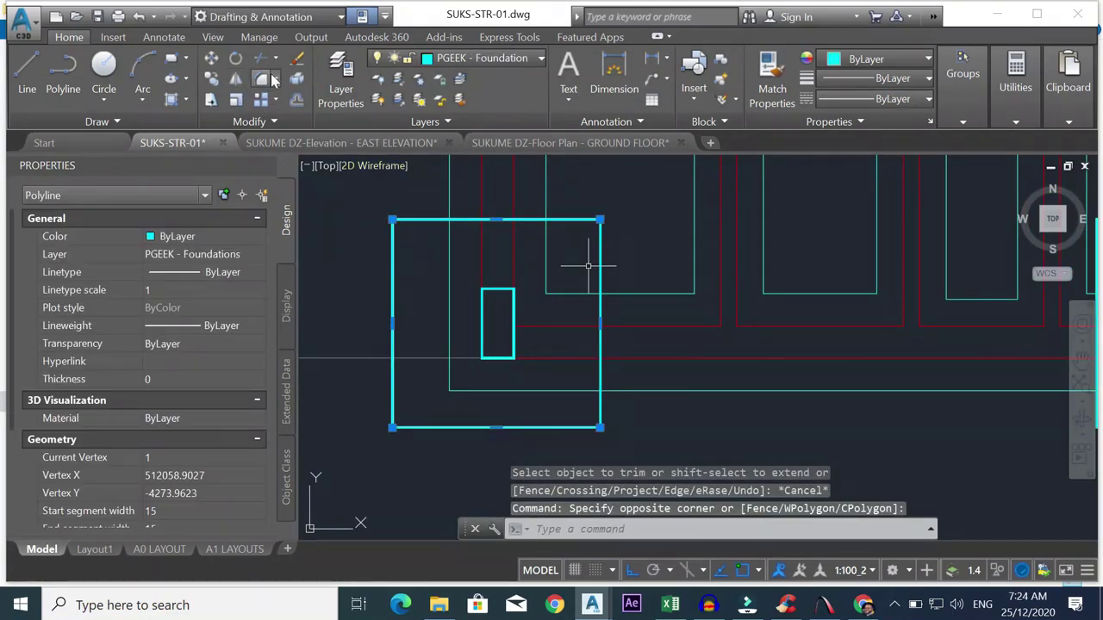
{"action": "left_click", "coordinate": [261, 79]}
{"action": "key", "text": "Escape"}
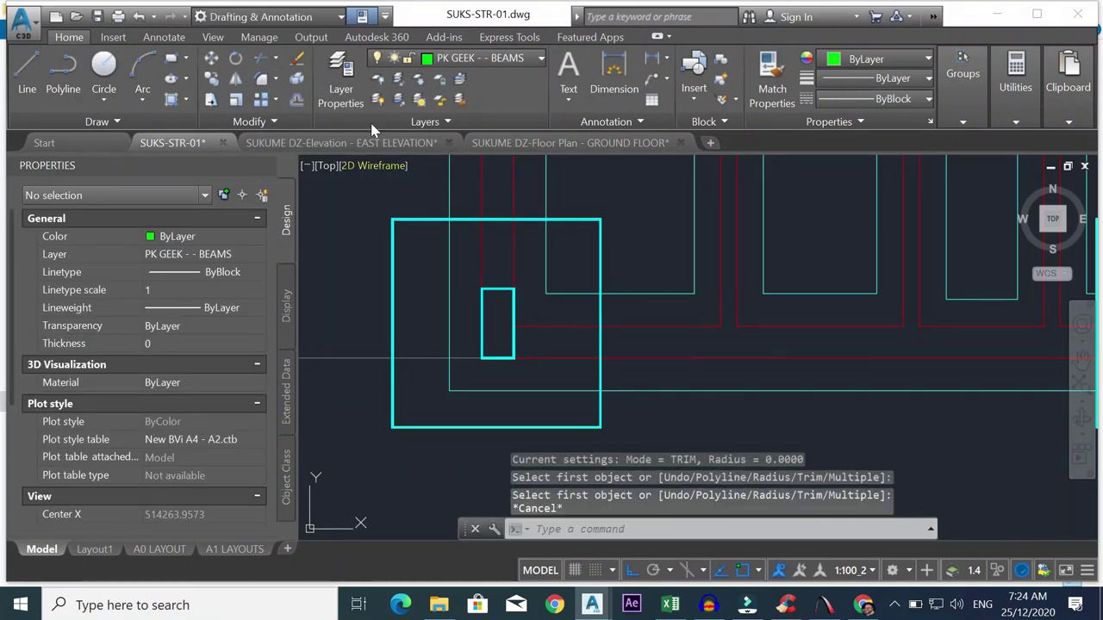
{"action": "left_click", "coordinate": [261, 79]}
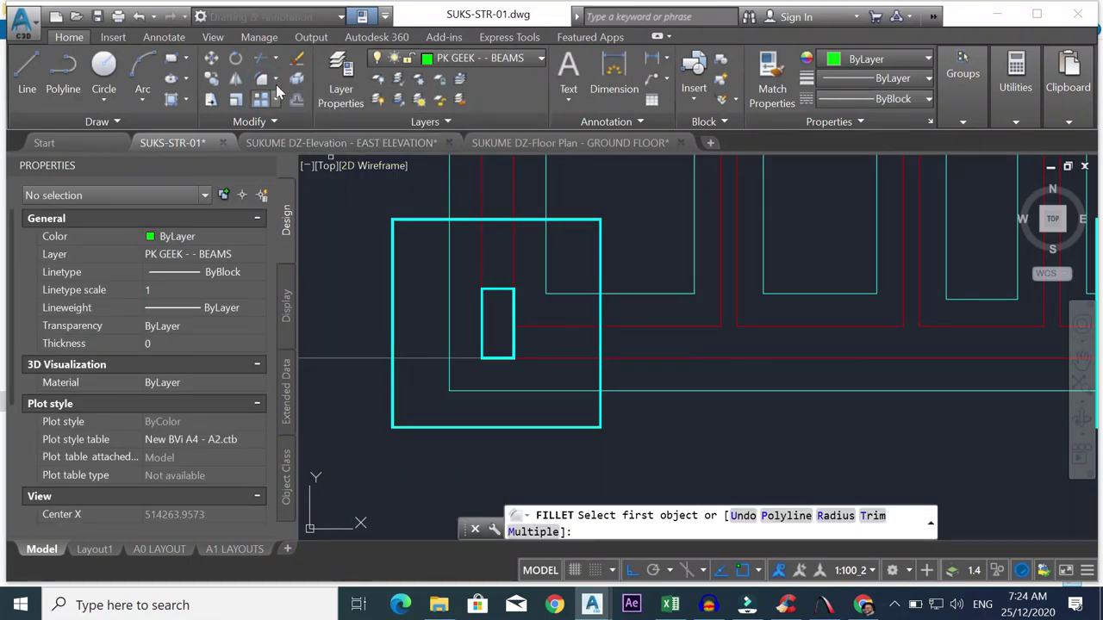
{"action": "key", "text": "Escape"}
{"action": "left_click", "coordinate": [261, 57]}
{"action": "left_click", "coordinate": [562, 283]}
{"action": "left_click", "coordinate": [576, 337]}
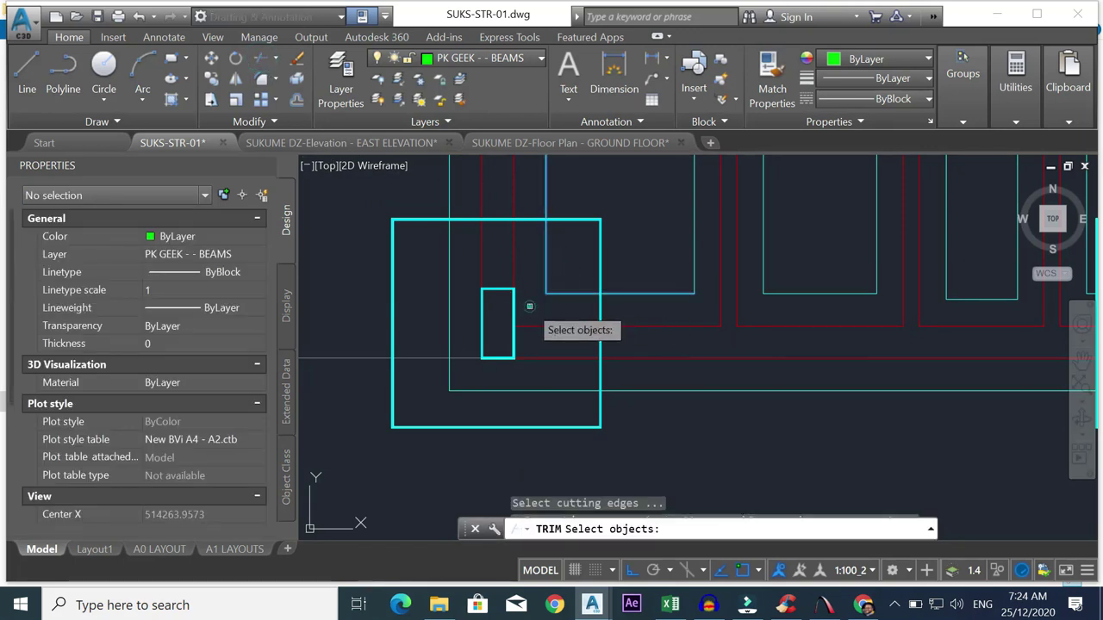
{"action": "key", "text": "Escape"}
- Trim the inner and outer strip footing edges inside the lower-left column footing, using its outline as the cutting edge
{"action": "left_click", "coordinate": [599, 256]}
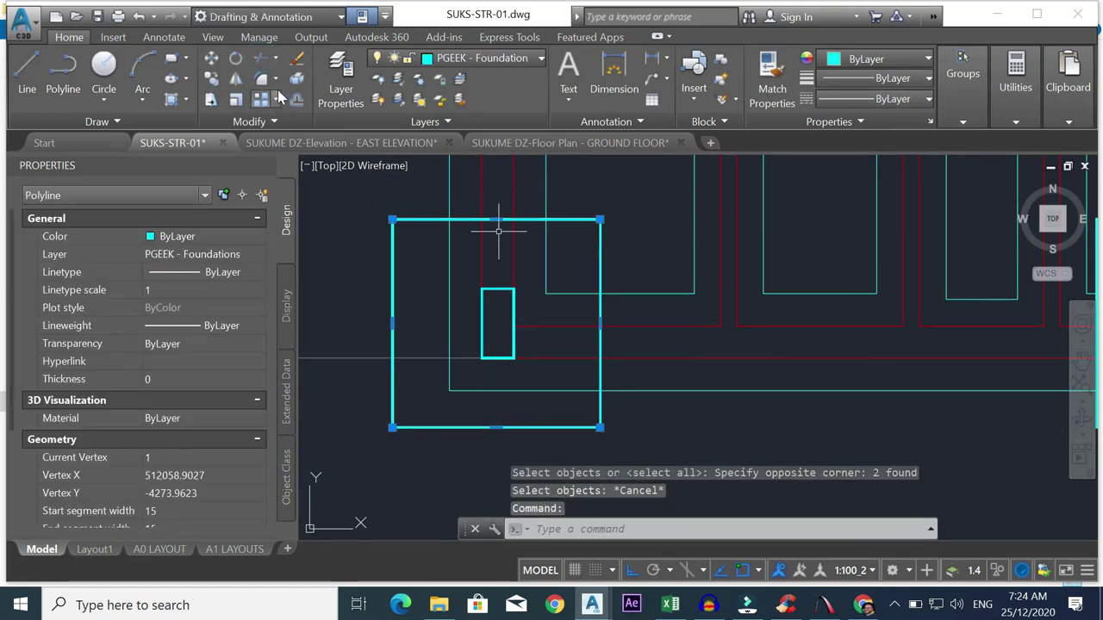
{"action": "left_click", "coordinate": [261, 61]}
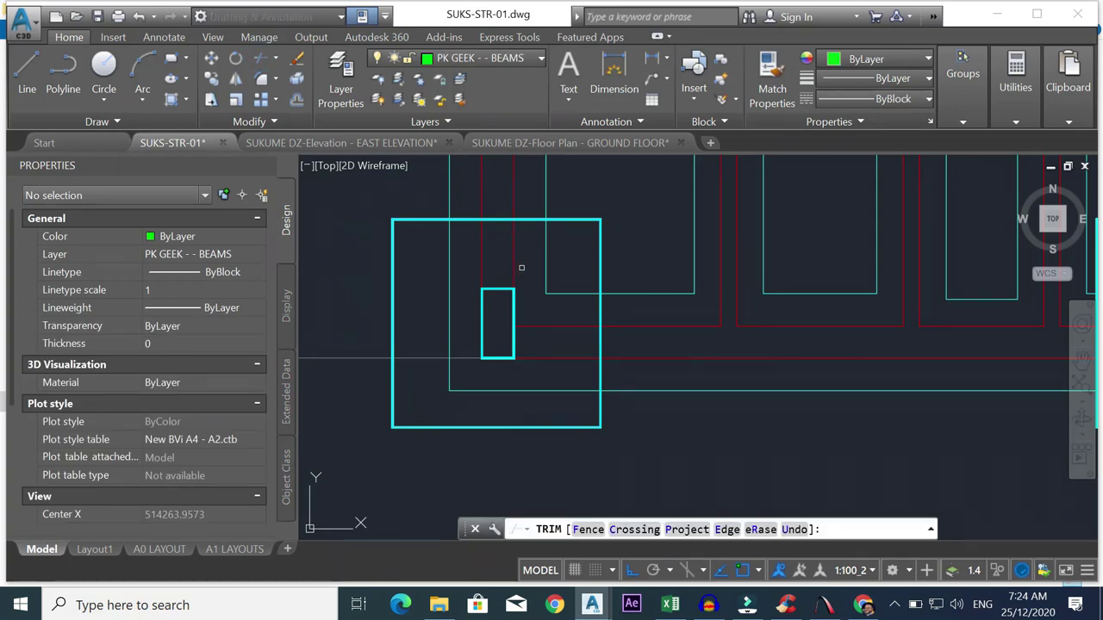
{"action": "left_click", "coordinate": [558, 274]}
{"action": "left_click", "coordinate": [523, 296]}
{"action": "left_click", "coordinate": [456, 378]}
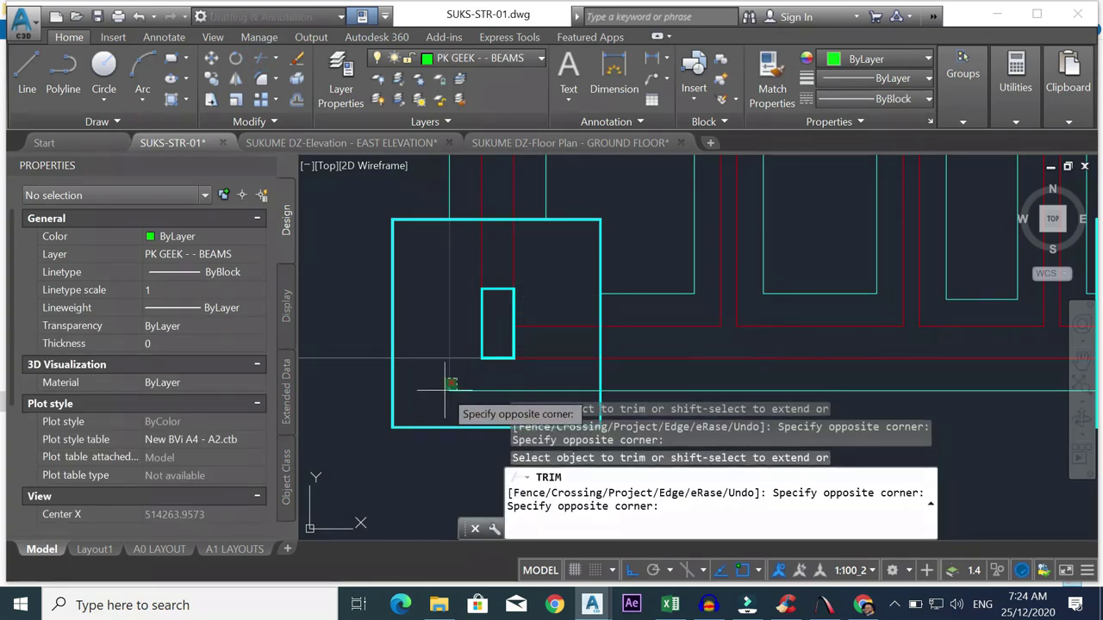
{"action": "left_click", "coordinate": [443, 395]}
{"action": "key", "text": "Escape"}
- Review the trimmed foundation layout and the neighbouring floor plans
{"action": "scroll", "coordinate": [565, 348], "scroll_direction": "down", "scroll_amount": 5}
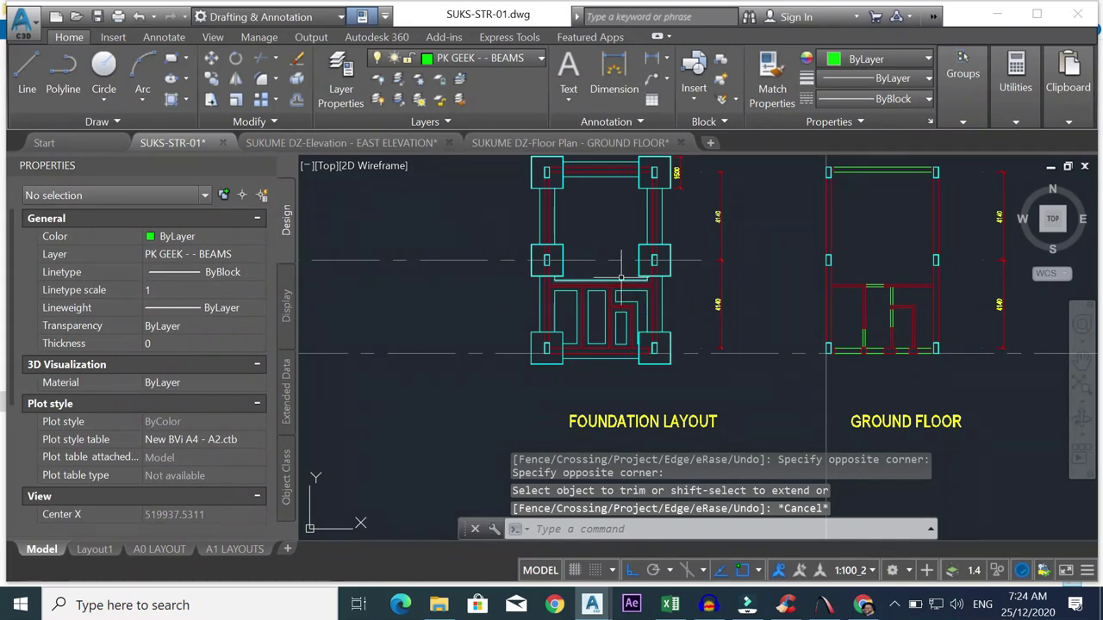
{"action": "scroll", "coordinate": [620, 258], "scroll_direction": "down", "scroll_amount": 3}
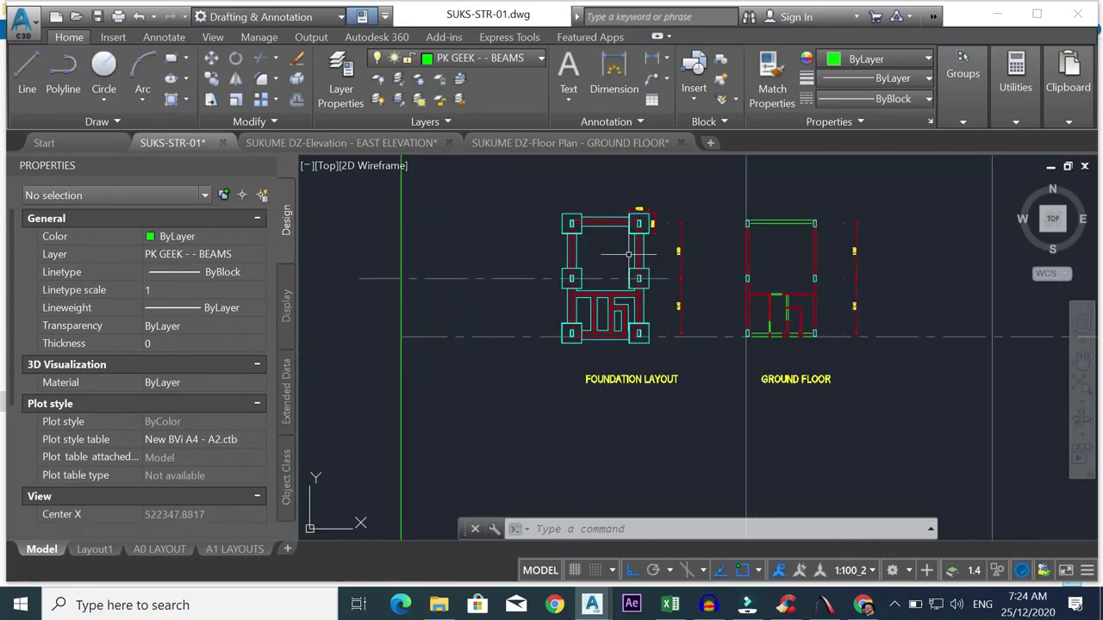
{"action": "scroll", "coordinate": [625, 251], "scroll_direction": "up", "scroll_amount": 2}
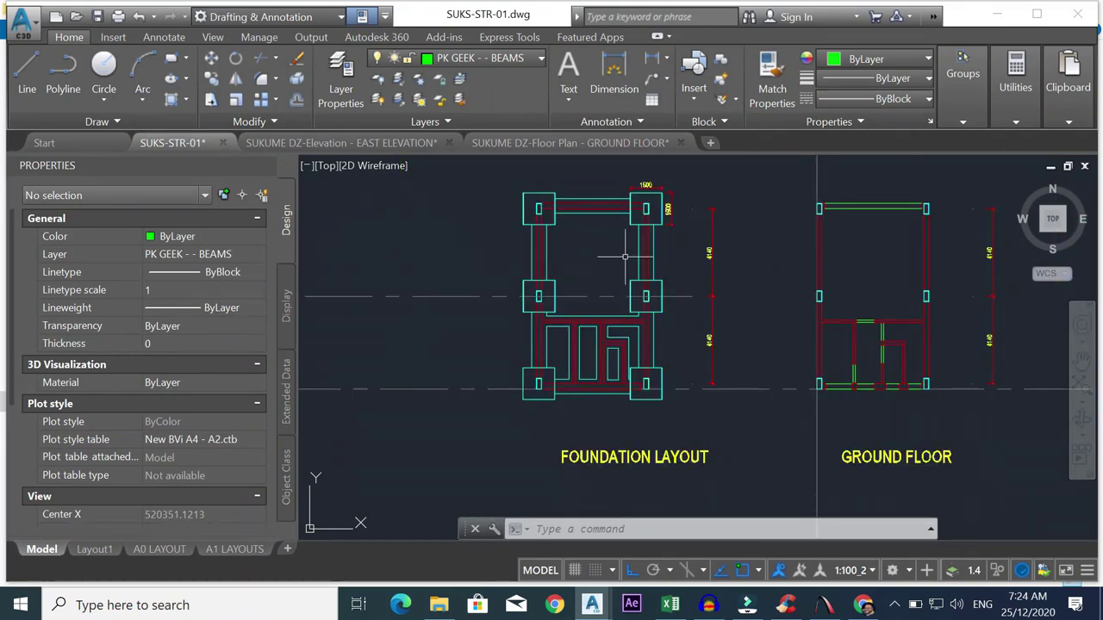
{"action": "scroll", "coordinate": [624, 255], "scroll_direction": "down", "scroll_amount": 5}
{"action": "scroll", "coordinate": [633, 237], "scroll_direction": "up", "scroll_amount": 1}
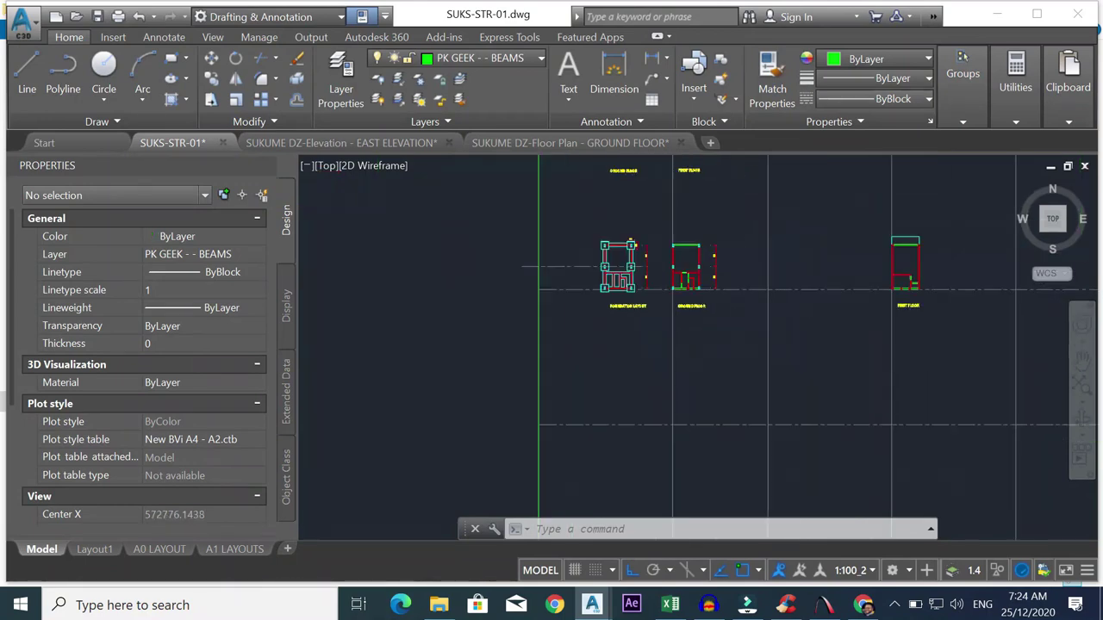
{"action": "scroll", "coordinate": [624, 250], "scroll_direction": "up", "scroll_amount": 2}
{"action": "scroll", "coordinate": [616, 258], "scroll_direction": "down", "scroll_amount": 2}
{"action": "scroll", "coordinate": [609, 263], "scroll_direction": "up", "scroll_amount": 3}
{"action": "scroll", "coordinate": [609, 263], "scroll_direction": "up", "scroll_amount": 4}
{"action": "type", "text": "HATCH"}
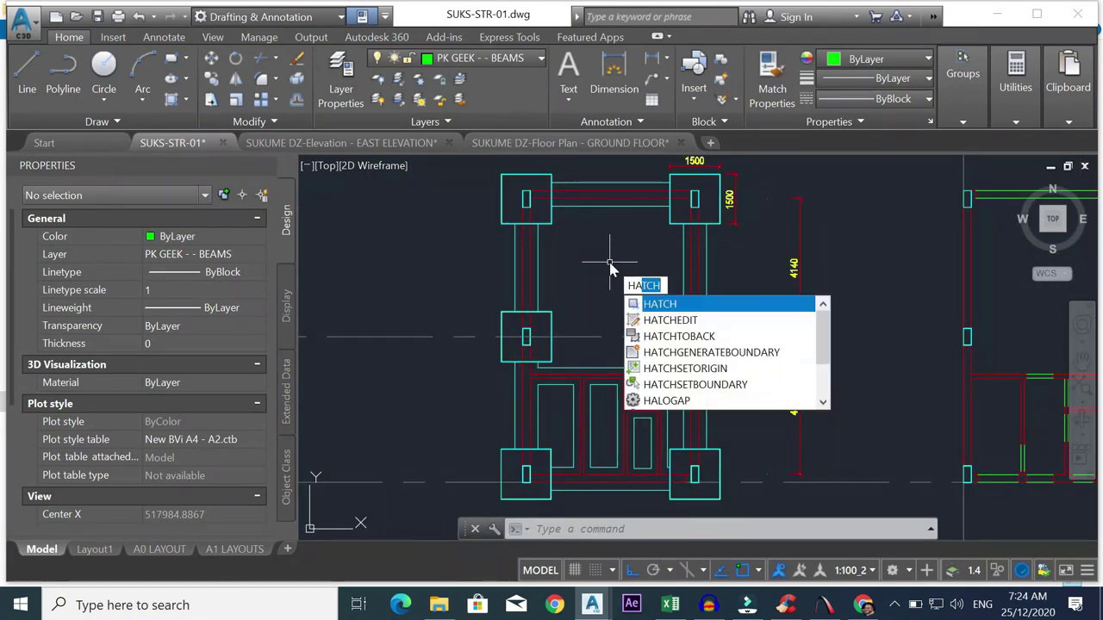
{"action": "key", "text": "Return"}
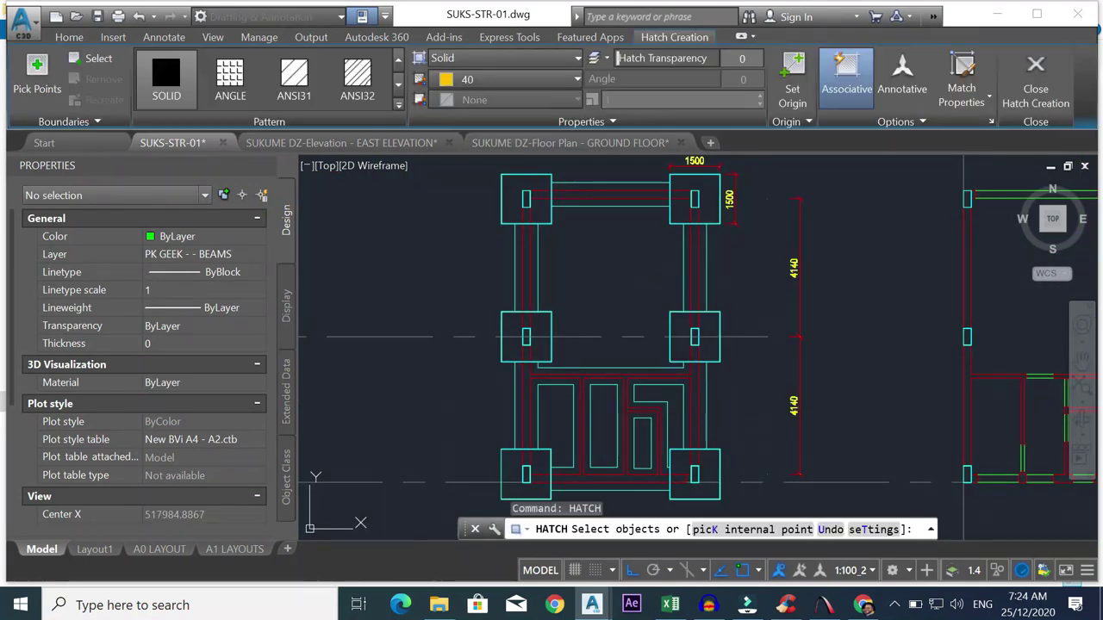
{"action": "key", "text": "Escape"}
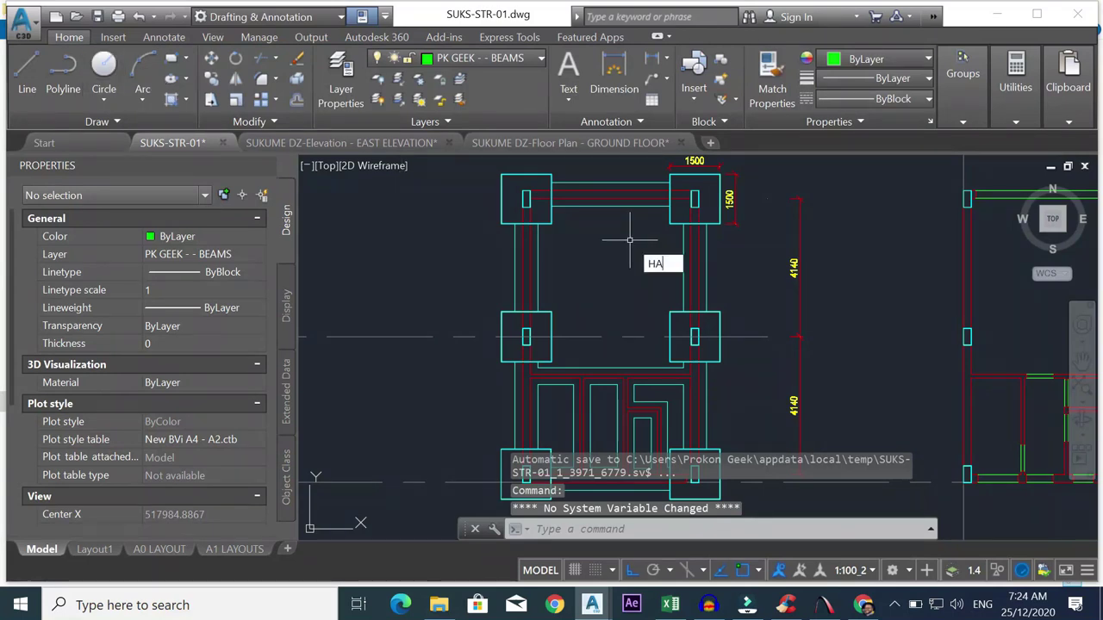
- Hatch the top wall of the foundation layout between the upper columns by internal points, with a solid fill in colour 40
{"action": "key", "text": "Return"}
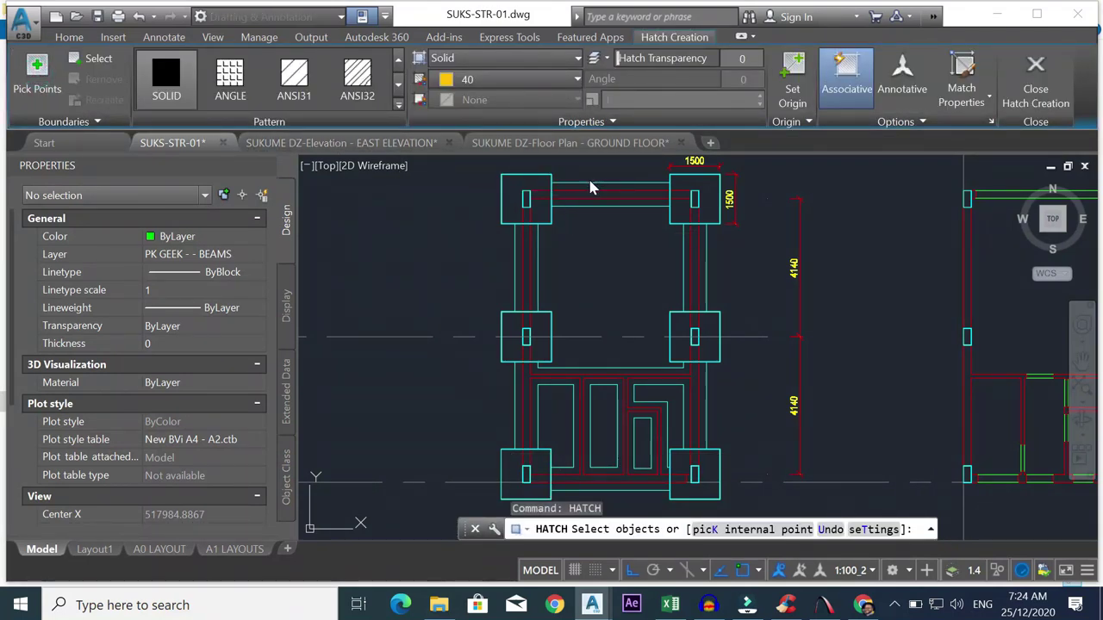
{"action": "type", "text": "k"}
{"action": "key", "text": "Return"}
{"action": "scroll", "coordinate": [589, 182], "scroll_direction": "up", "scroll_amount": 2}
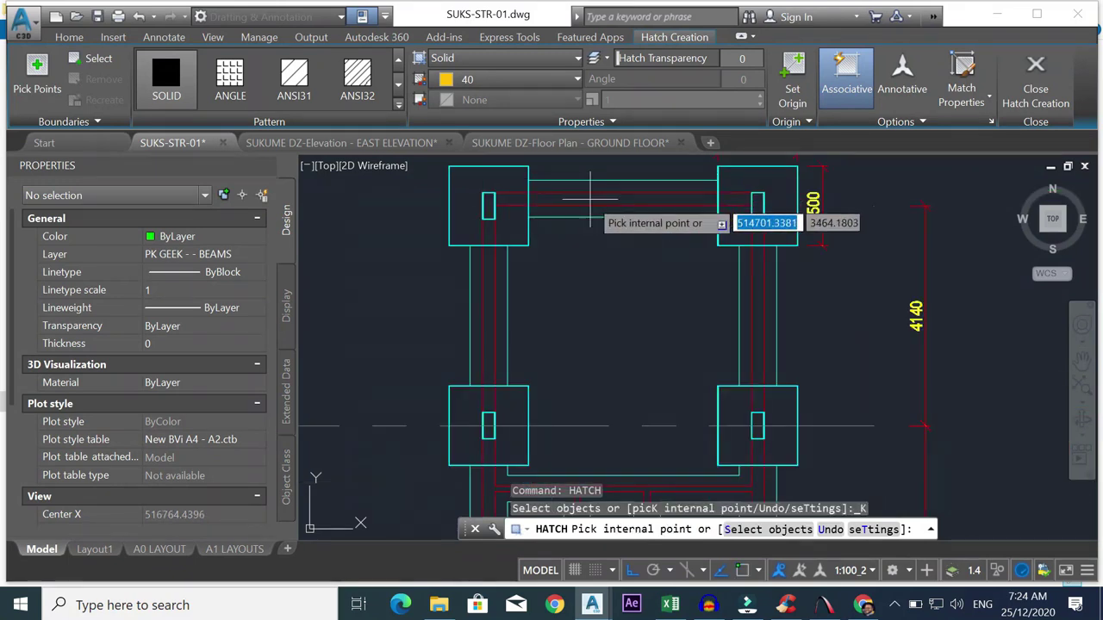
{"action": "left_click", "coordinate": [549, 200]}
{"action": "left_click", "coordinate": [513, 200]}
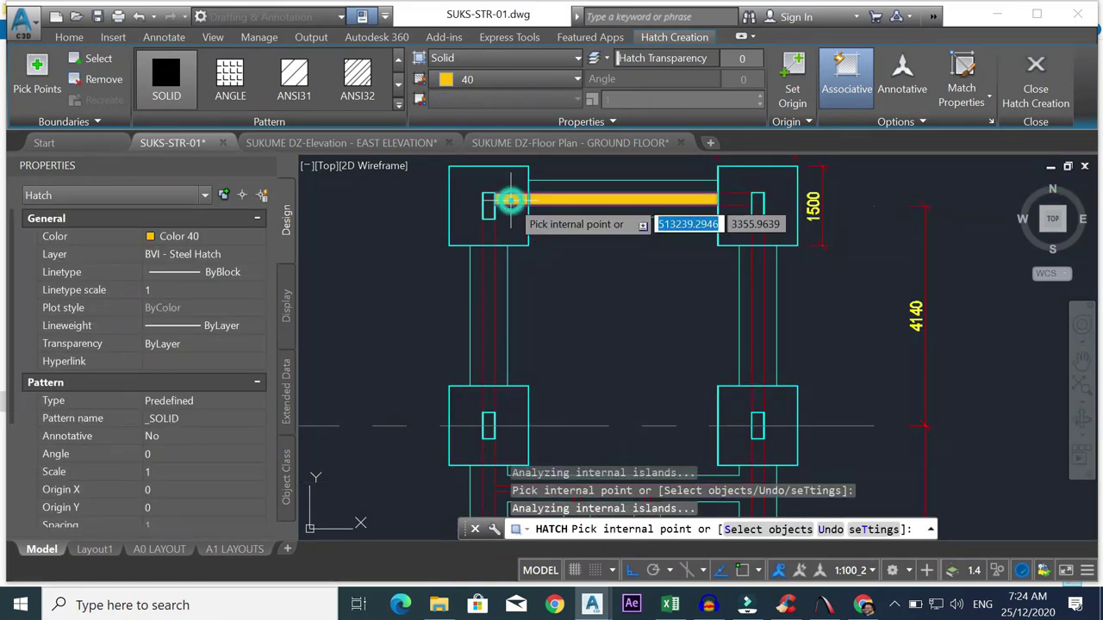
{"action": "left_click", "coordinate": [739, 200]}
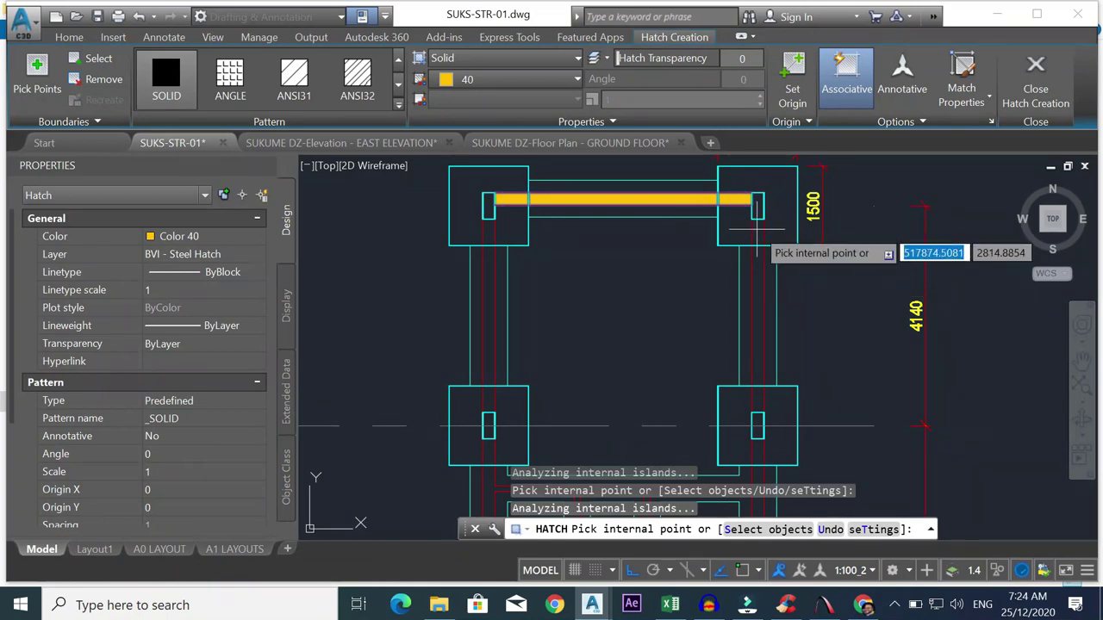
- Add the right and left walls between the upper and middle columns to the solid hatch
{"action": "left_click", "coordinate": [754, 228]}
{"action": "left_click", "coordinate": [757, 275]}
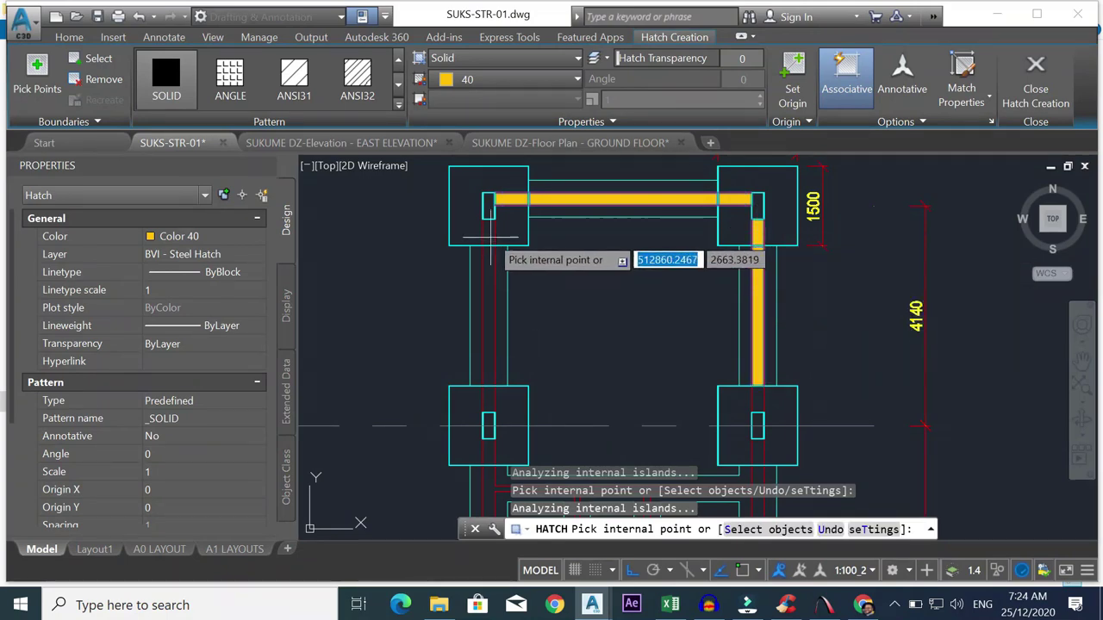
{"action": "left_click", "coordinate": [488, 270]}
- Extend the solid hatch to the lower outer walls and internal walls, including the wall segments at the middle-left and lower-left columns
{"action": "scroll", "coordinate": [489, 271], "scroll_direction": "down", "scroll_amount": 3}
{"action": "scroll", "coordinate": [482, 246], "scroll_direction": "up", "scroll_amount": 3}
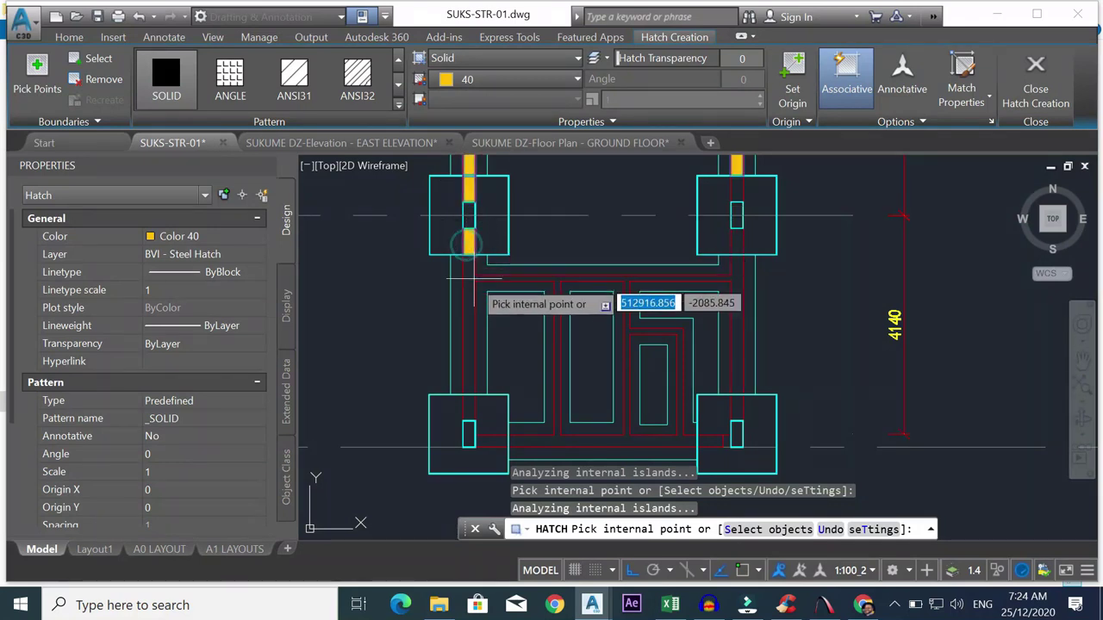
{"action": "left_click", "coordinate": [479, 294]}
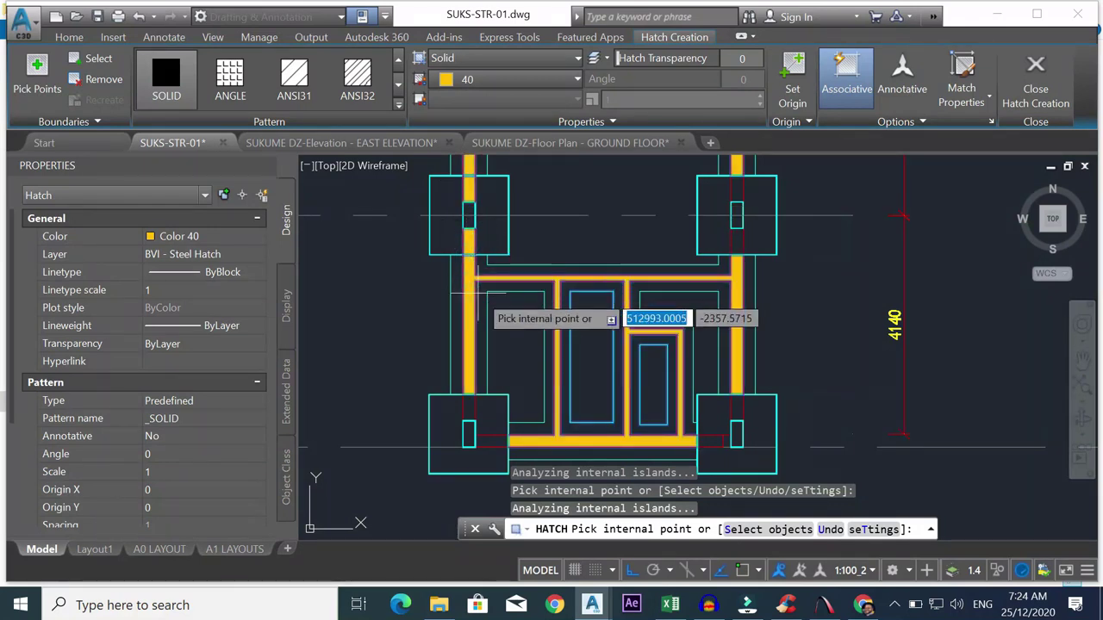
{"action": "left_click", "coordinate": [470, 408]}
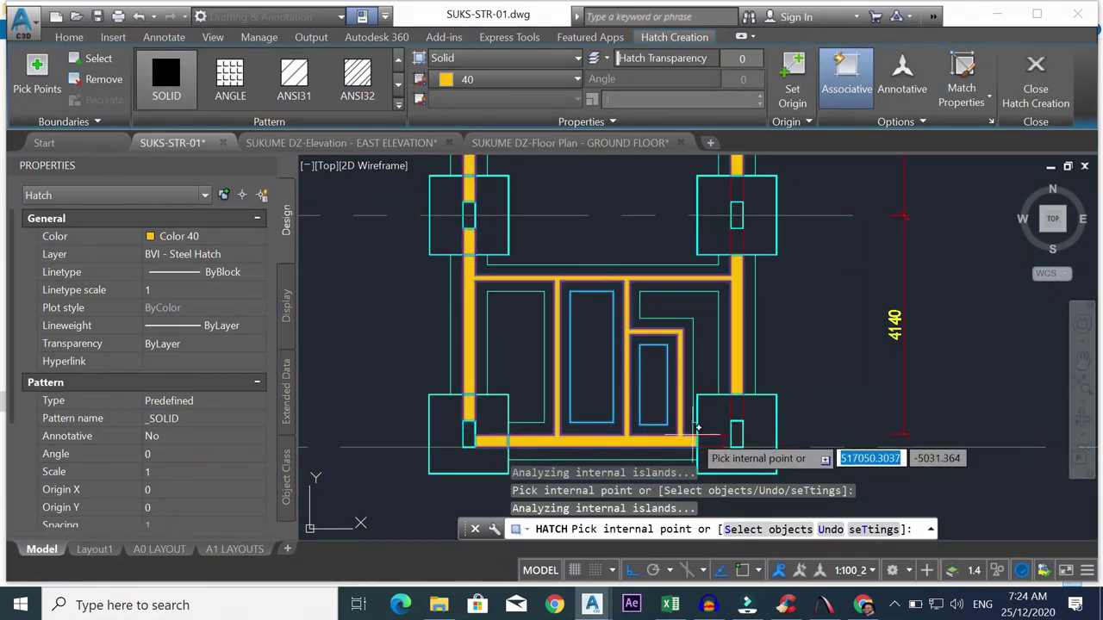
- Fill the remaining wall segments inside the lower-right and middle-right column footings with the solid hatch
{"action": "scroll", "coordinate": [711, 440], "scroll_direction": "up", "scroll_amount": 4}
{"action": "left_click", "coordinate": [746, 441]}
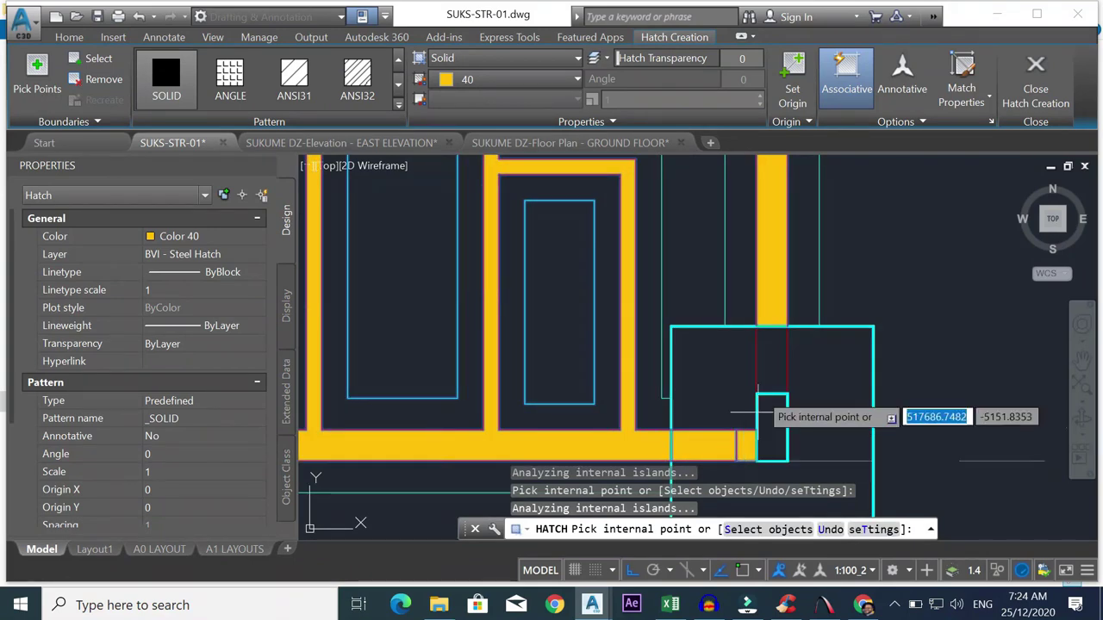
{"action": "scroll", "coordinate": [771, 372], "scroll_direction": "down", "scroll_amount": 5}
{"action": "scroll", "coordinate": [707, 297], "scroll_direction": "up", "scroll_amount": 4}
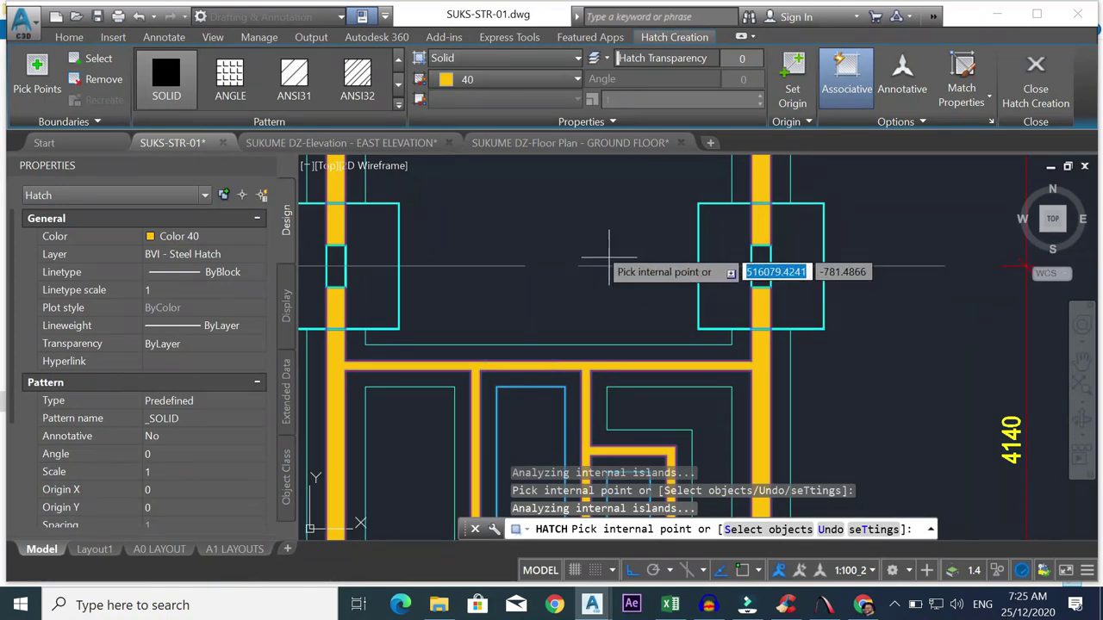
- Match the foundation layout's wall hatch to the brickwork hatch of the reference plan's 700MM wide strip footing
{"action": "scroll", "coordinate": [603, 250], "scroll_direction": "down", "scroll_amount": 5}
{"action": "key", "text": "Escape"}
{"action": "scroll", "coordinate": [567, 297], "scroll_direction": "down", "scroll_amount": 3}
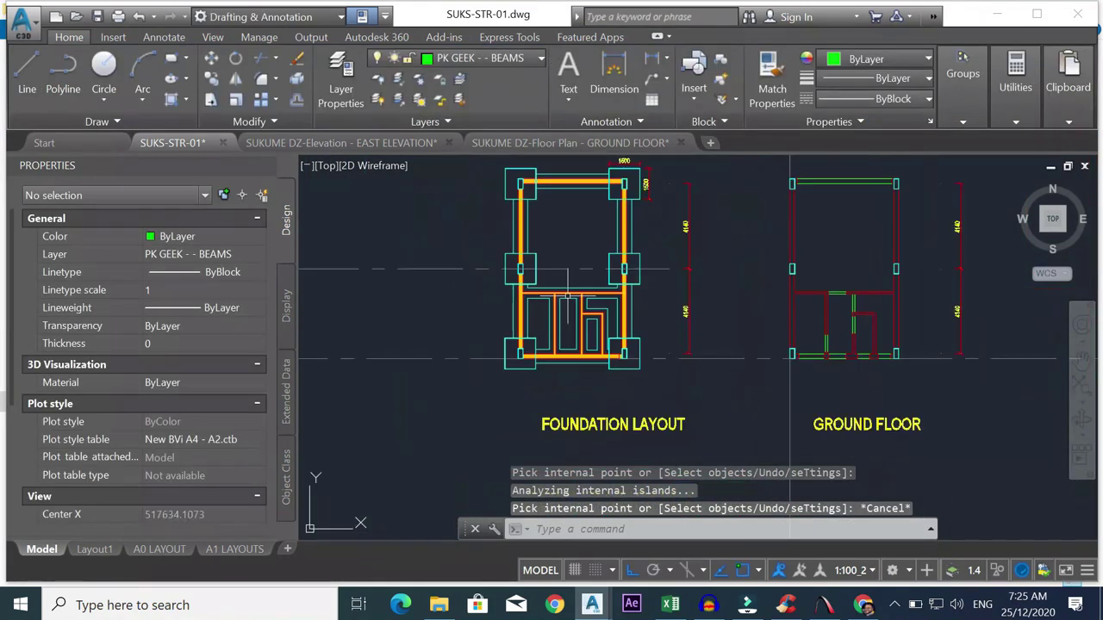
{"action": "type", "text": "MA"}
{"action": "key", "text": "Return"}
{"action": "scroll", "coordinate": [603, 284], "scroll_direction": "down", "scroll_amount": 5}
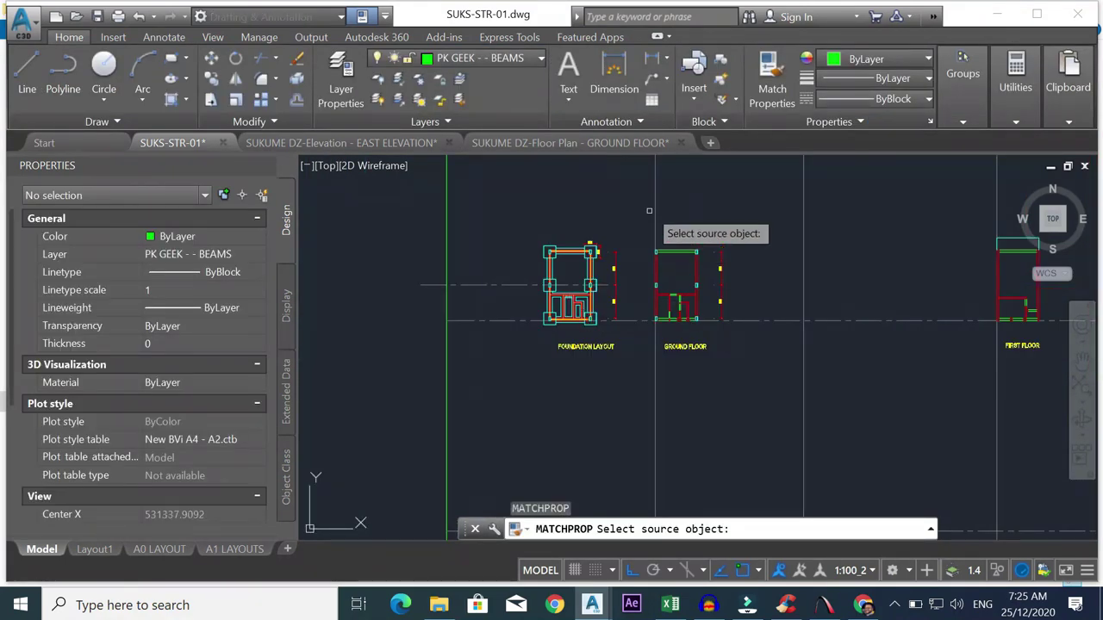
{"action": "scroll", "coordinate": [651, 190], "scroll_direction": "up", "scroll_amount": 4}
{"action": "scroll", "coordinate": [577, 215], "scroll_direction": "up", "scroll_amount": 2}
{"action": "scroll", "coordinate": [660, 198], "scroll_direction": "down", "scroll_amount": 4}
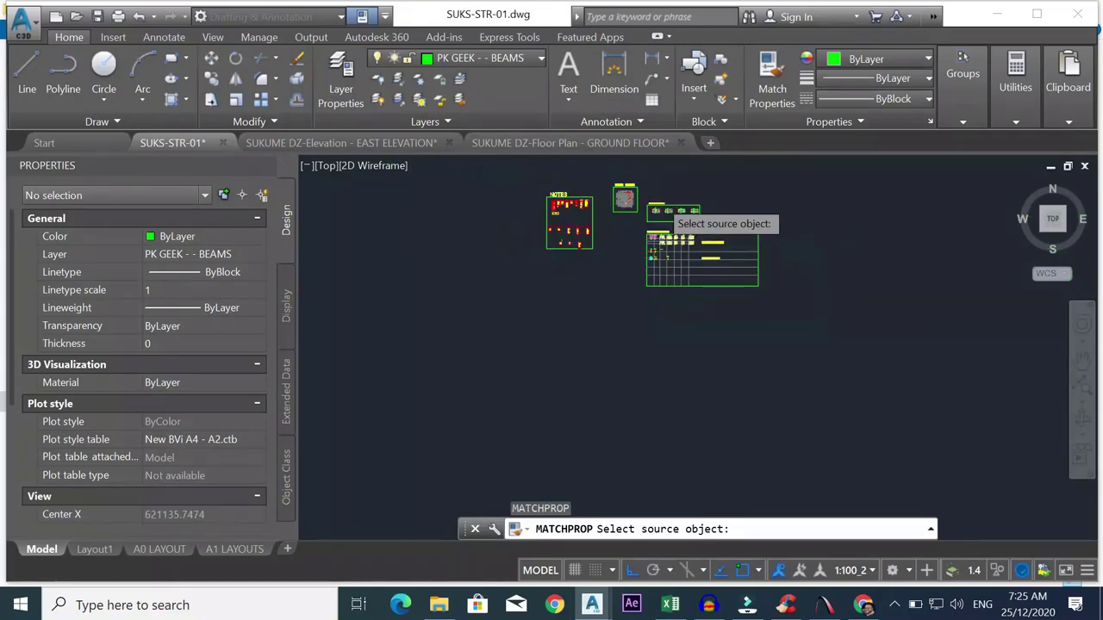
{"action": "scroll", "coordinate": [661, 229], "scroll_direction": "up", "scroll_amount": 5}
{"action": "scroll", "coordinate": [700, 272], "scroll_direction": "up", "scroll_amount": 5}
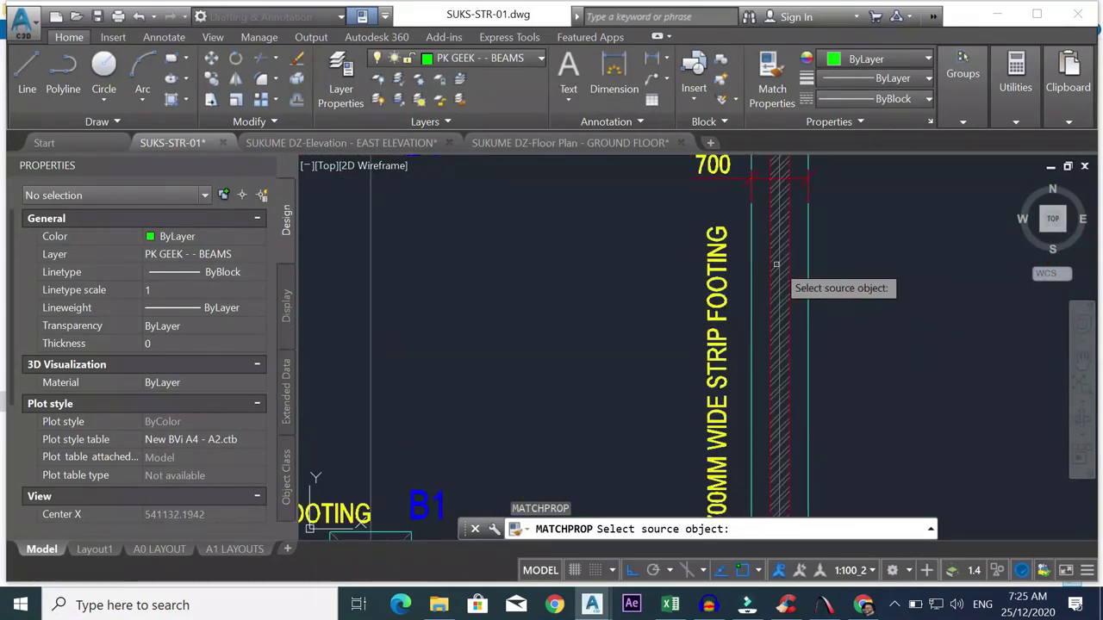
{"action": "left_click", "coordinate": [775, 267]}
{"action": "scroll", "coordinate": [769, 285], "scroll_direction": "down", "scroll_amount": 5}
{"action": "scroll", "coordinate": [741, 379], "scroll_direction": "down", "scroll_amount": 8}
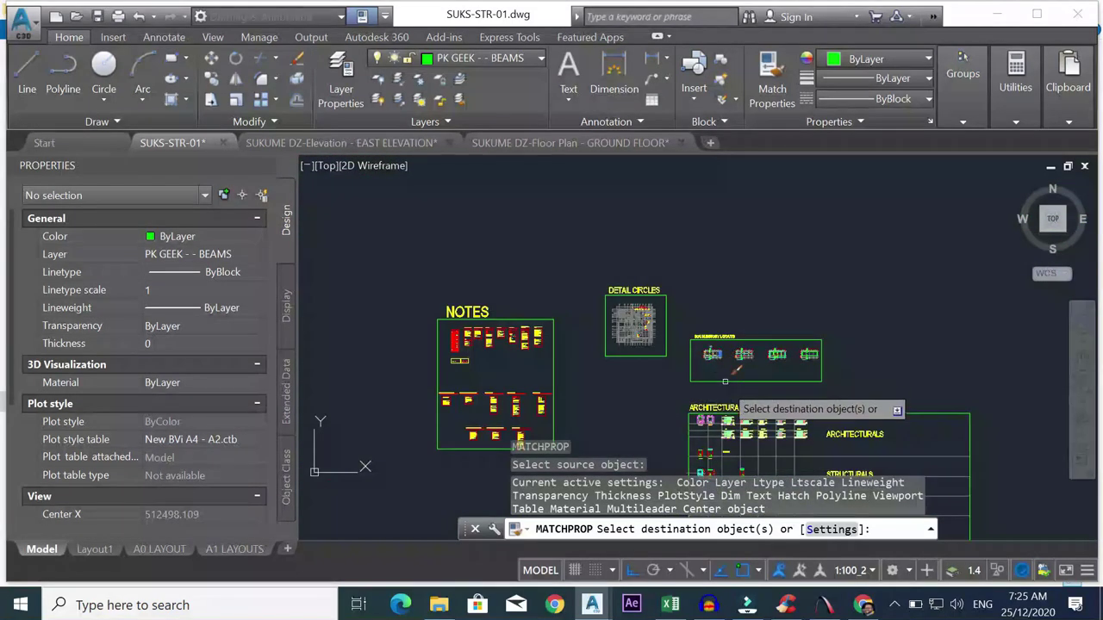
{"action": "scroll", "coordinate": [708, 439], "scroll_direction": "up", "scroll_amount": 6}
{"action": "scroll", "coordinate": [793, 239], "scroll_direction": "down", "scroll_amount": 3}
{"action": "scroll", "coordinate": [768, 236], "scroll_direction": "up", "scroll_amount": 8}
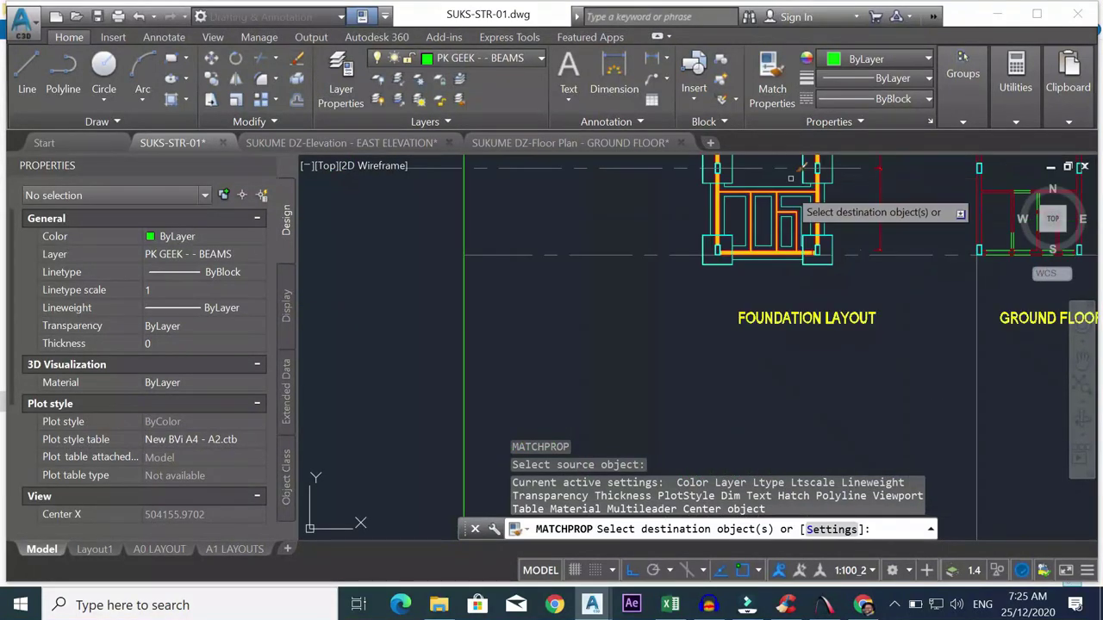
{"action": "scroll", "coordinate": [791, 234], "scroll_direction": "down", "scroll_amount": 3}
{"action": "scroll", "coordinate": [829, 200], "scroll_direction": "up", "scroll_amount": 3}
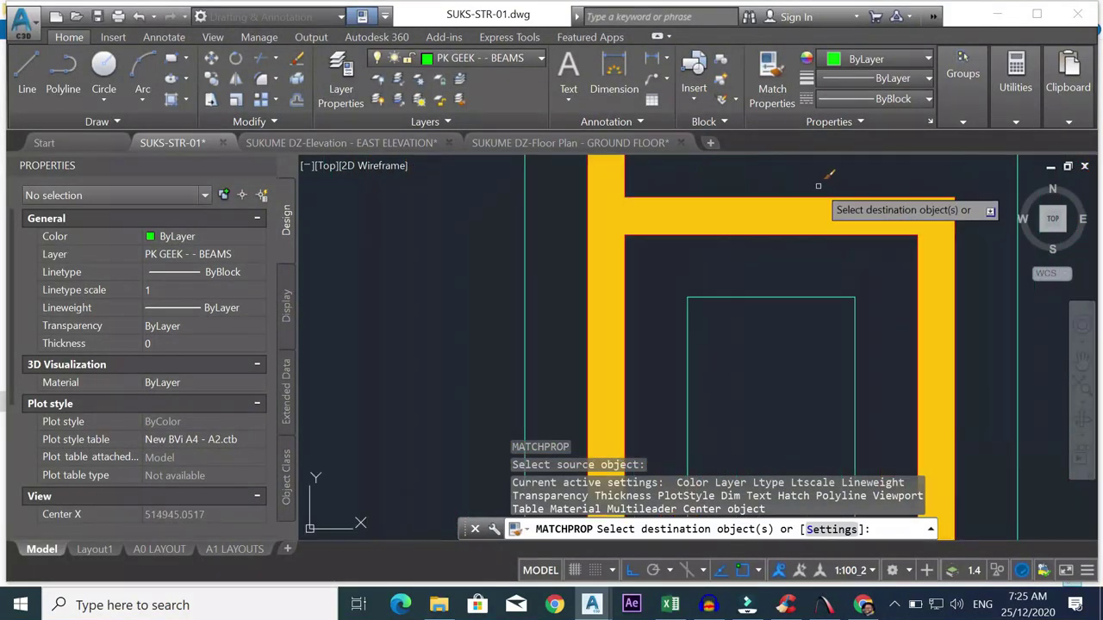
{"action": "left_click", "coordinate": [829, 203]}
{"action": "scroll", "coordinate": [705, 225], "scroll_direction": "up", "scroll_amount": 1}
{"action": "scroll", "coordinate": [708, 228], "scroll_direction": "down", "scroll_amount": 4}
{"action": "key", "text": "Escape"}
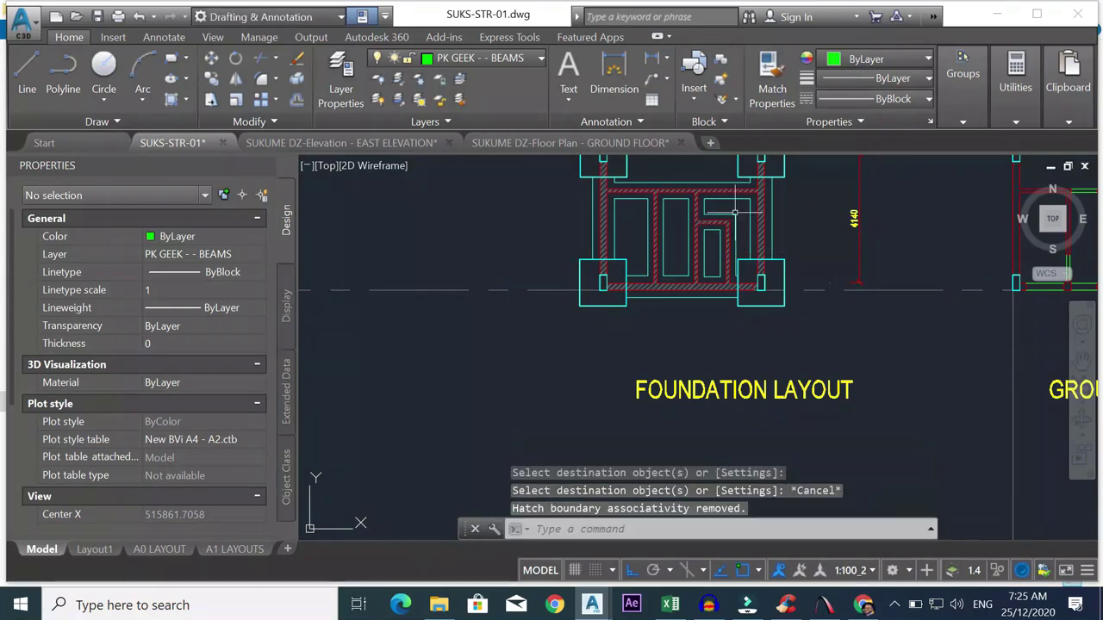
- Examine the foundation layout's matched wall hatch, column footings and dimensions beside the ground floor plan
{"action": "scroll", "coordinate": [729, 233], "scroll_direction": "down", "scroll_amount": 2}
{"action": "scroll", "coordinate": [808, 213], "scroll_direction": "up", "scroll_amount": 2}
{"action": "scroll", "coordinate": [741, 213], "scroll_direction": "up", "scroll_amount": 2}
{"action": "scroll", "coordinate": [491, 224], "scroll_direction": "down", "scroll_amount": 2}
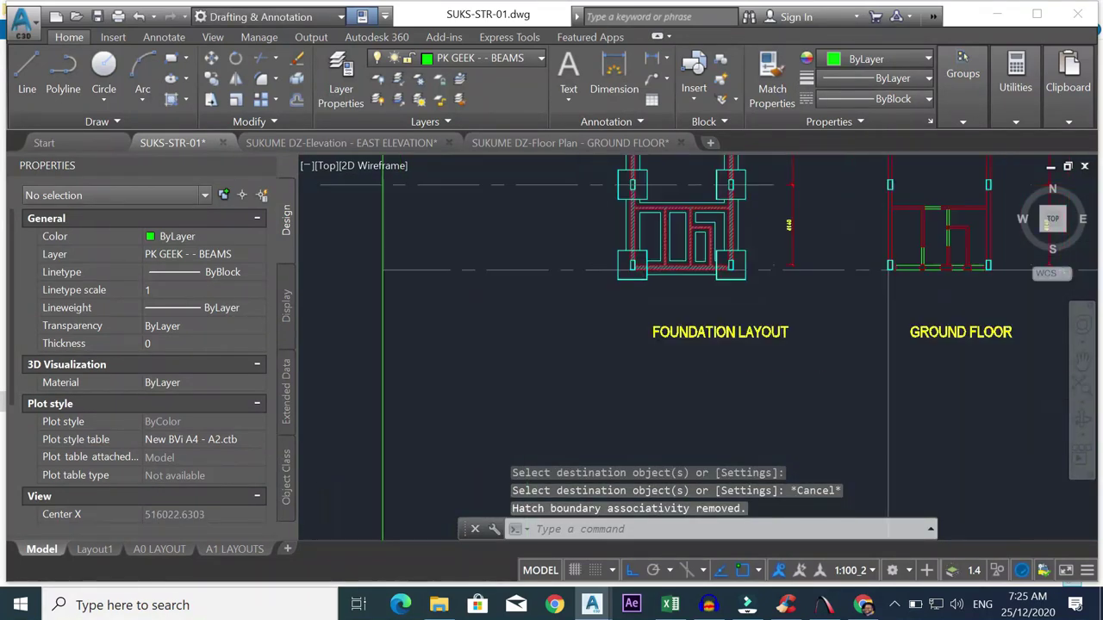
{"action": "scroll", "coordinate": [732, 216], "scroll_direction": "down", "scroll_amount": 3}
{"action": "scroll", "coordinate": [698, 211], "scroll_direction": "up", "scroll_amount": 3}
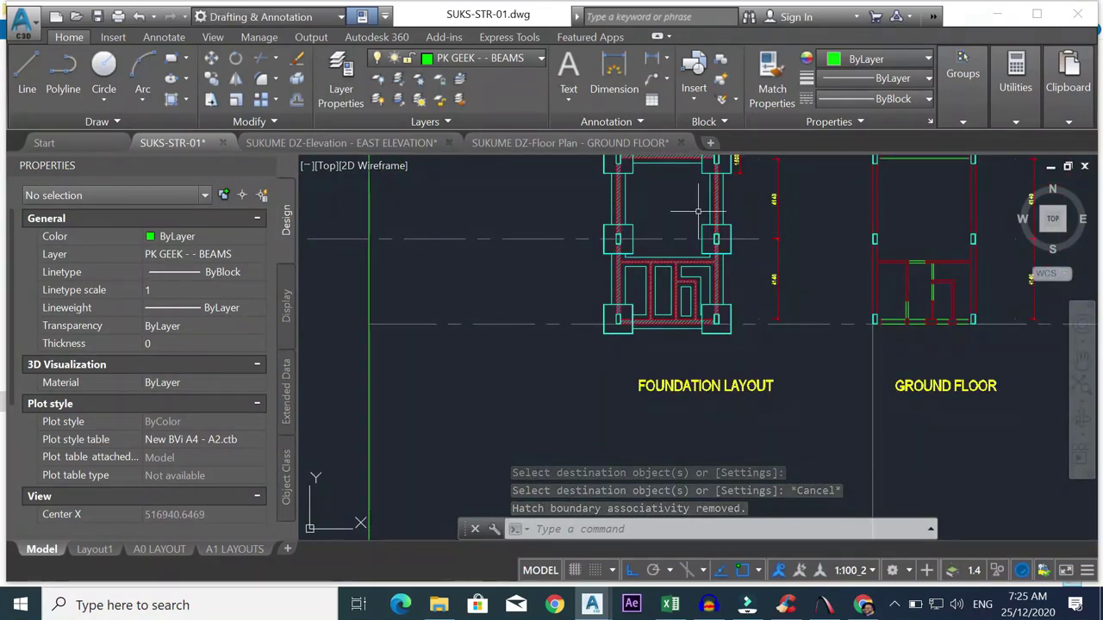
{"action": "scroll", "coordinate": [698, 218], "scroll_direction": "up", "scroll_amount": 2}
{"action": "scroll", "coordinate": [698, 215], "scroll_direction": "down", "scroll_amount": 3}
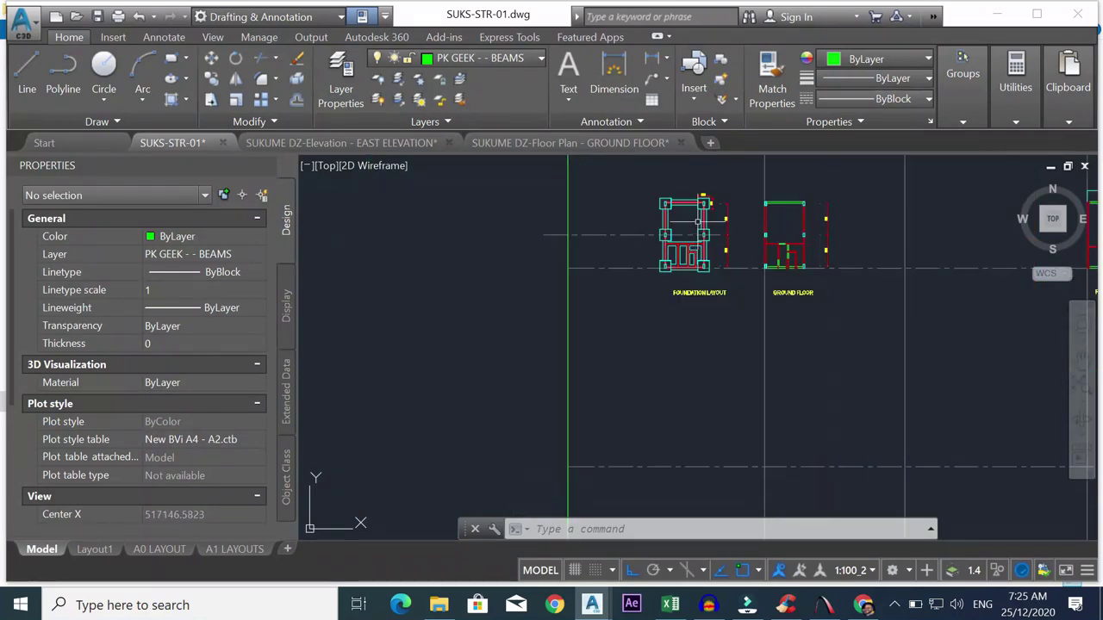
{"action": "scroll", "coordinate": [697, 214], "scroll_direction": "up", "scroll_amount": 4}
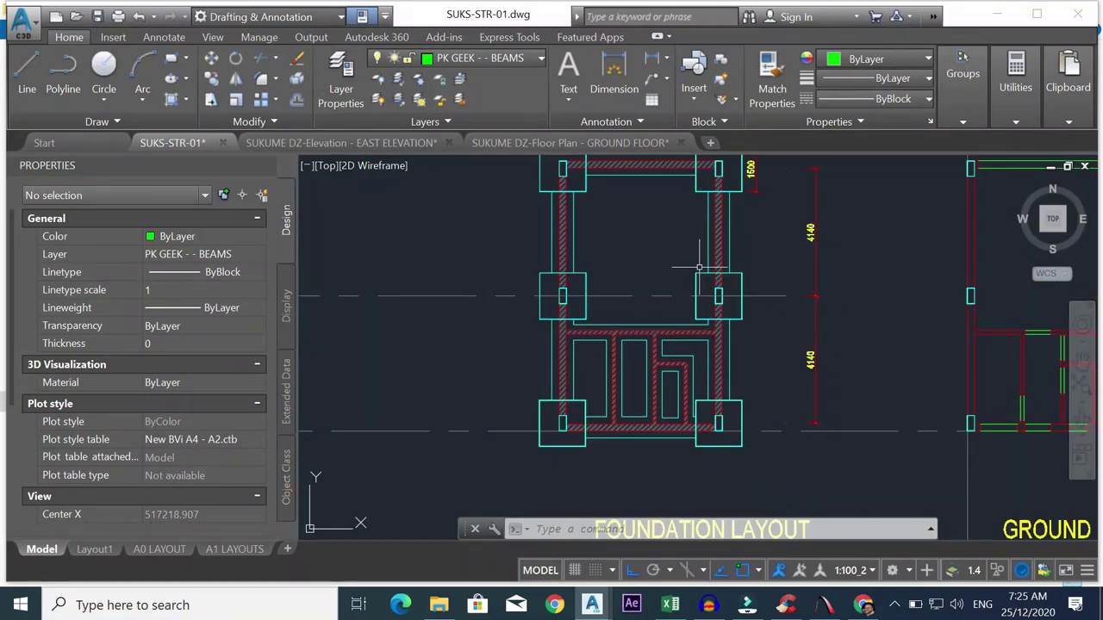
{"action": "scroll", "coordinate": [702, 258], "scroll_direction": "down", "scroll_amount": 5}
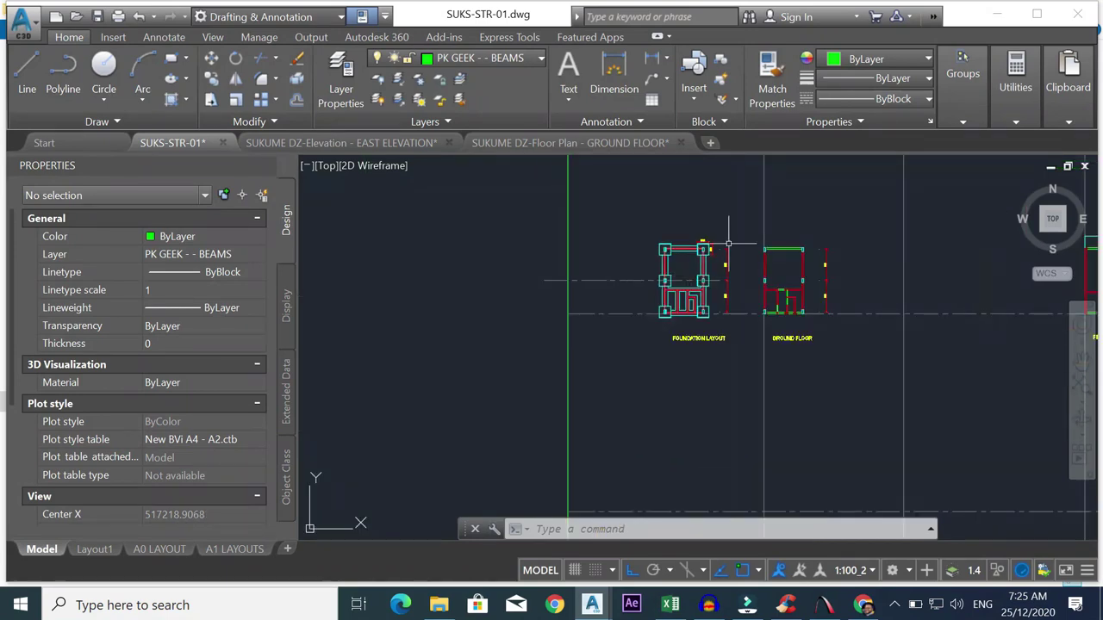
{"action": "scroll", "coordinate": [719, 250], "scroll_direction": "up", "scroll_amount": 5}
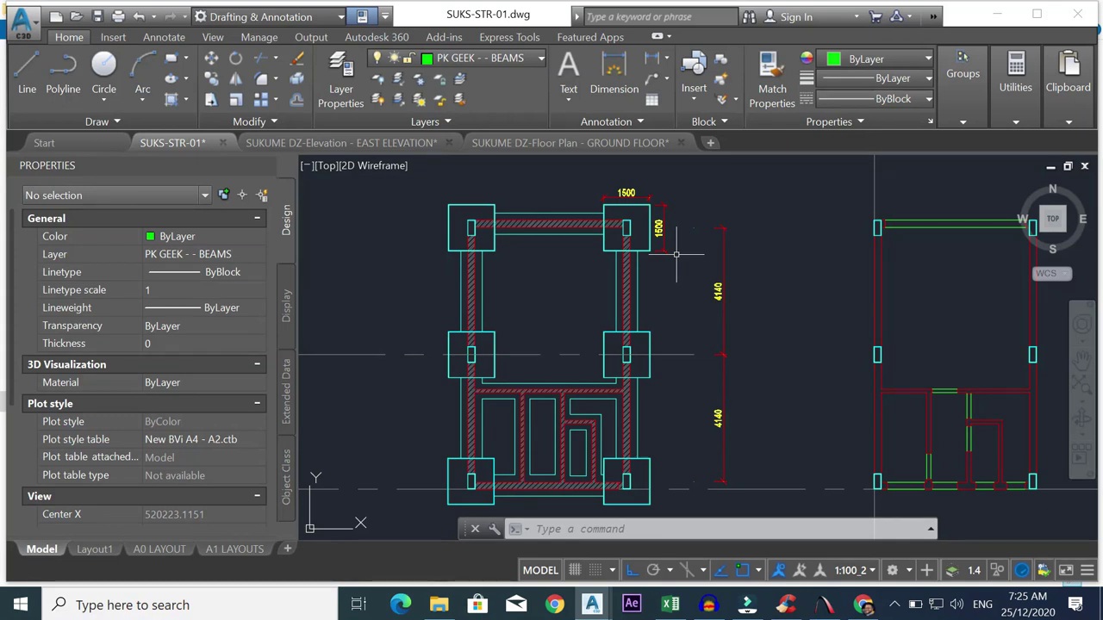
{"action": "scroll", "coordinate": [676, 254], "scroll_direction": "down", "scroll_amount": 3}
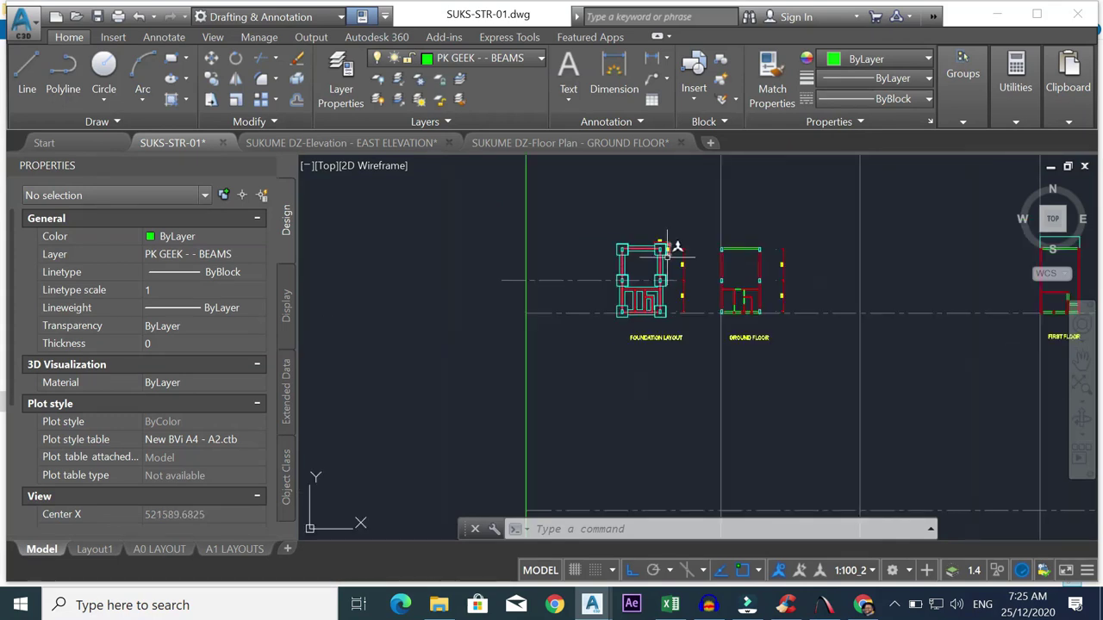
{"action": "scroll", "coordinate": [663, 243], "scroll_direction": "up", "scroll_amount": 3}
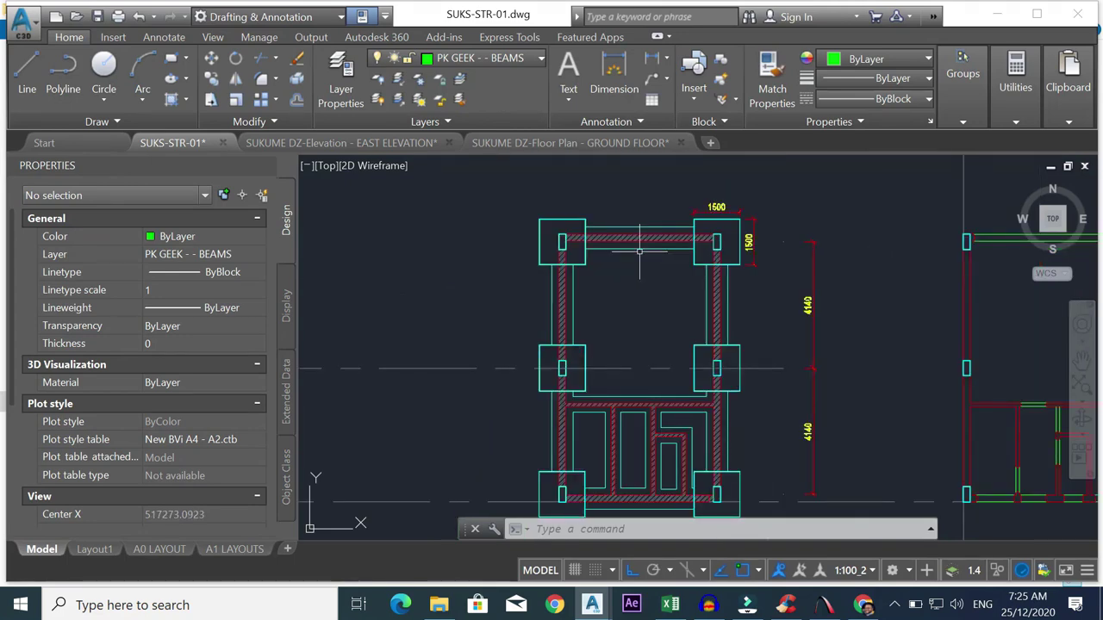
{"action": "scroll", "coordinate": [638, 251], "scroll_direction": "down", "scroll_amount": 3}
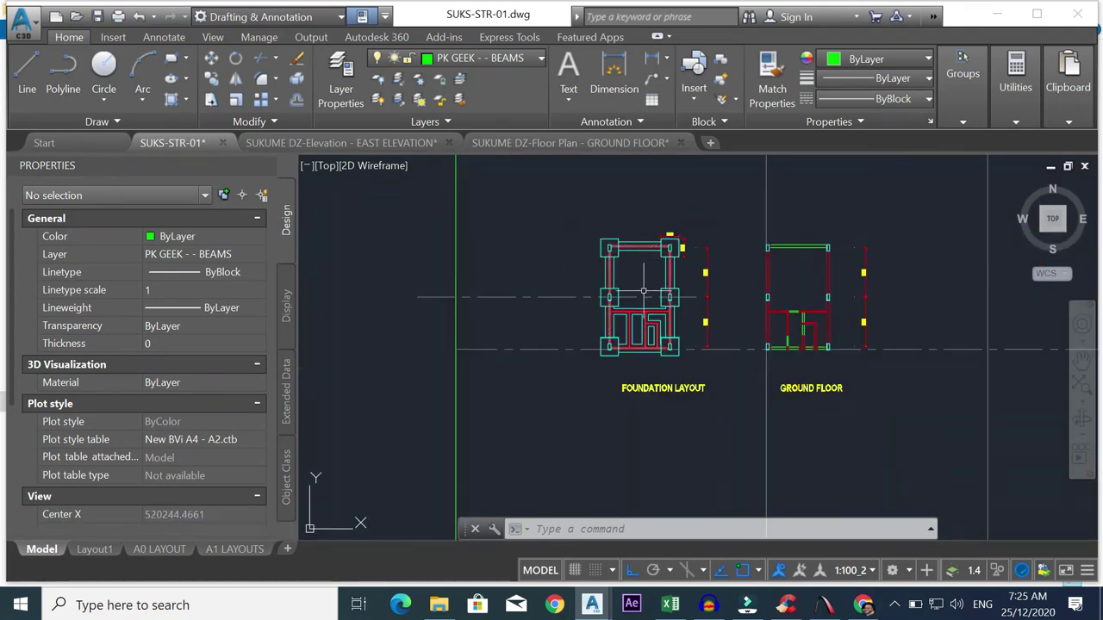
{"action": "scroll", "coordinate": [635, 252], "scroll_direction": "up", "scroll_amount": 2}
{"action": "scroll", "coordinate": [696, 217], "scroll_direction": "up", "scroll_amount": 3}
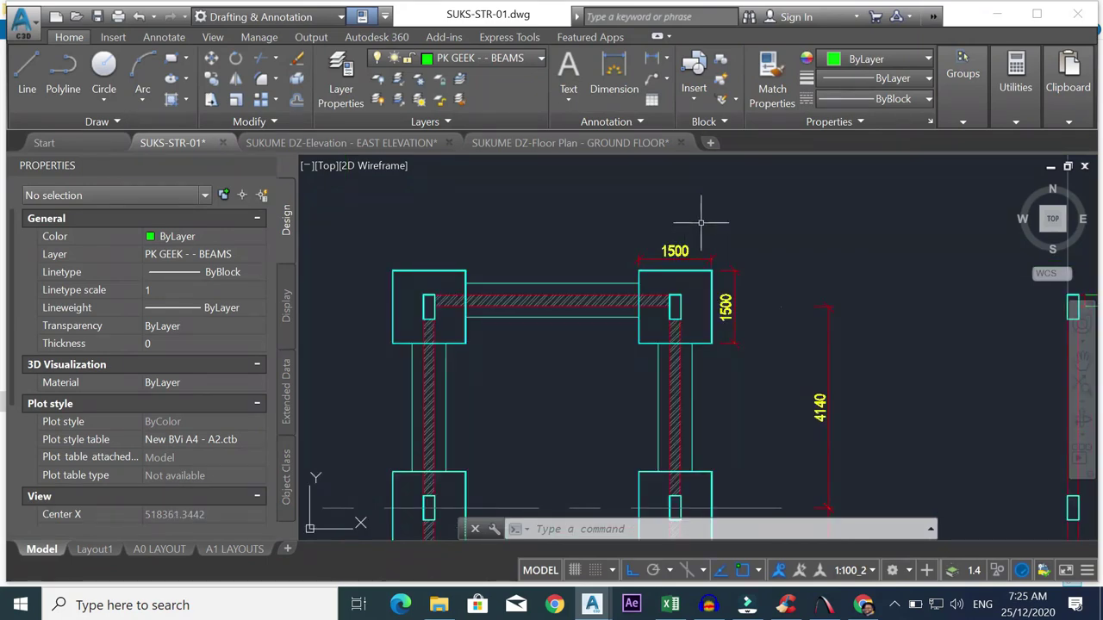
{"action": "scroll", "coordinate": [797, 269], "scroll_direction": "down", "scroll_amount": 4}
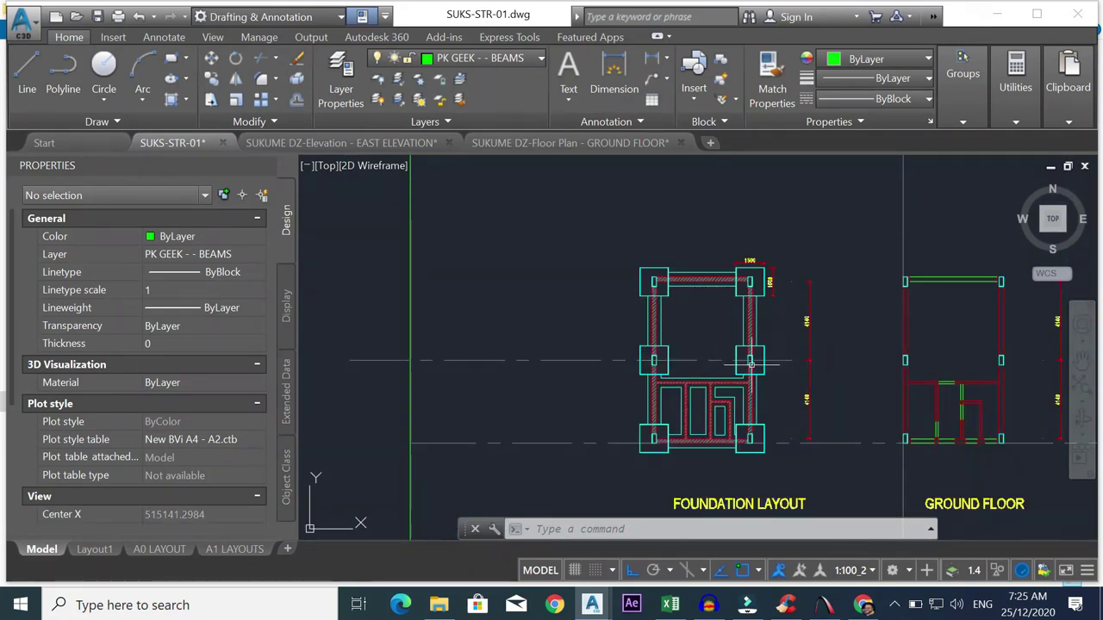
{"action": "scroll", "coordinate": [751, 365], "scroll_direction": "down", "scroll_amount": 4}
{"action": "scroll", "coordinate": [647, 384], "scroll_direction": "up", "scroll_amount": 4}
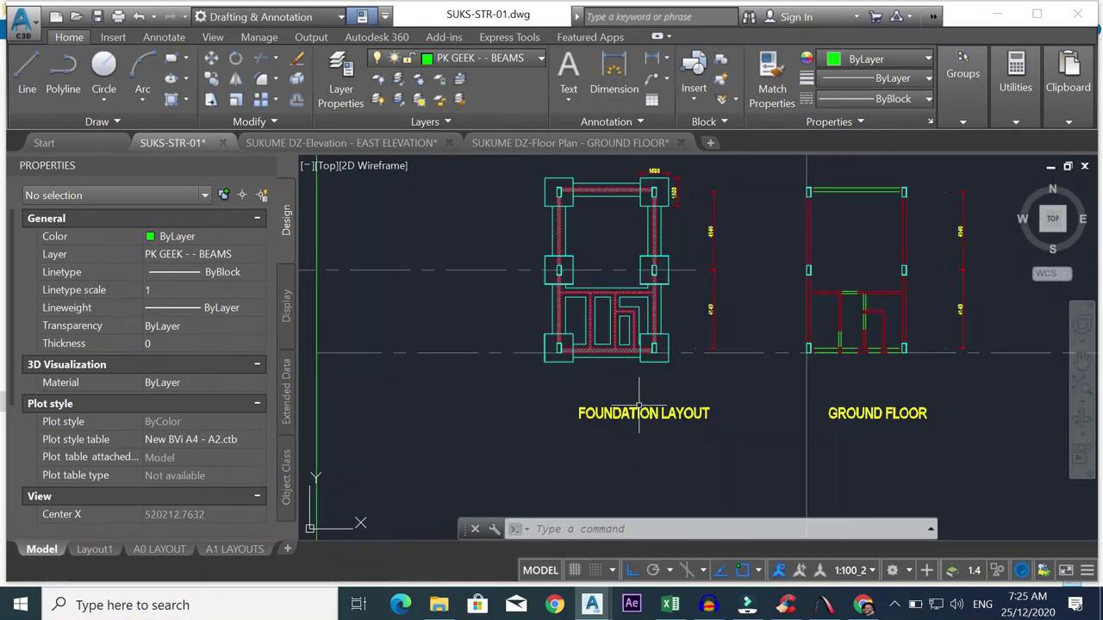
{"action": "left_click", "coordinate": [612, 414]}
{"action": "left_click", "coordinate": [579, 413]}
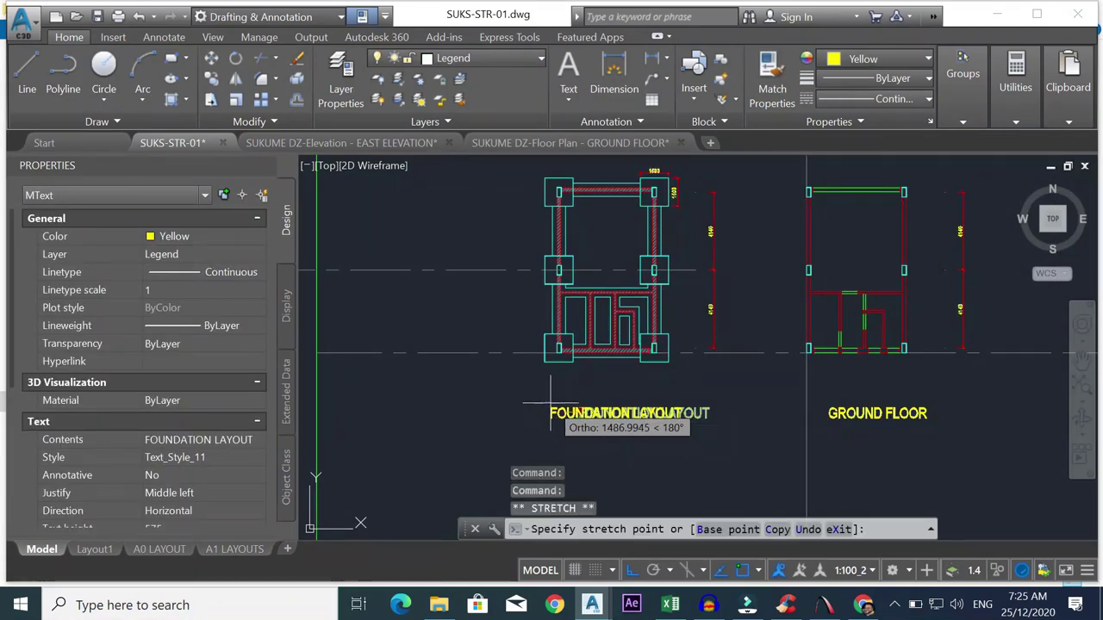
{"action": "key", "text": "Escape"}
- Examine the reference slab plan on grids A to D, including its mesh-reinforced slab notes and wall hatching
{"action": "scroll", "coordinate": [665, 414], "scroll_direction": "down", "scroll_amount": 2}
{"action": "scroll", "coordinate": [666, 414], "scroll_direction": "down", "scroll_amount": 2}
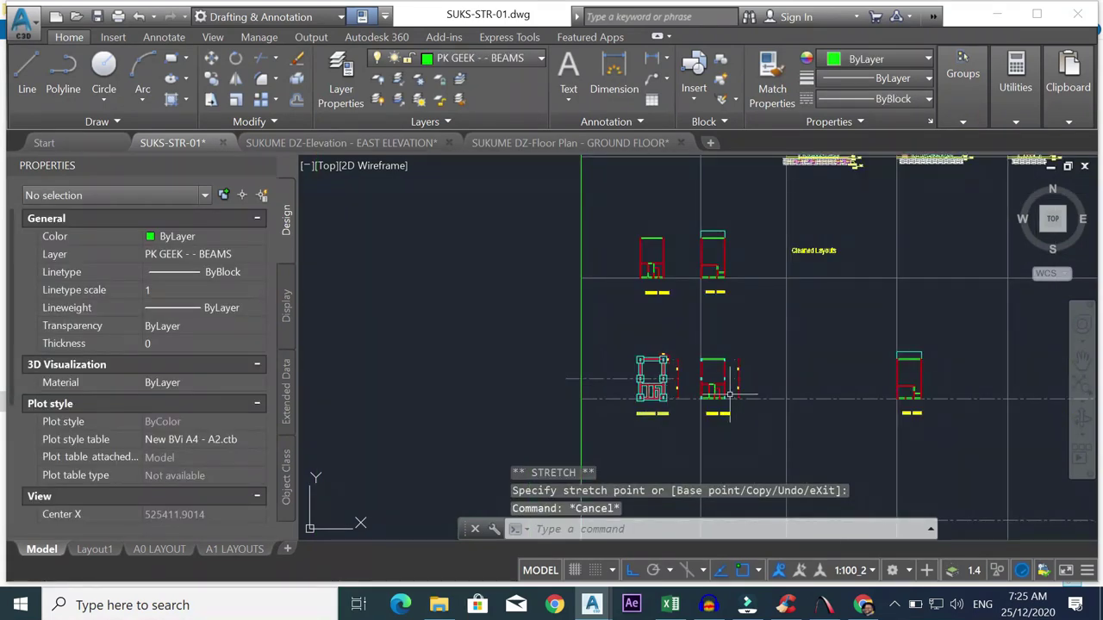
{"action": "scroll", "coordinate": [725, 389], "scroll_direction": "up", "scroll_amount": 2}
{"action": "scroll", "coordinate": [681, 359], "scroll_direction": "up", "scroll_amount": 2}
{"action": "scroll", "coordinate": [683, 360], "scroll_direction": "down", "scroll_amount": 15}
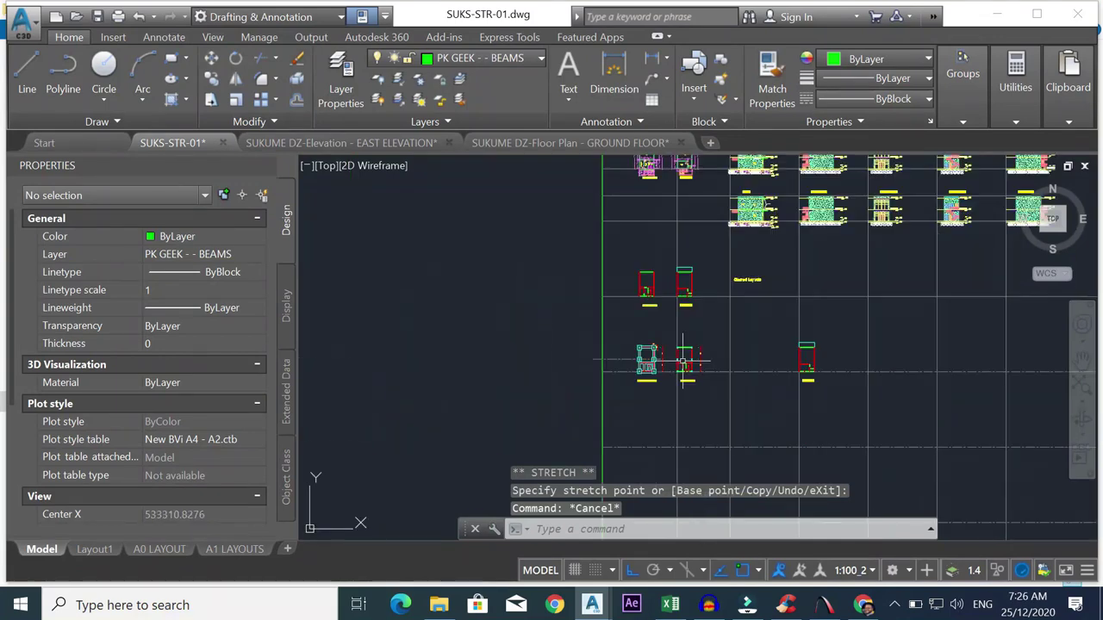
{"action": "scroll", "coordinate": [672, 321], "scroll_direction": "up", "scroll_amount": 7}
{"action": "scroll", "coordinate": [747, 342], "scroll_direction": "up", "scroll_amount": 10}
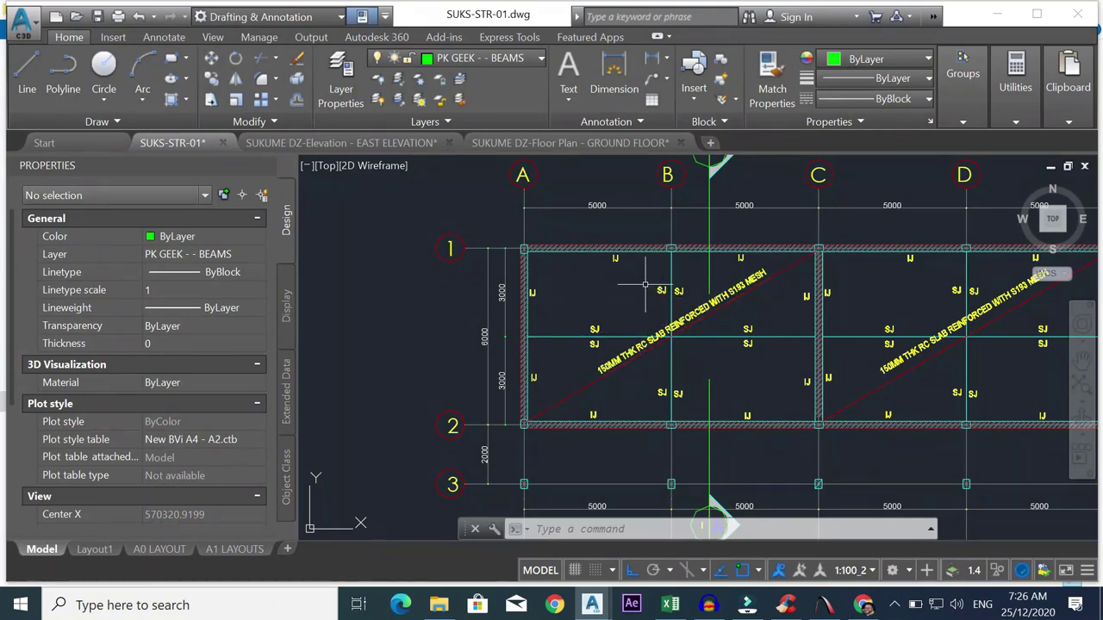
{"action": "scroll", "coordinate": [644, 285], "scroll_direction": "down", "scroll_amount": 10}
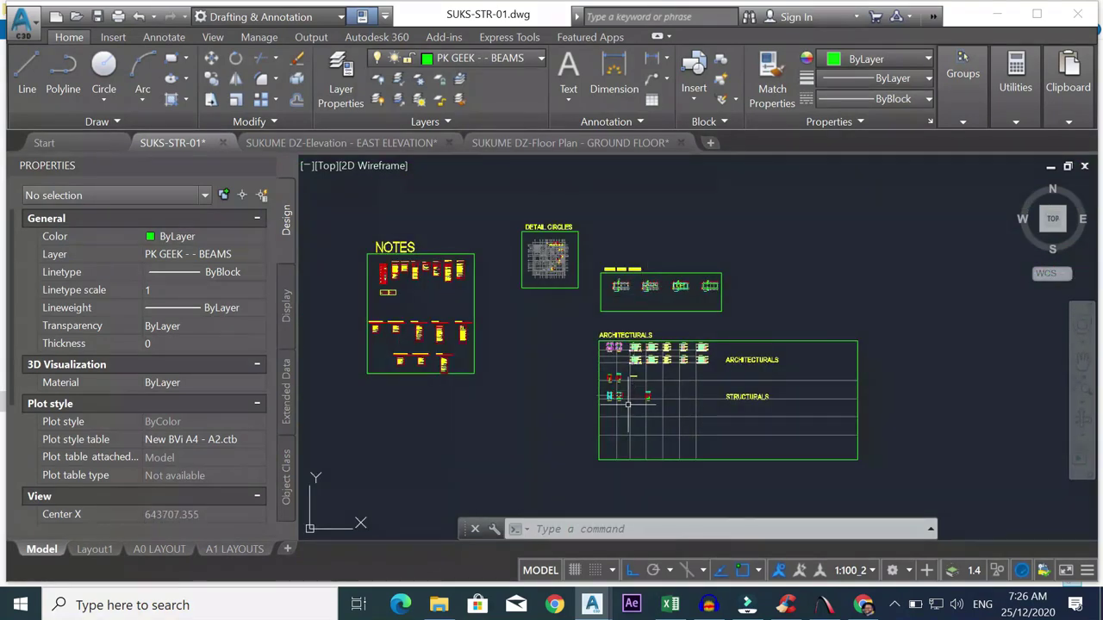
- Erase the short vertical lines closing both ends of the top beam beside the upper columns in the ground floor plan
{"action": "scroll", "coordinate": [621, 408], "scroll_direction": "up", "scroll_amount": 3}
{"action": "scroll", "coordinate": [567, 312], "scroll_direction": "up", "scroll_amount": 3}
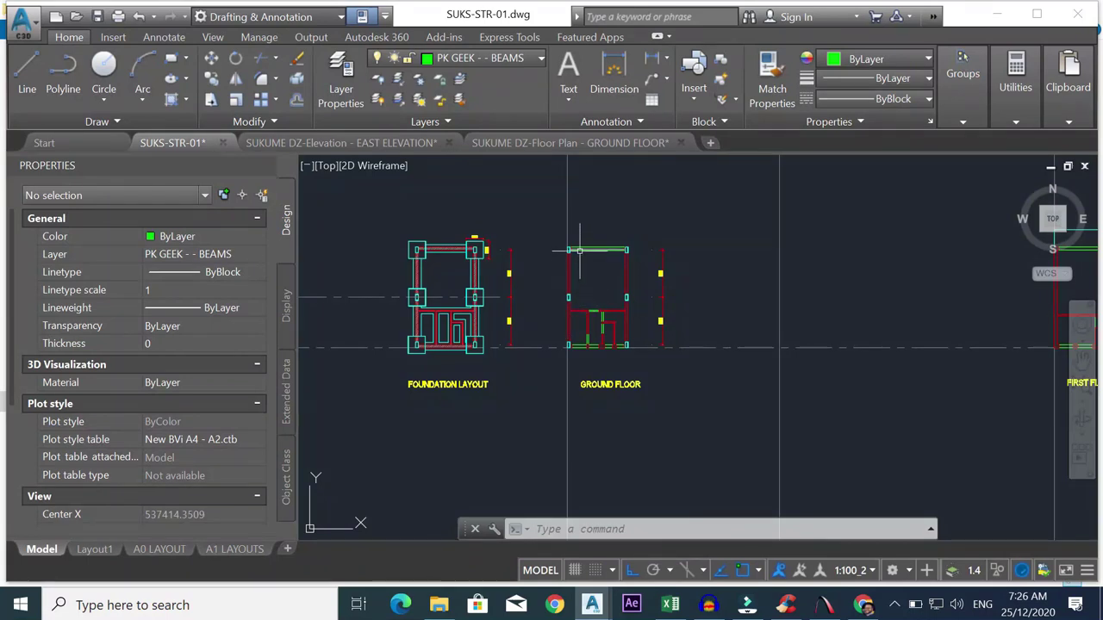
{"action": "scroll", "coordinate": [580, 251], "scroll_direction": "up", "scroll_amount": 4}
{"action": "scroll", "coordinate": [578, 236], "scroll_direction": "up", "scroll_amount": 5}
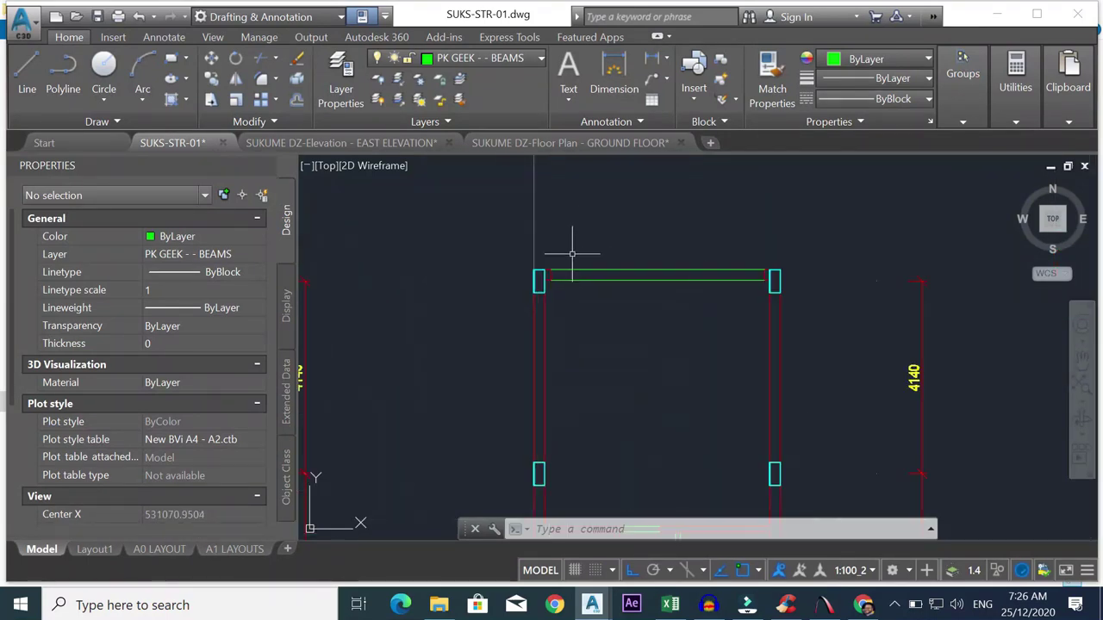
{"action": "left_click", "coordinate": [565, 289]}
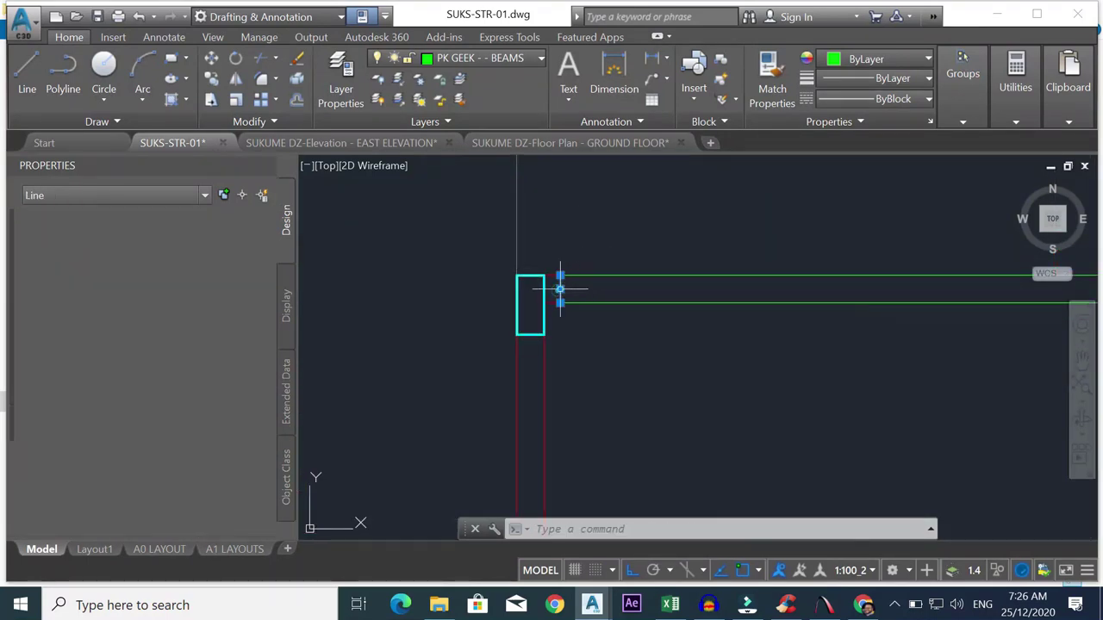
{"action": "key", "text": "Delete"}
{"action": "scroll", "coordinate": [664, 301], "scroll_direction": "down", "scroll_amount": 8}
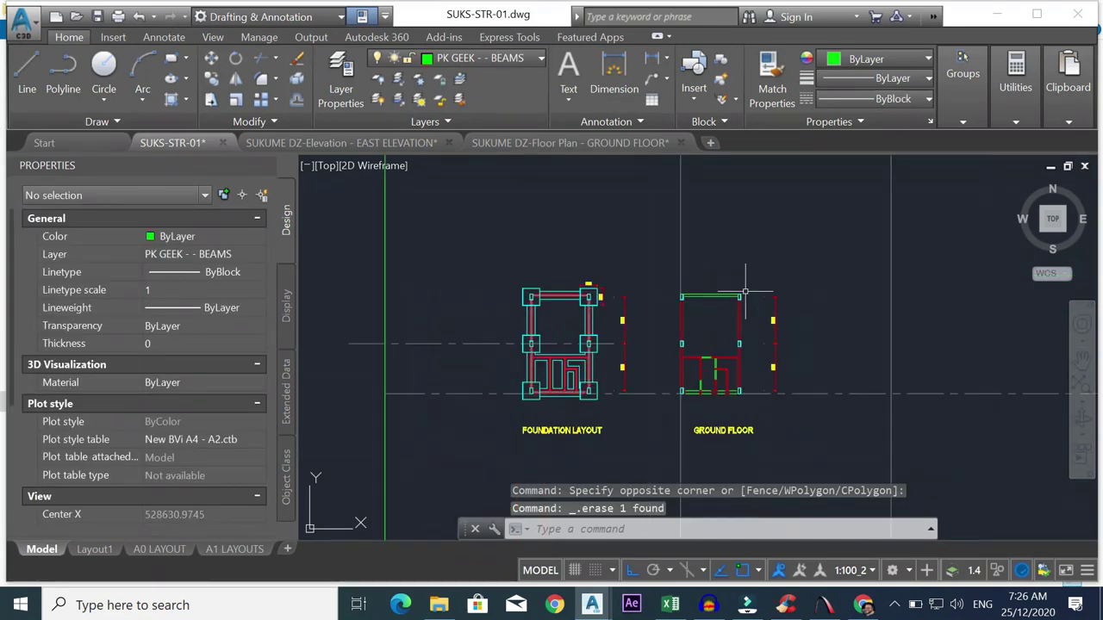
{"action": "scroll", "coordinate": [689, 293], "scroll_direction": "up", "scroll_amount": 8}
{"action": "left_click", "coordinate": [738, 291]}
{"action": "key", "text": "Delete"}
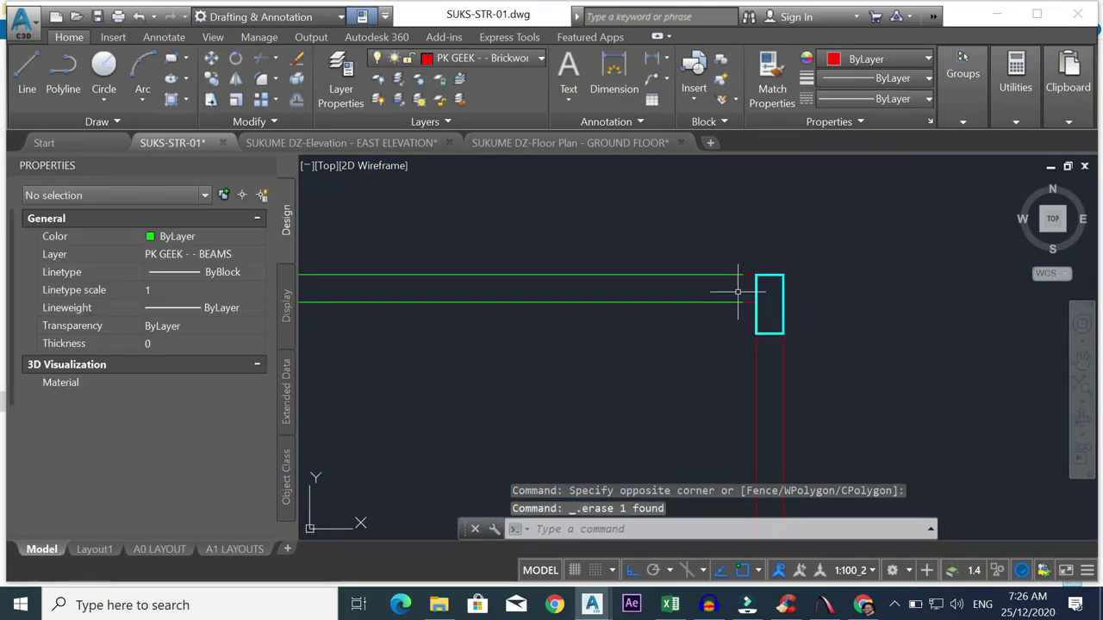
{"action": "key", "text": "Return"}
{"action": "scroll", "coordinate": [733, 295], "scroll_direction": "down", "scroll_amount": 5}
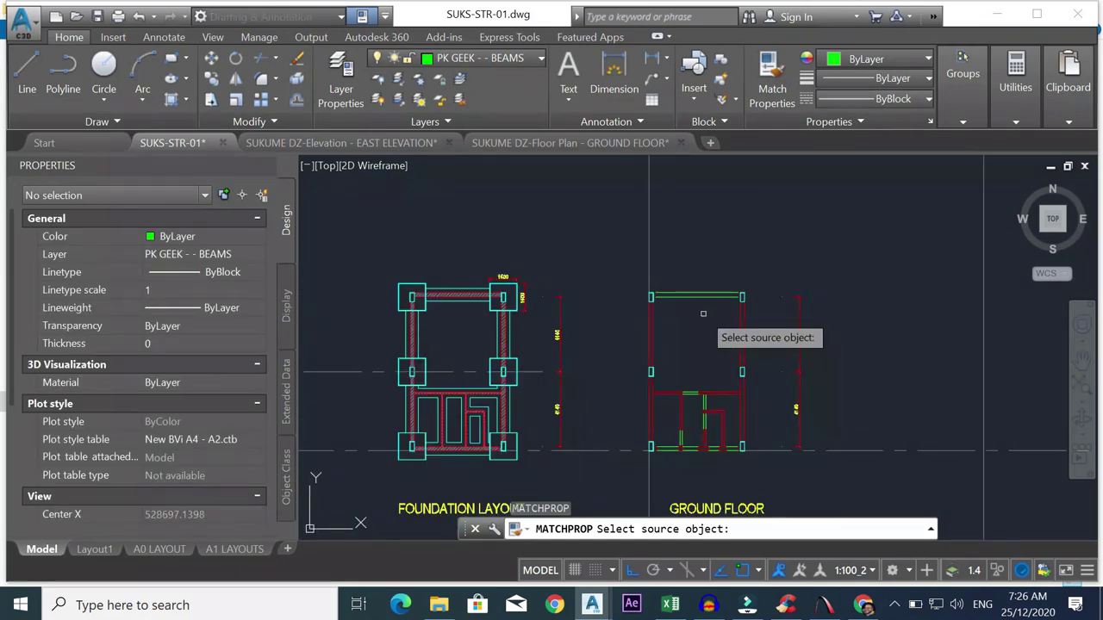
{"action": "scroll", "coordinate": [653, 313], "scroll_direction": "up", "scroll_amount": 3}
{"action": "scroll", "coordinate": [653, 313], "scroll_direction": "down", "scroll_amount": 3}
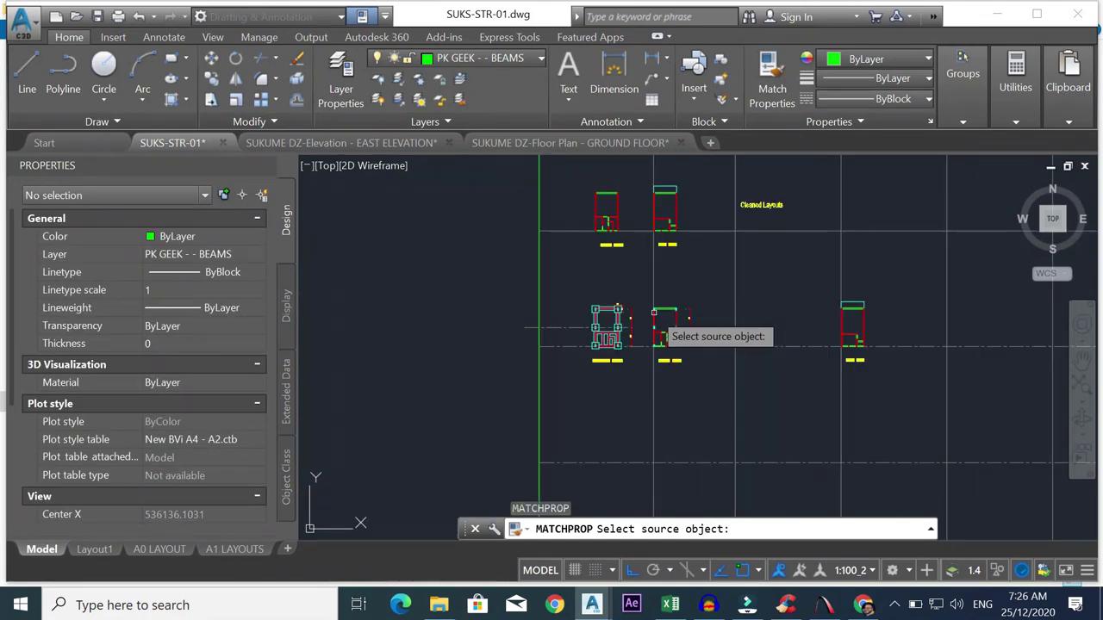
{"action": "scroll", "coordinate": [653, 313], "scroll_direction": "up", "scroll_amount": 3}
{"action": "key", "text": "Escape"}
- Copy the cleaned ground floor plan with its dimensions and title from its lower-left corner to the next vertical guide line, before the first floor plan
{"action": "scroll", "coordinate": [653, 313], "scroll_direction": "down", "scroll_amount": 3}
{"action": "left_click", "coordinate": [629, 290]}
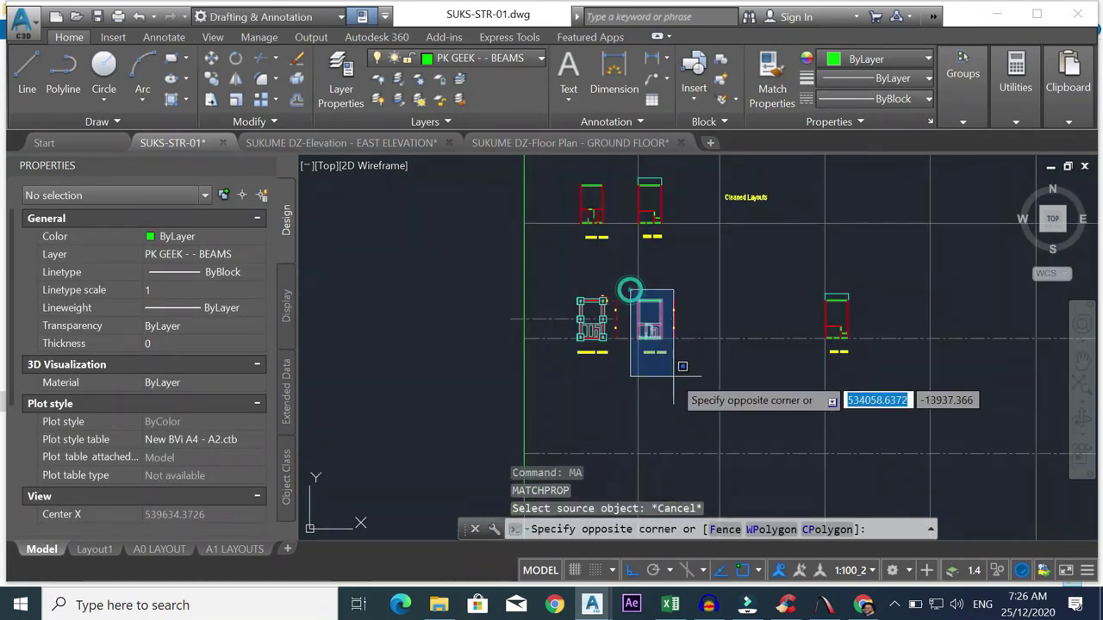
{"action": "left_click", "coordinate": [682, 367]}
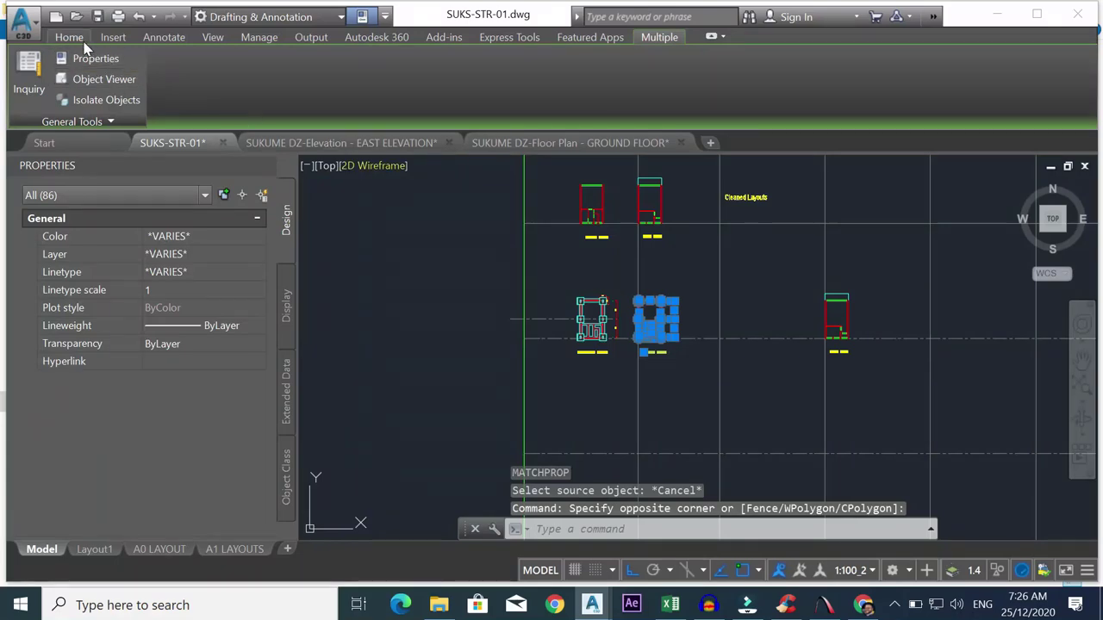
{"action": "left_click", "coordinate": [81, 39]}
{"action": "left_click", "coordinate": [218, 78]}
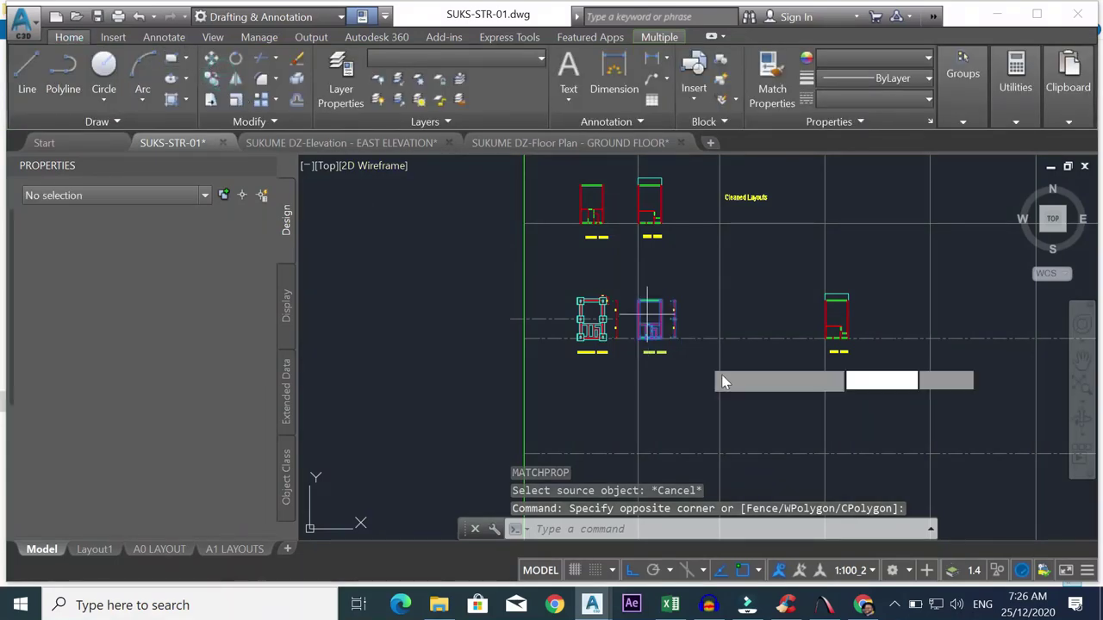
{"action": "scroll", "coordinate": [641, 354], "scroll_direction": "up", "scroll_amount": 5}
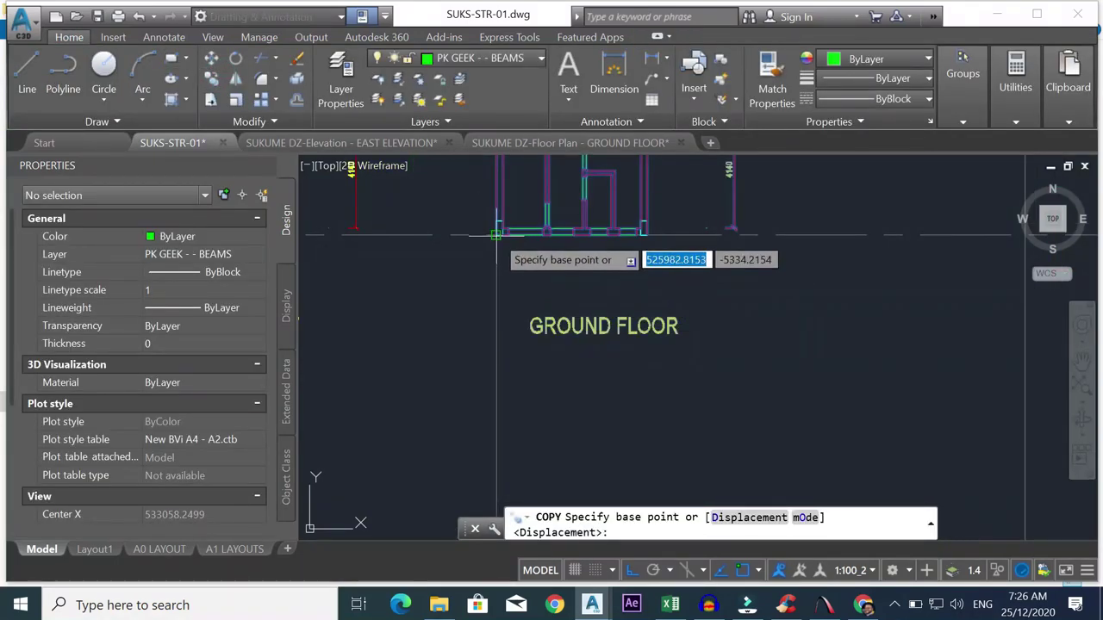
{"action": "left_click", "coordinate": [498, 233]}
{"action": "scroll", "coordinate": [492, 236], "scroll_direction": "down", "scroll_amount": 4}
{"action": "left_click", "coordinate": [731, 232]}
{"action": "key", "text": "Escape"}
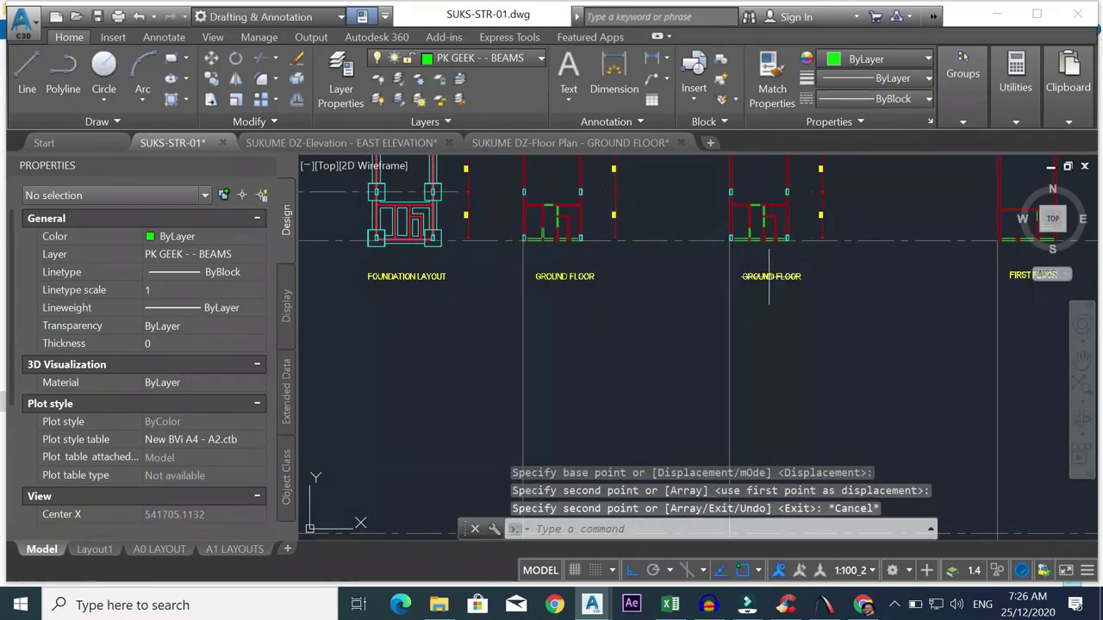
- Replace GROUND with FIRST in the copied plan's title so it reads FIRST FLOOR
{"action": "scroll", "coordinate": [719, 209], "scroll_direction": "up", "scroll_amount": 4}
{"action": "scroll", "coordinate": [638, 252], "scroll_direction": "down", "scroll_amount": 4}
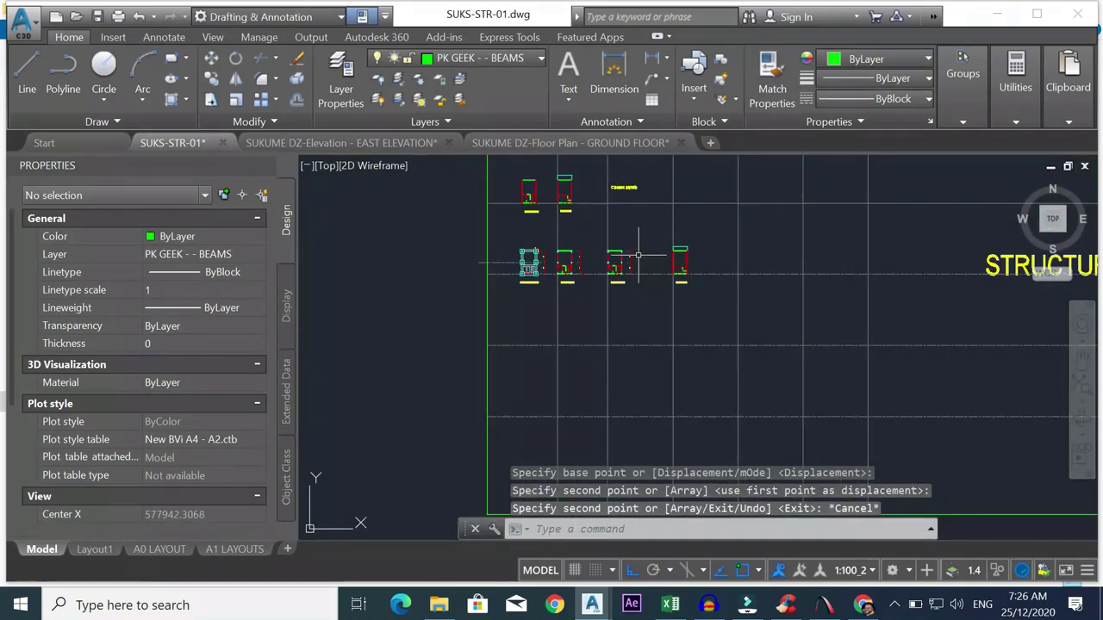
{"action": "scroll", "coordinate": [633, 255], "scroll_direction": "up", "scroll_amount": 2}
{"action": "scroll", "coordinate": [472, 327], "scroll_direction": "up", "scroll_amount": 1}
{"action": "scroll", "coordinate": [469, 320], "scroll_direction": "up", "scroll_amount": 3}
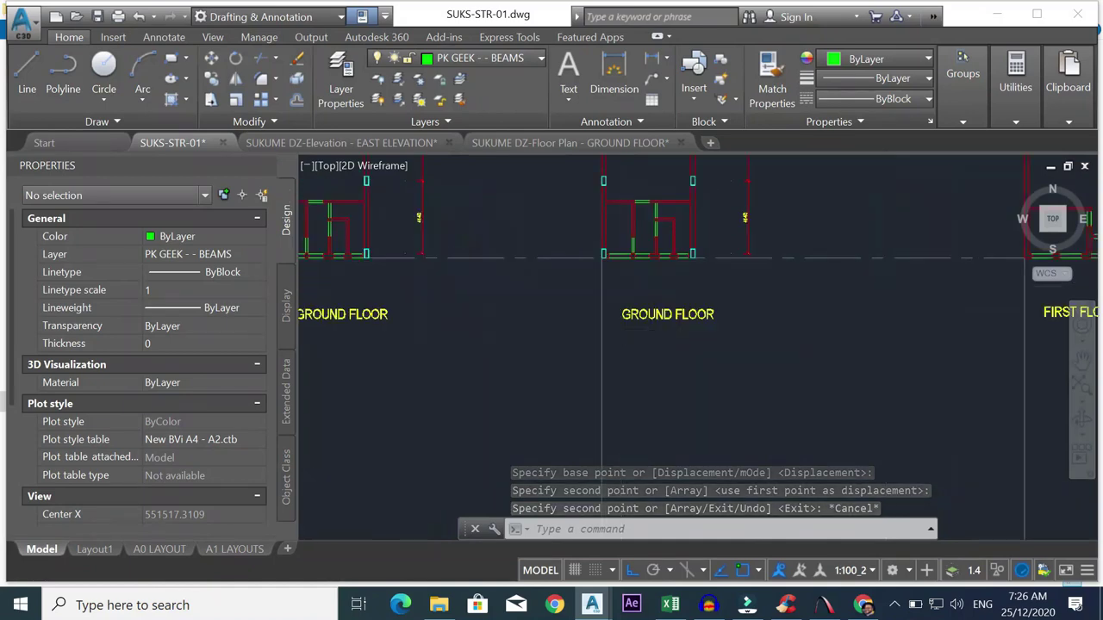
{"action": "left_click", "coordinate": [635, 302]}
{"action": "double_click", "coordinate": [668, 317]}
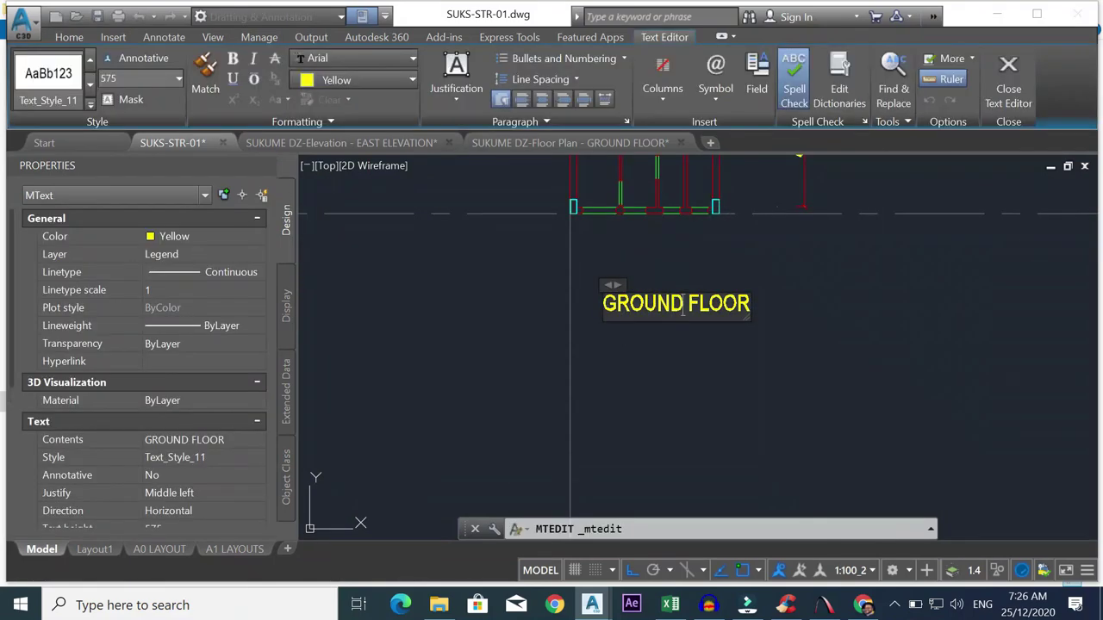
{"action": "type", "text": "FIRST"}
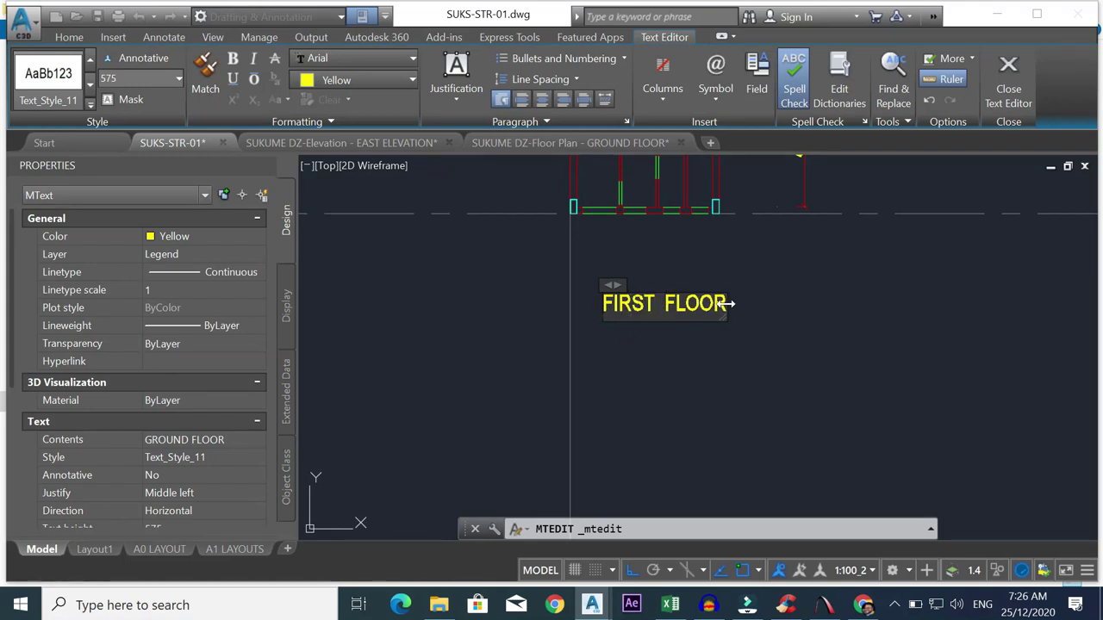
- Complete the title text under the column layout plan so it reads FIRST FLOOR LAYOUT
{"action": "type", "text": "LAYOUT"}
{"action": "left_click", "coordinate": [727, 351]}
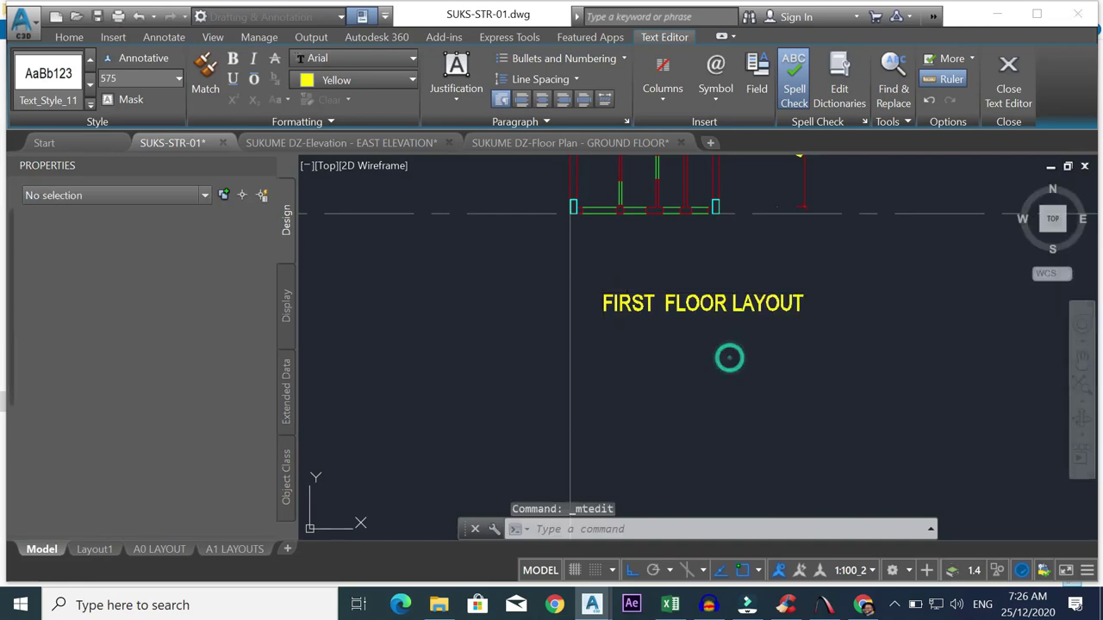
- Copy the three cyan outline lines above the FIRST FLOOR plan onto the upper-left column corner of the FIRST FLOOR LAYOUT plan
{"action": "scroll", "coordinate": [684, 269], "scroll_direction": "down", "scroll_amount": 5}
{"action": "scroll", "coordinate": [724, 259], "scroll_direction": "up", "scroll_amount": 5}
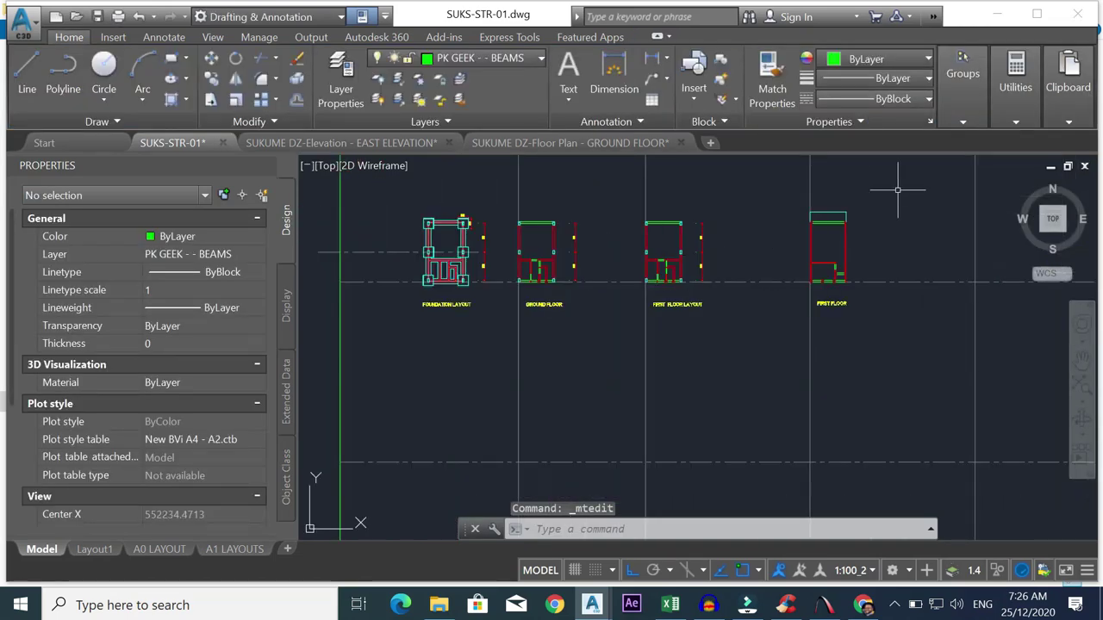
{"action": "scroll", "coordinate": [614, 244], "scroll_direction": "down", "scroll_amount": 3}
{"action": "scroll", "coordinate": [597, 307], "scroll_direction": "up", "scroll_amount": 6}
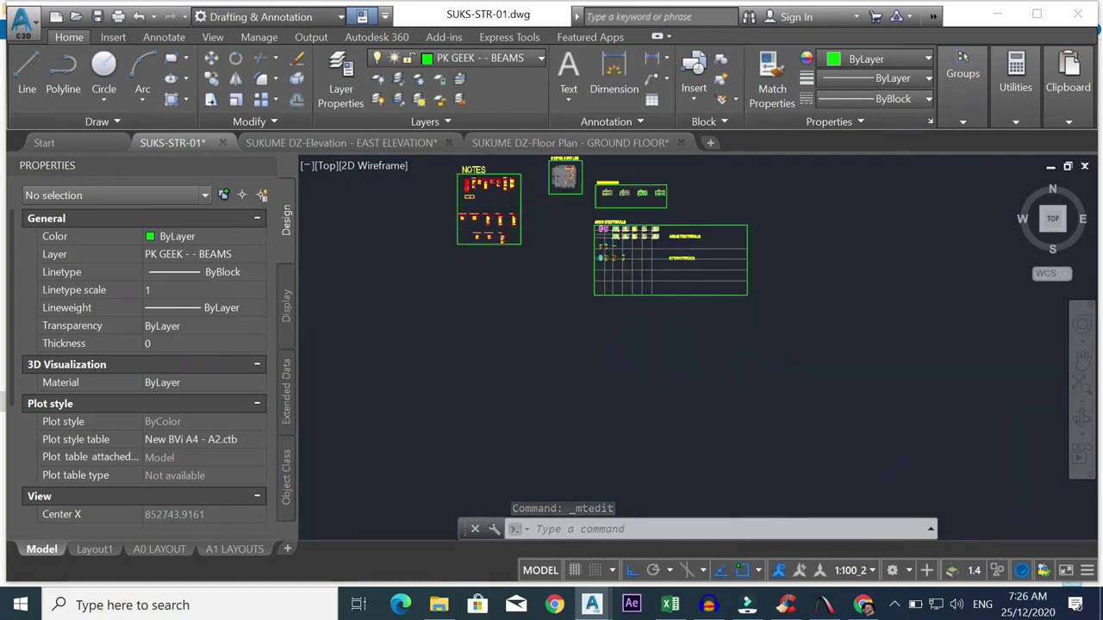
{"action": "scroll", "coordinate": [597, 307], "scroll_direction": "down", "scroll_amount": 4}
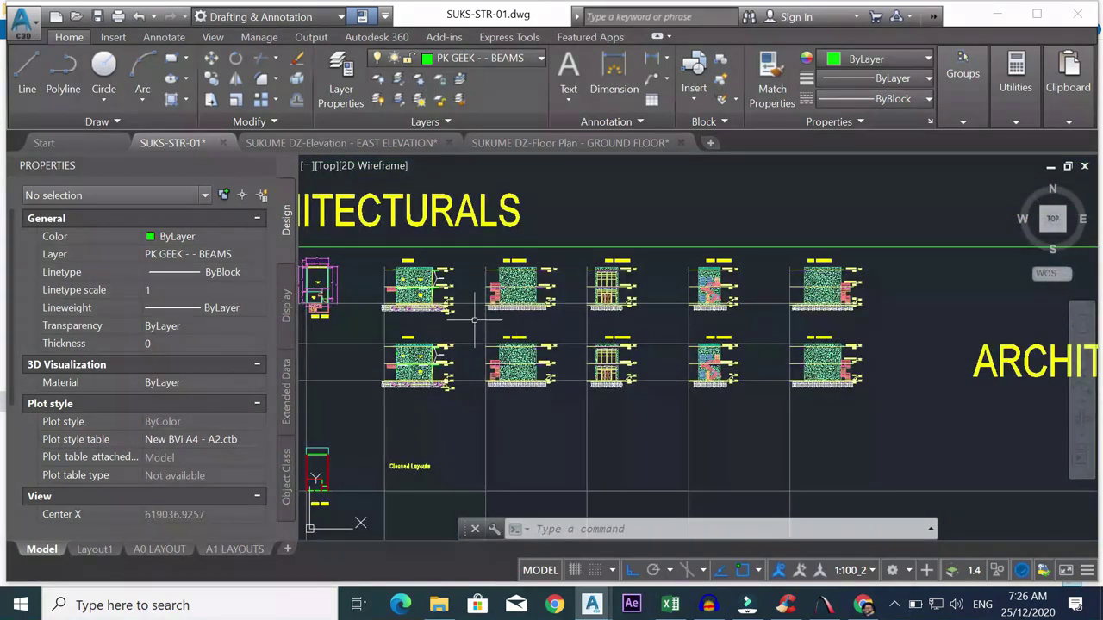
{"action": "scroll", "coordinate": [474, 320], "scroll_direction": "up", "scroll_amount": 4}
{"action": "scroll", "coordinate": [370, 246], "scroll_direction": "down", "scroll_amount": 6}
{"action": "scroll", "coordinate": [391, 376], "scroll_direction": "up", "scroll_amount": 4}
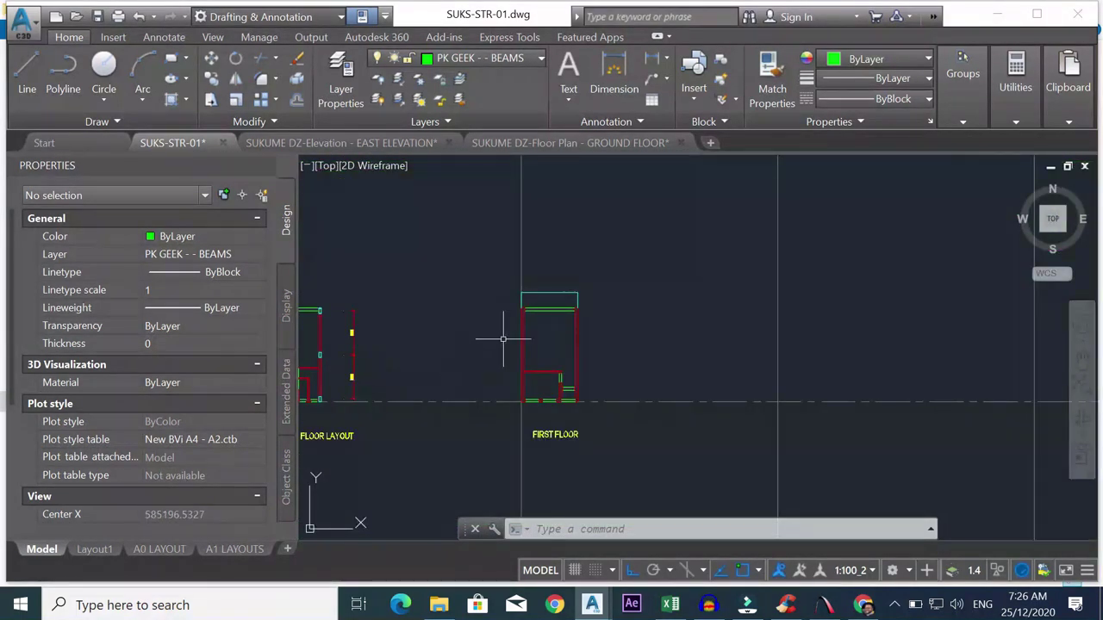
{"action": "scroll", "coordinate": [505, 332], "scroll_direction": "up", "scroll_amount": 2}
{"action": "left_click", "coordinate": [606, 269]}
{"action": "left_click", "coordinate": [560, 289]}
{"action": "scroll", "coordinate": [475, 290], "scroll_direction": "up", "scroll_amount": 4}
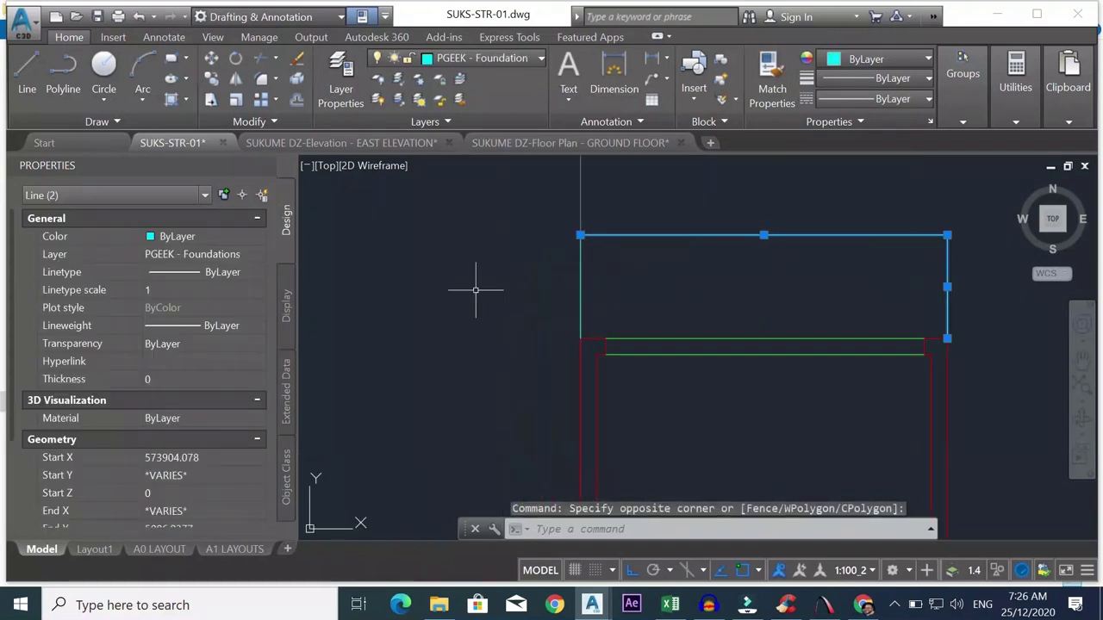
{"action": "left_click", "coordinate": [582, 279]}
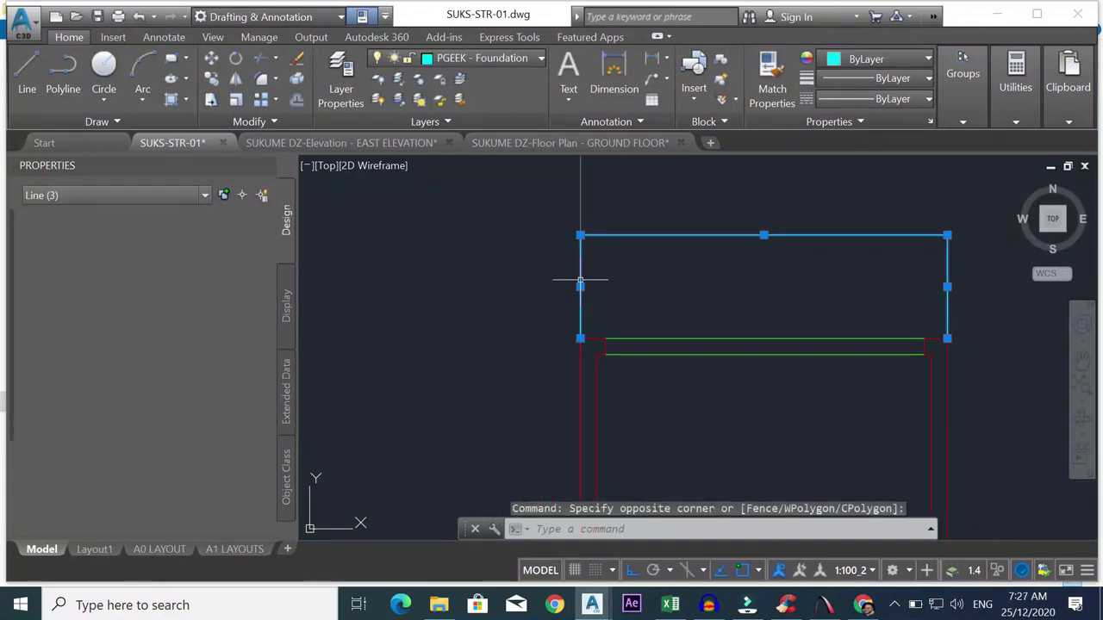
{"action": "left_click", "coordinate": [211, 76]}
{"action": "left_click", "coordinate": [580, 341]}
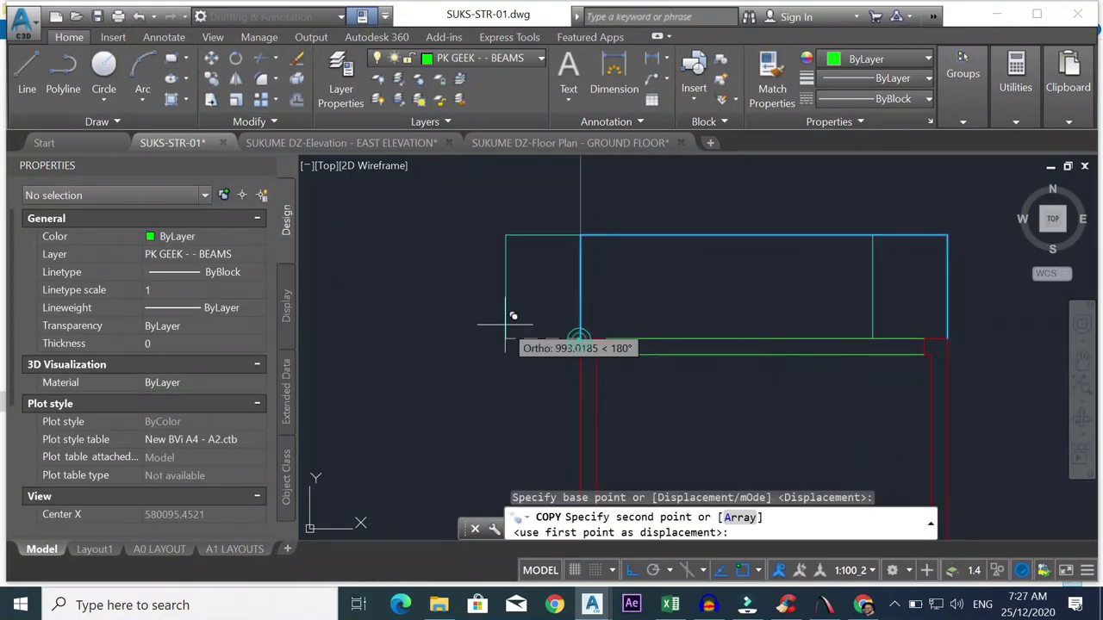
{"action": "scroll", "coordinate": [505, 325], "scroll_direction": "down", "scroll_amount": 6}
{"action": "scroll", "coordinate": [400, 321], "scroll_direction": "up", "scroll_amount": 5}
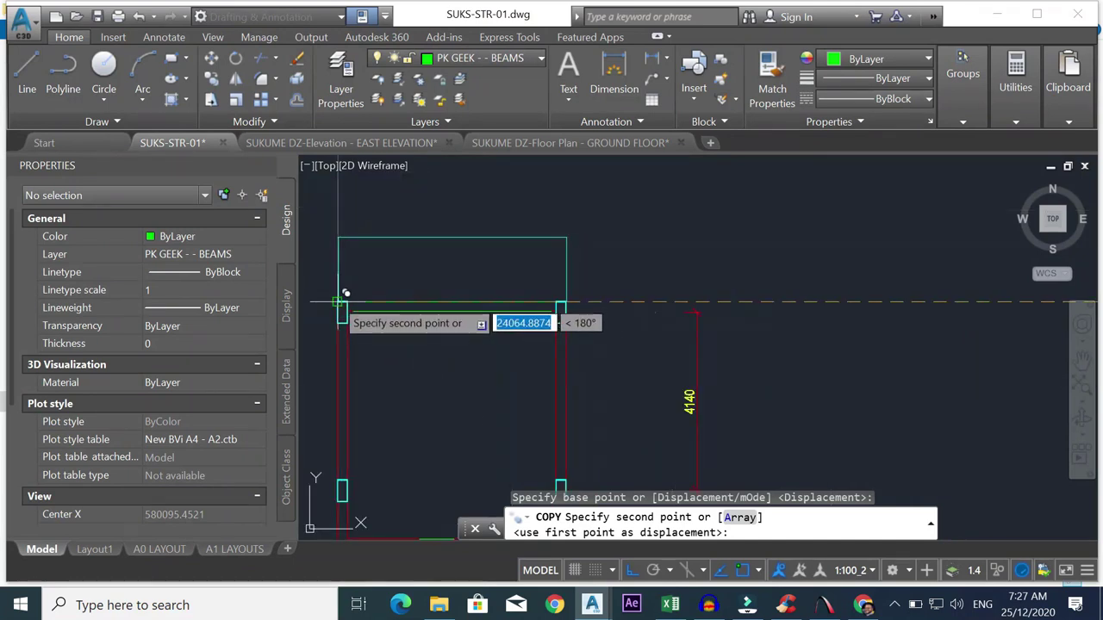
{"action": "left_click", "coordinate": [424, 274]}
{"action": "key", "text": "Escape"}
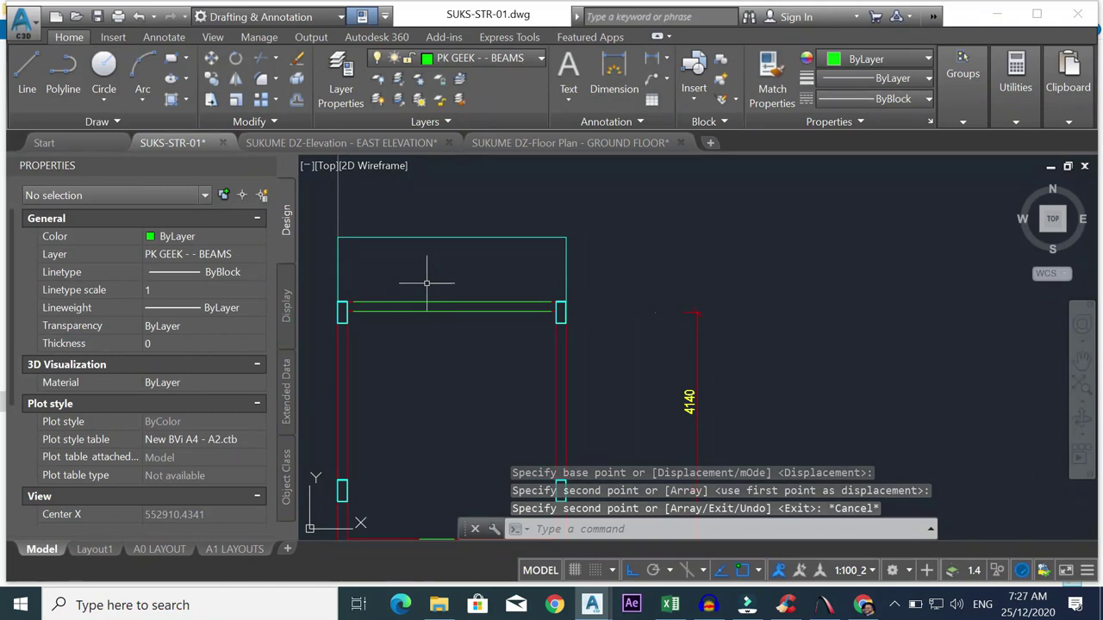
{"action": "scroll", "coordinate": [499, 276], "scroll_direction": "down", "scroll_amount": 5}
{"action": "scroll", "coordinate": [619, 327], "scroll_direction": "up", "scroll_amount": 5}
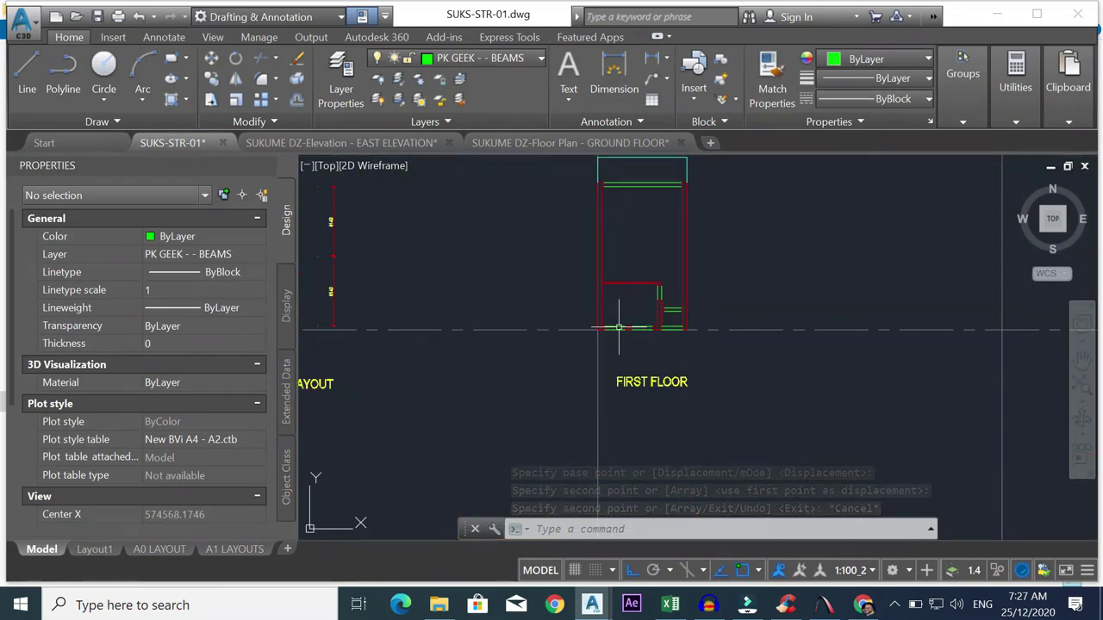
{"action": "scroll", "coordinate": [635, 314], "scroll_direction": "down", "scroll_amount": 5}
{"action": "scroll", "coordinate": [594, 295], "scroll_direction": "up", "scroll_amount": 5}
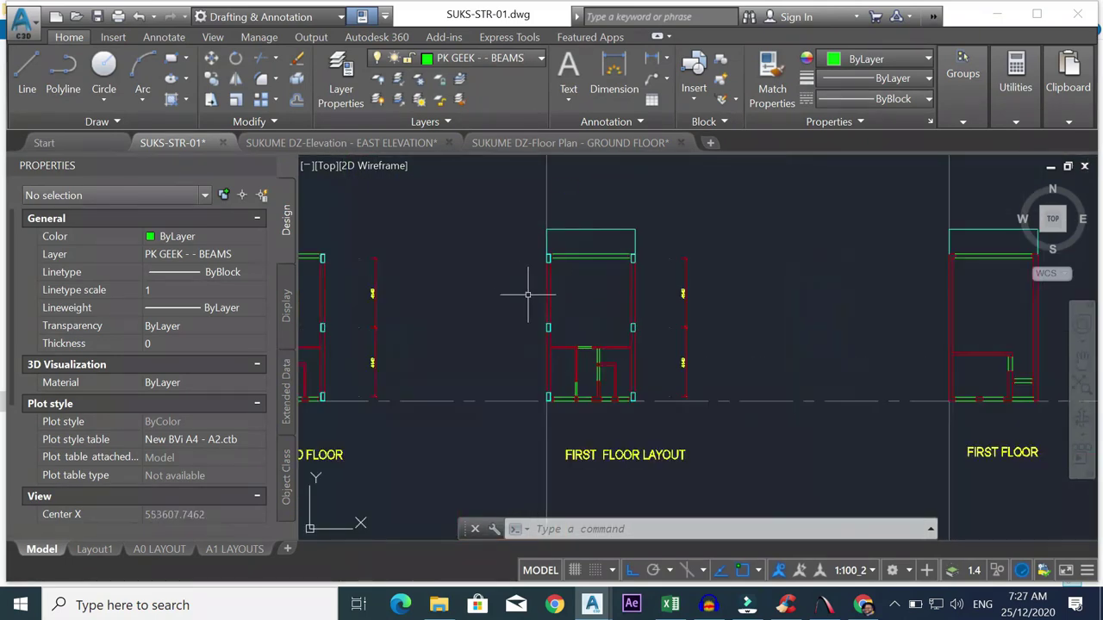
{"action": "scroll", "coordinate": [563, 293], "scroll_direction": "up", "scroll_amount": 2}
{"action": "scroll", "coordinate": [574, 251], "scroll_direction": "up", "scroll_amount": 6}
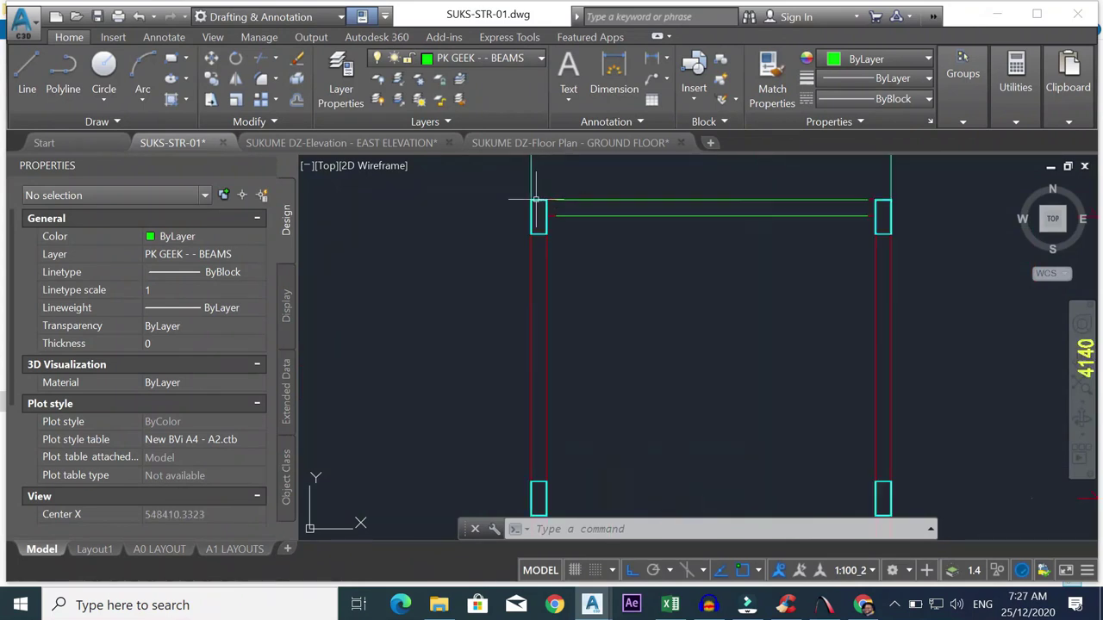
{"action": "type", "text": "ma"}
{"action": "key", "text": "Return"}
{"action": "scroll", "coordinate": [552, 216], "scroll_direction": "down", "scroll_amount": 3}
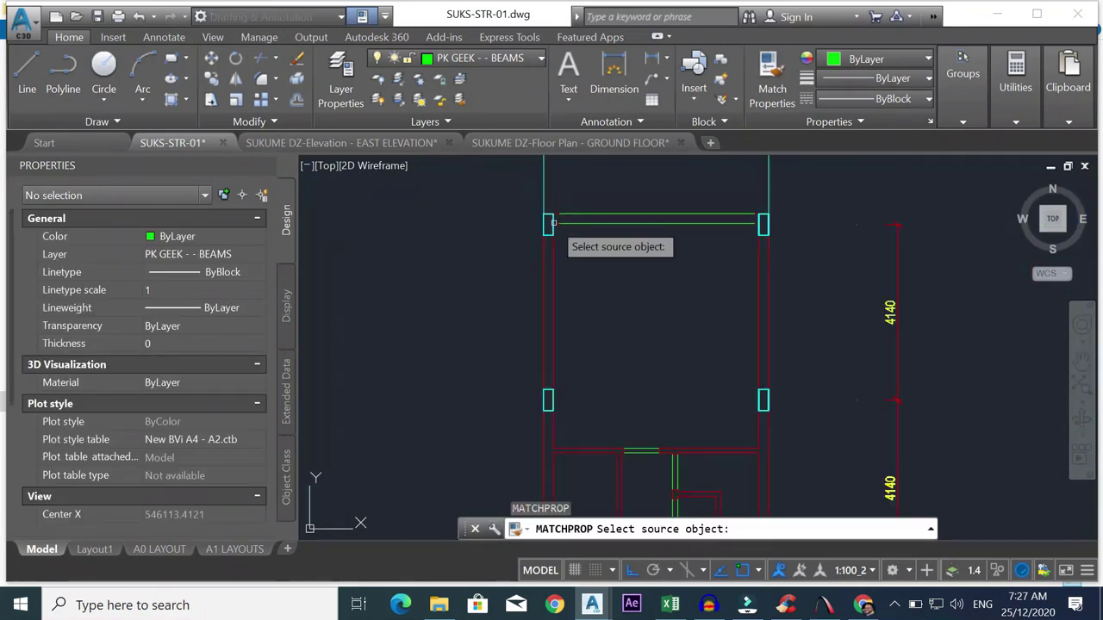
{"action": "key", "text": "Escape"}
- Delete the two short red wall segments between the upper-left column and the green beam lines
{"action": "scroll", "coordinate": [556, 233], "scroll_direction": "up", "scroll_amount": 4}
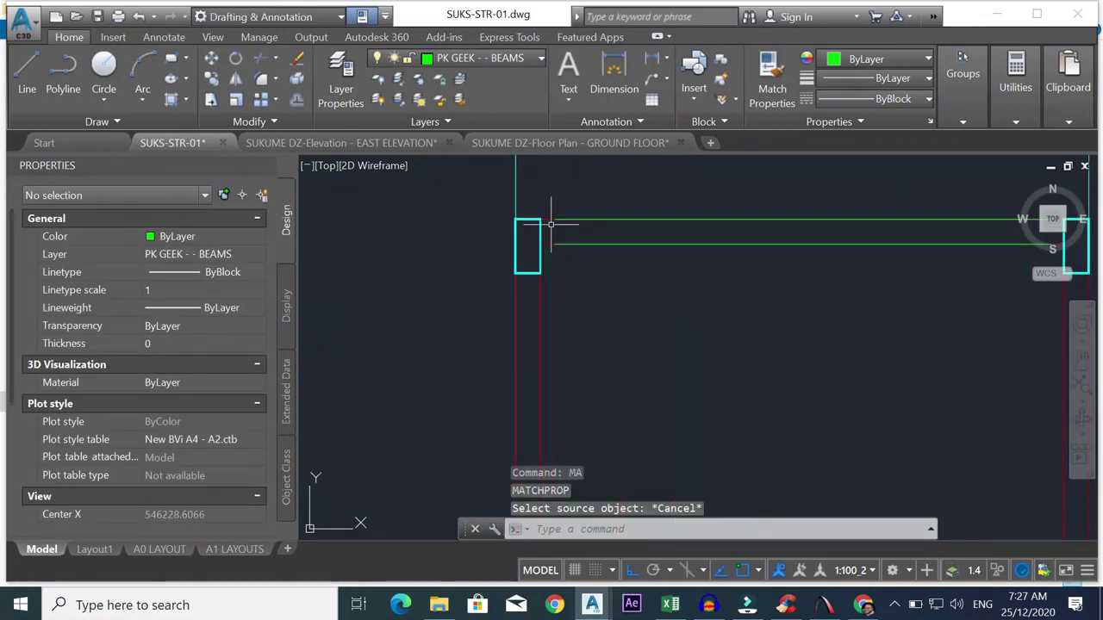
{"action": "left_click", "coordinate": [548, 222]}
{"action": "key", "text": "Delete"}
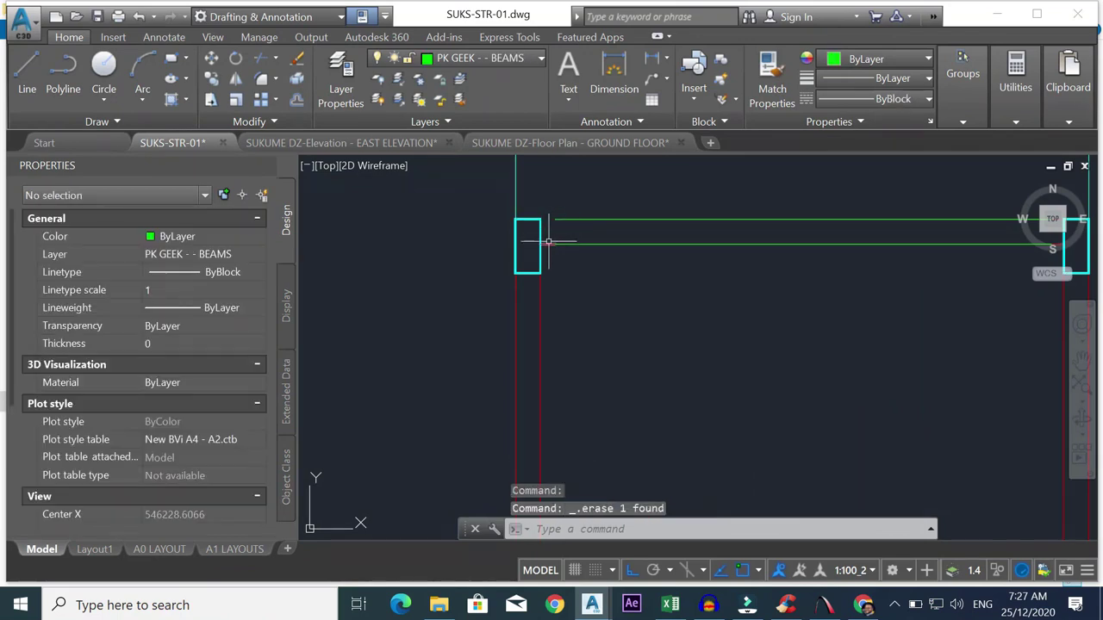
{"action": "left_click", "coordinate": [548, 241]}
{"action": "left_click", "coordinate": [551, 244]}
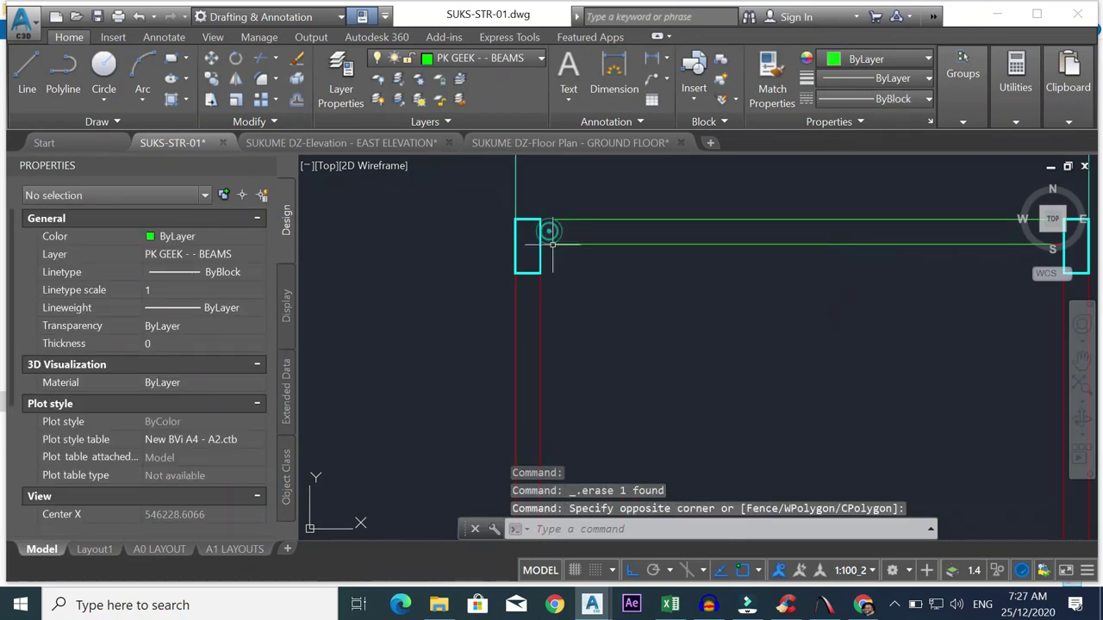
{"action": "left_click", "coordinate": [552, 244]}
{"action": "key", "text": "Delete"}
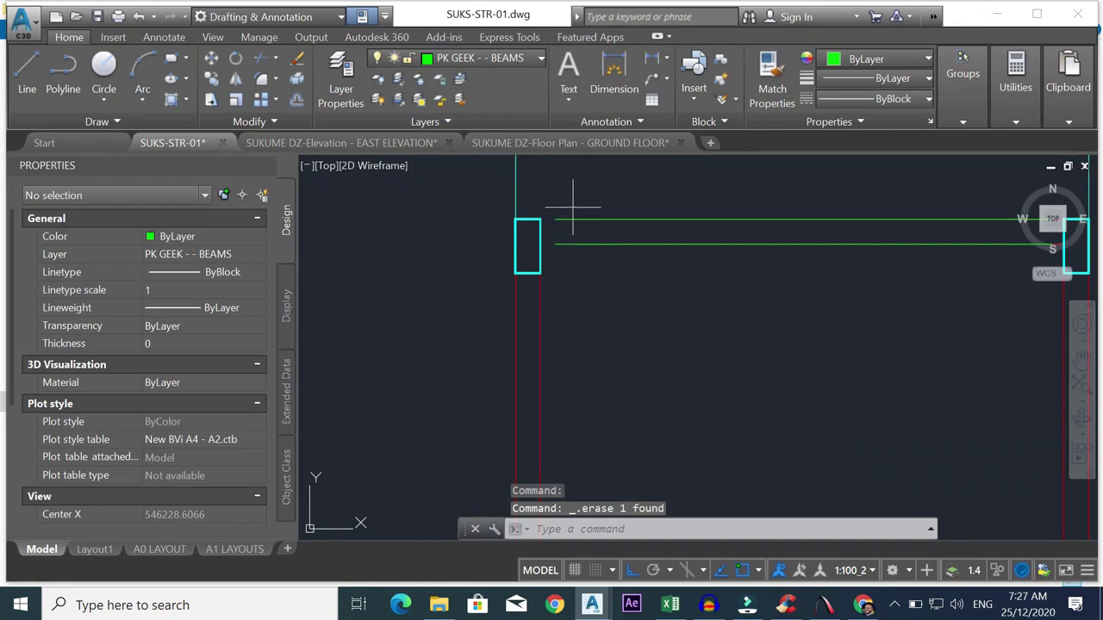
- Stretch the left end of the upper green beam line to the inner face of the upper-left column
{"action": "left_click", "coordinate": [572, 206]}
{"action": "left_click", "coordinate": [551, 226]}
{"action": "left_click", "coordinate": [555, 221]}
{"action": "left_click", "coordinate": [541, 221]}
{"action": "key", "text": "Escape"}
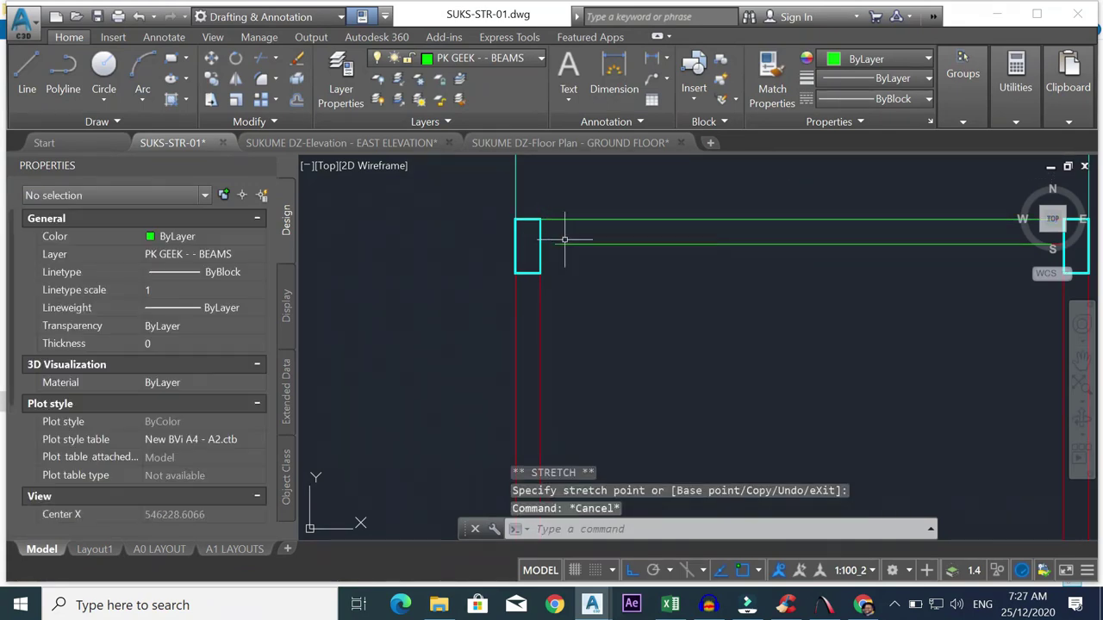
- Try to stretch the lower beam line's left end to the upper-left column, and undo the stretch
{"action": "left_click", "coordinate": [564, 240]}
{"action": "left_click", "coordinate": [551, 248]}
{"action": "left_click", "coordinate": [542, 247]}
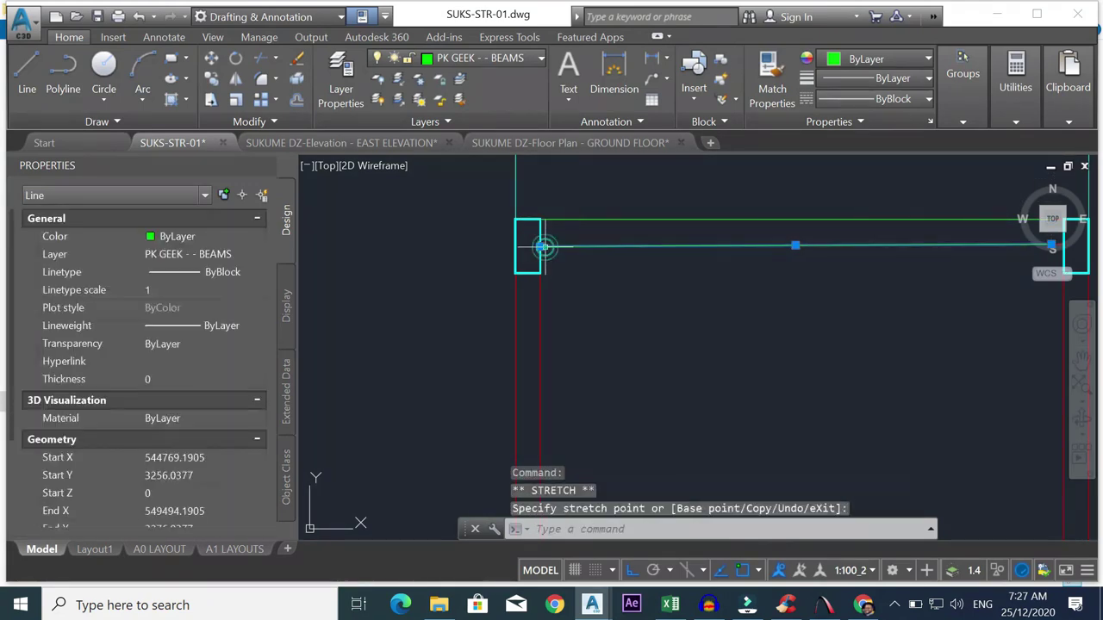
{"action": "key", "text": "Escape"}
{"action": "key", "text": "ctrl+z"}
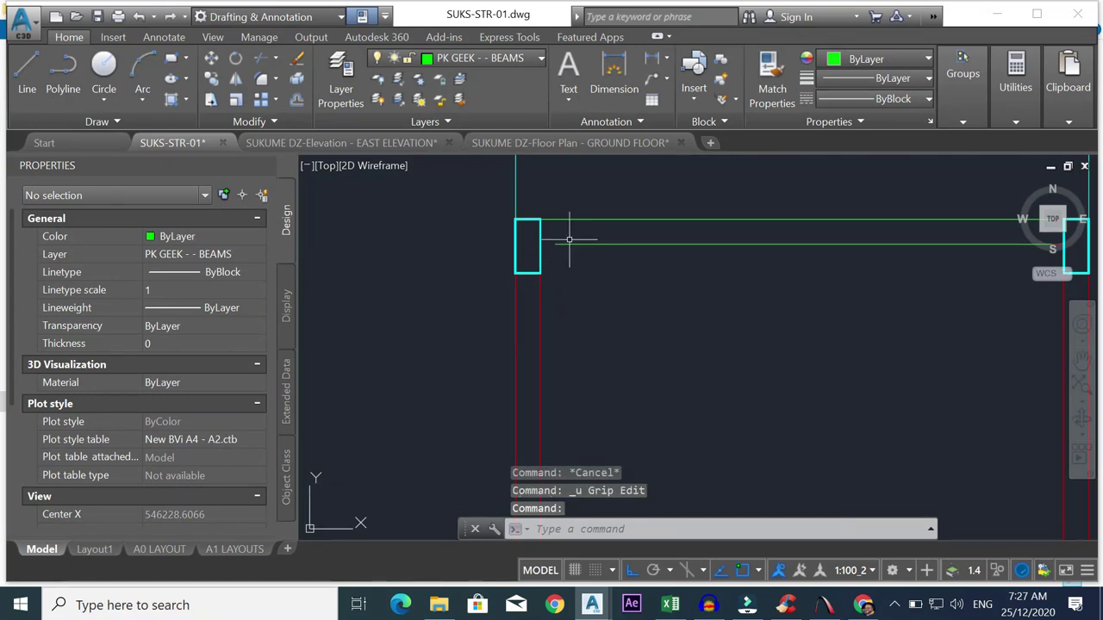
- Review the polar tracking and object snap modes in the Drafting Settings
{"action": "scroll", "coordinate": [568, 239], "scroll_direction": "up", "scroll_amount": 2}
{"action": "left_click", "coordinate": [547, 257]}
{"action": "key", "text": "Escape"}
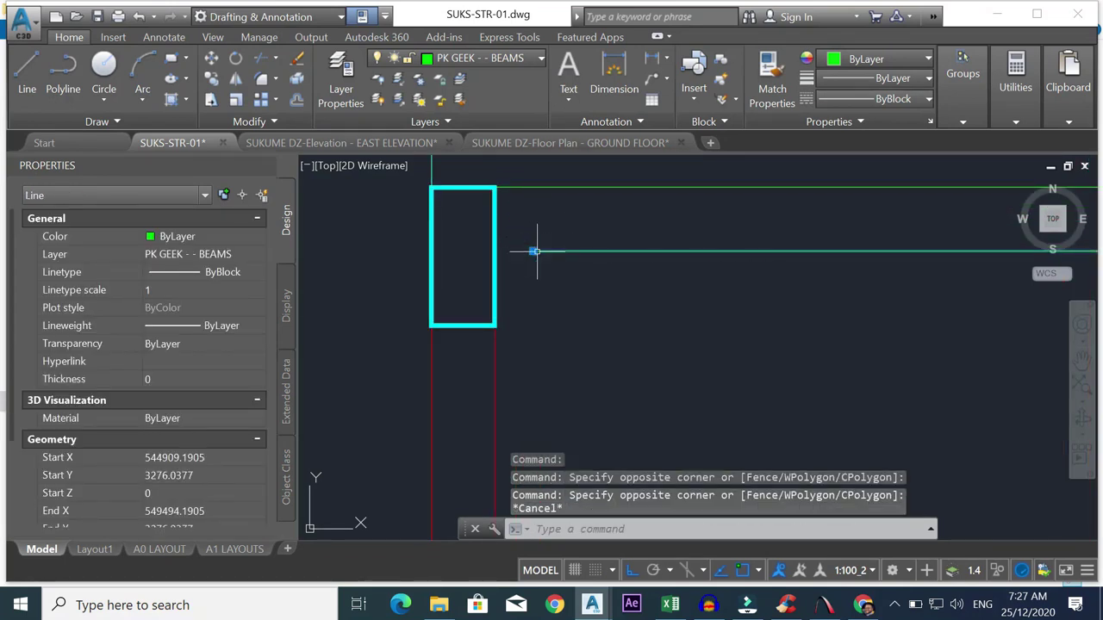
{"action": "left_click", "coordinate": [669, 572]}
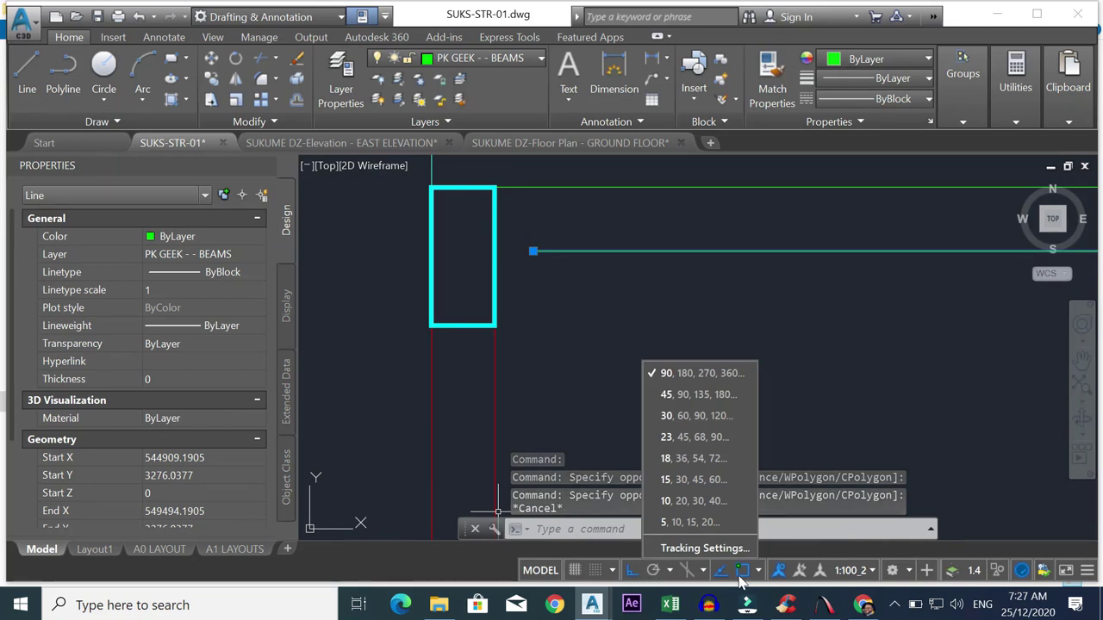
{"action": "key", "text": "Escape"}
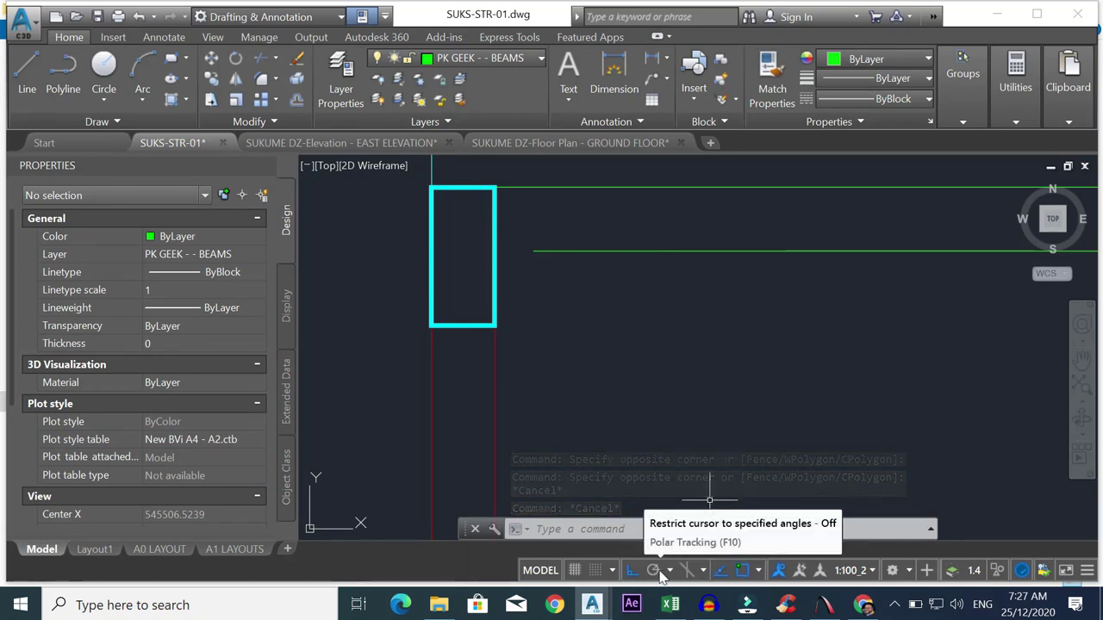
{"action": "left_click", "coordinate": [601, 573]}
{"action": "left_click", "coordinate": [637, 549]}
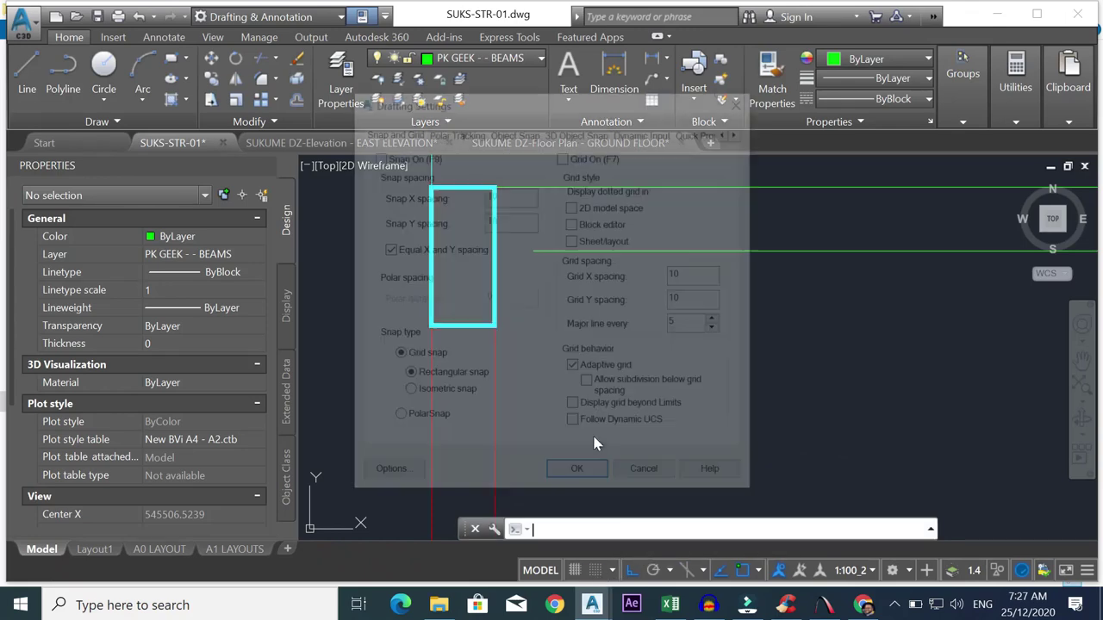
{"action": "left_click", "coordinate": [444, 132]}
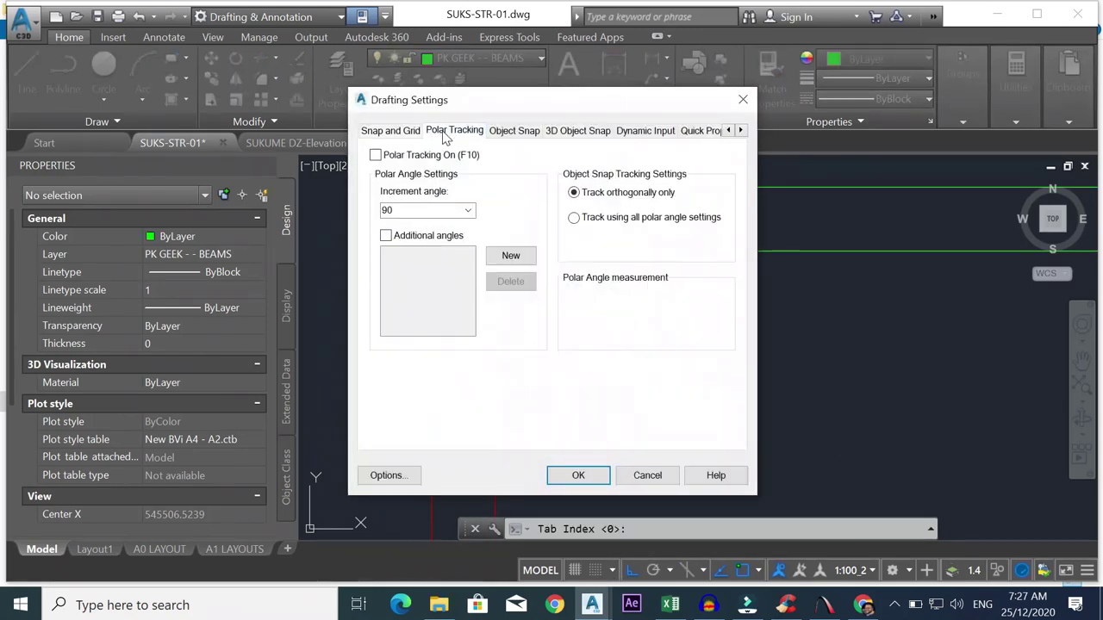
{"action": "left_click", "coordinate": [411, 130]}
{"action": "left_click", "coordinate": [441, 131]}
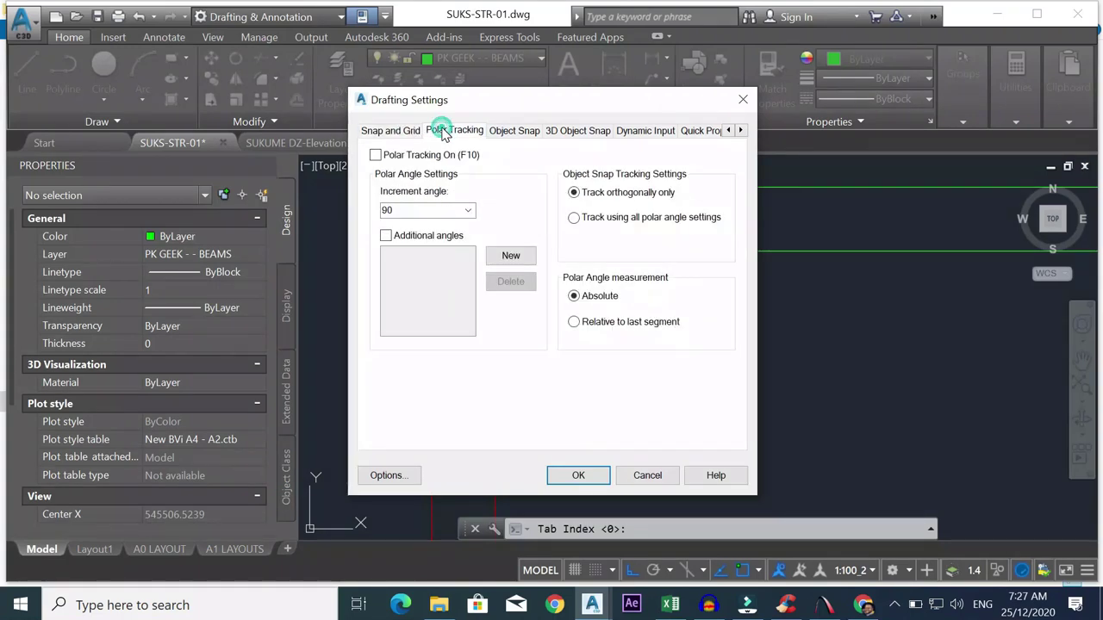
{"action": "left_click", "coordinate": [503, 135]}
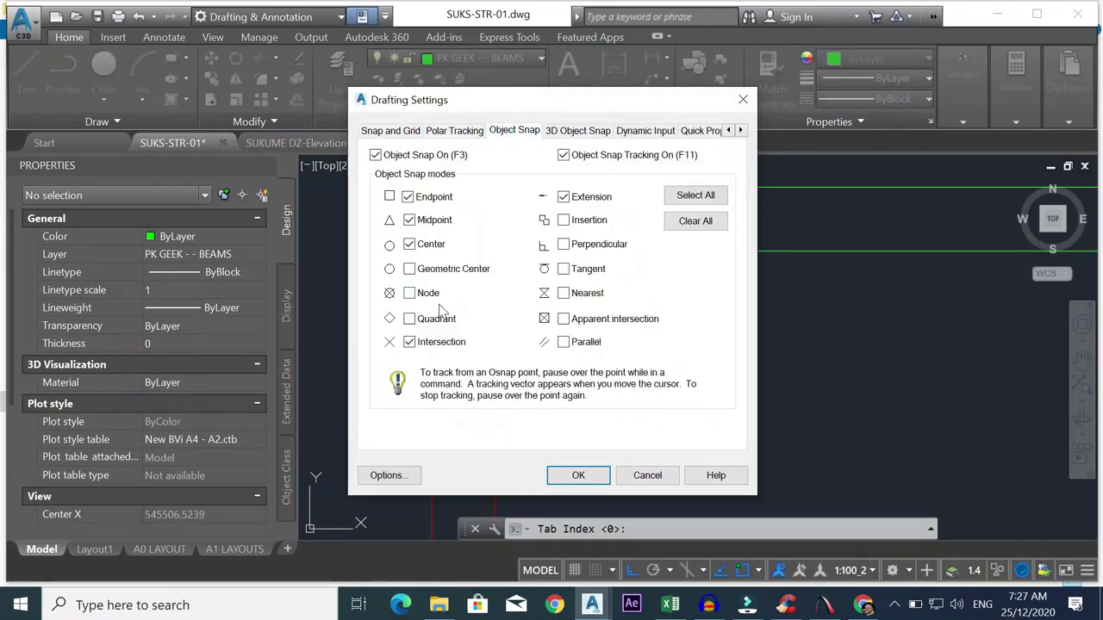
{"action": "left_click", "coordinate": [578, 476]}
- Stretch the lower green beam line's left end horizontally to the inner face of the upper-left column
{"action": "left_click", "coordinate": [536, 251]}
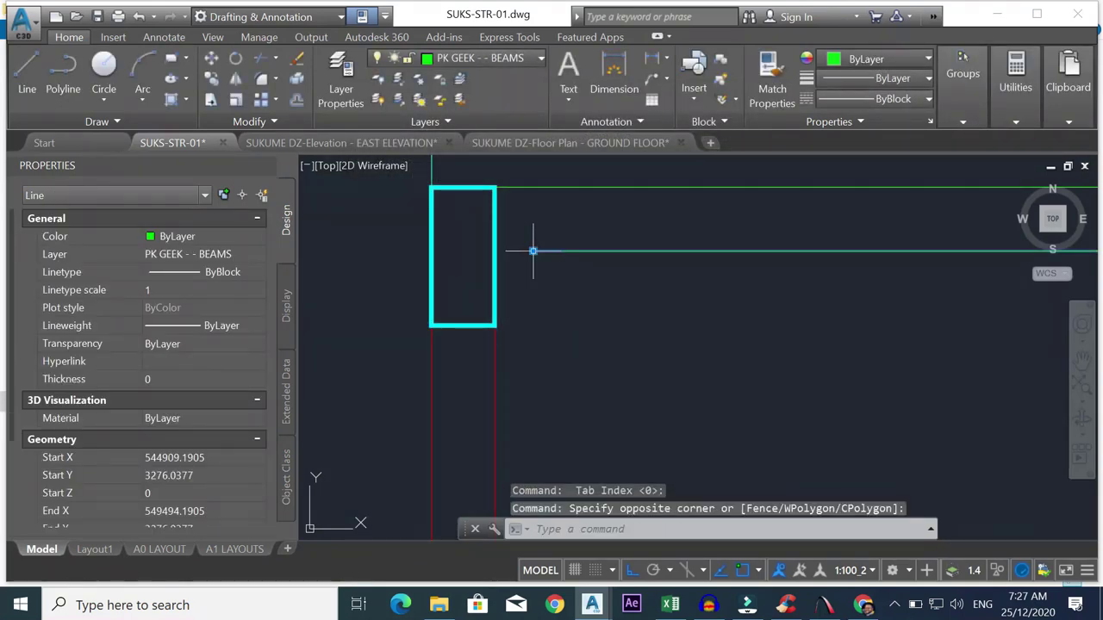
{"action": "left_click", "coordinate": [533, 251]}
{"action": "key", "text": "Escape"}
- Delete the two short red wall segments between the green beam lines and the upper-right column
{"action": "scroll", "coordinate": [591, 278], "scroll_direction": "down", "scroll_amount": 2}
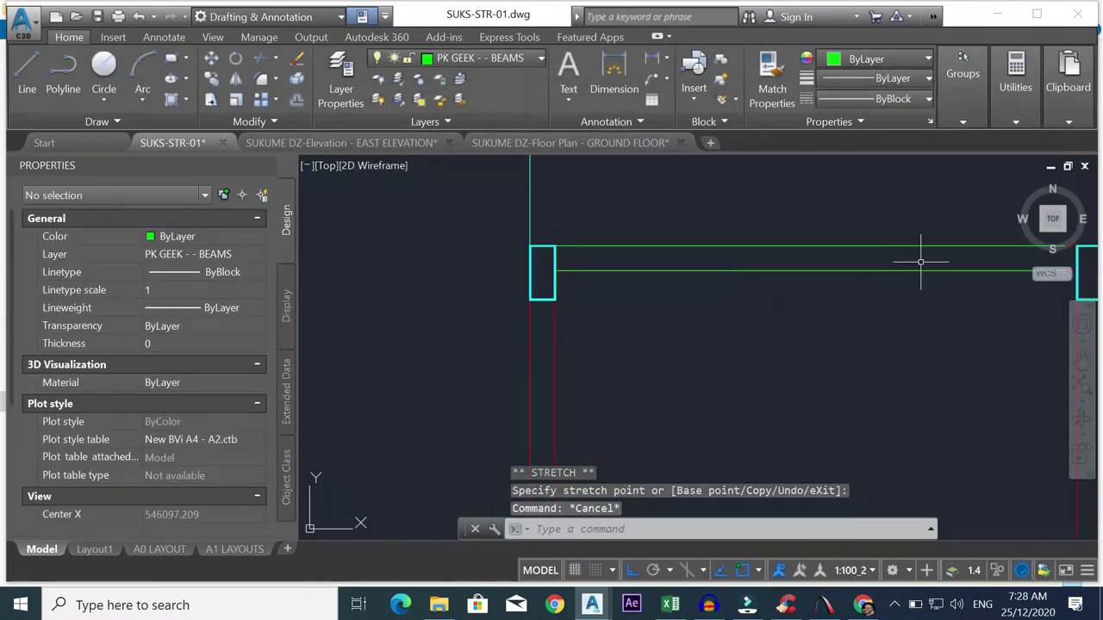
{"action": "scroll", "coordinate": [920, 262], "scroll_direction": "down", "scroll_amount": 2}
{"action": "scroll", "coordinate": [920, 267], "scroll_direction": "up", "scroll_amount": 4}
{"action": "left_click", "coordinate": [836, 189]}
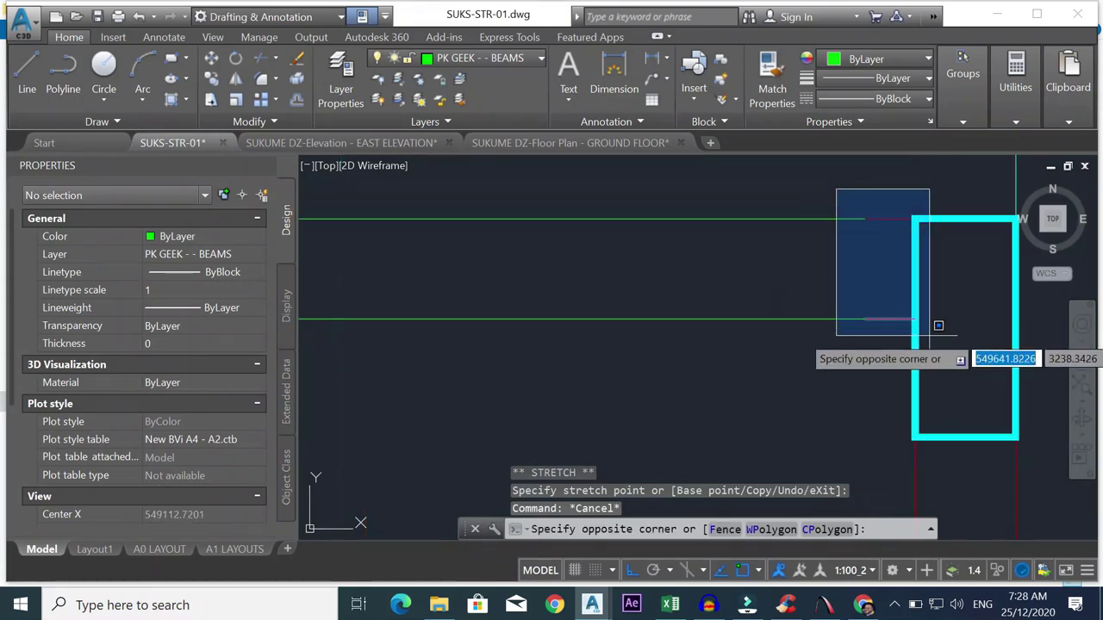
{"action": "left_click", "coordinate": [938, 325]}
{"action": "key", "text": "Delete"}
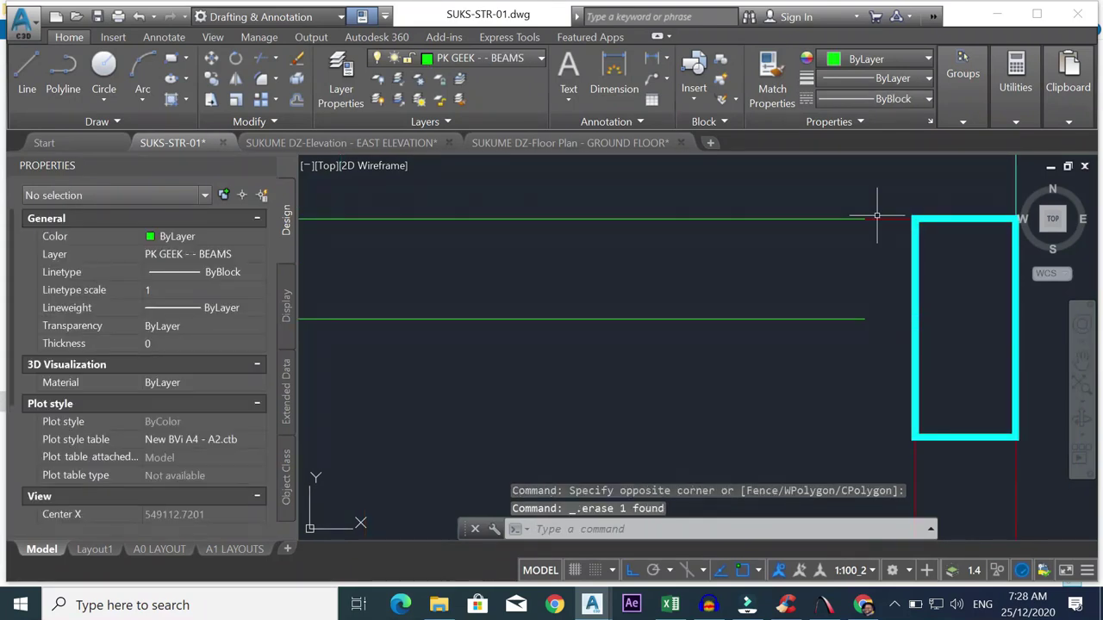
{"action": "left_click", "coordinate": [877, 216]}
{"action": "left_click", "coordinate": [861, 234]}
{"action": "key", "text": "Delete"}
- Stretch the right ends of both green beam lines to the inner face of the upper-right column
{"action": "left_click", "coordinate": [865, 200]}
{"action": "left_click", "coordinate": [818, 237]}
{"action": "left_click", "coordinate": [864, 218]}
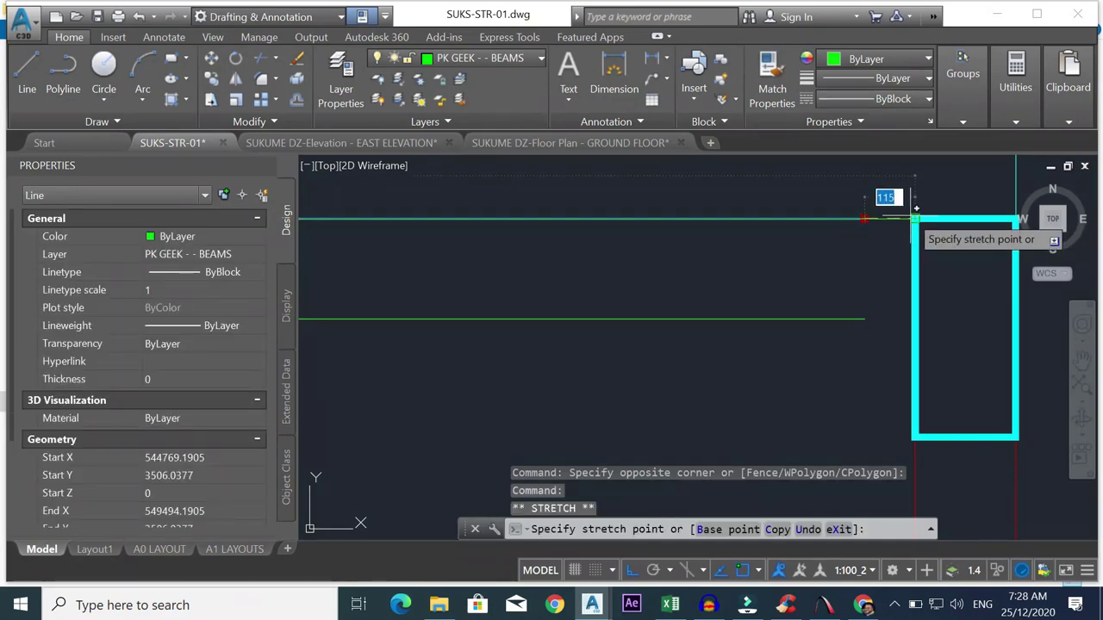
{"action": "key", "text": "Escape"}
{"action": "left_click", "coordinate": [849, 307]}
{"action": "left_click", "coordinate": [836, 332]}
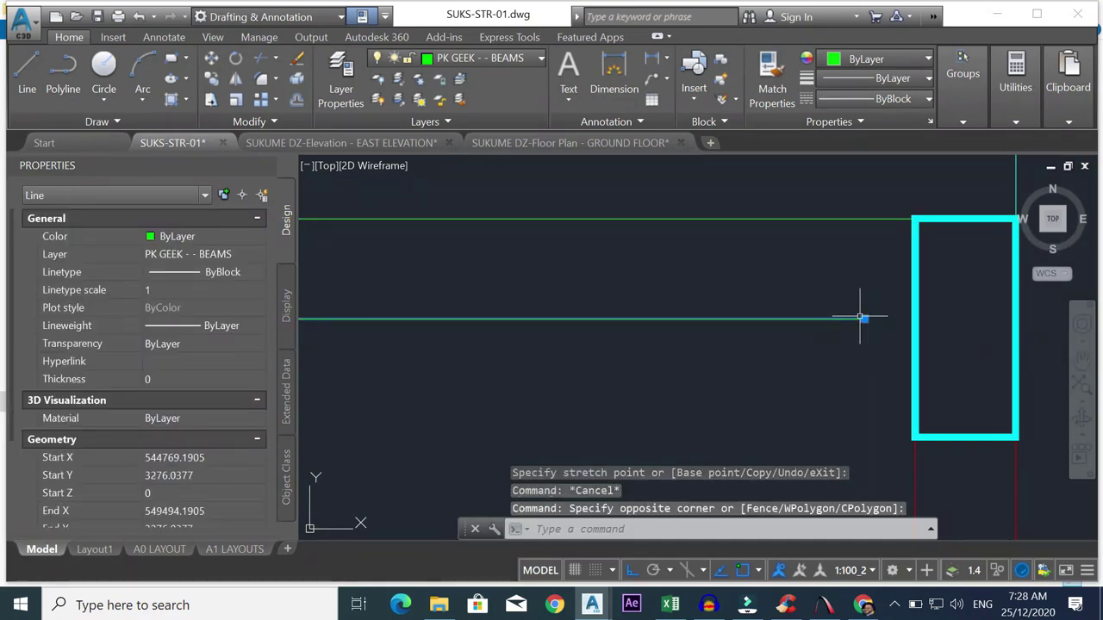
{"action": "left_click", "coordinate": [866, 319]}
{"action": "key", "text": "Escape"}
{"action": "scroll", "coordinate": [791, 312], "scroll_direction": "down", "scroll_amount": 5}
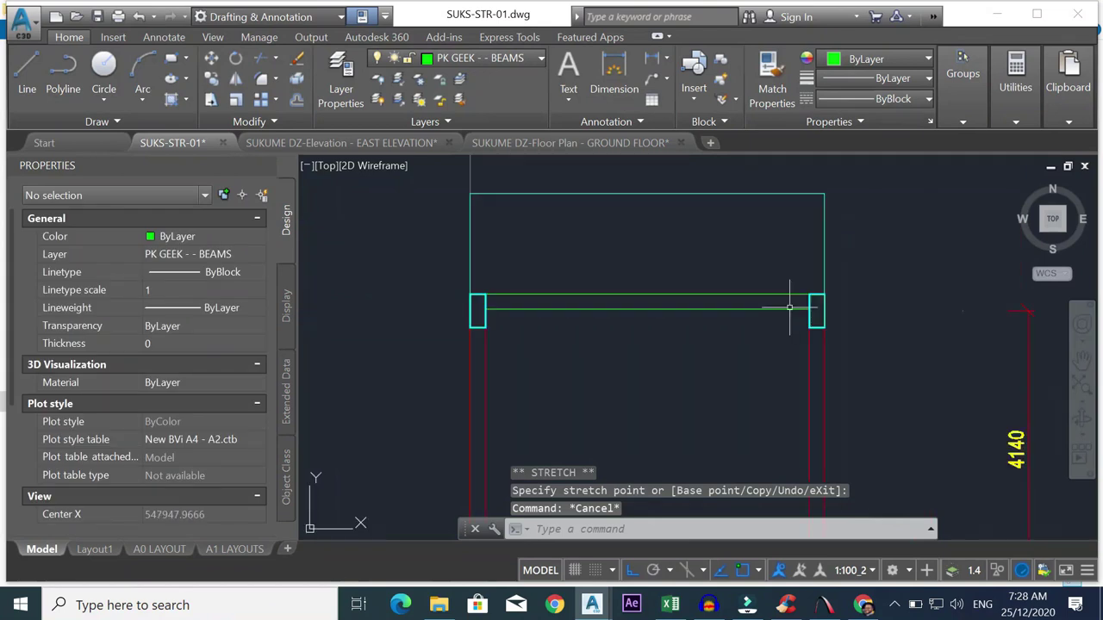
- Match the left wall lines of the first floor layout to the properties of the upper green beam line
{"action": "scroll", "coordinate": [761, 342], "scroll_direction": "up", "scroll_amount": 2}
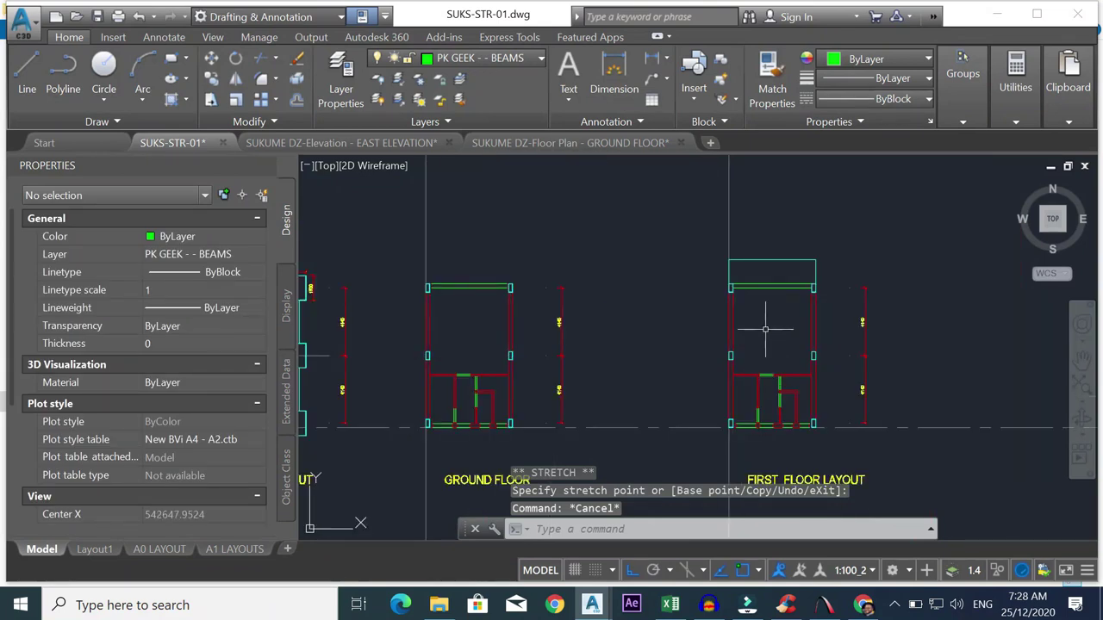
{"action": "type", "text": "MA"}
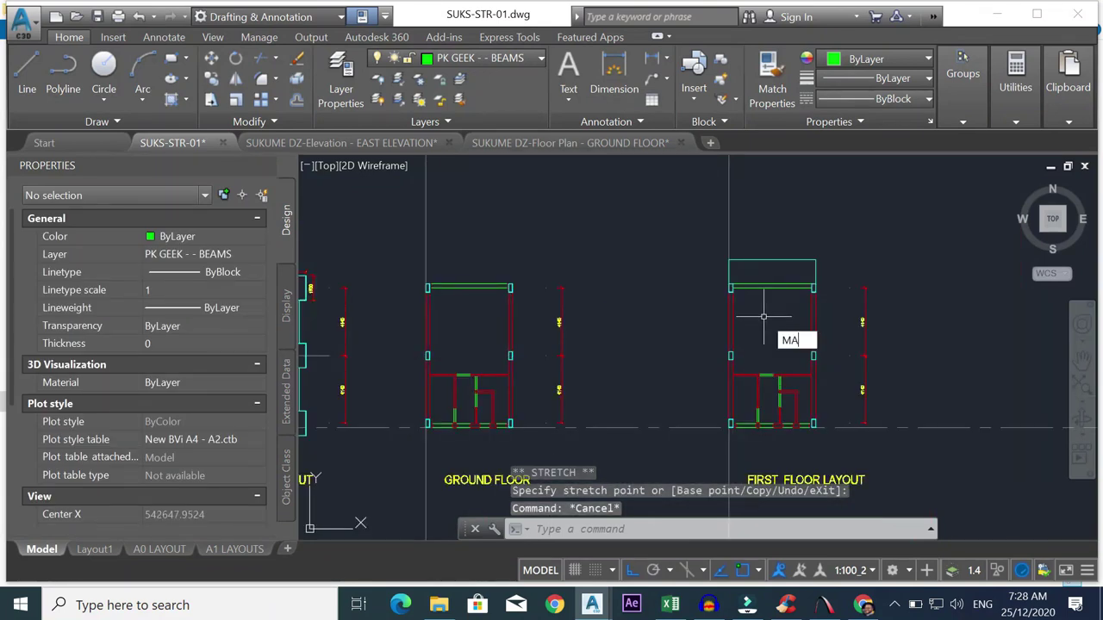
{"action": "key", "text": "Return"}
{"action": "left_click", "coordinate": [767, 285]}
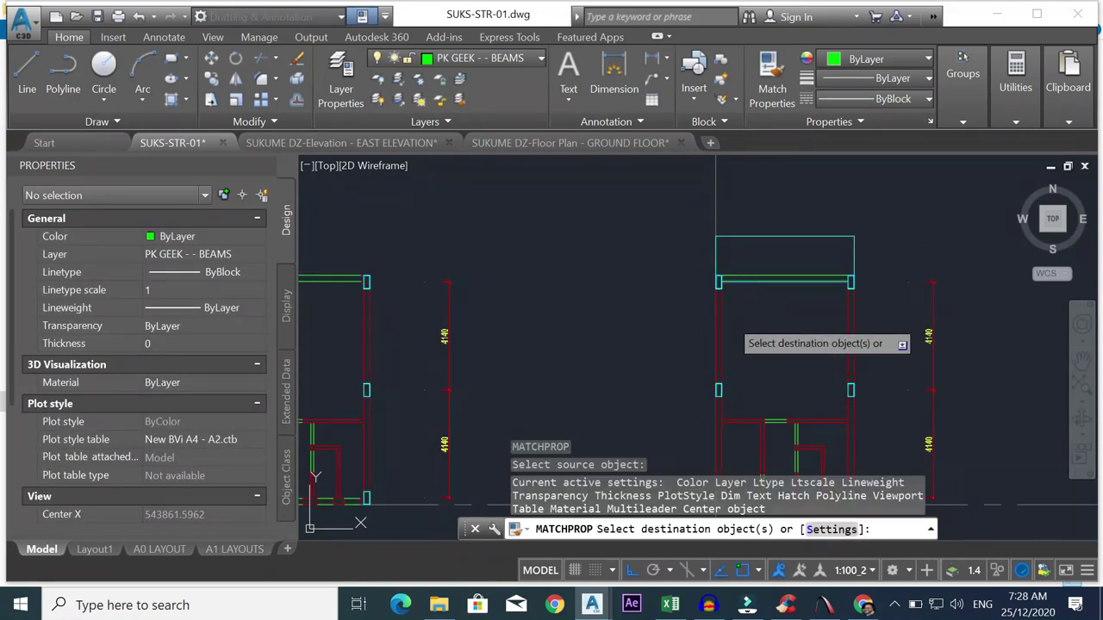
{"action": "scroll", "coordinate": [709, 317], "scroll_direction": "up", "scroll_amount": 4}
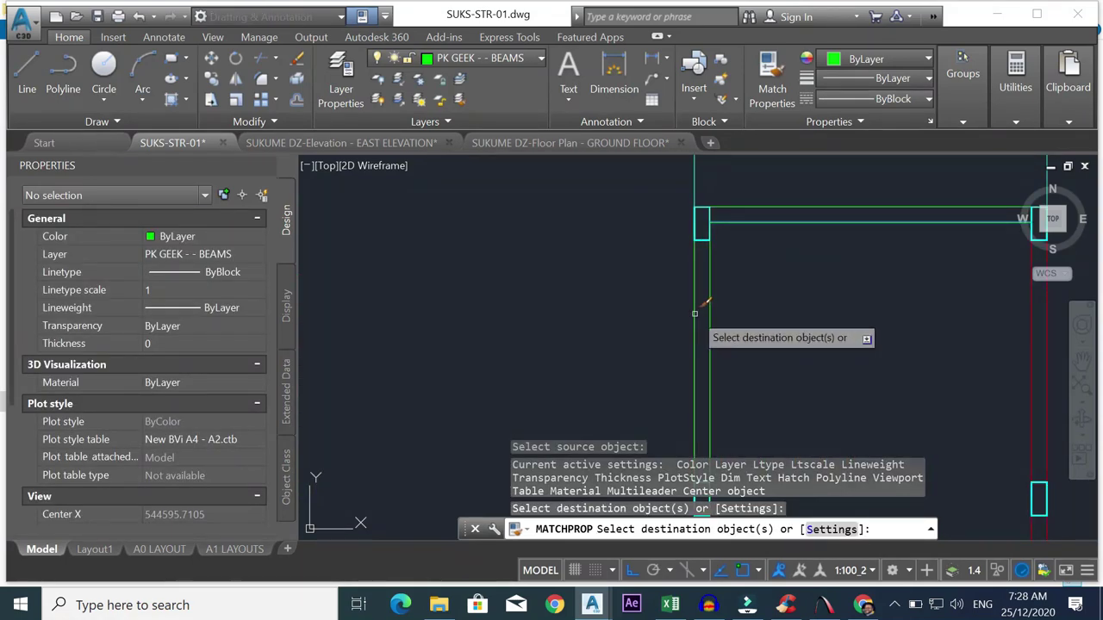
{"action": "left_click", "coordinate": [694, 314]}
{"action": "scroll", "coordinate": [700, 315], "scroll_direction": "down", "scroll_amount": 5}
{"action": "scroll", "coordinate": [713, 374], "scroll_direction": "up", "scroll_amount": 4}
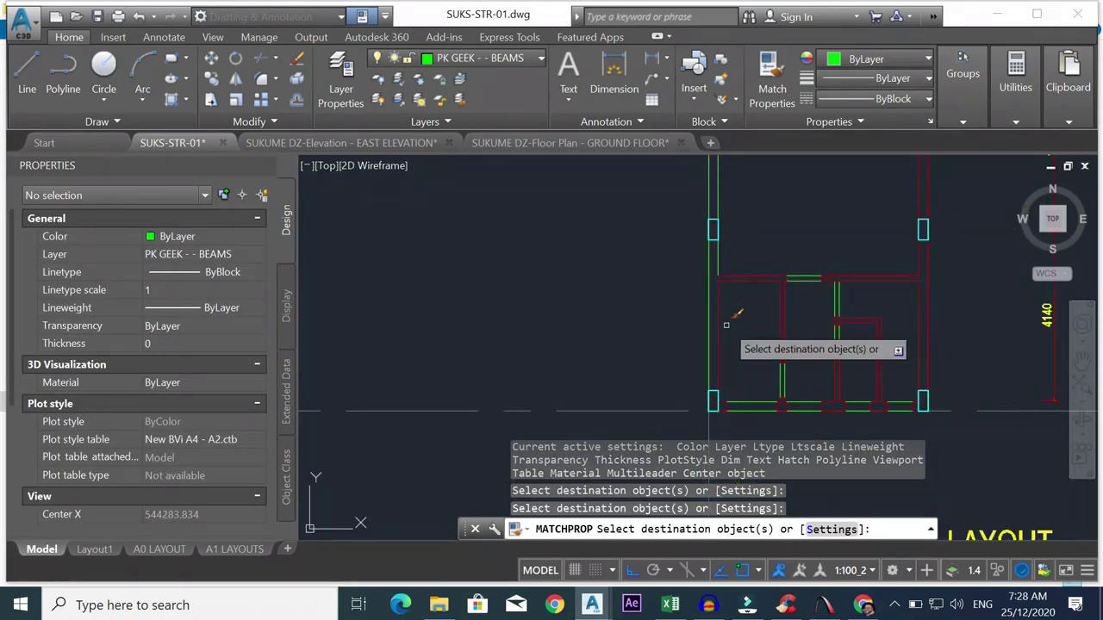
{"action": "key", "text": "Escape"}
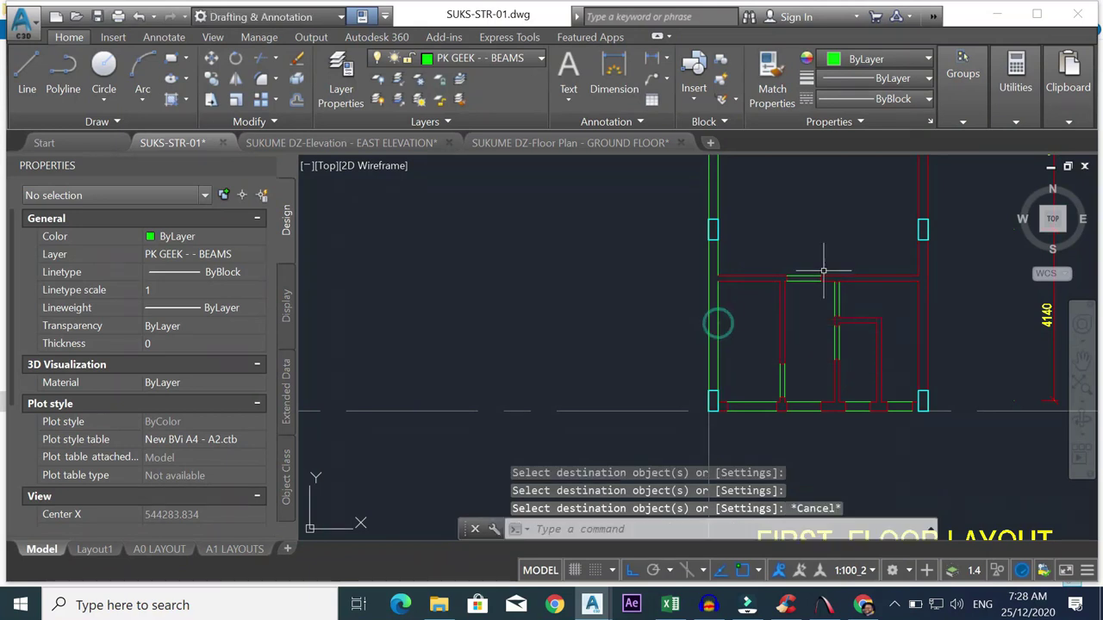
- Delete the interior partition walls and their leftover stubs in the lower half of the first floor layout
{"action": "left_click", "coordinate": [862, 248]}
{"action": "left_click", "coordinate": [715, 366]}
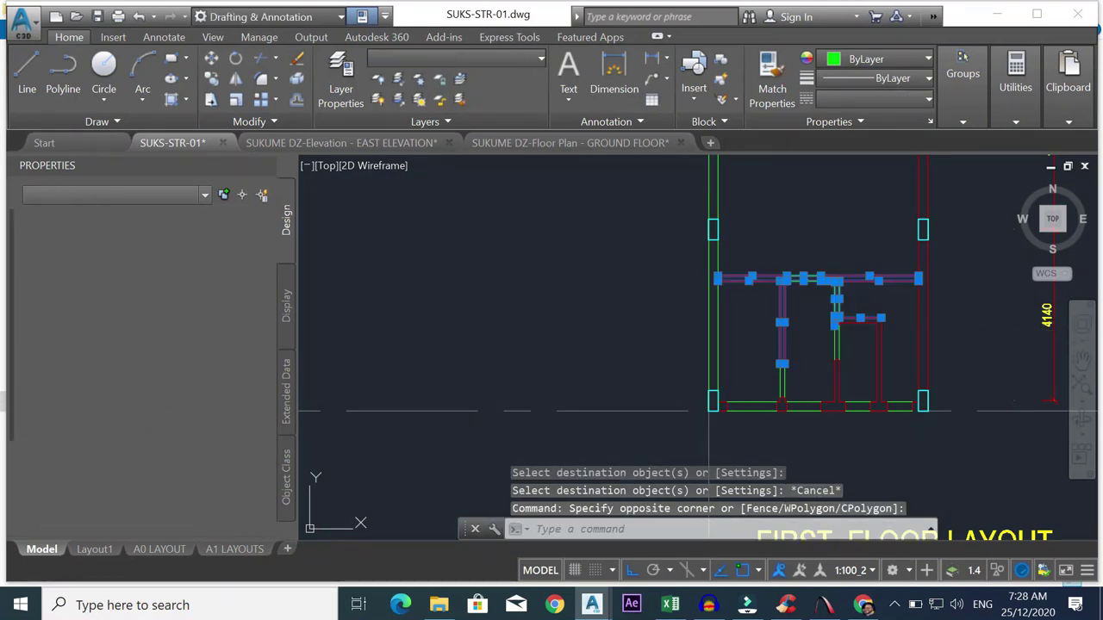
{"action": "key", "text": "Delete"}
{"action": "left_click", "coordinate": [809, 309]}
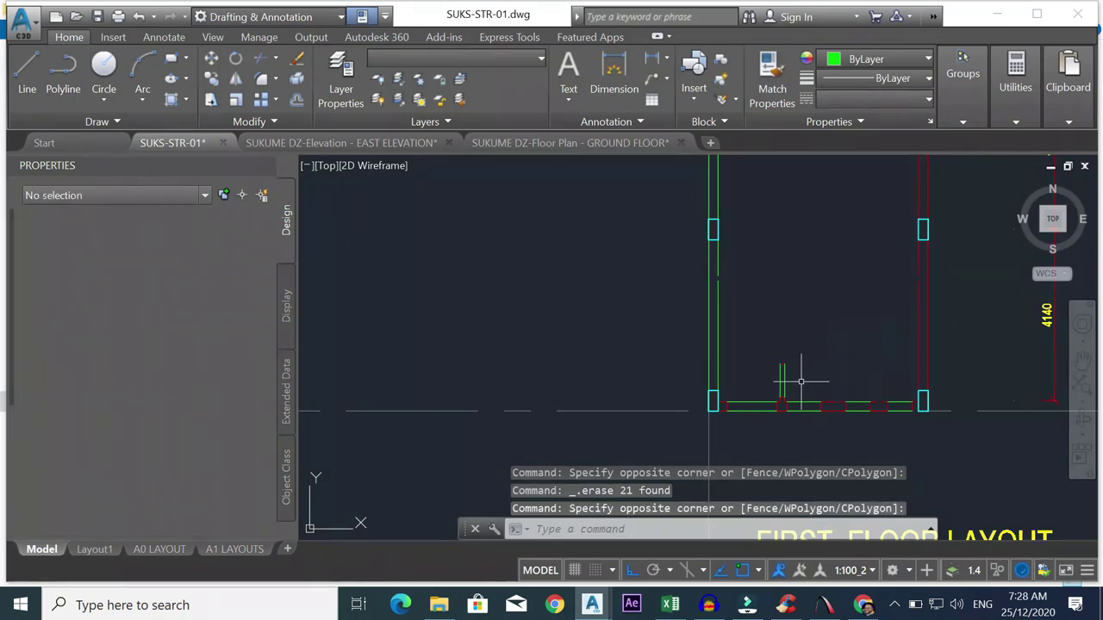
{"action": "key", "text": "Delete"}
{"action": "left_click", "coordinate": [797, 355]}
{"action": "left_click", "coordinate": [764, 384]}
{"action": "key", "text": "Delete"}
{"action": "scroll", "coordinate": [775, 389], "scroll_direction": "up", "scroll_amount": 4}
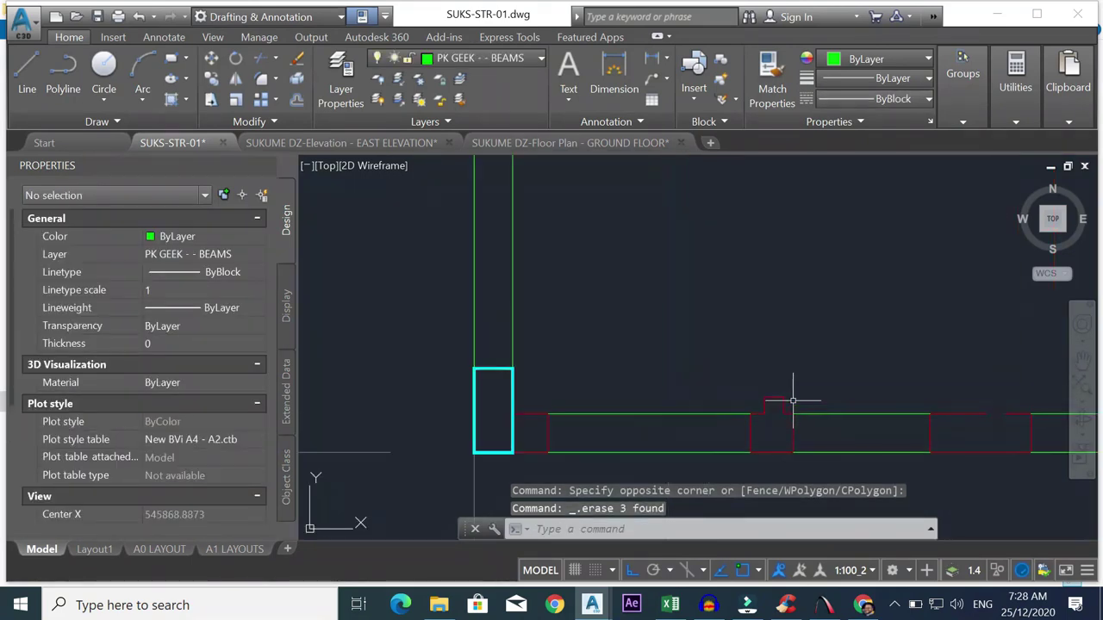
{"action": "left_click", "coordinate": [760, 405]}
{"action": "key", "text": "Delete"}
- Delete the broken green and red segments in the middle of the first floor layout's bottom wall
{"action": "scroll", "coordinate": [752, 422], "scroll_direction": "down", "scroll_amount": 5}
{"action": "scroll", "coordinate": [741, 384], "scroll_direction": "up", "scroll_amount": 3}
{"action": "scroll", "coordinate": [703, 351], "scroll_direction": "down", "scroll_amount": 2}
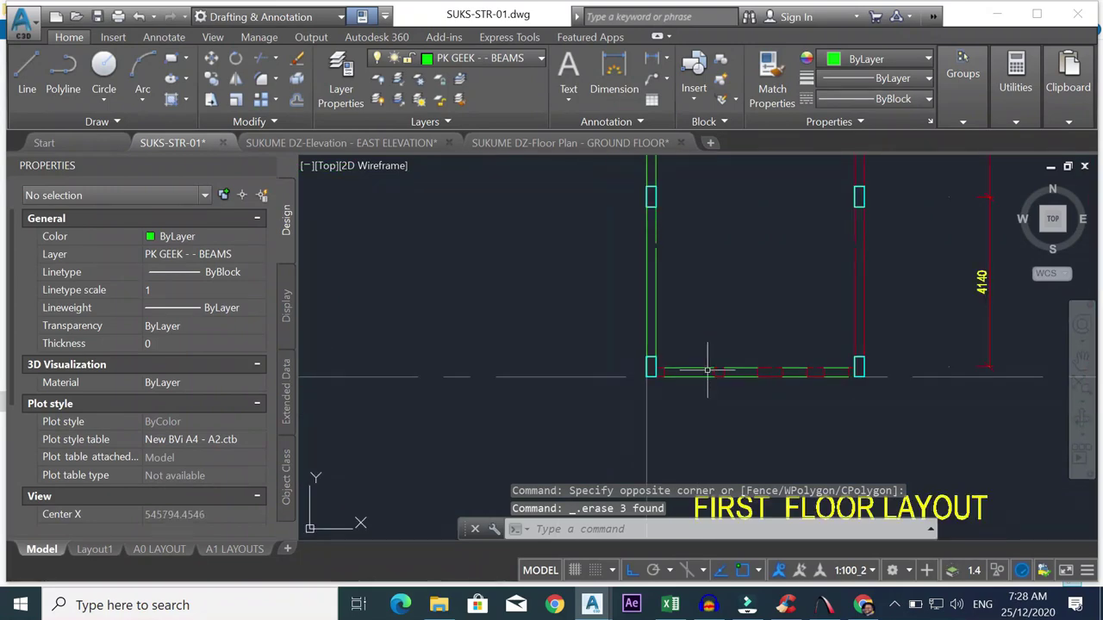
{"action": "left_click", "coordinate": [707, 344]}
{"action": "left_click", "coordinate": [861, 394]}
{"action": "key", "text": "Delete"}
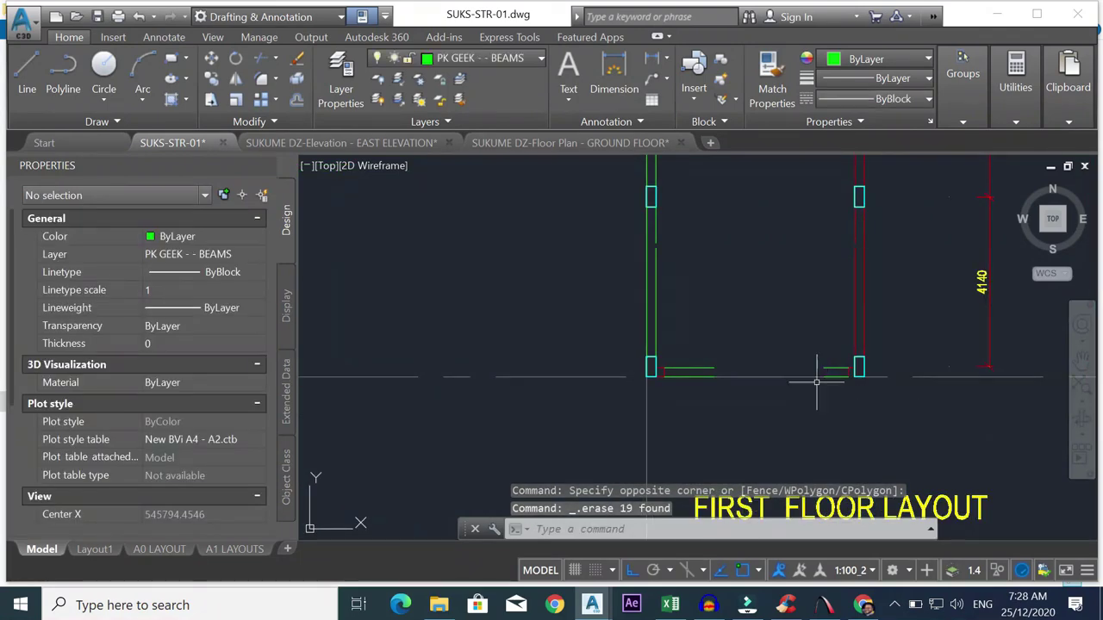
- Join the two upper green segments of the bottom beam into one line
{"action": "scroll", "coordinate": [818, 382], "scroll_direction": "up", "scroll_amount": 2}
{"action": "left_click", "coordinate": [867, 329]}
{"action": "left_click", "coordinate": [628, 362]}
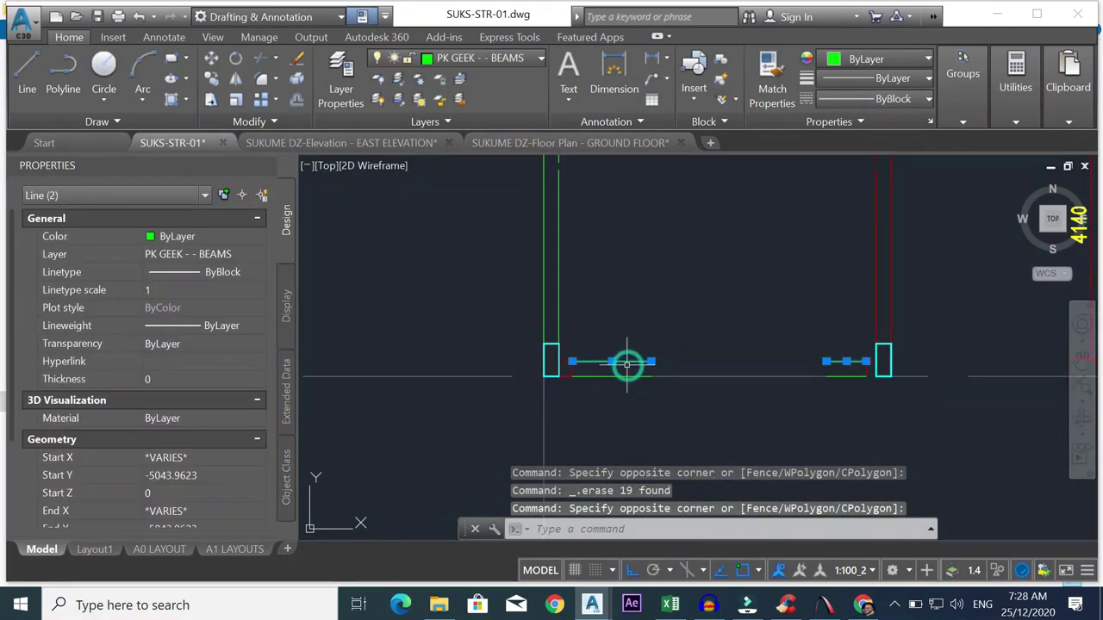
{"action": "key", "text": "Return"}
- Delete the short red wall segments between the lower-left column and the bottom beam lines
{"action": "scroll", "coordinate": [551, 366], "scroll_direction": "up", "scroll_amount": 2}
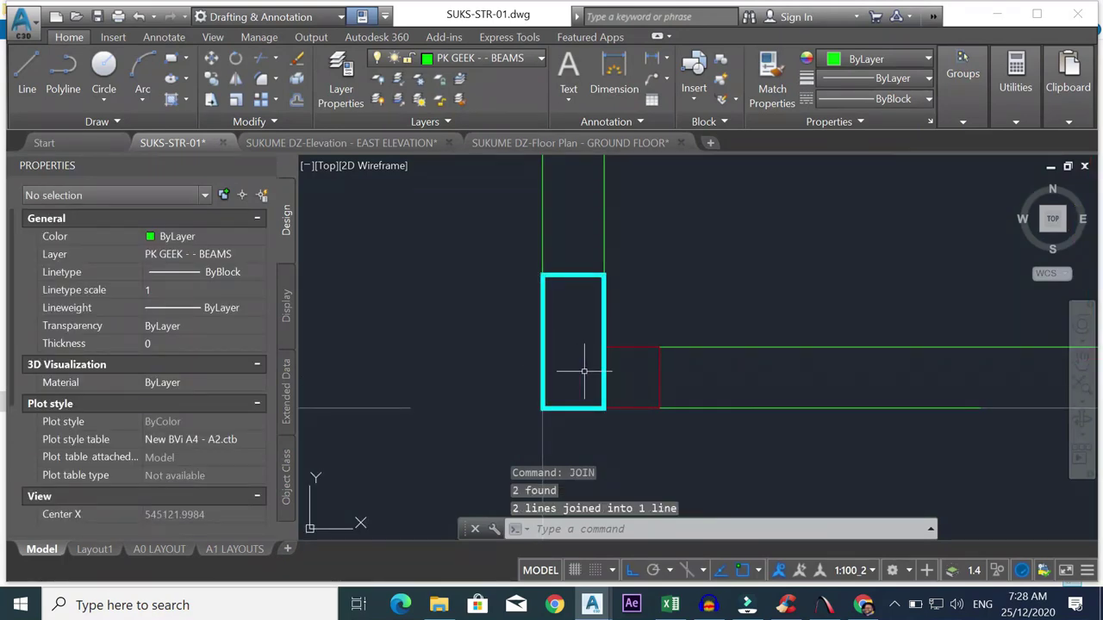
{"action": "left_click", "coordinate": [581, 324]}
{"action": "left_click", "coordinate": [685, 372]}
{"action": "key", "text": "Delete"}
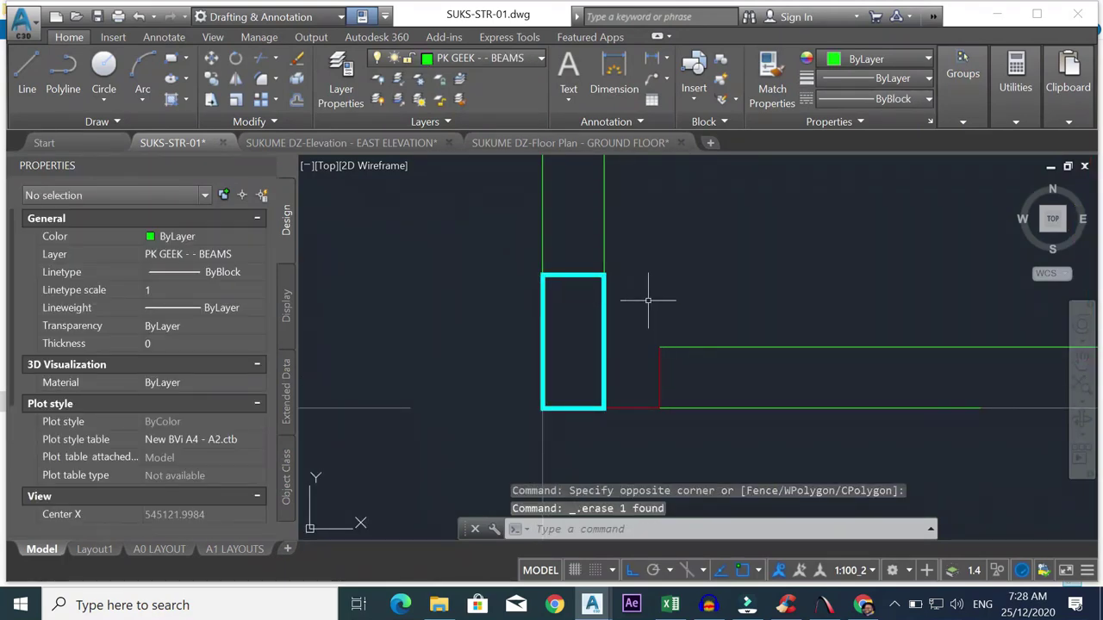
{"action": "left_click", "coordinate": [647, 300]}
{"action": "left_click", "coordinate": [681, 443]}
{"action": "key", "text": "Delete"}
{"action": "left_click", "coordinate": [583, 379]}
{"action": "left_click", "coordinate": [685, 432]}
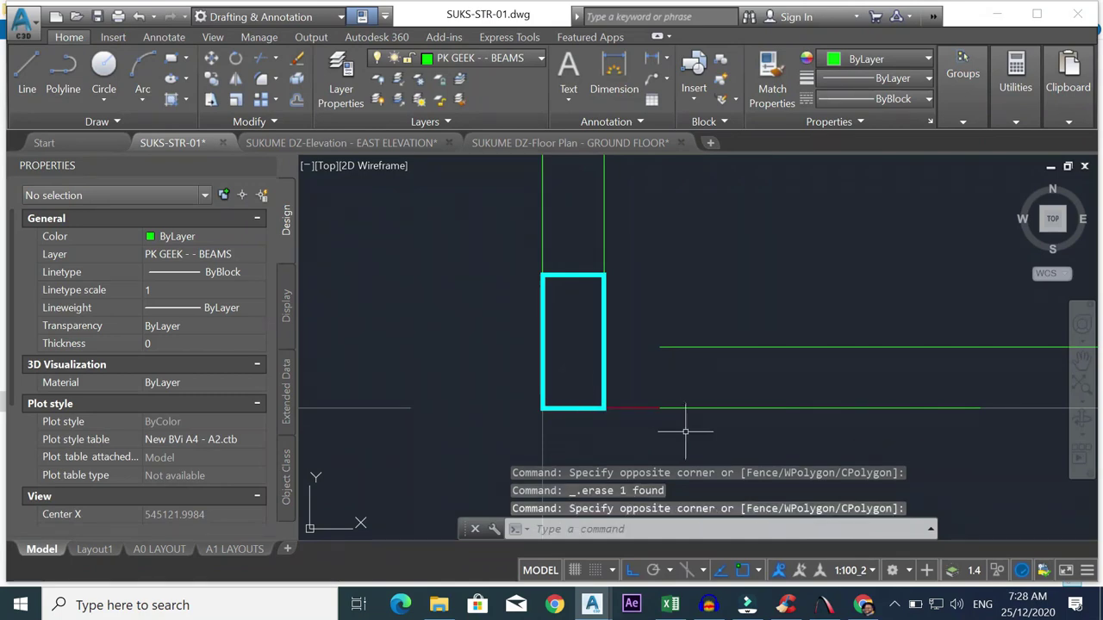
{"action": "left_click", "coordinate": [658, 405]}
{"action": "key", "text": "Escape"}
- Stretch the left ends of both bottom beam lines to the inner face of the lower-left column
{"action": "left_click", "coordinate": [680, 338]}
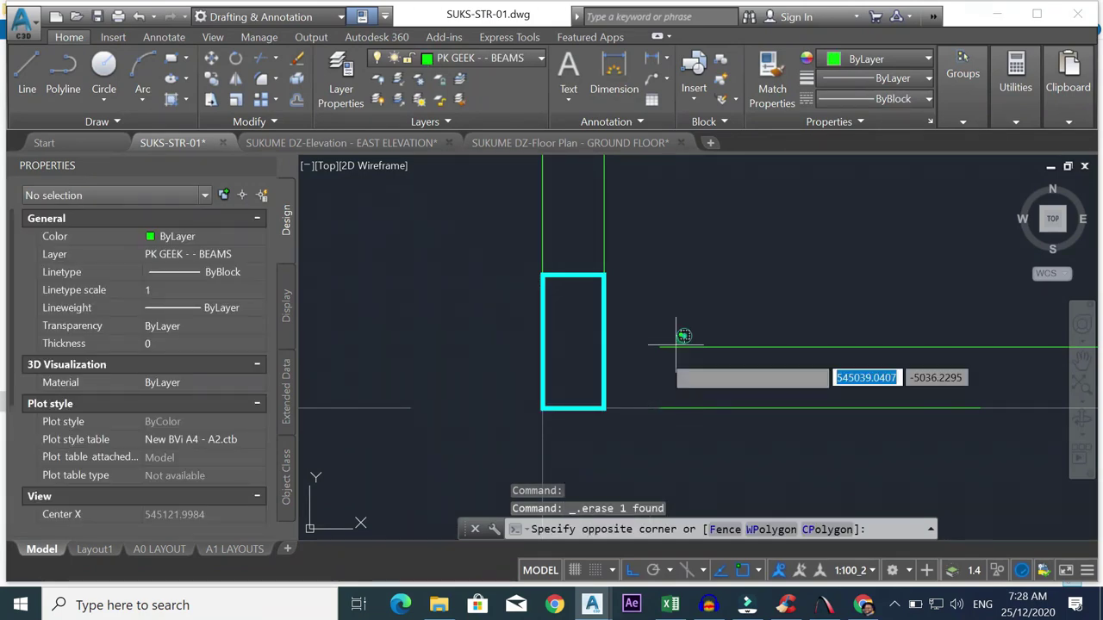
{"action": "left_click", "coordinate": [658, 348]}
{"action": "left_click", "coordinate": [658, 348]}
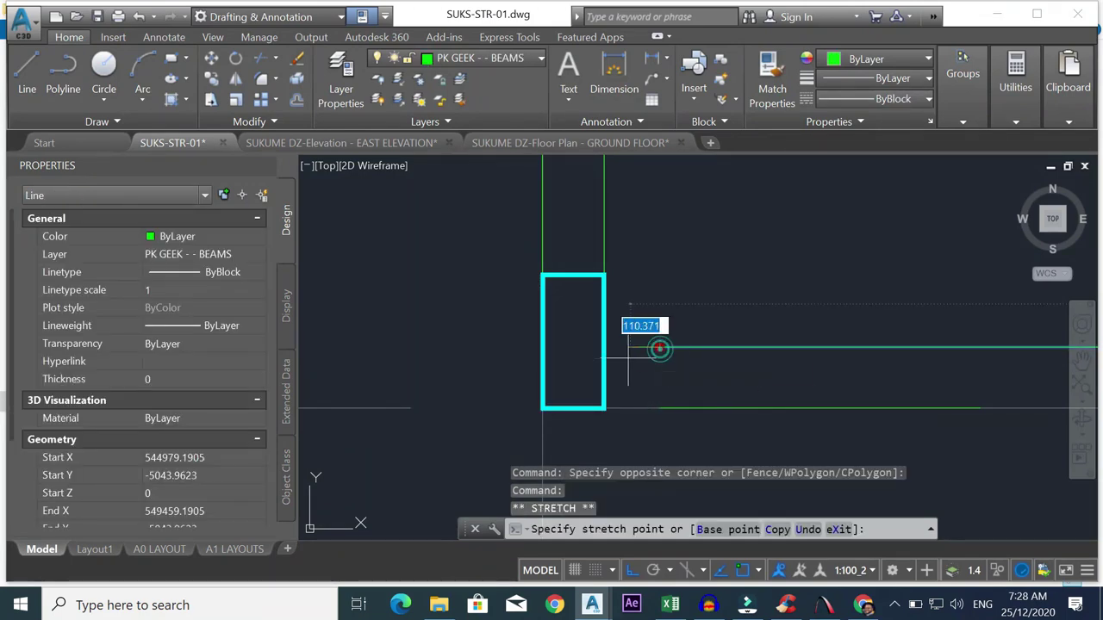
{"action": "key", "text": "Escape"}
{"action": "left_click", "coordinate": [669, 408]}
{"action": "left_click", "coordinate": [658, 408]}
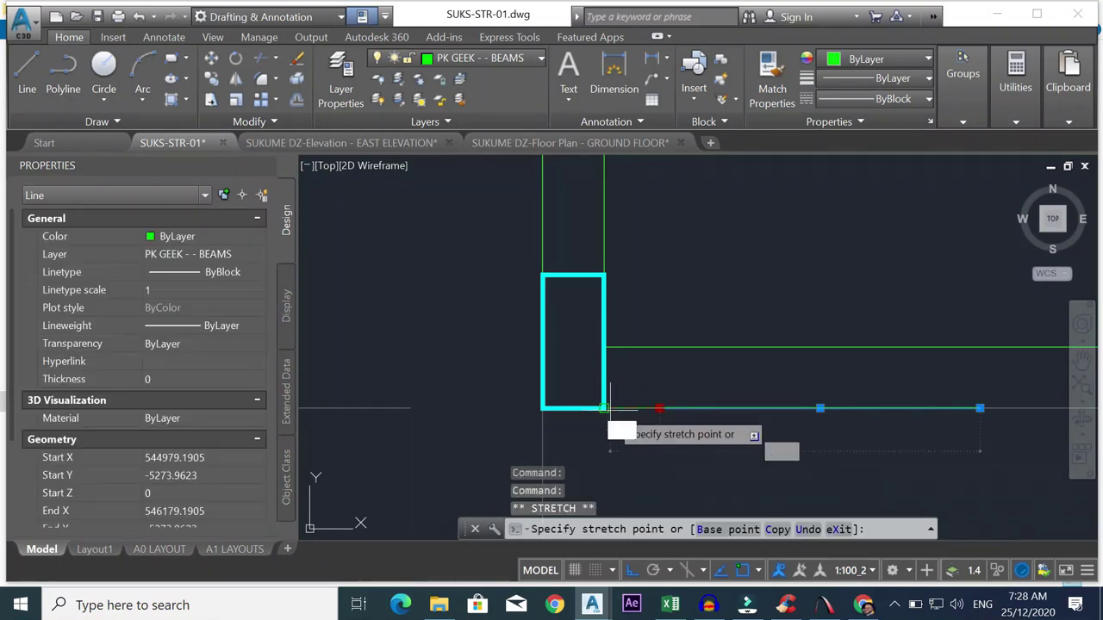
{"action": "key", "text": "Escape"}
- Delete the short red wall segments between the bottom beam lines and the lower-right column
{"action": "scroll", "coordinate": [832, 383], "scroll_direction": "down", "scroll_amount": 3}
{"action": "scroll", "coordinate": [942, 386], "scroll_direction": "up", "scroll_amount": 2}
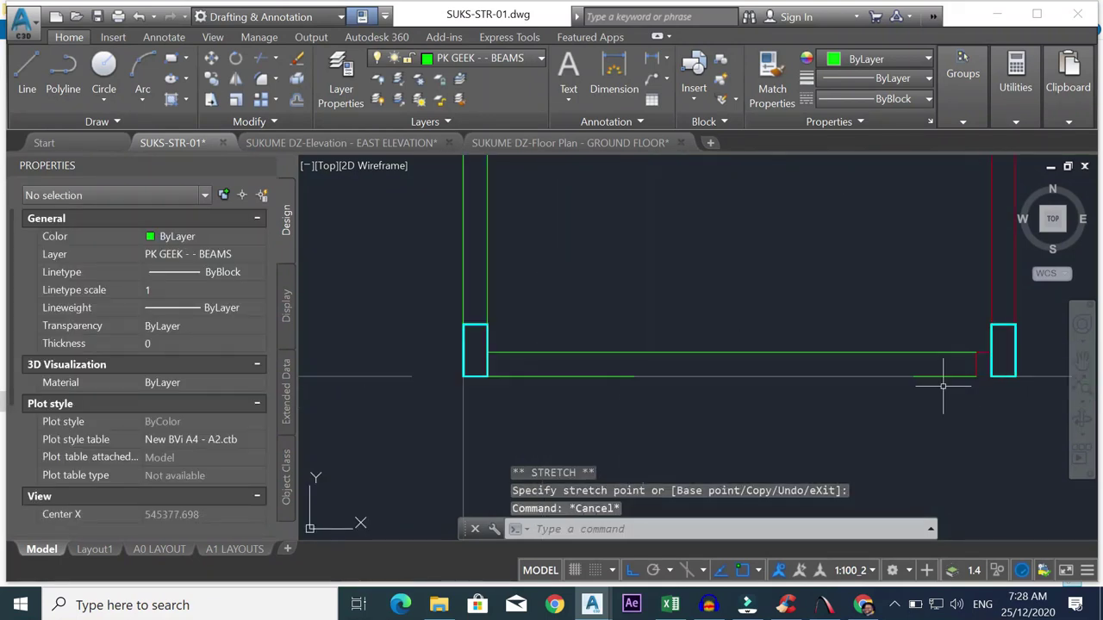
{"action": "scroll", "coordinate": [823, 377], "scroll_direction": "up", "scroll_amount": 2}
{"action": "scroll", "coordinate": [874, 369], "scroll_direction": "down", "scroll_amount": 2}
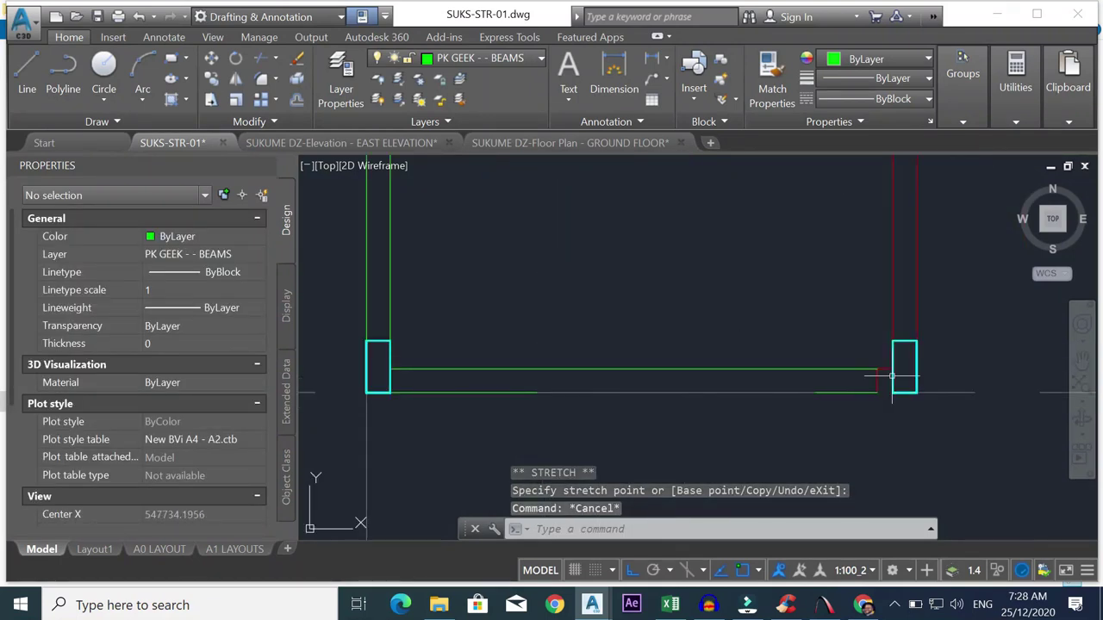
{"action": "scroll", "coordinate": [879, 372], "scroll_direction": "up", "scroll_amount": 2}
{"action": "left_click", "coordinate": [849, 343]}
{"action": "left_click", "coordinate": [900, 398]}
{"action": "key", "text": "Delete"}
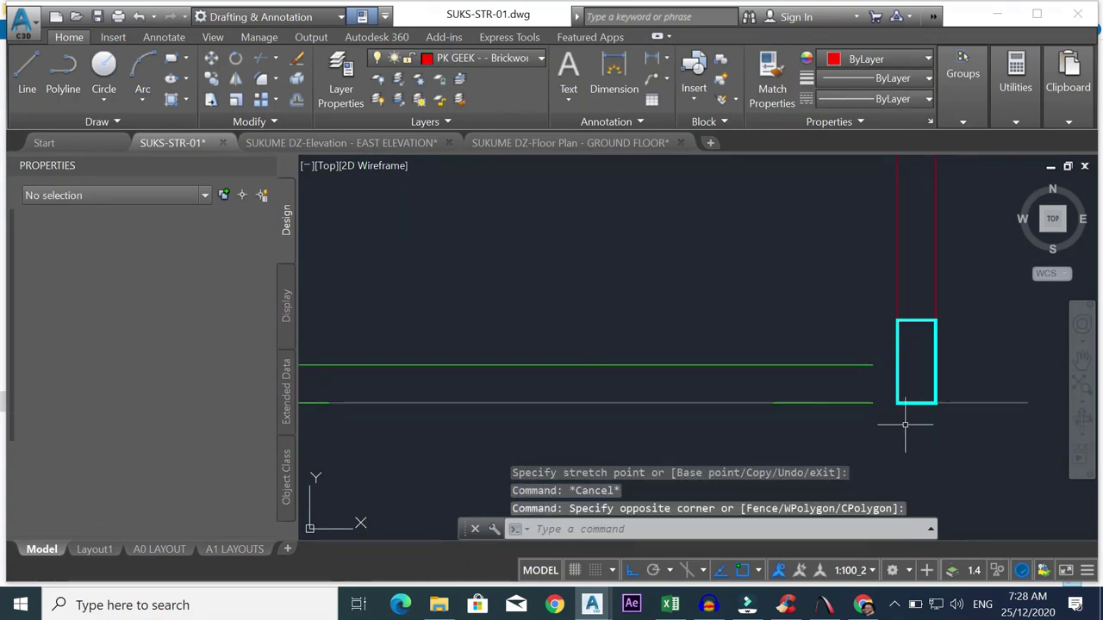
- Stretch the right ends of both bottom beam lines to the inner face of the lower-right column
{"action": "left_click", "coordinate": [858, 367]}
{"action": "left_click", "coordinate": [872, 365]}
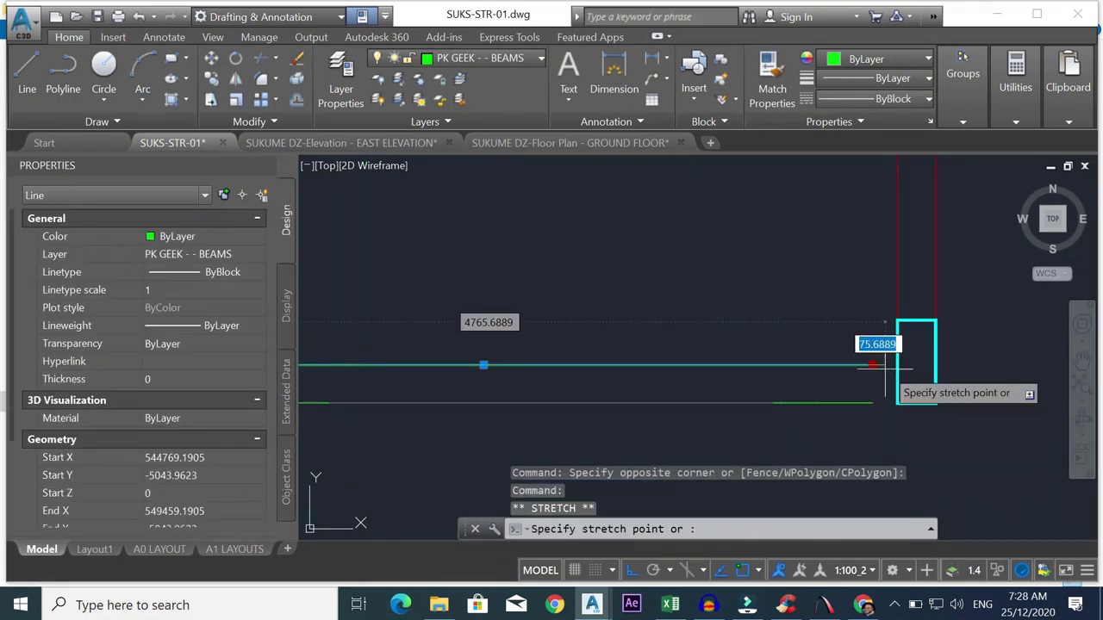
{"action": "left_click", "coordinate": [896, 365]}
{"action": "key", "text": "Escape"}
{"action": "left_click", "coordinate": [872, 401]}
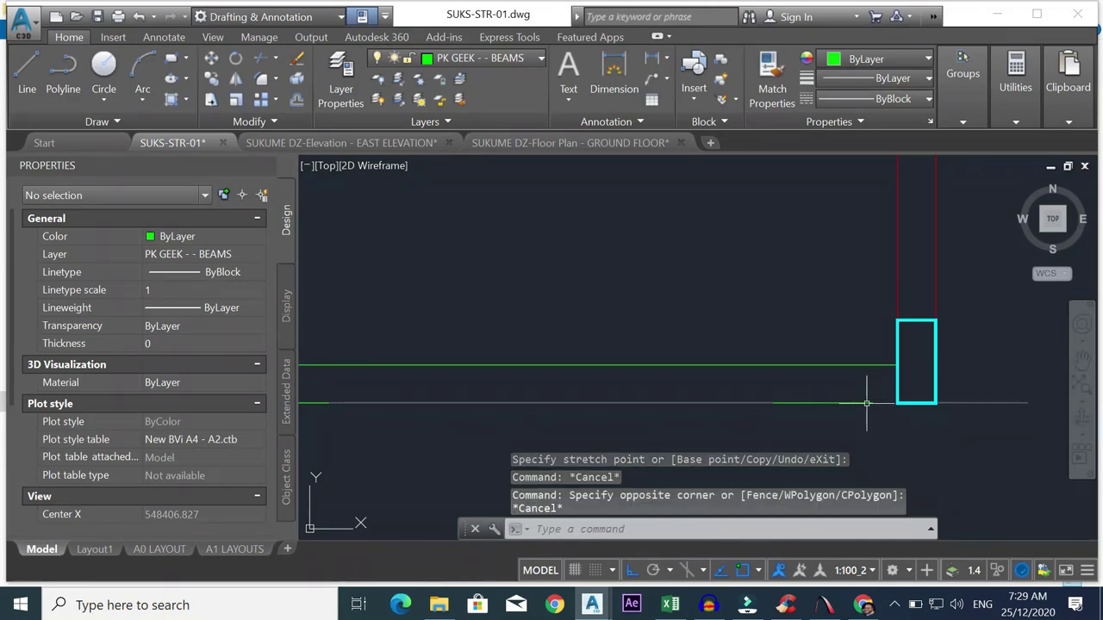
{"action": "left_click", "coordinate": [870, 402]}
{"action": "left_click", "coordinate": [871, 403]}
{"action": "left_click", "coordinate": [896, 402]}
{"action": "key", "text": "Escape"}
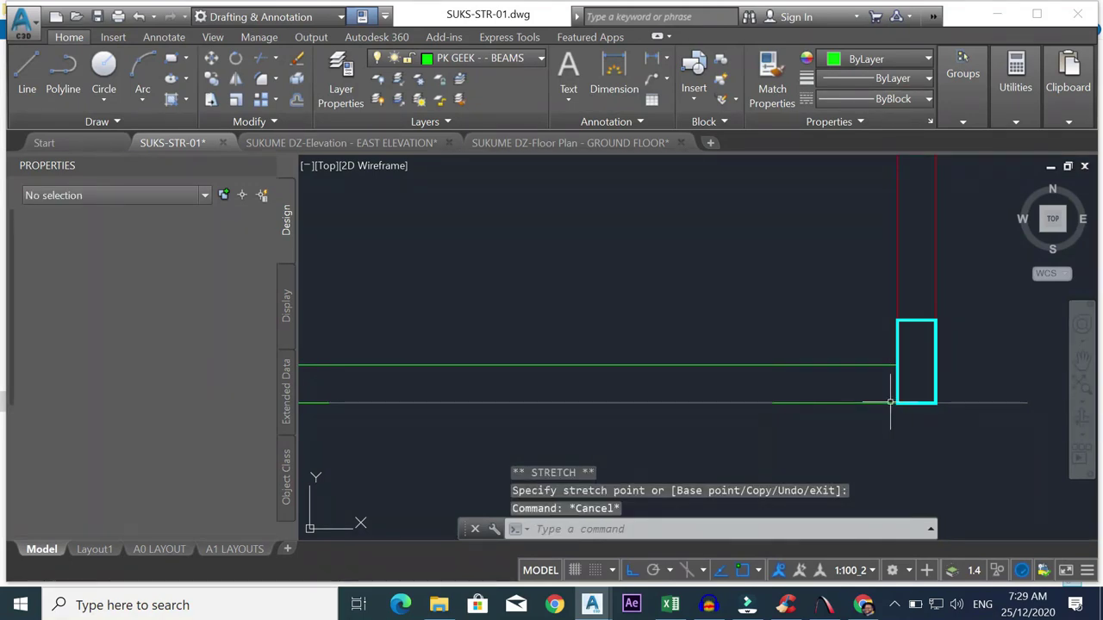
- Join the two lower green segments of the bottom beam into one line
{"action": "left_click", "coordinate": [793, 403]}
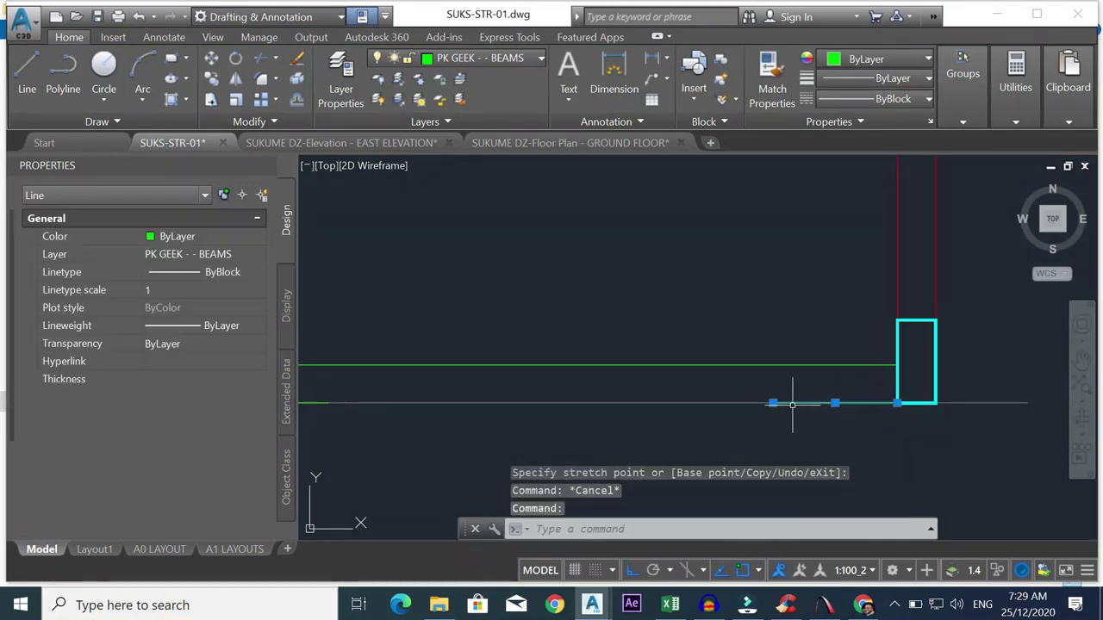
{"action": "left_click", "coordinate": [314, 402]}
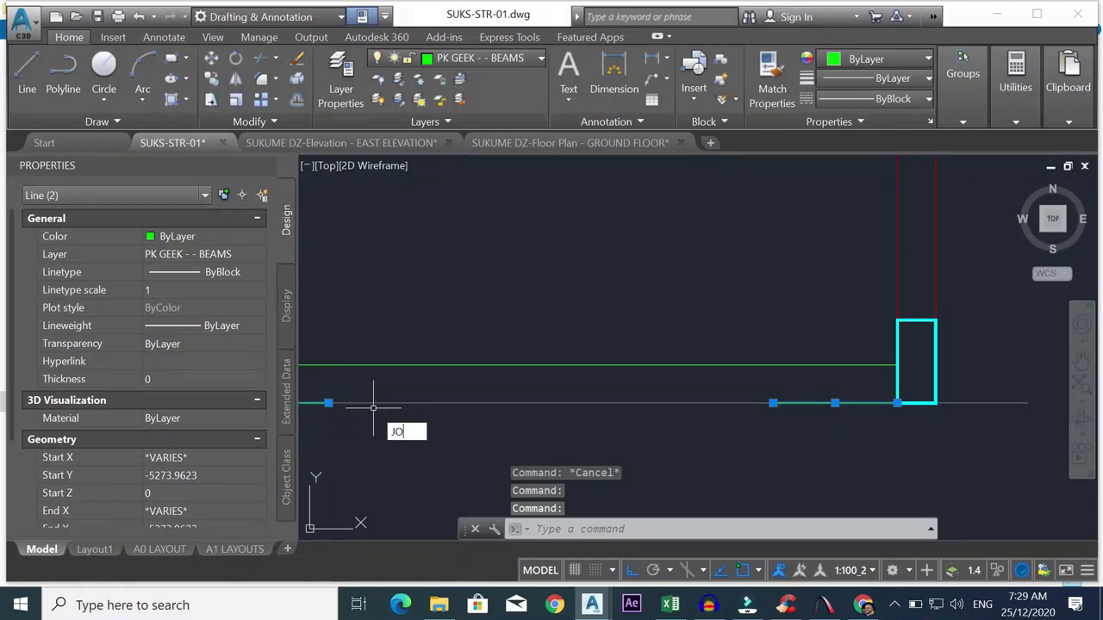
{"action": "key", "text": "Return"}
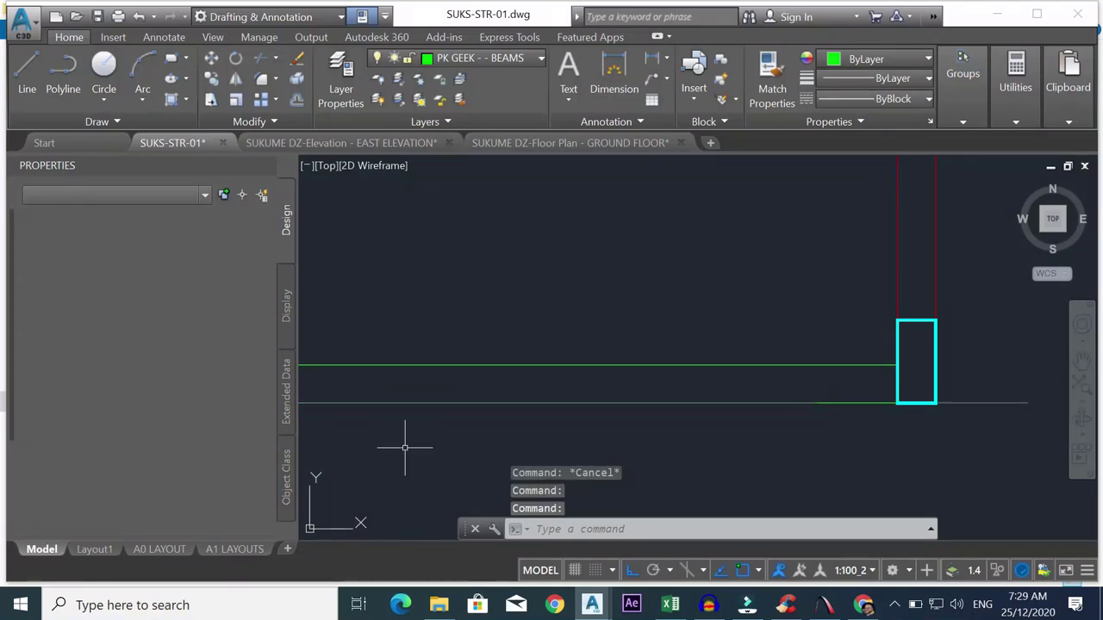
{"action": "scroll", "coordinate": [775, 319], "scroll_direction": "down", "scroll_amount": 2}
{"action": "key", "text": "Escape"}
- Join the two segments of the left beam's inner line across the gap left by the removed partition
{"action": "scroll", "coordinate": [819, 330], "scroll_direction": "down", "scroll_amount": 2}
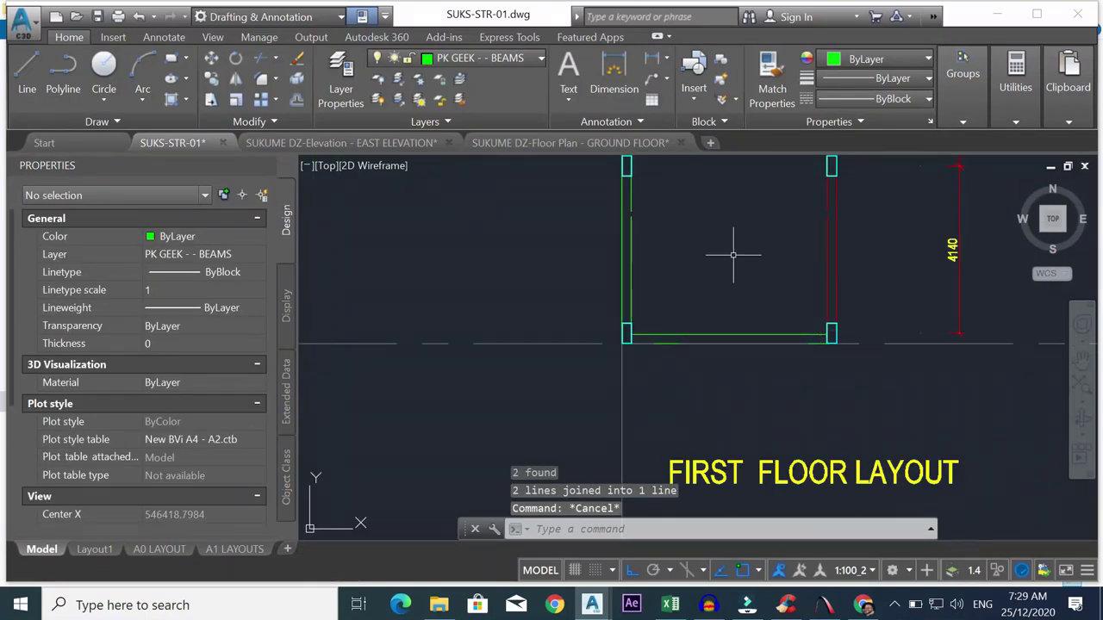
{"action": "left_click", "coordinate": [640, 201]}
{"action": "left_click", "coordinate": [628, 224]}
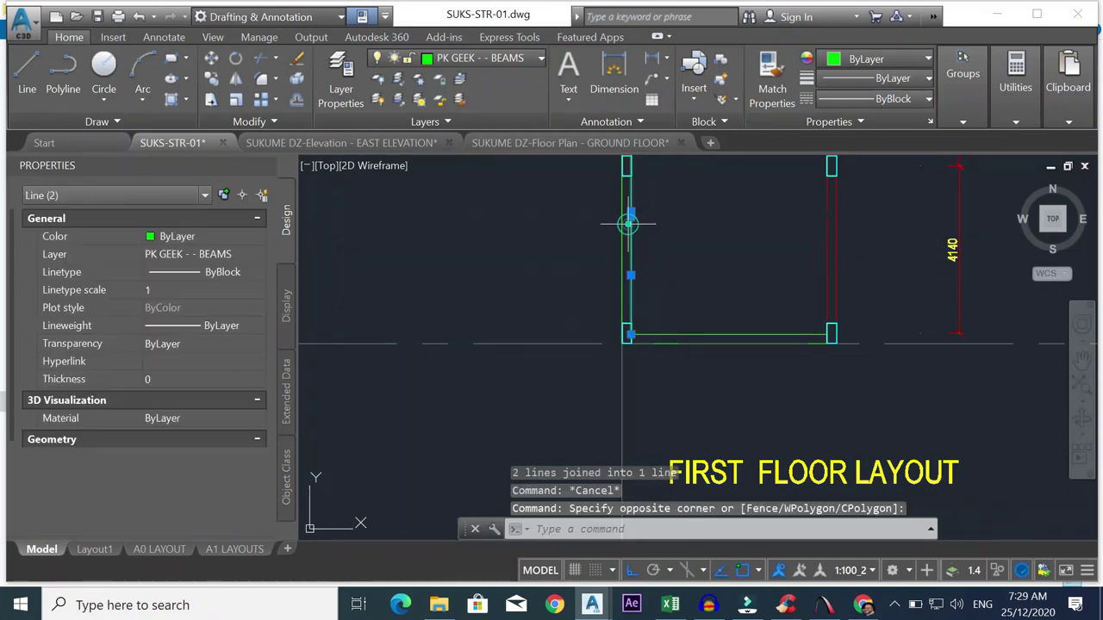
{"action": "type", "text": "JOIN"}
{"action": "key", "text": "Return"}
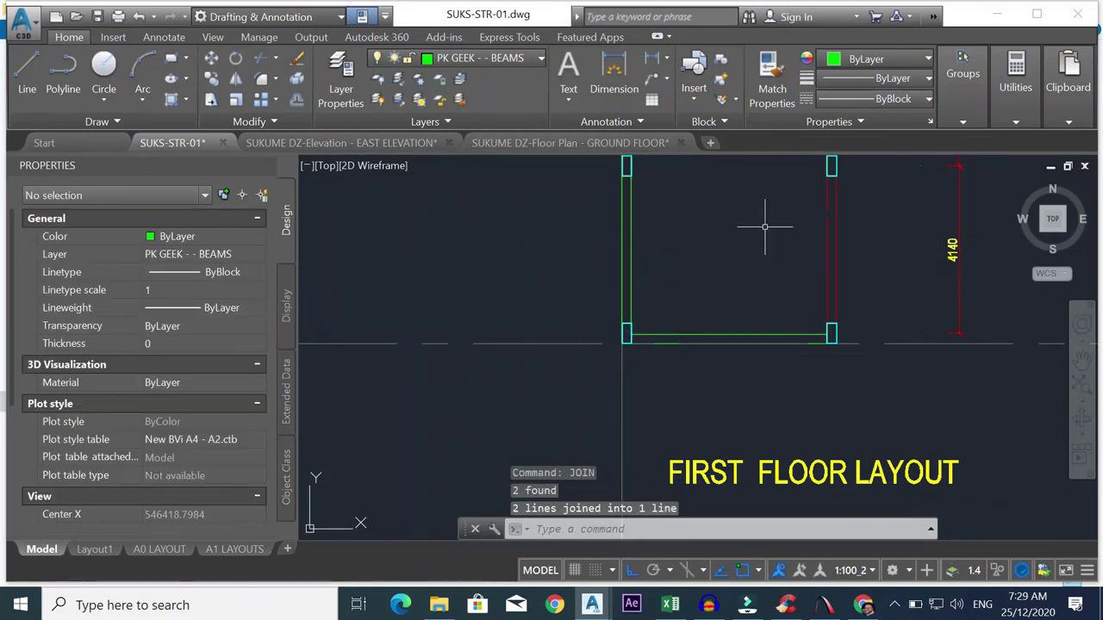
- Join the two red segments of the right wall's inner line into one line
{"action": "scroll", "coordinate": [829, 206], "scroll_direction": "up", "scroll_amount": 3}
{"action": "left_click", "coordinate": [832, 192]}
{"action": "left_click", "coordinate": [810, 249]}
{"action": "type", "text": "J"}
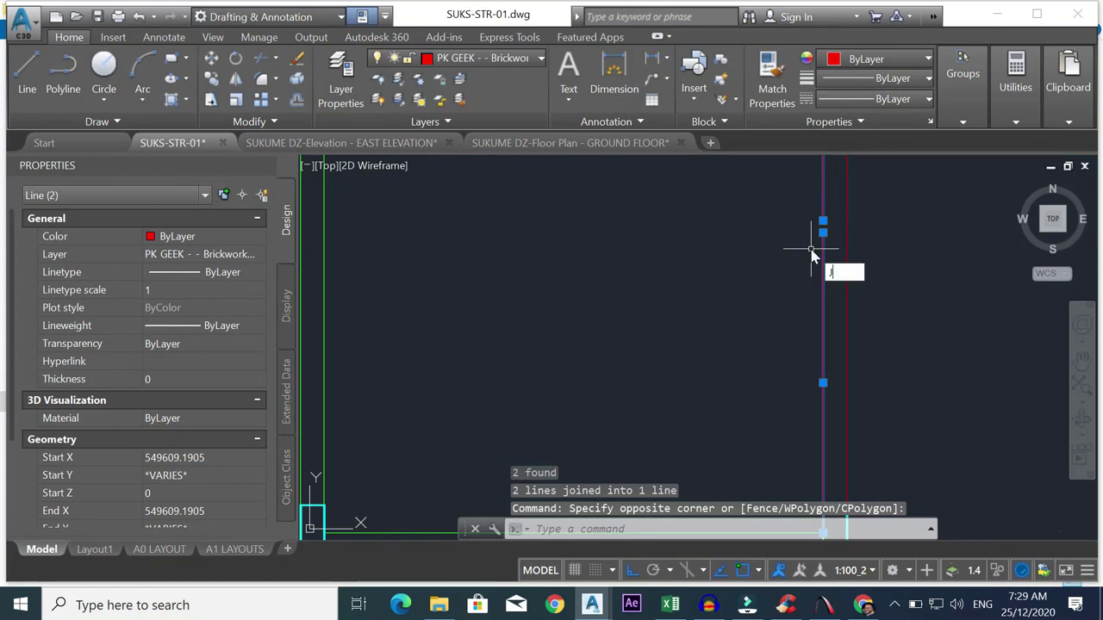
{"action": "type", "text": "OIN"}
{"action": "key", "text": "Return"}
{"action": "scroll", "coordinate": [809, 249], "scroll_direction": "down", "scroll_amount": 3}
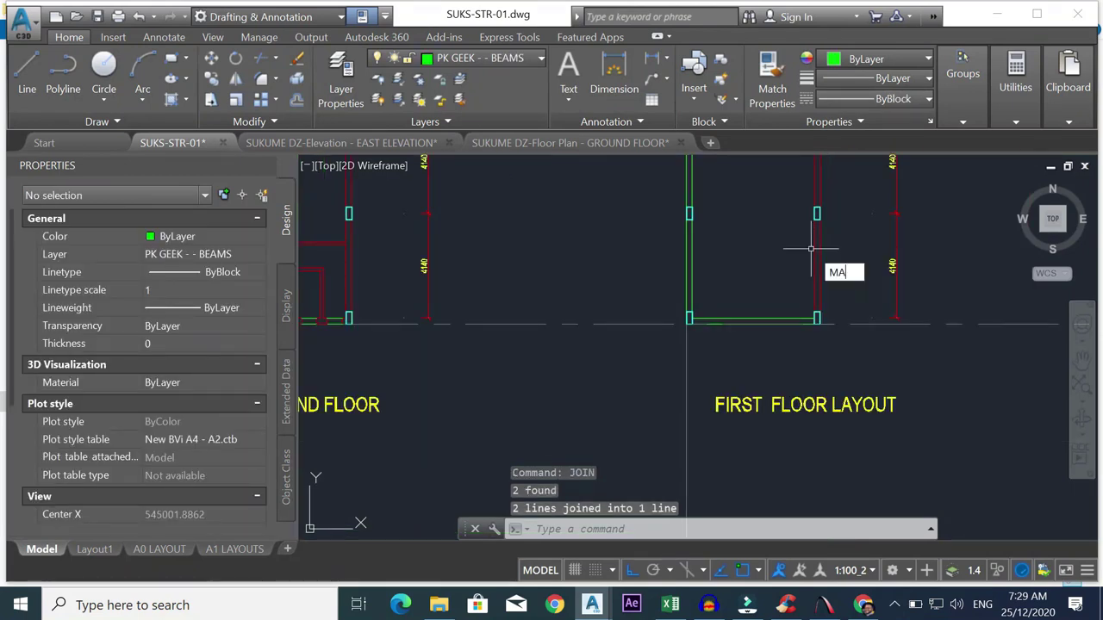
- Match the right wall lines of the first floor layout to the properties of the left green beam line
{"action": "type", "text": "MA"}
{"action": "key", "text": "Return"}
{"action": "left_click", "coordinate": [693, 246]}
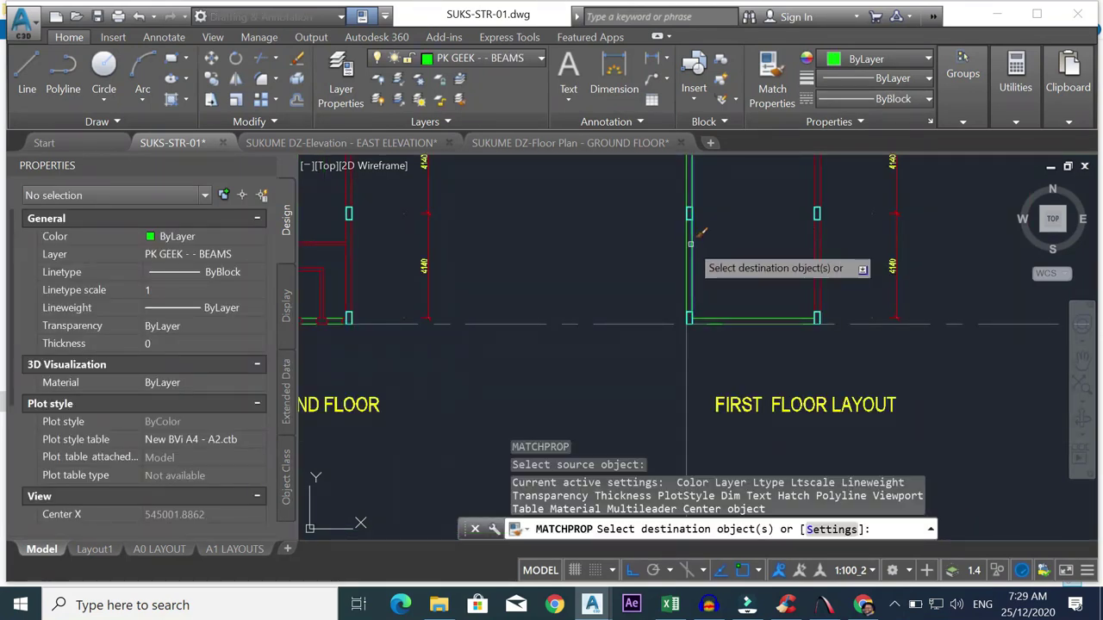
{"action": "left_click", "coordinate": [863, 251]}
{"action": "scroll", "coordinate": [817, 204], "scroll_direction": "down", "scroll_amount": 3}
{"action": "scroll", "coordinate": [812, 221], "scroll_direction": "up", "scroll_amount": 4}
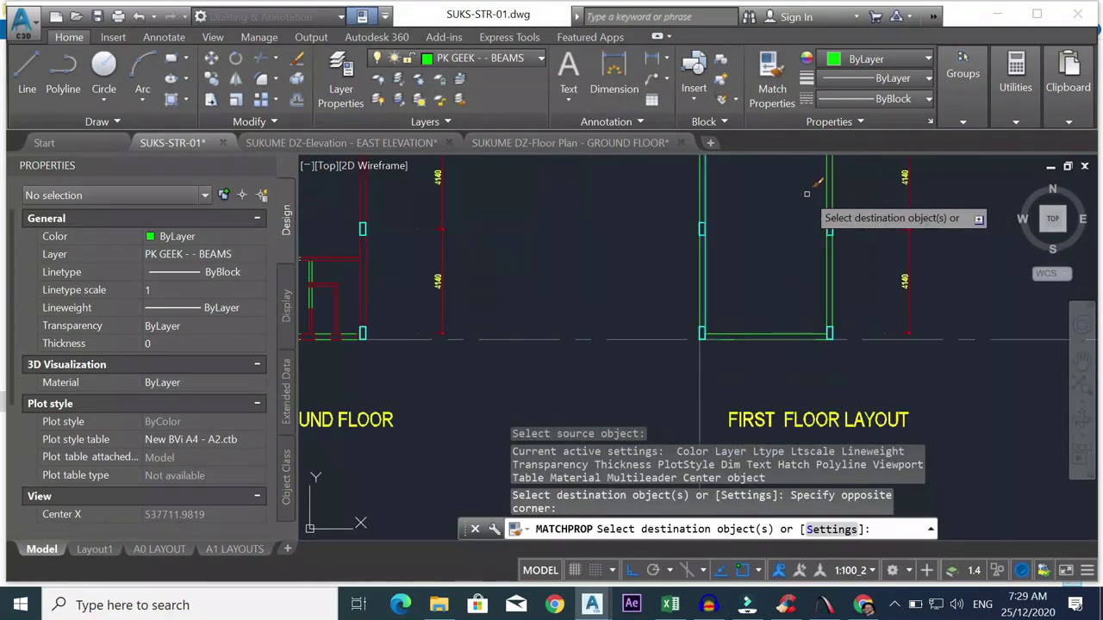
{"action": "key", "text": "Escape"}
{"action": "scroll", "coordinate": [827, 276], "scroll_direction": "down", "scroll_amount": 6}
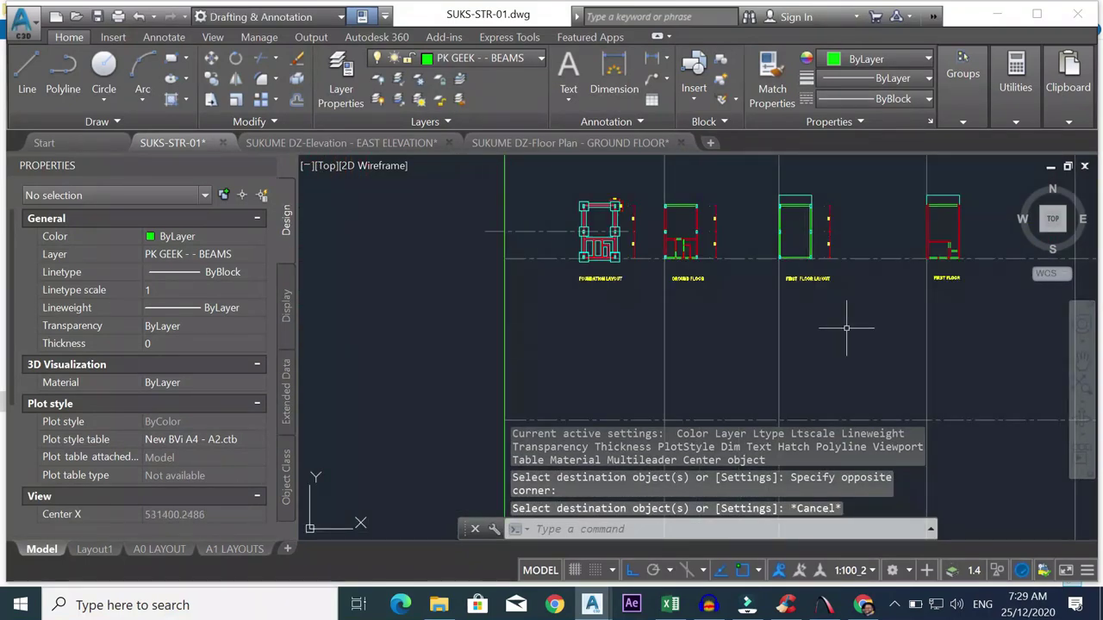
{"action": "left_click", "coordinate": [894, 605]}
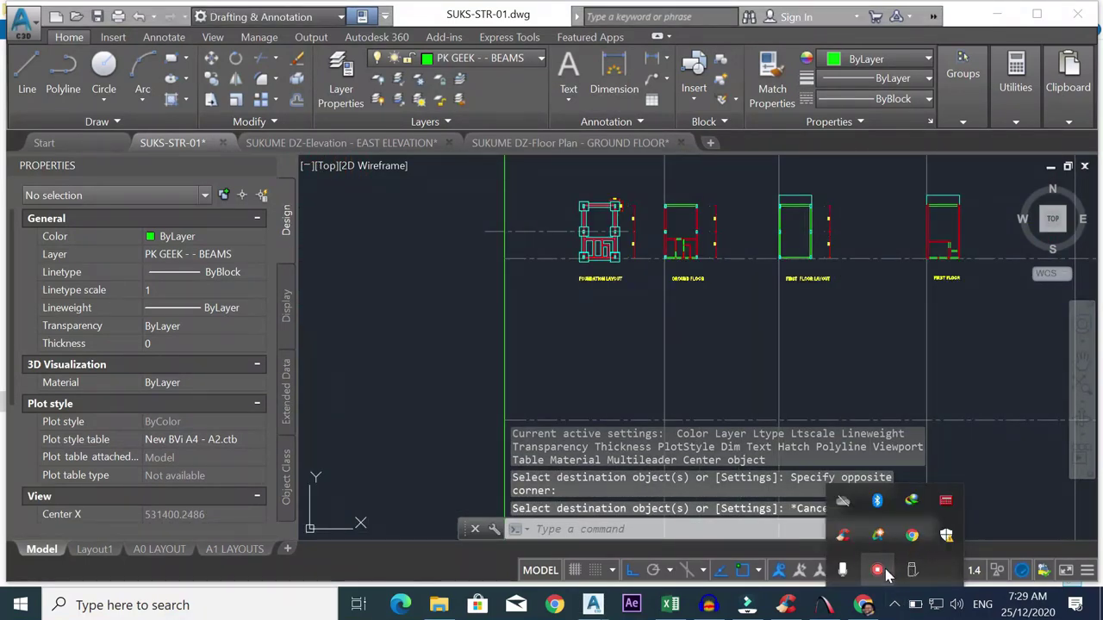
{"action": "right_click", "coordinate": [888, 576]}
{"action": "left_click", "coordinate": [915, 527]}
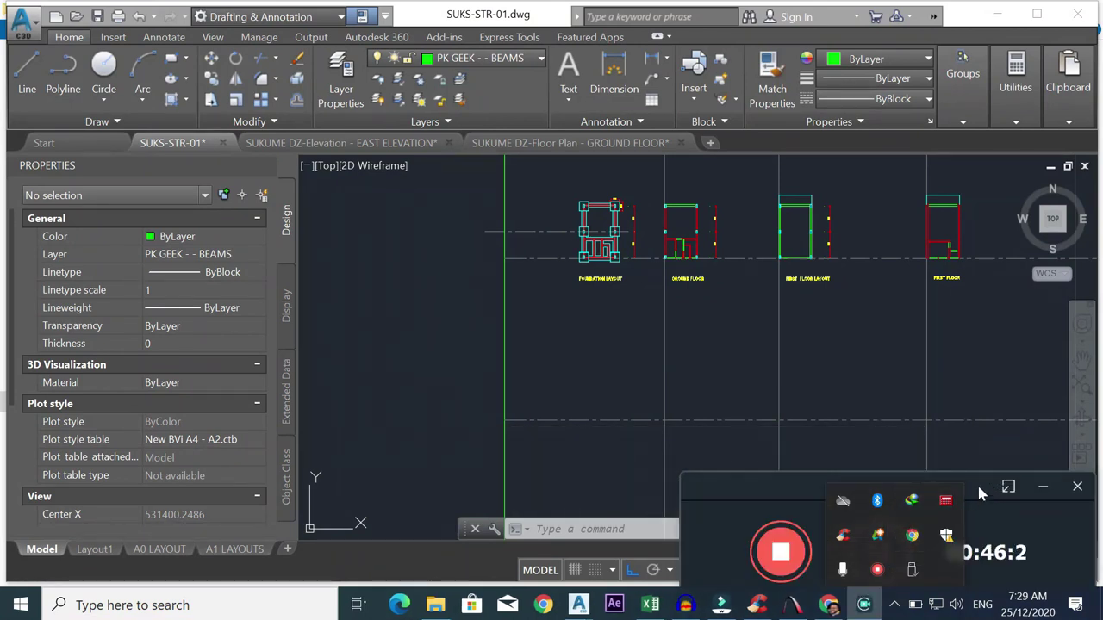
{"action": "left_click", "coordinate": [1043, 487]}
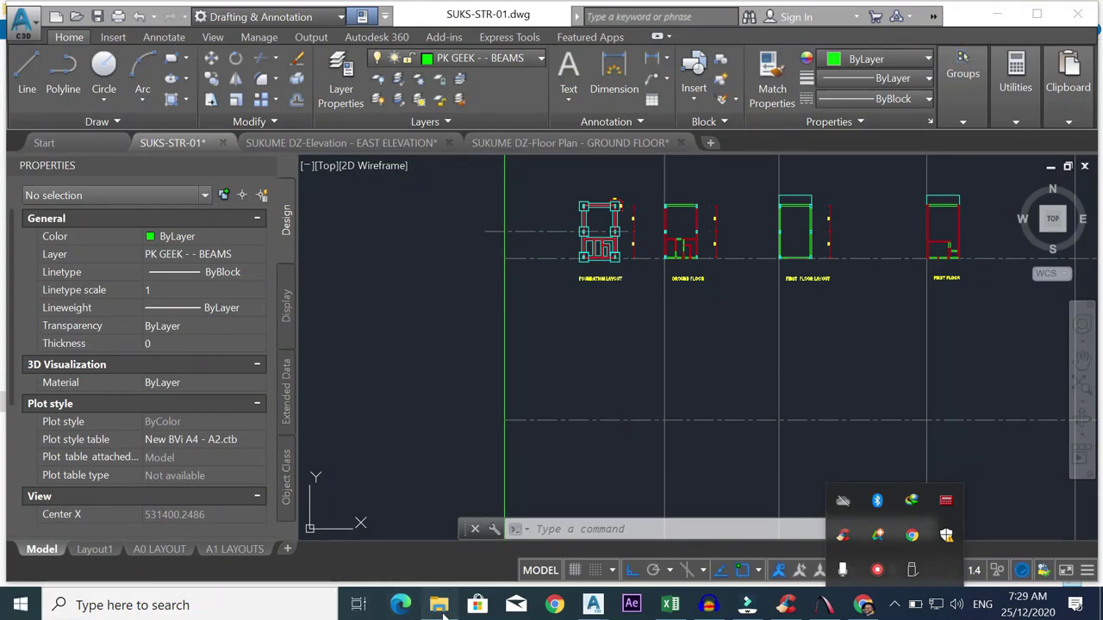
{"action": "left_click", "coordinate": [440, 606]}
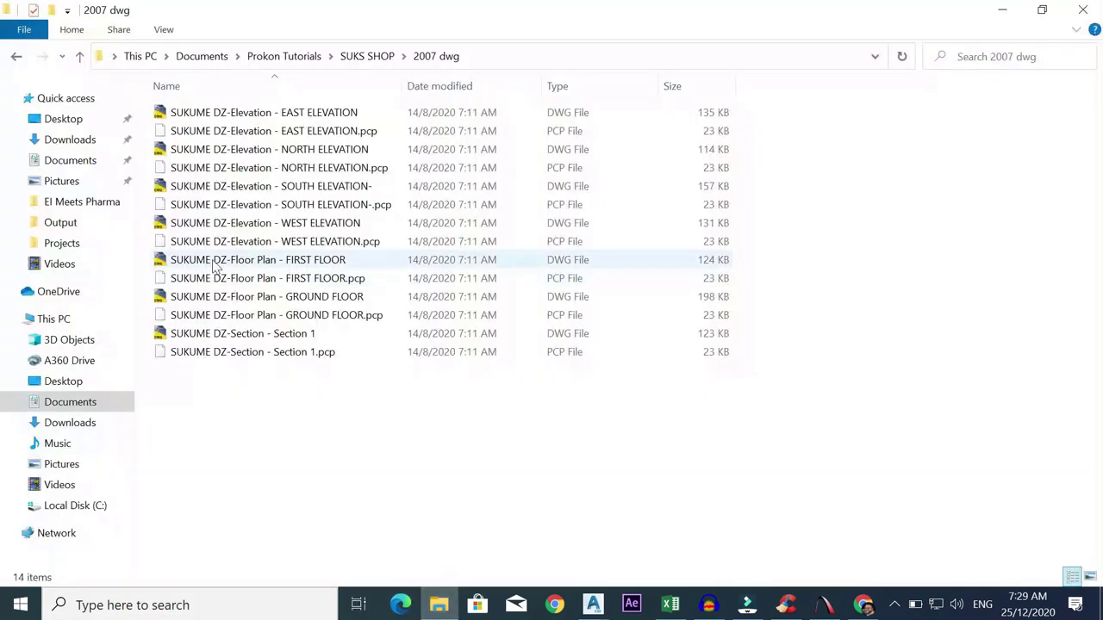
{"action": "left_click", "coordinate": [51, 318]}
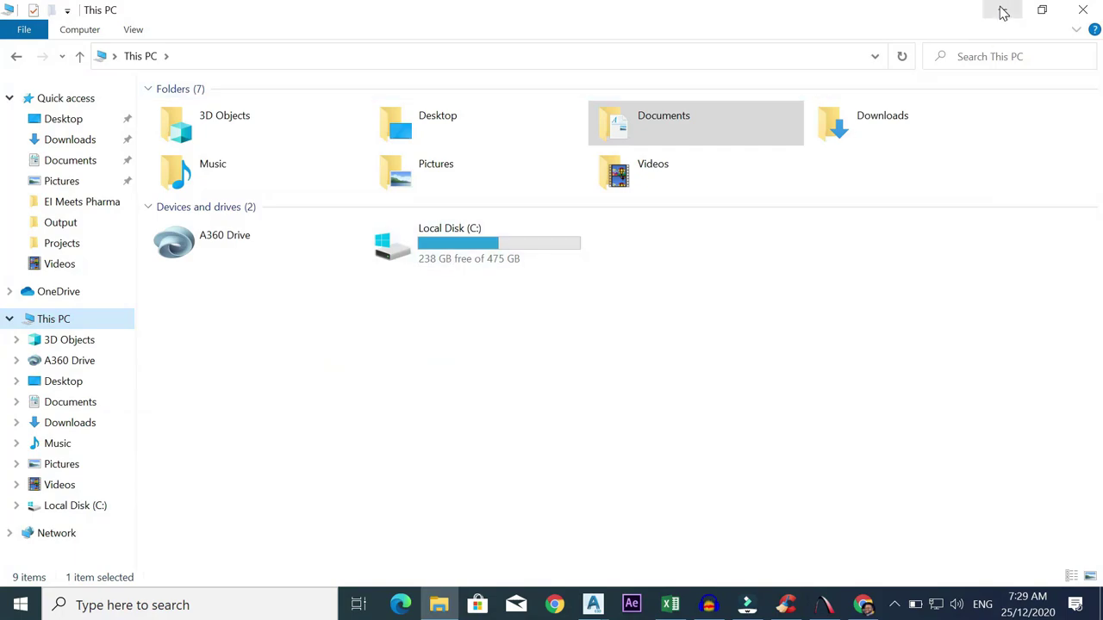
{"action": "left_click", "coordinate": [1002, 11]}
- Examine the first floor layout's perimeter beams and columns alongside the neighbouring structural layouts
{"action": "scroll", "coordinate": [476, 207], "scroll_direction": "up", "scroll_amount": 3}
{"action": "scroll", "coordinate": [476, 207], "scroll_direction": "down", "scroll_amount": 3}
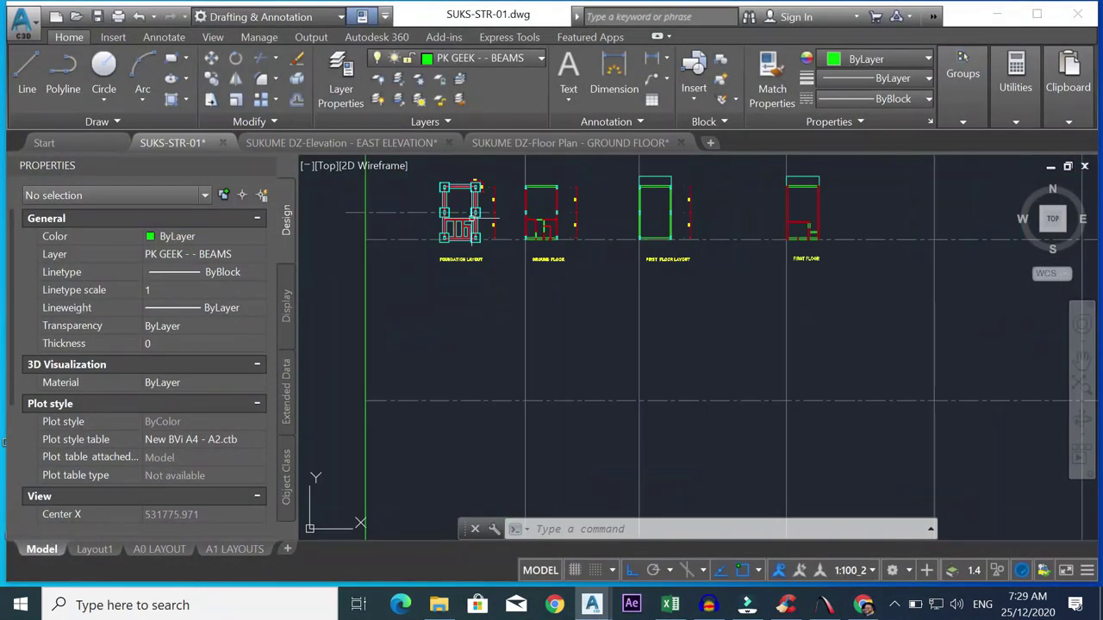
{"action": "scroll", "coordinate": [460, 191], "scroll_direction": "up", "scroll_amount": 5}
{"action": "scroll", "coordinate": [460, 195], "scroll_direction": "down", "scroll_amount": 4}
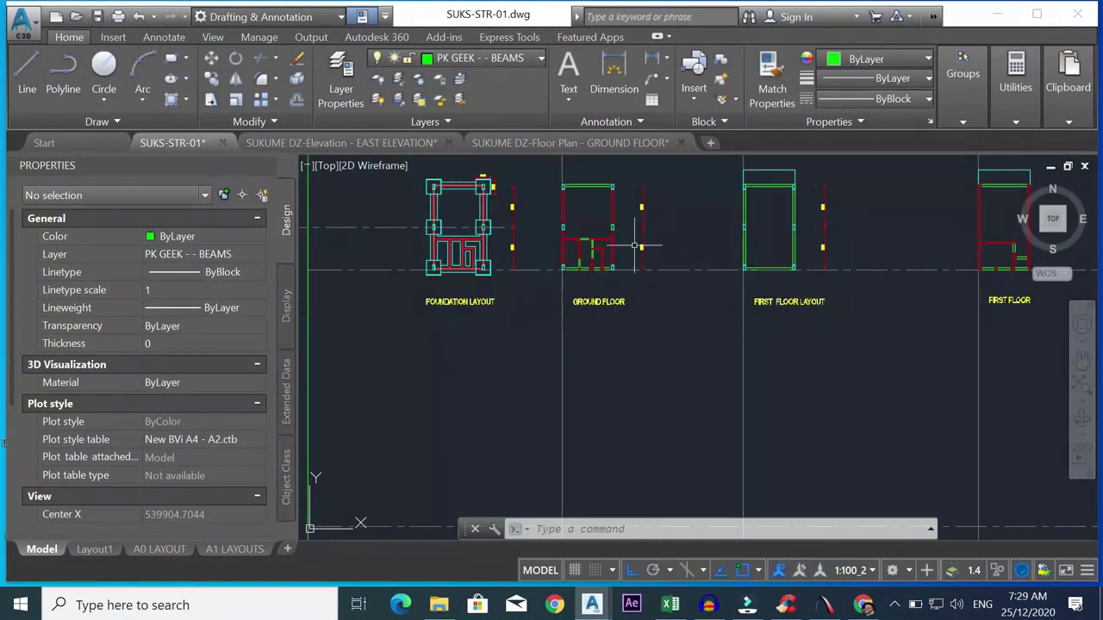
{"action": "scroll", "coordinate": [802, 243], "scroll_direction": "up", "scroll_amount": 5}
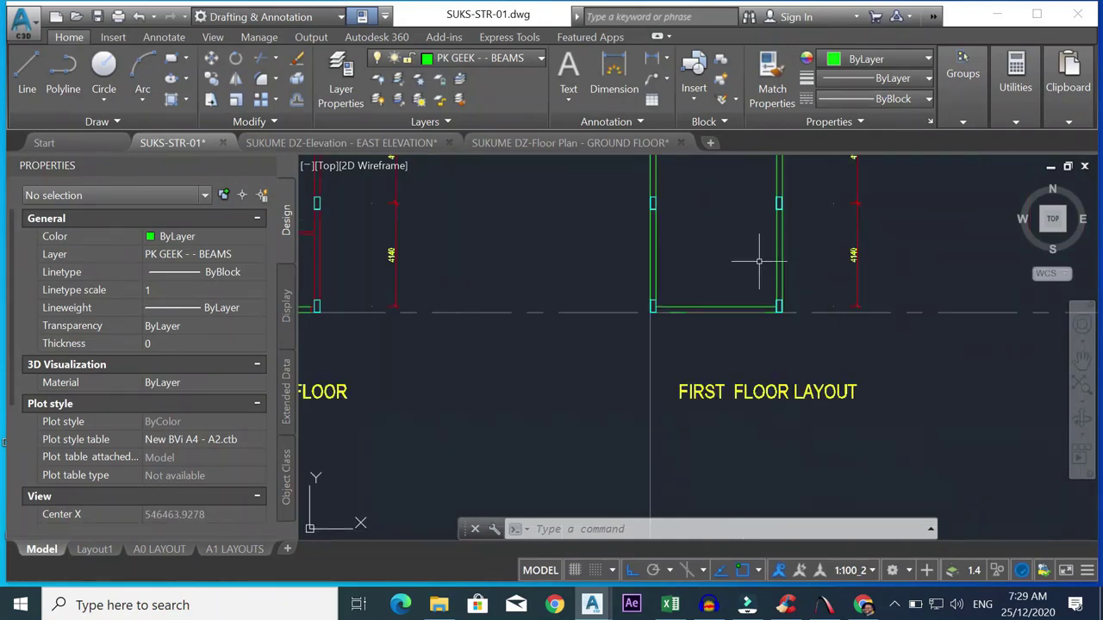
{"action": "scroll", "coordinate": [758, 258], "scroll_direction": "down", "scroll_amount": 6}
{"action": "scroll", "coordinate": [732, 259], "scroll_direction": "up", "scroll_amount": 5}
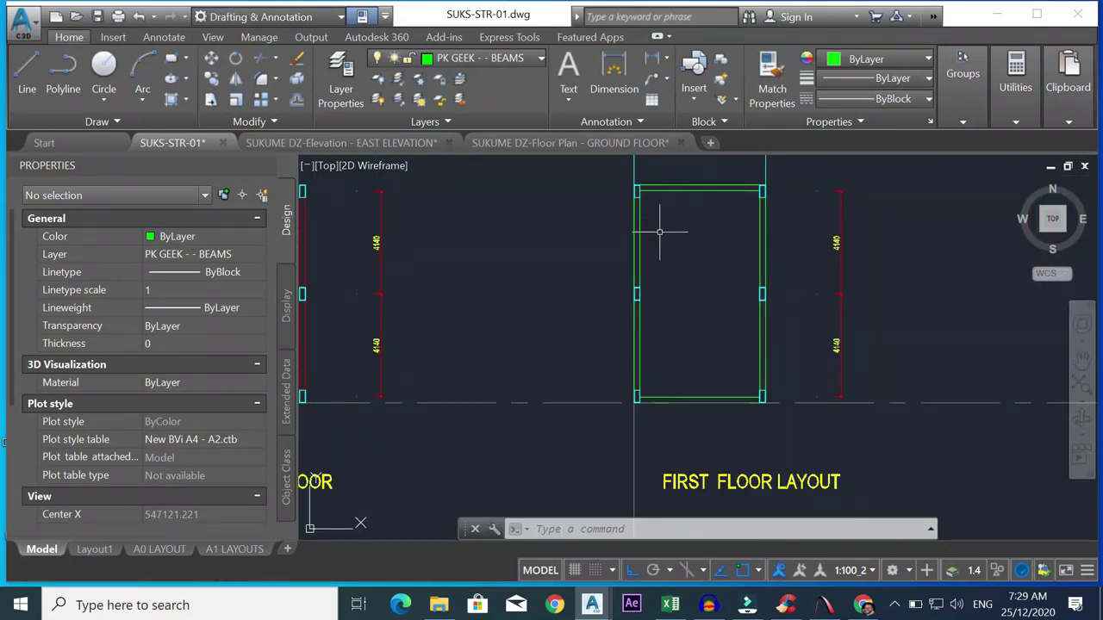
{"action": "scroll", "coordinate": [705, 161], "scroll_direction": "down", "scroll_amount": 5}
{"action": "scroll", "coordinate": [654, 278], "scroll_direction": "up", "scroll_amount": 3}
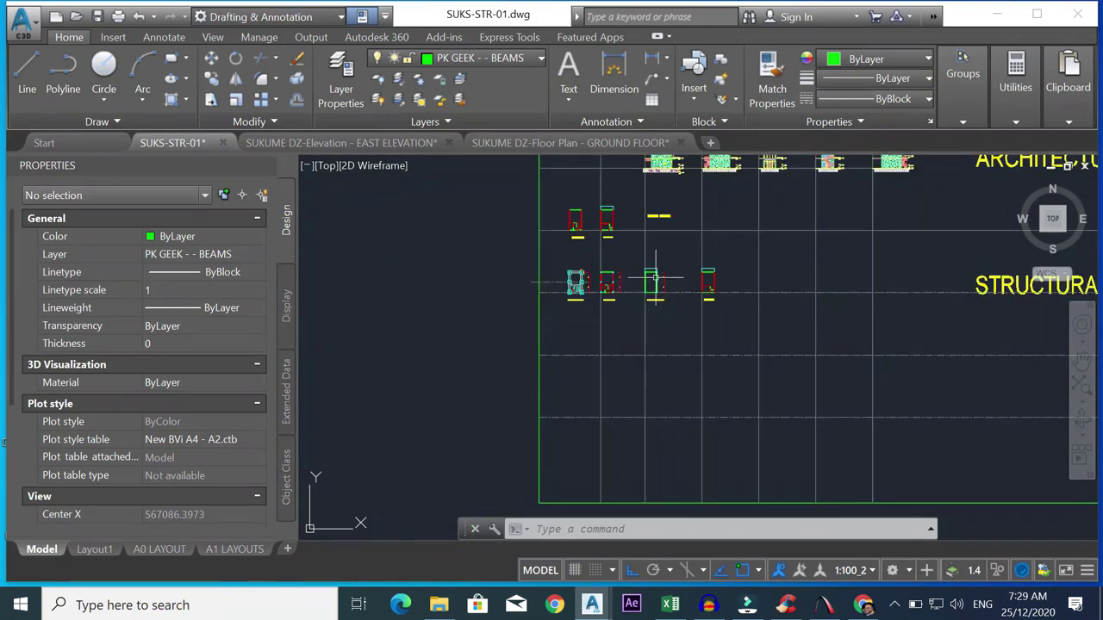
{"action": "scroll", "coordinate": [699, 235], "scroll_direction": "up", "scroll_amount": 5}
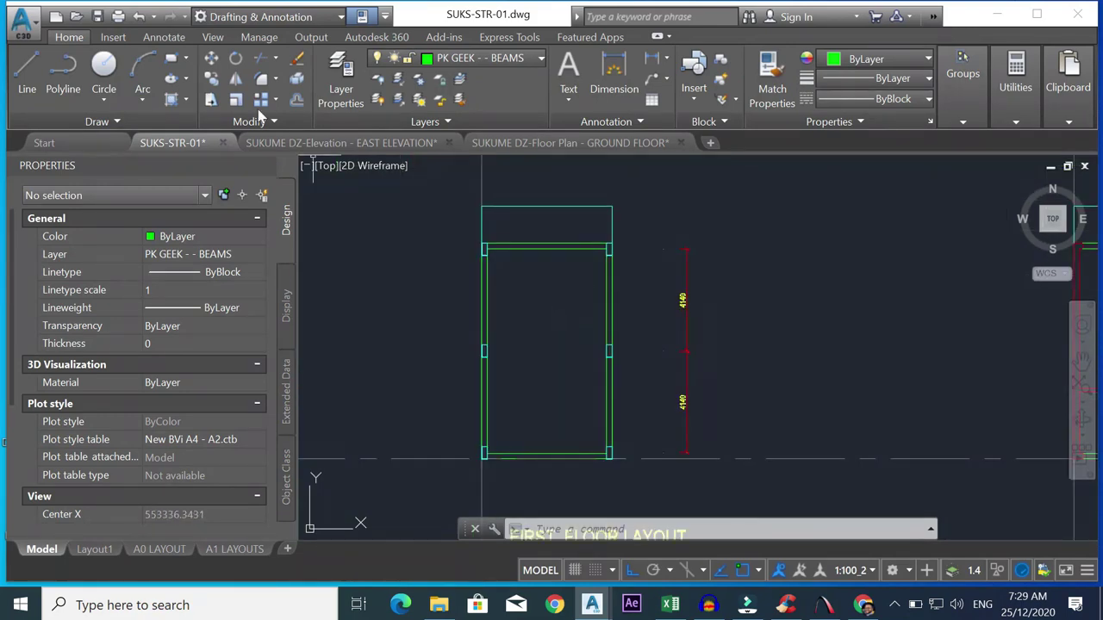
- Draw a diagonal slab line across the first floor layout from the upper-left column's inner corner to the lower-right column
{"action": "left_click", "coordinate": [27, 73]}
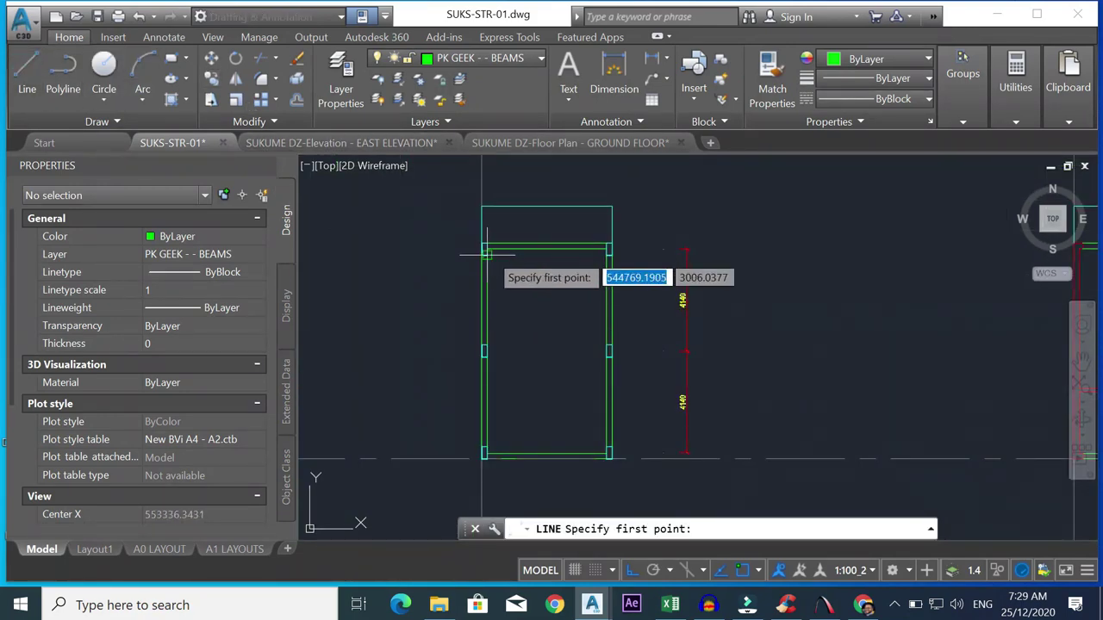
{"action": "left_click", "coordinate": [486, 249]}
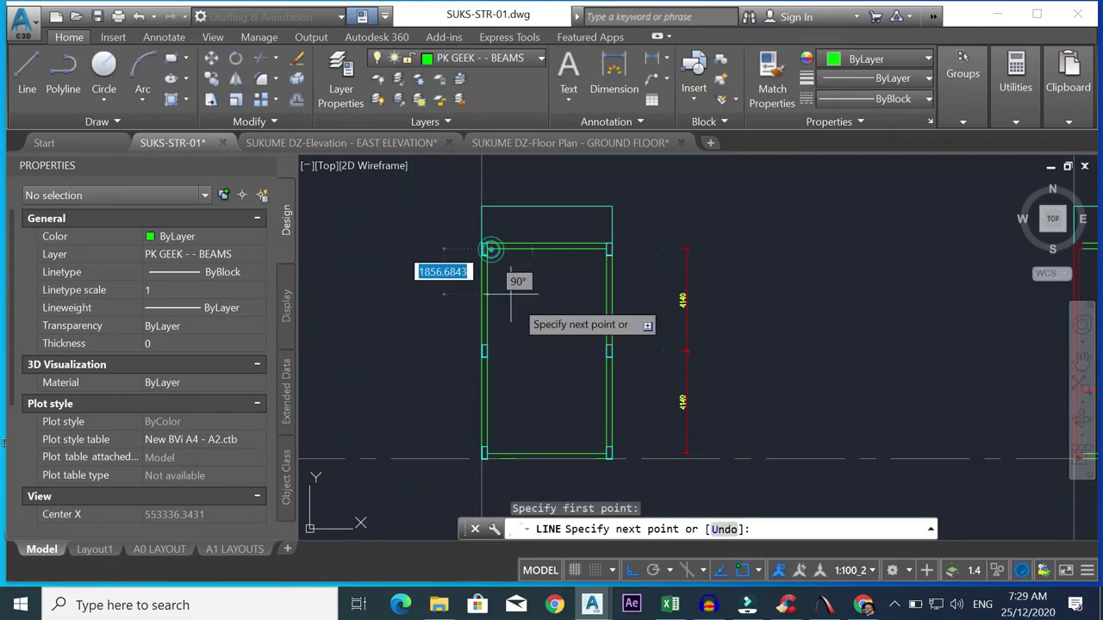
{"action": "left_click", "coordinate": [608, 452]}
{"action": "key", "text": "Escape"}
- Examine the R.C. canopy and its junction with the first floor slab in the architectural section
{"action": "scroll", "coordinate": [588, 348], "scroll_direction": "down", "scroll_amount": 10}
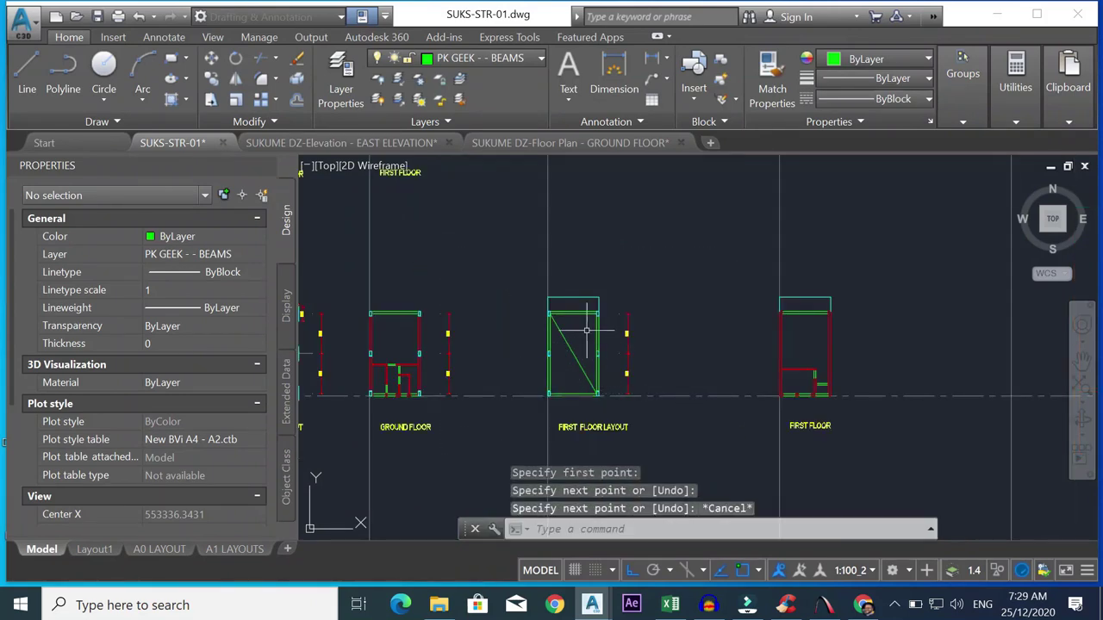
{"action": "scroll", "coordinate": [582, 340], "scroll_direction": "up", "scroll_amount": 3}
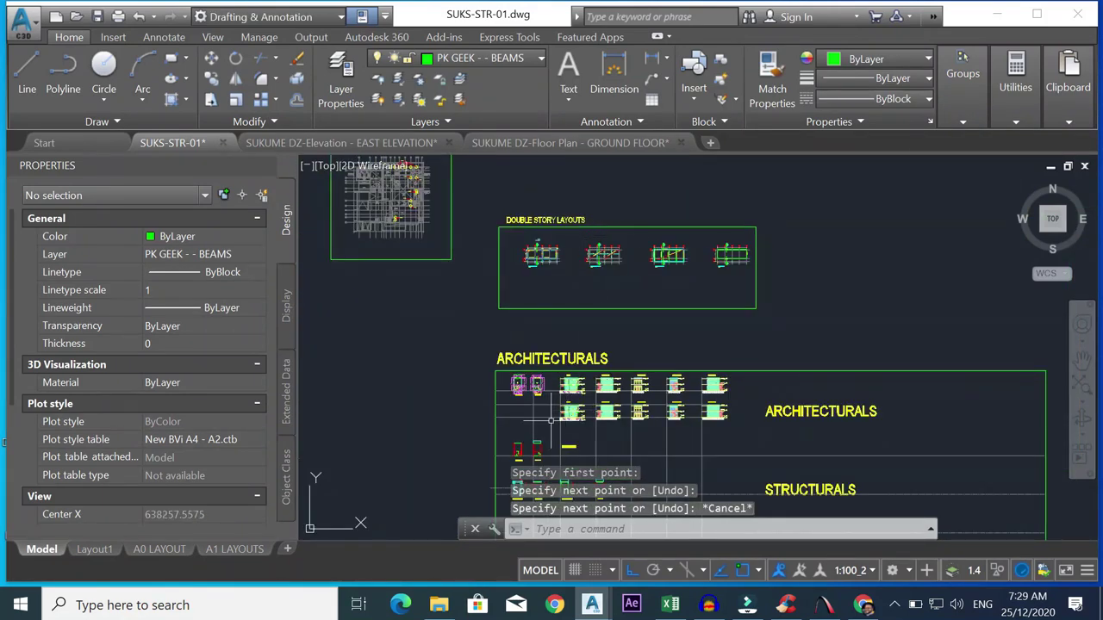
{"action": "scroll", "coordinate": [550, 420], "scroll_direction": "up", "scroll_amount": 8}
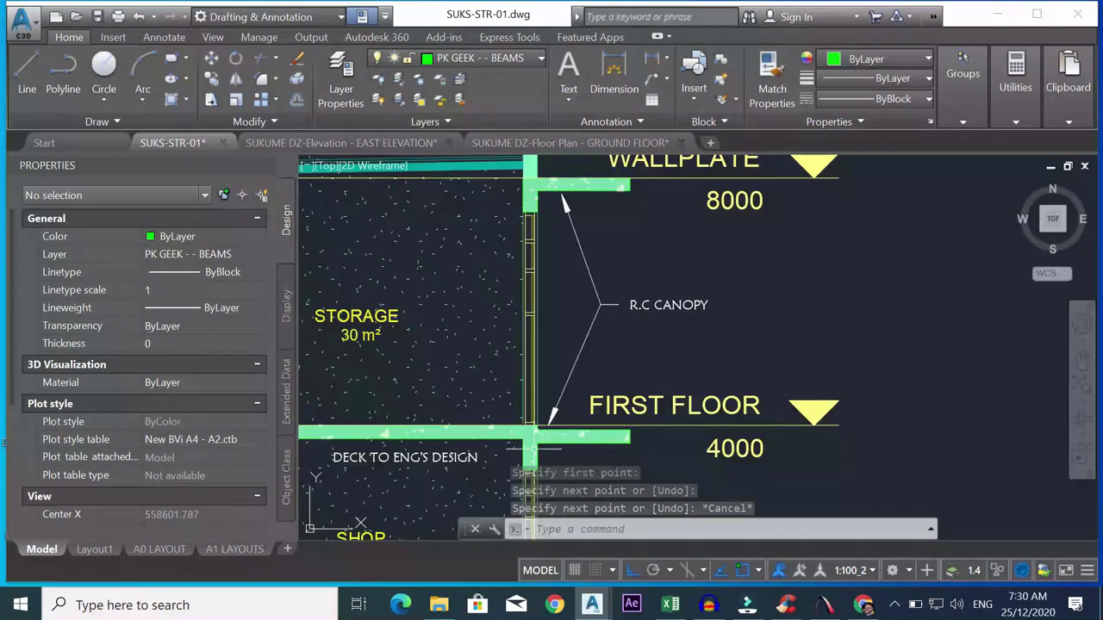
{"action": "scroll", "coordinate": [536, 443], "scroll_direction": "up", "scroll_amount": 4}
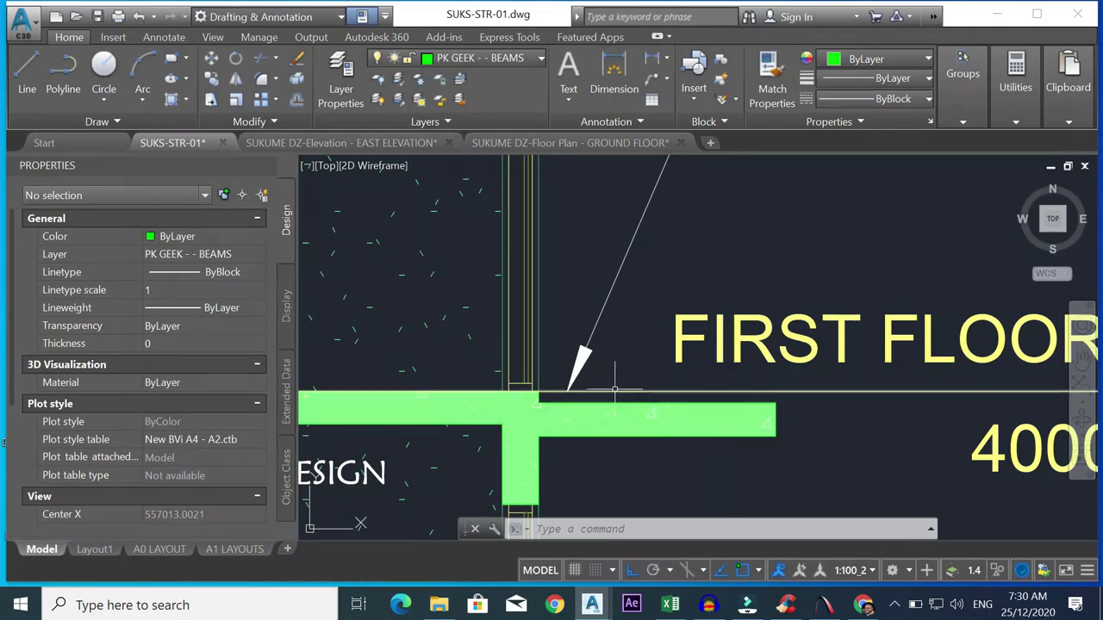
{"action": "scroll", "coordinate": [614, 390], "scroll_direction": "down", "scroll_amount": 10}
{"action": "scroll", "coordinate": [617, 407], "scroll_direction": "down", "scroll_amount": 12}
{"action": "scroll", "coordinate": [621, 448], "scroll_direction": "up", "scroll_amount": 12}
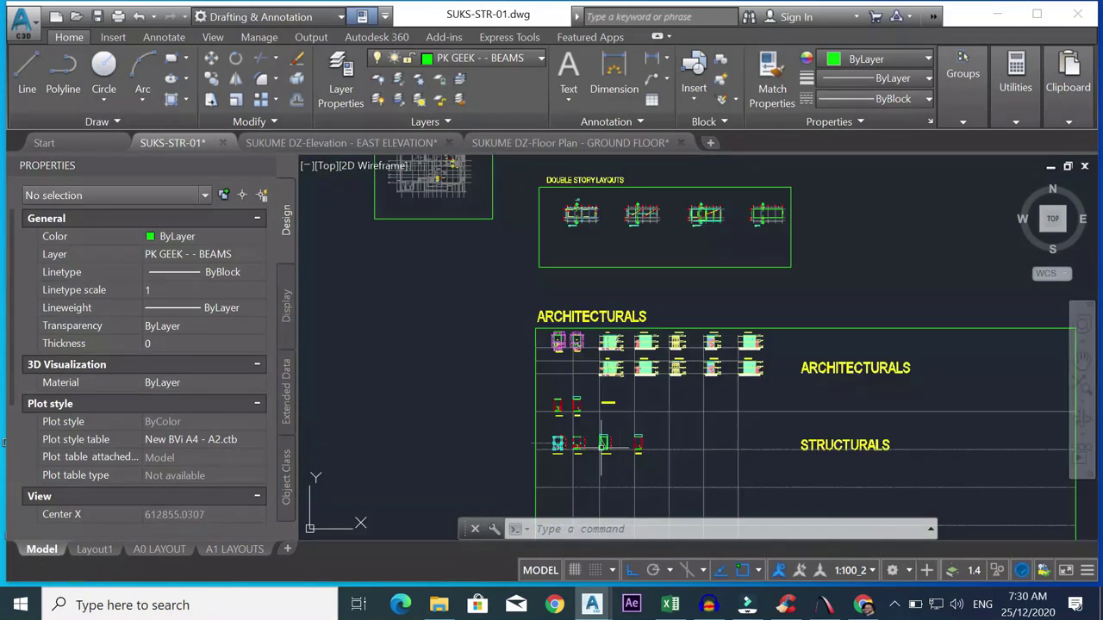
- Draw a horizontal line across the canopy of the first floor layout between the midpoints of its two sides
{"action": "scroll", "coordinate": [672, 393], "scroll_direction": "down", "scroll_amount": 8}
{"action": "scroll", "coordinate": [672, 394], "scroll_direction": "up", "scroll_amount": 8}
{"action": "scroll", "coordinate": [603, 282], "scroll_direction": "up", "scroll_amount": 5}
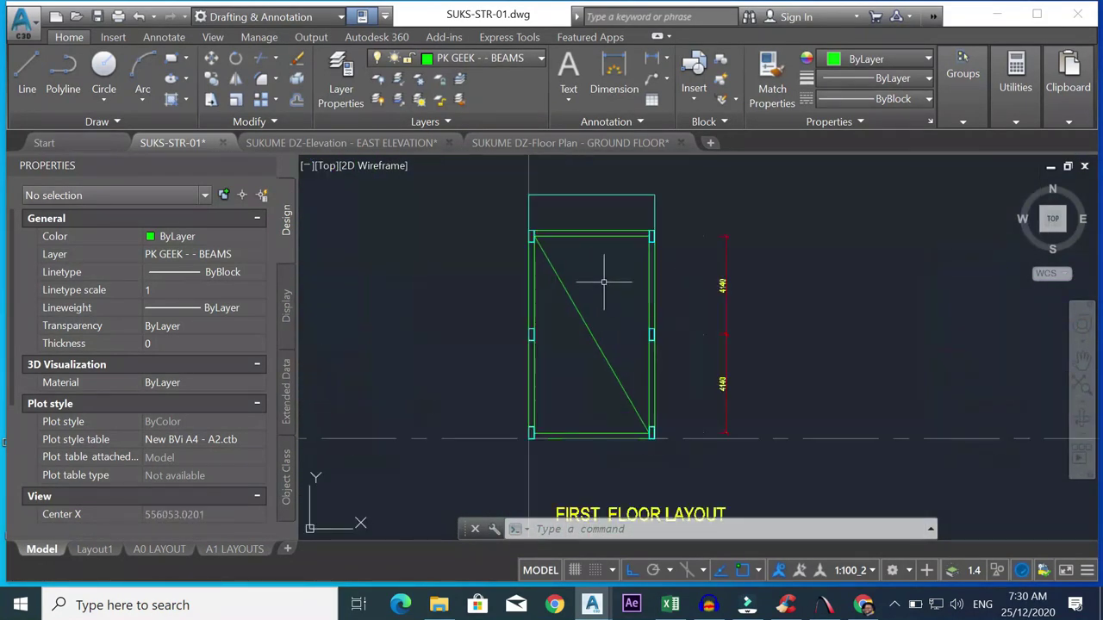
{"action": "right_click", "coordinate": [549, 215]}
{"action": "left_click", "coordinate": [595, 216]}
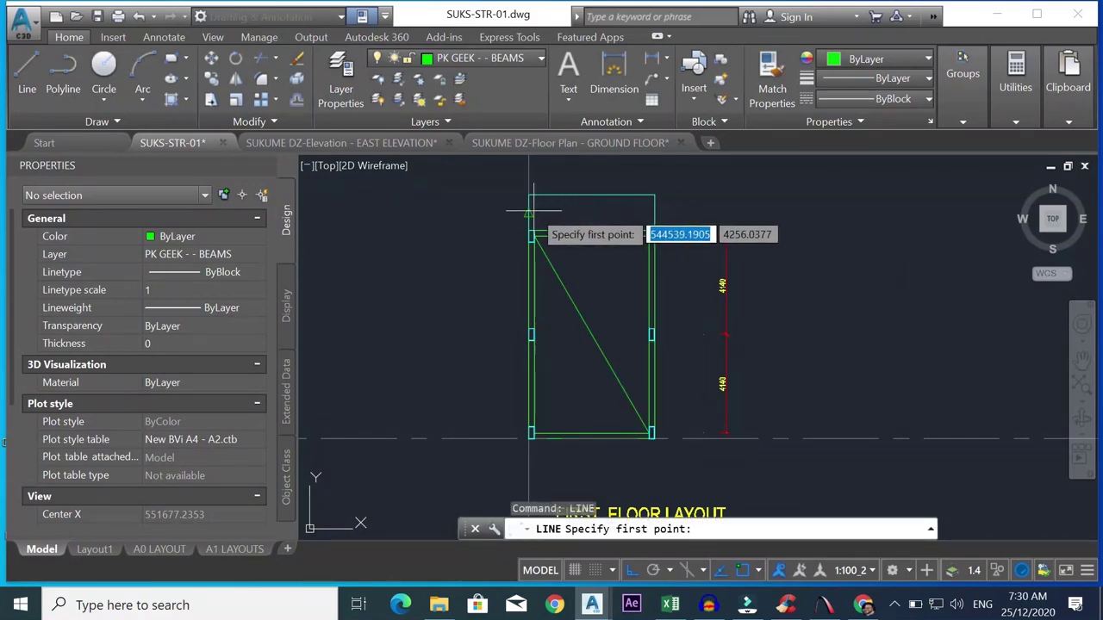
{"action": "left_click", "coordinate": [529, 212]}
{"action": "left_click", "coordinate": [653, 212]}
{"action": "key", "text": "Escape"}
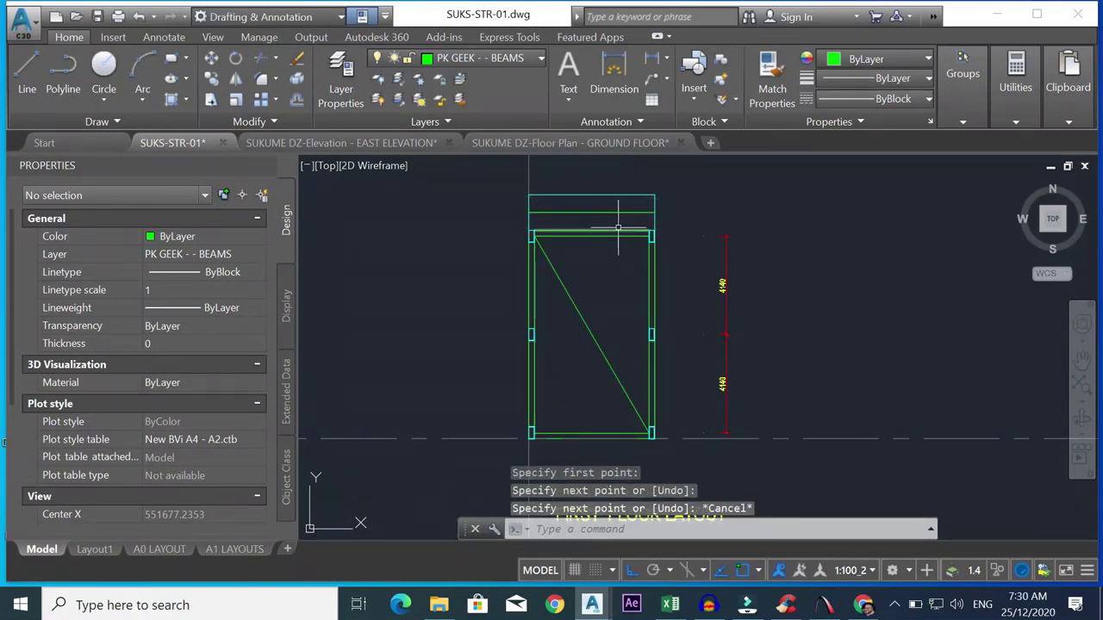
- Match the first floor layout's diagonal line to the properties of the red slab diagonal in the double story ground floor layout
{"action": "type", "text": "ma"}
{"action": "key", "text": "space"}
{"action": "scroll", "coordinate": [602, 248], "scroll_direction": "down", "scroll_amount": 11}
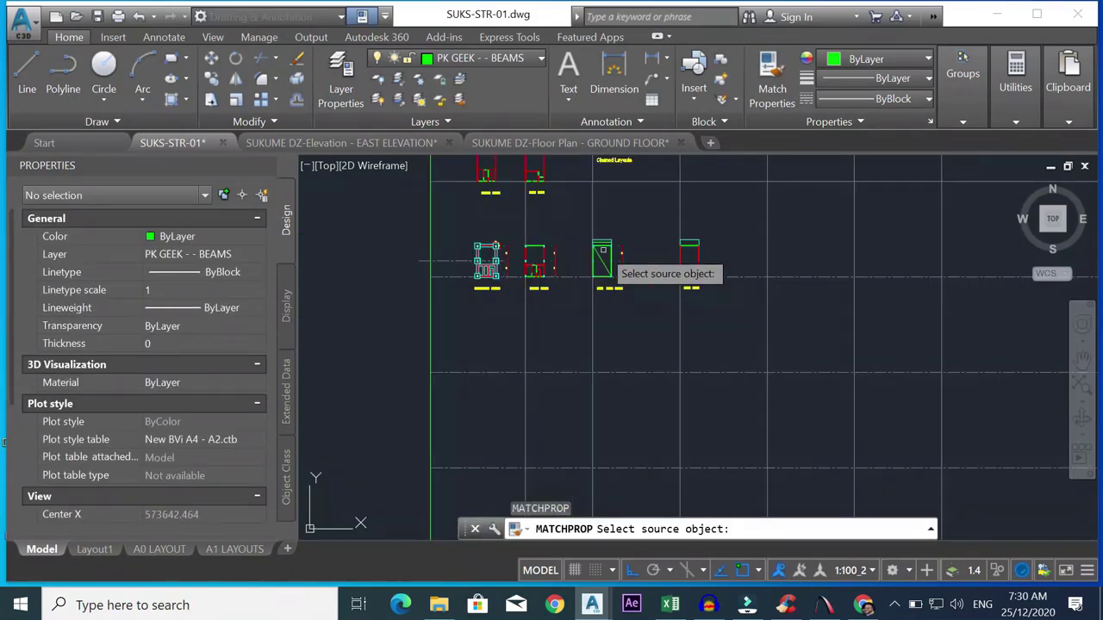
{"action": "scroll", "coordinate": [586, 247], "scroll_direction": "up", "scroll_amount": 5}
{"action": "scroll", "coordinate": [622, 256], "scroll_direction": "down", "scroll_amount": 5}
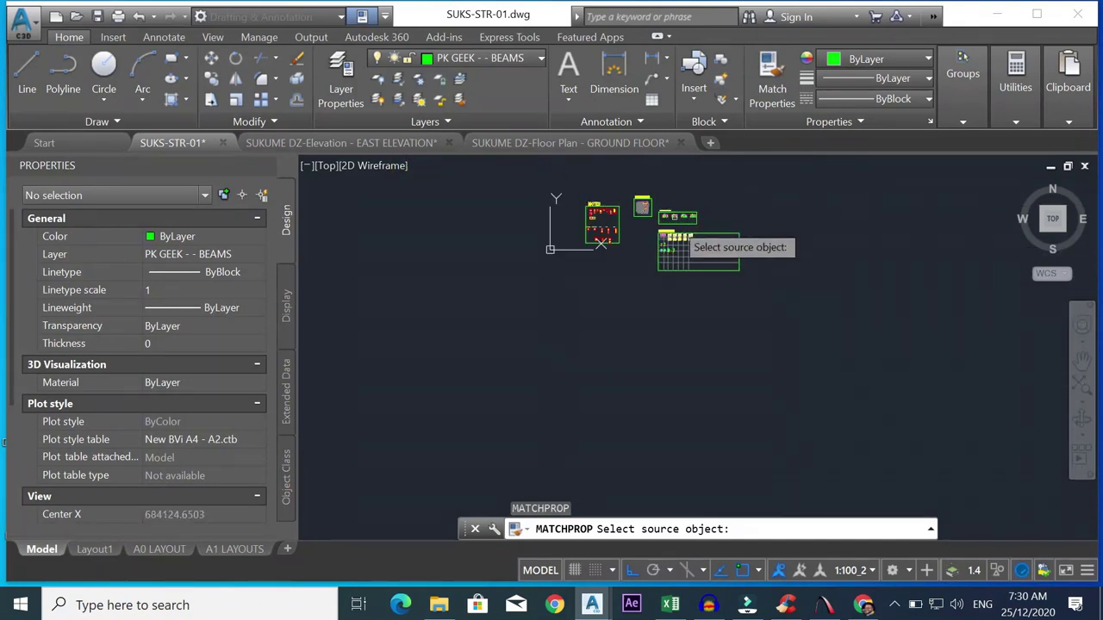
{"action": "scroll", "coordinate": [672, 238], "scroll_direction": "up", "scroll_amount": 5}
{"action": "scroll", "coordinate": [620, 183], "scroll_direction": "down", "scroll_amount": 5}
{"action": "scroll", "coordinate": [634, 224], "scroll_direction": "up", "scroll_amount": 5}
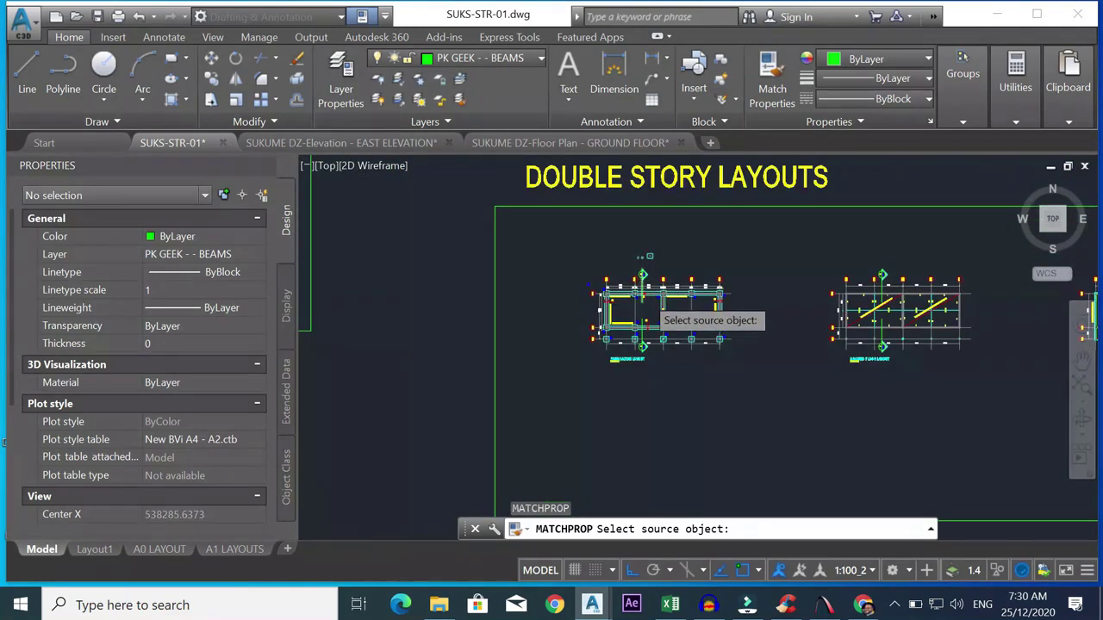
{"action": "scroll", "coordinate": [698, 319], "scroll_direction": "down", "scroll_amount": 3}
{"action": "scroll", "coordinate": [788, 321], "scroll_direction": "up", "scroll_amount": 5}
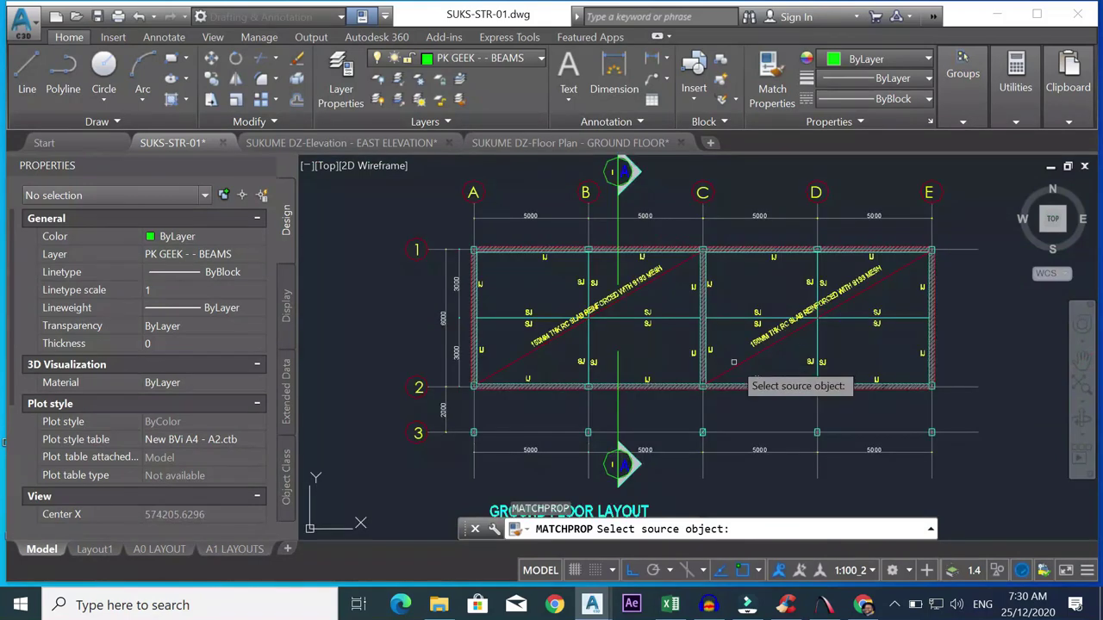
{"action": "left_click", "coordinate": [742, 372]}
{"action": "scroll", "coordinate": [733, 362], "scroll_direction": "down", "scroll_amount": 5}
{"action": "scroll", "coordinate": [707, 344], "scroll_direction": "down", "scroll_amount": 5}
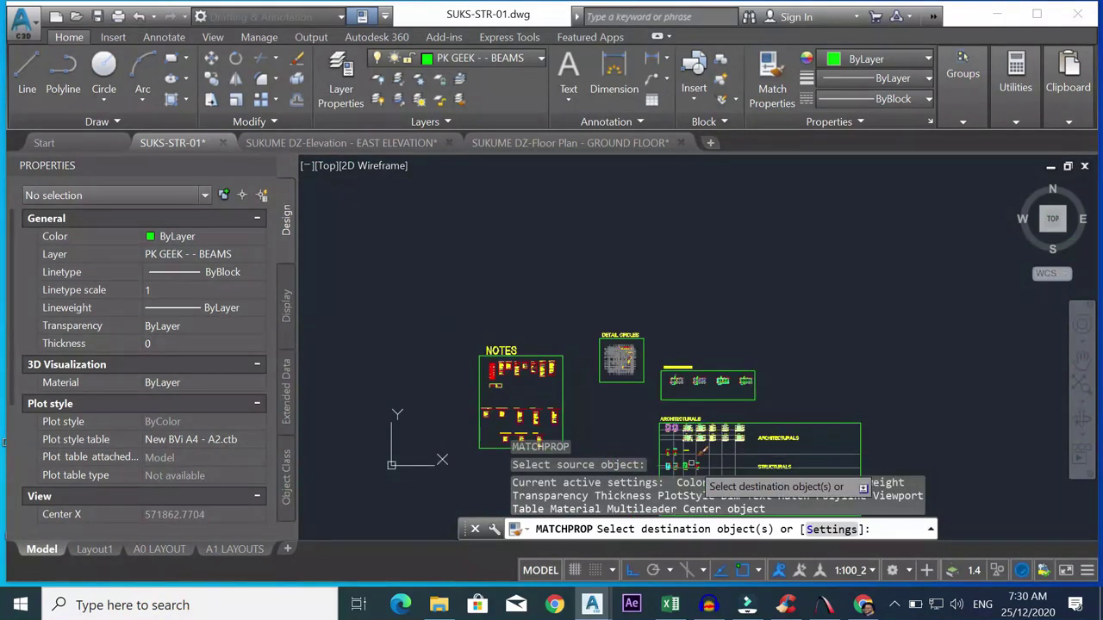
{"action": "scroll", "coordinate": [675, 447], "scroll_direction": "up", "scroll_amount": 6}
{"action": "scroll", "coordinate": [690, 388], "scroll_direction": "up", "scroll_amount": 5}
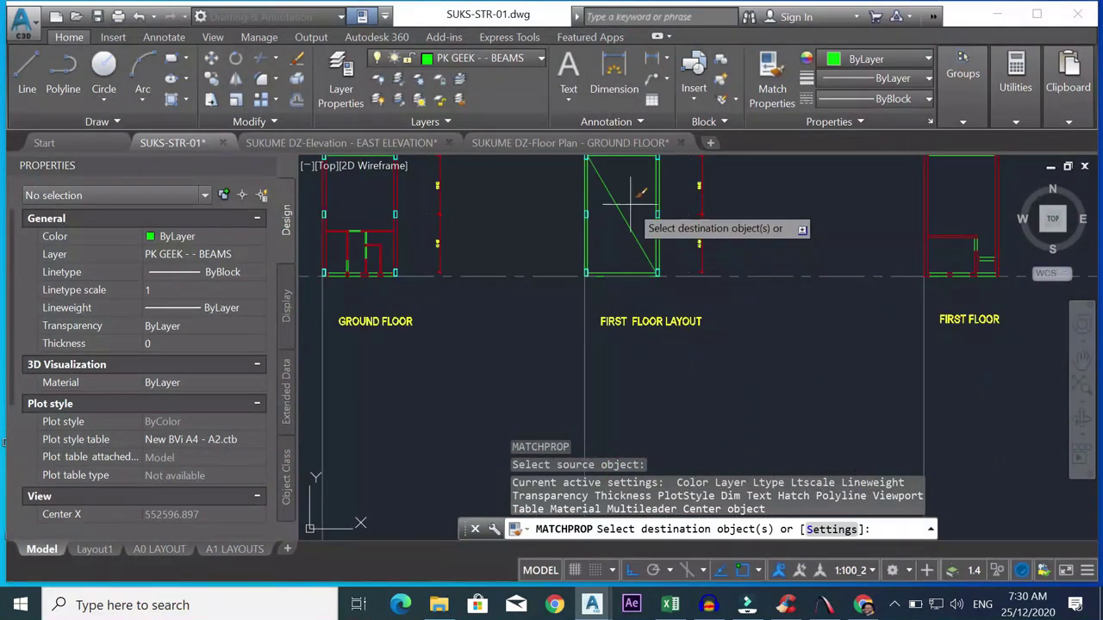
{"action": "left_click", "coordinate": [620, 205]}
- Apply the same matched slab-diagonal properties to the horizontal line inside the canopy
{"action": "scroll", "coordinate": [617, 195], "scroll_direction": "down", "scroll_amount": 2}
{"action": "scroll", "coordinate": [618, 195], "scroll_direction": "up", "scroll_amount": 8}
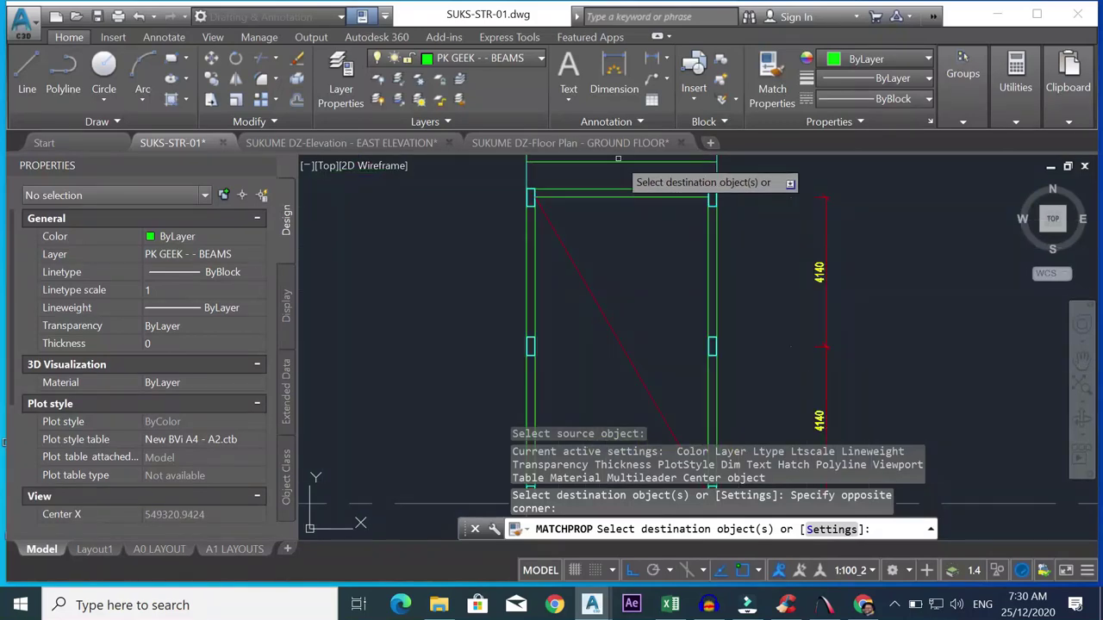
{"action": "left_click", "coordinate": [603, 189]}
{"action": "scroll", "coordinate": [603, 191], "scroll_direction": "down", "scroll_amount": 6}
{"action": "key", "text": "Escape"}
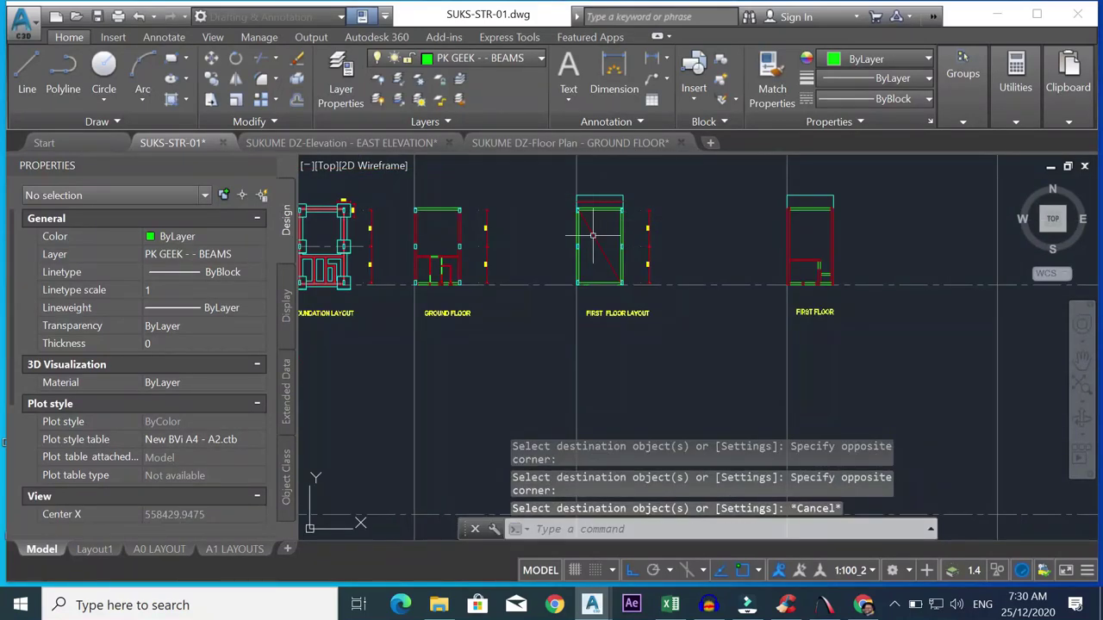
- Inspect the properties of the canopy's outer edge line in the first floor layout
{"action": "scroll", "coordinate": [594, 224], "scroll_direction": "up", "scroll_amount": 4}
{"action": "scroll", "coordinate": [599, 216], "scroll_direction": "down", "scroll_amount": 4}
{"action": "scroll", "coordinate": [600, 216], "scroll_direction": "up", "scroll_amount": 8}
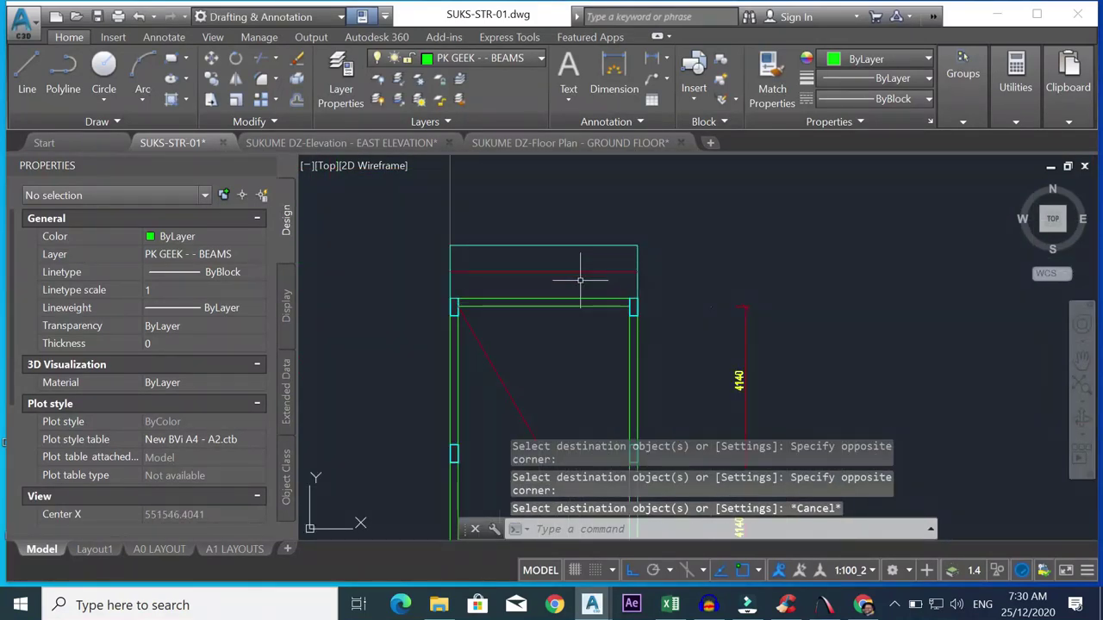
{"action": "left_click", "coordinate": [581, 245]}
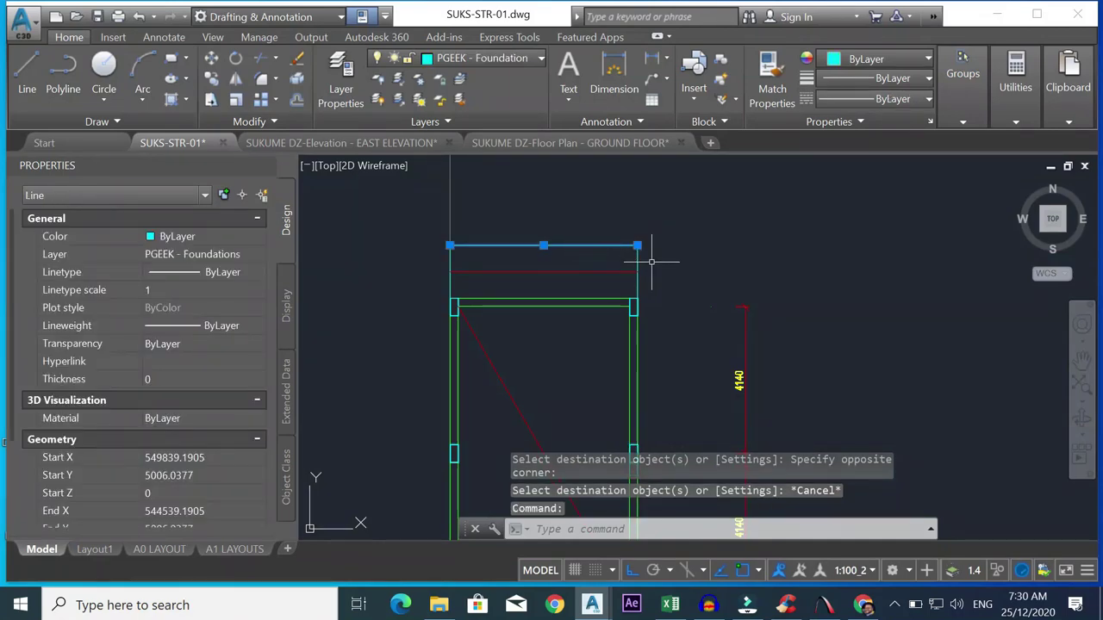
{"action": "key", "text": "Escape"}
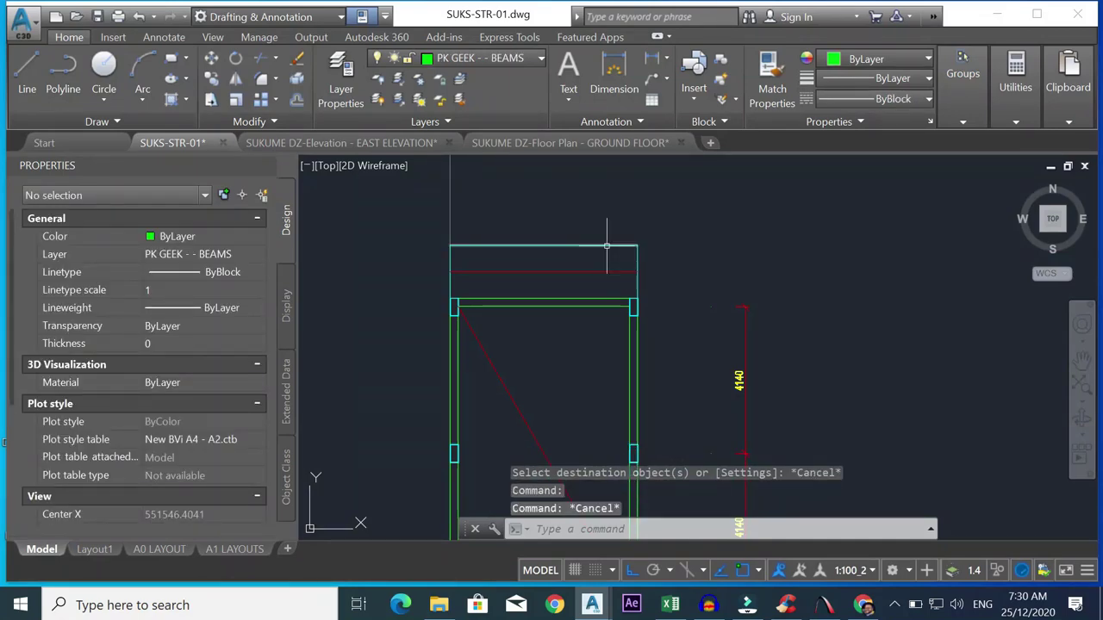
- Draw a rectangle enclosing the first floor layout, from the canopy's upper-left corner to the outer corner of the lower-right column
{"action": "scroll", "coordinate": [668, 283], "scroll_direction": "down", "scroll_amount": 5}
{"action": "scroll", "coordinate": [660, 314], "scroll_direction": "up", "scroll_amount": 2}
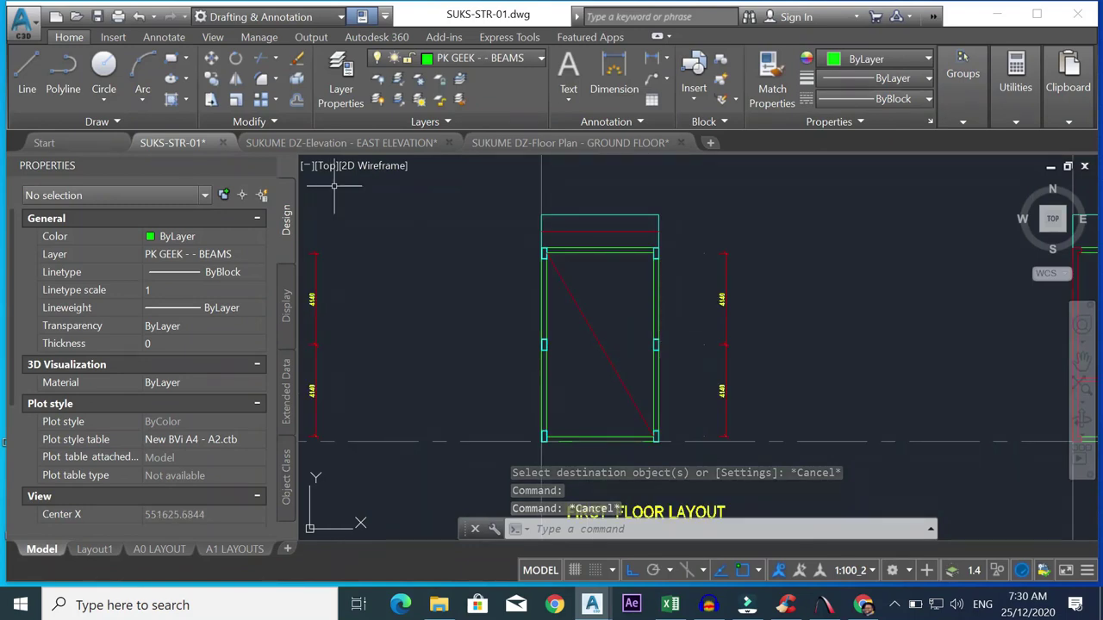
{"action": "left_click", "coordinate": [185, 57]}
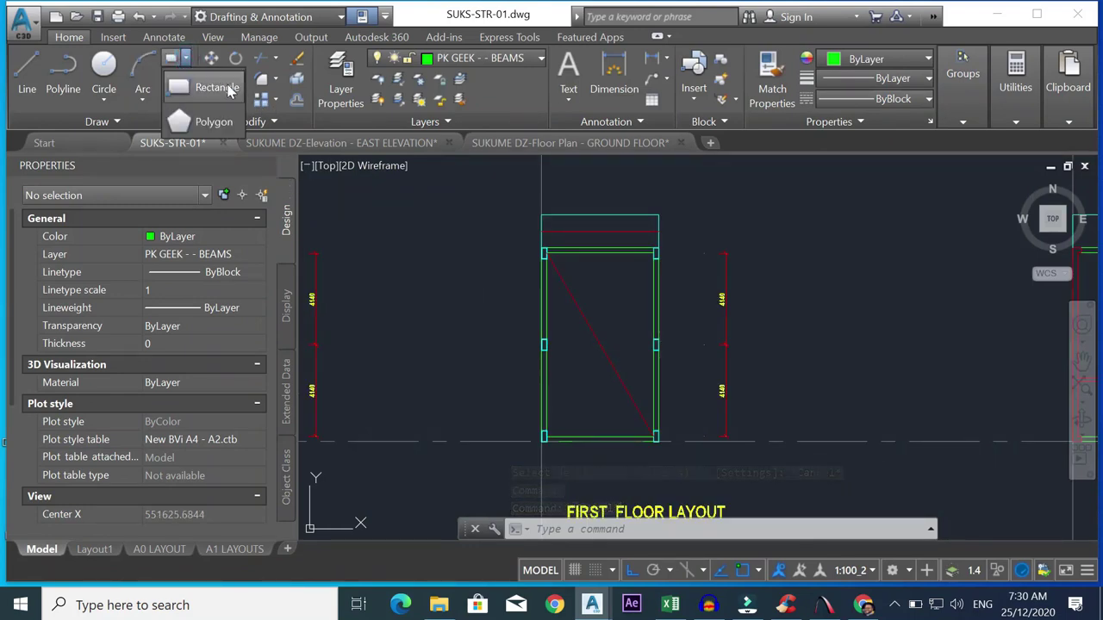
{"action": "left_click", "coordinate": [206, 80]}
{"action": "scroll", "coordinate": [534, 216], "scroll_direction": "up", "scroll_amount": 2}
{"action": "scroll", "coordinate": [486, 185], "scroll_direction": "down", "scroll_amount": 4}
{"action": "left_click", "coordinate": [593, 267]}
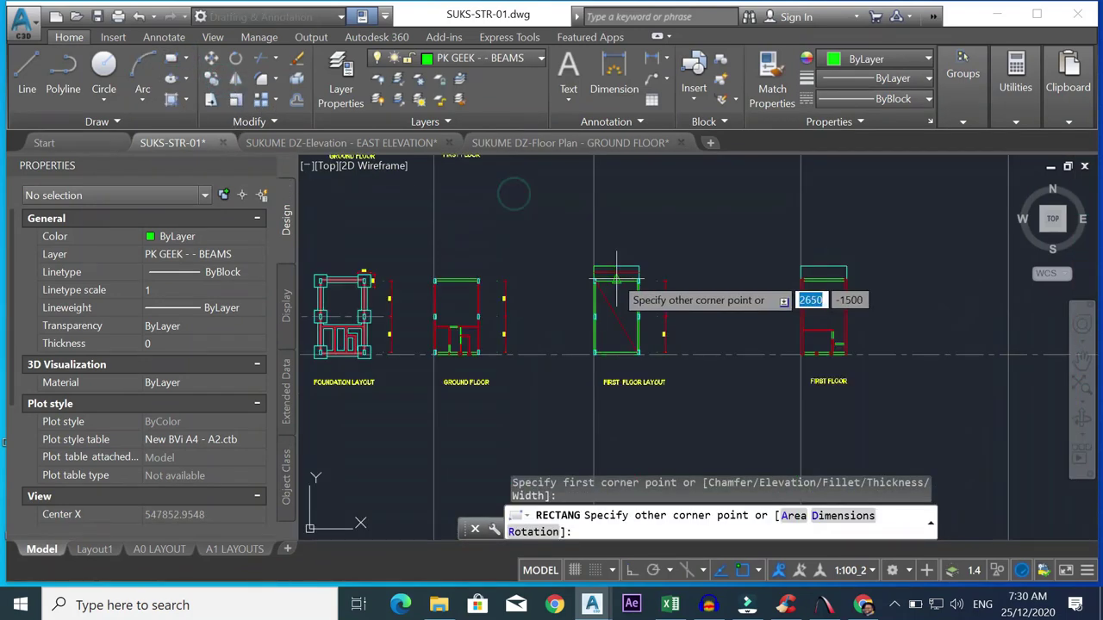
{"action": "scroll", "coordinate": [629, 355], "scroll_direction": "up", "scroll_amount": 6}
{"action": "key", "text": "Escape"}
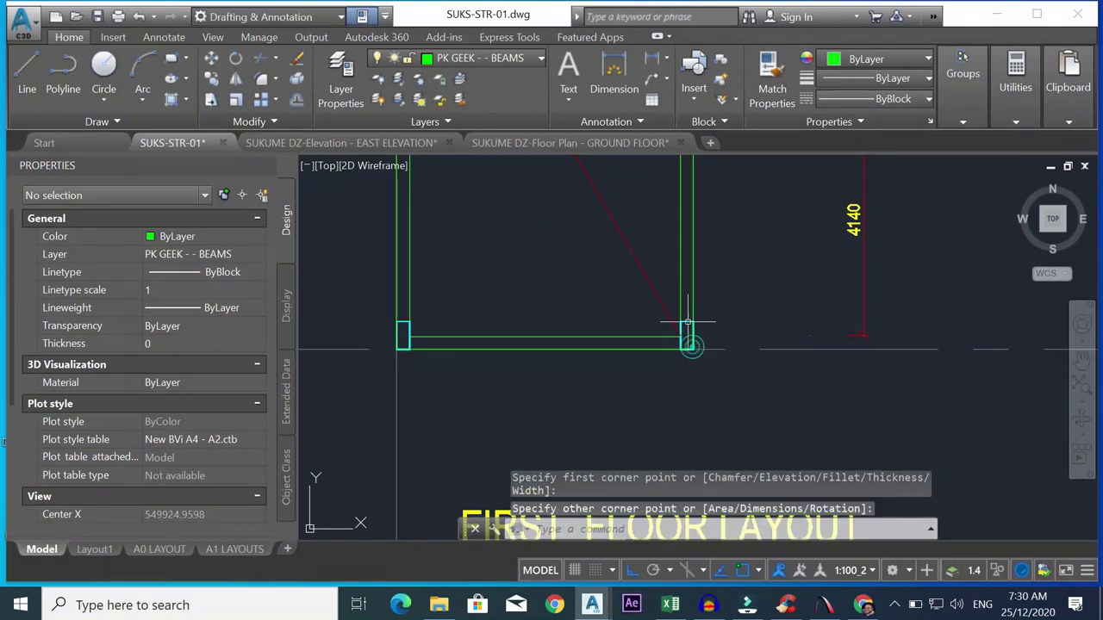
- Match the enclosing rectangle to the properties of the cyan column outline in the first floor layout
{"action": "type", "text": "MA"}
{"action": "key", "text": "Return"}
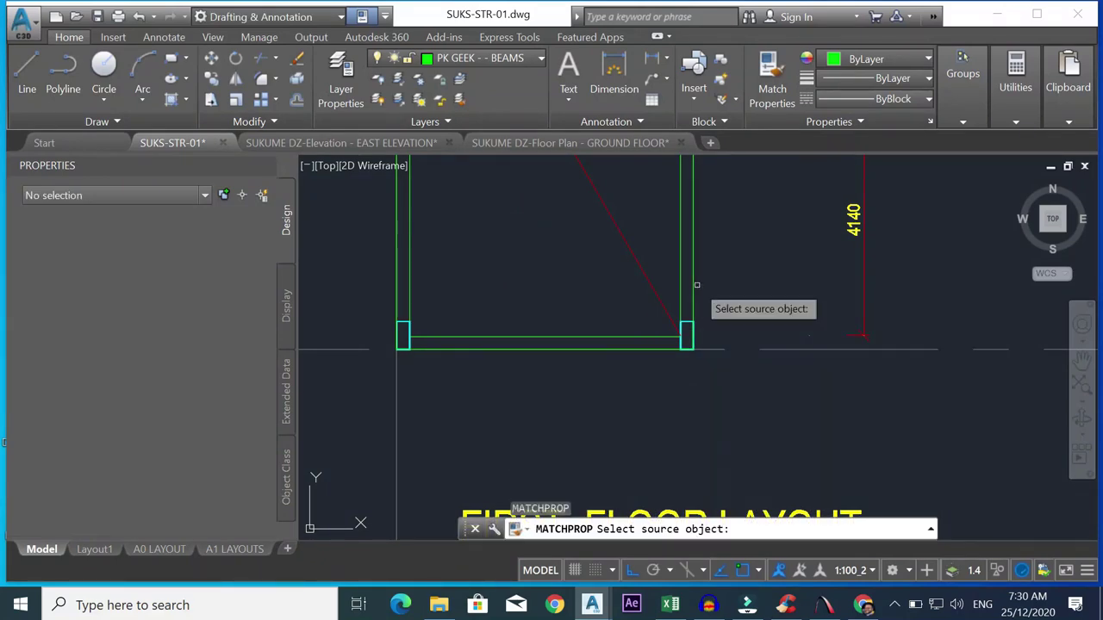
{"action": "left_click", "coordinate": [686, 323]}
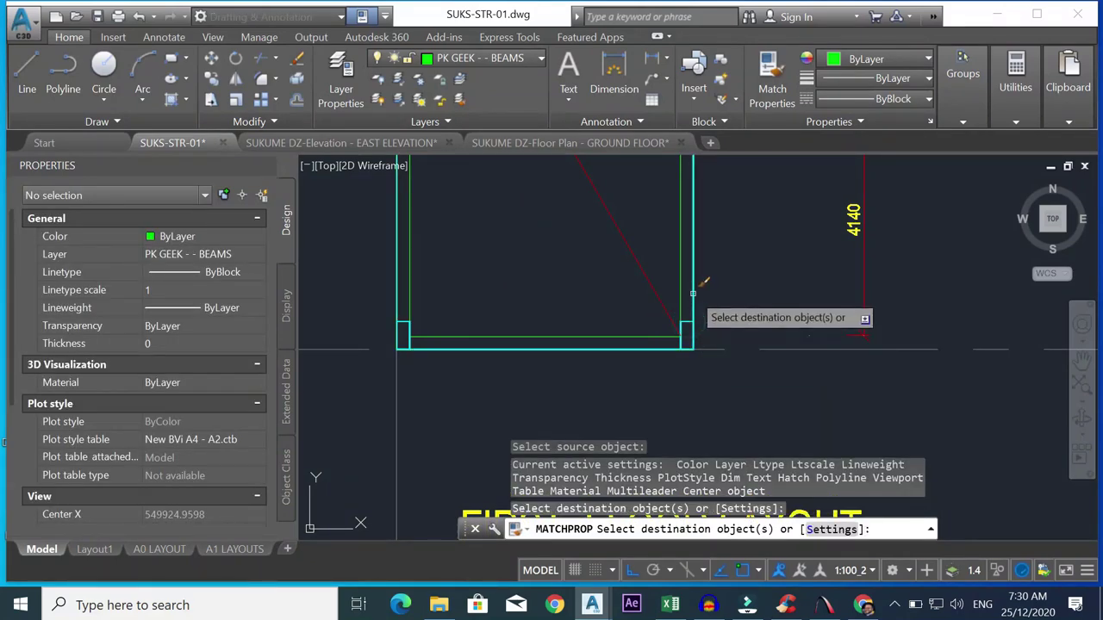
{"action": "scroll", "coordinate": [686, 322], "scroll_direction": "down", "scroll_amount": 4}
{"action": "key", "text": "Escape"}
{"action": "scroll", "coordinate": [655, 181], "scroll_direction": "up", "scroll_amount": 4}
{"action": "scroll", "coordinate": [713, 261], "scroll_direction": "down", "scroll_amount": 4}
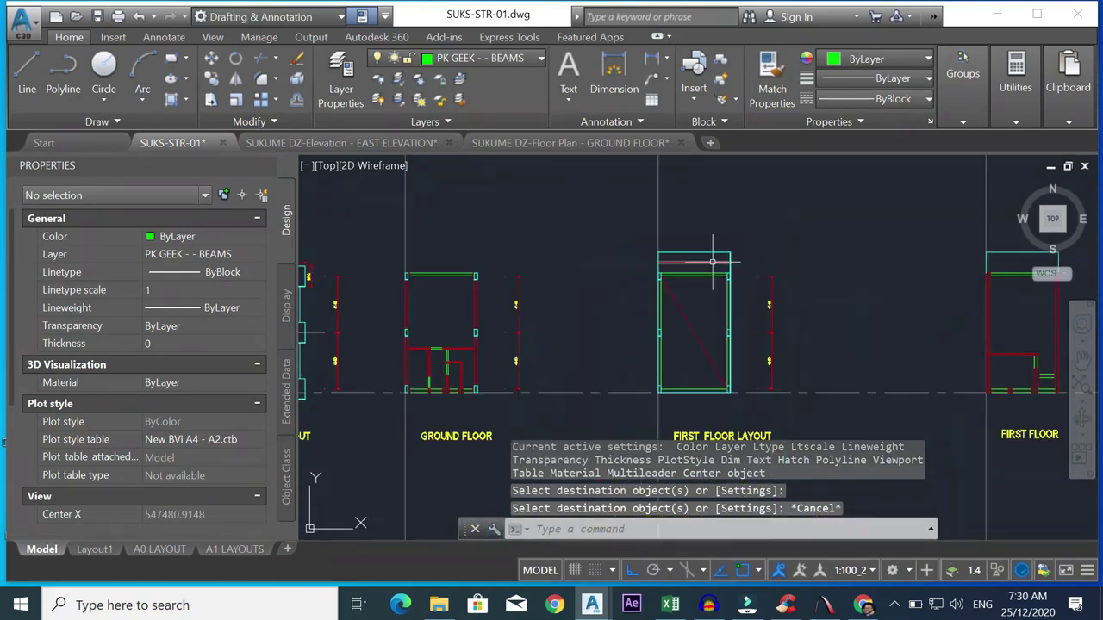
- Draw a polyline between canopy and building along the upper beam's outer edge, spanning the full width of the enclosing rectangle
{"action": "scroll", "coordinate": [697, 290], "scroll_direction": "up", "scroll_amount": 2}
{"action": "scroll", "coordinate": [752, 281], "scroll_direction": "down", "scroll_amount": 4}
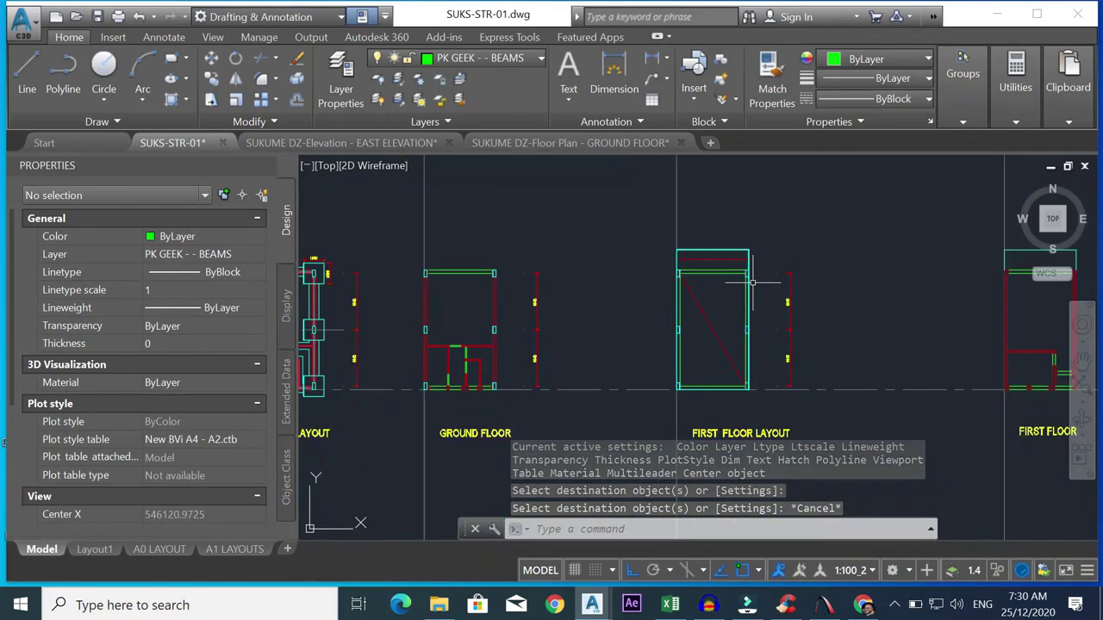
{"action": "scroll", "coordinate": [752, 281], "scroll_direction": "up", "scroll_amount": 5}
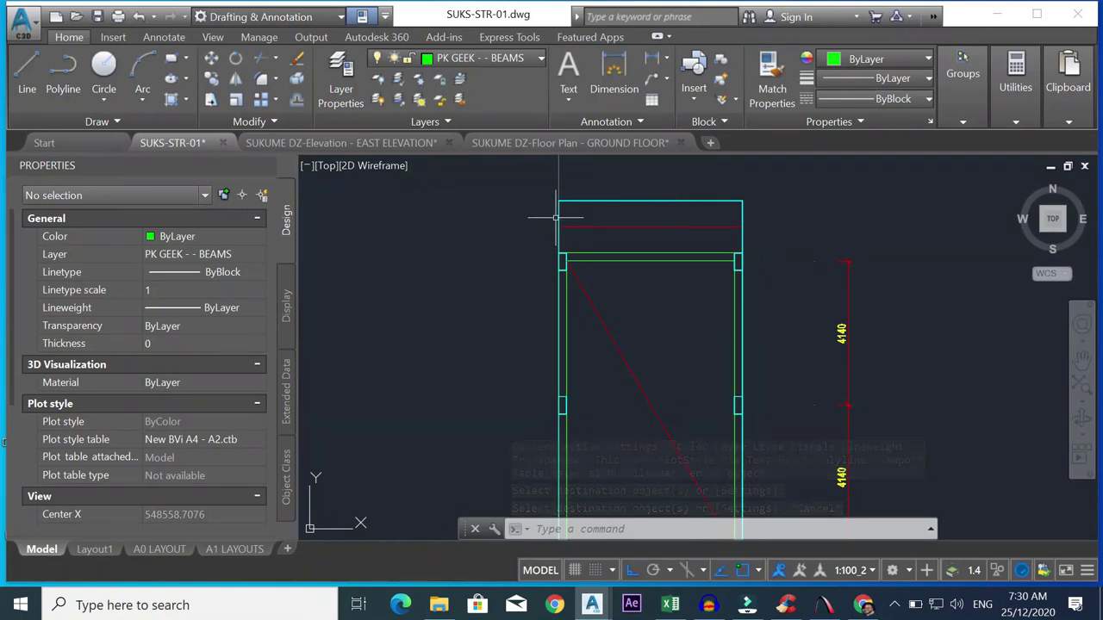
{"action": "scroll", "coordinate": [763, 311], "scroll_direction": "down", "scroll_amount": 2}
{"action": "scroll", "coordinate": [686, 282], "scroll_direction": "up", "scroll_amount": 4}
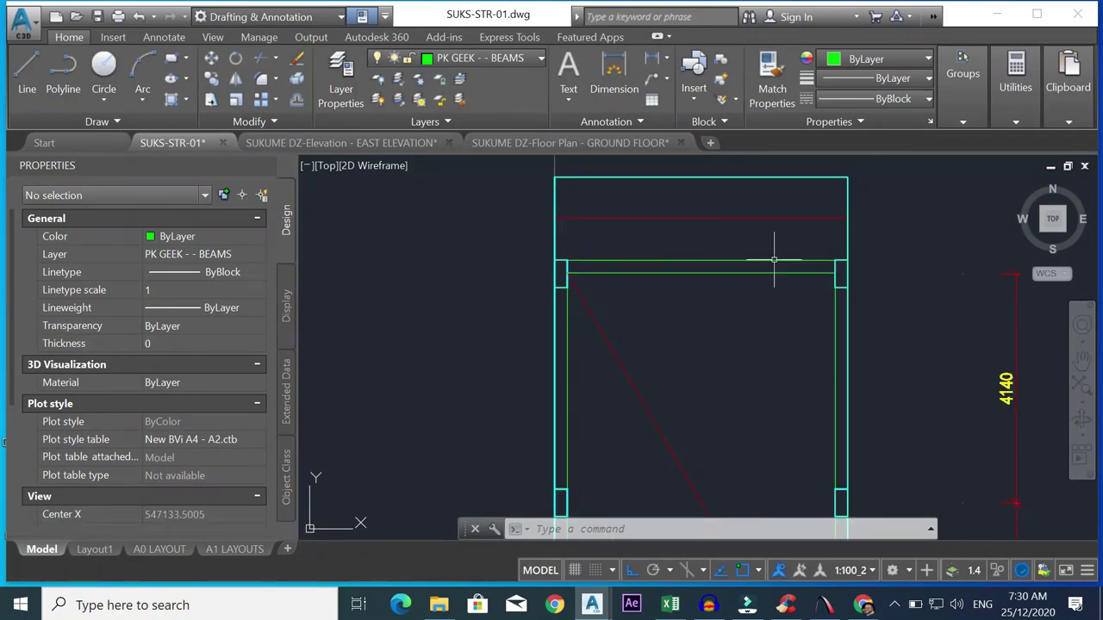
{"action": "left_click", "coordinate": [56, 82]}
{"action": "left_click", "coordinate": [552, 260]}
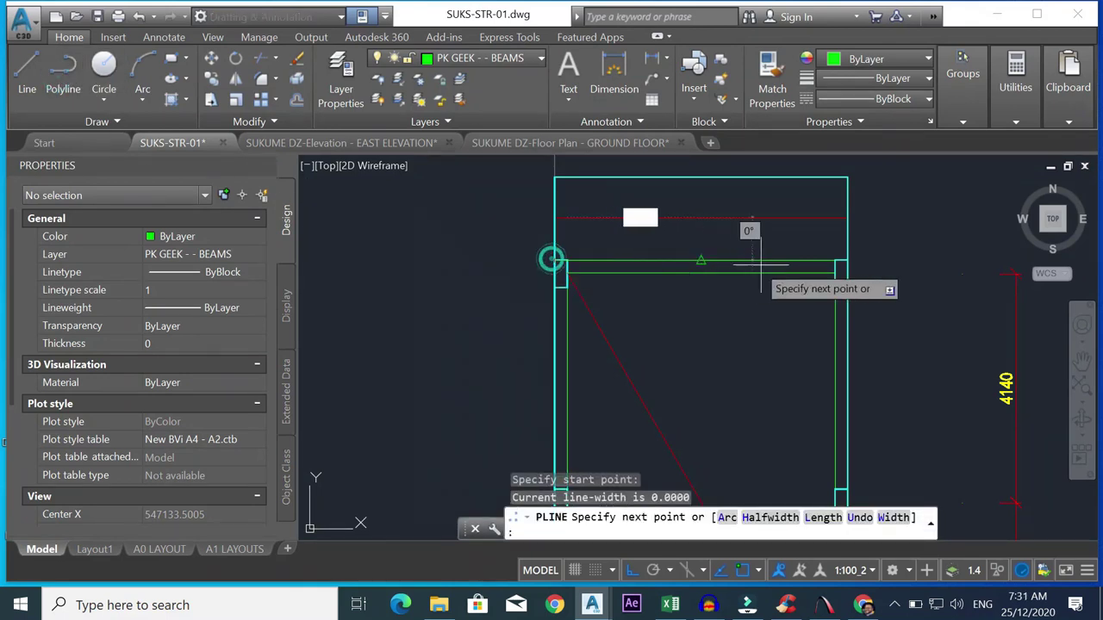
{"action": "left_click", "coordinate": [840, 261]}
{"action": "key", "text": "Escape"}
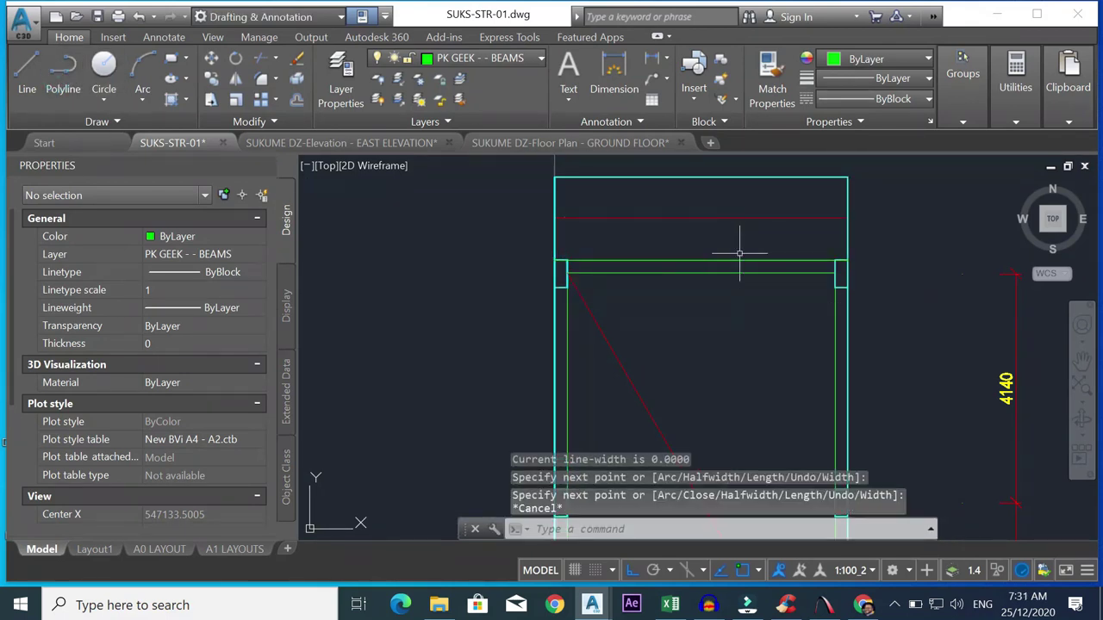
- Match the new polyline between the canopy and the building to the properties of the cyan outer outline
{"action": "left_click", "coordinate": [771, 86]}
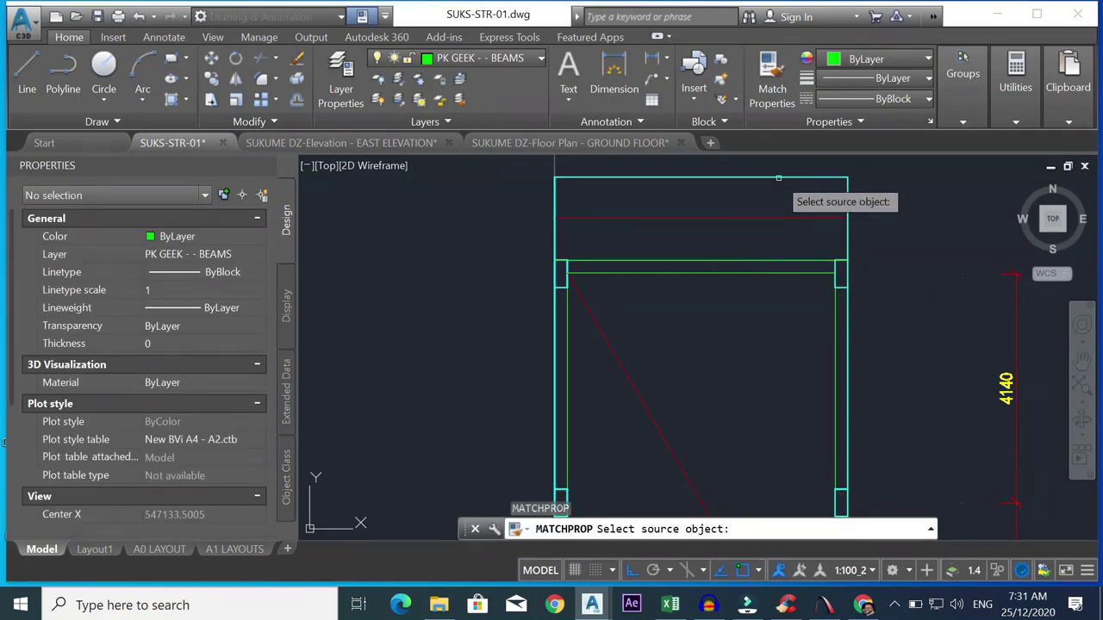
{"action": "left_click", "coordinate": [783, 177]}
{"action": "key", "text": "Escape"}
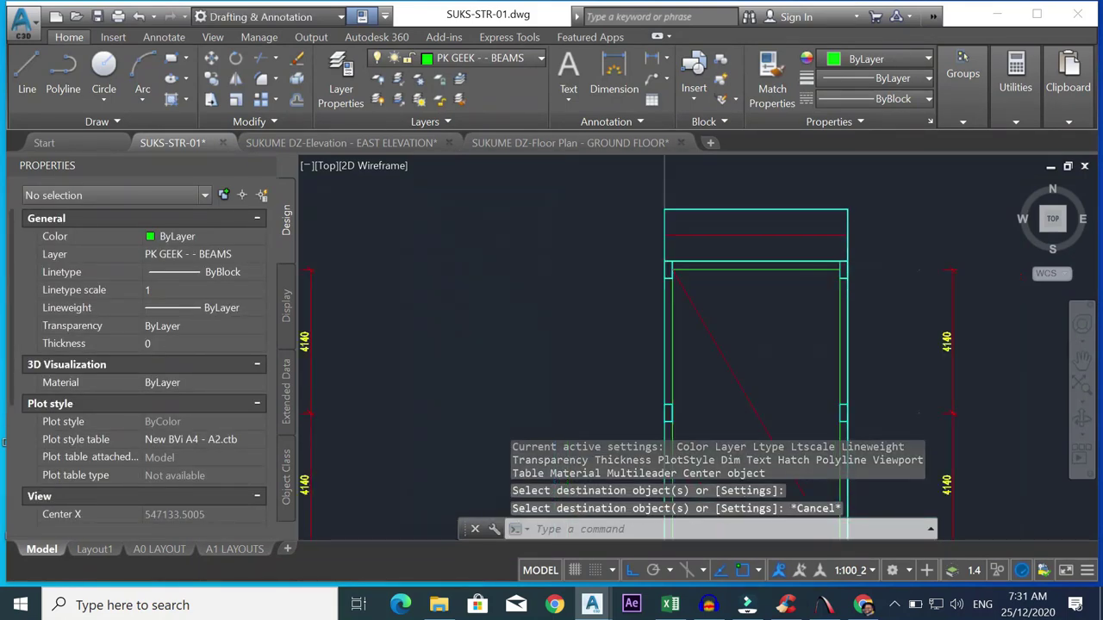
{"action": "scroll", "coordinate": [827, 257], "scroll_direction": "down", "scroll_amount": 2}
{"action": "scroll", "coordinate": [827, 257], "scroll_direction": "up", "scroll_amount": 2}
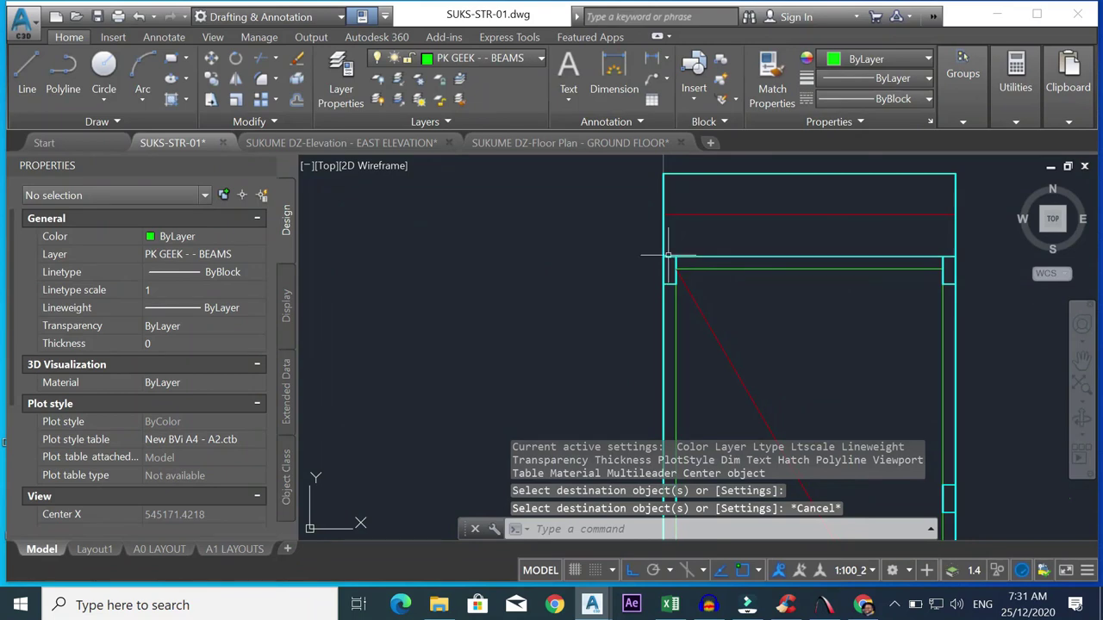
{"action": "scroll", "coordinate": [668, 255], "scroll_direction": "down", "scroll_amount": 3}
{"action": "scroll", "coordinate": [699, 217], "scroll_direction": "up", "scroll_amount": 5}
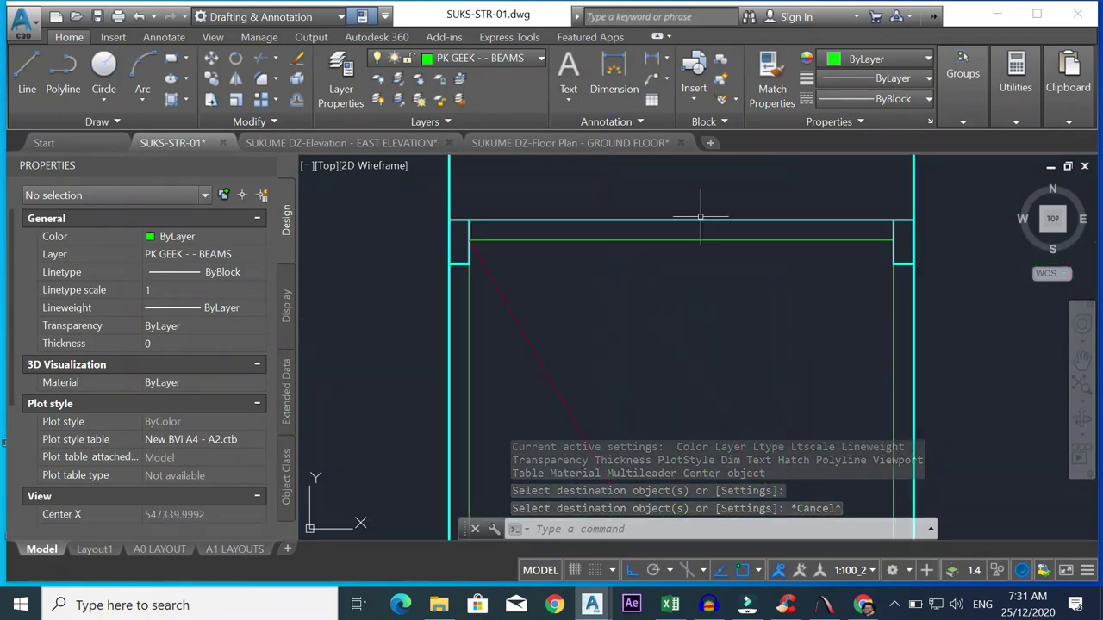
- Change the linetype of the upper beam's inner line in the first floor layout to HIDDEN2
{"action": "left_click", "coordinate": [700, 217]}
{"action": "left_click", "coordinate": [683, 248]}
{"action": "left_click", "coordinate": [890, 100]}
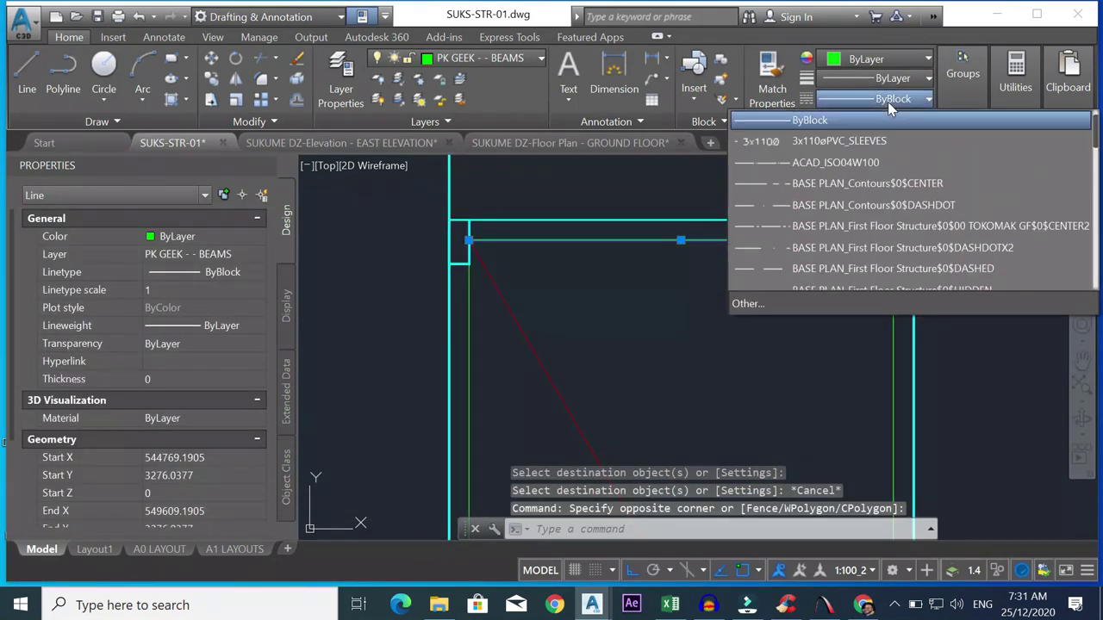
{"action": "scroll", "coordinate": [849, 215], "scroll_direction": "down", "scroll_amount": 5}
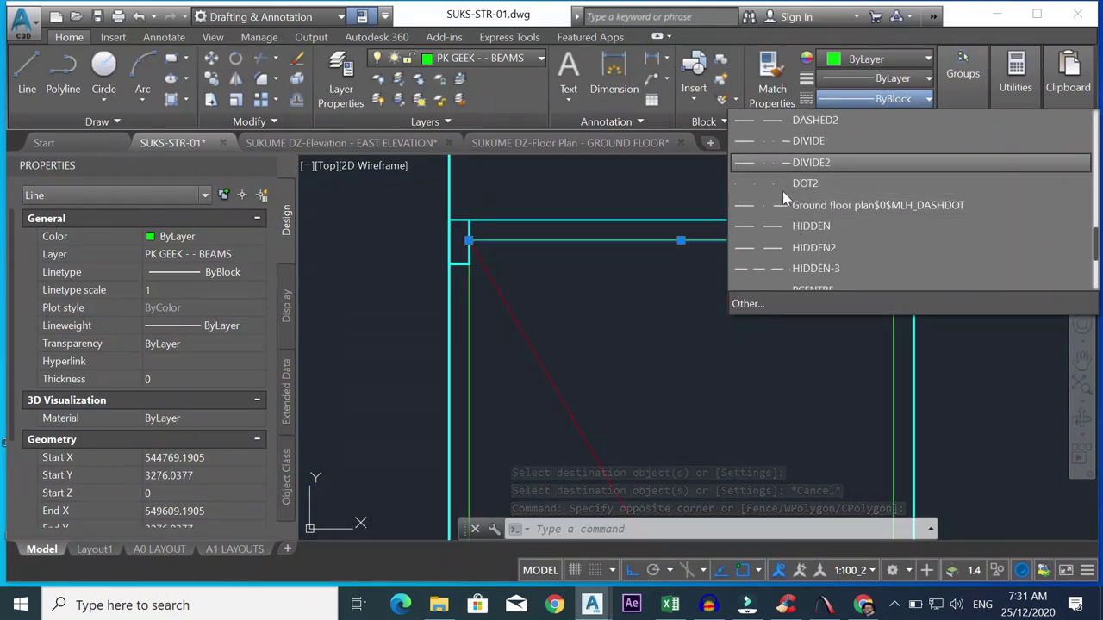
{"action": "left_click", "coordinate": [781, 248]}
{"action": "scroll", "coordinate": [702, 258], "scroll_direction": "down", "scroll_amount": 4}
{"action": "key", "text": "Escape"}
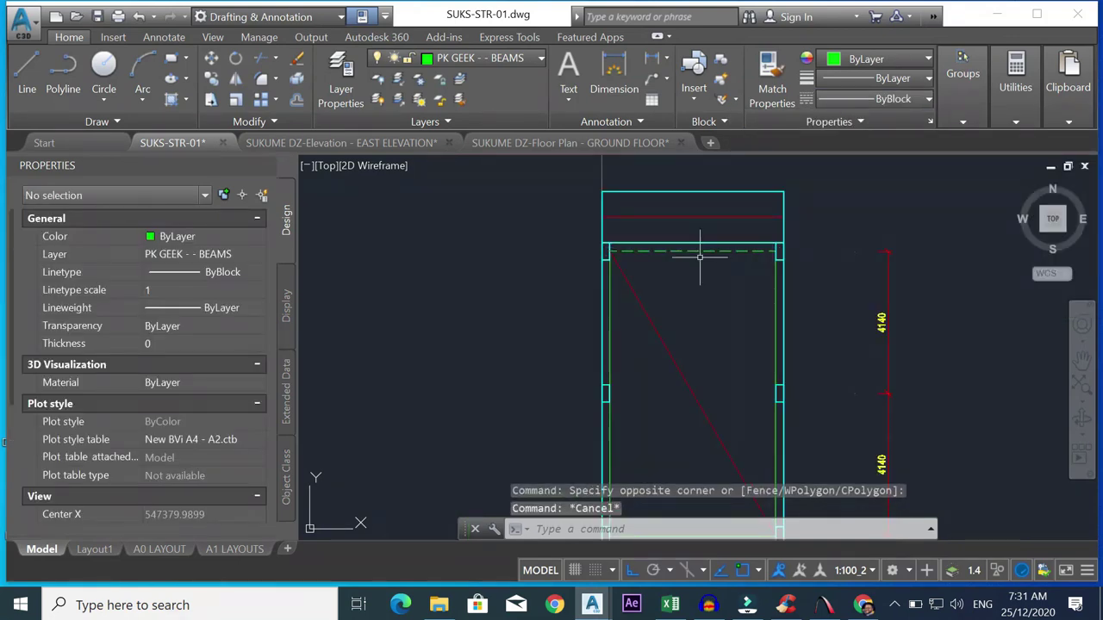
- Match the inner beam lines along the other three sides of the first floor layout to the dashed upper beam line
{"action": "type", "text": "MA"}
{"action": "key", "text": "Return"}
{"action": "left_click", "coordinate": [698, 251]}
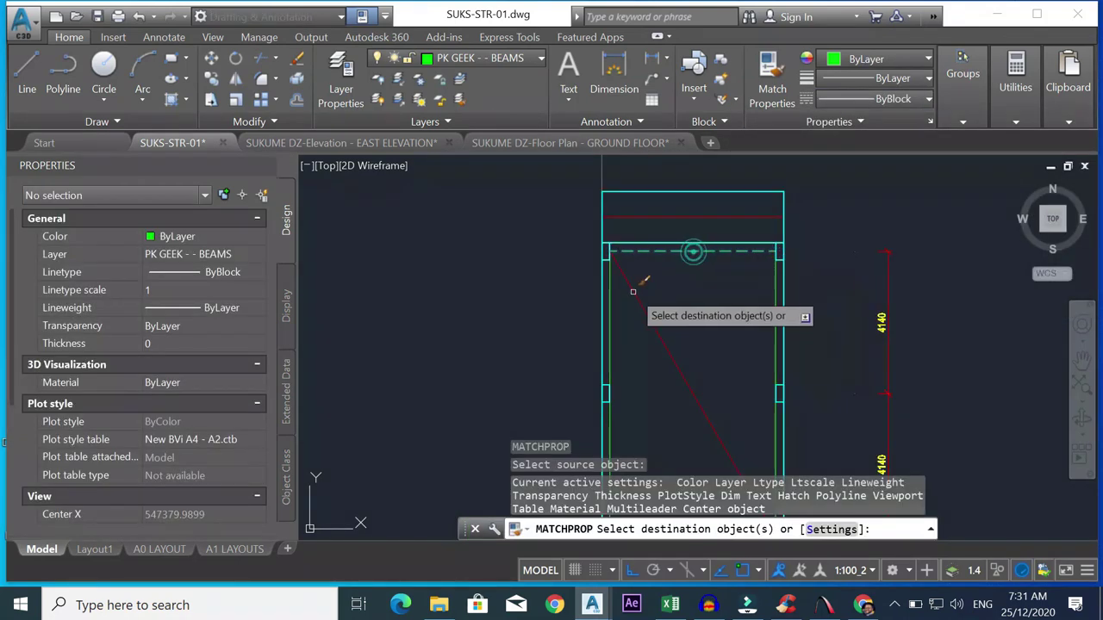
{"action": "left_click", "coordinate": [611, 296]}
{"action": "left_click", "coordinate": [778, 312]}
{"action": "scroll", "coordinate": [749, 345], "scroll_direction": "down", "scroll_amount": 3}
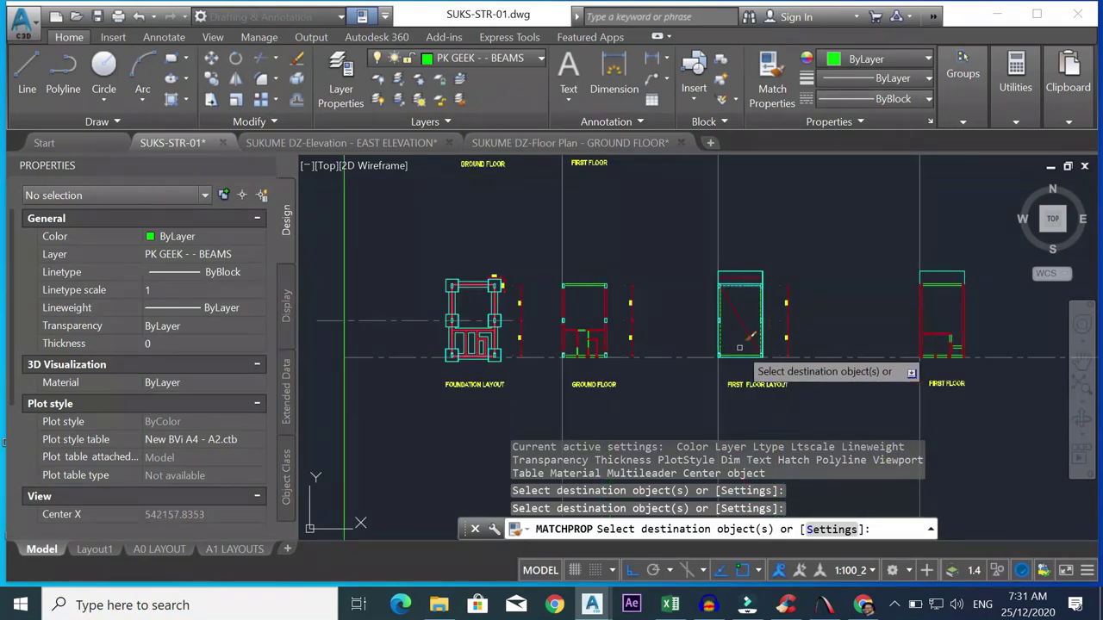
{"action": "scroll", "coordinate": [741, 348], "scroll_direction": "up", "scroll_amount": 3}
{"action": "key", "text": "Escape"}
{"action": "scroll", "coordinate": [707, 229], "scroll_direction": "down", "scroll_amount": 8}
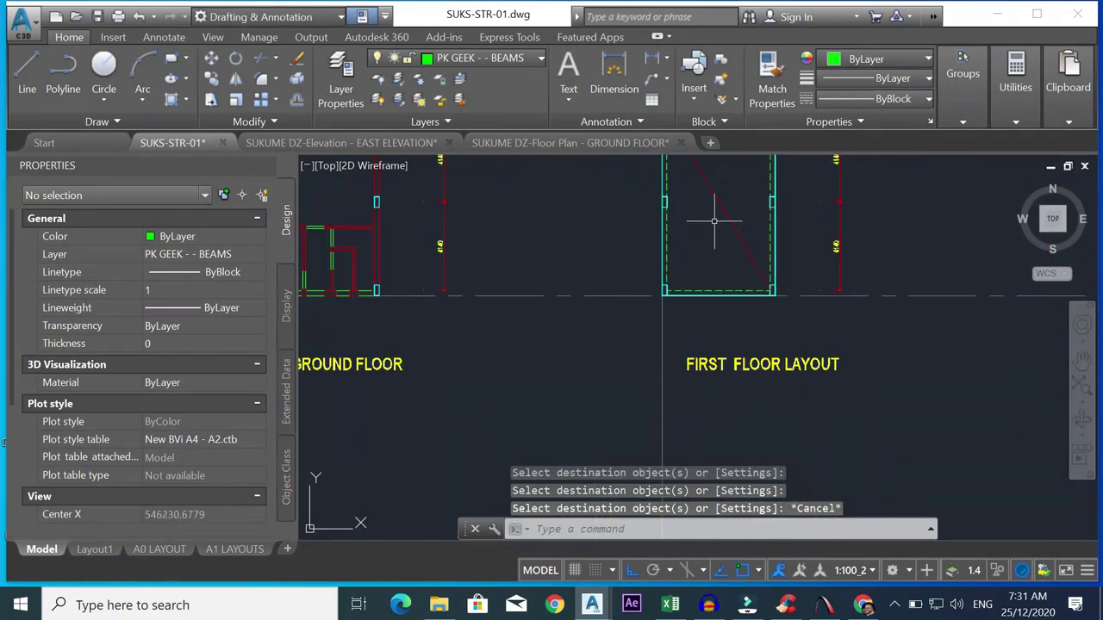
{"action": "scroll", "coordinate": [707, 209], "scroll_direction": "up", "scroll_amount": 6}
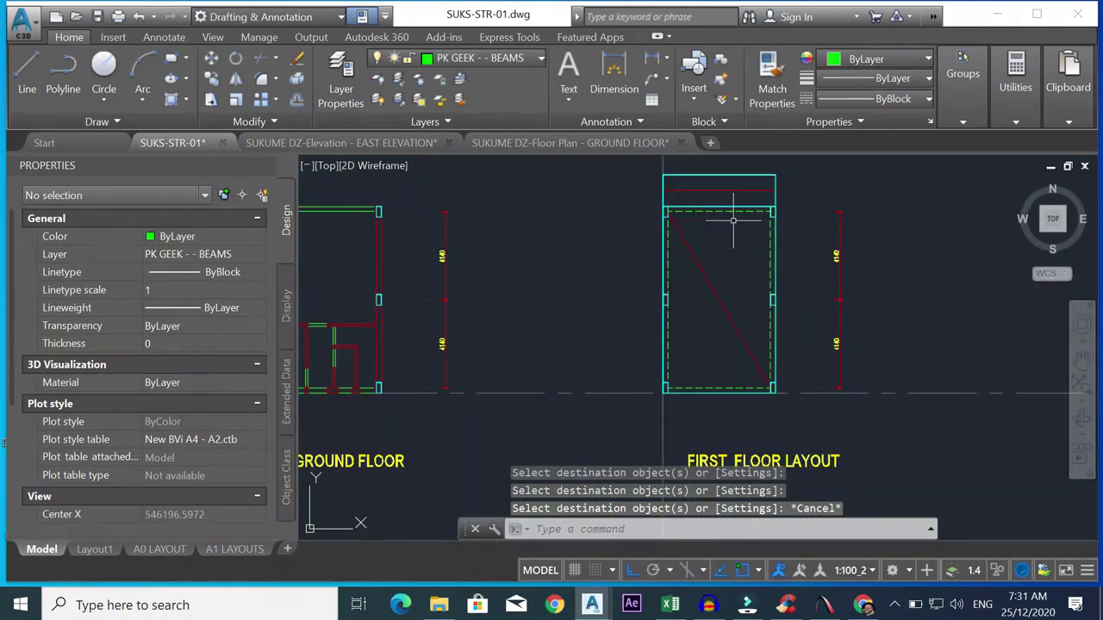
- Move the FIRST FLOOR LAYOUT title so its start aligns with the vertical construction line at the plan's left edge
{"action": "scroll", "coordinate": [733, 222], "scroll_direction": "down", "scroll_amount": 3}
{"action": "scroll", "coordinate": [733, 210], "scroll_direction": "up", "scroll_amount": 5}
{"action": "scroll", "coordinate": [658, 224], "scroll_direction": "down", "scroll_amount": 3}
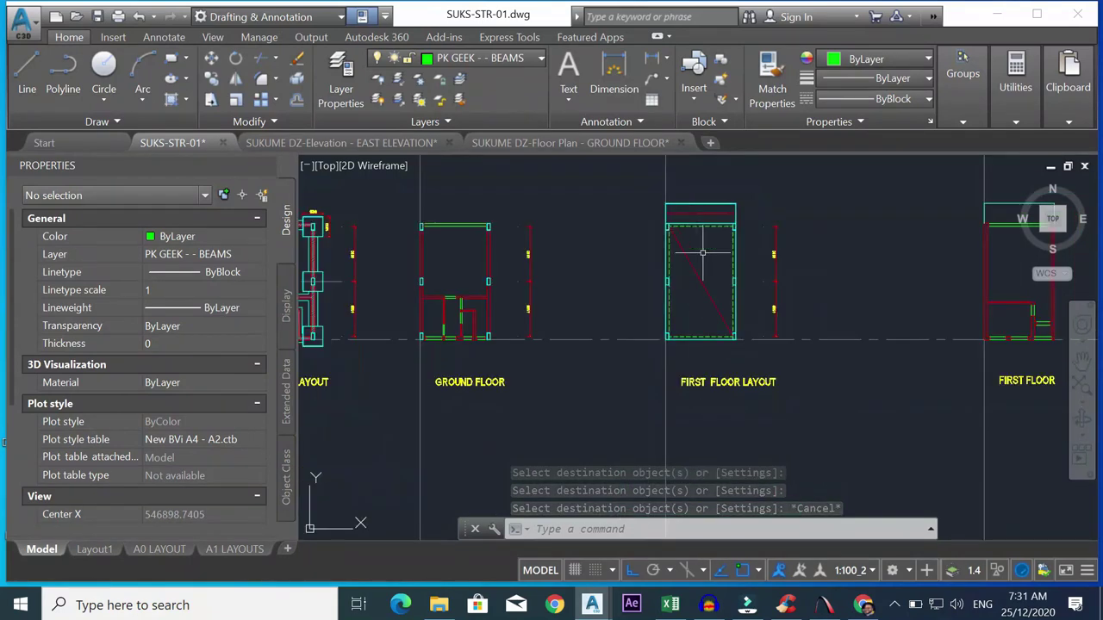
{"action": "scroll", "coordinate": [698, 383], "scroll_direction": "up", "scroll_amount": 3}
{"action": "left_click", "coordinate": [673, 384]}
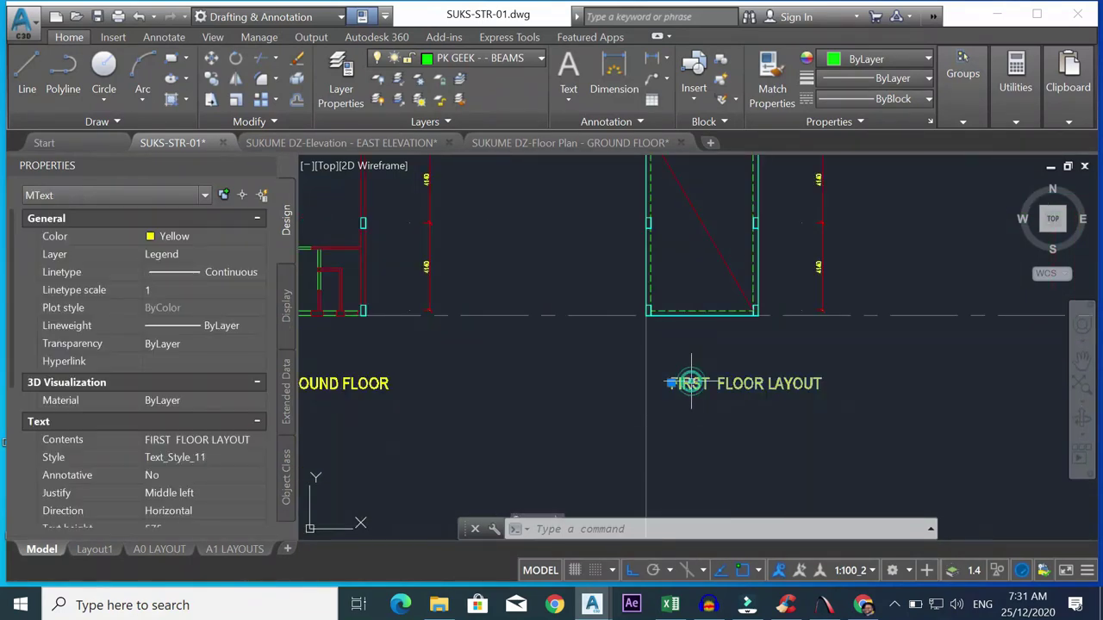
{"action": "left_click", "coordinate": [674, 384]}
{"action": "left_click", "coordinate": [649, 383]}
{"action": "key", "text": "Escape"}
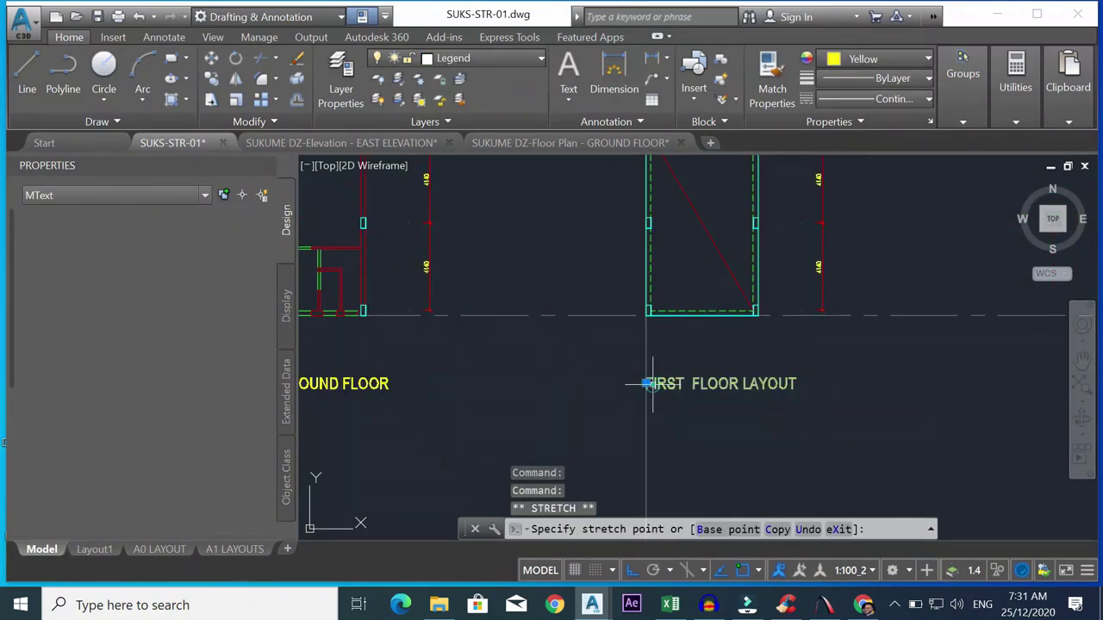
- Examine the first floor layout's outline, dashed beams and canopy, and compare it with the neighbouring layouts in the drawing
{"action": "scroll", "coordinate": [693, 374], "scroll_direction": "down", "scroll_amount": 3}
{"action": "scroll", "coordinate": [731, 343], "scroll_direction": "up", "scroll_amount": 6}
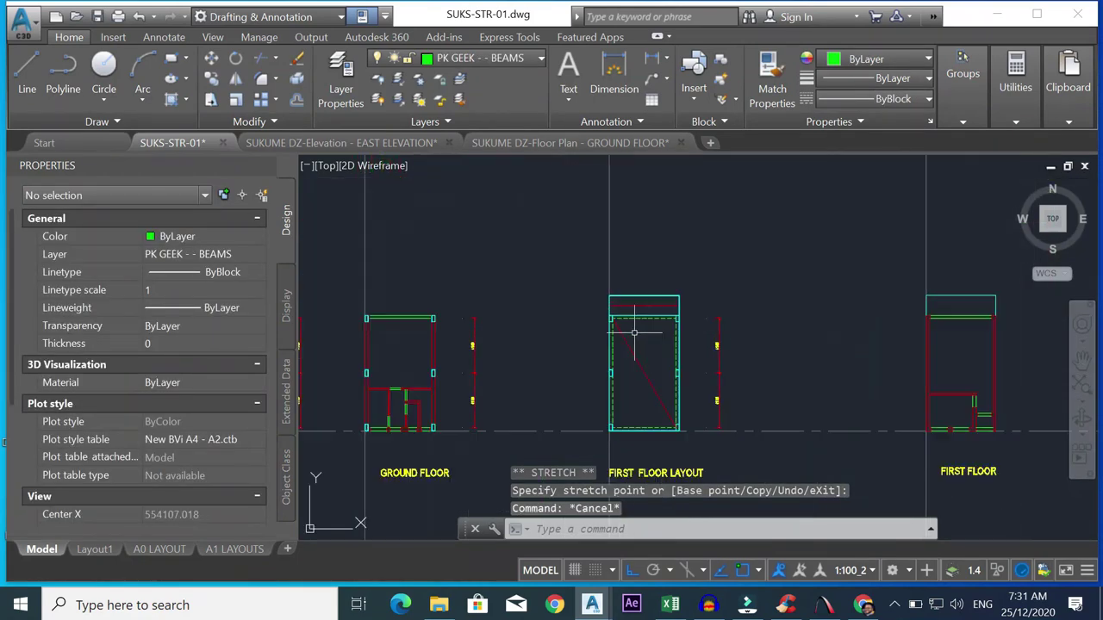
{"action": "scroll", "coordinate": [660, 339], "scroll_direction": "down", "scroll_amount": 3}
{"action": "scroll", "coordinate": [660, 340], "scroll_direction": "up", "scroll_amount": 3}
{"action": "scroll", "coordinate": [660, 339], "scroll_direction": "down", "scroll_amount": 3}
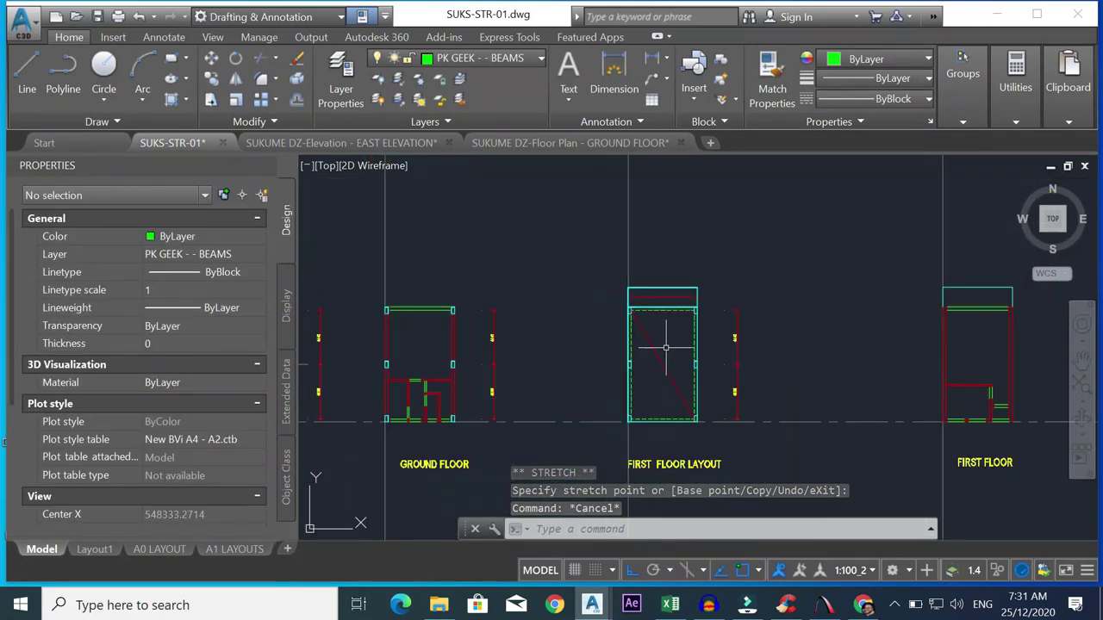
{"action": "scroll", "coordinate": [649, 372], "scroll_direction": "up", "scroll_amount": 2}
{"action": "scroll", "coordinate": [628, 361], "scroll_direction": "up", "scroll_amount": 3}
{"action": "scroll", "coordinate": [615, 362], "scroll_direction": "down", "scroll_amount": 3}
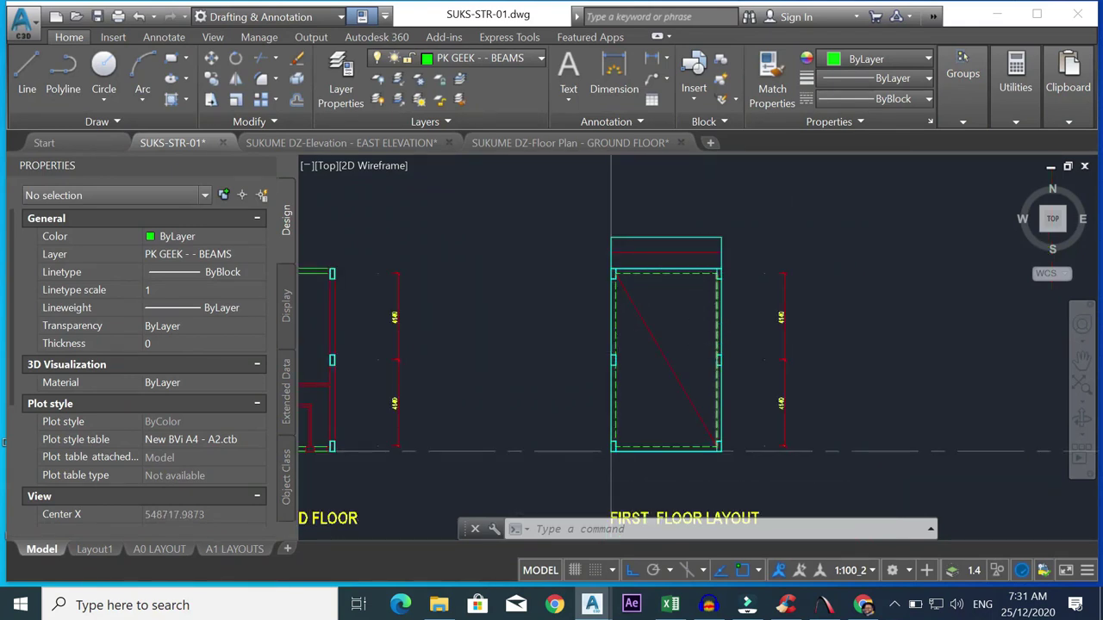
{"action": "scroll", "coordinate": [724, 261], "scroll_direction": "up", "scroll_amount": 2}
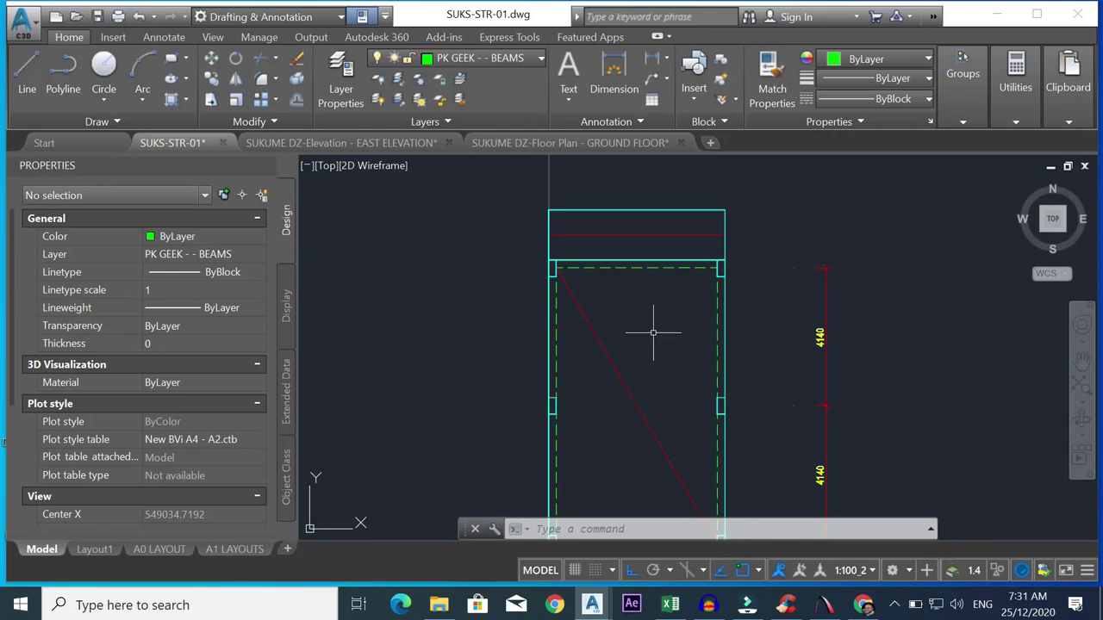
{"action": "scroll", "coordinate": [713, 263], "scroll_direction": "up", "scroll_amount": 1}
{"action": "scroll", "coordinate": [713, 264], "scroll_direction": "down", "scroll_amount": 4}
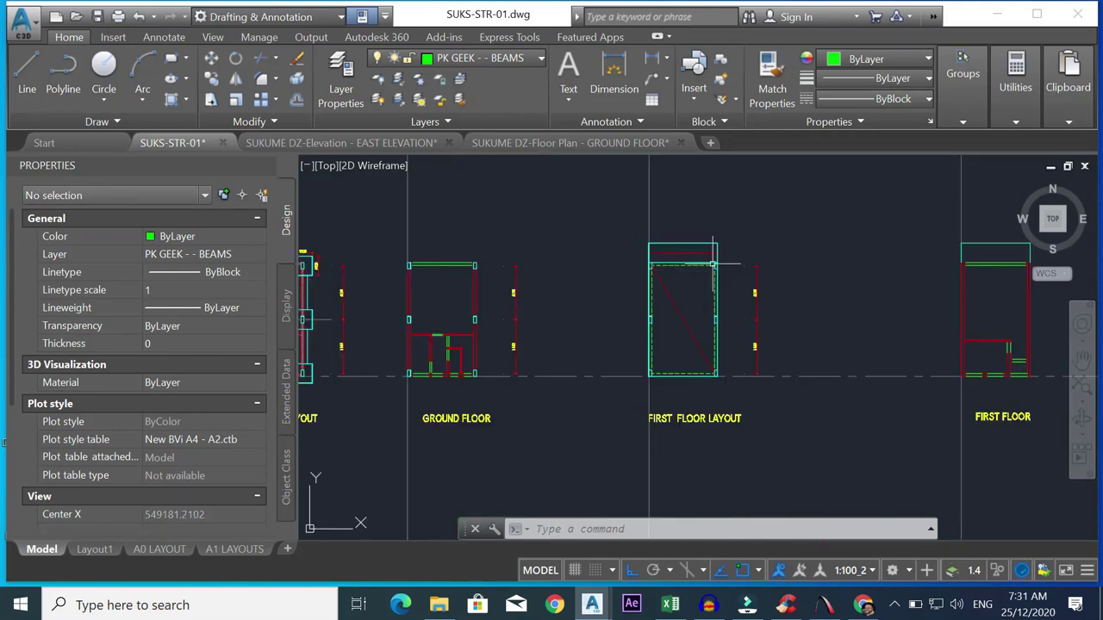
{"action": "scroll", "coordinate": [713, 264], "scroll_direction": "up", "scroll_amount": 4}
{"action": "scroll", "coordinate": [709, 335], "scroll_direction": "down", "scroll_amount": 4}
{"action": "scroll", "coordinate": [712, 331], "scroll_direction": "up", "scroll_amount": 2}
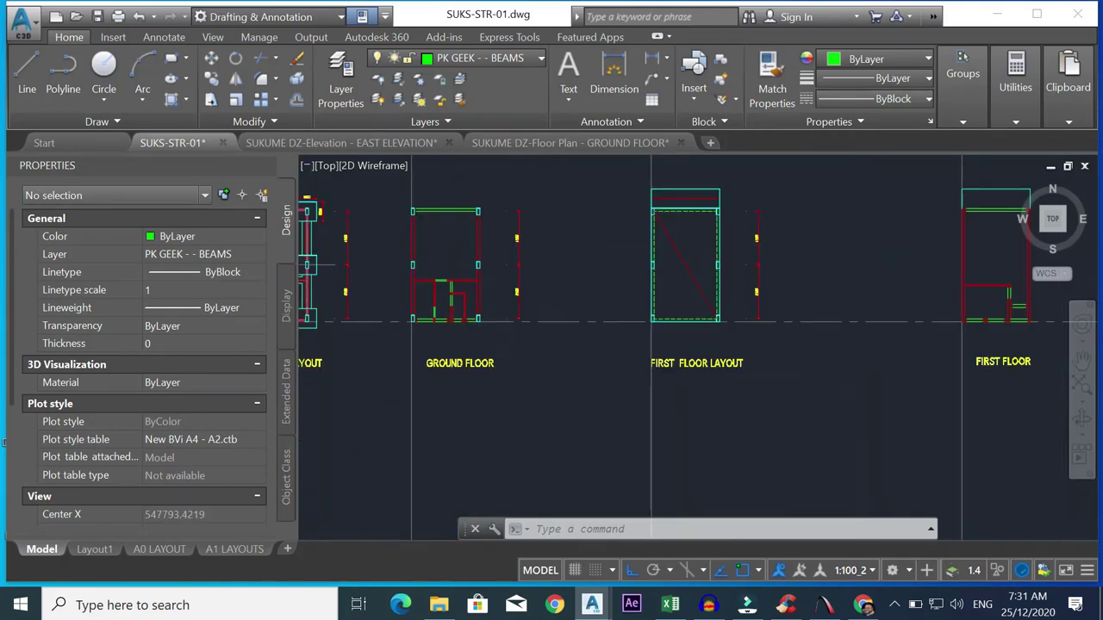
{"action": "scroll", "coordinate": [714, 327], "scroll_direction": "down", "scroll_amount": 2}
{"action": "scroll", "coordinate": [709, 334], "scroll_direction": "up", "scroll_amount": 5}
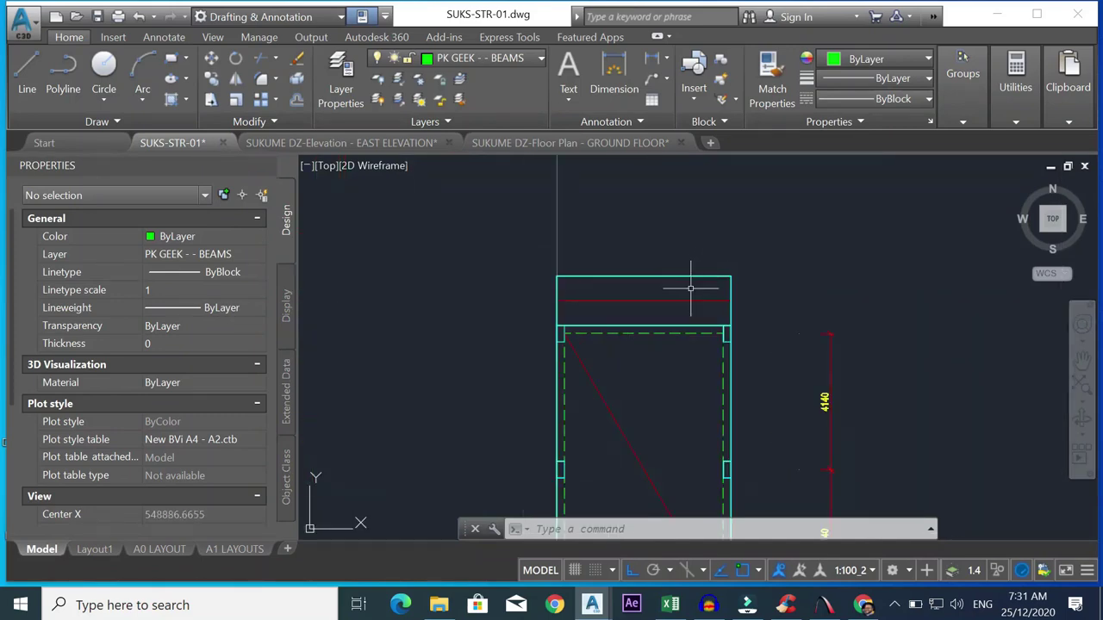
{"action": "scroll", "coordinate": [669, 304], "scroll_direction": "down", "scroll_amount": 5}
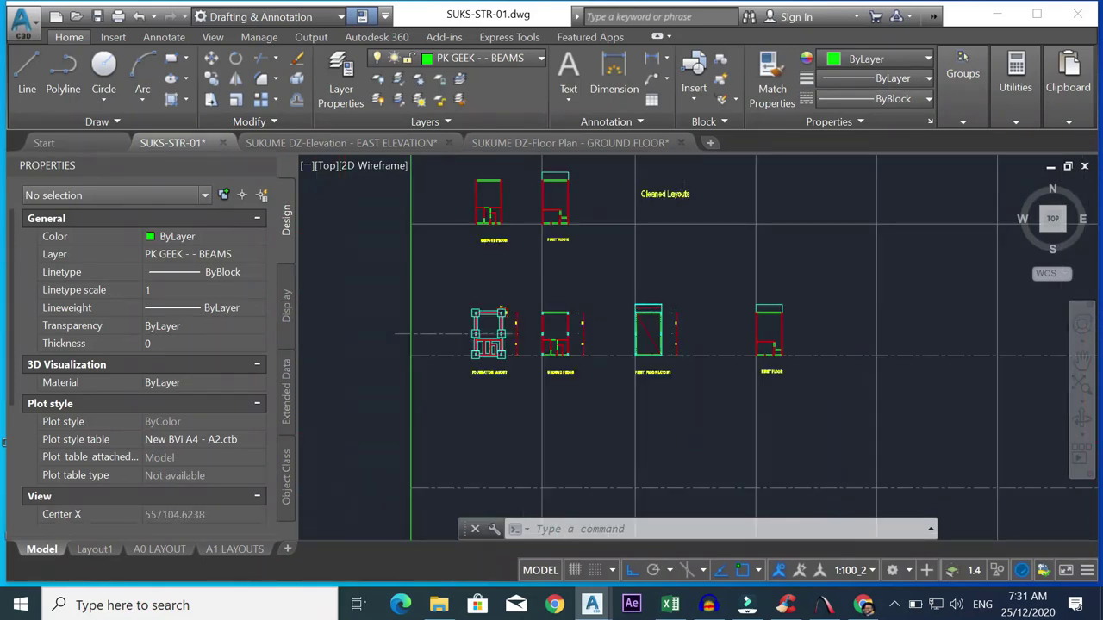
{"action": "scroll", "coordinate": [672, 215], "scroll_direction": "down", "scroll_amount": 4}
{"action": "scroll", "coordinate": [672, 216], "scroll_direction": "up", "scroll_amount": 2}
{"action": "scroll", "coordinate": [672, 206], "scroll_direction": "down", "scroll_amount": 3}
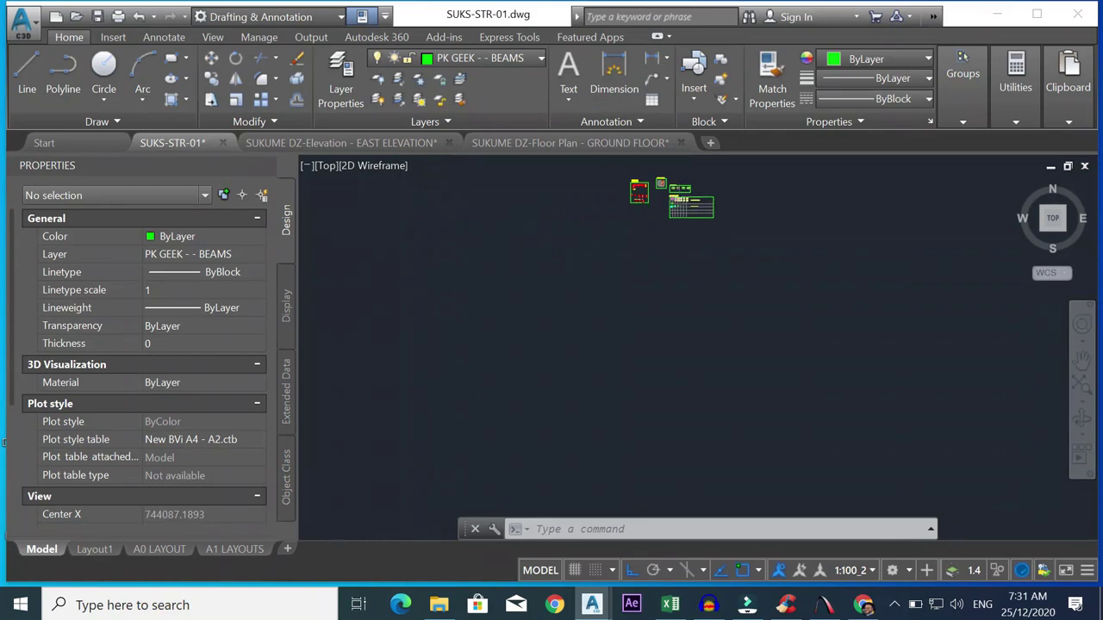
- Copy the beam label 300 DP D/S RC BEAM FFBM01 from the reference first floor plan into the canopy of the first floor layout
{"action": "scroll", "coordinate": [677, 198], "scroll_direction": "up", "scroll_amount": 8}
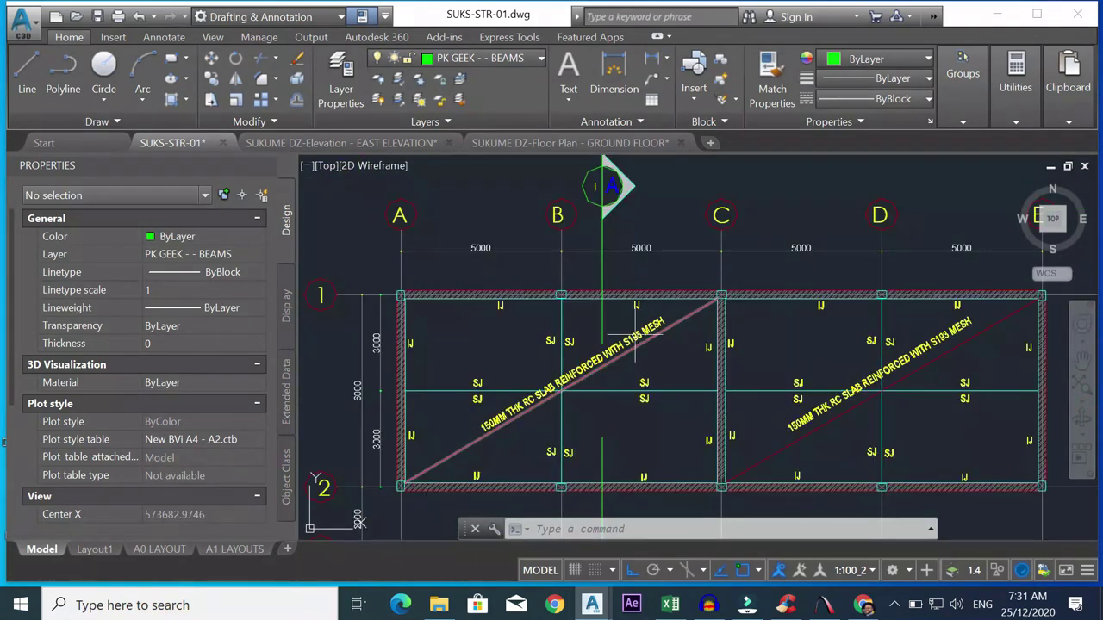
{"action": "left_click", "coordinate": [635, 334]}
{"action": "scroll", "coordinate": [689, 308], "scroll_direction": "down", "scroll_amount": 6}
{"action": "scroll", "coordinate": [577, 332], "scroll_direction": "up", "scroll_amount": 6}
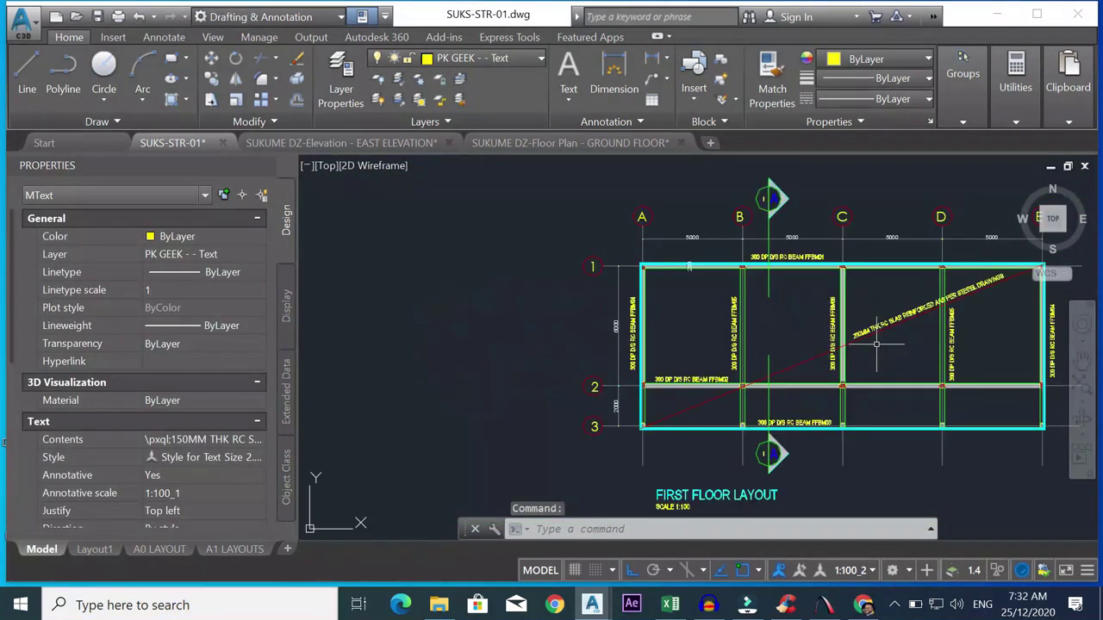
{"action": "key", "text": "Escape"}
{"action": "left_click", "coordinate": [798, 257]}
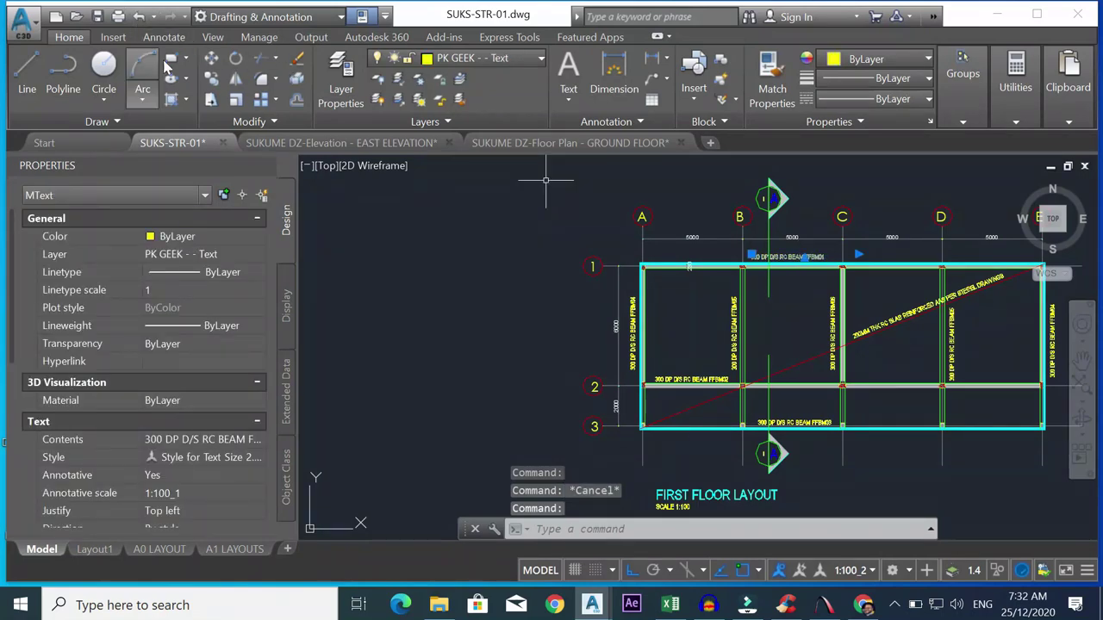
{"action": "left_click", "coordinate": [212, 78]}
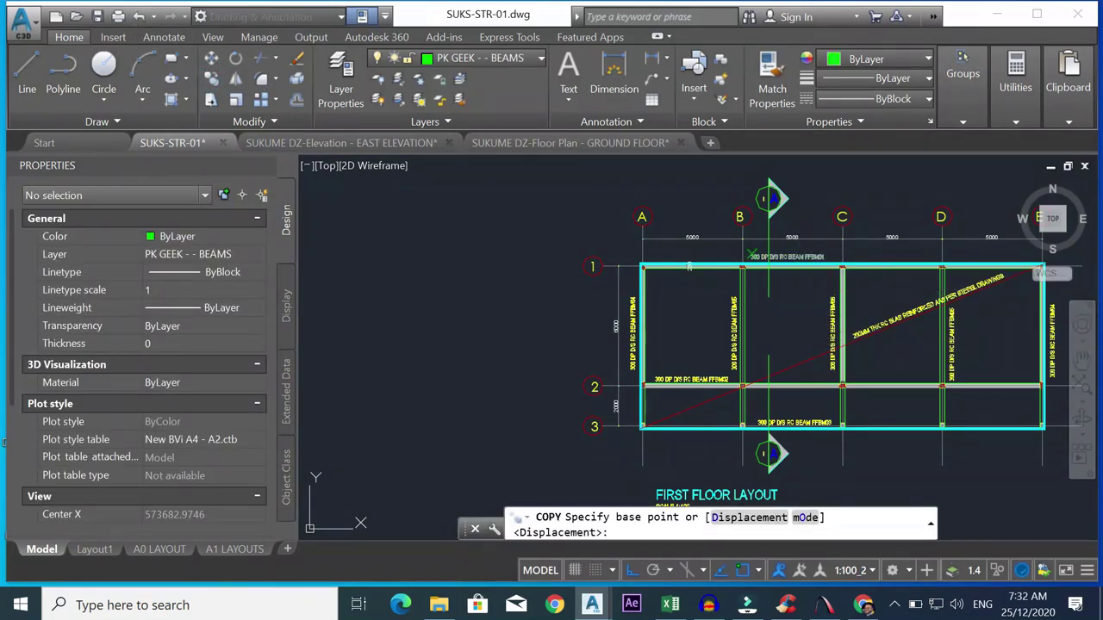
{"action": "left_click", "coordinate": [818, 277]}
{"action": "scroll", "coordinate": [707, 344], "scroll_direction": "down", "scroll_amount": 5}
{"action": "scroll", "coordinate": [689, 405], "scroll_direction": "up", "scroll_amount": 4}
{"action": "scroll", "coordinate": [680, 405], "scroll_direction": "up", "scroll_amount": 4}
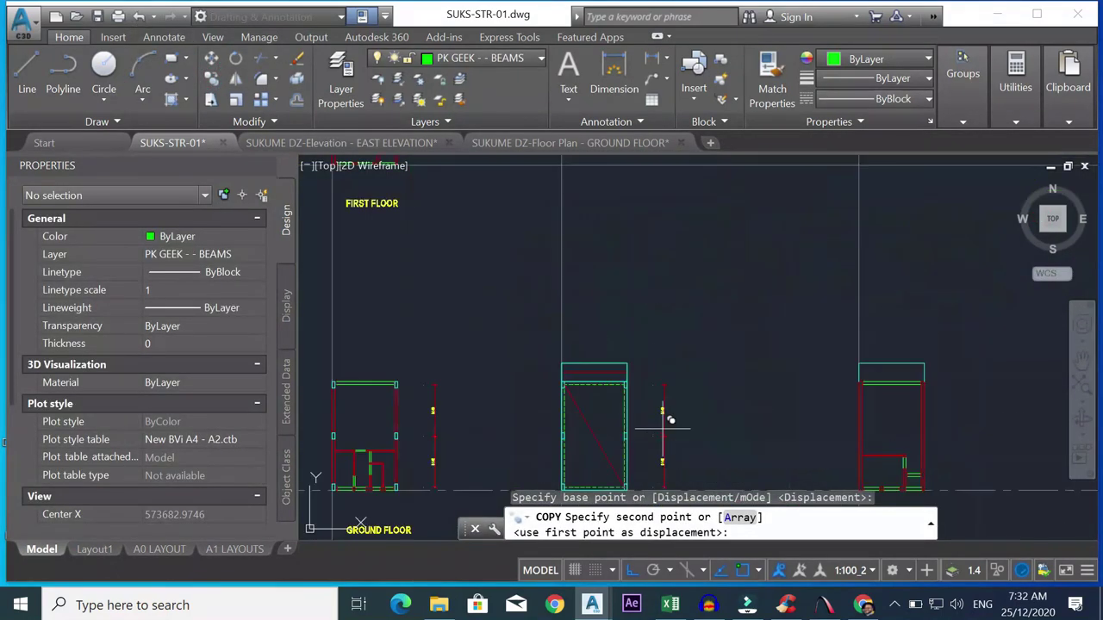
{"action": "scroll", "coordinate": [655, 383], "scroll_direction": "down", "scroll_amount": 2}
{"action": "key", "text": "F8"}
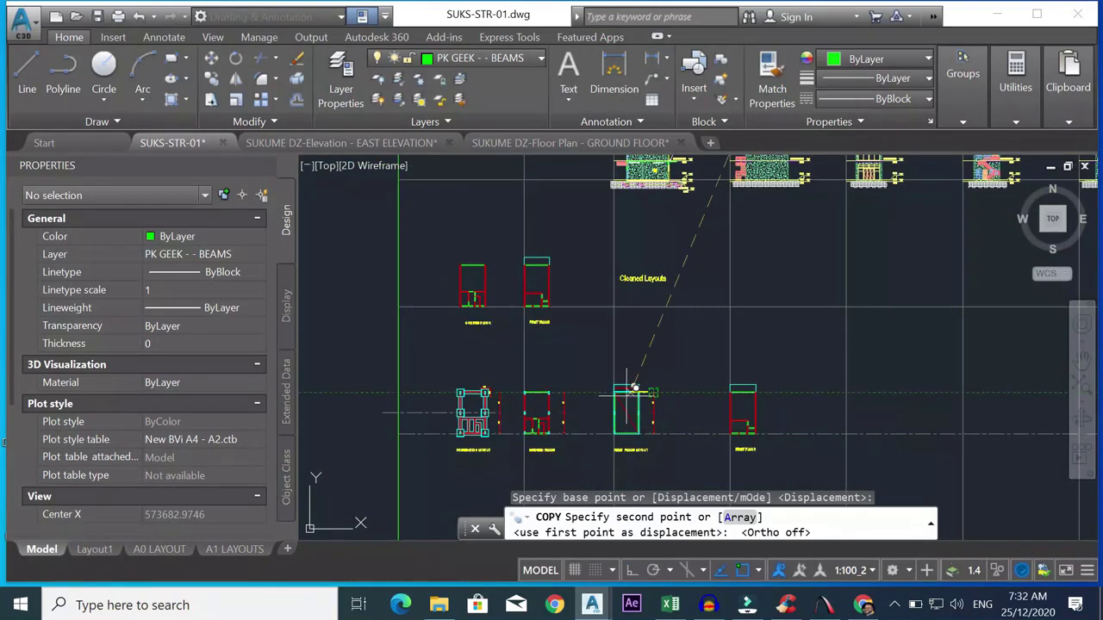
{"action": "scroll", "coordinate": [624, 370], "scroll_direction": "up", "scroll_amount": 8}
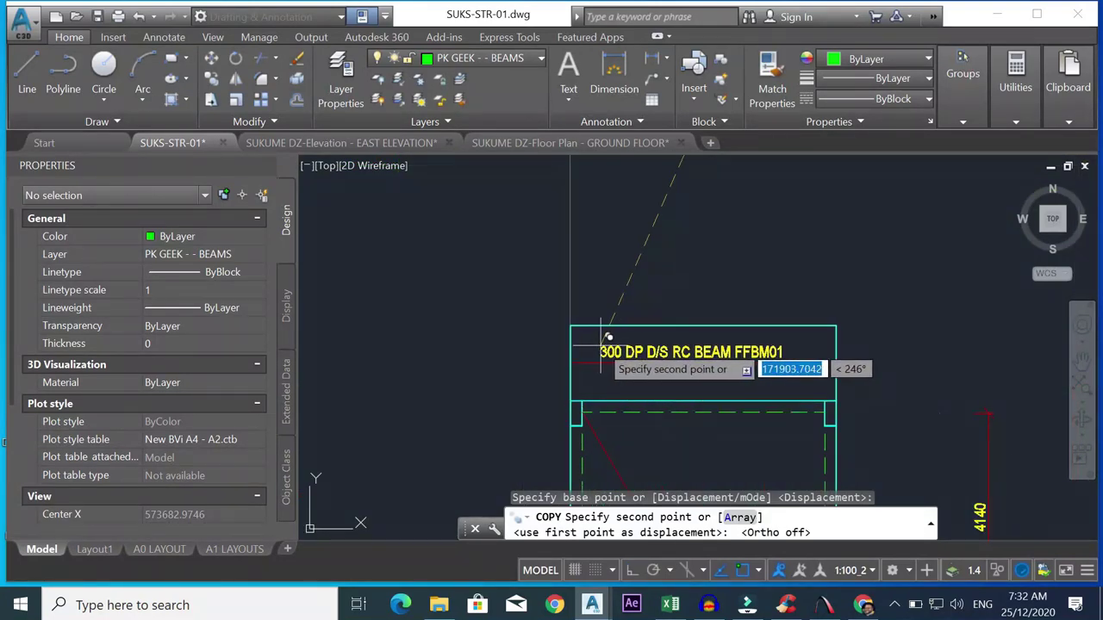
{"action": "left_click", "coordinate": [609, 338]}
{"action": "key", "text": "Escape"}
- Measure the canopy slab's thickness at its free end in the architectural section, without placing the dimension
{"action": "scroll", "coordinate": [609, 338], "scroll_direction": "down", "scroll_amount": 5}
{"action": "scroll", "coordinate": [676, 337], "scroll_direction": "down", "scroll_amount": 5}
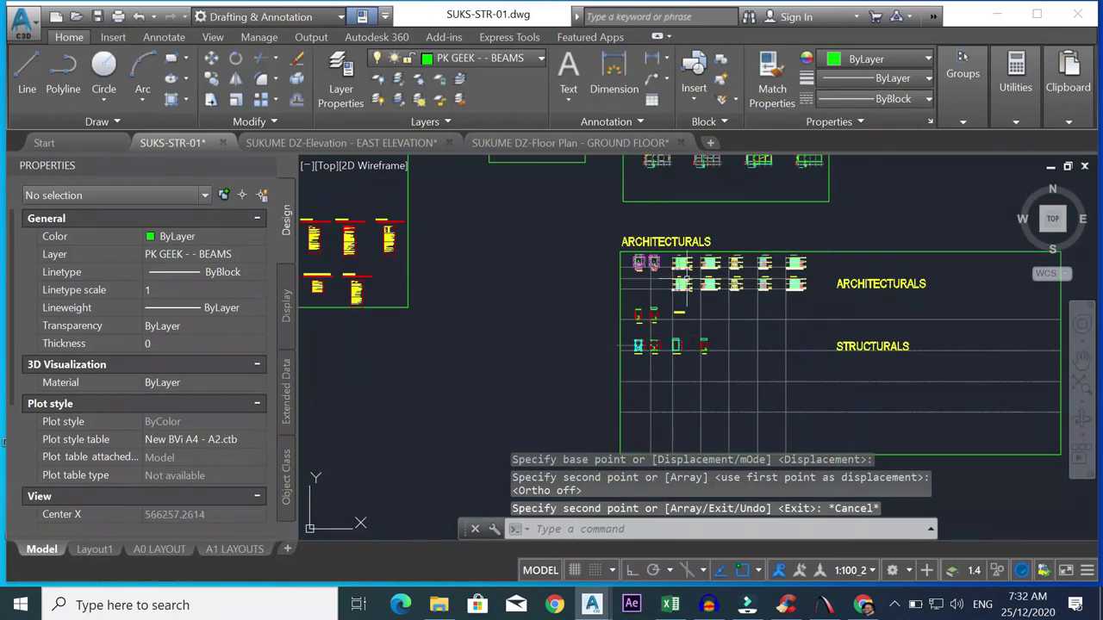
{"action": "scroll", "coordinate": [683, 280], "scroll_direction": "up", "scroll_amount": 2}
{"action": "scroll", "coordinate": [686, 274], "scroll_direction": "down", "scroll_amount": 5}
{"action": "scroll", "coordinate": [687, 265], "scroll_direction": "up", "scroll_amount": 10}
{"action": "scroll", "coordinate": [749, 237], "scroll_direction": "up", "scroll_amount": 8}
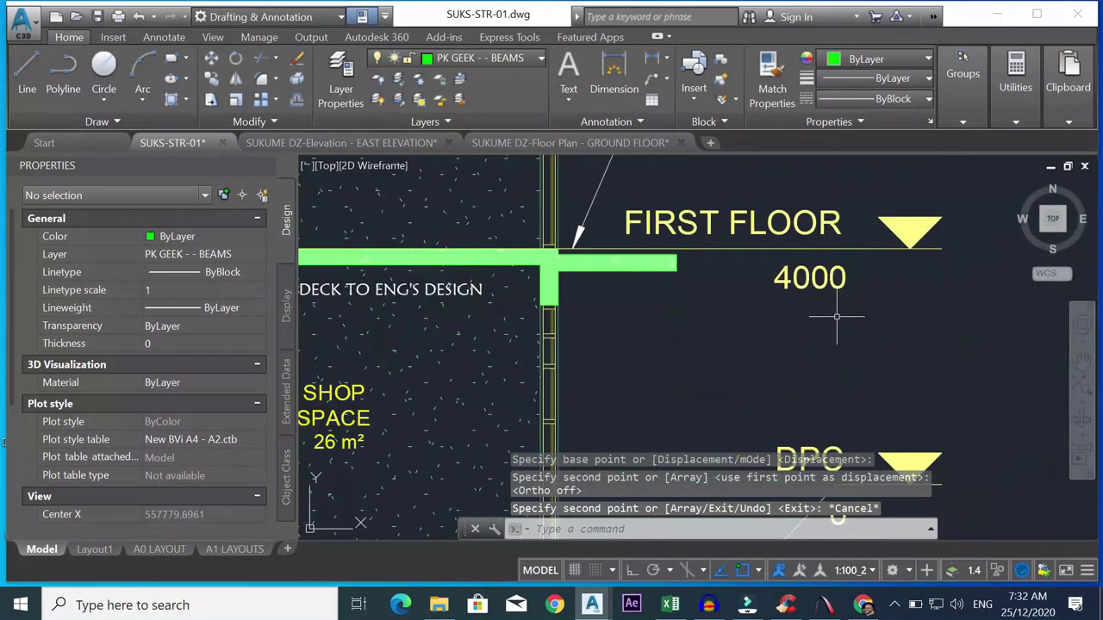
{"action": "left_click", "coordinate": [163, 37]}
{"action": "left_click", "coordinate": [349, 111]}
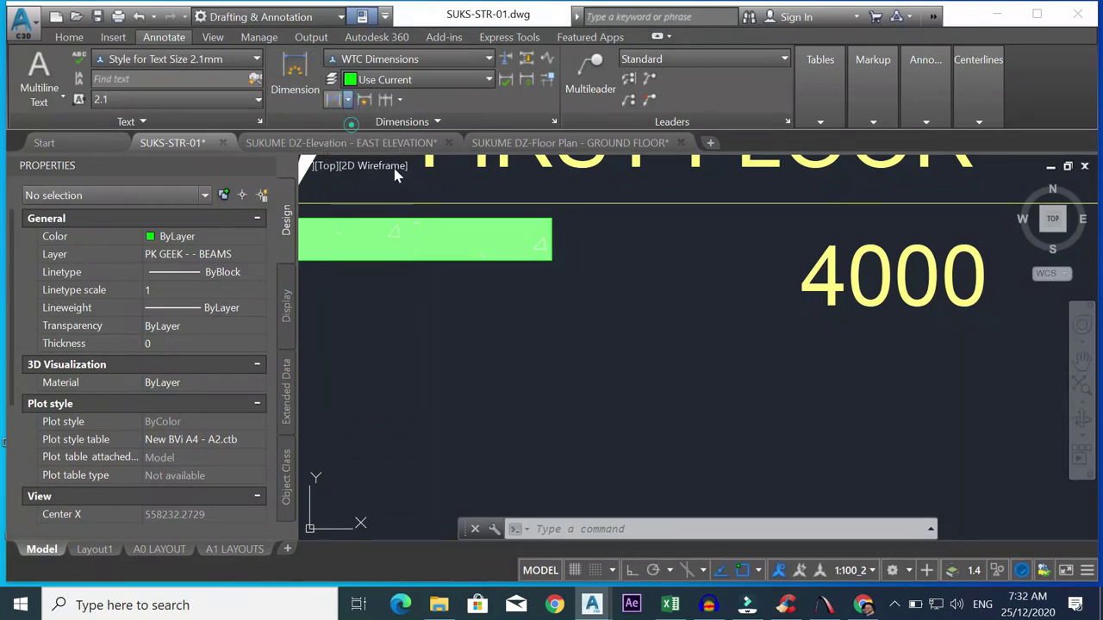
{"action": "left_click", "coordinate": [353, 125]}
{"action": "left_click", "coordinate": [550, 257]}
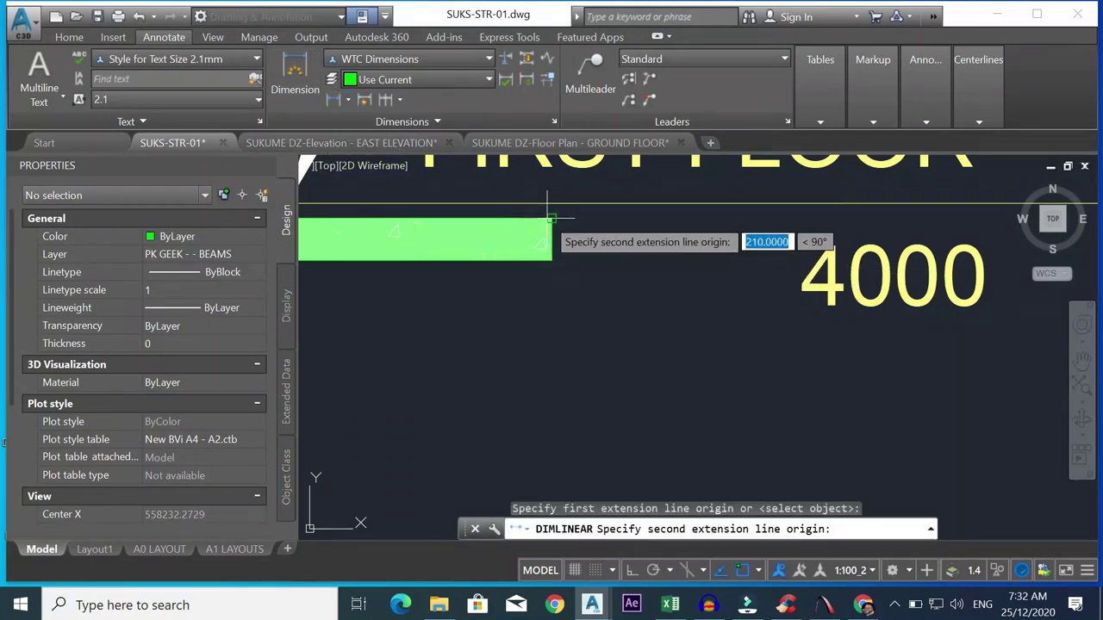
{"action": "left_click", "coordinate": [554, 219]}
{"action": "scroll", "coordinate": [613, 224], "scroll_direction": "down", "scroll_amount": 3}
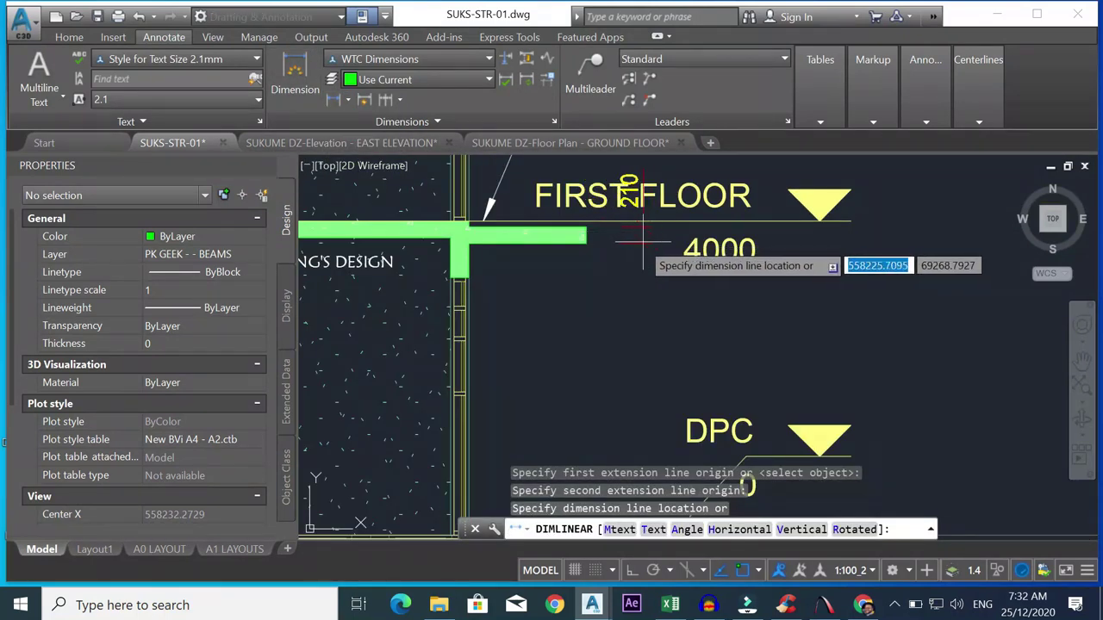
{"action": "key", "text": "Escape"}
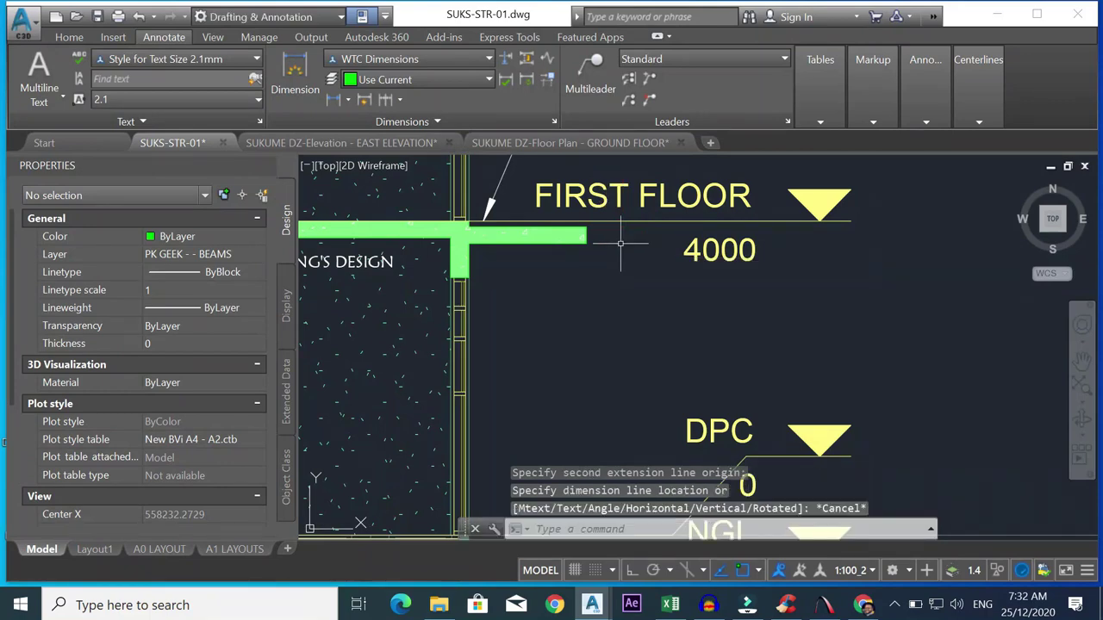
- Measure from the first floor slab's top down to the canopy's underside at the beam's outer face, without placing the dimension
{"action": "scroll", "coordinate": [439, 219], "scroll_direction": "up", "scroll_amount": 3}
{"action": "right_click", "coordinate": [353, 278]}
{"action": "left_click", "coordinate": [410, 287]}
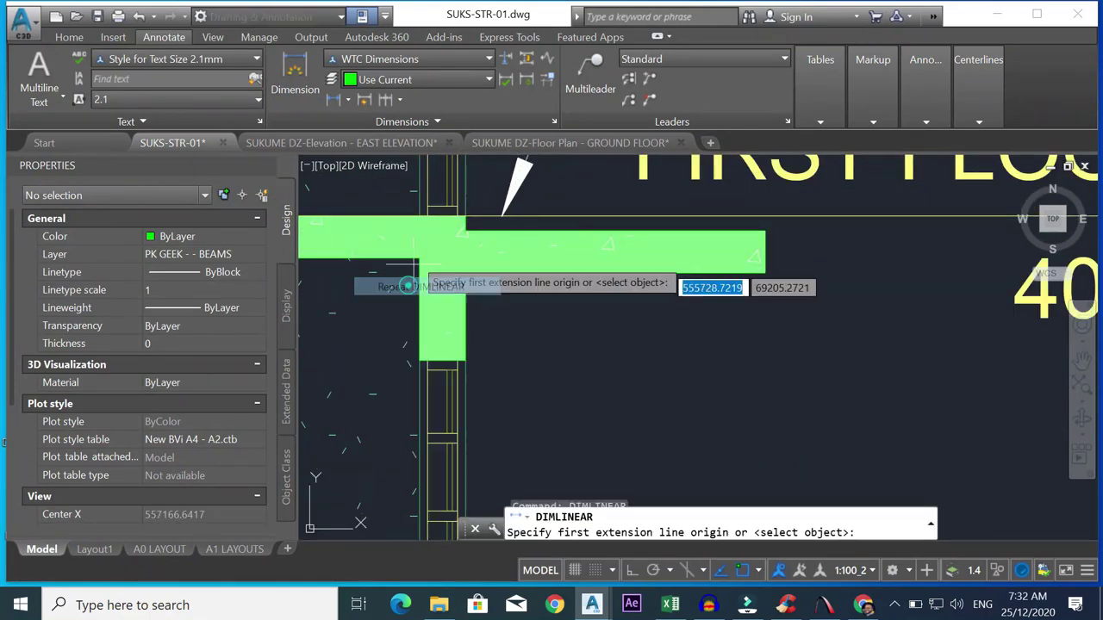
{"action": "left_click", "coordinate": [463, 217]}
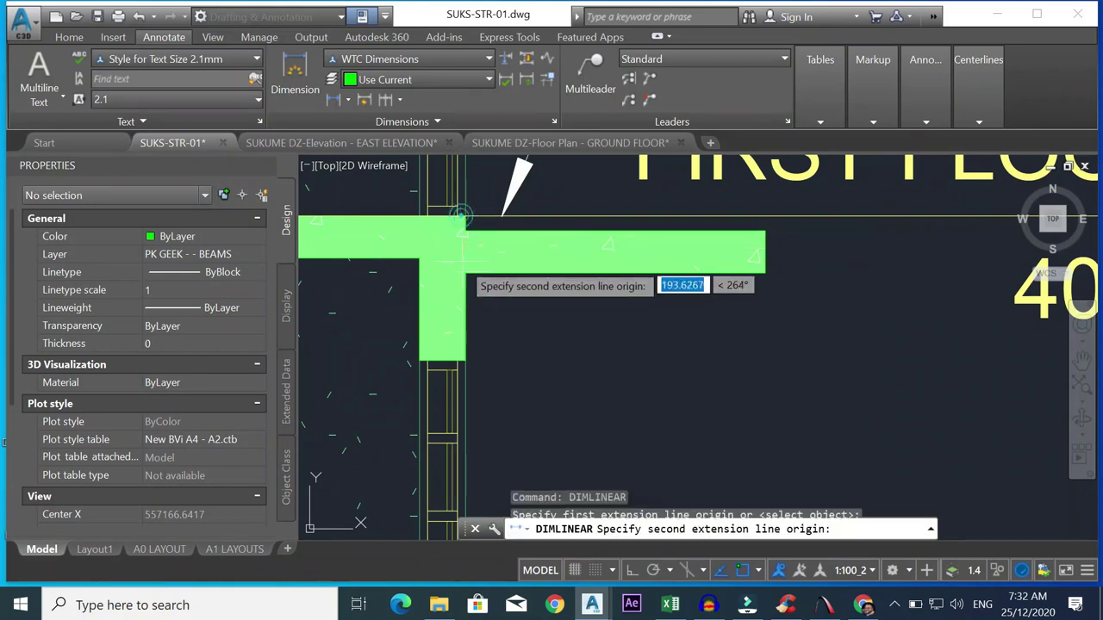
{"action": "left_click", "coordinate": [465, 274]}
{"action": "key", "text": "Escape"}
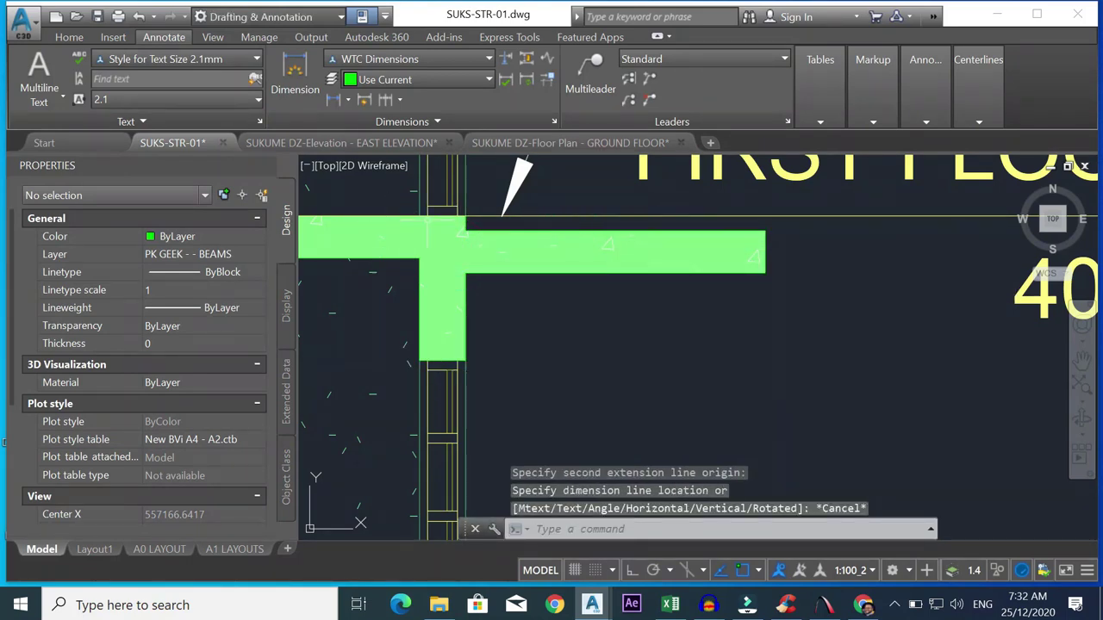
- Measure the first floor slab's thickness at the beam's inner face, and return to the structural layouts
{"action": "right_click", "coordinate": [412, 233]}
{"action": "left_click", "coordinate": [482, 240]}
{"action": "left_click", "coordinate": [418, 257]}
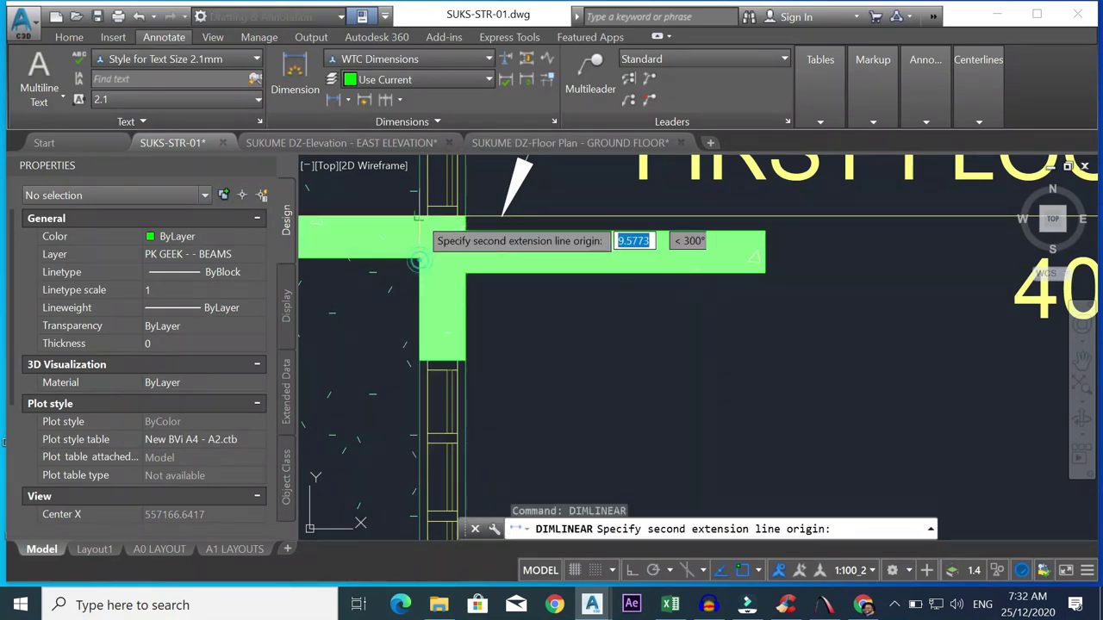
{"action": "left_click", "coordinate": [418, 216]}
{"action": "scroll", "coordinate": [516, 244], "scroll_direction": "down", "scroll_amount": 3}
{"action": "key", "text": "Escape"}
{"action": "scroll", "coordinate": [556, 258], "scroll_direction": "down", "scroll_amount": 5}
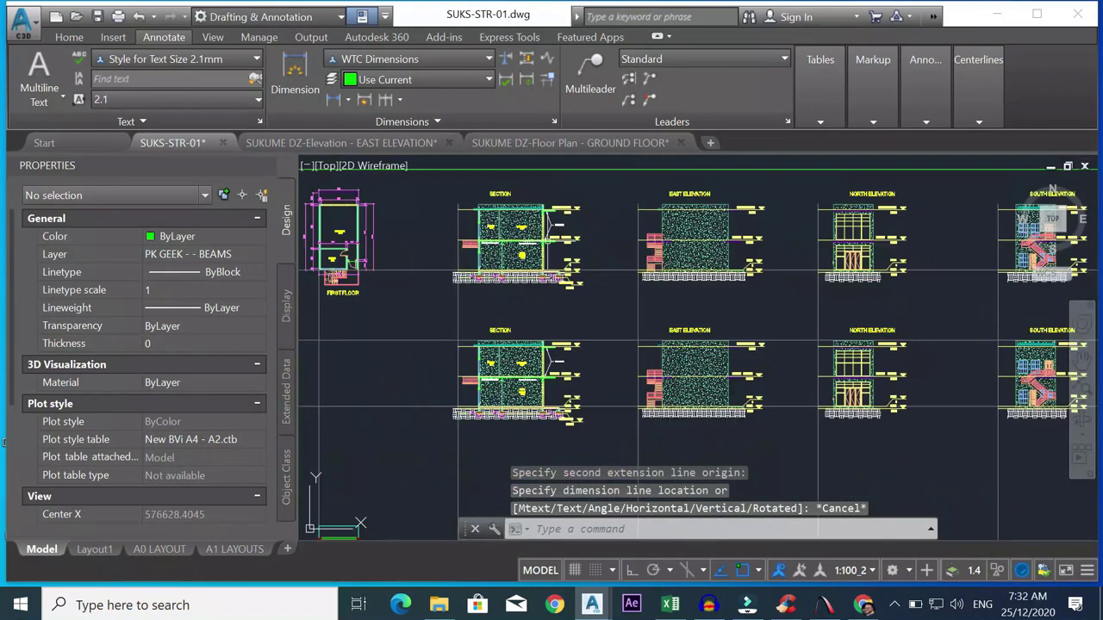
{"action": "scroll", "coordinate": [560, 290], "scroll_direction": "up", "scroll_amount": 3}
{"action": "scroll", "coordinate": [516, 396], "scroll_direction": "up", "scroll_amount": 6}
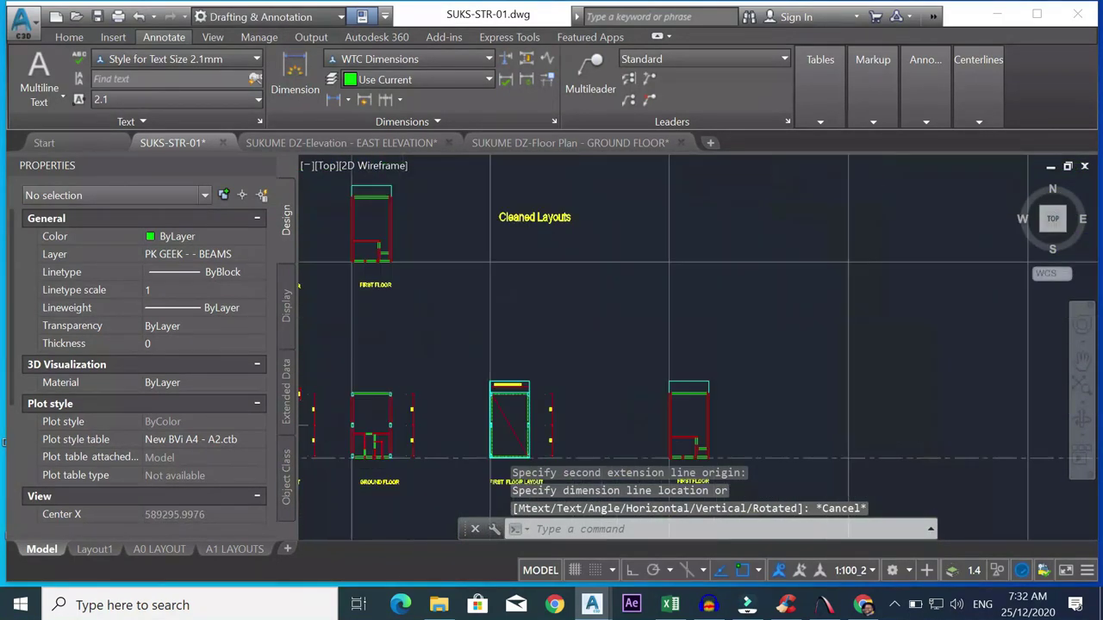
{"action": "scroll", "coordinate": [535, 382], "scroll_direction": "down", "scroll_amount": 6}
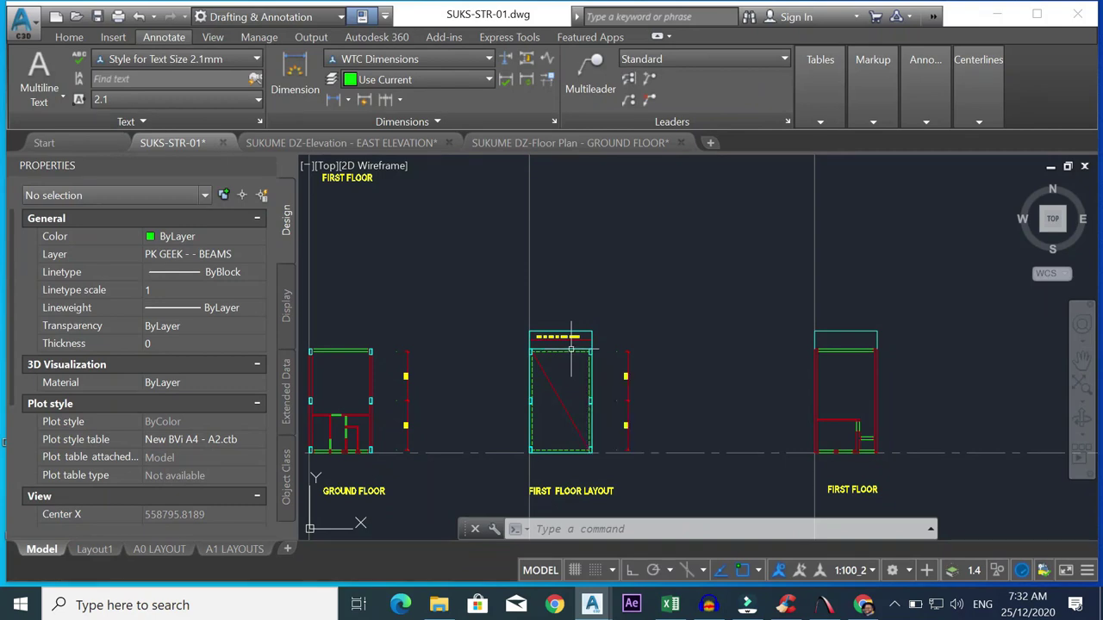
- Open Calculator and subtract 50 from 210
{"action": "left_click", "coordinate": [278, 606]}
{"action": "type", "text": "CAL"}
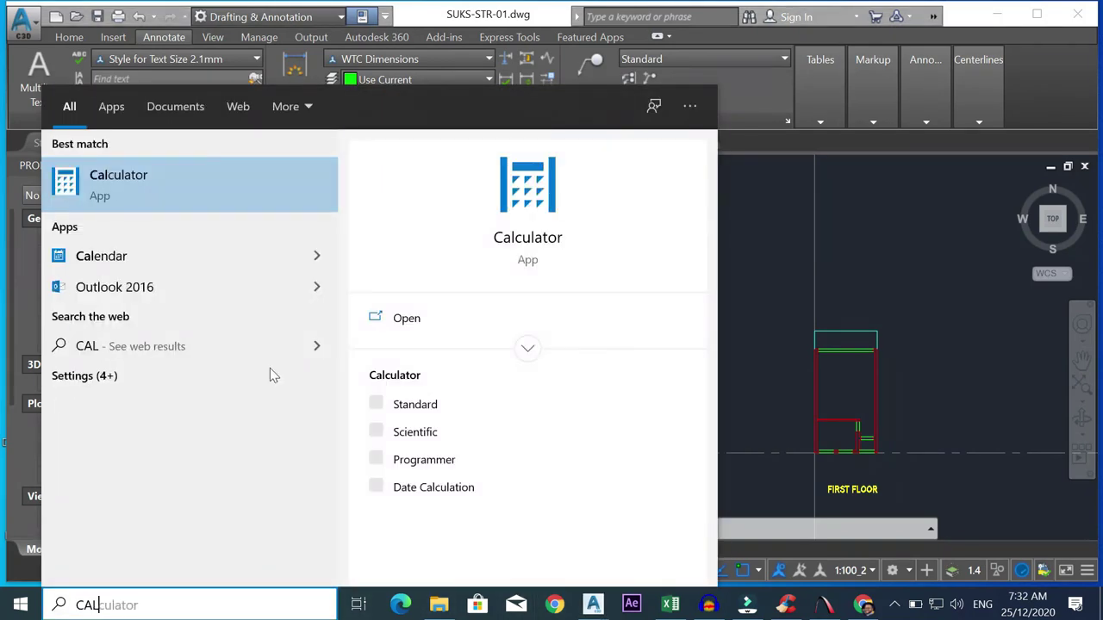
{"action": "left_click", "coordinate": [153, 178]}
{"action": "type", "text": "210 -"}
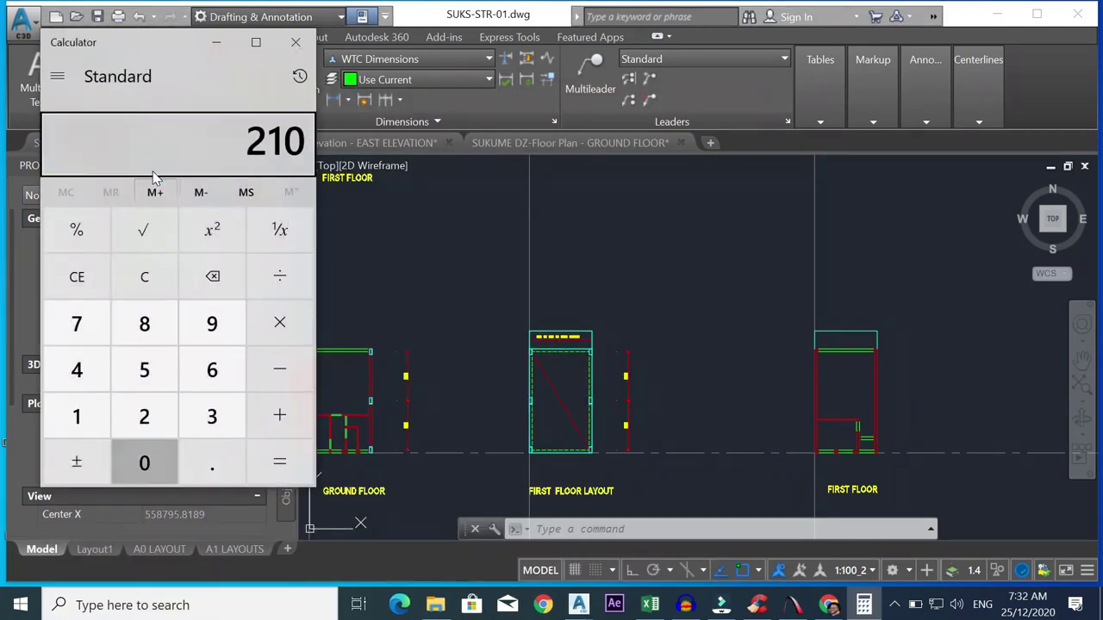
{"action": "left_click", "coordinate": [150, 377]}
{"action": "left_click", "coordinate": [142, 463]}
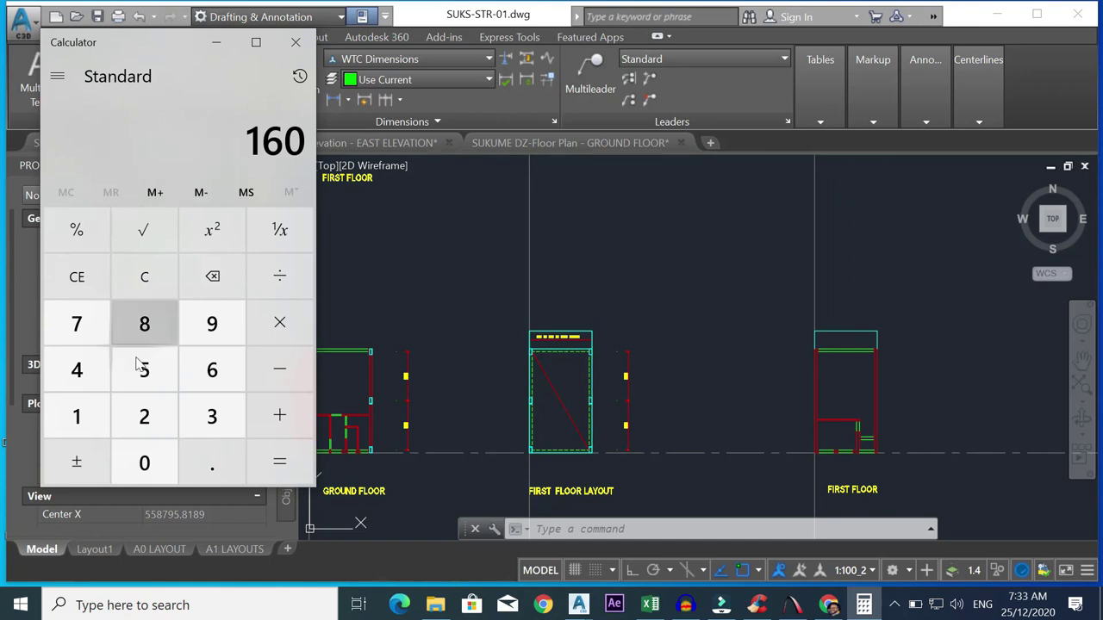
{"action": "left_click", "coordinate": [157, 421]}
{"action": "left_click", "coordinate": [171, 451]}
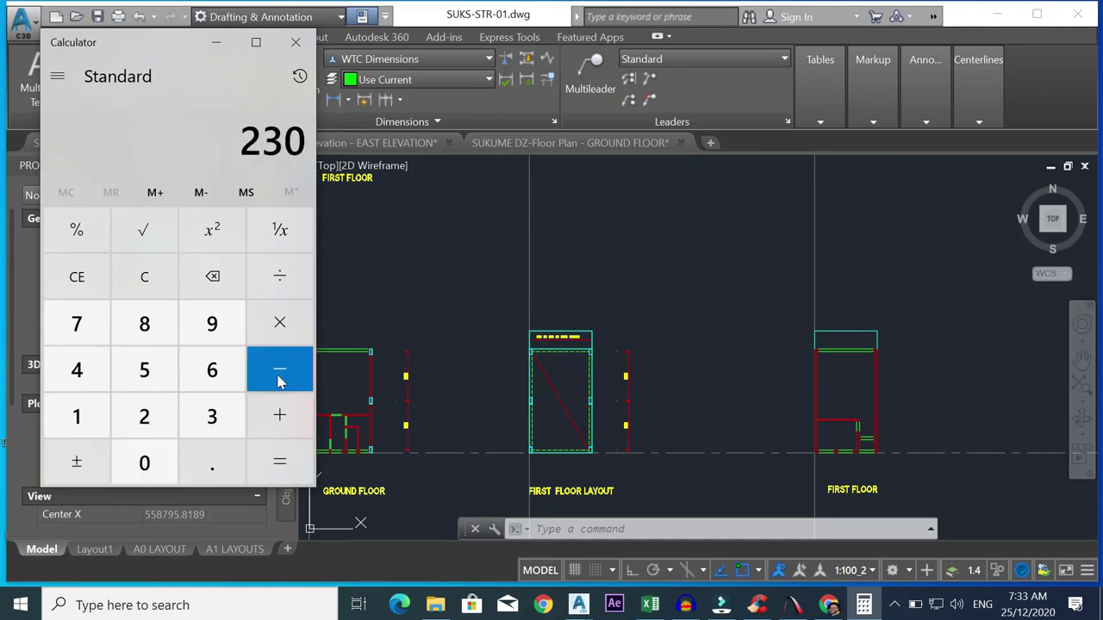
{"action": "left_click", "coordinate": [279, 379]}
{"action": "left_click", "coordinate": [88, 419]}
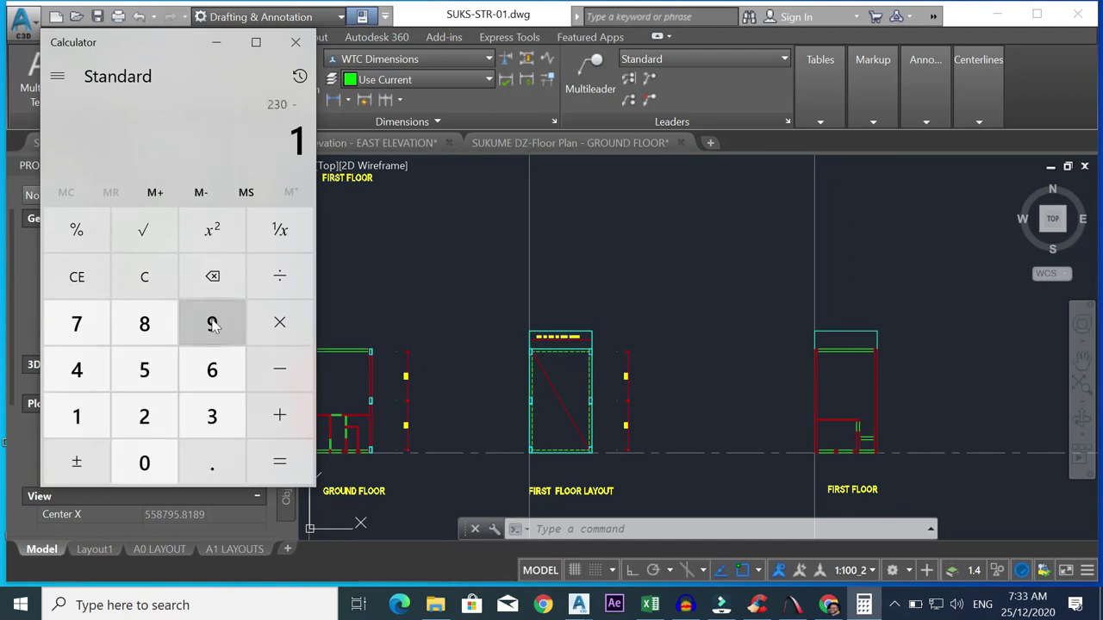
{"action": "left_click", "coordinate": [62, 289]}
{"action": "left_click", "coordinate": [145, 416]}
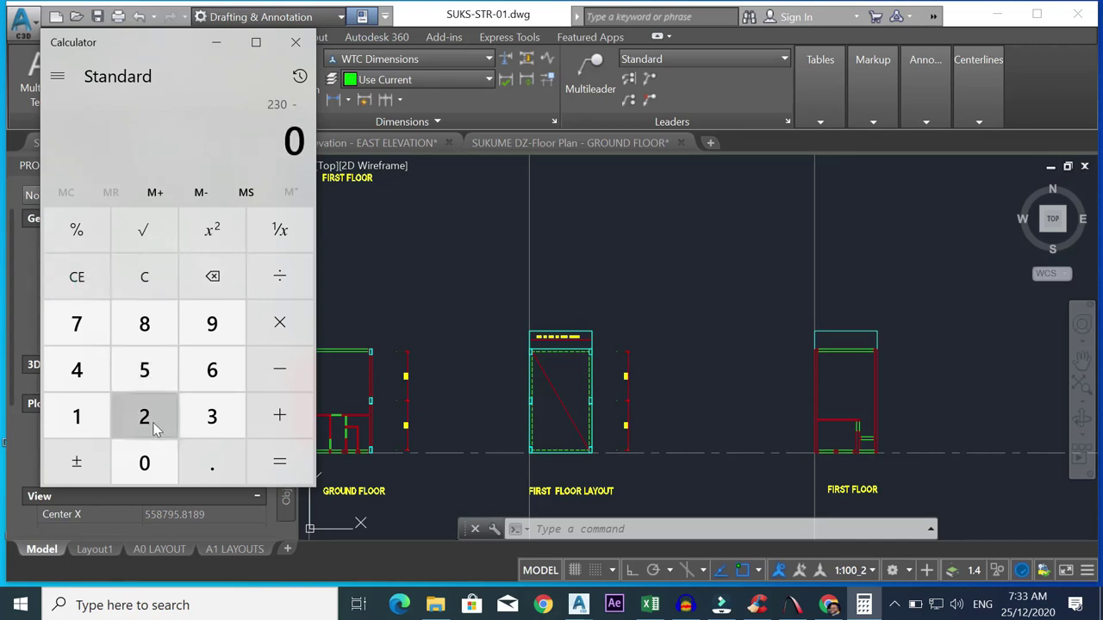
{"action": "left_click", "coordinate": [211, 416]}
{"action": "left_click", "coordinate": [144, 462]}
{"action": "left_click", "coordinate": [264, 385]}
{"action": "left_click", "coordinate": [144, 462]}
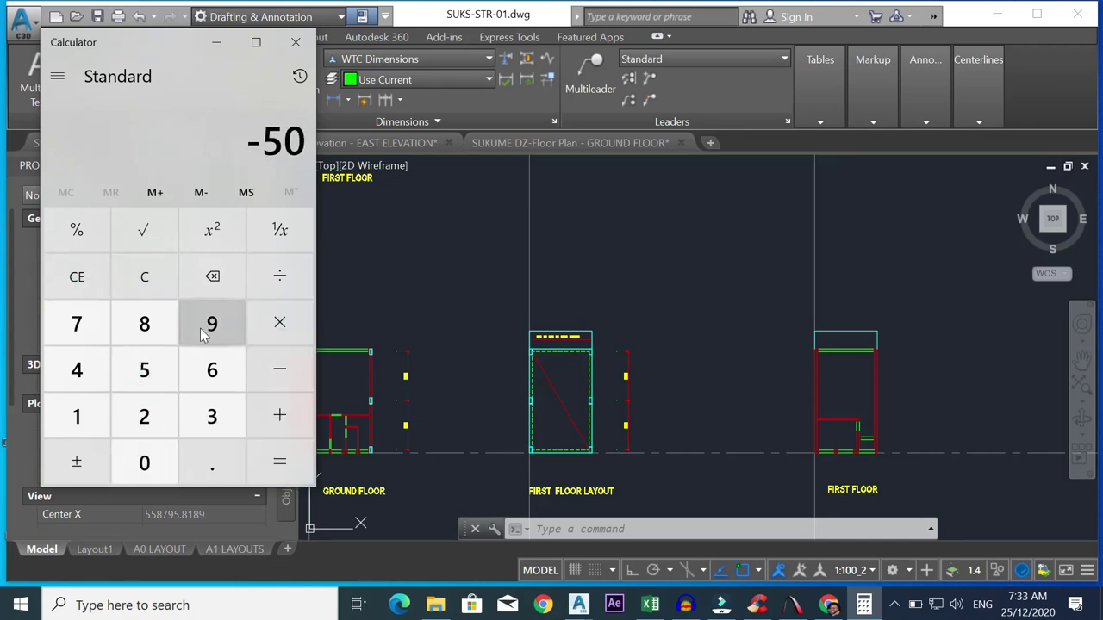
- Calculate 230 minus 50, and put the calculator away
{"action": "left_click", "coordinate": [144, 416]}
{"action": "left_click", "coordinate": [211, 416]}
{"action": "left_click", "coordinate": [144, 463]}
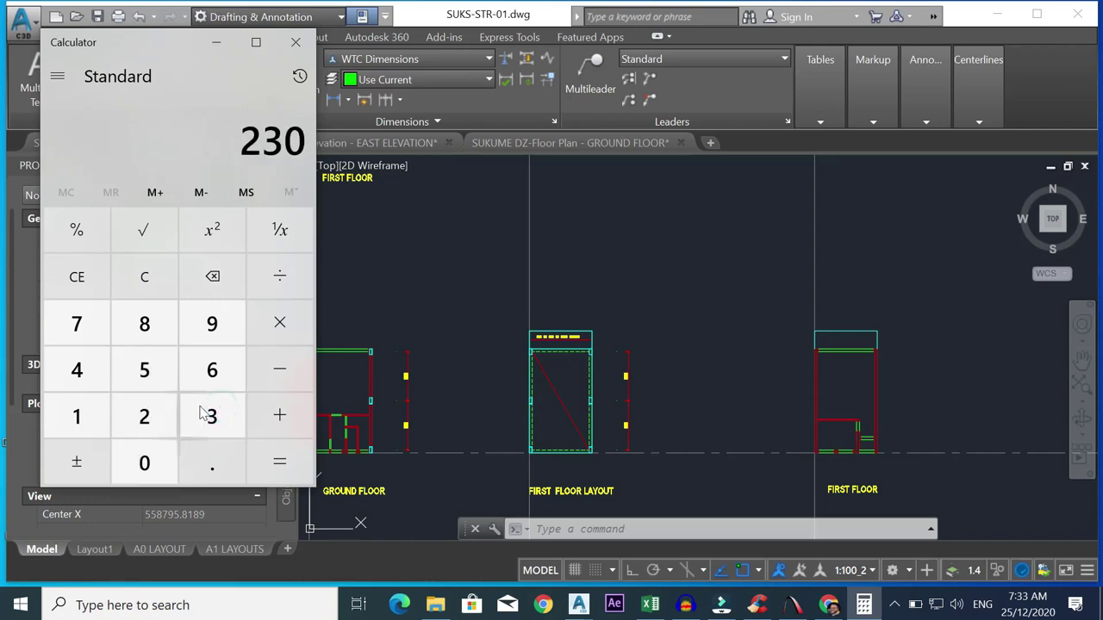
{"action": "left_click", "coordinate": [286, 377]}
{"action": "left_click", "coordinate": [160, 452]}
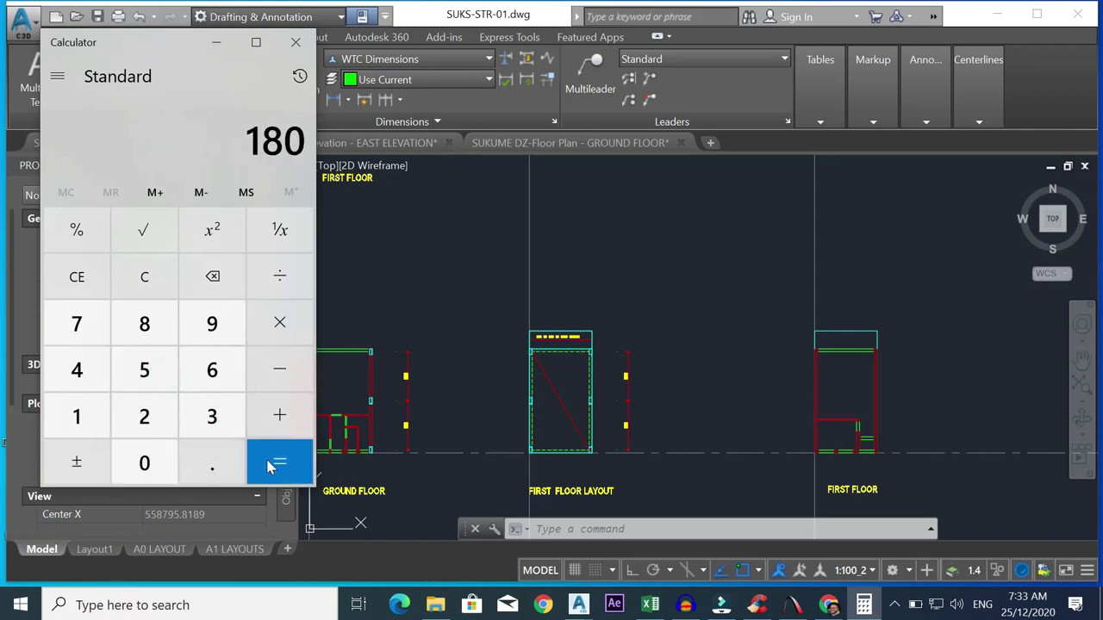
{"action": "left_click", "coordinate": [217, 41]}
- Change the depth in the canopy's label to 150, giving 150 DP D/S RC BEAM FFBM01
{"action": "scroll", "coordinate": [555, 317], "scroll_direction": "up", "scroll_amount": 4}
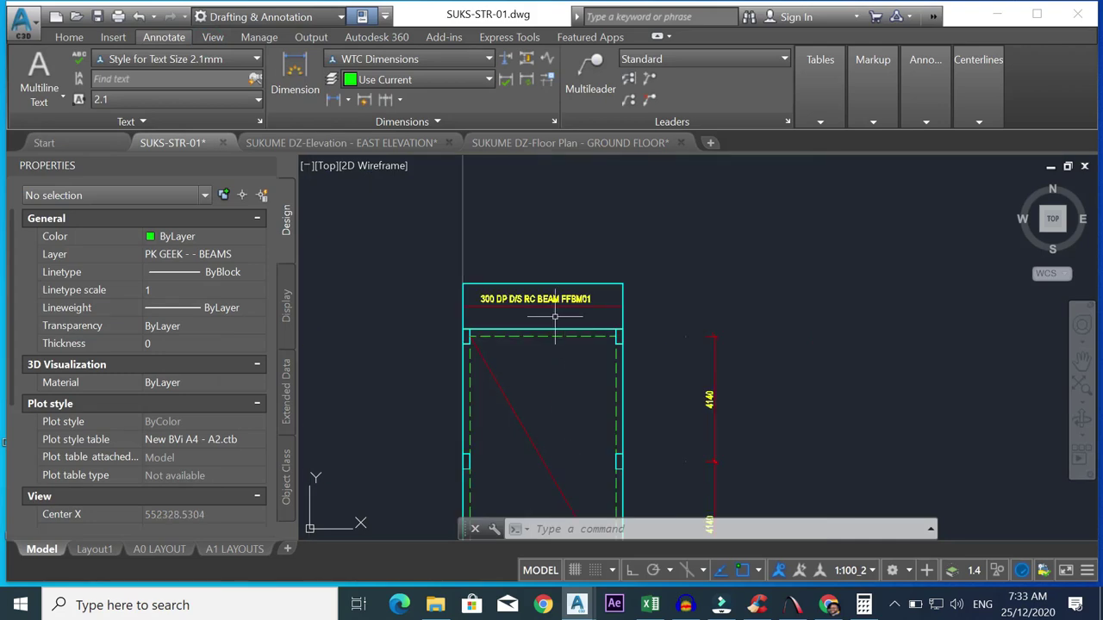
{"action": "scroll", "coordinate": [555, 316], "scroll_direction": "up", "scroll_amount": 4}
{"action": "double_click", "coordinate": [504, 290]}
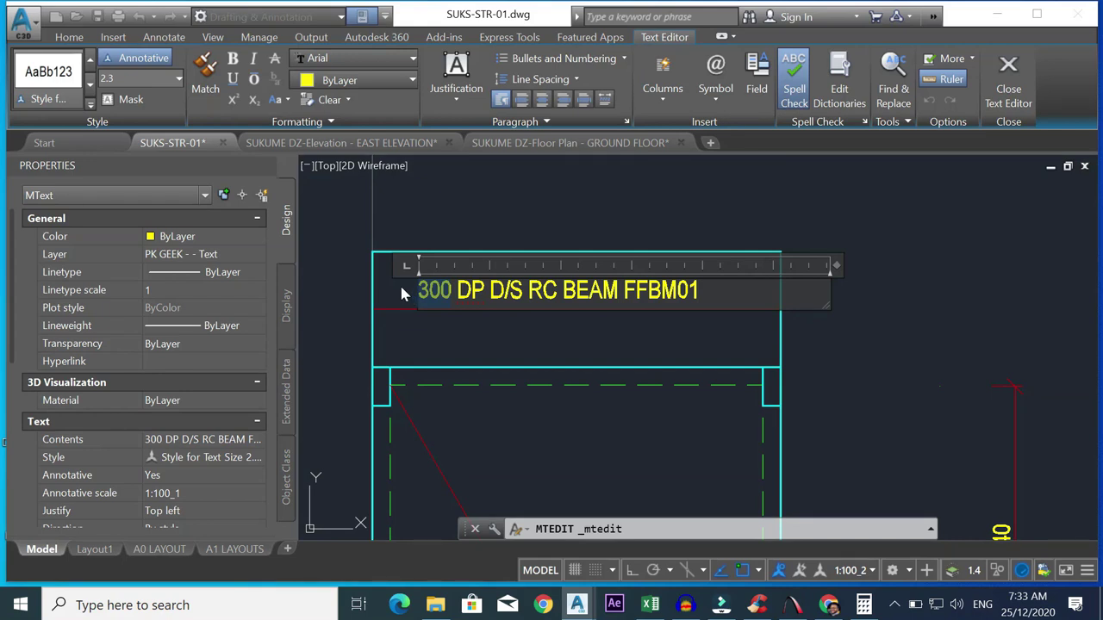
{"action": "type", "text": "22"}
{"action": "key", "text": "BackSpace"}
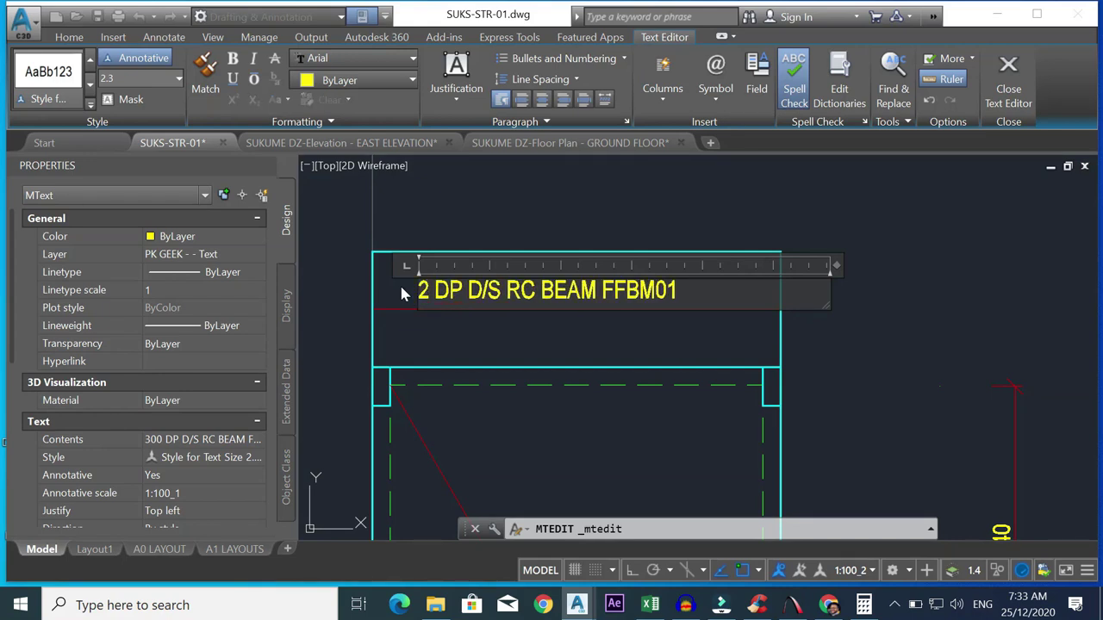
{"action": "key", "text": "BackSpace"}
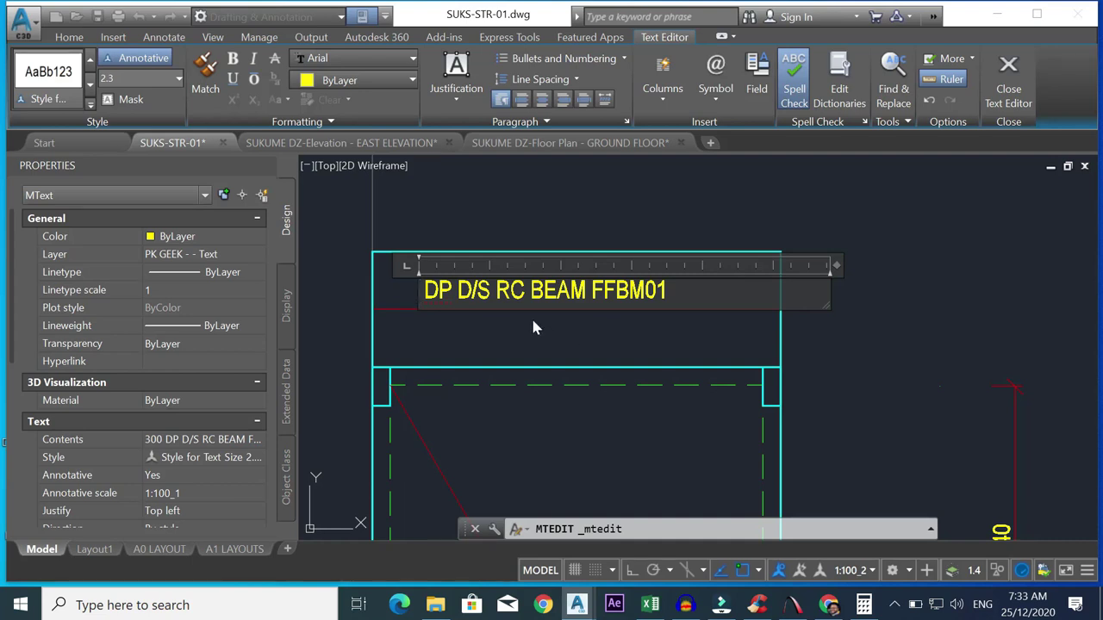
{"action": "type", "text": "150"}
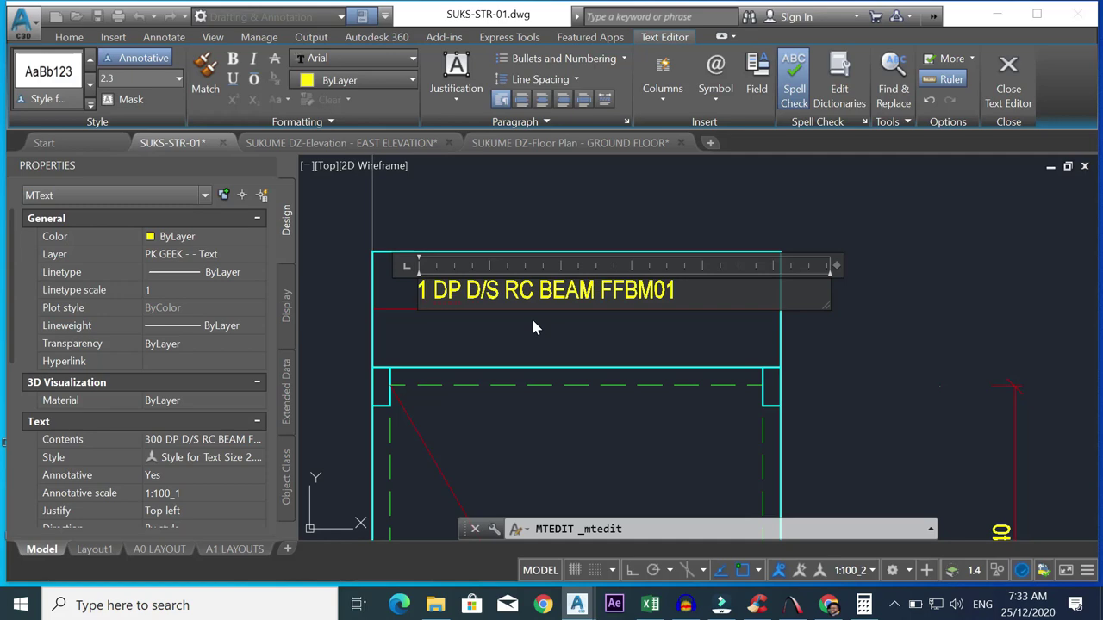
{"action": "left_click", "coordinate": [959, 278]}
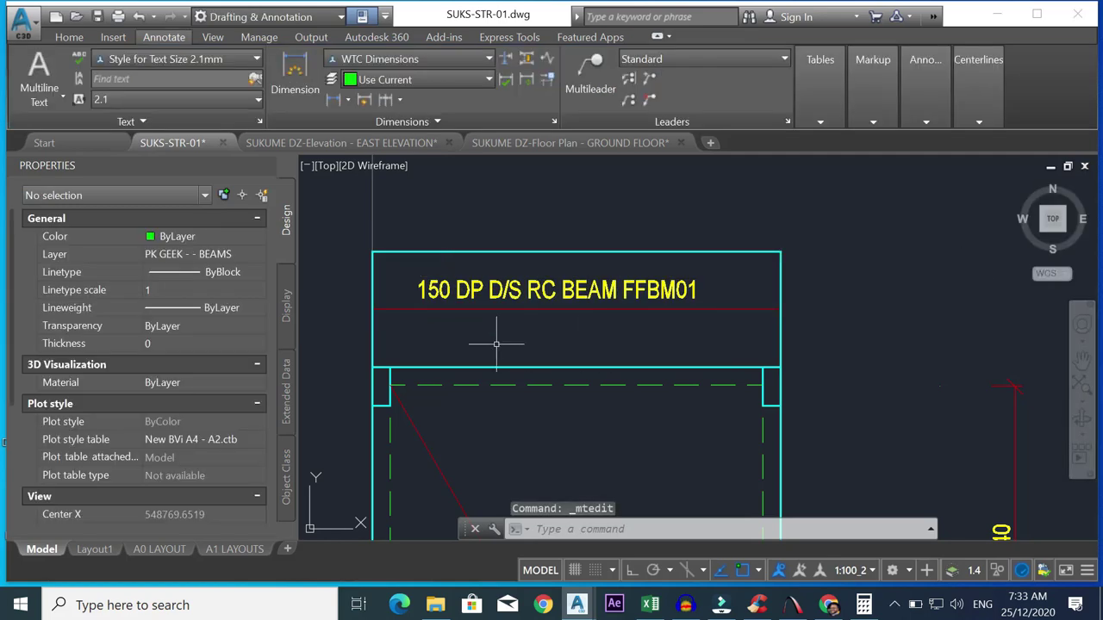
- Replace the text of the canopy's label with MM DP CANOPY SLAB
{"action": "double_click", "coordinate": [527, 293]}
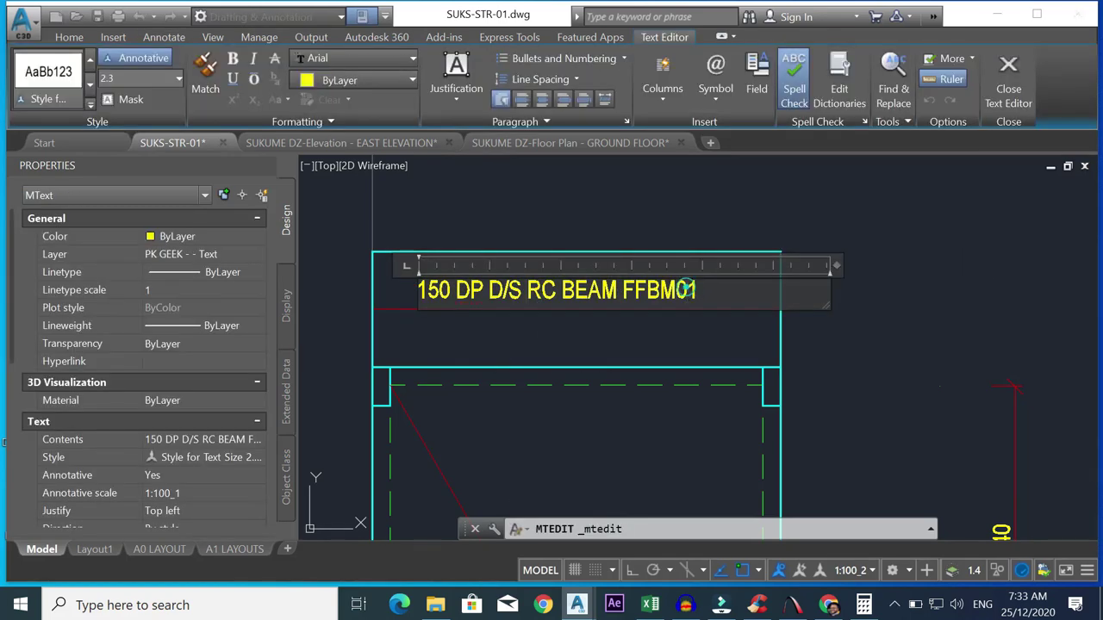
{"action": "type", "text": "MM DP CANOPY SLAB"}
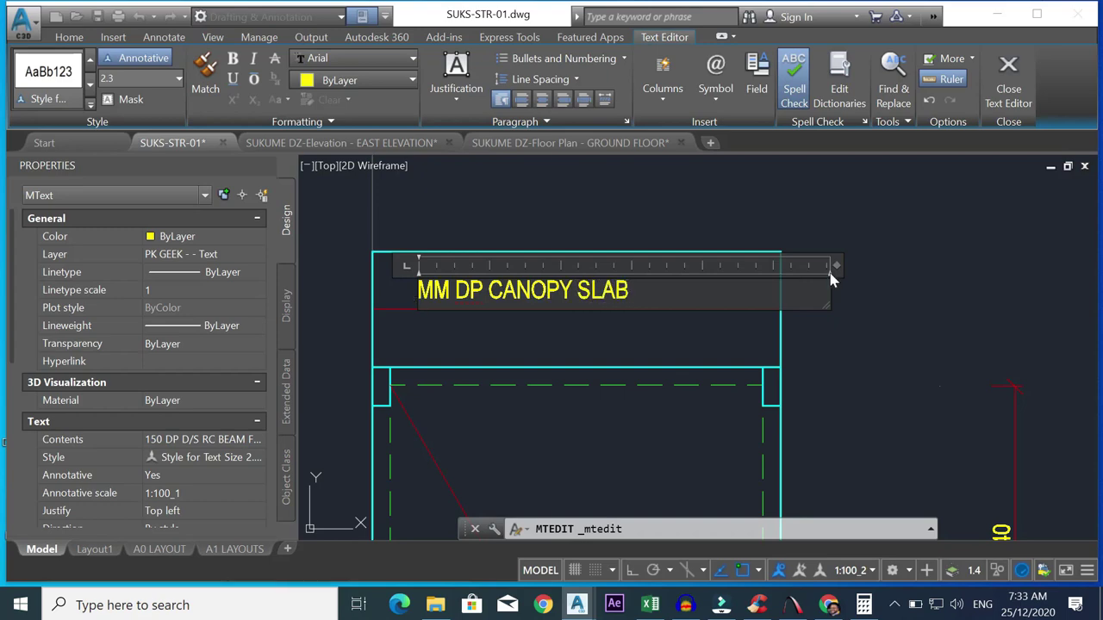
{"action": "left_click", "coordinate": [858, 239]}
{"action": "scroll", "coordinate": [629, 260], "scroll_direction": "down", "scroll_amount": 3}
{"action": "scroll", "coordinate": [486, 289], "scroll_direction": "up", "scroll_amount": 3}
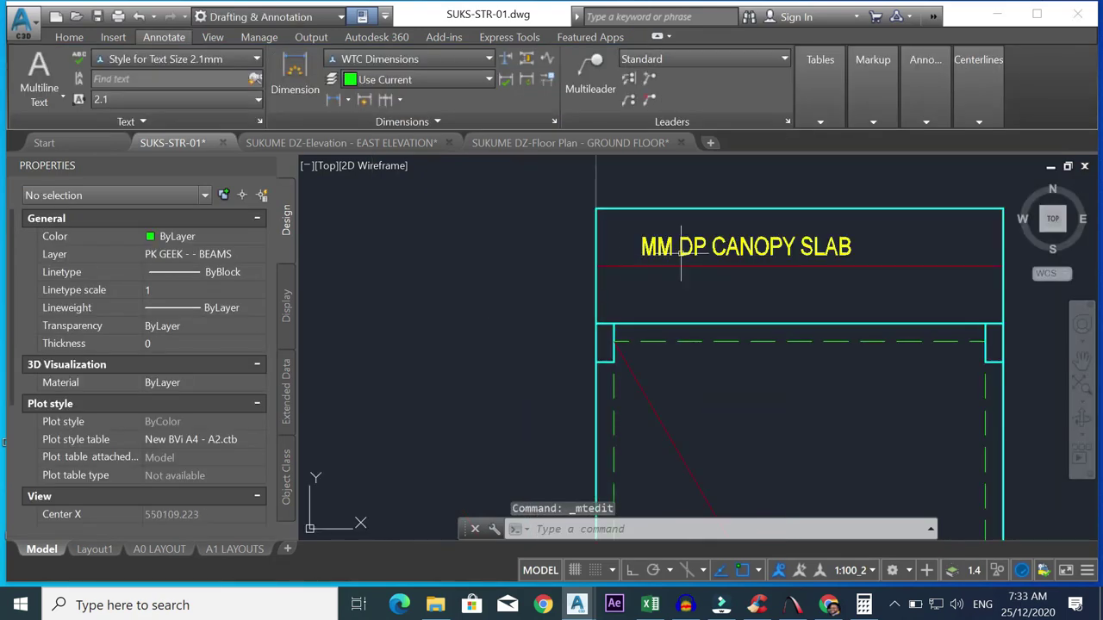
- Move the canopy slab label sideways to centre it between the canopy's side edges
{"action": "left_click", "coordinate": [738, 241]}
{"action": "left_click", "coordinate": [641, 236]}
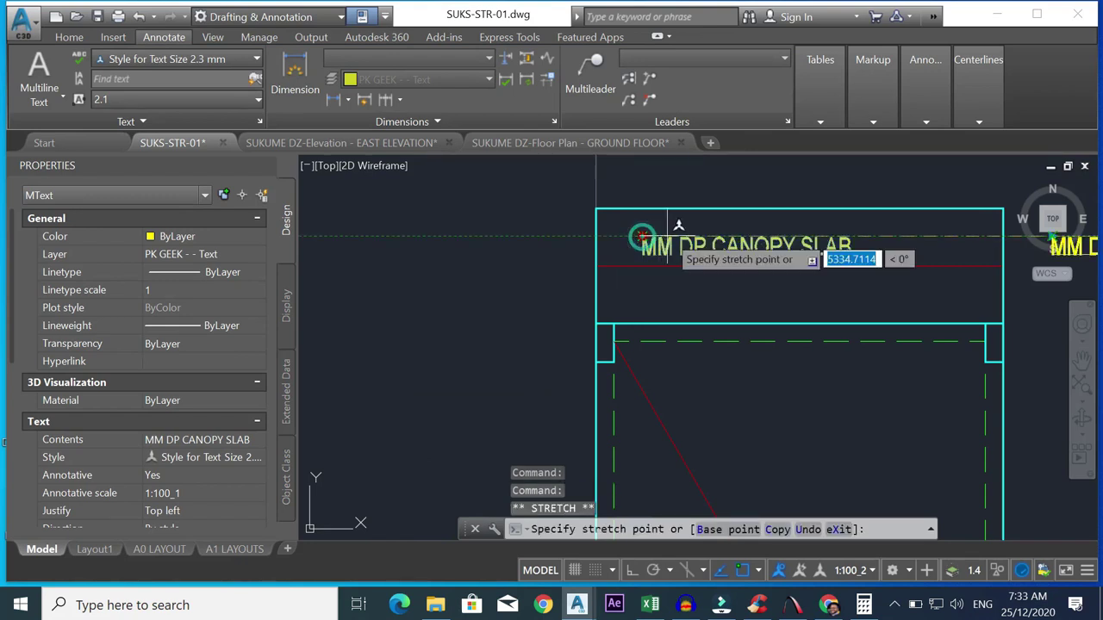
{"action": "key", "text": "Escape"}
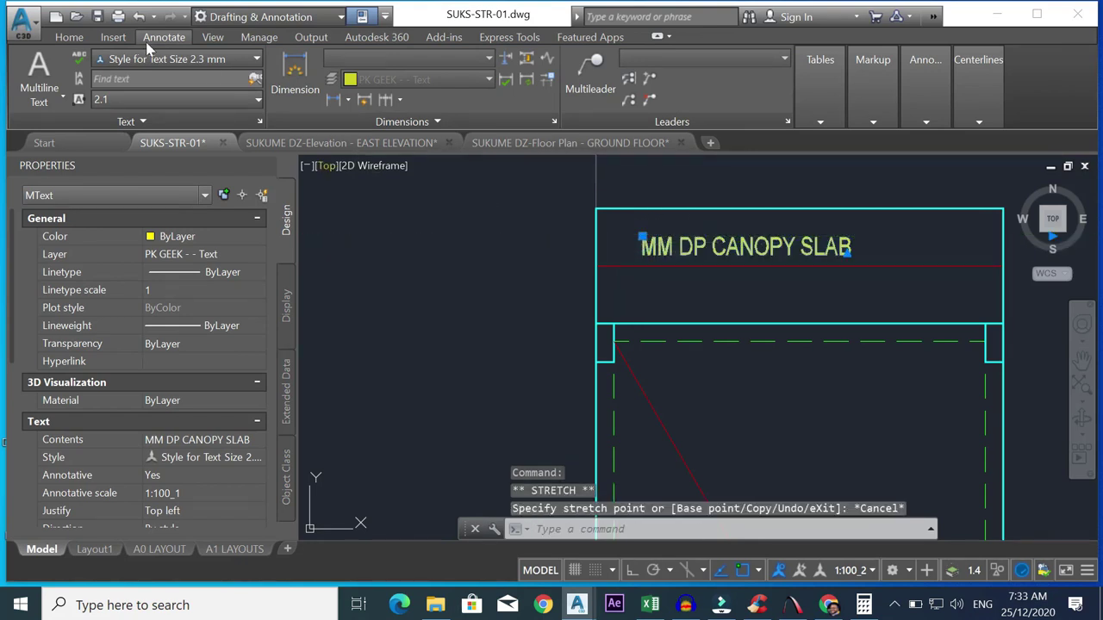
{"action": "left_click", "coordinate": [69, 37]}
{"action": "left_click", "coordinate": [211, 57]}
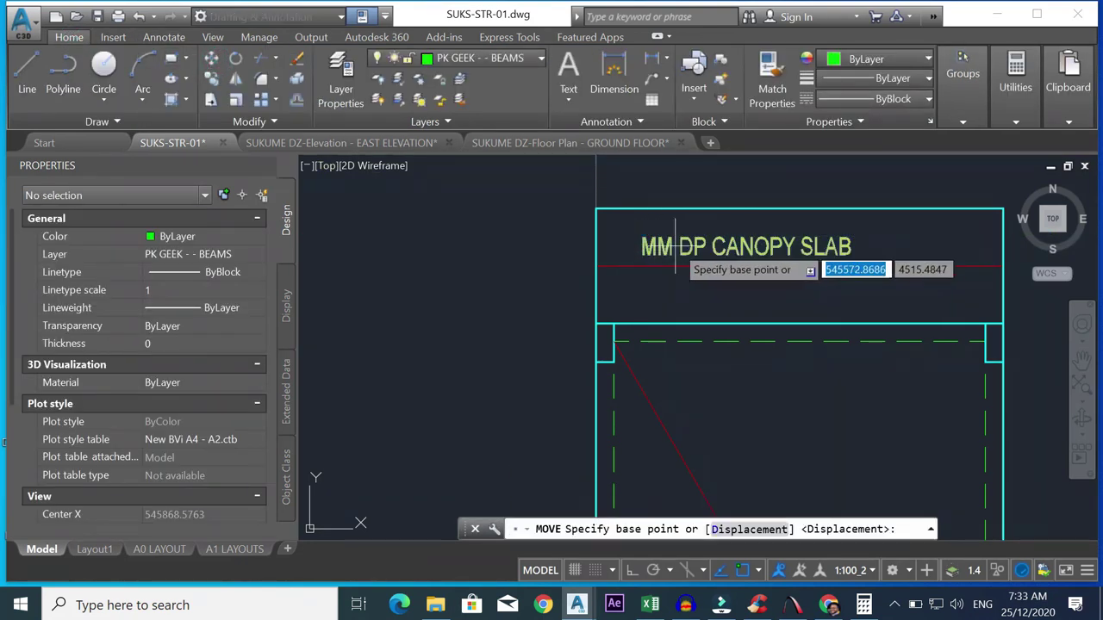
{"action": "left_click", "coordinate": [677, 246]}
{"action": "left_click", "coordinate": [738, 245]}
{"action": "key", "text": "Escape"}
{"action": "scroll", "coordinate": [656, 224], "scroll_direction": "down", "scroll_amount": 6}
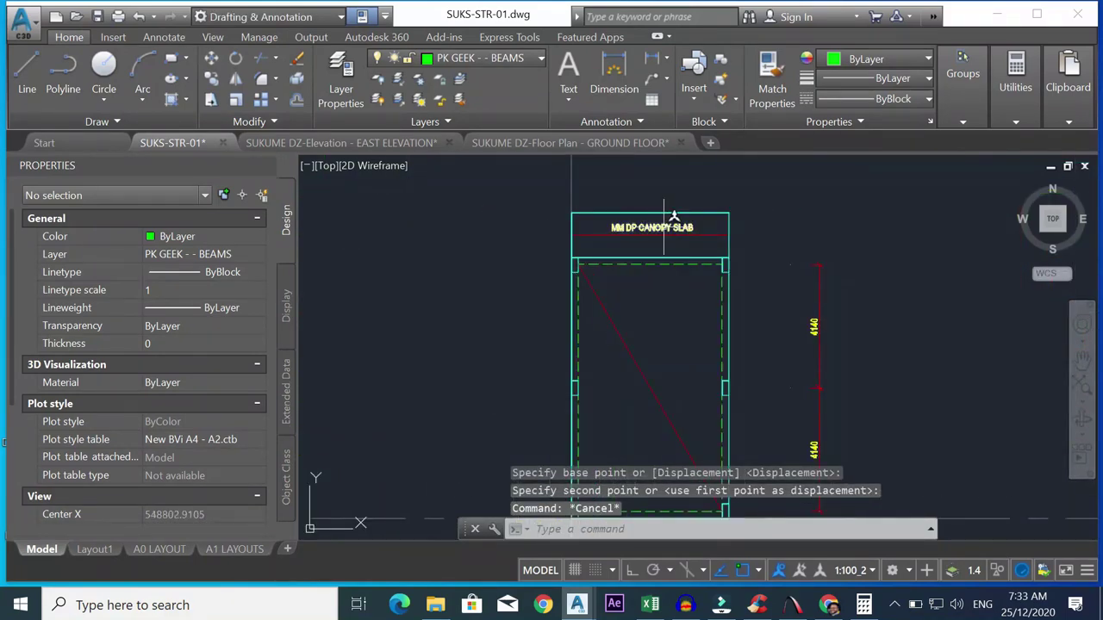
- Copy the canopy slab label into the middle of the first floor slab, beside its diagonal line
{"action": "left_click", "coordinate": [663, 228]}
{"action": "left_click", "coordinate": [211, 77]}
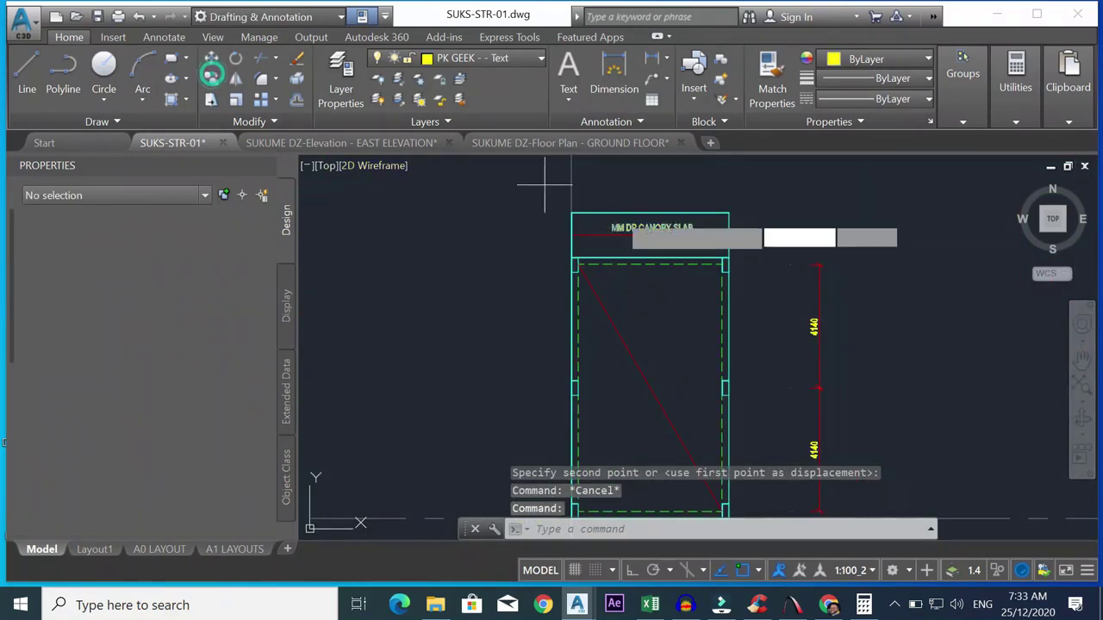
{"action": "left_click", "coordinate": [652, 227]}
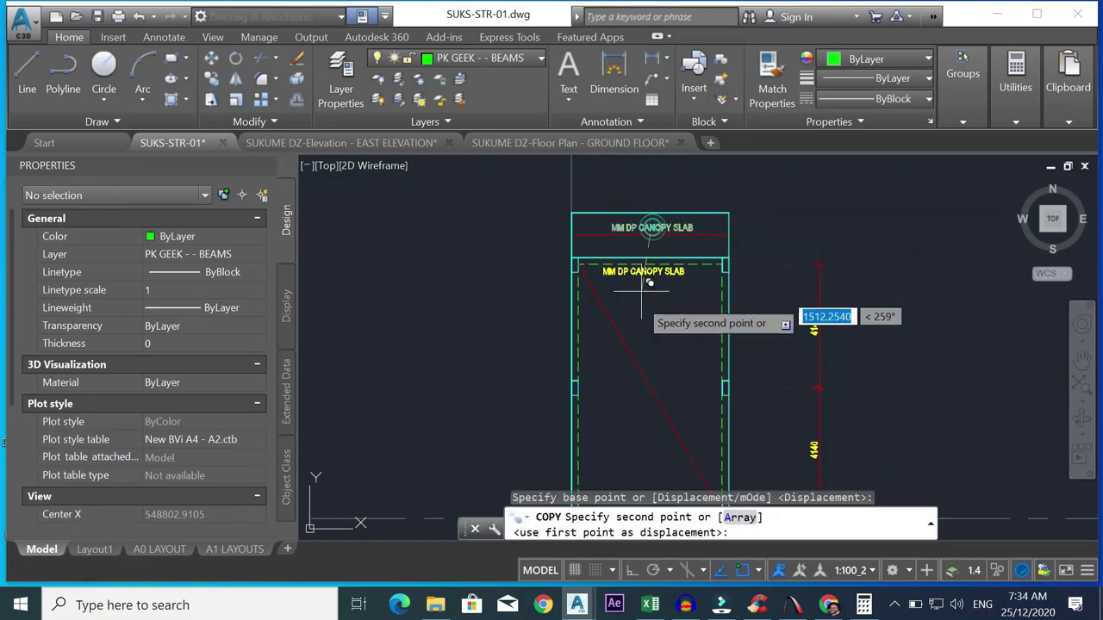
{"action": "left_click", "coordinate": [659, 405]}
{"action": "key", "text": "Escape"}
- Rotate the copied label in the slab so that it runs parallel to the red diagonal line
{"action": "scroll", "coordinate": [664, 376], "scroll_direction": "up", "scroll_amount": 6}
{"action": "left_click", "coordinate": [664, 379]}
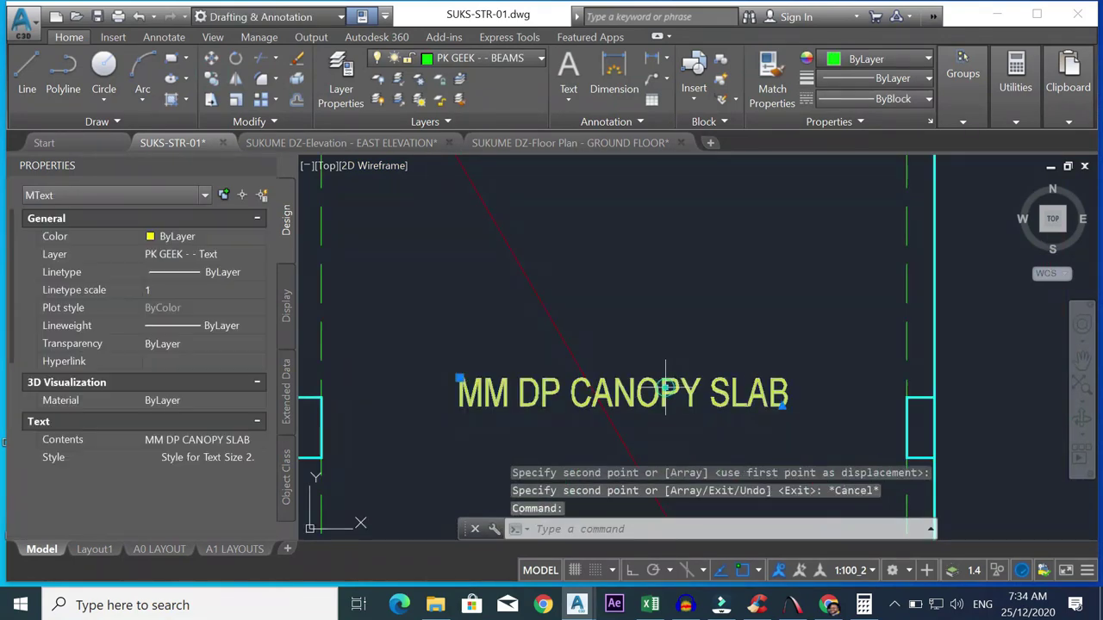
{"action": "left_click", "coordinate": [235, 58]}
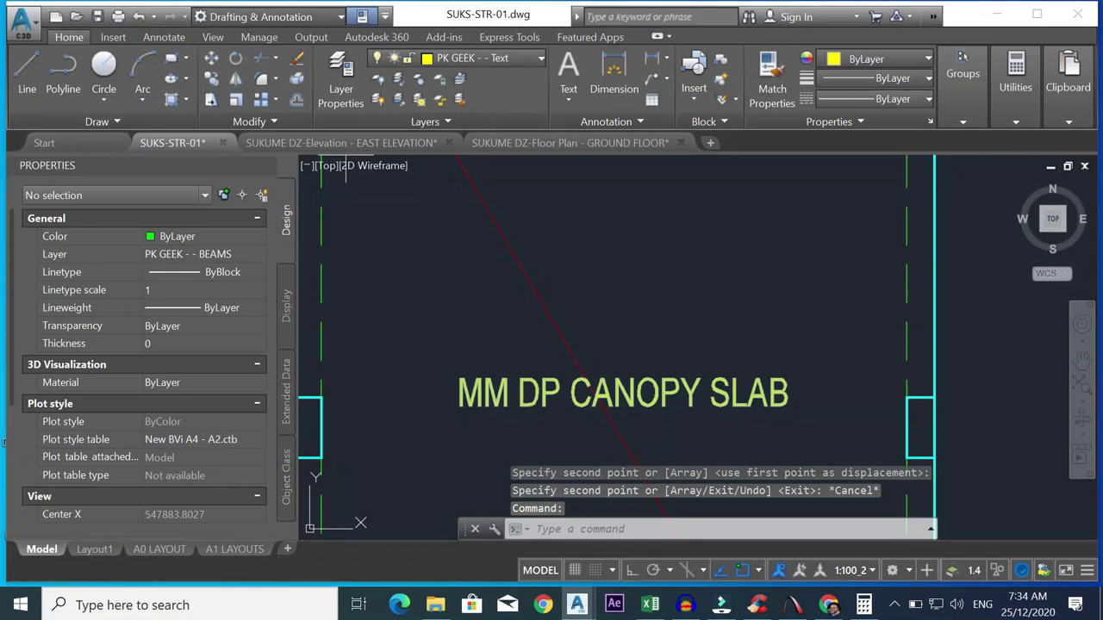
{"action": "left_click", "coordinate": [607, 392]}
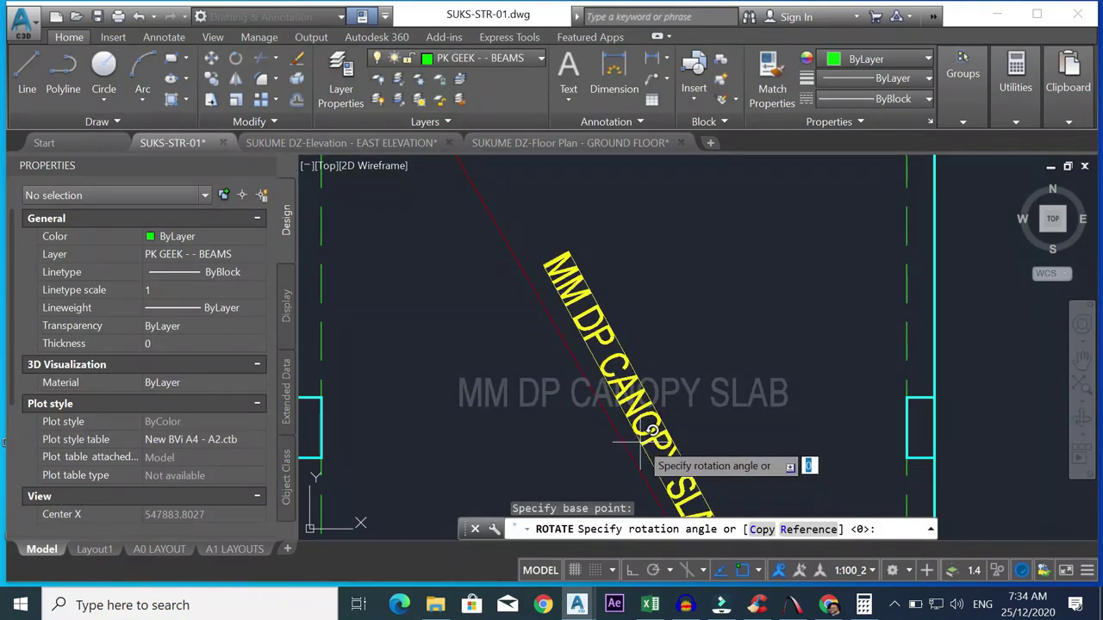
{"action": "left_click", "coordinate": [652, 430]}
{"action": "scroll", "coordinate": [660, 394], "scroll_direction": "down", "scroll_amount": 4}
{"action": "scroll", "coordinate": [660, 394], "scroll_direction": "up", "scroll_amount": 3}
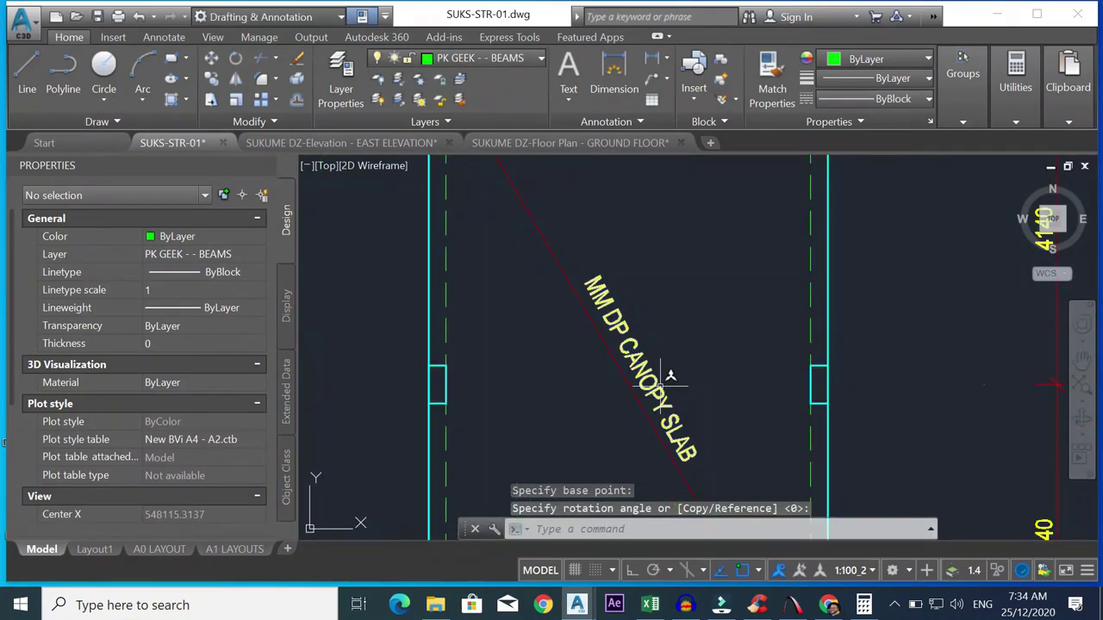
- Change the rotated slab label to read MM DP RC SLAB
{"action": "left_click", "coordinate": [662, 386]}
{"action": "double_click", "coordinate": [662, 387]}
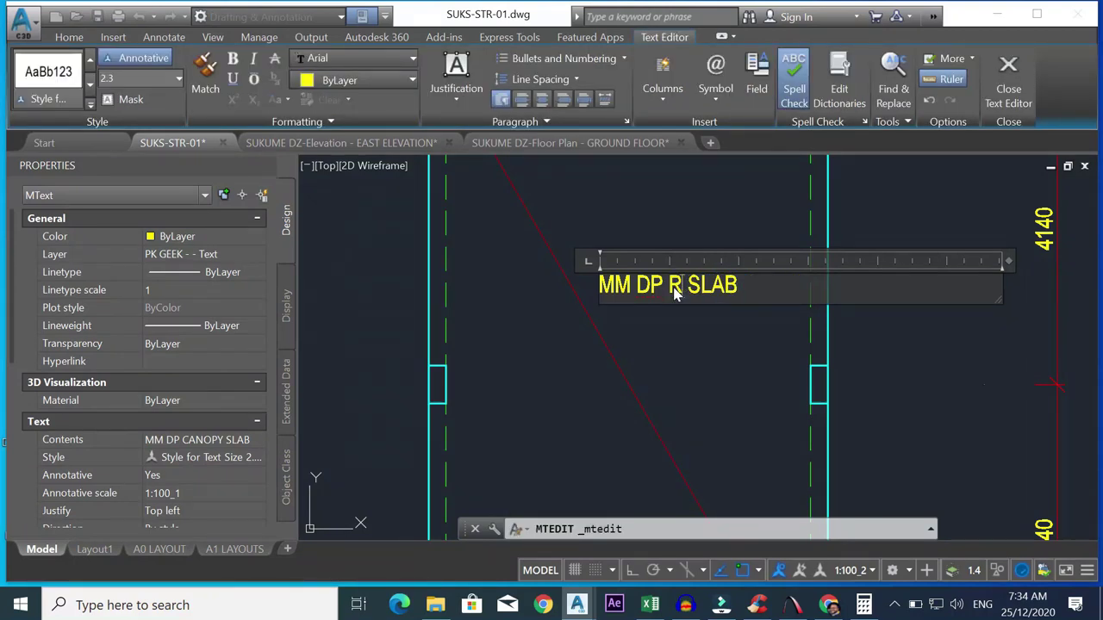
{"action": "left_click", "coordinate": [689, 372]}
{"action": "scroll", "coordinate": [690, 372], "scroll_direction": "down", "scroll_amount": 6}
- Examine the FIRST FLOOR plan and the section's R.C canopy and beam at wallplate level
{"action": "scroll", "coordinate": [680, 343], "scroll_direction": "down", "scroll_amount": 3}
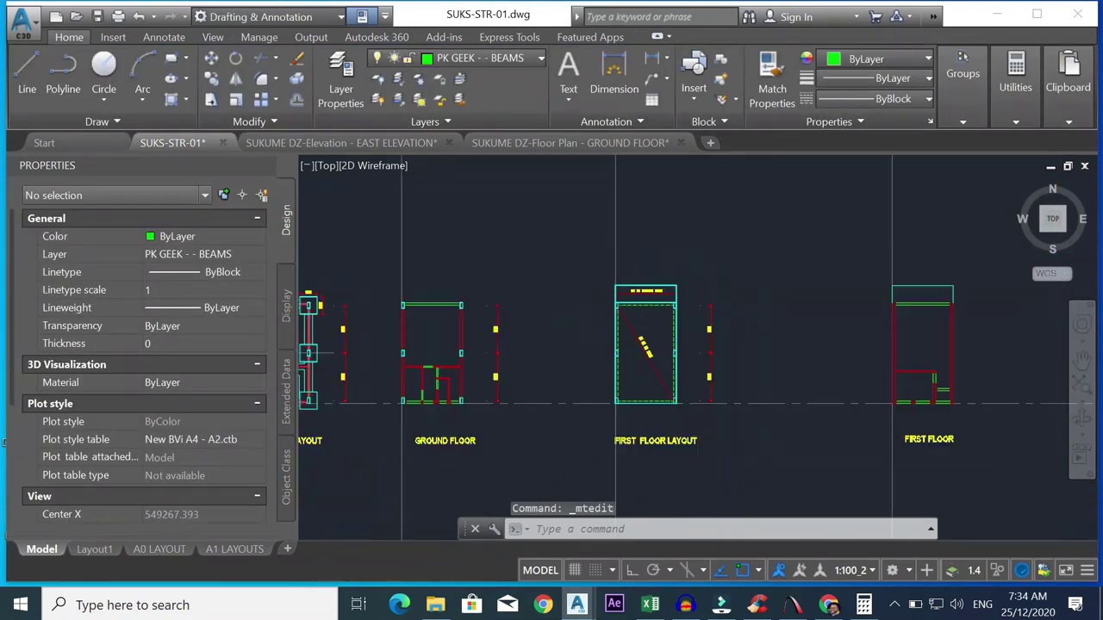
{"action": "middle_click_drag", "start_coordinate": [946, 425], "coordinate": [913, 369]}
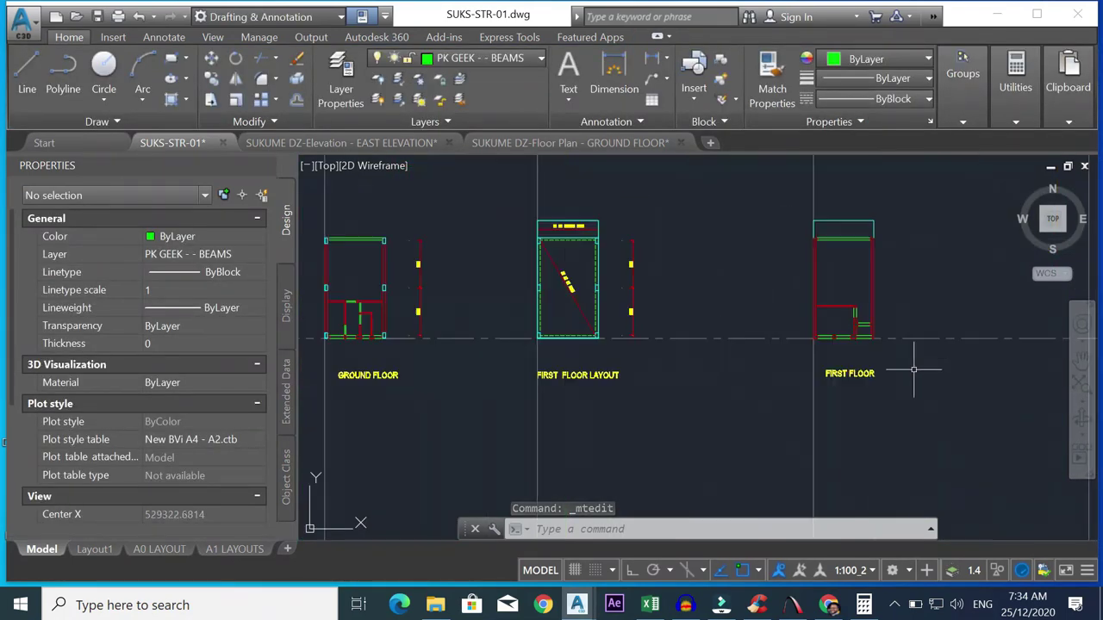
{"action": "scroll", "coordinate": [870, 284], "scroll_direction": "up", "scroll_amount": 5}
{"action": "scroll", "coordinate": [862, 297], "scroll_direction": "down", "scroll_amount": 5}
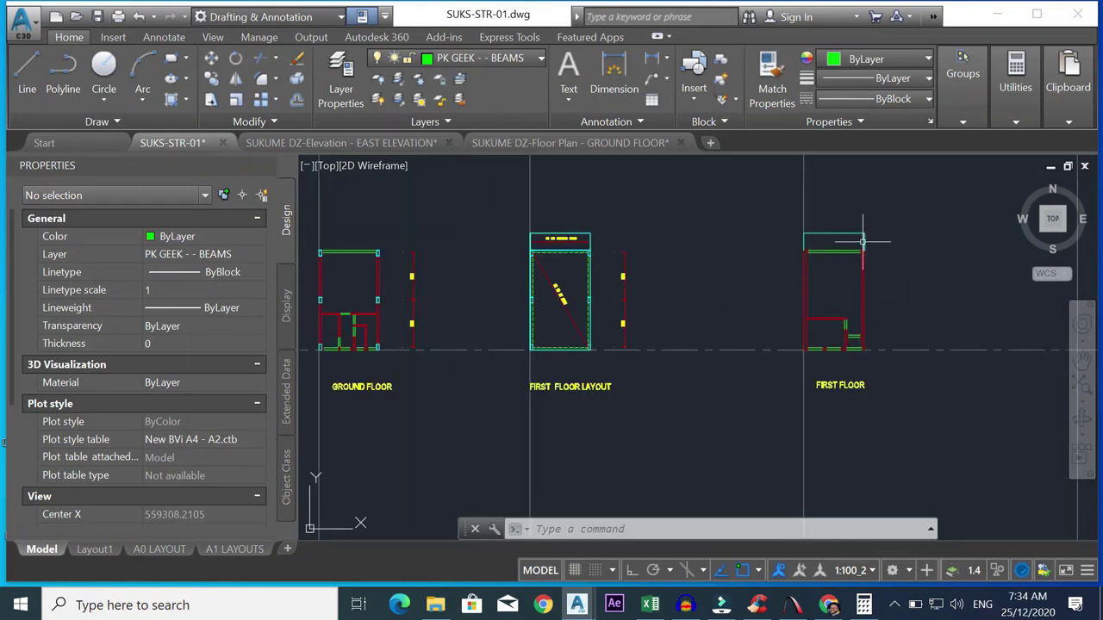
{"action": "scroll", "coordinate": [861, 241], "scroll_direction": "up", "scroll_amount": 3}
{"action": "scroll", "coordinate": [810, 299], "scroll_direction": "down", "scroll_amount": 3}
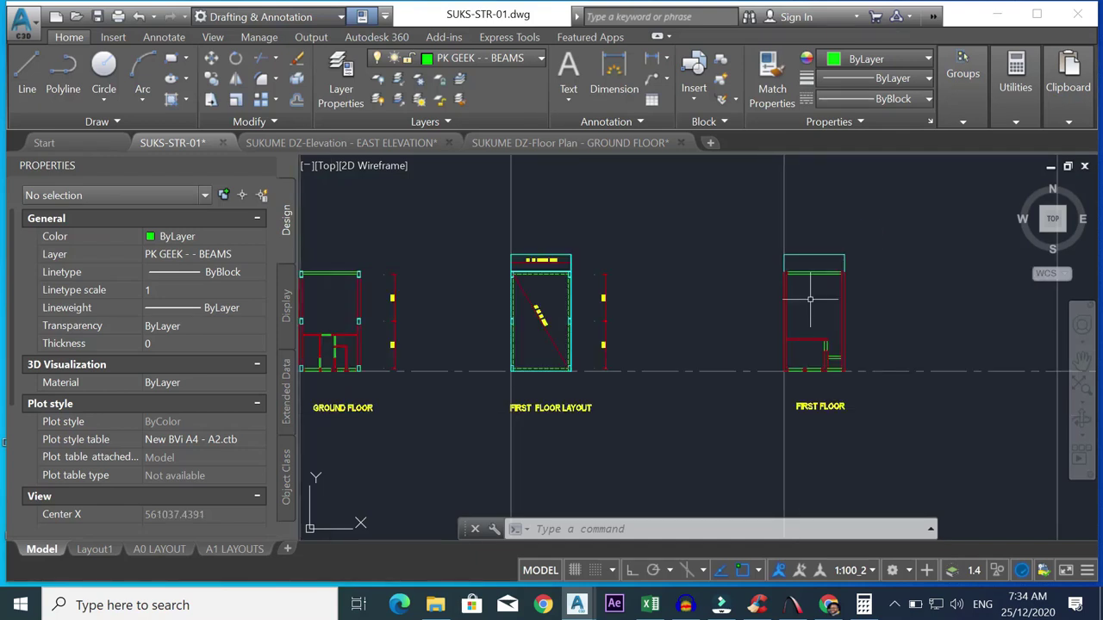
{"action": "scroll", "coordinate": [797, 274], "scroll_direction": "up", "scroll_amount": 2}
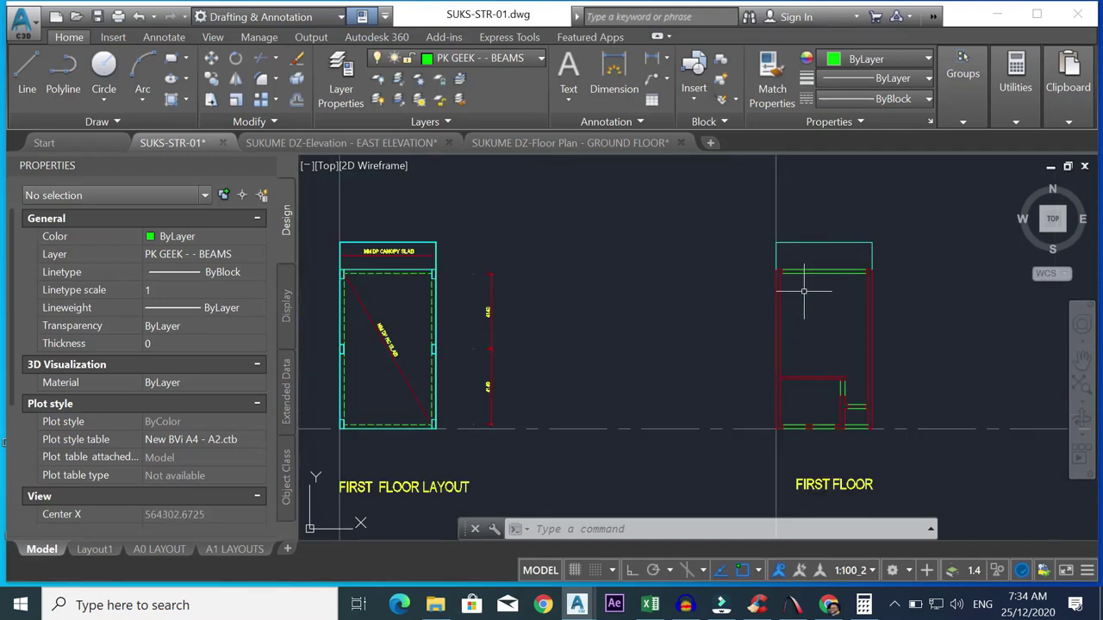
{"action": "scroll", "coordinate": [802, 291], "scroll_direction": "up", "scroll_amount": 4}
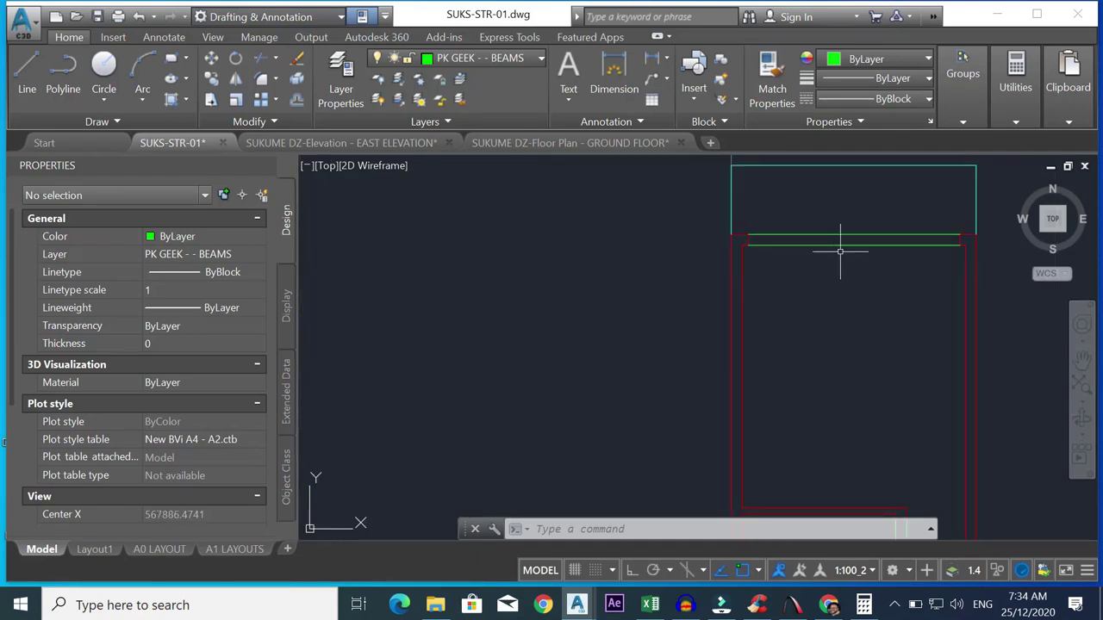
{"action": "scroll", "coordinate": [840, 251], "scroll_direction": "down", "scroll_amount": 8}
{"action": "scroll", "coordinate": [797, 174], "scroll_direction": "up", "scroll_amount": 10}
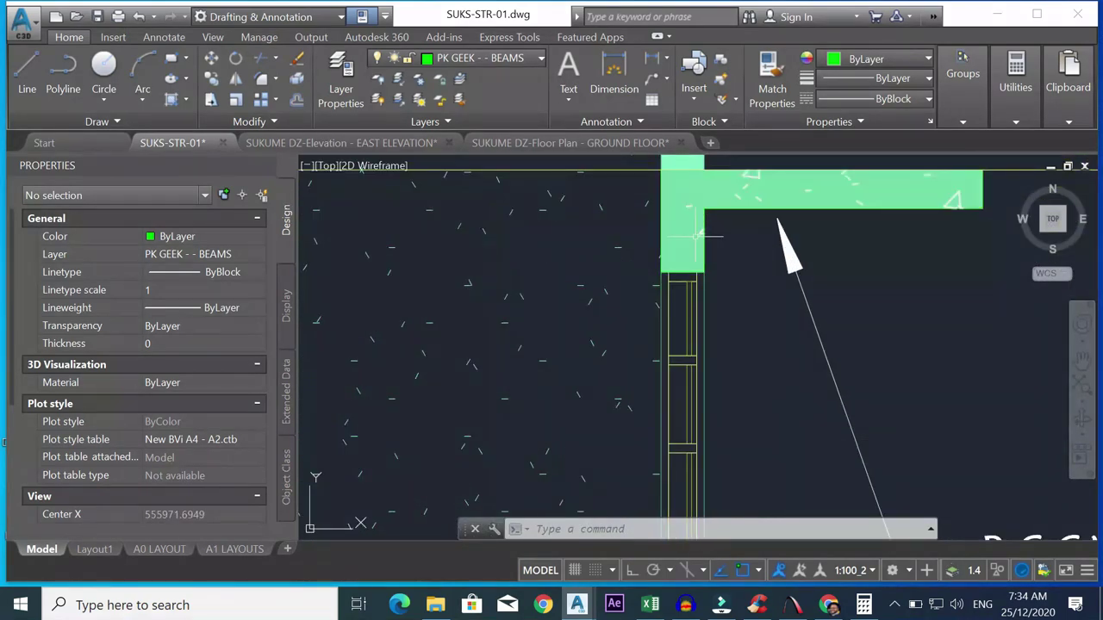
{"action": "scroll", "coordinate": [690, 247], "scroll_direction": "down", "scroll_amount": 8}
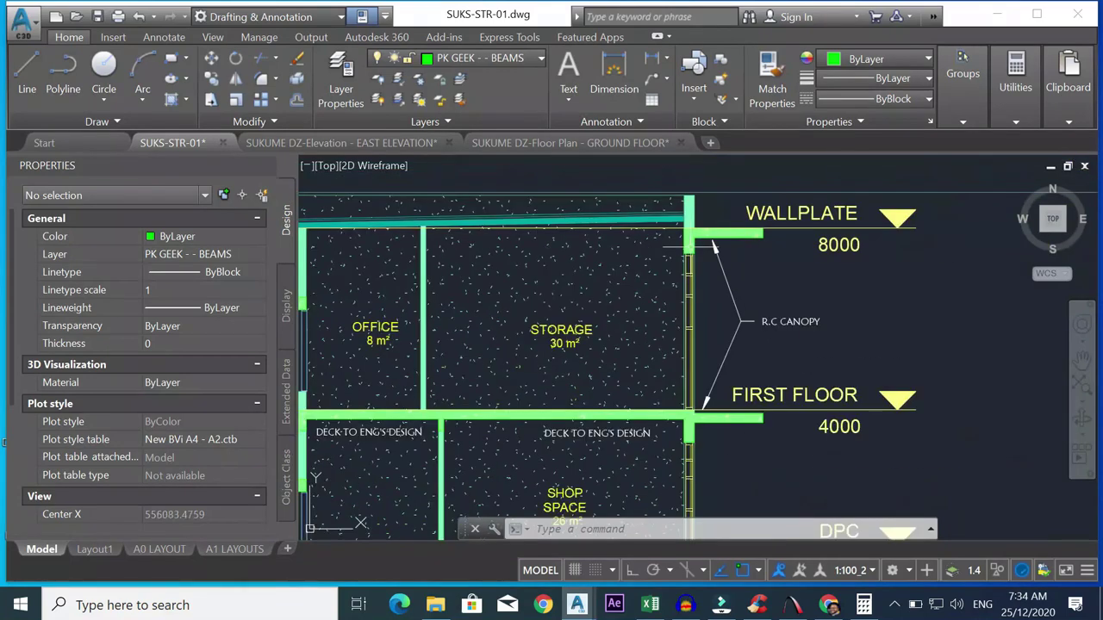
- Delete the inner green line across the canopy-side wall opening in the FIRST FLOOR plan
{"action": "scroll", "coordinate": [711, 433], "scroll_direction": "up", "scroll_amount": 10}
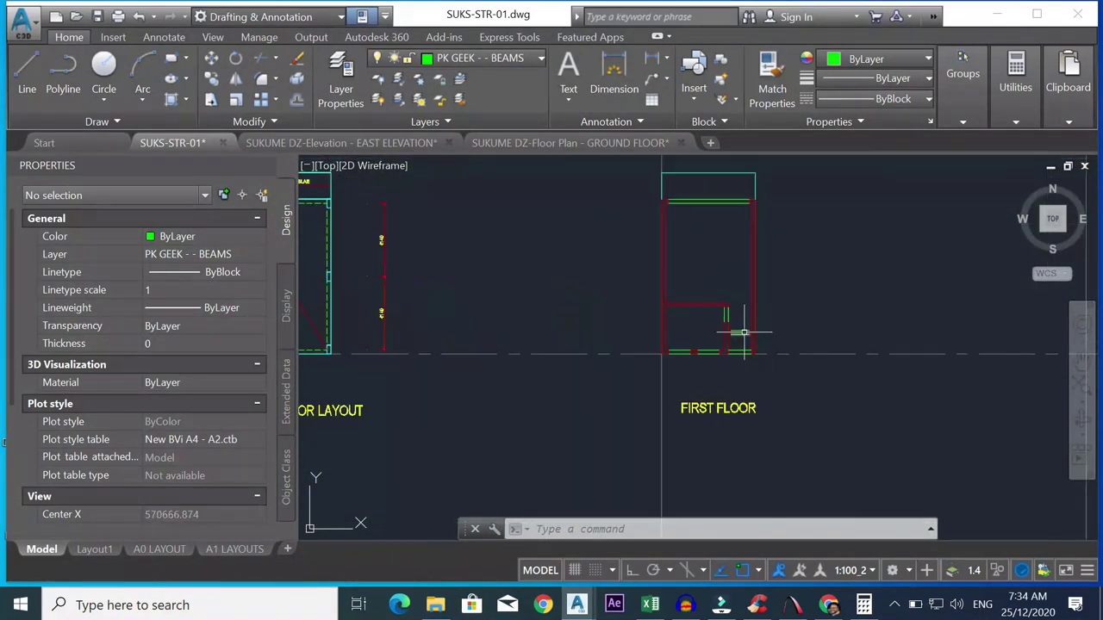
{"action": "left_click", "coordinate": [706, 220]}
{"action": "left_click", "coordinate": [681, 243]}
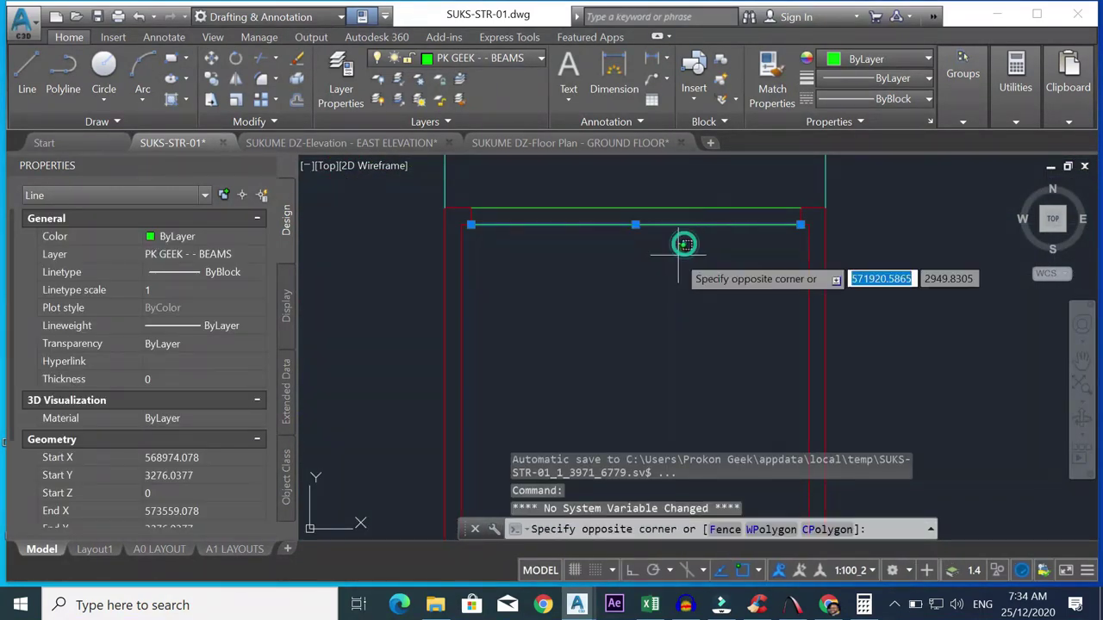
{"action": "left_click", "coordinate": [672, 261]}
{"action": "key", "text": "Delete"}
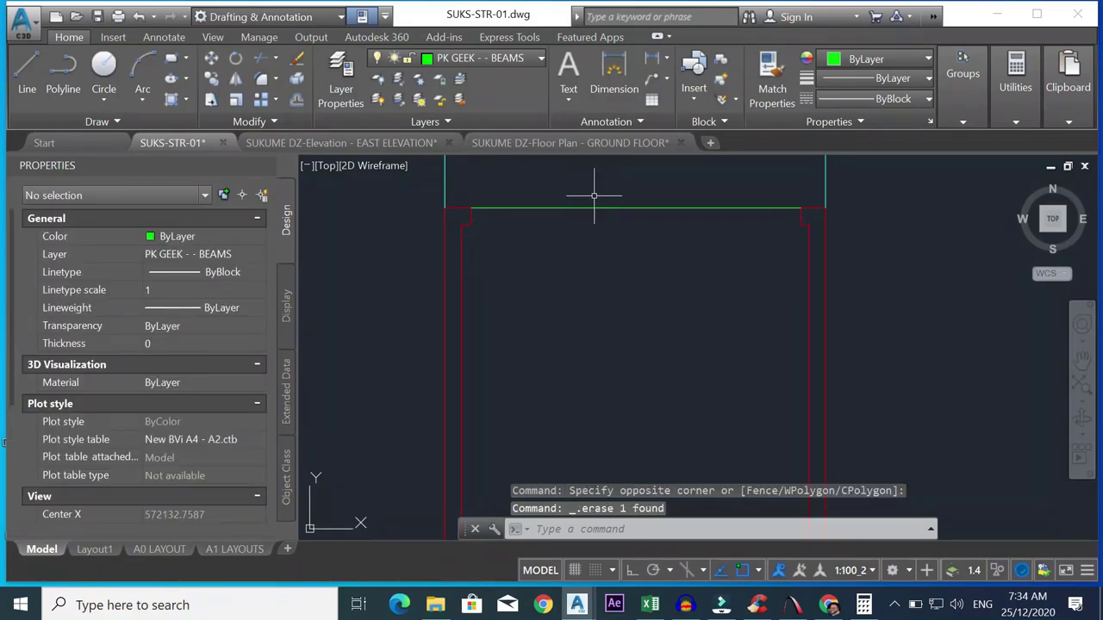
- Offset the remaining green line at the canopy side of the FIRST FLOOR plan 300 mm into the plan
{"action": "left_click", "coordinate": [593, 197]}
{"action": "left_click", "coordinate": [580, 229]}
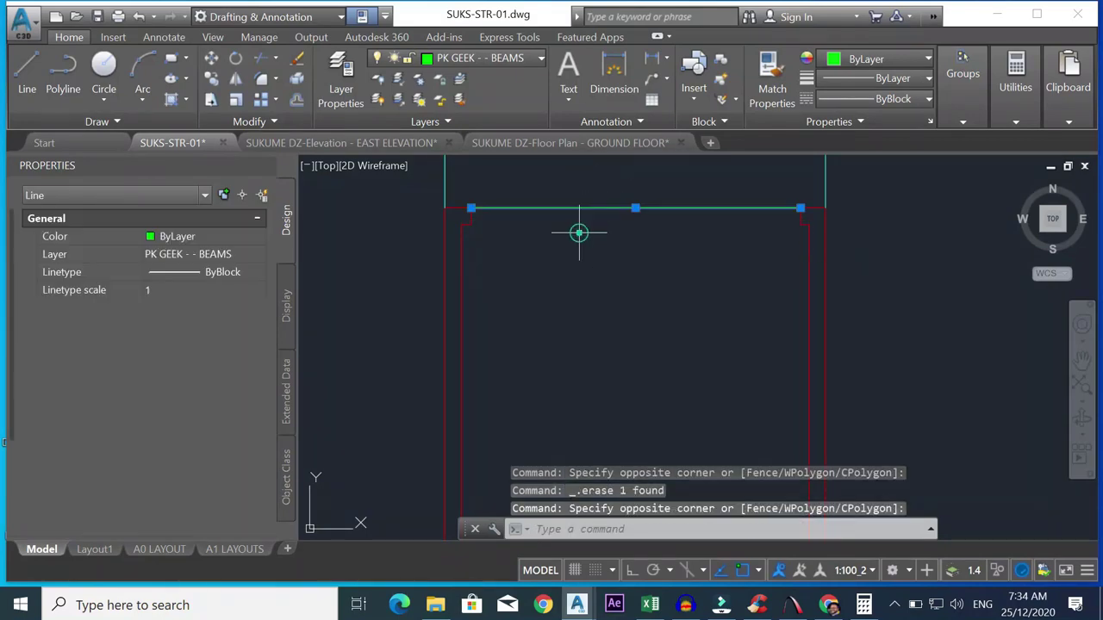
{"action": "left_click", "coordinate": [295, 101]}
{"action": "type", "text": "300"}
{"action": "key", "text": "Return"}
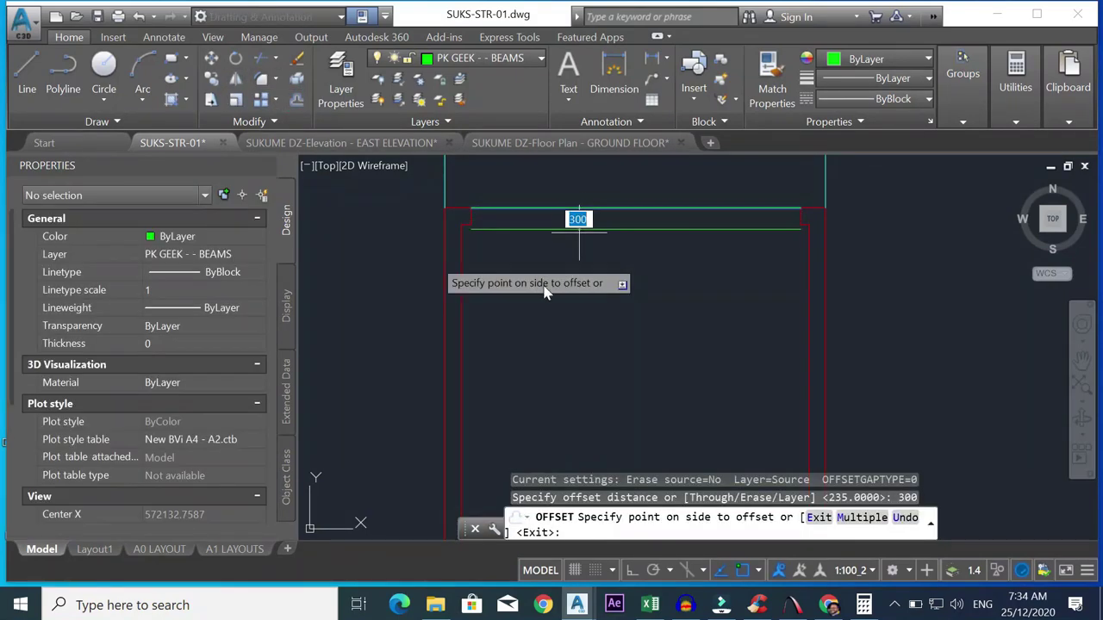
{"action": "left_click", "coordinate": [588, 295]}
{"action": "key", "text": "Escape"}
{"action": "scroll", "coordinate": [416, 274], "scroll_direction": "down", "scroll_amount": 5}
- Copy the six columns of the FIRST FLOOR LAYOUT onto the FIRST FLOOR plan, aligning the canopy-side outer corner of the column grid with the walls
{"action": "scroll", "coordinate": [389, 288], "scroll_direction": "up", "scroll_amount": 8}
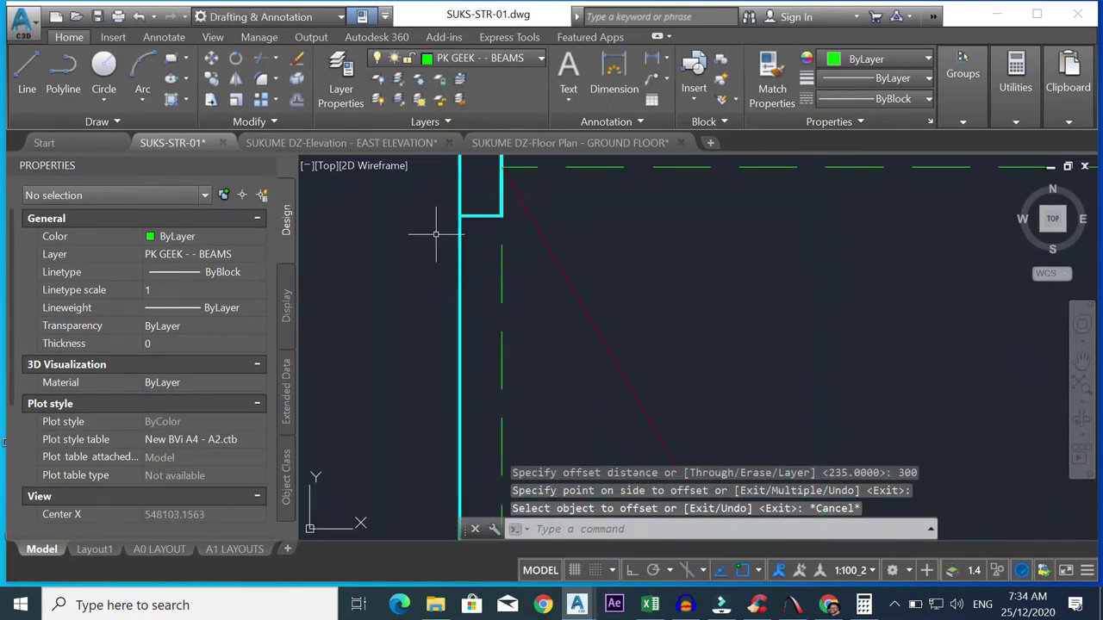
{"action": "key", "text": "Escape"}
{"action": "left_click", "coordinate": [485, 217]}
{"action": "scroll", "coordinate": [483, 229], "scroll_direction": "down", "scroll_amount": 5}
{"action": "scroll", "coordinate": [483, 305], "scroll_direction": "up", "scroll_amount": 4}
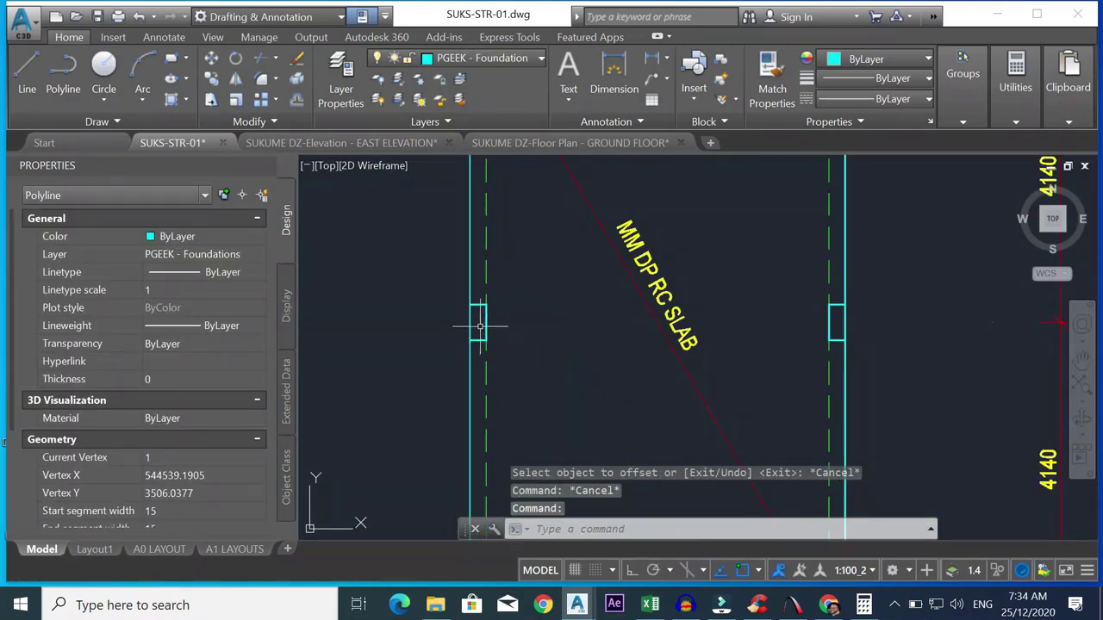
{"action": "left_click", "coordinate": [480, 309]}
{"action": "scroll", "coordinate": [480, 315], "scroll_direction": "down", "scroll_amount": 5}
{"action": "scroll", "coordinate": [482, 359], "scroll_direction": "up", "scroll_amount": 5}
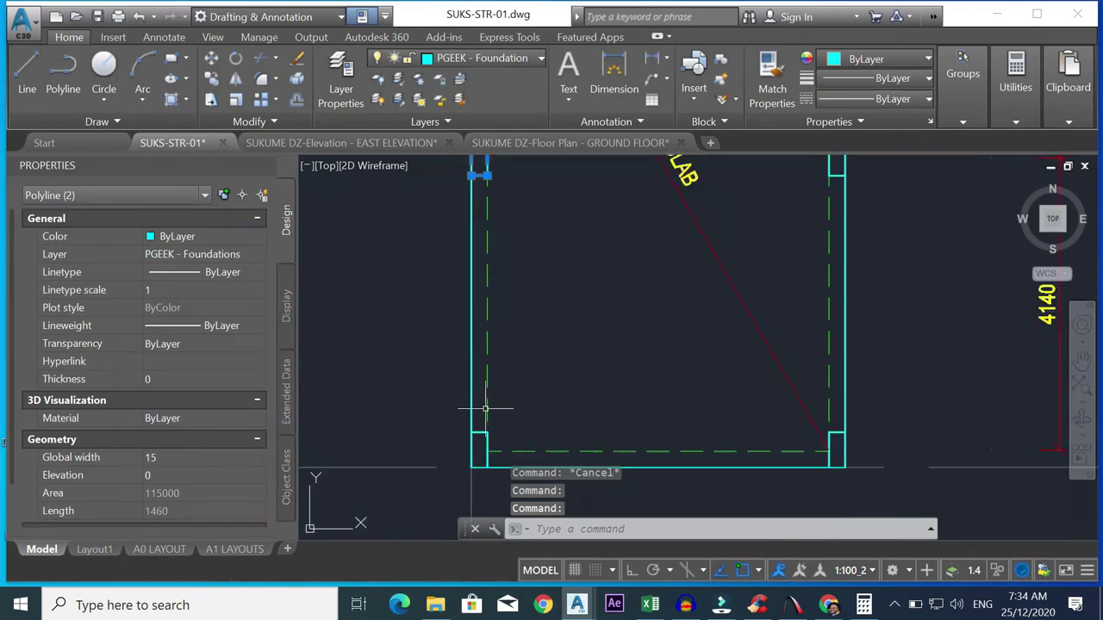
{"action": "left_click", "coordinate": [480, 431]}
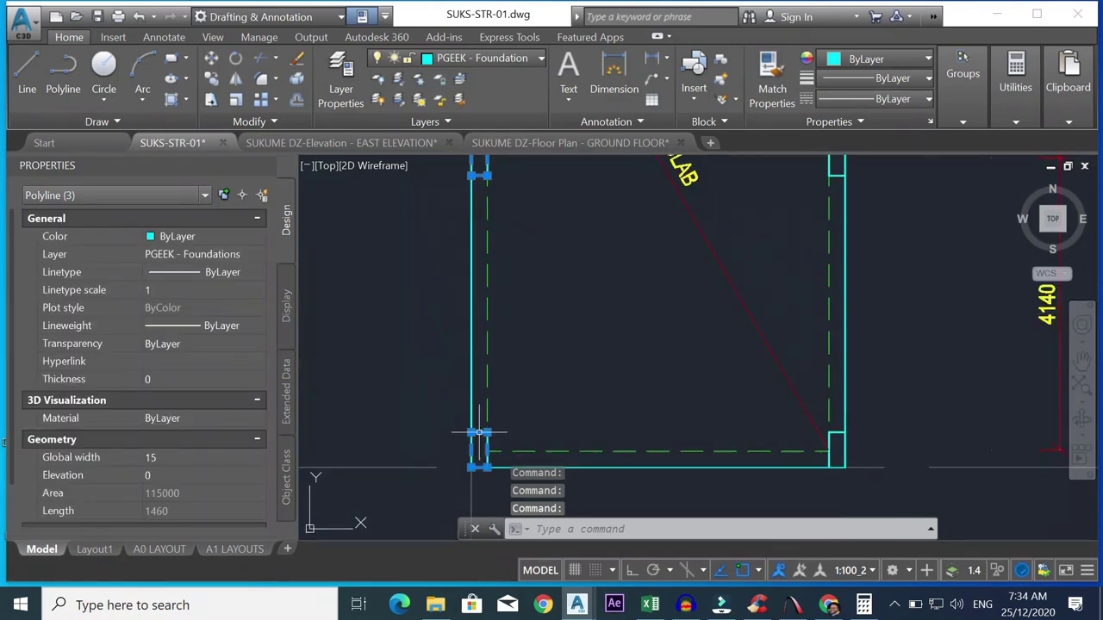
{"action": "left_click", "coordinate": [840, 431]}
{"action": "scroll", "coordinate": [835, 361], "scroll_direction": "down", "scroll_amount": 2}
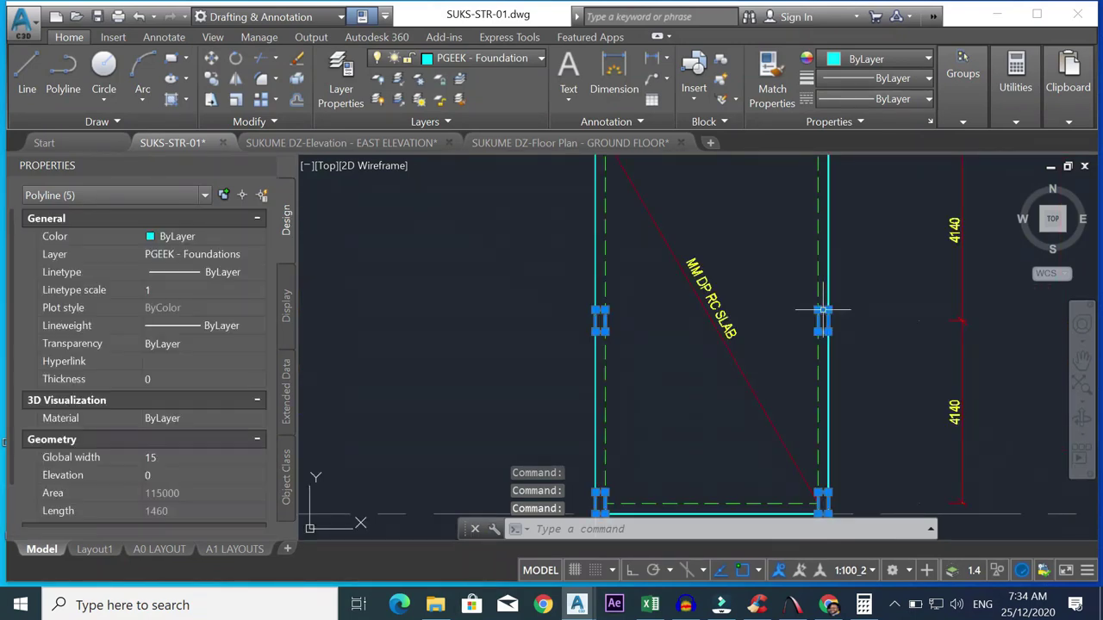
{"action": "scroll", "coordinate": [827, 246], "scroll_direction": "down", "scroll_amount": 5}
{"action": "scroll", "coordinate": [818, 217], "scroll_direction": "up", "scroll_amount": 6}
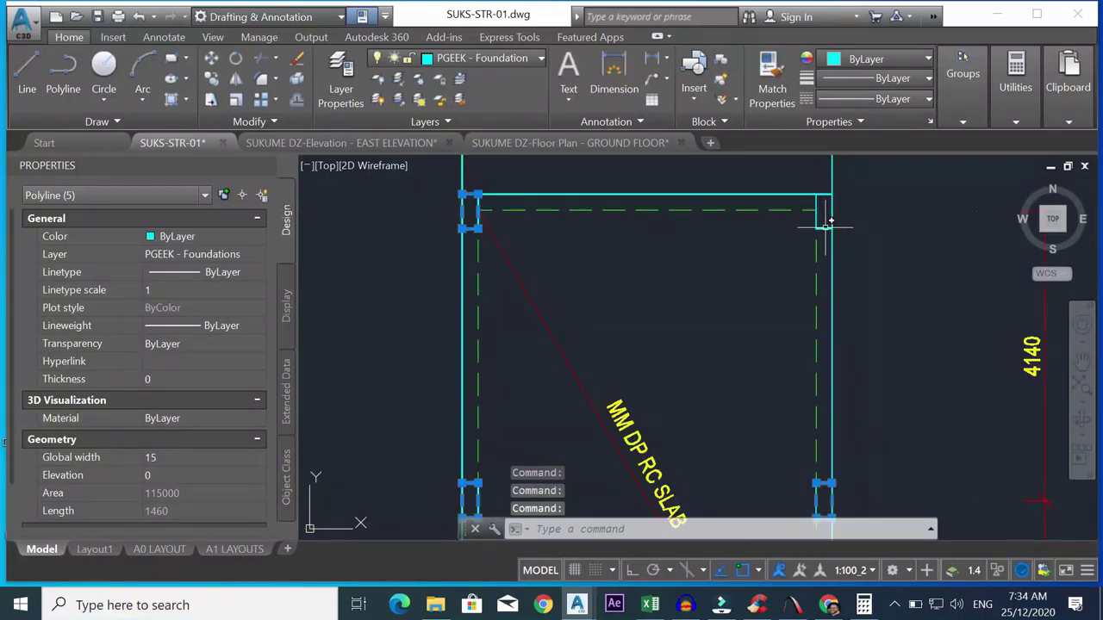
{"action": "left_click", "coordinate": [825, 224]}
{"action": "left_click", "coordinate": [212, 78]}
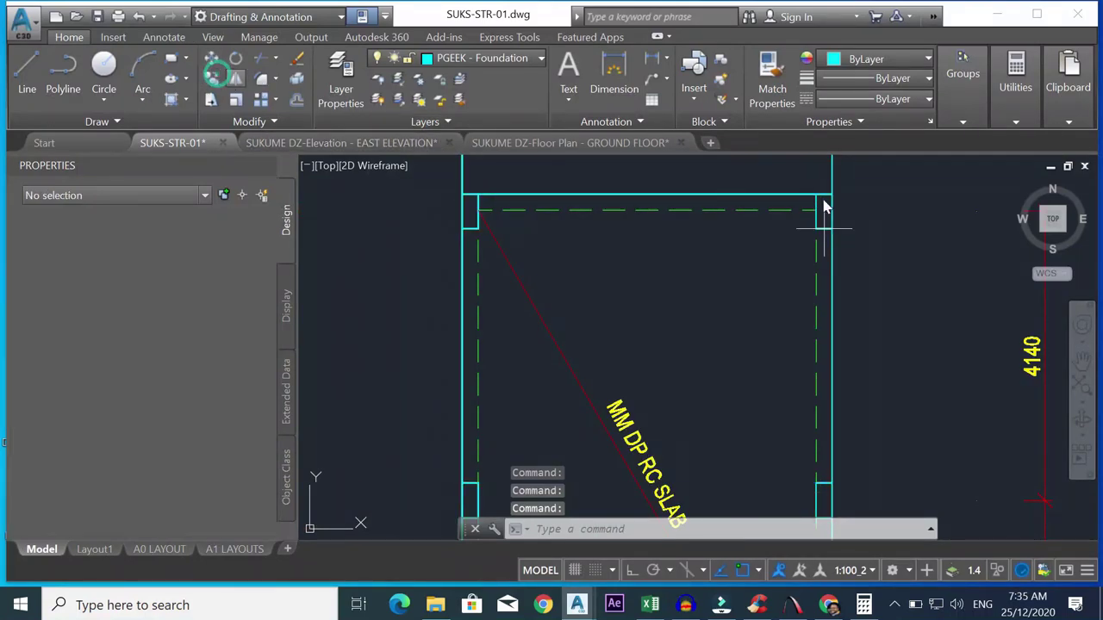
{"action": "left_click", "coordinate": [831, 187]}
{"action": "scroll", "coordinate": [834, 198], "scroll_direction": "down", "scroll_amount": 5}
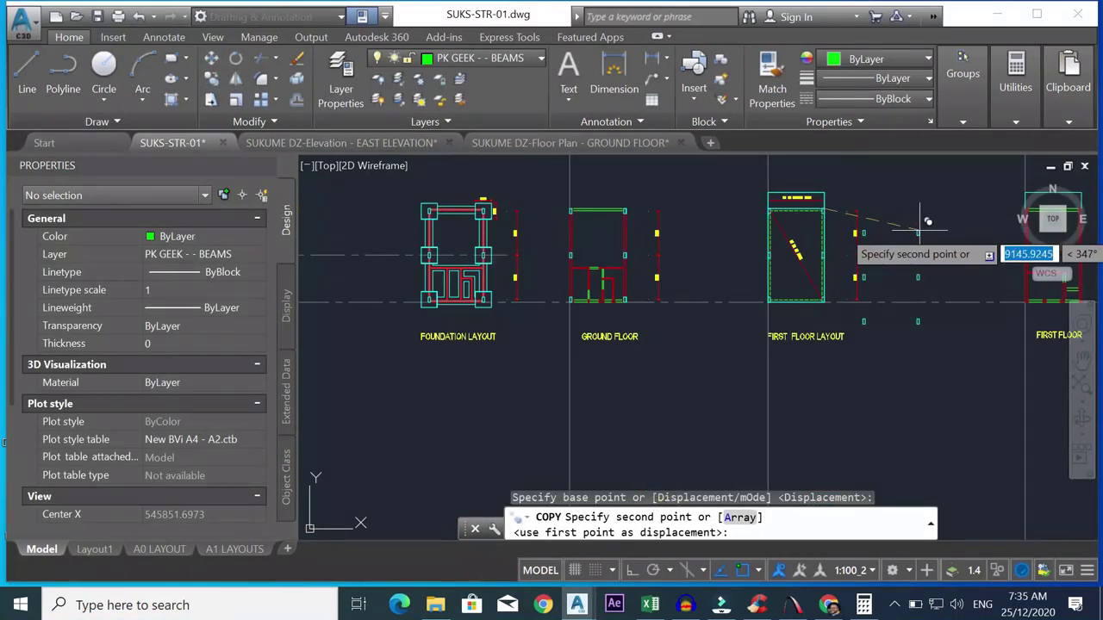
{"action": "scroll", "coordinate": [916, 222], "scroll_direction": "up", "scroll_amount": 3}
{"action": "scroll", "coordinate": [861, 224], "scroll_direction": "down", "scroll_amount": 3}
{"action": "scroll", "coordinate": [878, 216], "scroll_direction": "up", "scroll_amount": 6}
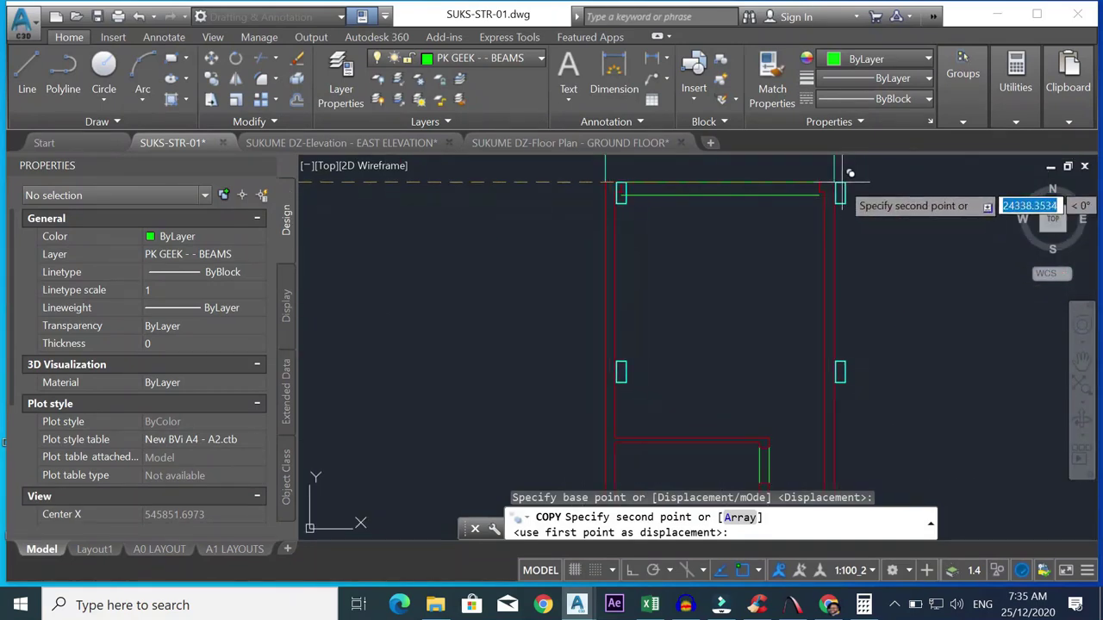
{"action": "left_click", "coordinate": [828, 178]}
{"action": "key", "text": "Escape"}
- Delete the red brickwork jamb lines beside the upper-left column at the canopy-side opening of the FIRST FLOOR plan
{"action": "scroll", "coordinate": [655, 190], "scroll_direction": "up", "scroll_amount": 3}
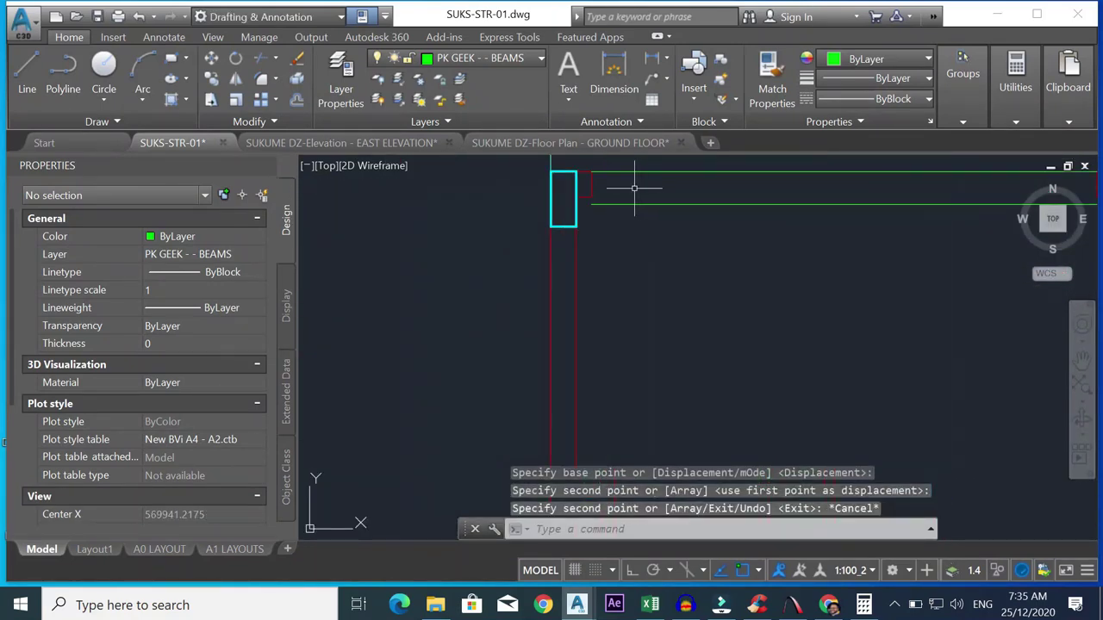
{"action": "left_click", "coordinate": [588, 220]}
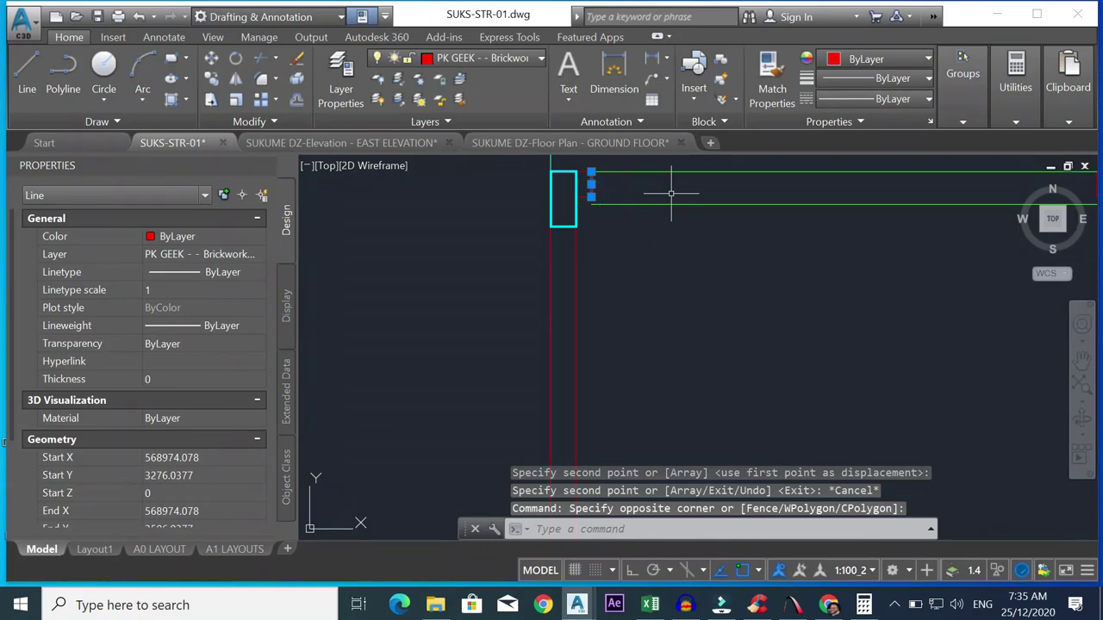
{"action": "key", "text": "Delete"}
{"action": "left_click", "coordinate": [569, 168]}
{"action": "left_click", "coordinate": [603, 211]}
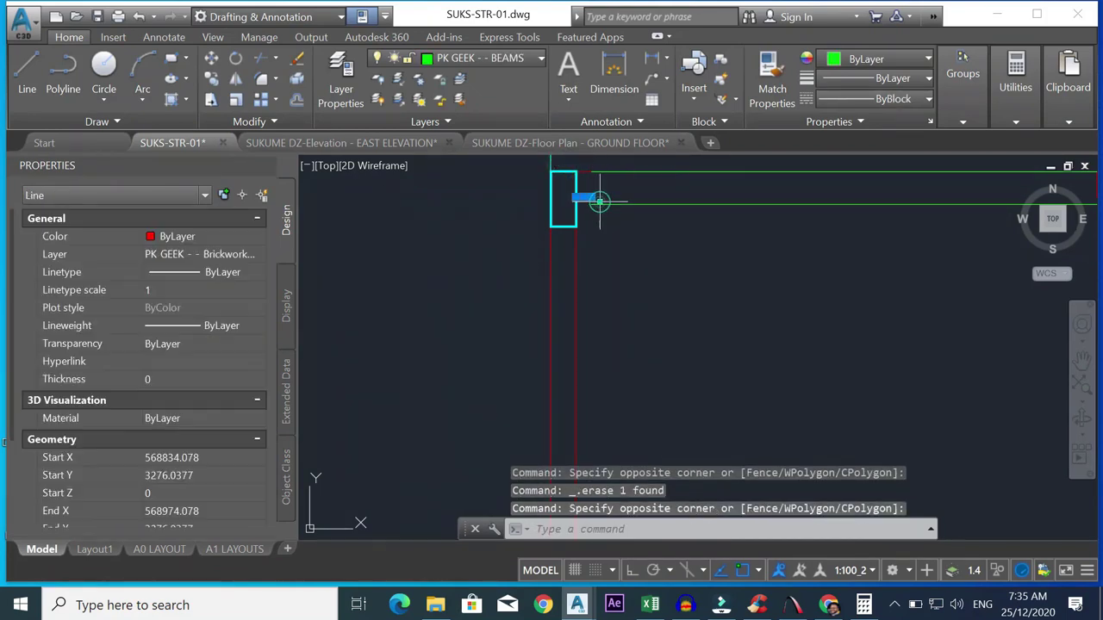
{"action": "key", "text": "Escape"}
{"action": "scroll", "coordinate": [603, 211], "scroll_direction": "down", "scroll_amount": 2}
{"action": "left_click", "coordinate": [616, 181]}
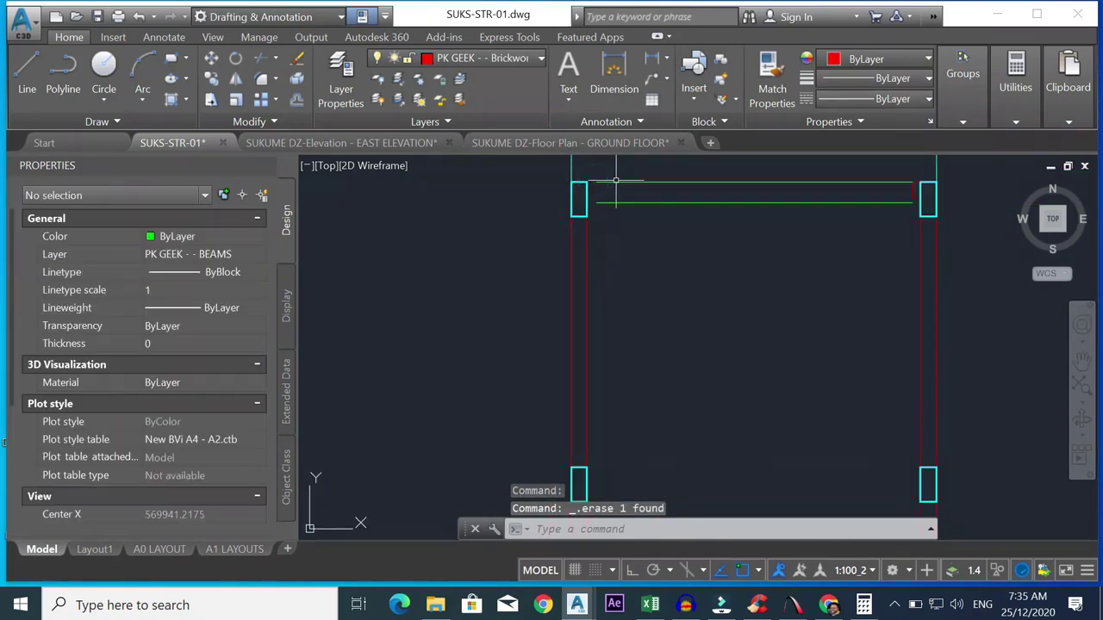
- Delete the red brickwork jamb lines beside the upper-right column at the canopy-side opening
{"action": "scroll", "coordinate": [915, 196], "scroll_direction": "up", "scroll_amount": 2}
{"action": "left_click", "coordinate": [919, 184]}
{"action": "left_click", "coordinate": [886, 202]}
{"action": "key", "text": "Delete"}
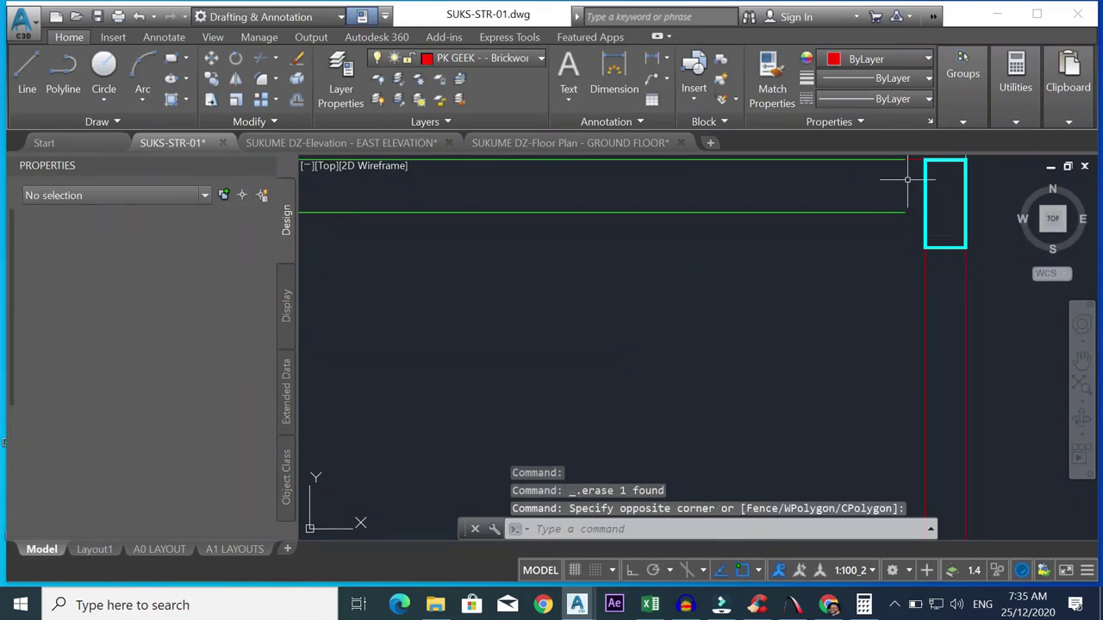
{"action": "scroll", "coordinate": [916, 177], "scroll_direction": "down", "scroll_amount": 2}
{"action": "scroll", "coordinate": [913, 166], "scroll_direction": "up", "scroll_amount": 2}
{"action": "left_click", "coordinate": [906, 182]}
{"action": "key", "text": "Delete"}
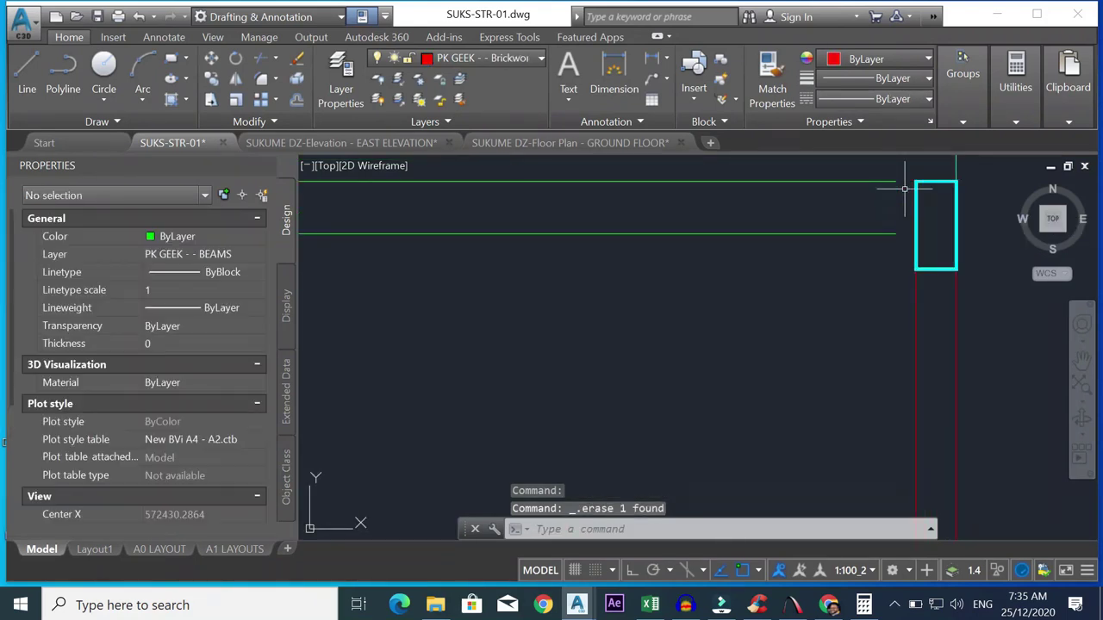
- Stretch both ends of the outer green canopy-side beam line to the inner faces of the two upper columns
{"action": "left_click", "coordinate": [891, 166]}
{"action": "left_click", "coordinate": [879, 191]}
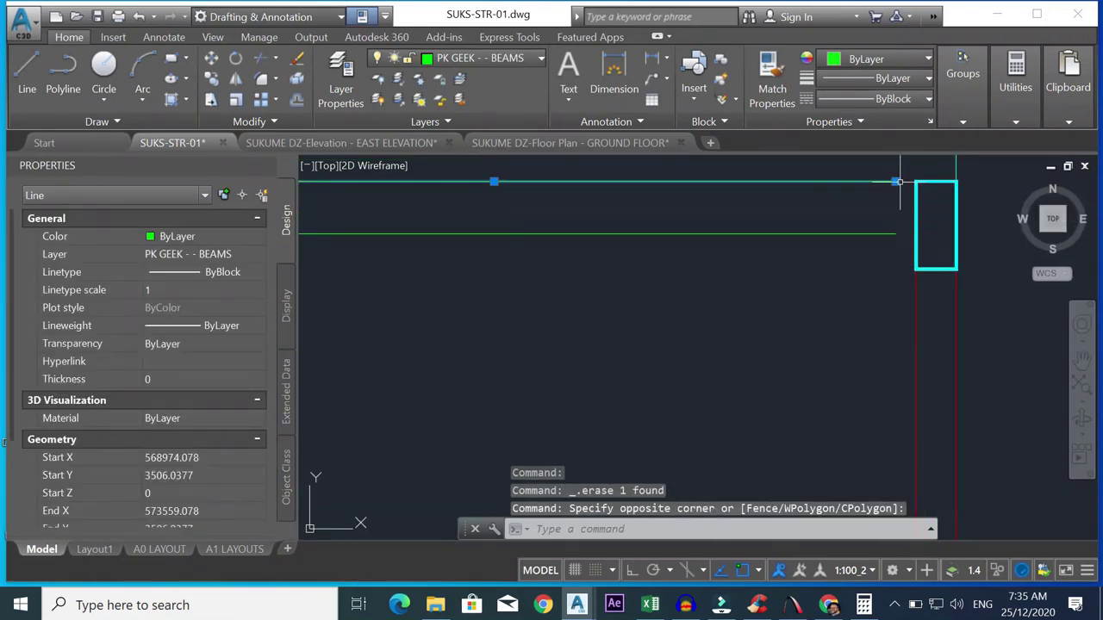
{"action": "left_click", "coordinate": [897, 181]}
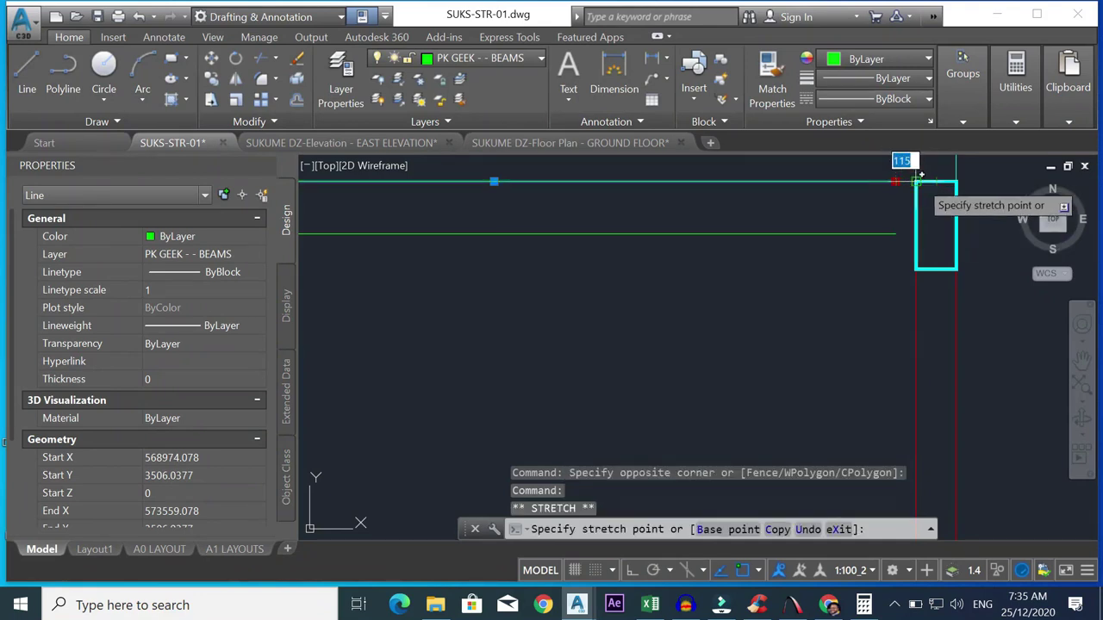
{"action": "key", "text": "Escape"}
{"action": "scroll", "coordinate": [918, 182], "scroll_direction": "down", "scroll_amount": 2}
{"action": "scroll", "coordinate": [521, 212], "scroll_direction": "up", "scroll_amount": 4}
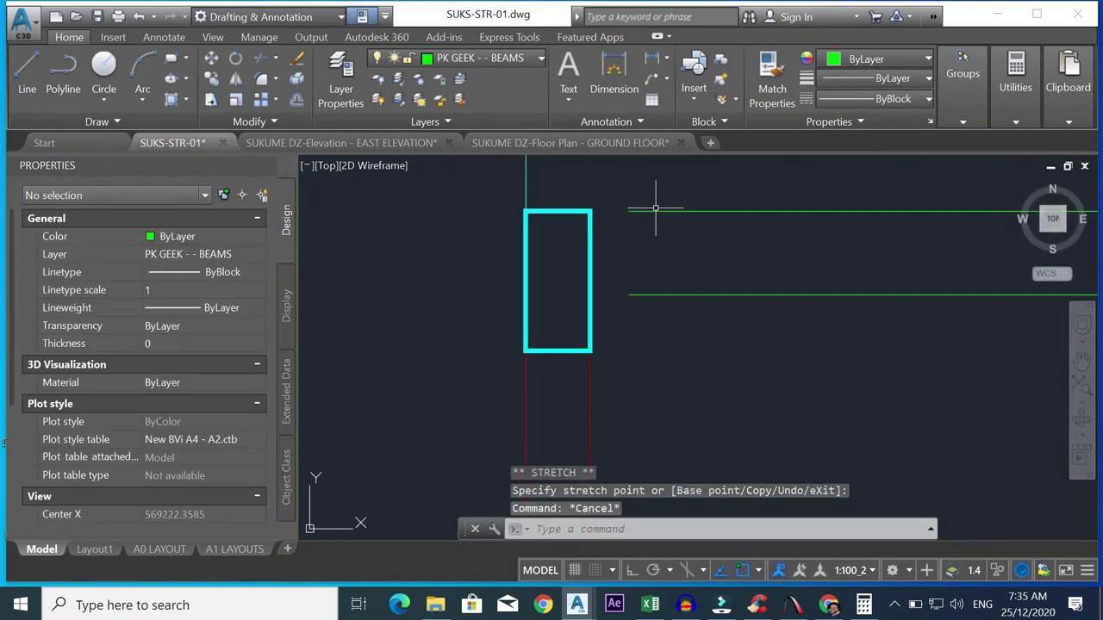
{"action": "left_click", "coordinate": [644, 226]}
{"action": "left_click", "coordinate": [635, 216]}
{"action": "left_click", "coordinate": [628, 210]}
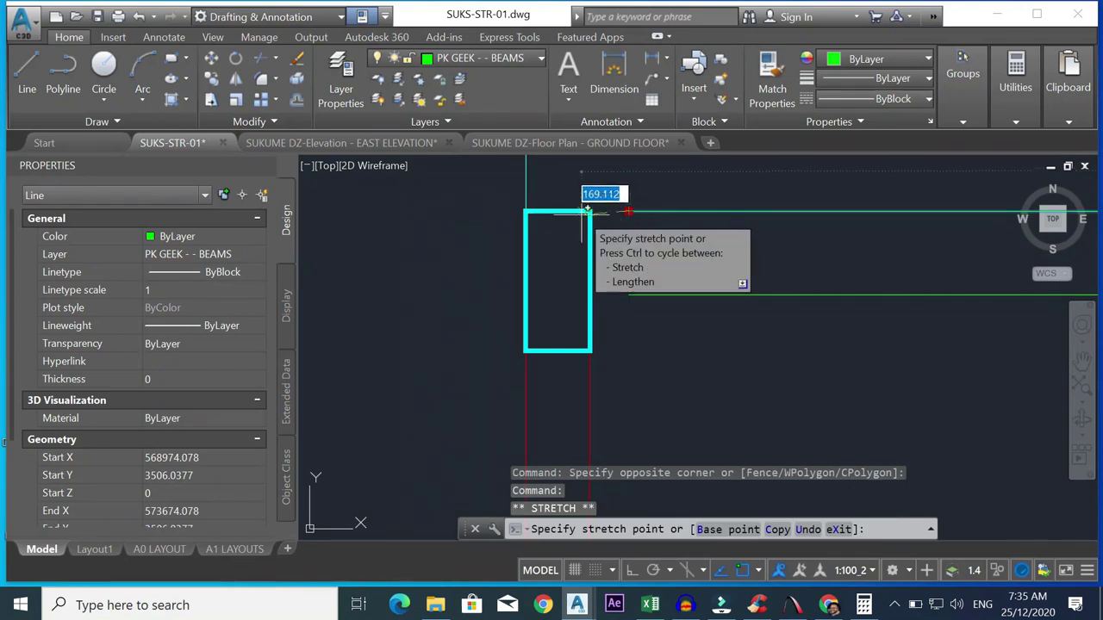
{"action": "key", "text": "Escape"}
- Stretch both ends of the inner green canopy-side beam line to the inner faces of the two upper columns
{"action": "scroll", "coordinate": [628, 228], "scroll_direction": "down", "scroll_amount": 2}
{"action": "scroll", "coordinate": [628, 238], "scroll_direction": "up", "scroll_amount": 2}
{"action": "left_click_drag", "start_coordinate": [628, 239], "coordinate": [622, 259]}
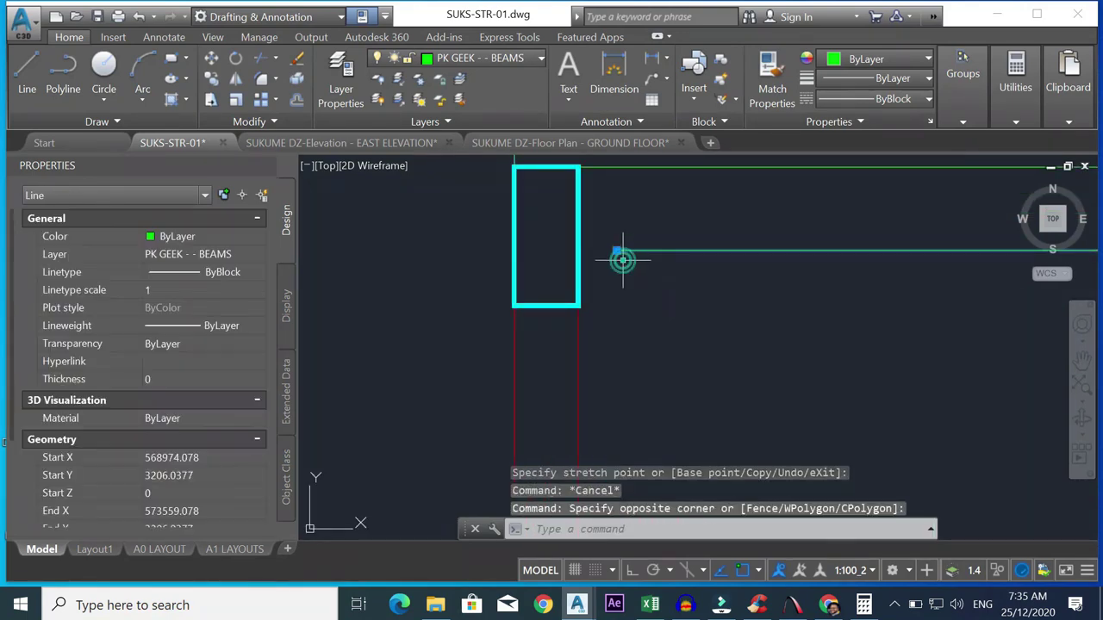
{"action": "left_click", "coordinate": [616, 251]}
{"action": "key", "text": "Escape"}
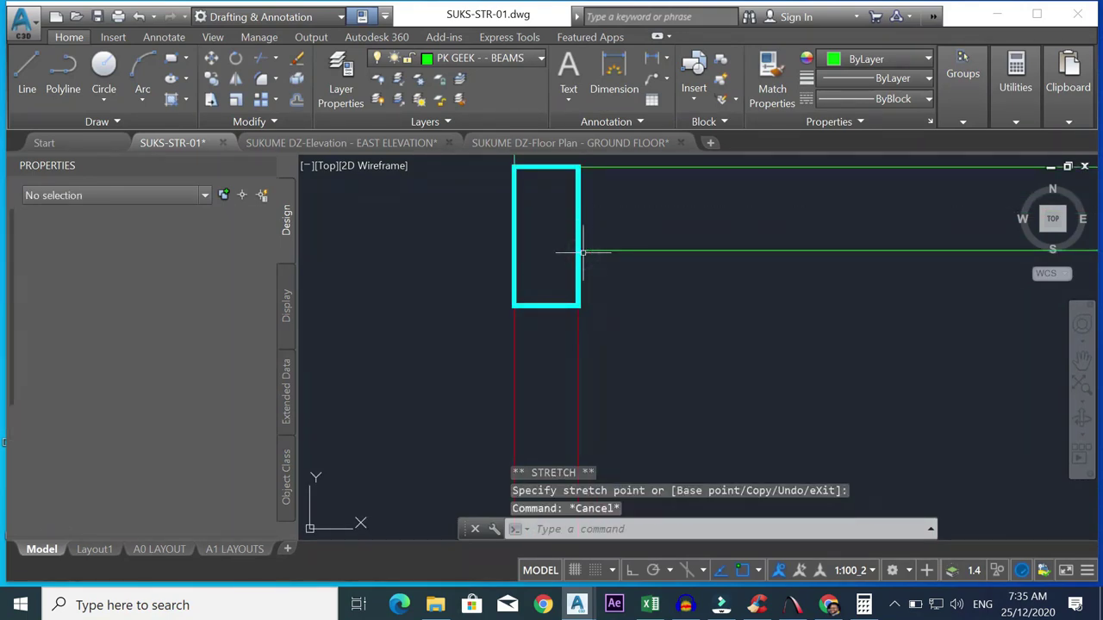
{"action": "scroll", "coordinate": [633, 248], "scroll_direction": "down", "scroll_amount": 2}
{"action": "scroll", "coordinate": [911, 273], "scroll_direction": "down", "scroll_amount": 3}
{"action": "scroll", "coordinate": [979, 269], "scroll_direction": "up", "scroll_amount": 3}
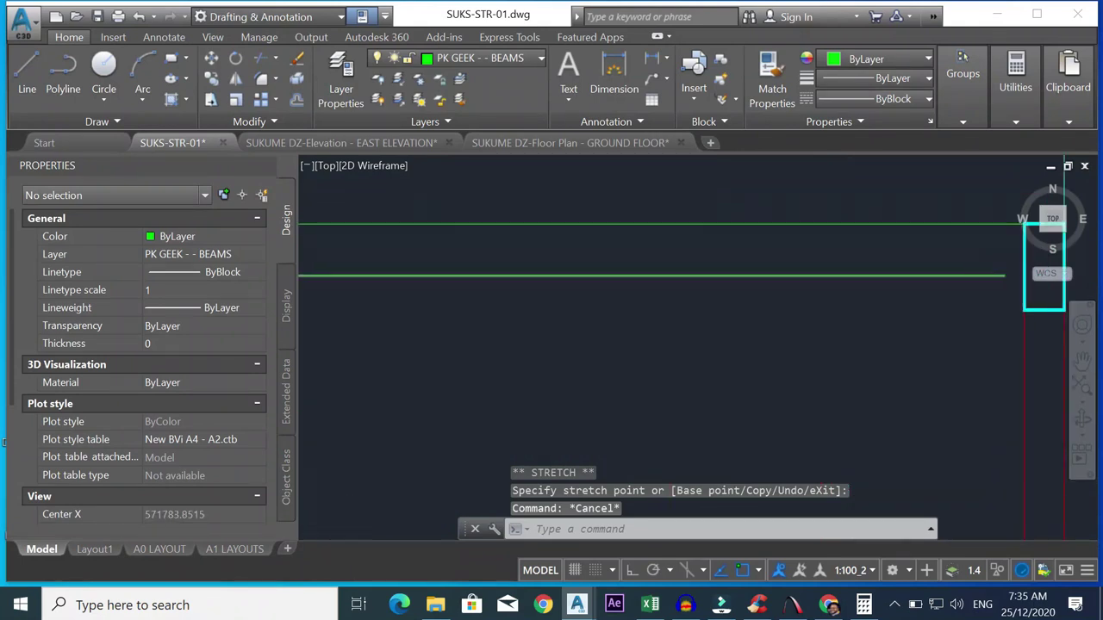
{"action": "scroll", "coordinate": [991, 271], "scroll_direction": "up", "scroll_amount": 2}
{"action": "left_click_drag", "start_coordinate": [989, 267], "coordinate": [972, 291]}
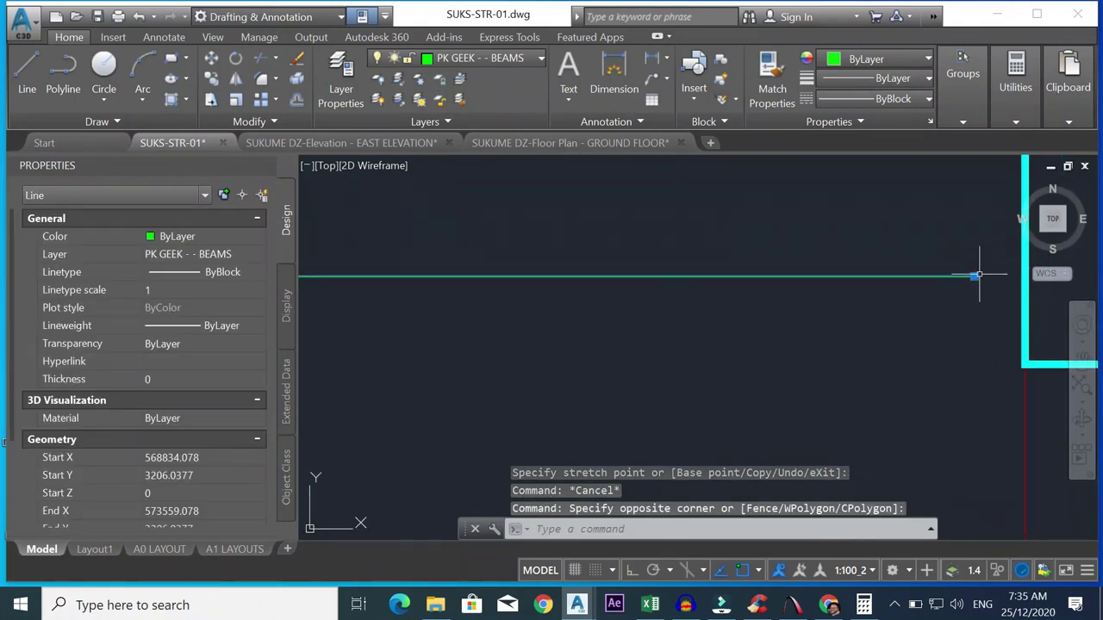
{"action": "left_click", "coordinate": [973, 276]}
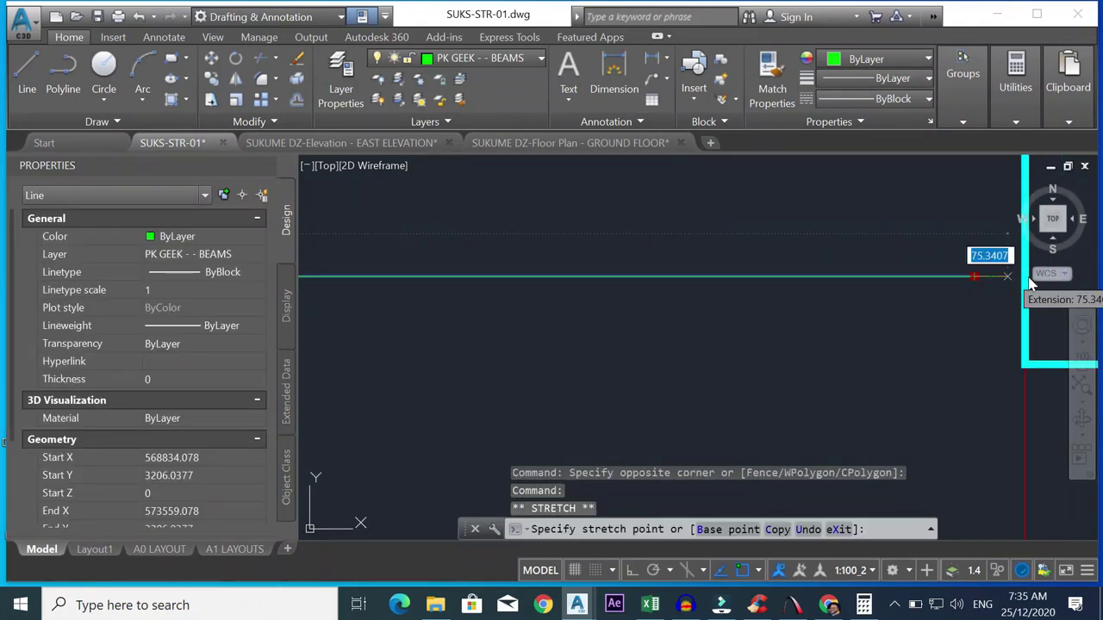
{"action": "scroll", "coordinate": [1031, 284], "scroll_direction": "down", "scroll_amount": 2}
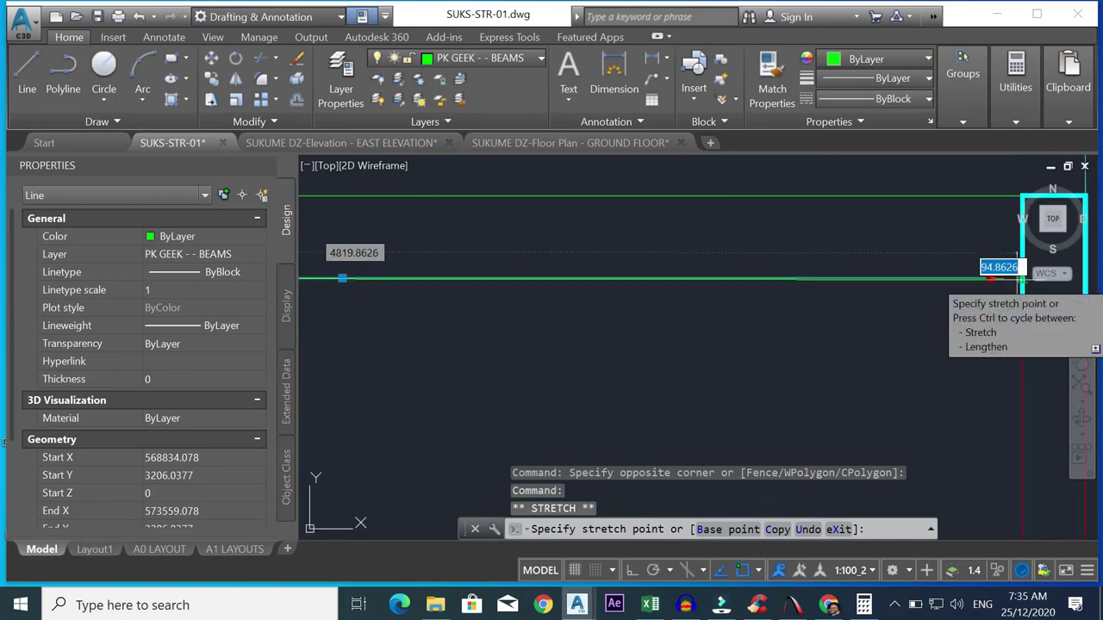
{"action": "left_click", "coordinate": [967, 284]}
{"action": "scroll", "coordinate": [907, 273], "scroll_direction": "down", "scroll_amount": 2}
{"action": "scroll", "coordinate": [830, 293], "scroll_direction": "up", "scroll_amount": 4}
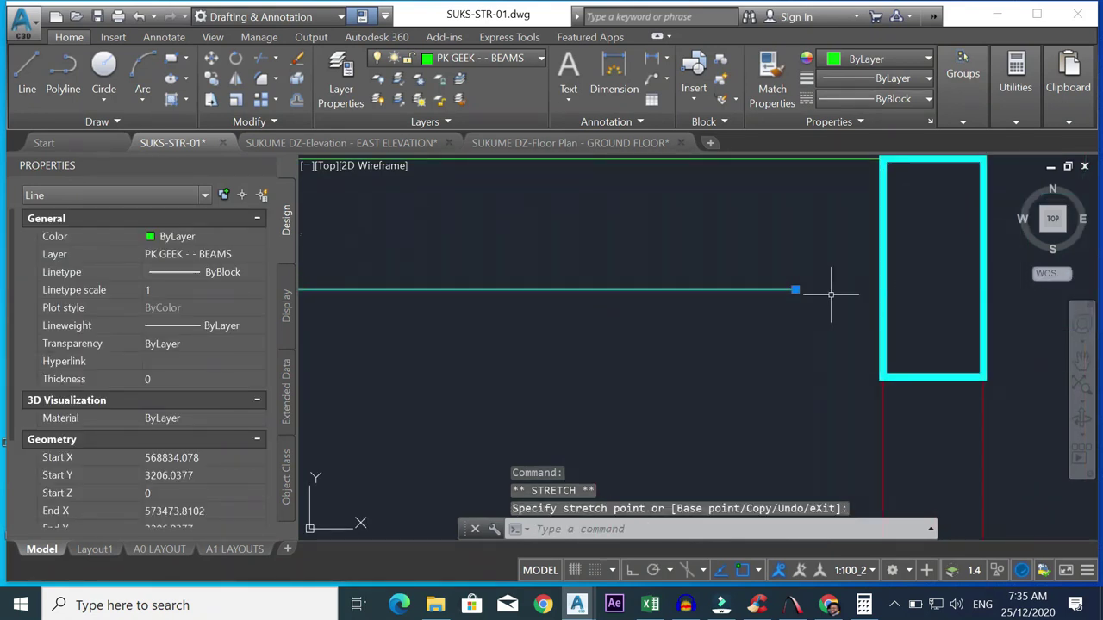
{"action": "key", "text": "Escape"}
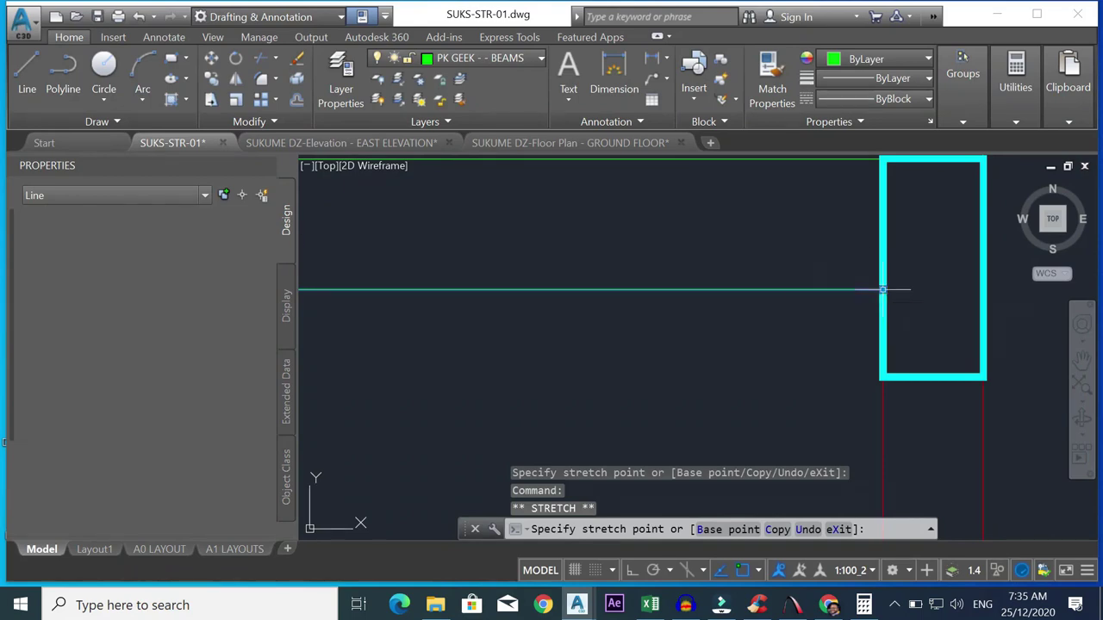
- Match the two side walls' lines in the FIRST FLOOR plan to the properties of the inner canopy-side beam line
{"action": "scroll", "coordinate": [784, 282], "scroll_direction": "down", "scroll_amount": 5}
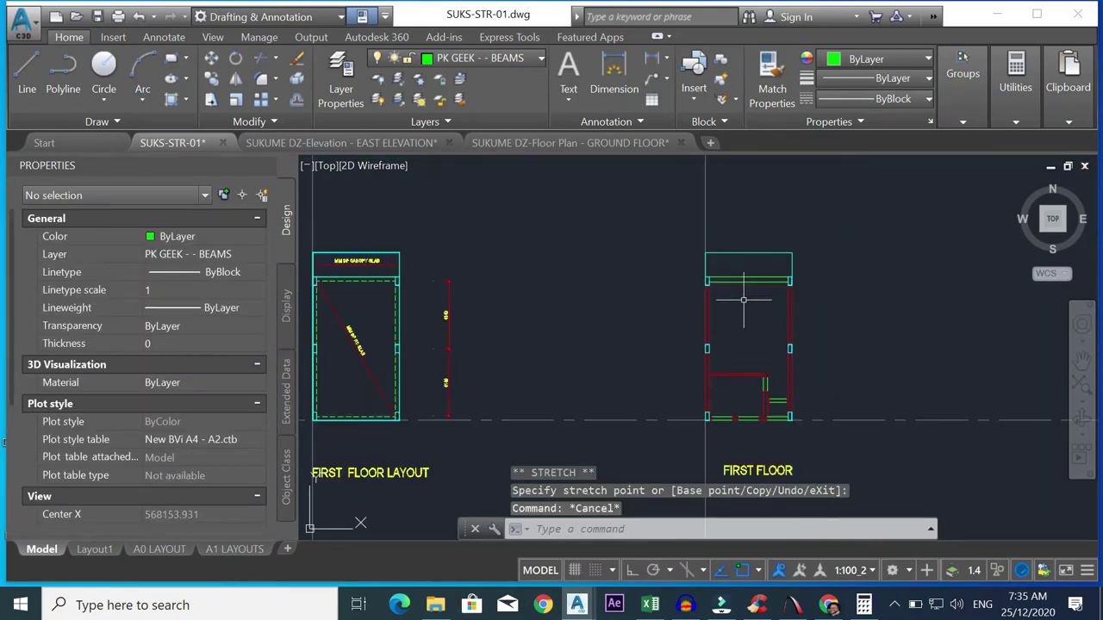
{"action": "type", "text": "MA"}
{"action": "key", "text": "Return"}
{"action": "scroll", "coordinate": [724, 289], "scroll_direction": "up", "scroll_amount": 3}
{"action": "left_click", "coordinate": [731, 259]}
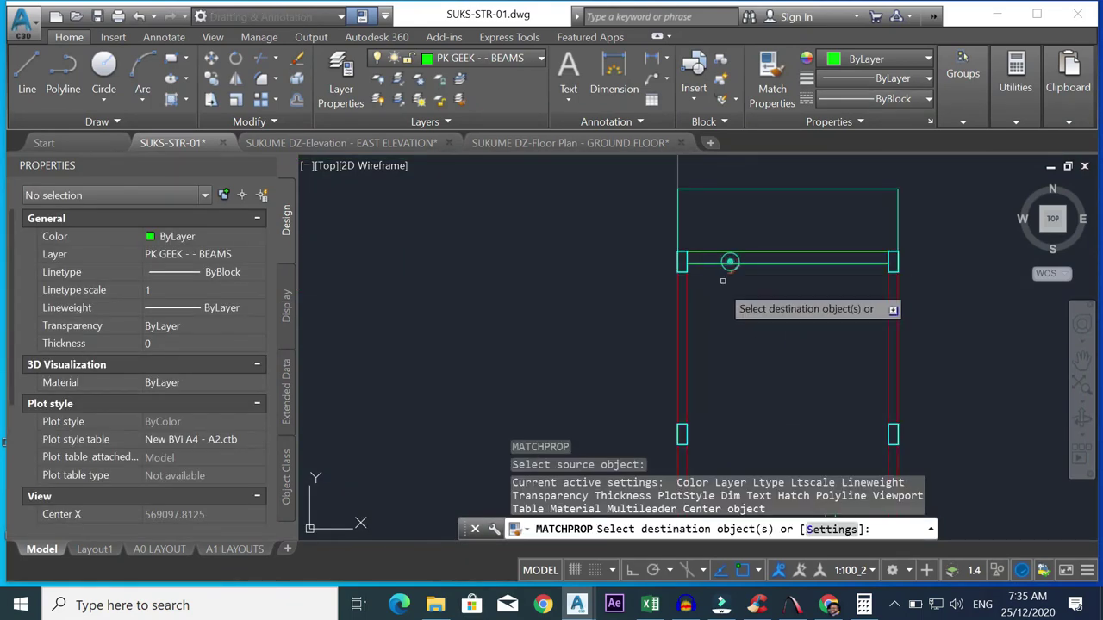
{"action": "left_click", "coordinate": [698, 318]}
{"action": "left_click", "coordinate": [682, 320]}
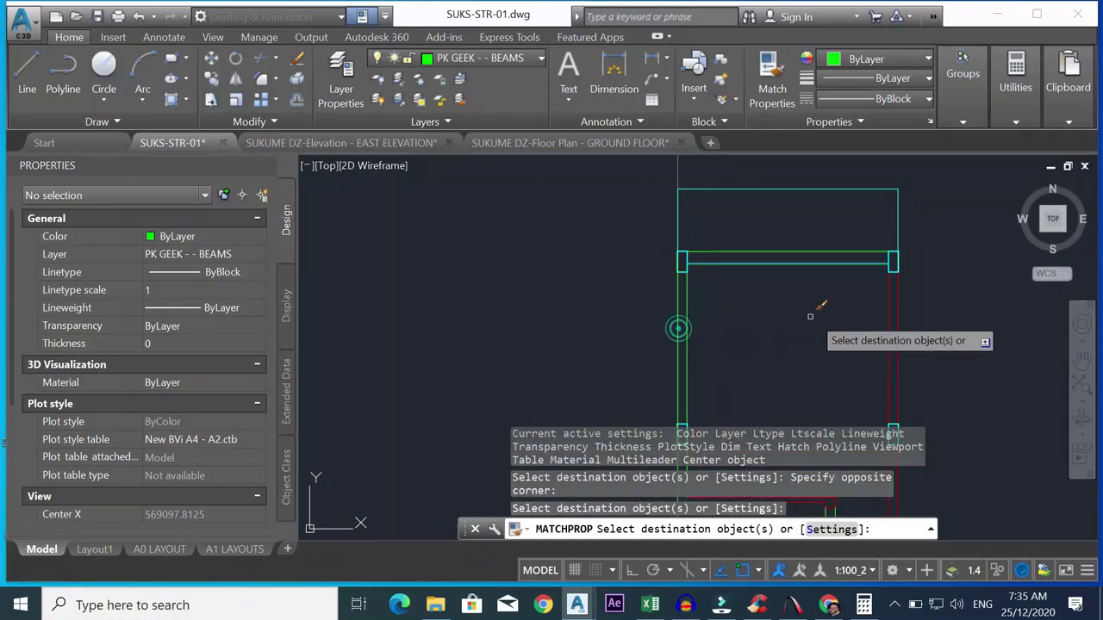
{"action": "left_click", "coordinate": [895, 312]}
{"action": "scroll", "coordinate": [888, 319], "scroll_direction": "down", "scroll_amount": 3}
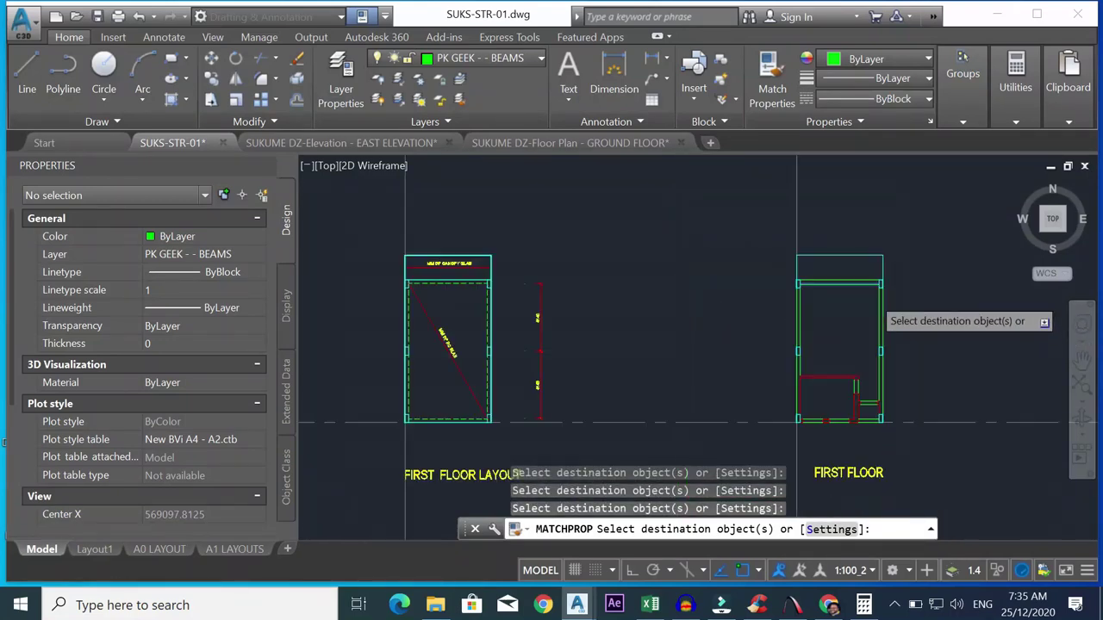
{"action": "scroll", "coordinate": [872, 376], "scroll_direction": "up", "scroll_amount": 3}
{"action": "key", "text": "Escape"}
- Delete the interior partition walls of the FIRST FLOOR plan and the leftover wall nib on the right-hand wall
{"action": "left_click", "coordinate": [956, 267]}
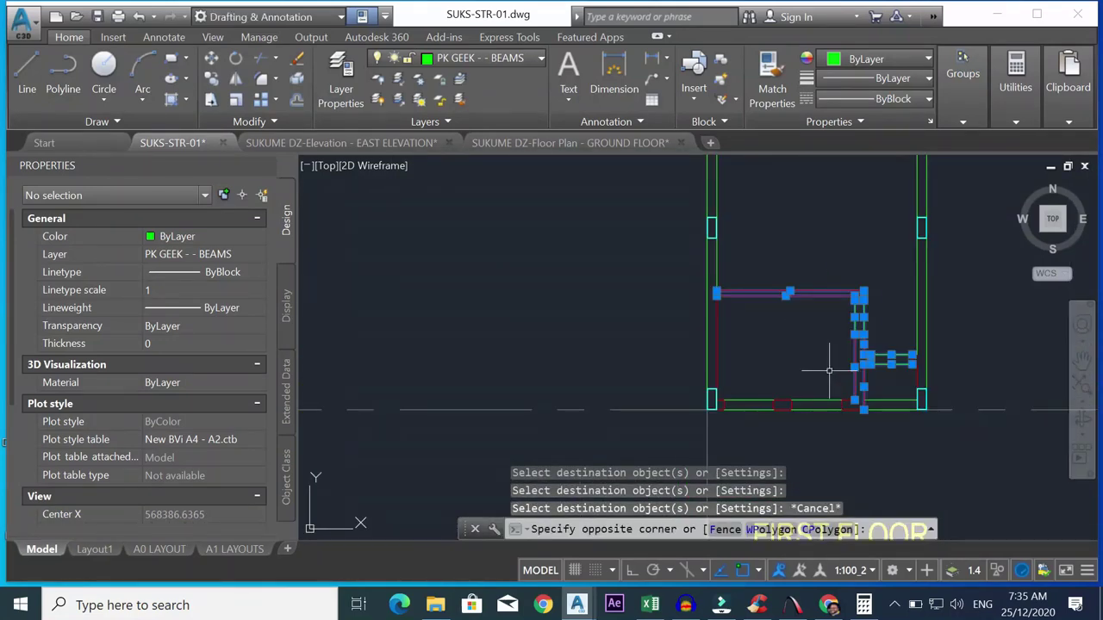
{"action": "left_click", "coordinate": [724, 405]}
{"action": "key", "text": "Delete"}
{"action": "scroll", "coordinate": [880, 386], "scroll_direction": "up", "scroll_amount": 4}
{"action": "left_click", "coordinate": [844, 312]}
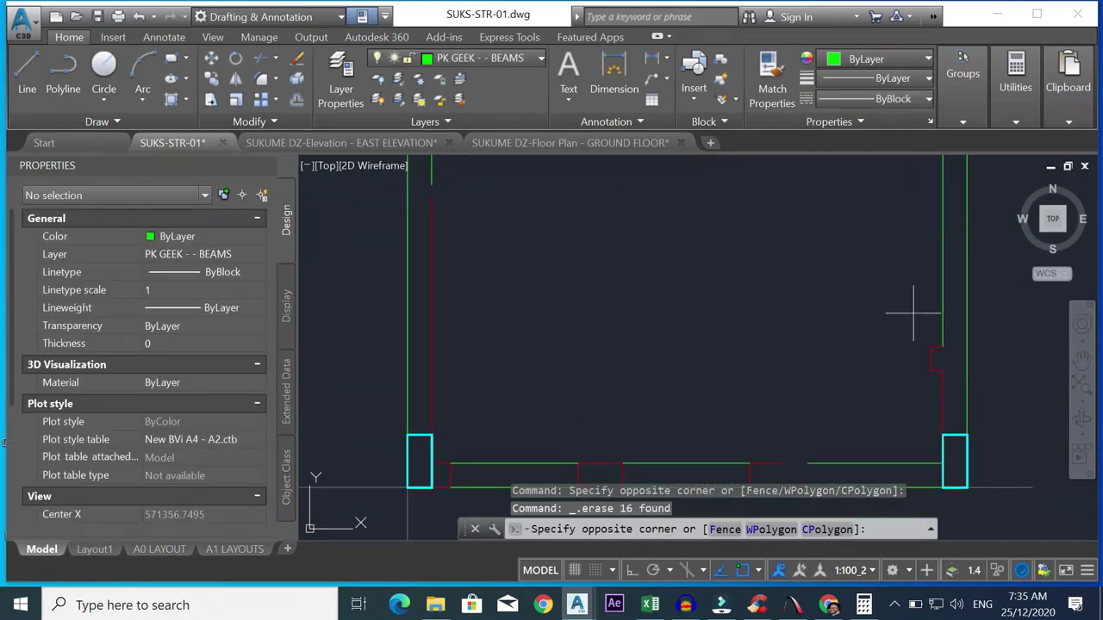
{"action": "left_click", "coordinate": [933, 379]}
{"action": "key", "text": "Delete"}
- Delete the broken segments of the lower wall's inner face line between the two bottom columns of the FIRST FLOOR plan
{"action": "scroll", "coordinate": [929, 382], "scroll_direction": "down", "scroll_amount": 3}
{"action": "scroll", "coordinate": [824, 422], "scroll_direction": "up", "scroll_amount": 3}
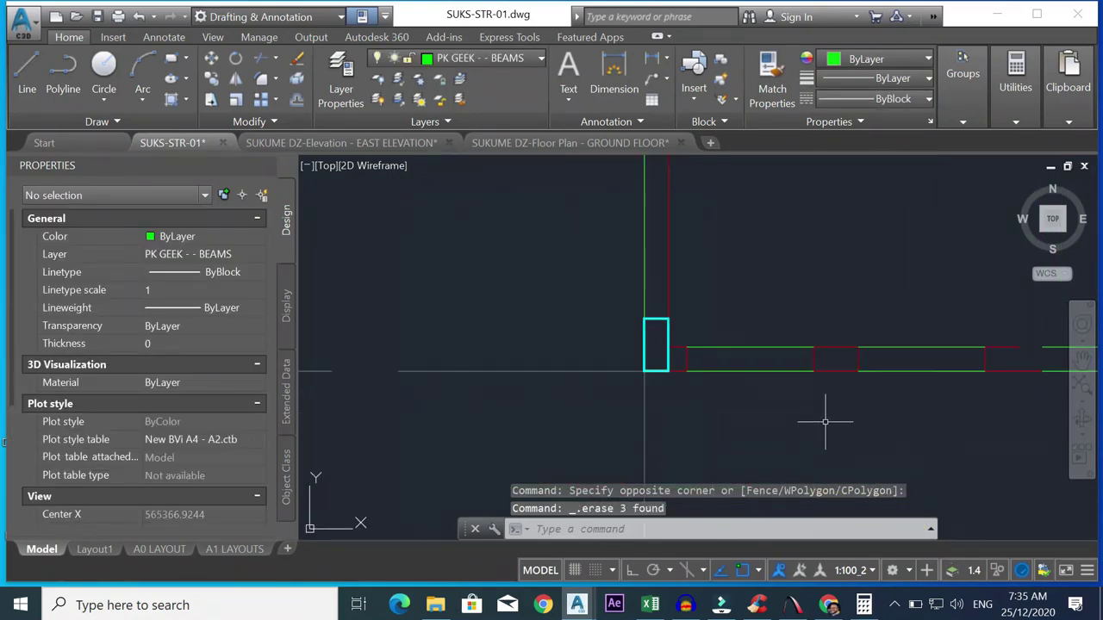
{"action": "scroll", "coordinate": [688, 368], "scroll_direction": "down", "scroll_amount": 3}
{"action": "left_click", "coordinate": [665, 352]}
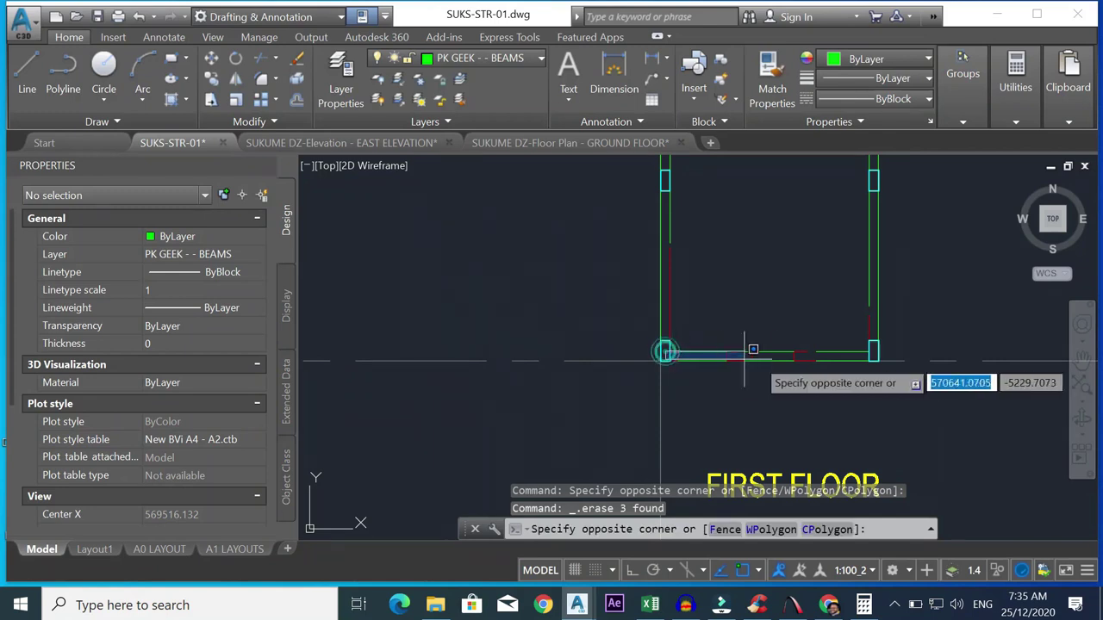
{"action": "left_click", "coordinate": [810, 371]}
{"action": "key", "text": "Delete"}
- Delete the lower wall's broken outer face segments and opening jambs, leaving only the two green lines beside the lower-right column
{"action": "scroll", "coordinate": [742, 369], "scroll_direction": "up", "scroll_amount": 3}
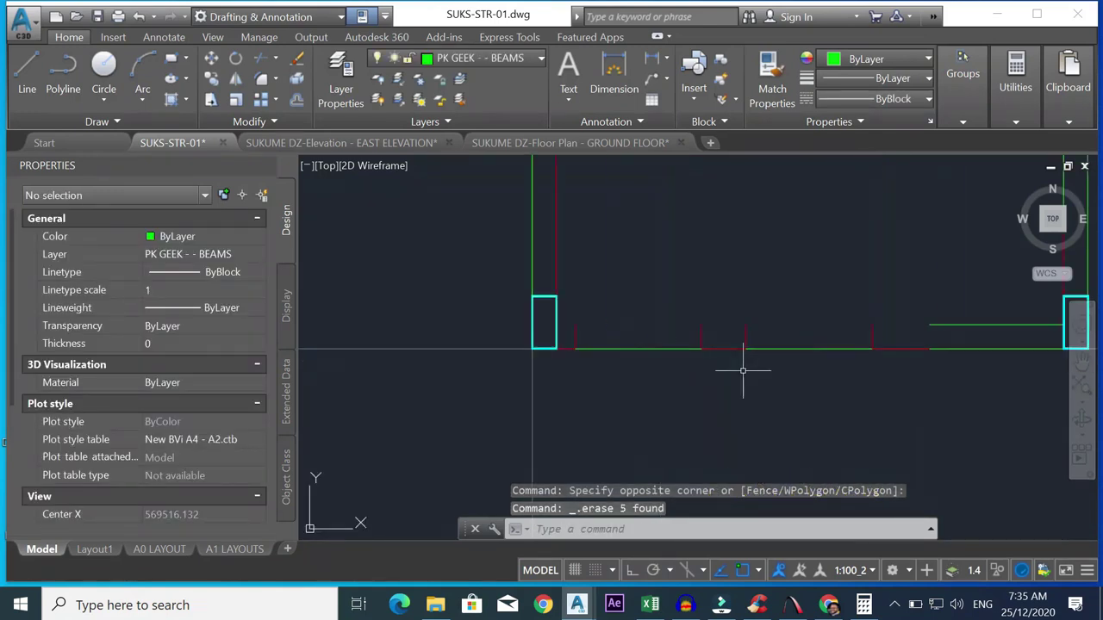
{"action": "left_click", "coordinate": [930, 370]}
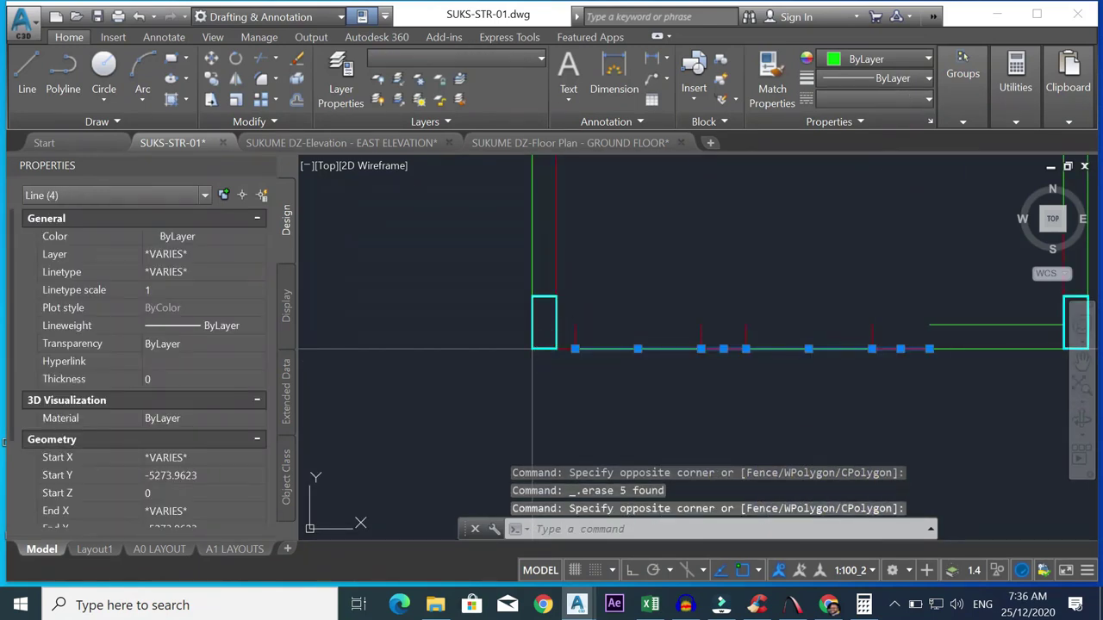
{"action": "key", "text": "Delete"}
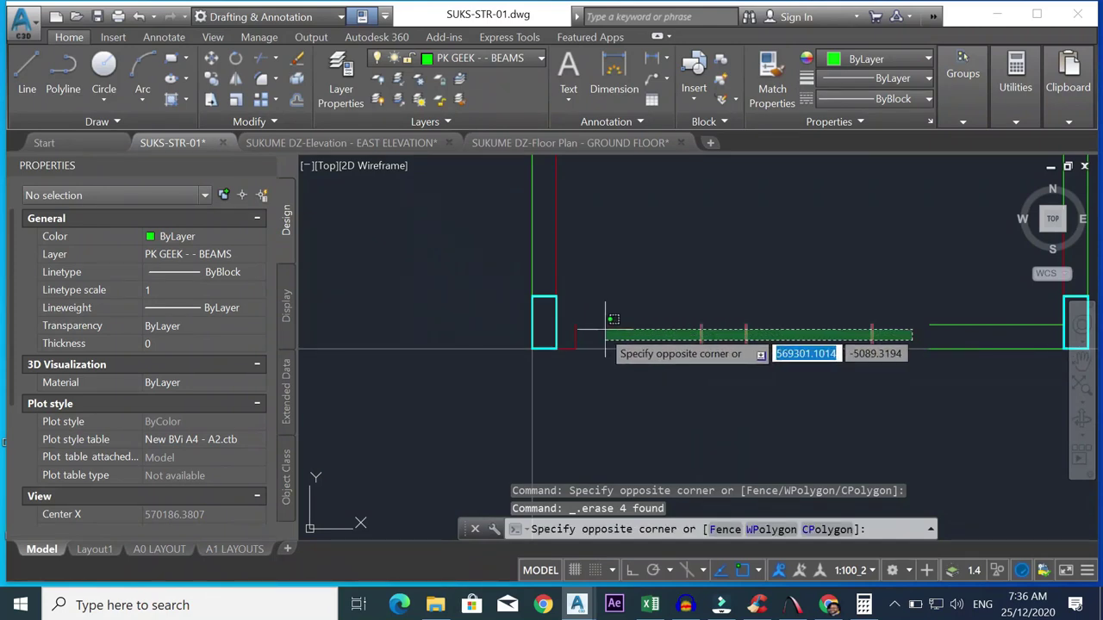
{"action": "left_click", "coordinate": [547, 345]}
{"action": "key", "text": "Delete"}
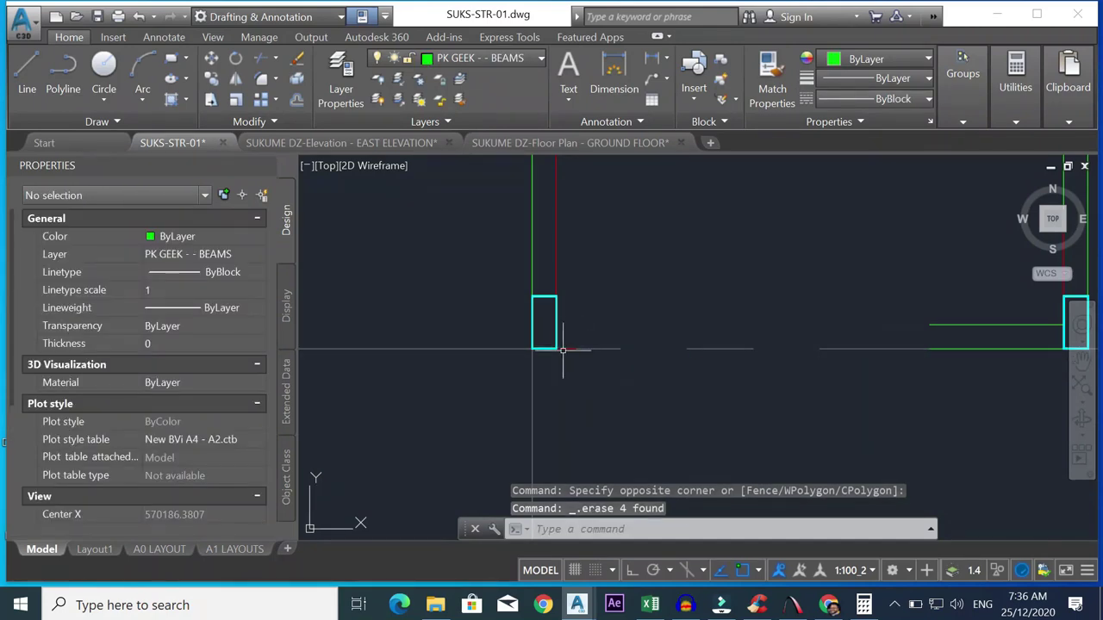
{"action": "left_click", "coordinate": [562, 350]}
{"action": "key", "text": "Delete"}
- Extend the two remaining lower beam lines to the inner face of the lower-left column
{"action": "left_click_drag", "start_coordinate": [1047, 312], "coordinate": [917, 336]}
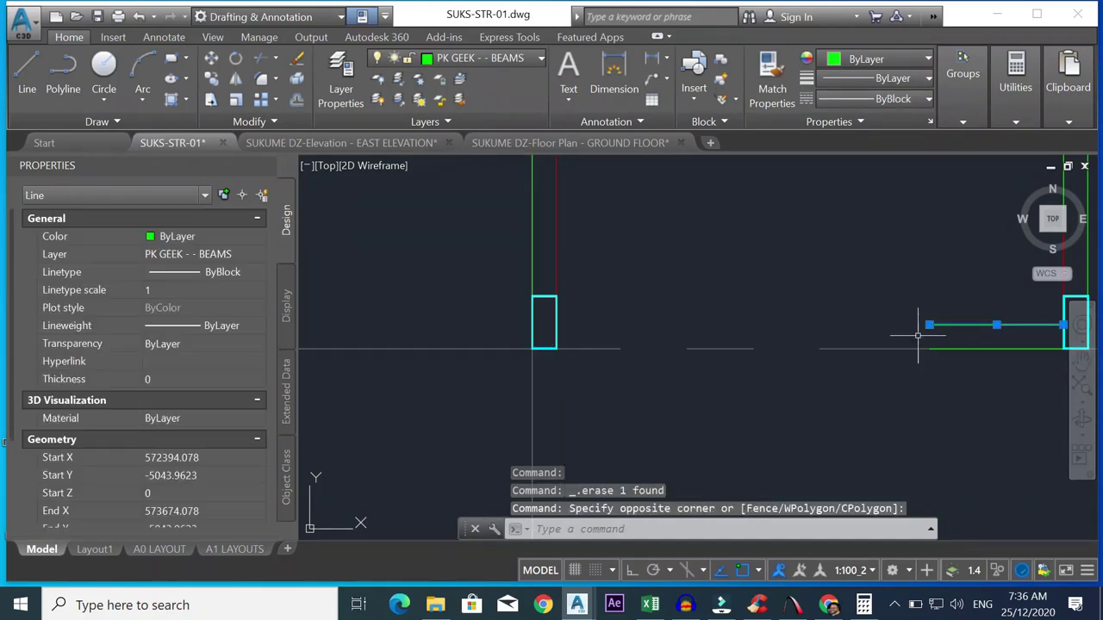
{"action": "key", "text": "Escape"}
{"action": "left_click", "coordinate": [555, 329]}
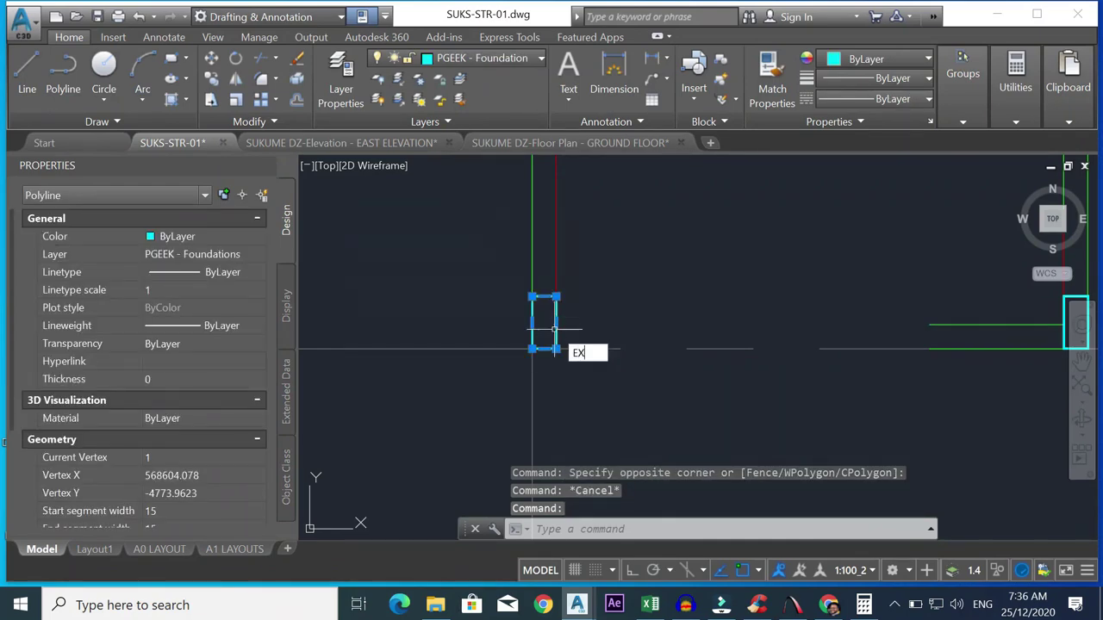
{"action": "type", "text": "ex"}
{"action": "key", "text": "Return"}
{"action": "left_click_drag", "start_coordinate": [963, 297], "coordinate": [952, 337]}
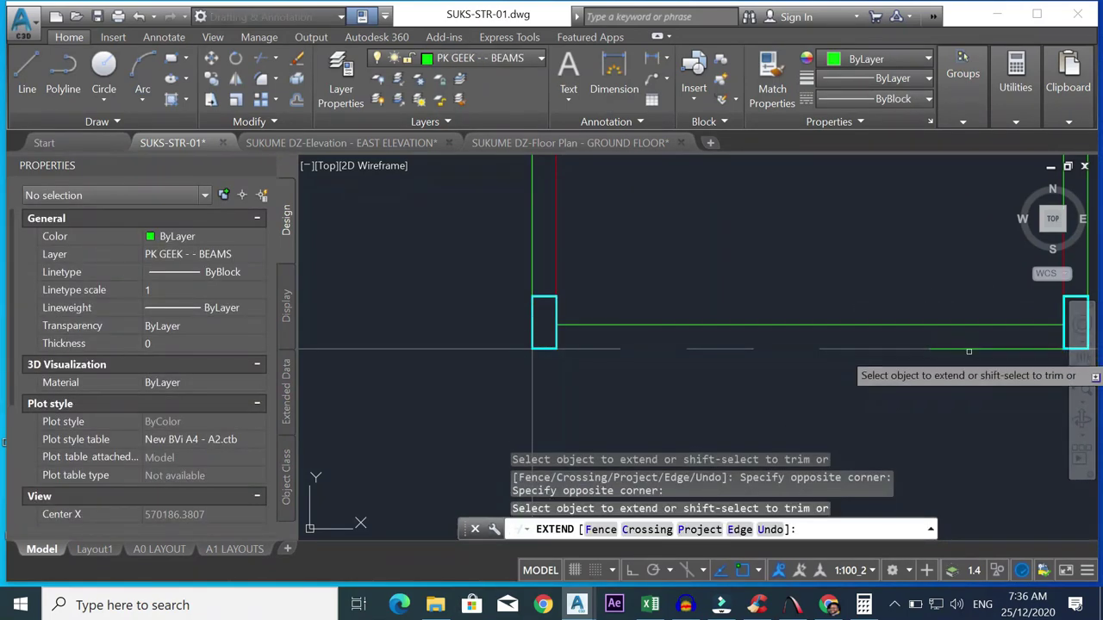
{"action": "key", "text": "Escape"}
- Join the two segments of the right-hand wall's inner line above the lower-right column
{"action": "scroll", "coordinate": [770, 207], "scroll_direction": "down", "scroll_amount": 3}
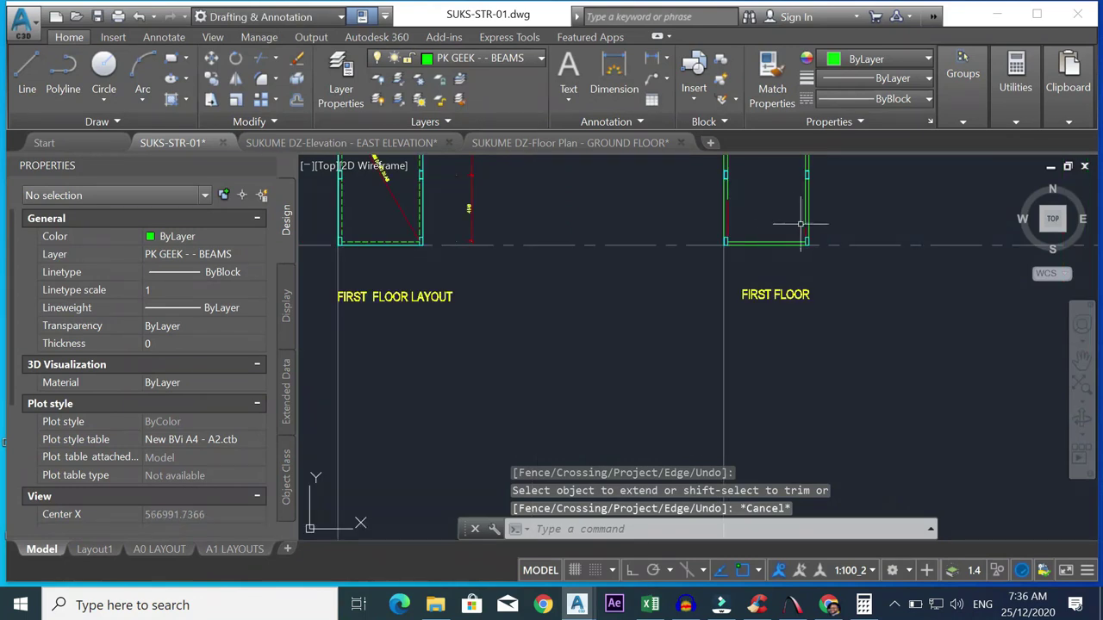
{"action": "scroll", "coordinate": [807, 231], "scroll_direction": "up", "scroll_amount": 3}
{"action": "left_click", "coordinate": [819, 224]}
{"action": "left_click", "coordinate": [809, 256]}
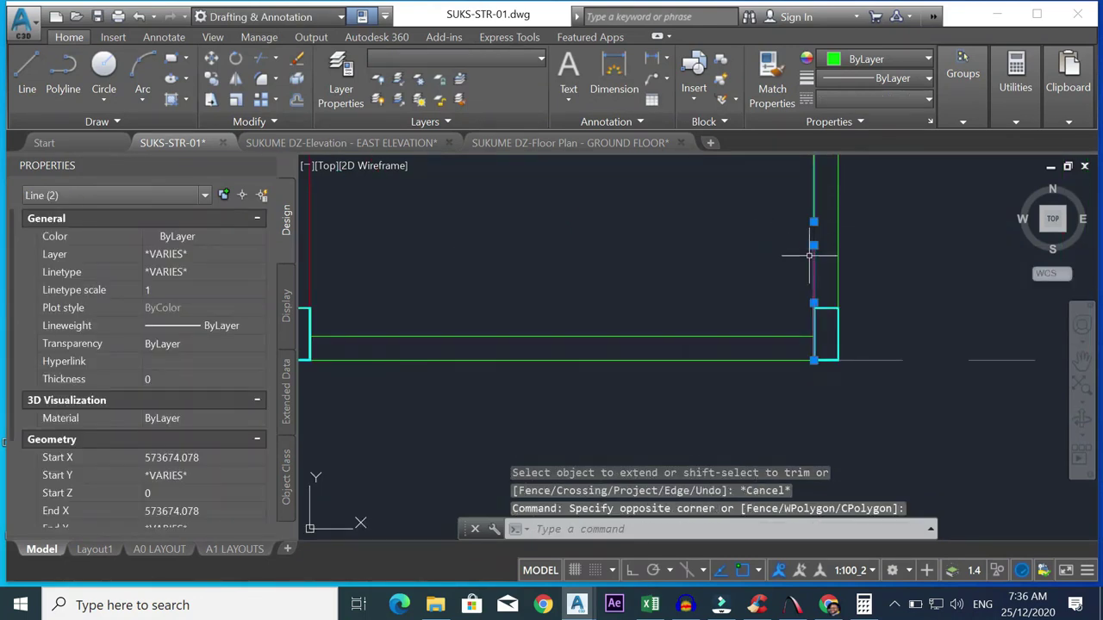
{"action": "type", "text": "j"}
{"action": "key", "text": "Return"}
- Join the two segments of the left-hand wall's inner line above the lower-left column
{"action": "scroll", "coordinate": [741, 242], "scroll_direction": "down", "scroll_amount": 3}
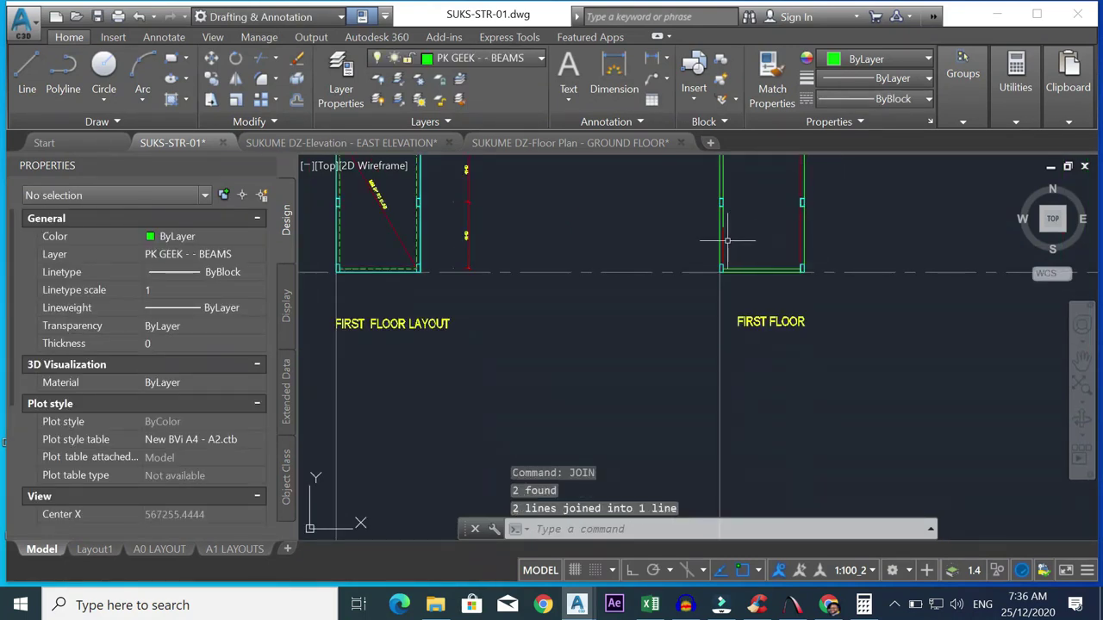
{"action": "scroll", "coordinate": [728, 198], "scroll_direction": "up", "scroll_amount": 3}
{"action": "left_click", "coordinate": [716, 223]}
{"action": "left_click", "coordinate": [711, 228]}
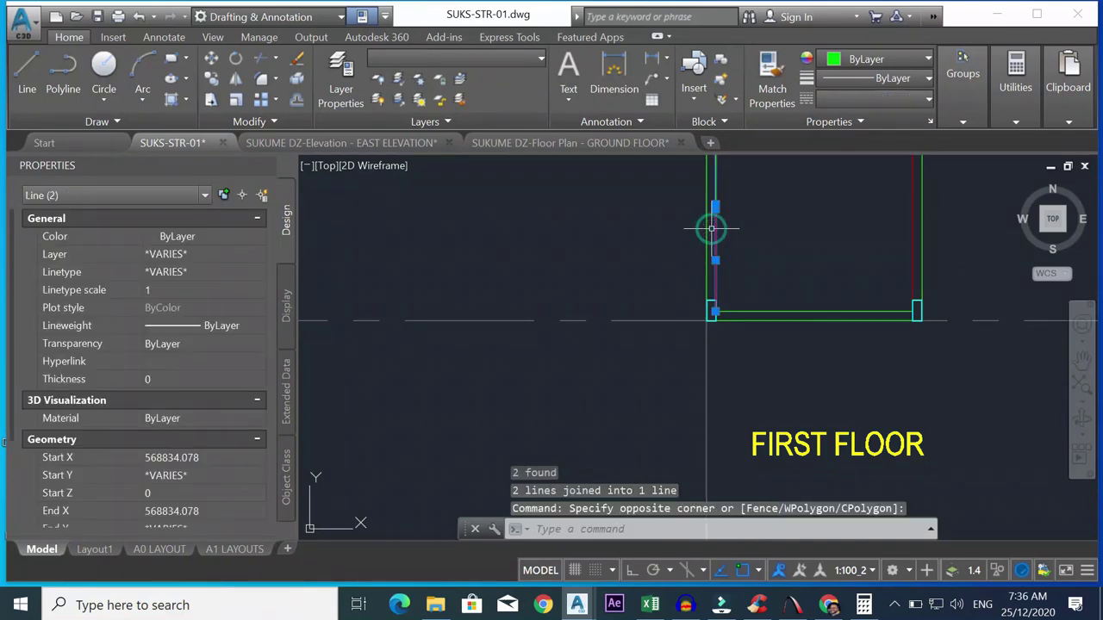
{"action": "key", "text": "Return"}
- Match the right-hand wall's red inner line to the properties of the lower beam's inner line
{"action": "scroll", "coordinate": [714, 226], "scroll_direction": "down", "scroll_amount": 3}
{"action": "scroll", "coordinate": [782, 212], "scroll_direction": "up", "scroll_amount": 3}
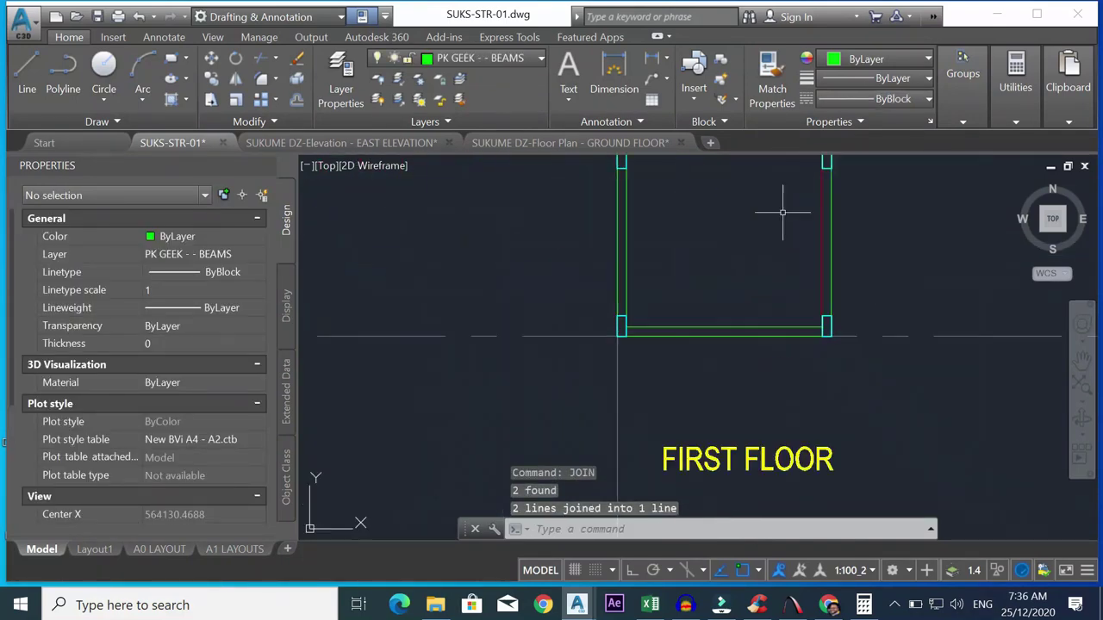
{"action": "type", "text": "MA"}
{"action": "key", "text": "Return"}
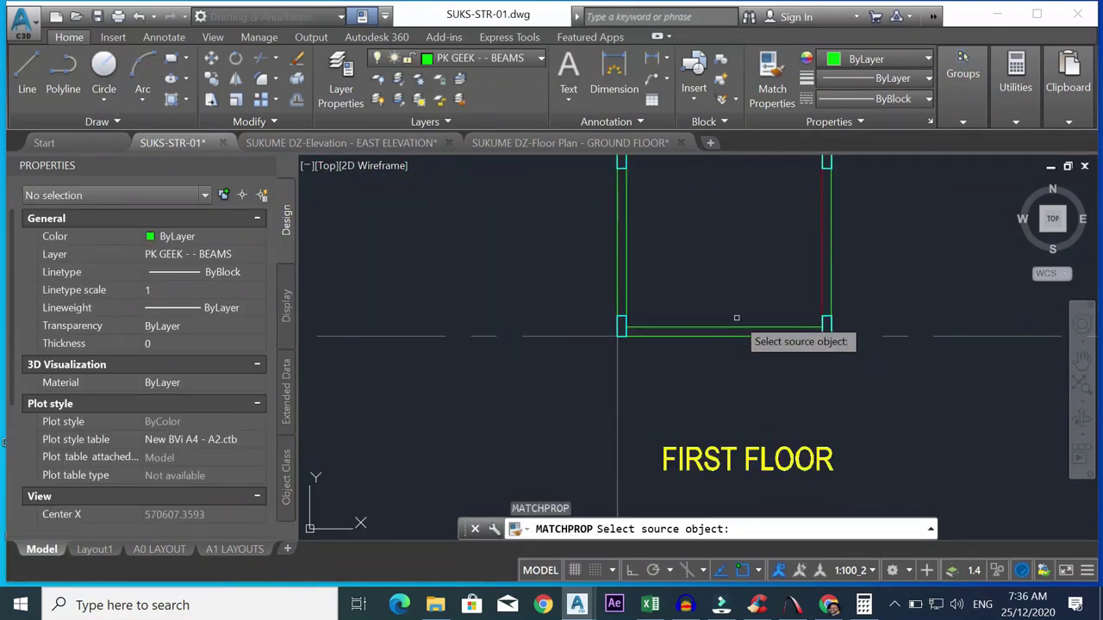
{"action": "left_click", "coordinate": [746, 325]}
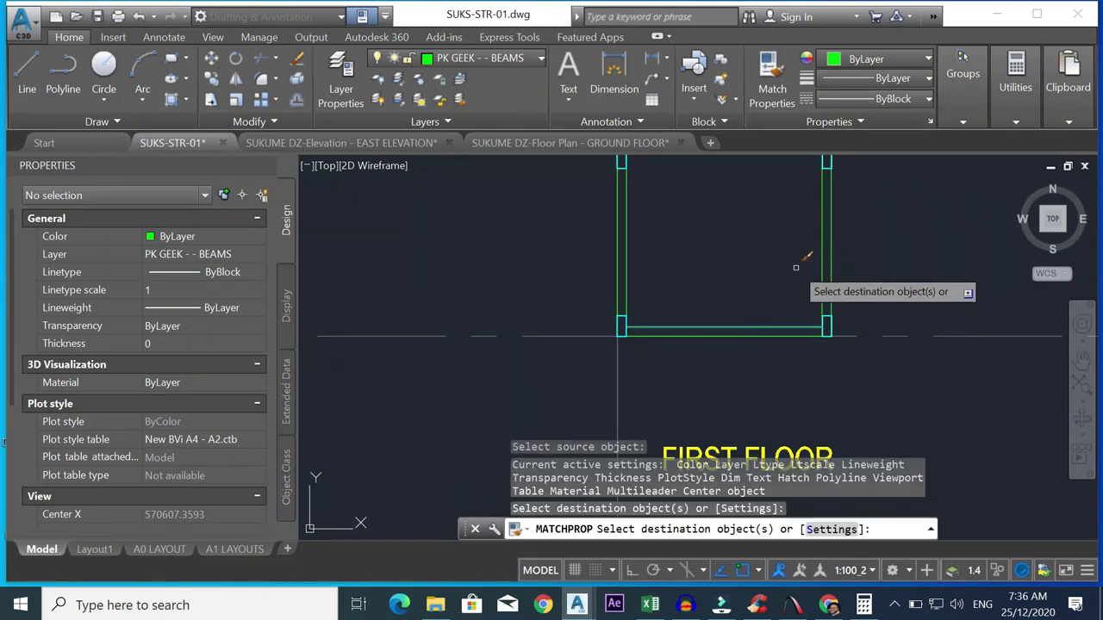
{"action": "scroll", "coordinate": [801, 259], "scroll_direction": "down", "scroll_amount": 5}
{"action": "scroll", "coordinate": [801, 236], "scroll_direction": "up", "scroll_amount": 8}
{"action": "scroll", "coordinate": [775, 238], "scroll_direction": "down", "scroll_amount": 6}
{"action": "scroll", "coordinate": [751, 262], "scroll_direction": "up", "scroll_amount": 2}
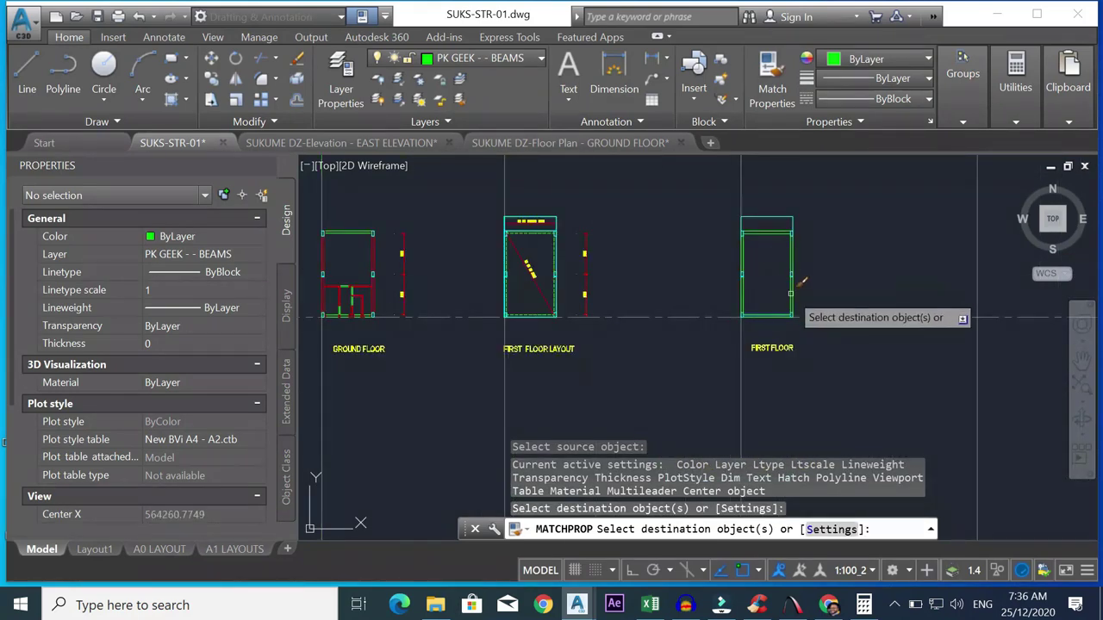
{"action": "scroll", "coordinate": [760, 215], "scroll_direction": "up", "scroll_amount": 6}
{"action": "key", "text": "Escape"}
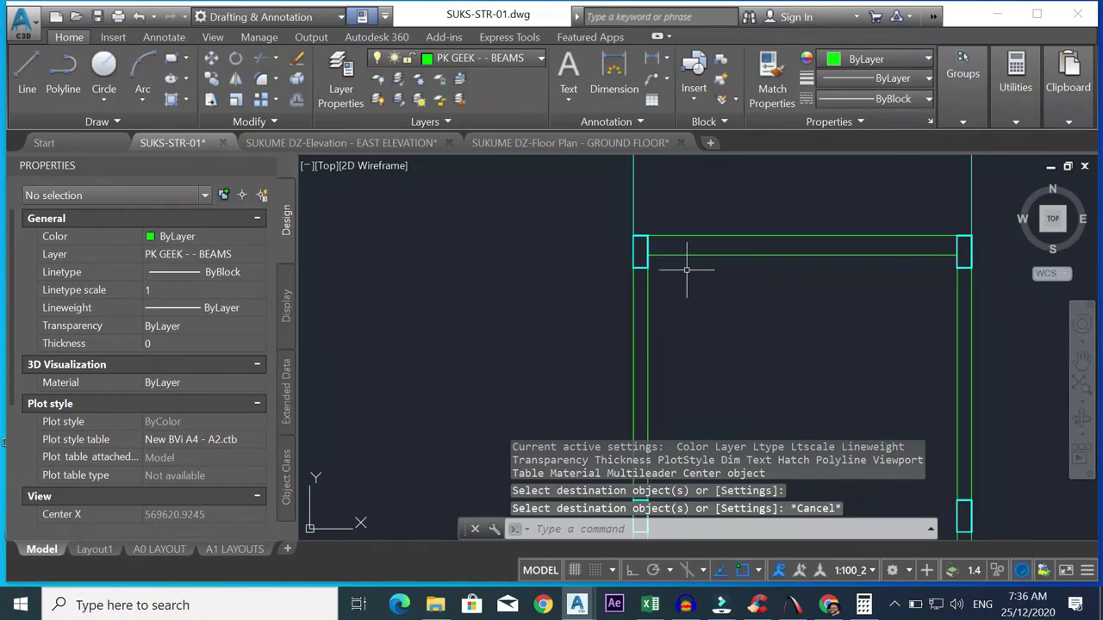
- Match the inner canopy-side beam line of the FIRST FLOOR plan to the properties of the cyan canopy outline
{"action": "left_click", "coordinate": [702, 256]}
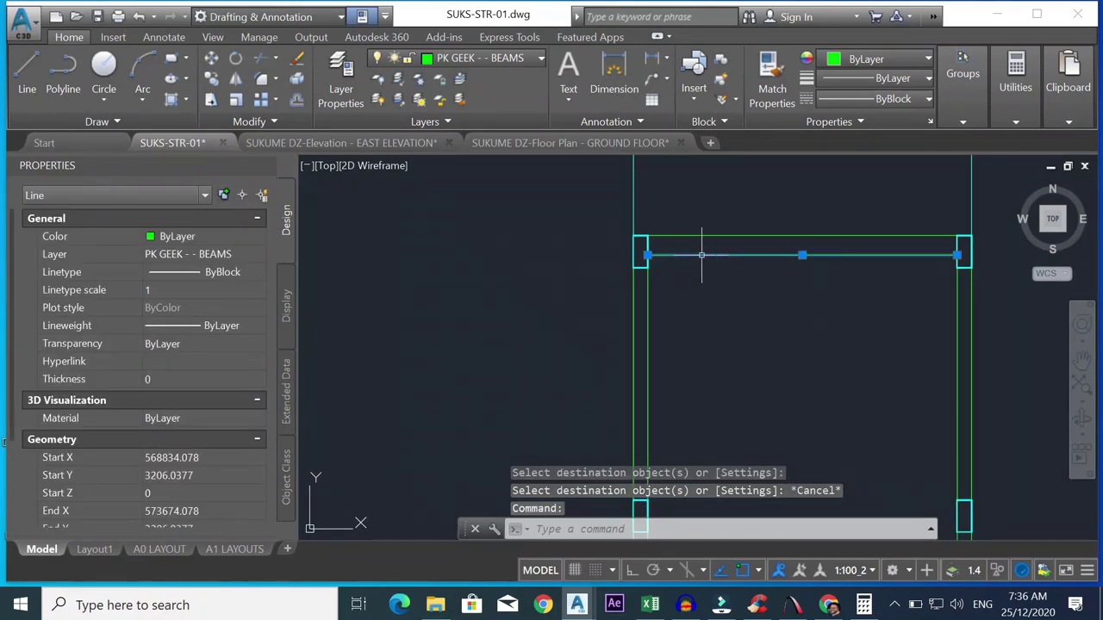
{"action": "scroll", "coordinate": [734, 276], "scroll_direction": "up", "scroll_amount": 2}
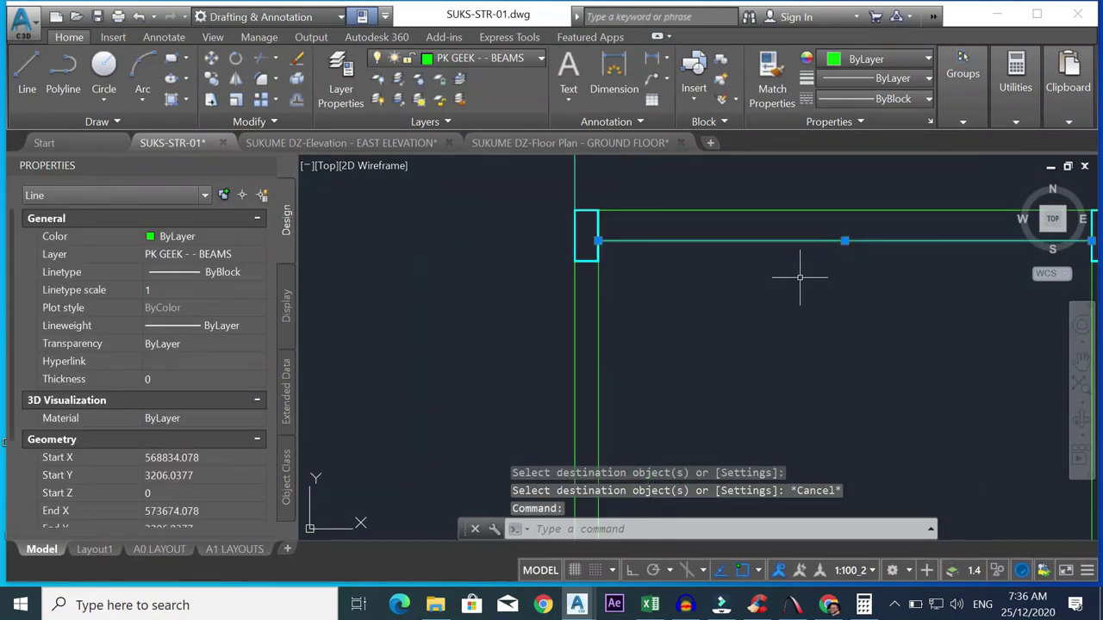
{"action": "key", "text": "Escape"}
{"action": "scroll", "coordinate": [803, 276], "scroll_direction": "down", "scroll_amount": 3}
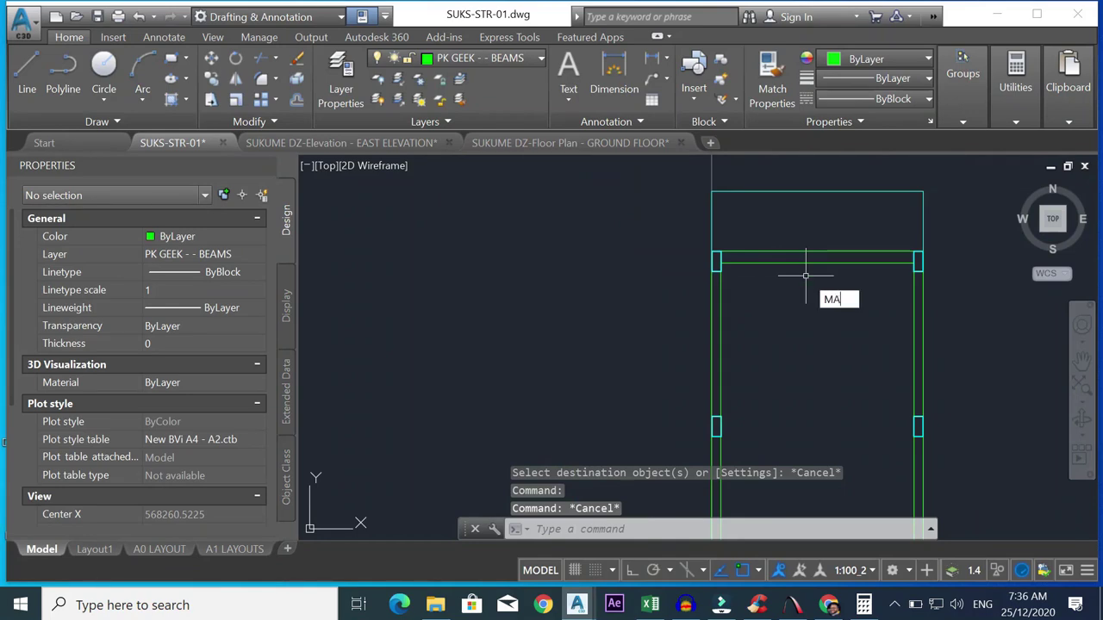
{"action": "key", "text": "Return"}
{"action": "left_click", "coordinate": [812, 193]}
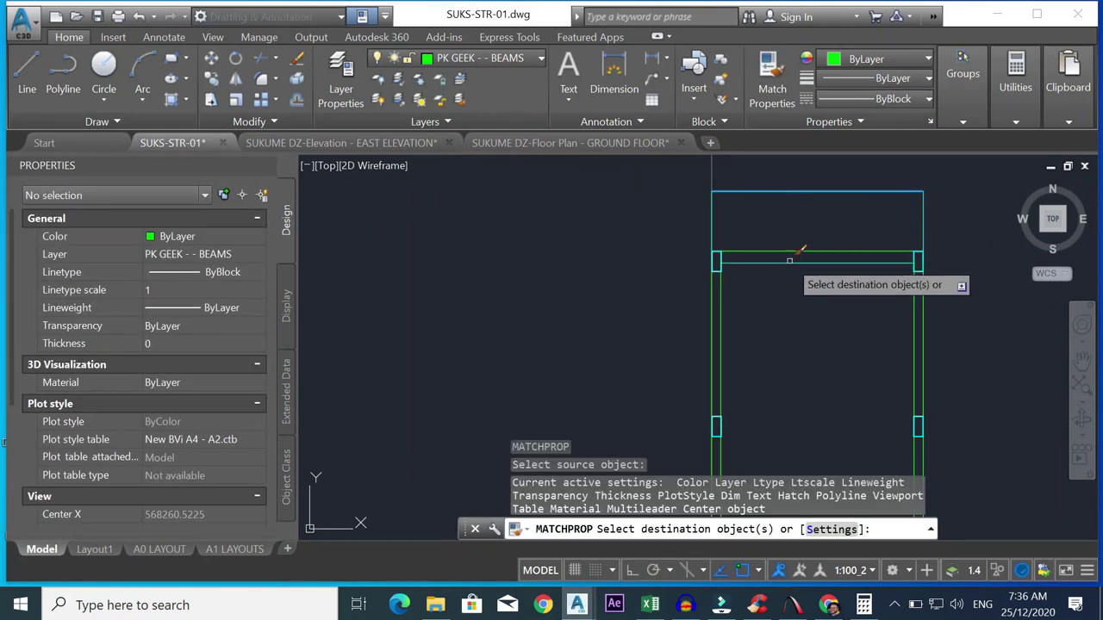
{"action": "key", "text": "Escape"}
{"action": "scroll", "coordinate": [870, 280], "scroll_direction": "down", "scroll_amount": 4}
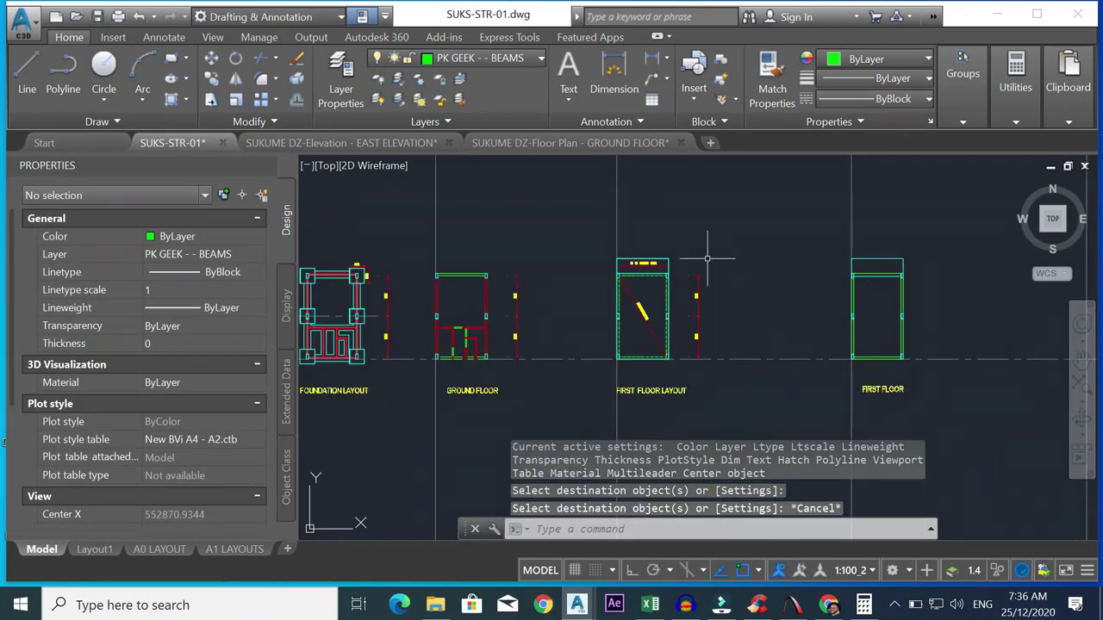
{"action": "type", "text": "MA"}
{"action": "key", "text": "Return"}
{"action": "scroll", "coordinate": [666, 266], "scroll_direction": "up", "scroll_amount": 4}
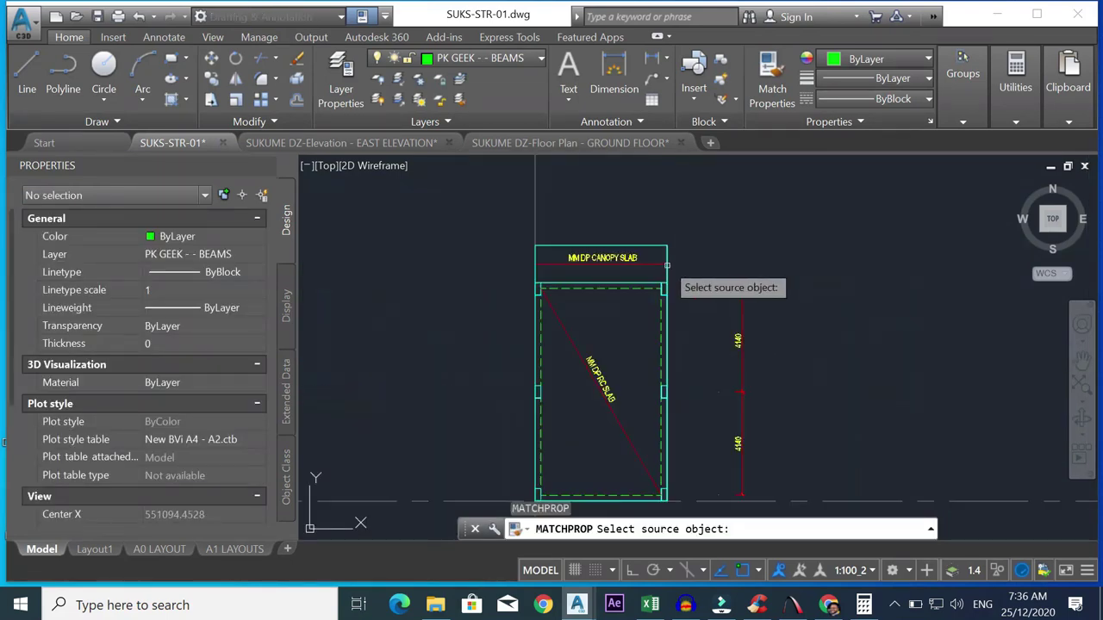
{"action": "scroll", "coordinate": [840, 264], "scroll_direction": "down", "scroll_amount": 3}
{"action": "scroll", "coordinate": [659, 265], "scroll_direction": "up", "scroll_amount": 6}
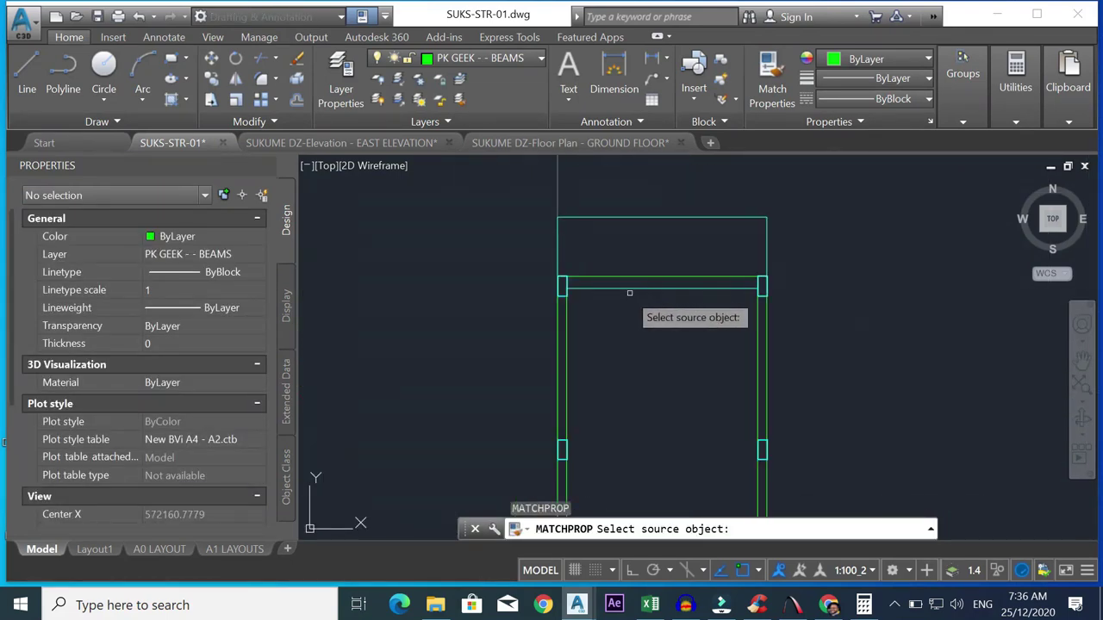
{"action": "key", "text": "Escape"}
{"action": "left_click", "coordinate": [831, 289]}
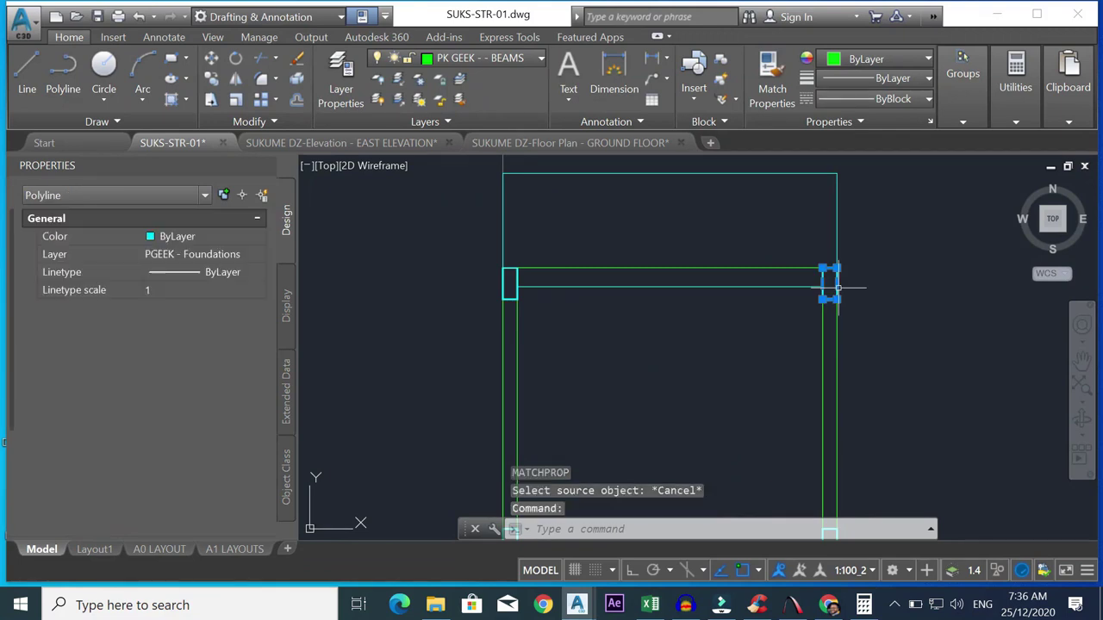
{"action": "mouse_move", "coordinate": [837, 285]}
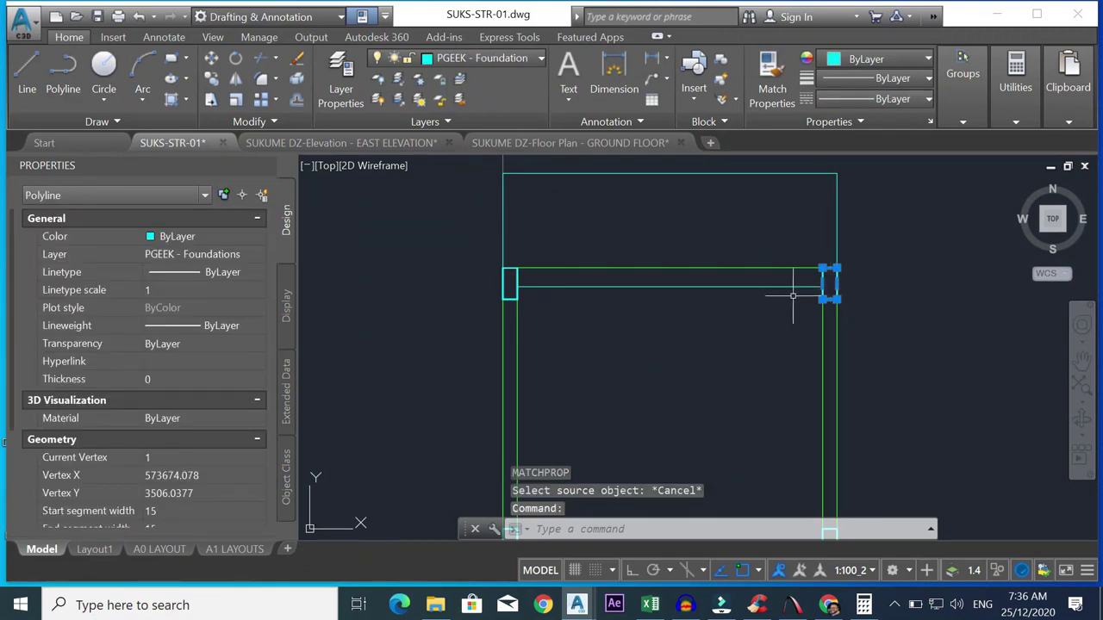
{"action": "key", "text": "Escape"}
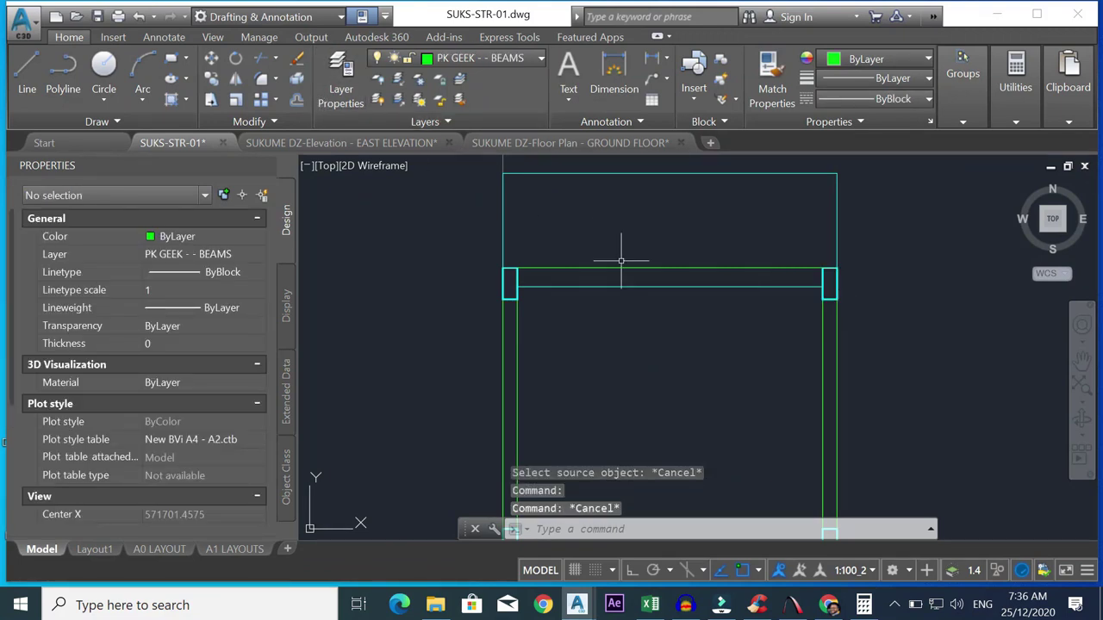
{"action": "left_click", "coordinate": [825, 294]}
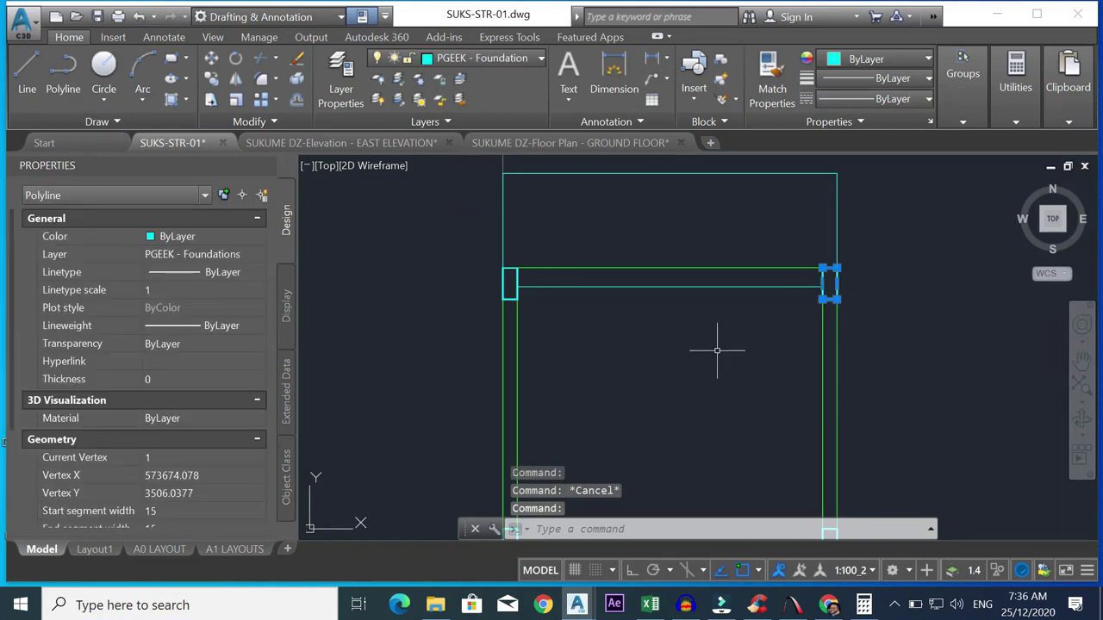
{"action": "key", "text": "Escape"}
- Stretch the right end of the cyan inner canopy-side line to the outer face of the upper-right column
{"action": "left_click", "coordinate": [818, 287]}
{"action": "scroll", "coordinate": [823, 286], "scroll_direction": "up", "scroll_amount": 5}
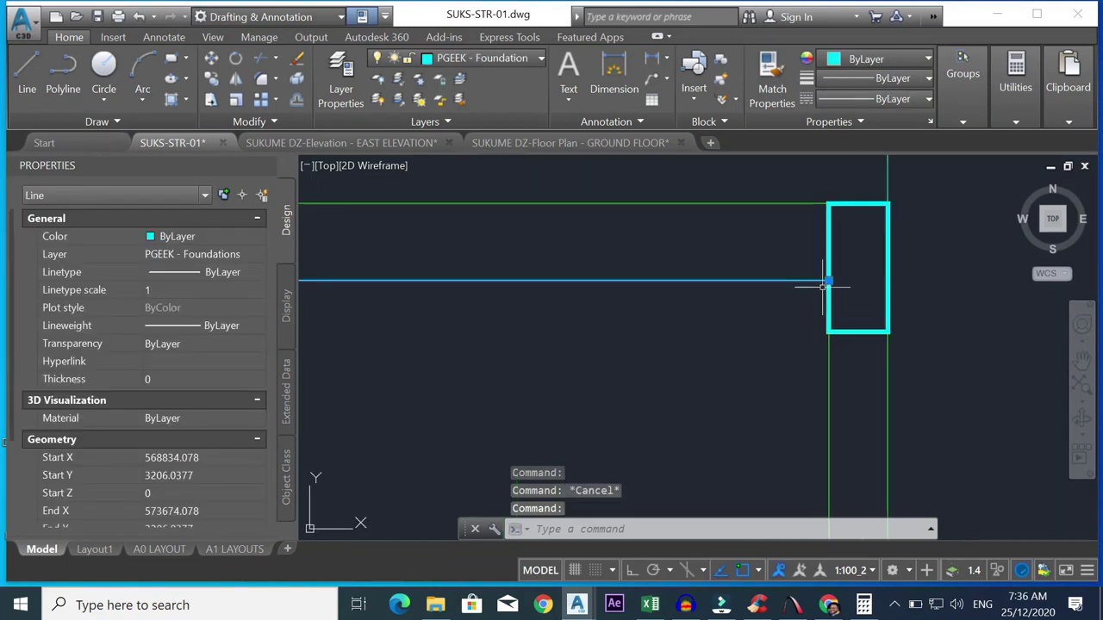
{"action": "left_click", "coordinate": [829, 278]}
{"action": "key", "text": "Escape"}
{"action": "scroll", "coordinate": [689, 284], "scroll_direction": "down", "scroll_amount": 5}
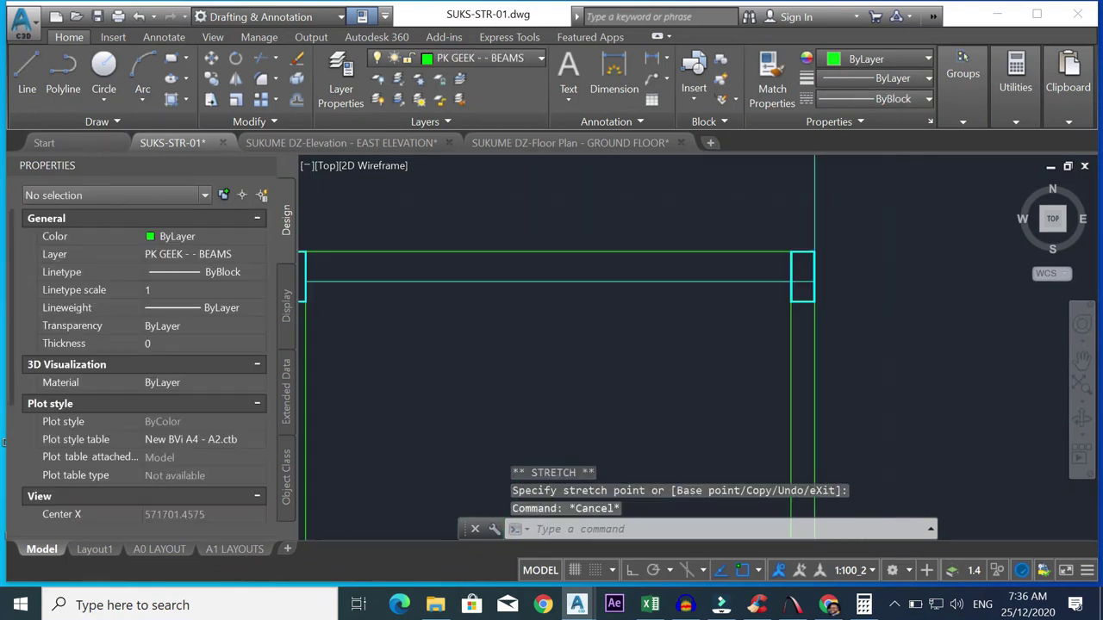
- Stretch the left end of the cyan inner canopy-side line to the outer face of the upper-left column
{"action": "scroll", "coordinate": [367, 321], "scroll_direction": "up", "scroll_amount": 5}
{"action": "scroll", "coordinate": [595, 303], "scroll_direction": "down", "scroll_amount": 5}
{"action": "scroll", "coordinate": [559, 289], "scroll_direction": "up", "scroll_amount": 5}
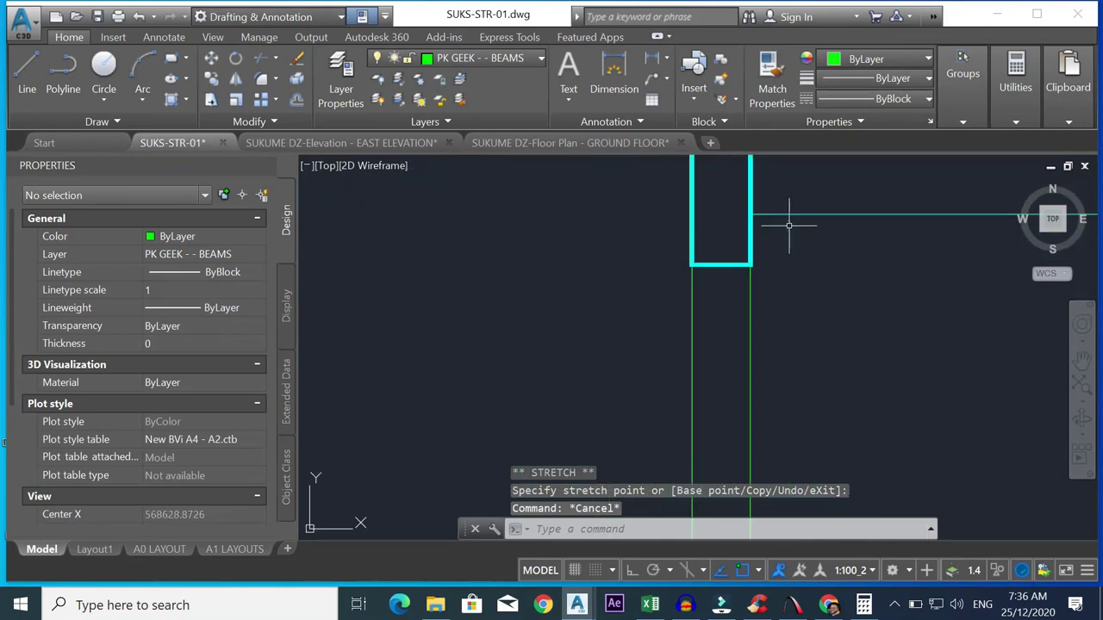
{"action": "left_click", "coordinate": [761, 214]}
{"action": "left_click", "coordinate": [751, 215]}
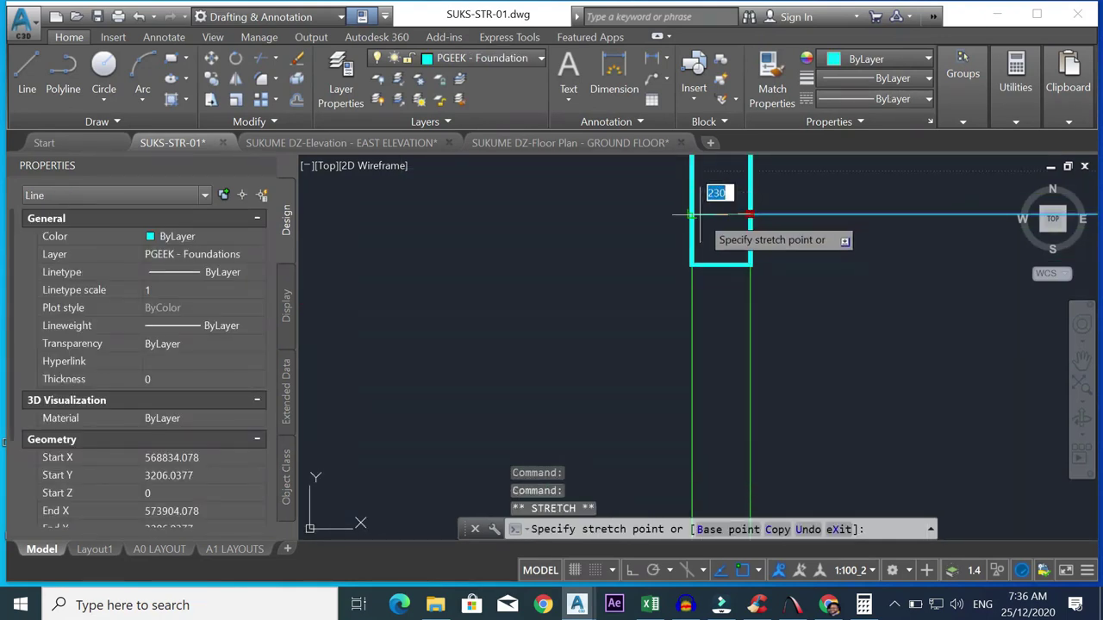
{"action": "key", "text": "Escape"}
{"action": "scroll", "coordinate": [780, 222], "scroll_direction": "down", "scroll_amount": 5}
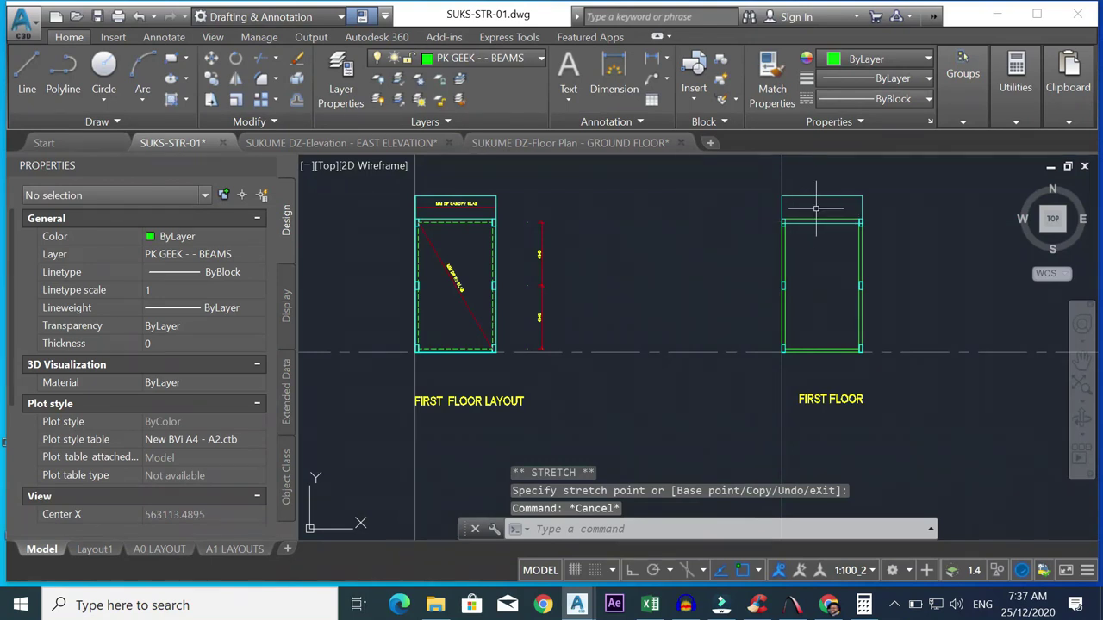
- Draw a rectangle from the canopy's upper-left corner to the inner line's end at the upper-right column of the FIRST FLOOR plan
{"action": "scroll", "coordinate": [815, 208], "scroll_direction": "up", "scroll_amount": 2}
{"action": "left_click", "coordinate": [171, 61]}
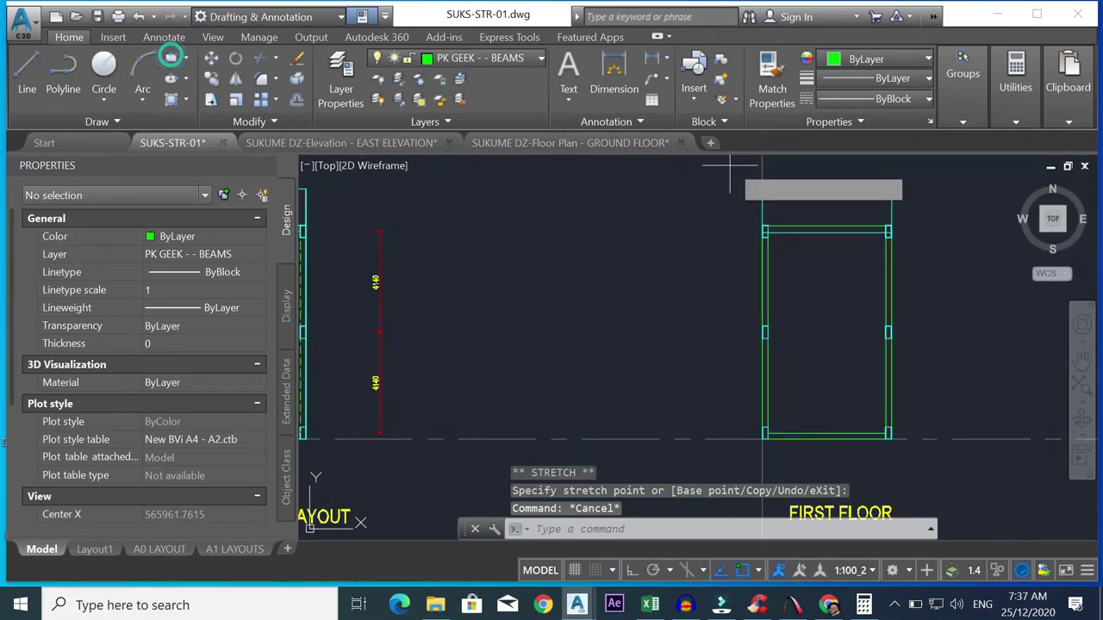
{"action": "left_click", "coordinate": [779, 207]}
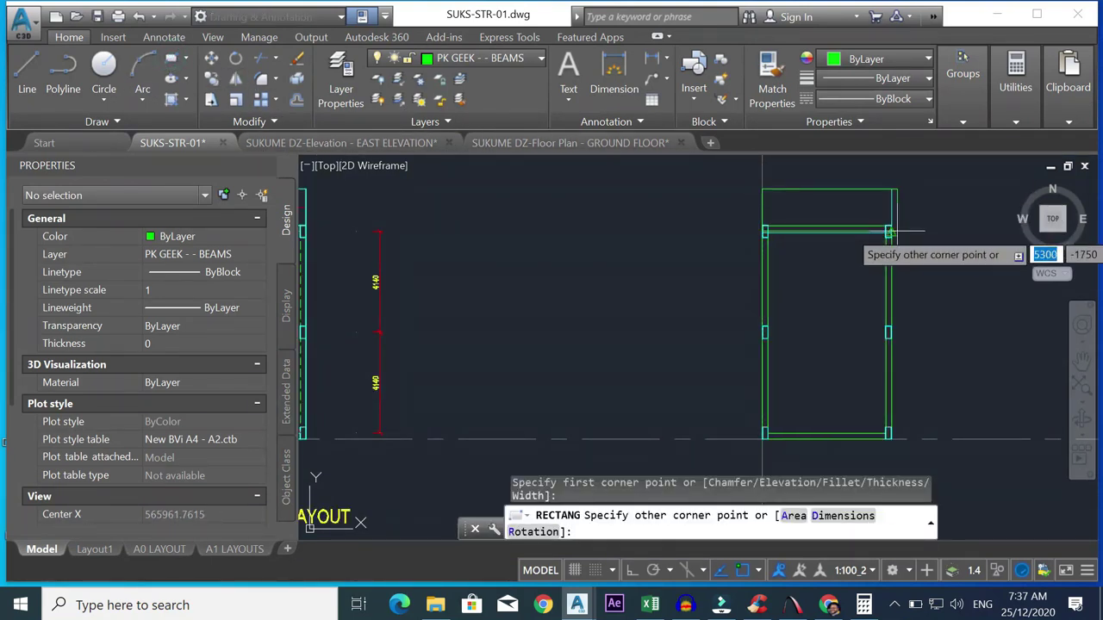
{"action": "left_click", "coordinate": [864, 250]}
{"action": "scroll", "coordinate": [866, 253], "scroll_direction": "up", "scroll_amount": 2}
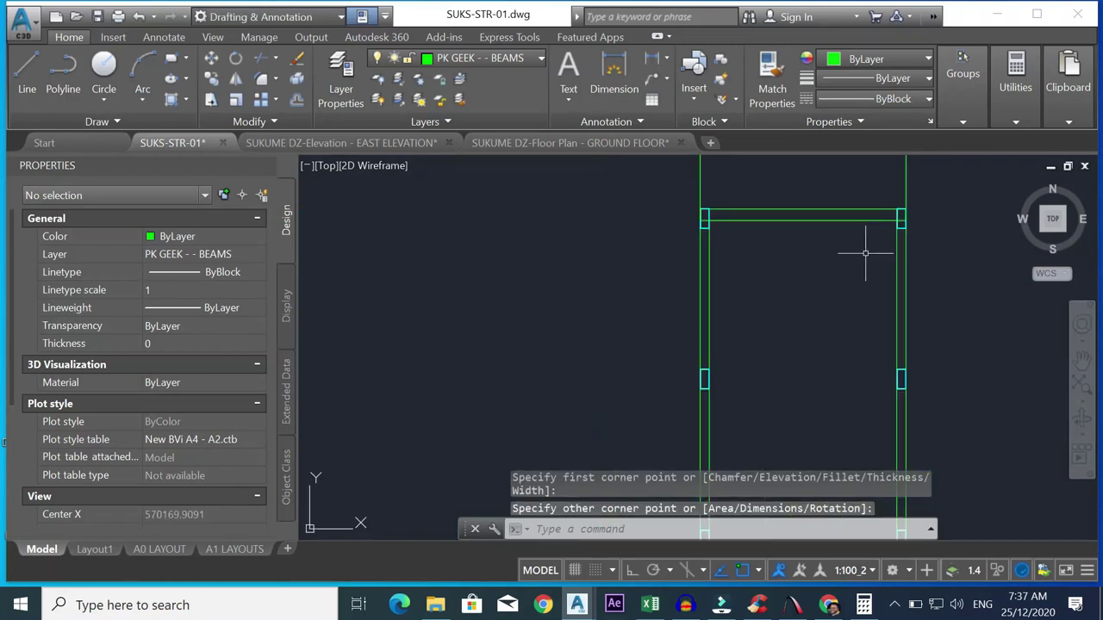
- Match the new canopy rectangle to the properties of the cyan upper-right column
{"action": "type", "text": "A"}
{"action": "key", "text": "Return"}
{"action": "scroll", "coordinate": [884, 231], "scroll_direction": "up", "scroll_amount": 4}
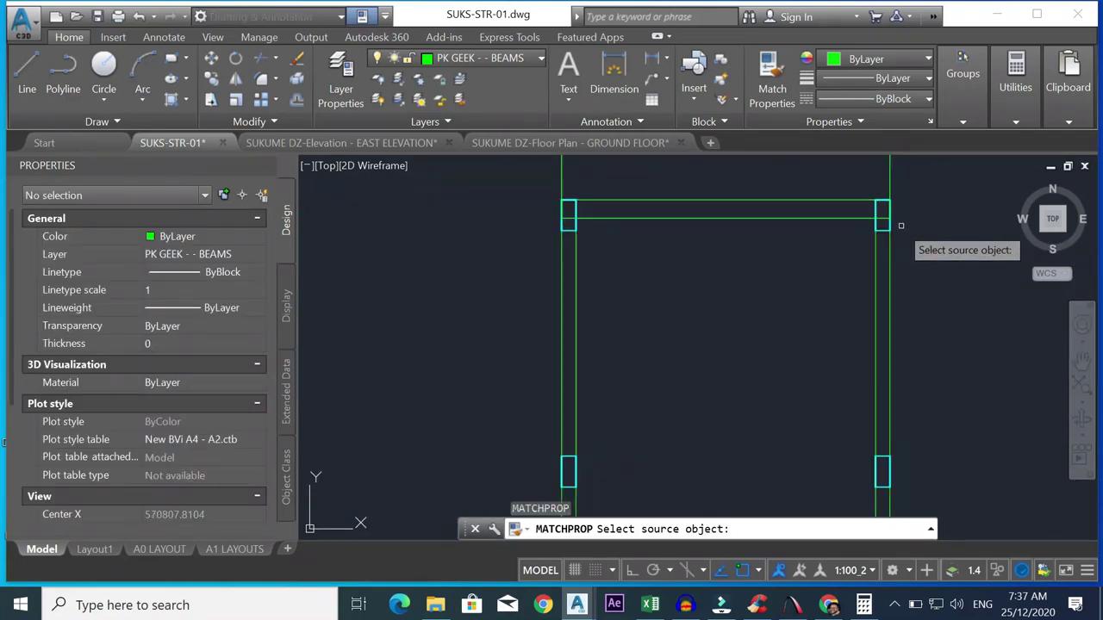
{"action": "left_click", "coordinate": [883, 230]}
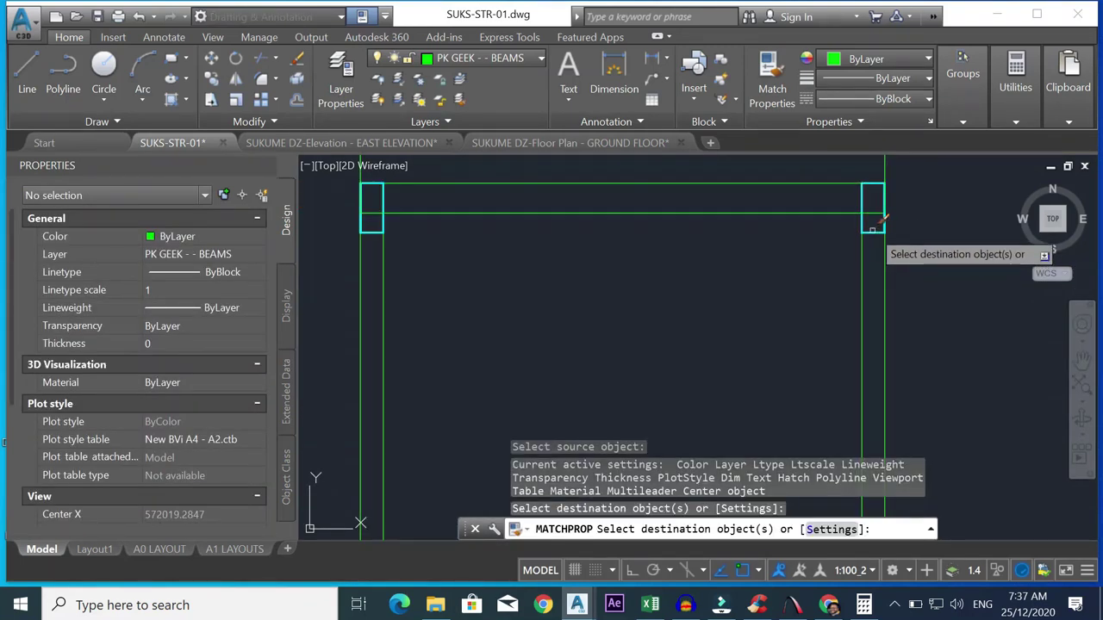
{"action": "left_click", "coordinate": [873, 210]}
{"action": "key", "text": "Escape"}
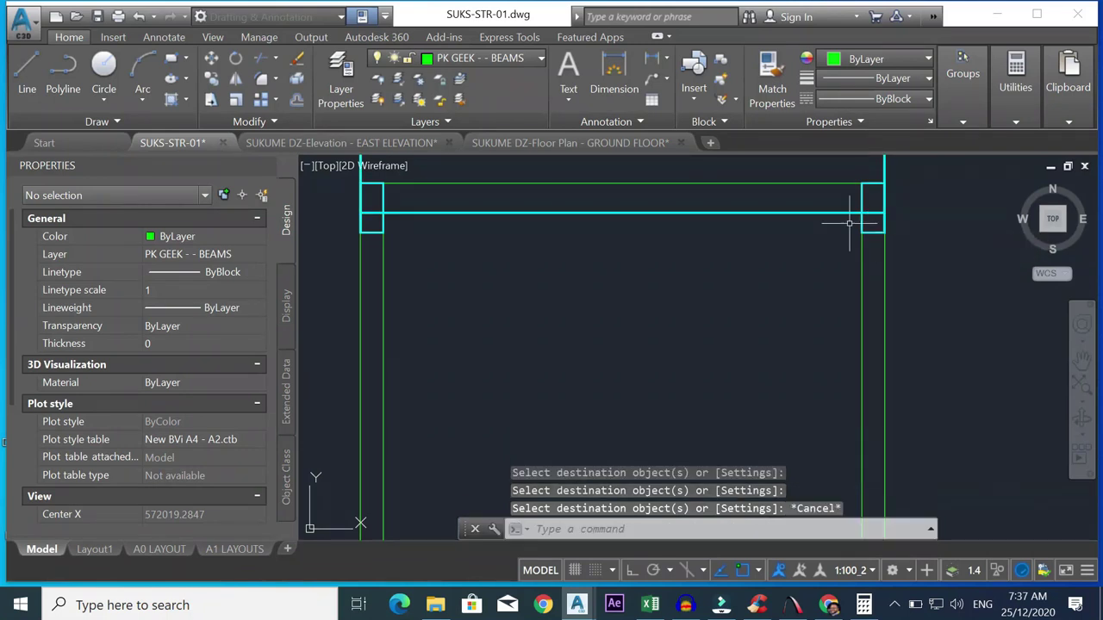
- Trim the canopy rectangle's lower edge where it crosses the two upper columns
{"action": "left_click", "coordinate": [264, 59]}
{"action": "scroll", "coordinate": [956, 245], "scroll_direction": "up", "scroll_amount": 4}
{"action": "scroll", "coordinate": [746, 188], "scroll_direction": "down", "scroll_amount": 6}
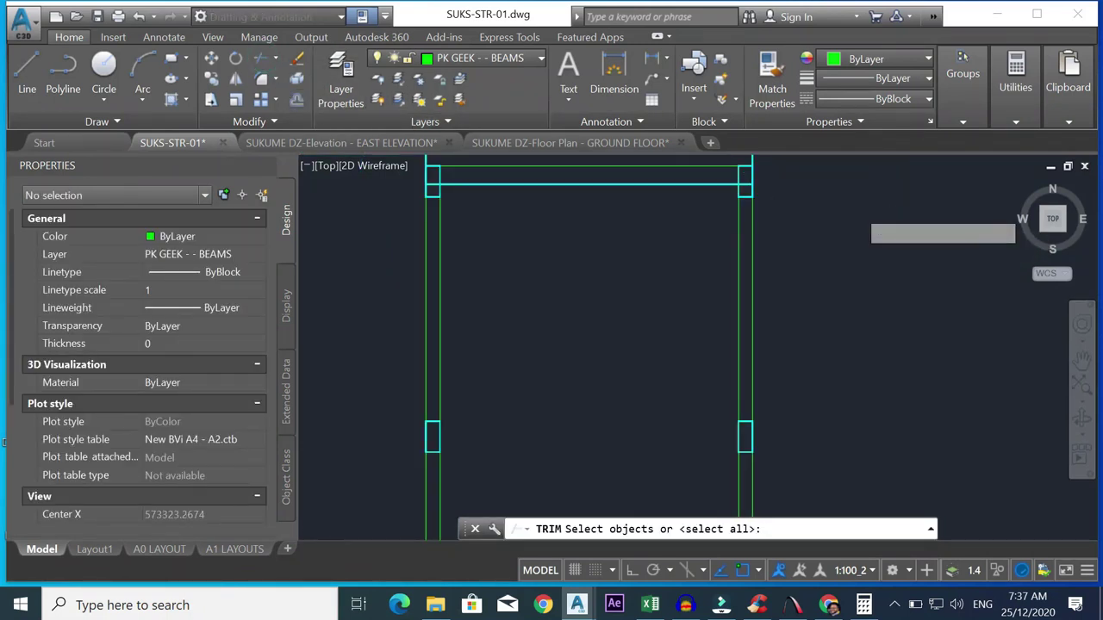
{"action": "scroll", "coordinate": [741, 180], "scroll_direction": "up", "scroll_amount": 4}
{"action": "key", "text": "Return"}
{"action": "left_click", "coordinate": [743, 181]}
{"action": "left_click", "coordinate": [742, 200]}
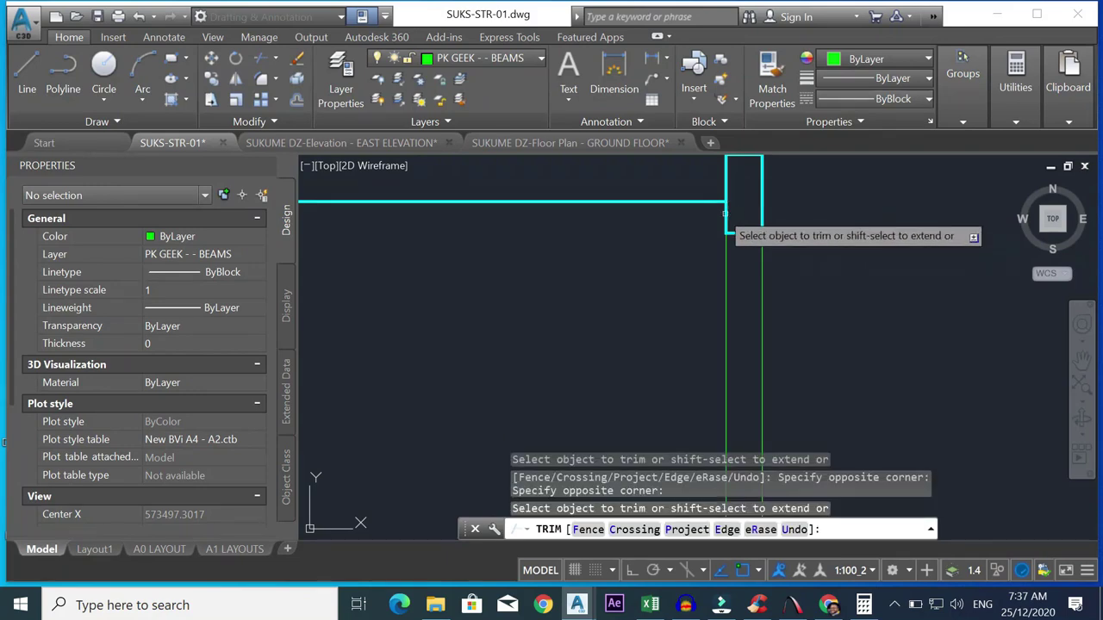
{"action": "scroll", "coordinate": [564, 191], "scroll_direction": "down", "scroll_amount": 3}
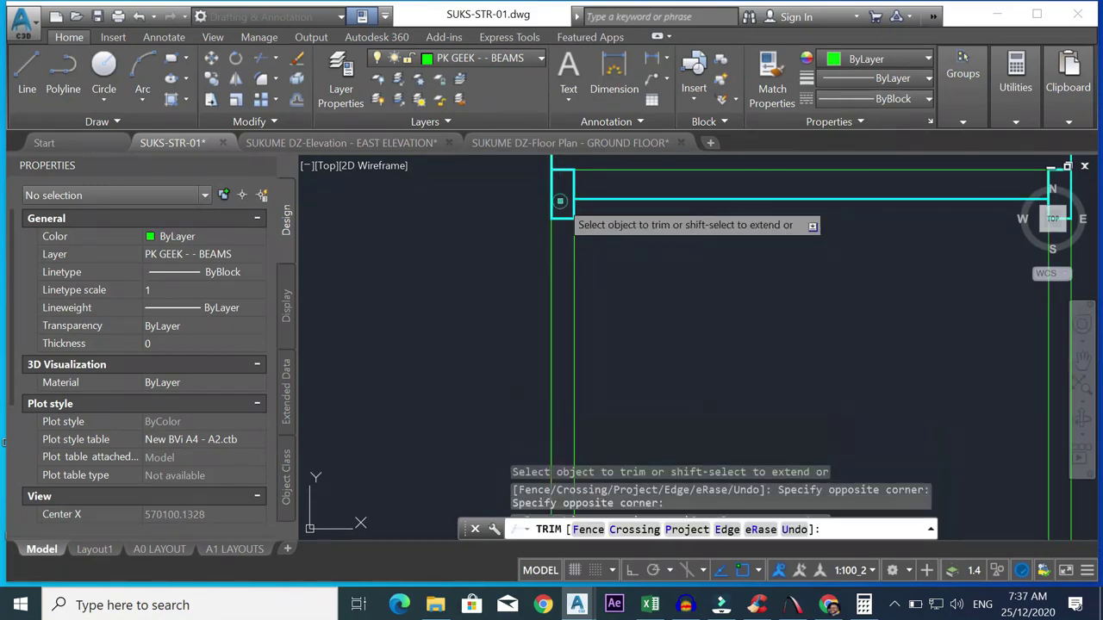
{"action": "key", "text": "Escape"}
- Match the FIRST FLOOR plan's outer upper beam line to the dashed beam line of the FIRST FLOOR LAYOUT
{"action": "scroll", "coordinate": [603, 228], "scroll_direction": "down", "scroll_amount": 3}
{"action": "scroll", "coordinate": [645, 213], "scroll_direction": "down", "scroll_amount": 2}
{"action": "scroll", "coordinate": [645, 214], "scroll_direction": "up", "scroll_amount": 3}
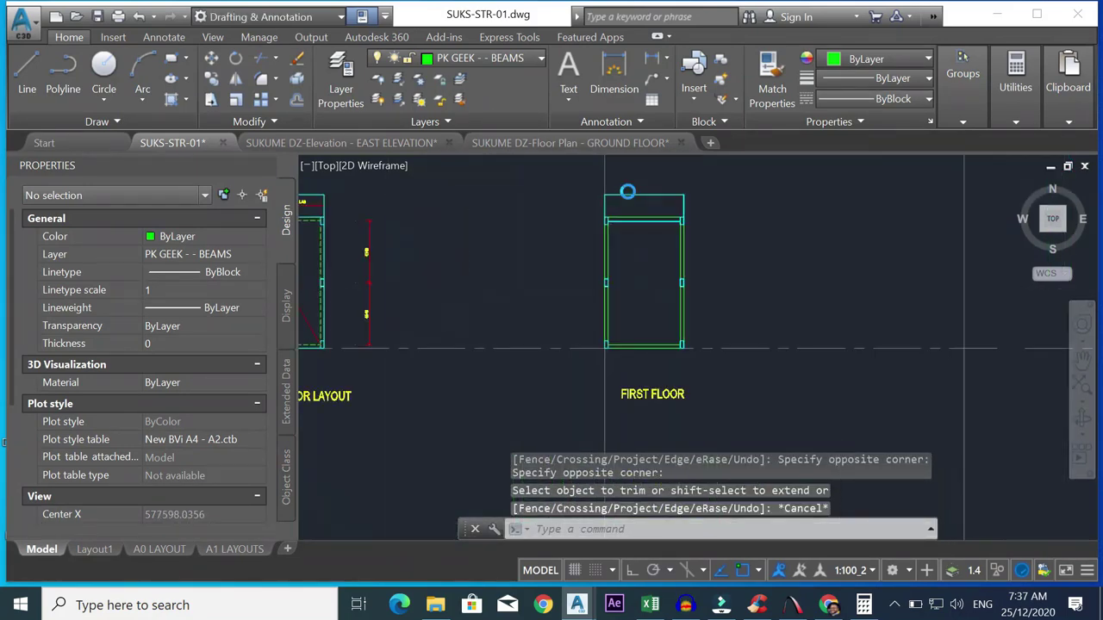
{"action": "scroll", "coordinate": [671, 247], "scroll_direction": "down", "scroll_amount": 5}
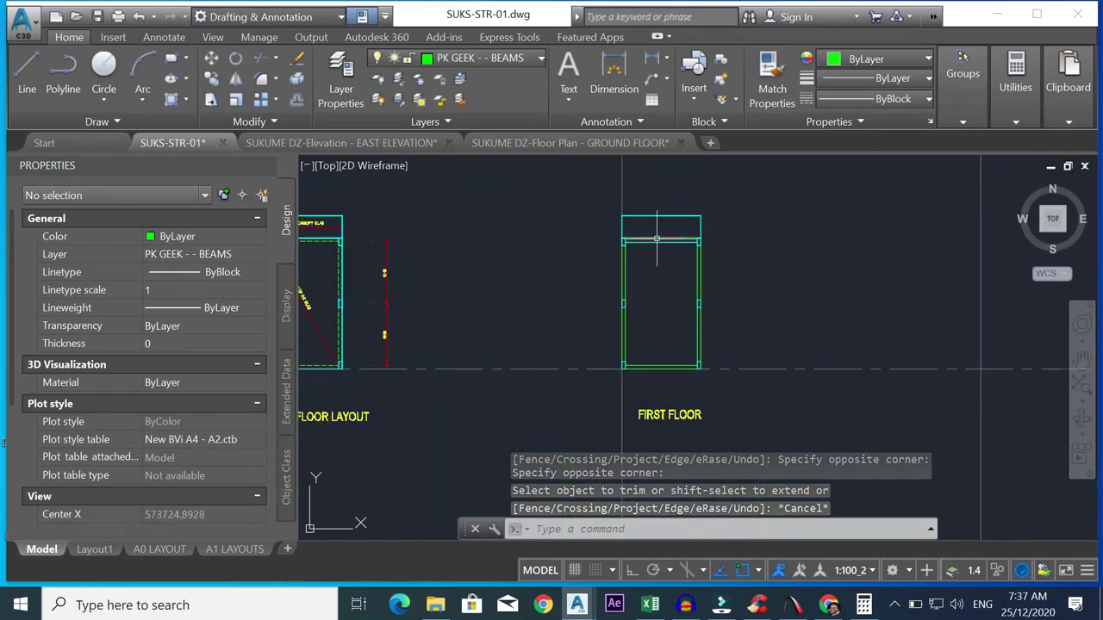
{"action": "scroll", "coordinate": [463, 258], "scroll_direction": "up", "scroll_amount": 3}
{"action": "type", "text": "ma"}
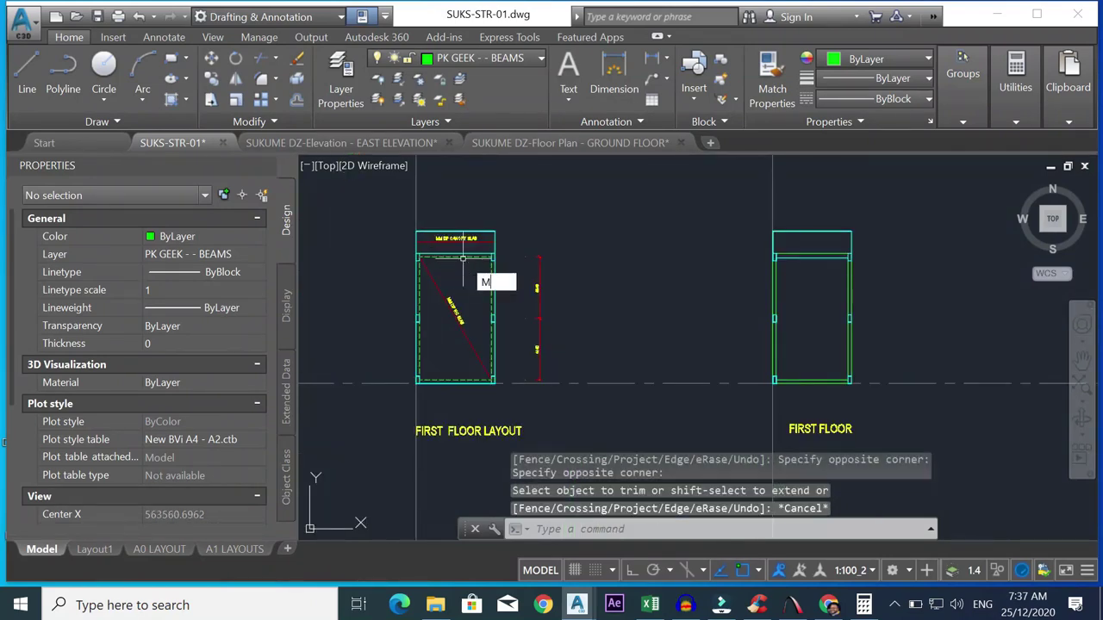
{"action": "key", "text": "Return"}
{"action": "left_click", "coordinate": [467, 257]}
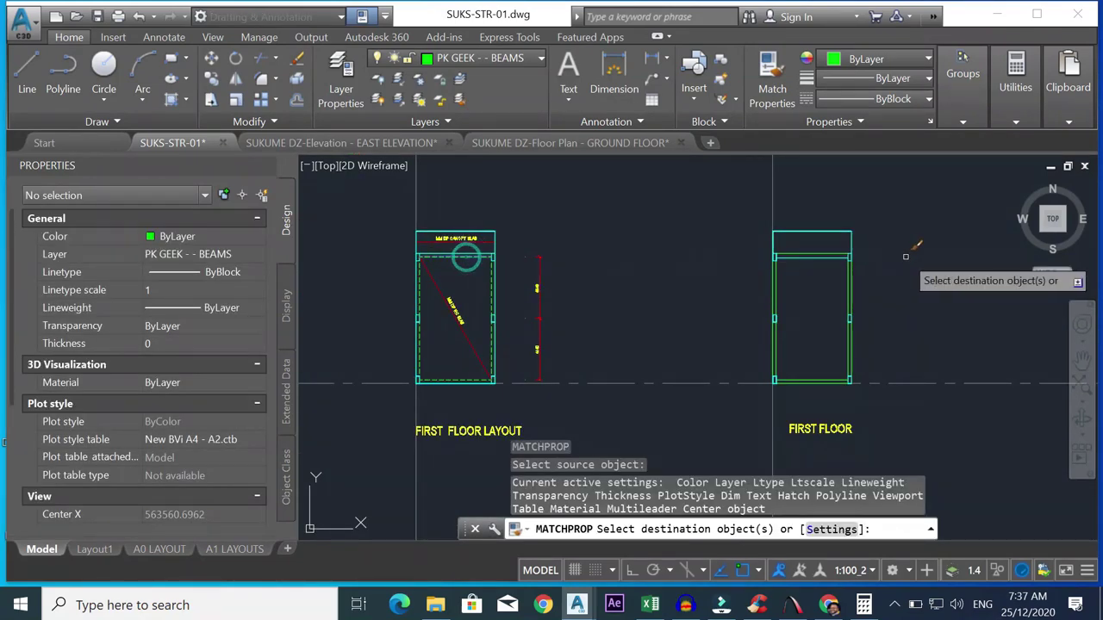
{"action": "scroll", "coordinate": [909, 258], "scroll_direction": "up", "scroll_amount": 4}
{"action": "left_click", "coordinate": [715, 246]}
{"action": "left_click", "coordinate": [703, 239]}
{"action": "scroll", "coordinate": [703, 250], "scroll_direction": "down", "scroll_amount": 3}
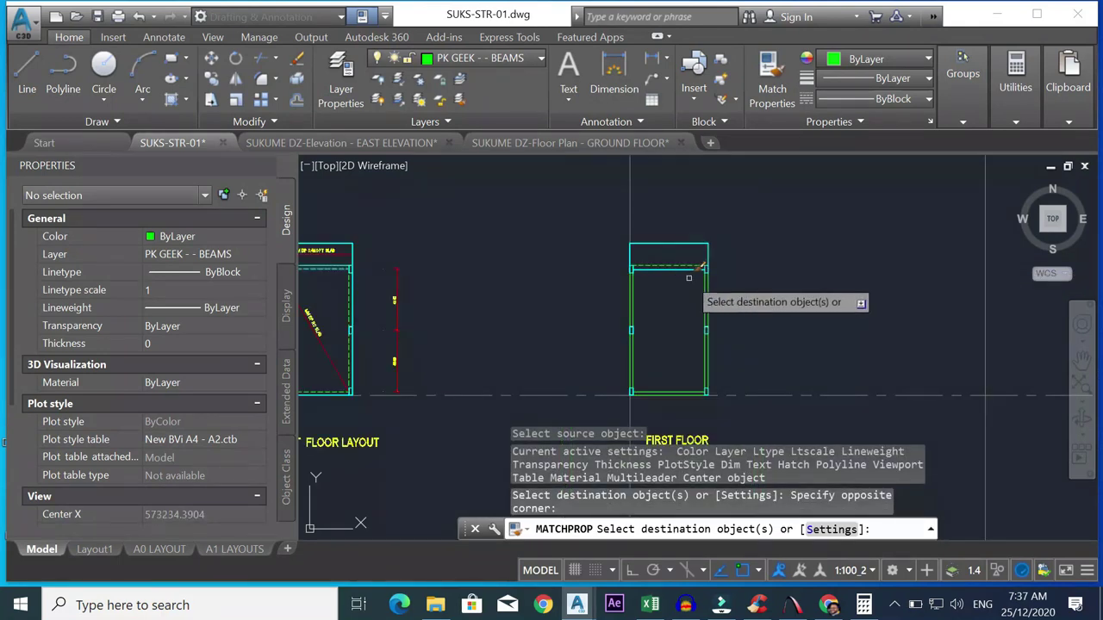
- Match the inner lines of the left, right and lower beams to the same dashed beam line
{"action": "scroll", "coordinate": [646, 296], "scroll_direction": "up", "scroll_amount": 2}
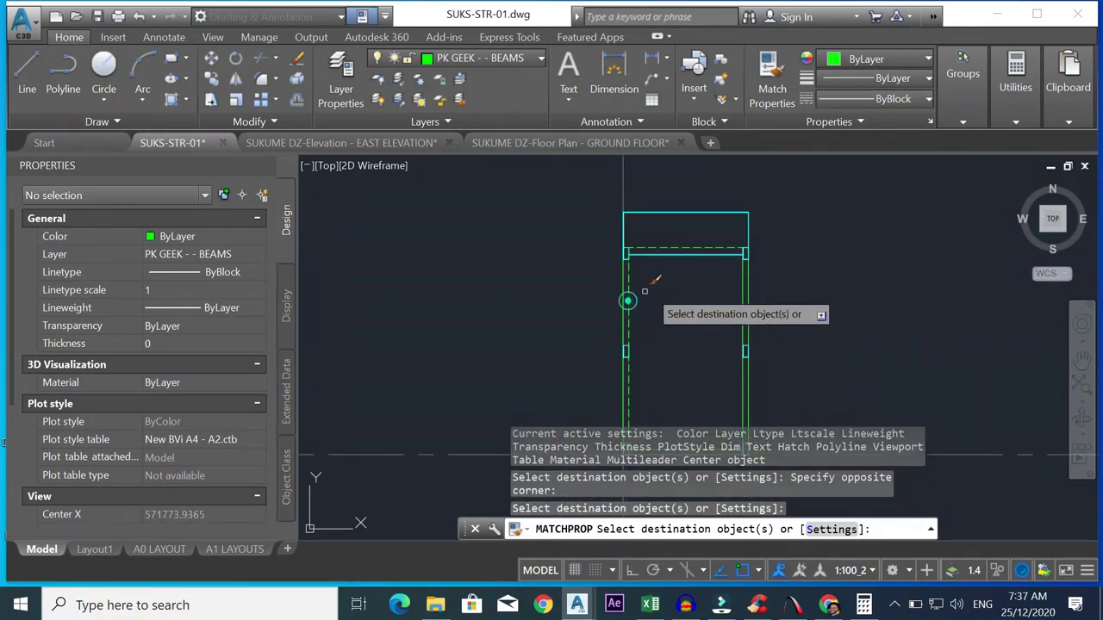
{"action": "left_click", "coordinate": [744, 288]}
{"action": "scroll", "coordinate": [736, 301], "scroll_direction": "down", "scroll_amount": 3}
{"action": "scroll", "coordinate": [733, 313], "scroll_direction": "up", "scroll_amount": 2}
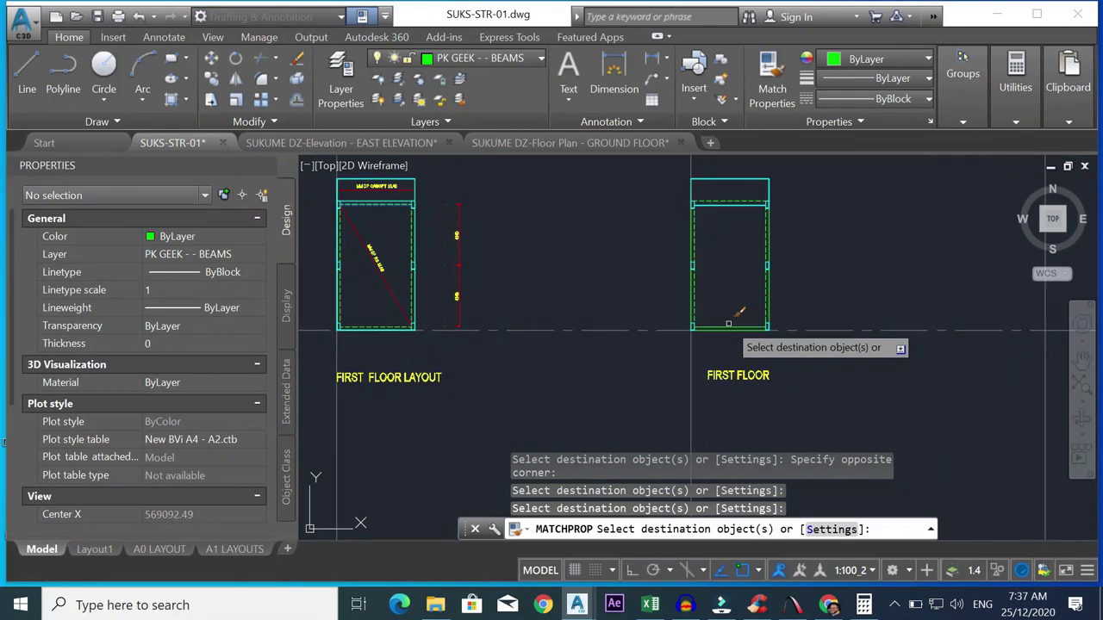
{"action": "left_click", "coordinate": [751, 250]}
{"action": "key", "text": "Escape"}
- Match the inner lines of the left, right and lower beams back to a continuous beam line
{"action": "scroll", "coordinate": [771, 233], "scroll_direction": "up", "scroll_amount": 3}
{"action": "scroll", "coordinate": [771, 234], "scroll_direction": "down", "scroll_amount": 3}
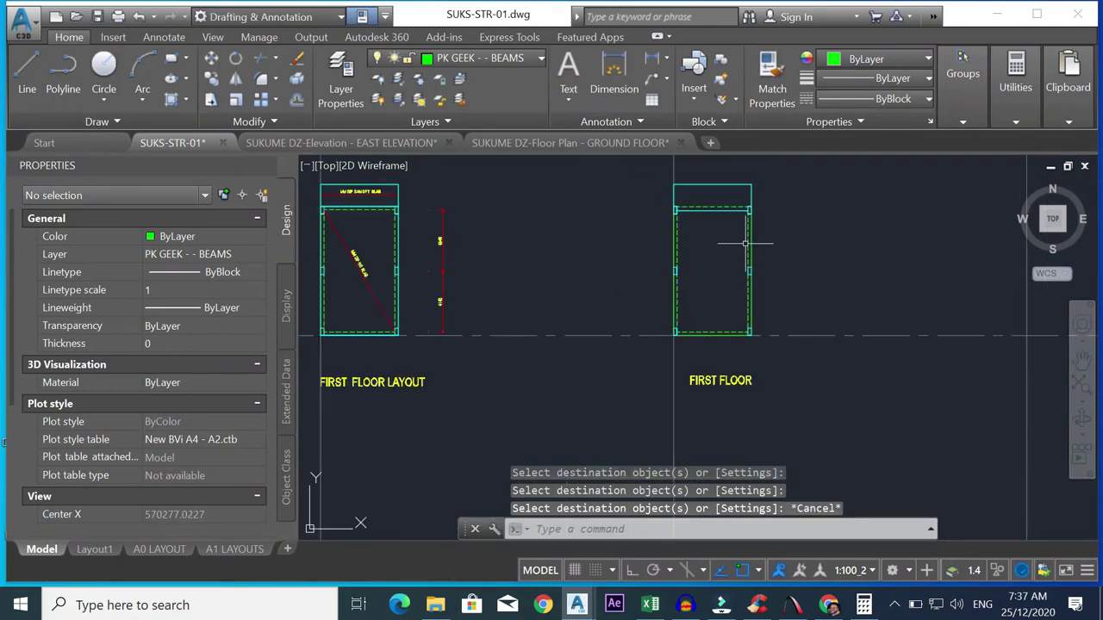
{"action": "type", "text": "ma"}
{"action": "key", "text": "Return"}
{"action": "scroll", "coordinate": [716, 198], "scroll_direction": "up", "scroll_amount": 3}
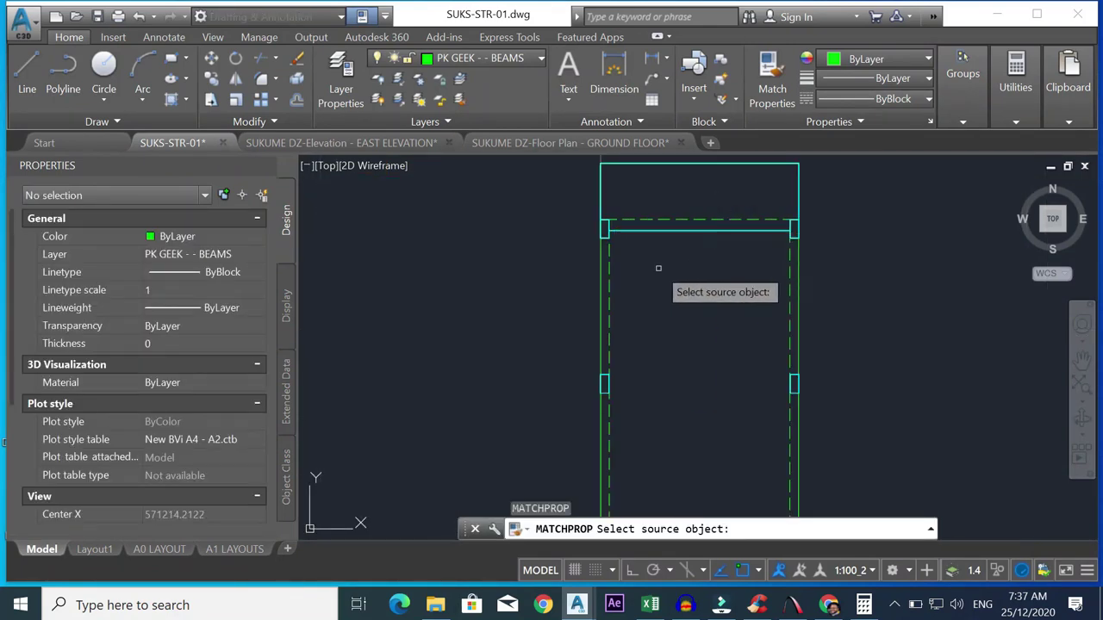
{"action": "left_click", "coordinate": [608, 287]}
{"action": "left_click", "coordinate": [786, 295]}
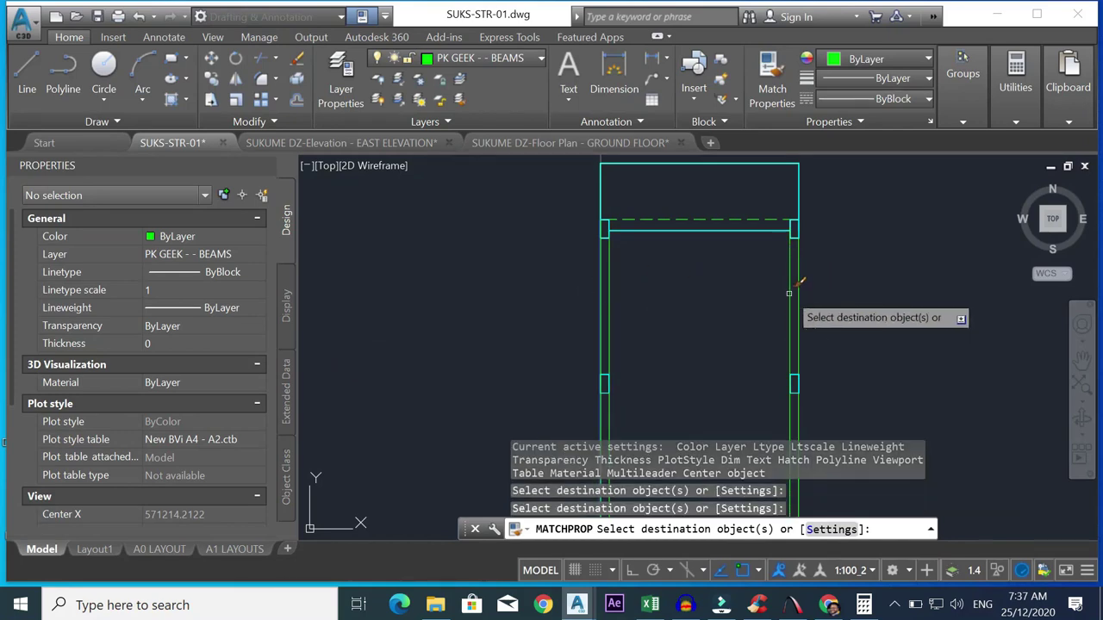
{"action": "scroll", "coordinate": [780, 310], "scroll_direction": "down", "scroll_amount": 4}
{"action": "scroll", "coordinate": [768, 315], "scroll_direction": "up", "scroll_amount": 2}
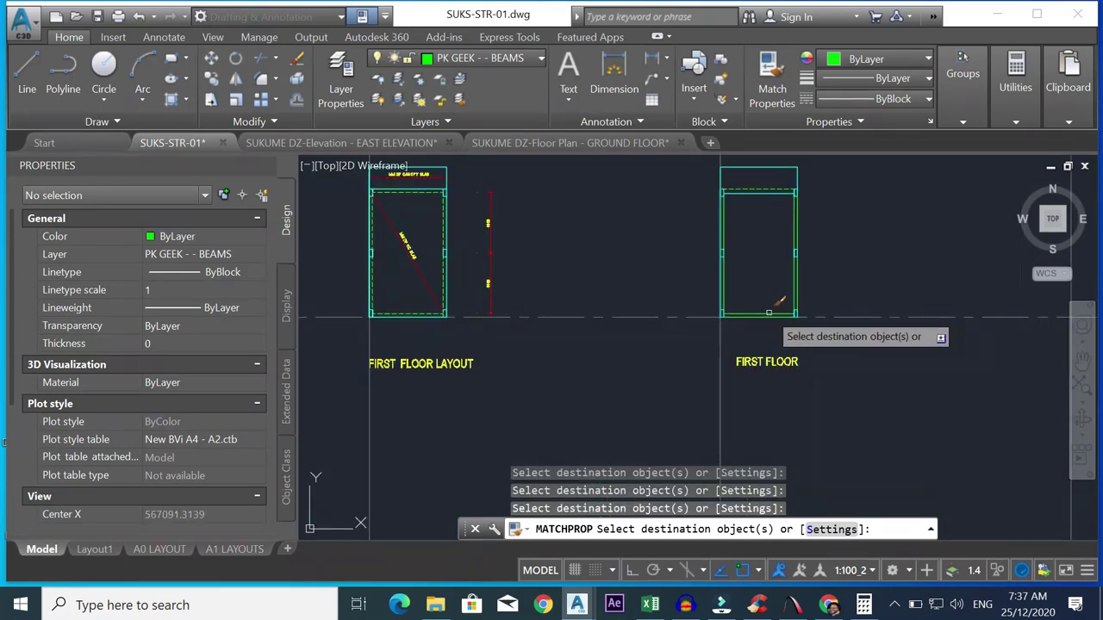
{"action": "key", "text": "Escape"}
{"action": "scroll", "coordinate": [778, 231], "scroll_direction": "down", "scroll_amount": 3}
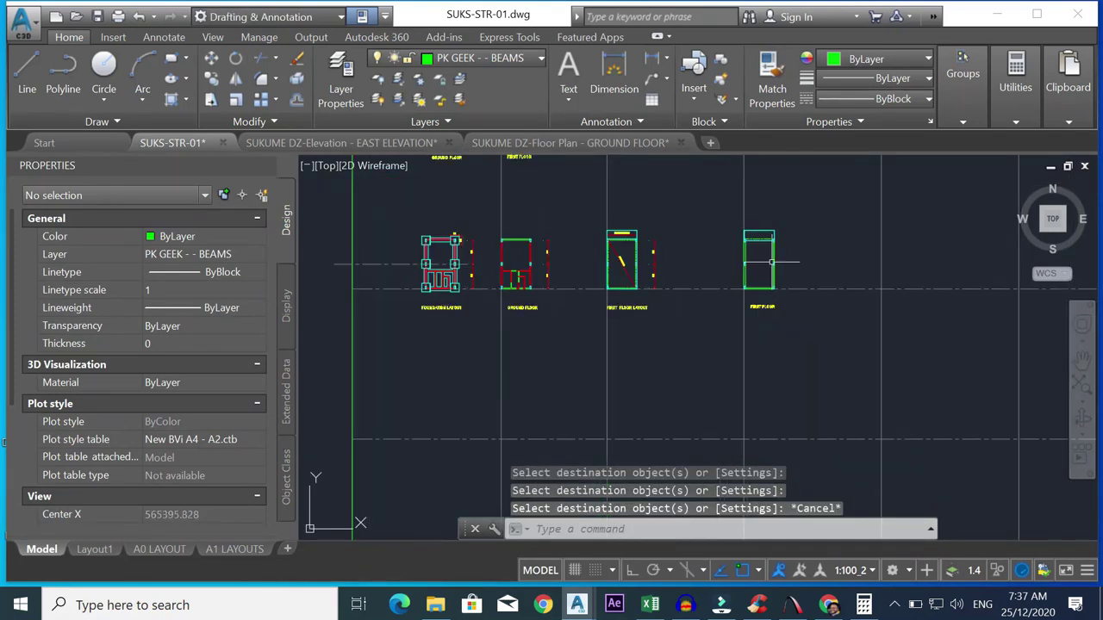
{"action": "scroll", "coordinate": [751, 256], "scroll_direction": "up", "scroll_amount": 3}
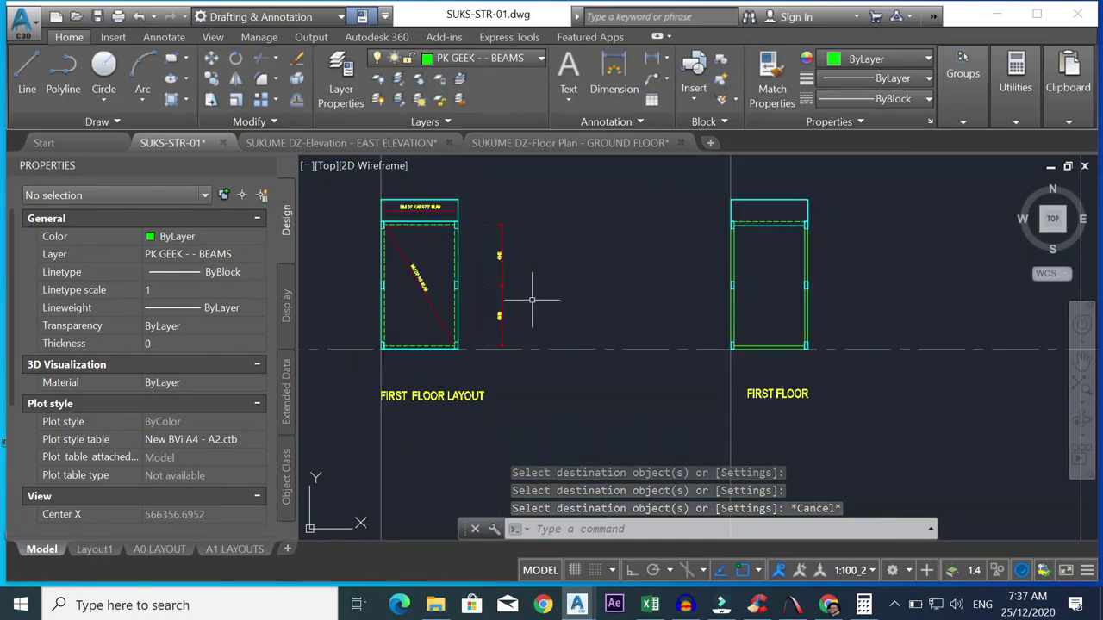
{"action": "scroll", "coordinate": [535, 298], "scroll_direction": "down", "scroll_amount": 4}
{"action": "scroll", "coordinate": [403, 294], "scroll_direction": "up", "scroll_amount": 4}
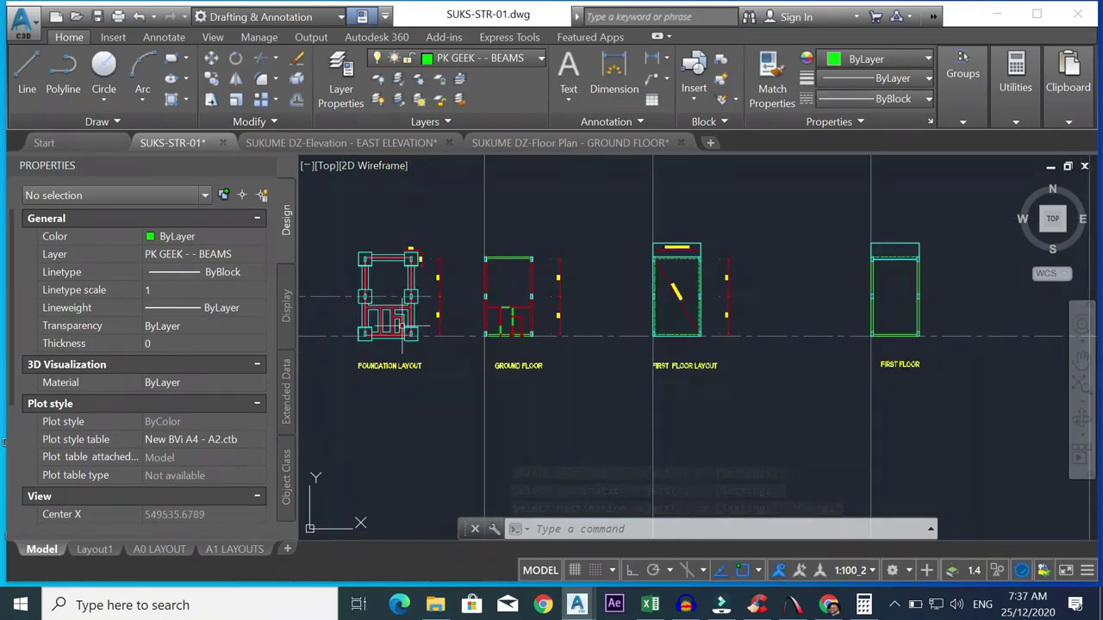
{"action": "scroll", "coordinate": [681, 372], "scroll_direction": "up", "scroll_amount": 5}
{"action": "scroll", "coordinate": [792, 376], "scroll_direction": "down", "scroll_amount": 4}
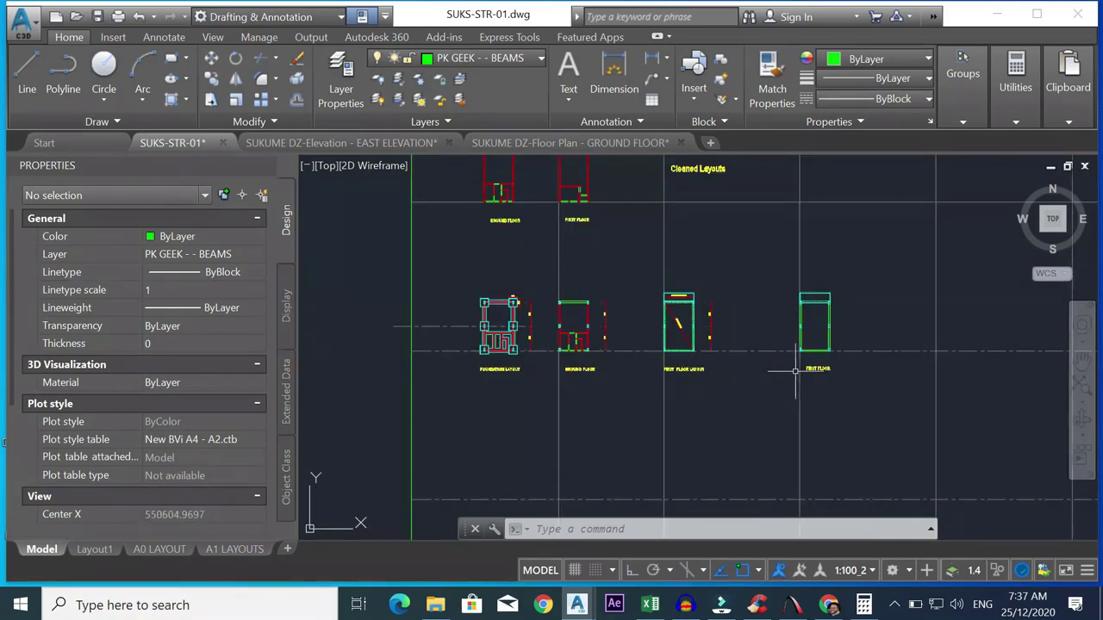
- Change the FIRST FLOOR title under the rightmost structural plan to EAVES LAYOUT
{"action": "scroll", "coordinate": [793, 371], "scroll_direction": "up", "scroll_amount": 3}
{"action": "left_click", "coordinate": [793, 366]}
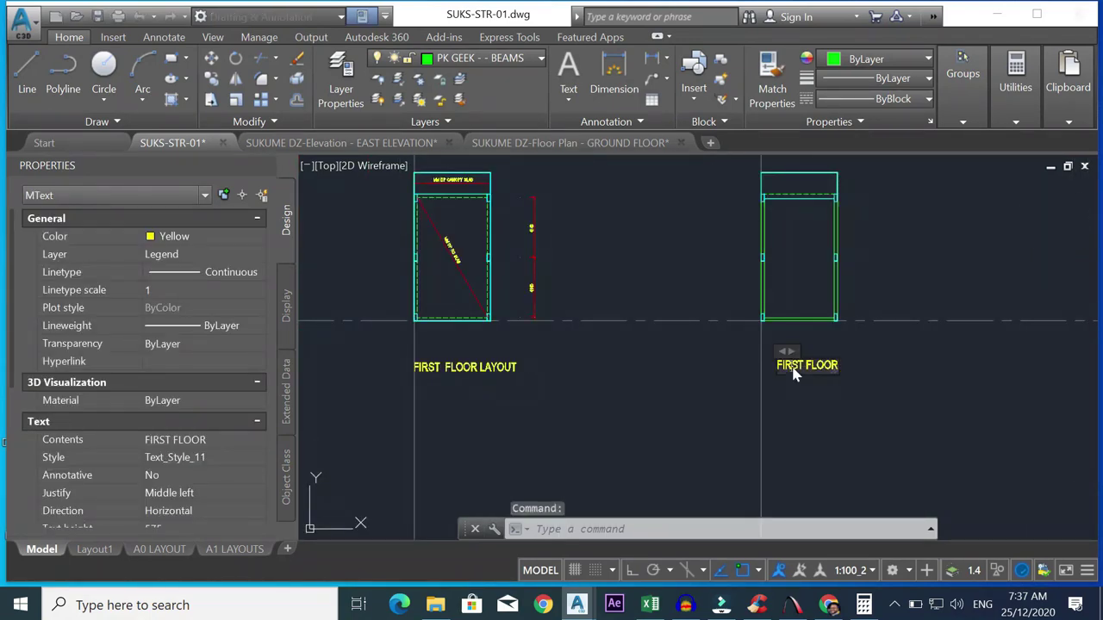
{"action": "double_click", "coordinate": [793, 366]}
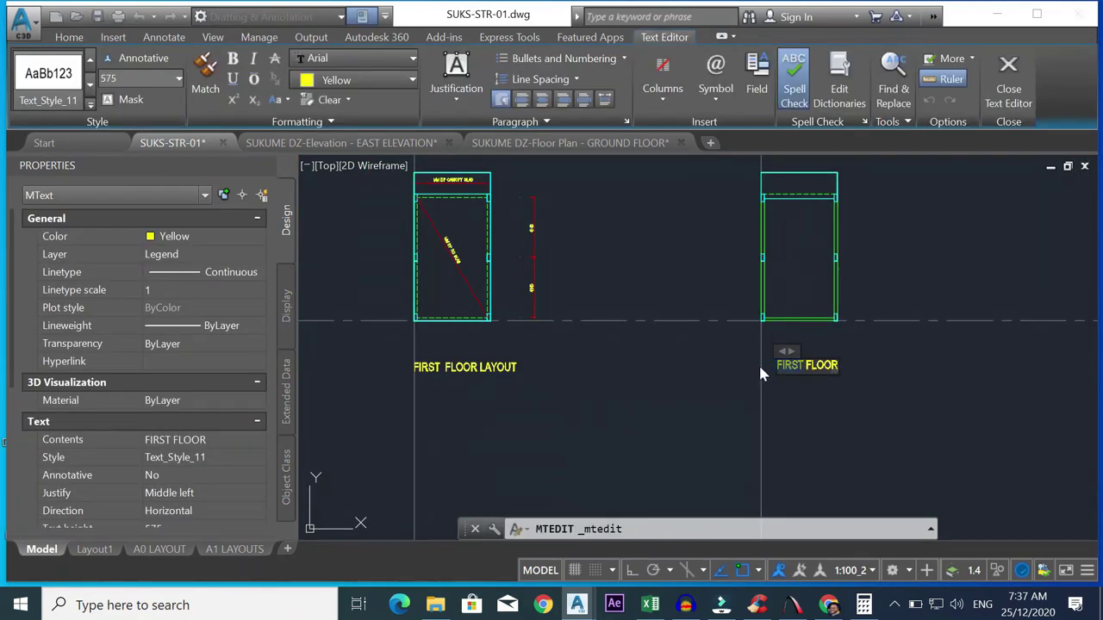
{"action": "key", "text": "BackSpace"}
{"action": "key", "text": "BackSpace"}
{"action": "key", "text": "BackSpace"}
{"action": "key", "text": "BackSpace"}
{"action": "key", "text": "BackSpace"}
{"action": "type", "text": "EAVES LAYOUT"}
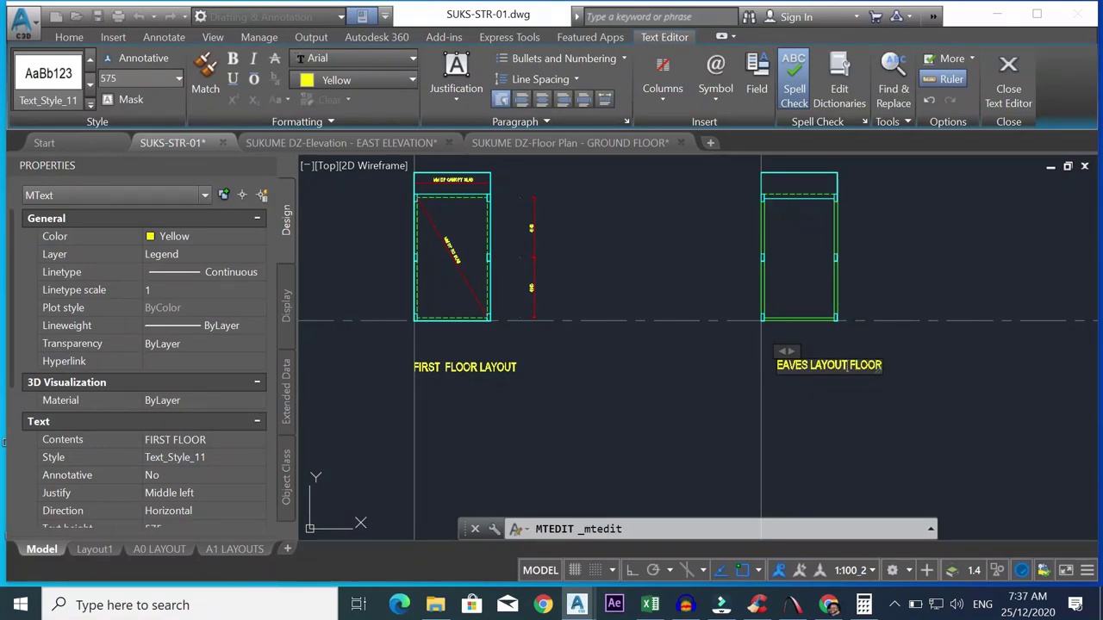
{"action": "left_click_drag", "start_coordinate": [849, 365], "coordinate": [882, 368]}
{"action": "key", "text": "Delete"}
{"action": "left_click", "coordinate": [880, 367]}
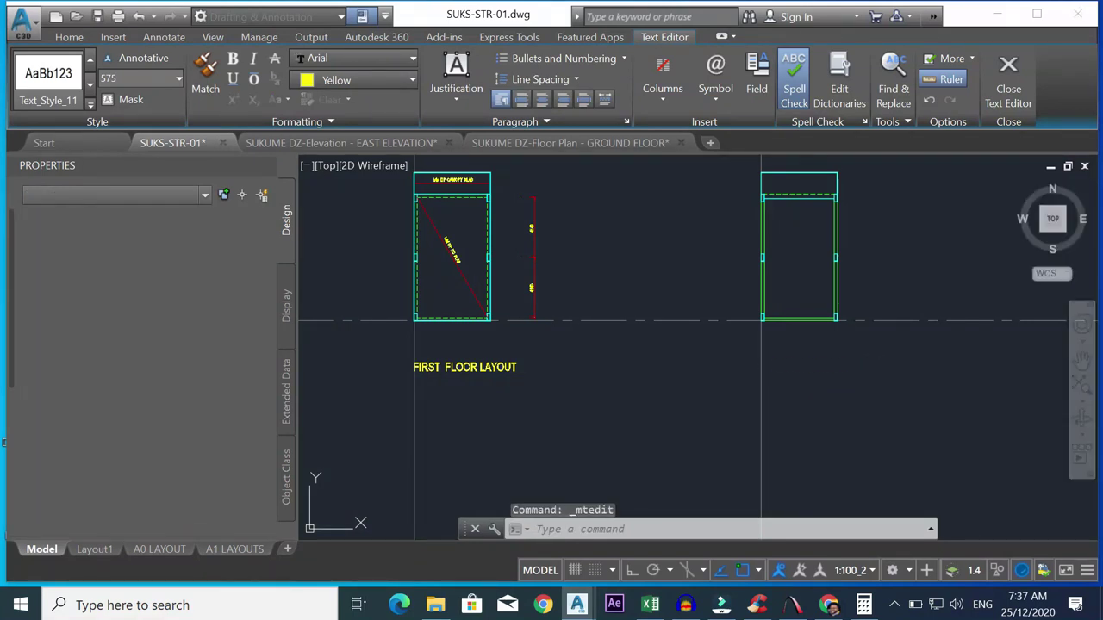
- Move the EAVES LAYOUT title horizontally so it starts at the vertical guide line on the plan's left edge
{"action": "scroll", "coordinate": [799, 368], "scroll_direction": "up", "scroll_amount": 2}
{"action": "scroll", "coordinate": [827, 364], "scroll_direction": "up", "scroll_amount": 1}
{"action": "left_click", "coordinate": [758, 365]}
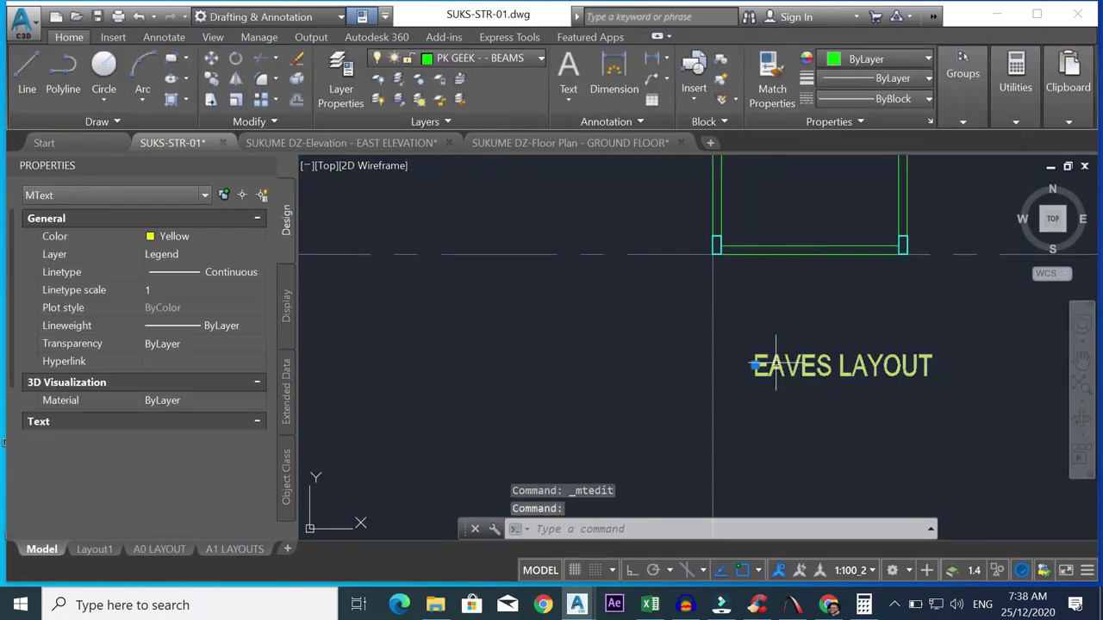
{"action": "left_click", "coordinate": [722, 364]}
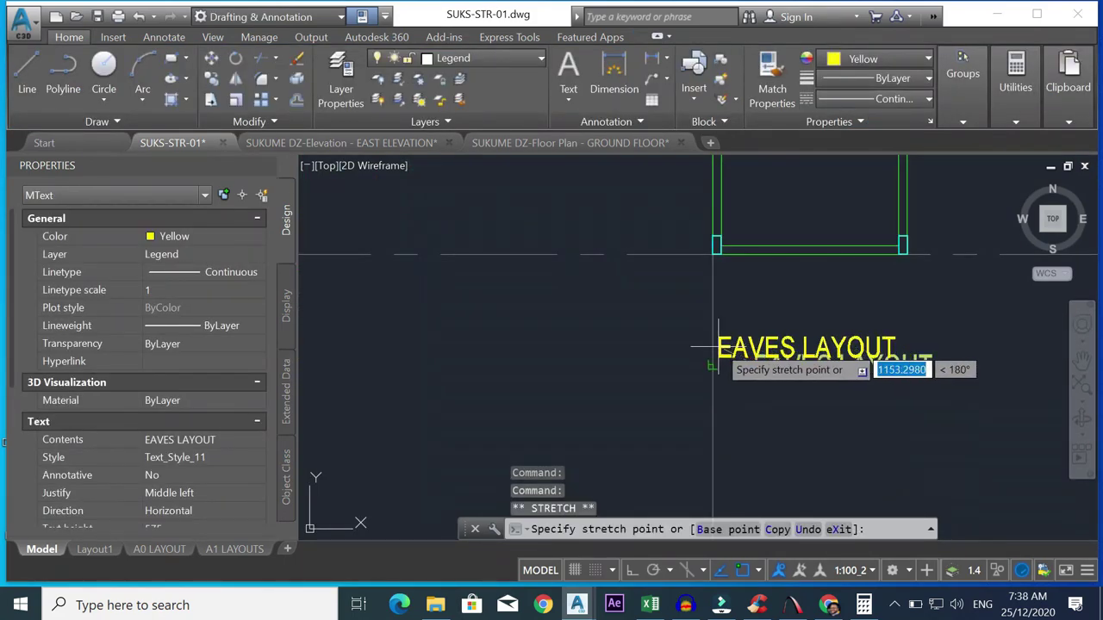
{"action": "key", "text": "Escape"}
{"action": "key", "text": "Escape"}
- Examine the foundation, ground floor, first floor and eaves layouts alongside the cleaned layouts and architectural drawings
{"action": "scroll", "coordinate": [676, 344], "scroll_direction": "down", "scroll_amount": 5}
{"action": "scroll", "coordinate": [672, 338], "scroll_direction": "up", "scroll_amount": 5}
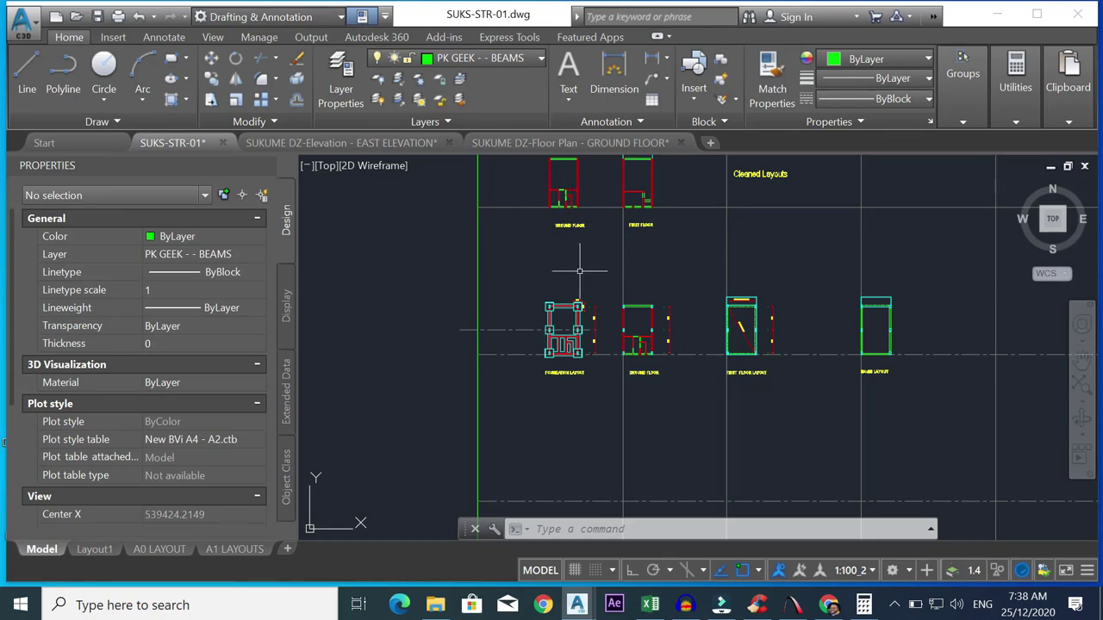
{"action": "scroll", "coordinate": [594, 289], "scroll_direction": "up", "scroll_amount": 4}
{"action": "scroll", "coordinate": [589, 366], "scroll_direction": "down", "scroll_amount": 4}
{"action": "scroll", "coordinate": [560, 420], "scroll_direction": "up", "scroll_amount": 5}
{"action": "scroll", "coordinate": [554, 366], "scroll_direction": "down", "scroll_amount": 3}
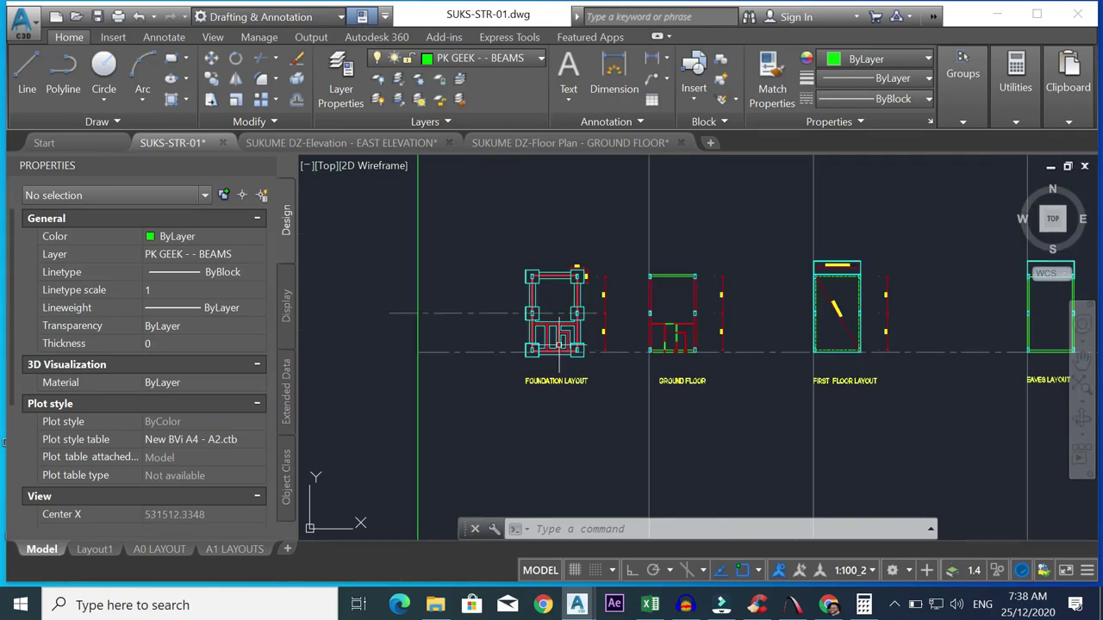
{"action": "scroll", "coordinate": [560, 345], "scroll_direction": "up", "scroll_amount": 2}
{"action": "scroll", "coordinate": [567, 340], "scroll_direction": "down", "scroll_amount": 2}
{"action": "scroll", "coordinate": [617, 303], "scroll_direction": "down", "scroll_amount": 6}
{"action": "scroll", "coordinate": [637, 185], "scroll_direction": "up", "scroll_amount": 4}
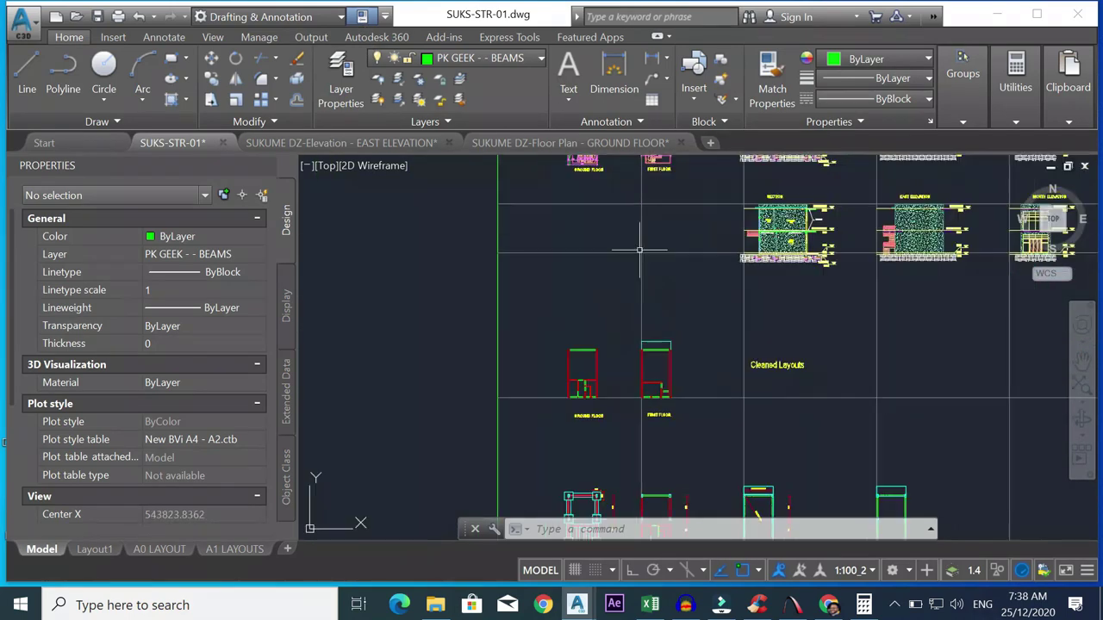
{"action": "scroll", "coordinate": [607, 385], "scroll_direction": "up", "scroll_amount": 2}
{"action": "scroll", "coordinate": [603, 379], "scroll_direction": "down", "scroll_amount": 5}
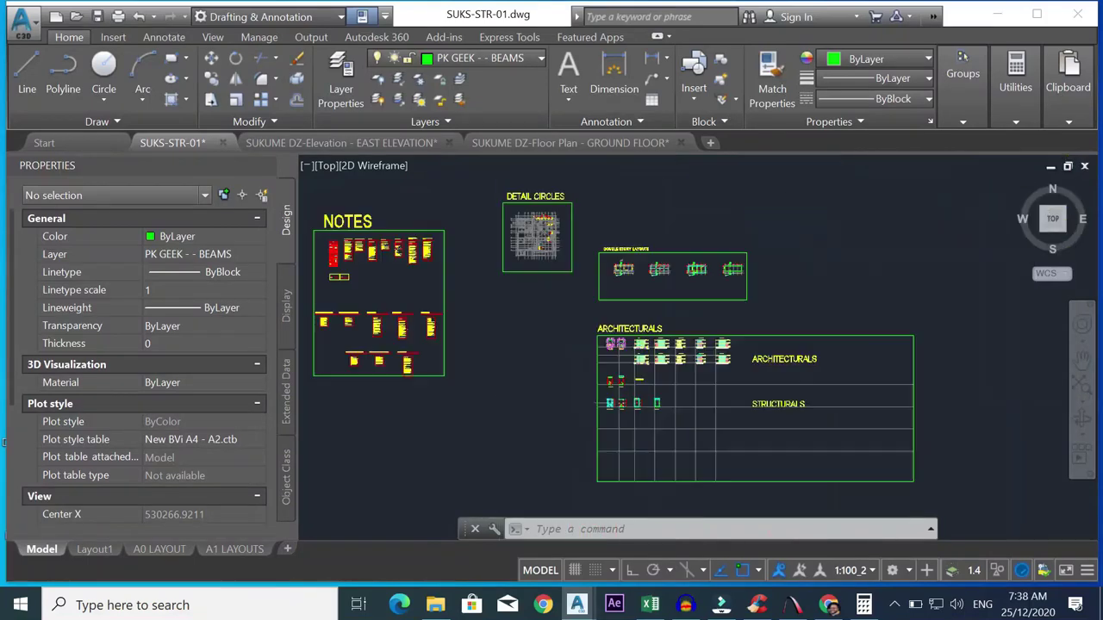
{"action": "scroll", "coordinate": [568, 337], "scroll_direction": "up", "scroll_amount": 3}
{"action": "scroll", "coordinate": [568, 338], "scroll_direction": "up", "scroll_amount": 2}
{"action": "scroll", "coordinate": [598, 345], "scroll_direction": "down", "scroll_amount": 5}
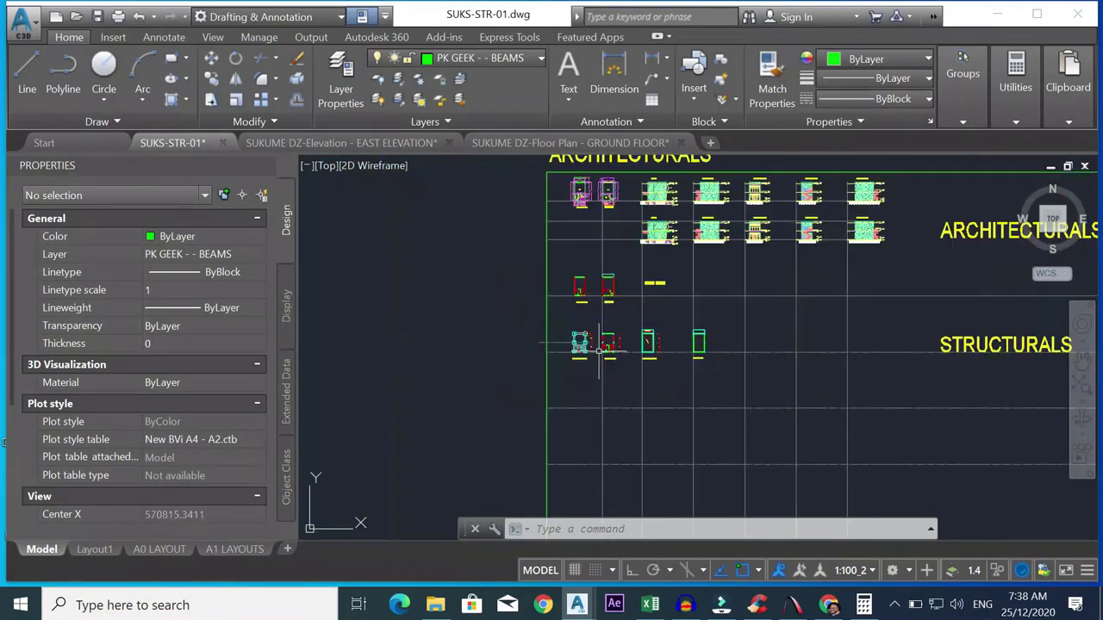
- Compare the reference foundation and ground floor layouts above the ARCHITECTURALS frame with the drafted plans in the STRUCTURALS row
{"action": "scroll", "coordinate": [568, 416], "scroll_direction": "up", "scroll_amount": 2}
{"action": "scroll", "coordinate": [599, 213], "scroll_direction": "up", "scroll_amount": 4}
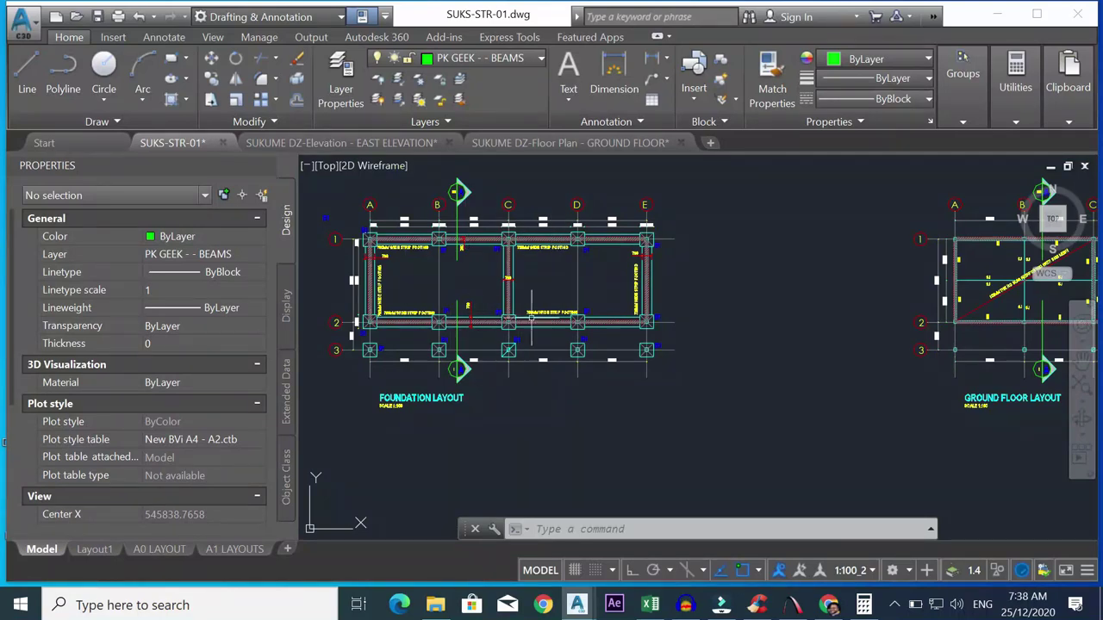
{"action": "scroll", "coordinate": [566, 249], "scroll_direction": "down", "scroll_amount": 10}
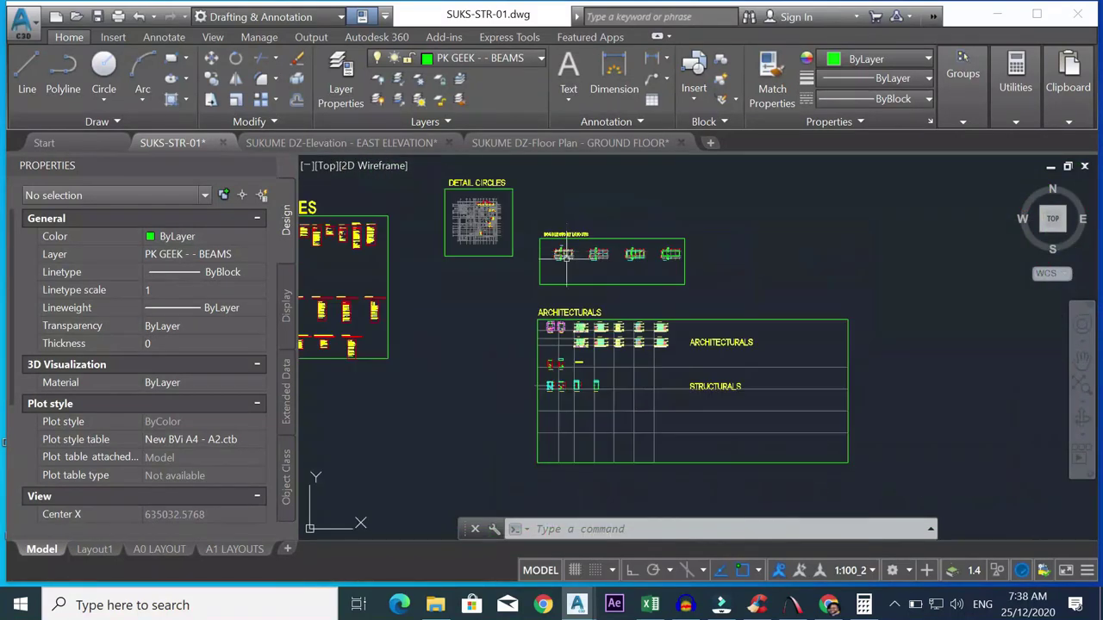
{"action": "scroll", "coordinate": [557, 400], "scroll_direction": "up", "scroll_amount": 5}
{"action": "scroll", "coordinate": [556, 357], "scroll_direction": "up", "scroll_amount": 4}
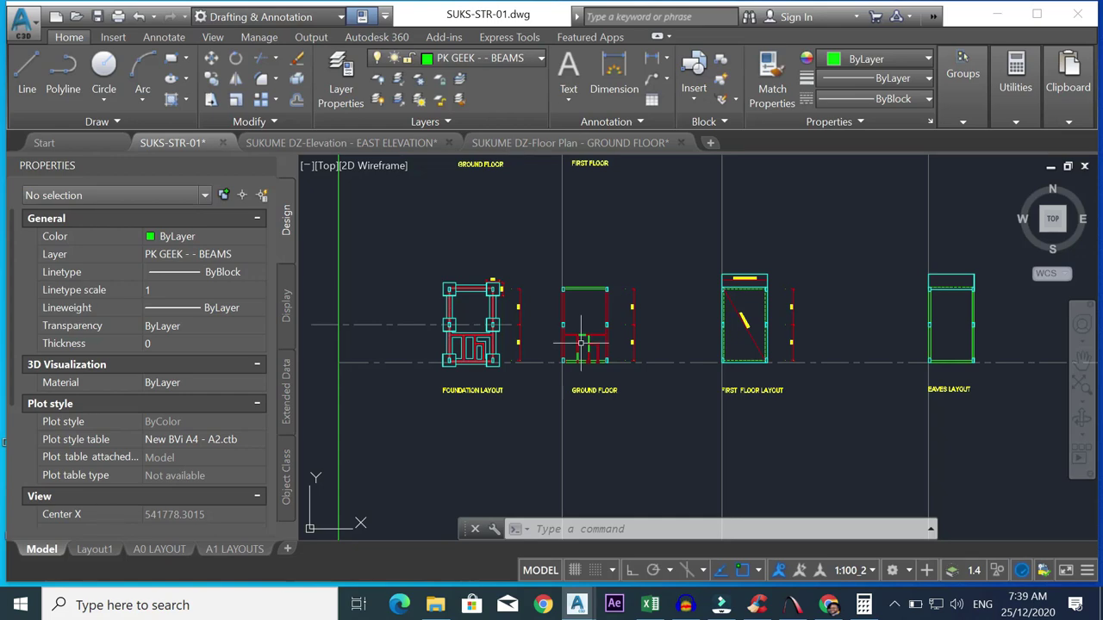
{"action": "scroll", "coordinate": [582, 345], "scroll_direction": "down", "scroll_amount": 4}
{"action": "scroll", "coordinate": [628, 245], "scroll_direction": "down", "scroll_amount": 1}
{"action": "scroll", "coordinate": [629, 246], "scroll_direction": "down", "scroll_amount": 2}
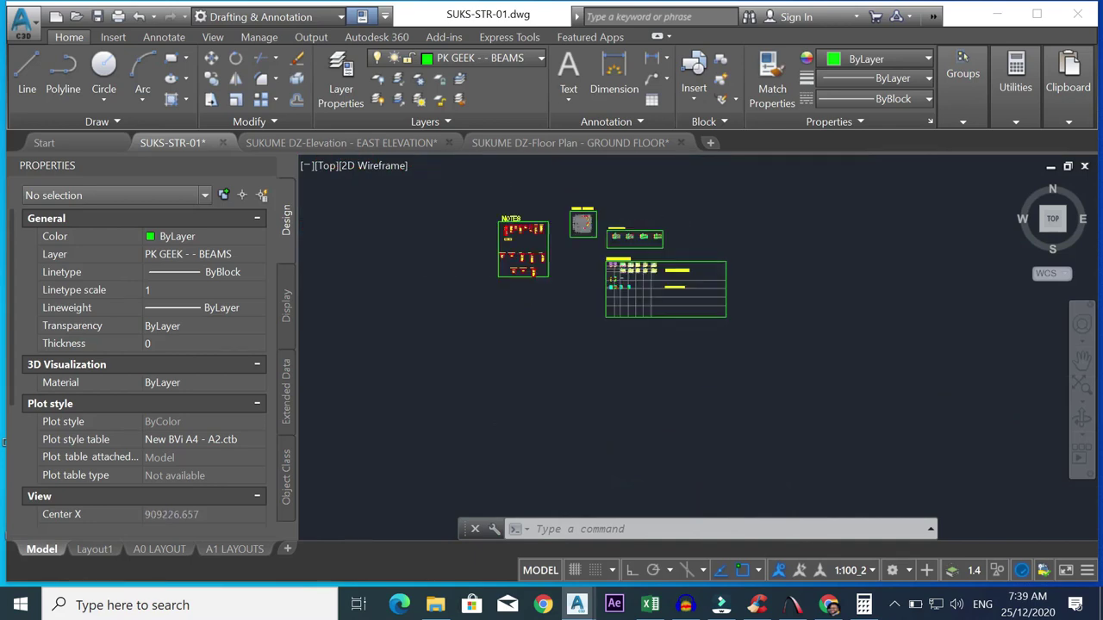
{"action": "scroll", "coordinate": [526, 382], "scroll_direction": "up", "scroll_amount": 5}
{"action": "scroll", "coordinate": [525, 382], "scroll_direction": "down", "scroll_amount": 2}
{"action": "scroll", "coordinate": [525, 405], "scroll_direction": "down", "scroll_amount": 2}
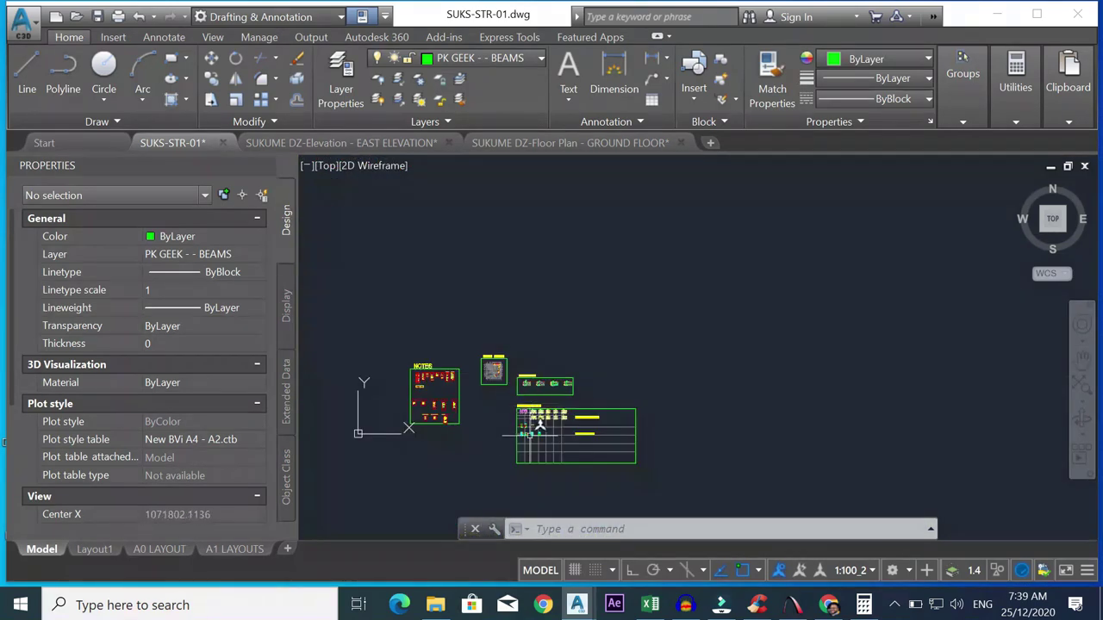
{"action": "scroll", "coordinate": [517, 392], "scroll_direction": "up", "scroll_amount": 6}
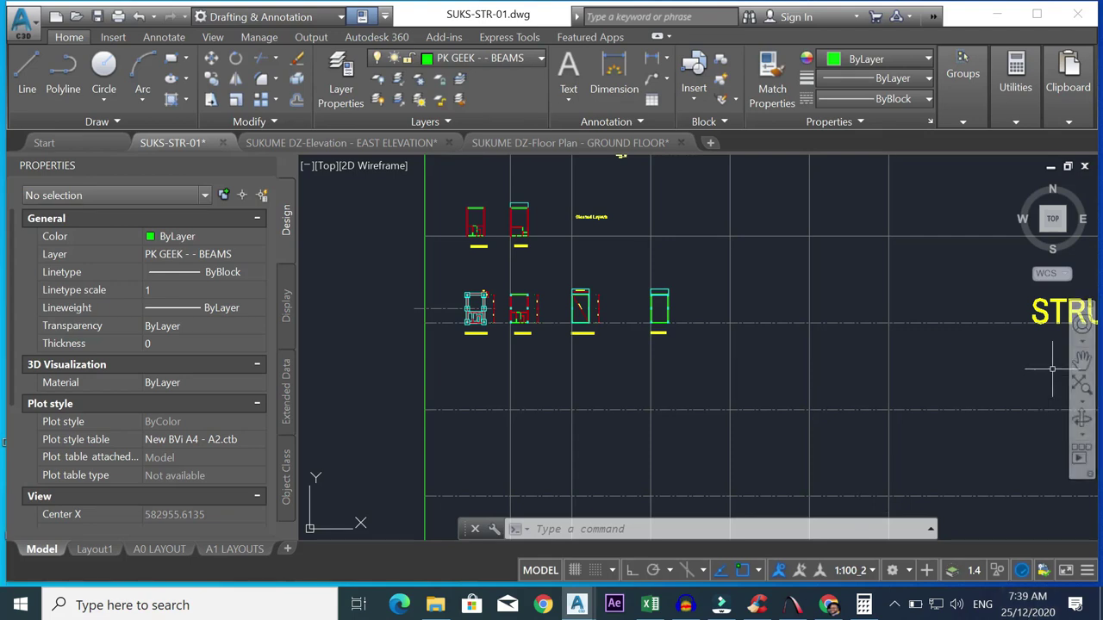
- Review the drafted foundation, ground floor, first floor and eaves layouts alongside the notes, detail circles and four reference structural plans
{"action": "left_click", "coordinate": [1082, 358]}
{"action": "left_click_drag", "start_coordinate": [564, 342], "coordinate": [664, 336]}
{"action": "scroll", "coordinate": [669, 345], "scroll_direction": "up", "scroll_amount": 5}
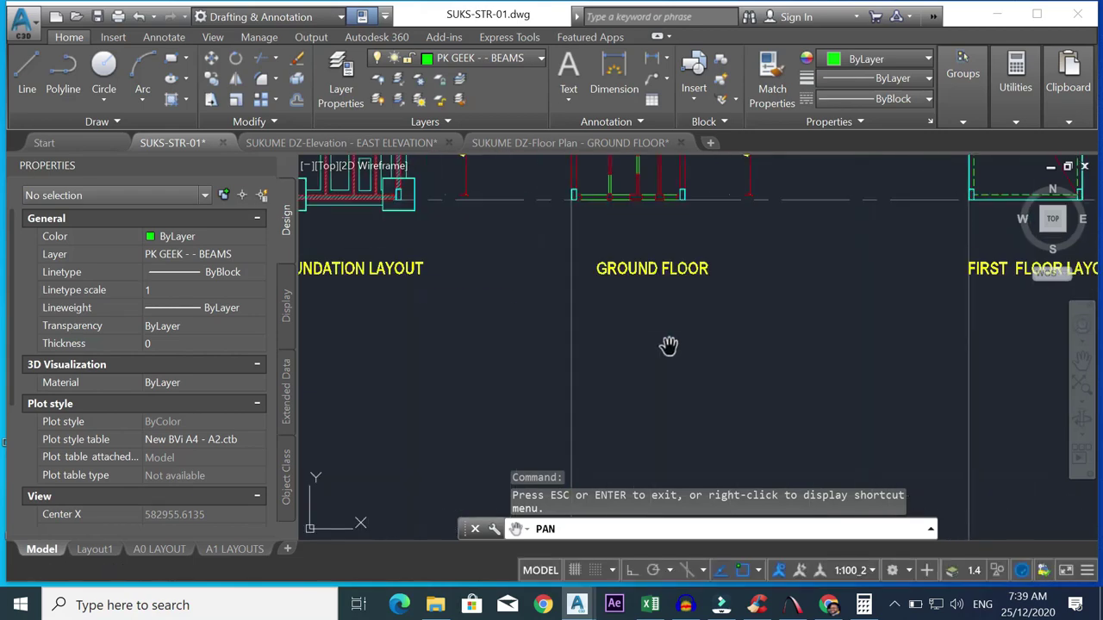
{"action": "scroll", "coordinate": [669, 346], "scroll_direction": "down", "scroll_amount": 5}
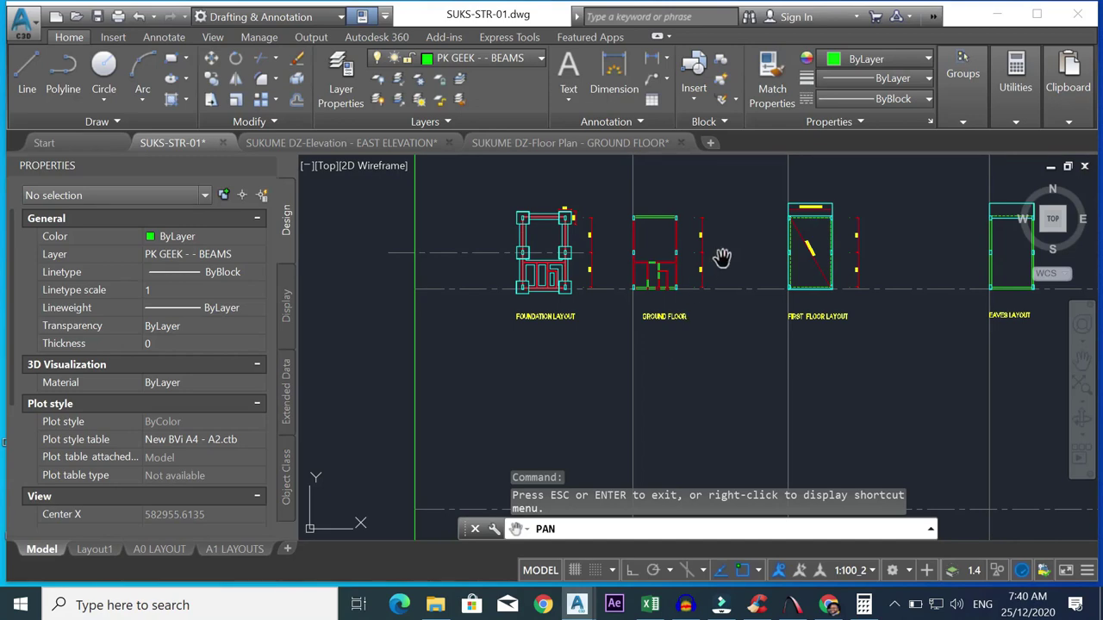
{"action": "scroll", "coordinate": [652, 308], "scroll_direction": "down", "scroll_amount": 5}
{"action": "scroll", "coordinate": [577, 220], "scroll_direction": "down", "scroll_amount": 4}
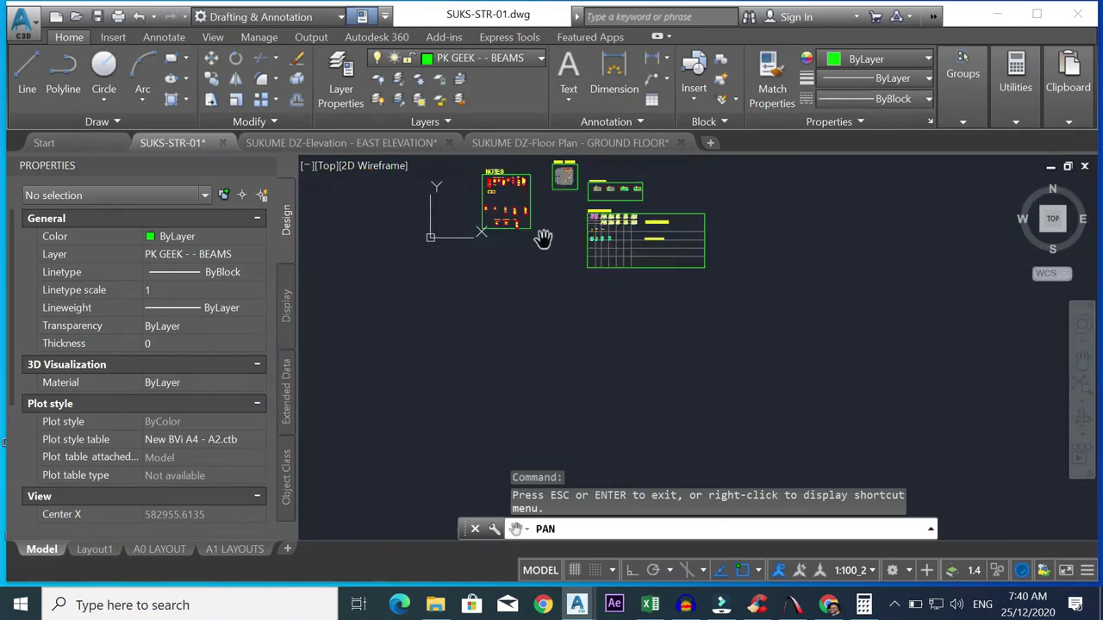
{"action": "scroll", "coordinate": [482, 181], "scroll_direction": "up", "scroll_amount": 4}
{"action": "scroll", "coordinate": [517, 191], "scroll_direction": "down", "scroll_amount": 2}
{"action": "scroll", "coordinate": [728, 220], "scroll_direction": "up", "scroll_amount": 5}
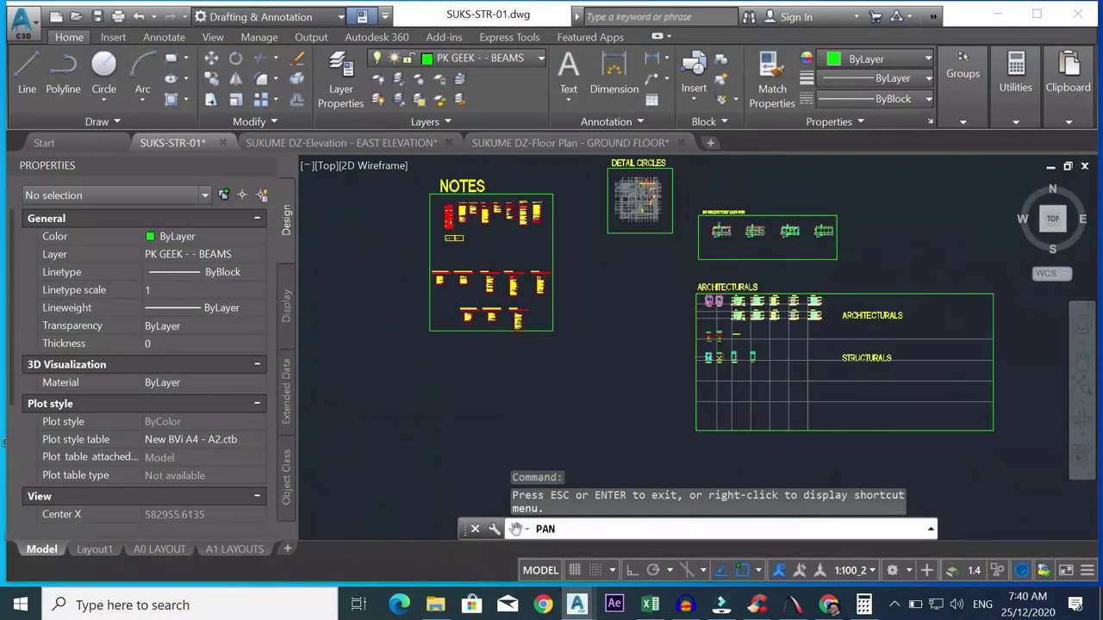
{"action": "scroll", "coordinate": [734, 226], "scroll_direction": "down", "scroll_amount": 2}
{"action": "scroll", "coordinate": [733, 226], "scroll_direction": "up", "scroll_amount": 3}
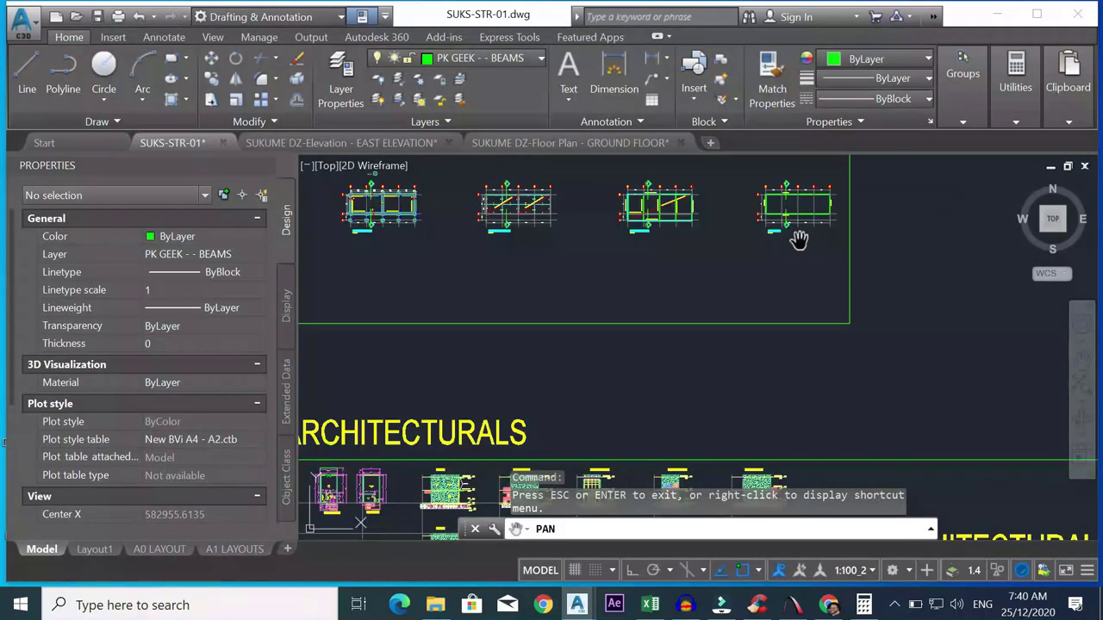
{"action": "scroll", "coordinate": [795, 239], "scroll_direction": "down", "scroll_amount": 2}
{"action": "scroll", "coordinate": [652, 357], "scroll_direction": "down", "scroll_amount": 4}
{"action": "scroll", "coordinate": [652, 357], "scroll_direction": "up", "scroll_amount": 6}
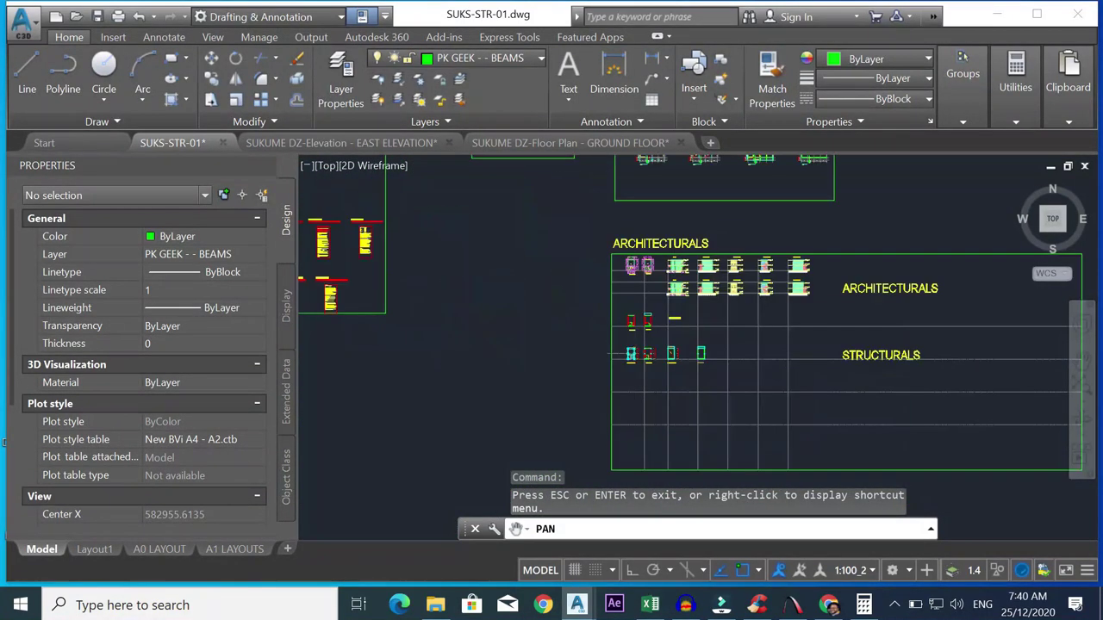
{"action": "scroll", "coordinate": [707, 303], "scroll_direction": "down", "scroll_amount": 2}
{"action": "scroll", "coordinate": [736, 277], "scroll_direction": "up", "scroll_amount": 6}
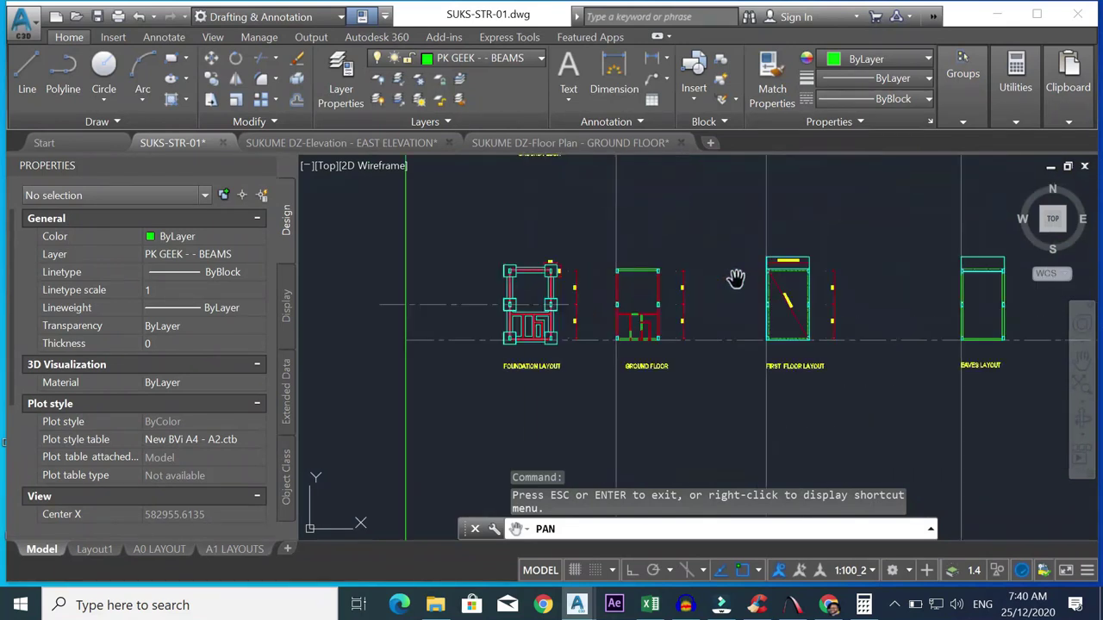